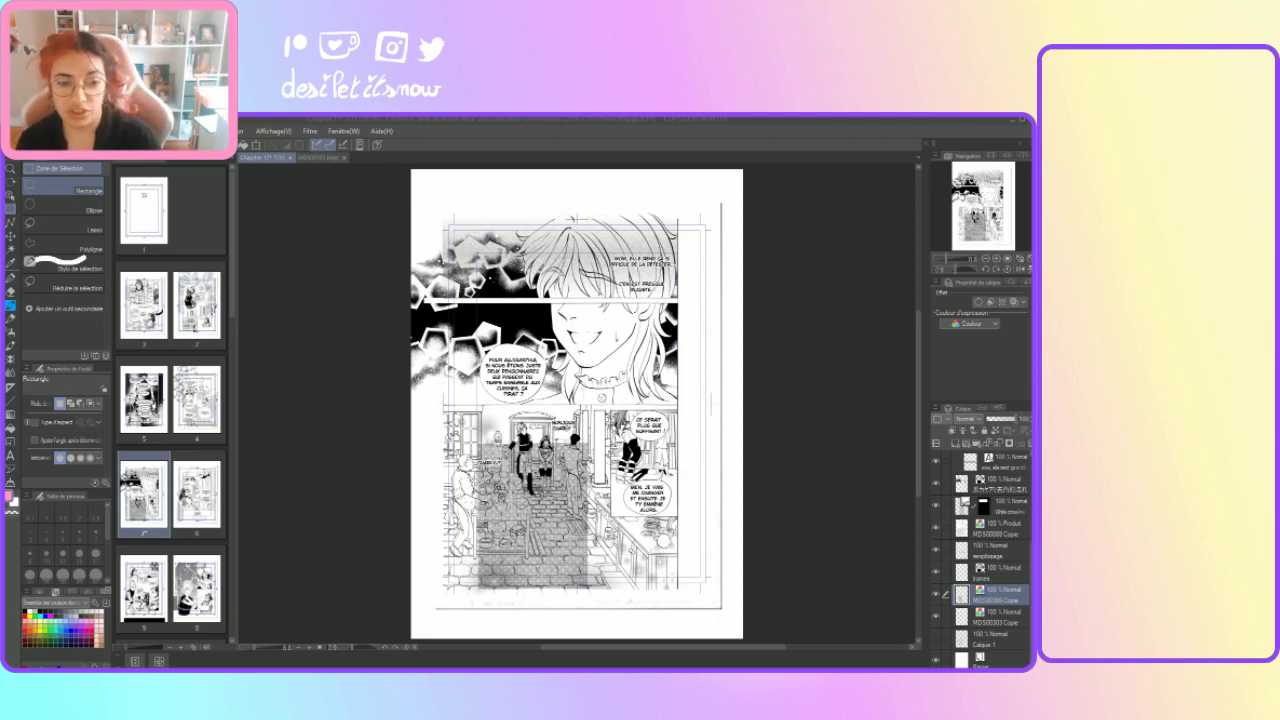
# Step: Erase the surplus patterned screentone around the upper body of the cook seen from behind in the kitchen panel
pyautogui.click(353, 576)
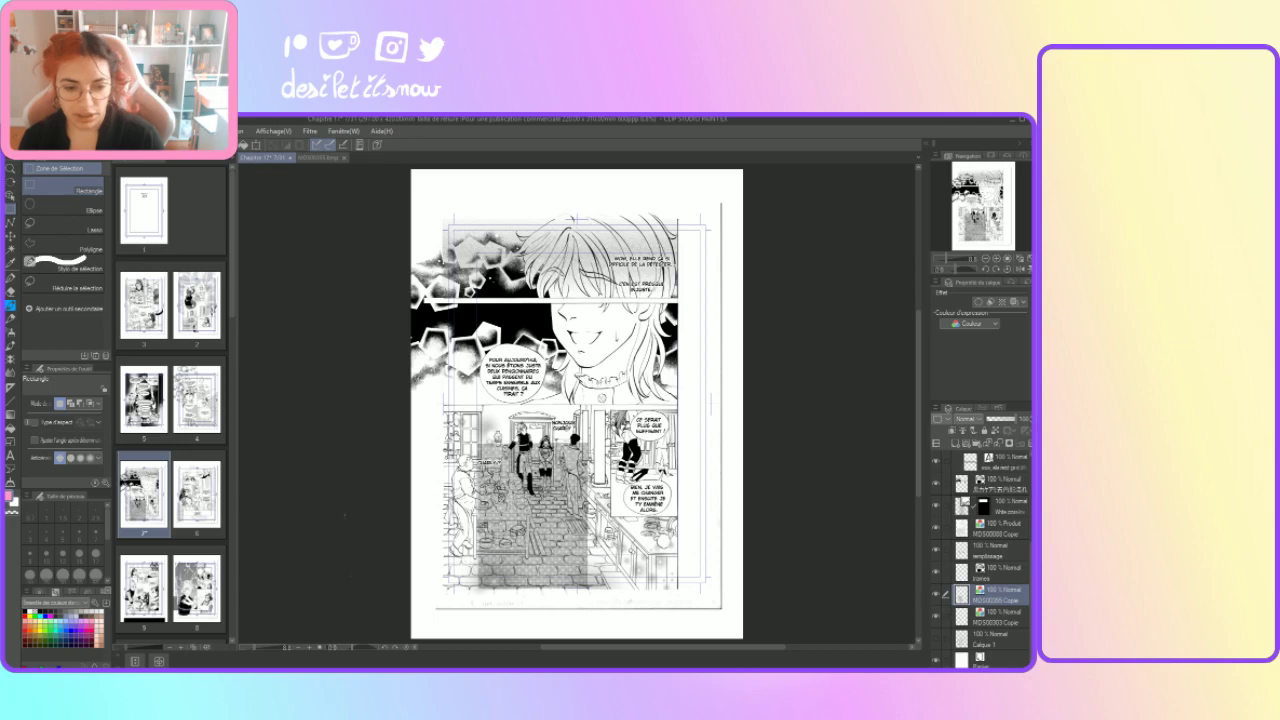
pyautogui.click(308, 647)
pyautogui.click(308, 647)
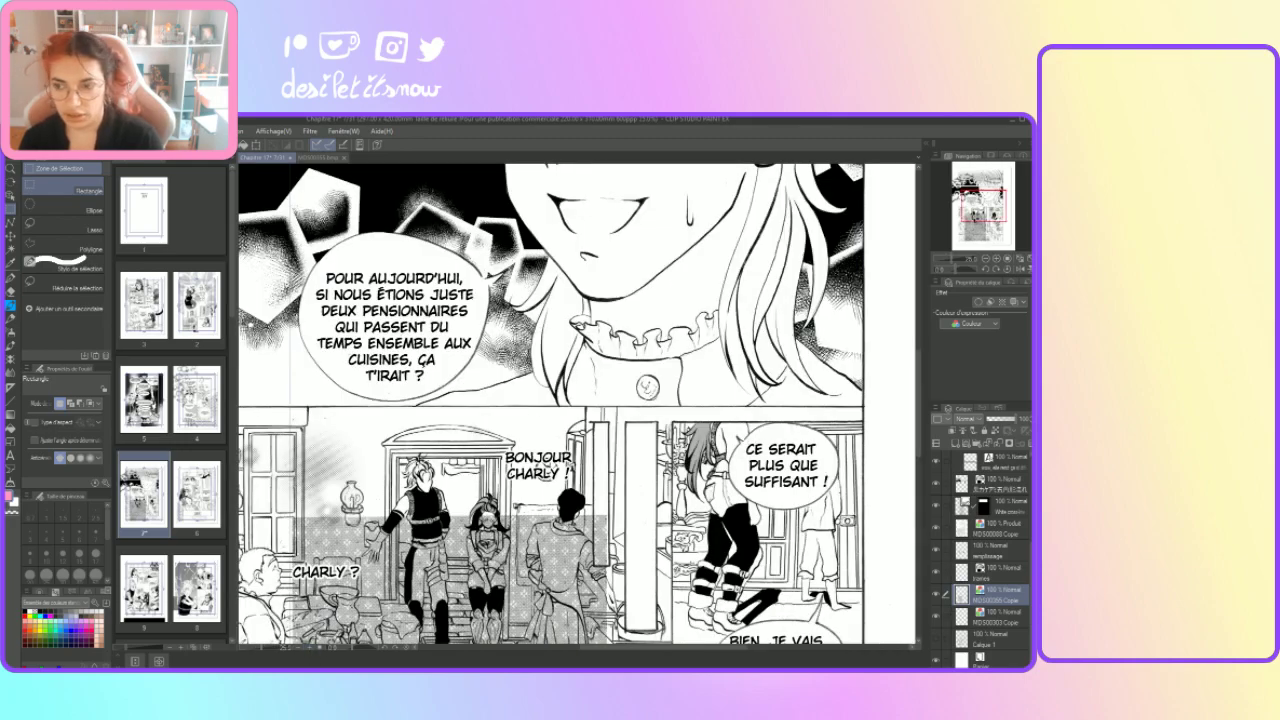
pyautogui.moveTo(917, 395); pyautogui.dragTo(917, 445)
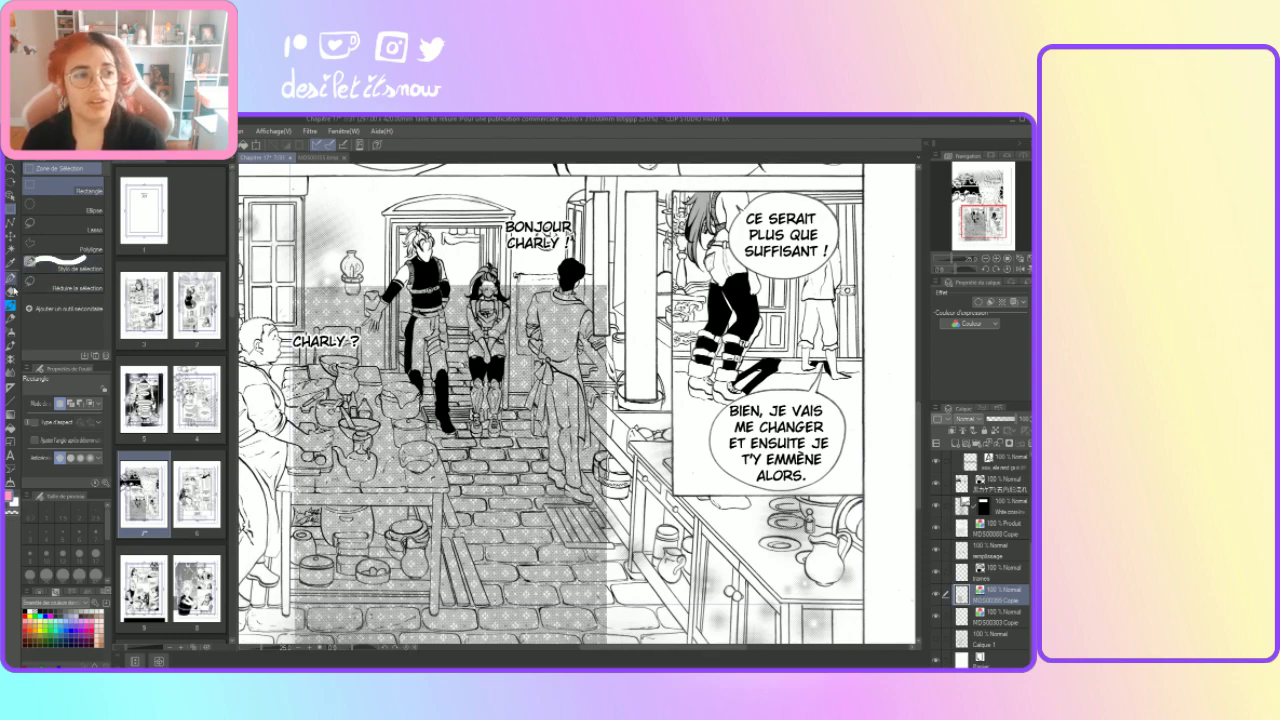
pyautogui.click(11, 292)
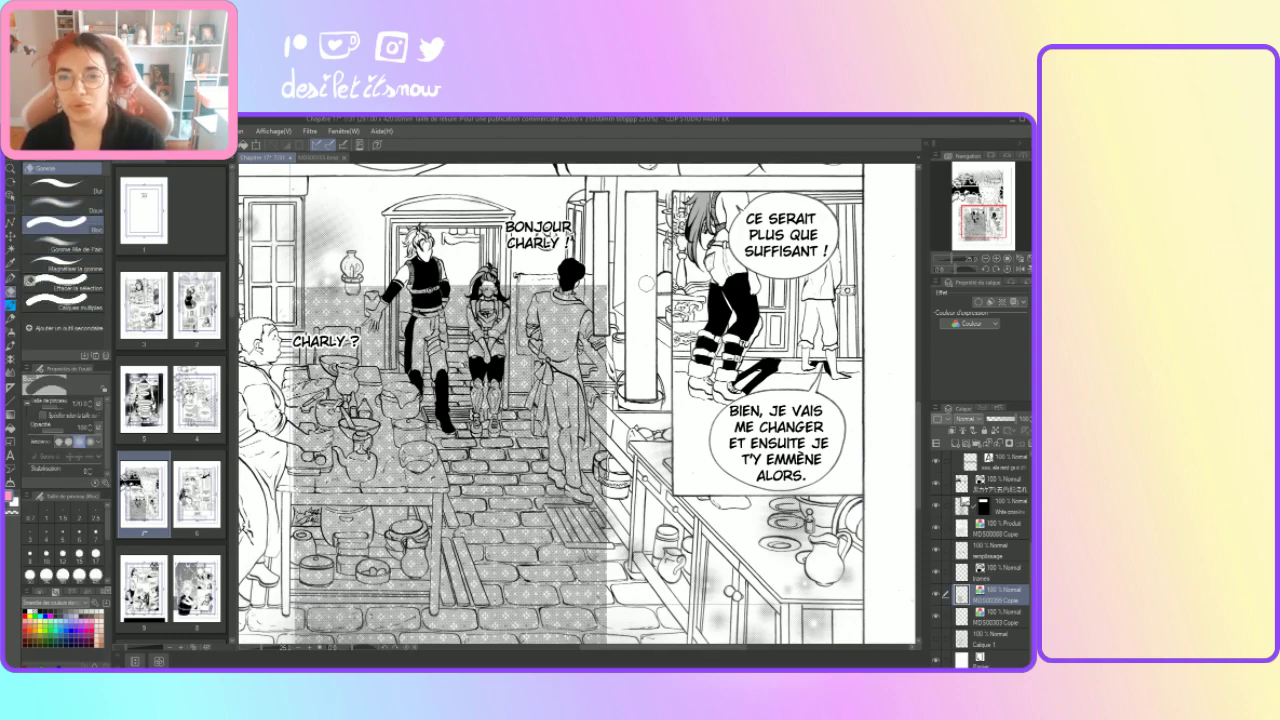
pyautogui.moveTo(600, 293); pyautogui.dragTo(613, 324)
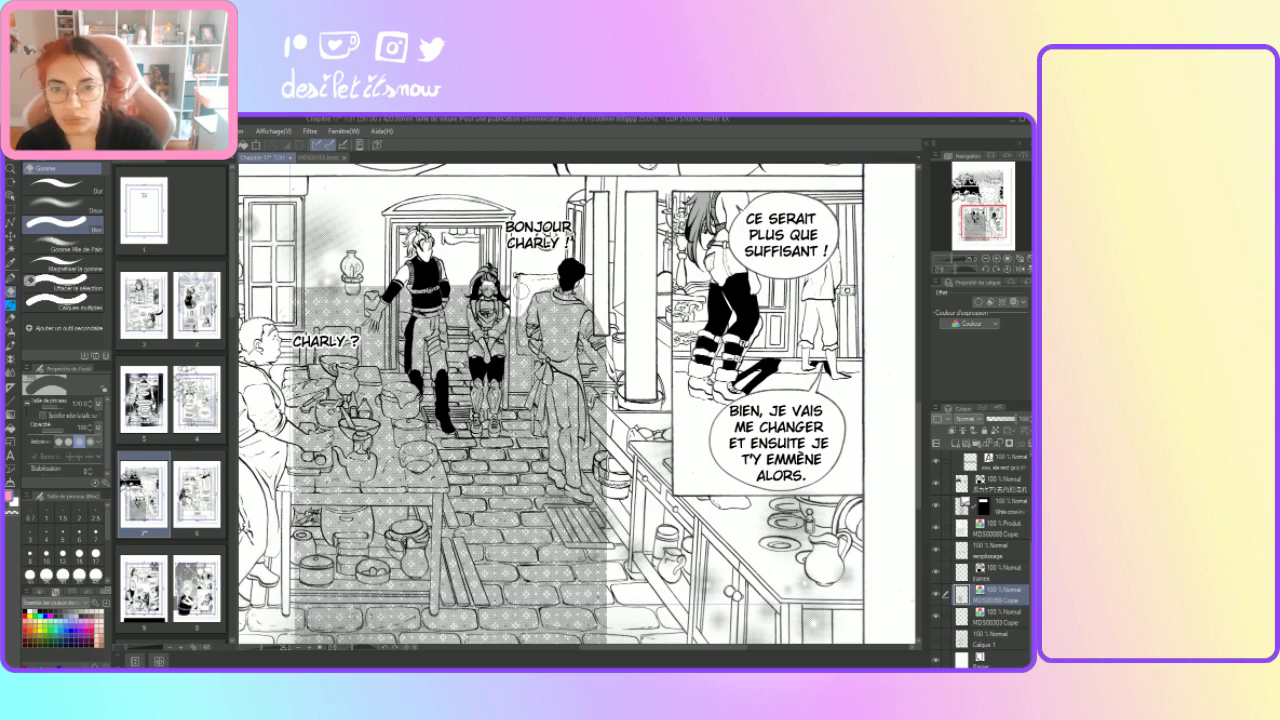
pyautogui.moveTo(510, 300)
pyautogui.mouseDown()
pyautogui.moveTo(374, 260)
pyautogui.moveTo(362, 322)
pyautogui.mouseUp()
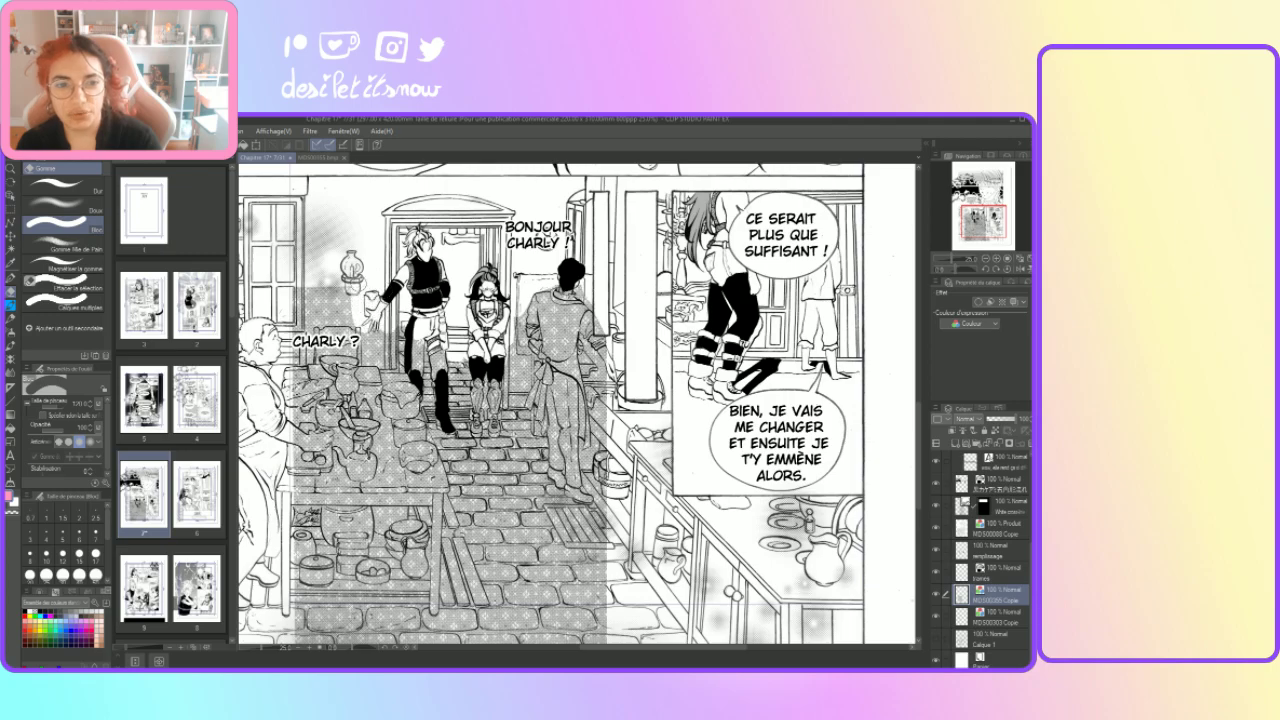
pyautogui.hotkey('ctrl', 'z')
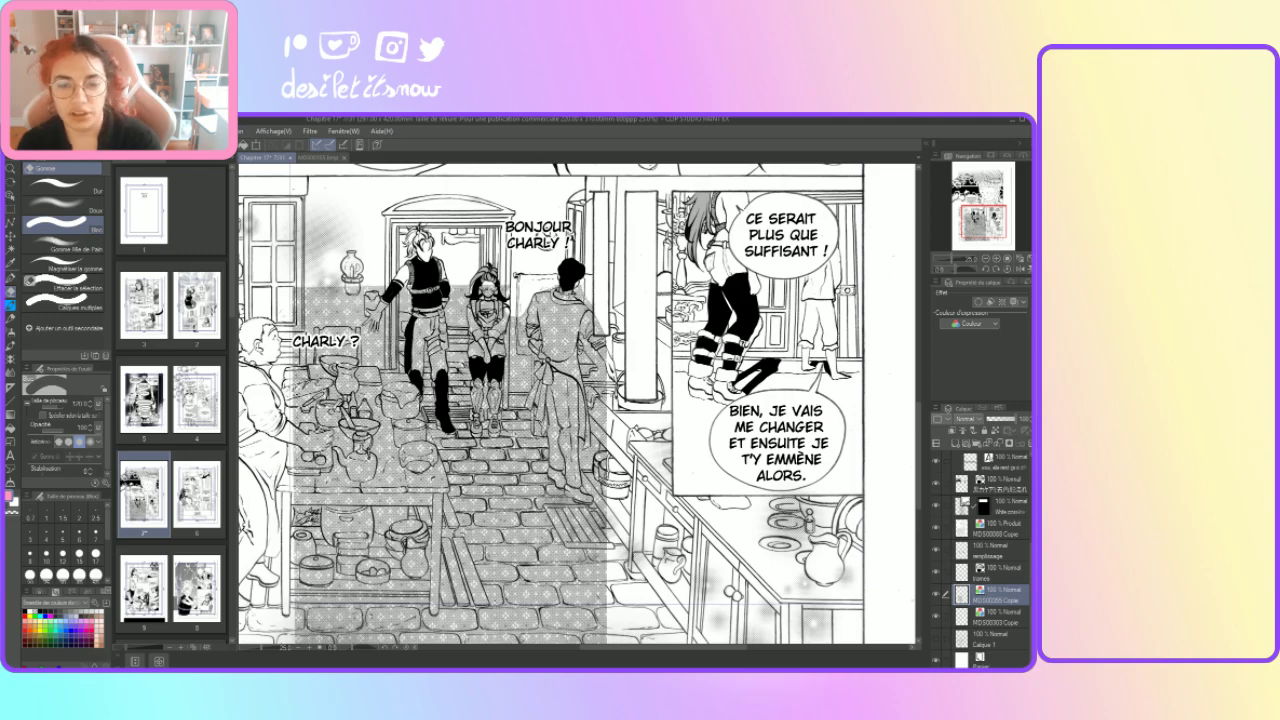
# Step: Select the middle part of the screentone with a rectangular selection and move it over the cook beside the kitchen table
pyautogui.moveTo(620, 647); pyautogui.dragTo(606, 647)
pyautogui.hscroll(-1, 918, 450)
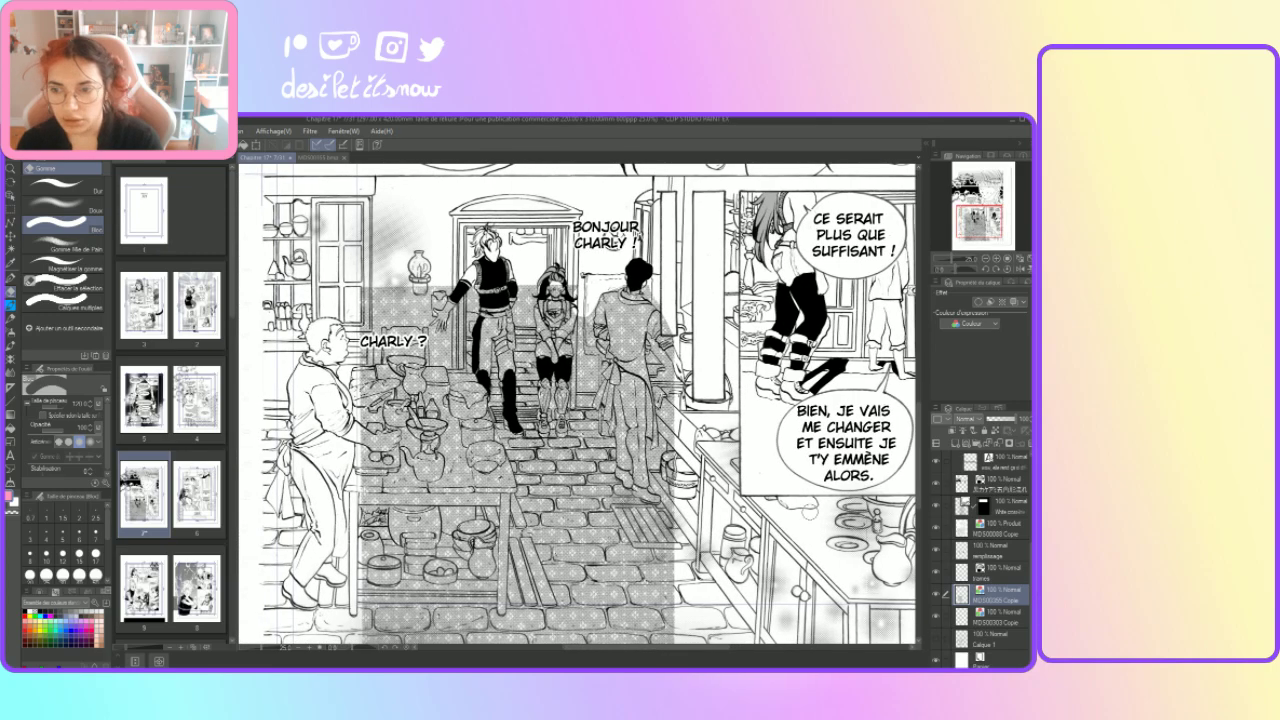
pyautogui.scroll(-2, 918, 458)
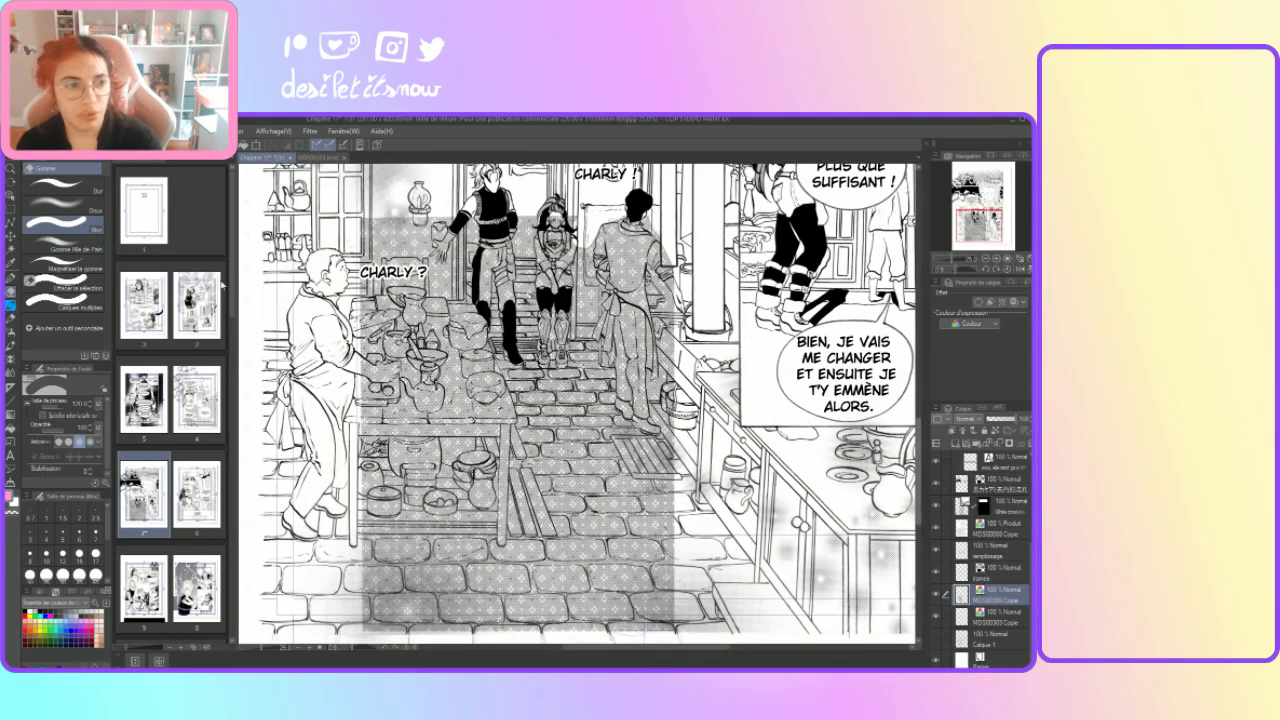
pyautogui.press('m')
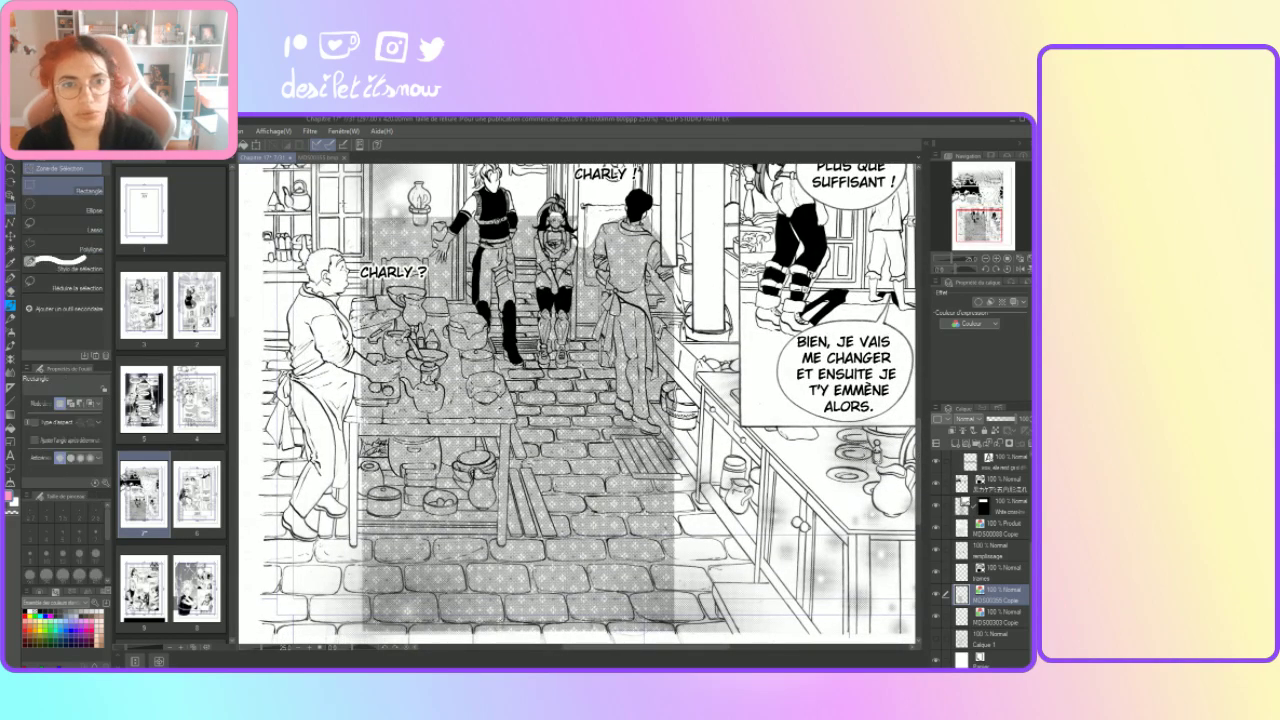
pyautogui.scroll(-2, 589, 403)
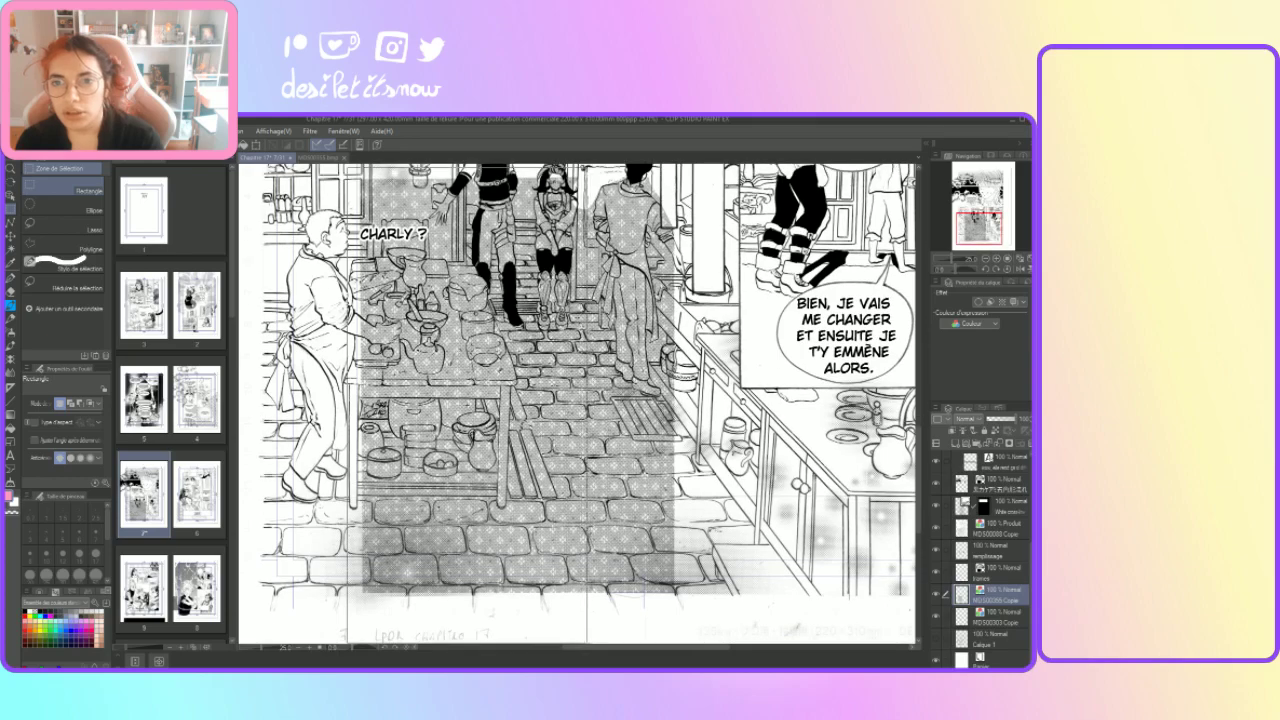
pyautogui.moveTo(592, 649); pyautogui.dragTo(369, 649)
pyautogui.click(506, 637)
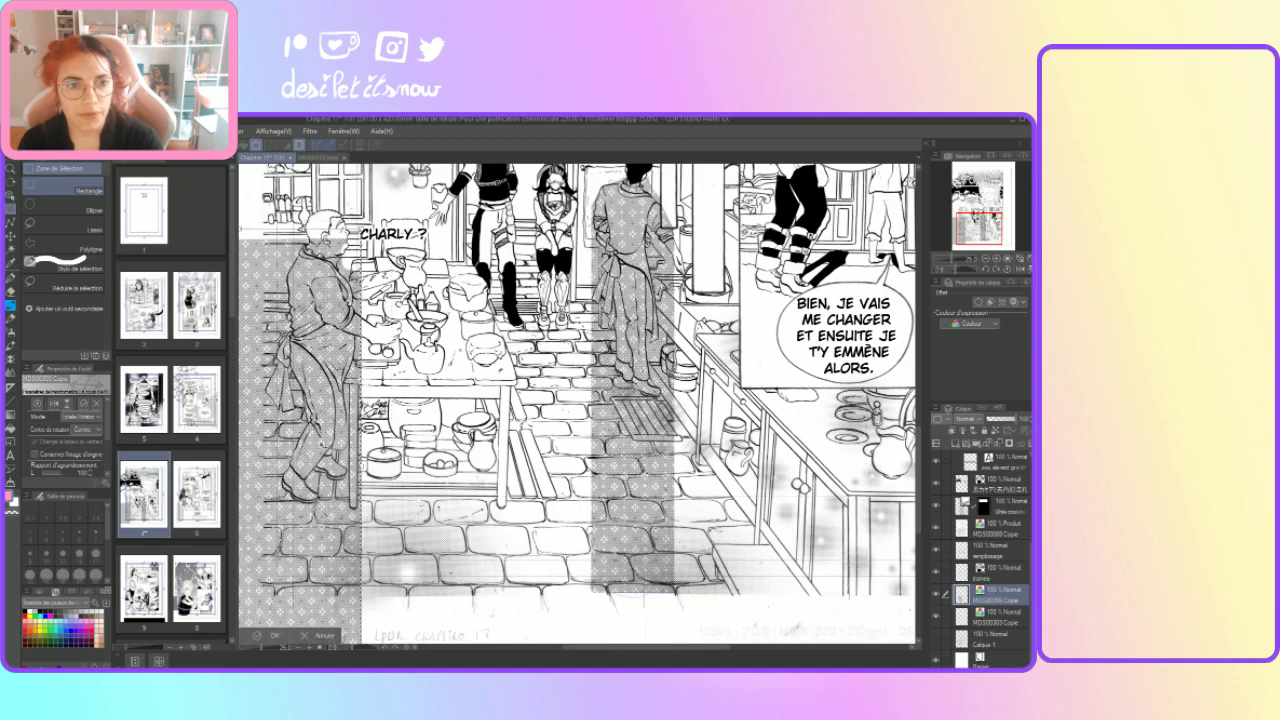
pyautogui.moveTo(274, 384); pyautogui.dragTo(274, 388)
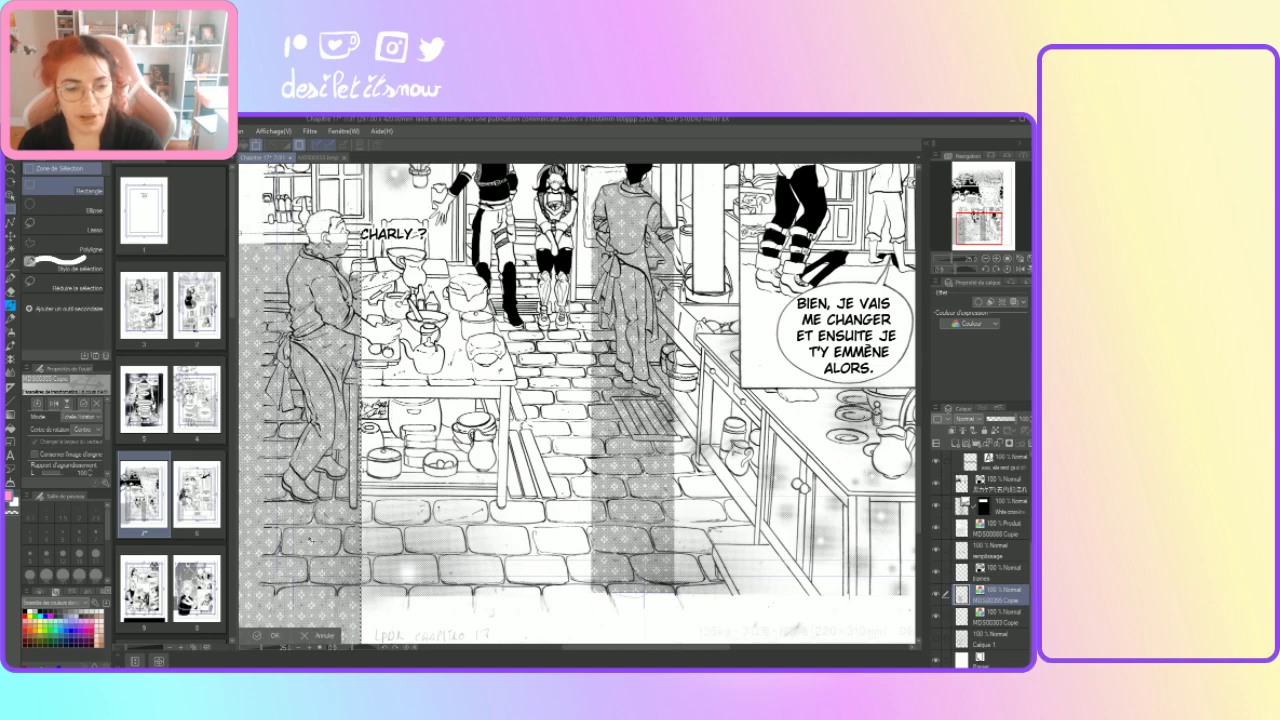
pyautogui.click(270, 633)
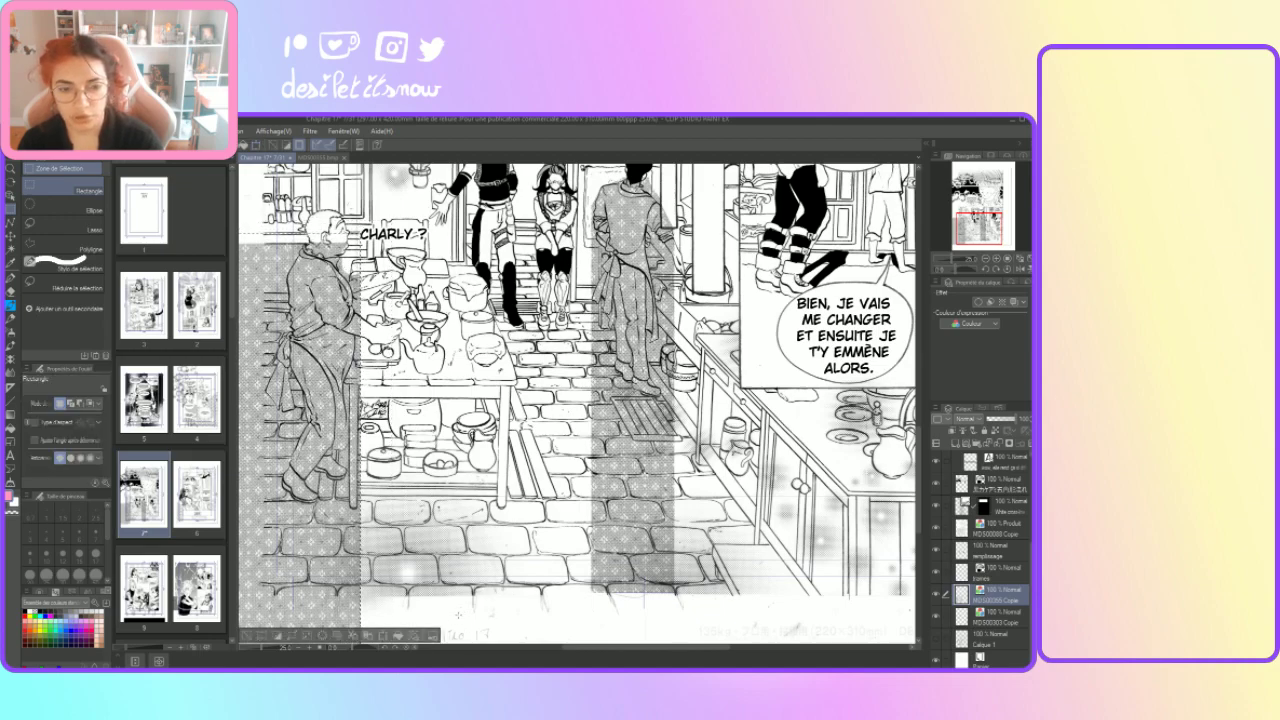
# Step: Erase the remaining strip of screentone from the floor and background around the cook seen from behind
pyautogui.press('e')
pyautogui.moveTo(624, 470)
pyautogui.mouseDown()
pyautogui.moveTo(600, 585)
pyautogui.moveTo(600, 510)
pyautogui.moveTo(620, 482)
pyautogui.moveTo(638, 512)
pyautogui.moveTo(640, 488)
pyautogui.moveTo(658, 478)
pyautogui.moveTo(676, 525)
pyautogui.moveTo(664, 440)
pyautogui.moveTo(640, 420)
pyautogui.moveTo(604, 445)
pyautogui.moveTo(592, 477)
pyautogui.moveTo(593, 412)
pyautogui.moveTo(623, 421)
pyautogui.moveTo(610, 385)
pyautogui.moveTo(660, 412)
pyautogui.mouseUp()
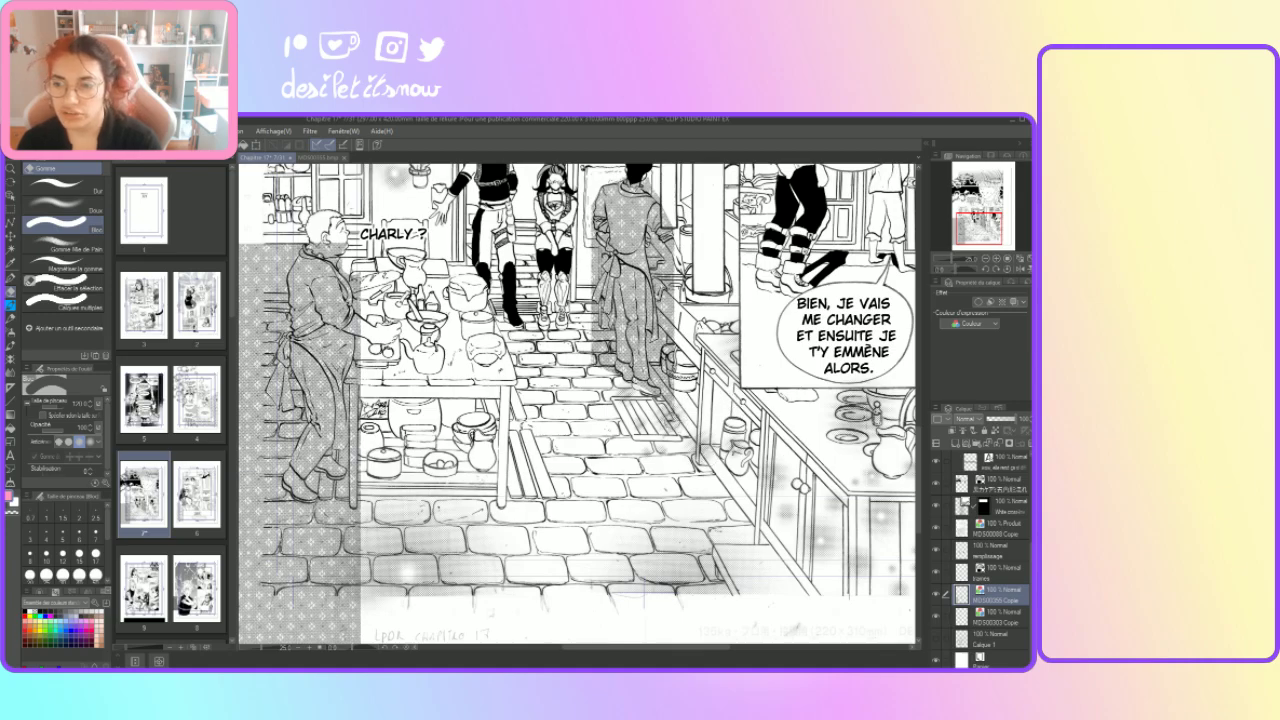
pyautogui.scroll(3, 918, 480)
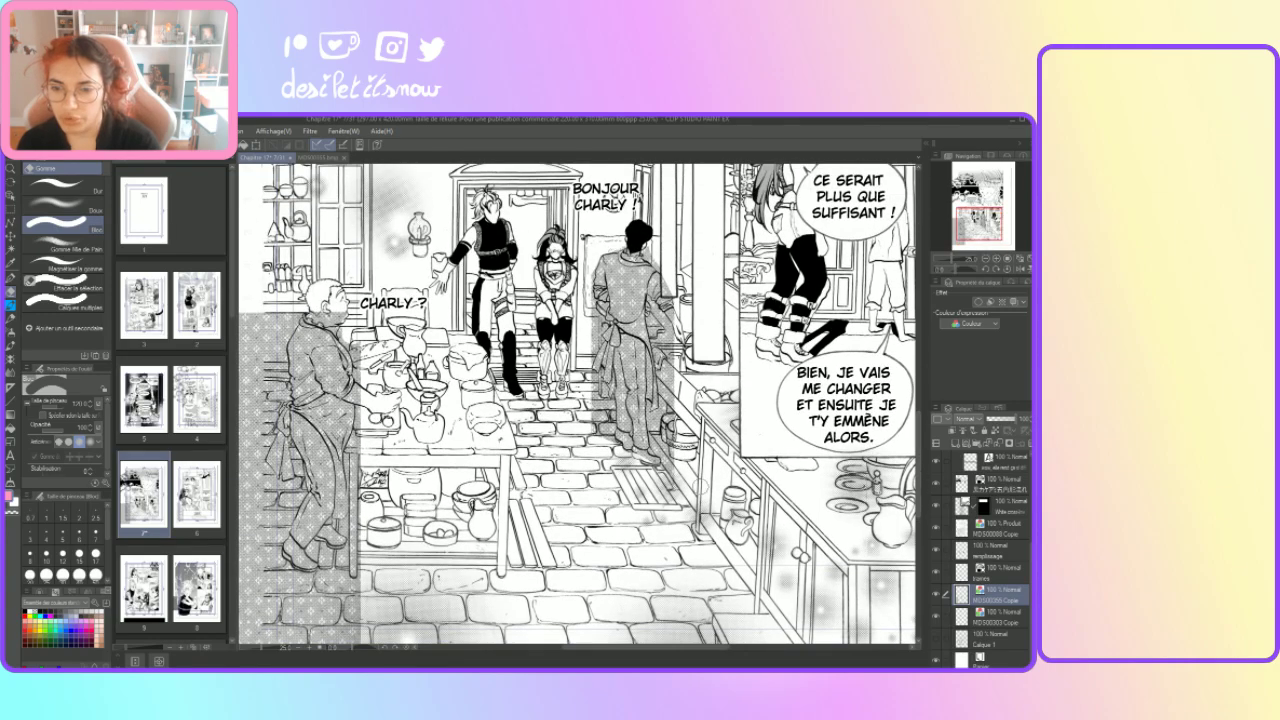
pyautogui.moveTo(668, 486)
pyautogui.mouseDown()
pyautogui.moveTo(674, 468)
pyautogui.moveTo(624, 459)
pyautogui.moveTo(606, 428)
pyautogui.moveTo(594, 400)
pyautogui.moveTo(608, 406)
pyautogui.moveTo(608, 376)
pyautogui.moveTo(597, 426)
pyautogui.moveTo(603, 364)
pyautogui.moveTo(607, 378)
pyautogui.mouseUp()
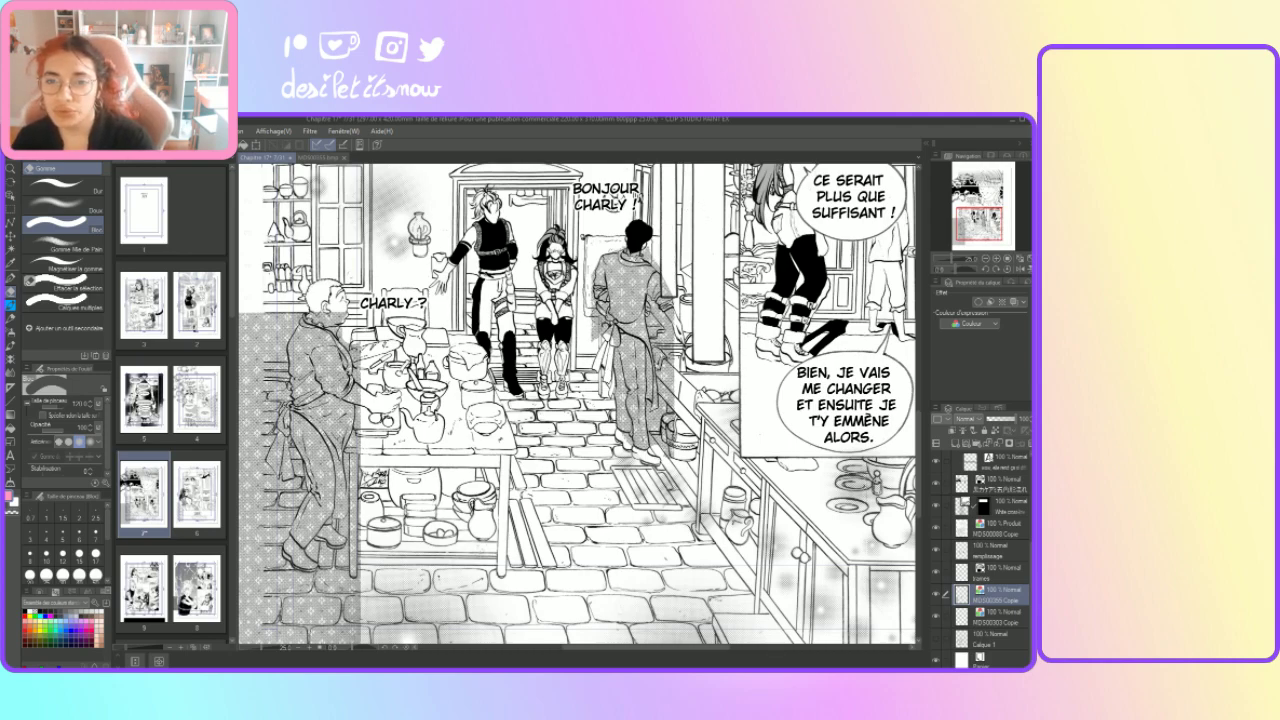
pyautogui.moveTo(595, 326)
pyautogui.mouseDown()
pyautogui.moveTo(601, 310)
pyautogui.moveTo(586, 298)
pyautogui.mouseUp()
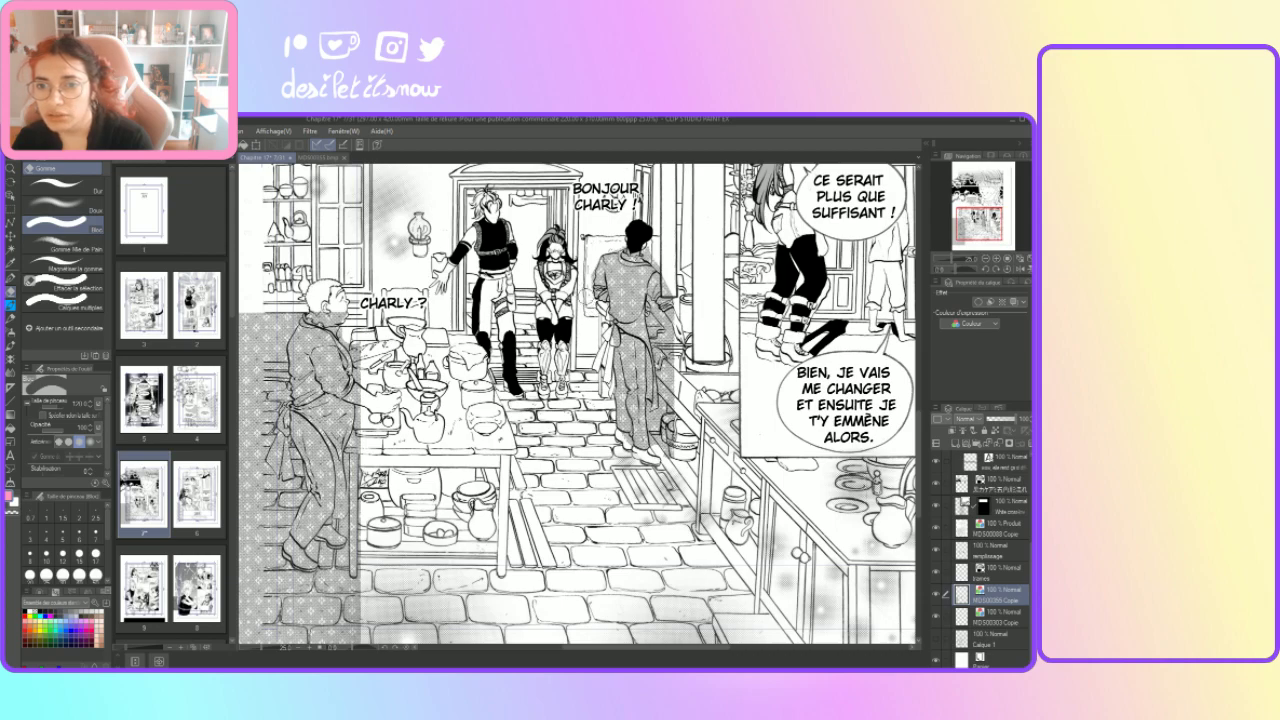
# Step: Clean the screentone off the apron and edges of the cook seen from behind, alternating between the Dur and Brut erasers
pyautogui.click(52, 184)
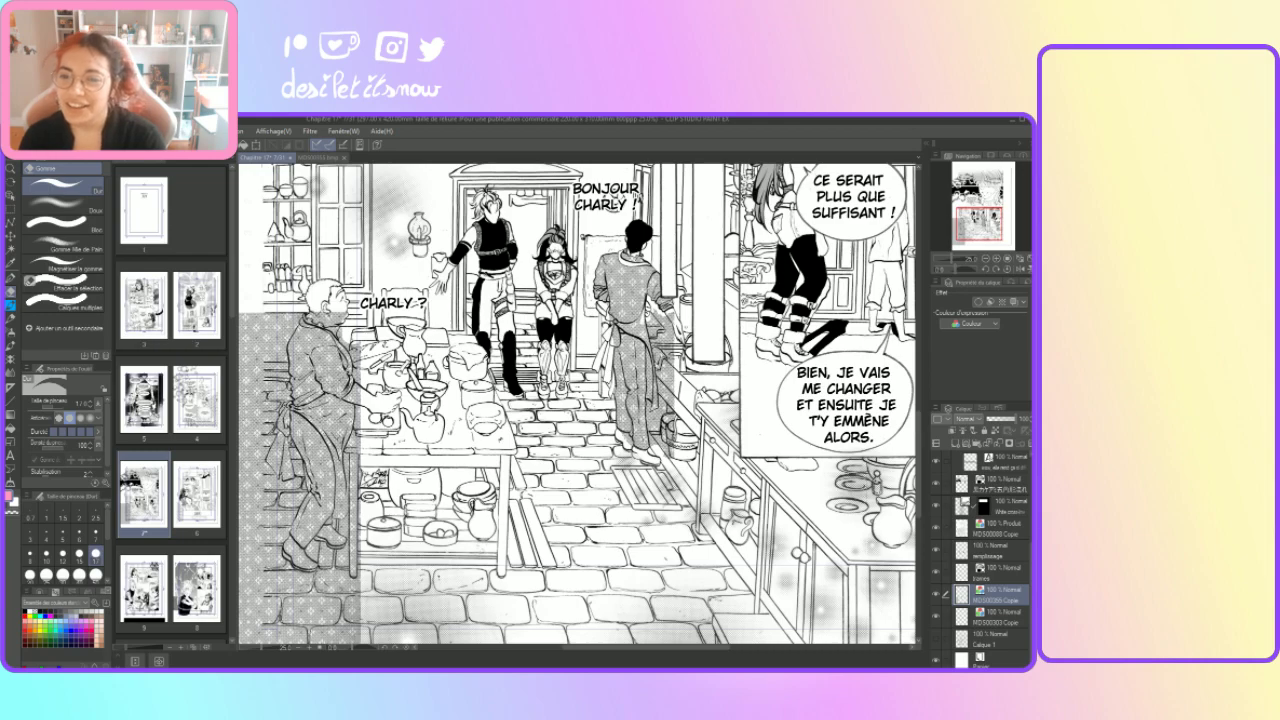
pyautogui.click(65, 226)
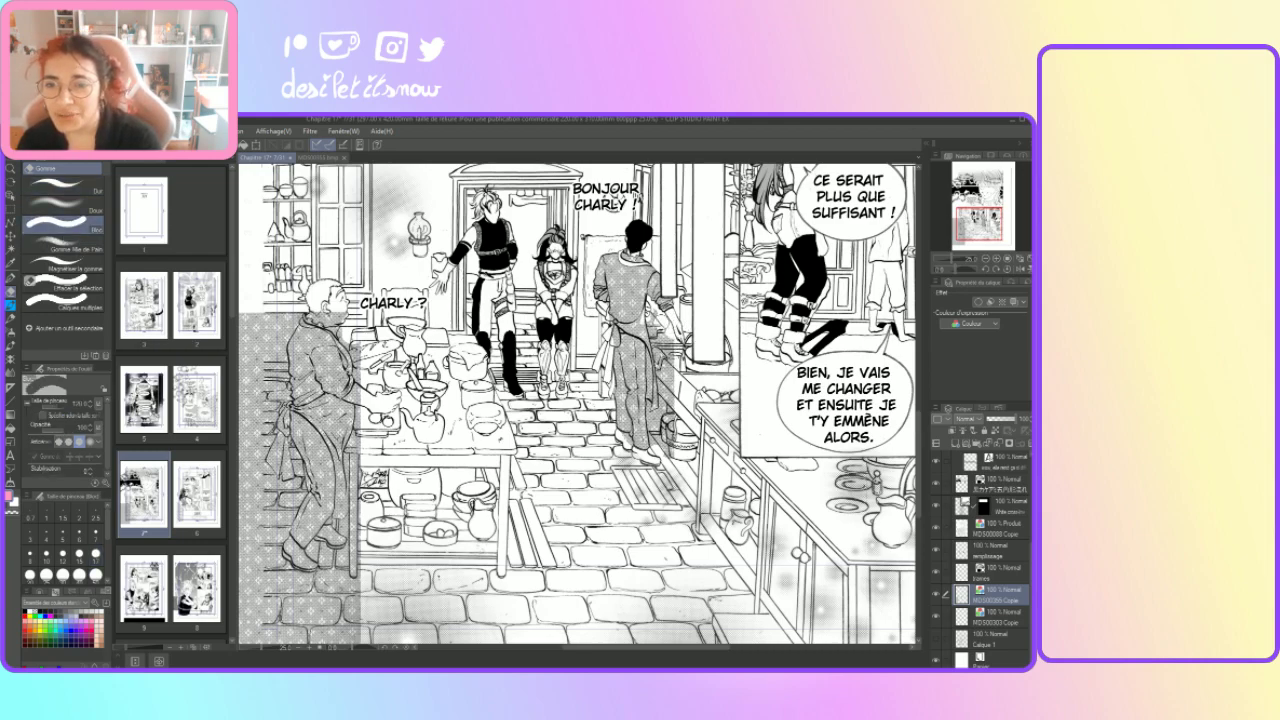
pyautogui.click(65, 190)
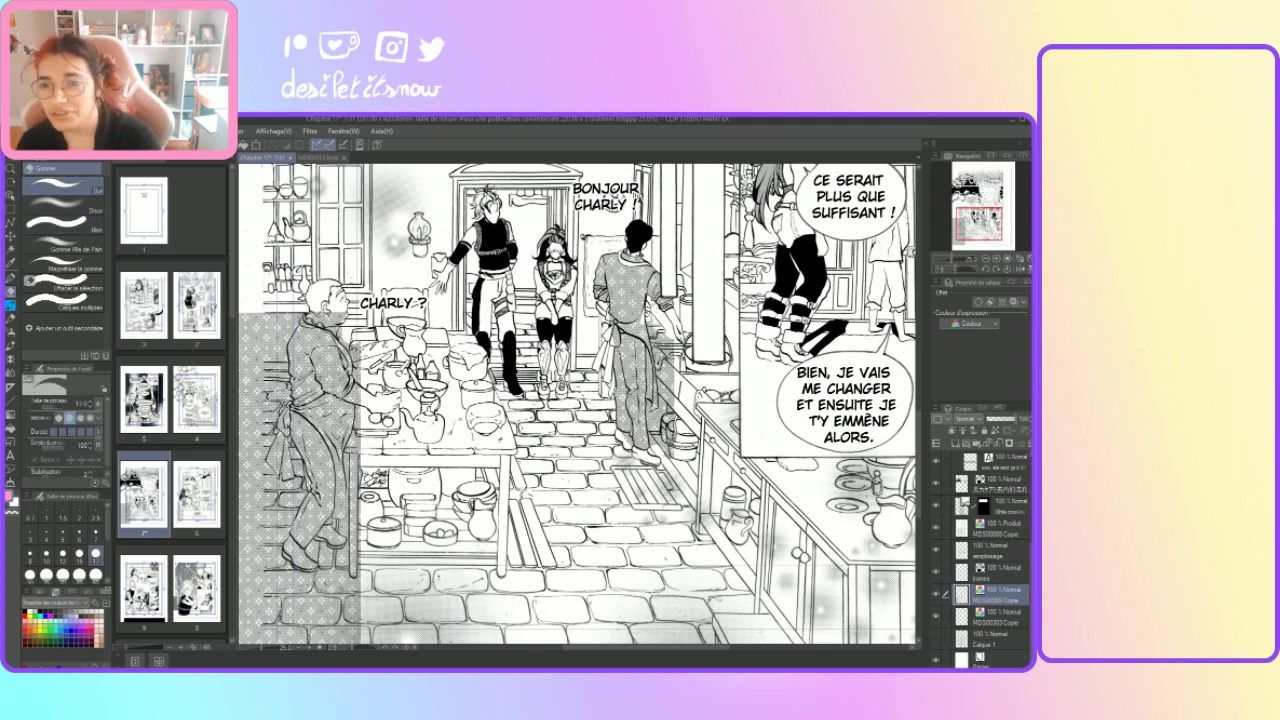
pyautogui.click(65, 226)
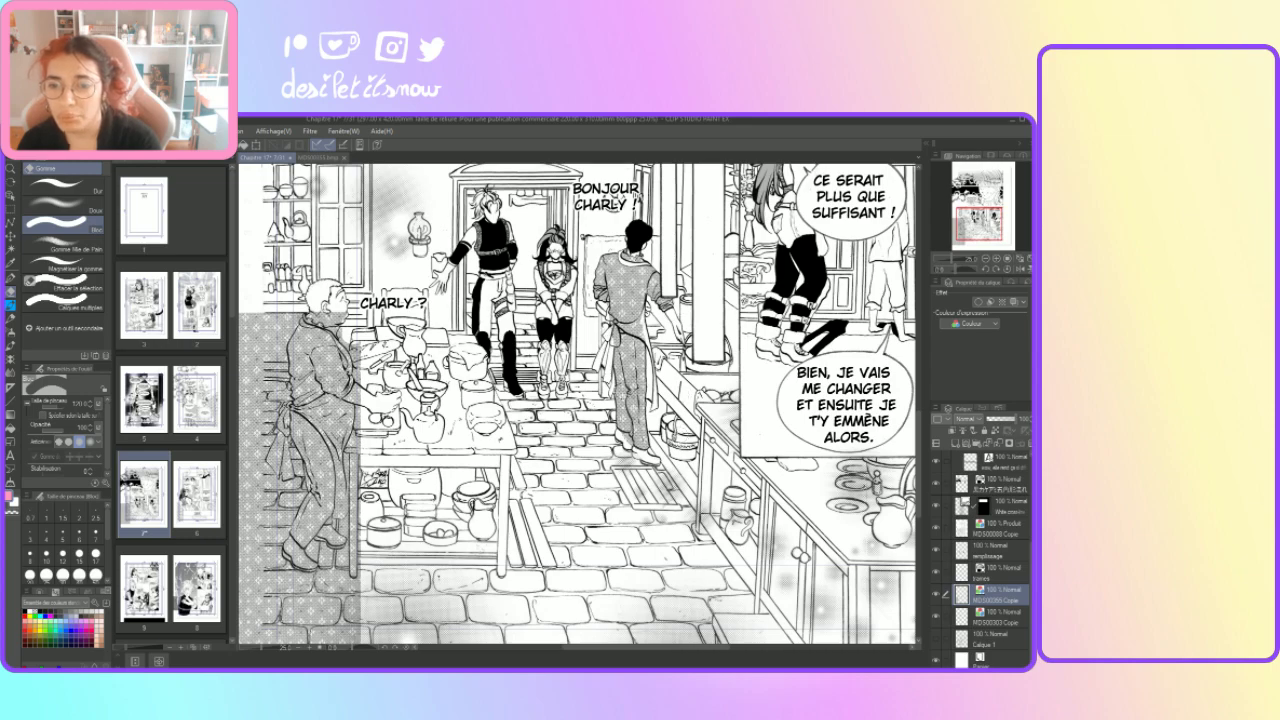
pyautogui.click(64, 187)
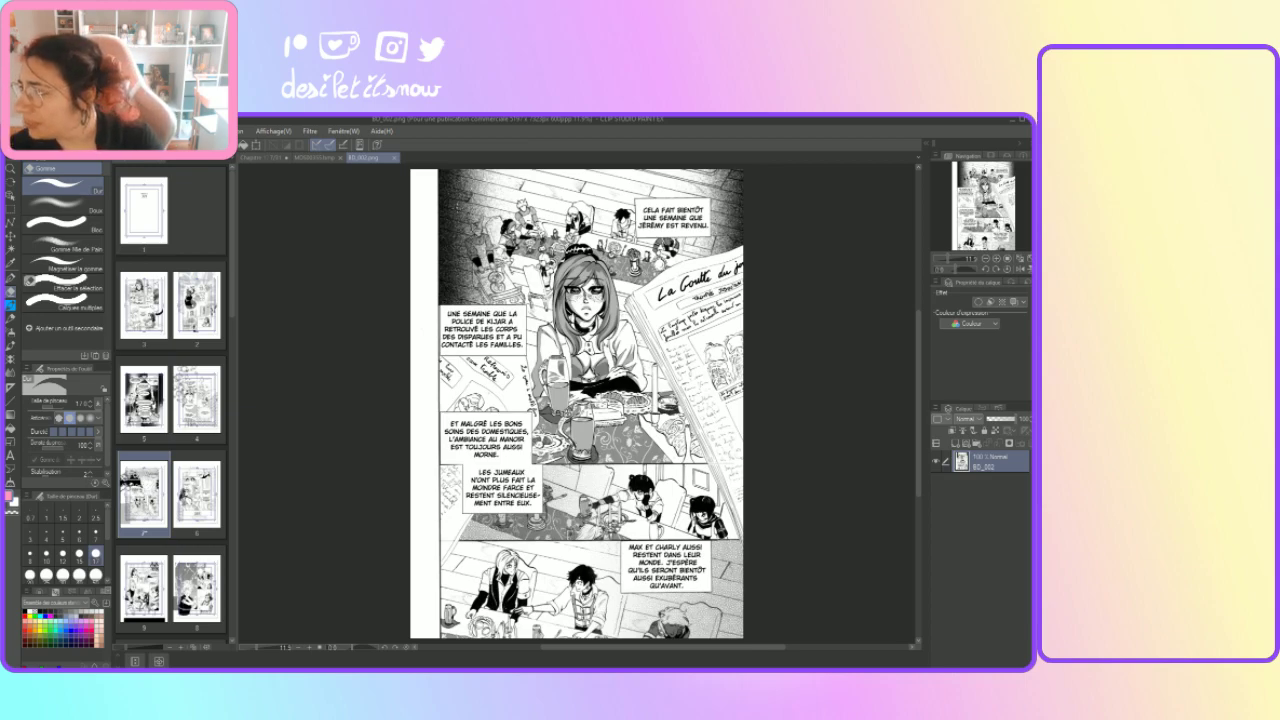
# Step: Return to the chapter 17 page and erase the screentone from the background around the cook beside the table
pyautogui.click(268, 160)
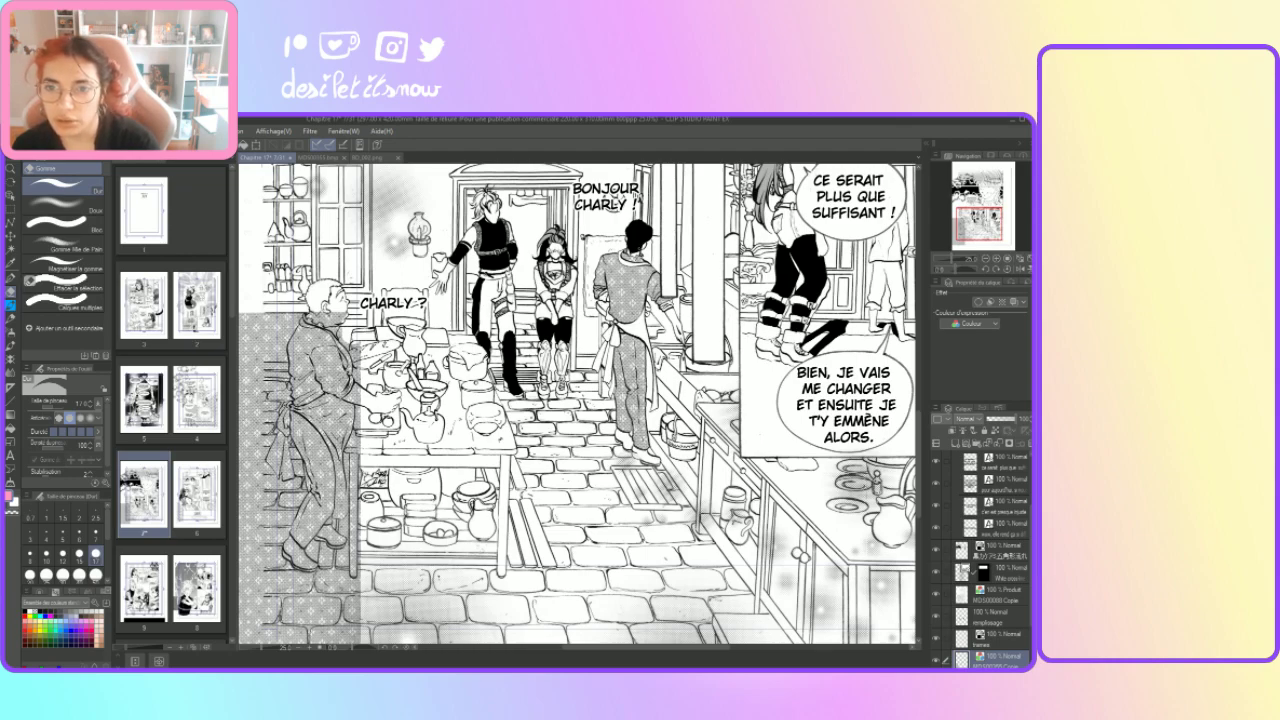
pyautogui.moveTo(649, 648); pyautogui.dragTo(616, 648)
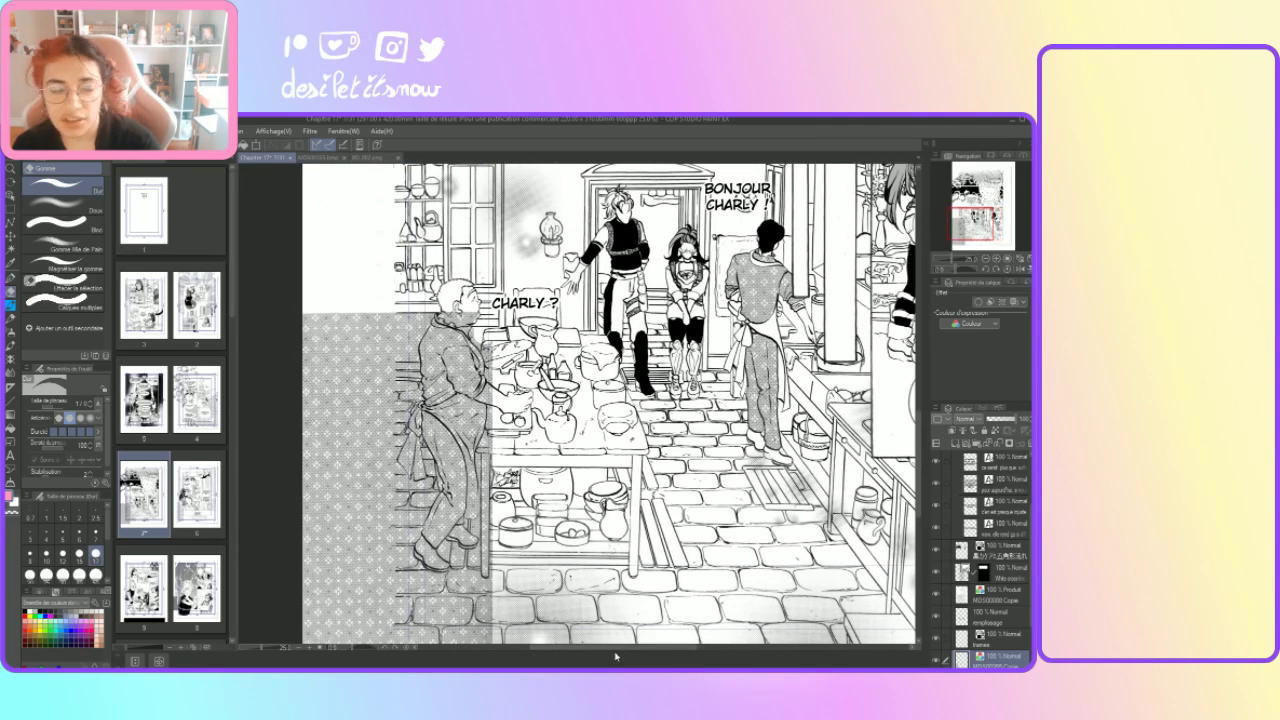
pyautogui.click(65, 224)
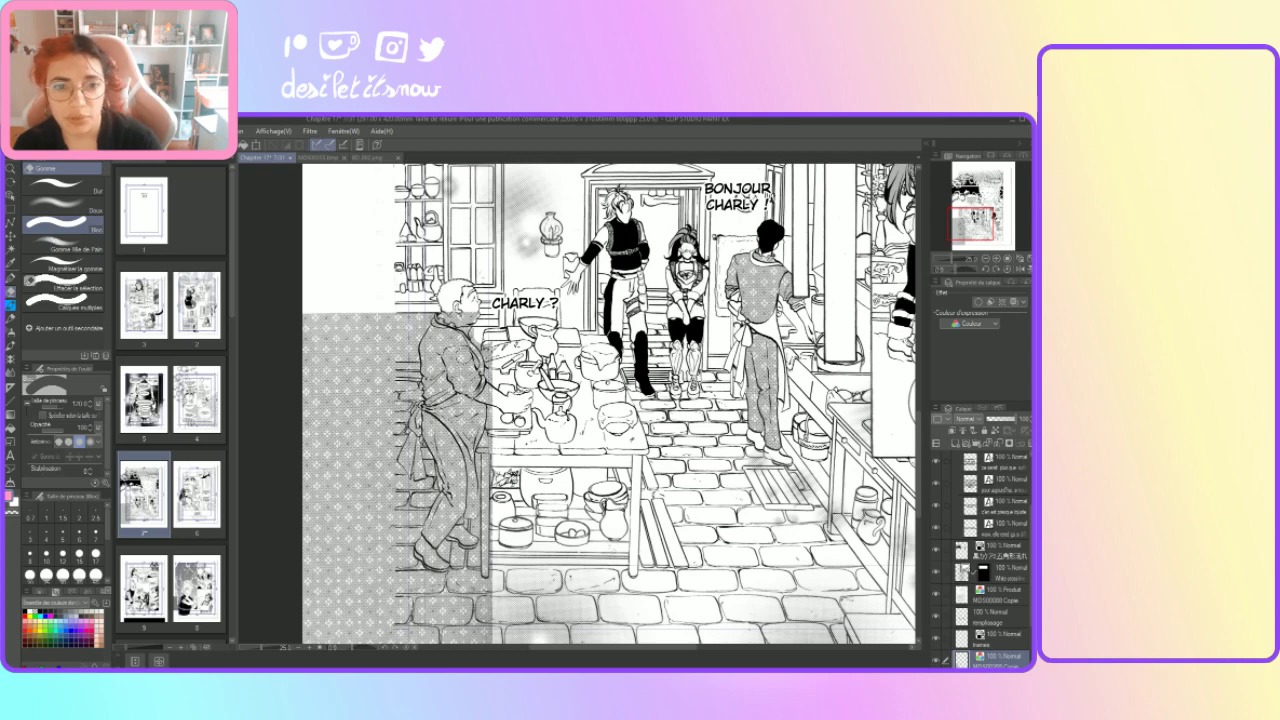
pyautogui.moveTo(394, 326)
pyautogui.mouseDown()
pyautogui.moveTo(424, 319)
pyautogui.moveTo(396, 372)
pyautogui.moveTo(408, 356)
pyautogui.moveTo(412, 438)
pyautogui.moveTo(394, 375)
pyautogui.moveTo(396, 480)
pyautogui.moveTo(416, 464)
pyautogui.moveTo(414, 445)
pyautogui.moveTo(430, 492)
pyautogui.moveTo(394, 530)
pyautogui.moveTo(400, 540)
pyautogui.moveTo(416, 516)
pyautogui.moveTo(428, 560)
pyautogui.moveTo(398, 602)
pyautogui.moveTo(486, 628)
pyautogui.moveTo(500, 614)
pyautogui.moveTo(445, 588)
pyautogui.moveTo(445, 550)
pyautogui.moveTo(468, 548)
pyautogui.moveTo(492, 516)
pyautogui.moveTo(490, 568)
pyautogui.mouseUp()
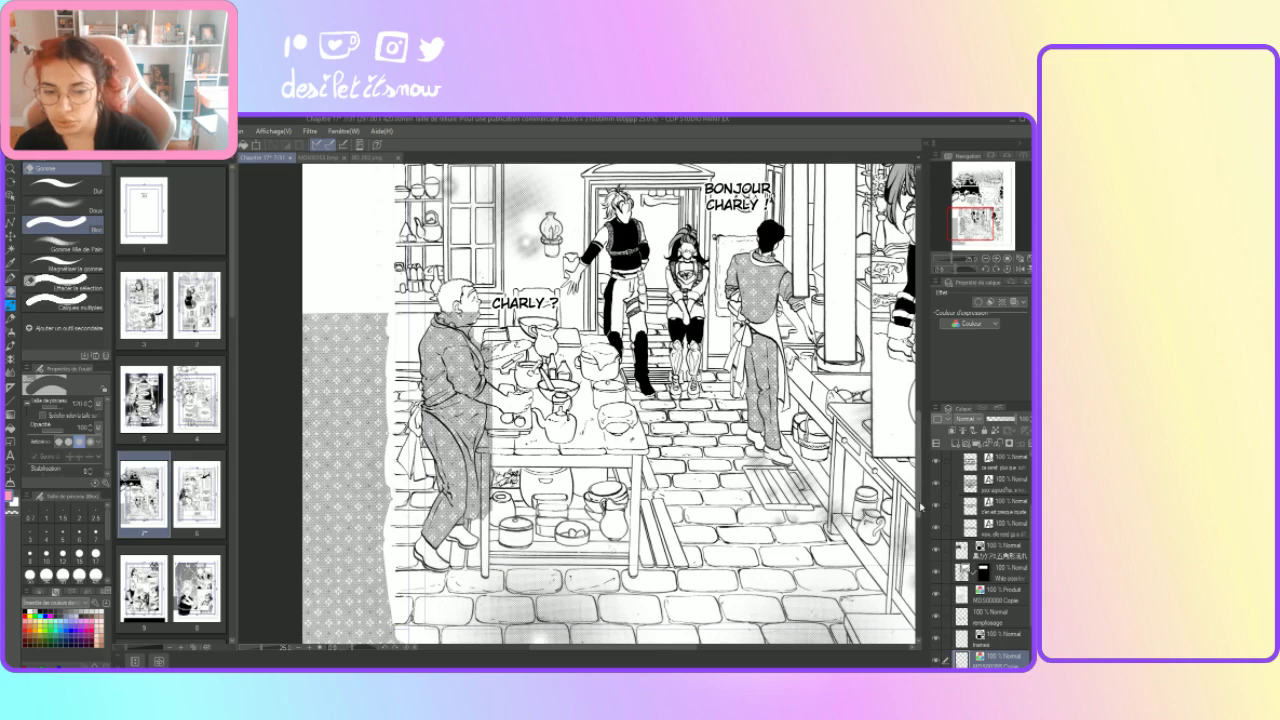
# Step: Erase the screentone from the floor below the cook beside the table and from his apron, refining with the Brut and Dur erasers
pyautogui.scroll(-2, 918, 517)
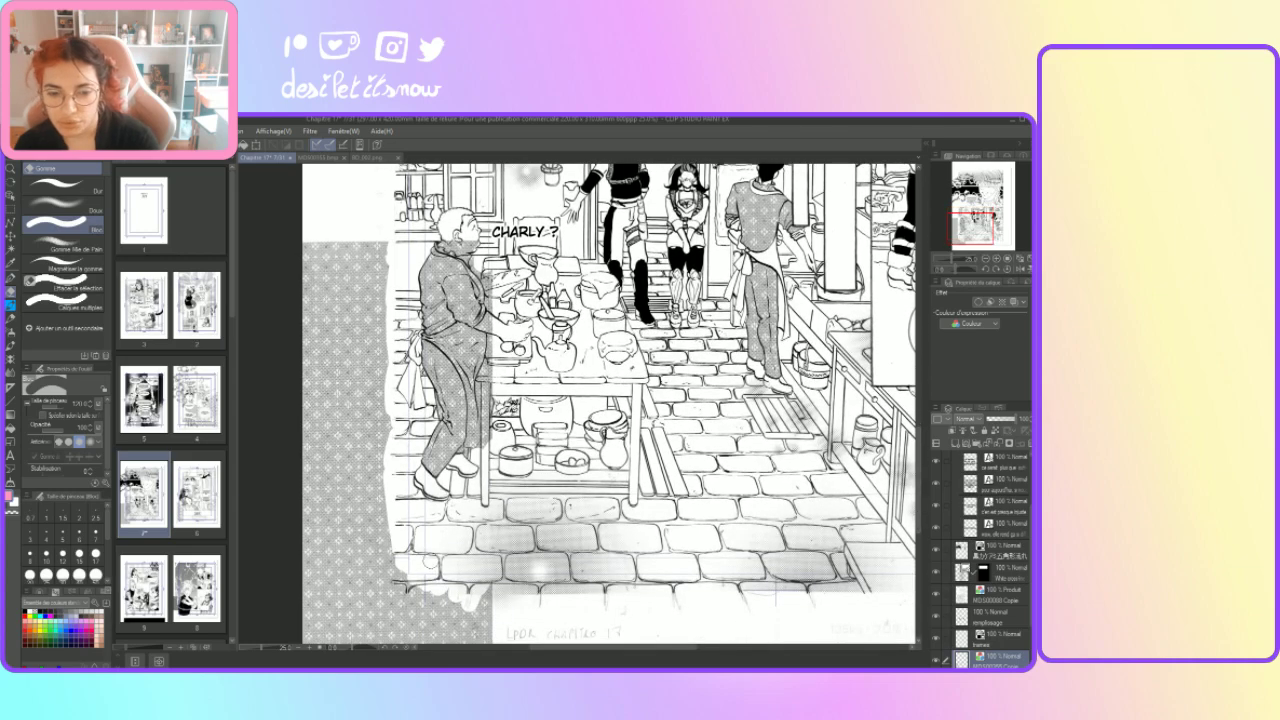
pyautogui.moveTo(492, 600)
pyautogui.mouseDown()
pyautogui.moveTo(392, 552)
pyautogui.moveTo(405, 556)
pyautogui.mouseUp()
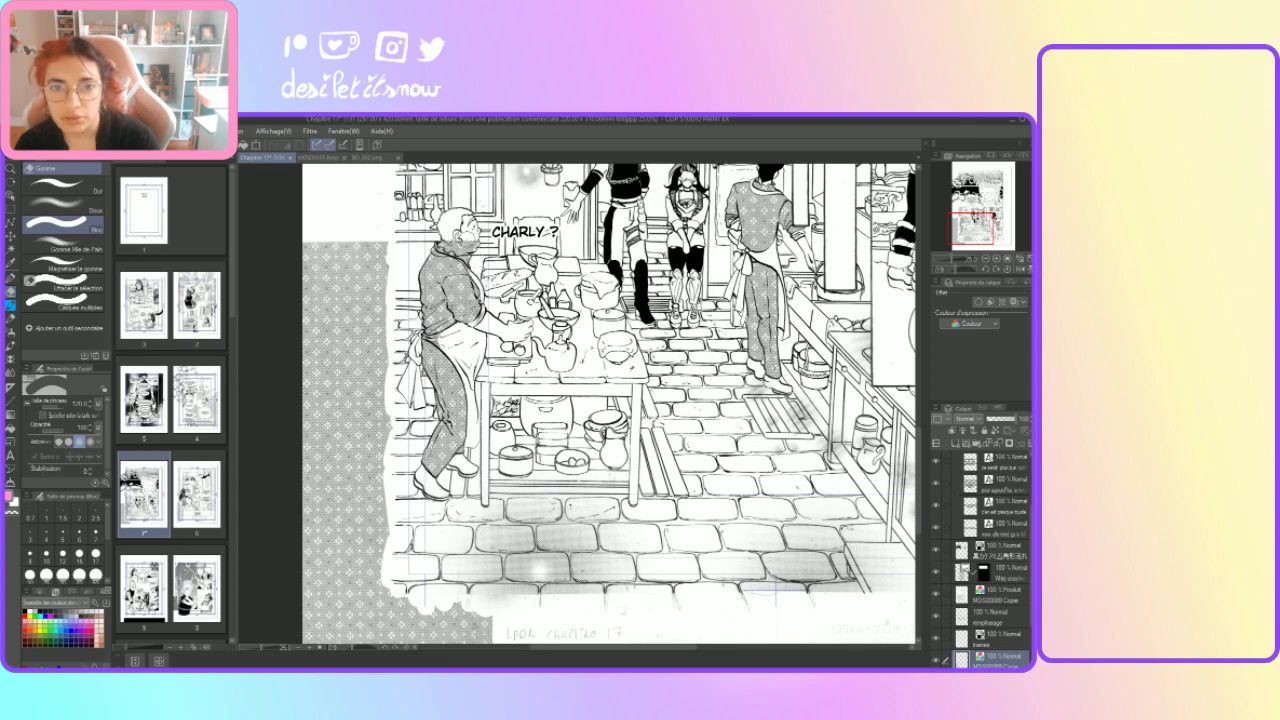
pyautogui.moveTo(464, 242)
pyautogui.mouseDown()
pyautogui.moveTo(453, 238)
pyautogui.moveTo(464, 246)
pyautogui.mouseUp()
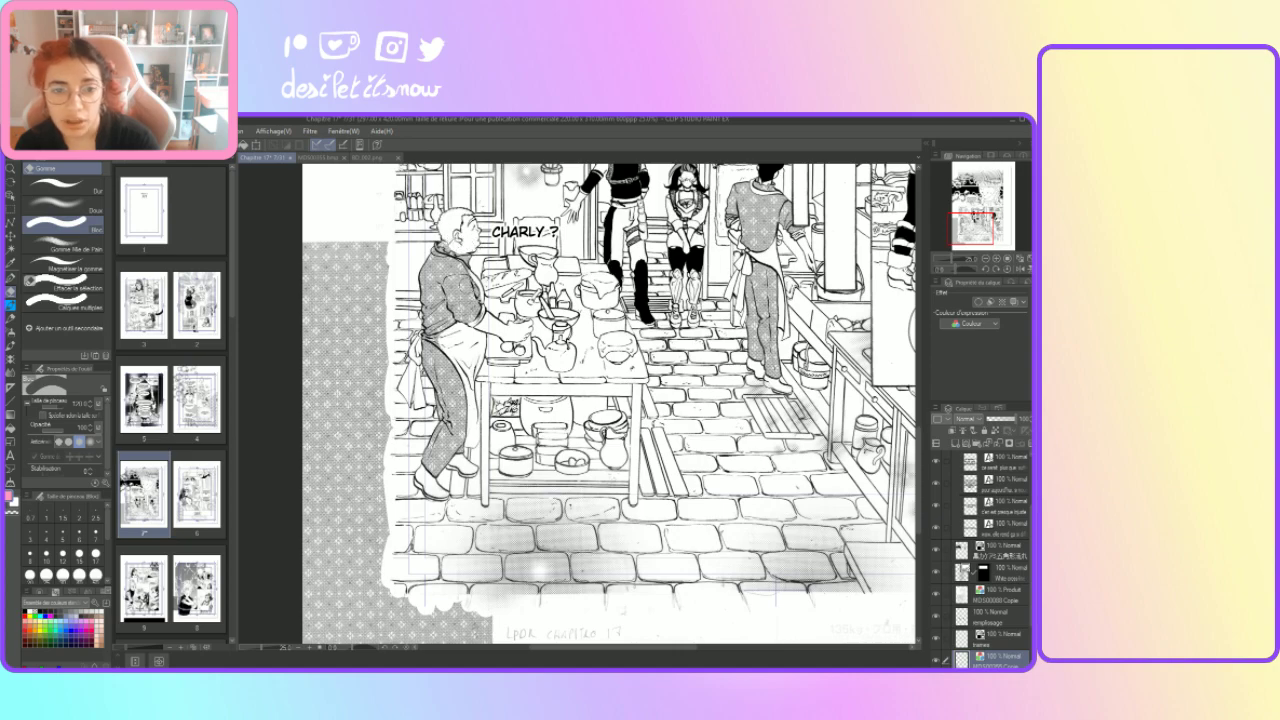
pyautogui.click(55, 198)
pyautogui.click(60, 185)
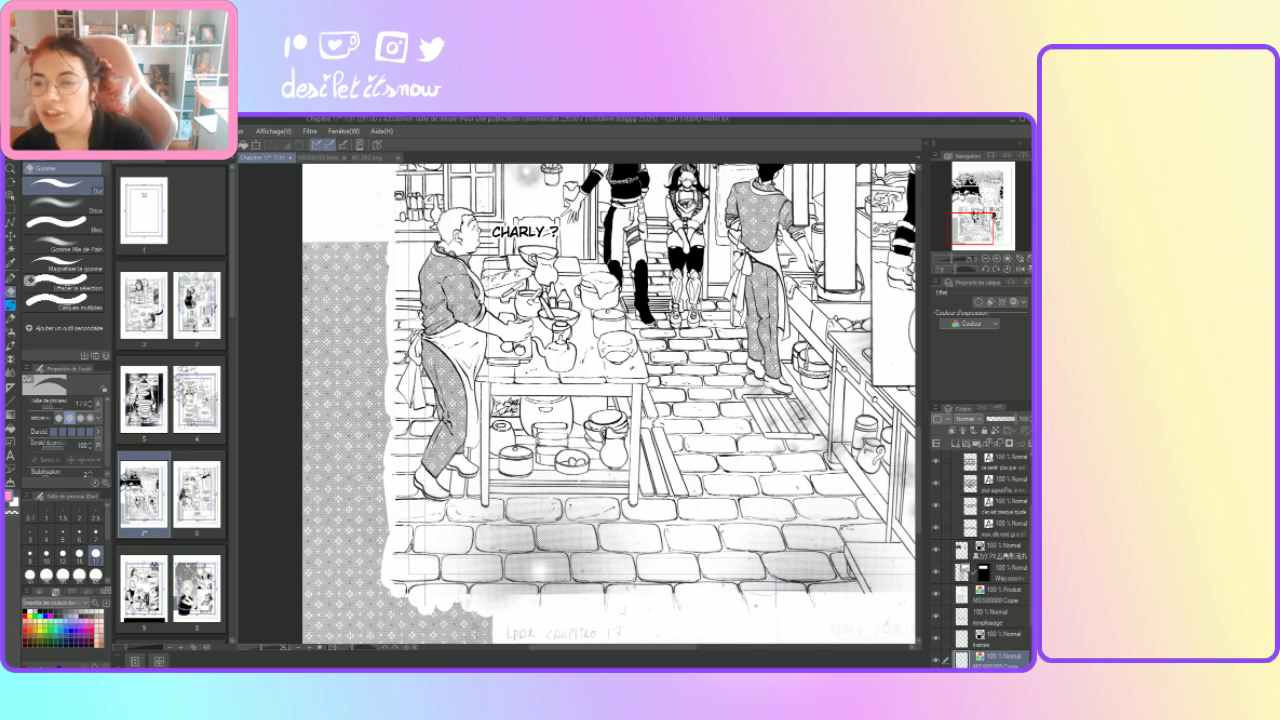
# Step: Ink the sleeve cuff of the cook beside the table solid black on the remplissage layer with the Plume G pen
pyautogui.click(1000, 618)
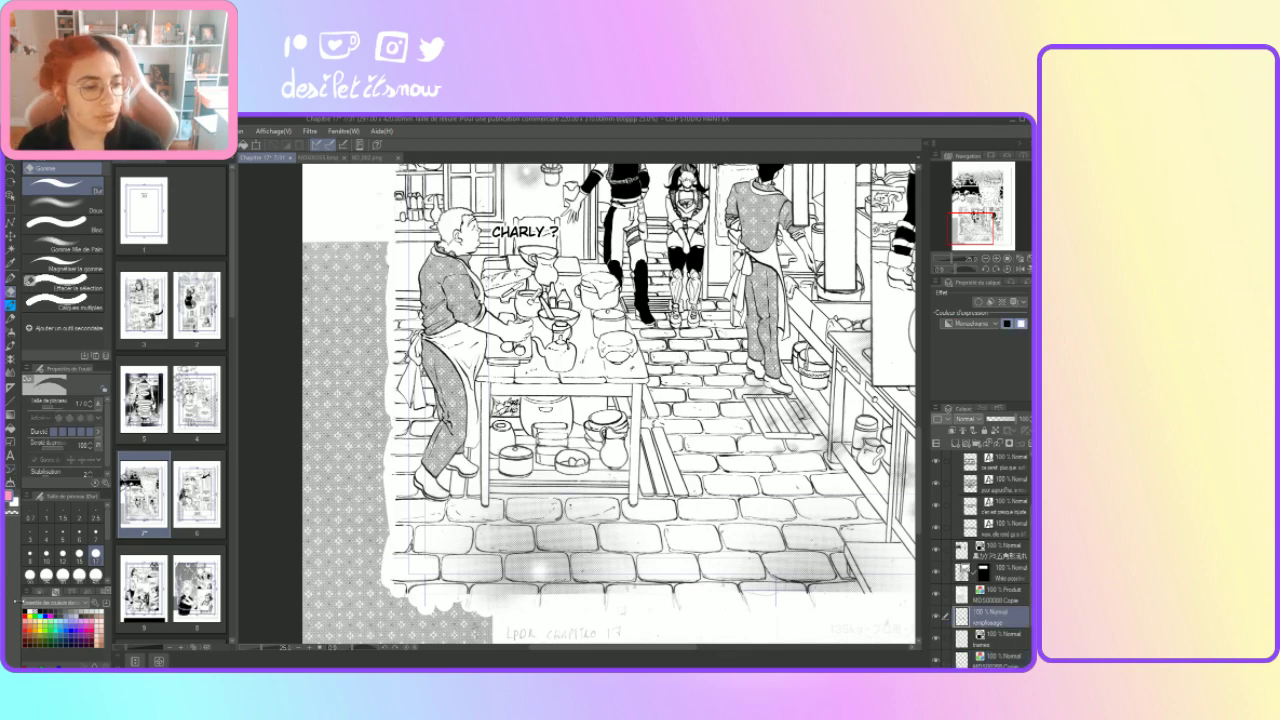
pyautogui.click(27, 611)
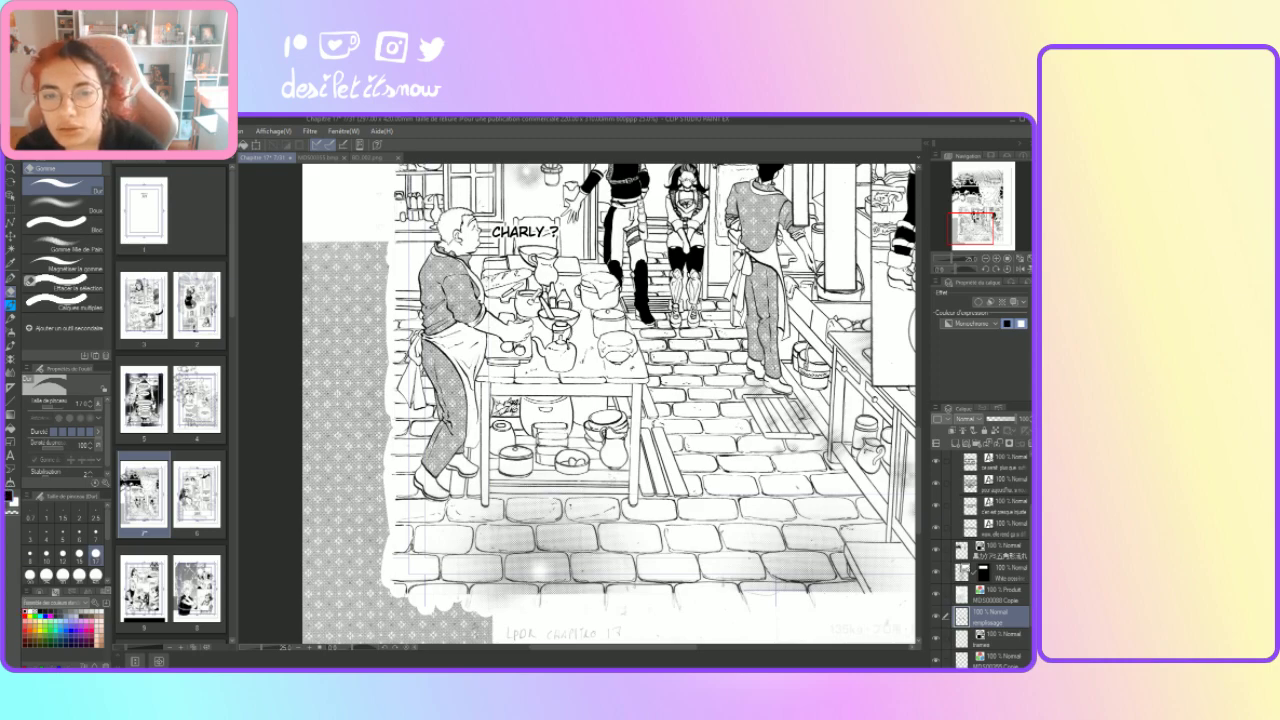
pyautogui.press('p')
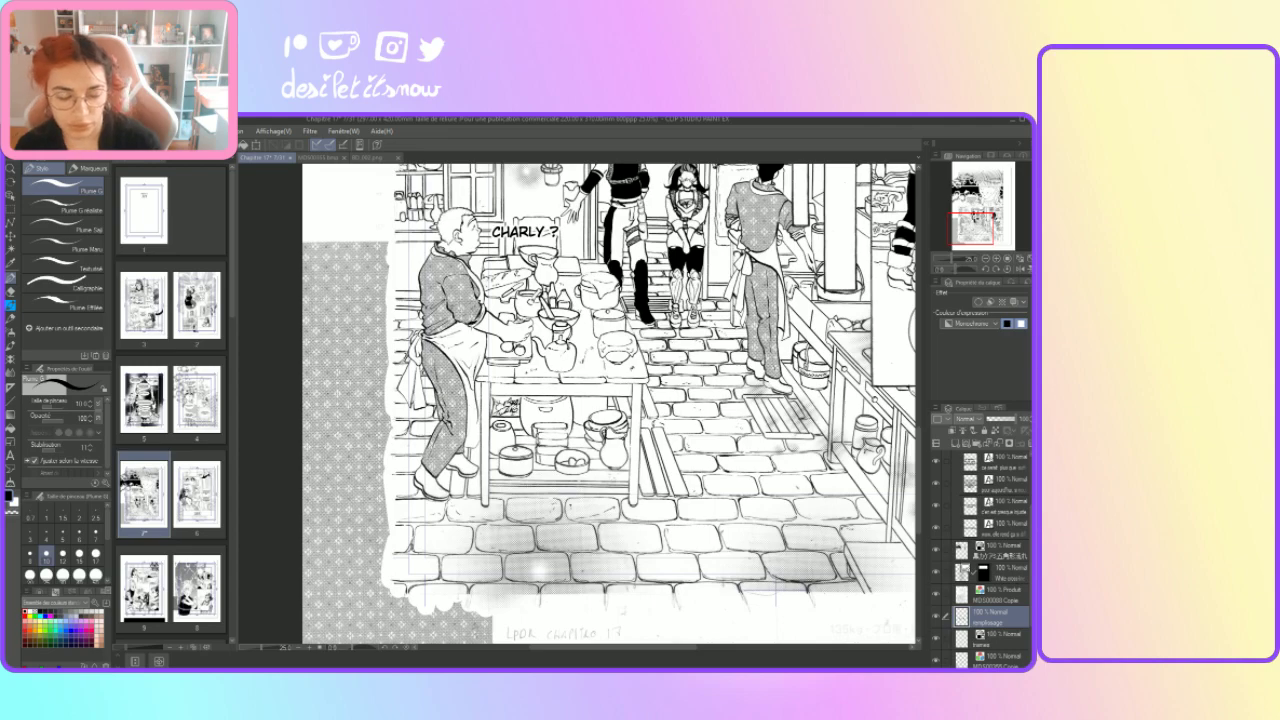
pyautogui.scroll(2, 465, 334)
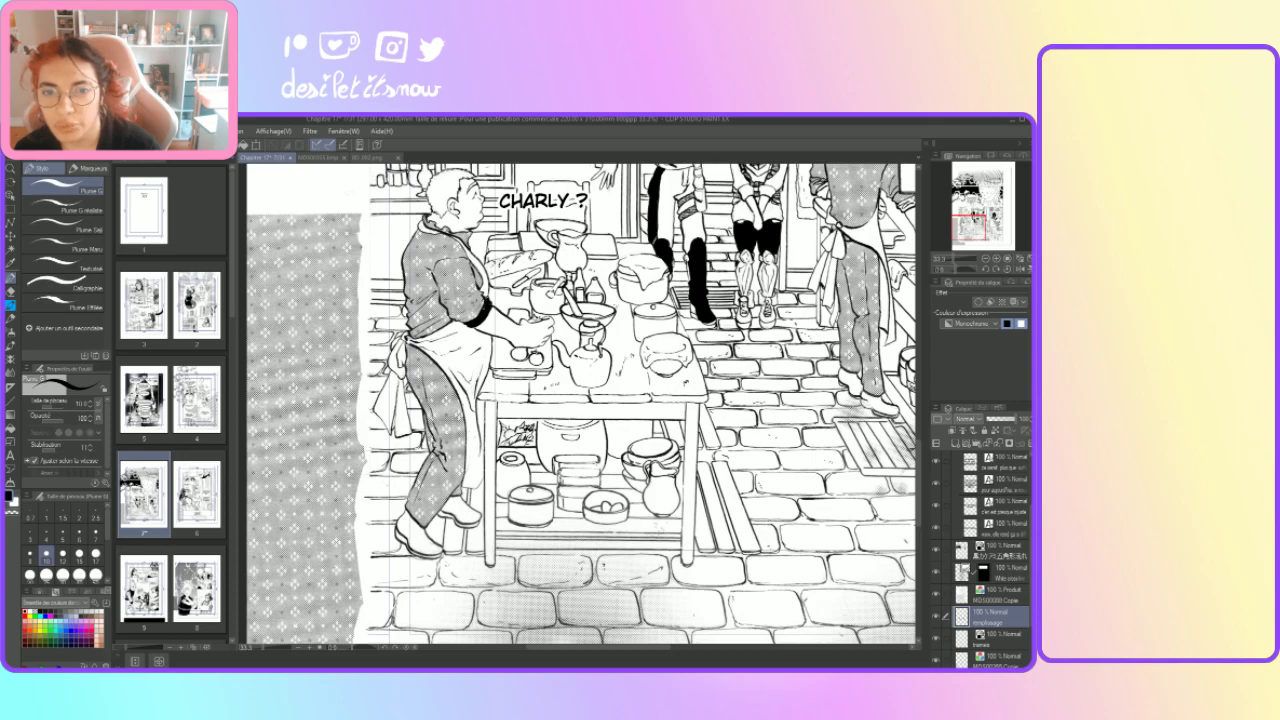
# Step: Carve a thin highlight out of the black sleeve cuff of the cook beside the table, using Plume G with the transparent colour
pyautogui.press('e')
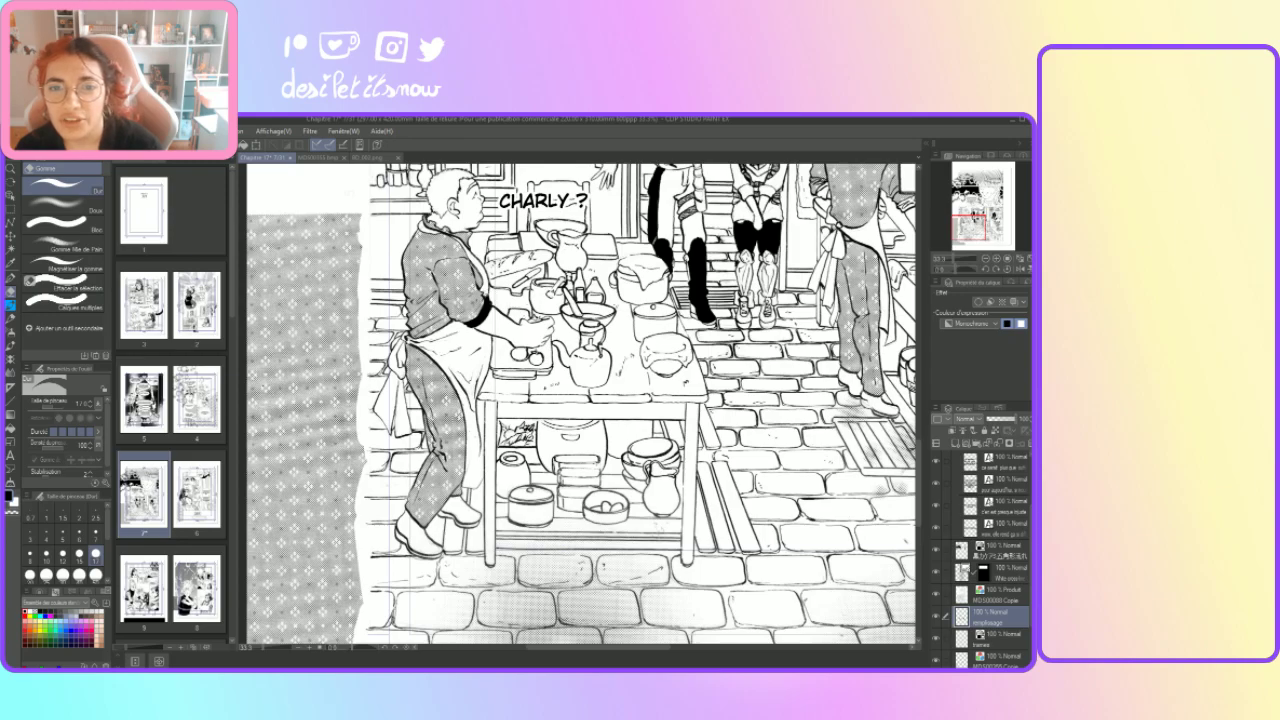
pyautogui.press('p')
pyautogui.click(104, 262)
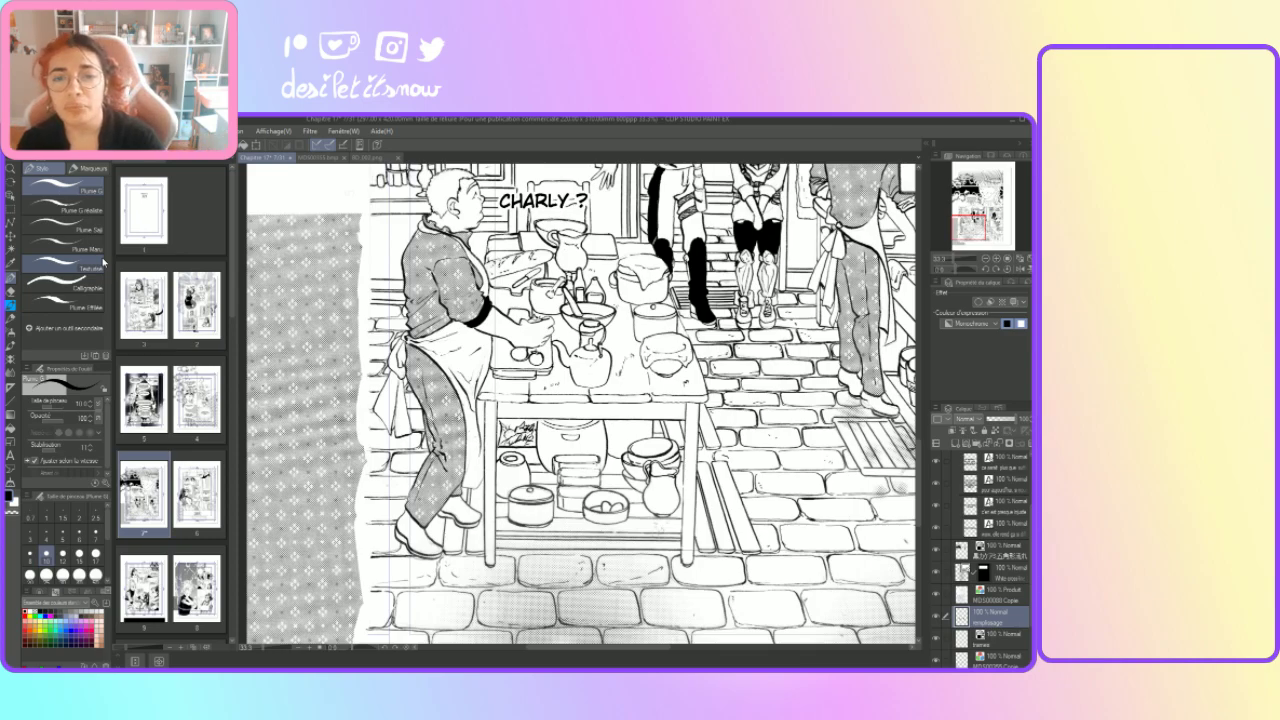
pyautogui.press('c')
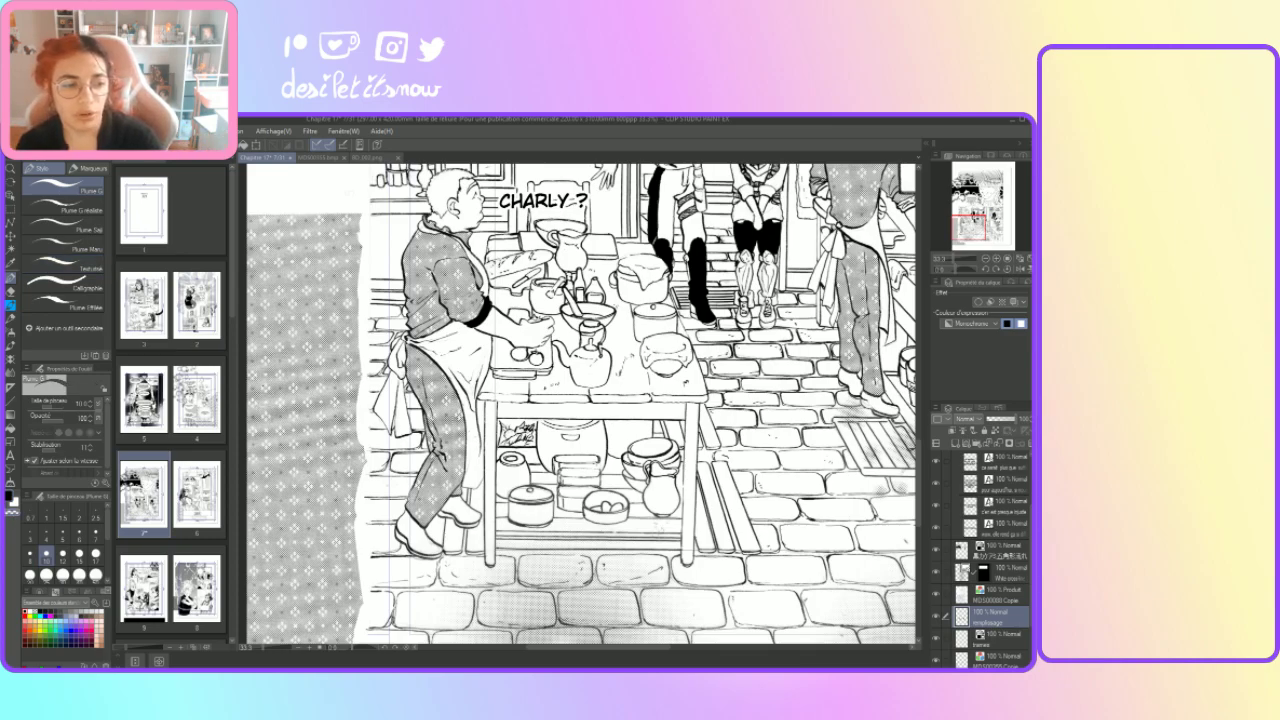
pyautogui.moveTo(489, 302); pyautogui.dragTo(485, 317)
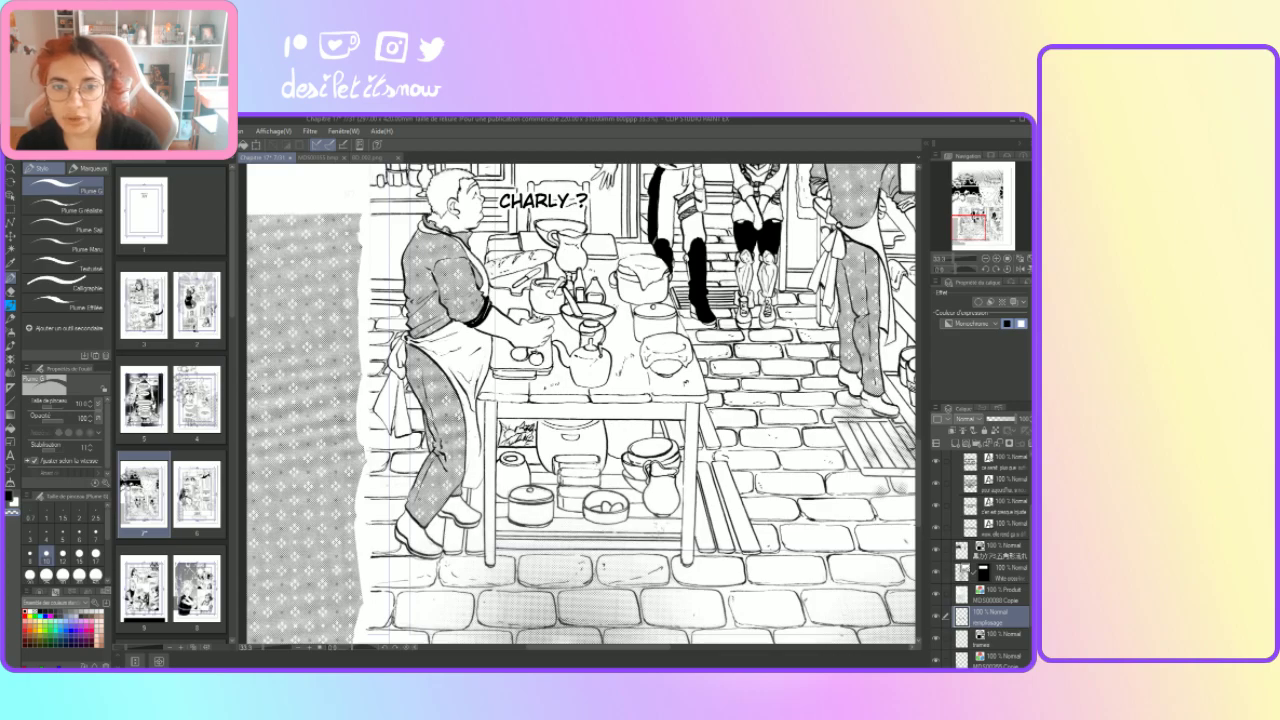
# Step: Ink the sleeve cuffs of the cook seen from behind in black on the remplissage layer
pyautogui.moveTo(552, 650); pyautogui.dragTo(593, 650)
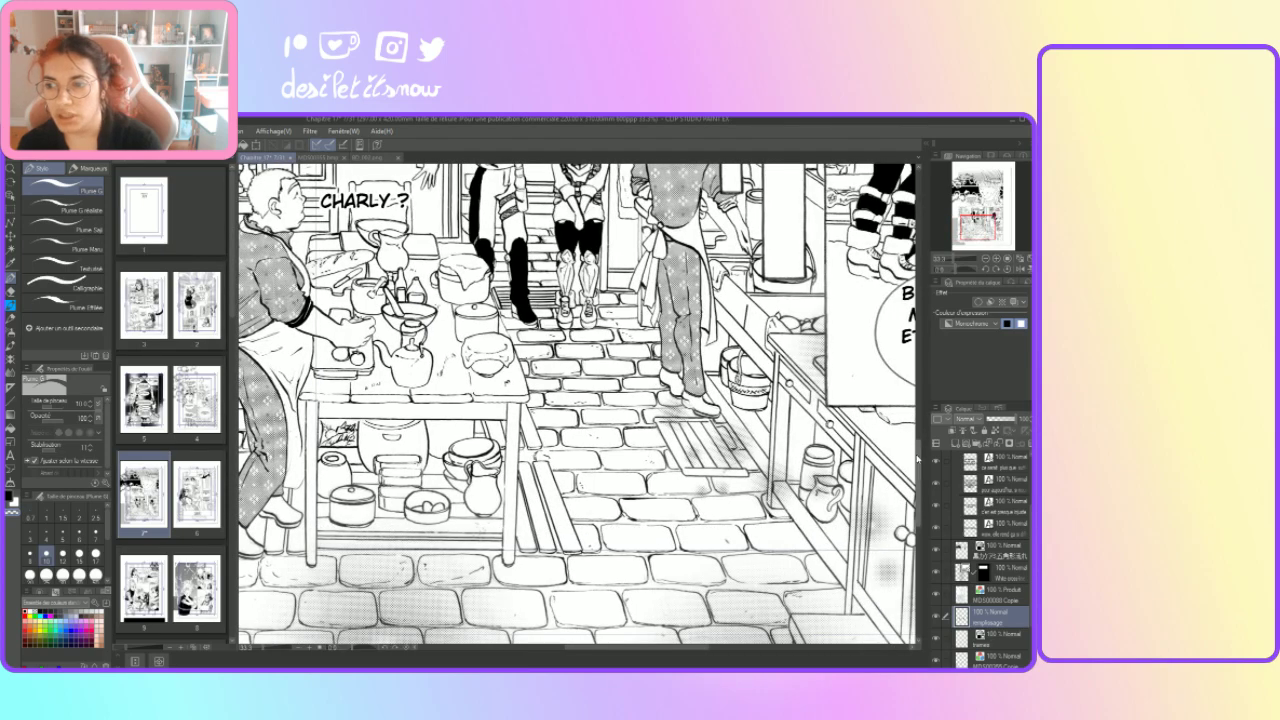
pyautogui.moveTo(920, 455); pyautogui.dragTo(926, 431)
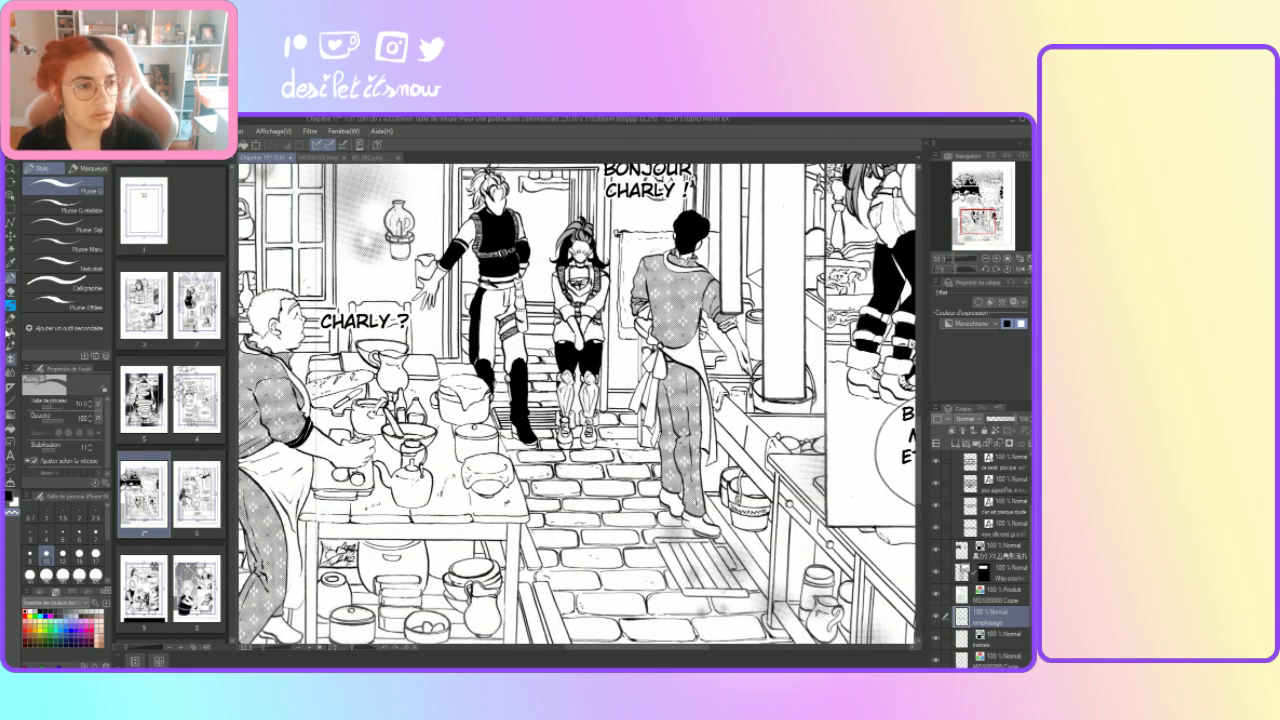
pyautogui.click(9, 497)
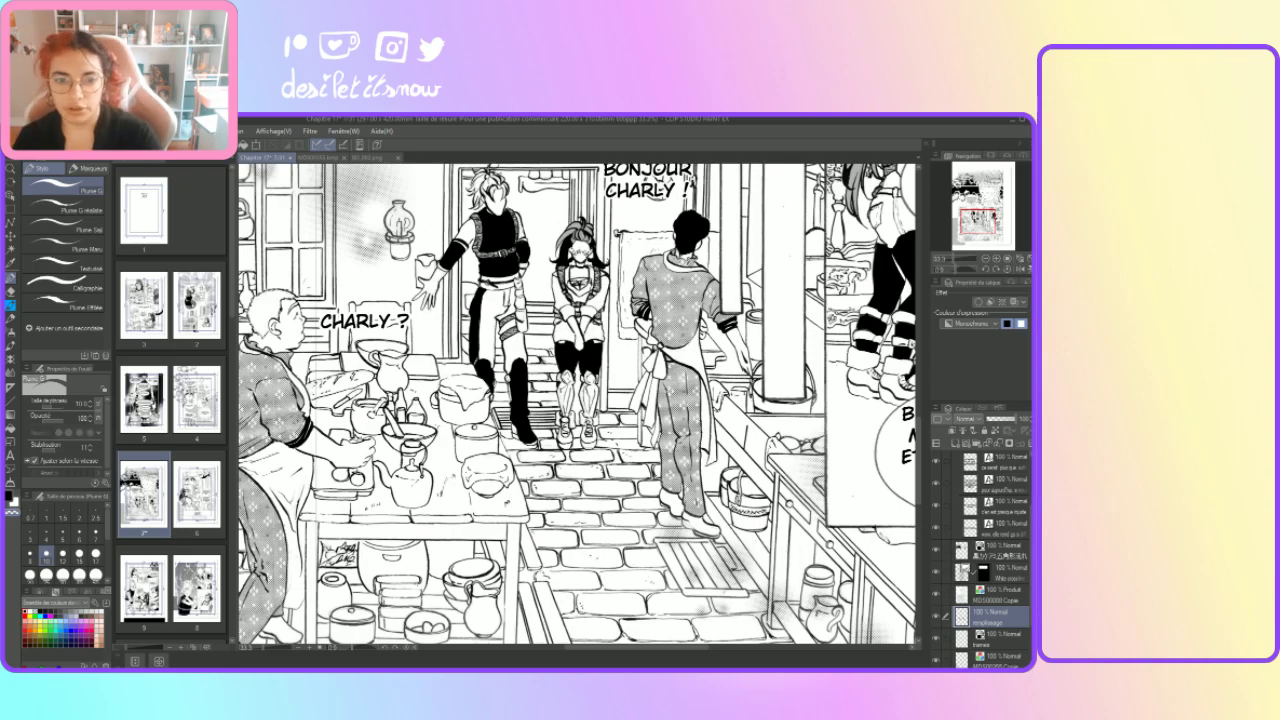
# Step: Open the materials library, collapse the Manga material category and display the Download folder
pyautogui.scroll(-2, 566, 412)
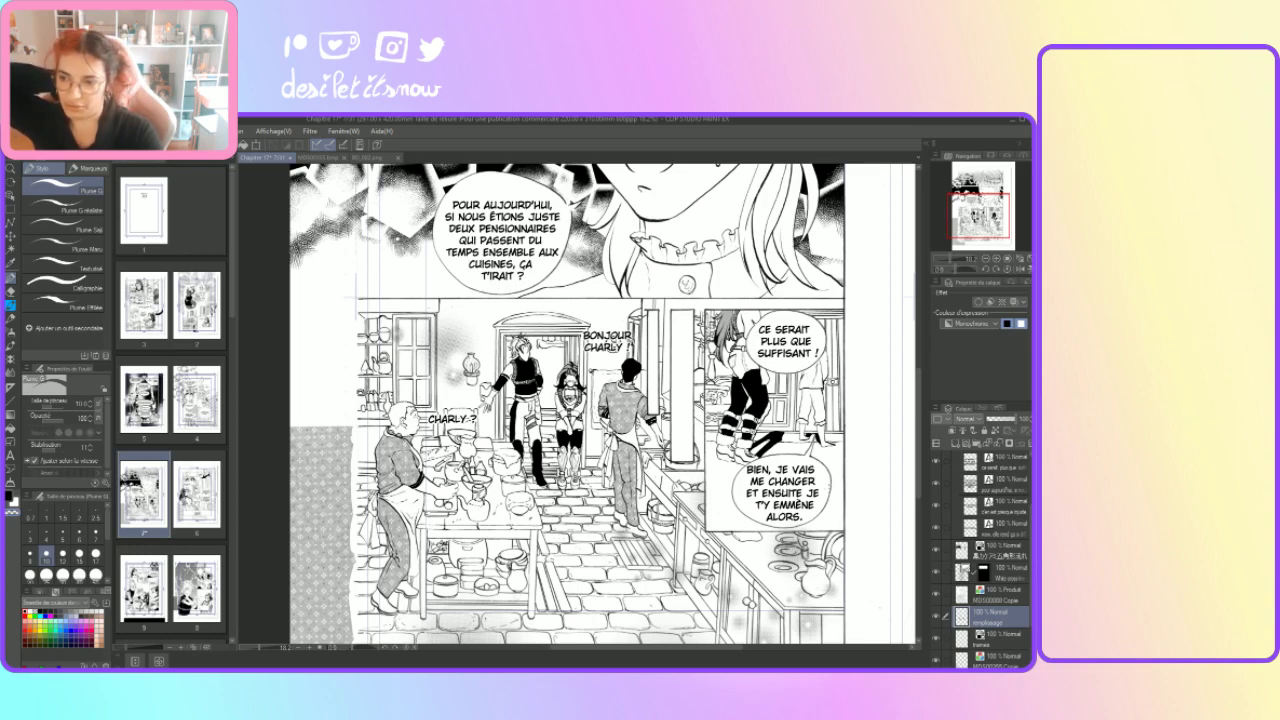
pyautogui.scroll(-3, 920, 495)
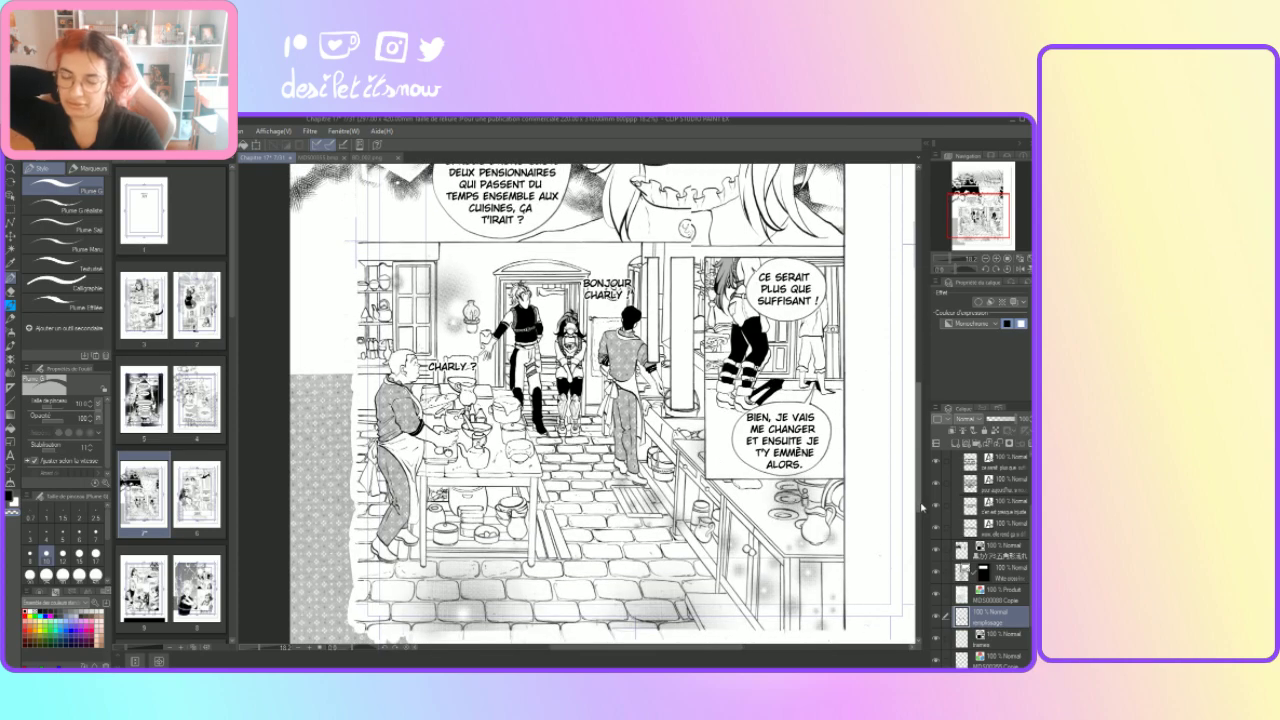
pyautogui.scroll(-1, 922, 507)
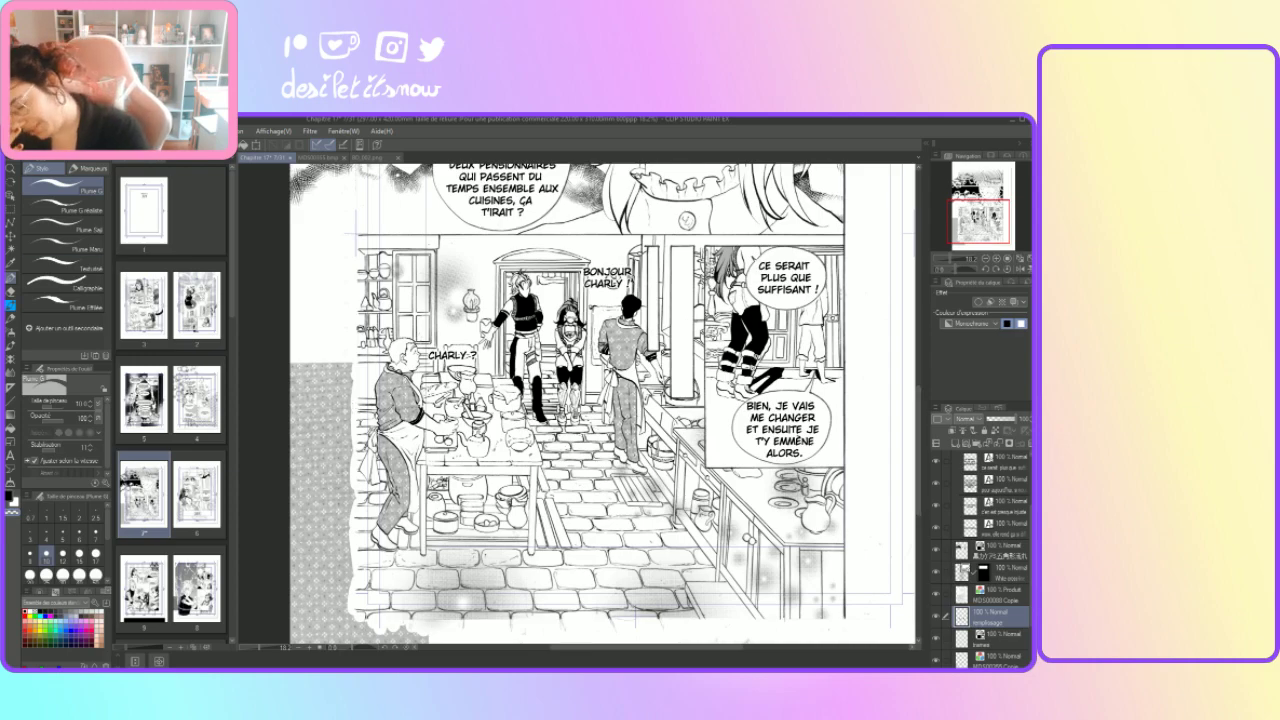
pyautogui.click(924, 158)
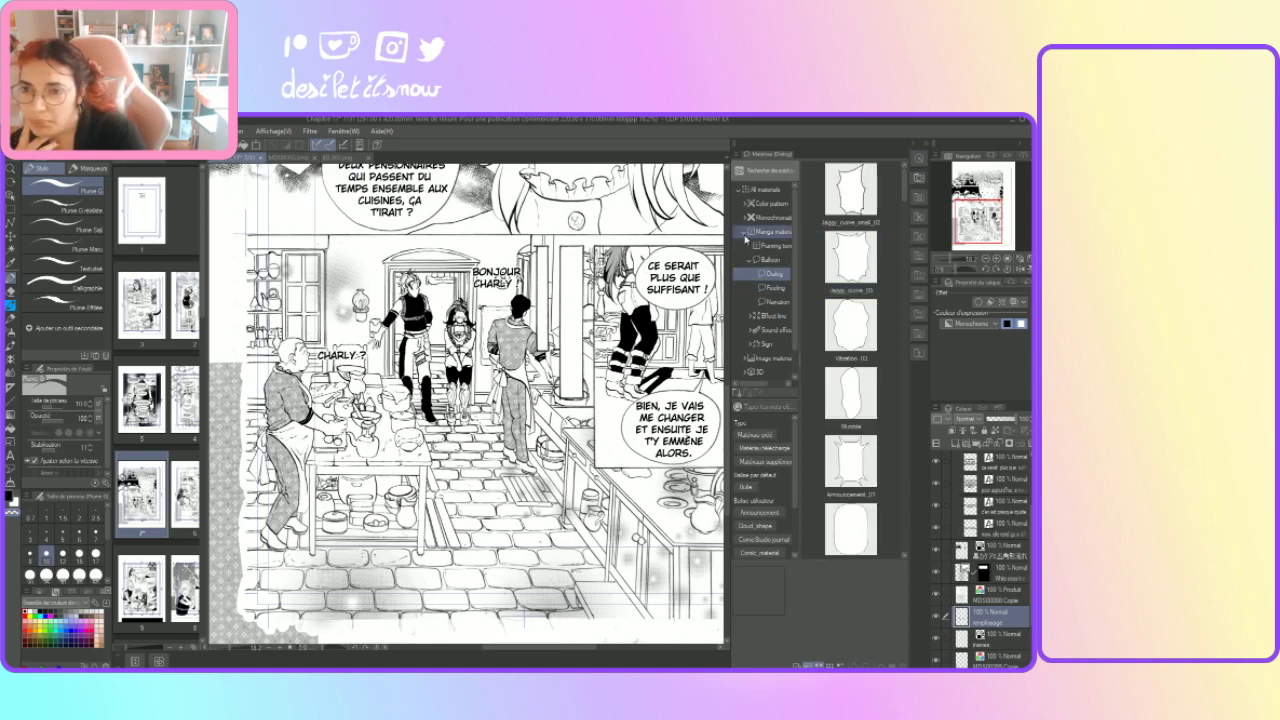
pyautogui.click(745, 233)
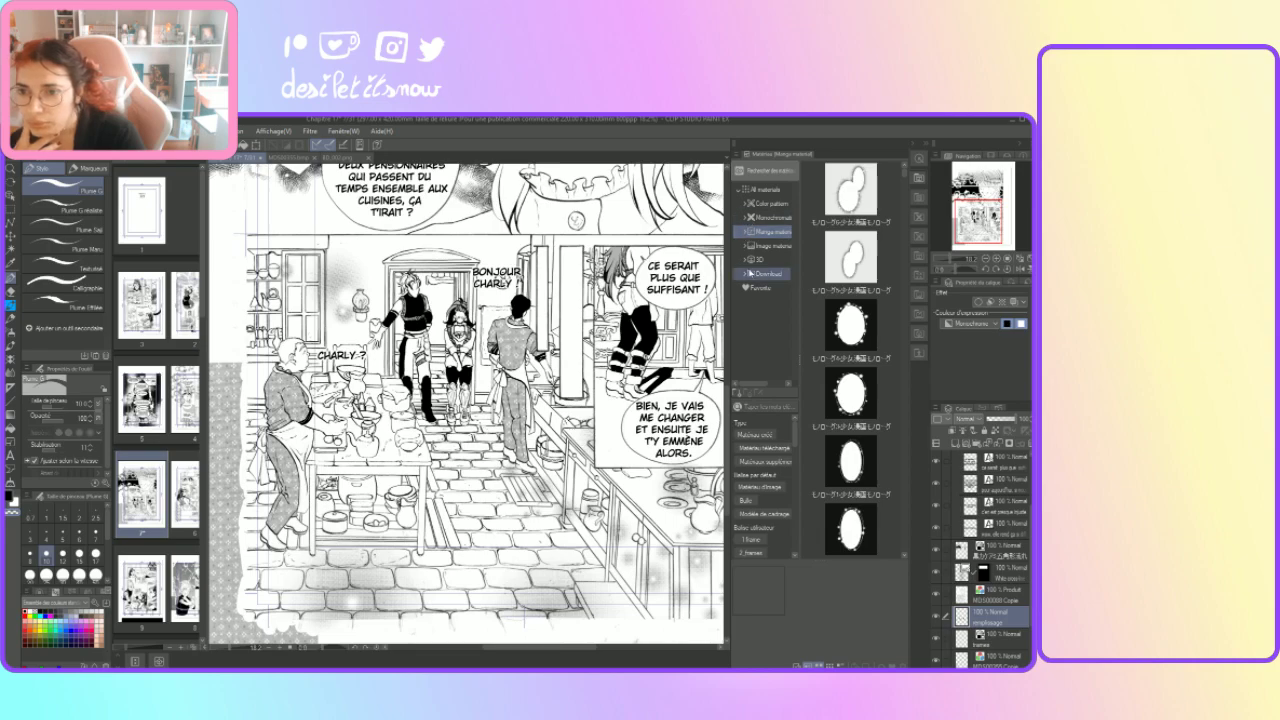
pyautogui.click(752, 272)
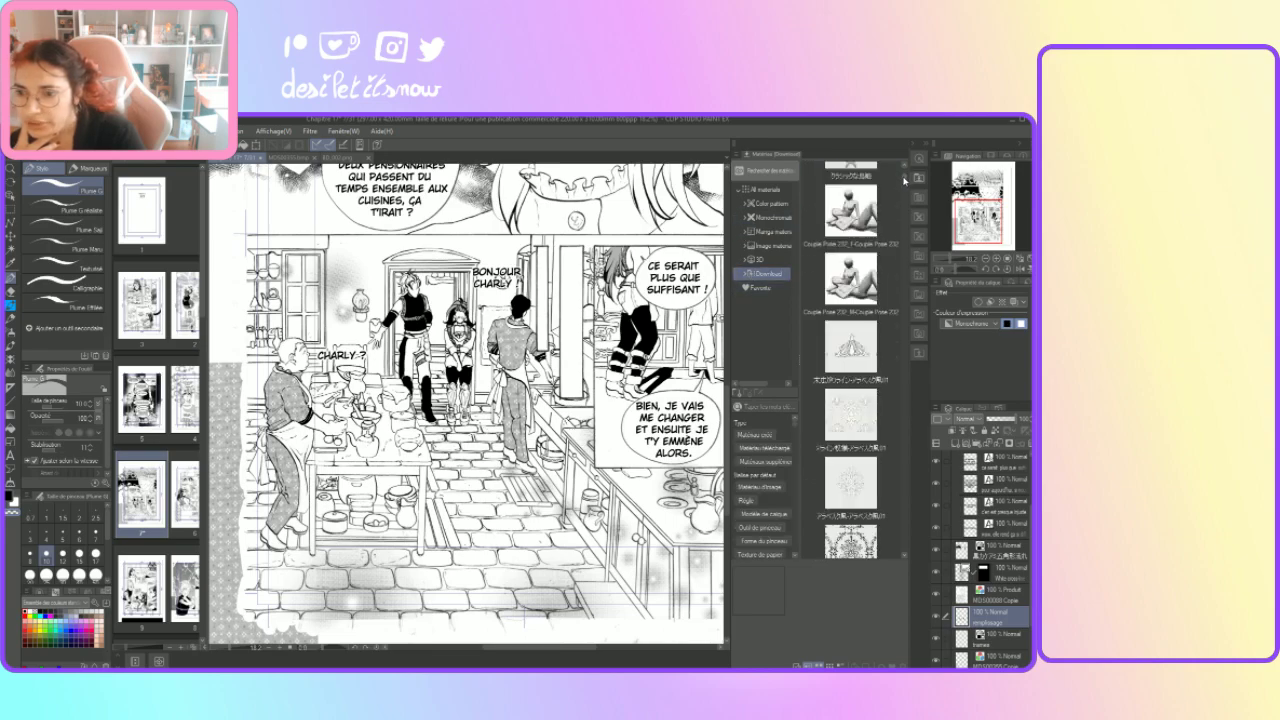
# Step: Check the frame and corner ornament materials at the end of the Download folder, and display the folder from its start again
pyautogui.moveTo(903, 177); pyautogui.dragTo(906, 548)
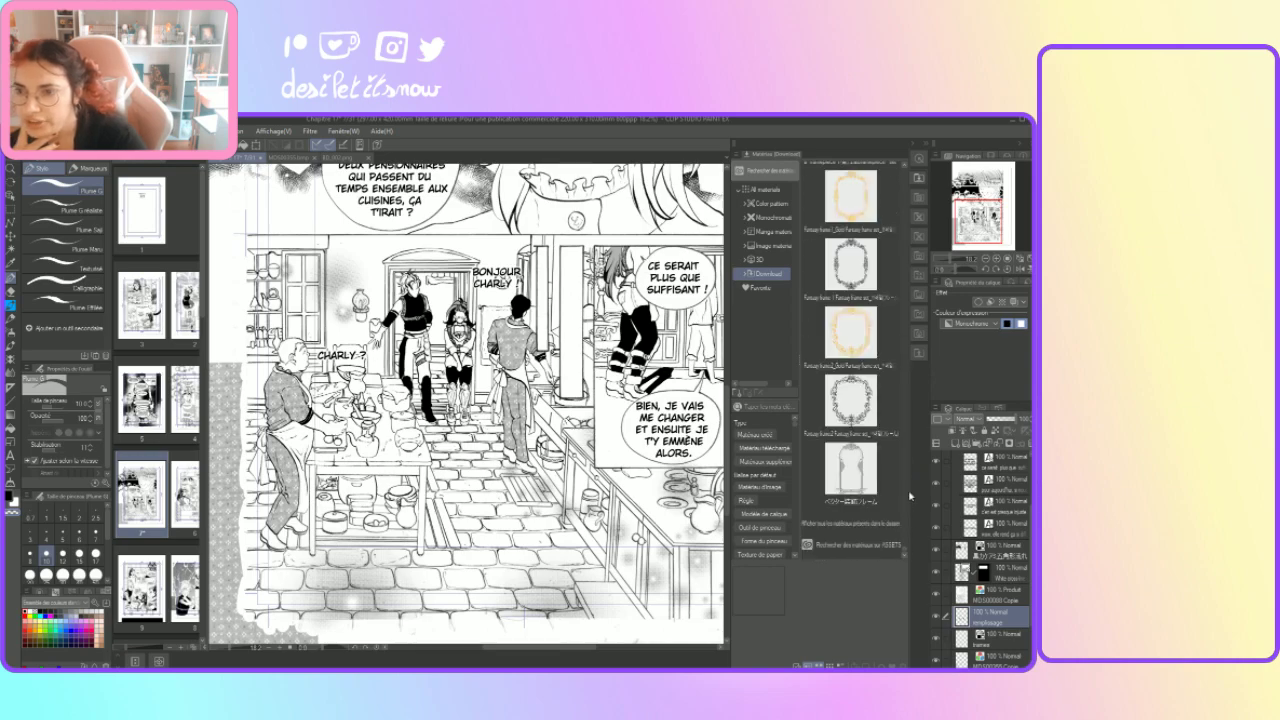
pyautogui.click(850, 400)
pyautogui.scroll(1, 860, 420)
pyautogui.scroll(7, 839, 397)
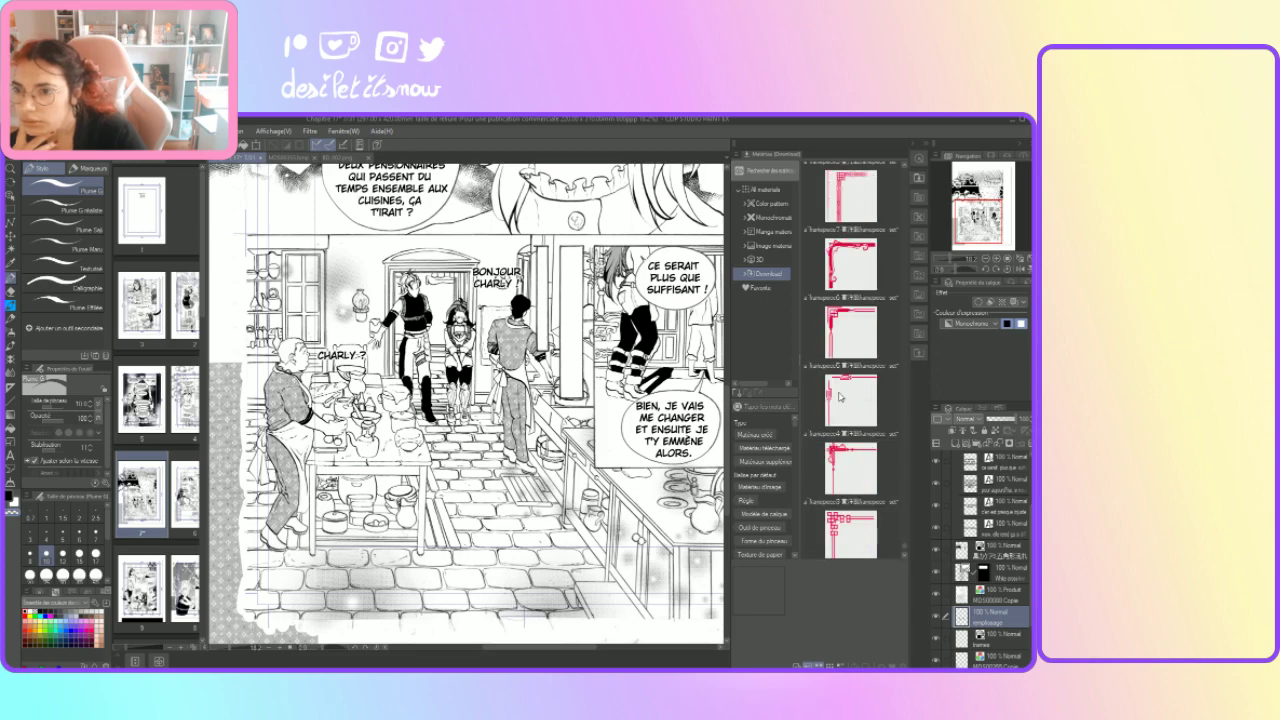
pyautogui.scroll(9, 839, 397)
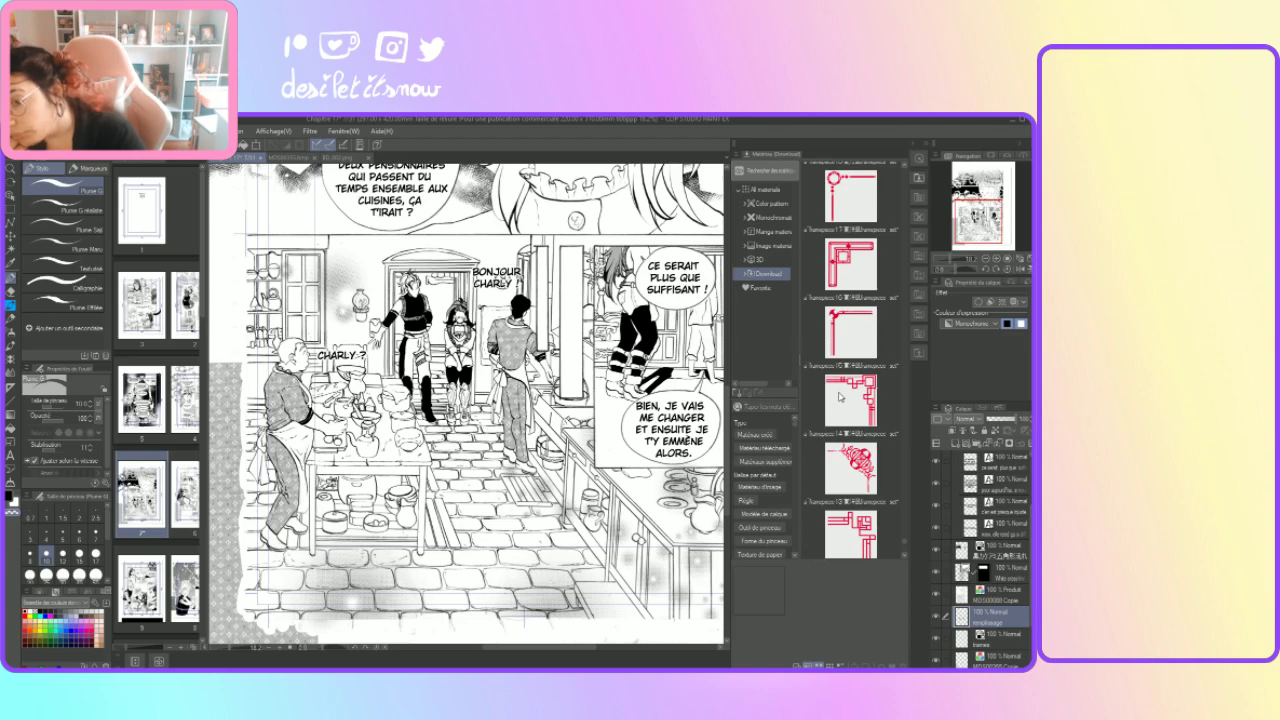
pyautogui.click(758, 289)
pyautogui.click(762, 273)
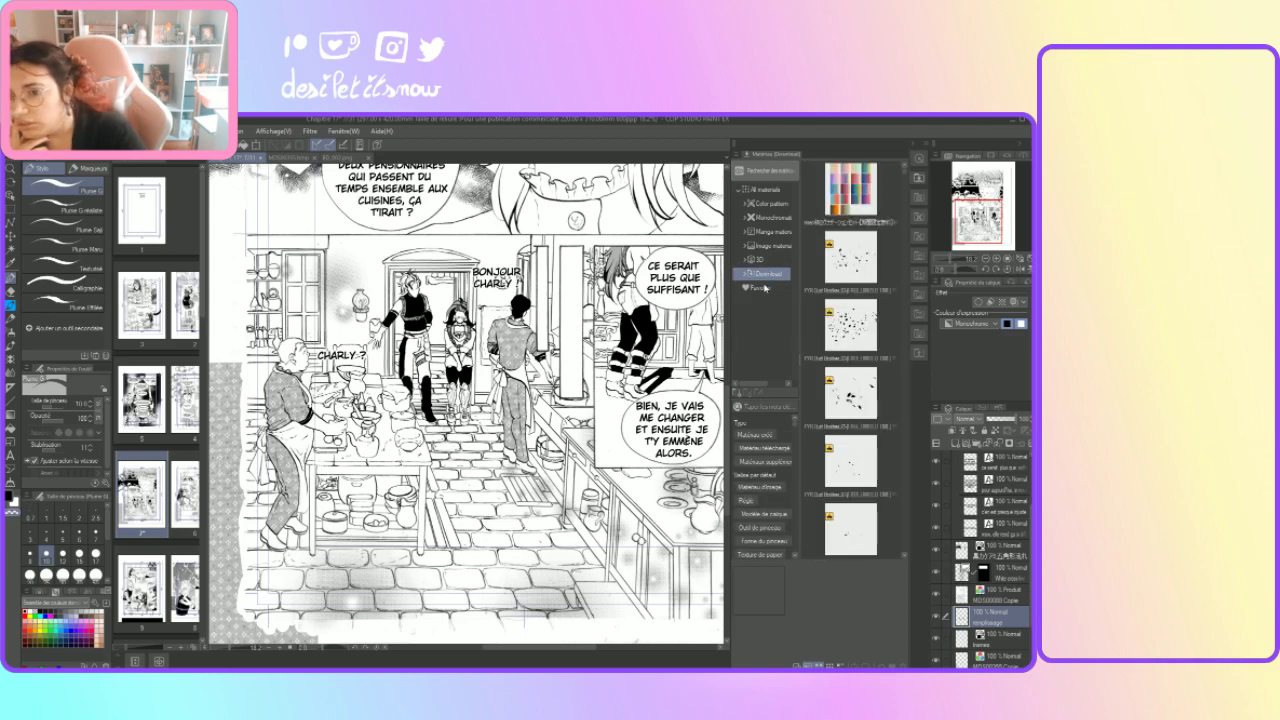
# Step: Look through the corner ornaments, decorative frames and motifs in the older part of the Download folder for something usable on the page
pyautogui.scroll(-5, 878, 477)
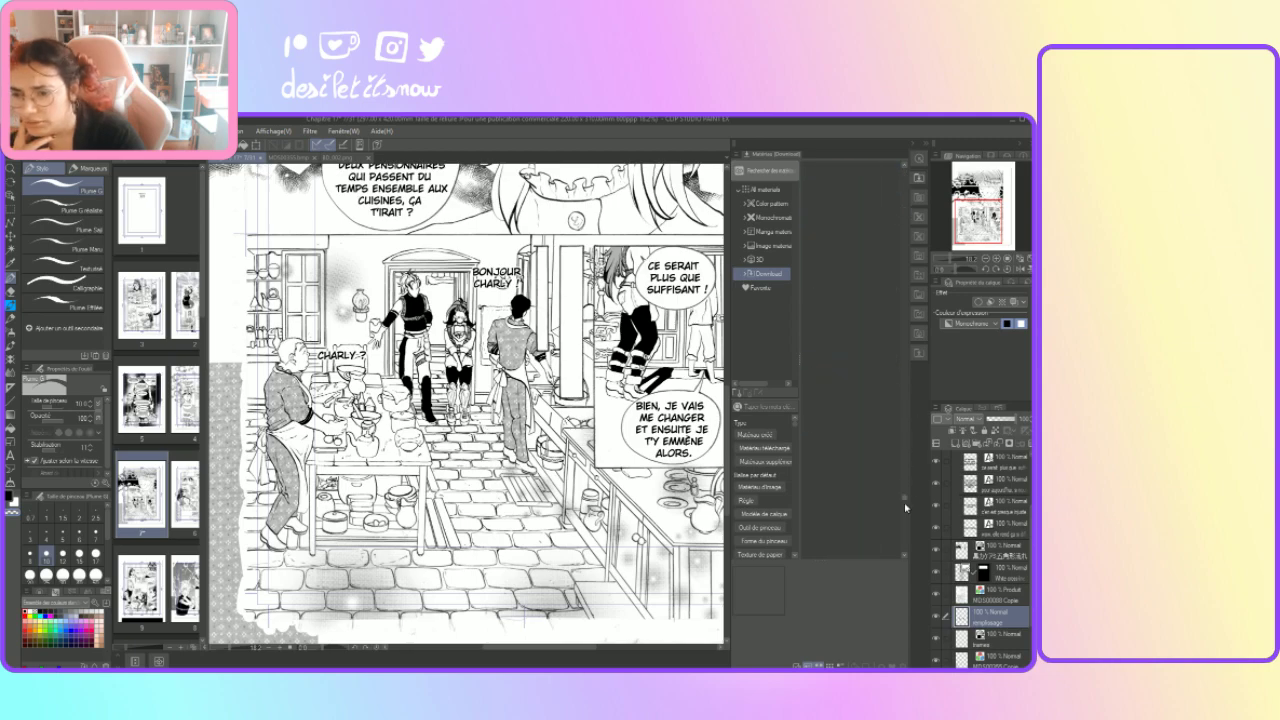
pyautogui.scroll(-5, 870, 460)
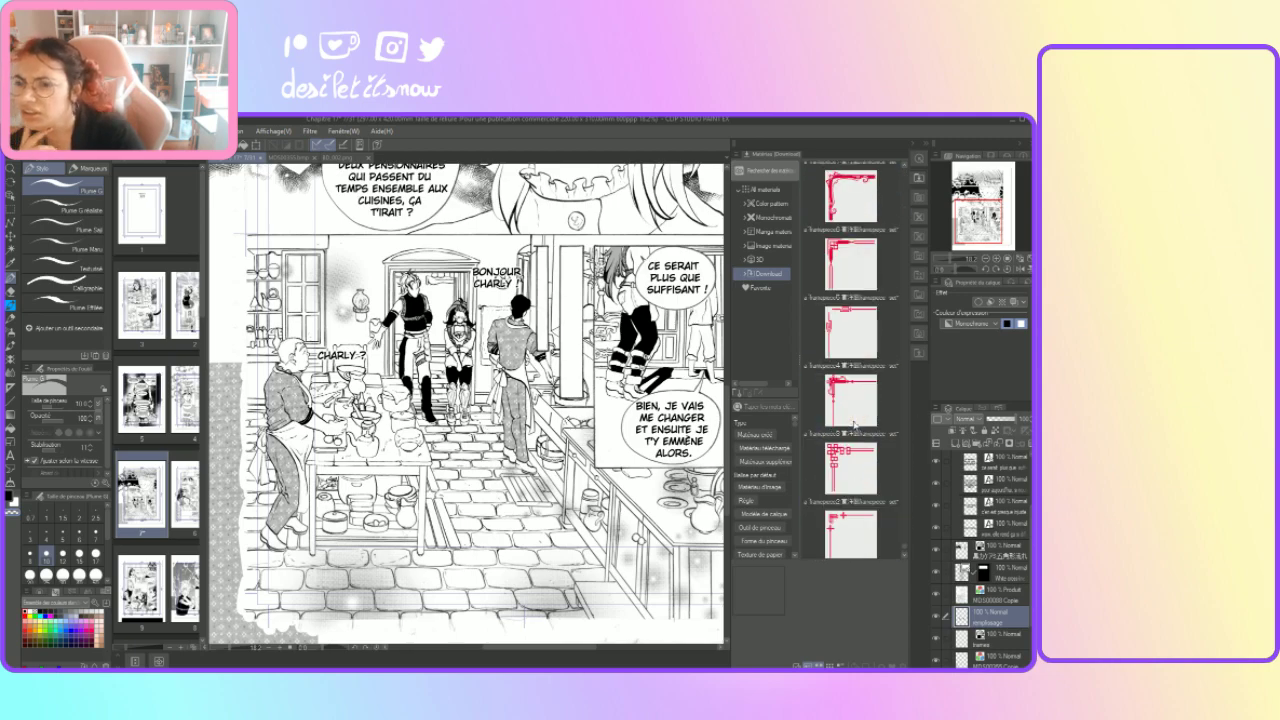
pyautogui.scroll(4, 855, 424)
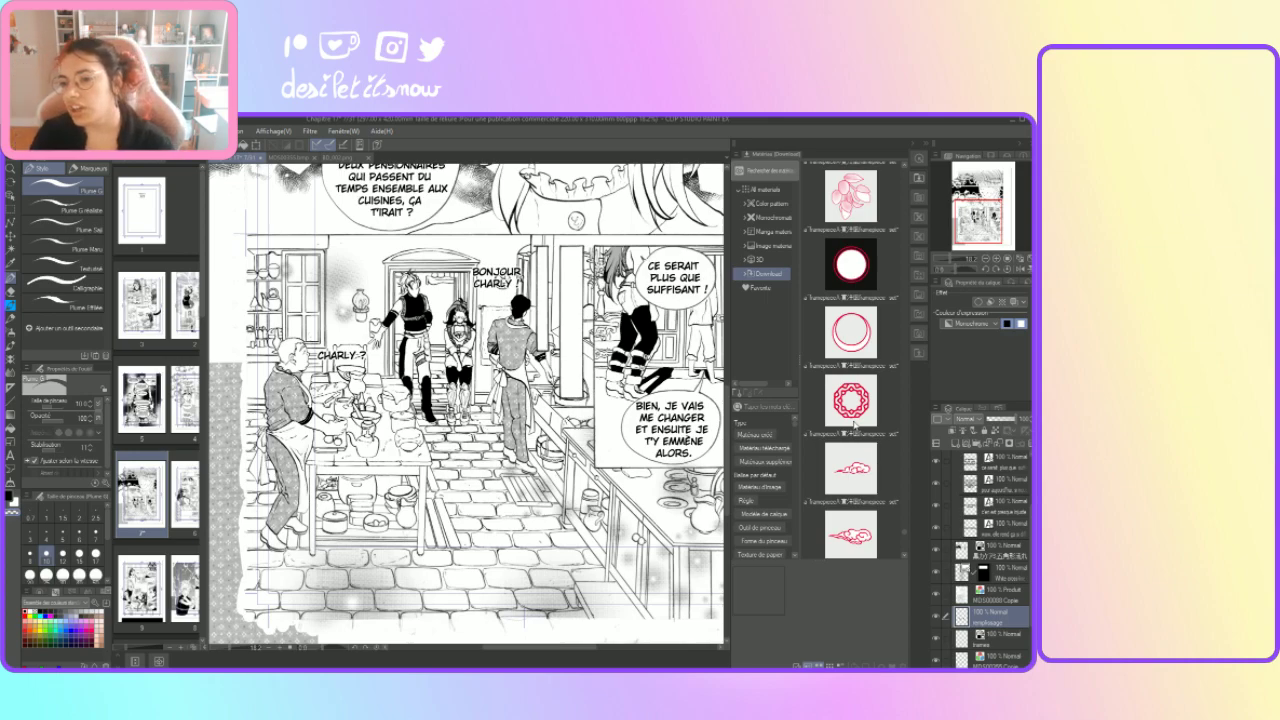
pyautogui.scroll(3, 855, 425)
pyautogui.scroll(3, 855, 424)
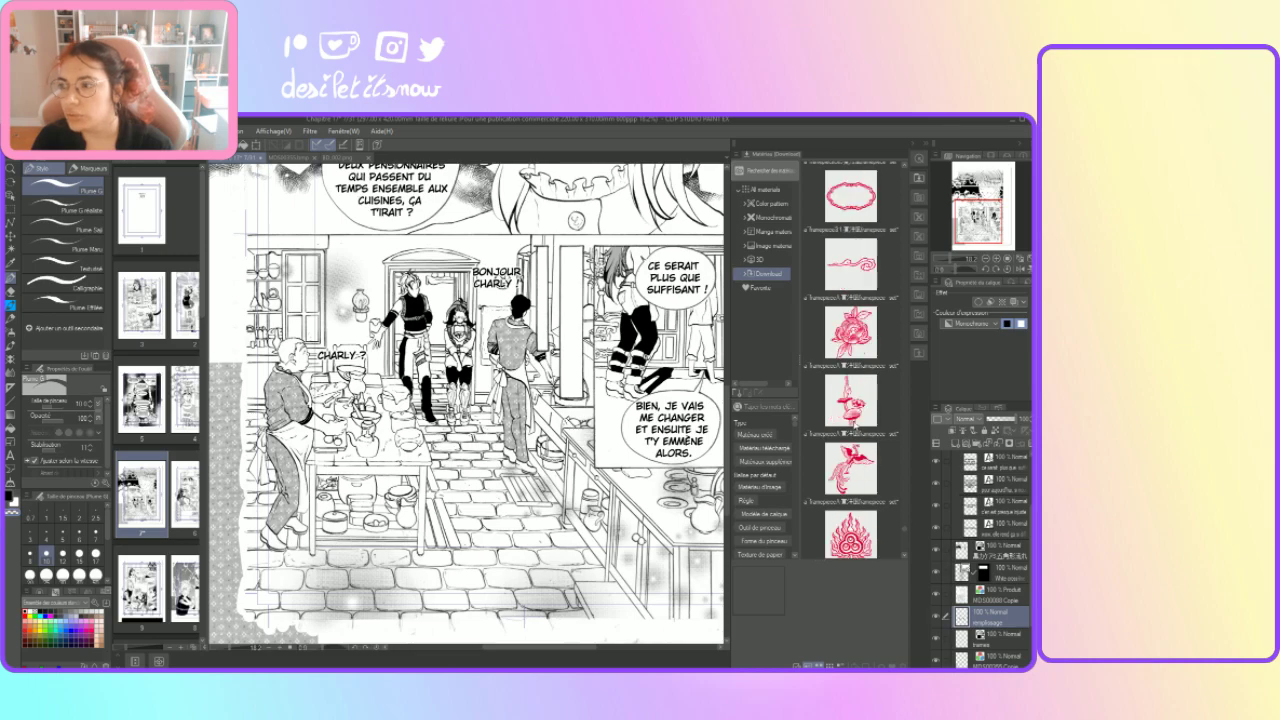
pyautogui.scroll(6, 855, 424)
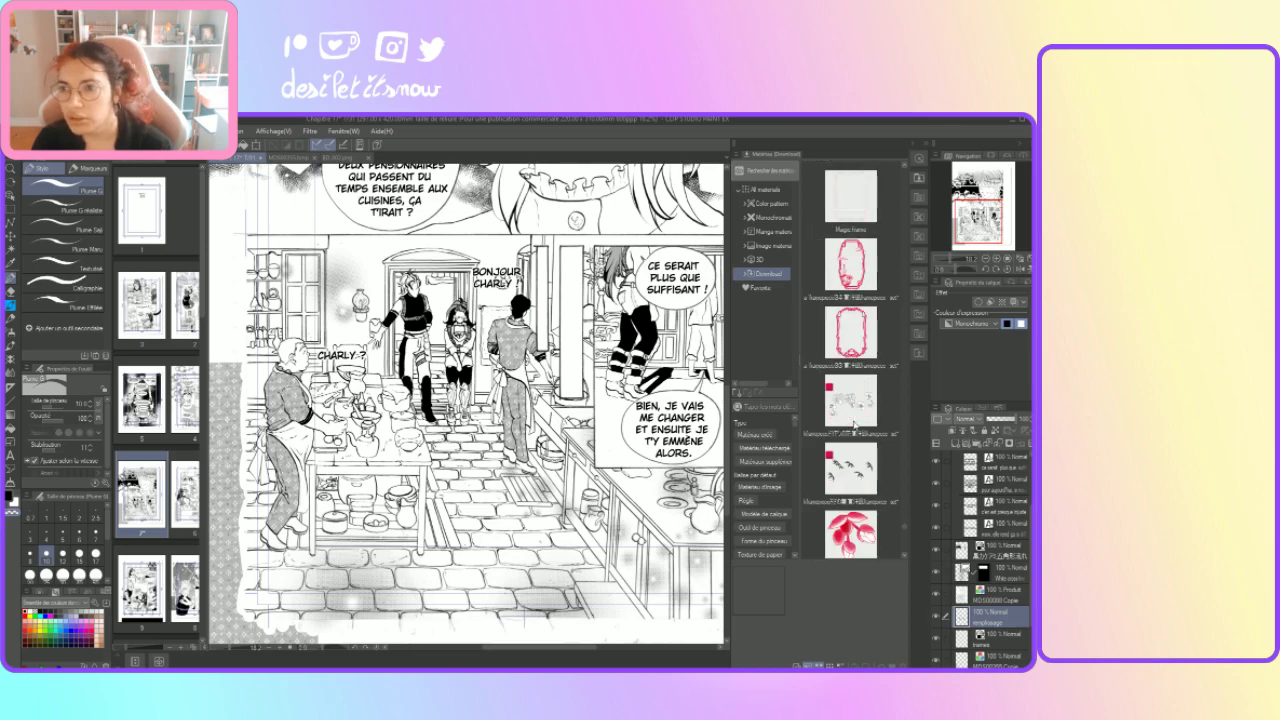
pyautogui.scroll(6, 853, 422)
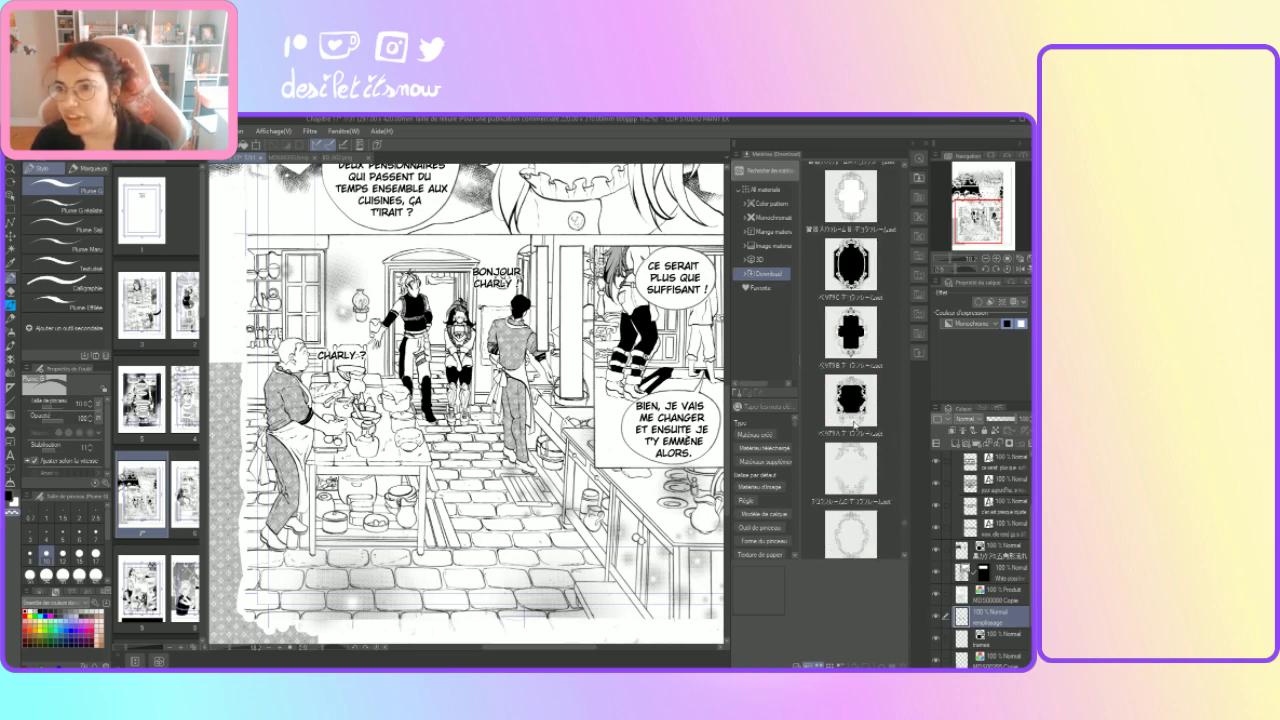
pyautogui.scroll(-10, 853, 422)
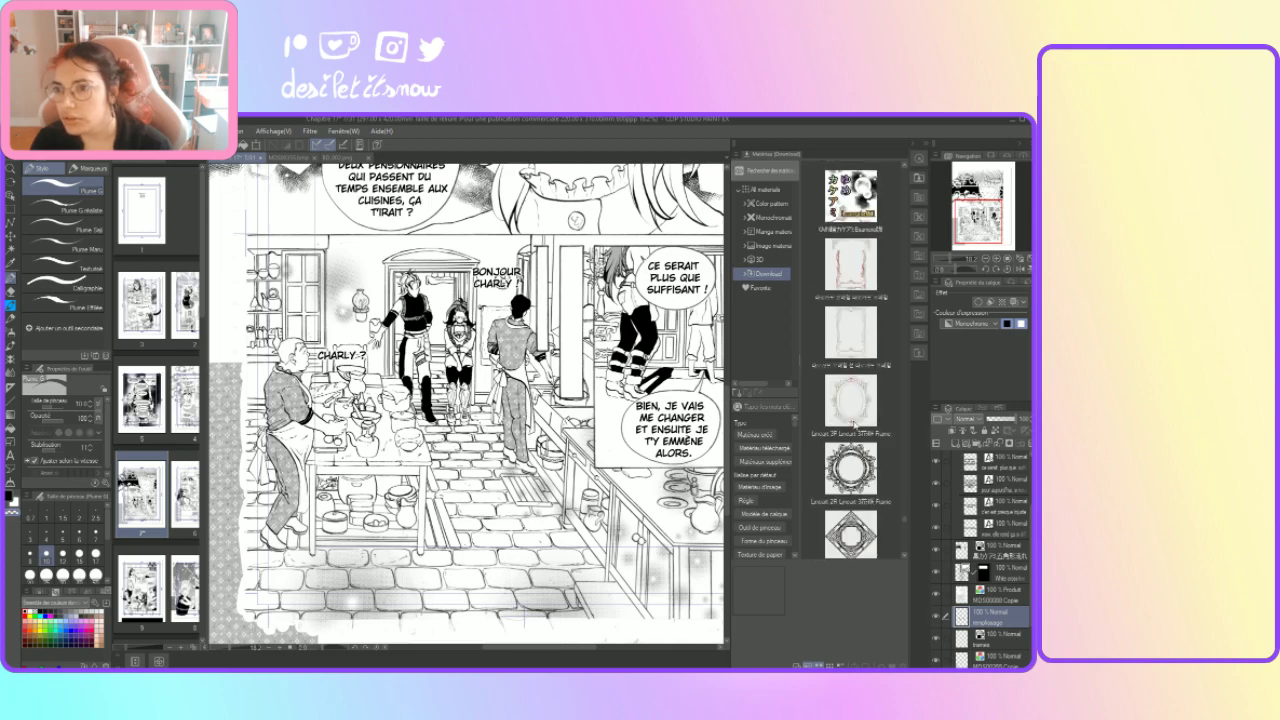
pyautogui.scroll(4, 853, 422)
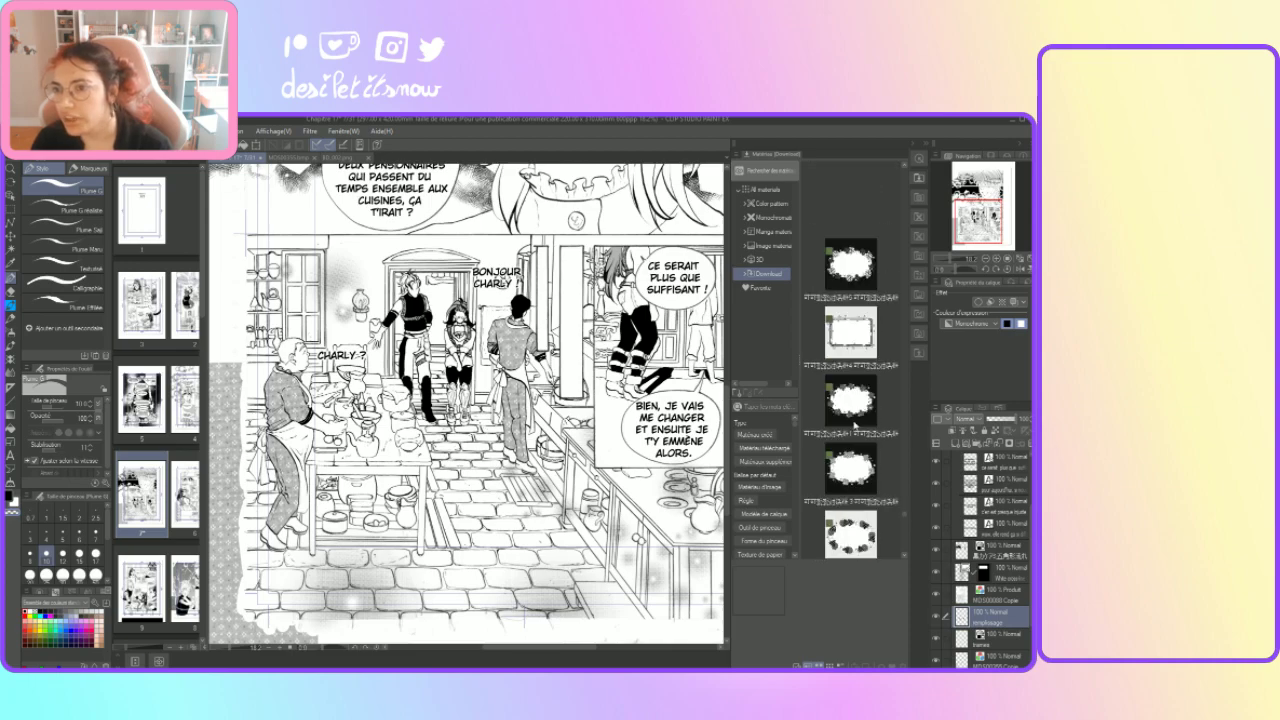
pyautogui.scroll(5, 853, 426)
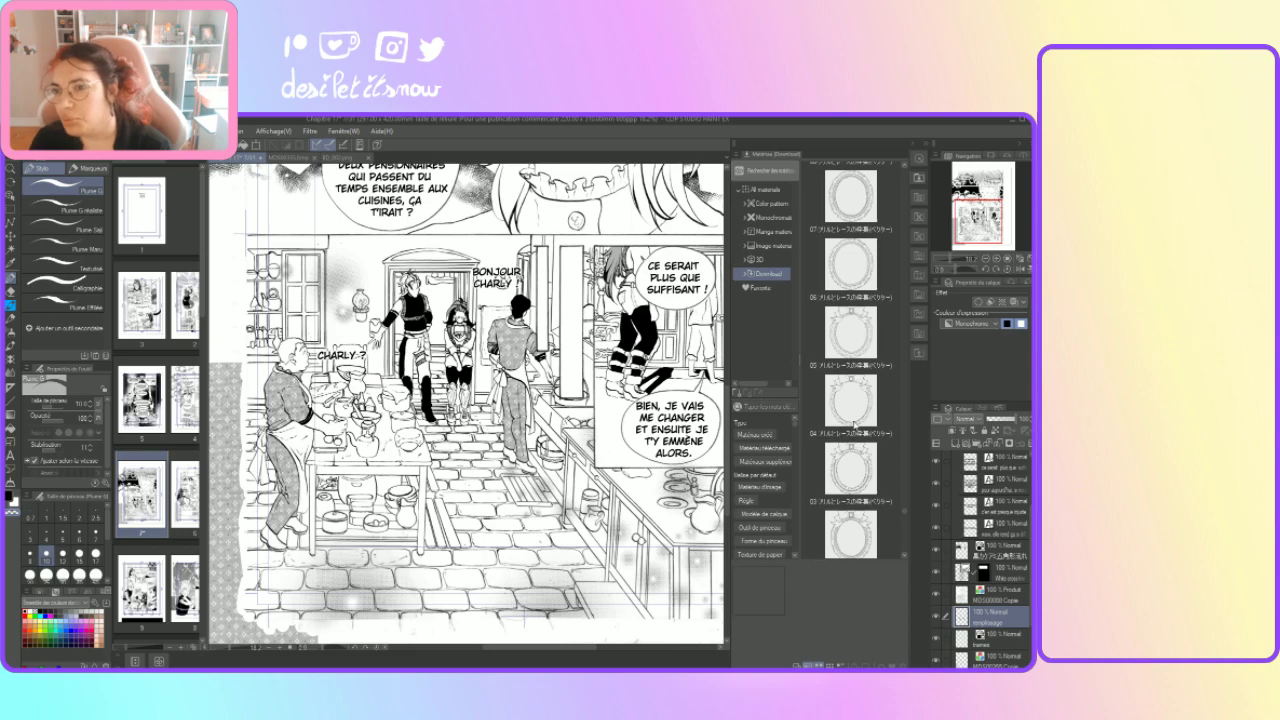
pyautogui.scroll(5, 853, 426)
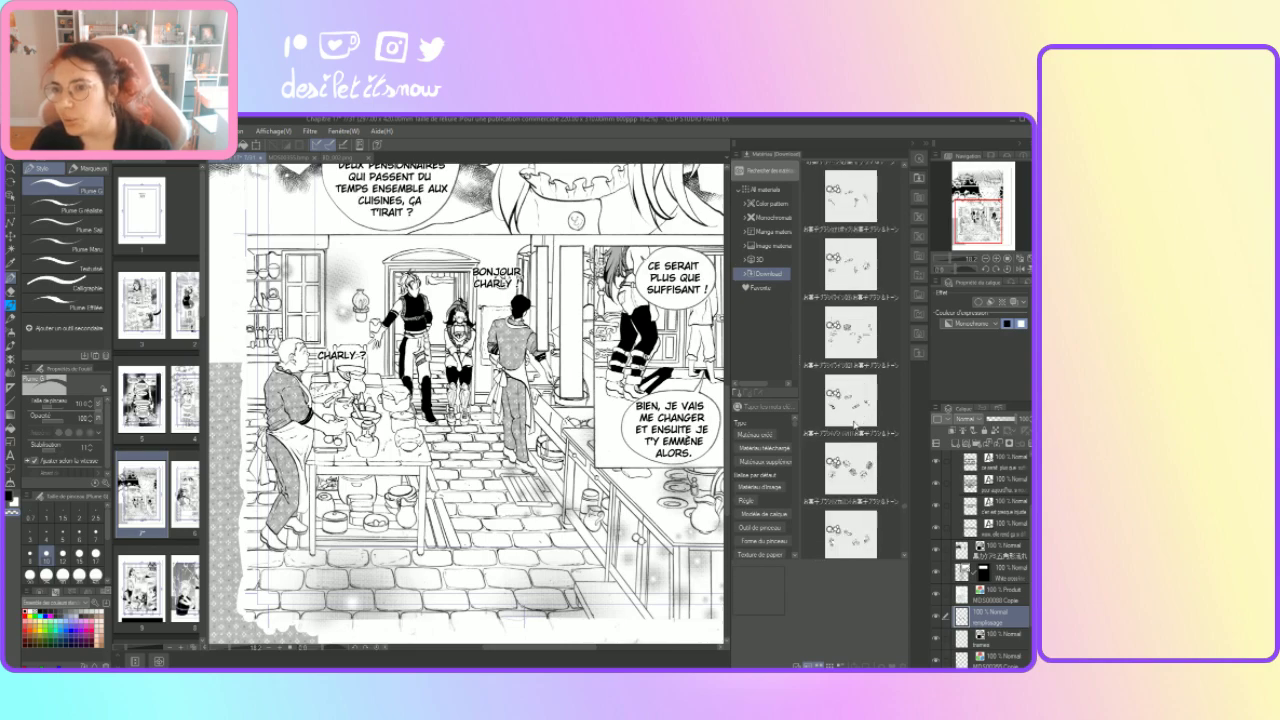
# Step: Look through the downloaded lace, wood texture, zipper and ornament ribbon brushes for a material suited to the page
pyautogui.scroll(1, 853, 425)
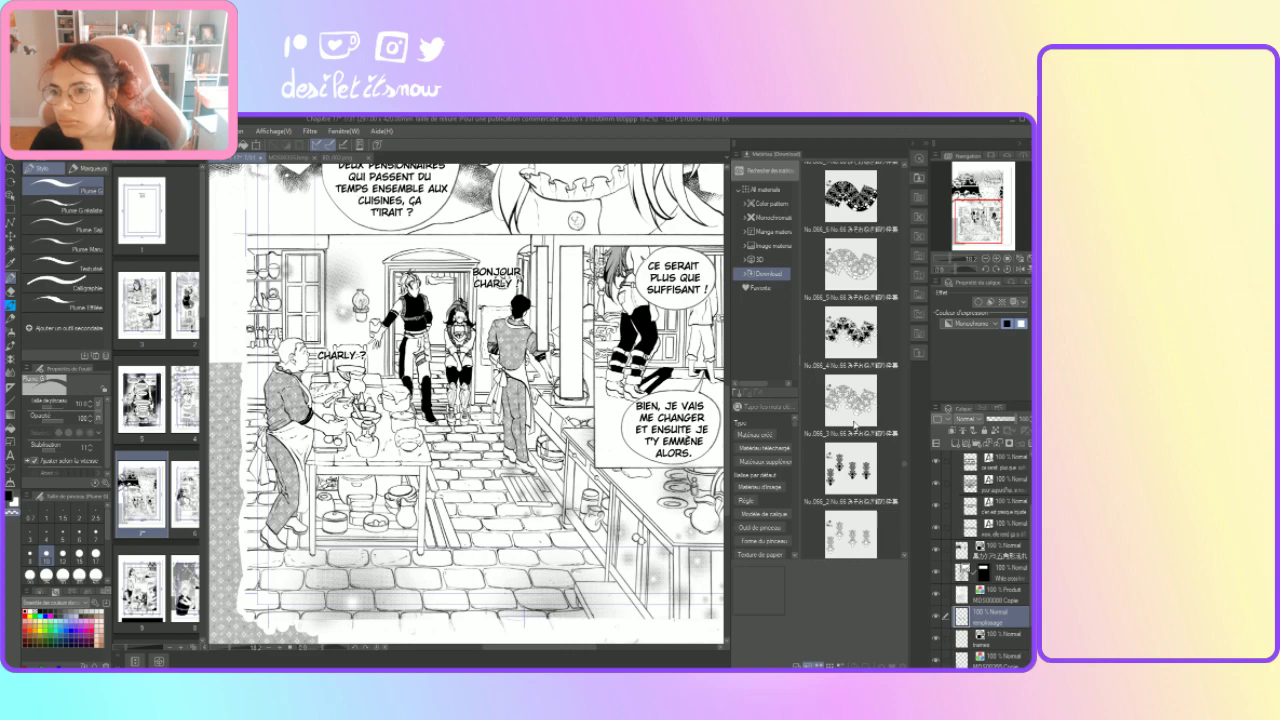
pyautogui.scroll(5, 853, 424)
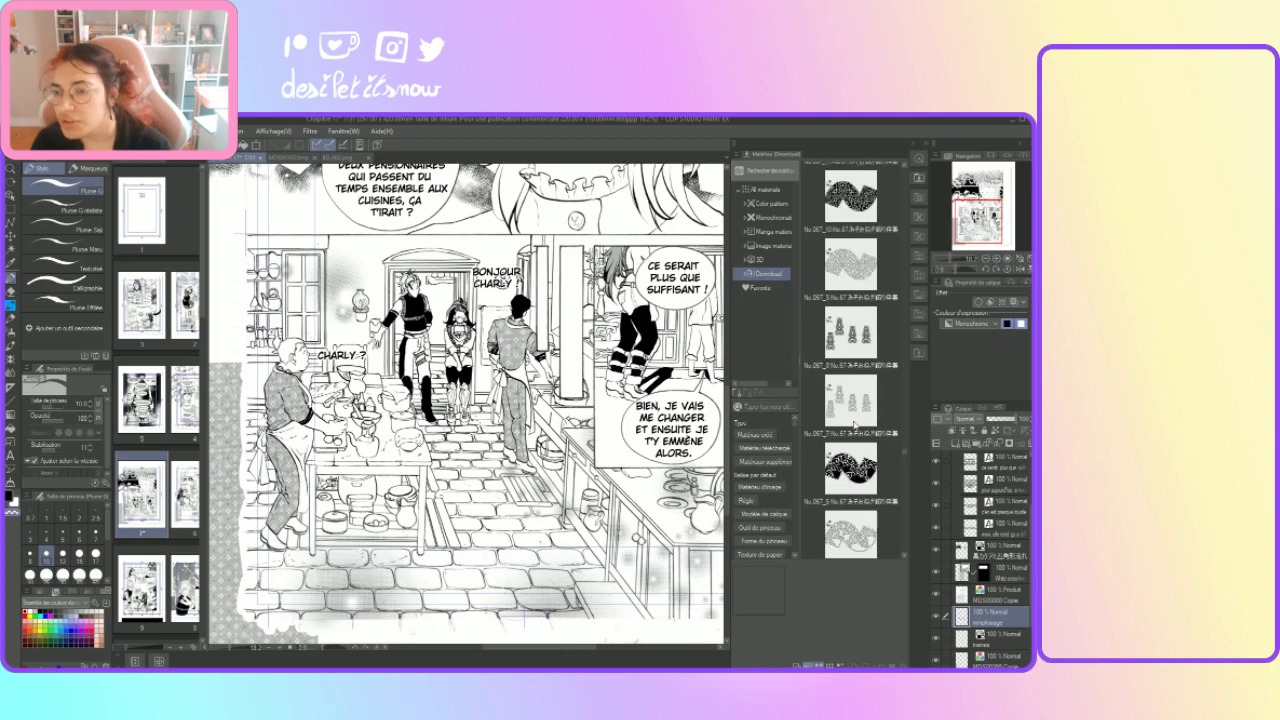
pyautogui.scroll(5, 855, 425)
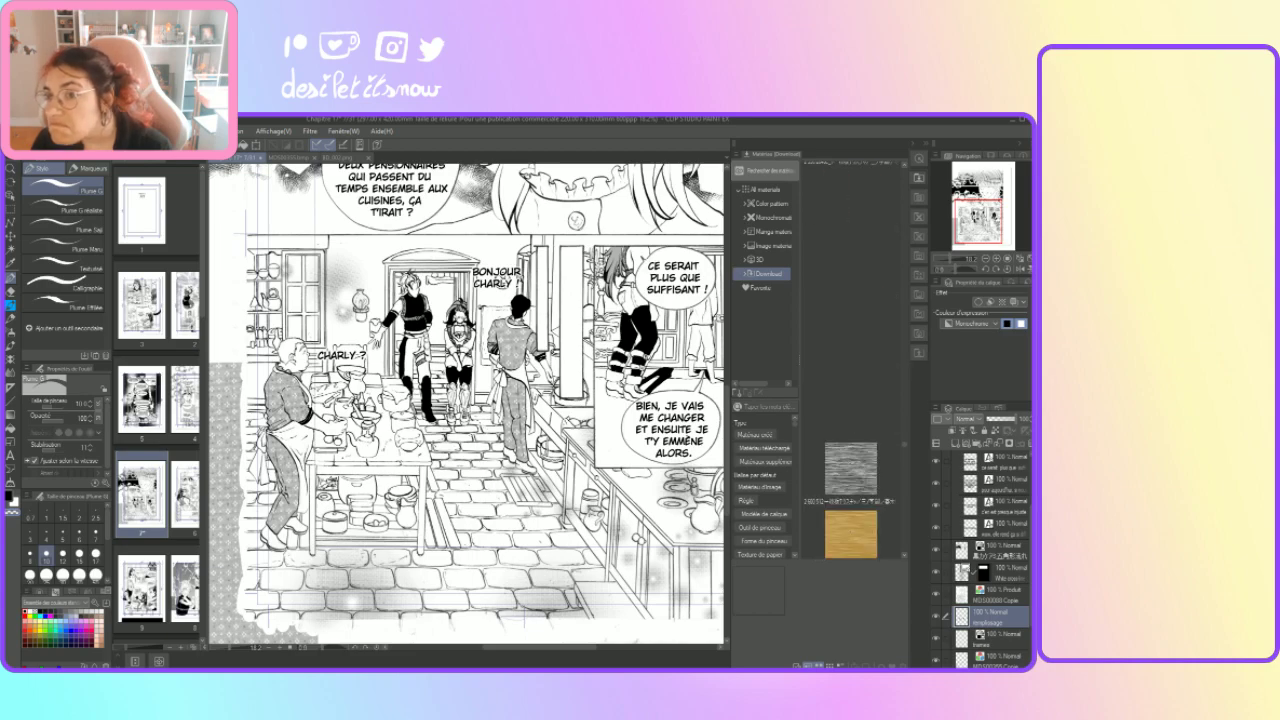
pyautogui.scroll(5, 854, 425)
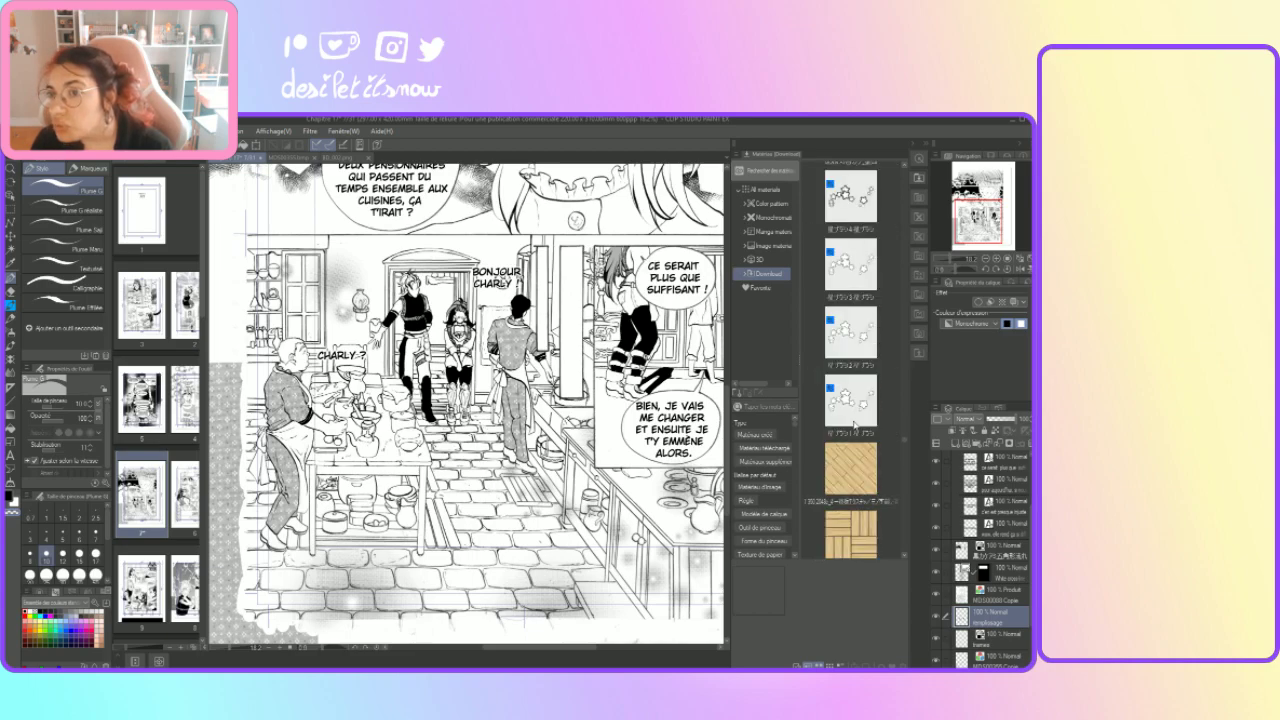
pyautogui.scroll(3, 854, 424)
pyautogui.scroll(5, 854, 424)
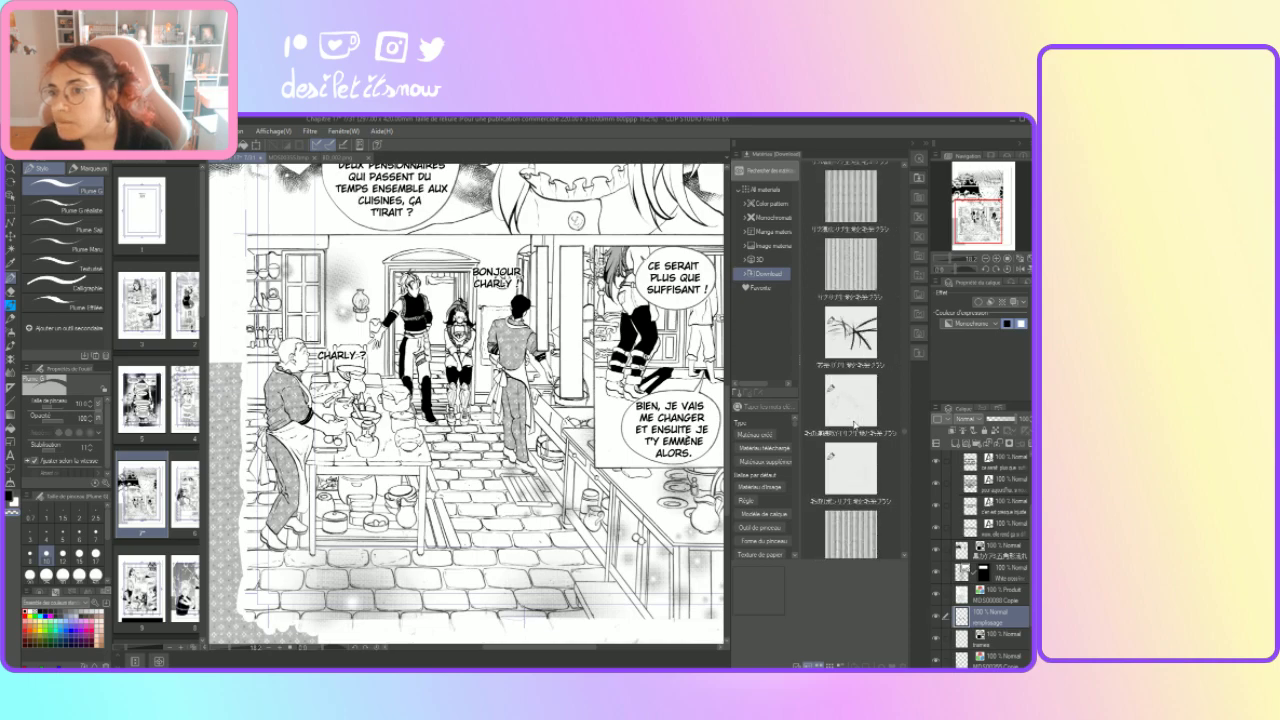
pyautogui.scroll(3, 854, 424)
pyautogui.scroll(1, 854, 424)
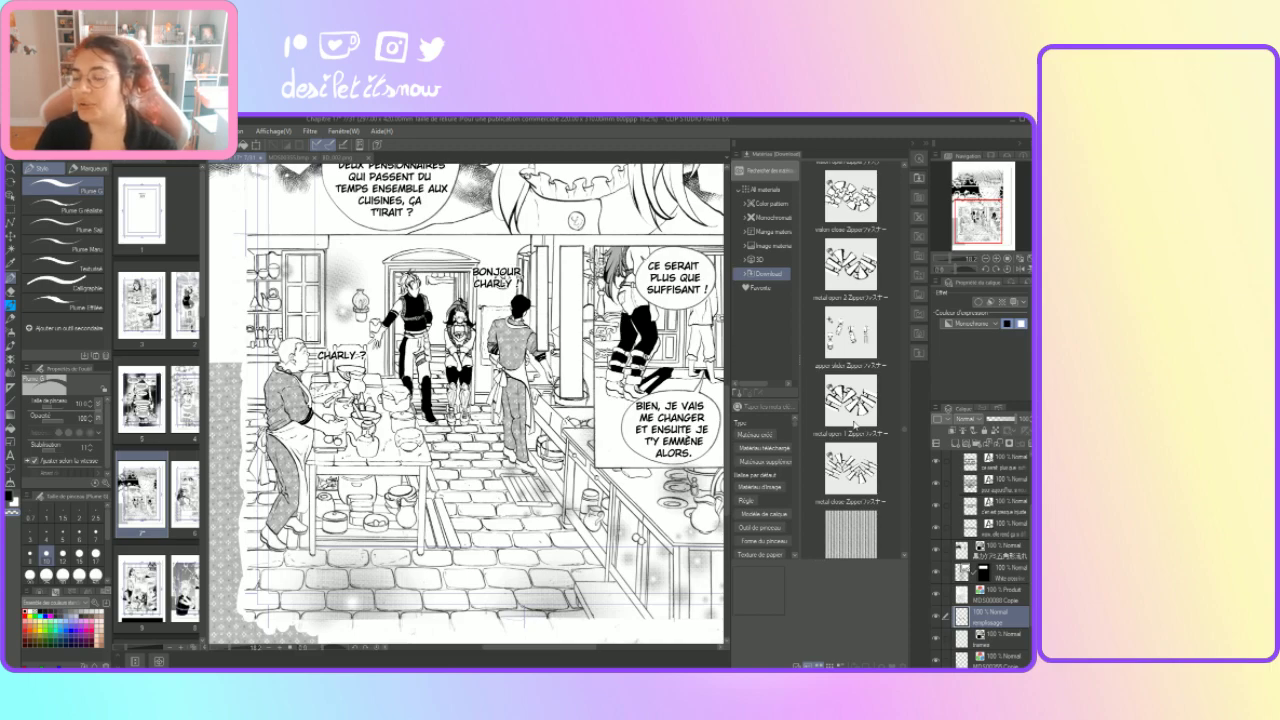
pyautogui.scroll(3, 854, 424)
pyautogui.scroll(4, 854, 424)
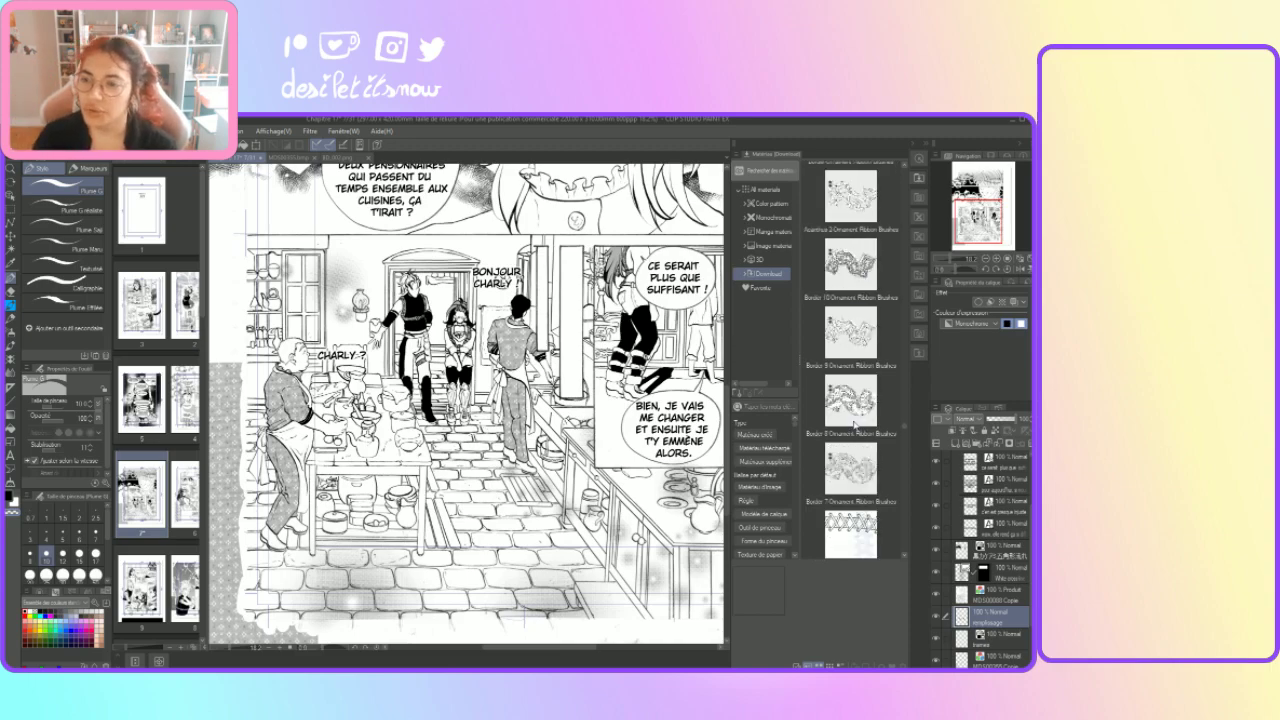
pyautogui.scroll(3, 854, 424)
pyautogui.scroll(-8, 854, 424)
pyautogui.scroll(-6, 854, 424)
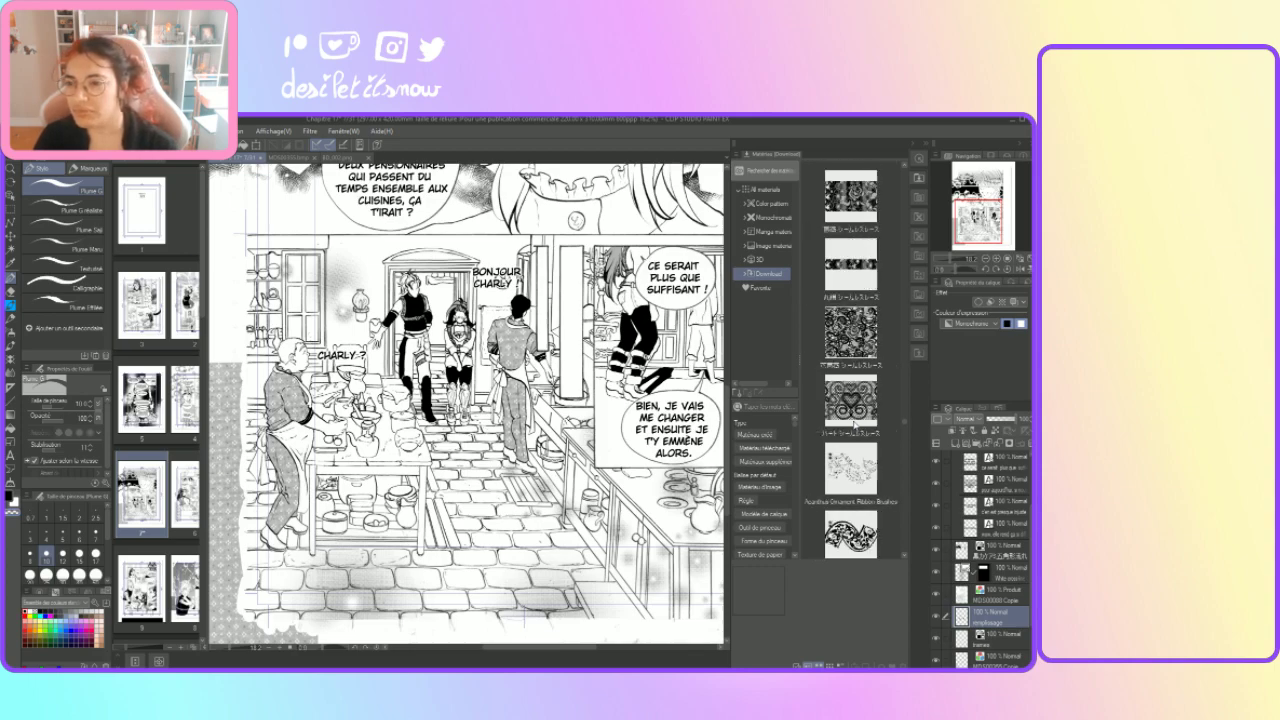
# Step: Look through the EX003, EX004, EX005 and EX001 lace and corner ornament materials in the Download folder for something suited to the page
pyautogui.scroll(3, 854, 424)
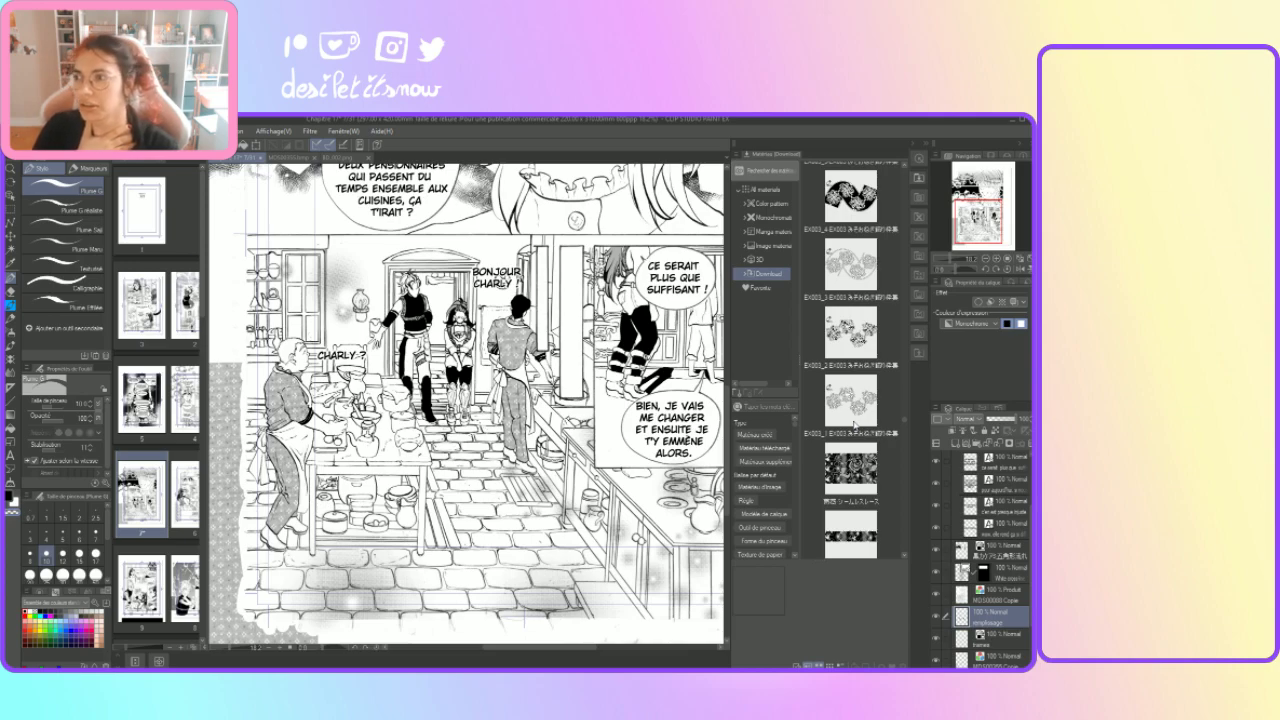
pyautogui.scroll(4, 854, 424)
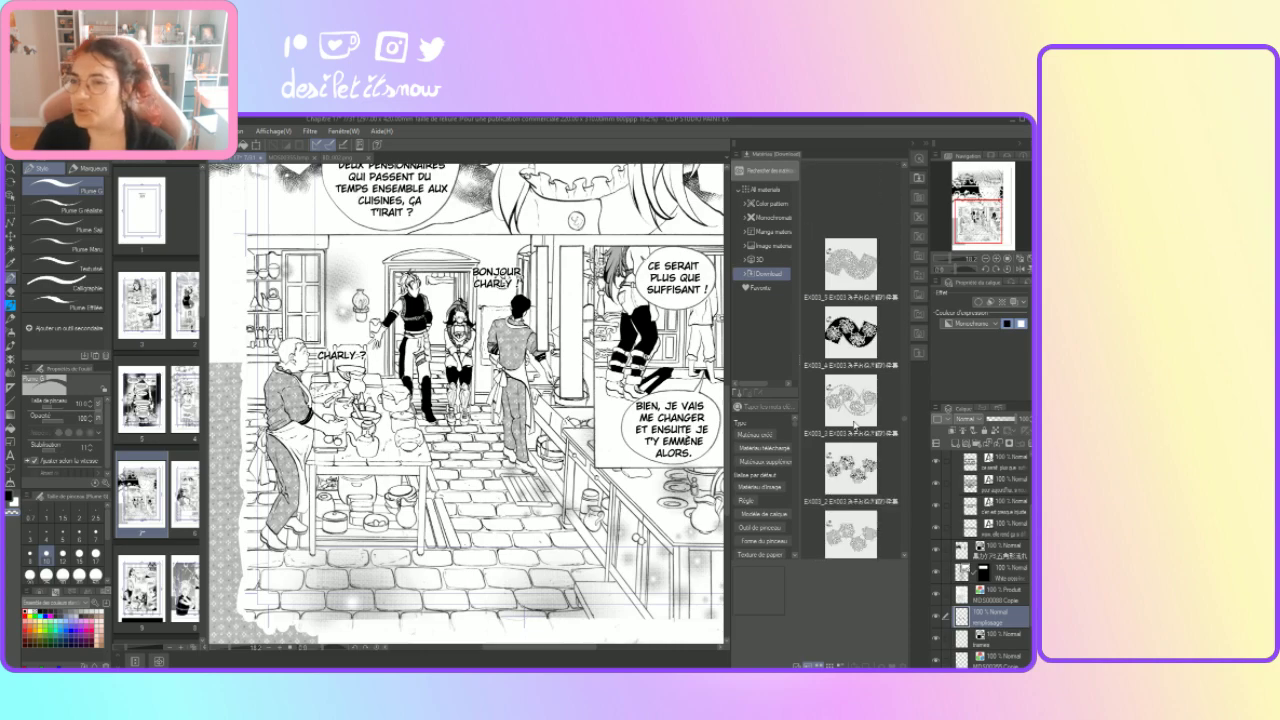
pyautogui.scroll(2, 853, 424)
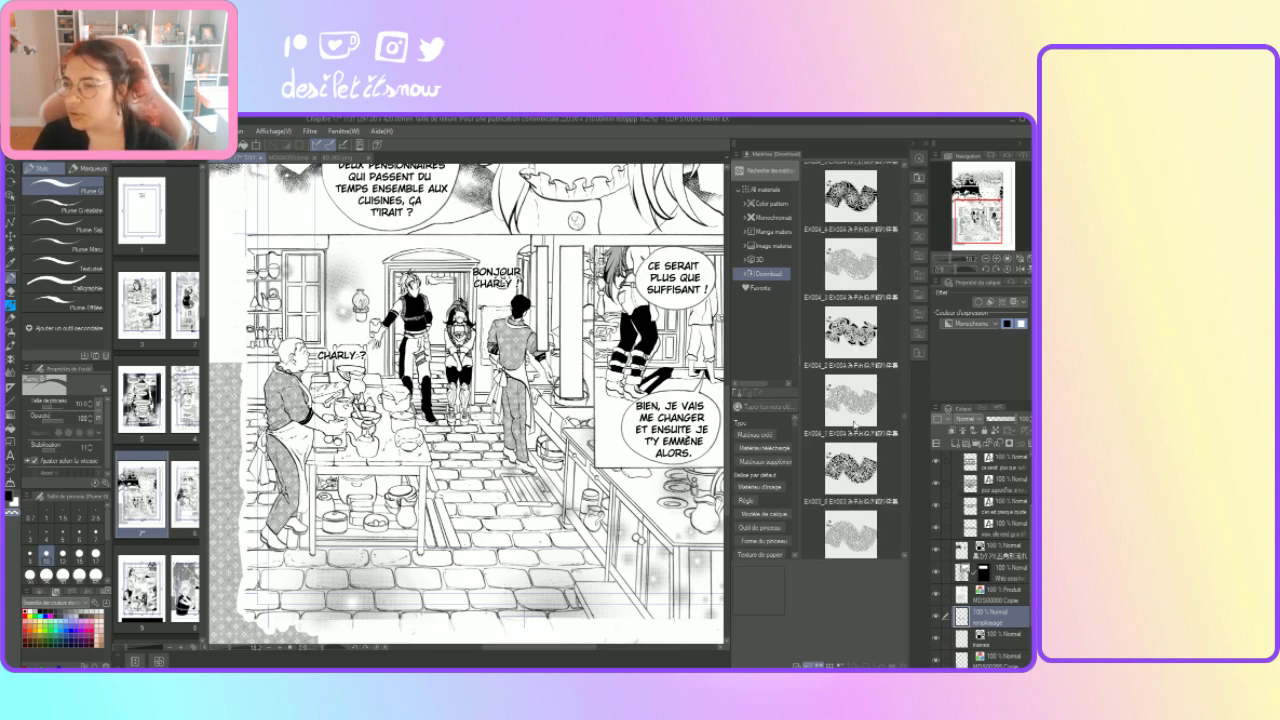
pyautogui.scroll(3, 853, 424)
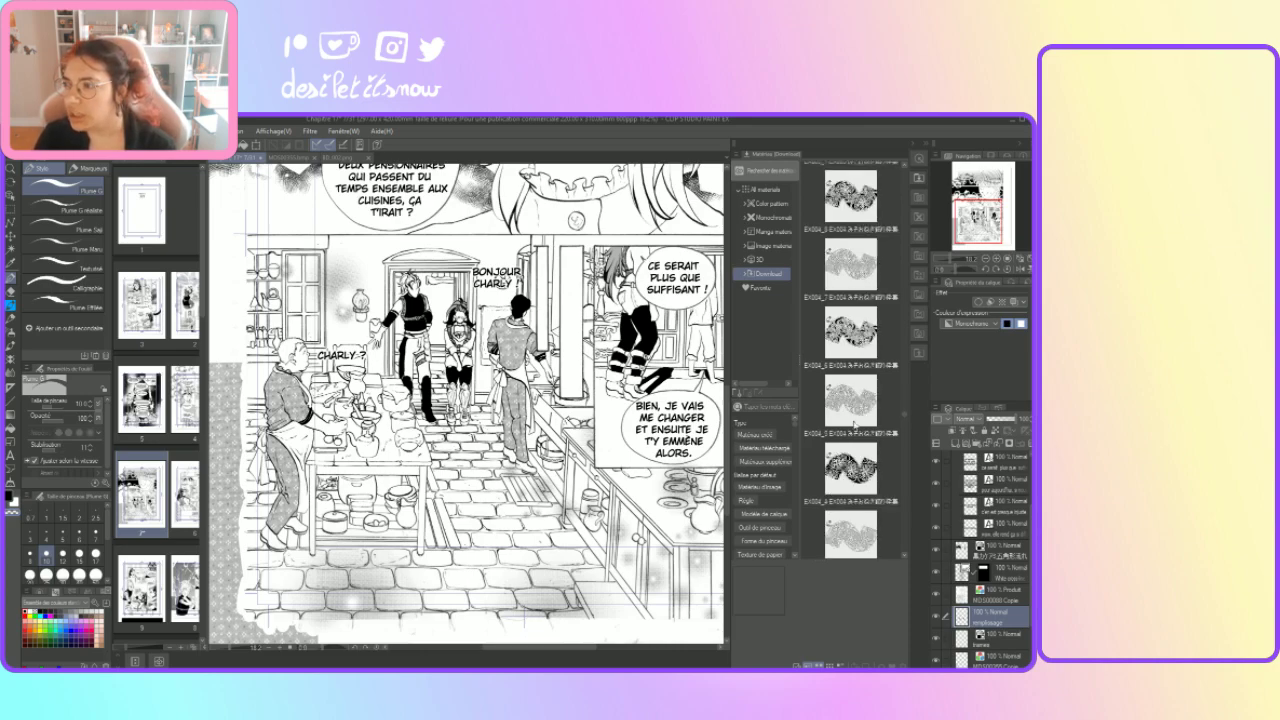
pyautogui.scroll(5, 853, 424)
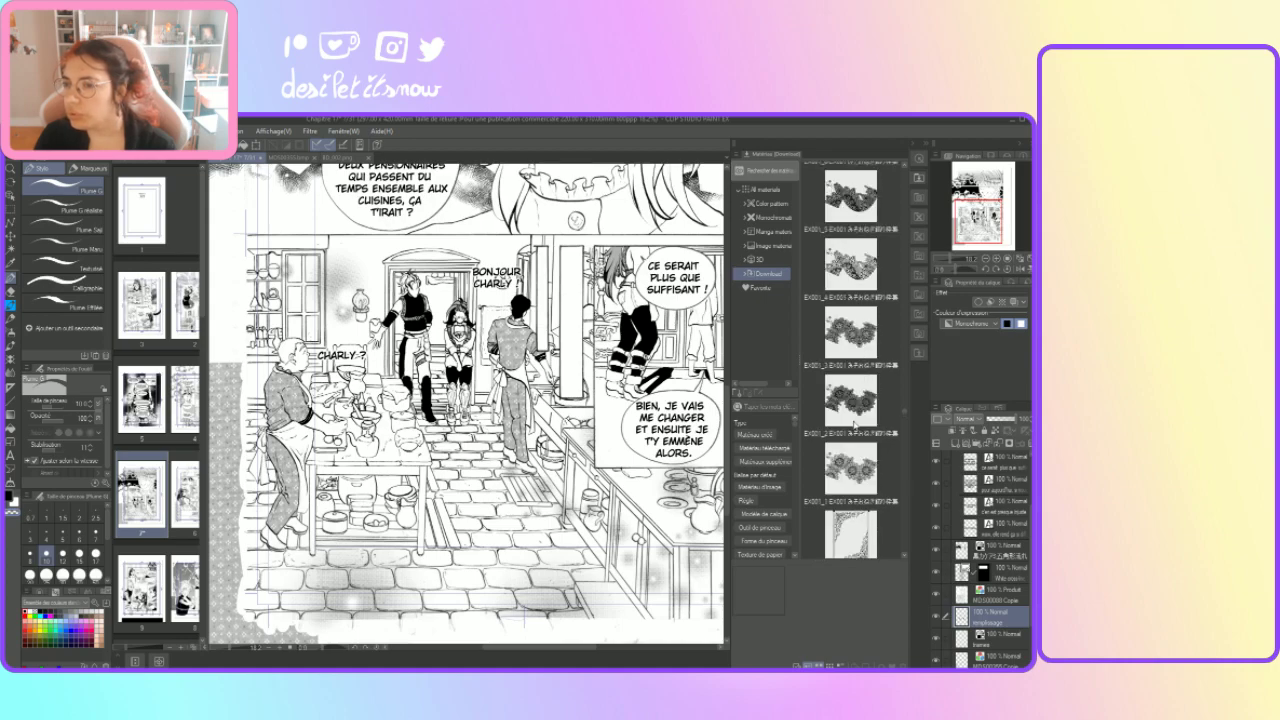
pyautogui.scroll(-5, 853, 424)
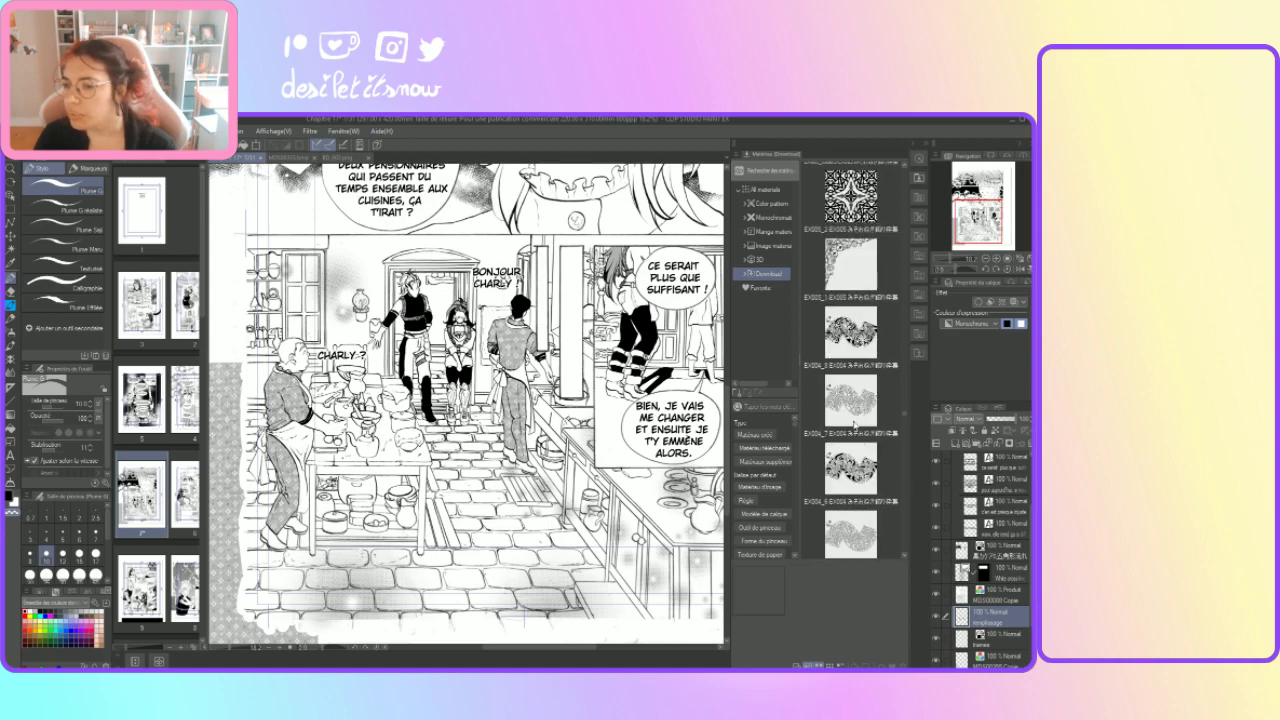
pyautogui.scroll(4, 853, 423)
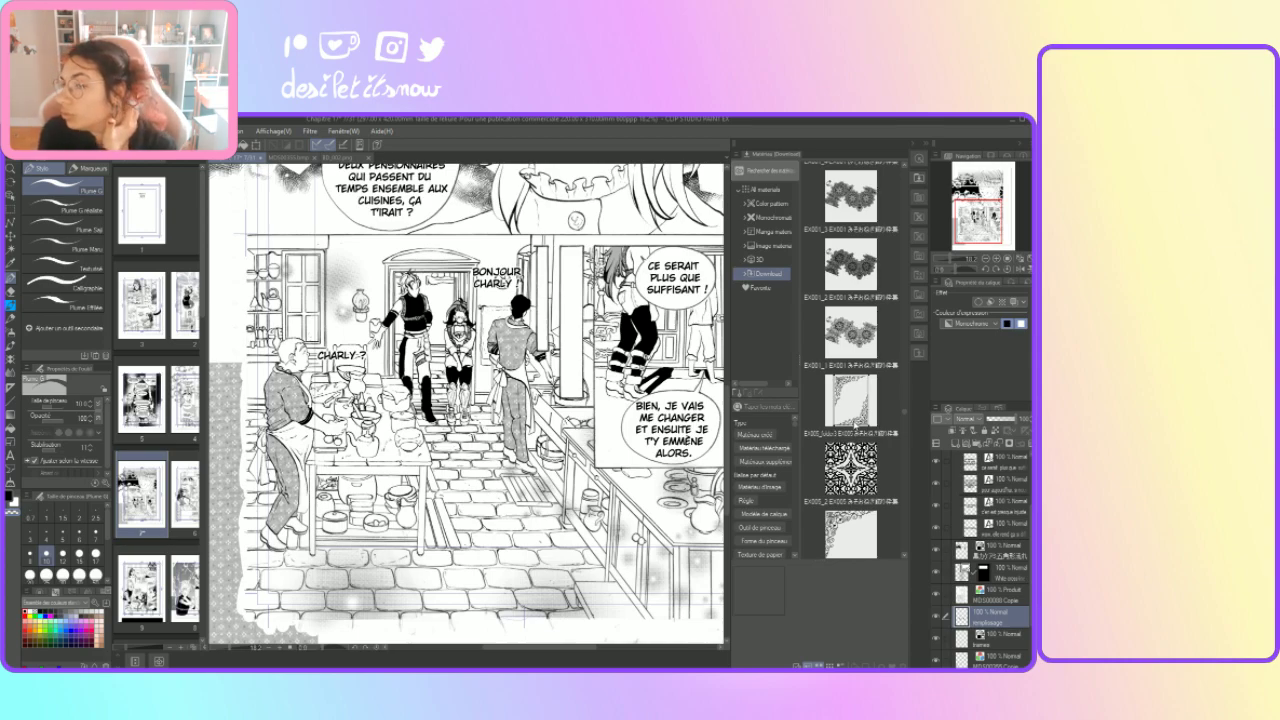
pyautogui.scroll(5, 854, 422)
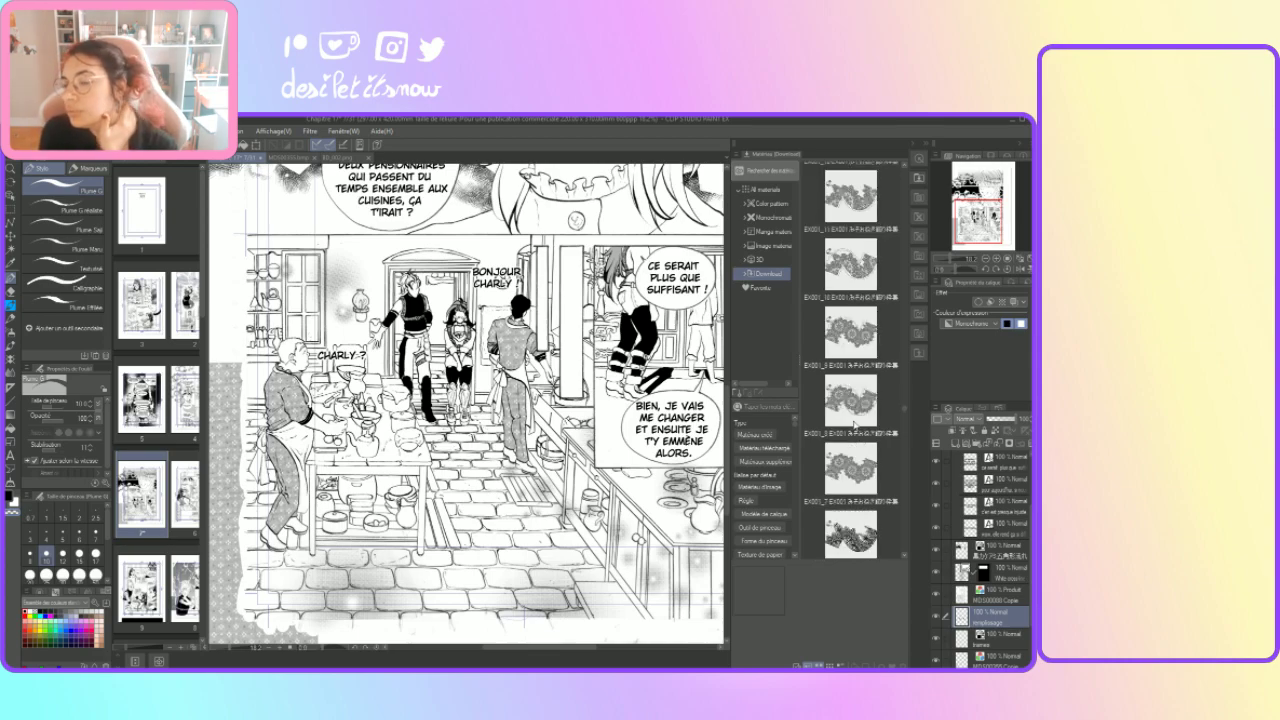
pyautogui.scroll(5, 853, 423)
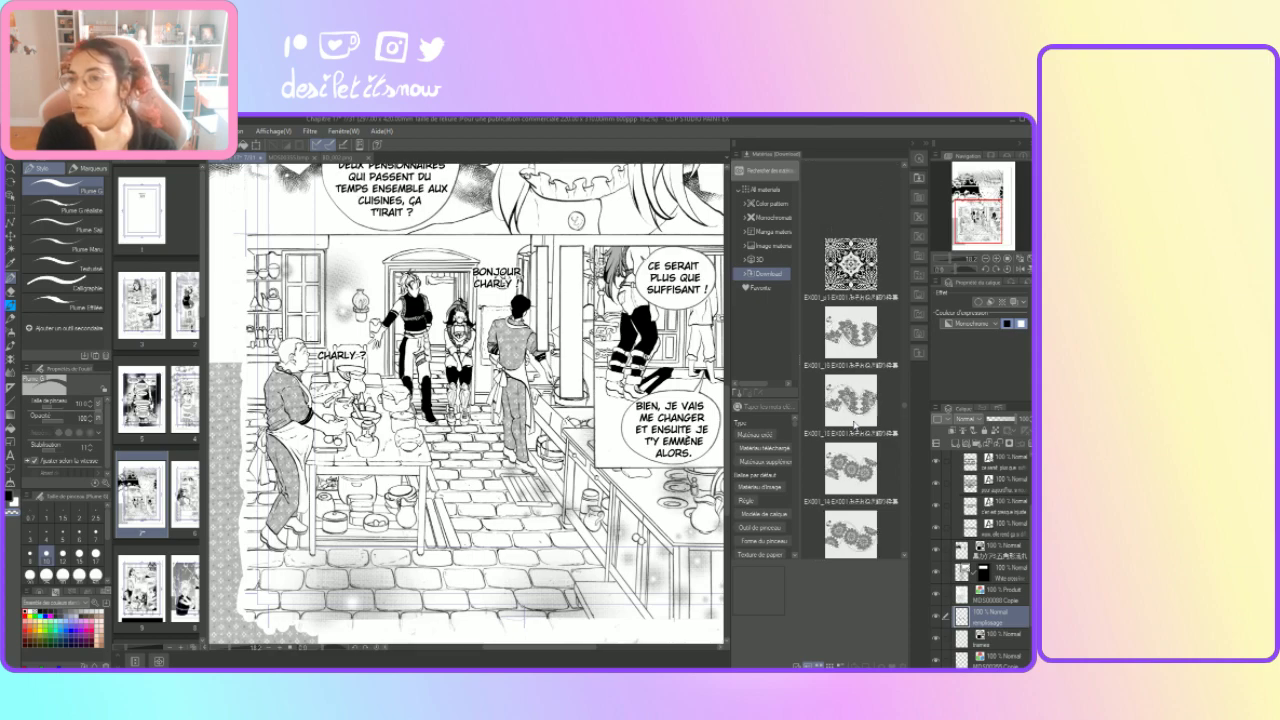
# Step: Look through the EX006 and EX010 patterned ribbon brushes in the Download folder for a trim or pattern suited to the page
pyautogui.scroll(4, 853, 423)
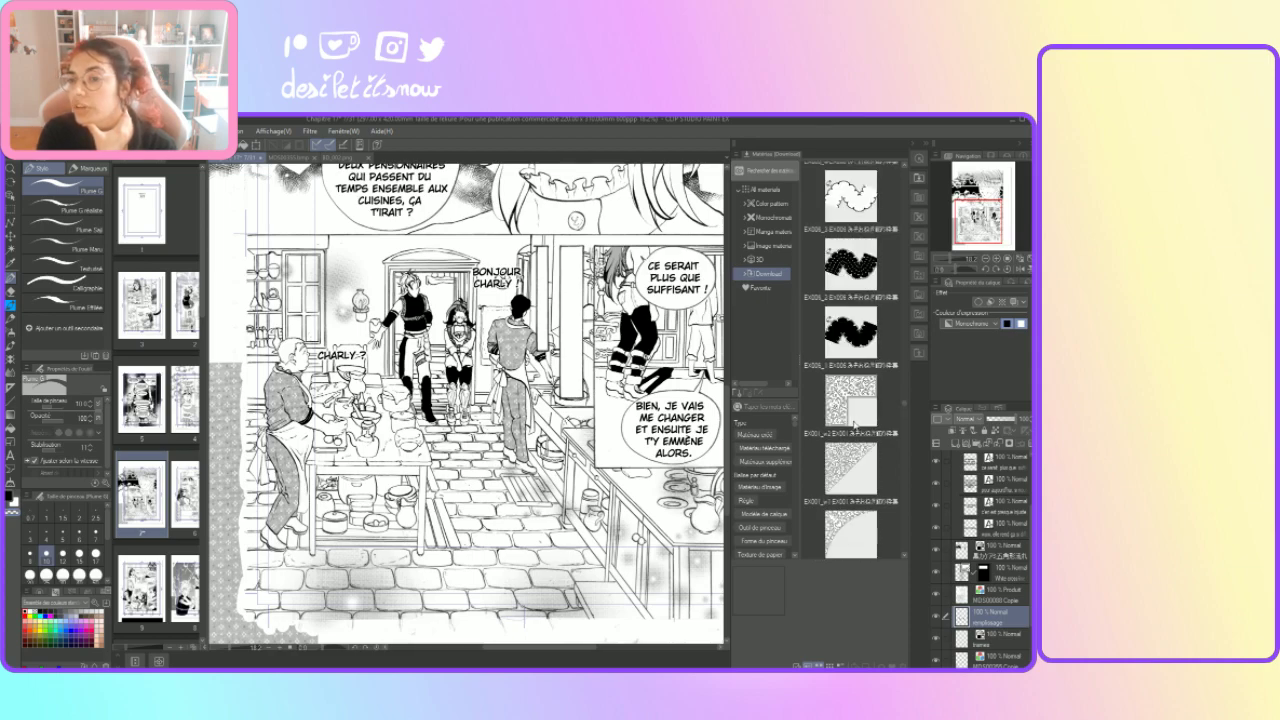
pyautogui.scroll(5, 853, 423)
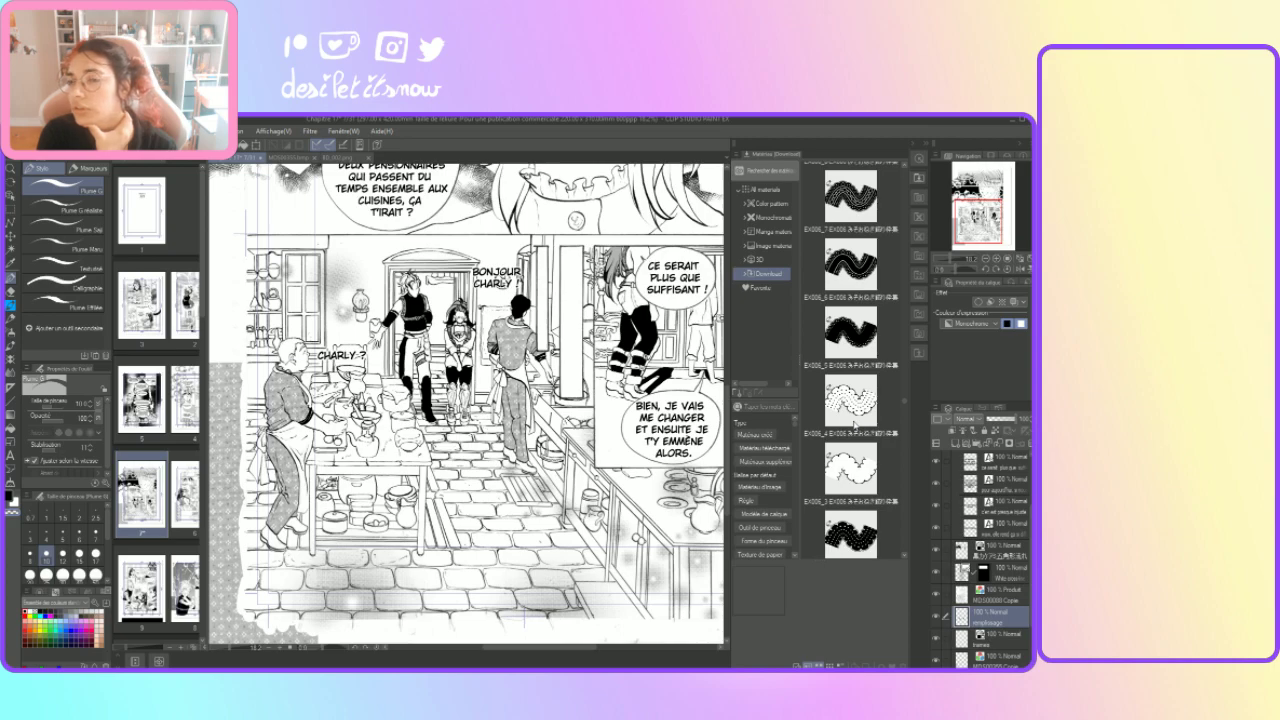
pyautogui.scroll(3, 855, 425)
pyautogui.scroll(8, 855, 425)
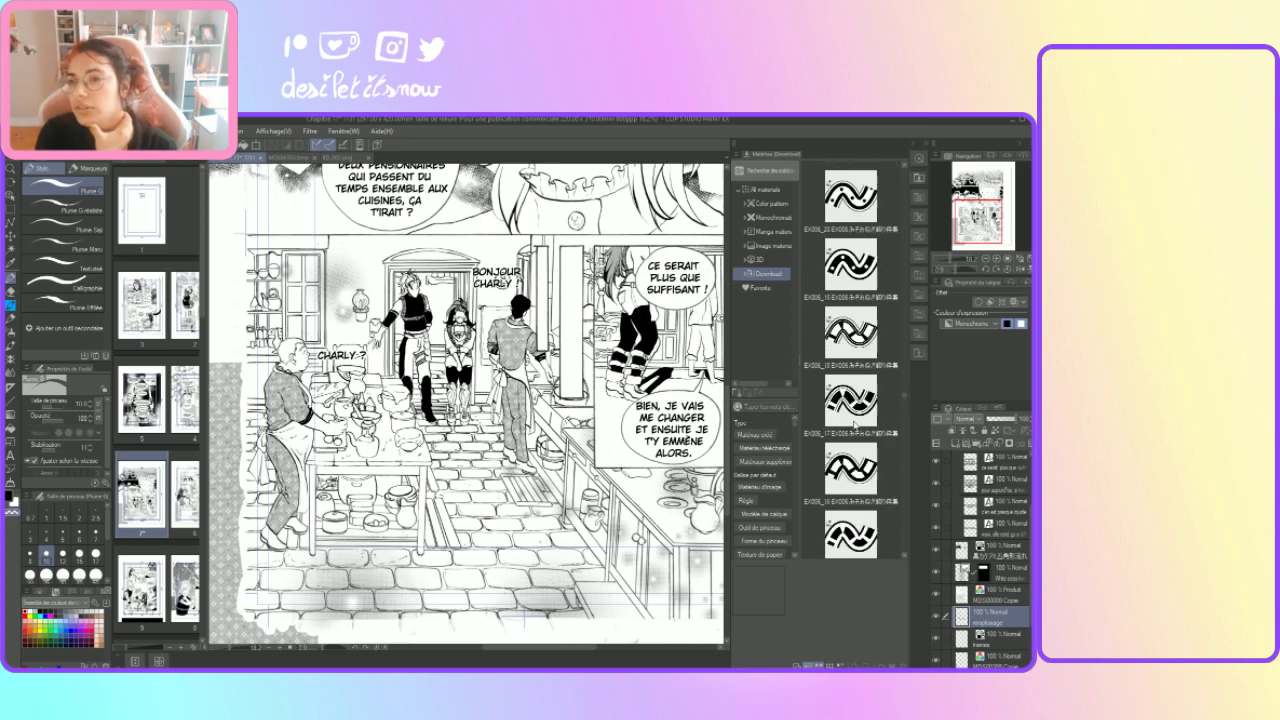
pyautogui.scroll(4, 853, 423)
pyautogui.scroll(3, 853, 423)
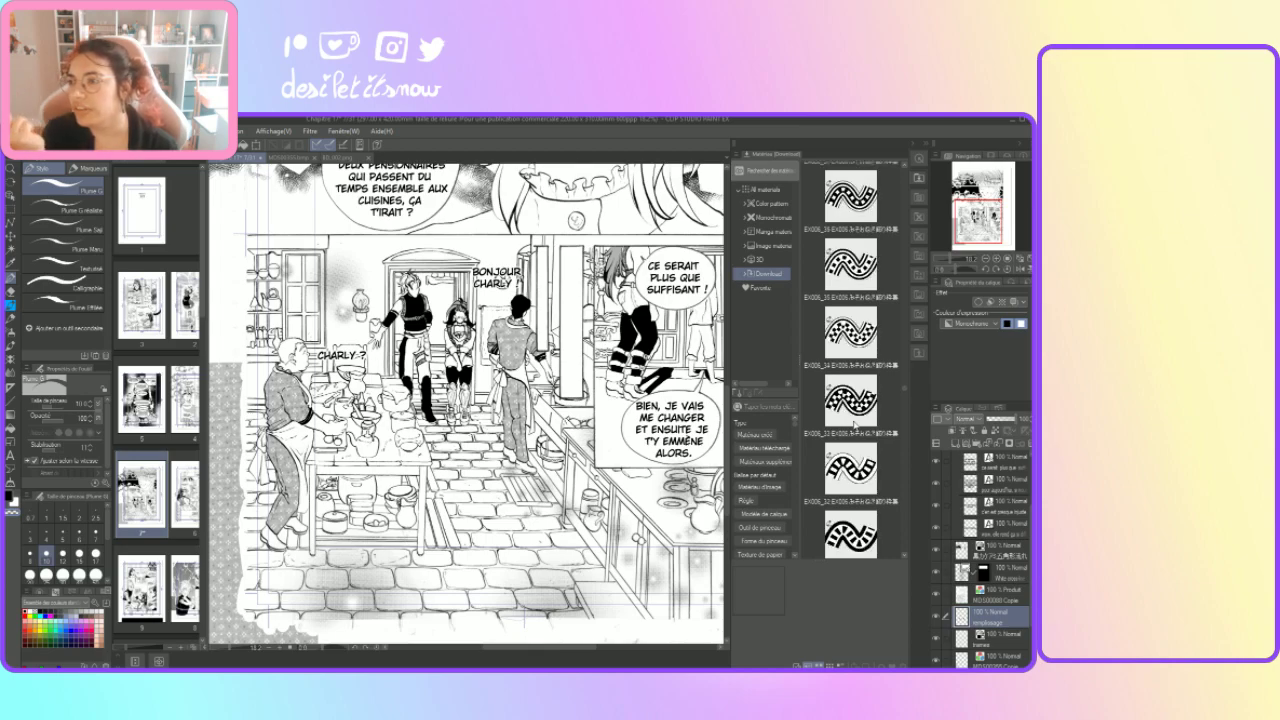
pyautogui.scroll(3, 853, 423)
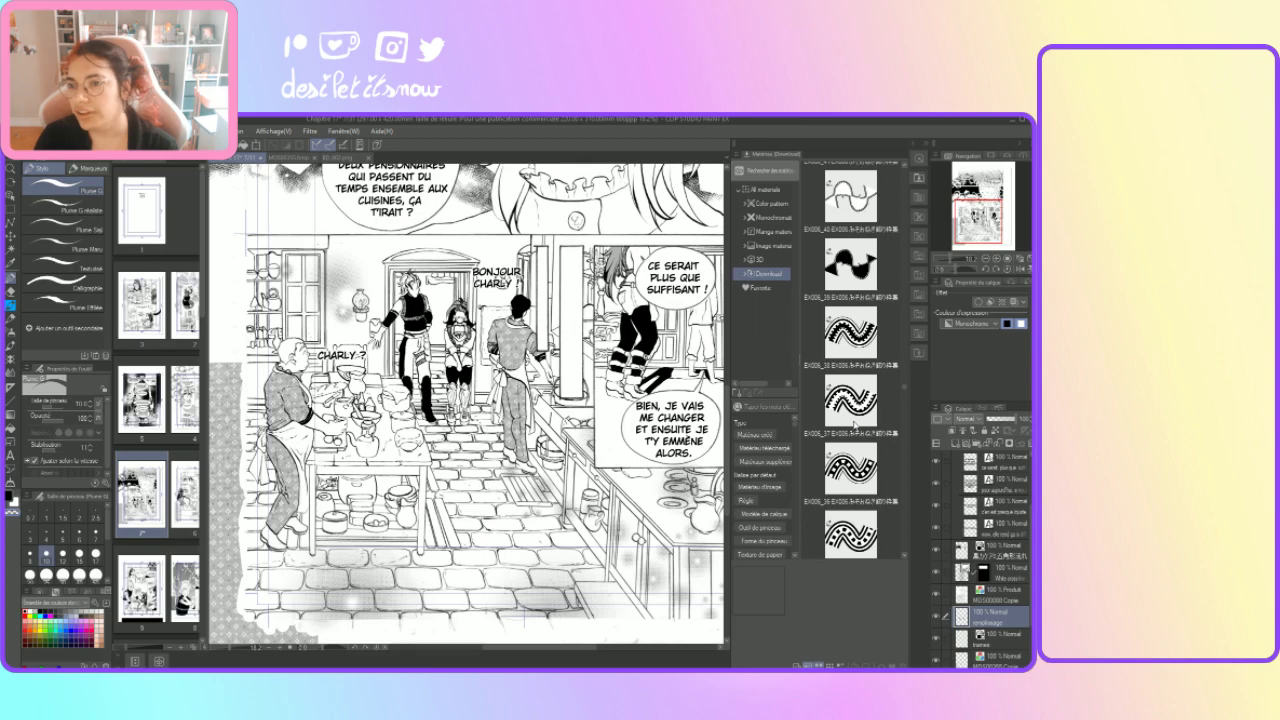
pyautogui.scroll(3, 853, 423)
pyautogui.scroll(9, 853, 423)
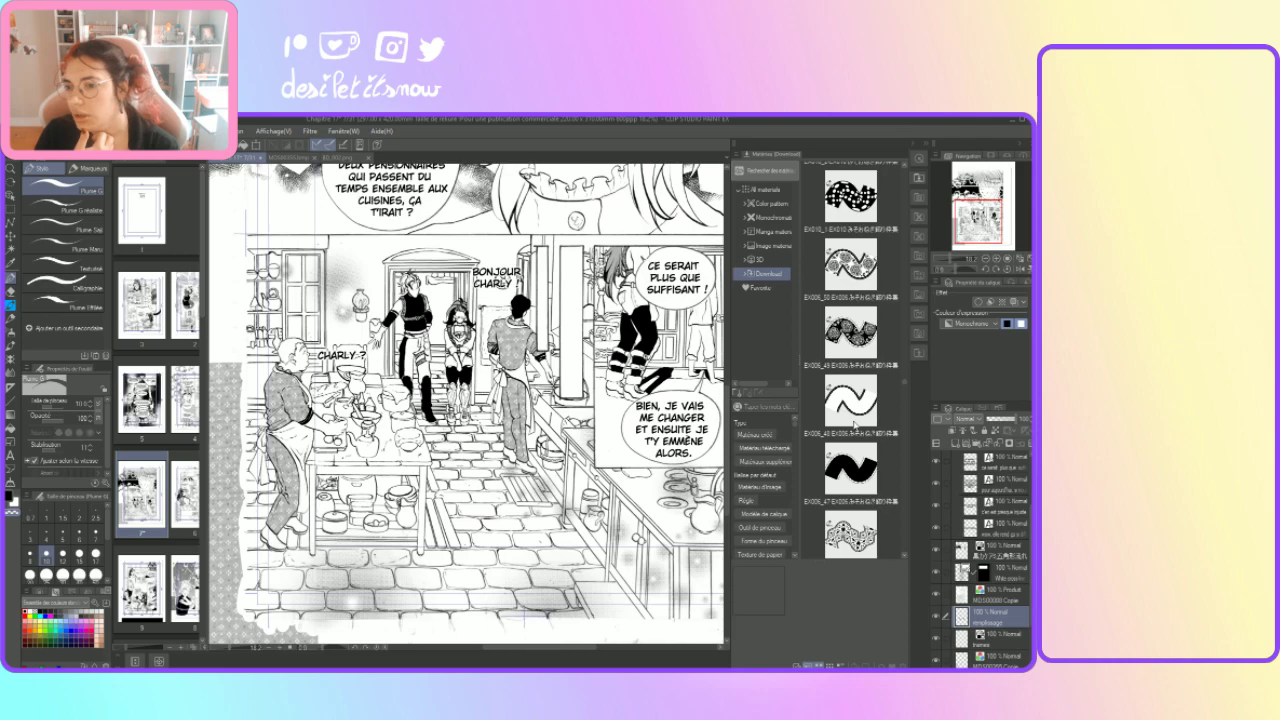
pyautogui.scroll(1, 853, 423)
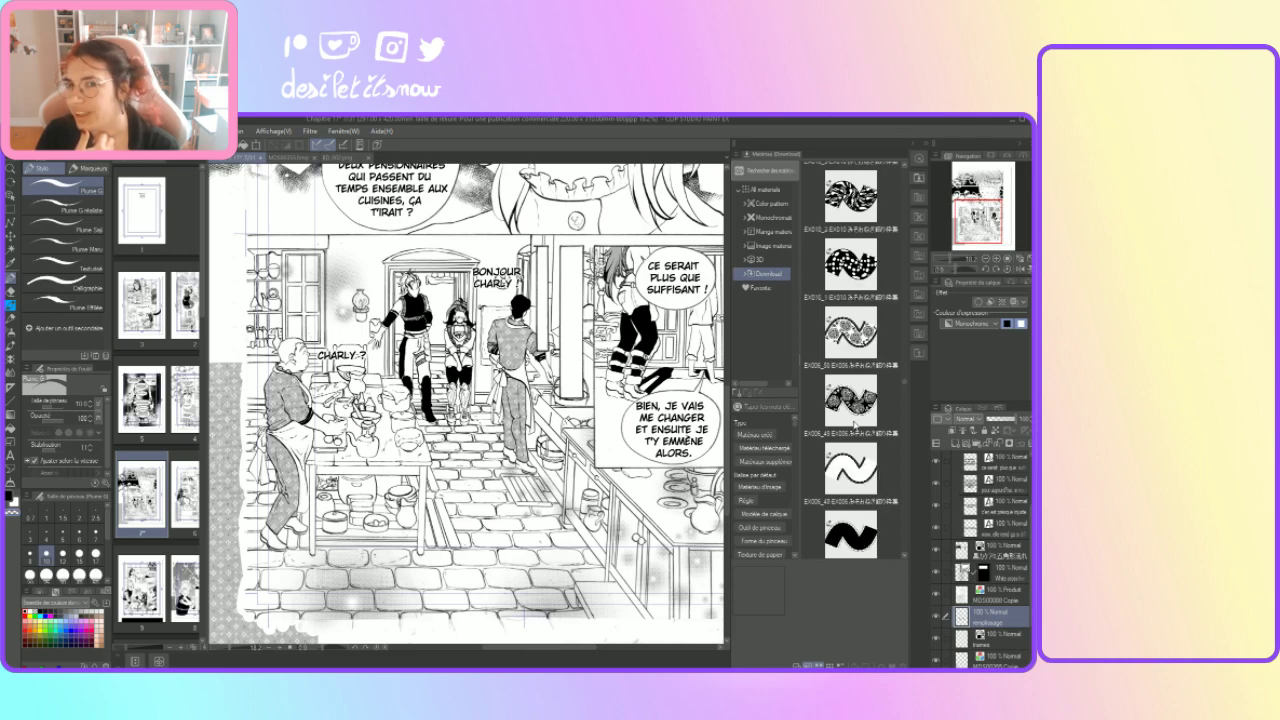
pyautogui.scroll(4, 853, 423)
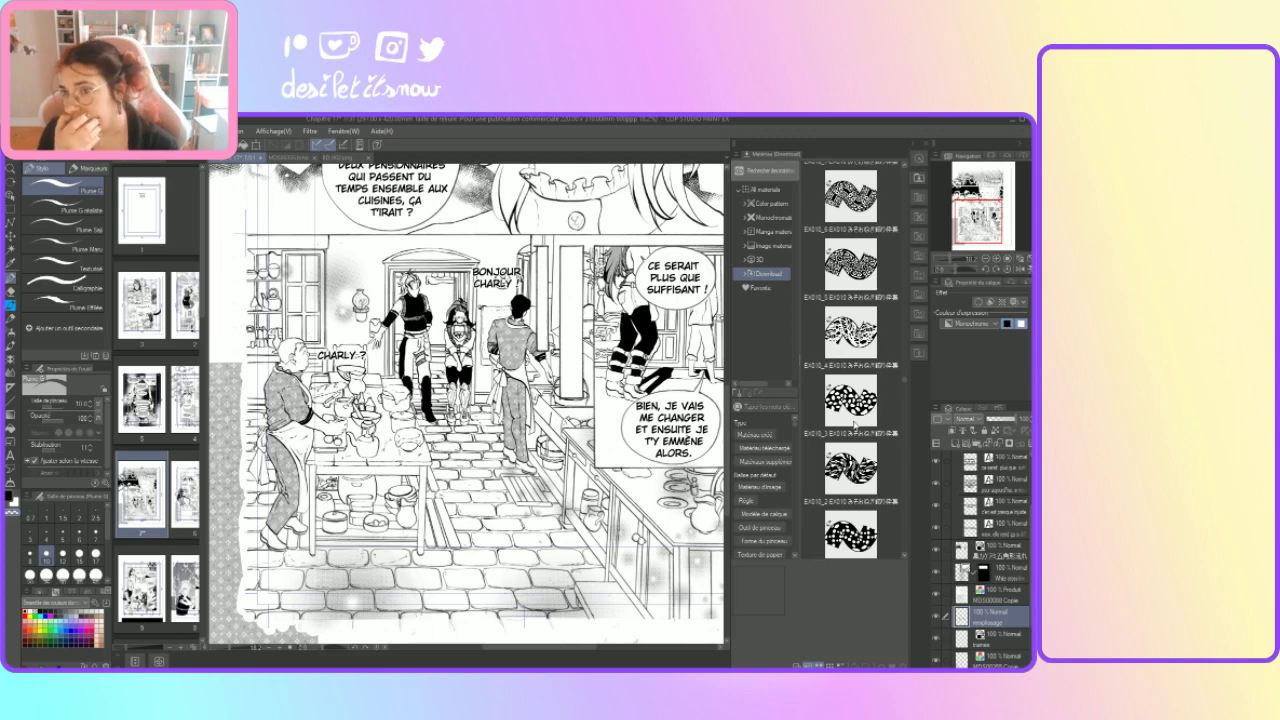
pyautogui.scroll(3, 853, 423)
pyautogui.scroll(4, 853, 423)
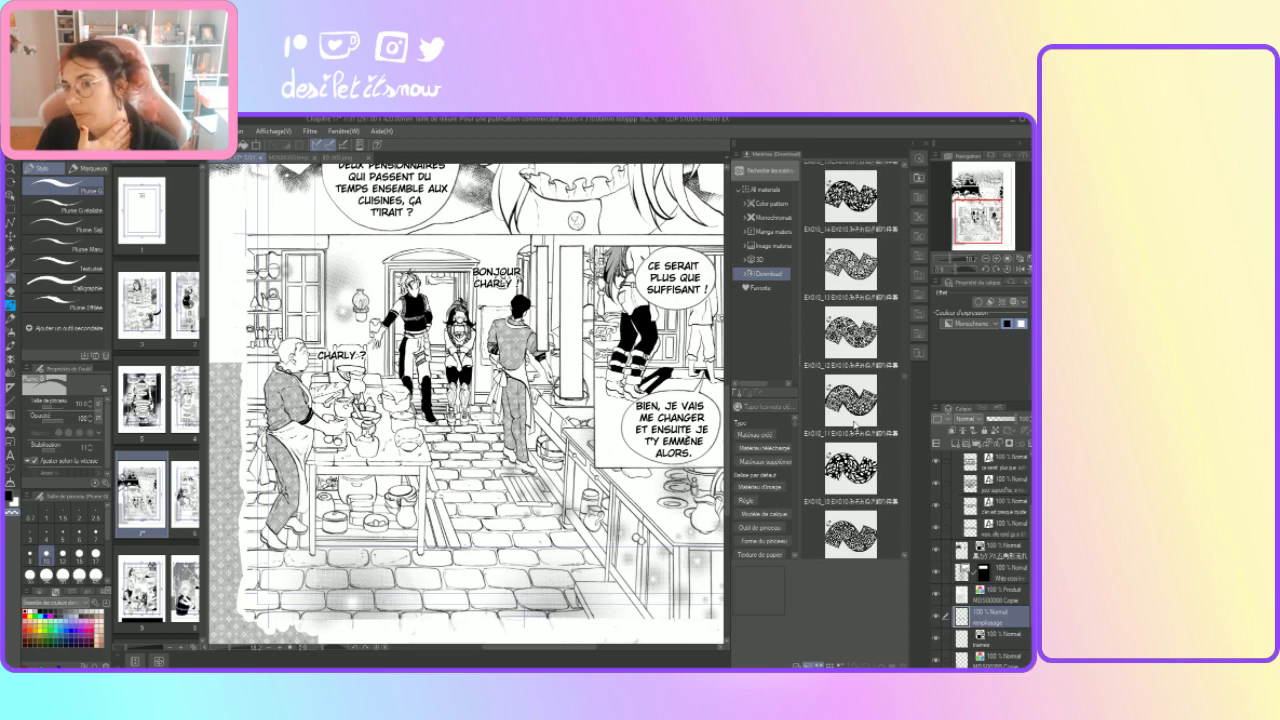
# Step: Look through the downloaded antique chairs, arches, Ornate Lace, ROSE DECO BRUSH and Melody materials for something usable on the page
pyautogui.scroll(5, 853, 423)
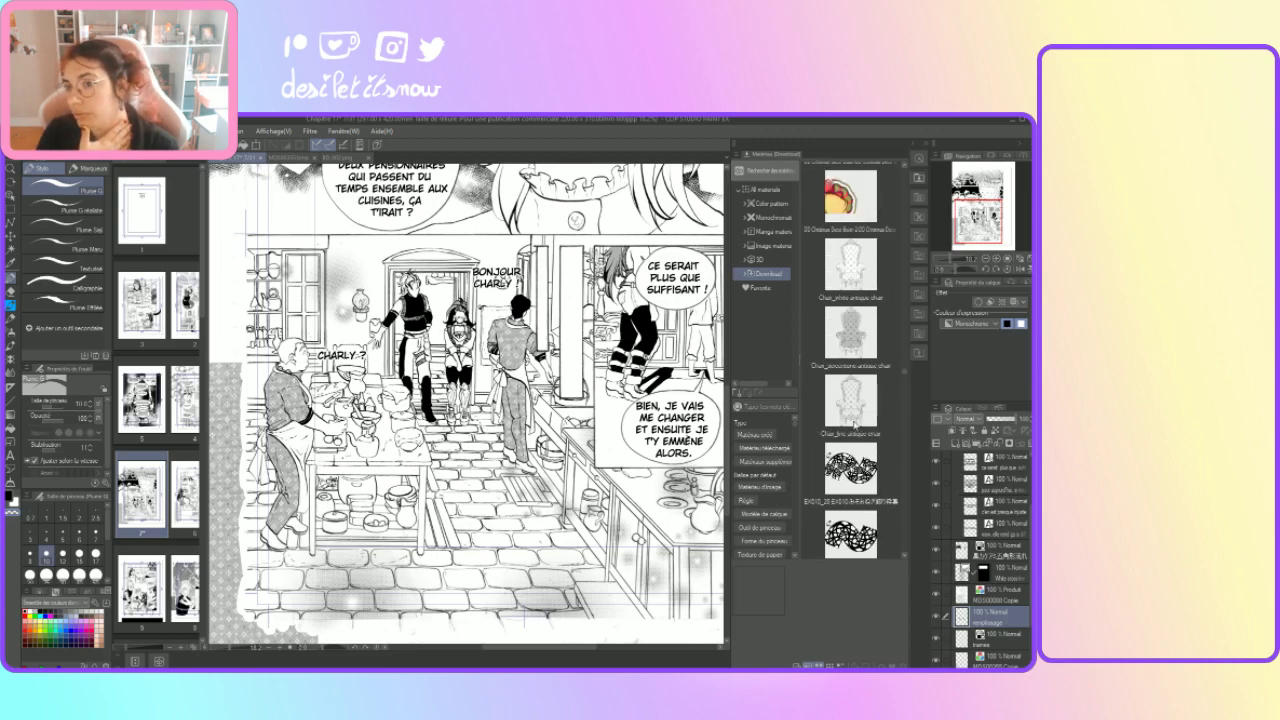
pyautogui.scroll(5, 853, 423)
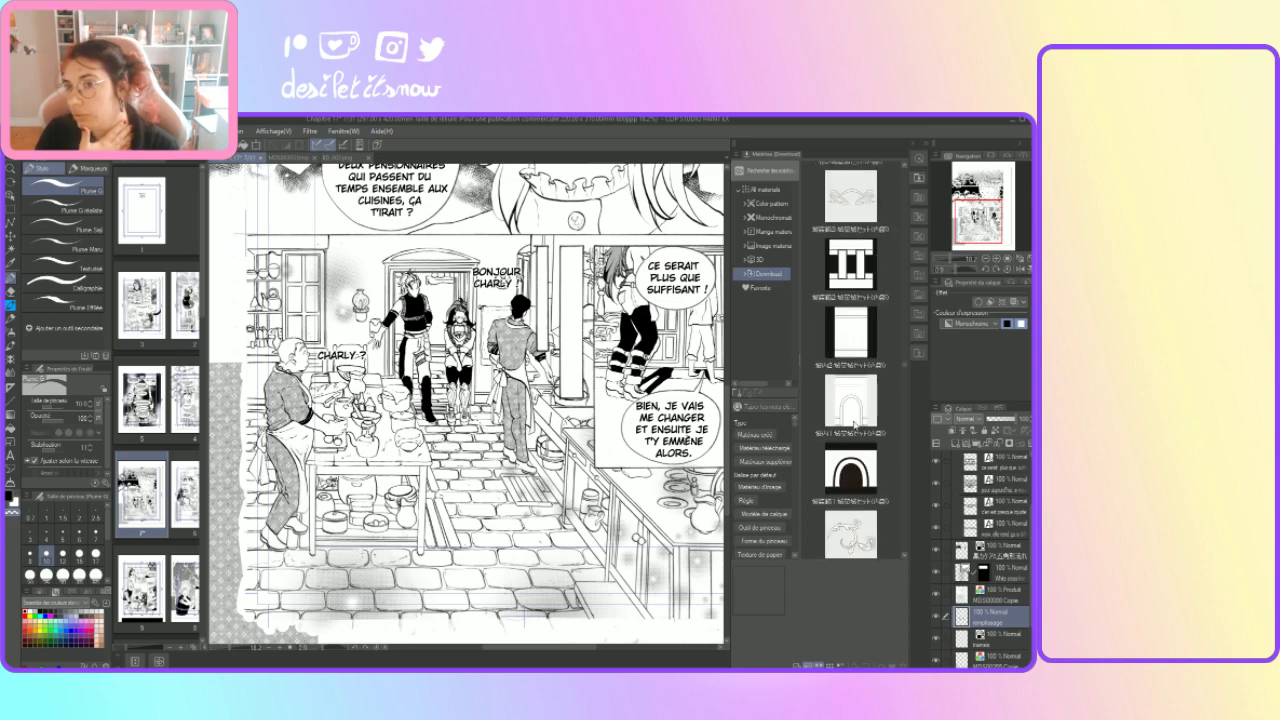
pyautogui.scroll(5, 853, 423)
pyautogui.scroll(3, 853, 424)
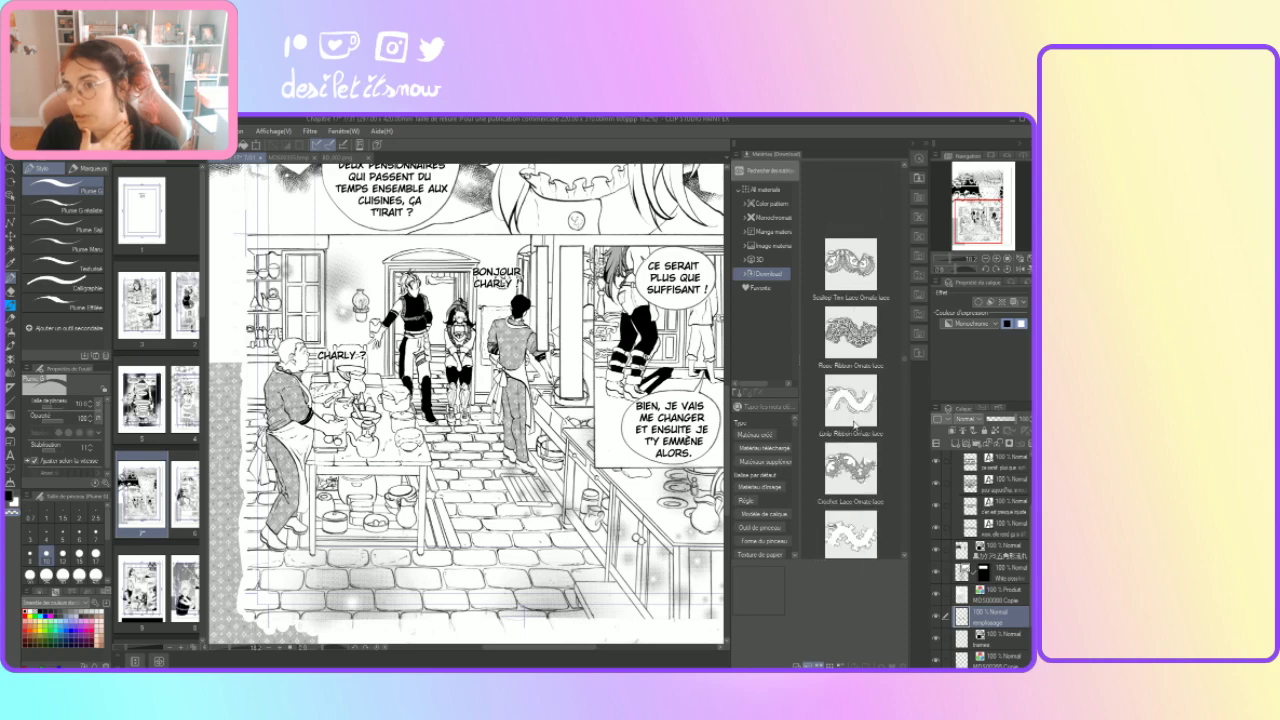
pyautogui.scroll(3, 853, 423)
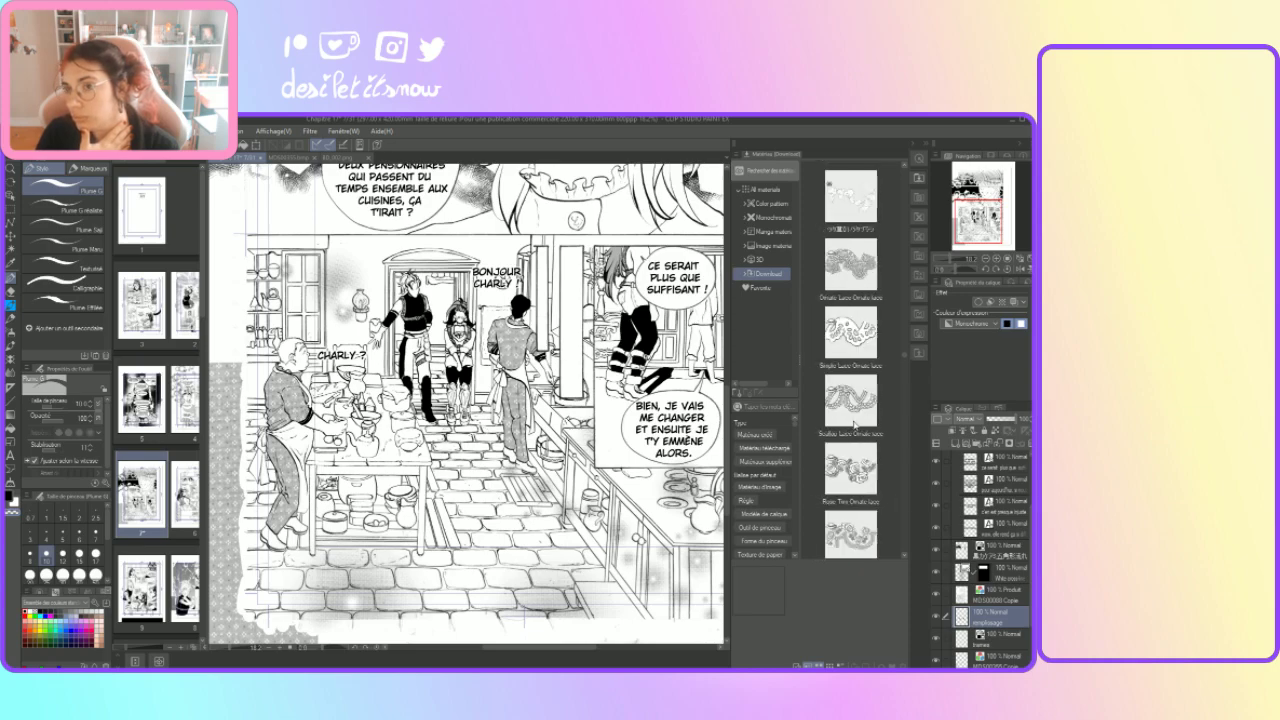
pyautogui.scroll(3, 853, 423)
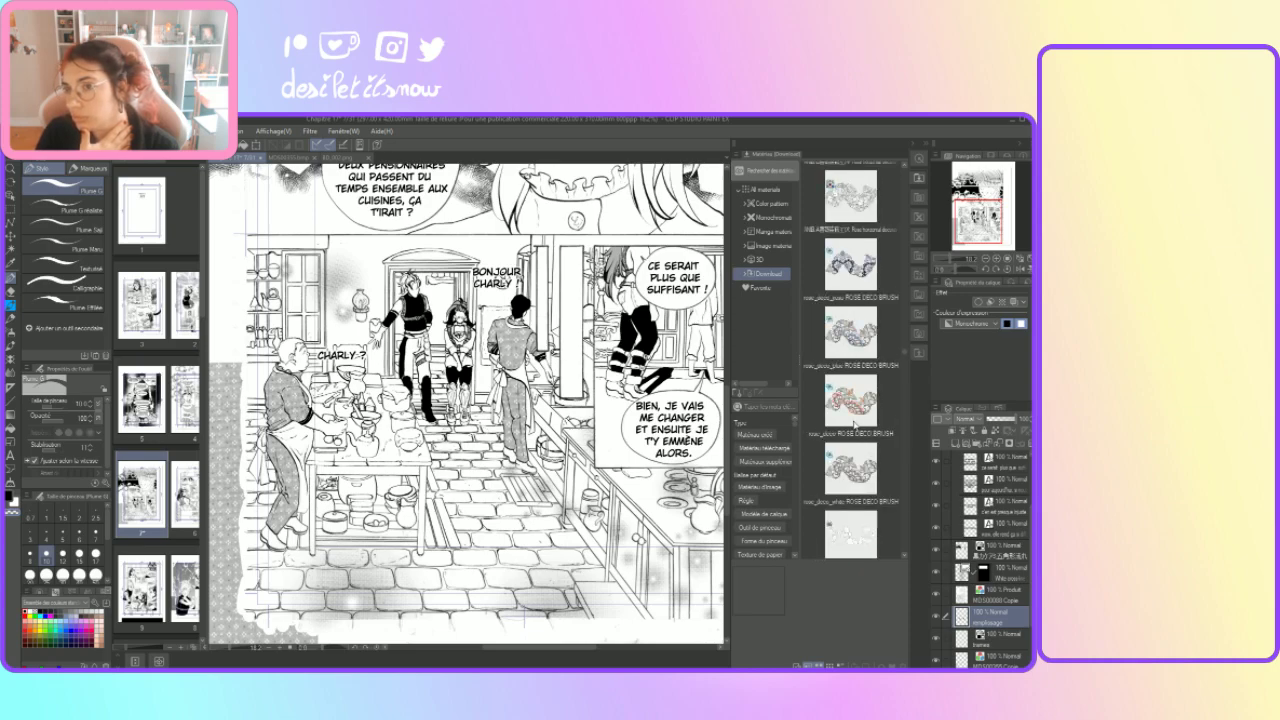
pyautogui.scroll(5, 853, 424)
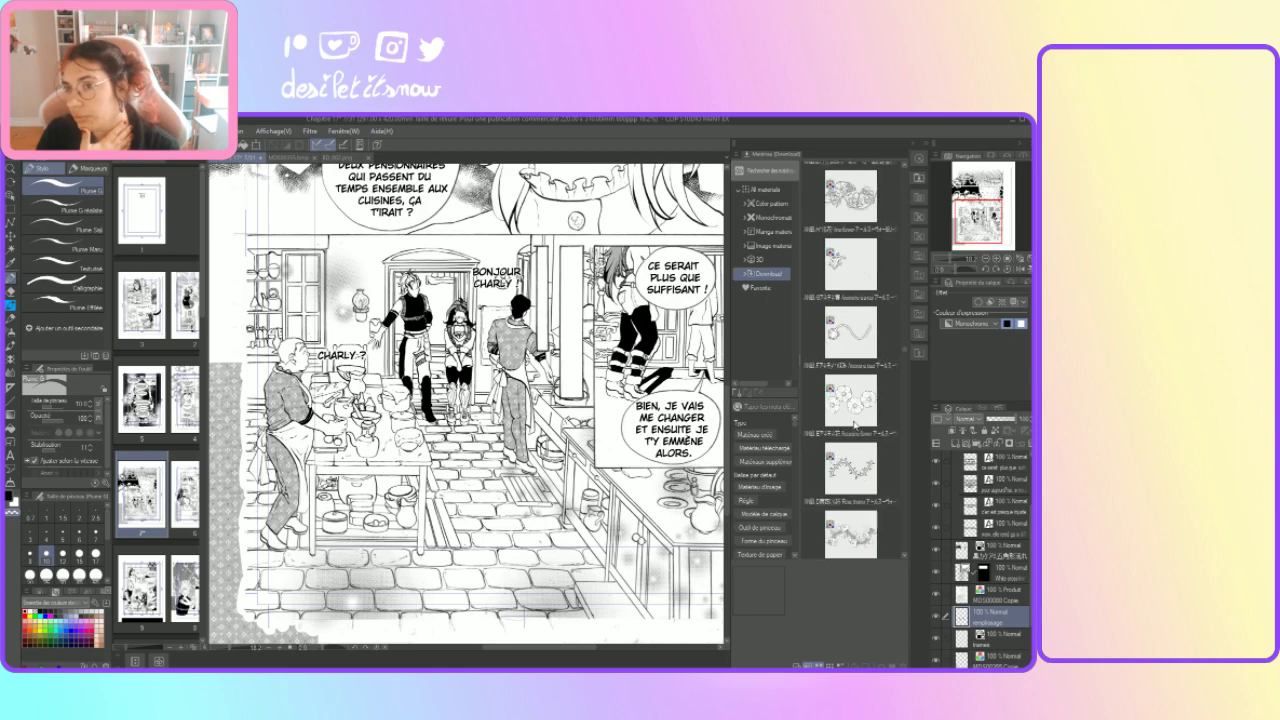
pyautogui.scroll(4, 853, 423)
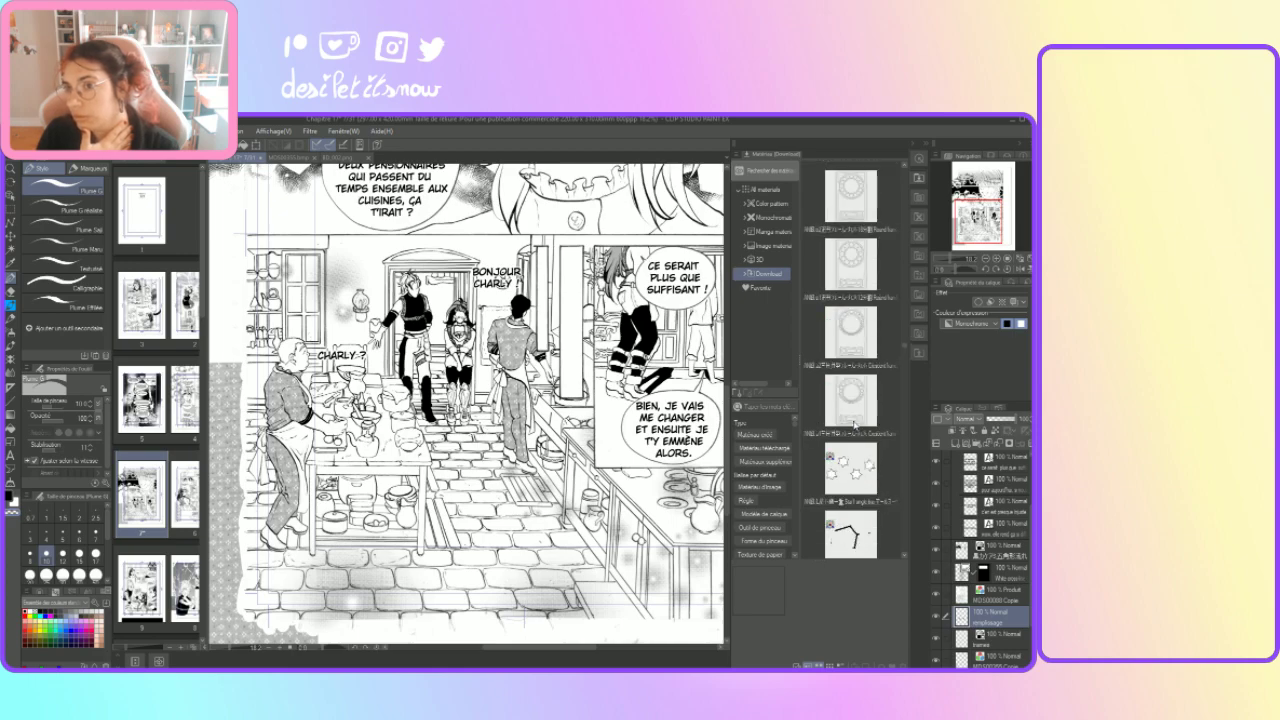
pyautogui.scroll(5, 853, 423)
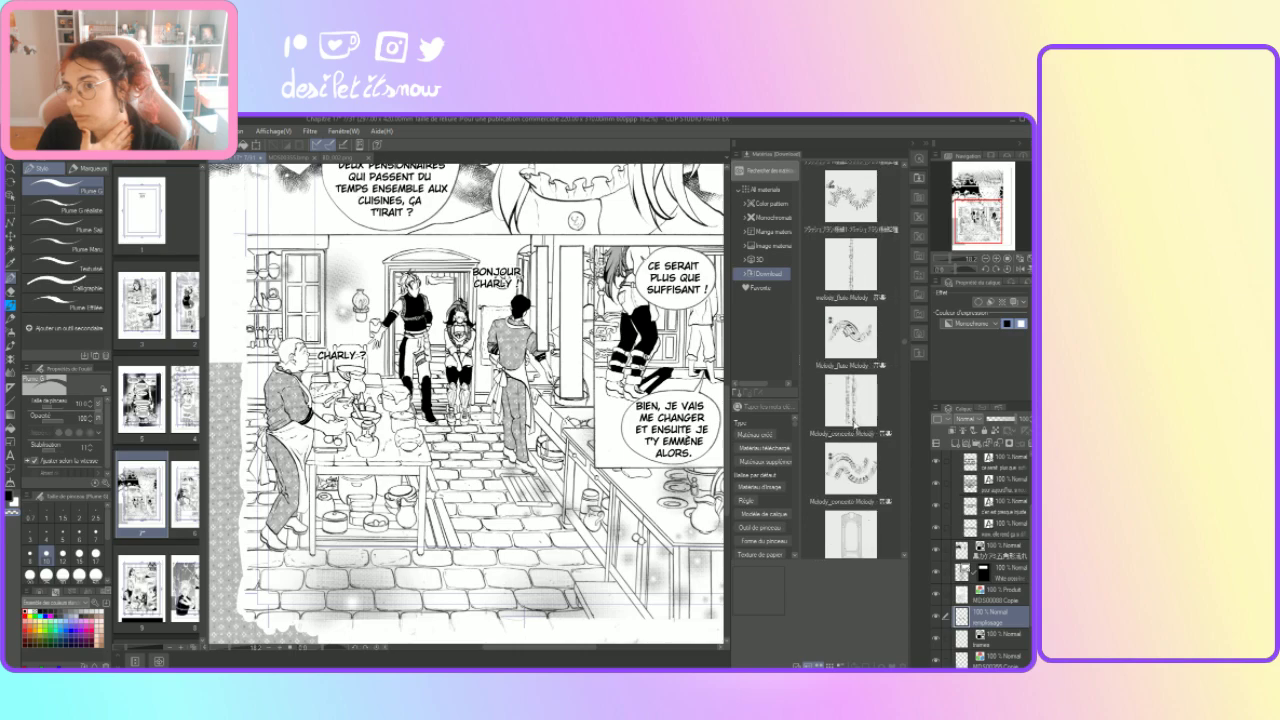
# Step: Look through the downloaded splash, feather, butterfly and effect-line brushes in the Download folder for a material suited to the page
pyautogui.scroll(5, 853, 424)
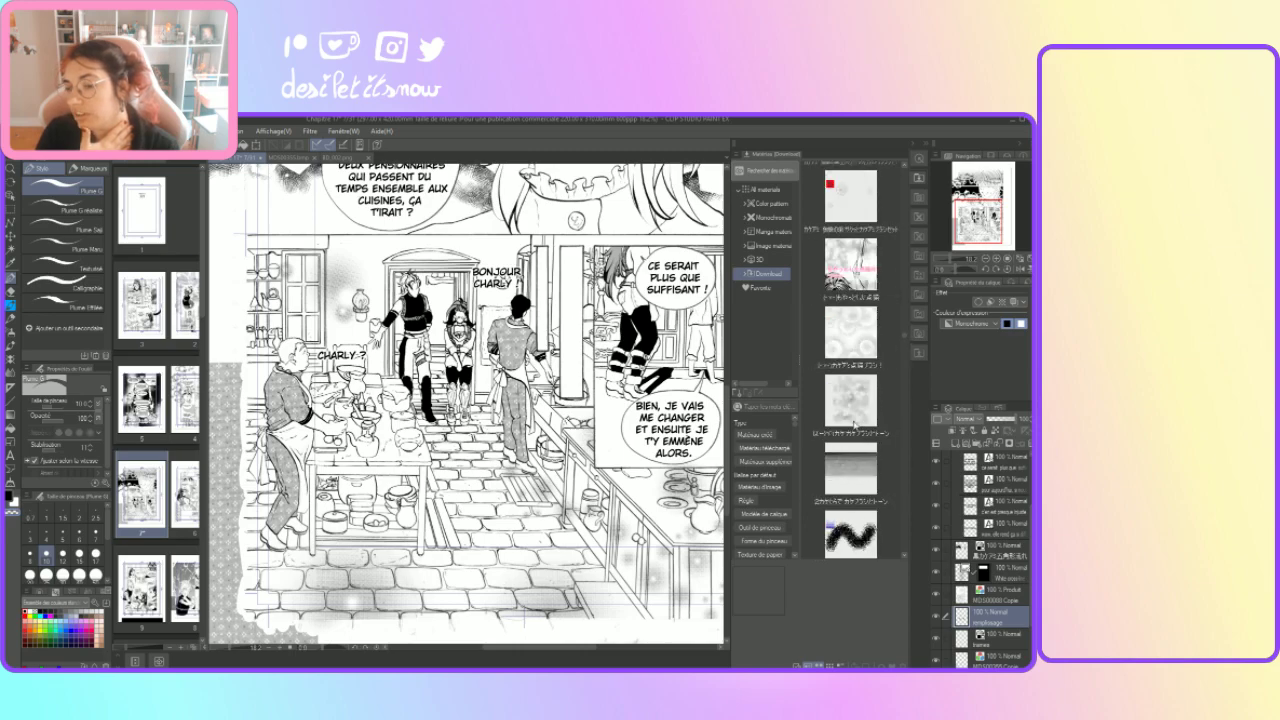
pyautogui.scroll(3, 853, 424)
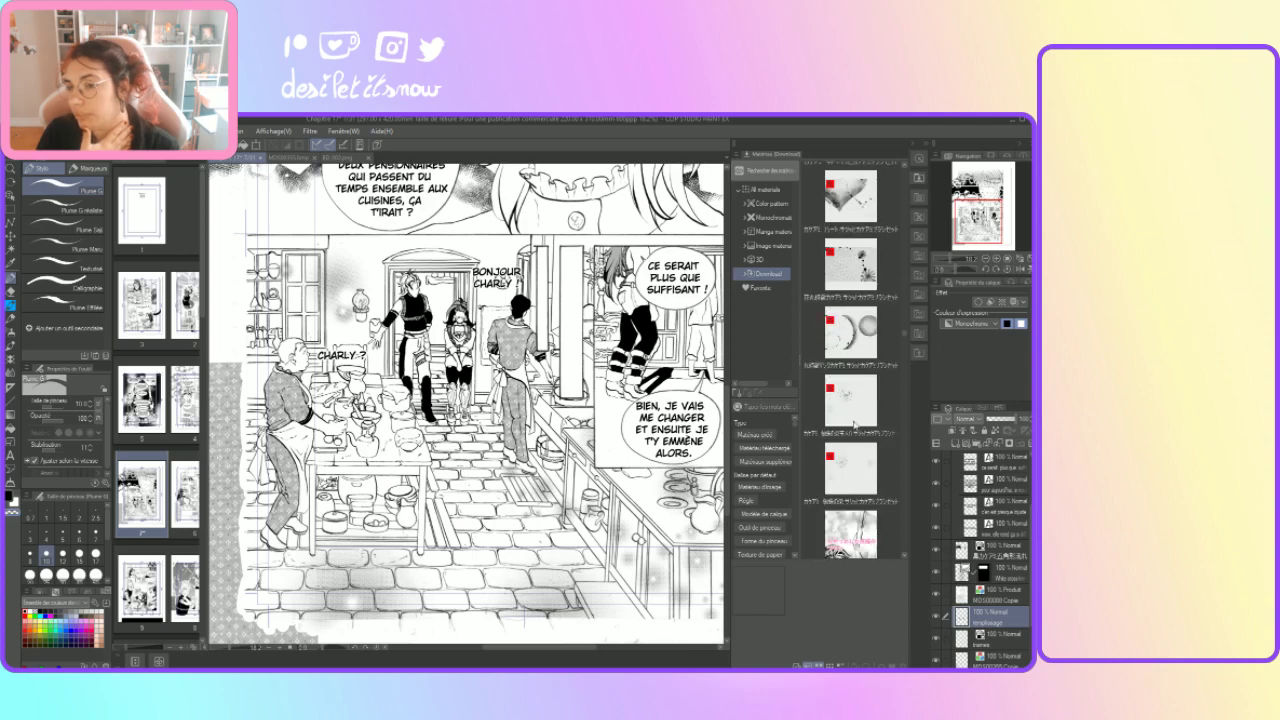
pyautogui.scroll(3, 853, 424)
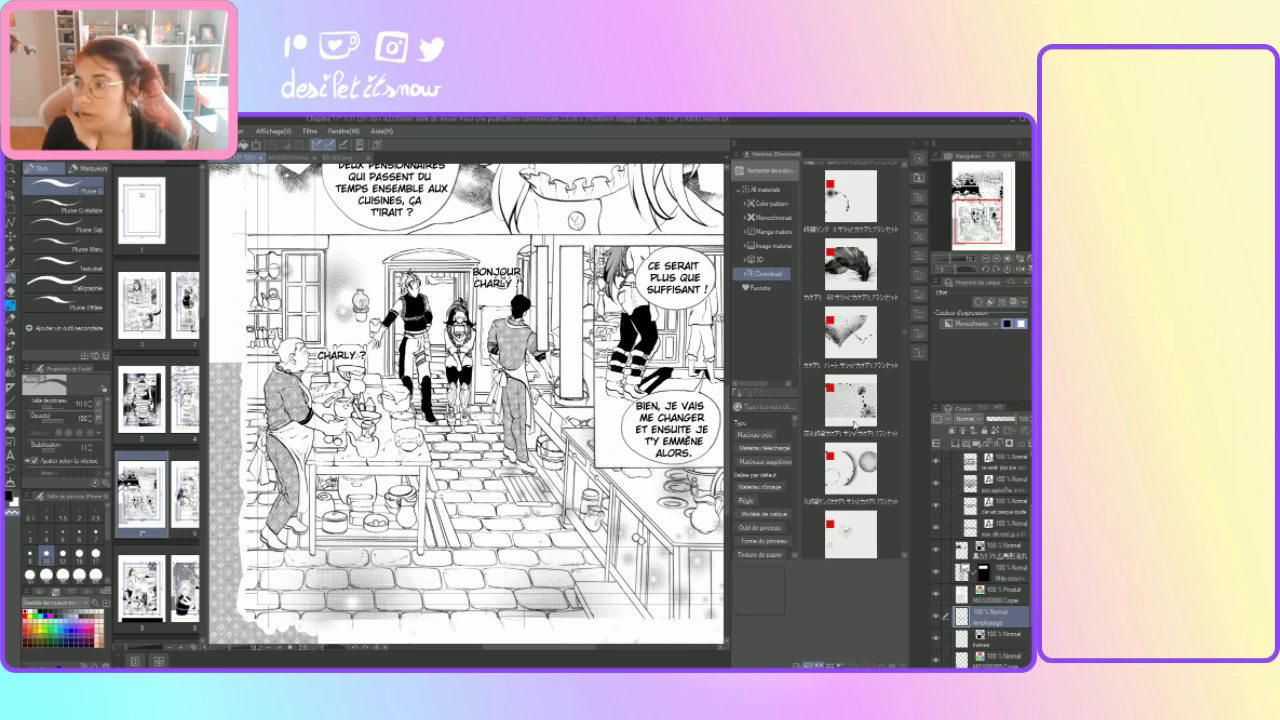
pyautogui.scroll(4, 853, 424)
pyautogui.scroll(2, 853, 424)
pyautogui.scroll(6, 853, 424)
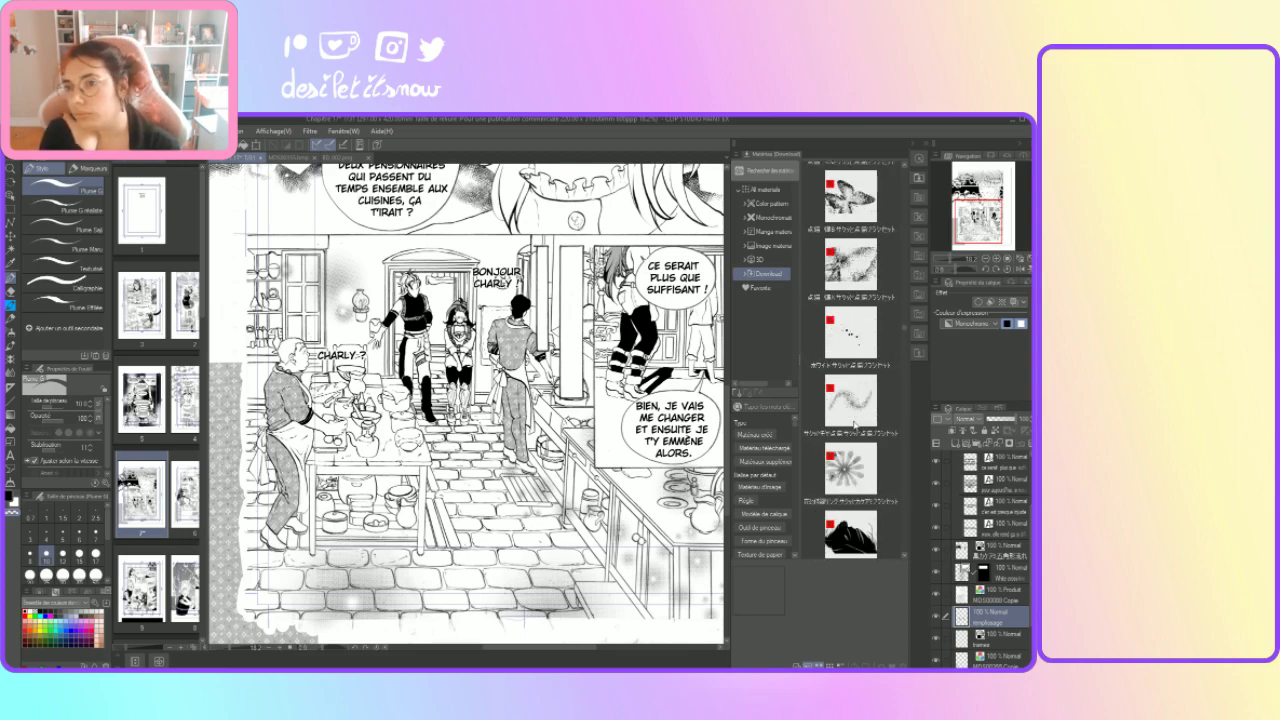
pyautogui.scroll(8, 853, 424)
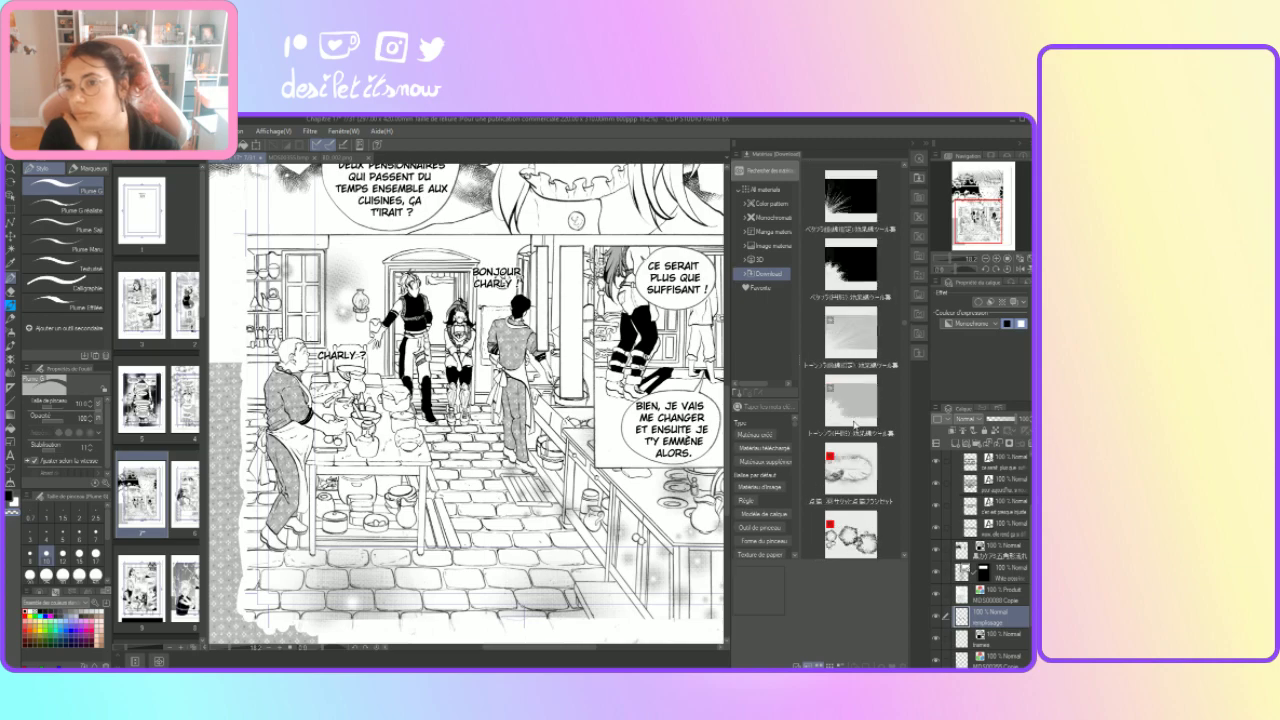
pyautogui.scroll(4, 853, 424)
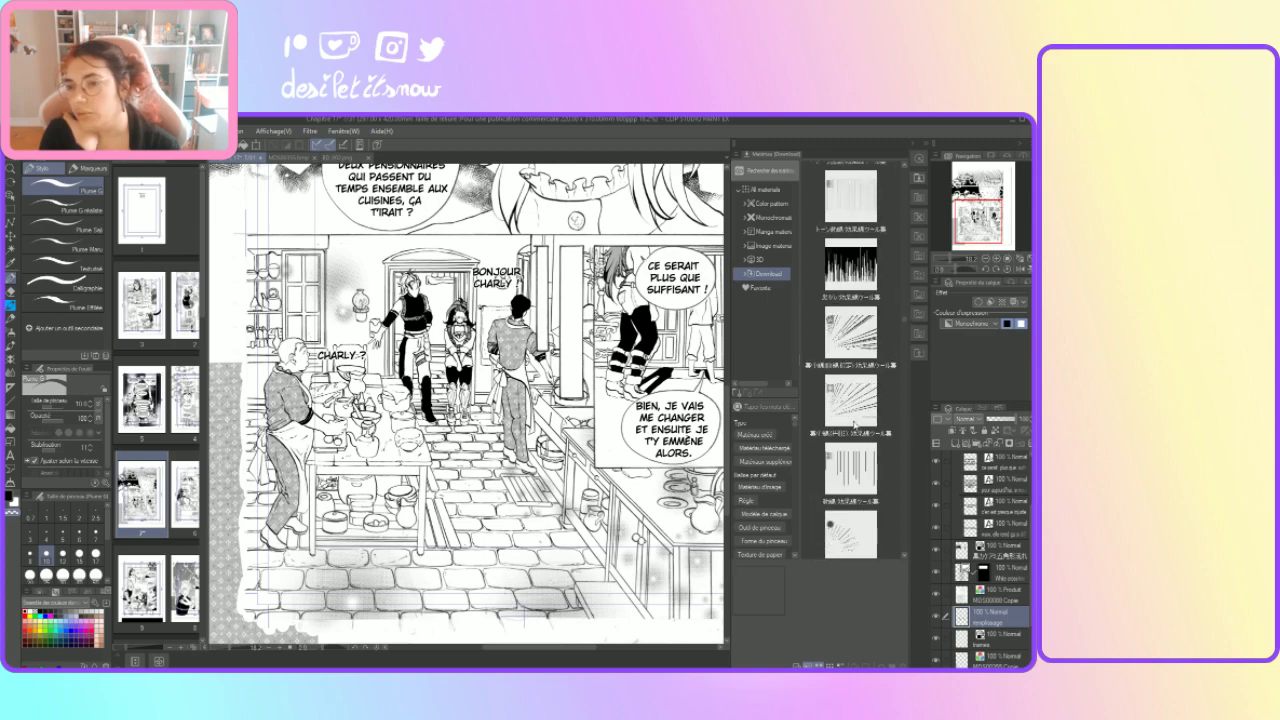
# Step: Look through the downloaded lily drawings, ornate frames, butterfly brushes and tree foliage brushes for a material usable on the page
pyautogui.scroll(5, 853, 424)
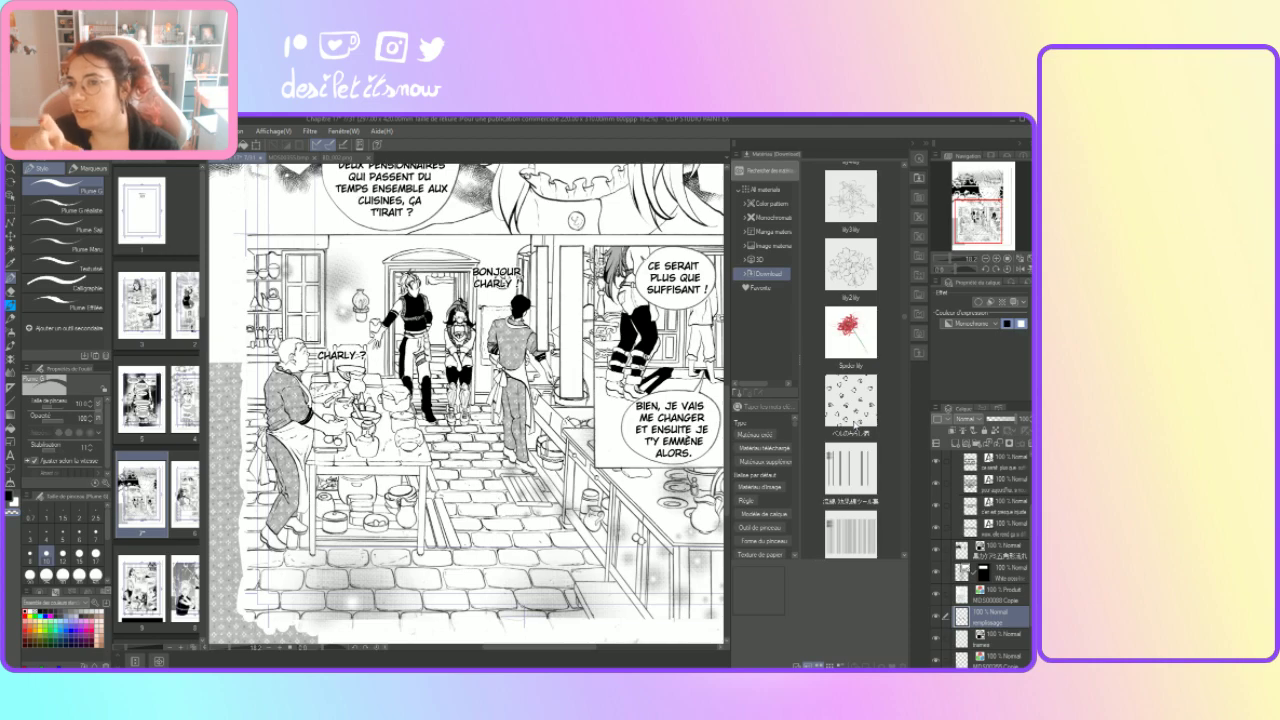
pyautogui.scroll(3, 853, 424)
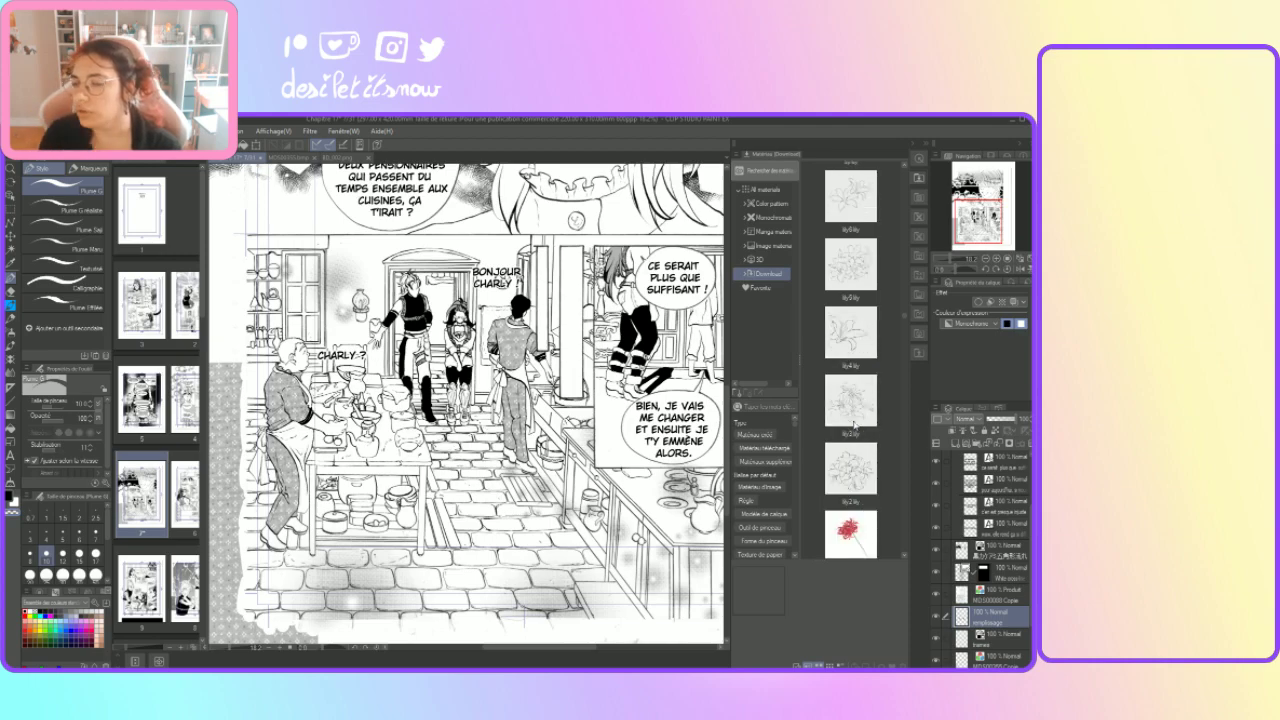
pyautogui.scroll(2, 853, 424)
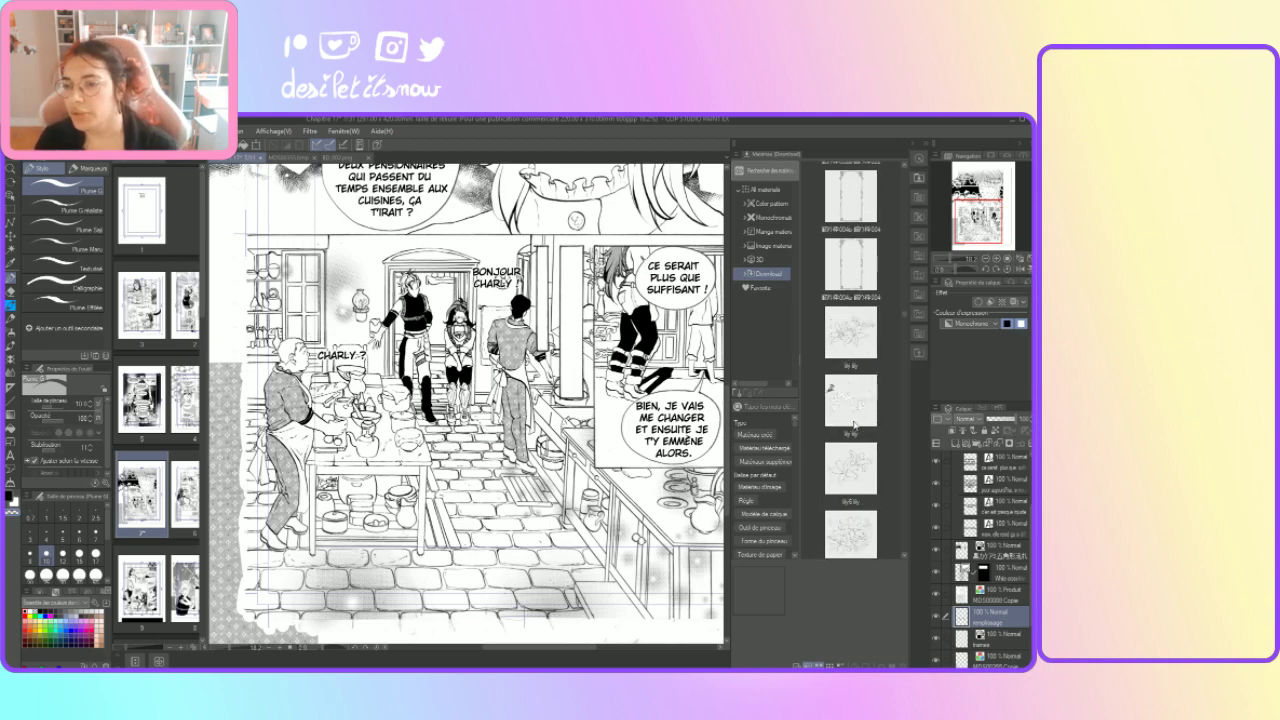
pyautogui.scroll(4, 853, 424)
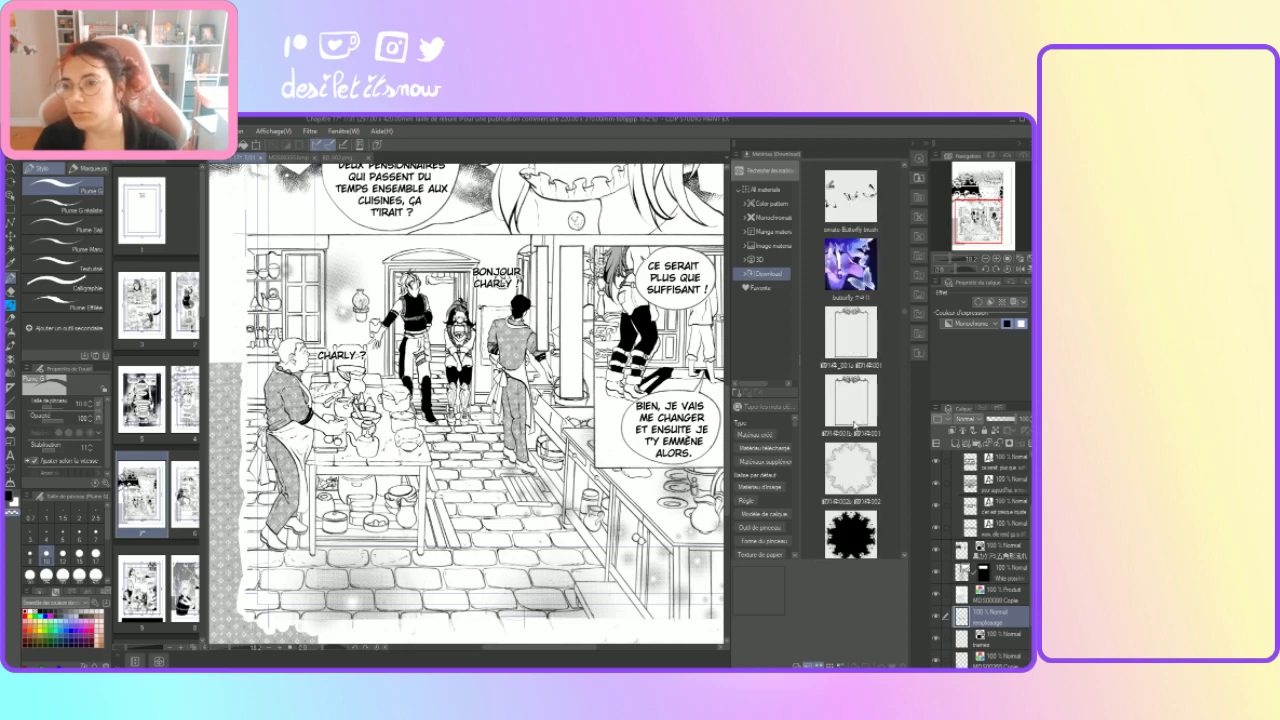
pyautogui.scroll(4, 853, 424)
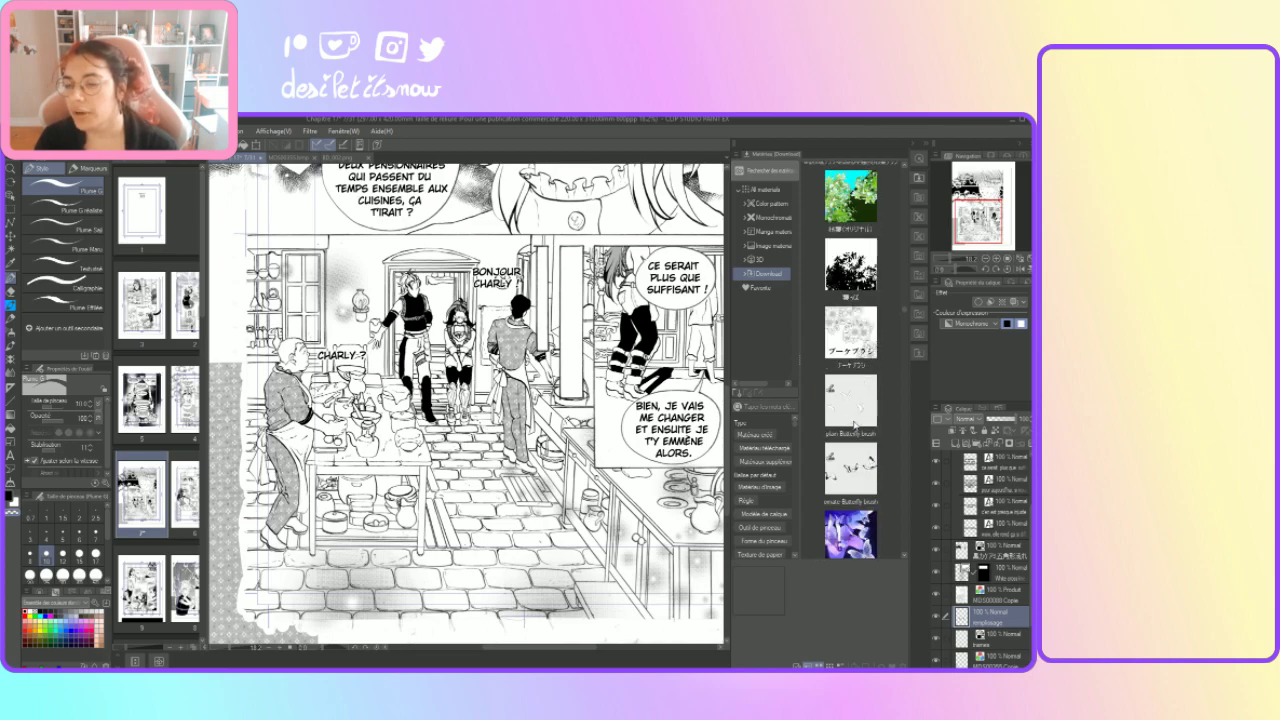
pyautogui.scroll(1, 853, 424)
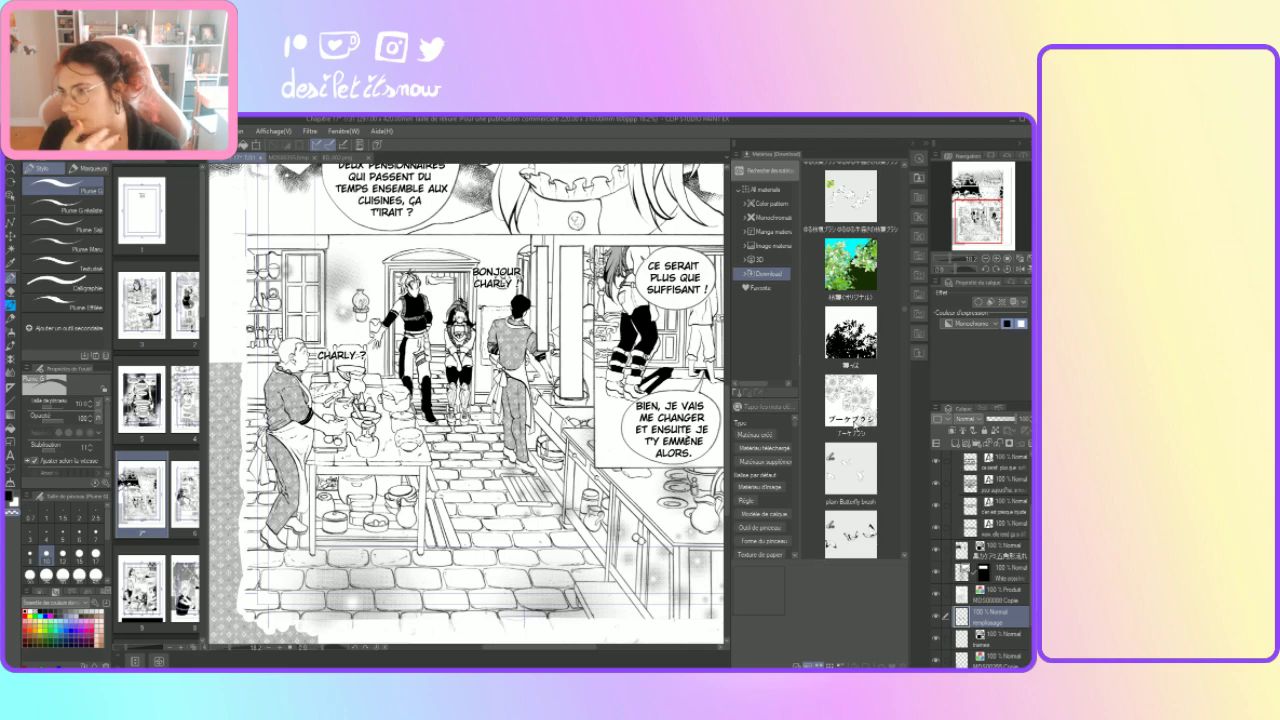
pyautogui.scroll(1, 855, 425)
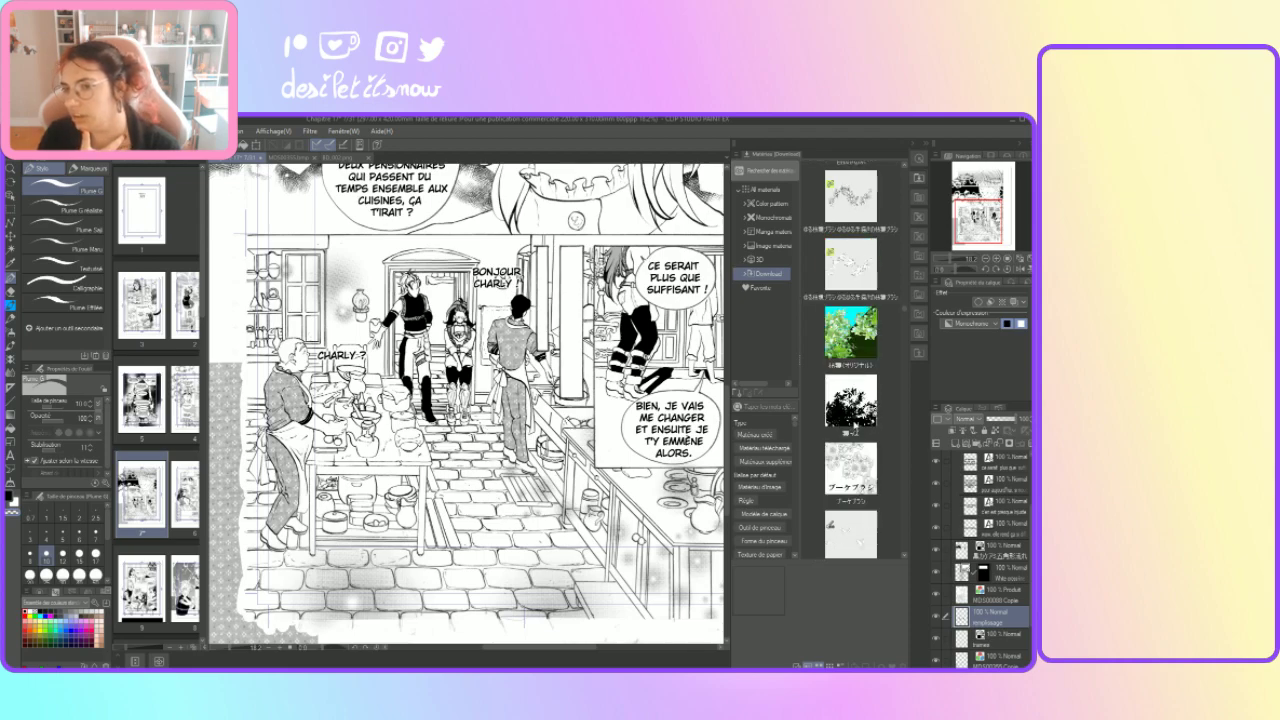
pyautogui.scroll(3, 853, 425)
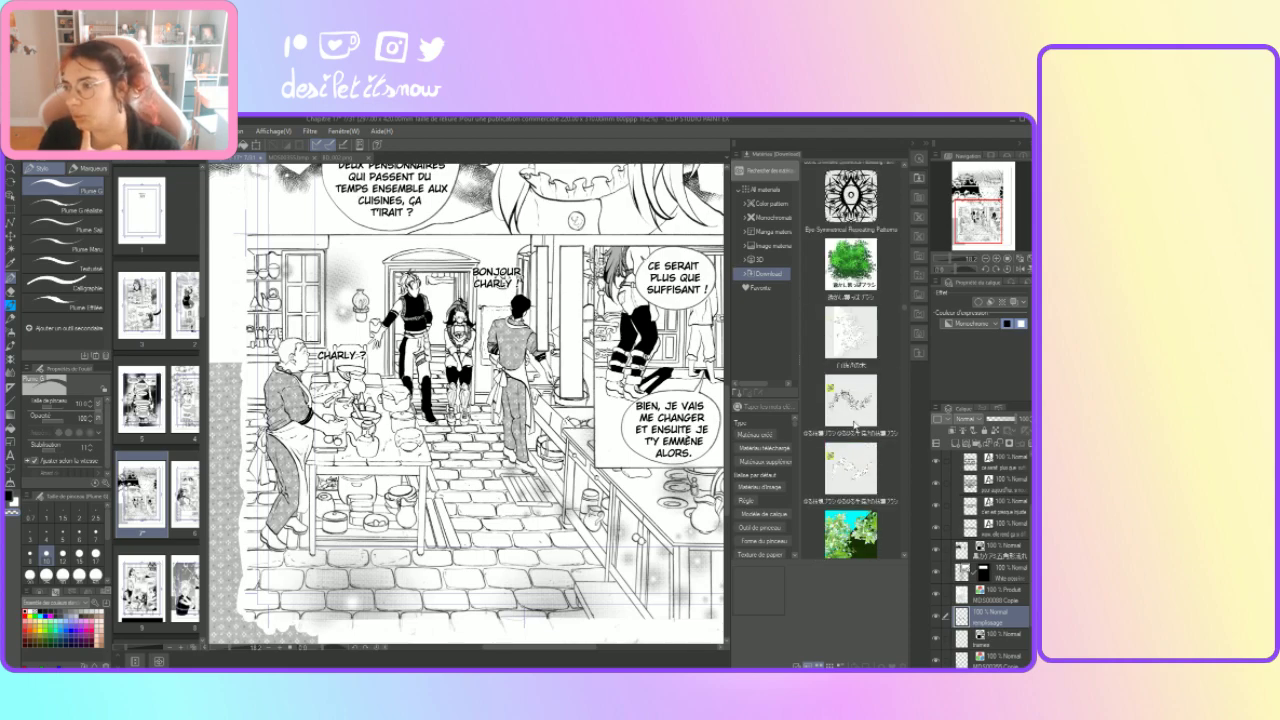
# Step: Look through the kaleidoscope and snowflake repeating patterns, balloon shapes, star effects, chain and sparkle brushes for a suitable material
pyautogui.scroll(4, 853, 425)
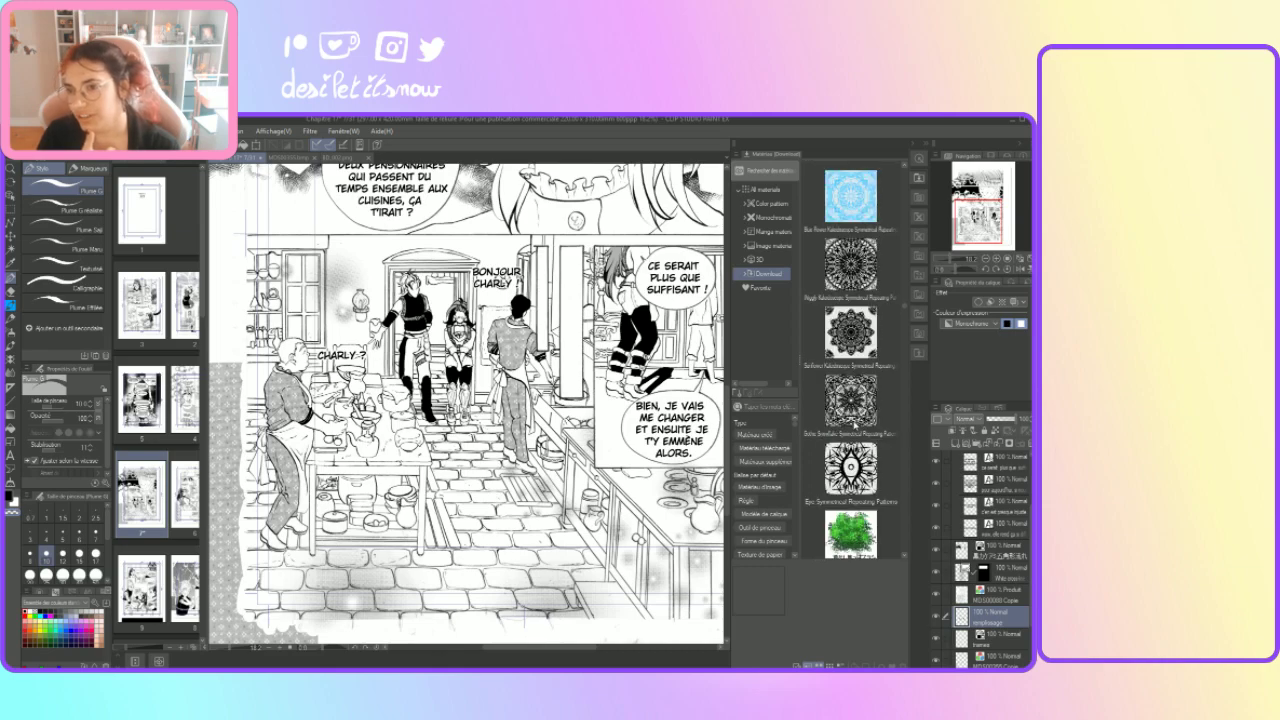
pyautogui.scroll(5, 853, 425)
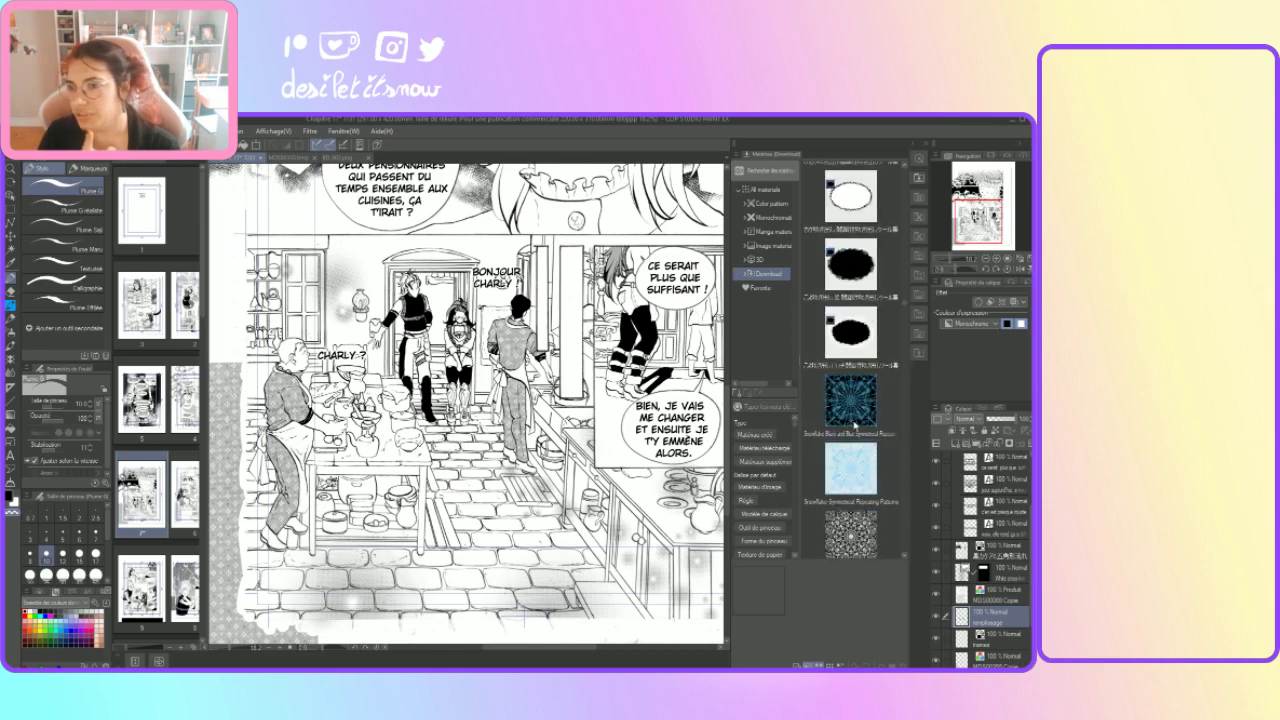
pyautogui.scroll(5, 855, 425)
pyautogui.scroll(4, 853, 425)
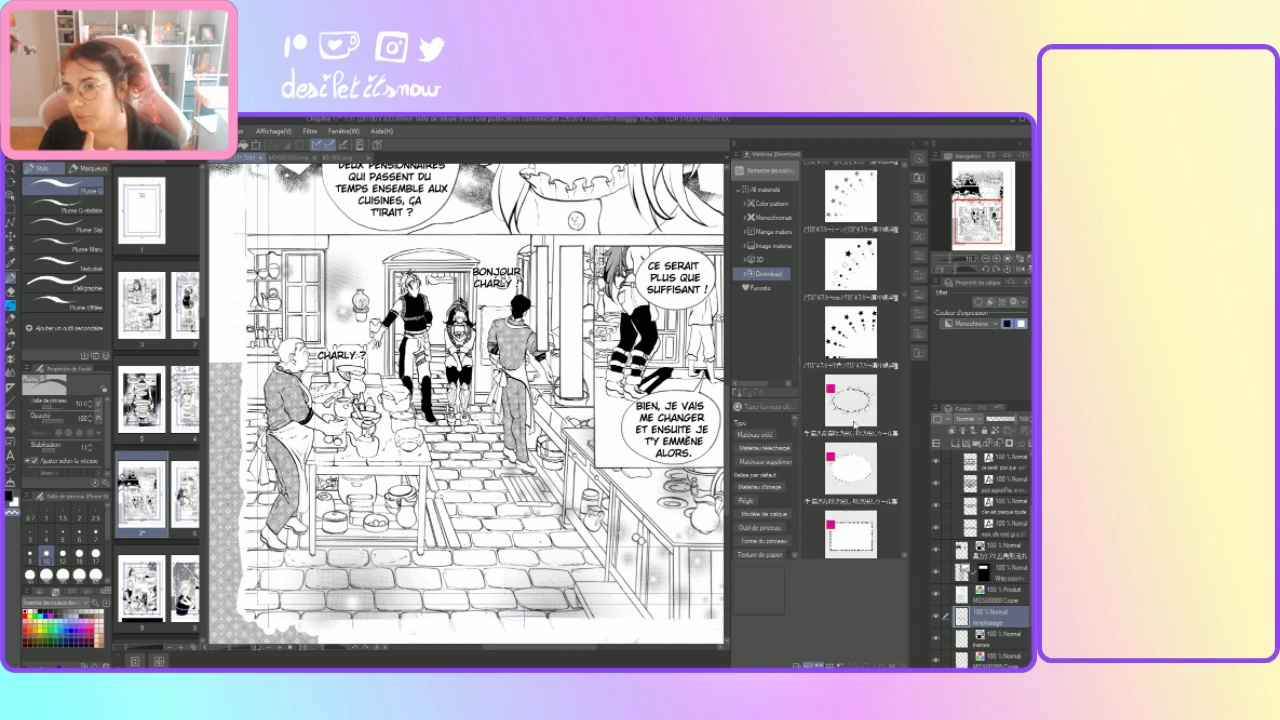
pyautogui.scroll(4, 854, 424)
pyautogui.scroll(2, 854, 425)
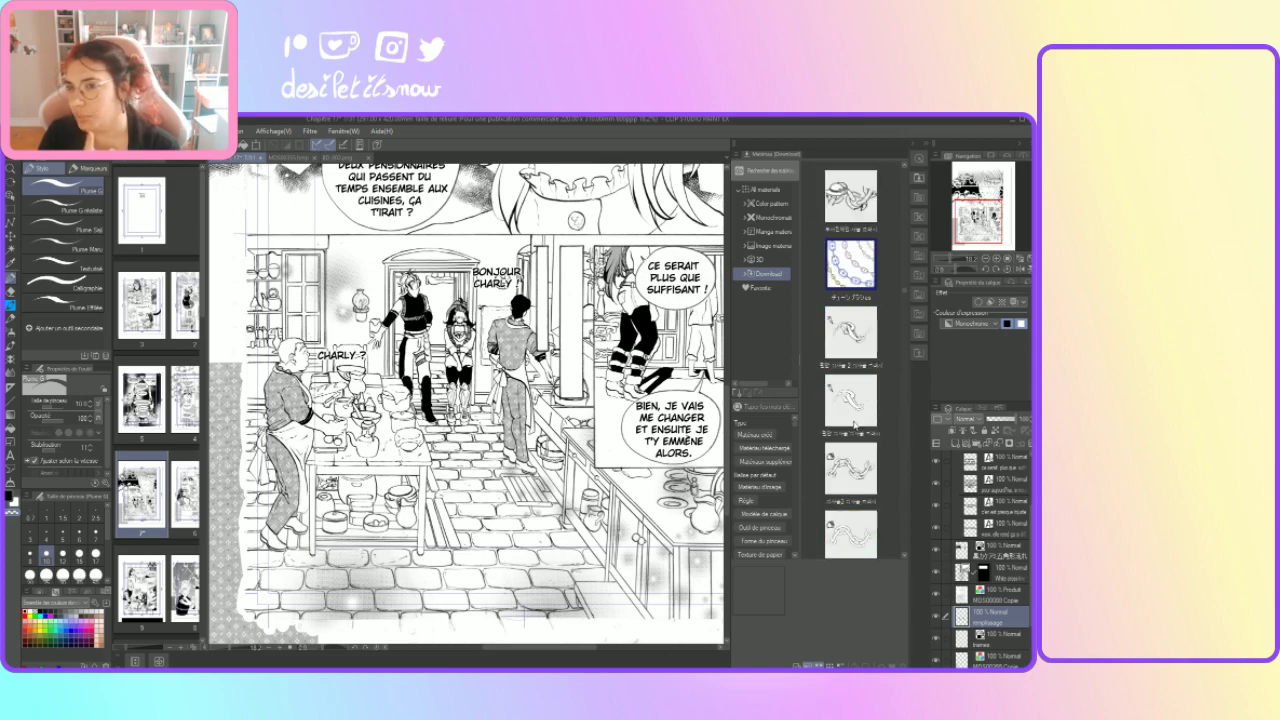
pyautogui.scroll(2, 854, 425)
pyautogui.scroll(4, 854, 425)
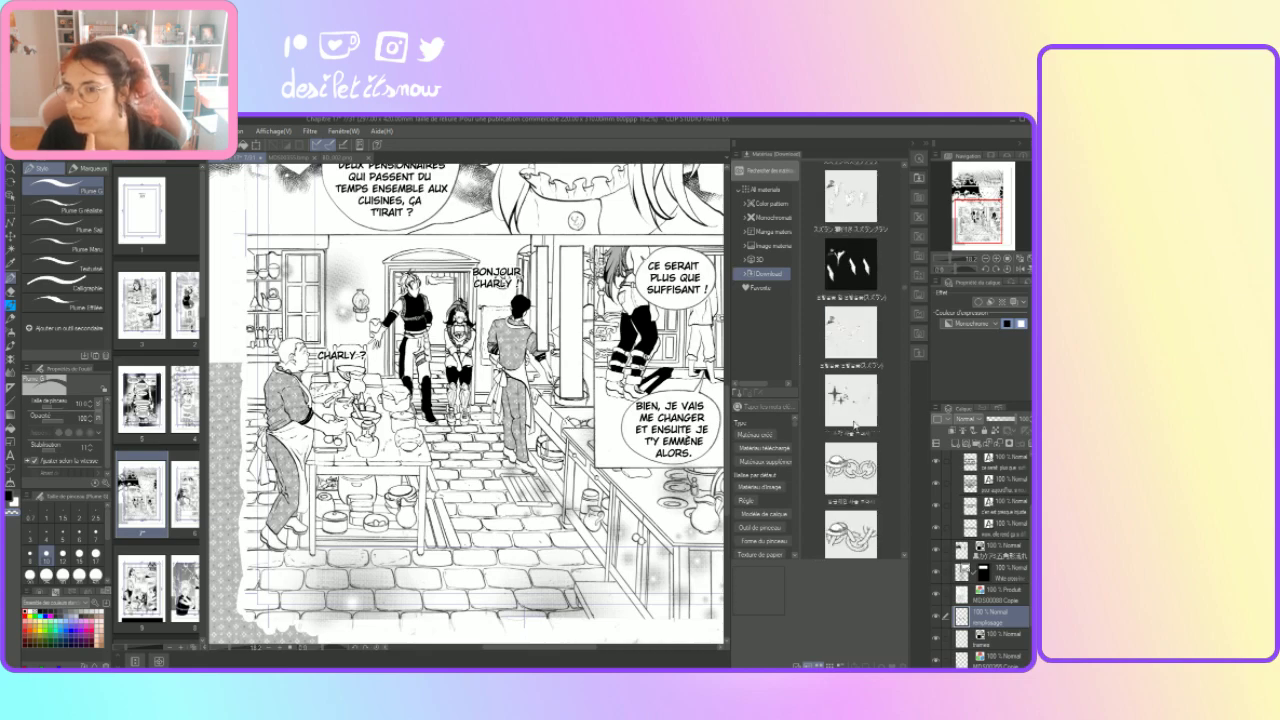
# Step: Look through the downloaded flower brushes, argyle and check patterns, leaf materials and Coffee Beans for a suitable pattern
pyautogui.scroll(5, 854, 424)
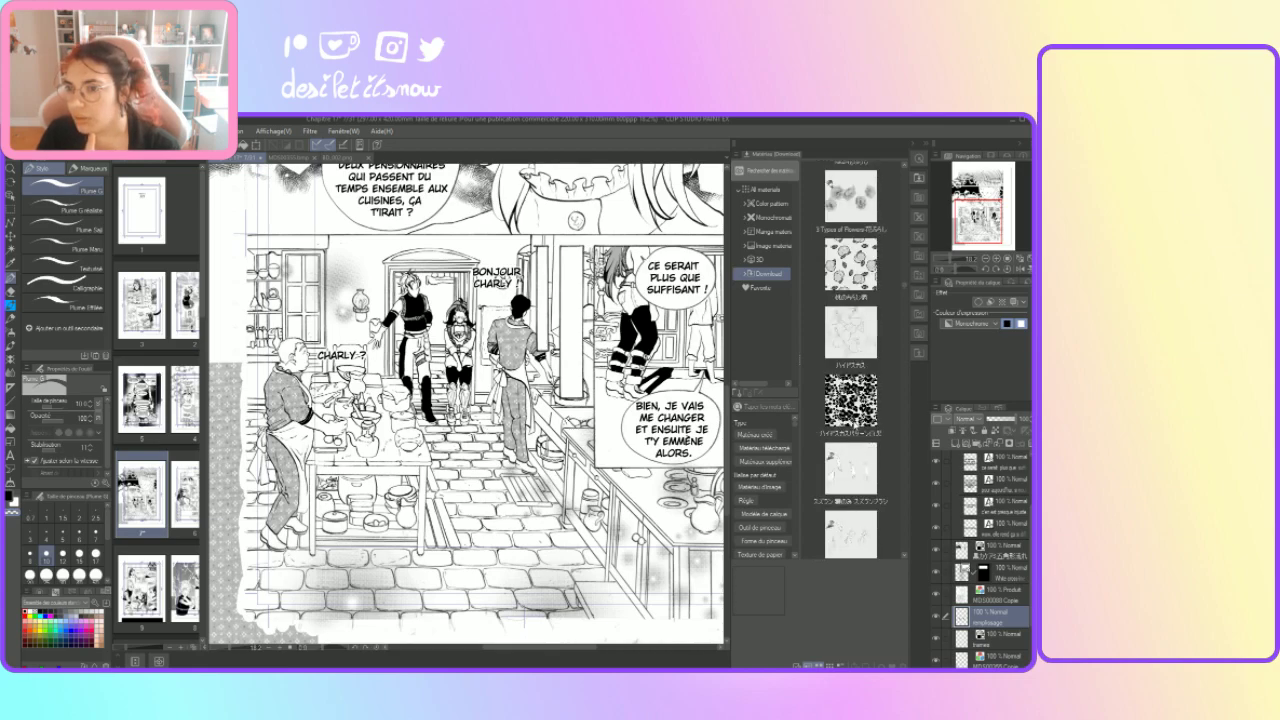
pyautogui.scroll(4, 854, 425)
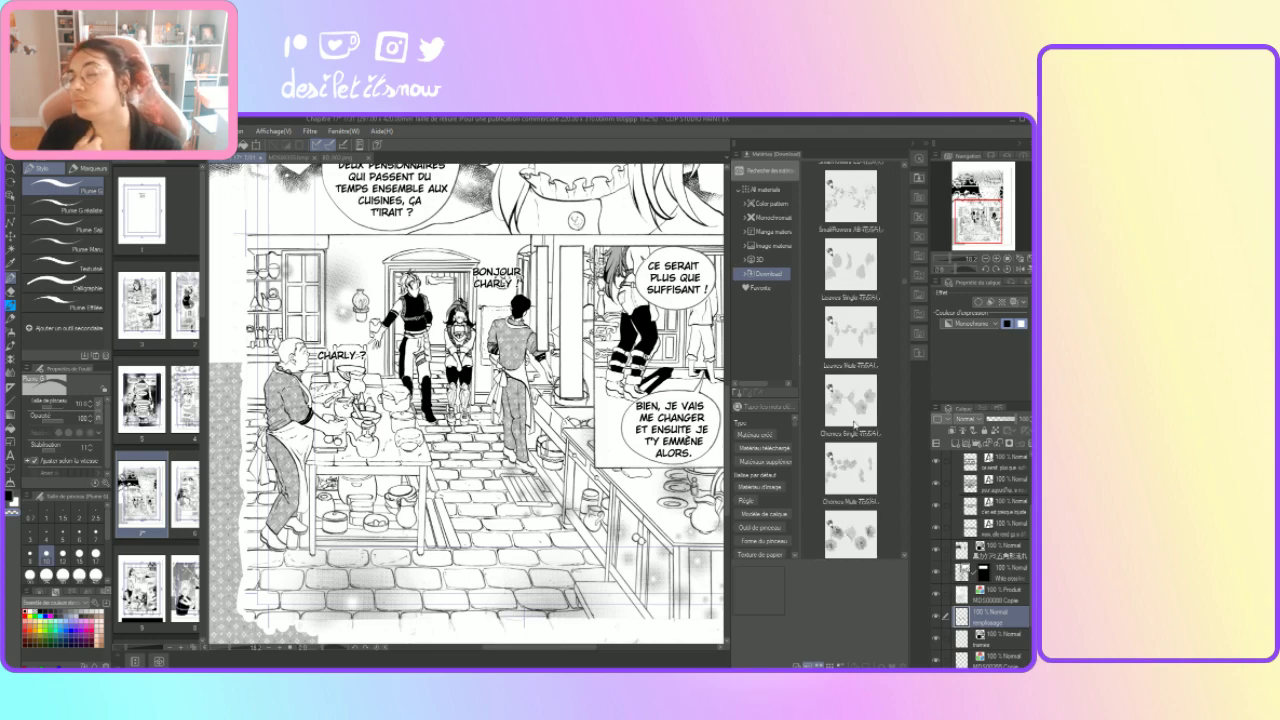
pyautogui.scroll(3, 854, 425)
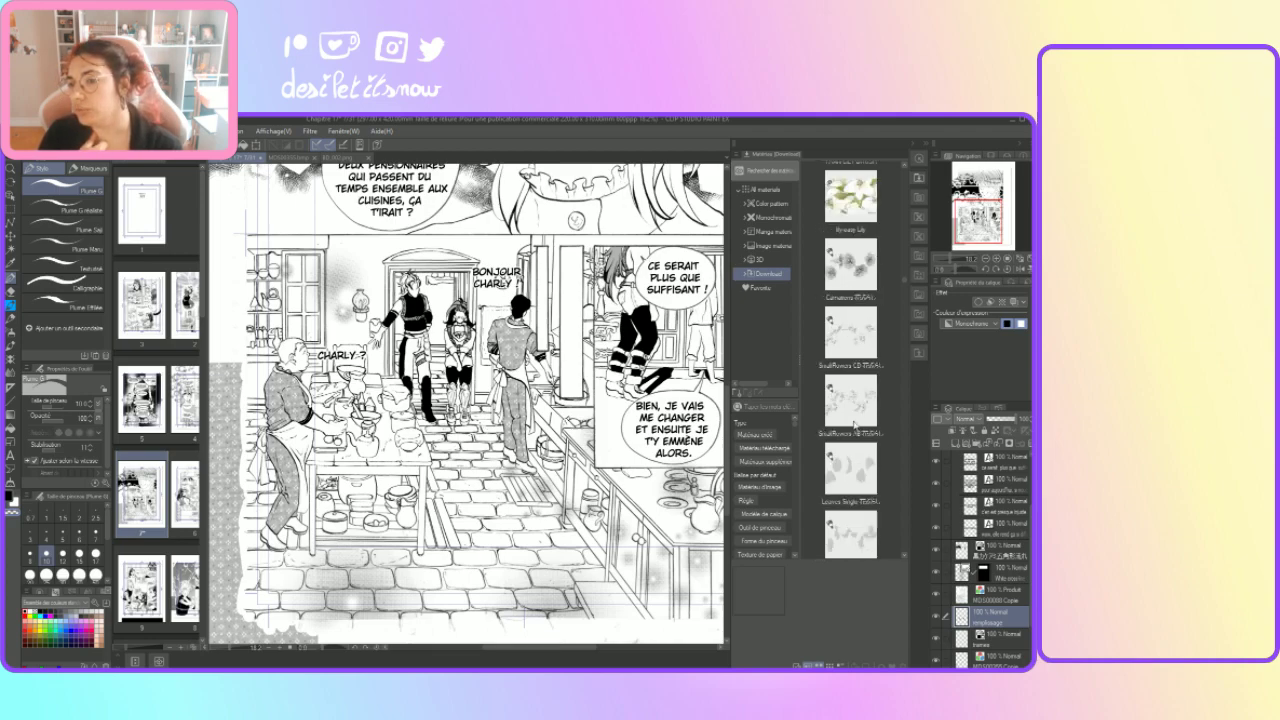
pyautogui.scroll(4, 854, 425)
pyautogui.scroll(5, 854, 425)
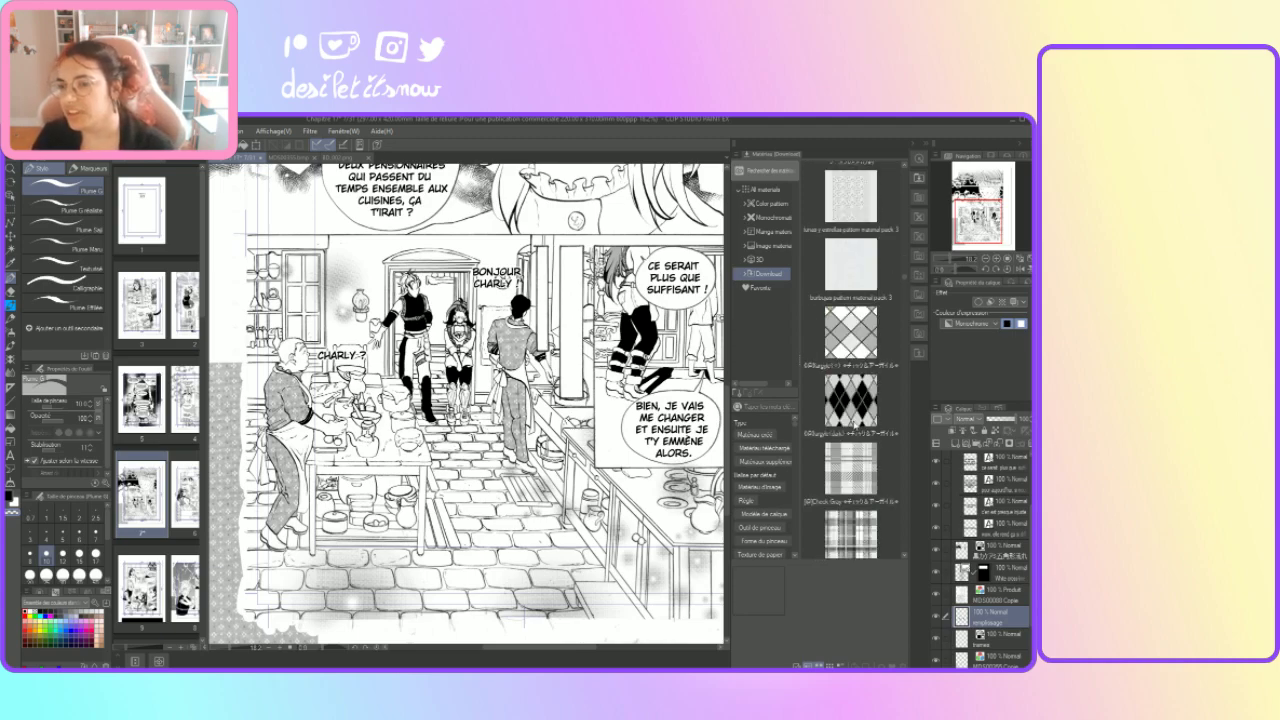
pyautogui.scroll(5, 855, 425)
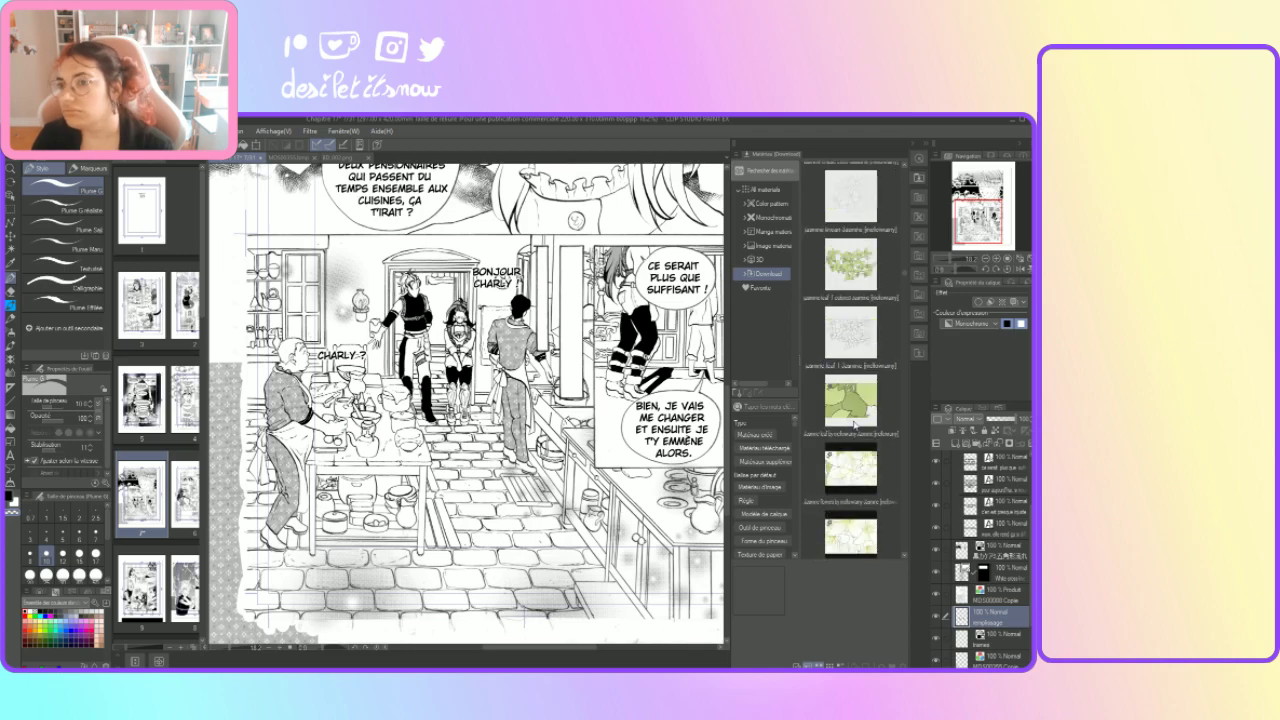
pyautogui.scroll(3, 854, 425)
pyautogui.scroll(6, 855, 425)
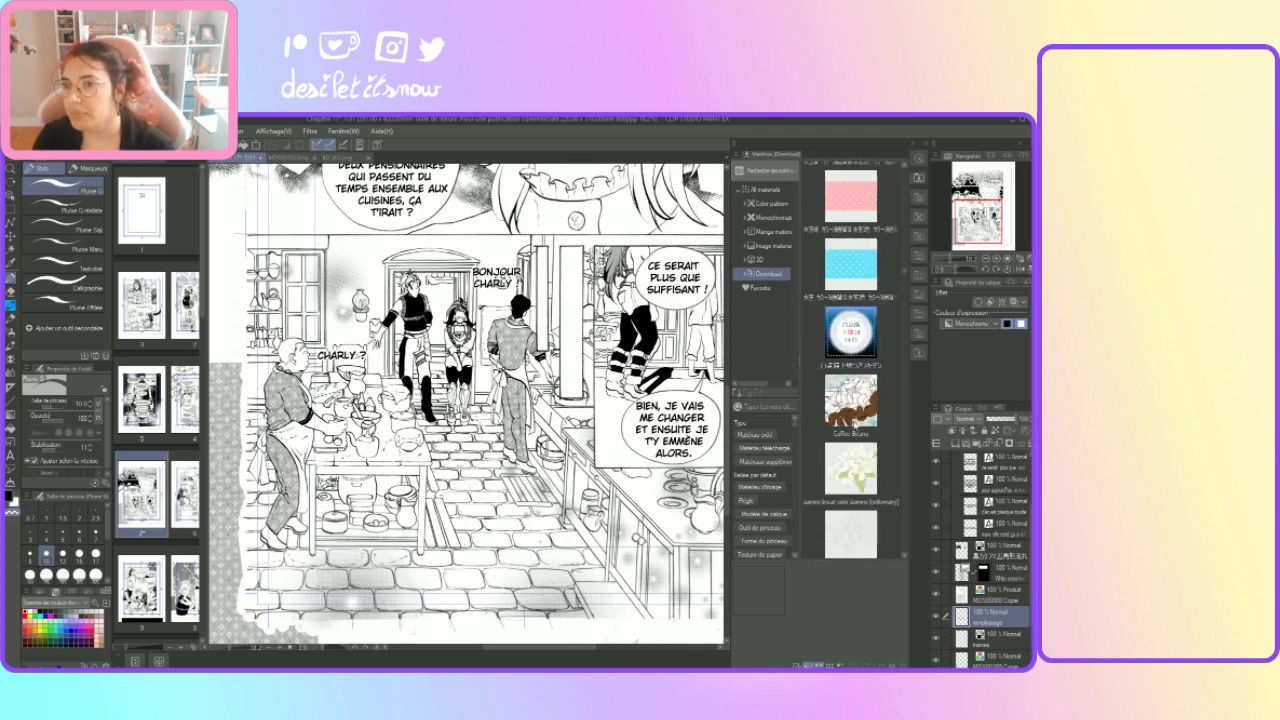
# Step: Look through the downloaded texture brushes, HALLOWEEN CANDY patterns, mistletoe drawings and black-and-white mosaic tiles for a suitable material
pyautogui.scroll(8, 855, 425)
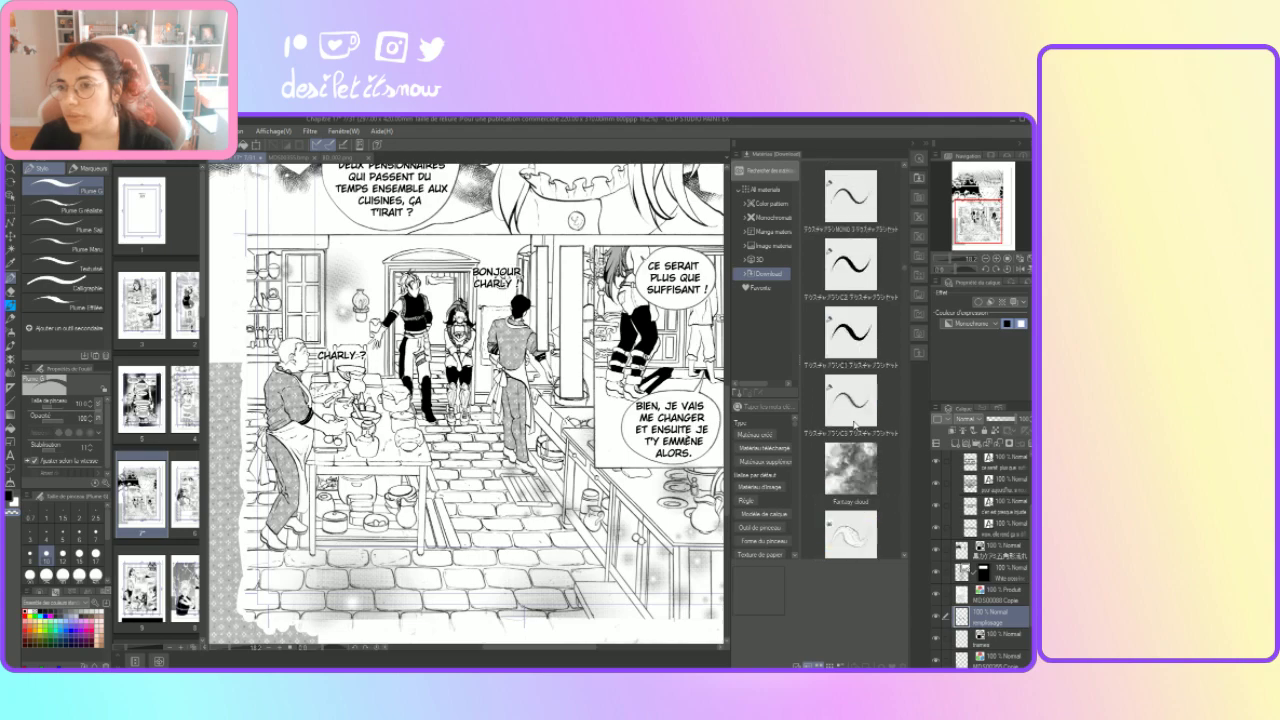
pyautogui.scroll(6, 854, 424)
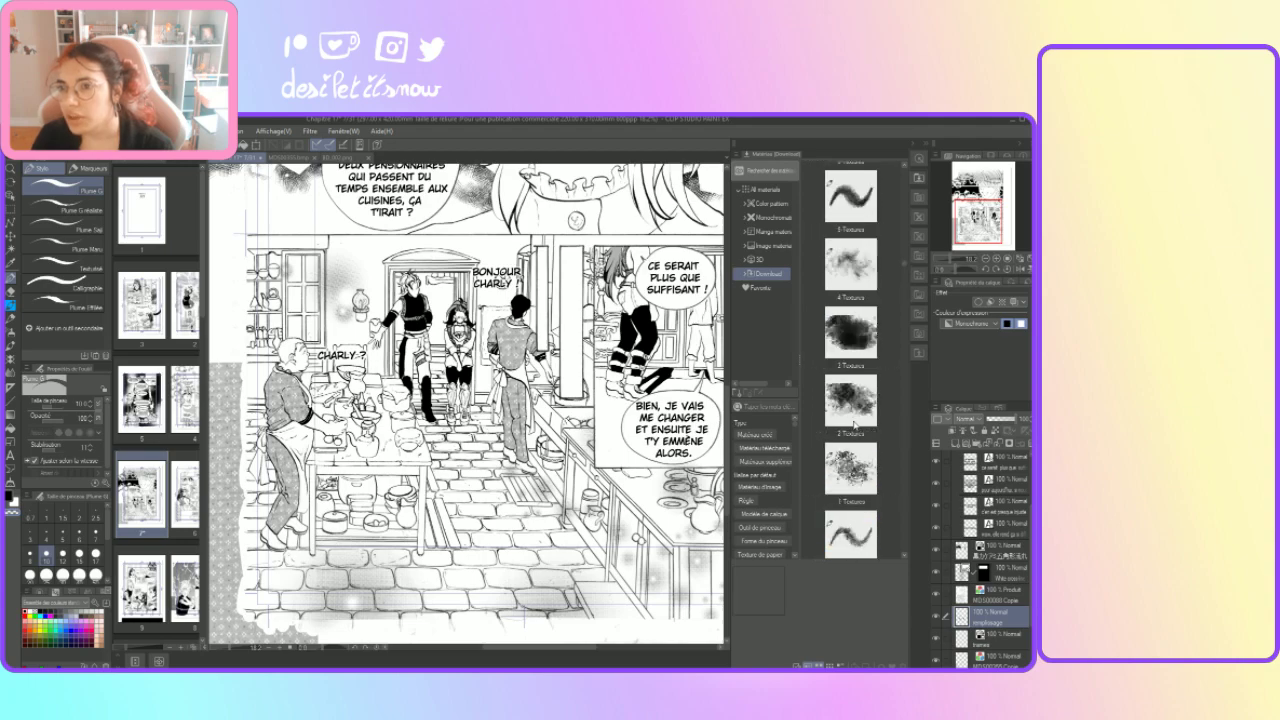
pyautogui.scroll(5, 855, 424)
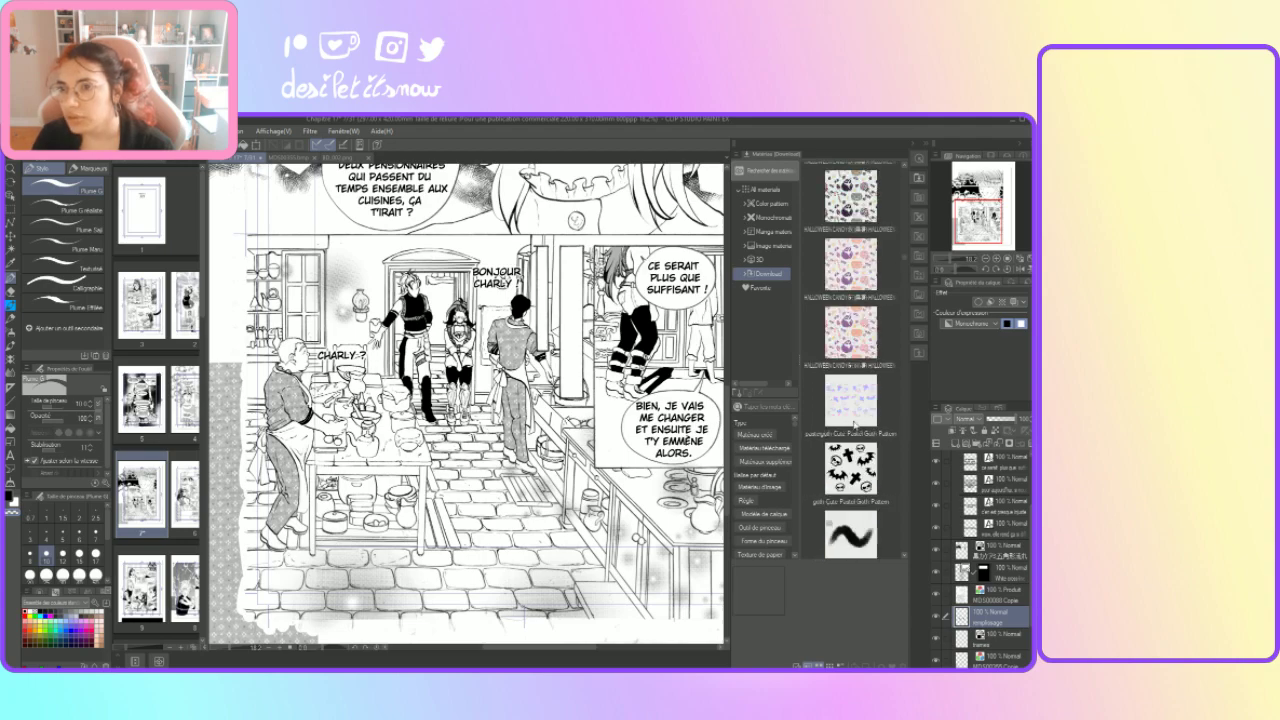
pyautogui.scroll(8, 855, 424)
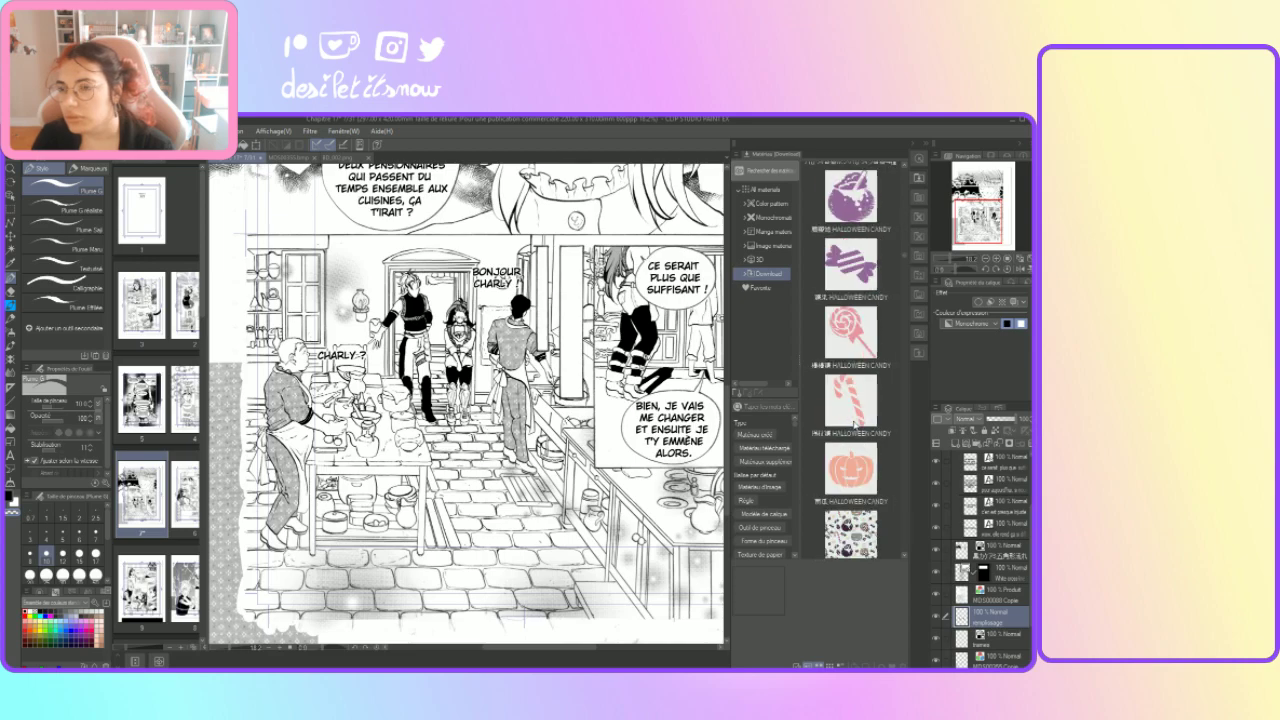
pyautogui.scroll(8, 855, 424)
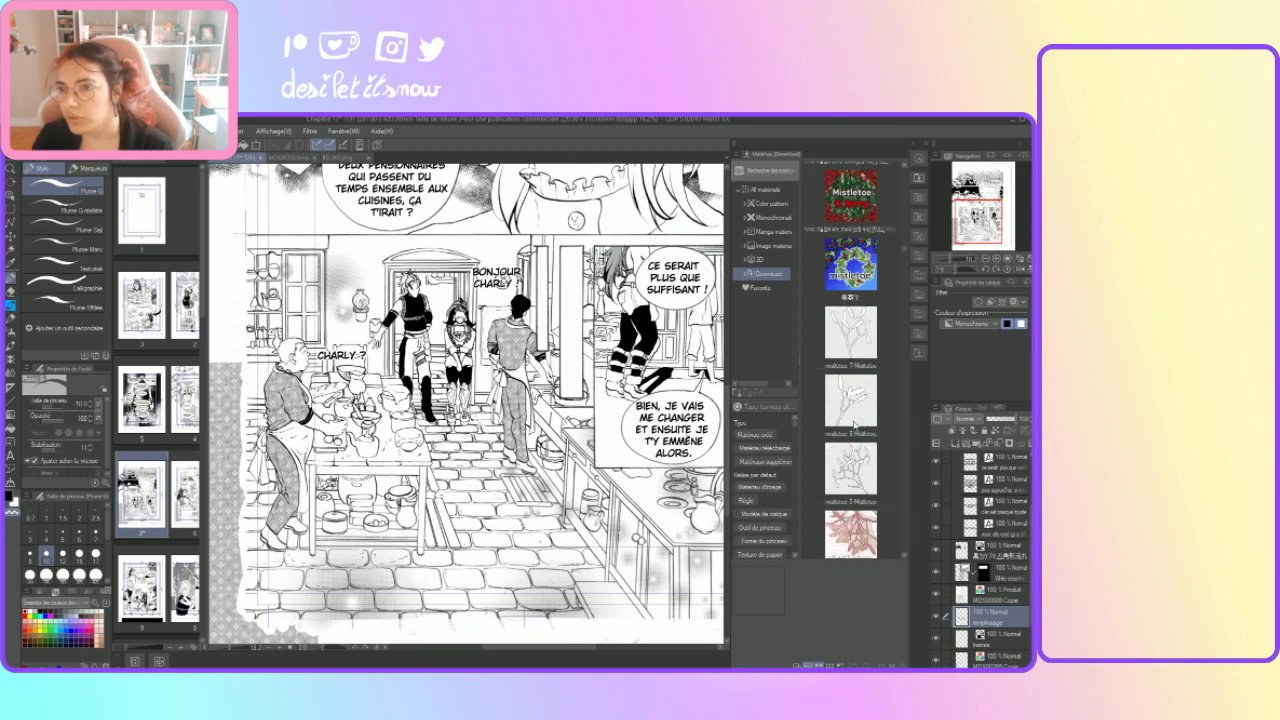
pyautogui.scroll(8, 855, 424)
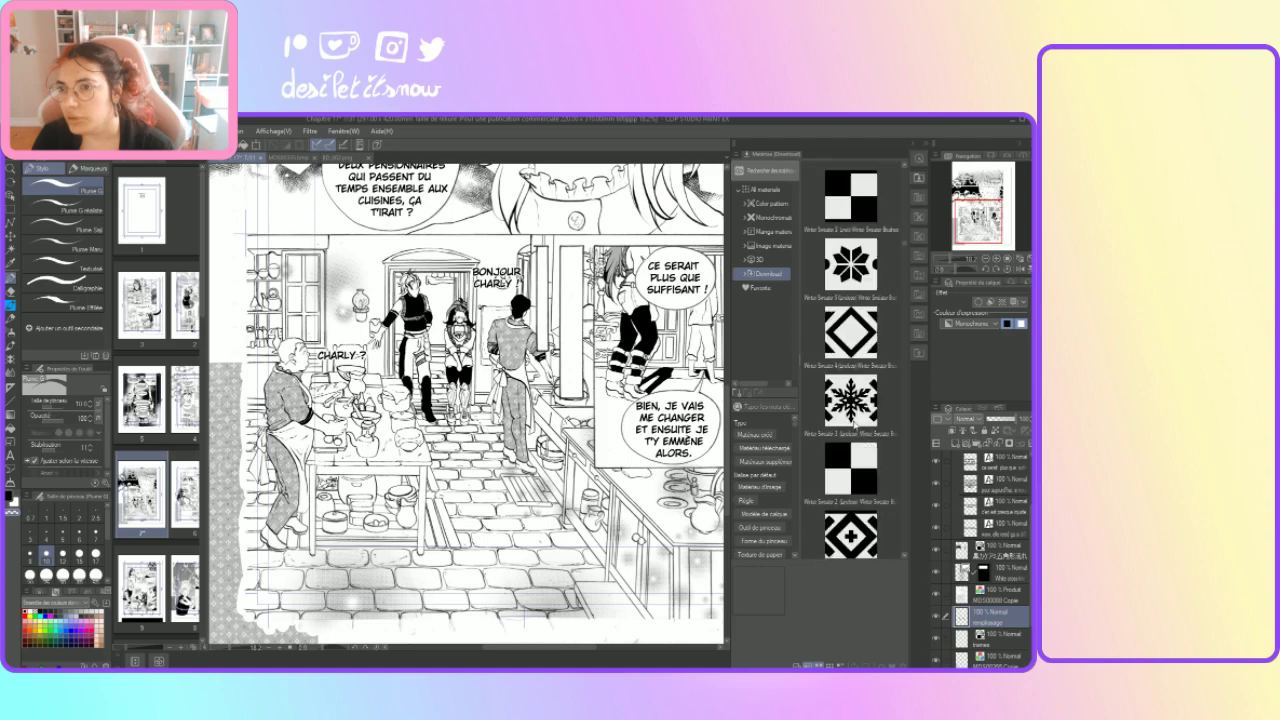
pyautogui.scroll(8, 853, 424)
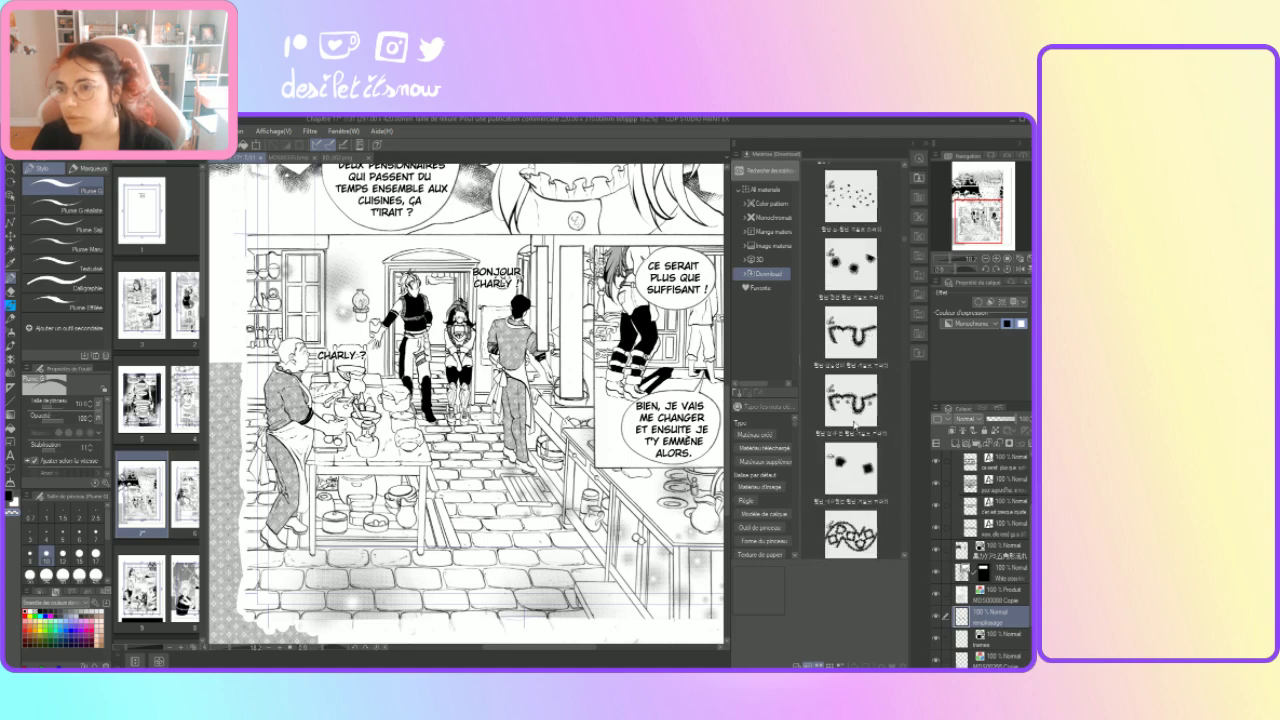
# Step: Add the downloaded lace pattern paper-texture material to the favourites and open the Favorite folder
pyautogui.scroll(2, 853, 424)
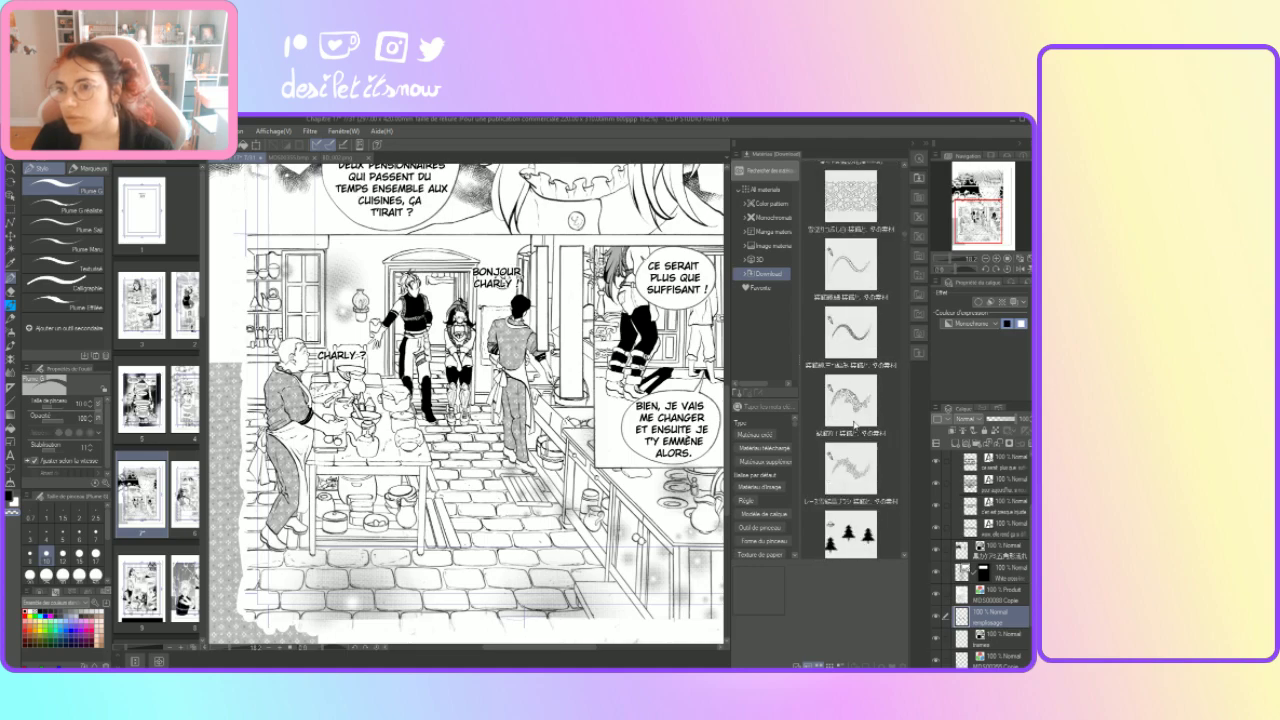
pyautogui.click(848, 215)
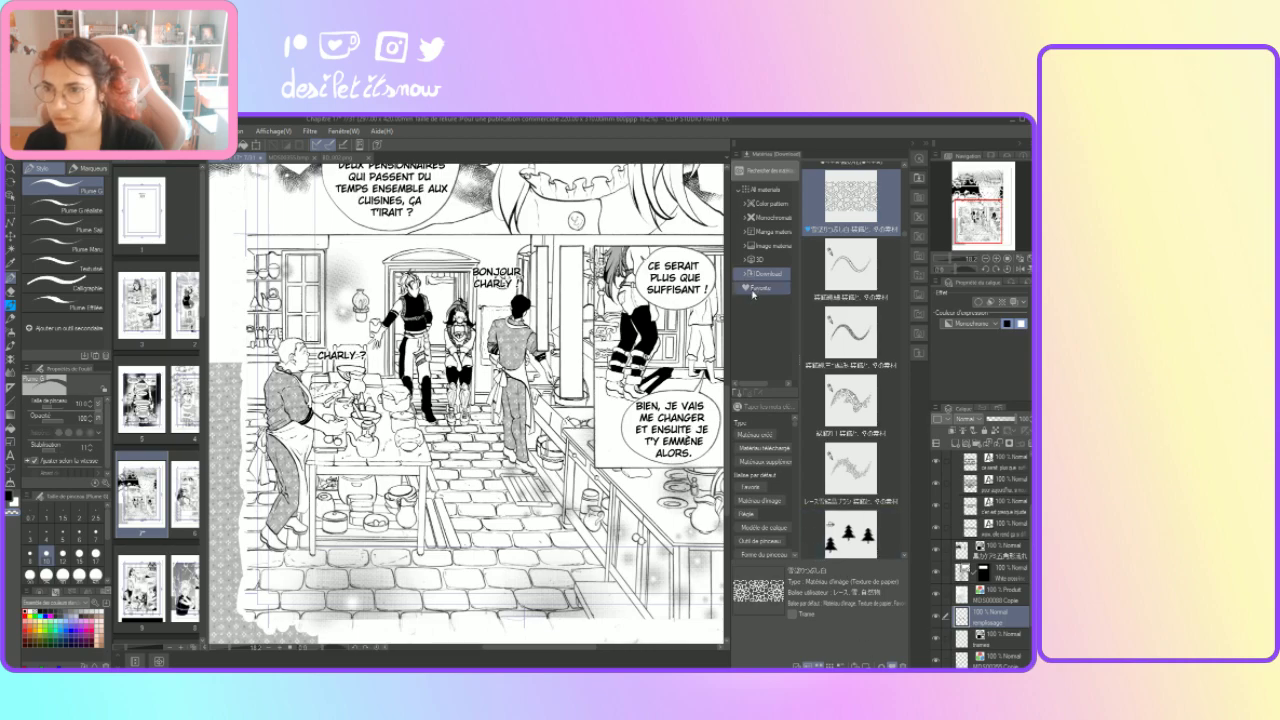
pyautogui.click(753, 290)
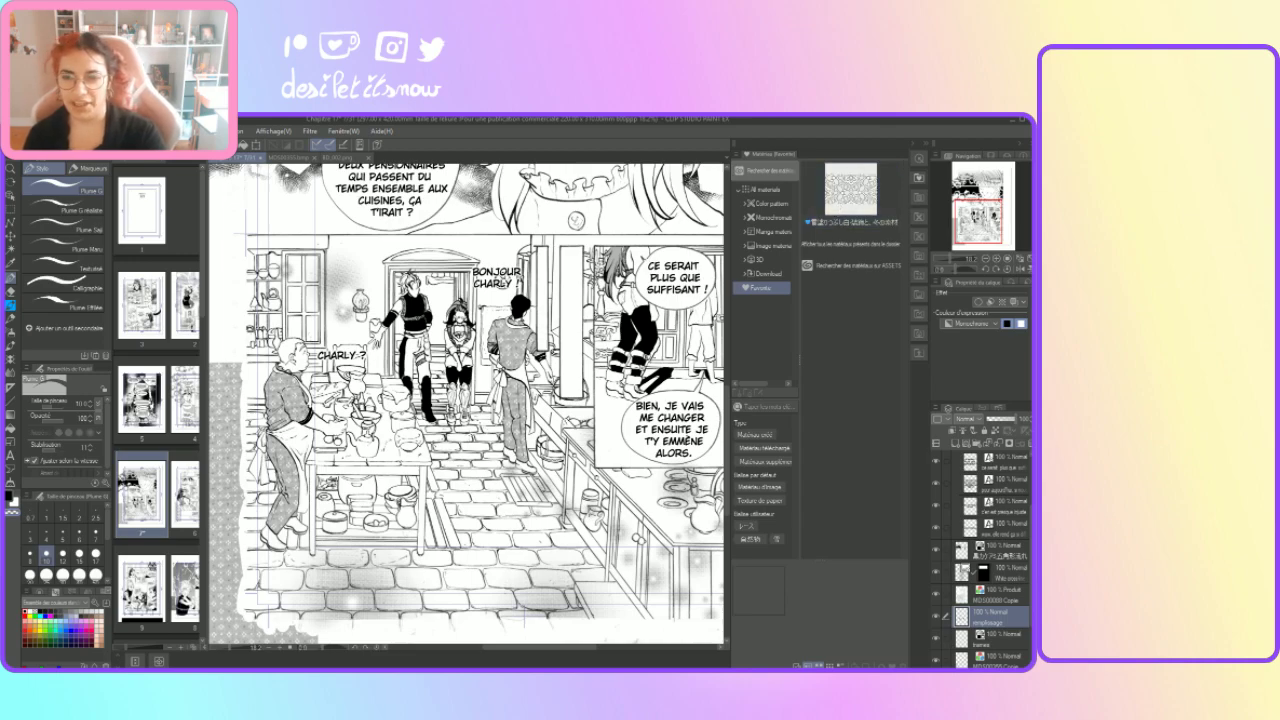
# Step: Place the favourited lace material inside a rectangular selection of the small inset panel and adjust its halftone line frequency
pyautogui.moveTo(520, 649); pyautogui.dragTo(554, 657)
pyautogui.click(11, 209)
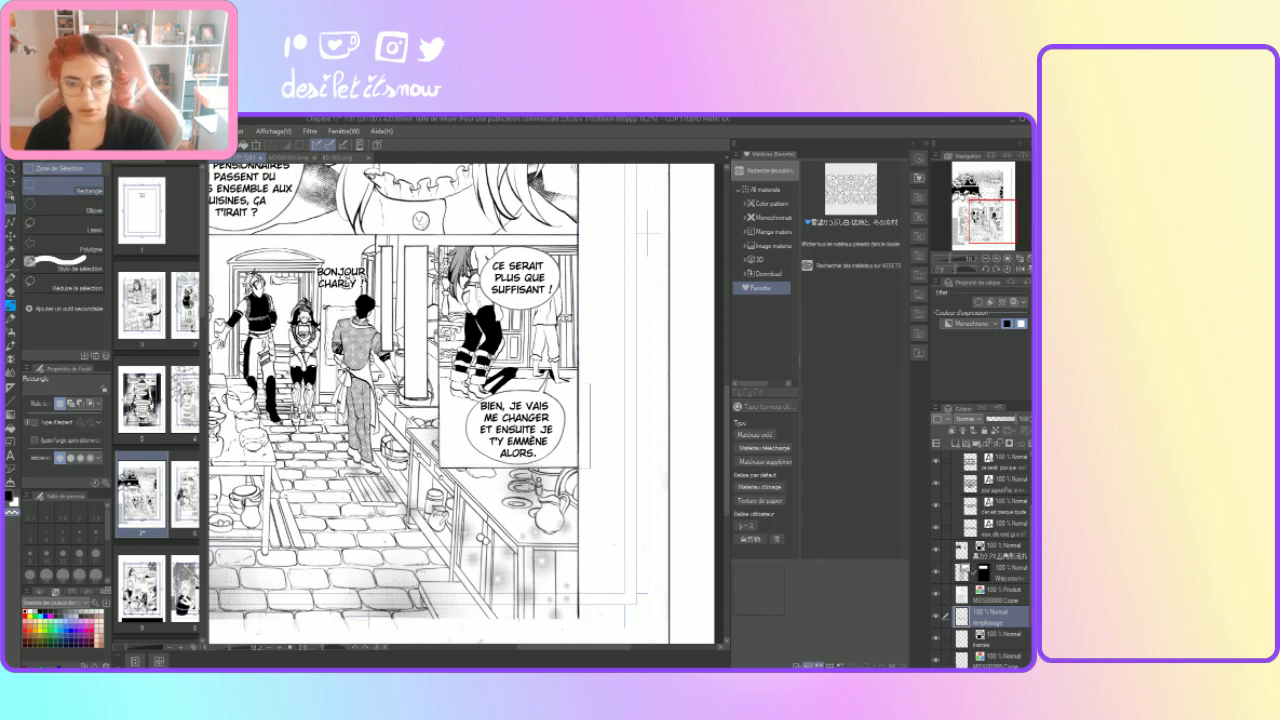
pyautogui.moveTo(438, 245); pyautogui.dragTo(578, 468)
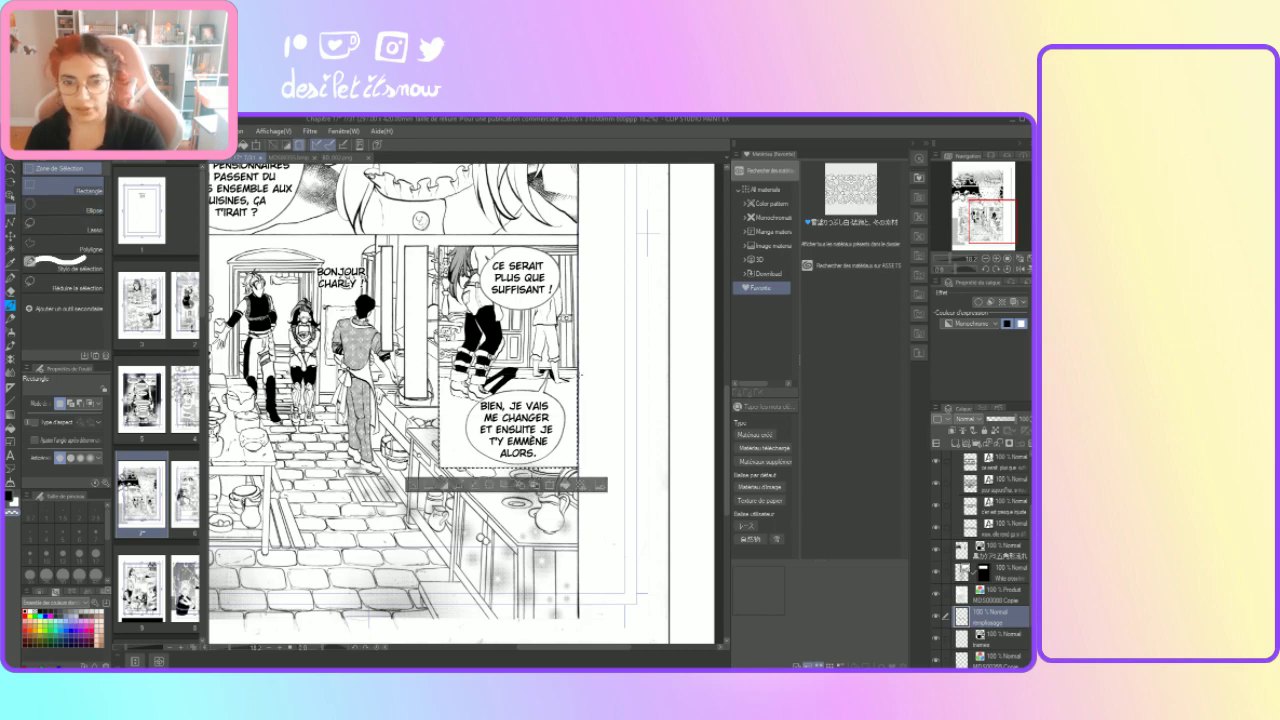
pyautogui.moveTo(832, 198); pyautogui.dragTo(466, 445)
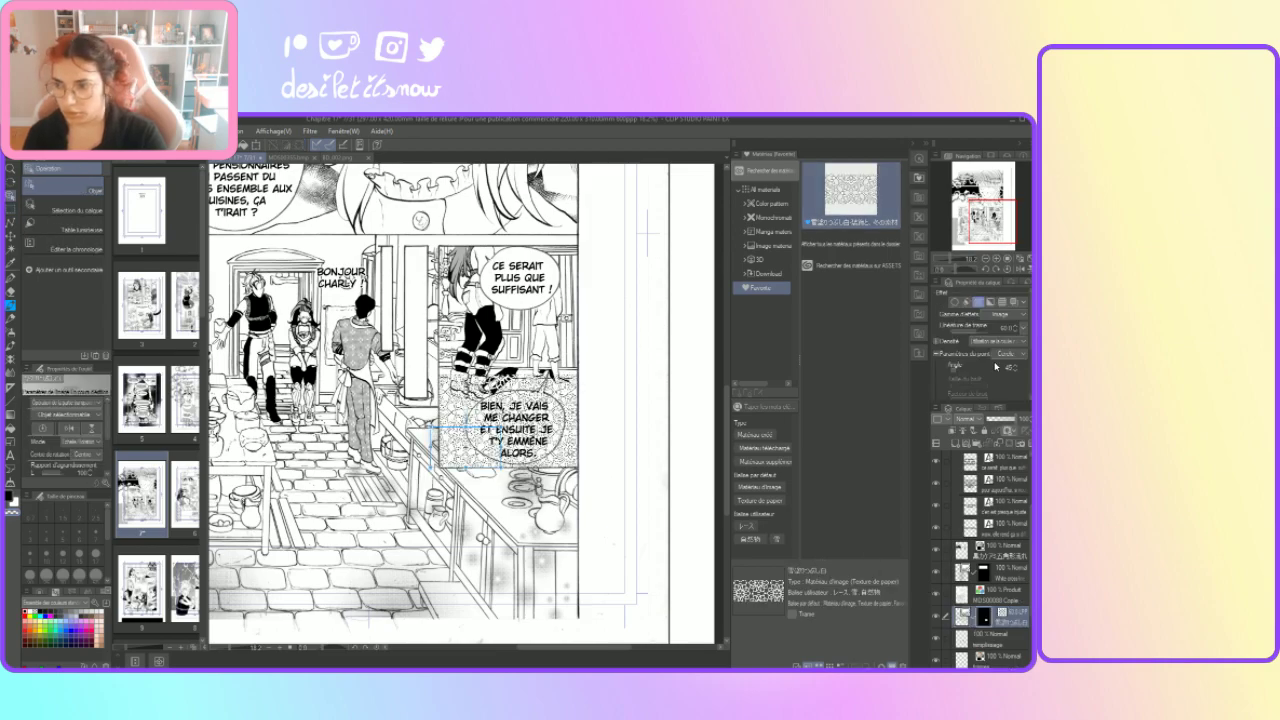
pyautogui.click(1016, 327)
pyautogui.click(1016, 327)
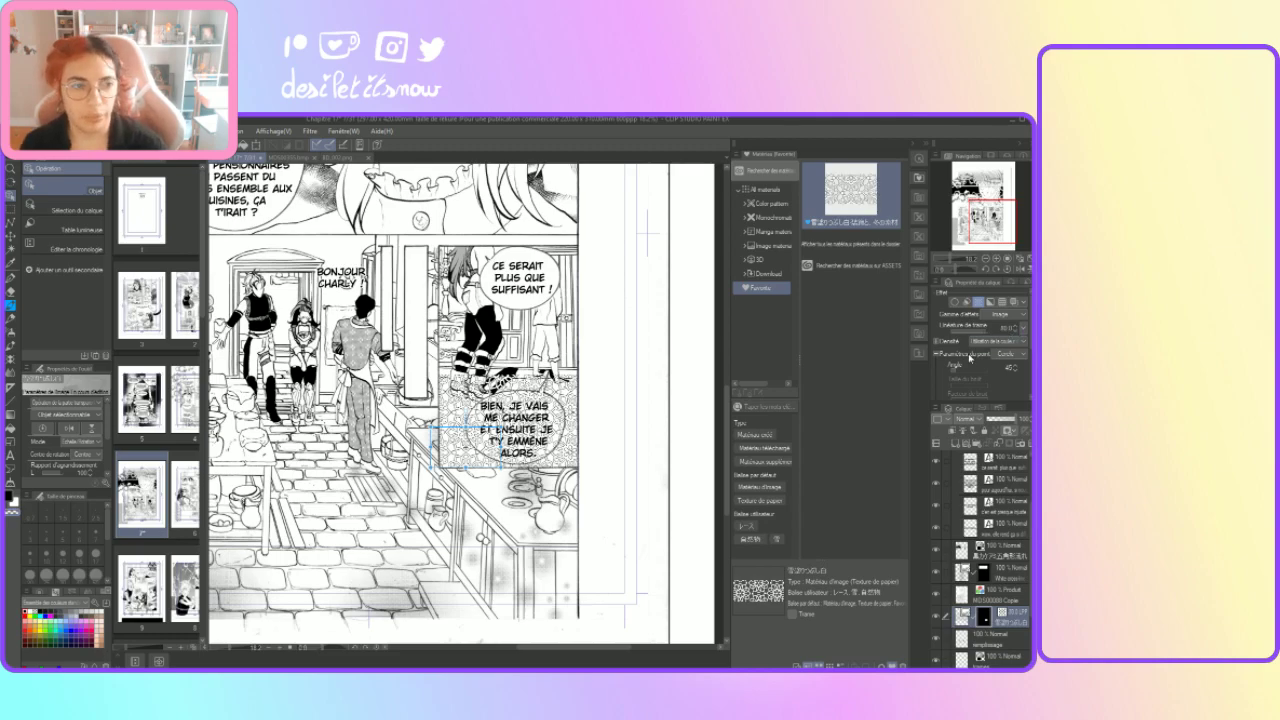
# Step: Erase the lace tone from the inset panel's lower speech bubble and move the lace layer below the frame layer
pyautogui.press('e')
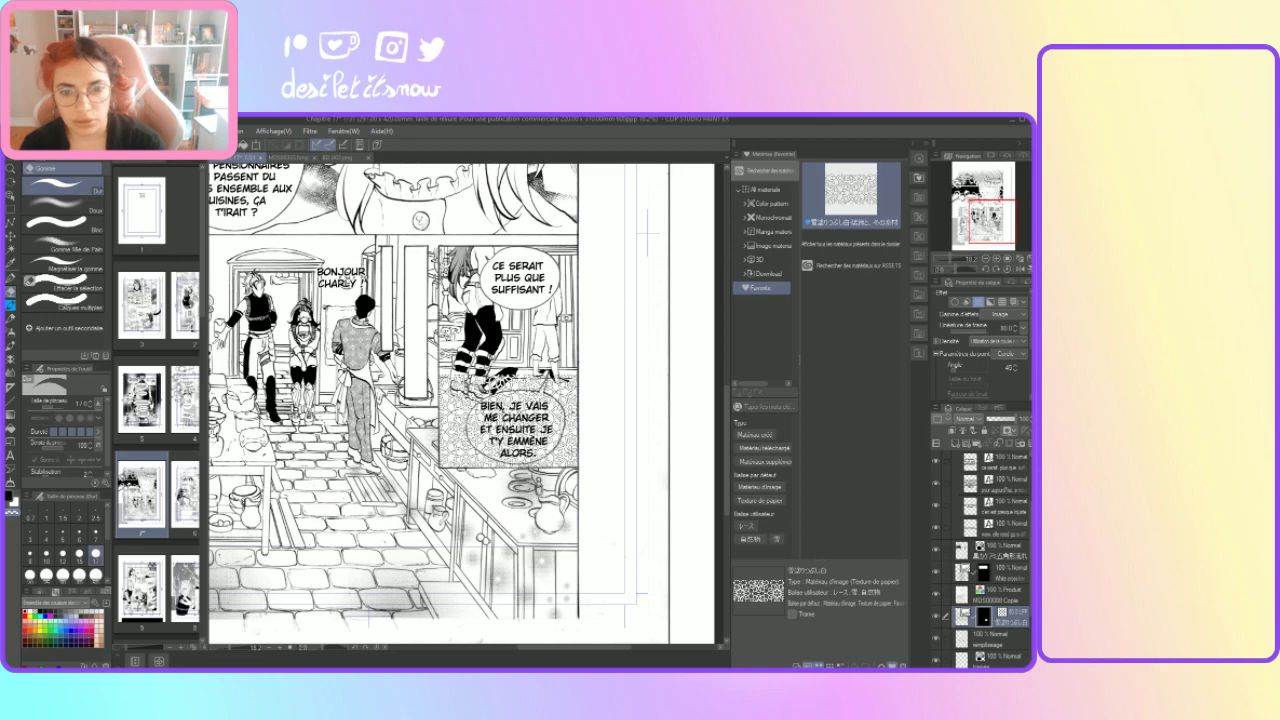
pyautogui.click(80, 225)
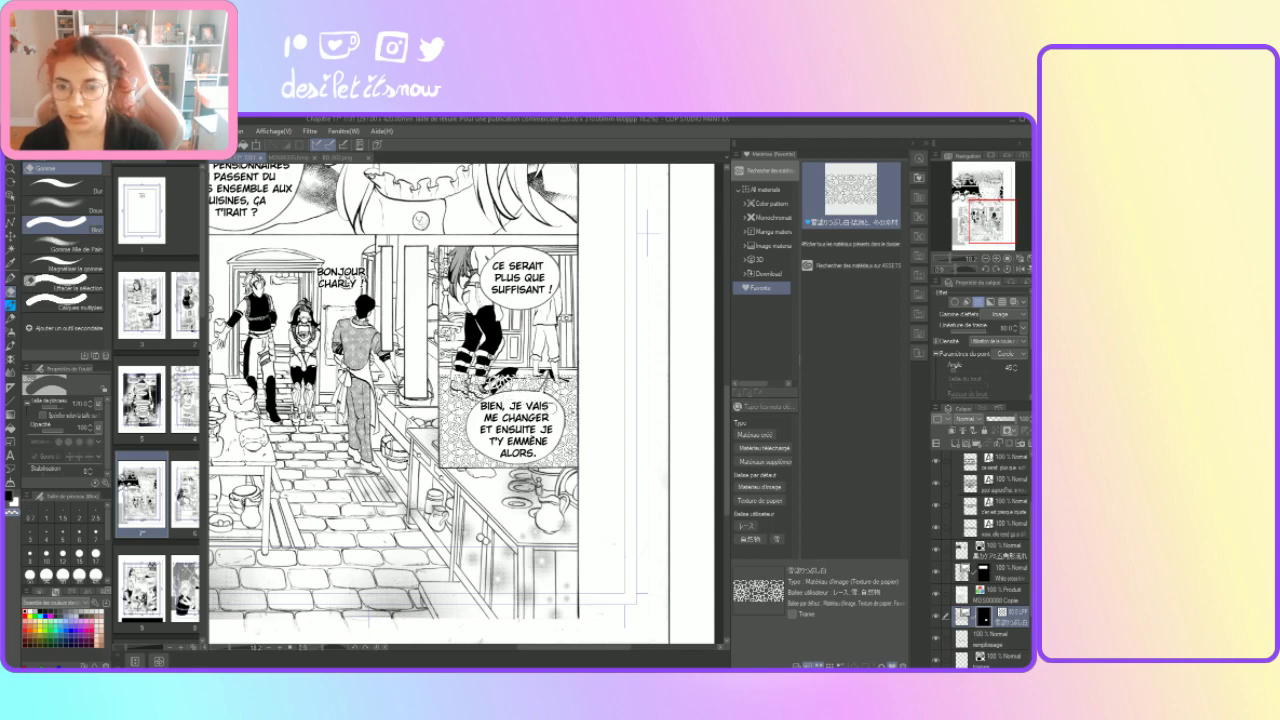
pyautogui.click(63, 187)
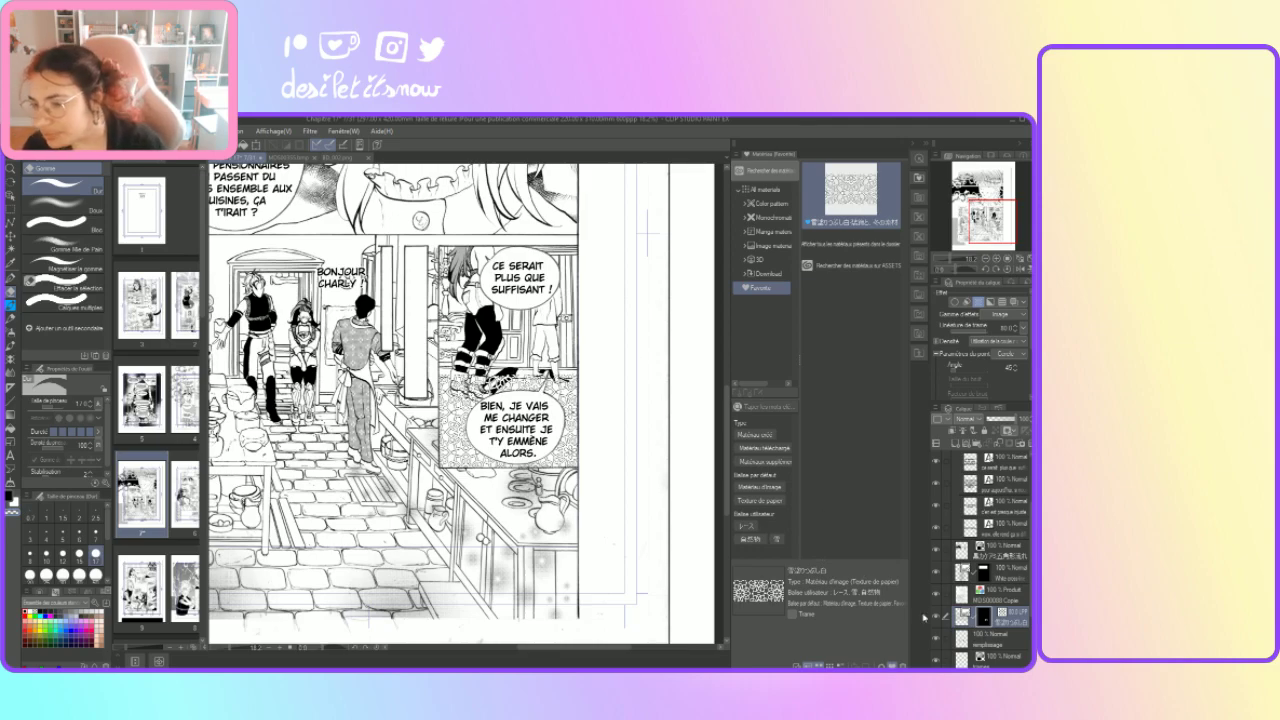
pyautogui.scroll(-1, 1022, 600)
pyautogui.moveTo(1017, 572); pyautogui.dragTo(1011, 624)
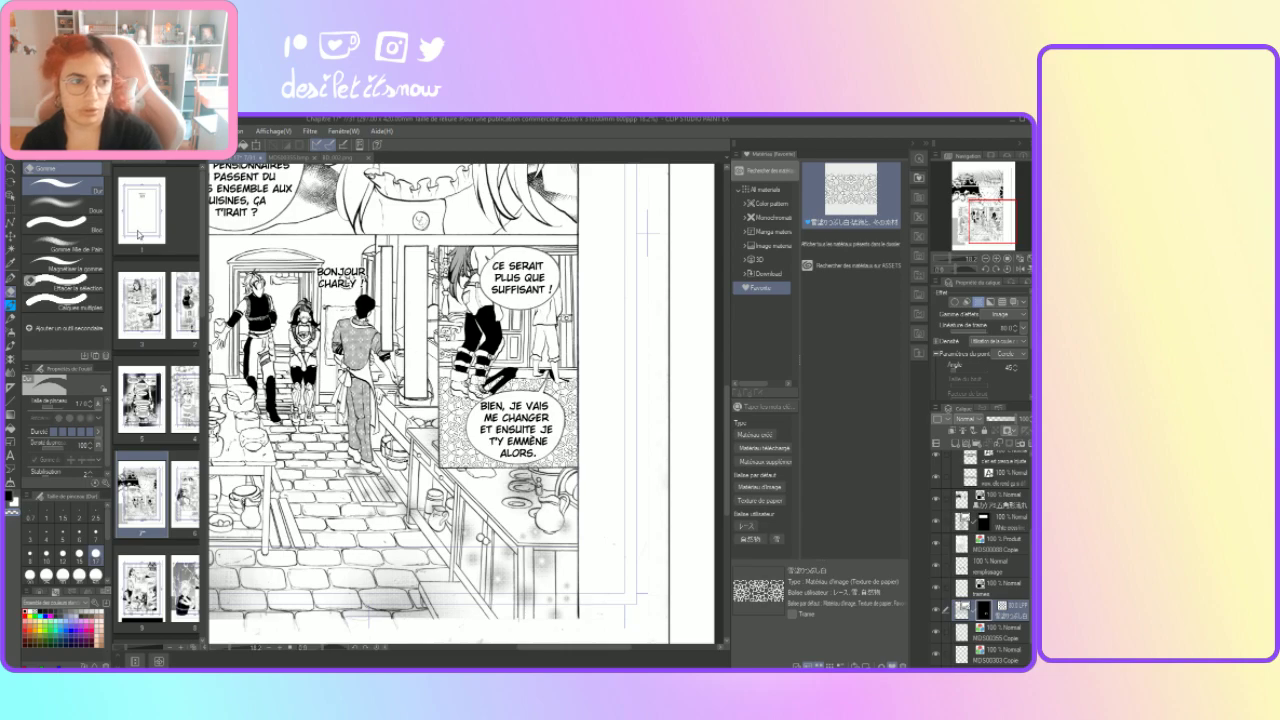
pyautogui.click(88, 225)
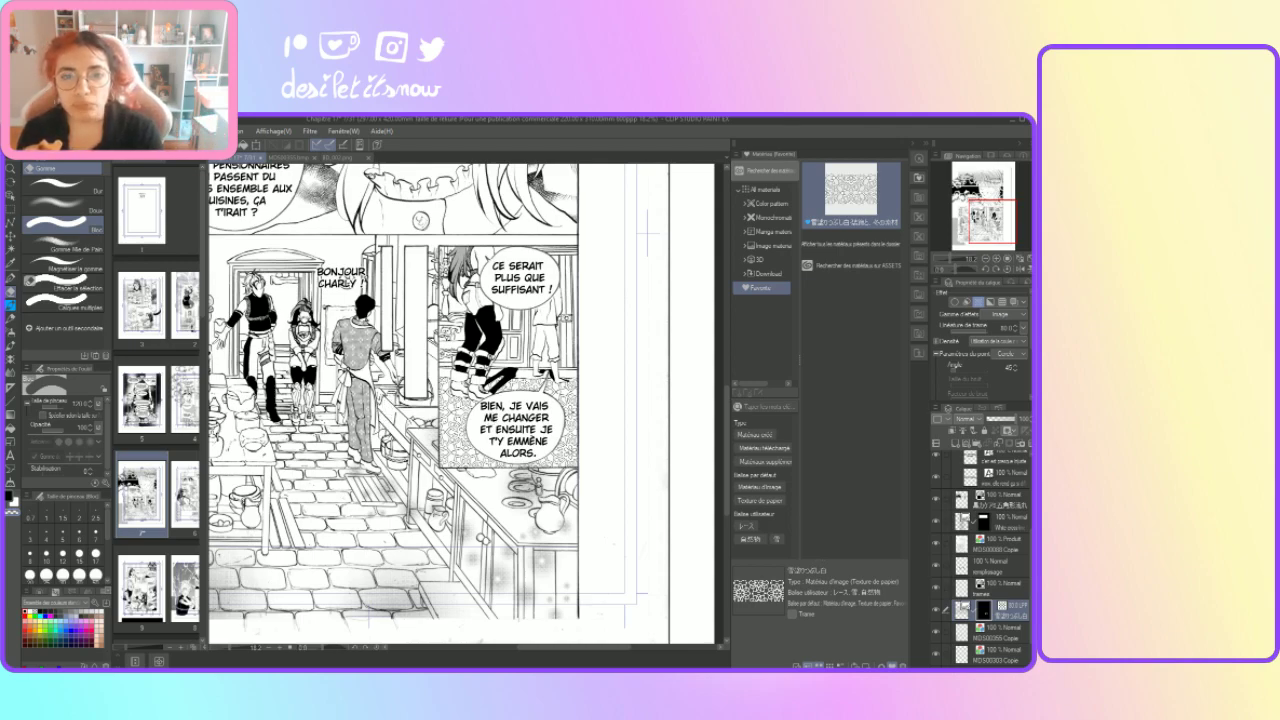
# Step: Select the kitchen's shading layer in Produit blending mode and switch to the hard eraser
pyautogui.scroll(-3, 300, 348)
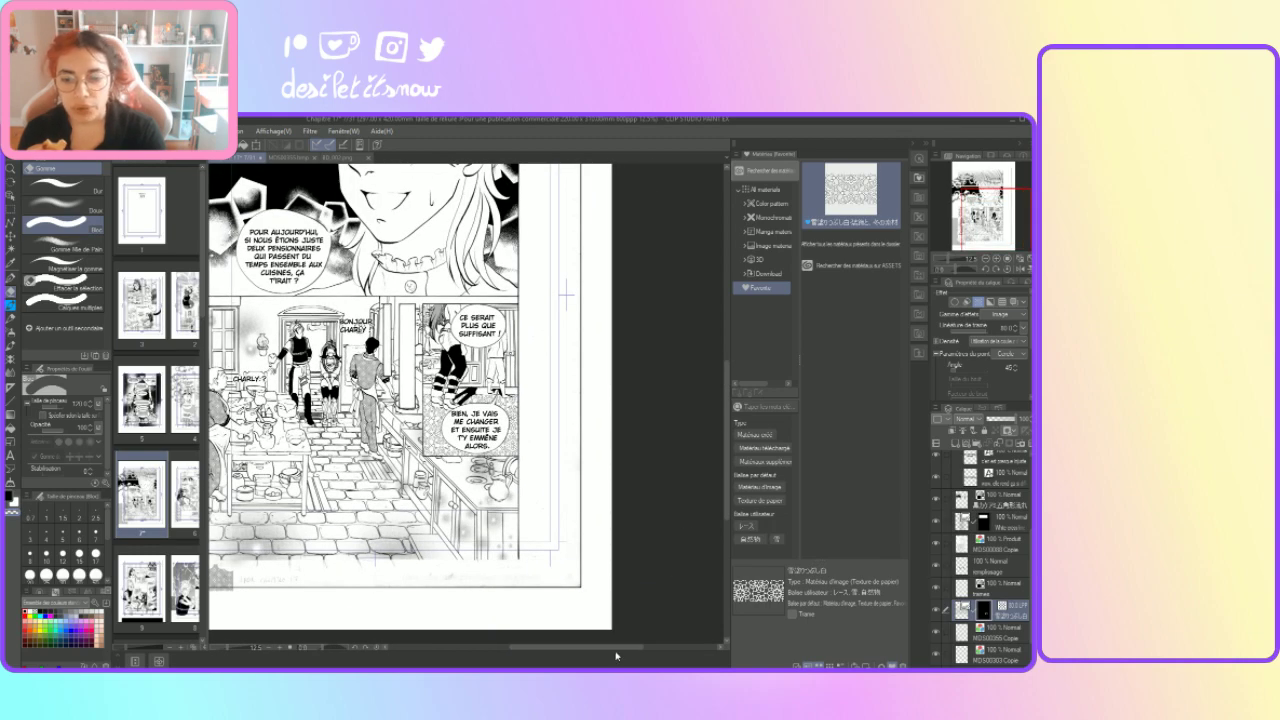
pyautogui.moveTo(618, 656); pyautogui.dragTo(578, 657)
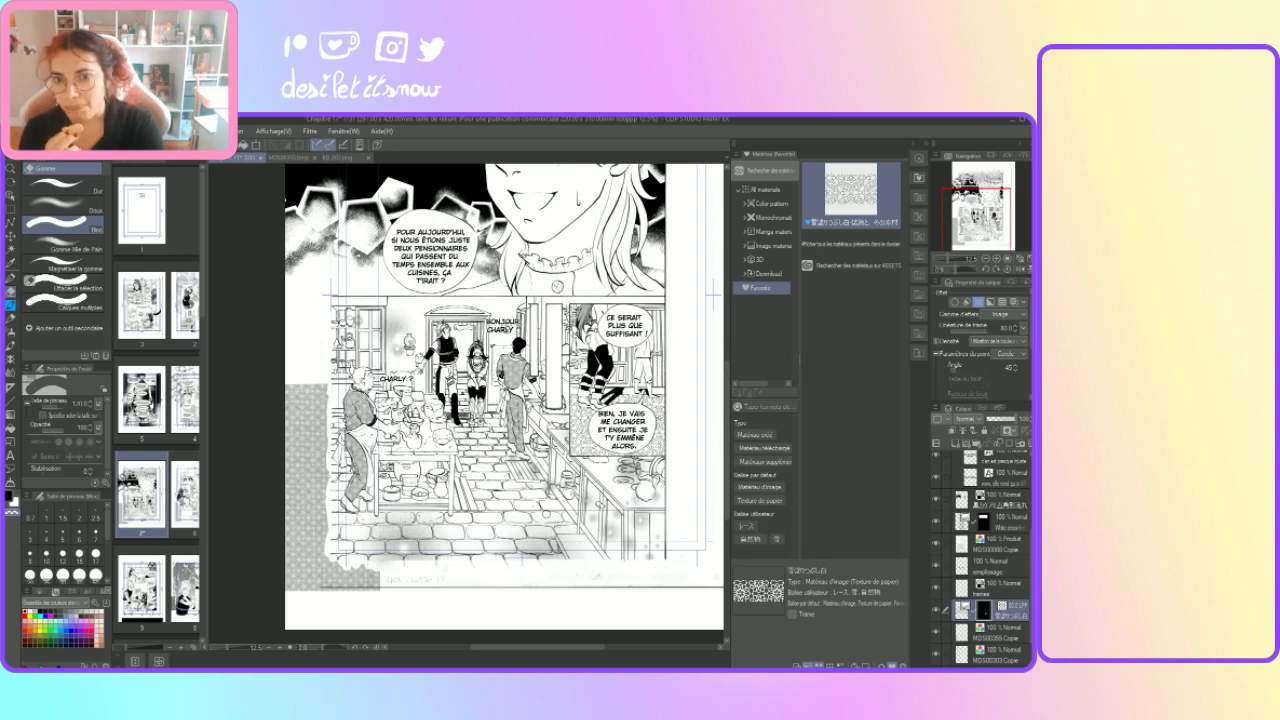
pyautogui.scroll(2, 545, 505)
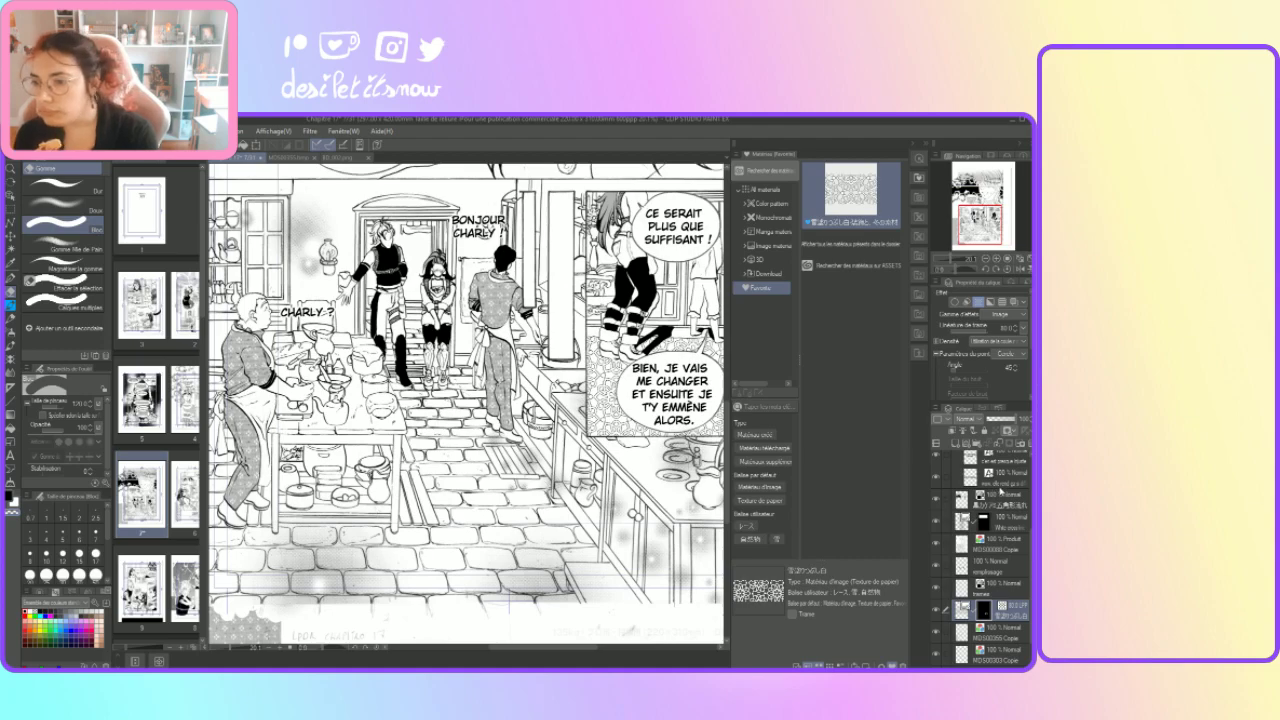
pyautogui.click(1001, 501)
pyautogui.click(999, 525)
pyautogui.click(972, 552)
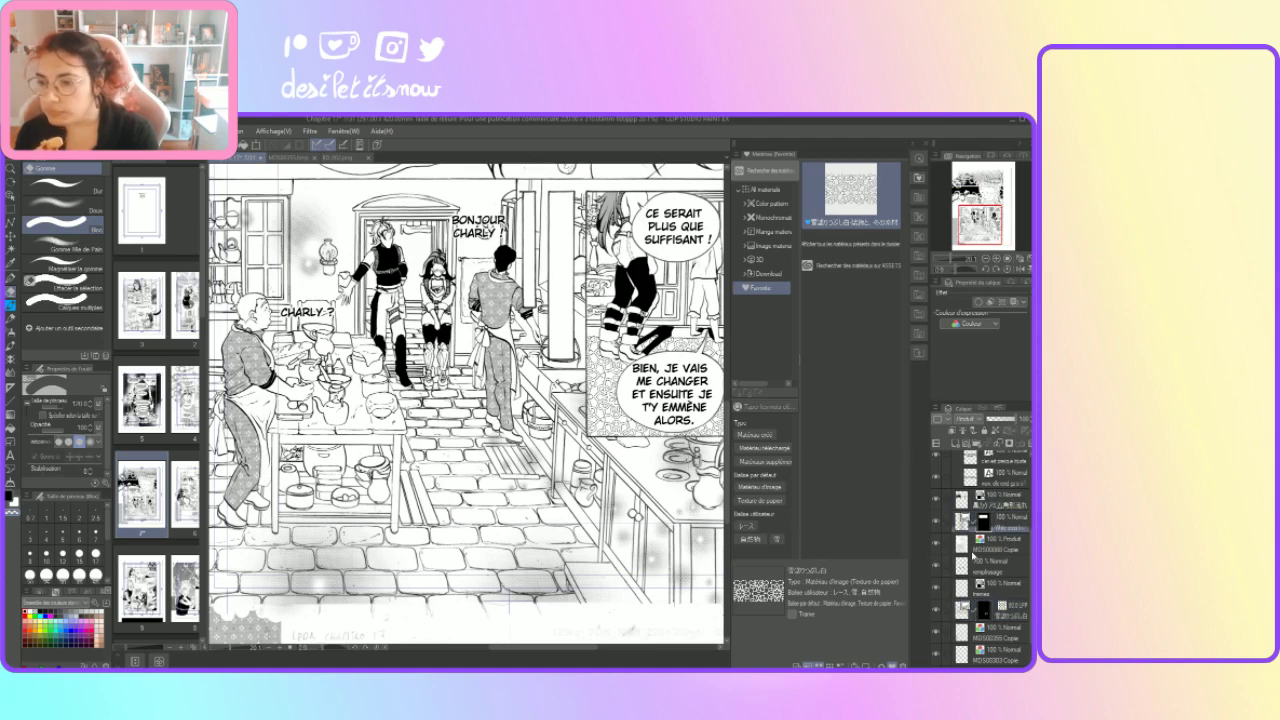
pyautogui.click(973, 549)
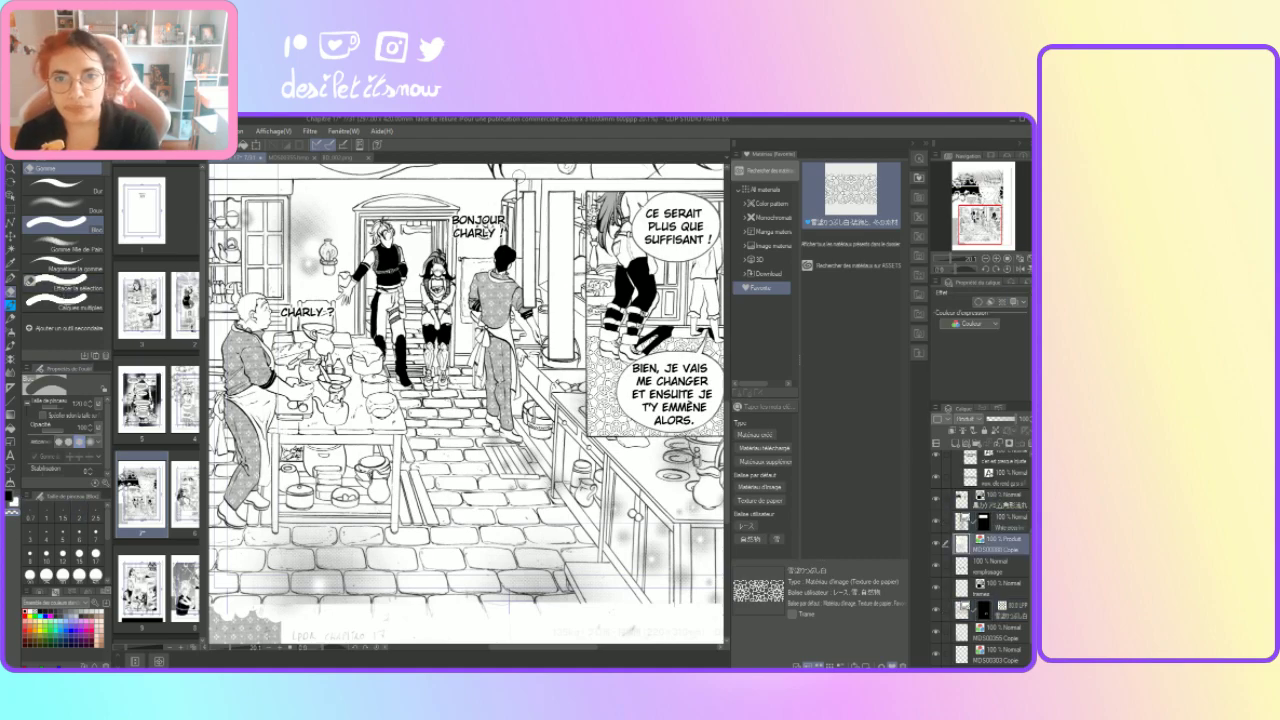
pyautogui.click(68, 186)
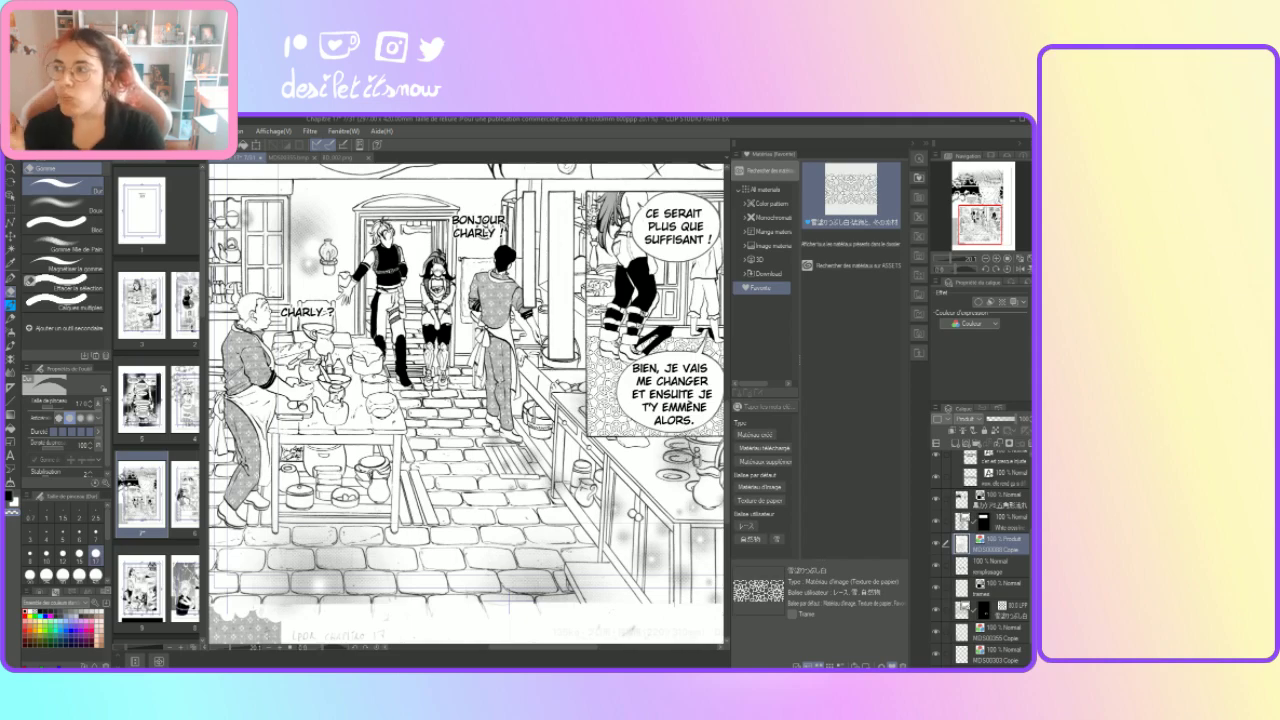
# Step: Auto-select the faces of the pillar beside the inset panel, referring to the visible layers
pyautogui.scroll(-3, 554, 387)
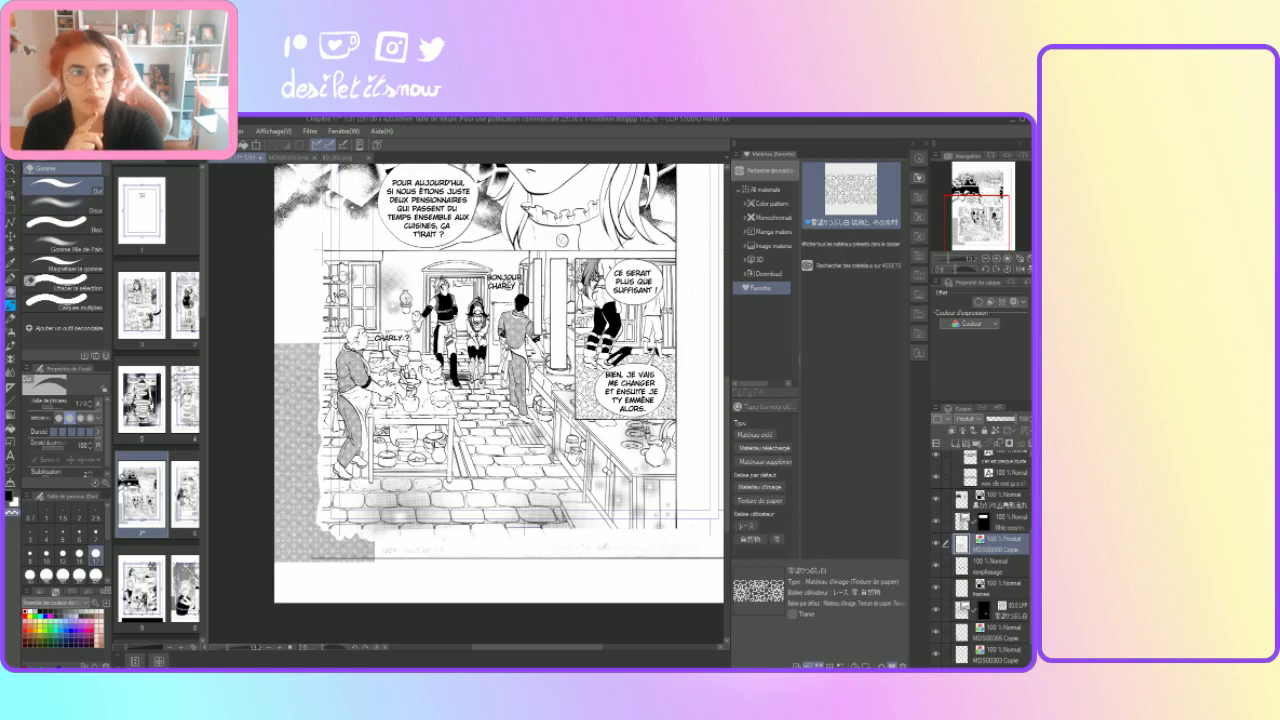
pyautogui.click(11, 251)
pyautogui.click(558, 302)
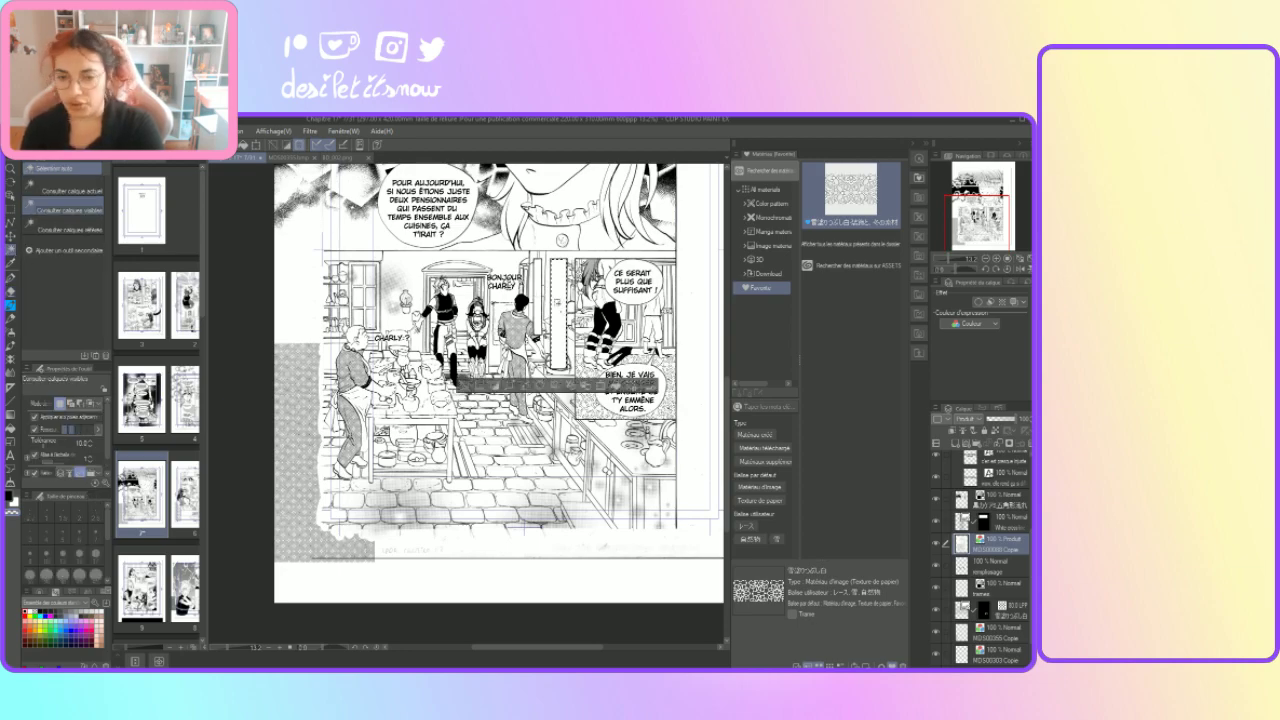
pyautogui.keyDown('shift'); pyautogui.click(539, 298); pyautogui.keyUp('shift')
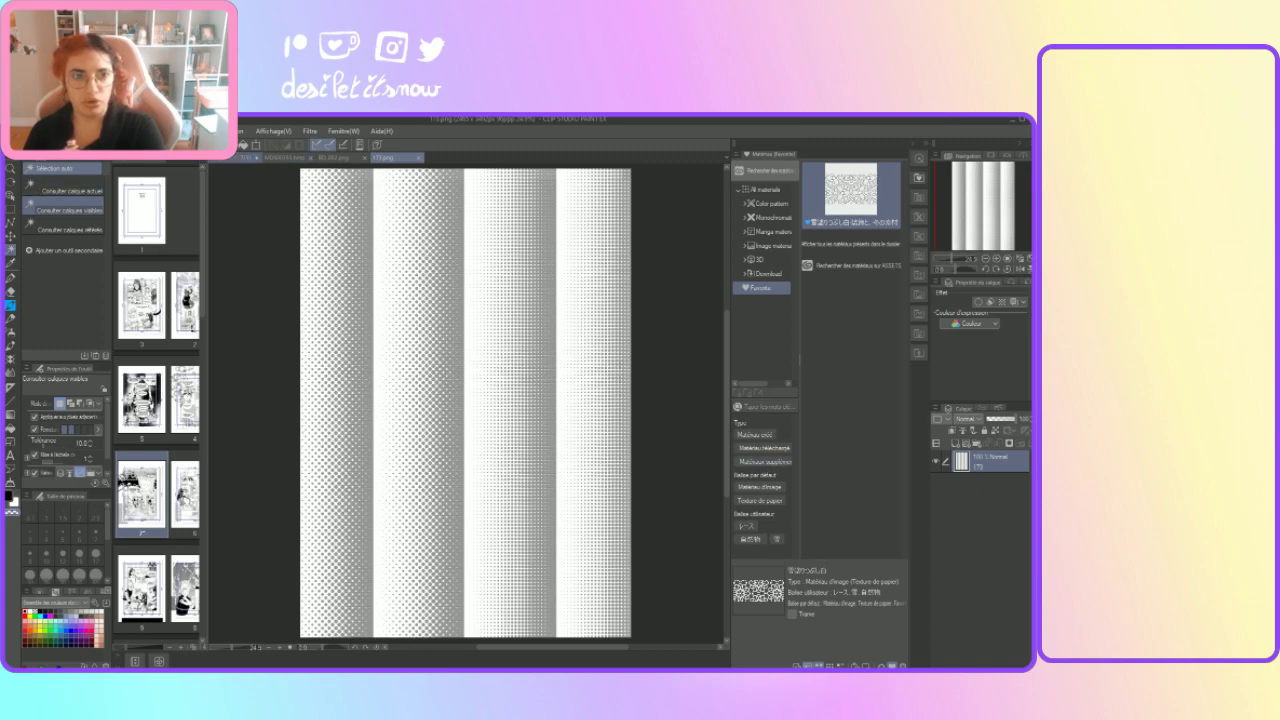
# Step: Return to the chapter page, clear the selection and enlarge the pasted 173 striped gradient tone to cover the kitchen panel
pyautogui.click(244, 158)
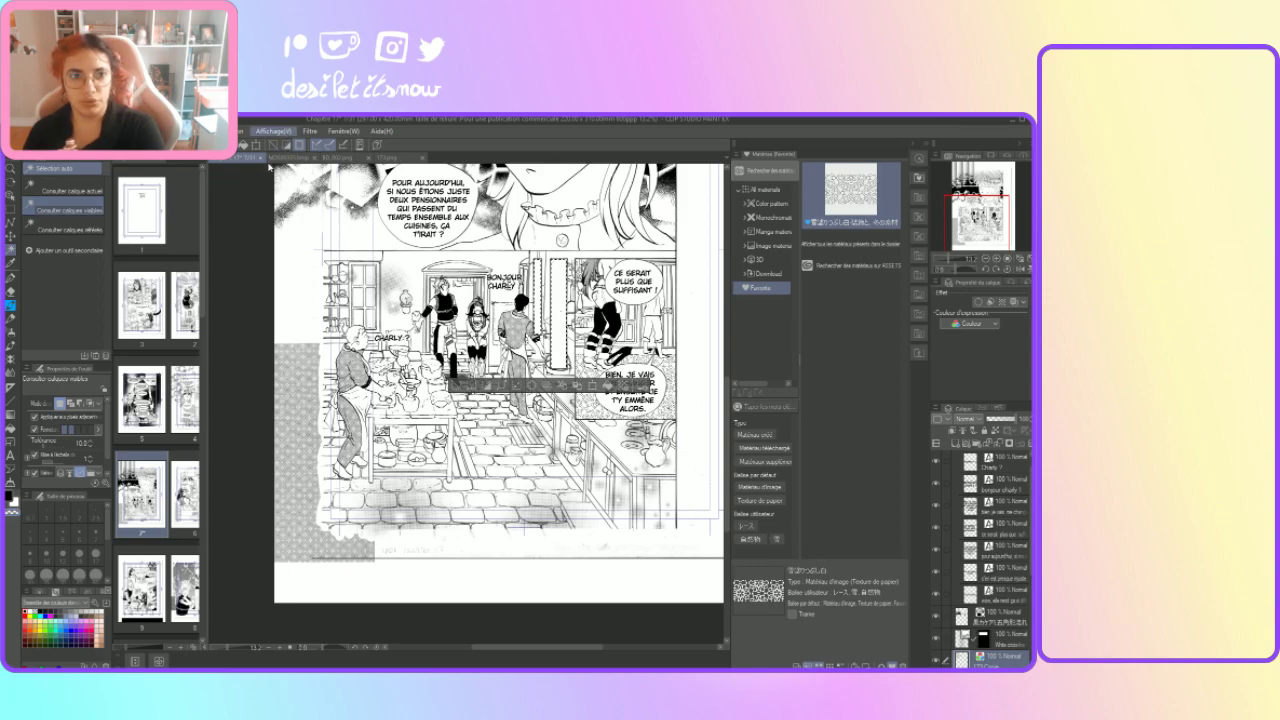
pyautogui.hotkey('ctrl', 'd')
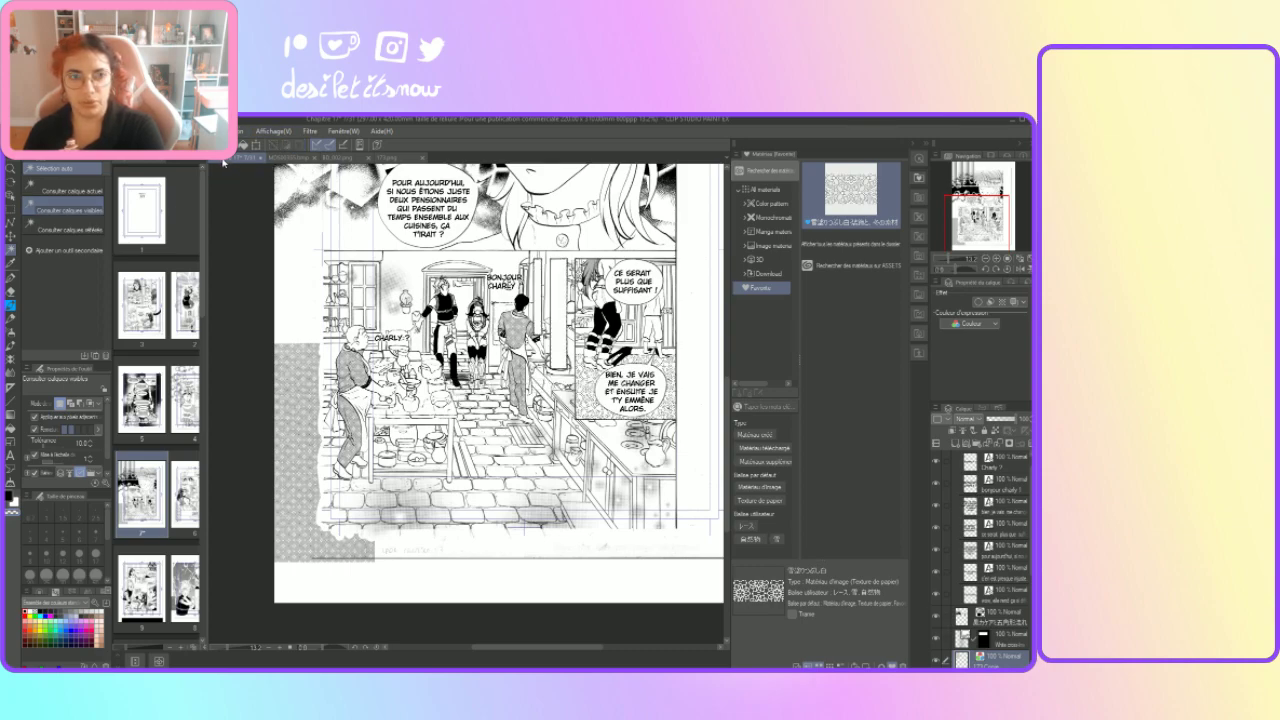
pyautogui.hotkey('ctrl', 't')
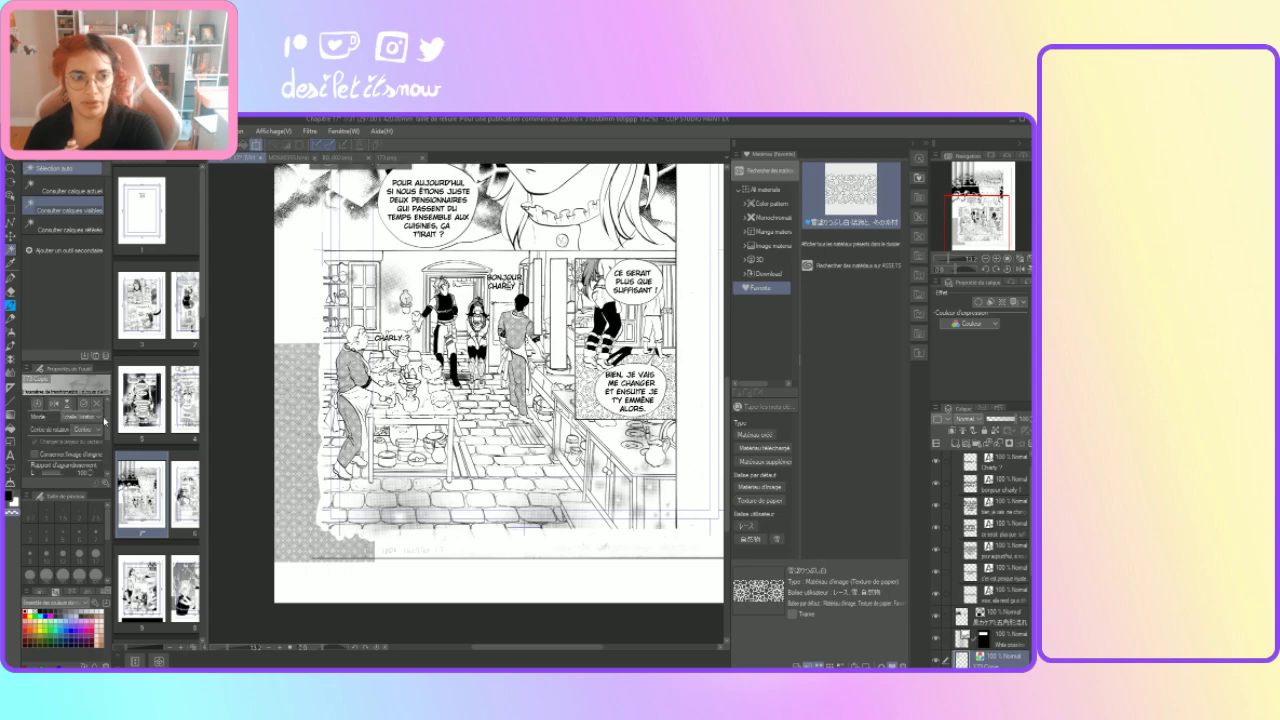
pyautogui.scroll(-2, 106, 420)
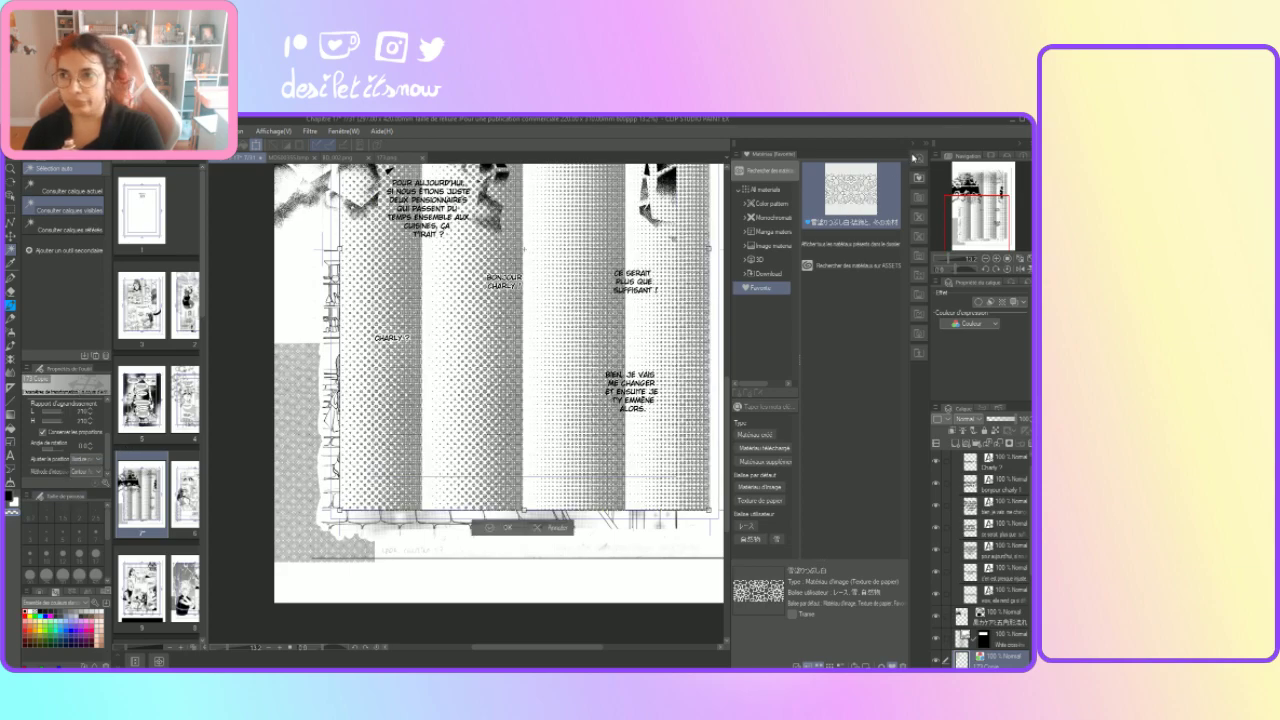
pyautogui.click(914, 158)
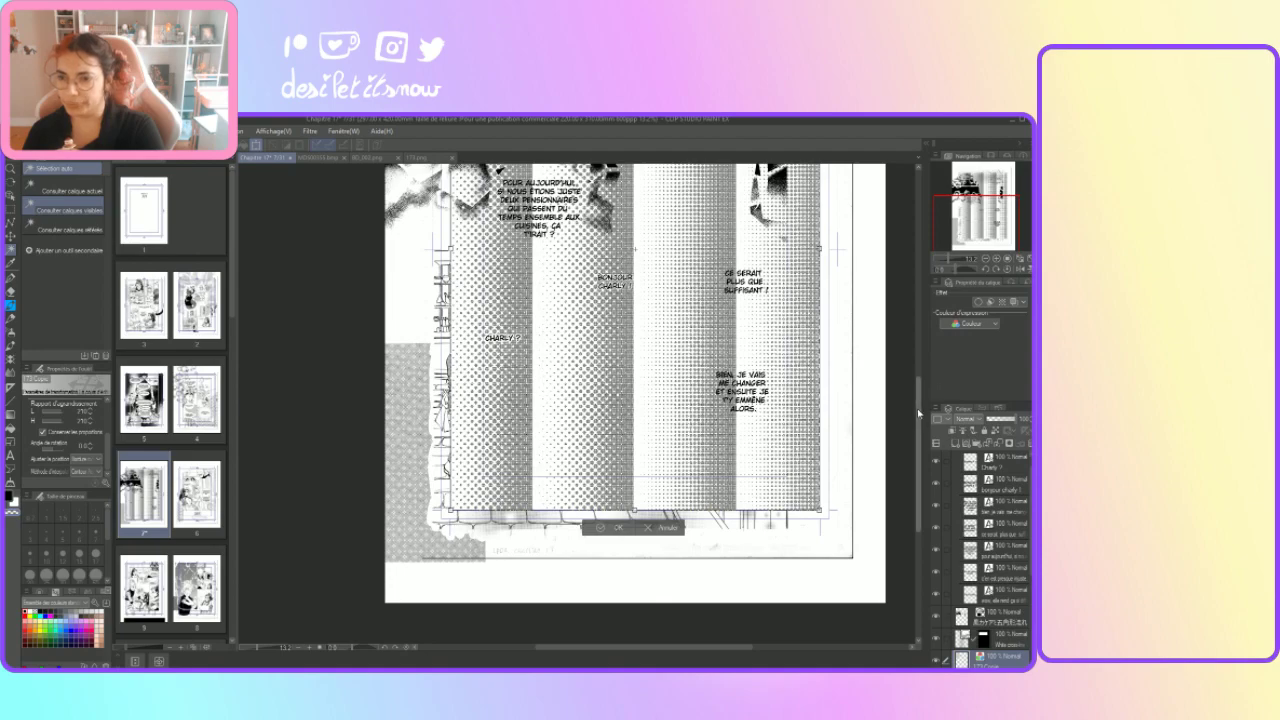
pyautogui.scroll(1, 918, 413)
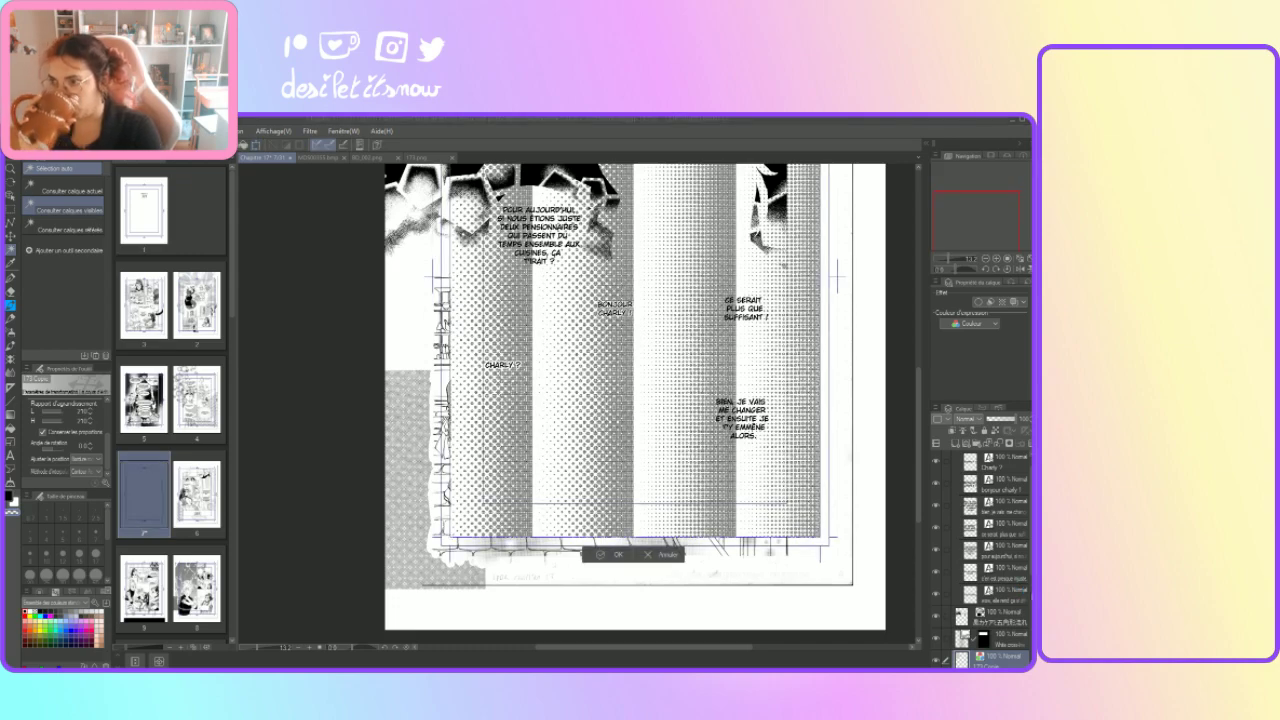
pyautogui.press('Return')
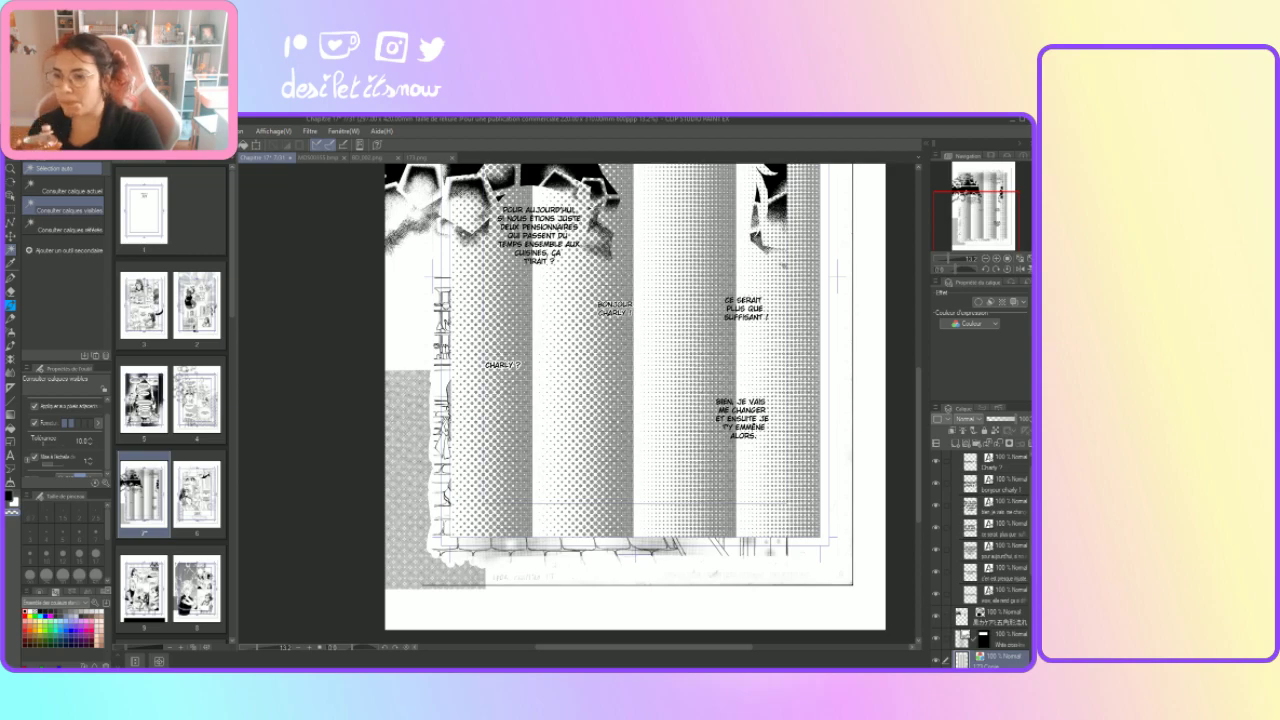
# Step: Move the 173 Copie tone layer down the stack, below the lace tone and the copied clothing tone layers
pyautogui.scroll(-5, 985, 550)
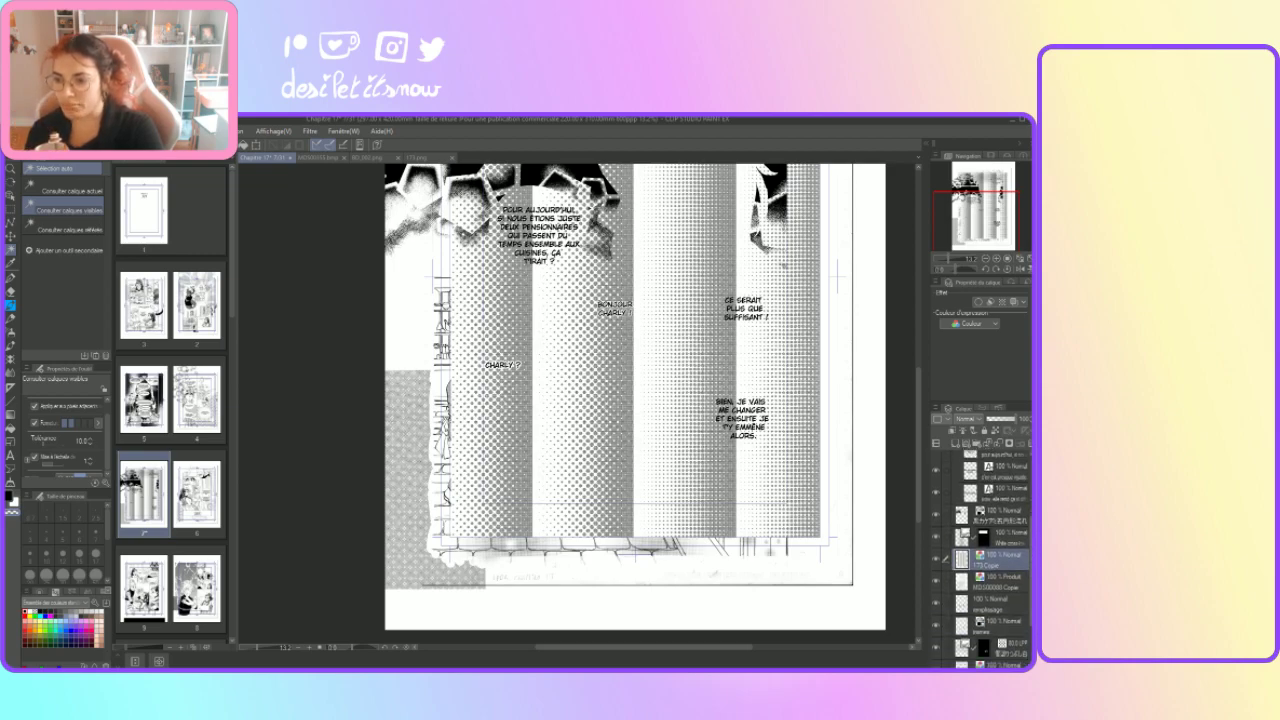
pyautogui.scroll(-3, 985, 550)
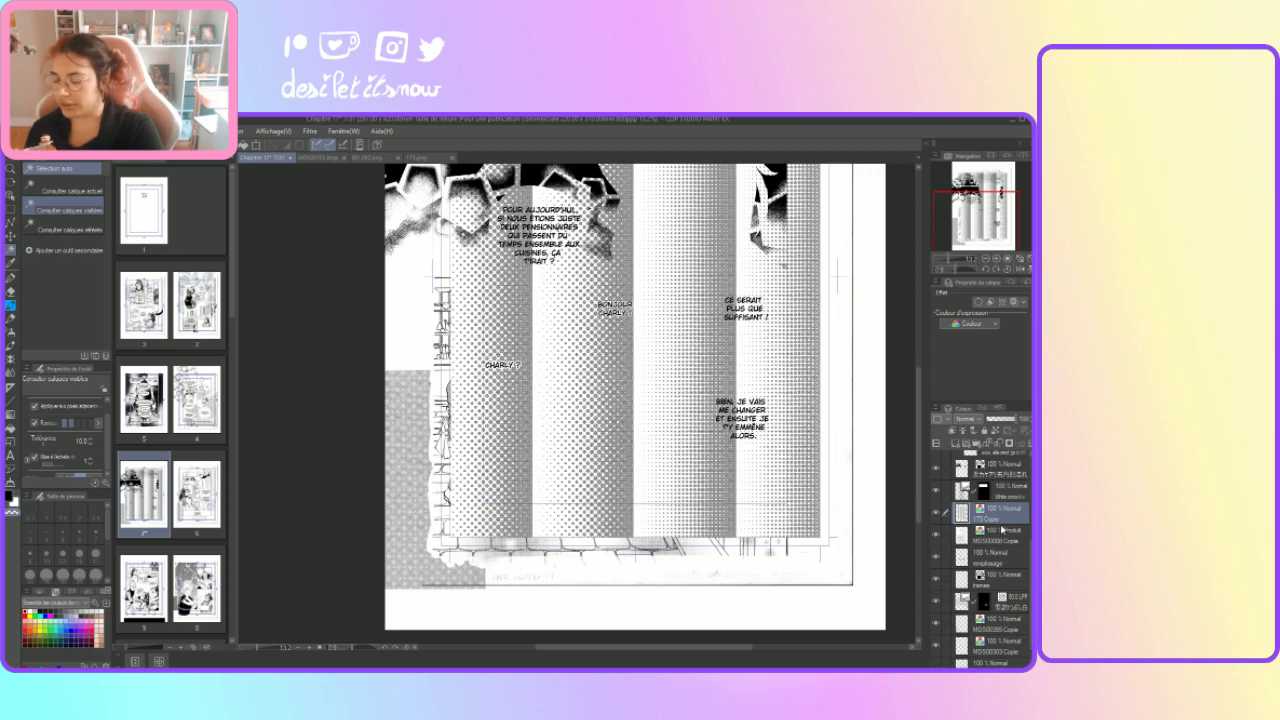
pyautogui.moveTo(1004, 526); pyautogui.dragTo(1012, 656)
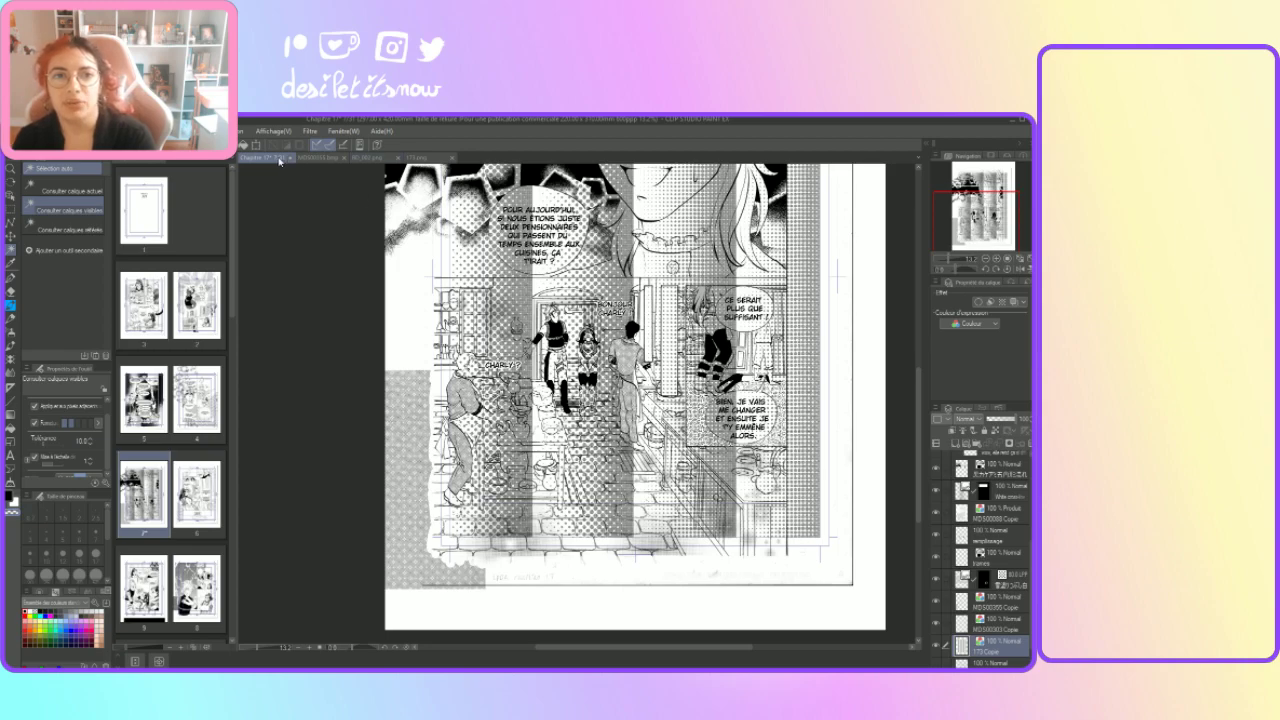
# Step: Rotate the 173 gradient tone by 90 degrees so that its stripes run horizontally
pyautogui.hotkey('ctrl', 't')
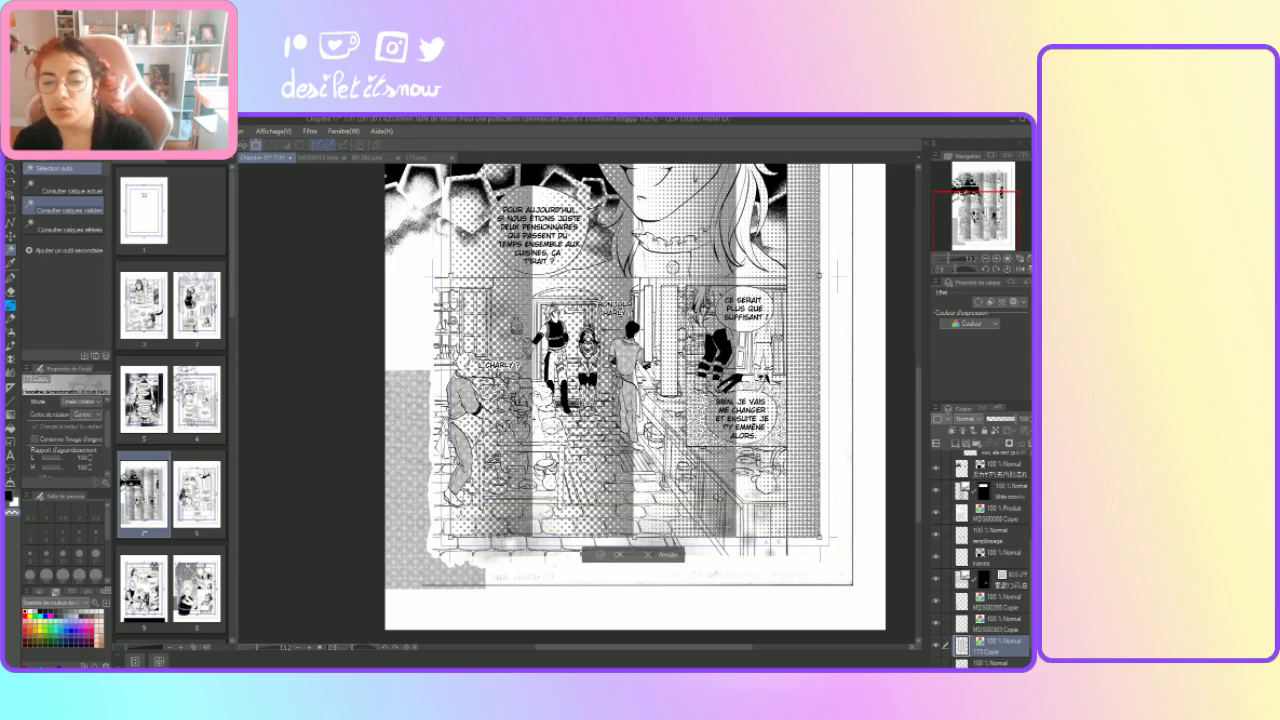
pyautogui.moveTo(434, 542); pyautogui.dragTo(376, 96)
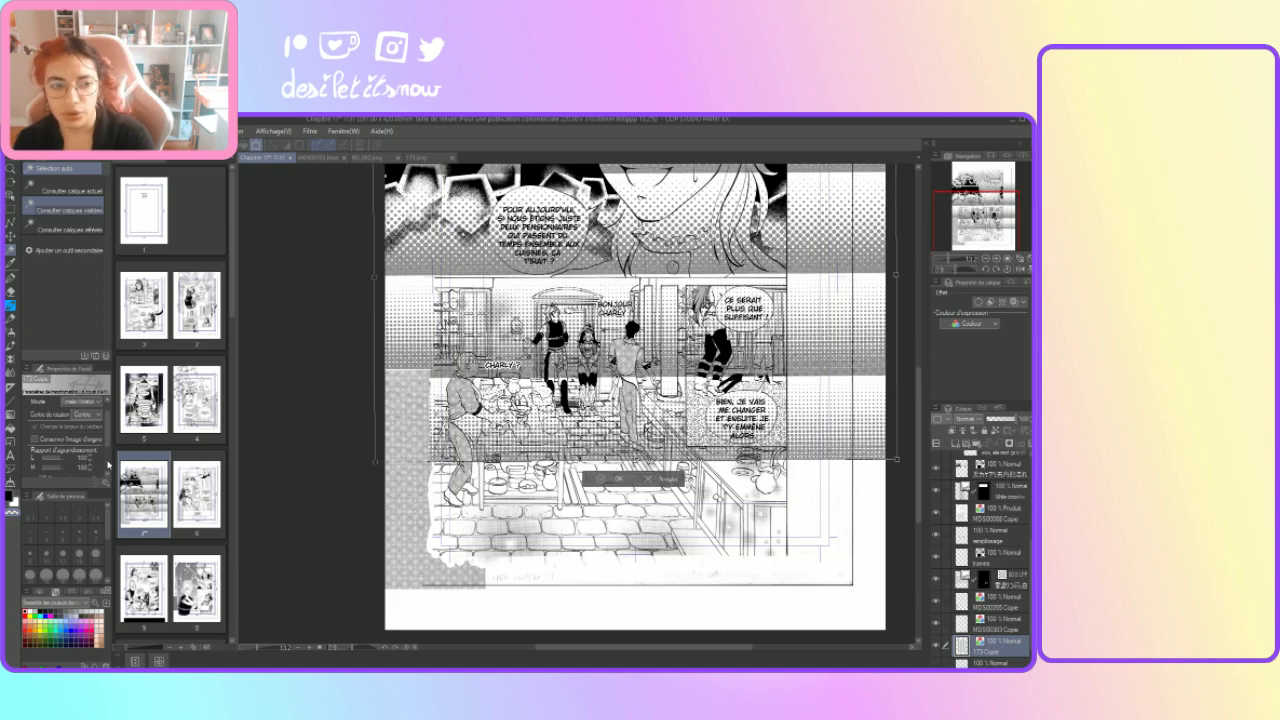
pyautogui.scroll(-3, 109, 465)
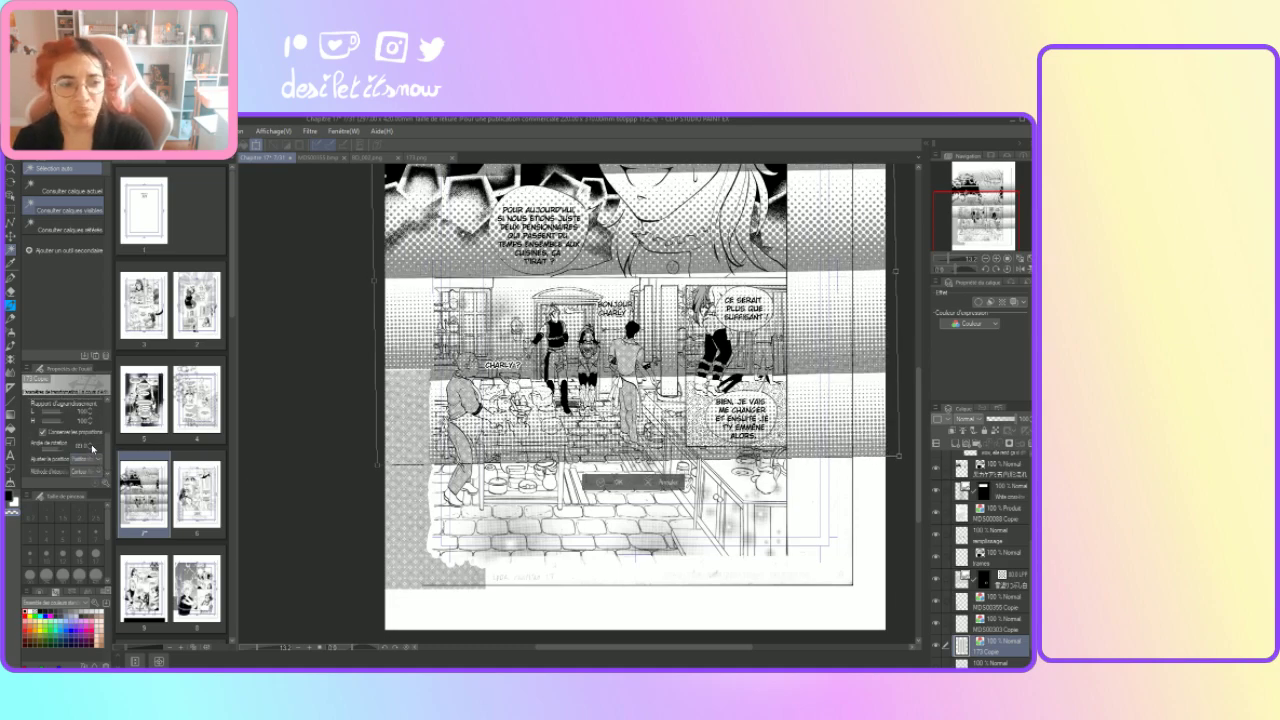
pyautogui.click(91, 448)
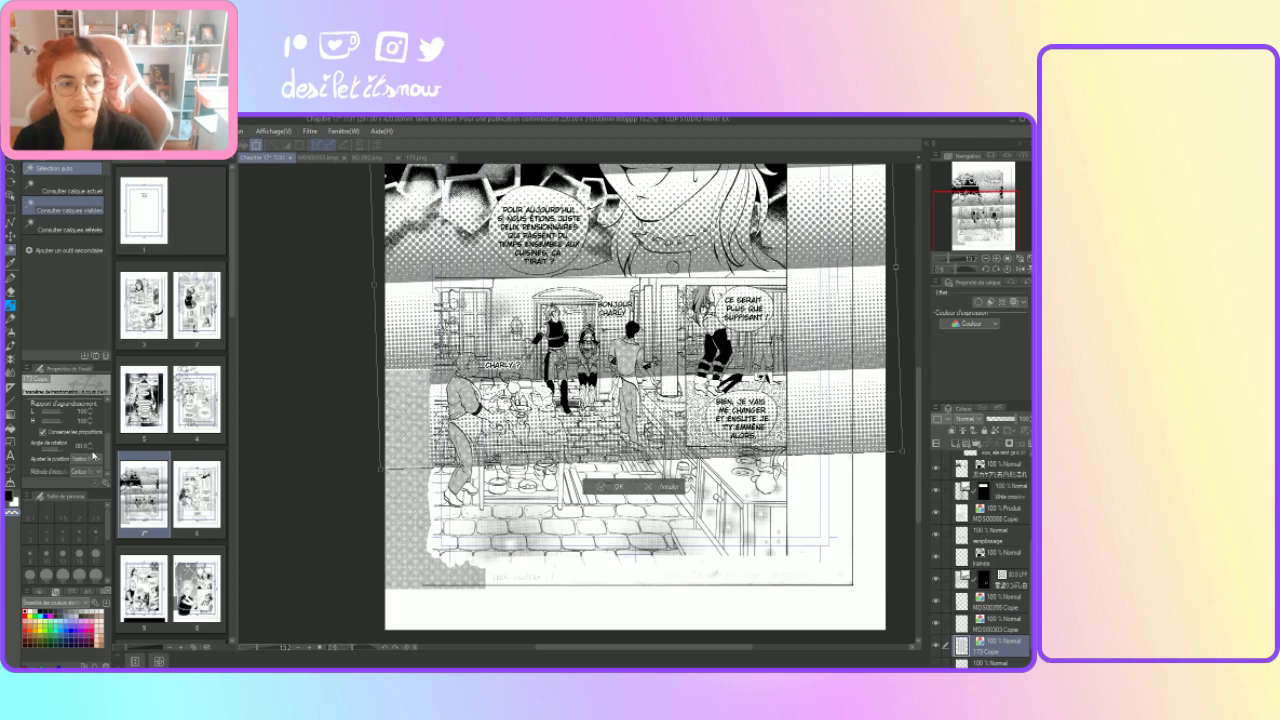
pyautogui.click(92, 444)
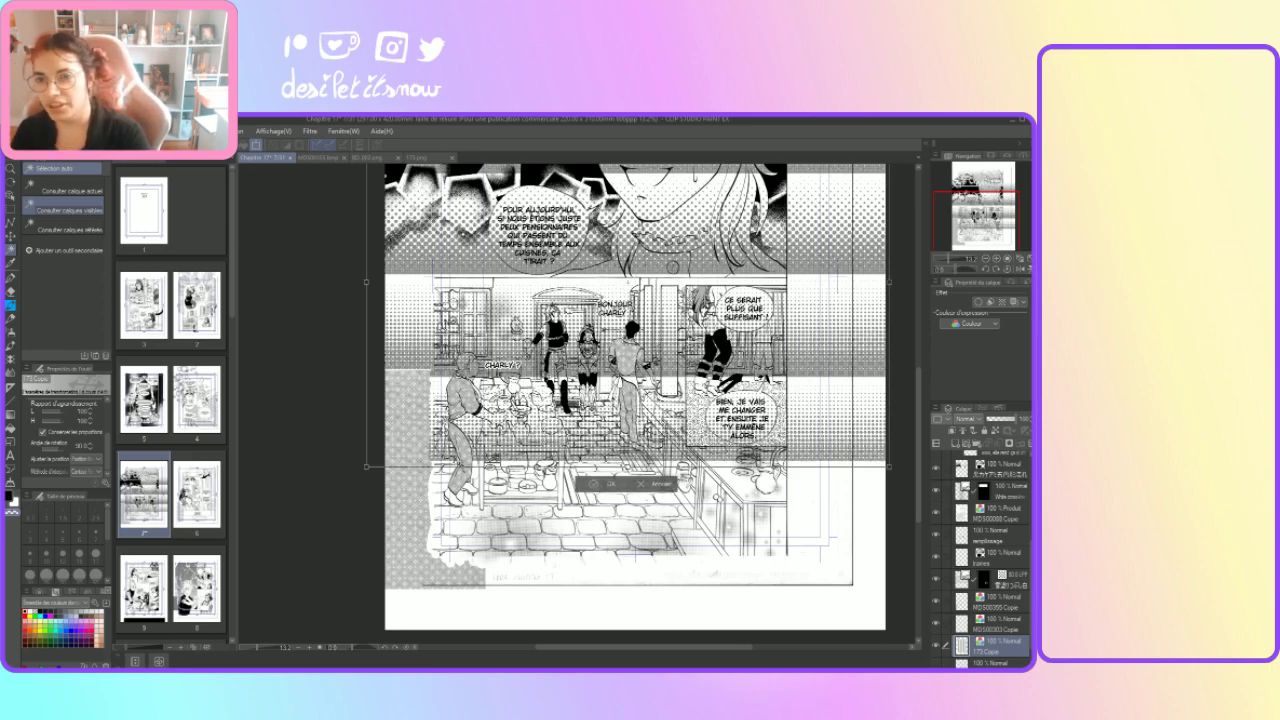
# Step: Reposition the rotated 173 gradient tone over the kitchen panel, aligning it with the pillar beside the inset panel, and apply the transformation
pyautogui.moveTo(580, 339); pyautogui.dragTo(544, 381)
pyautogui.moveTo(573, 324); pyautogui.dragTo(576, 424)
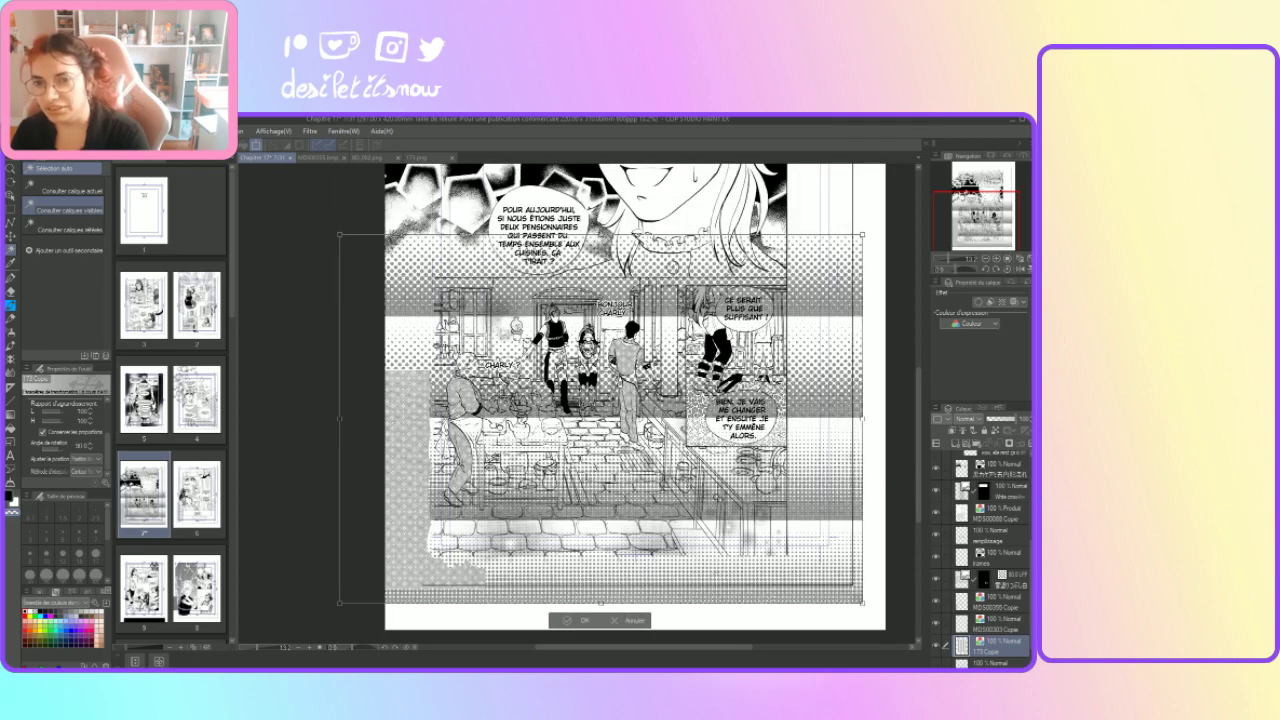
pyautogui.moveTo(577, 360); pyautogui.dragTo(390, 383)
pyautogui.moveTo(553, 473); pyautogui.dragTo(561, 396)
pyautogui.moveTo(424, 476); pyautogui.dragTo(421, 350)
pyautogui.moveTo(637, 235); pyautogui.dragTo(636, 234)
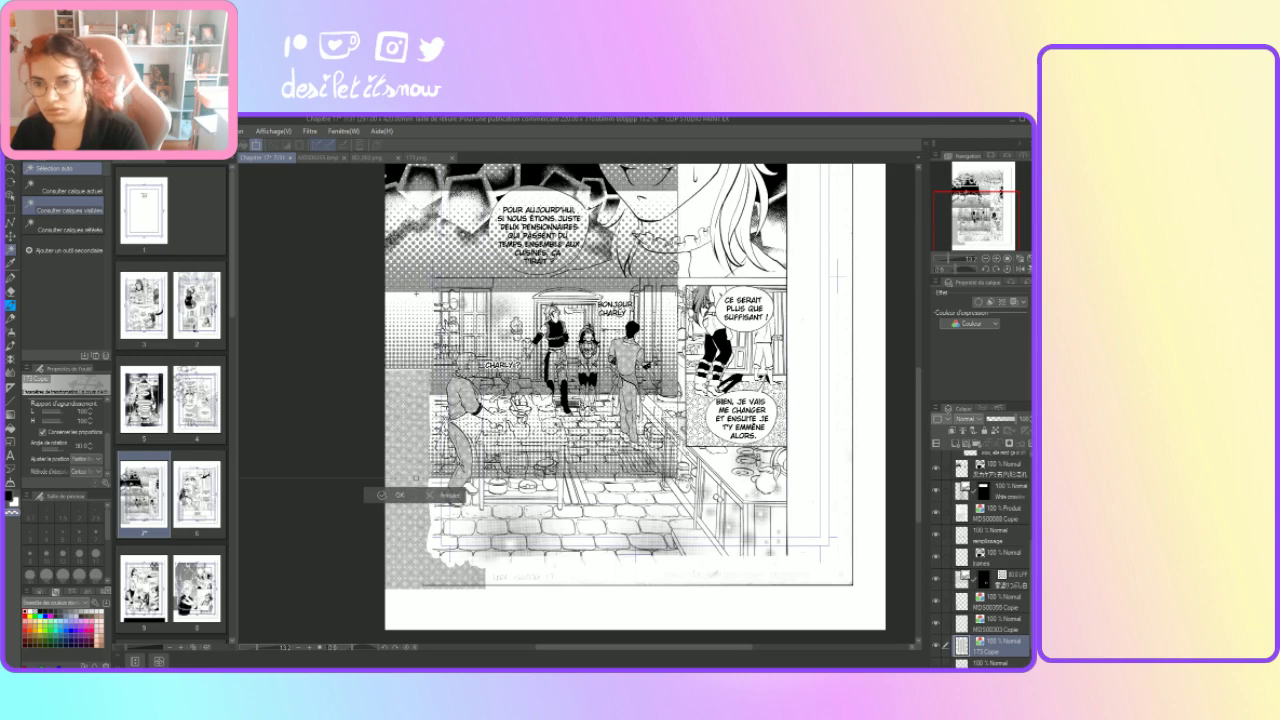
pyautogui.press('Right')
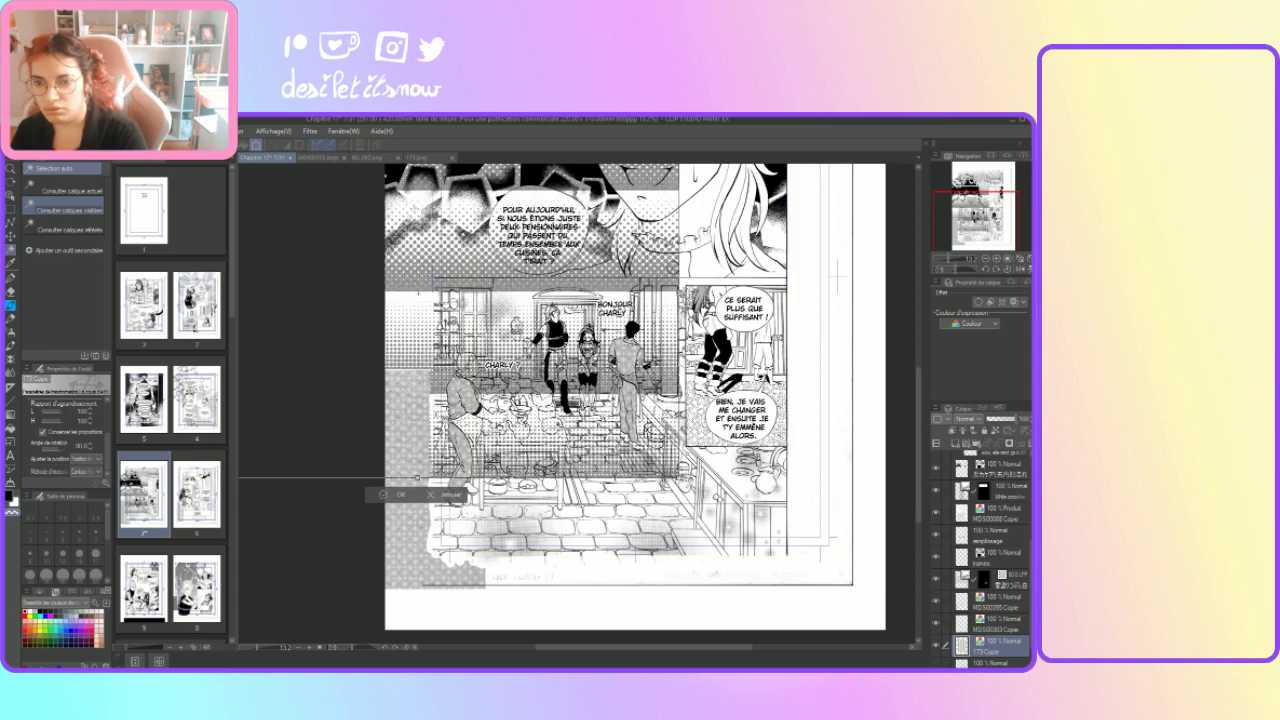
pyautogui.press('Down')
pyautogui.press('Down')
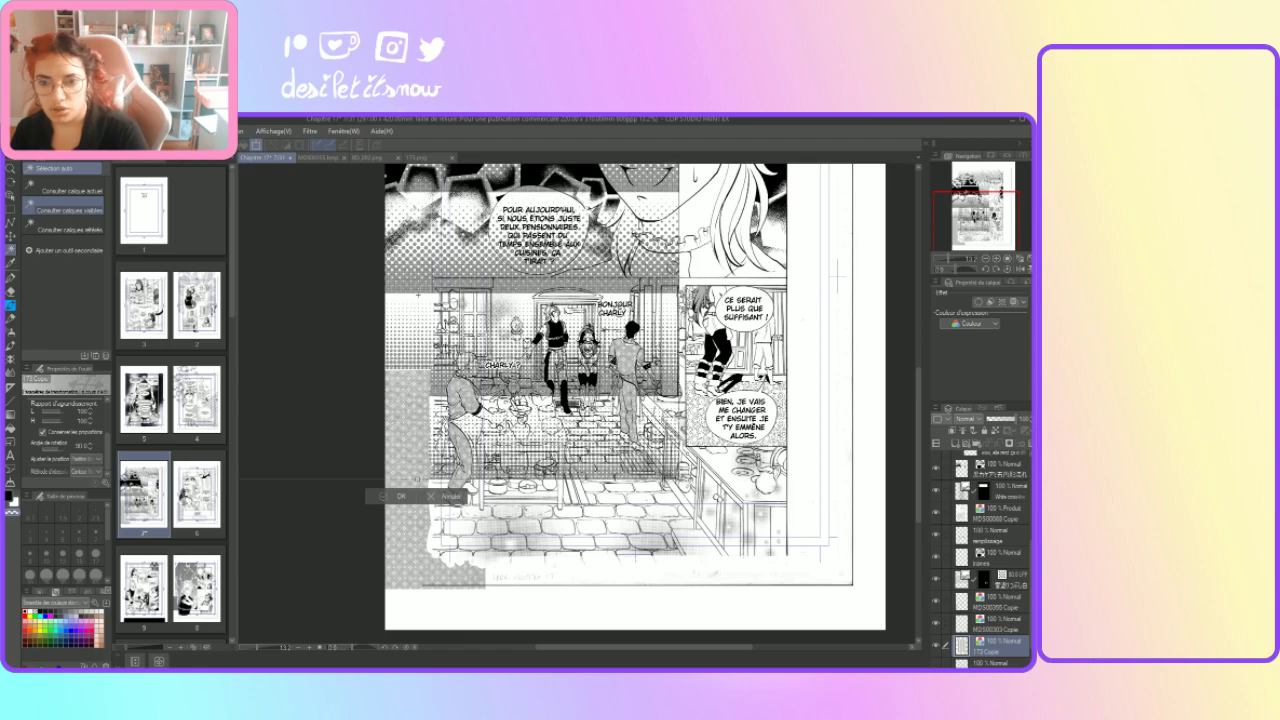
pyautogui.press('Return')
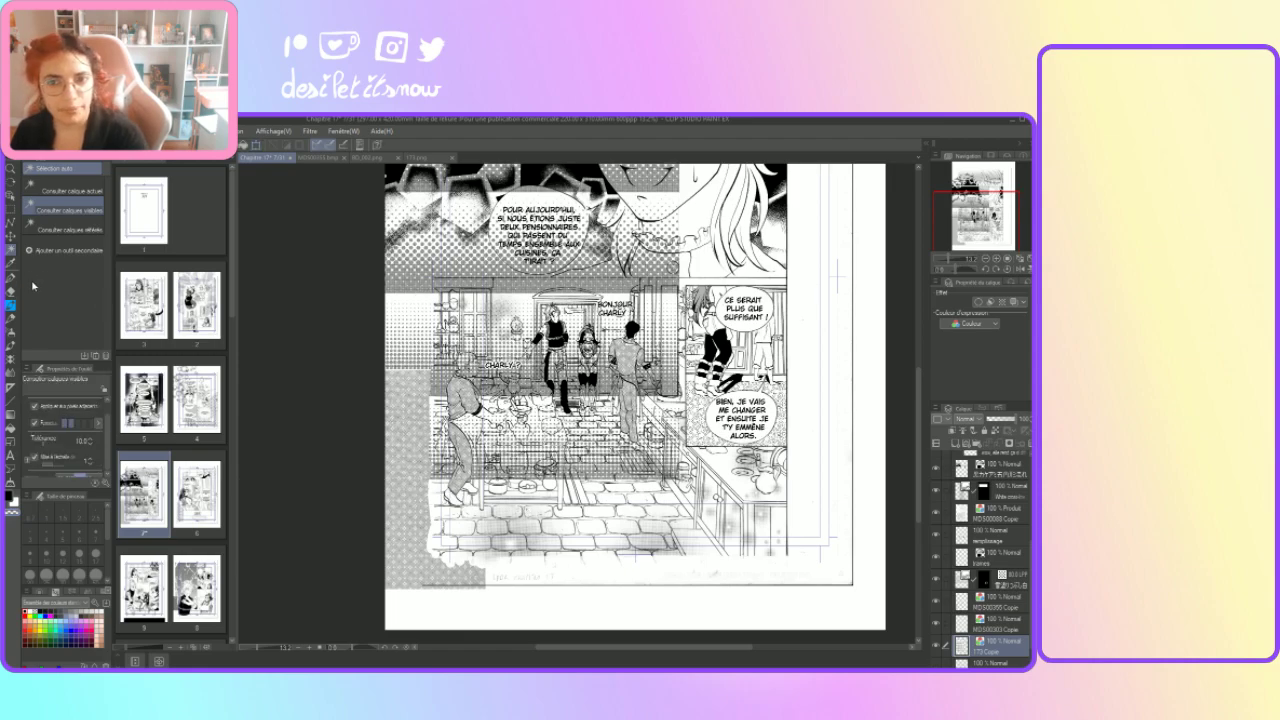
# Step: Hide the 173 Copie tone and auto-select the faces of the pillar beside the inset panel, working from the Produit-mode layer
pyautogui.click(11, 212)
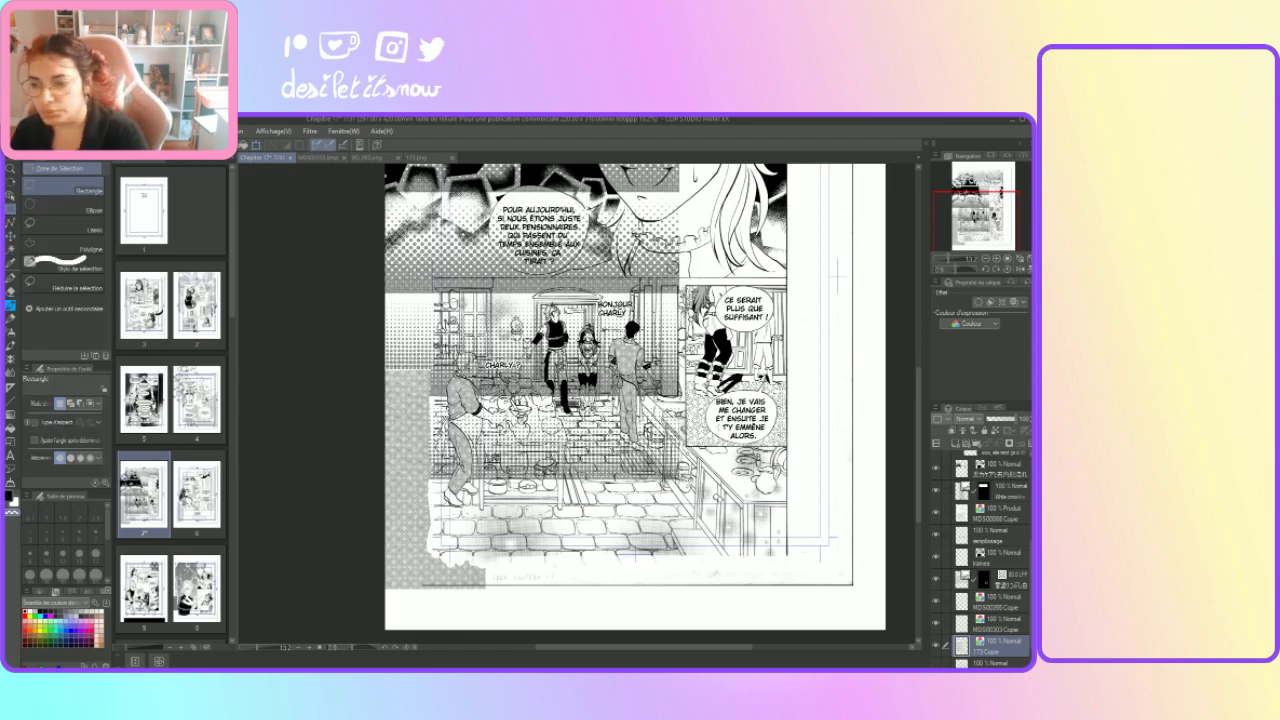
pyautogui.click(937, 650)
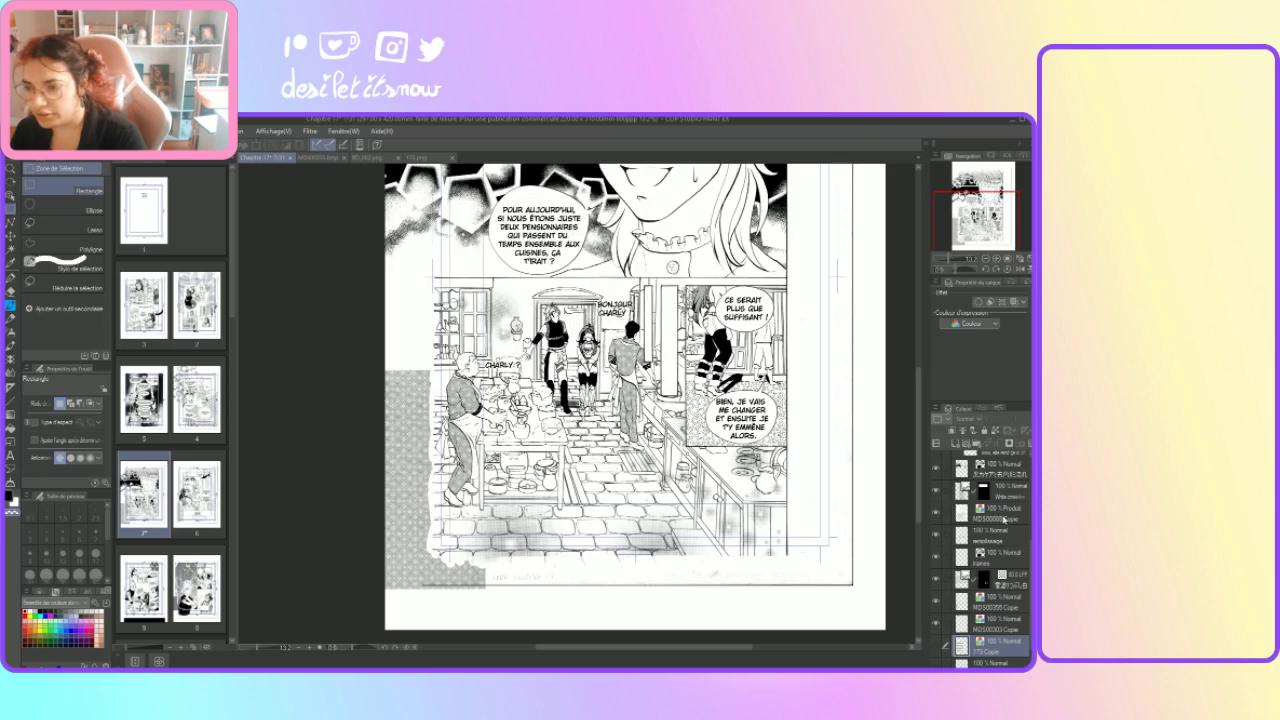
pyautogui.click(1000, 515)
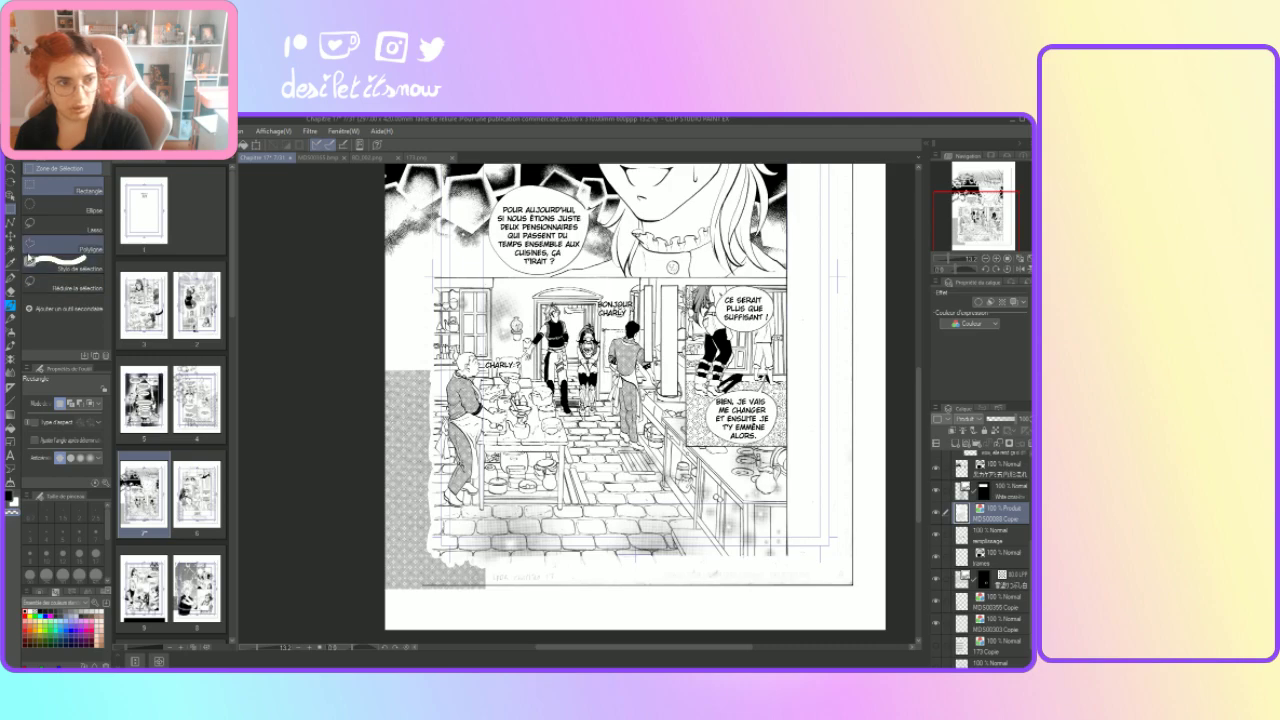
pyautogui.click(12, 250)
pyautogui.click(668, 340)
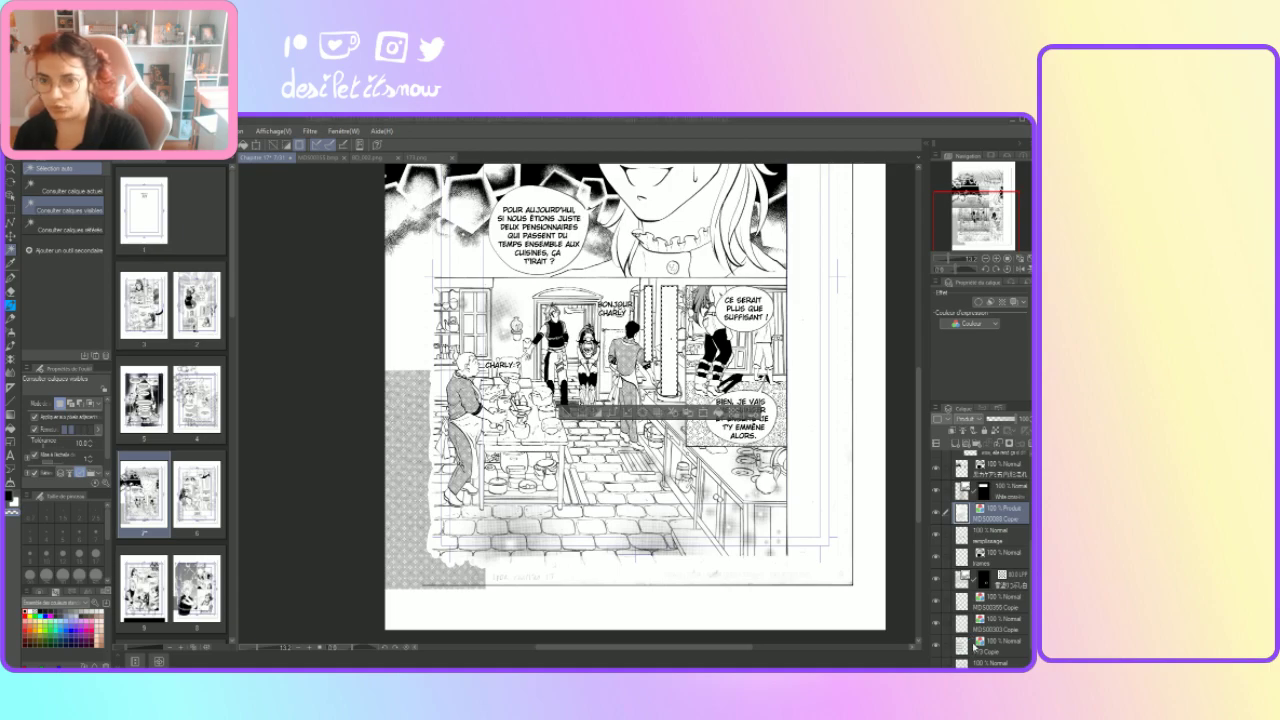
# Step: Show the 173 Copie tone, invert the selection and clear that tone everywhere outside the pillar faces
pyautogui.click(285, 183)
pyautogui.click(241, 131)
pyautogui.click(232, 184)
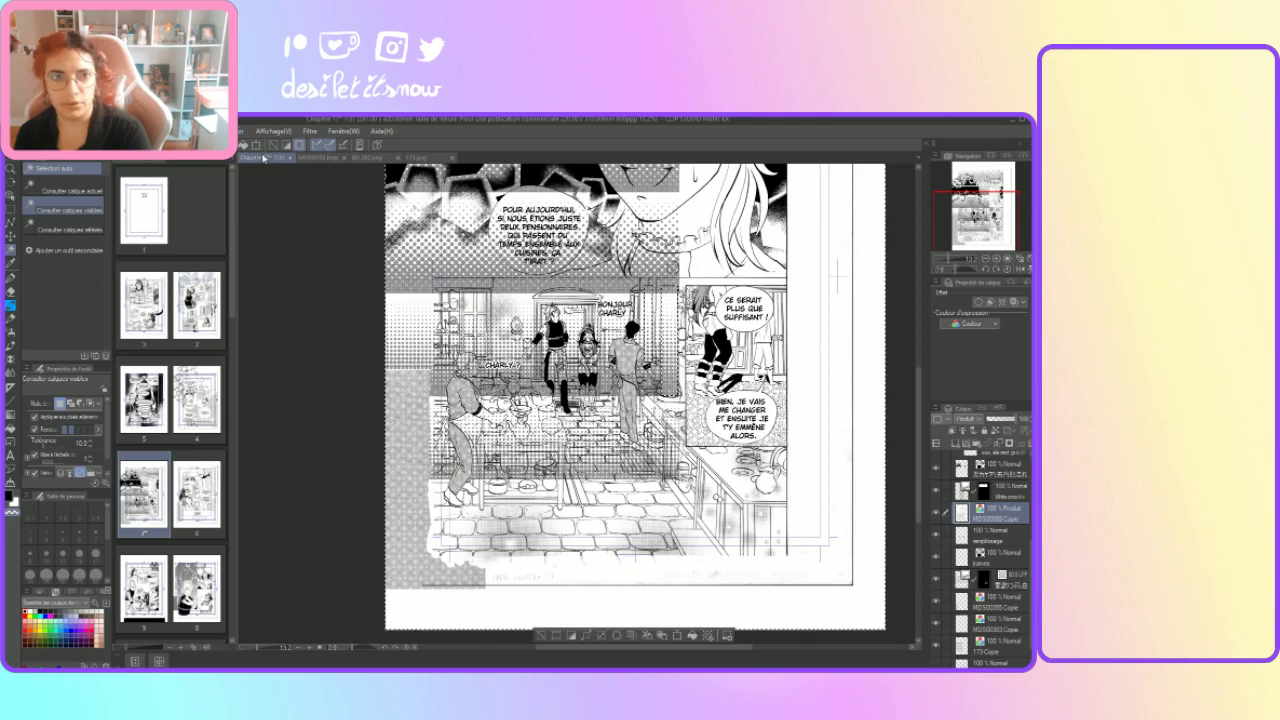
pyautogui.click(615, 636)
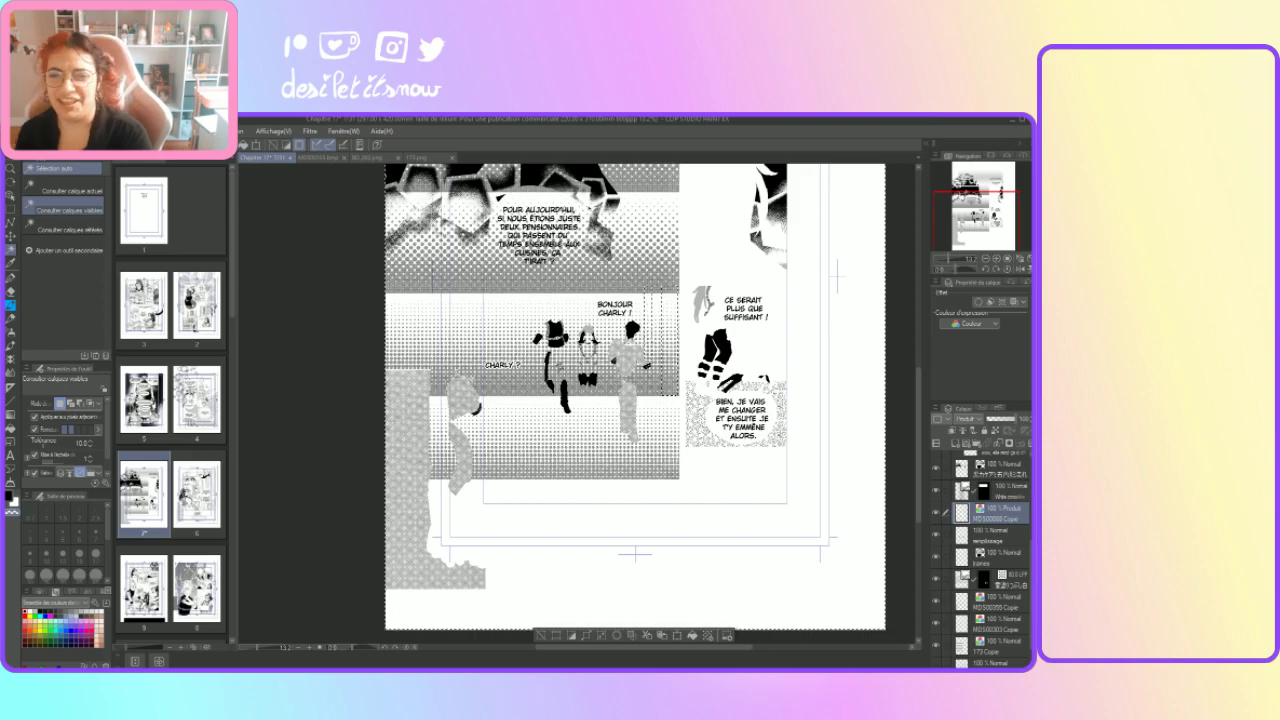
pyautogui.hotkey('ctrl', 'z')
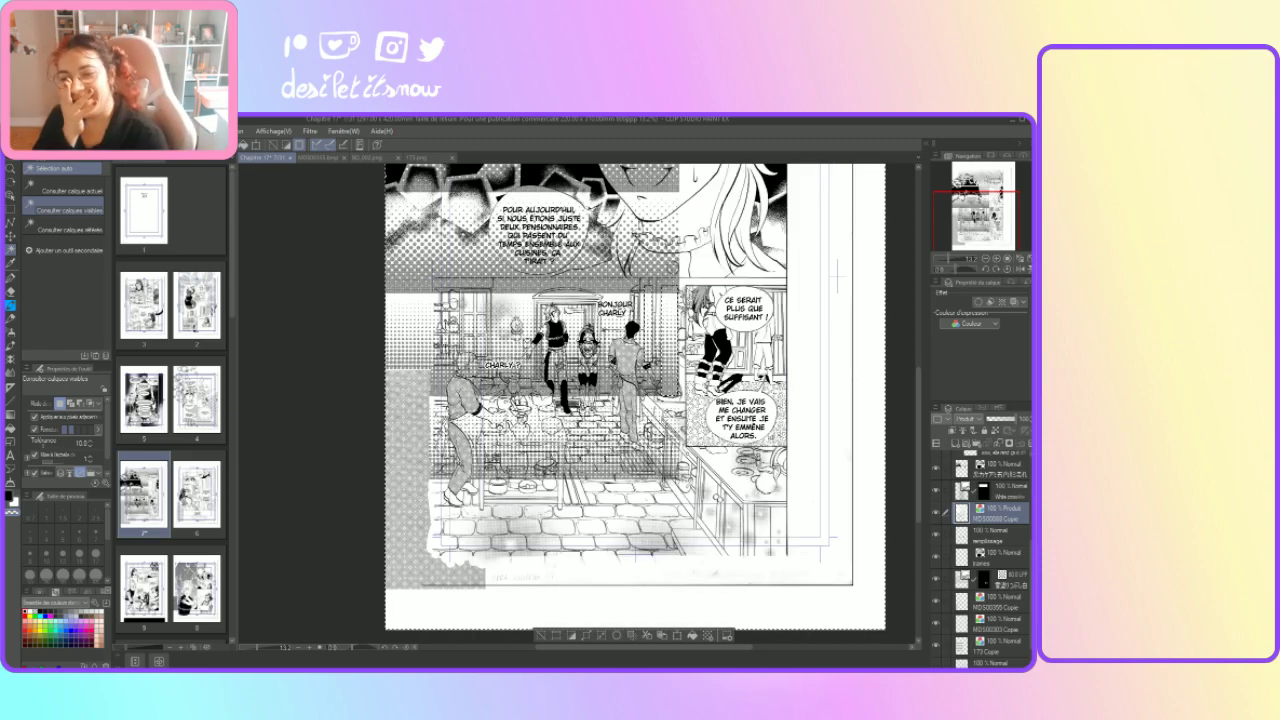
pyautogui.click(990, 643)
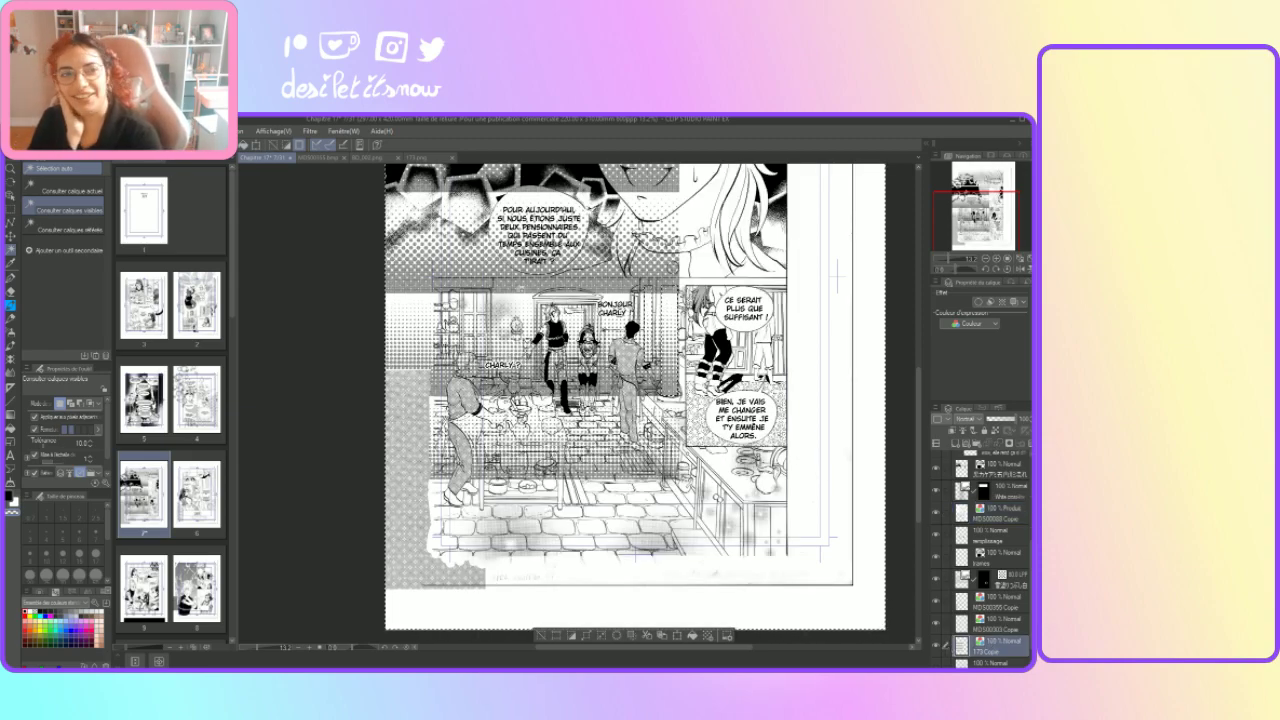
pyautogui.click(616, 636)
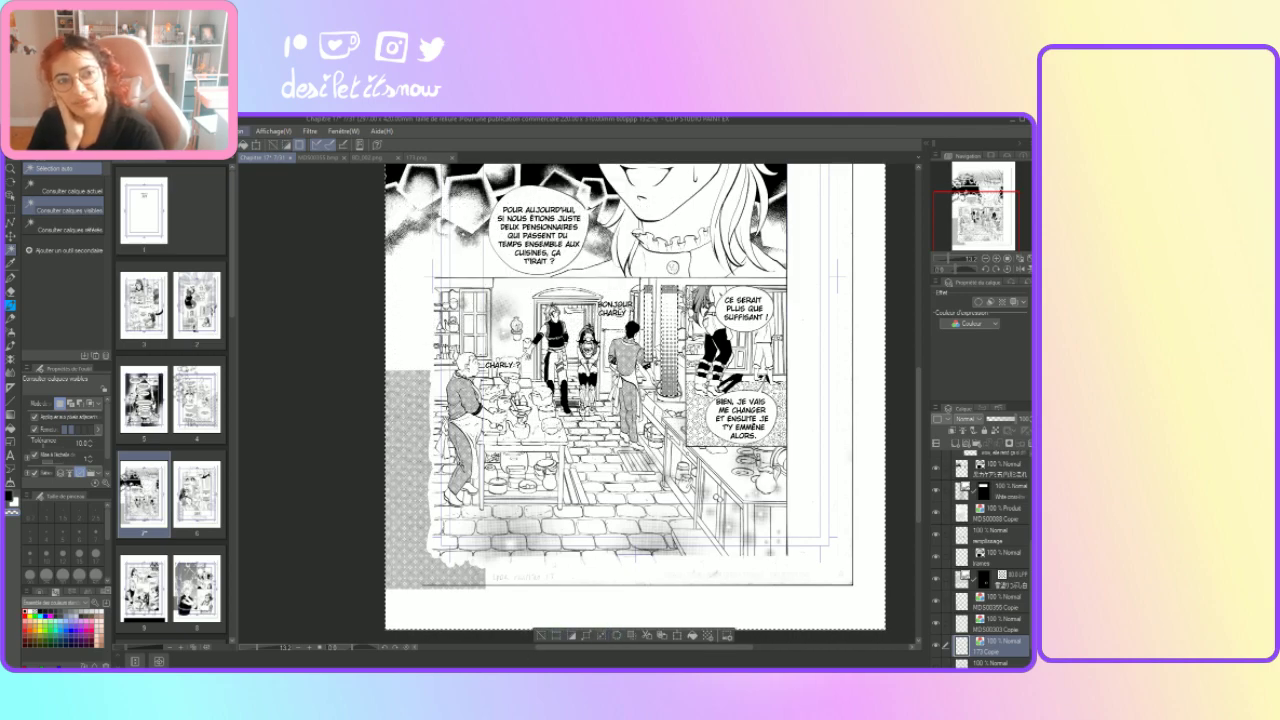
# Step: Clear the selection, discard the 173 Copie tone layer and close the 173.png document
pyautogui.hotkey('ctrl', 'd')
pyautogui.press('e')
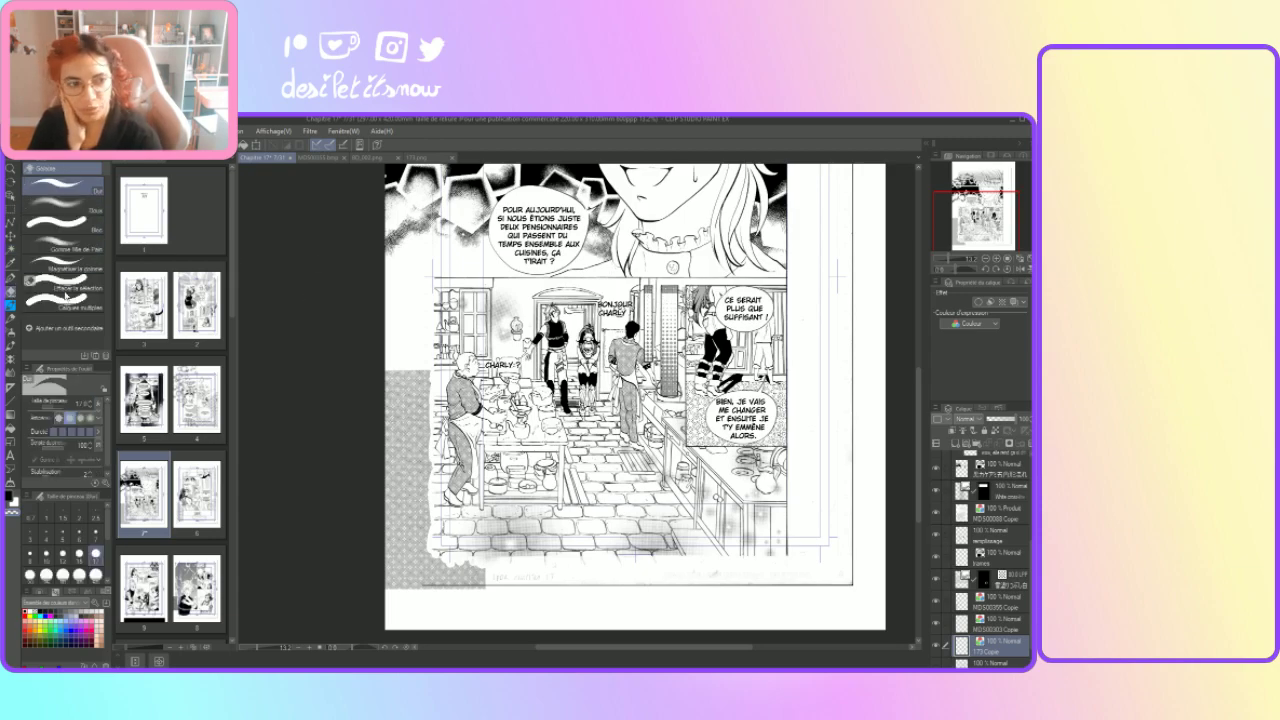
pyautogui.click(70, 228)
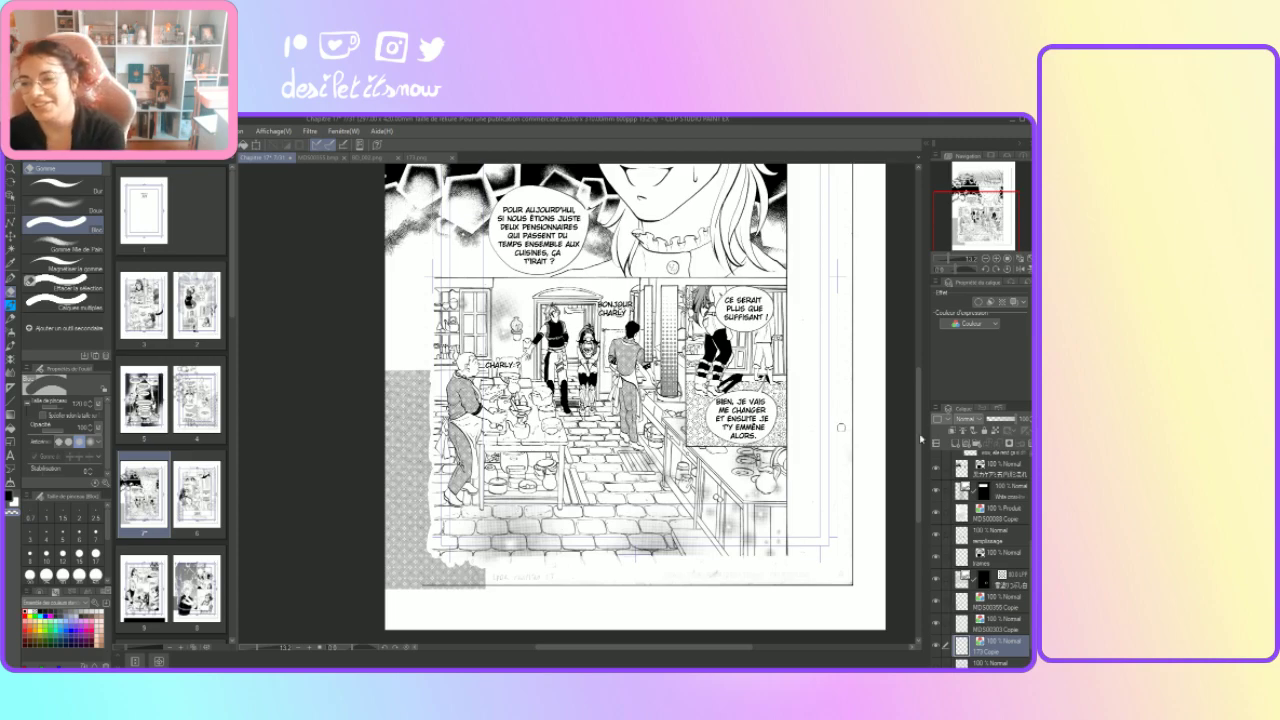
pyautogui.click(1027, 443)
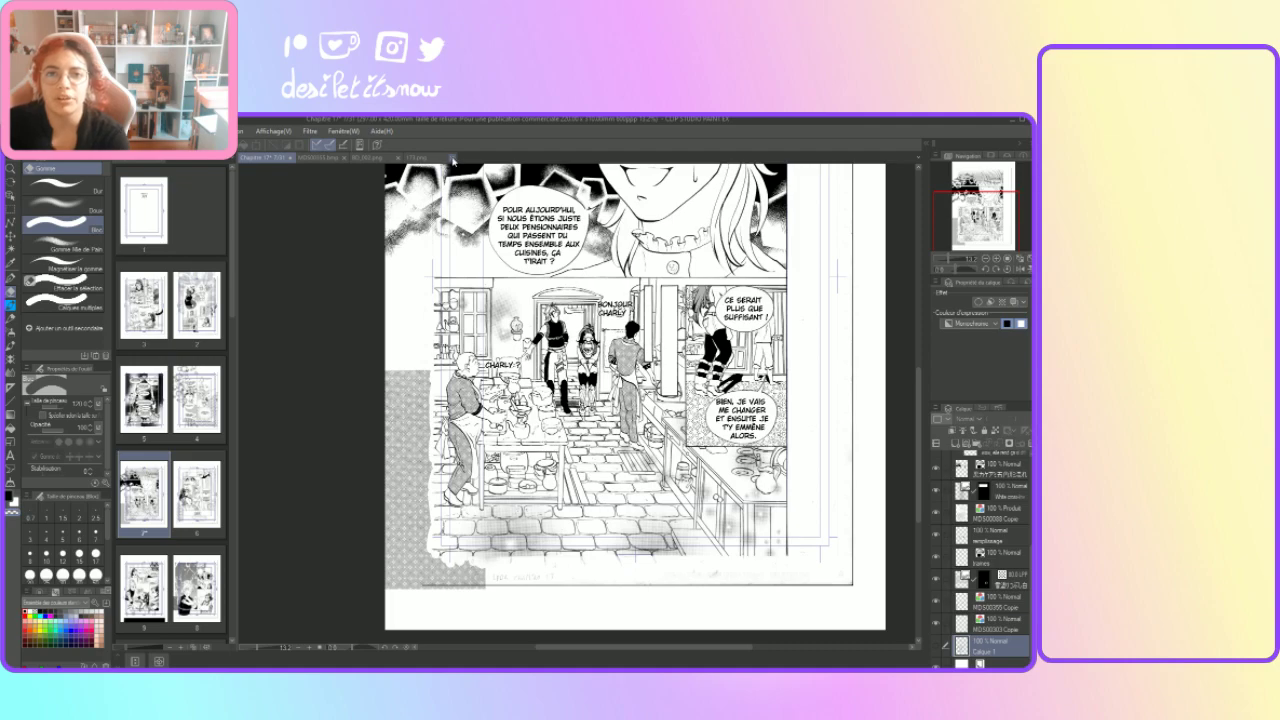
pyautogui.click(452, 158)
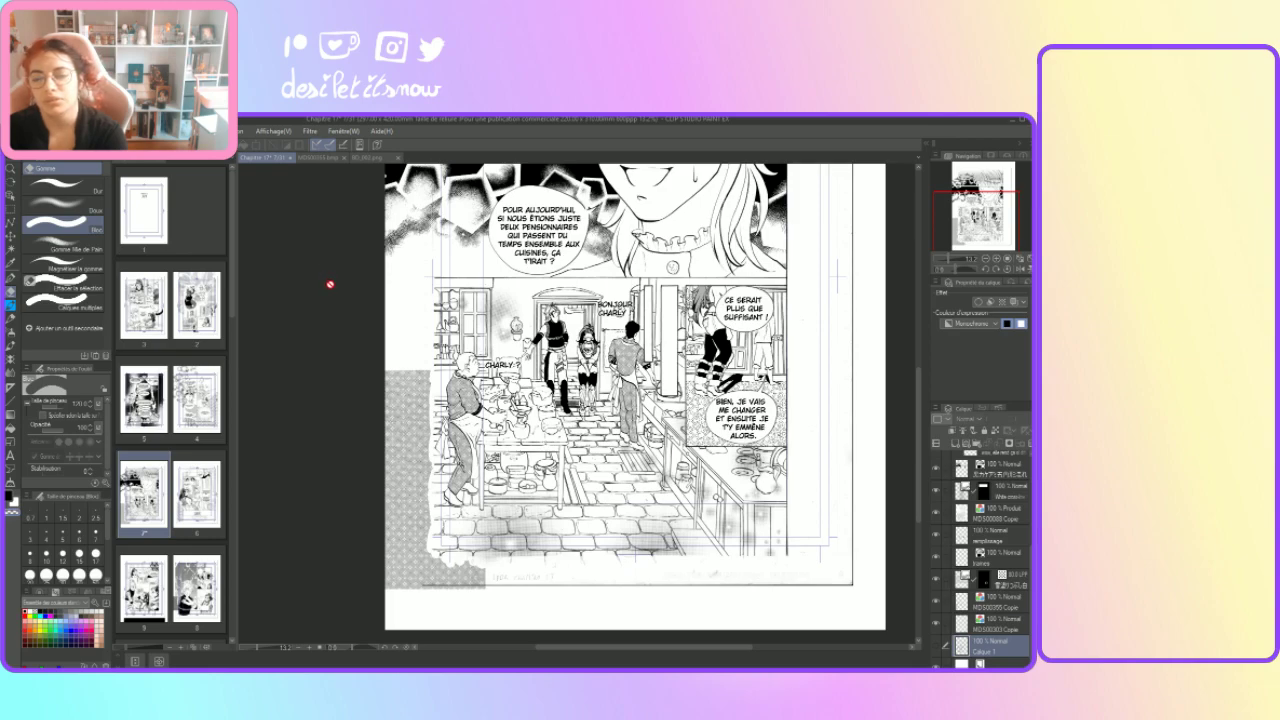
# Step: Try a Dégradé manga gradient across the pillar without a selection, and undo it
pyautogui.click(10, 418)
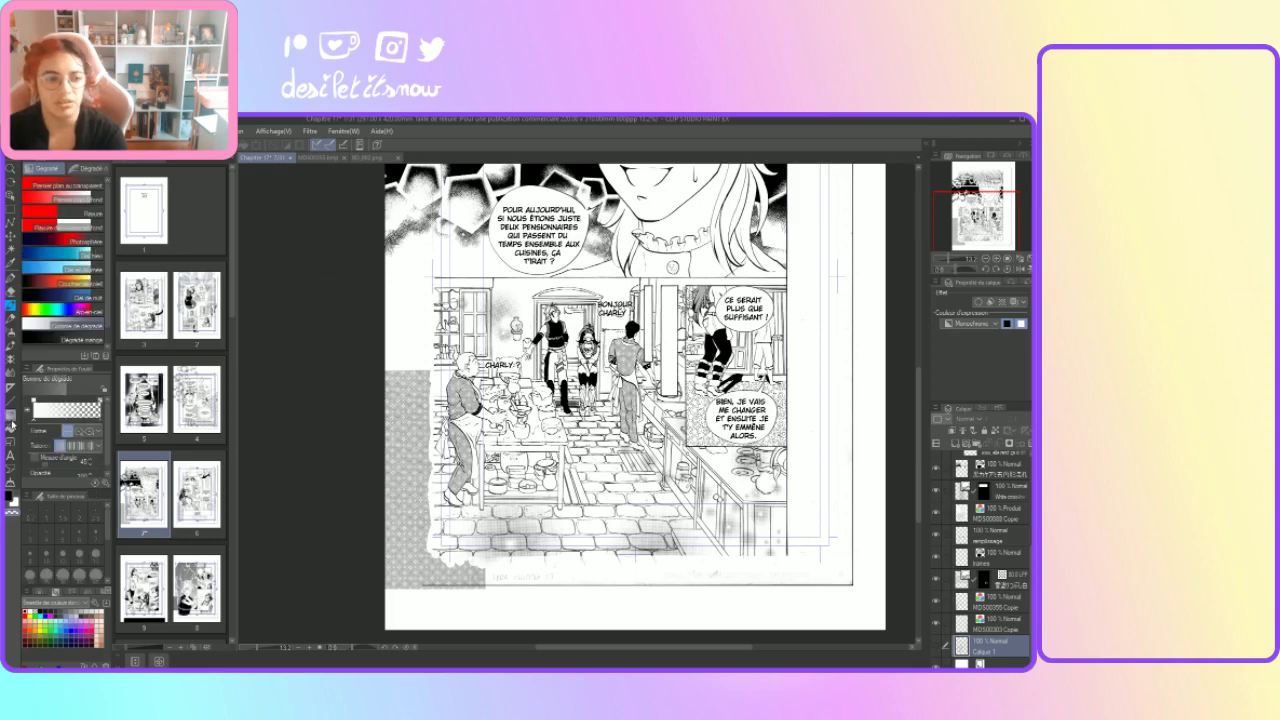
pyautogui.click(62, 339)
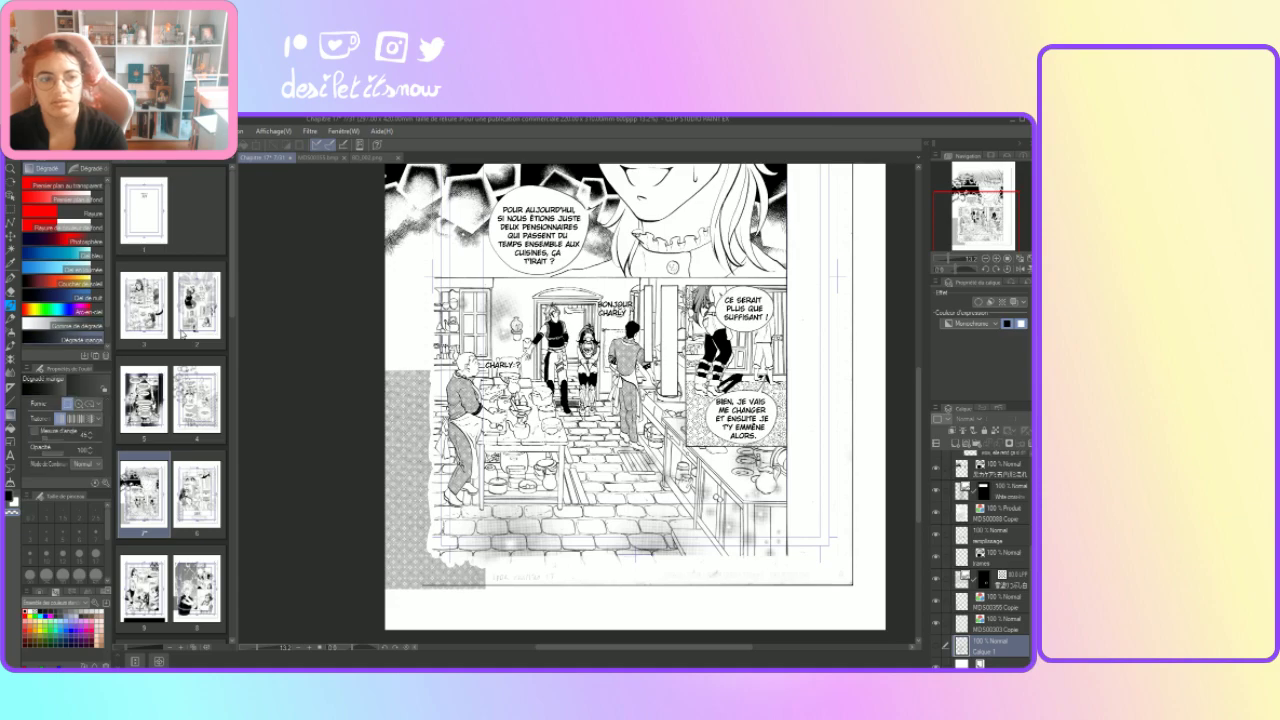
pyautogui.doubleClick(183, 312)
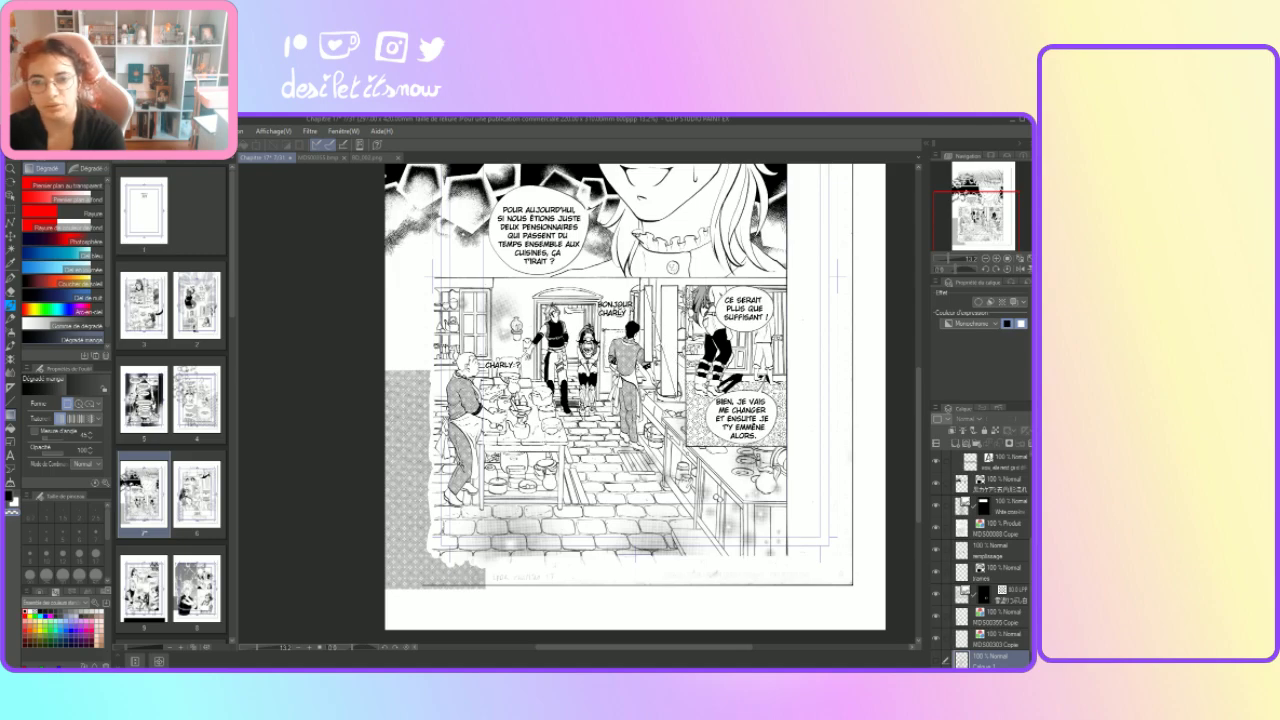
pyautogui.moveTo(643, 285); pyautogui.dragTo(672, 385)
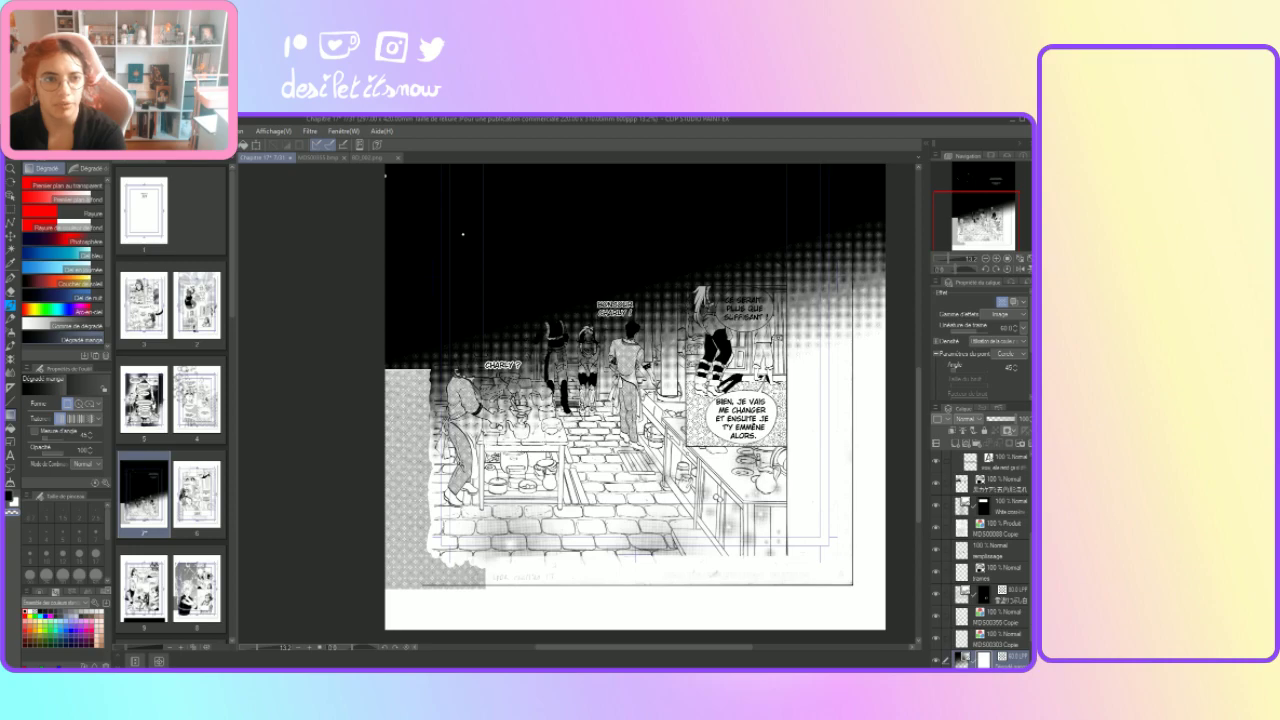
pyautogui.hotkey('ctrl', 'z')
pyautogui.click(10, 222)
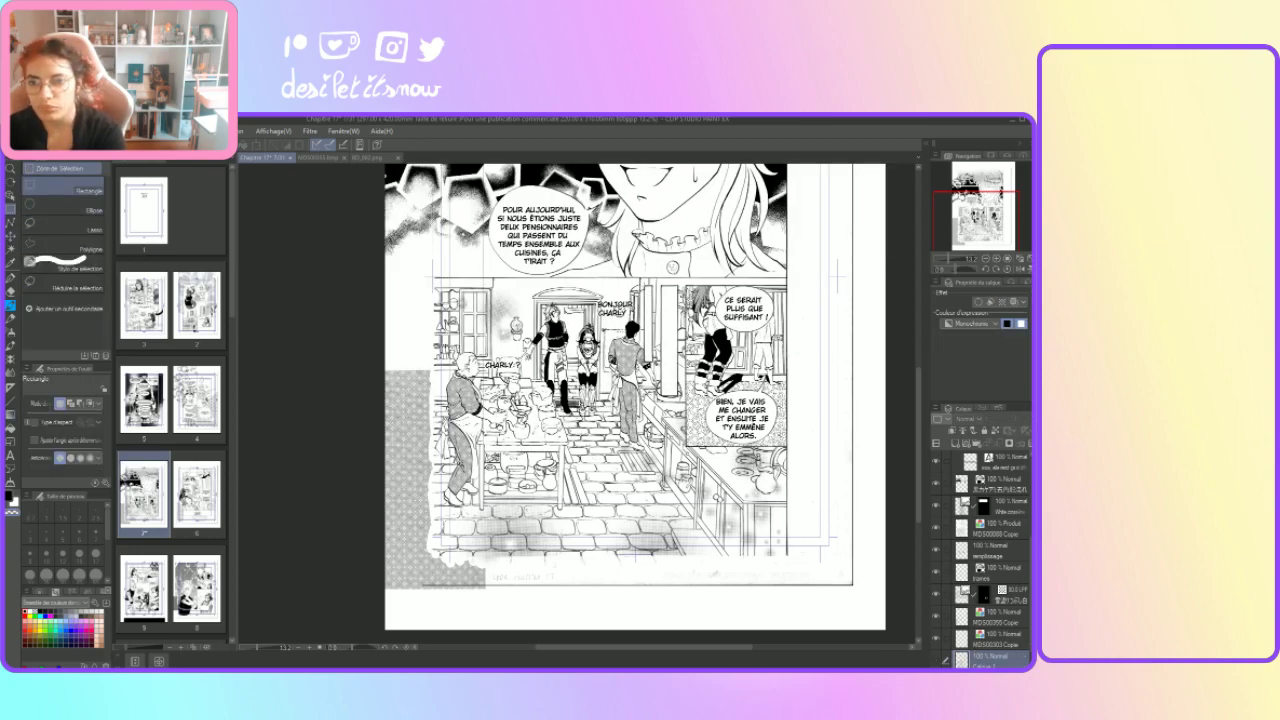
pyautogui.moveTo(642, 336); pyautogui.dragTo(678, 398)
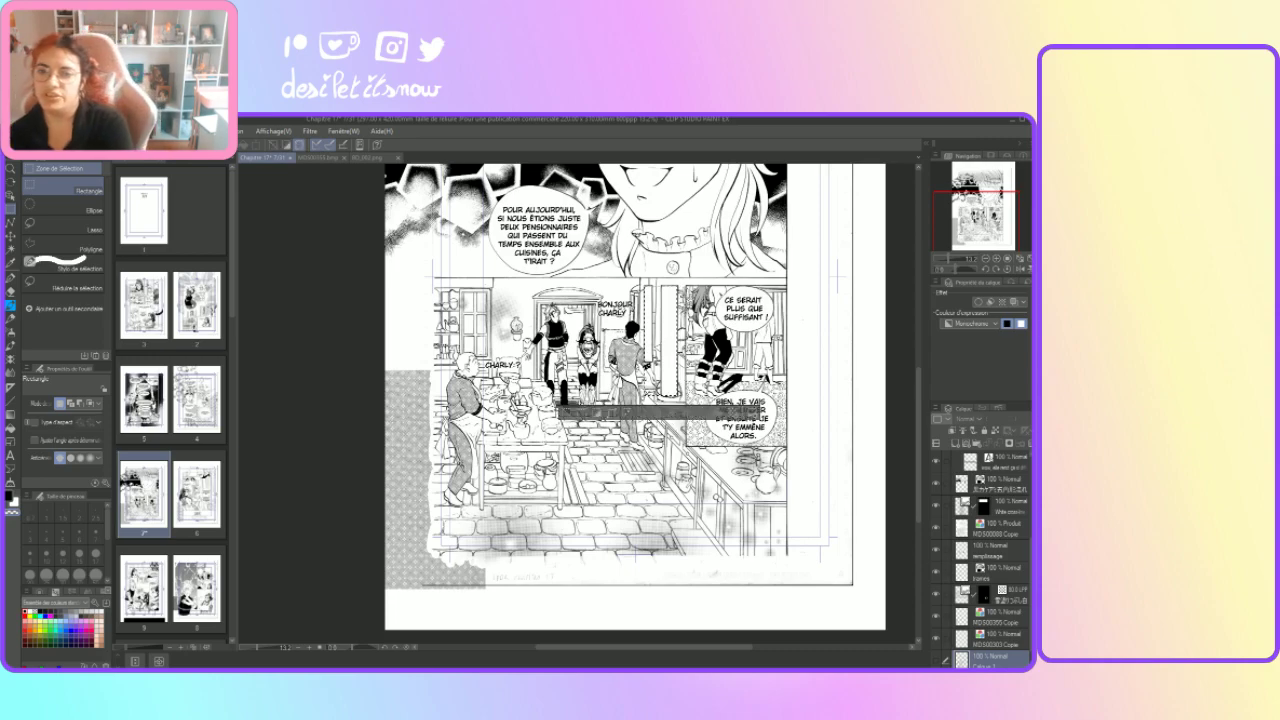
pyautogui.hotkey('ctrl', 'd')
# Step: Select the Produit-mode layer and auto-select the faces of the pillar beside the inset panel, referring to the visible layers
pyautogui.click(996, 530)
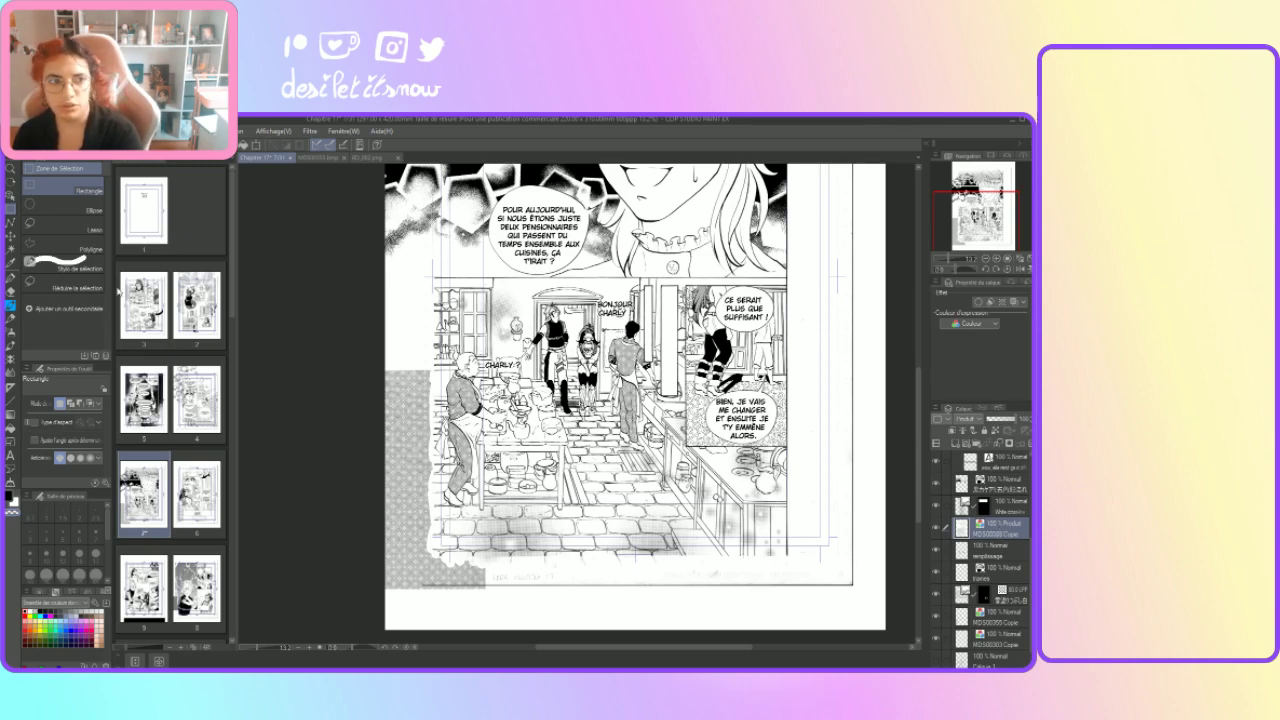
pyautogui.click(13, 254)
pyautogui.click(670, 340)
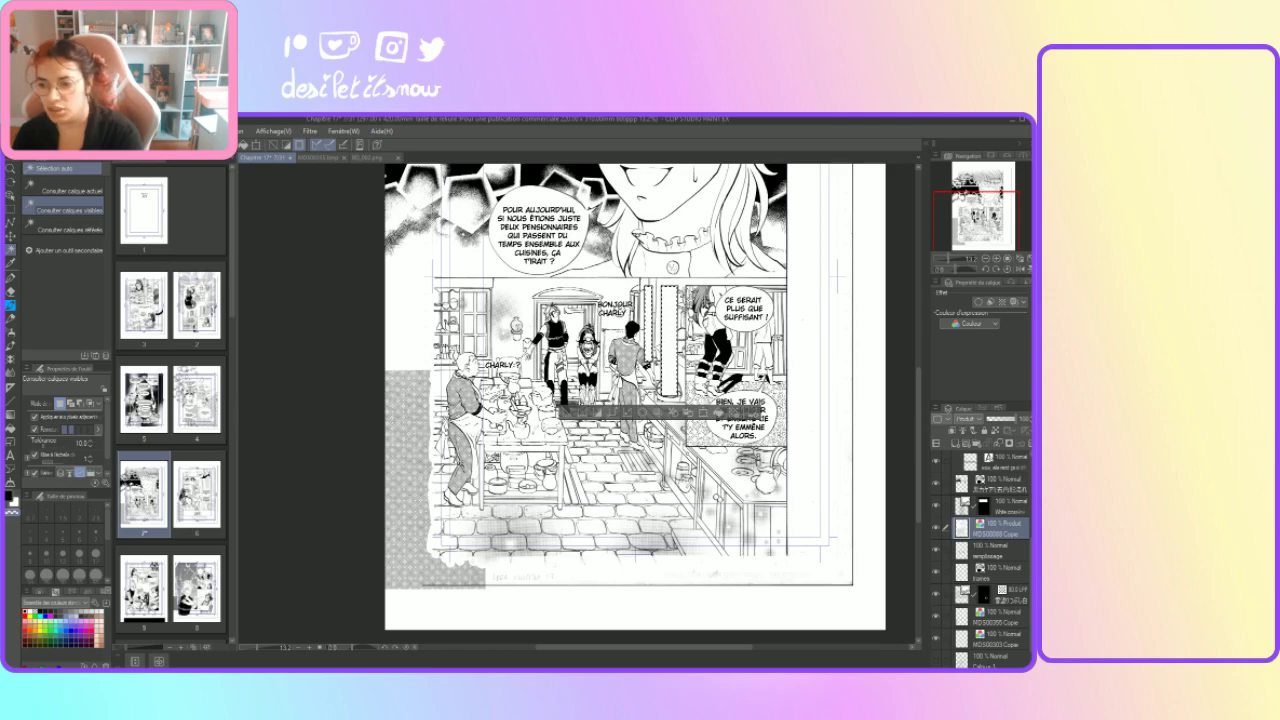
# Step: Try several Dégradé manga gradients inside the pillar selection on the lower tone layer, undoing each attempt to compare different shadings
pyautogui.click(1000, 640)
pyautogui.click(11, 373)
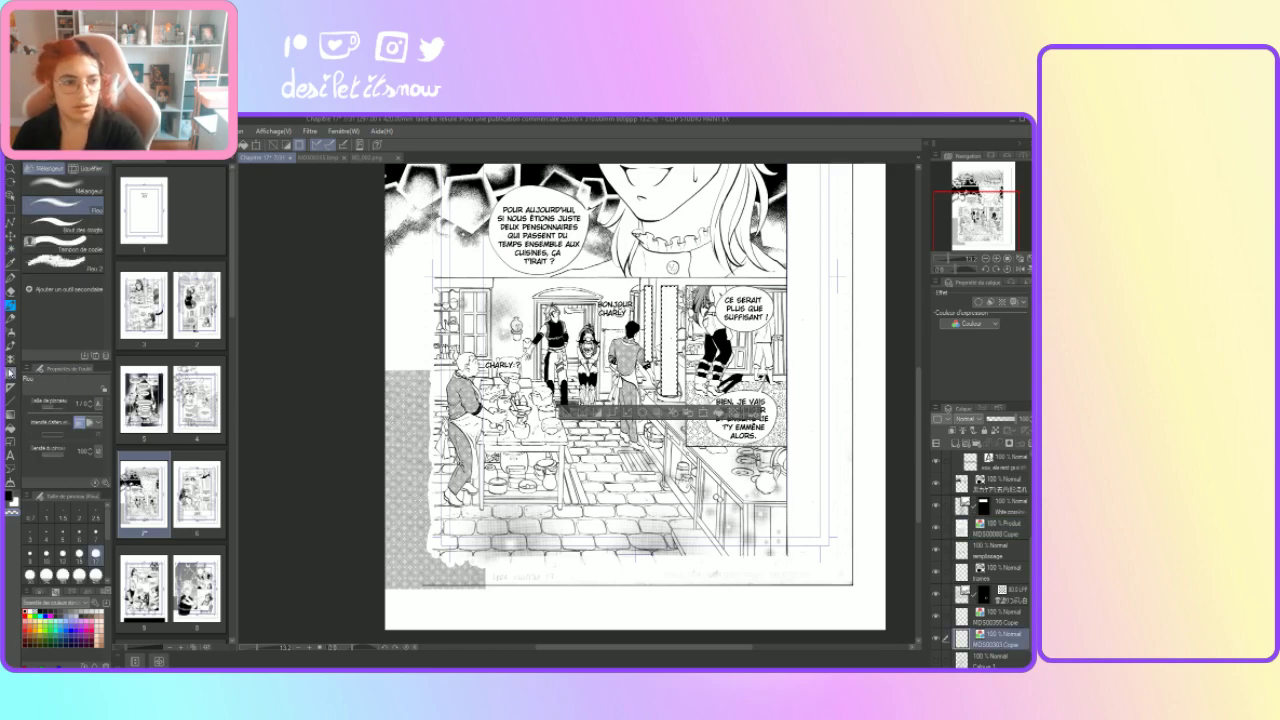
pyautogui.click(12, 432)
pyautogui.click(13, 418)
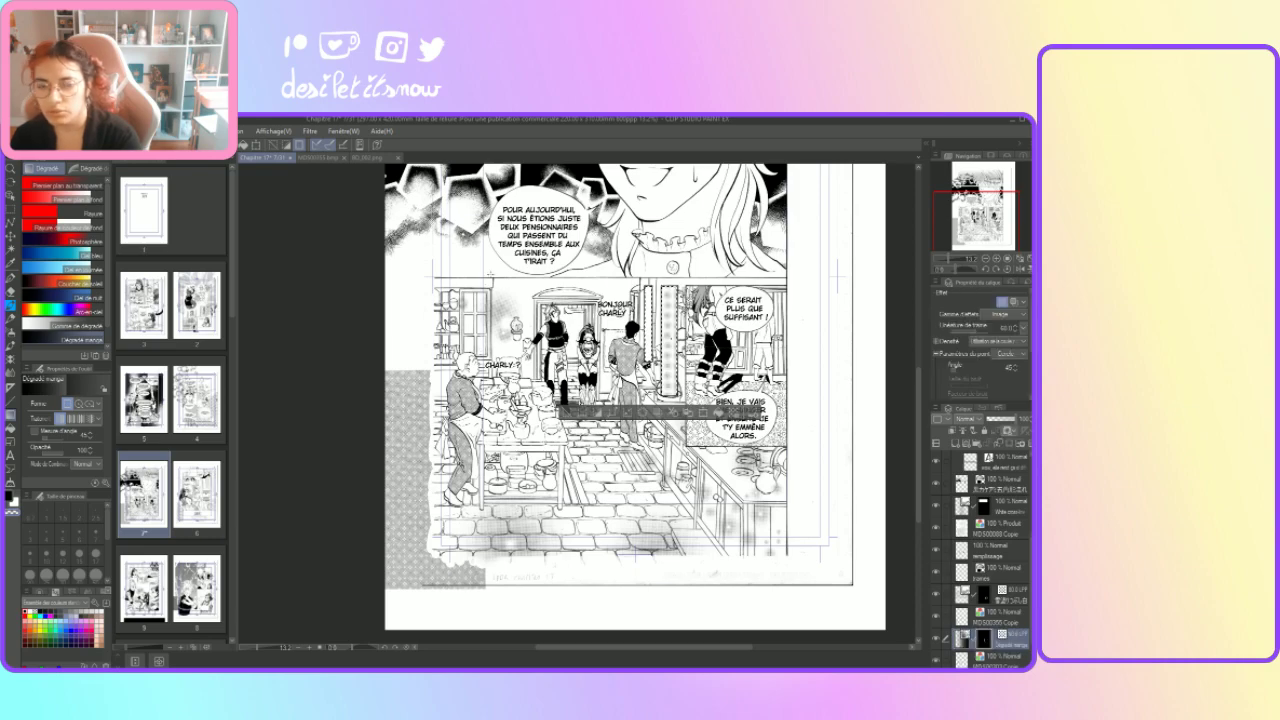
pyautogui.hotkey('ctrl', 'z')
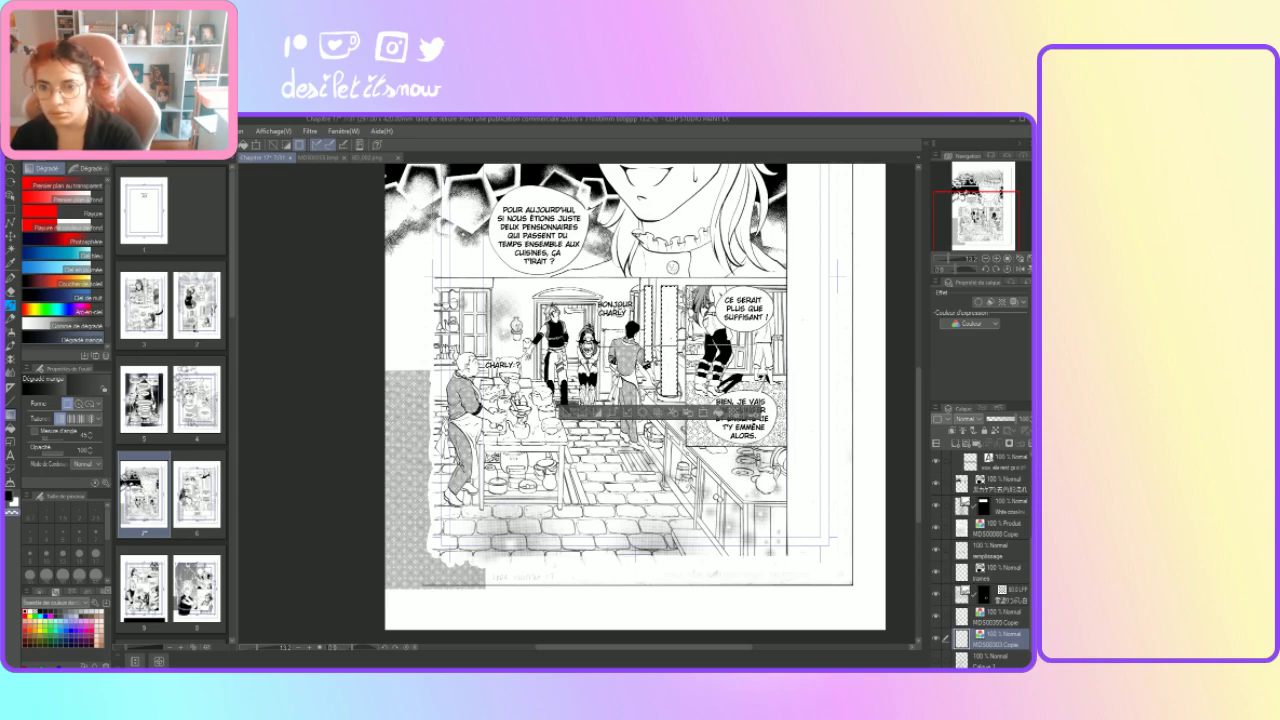
pyautogui.hotkey('ctrl', 'y')
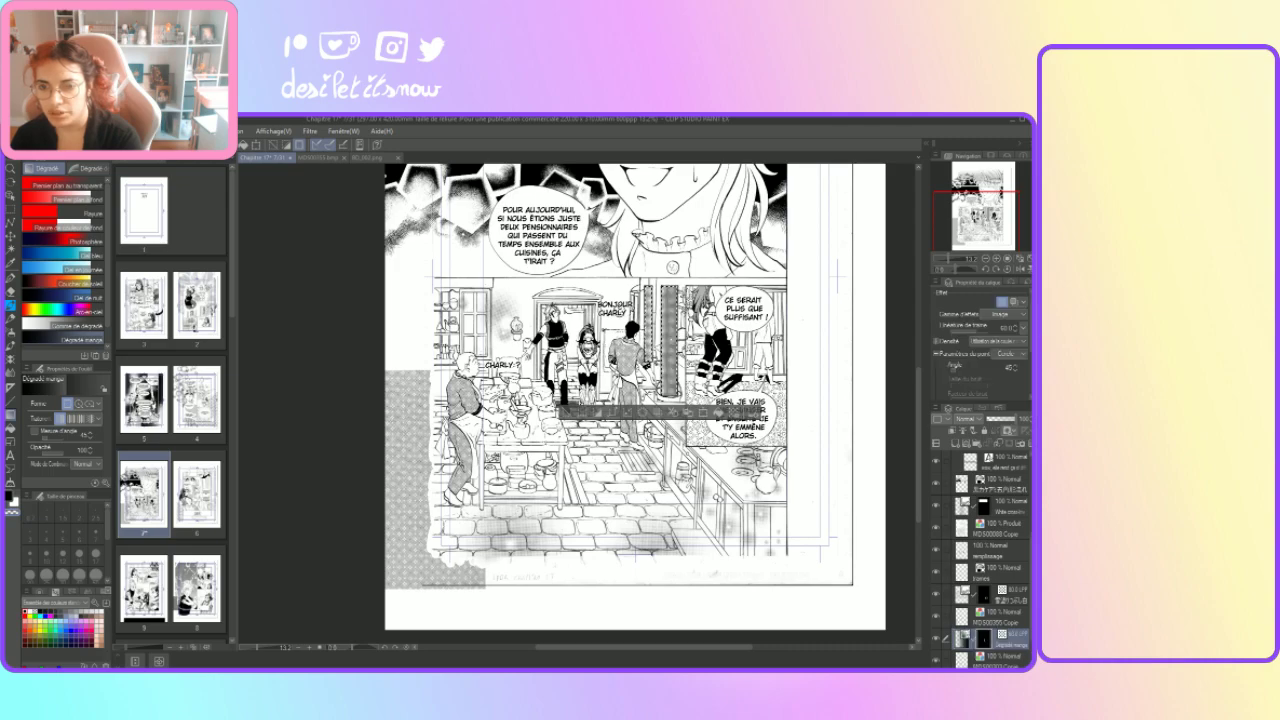
pyautogui.hotkey('ctrl', 'z')
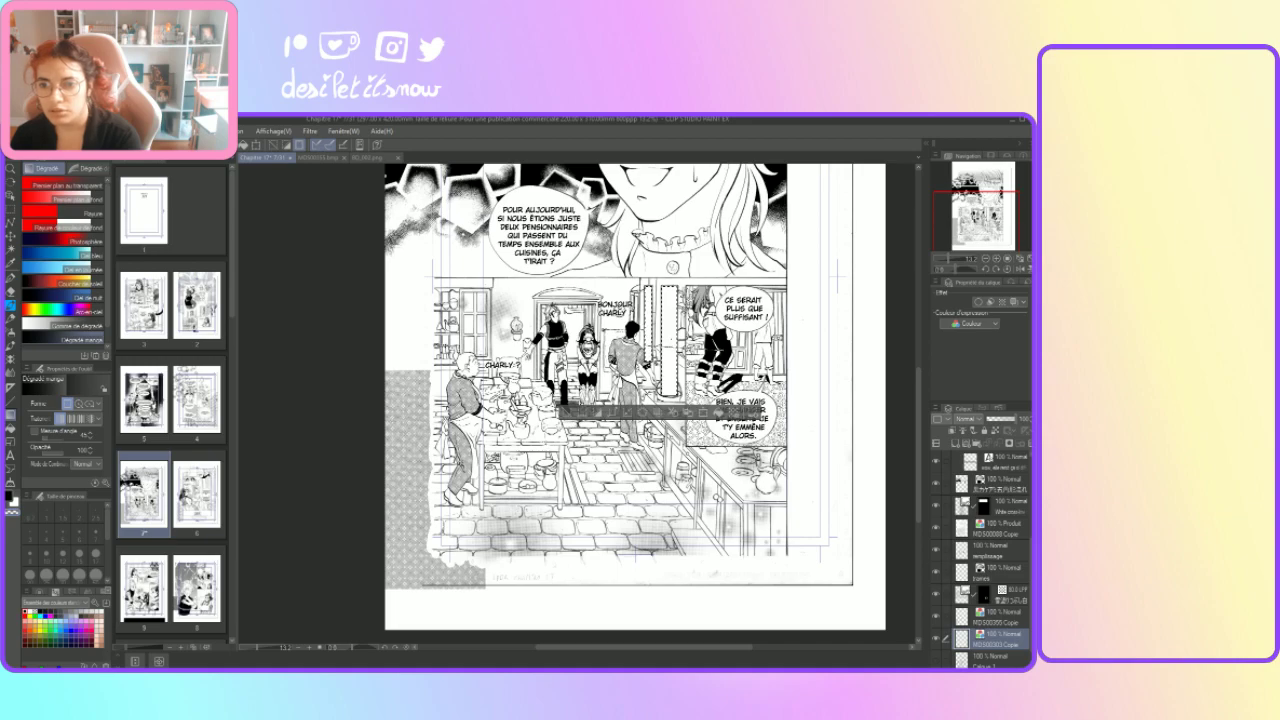
pyautogui.hotkey('ctrl', 'y')
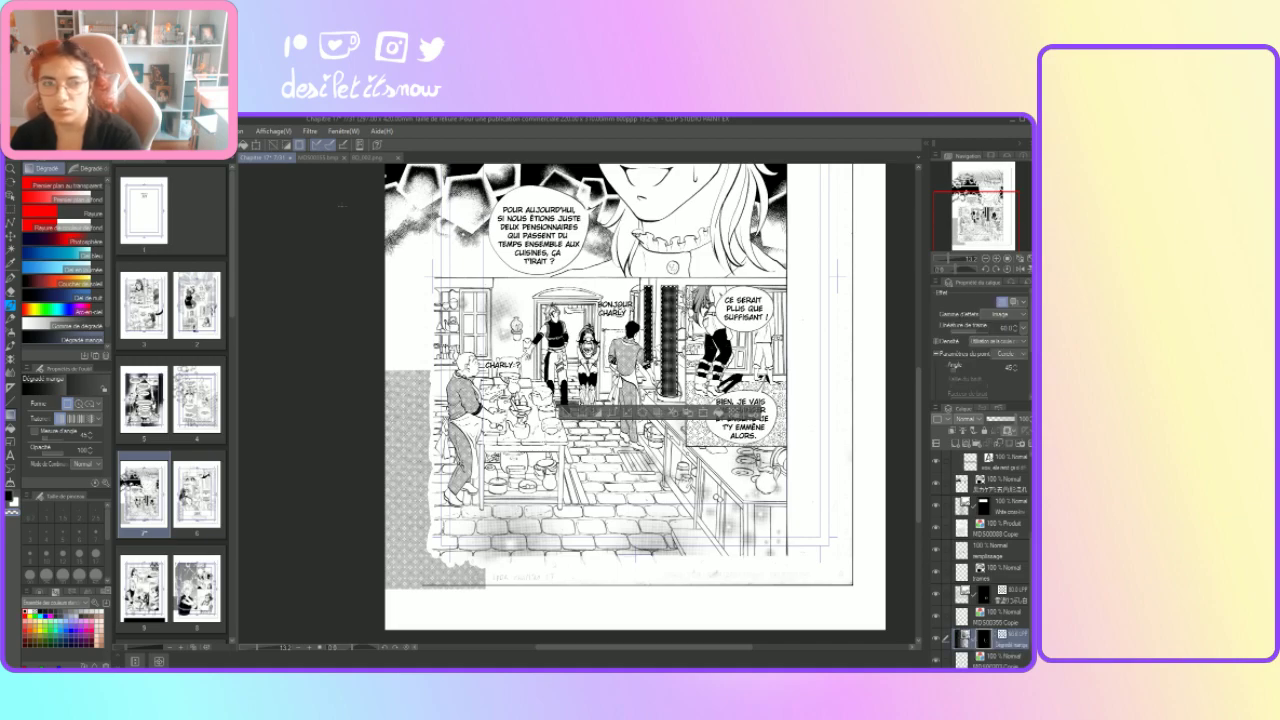
pyautogui.hotkey('ctrl', 'z')
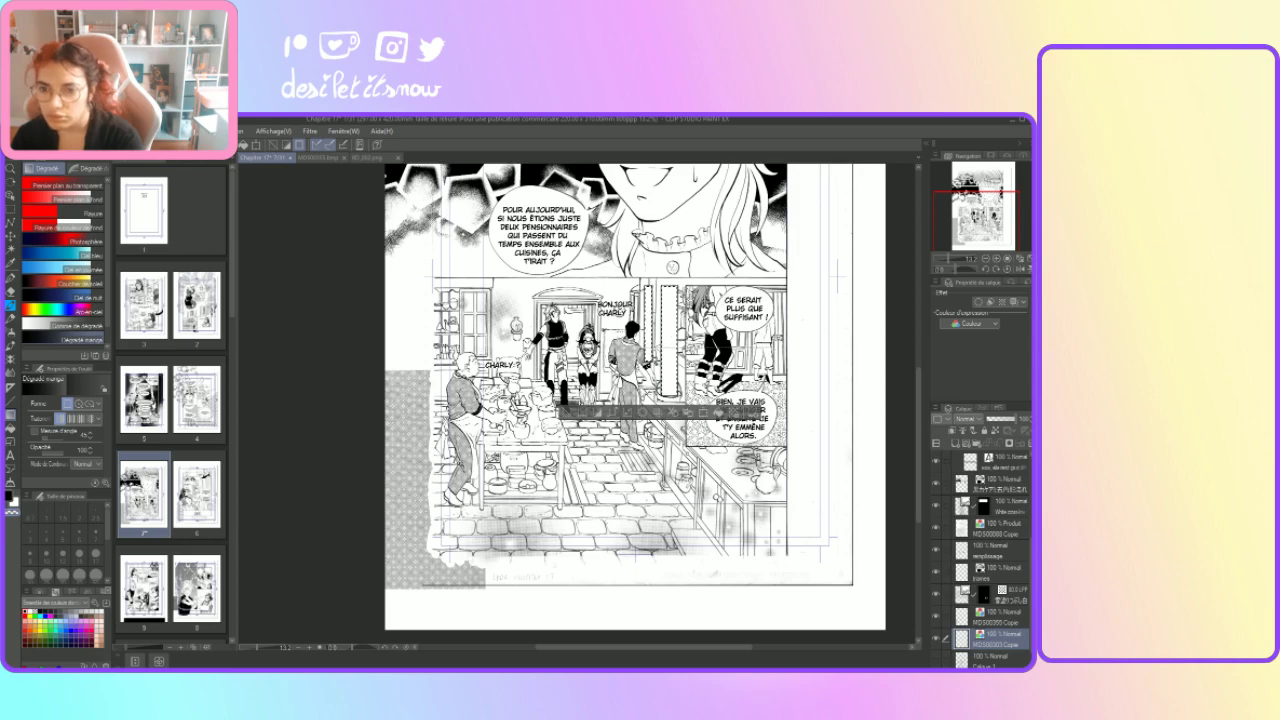
pyautogui.hotkey('ctrl', 'y')
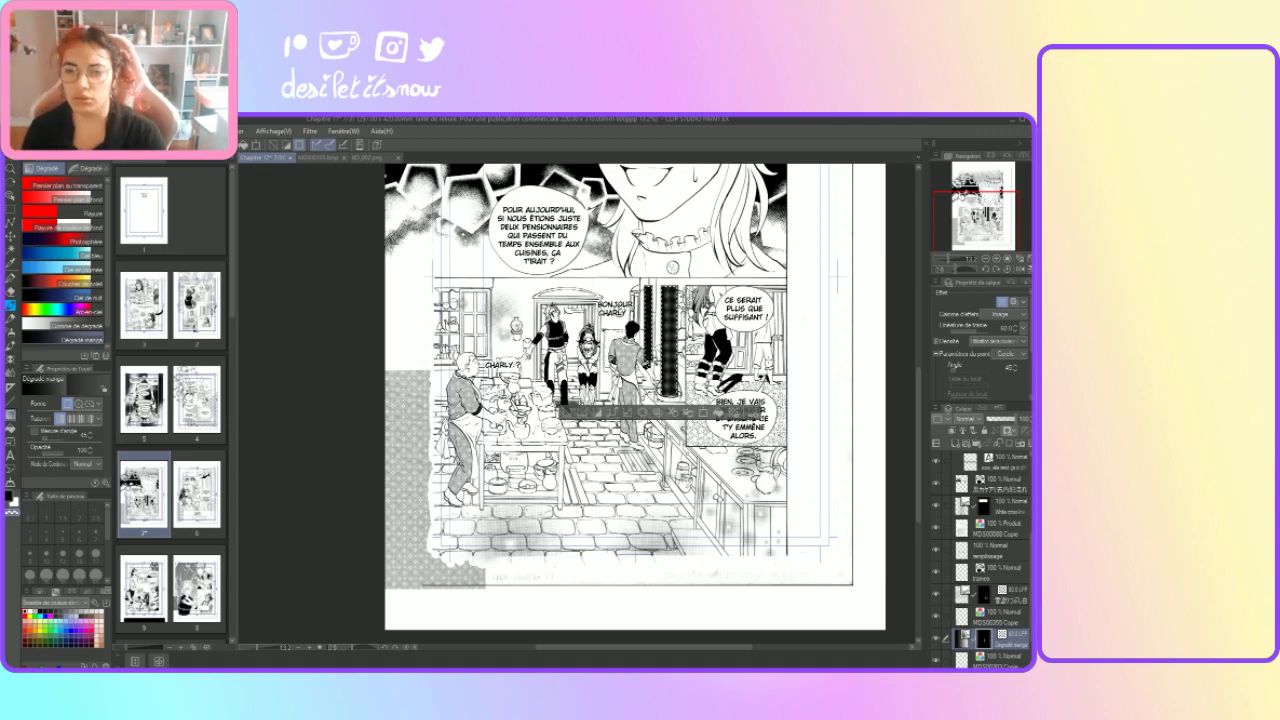
pyautogui.hotkey('ctrl', 'z')
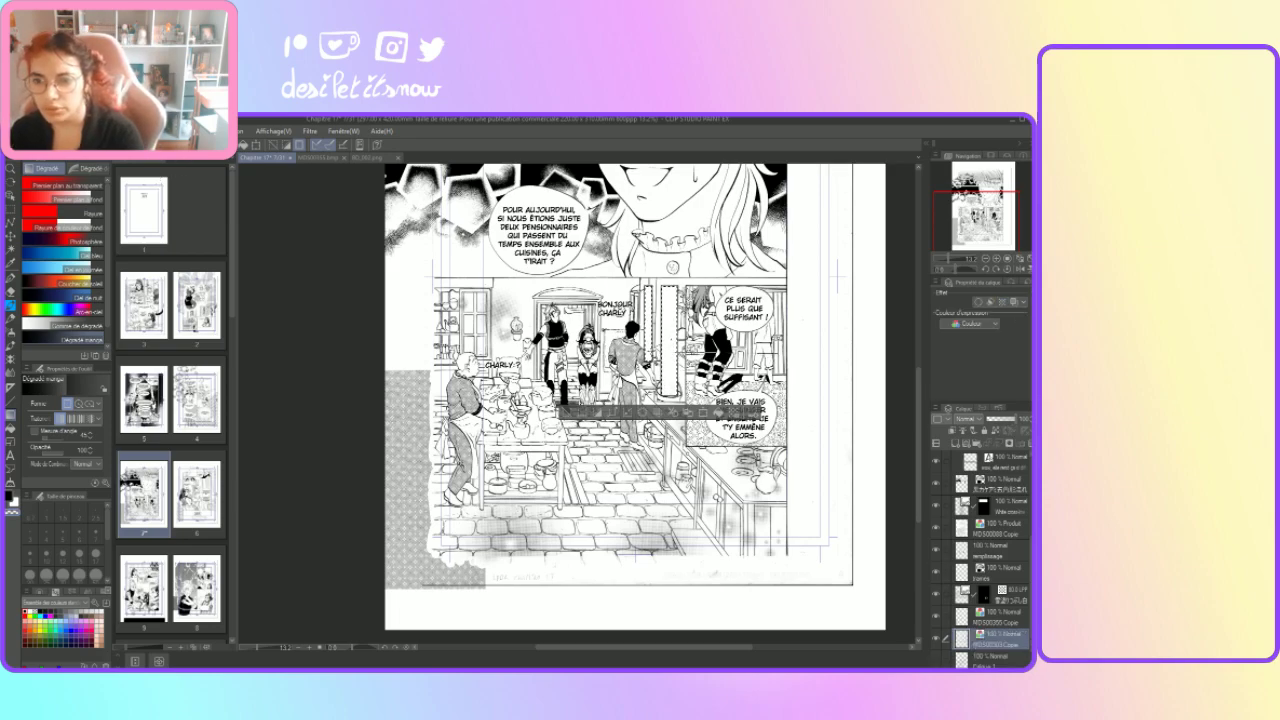
pyautogui.hotkey('ctrl', 'y')
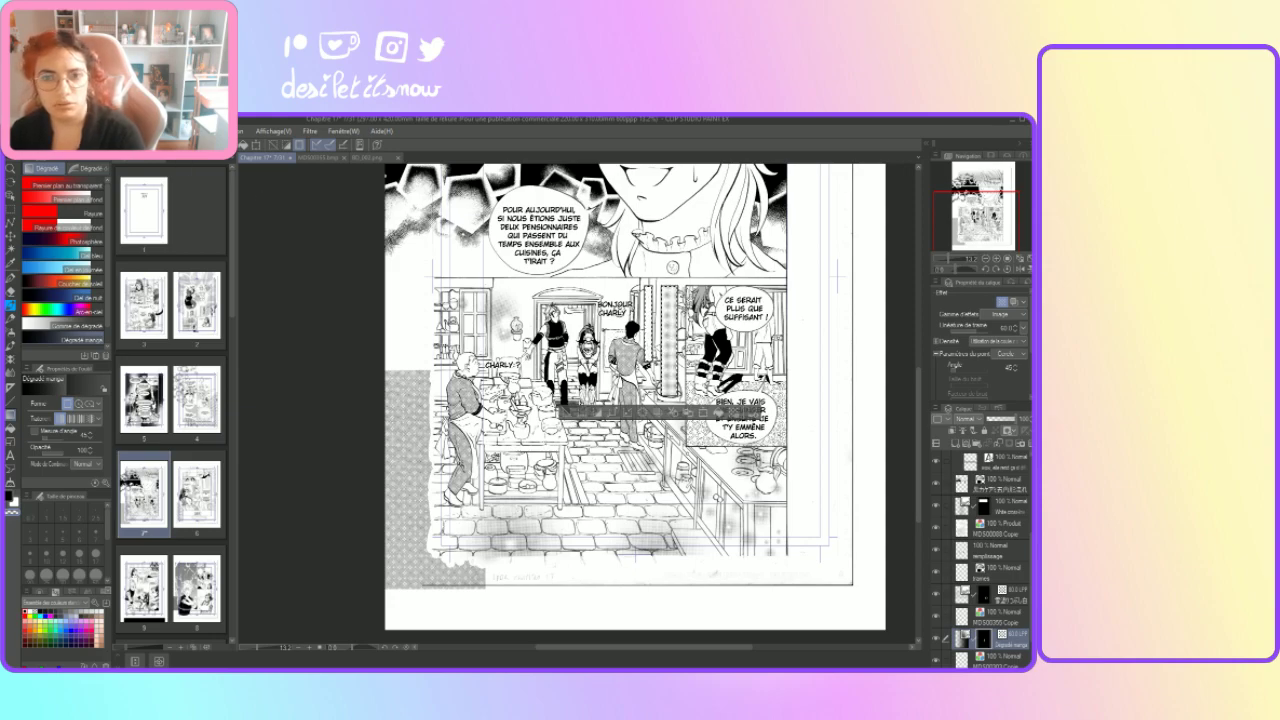
pyautogui.hotkey('ctrl', 'z')
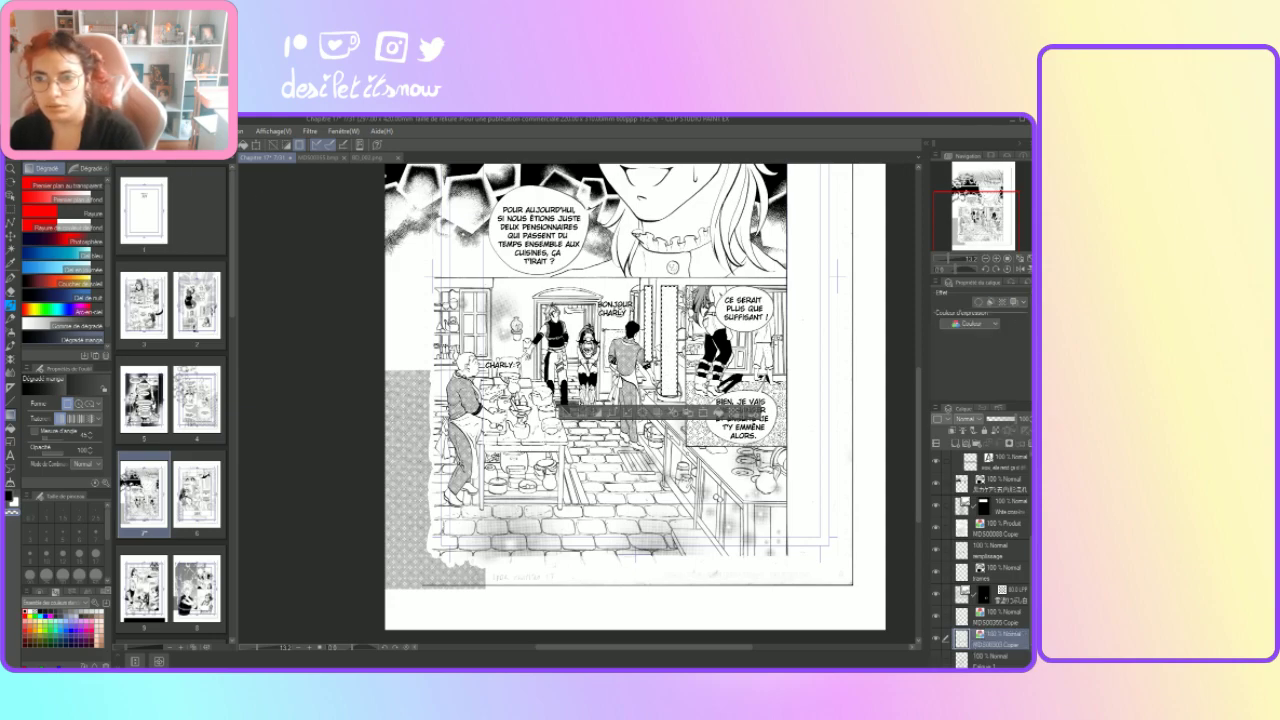
pyautogui.hotkey('ctrl', 'y')
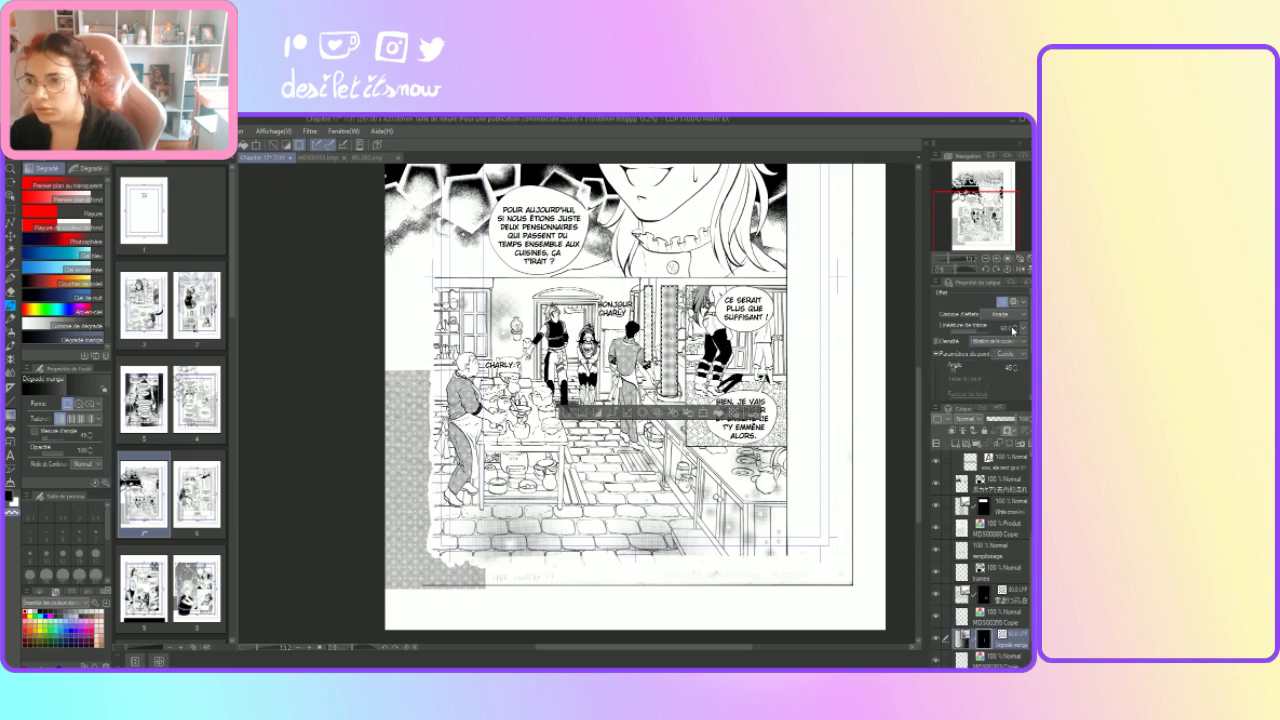
# Step: Try a different screen frequency on the pillar's Dégradé manga tone, and undo the gradient
pyautogui.click(1016, 327)
pyautogui.click(1016, 327)
pyautogui.click(1016, 327)
pyautogui.click(1017, 330)
pyautogui.click(1017, 330)
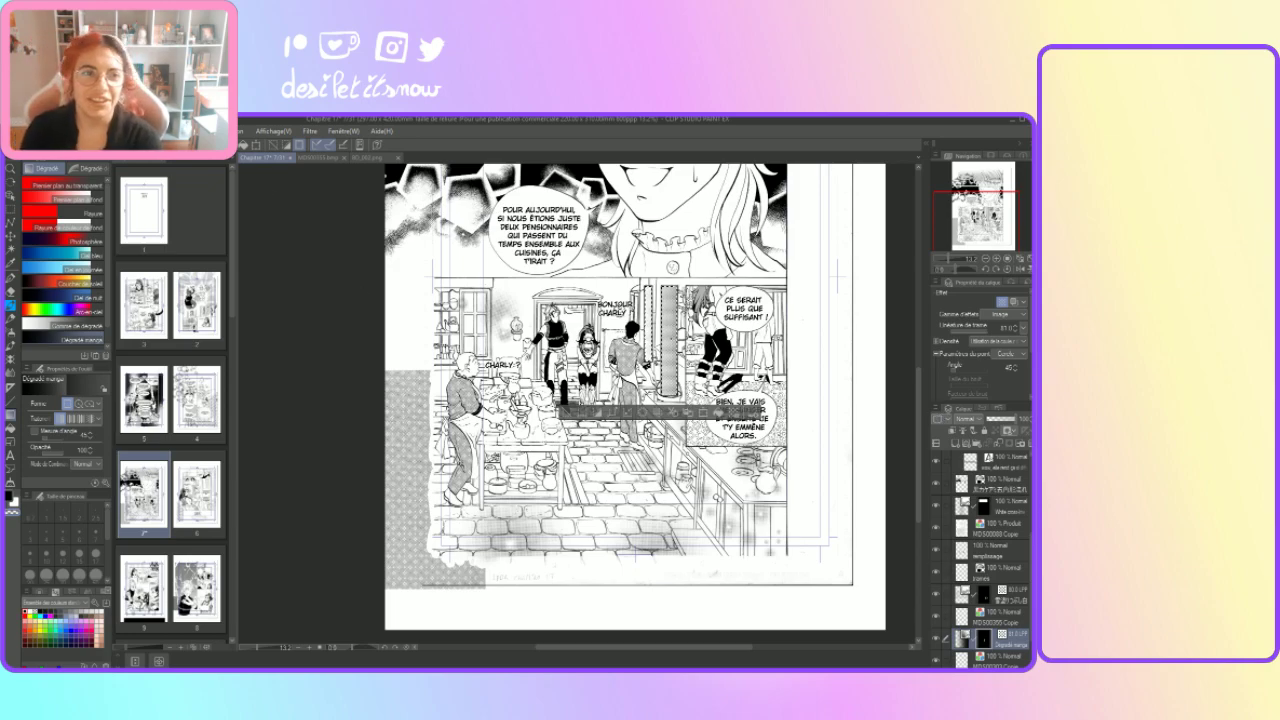
pyautogui.click(976, 331)
pyautogui.hotkey('ctrl', 'z')
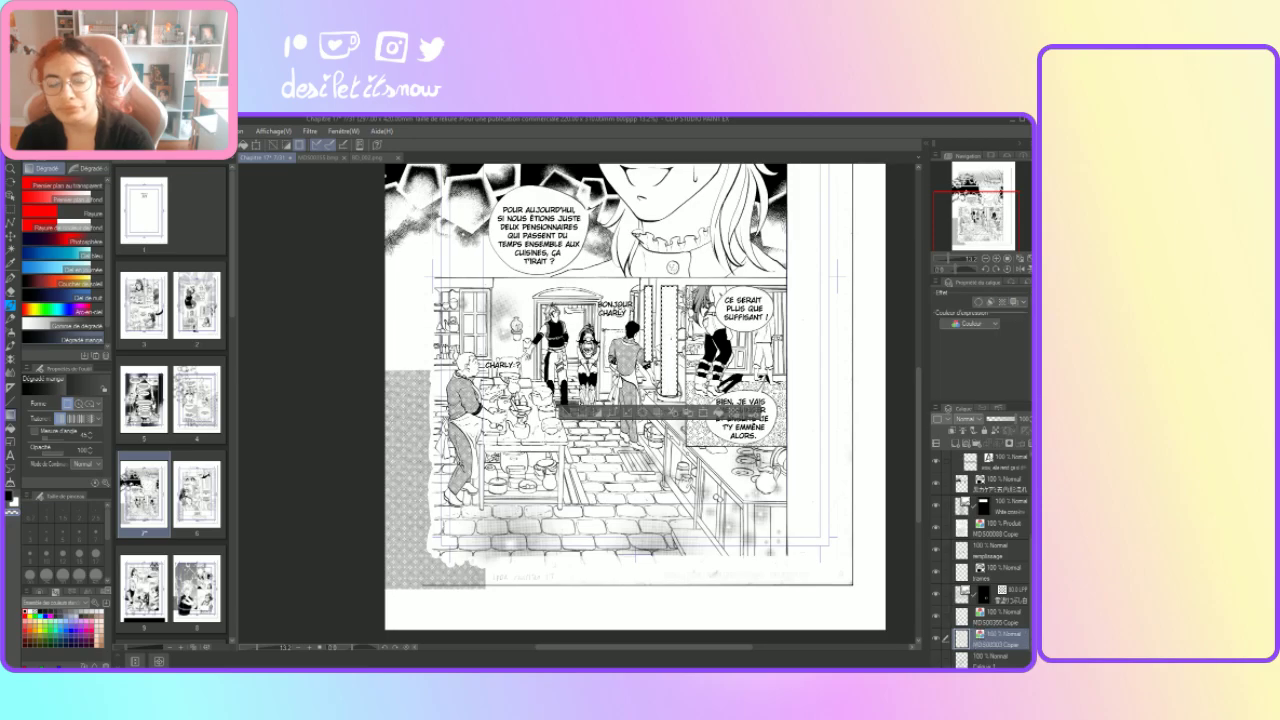
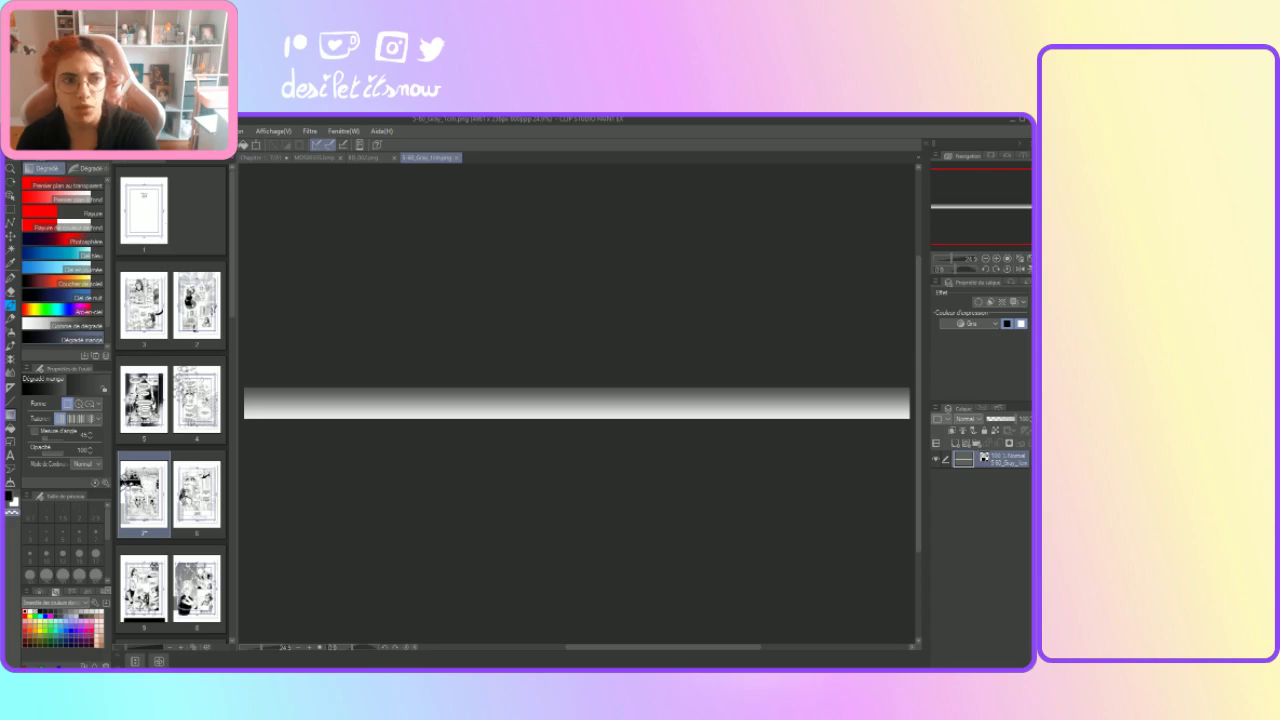
# Step: Return to the manga page, paste the copied grey gradient strip as a new layer and clear the selection
pyautogui.click(252, 158)
pyautogui.hotkey('ctrl', 'v')
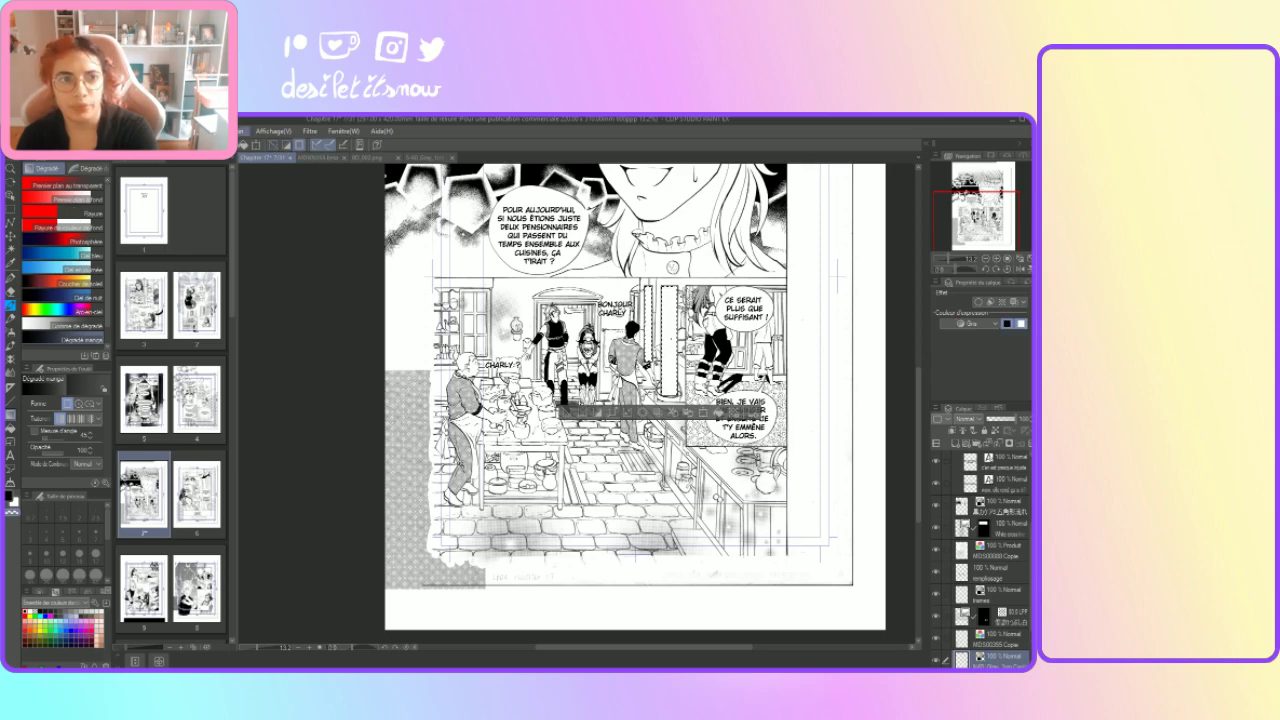
pyautogui.hotkey('ctrl', 'd')
# Step: Transform the pasted gradient strip: rotate it upright, enlarge it and place it over the pillar beside the inset panel
pyautogui.click(254, 146)
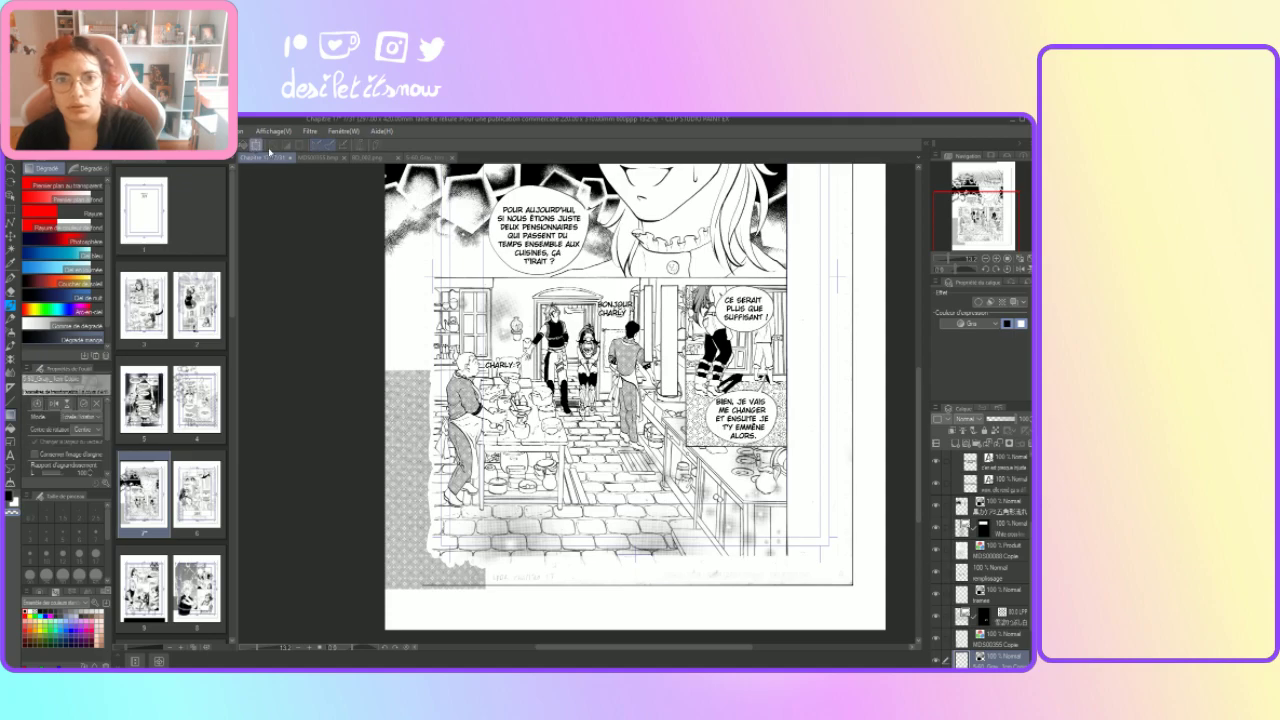
pyautogui.moveTo(919, 377); pyautogui.dragTo(909, 314)
pyautogui.scroll(5, 909, 314)
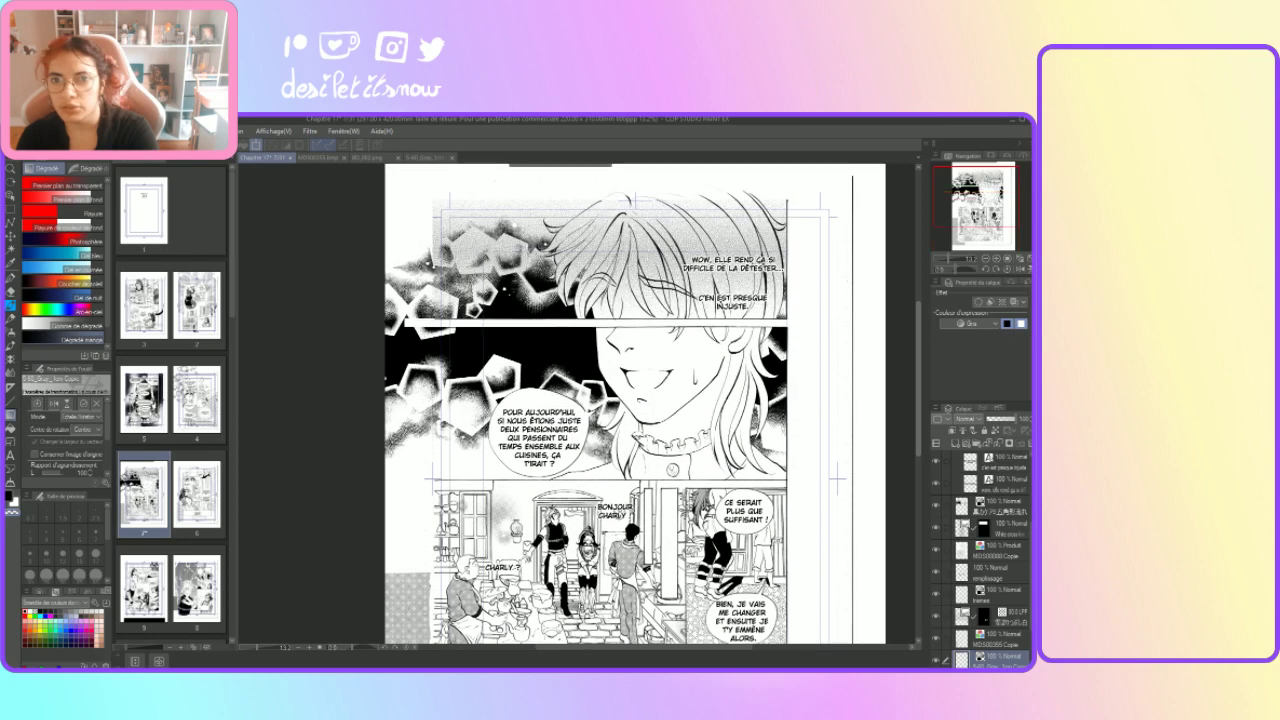
pyautogui.moveTo(698, 204); pyautogui.dragTo(812, 627)
pyautogui.scroll(-4, 920, 463)
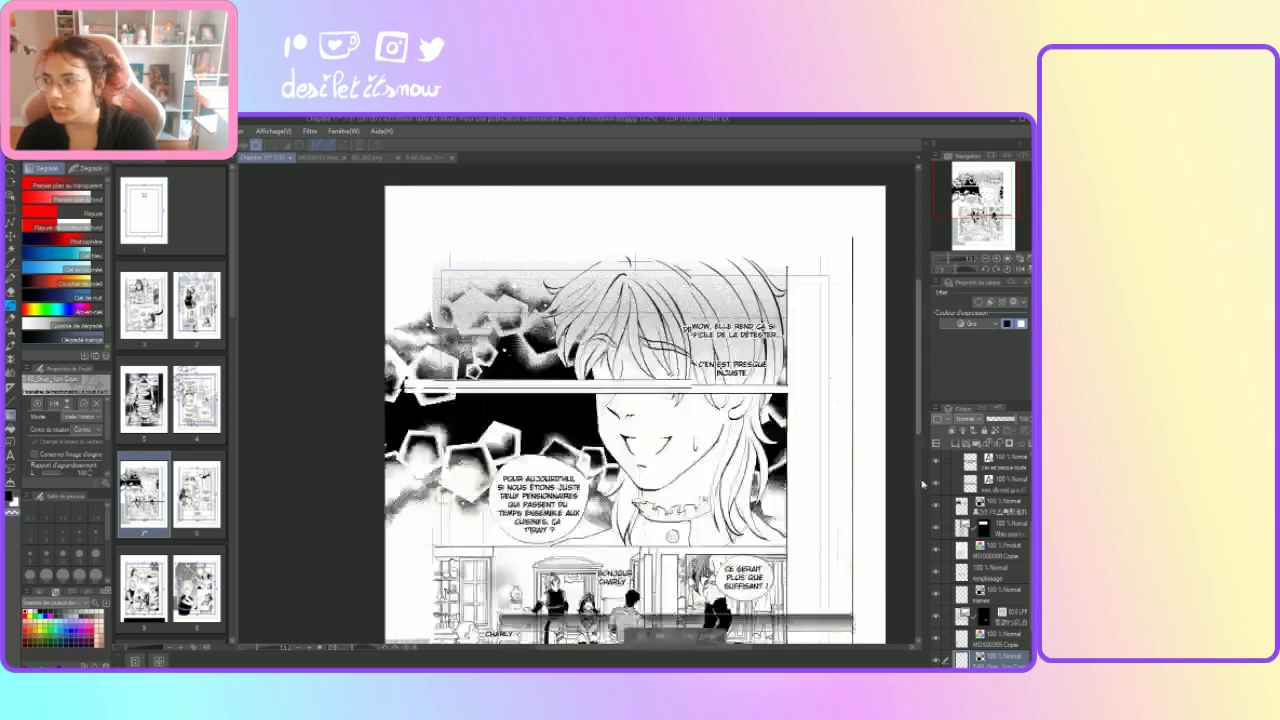
pyautogui.moveTo(866, 432); pyautogui.dragTo(676, 613)
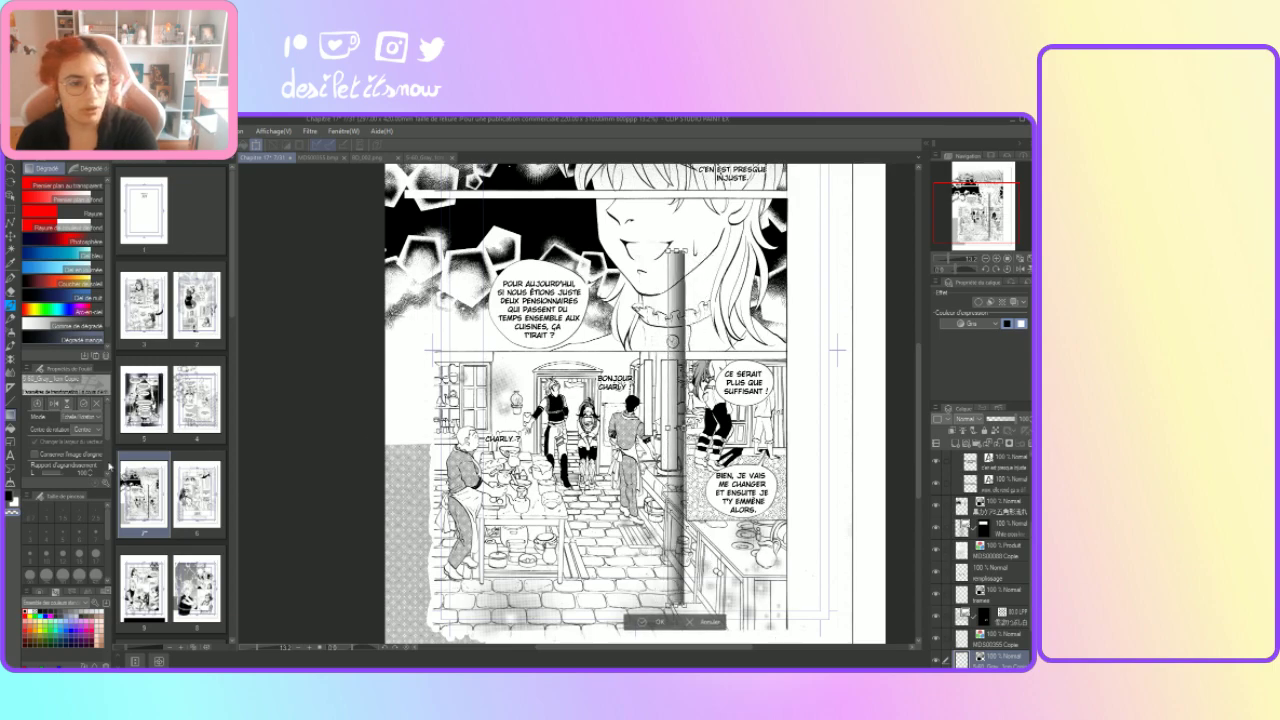
pyautogui.scroll(-2, 90, 452)
pyautogui.moveTo(676, 400); pyautogui.dragTo(646, 427)
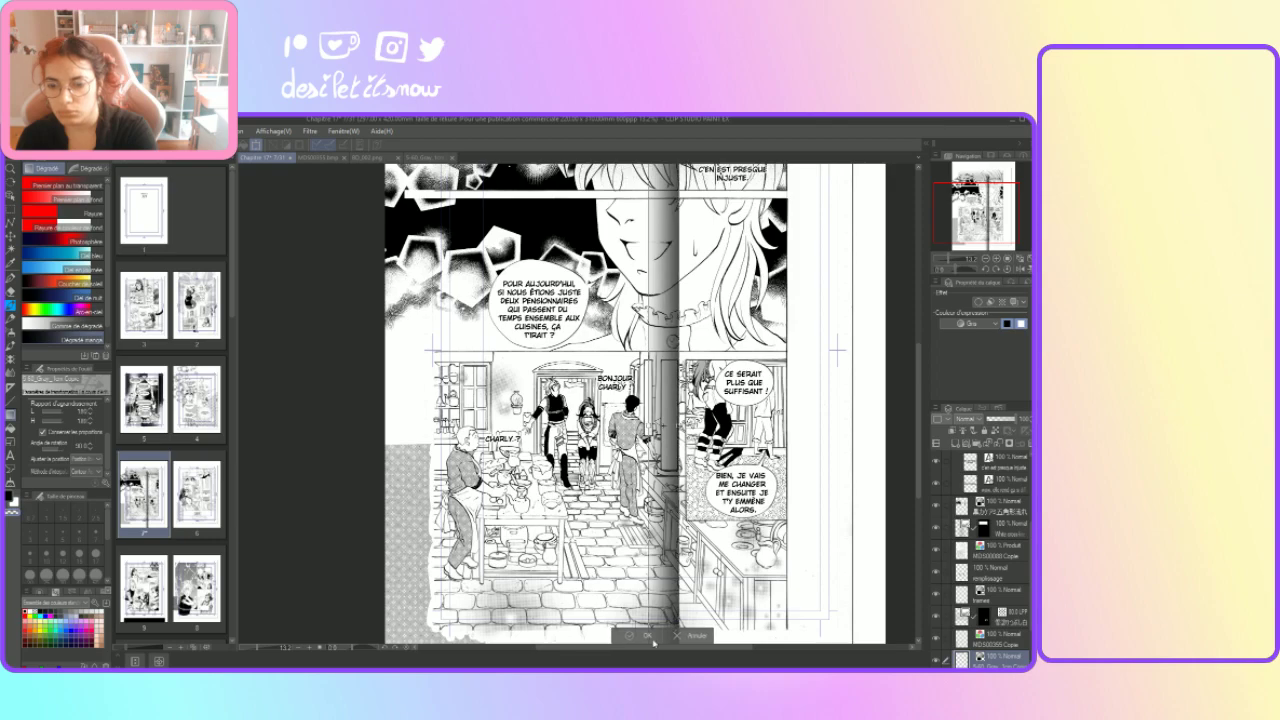
pyautogui.press('Return')
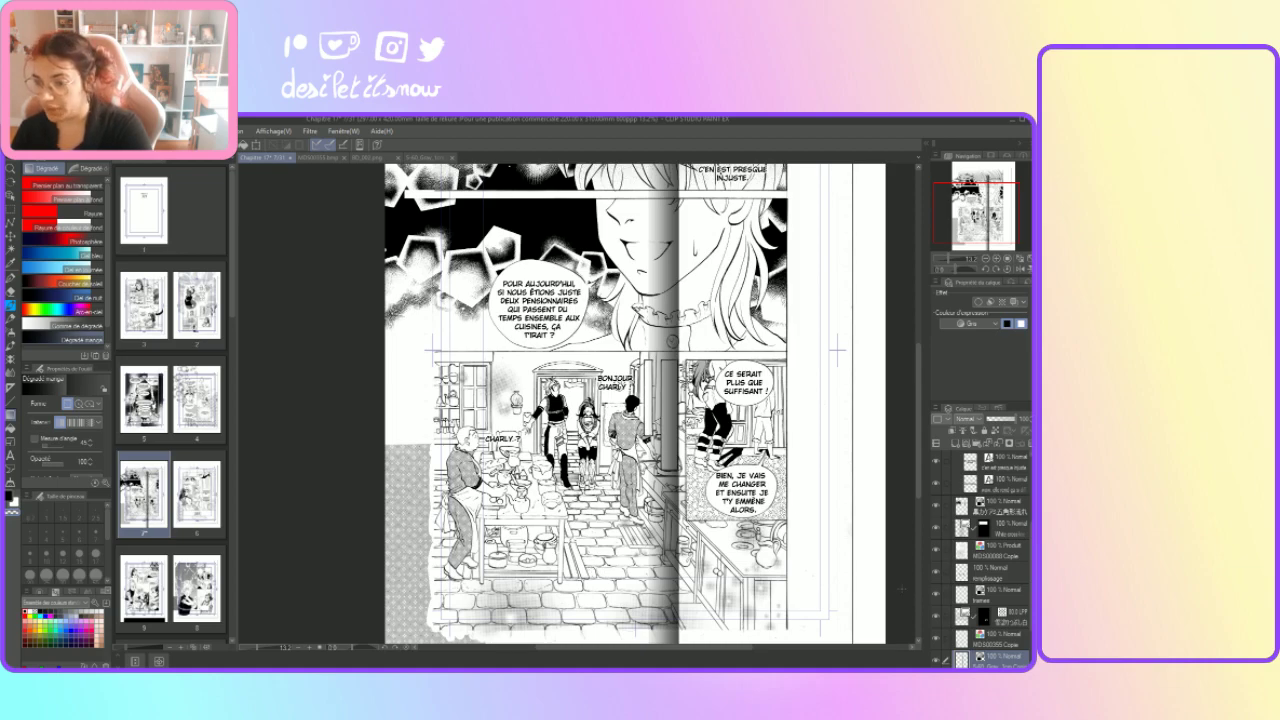
# Step: Hide the gradient strip and auto-select the pillar faces from the Produit-mode layer, referring to the visible layers
pyautogui.click(936, 660)
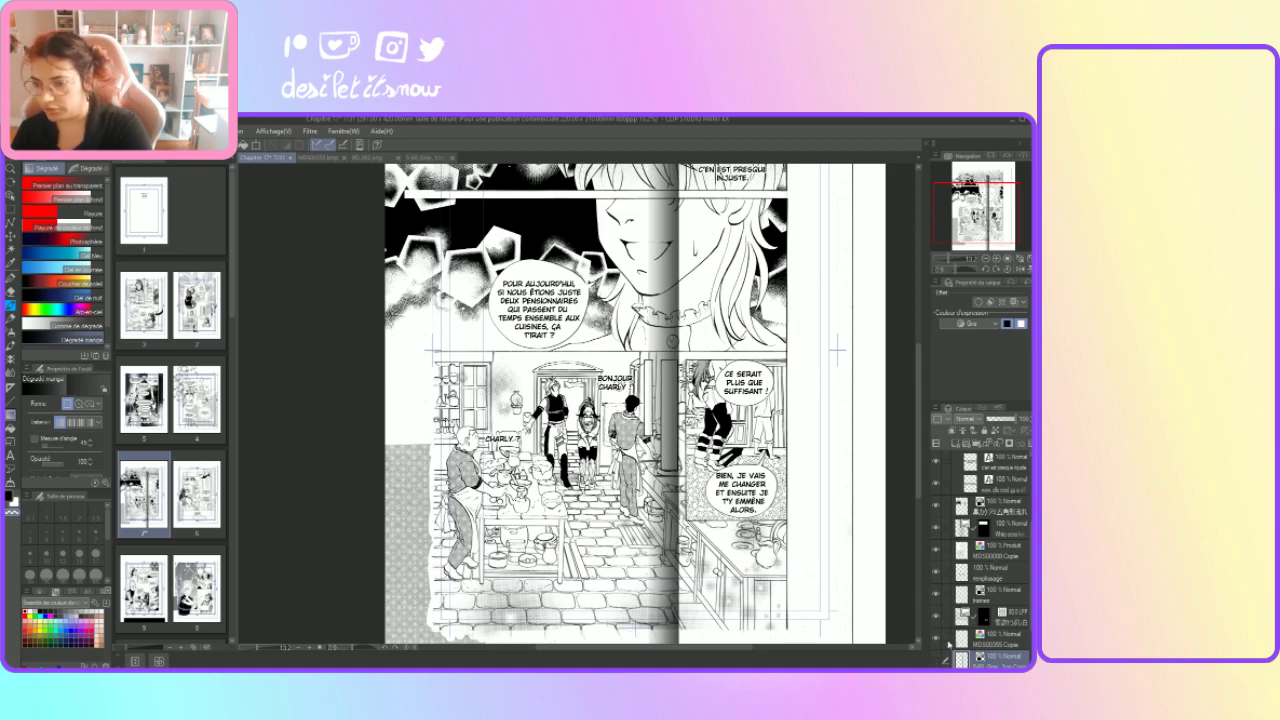
pyautogui.click(983, 545)
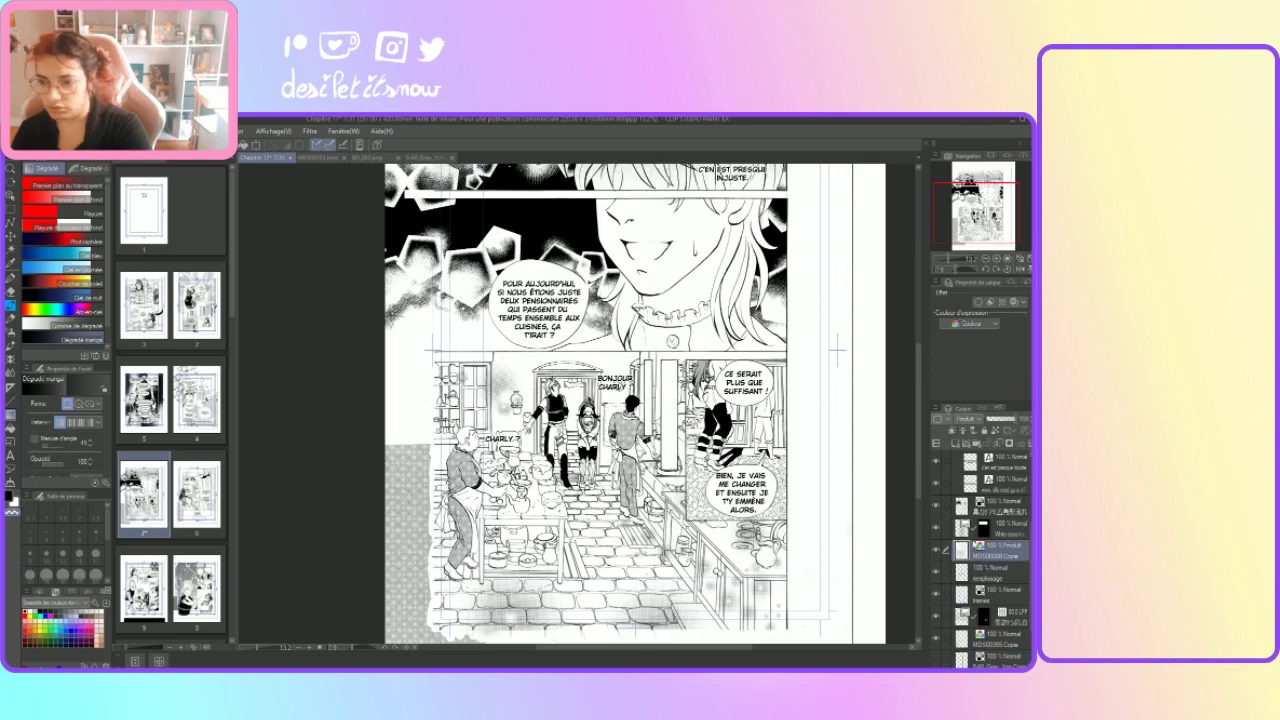
pyautogui.click(11, 249)
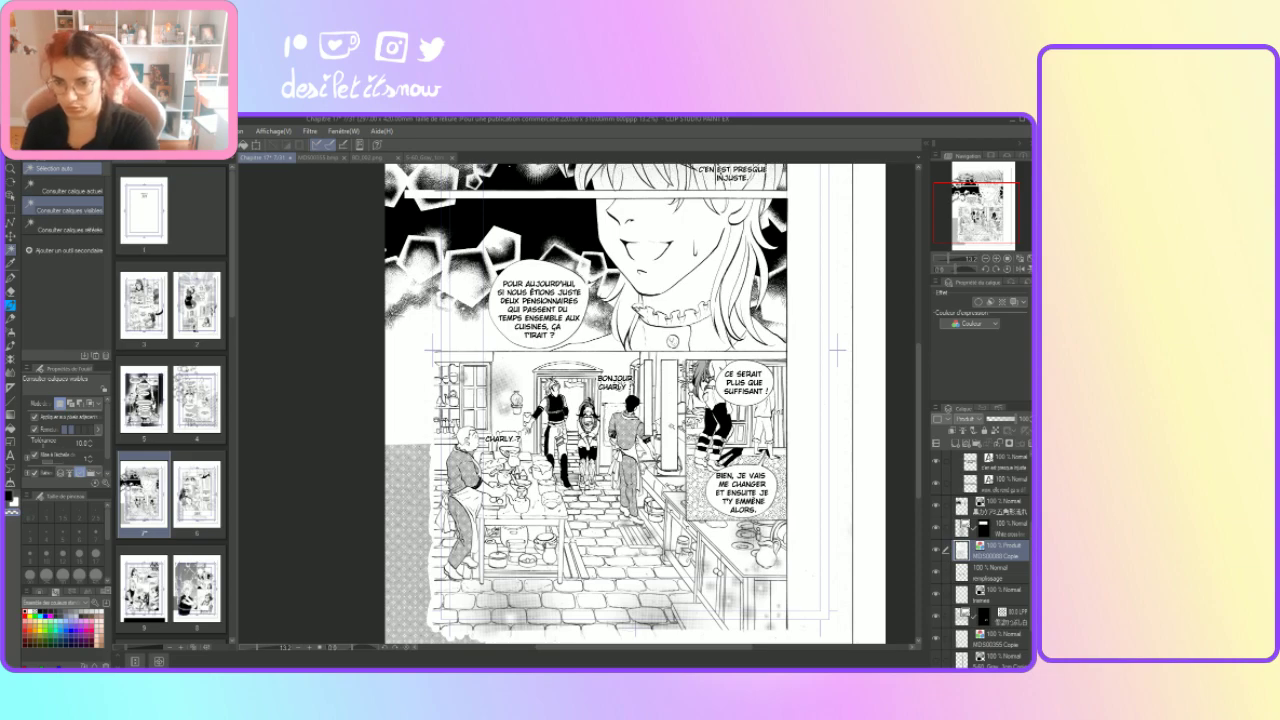
pyautogui.click(668, 430)
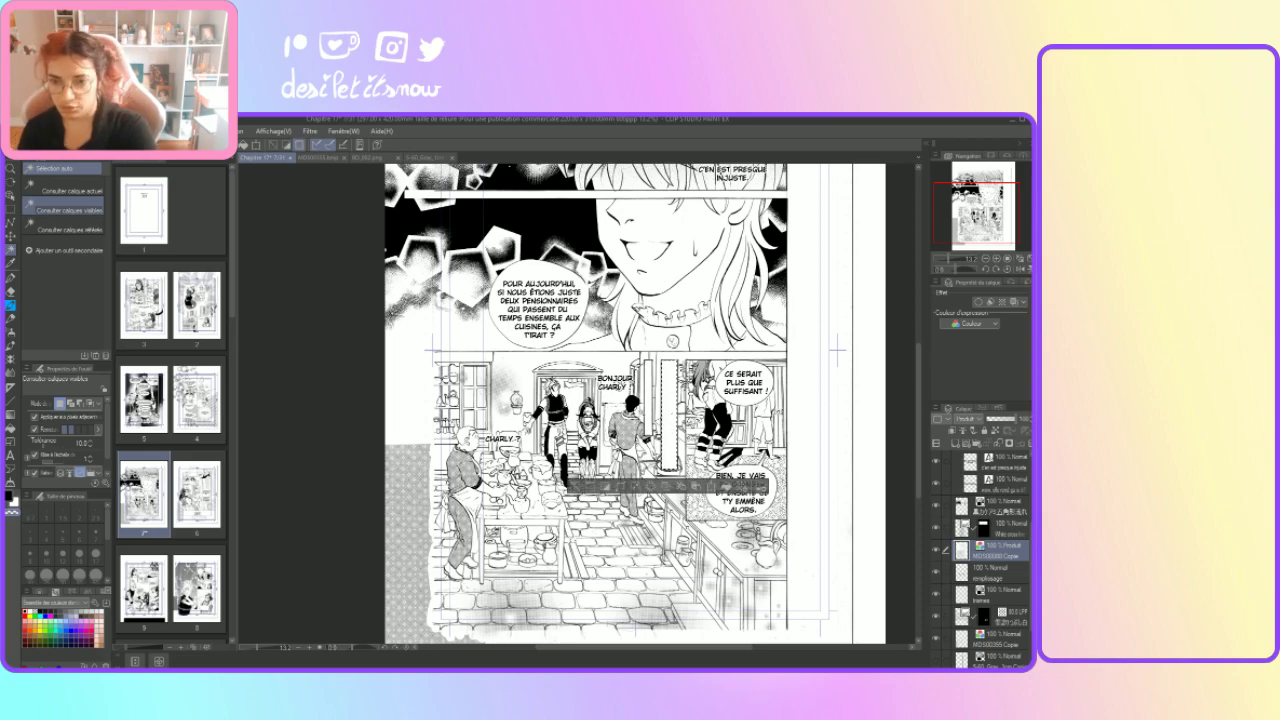
# Step: Show the gradient strip, invert the selection and clear the strip's own layer everywhere outside the pillar faces
pyautogui.click(937, 660)
pyautogui.click(241, 134)
pyautogui.click(238, 186)
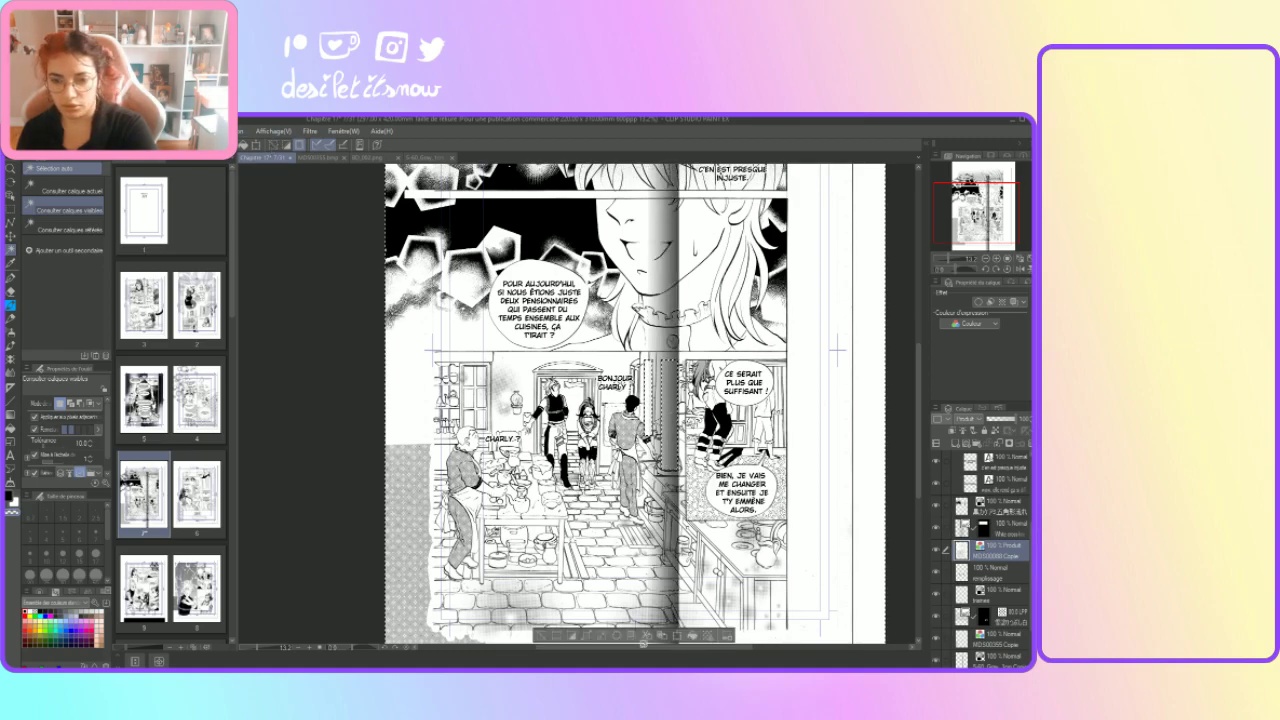
pyautogui.click(616, 635)
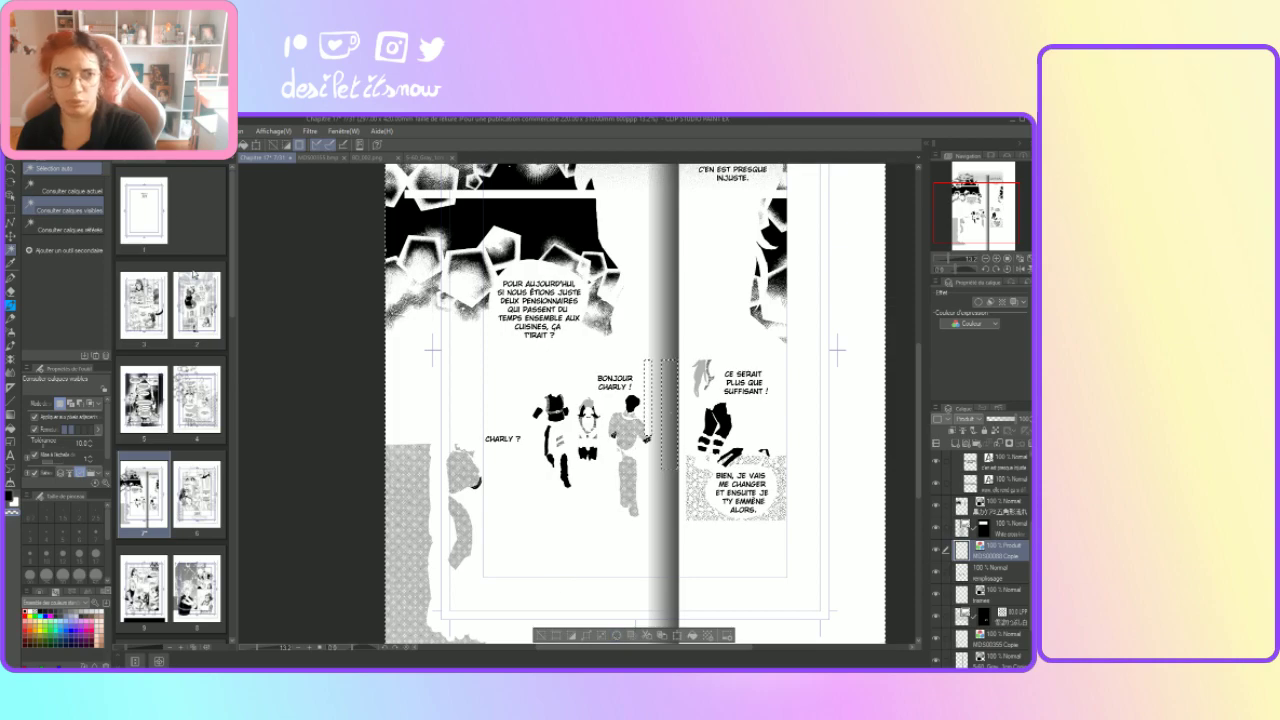
pyautogui.hotkey('ctrl', 'z')
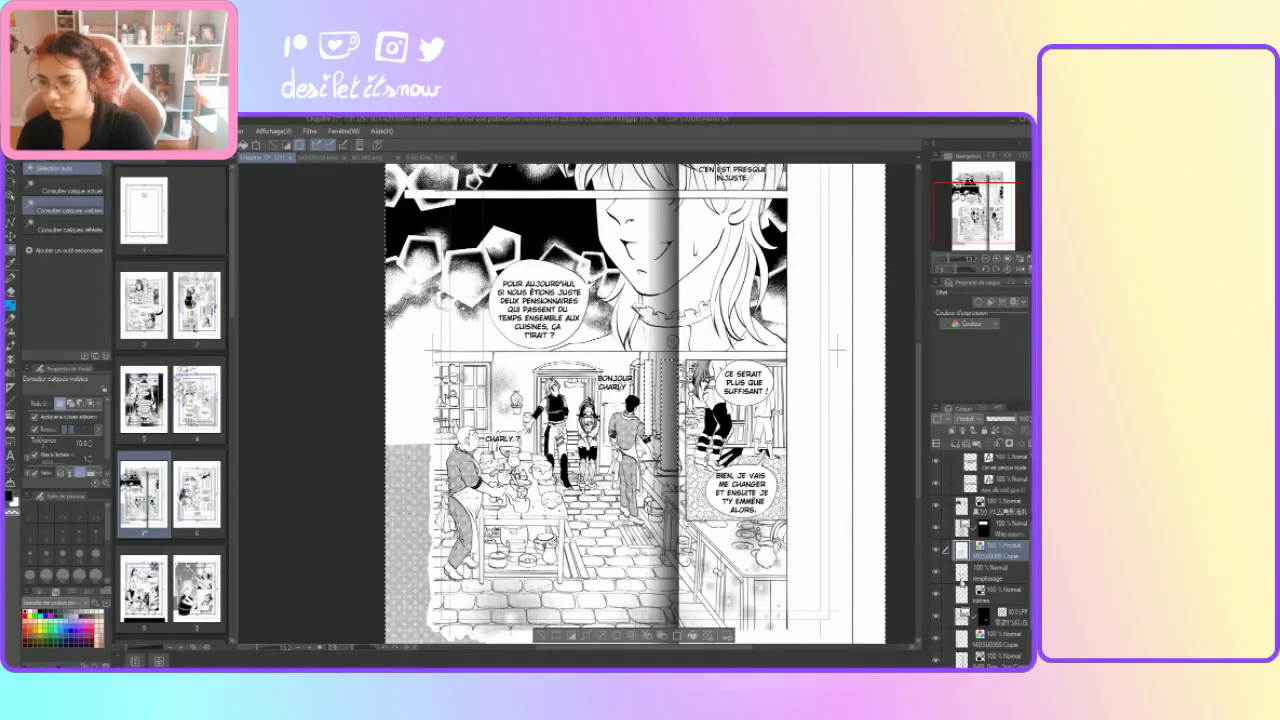
pyautogui.click(1000, 642)
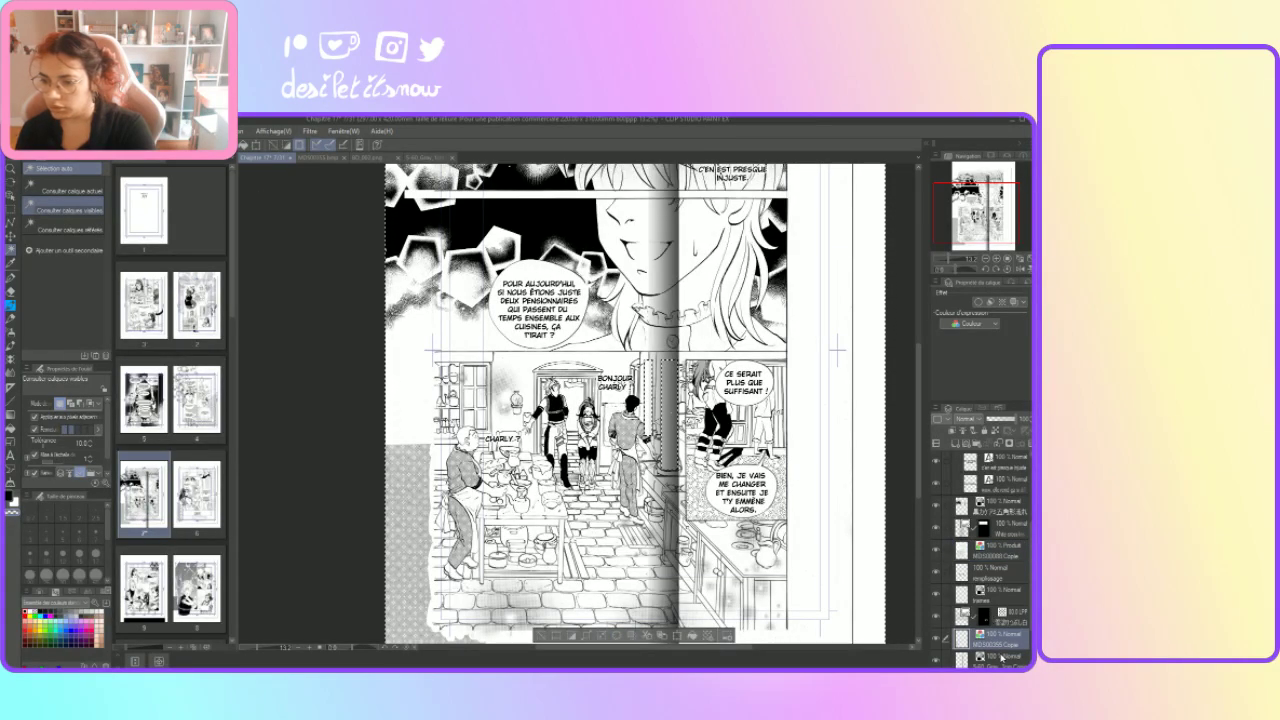
pyautogui.click(1002, 658)
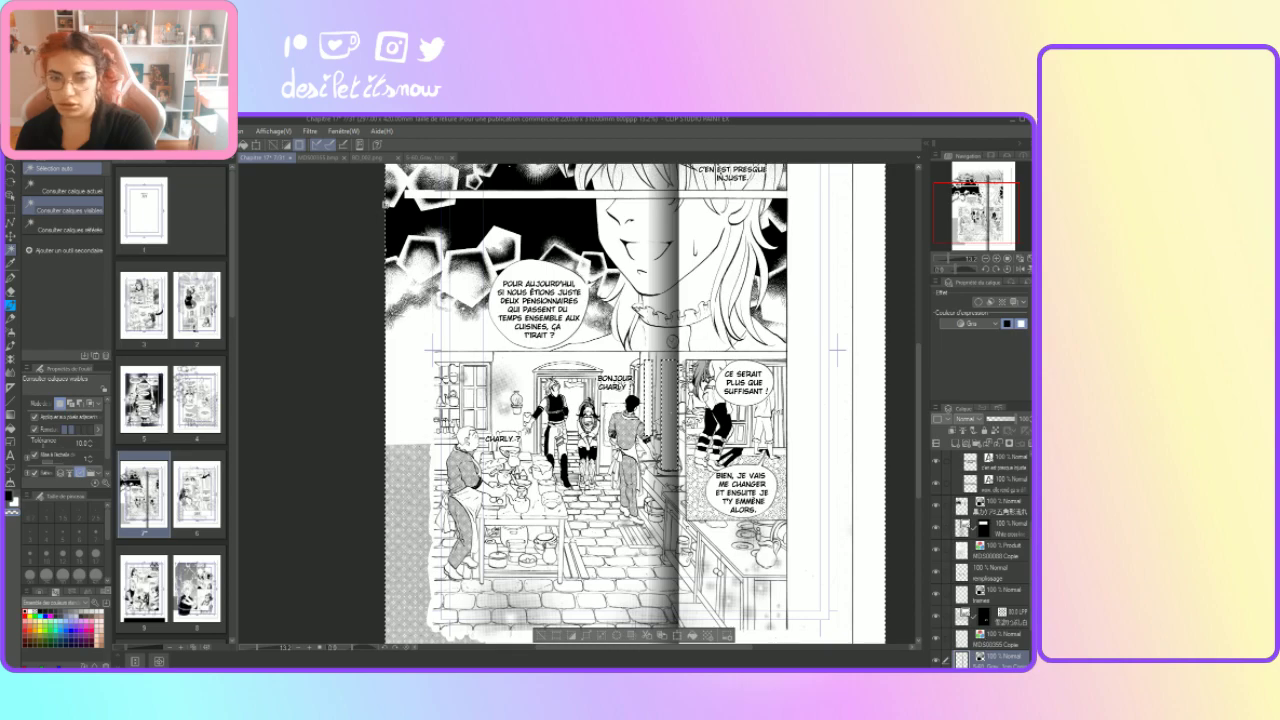
pyautogui.click(615, 636)
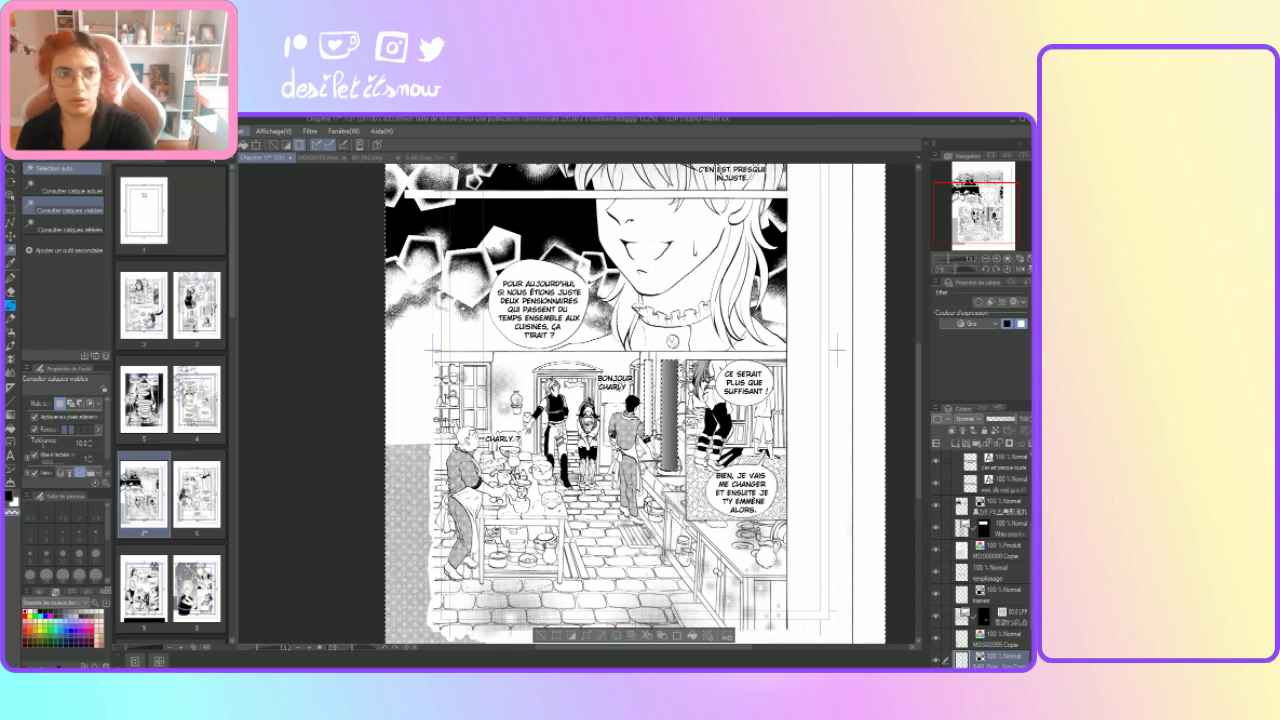
pyautogui.hotkey('ctrl', 'd')
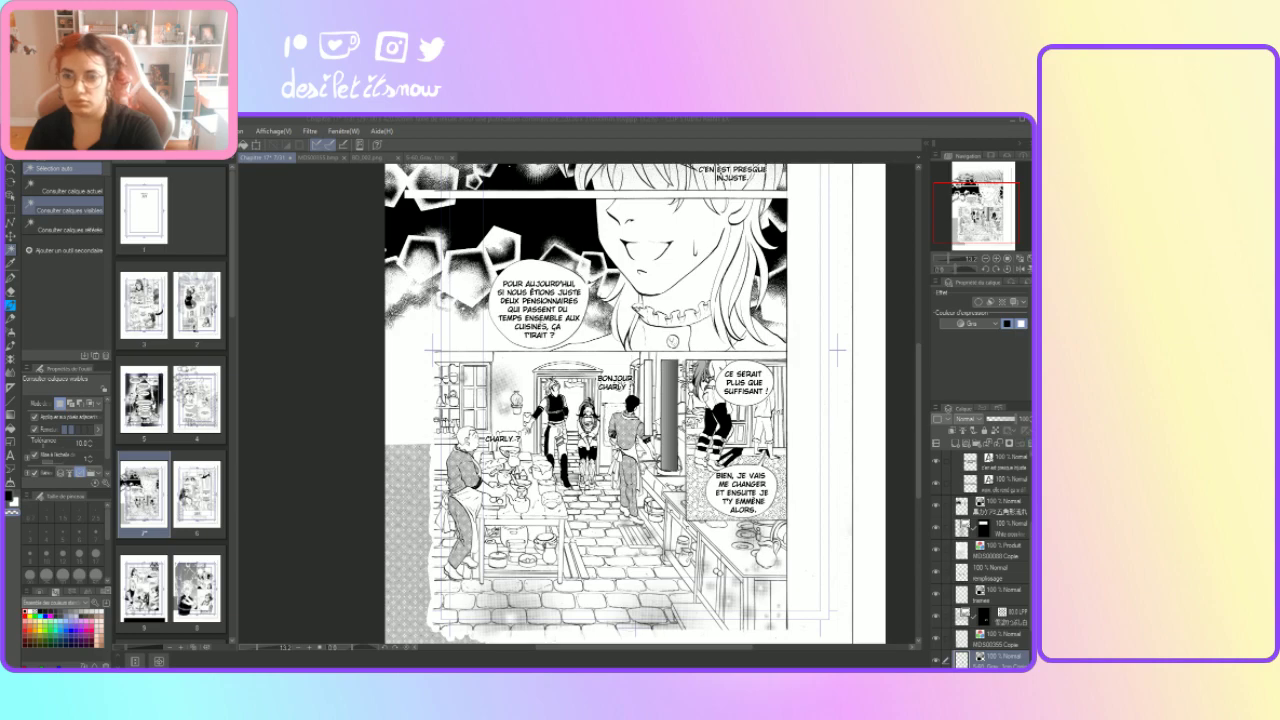
pyautogui.hotkey('ctrl', 'z')
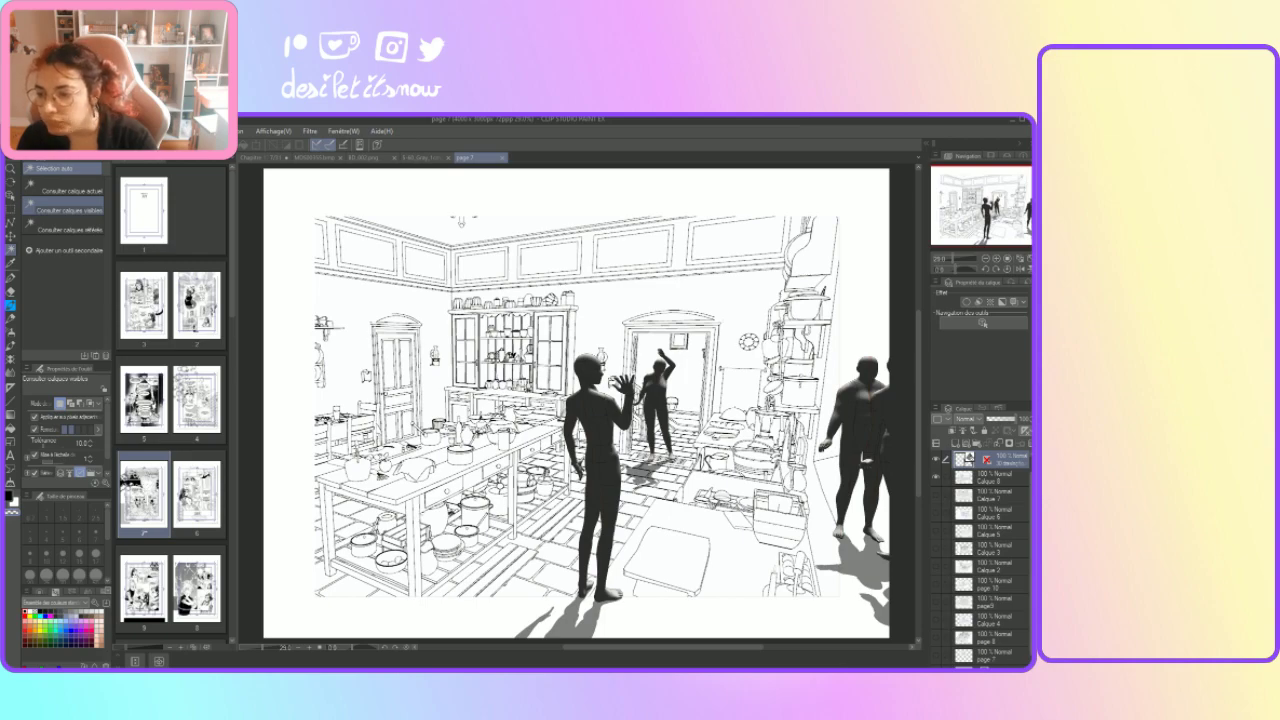
# Step: Hide the posed figures and the large kitchen line art, and show the wide kitchen drawing on the page 7 layer
pyautogui.scroll(-1, 985, 560)
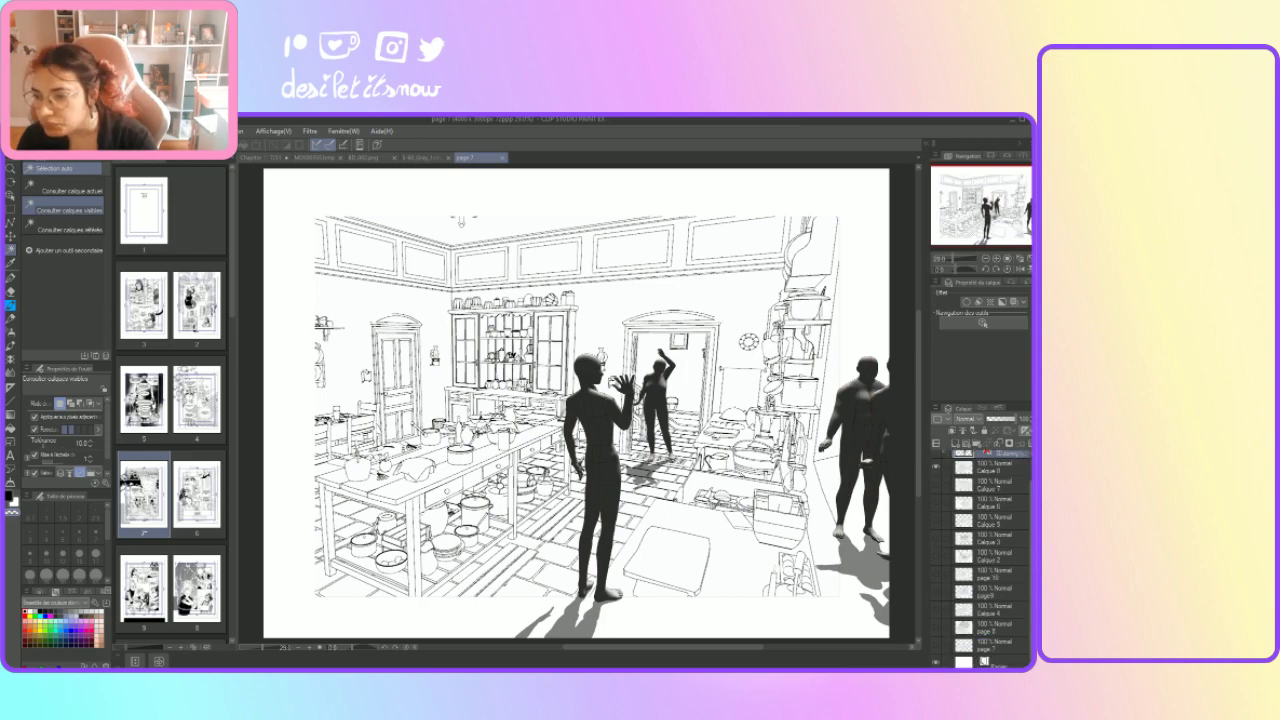
pyautogui.scroll(2, 985, 560)
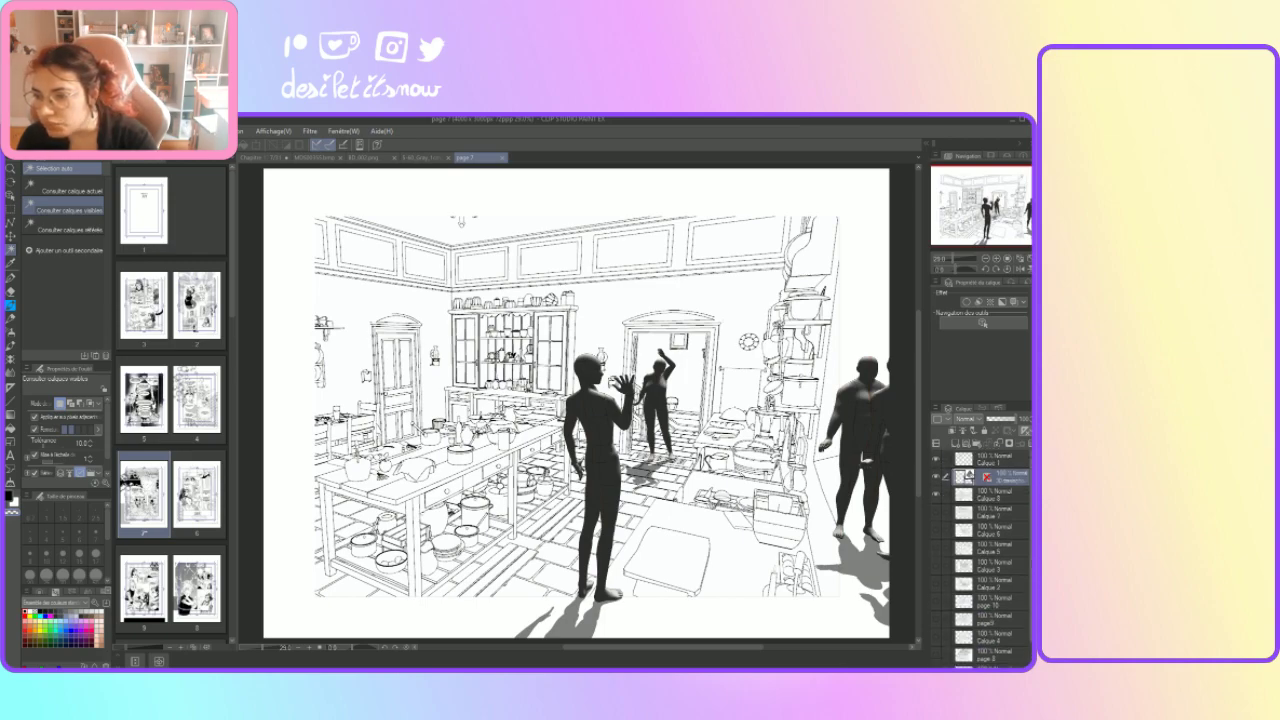
pyautogui.click(937, 511)
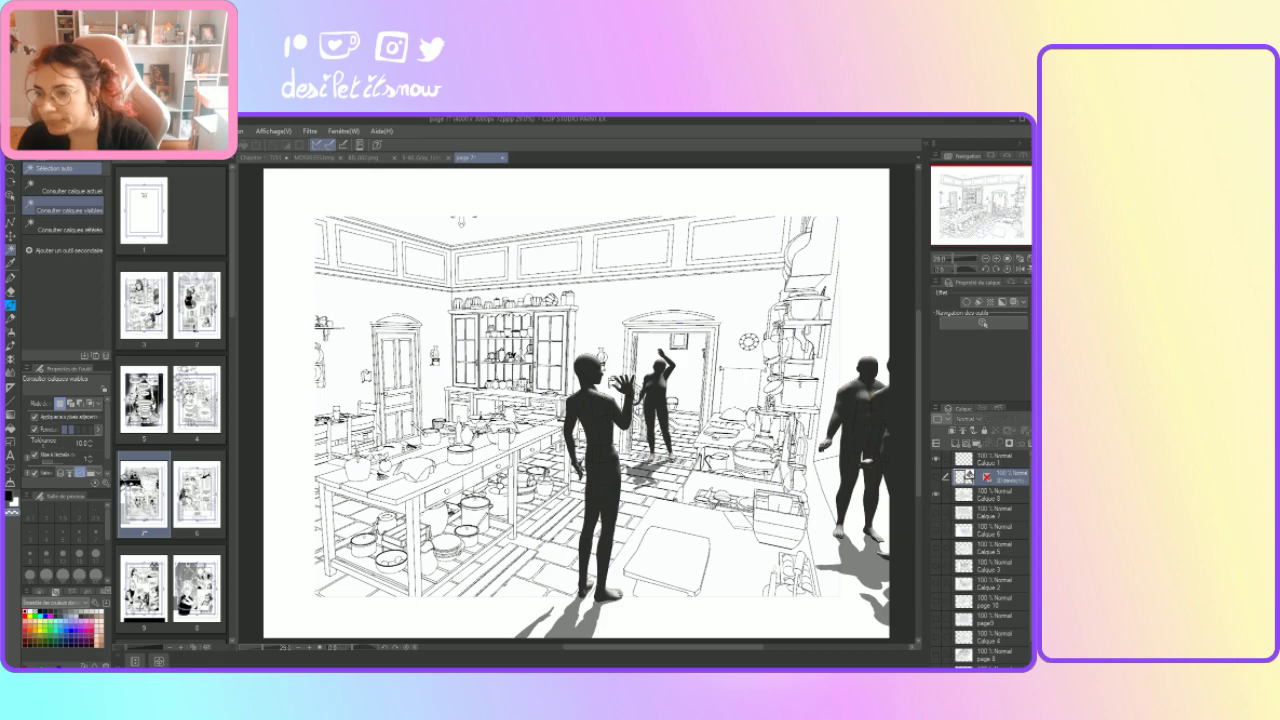
pyautogui.click(937, 512)
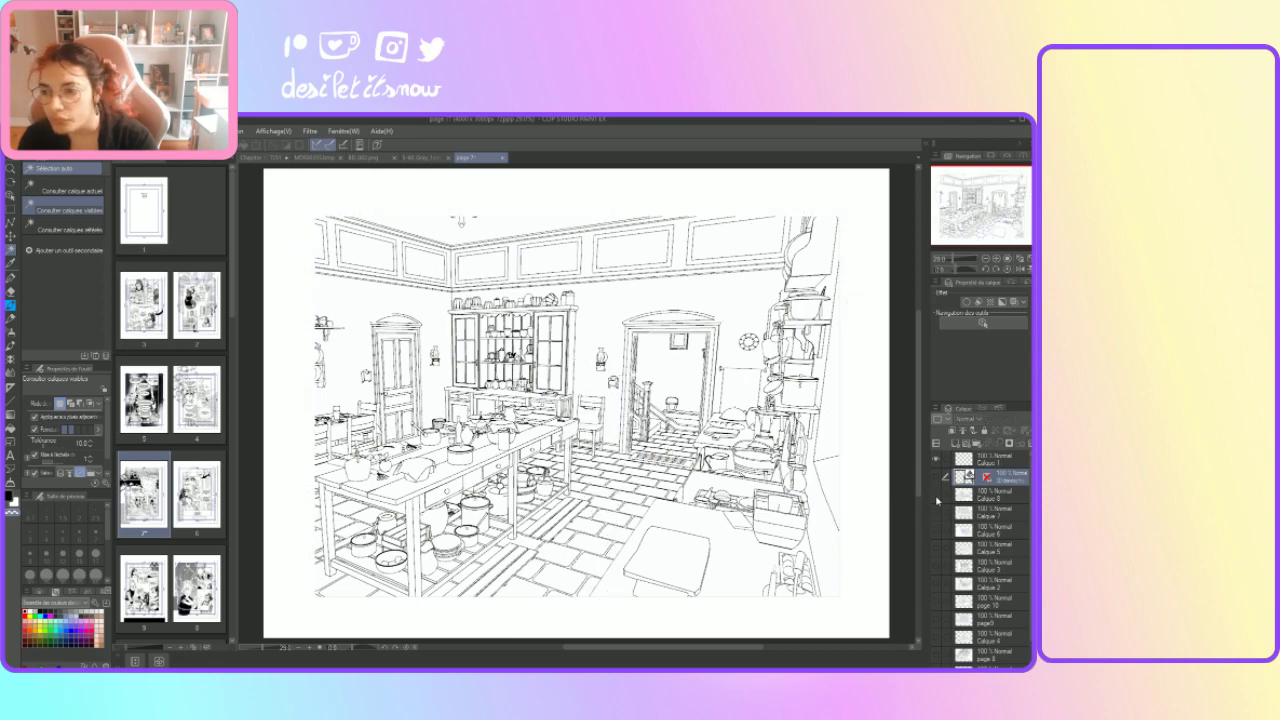
pyautogui.click(937, 514)
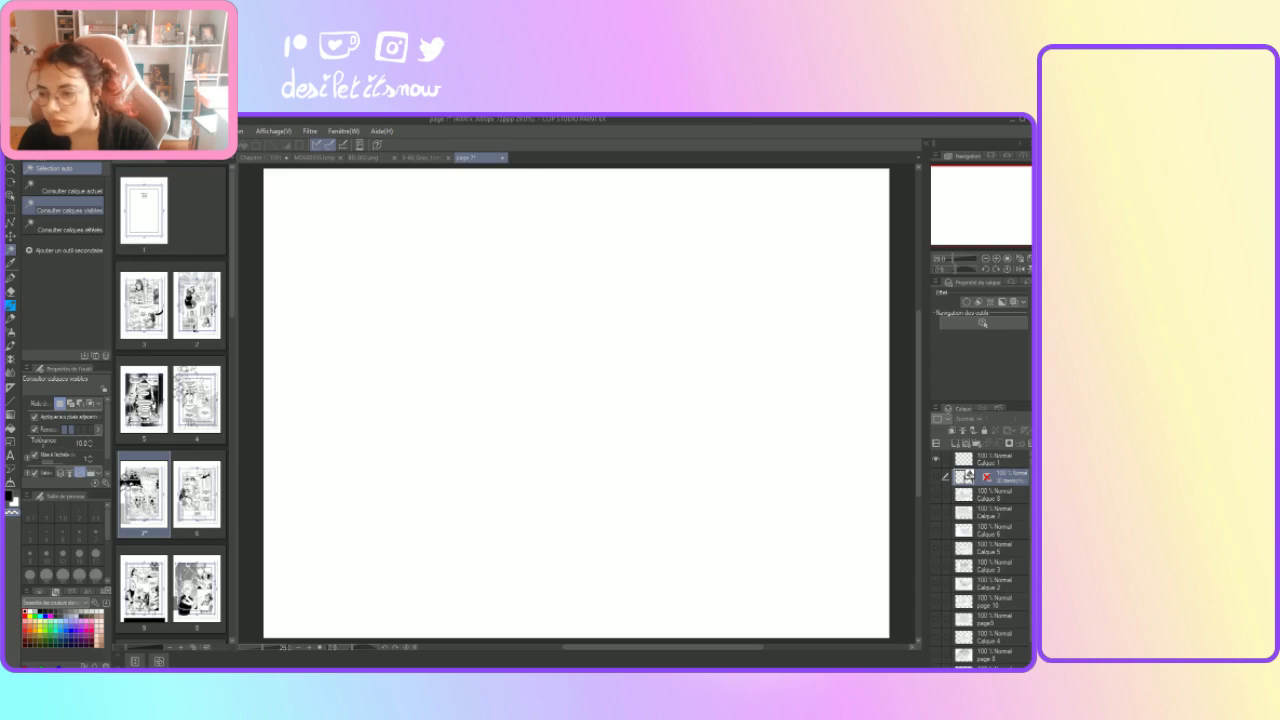
pyautogui.scroll(-2, 985, 560)
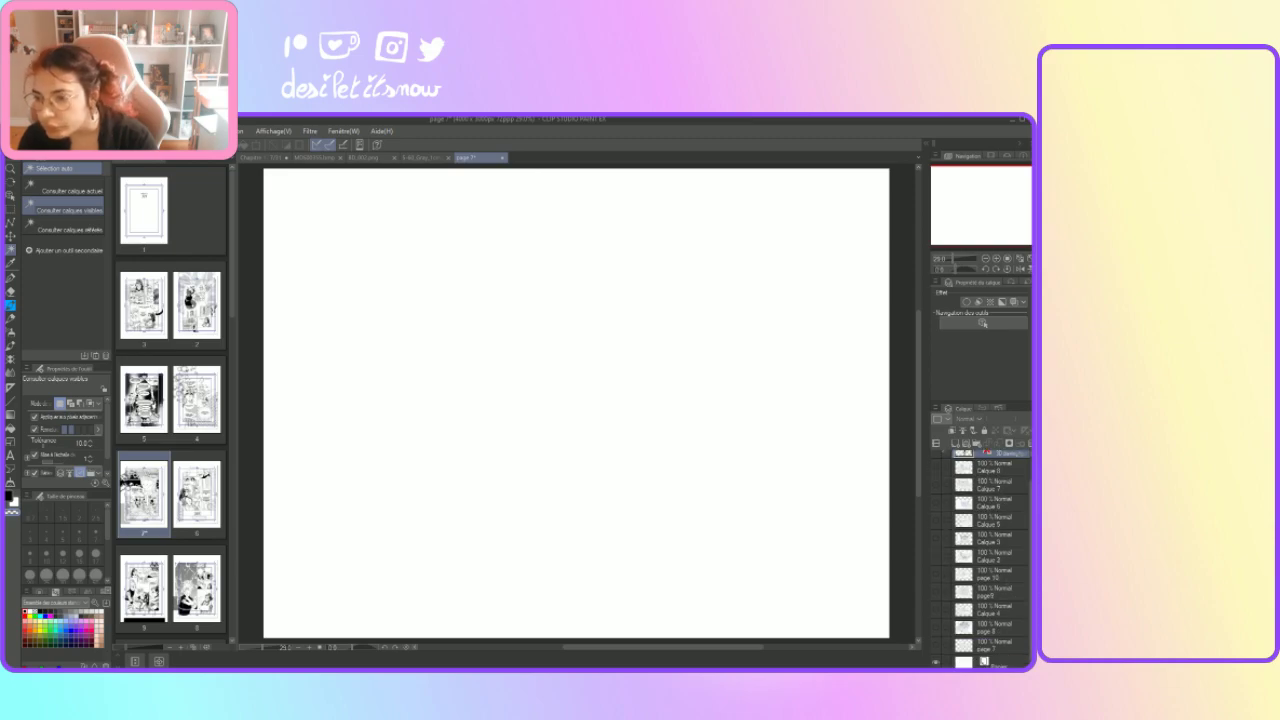
pyautogui.click(936, 486)
pyautogui.click(937, 487)
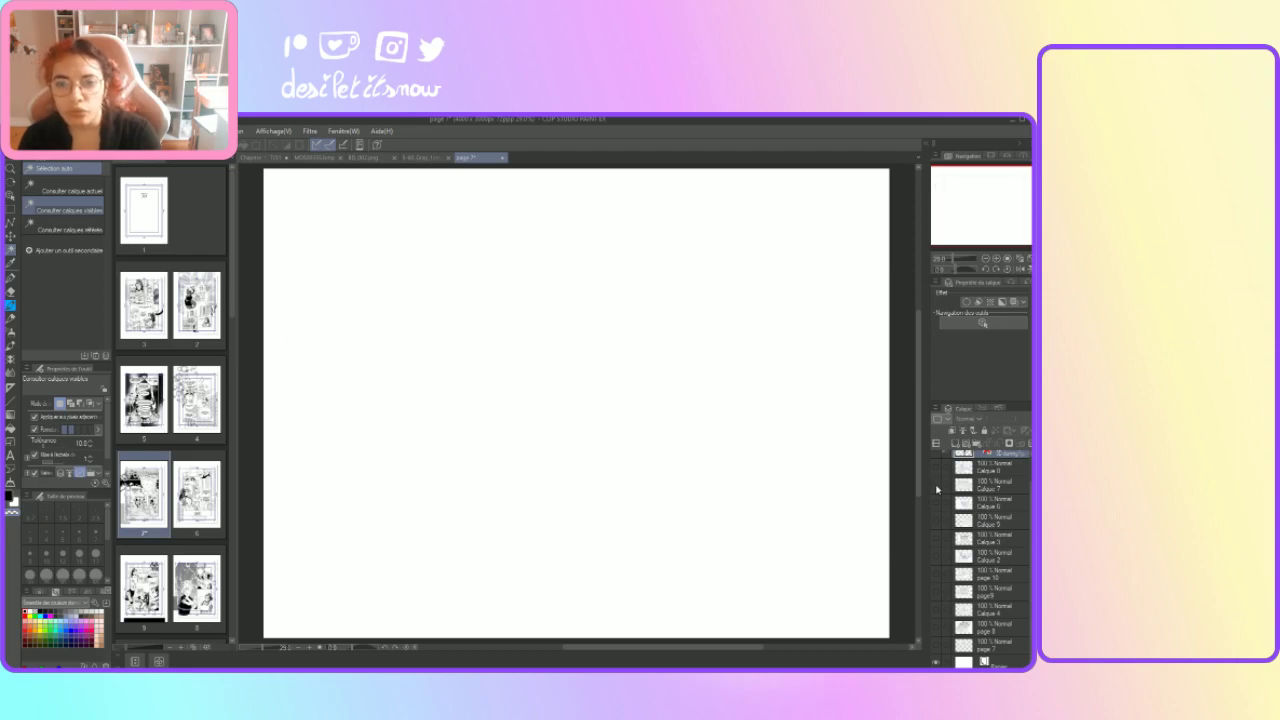
pyautogui.click(937, 647)
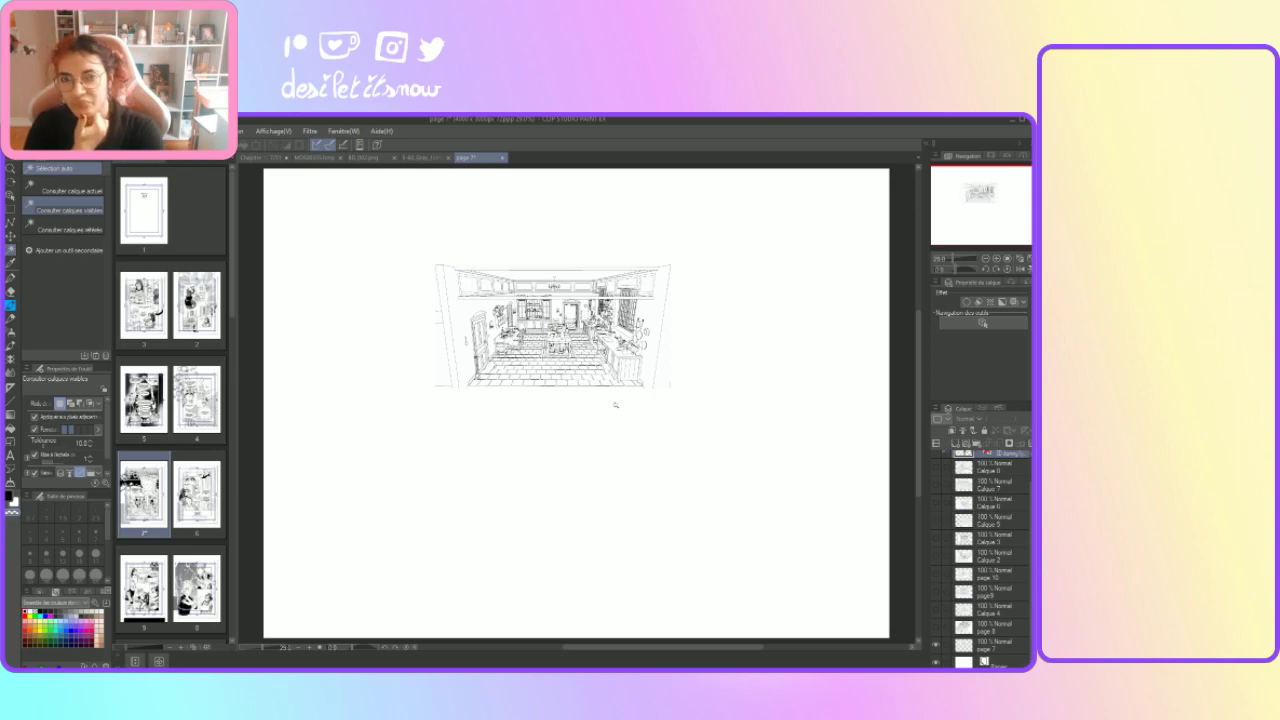
# Step: Close the kitchen reference document and return to the Chapter 17 manga page
pyautogui.click(501, 160)
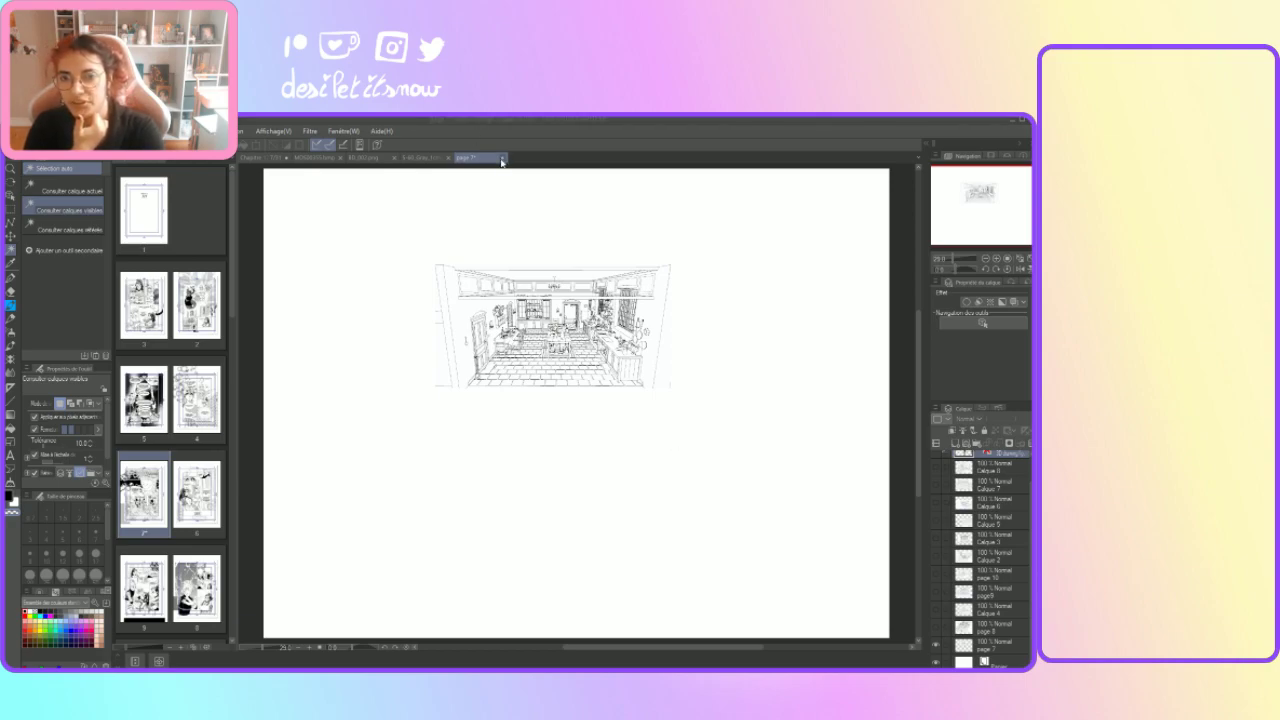
pyautogui.click(556, 419)
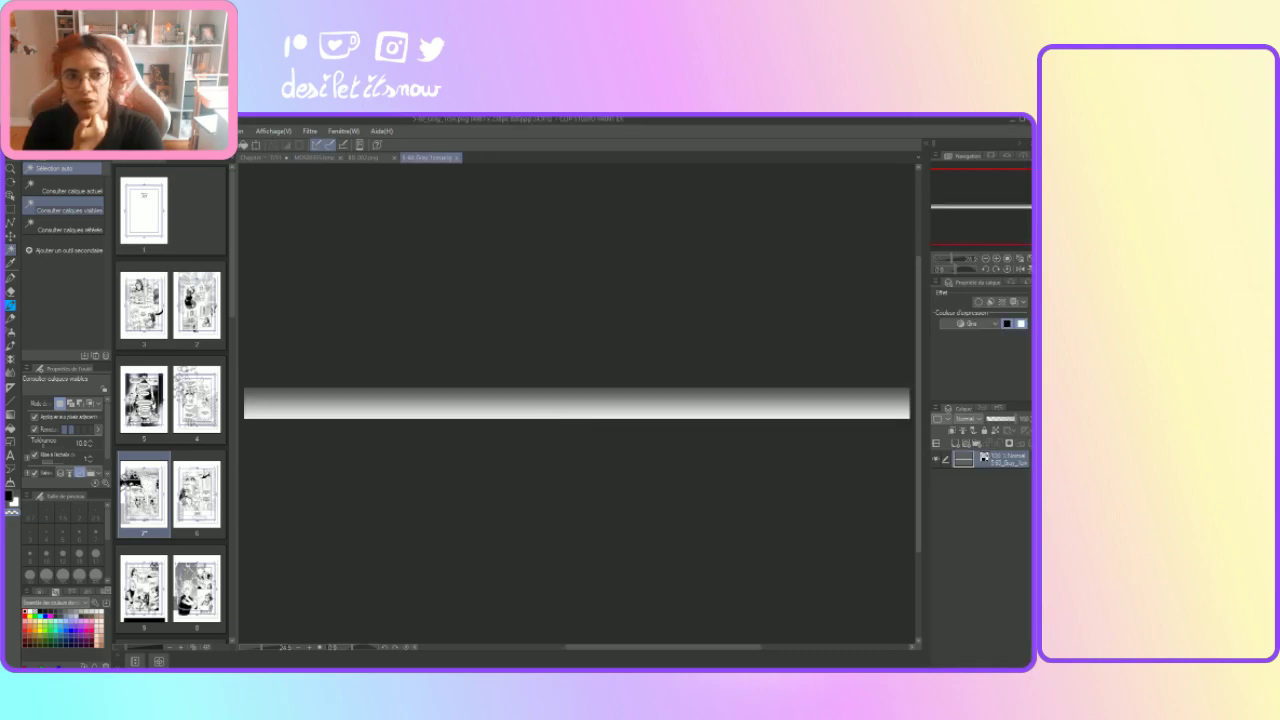
pyautogui.click(262, 158)
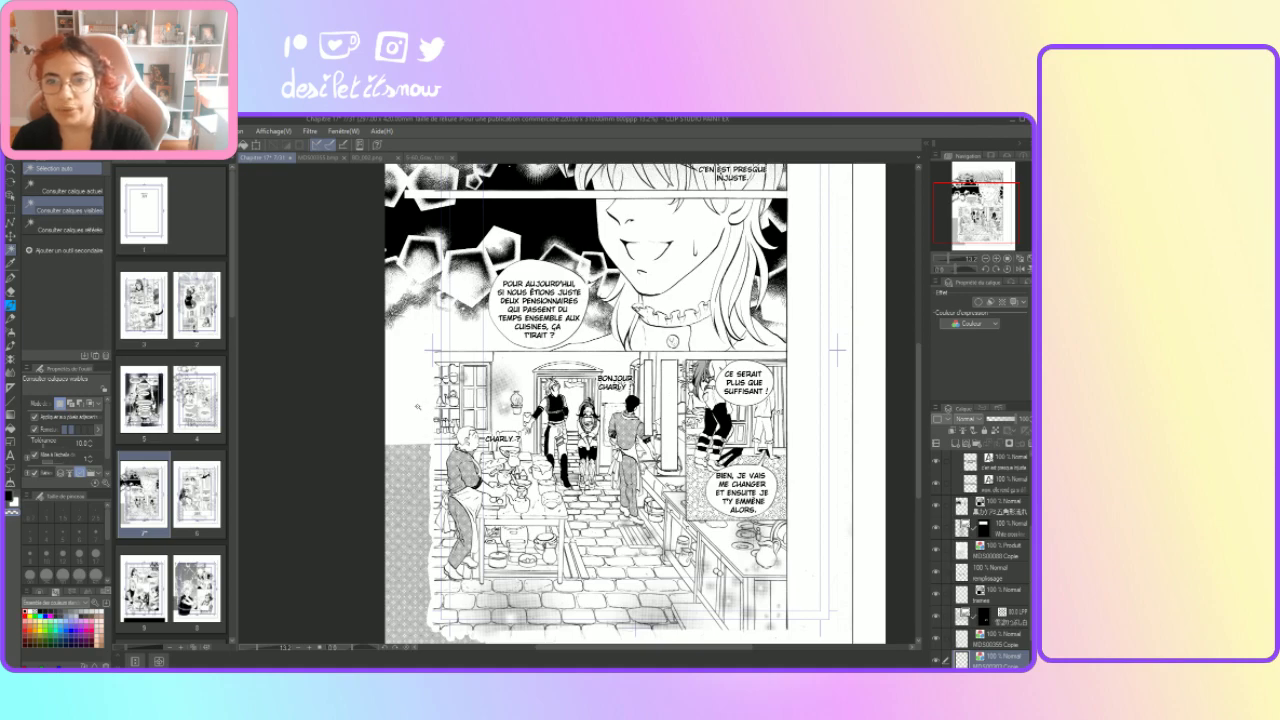
# Step: Add a new layer directly above the trames layer, name it ombres and set its blending mode to Produit
pyautogui.click(990, 604)
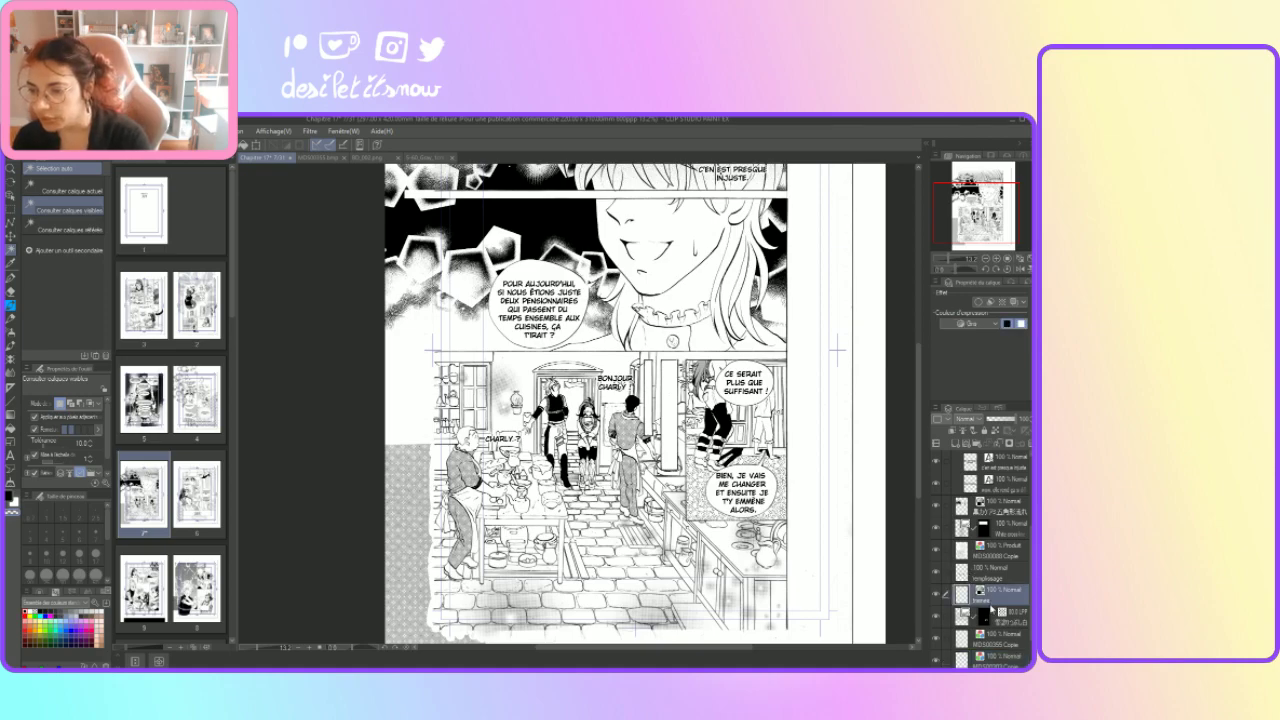
pyautogui.click(955, 443)
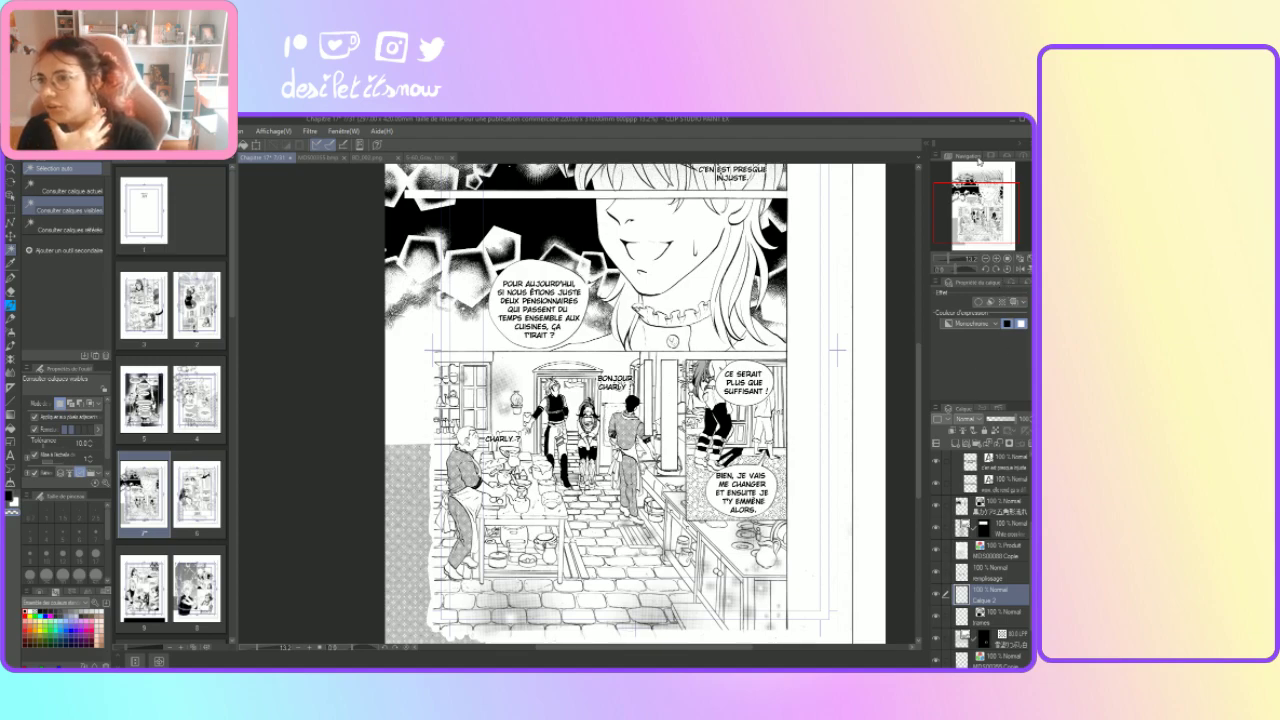
pyautogui.click(955, 319)
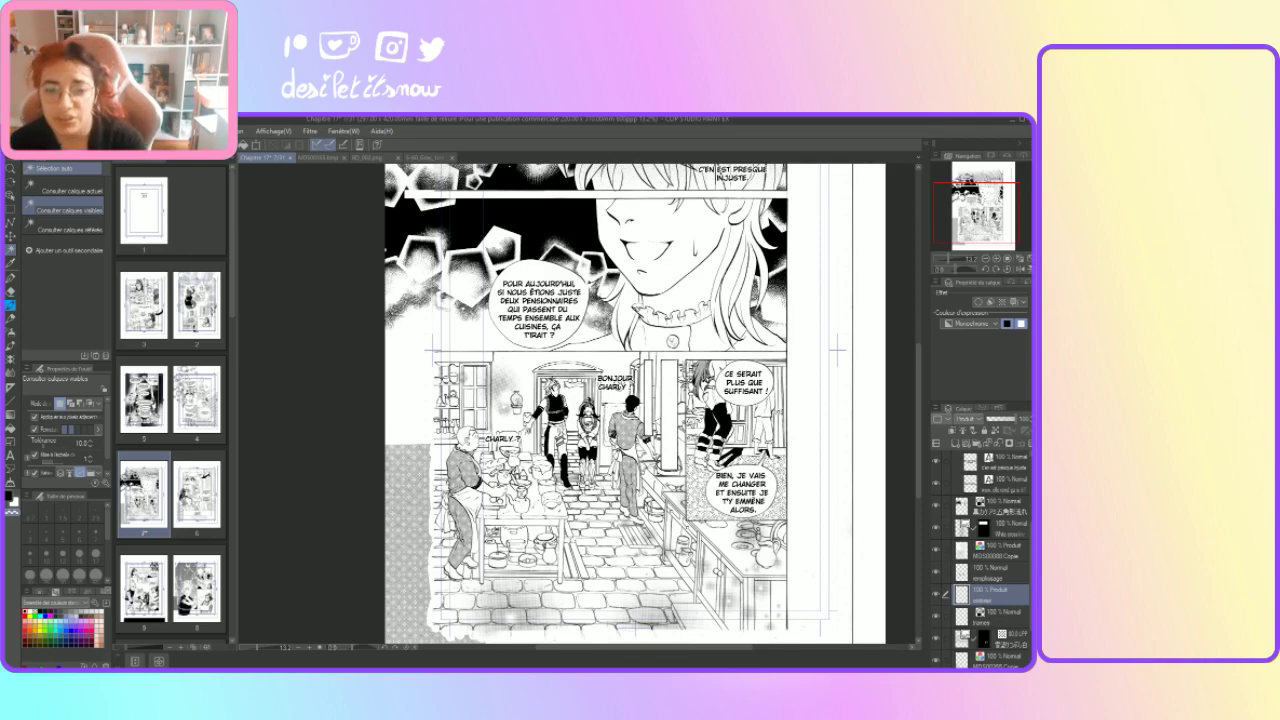
# Step: Open page 4 of the chapter, sample its grey shadow colour and return to the kitchen page with the G pen
pyautogui.press('p')
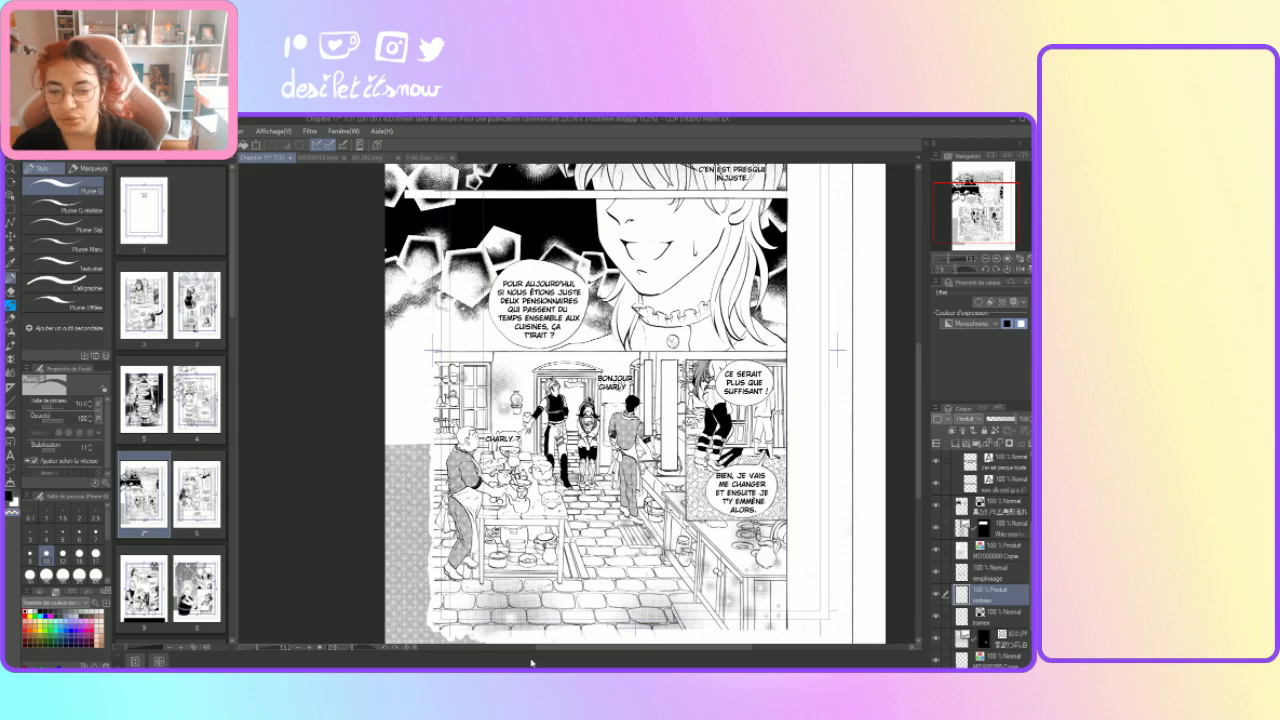
pyautogui.moveTo(543, 648); pyautogui.dragTo(554, 648)
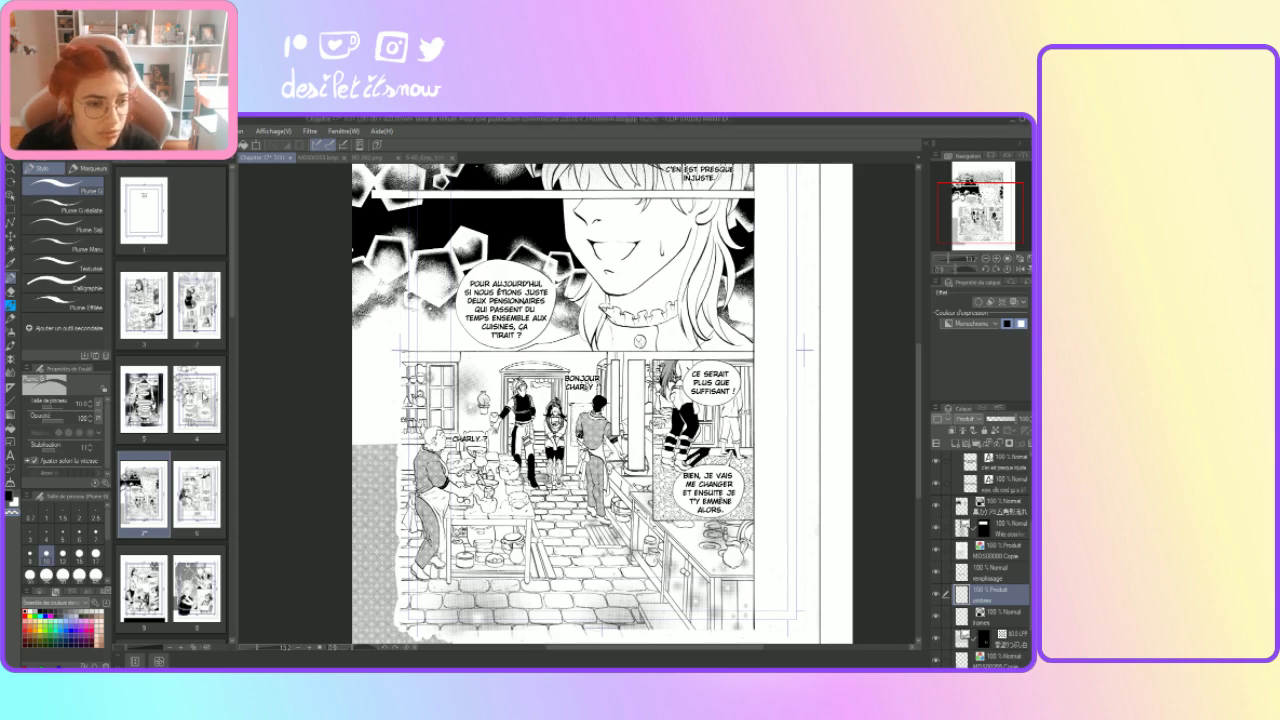
pyautogui.doubleClick(202, 405)
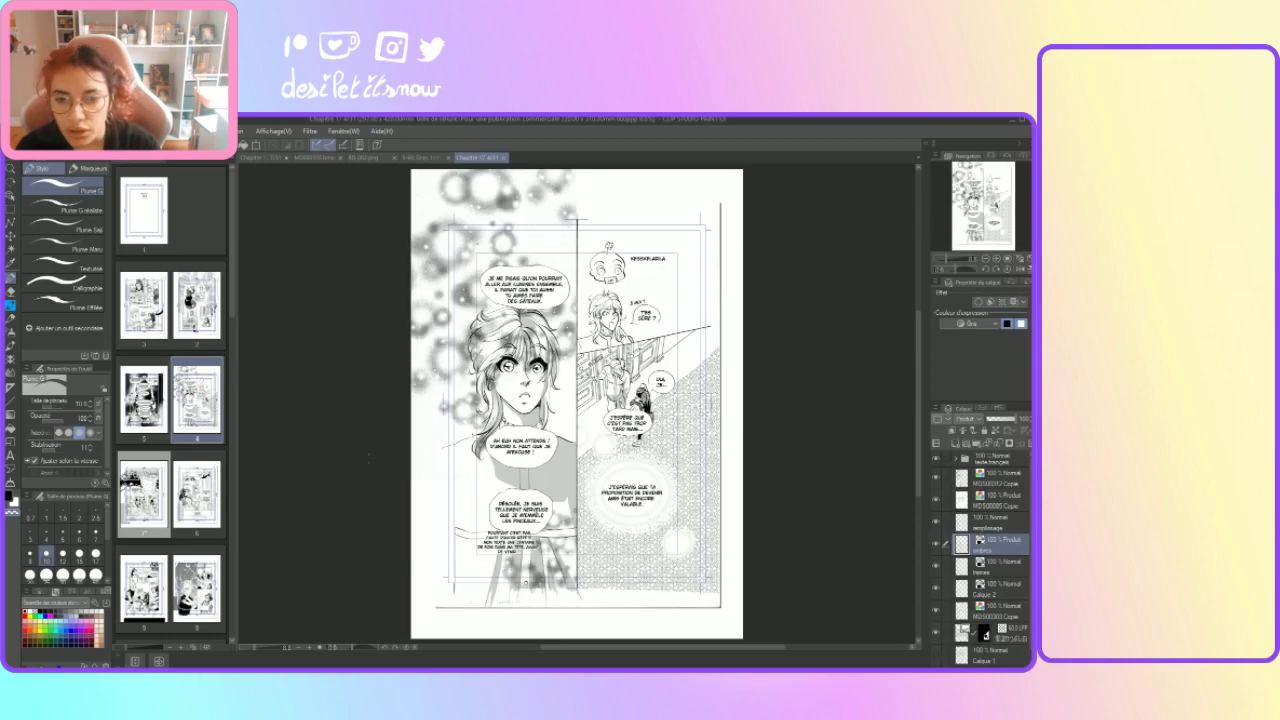
pyautogui.click(10, 262)
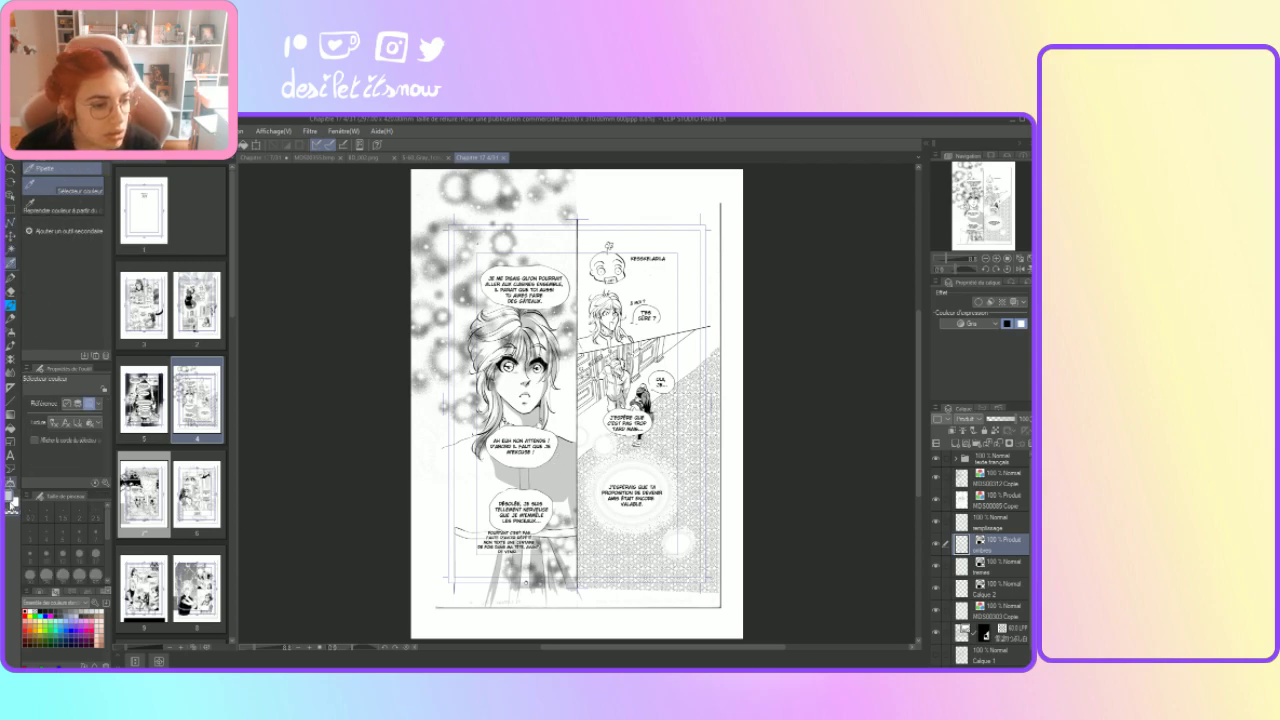
pyautogui.click(93, 608)
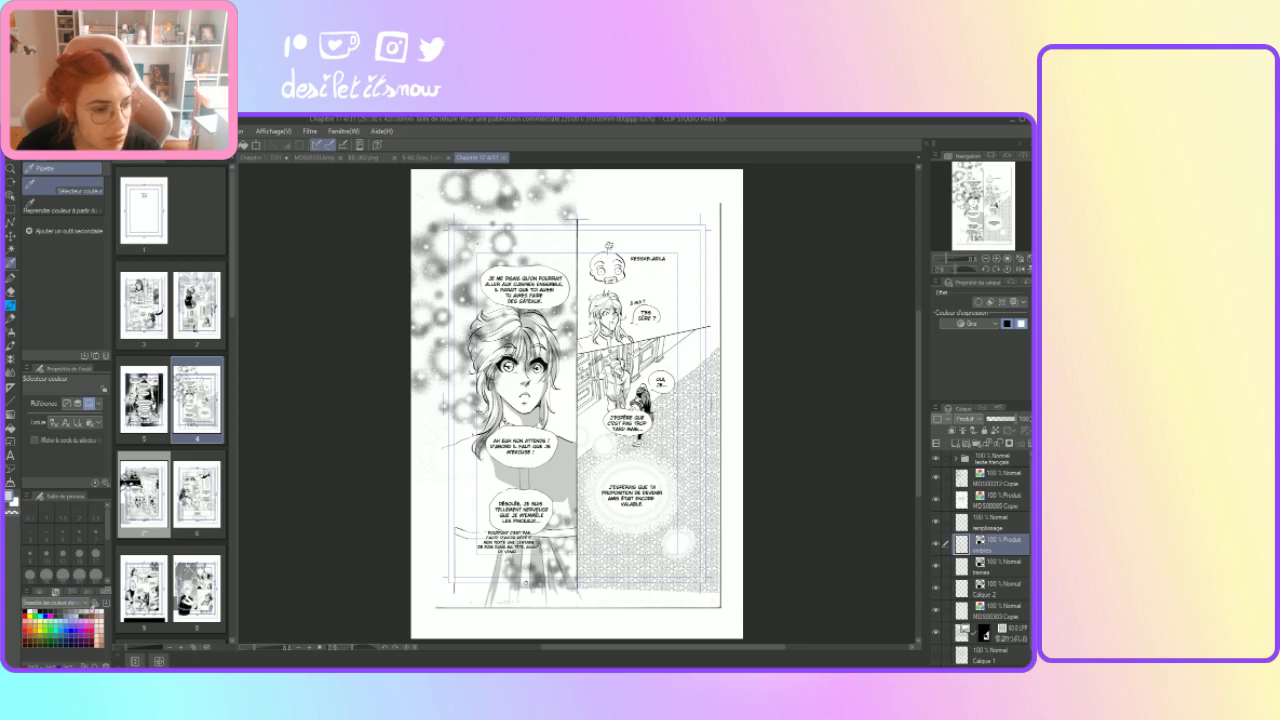
pyautogui.click(268, 161)
pyautogui.click(14, 281)
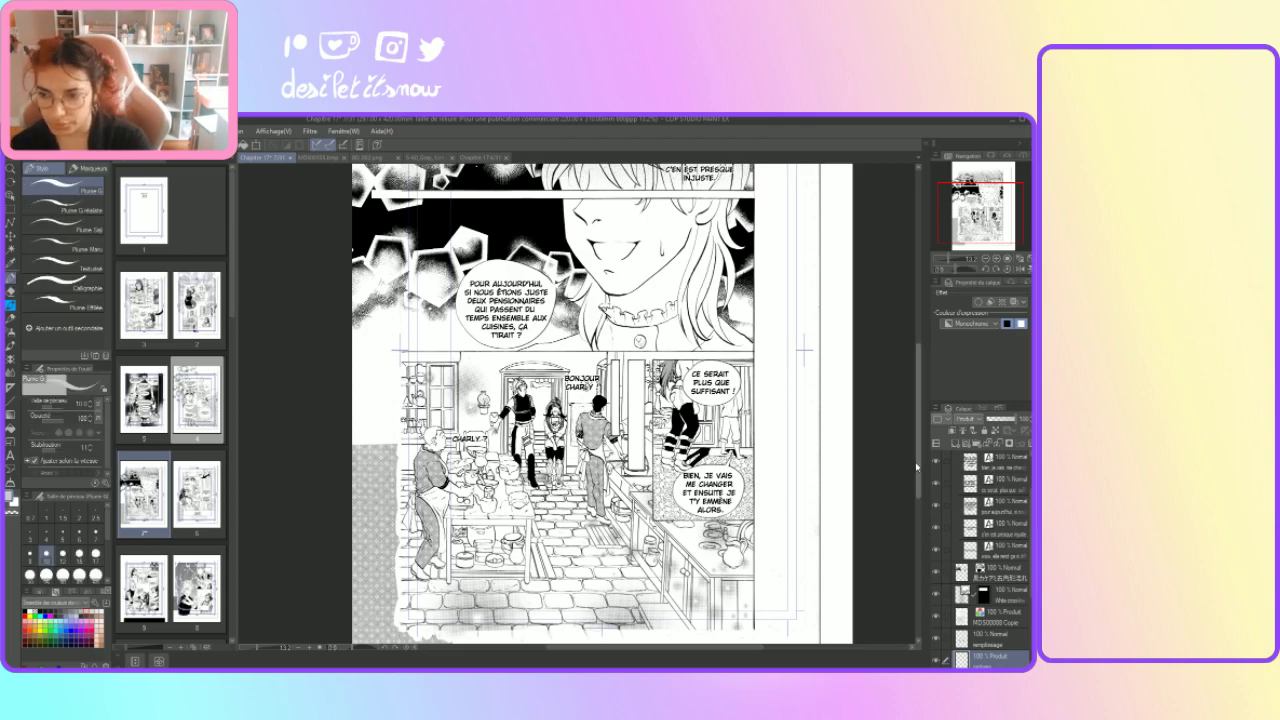
# Step: Set the ombres layer's expression colour to Gris and shade the front of the kitchen counter in grey with a marker brush
pyautogui.moveTo(917, 480); pyautogui.dragTo(919, 495)
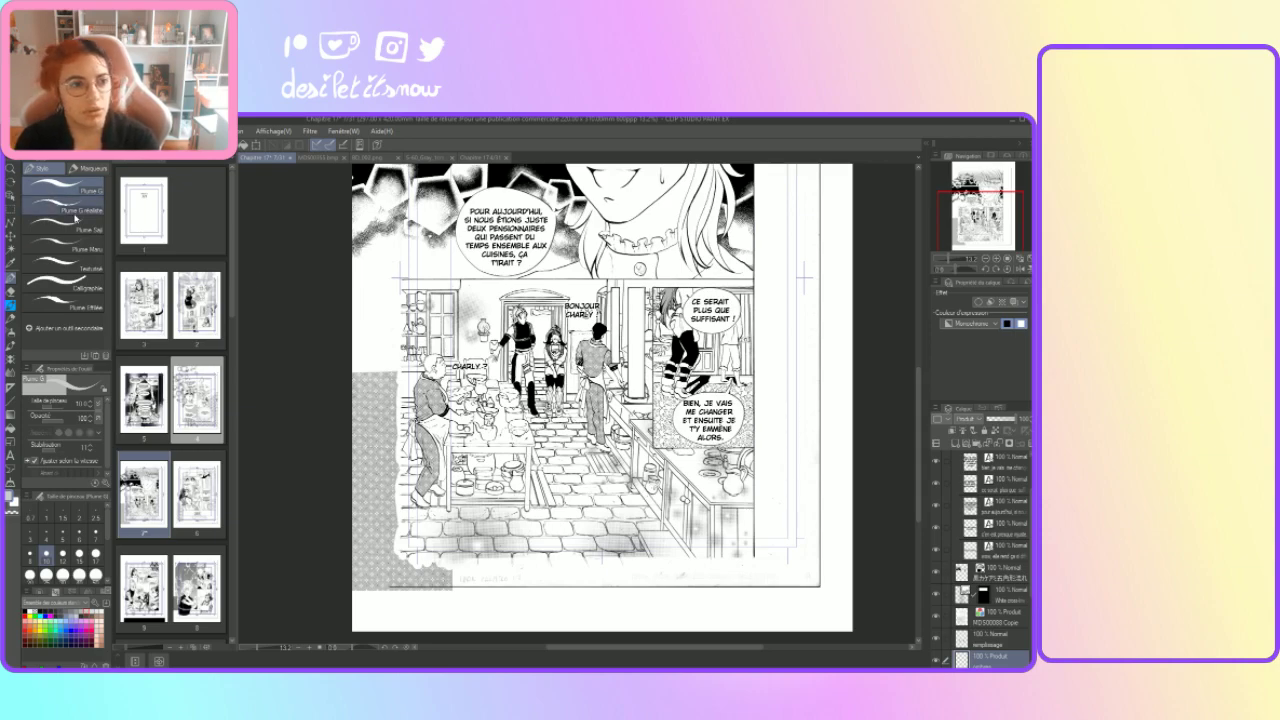
pyautogui.click(90, 171)
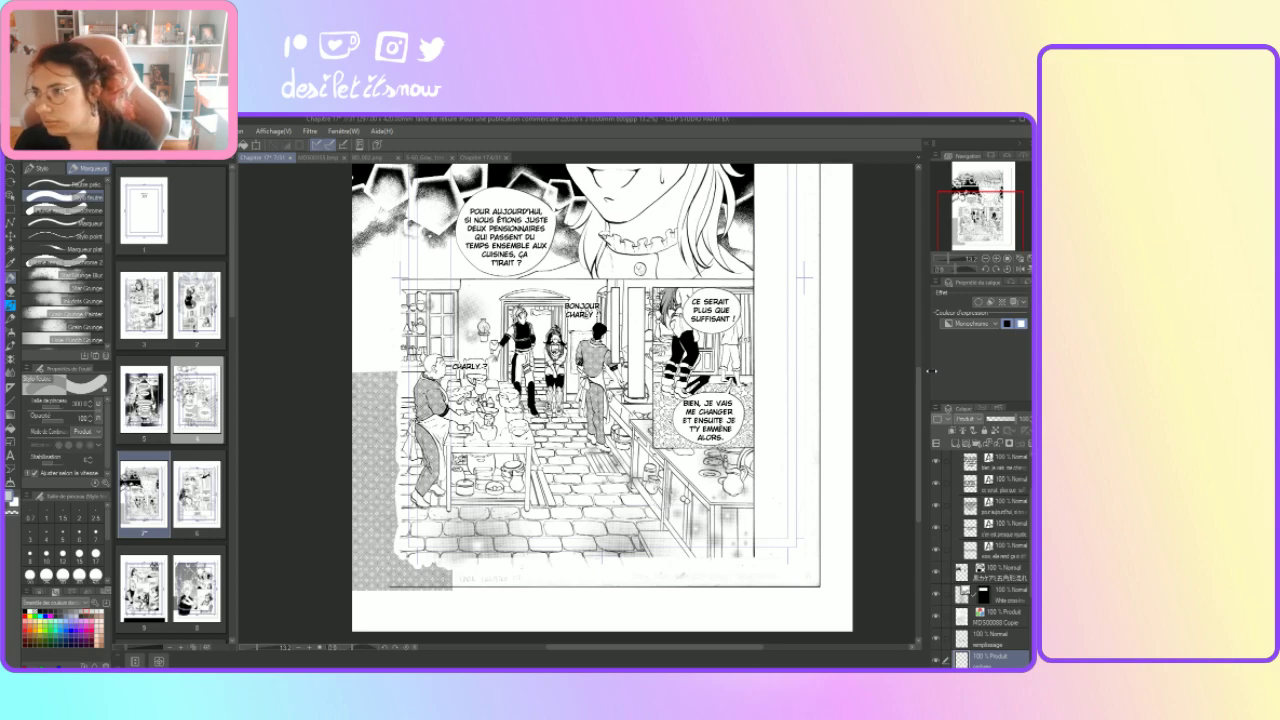
pyautogui.click(949, 326)
pyautogui.click(951, 354)
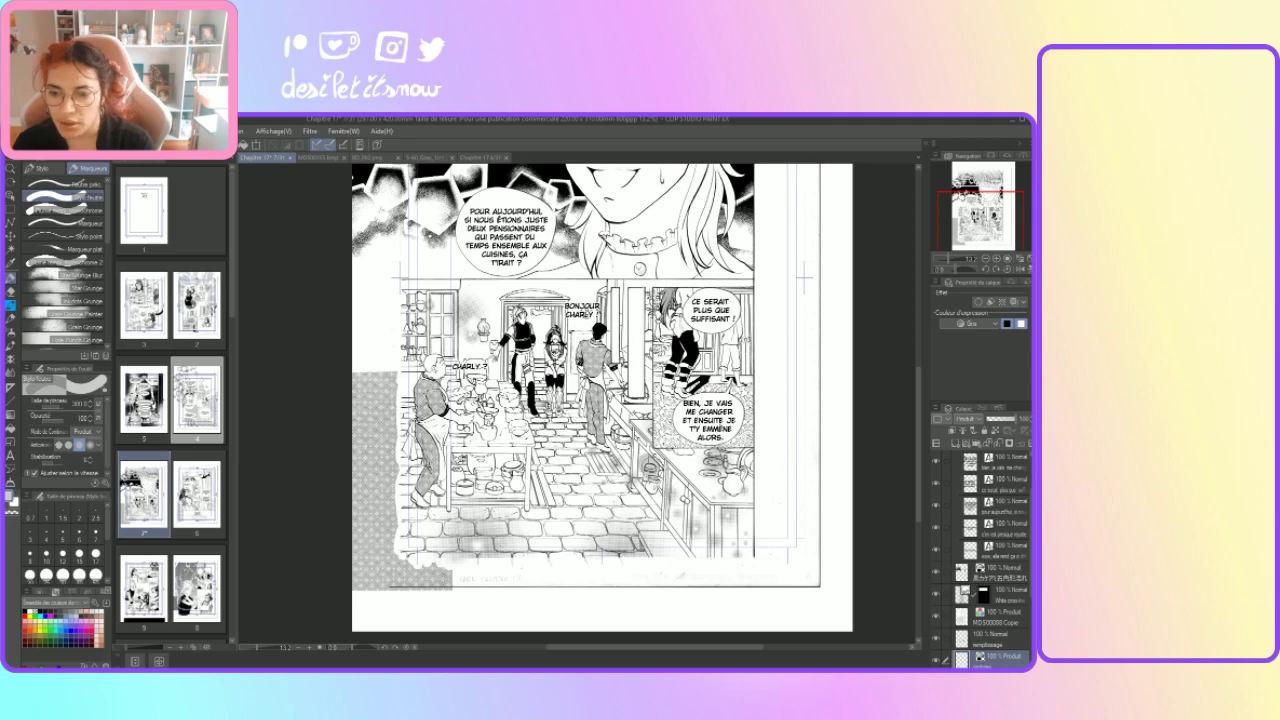
pyautogui.moveTo(686, 516)
pyautogui.mouseDown()
pyautogui.moveTo(664, 504)
pyautogui.moveTo(700, 538)
pyautogui.moveTo(686, 490)
pyautogui.moveTo(614, 422)
pyautogui.mouseUp()
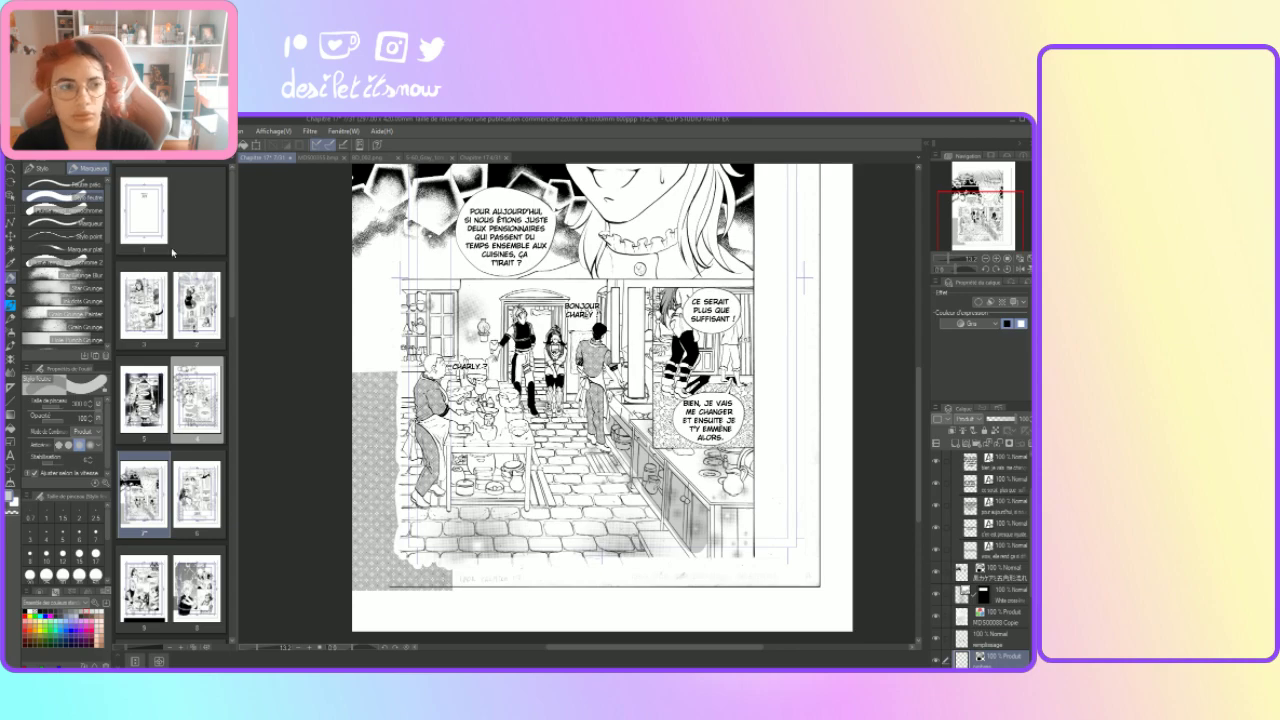
# Step: Paint grey shadows with Plume G on the shirt, arm and trousers of the man standing at the counter
pyautogui.click(40, 168)
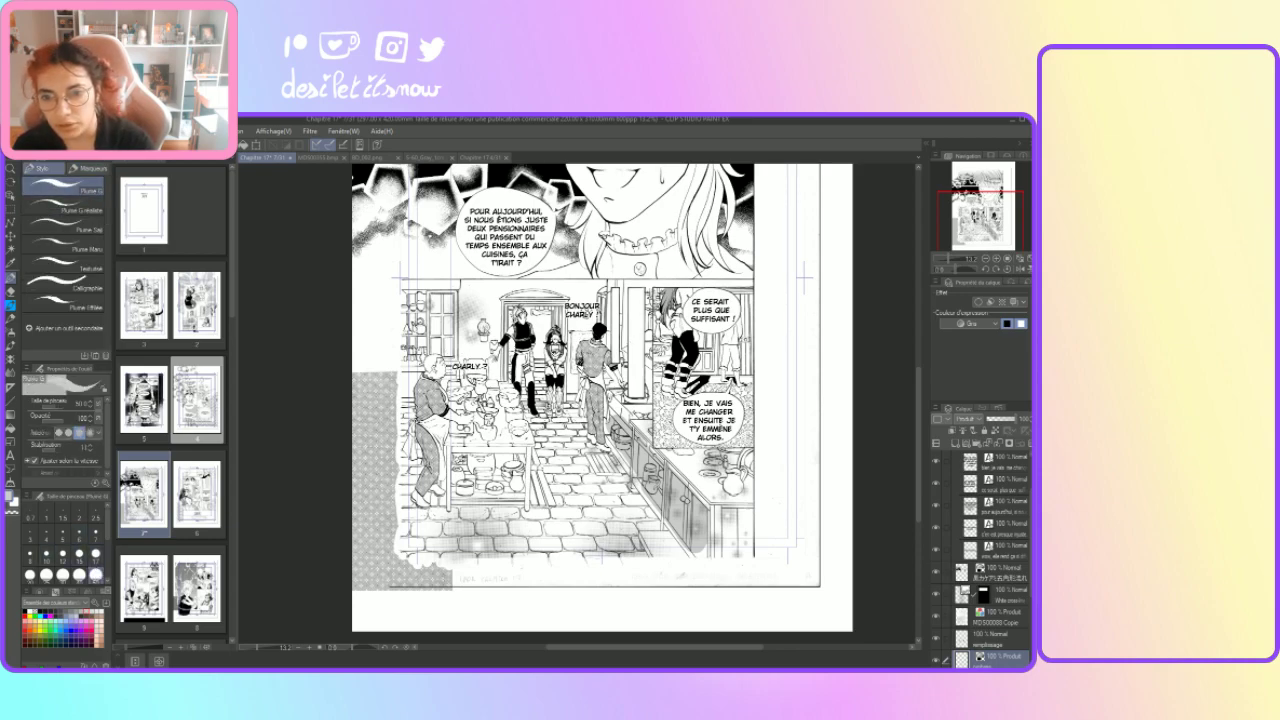
pyautogui.moveTo(599, 344); pyautogui.dragTo(598, 444)
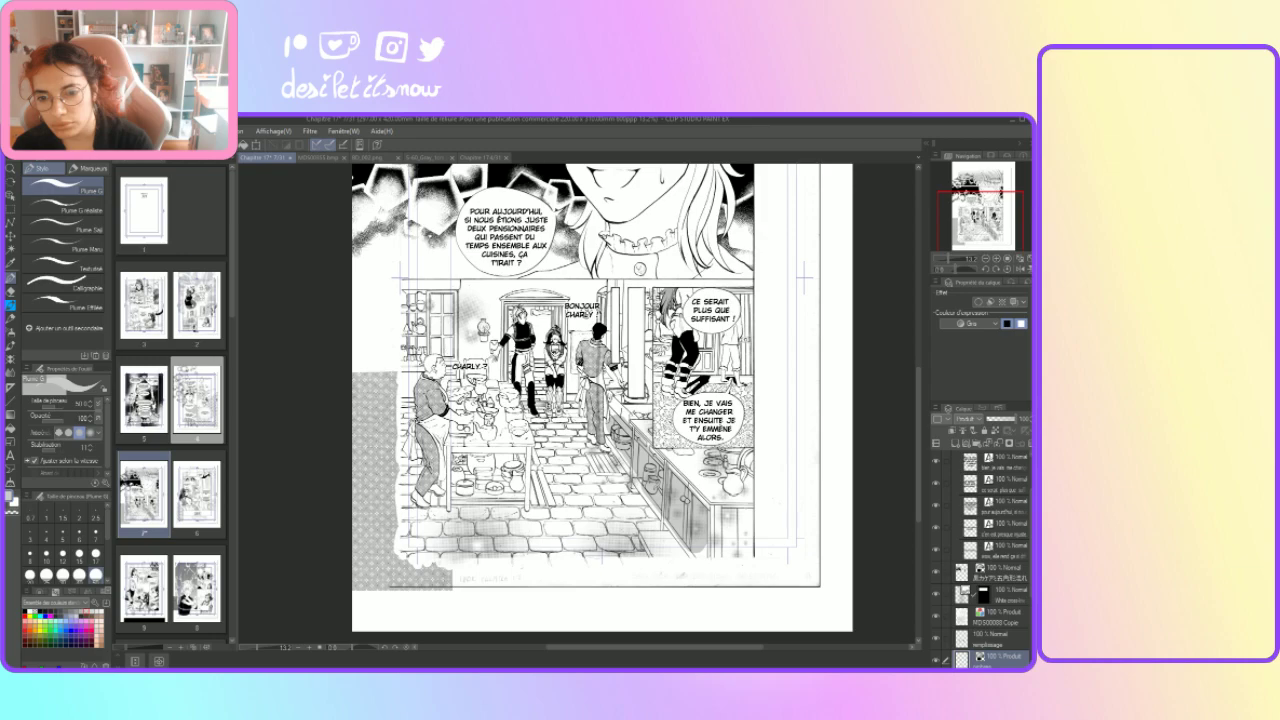
pyautogui.moveTo(594, 430)
pyautogui.mouseDown()
pyautogui.moveTo(596, 445)
pyautogui.moveTo(589, 399)
pyautogui.moveTo(594, 412)
pyautogui.mouseUp()
pyautogui.moveTo(596, 358); pyautogui.dragTo(592, 380)
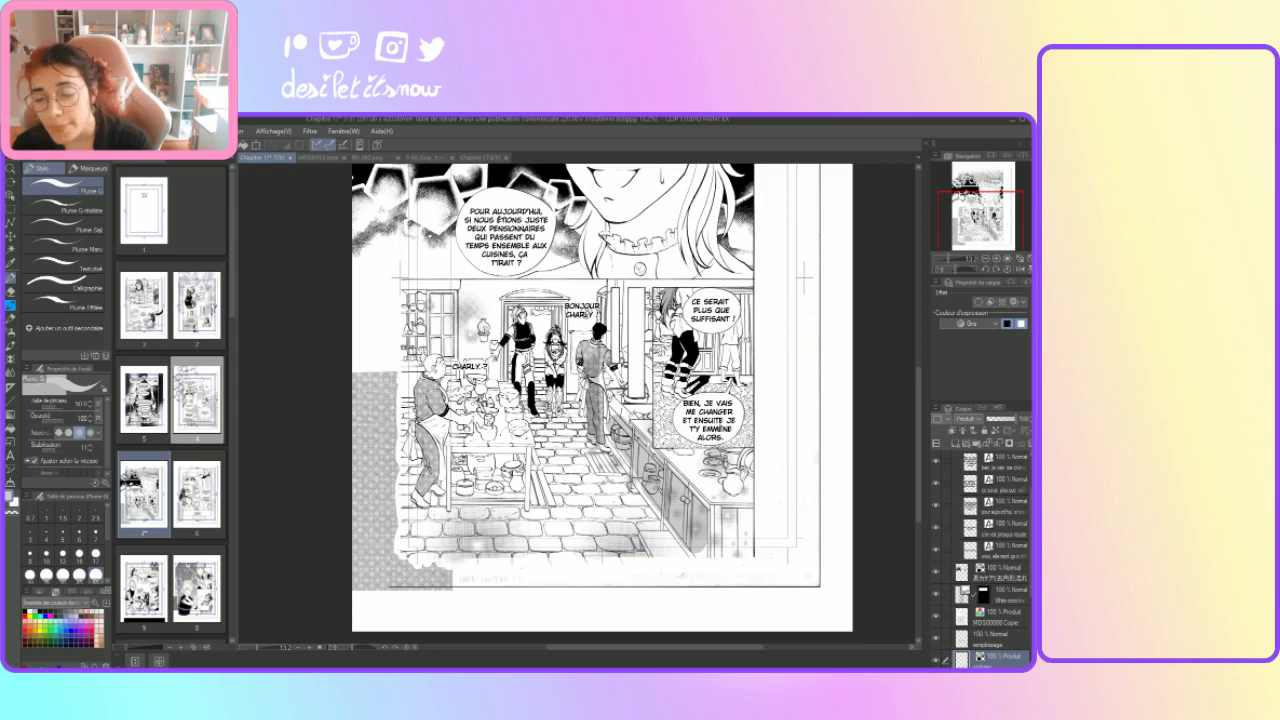
pyautogui.moveTo(587, 349); pyautogui.dragTo(580, 364)
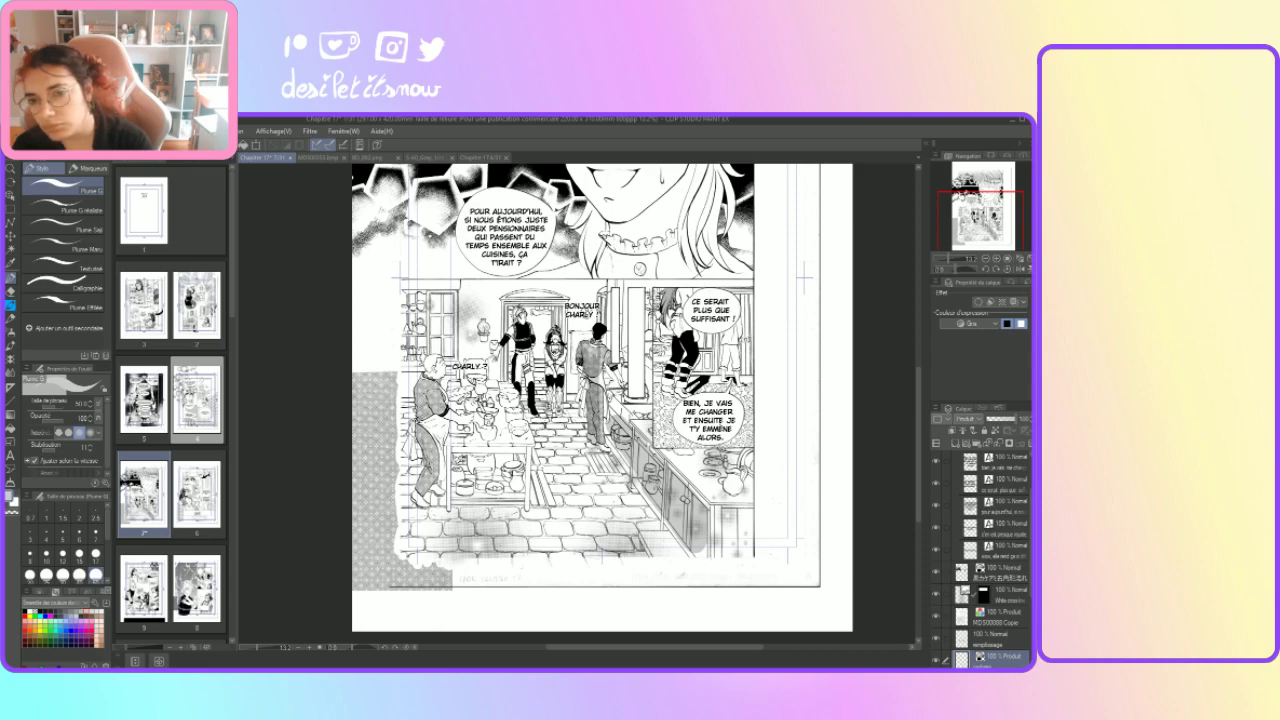
pyautogui.moveTo(595, 343); pyautogui.dragTo(587, 359)
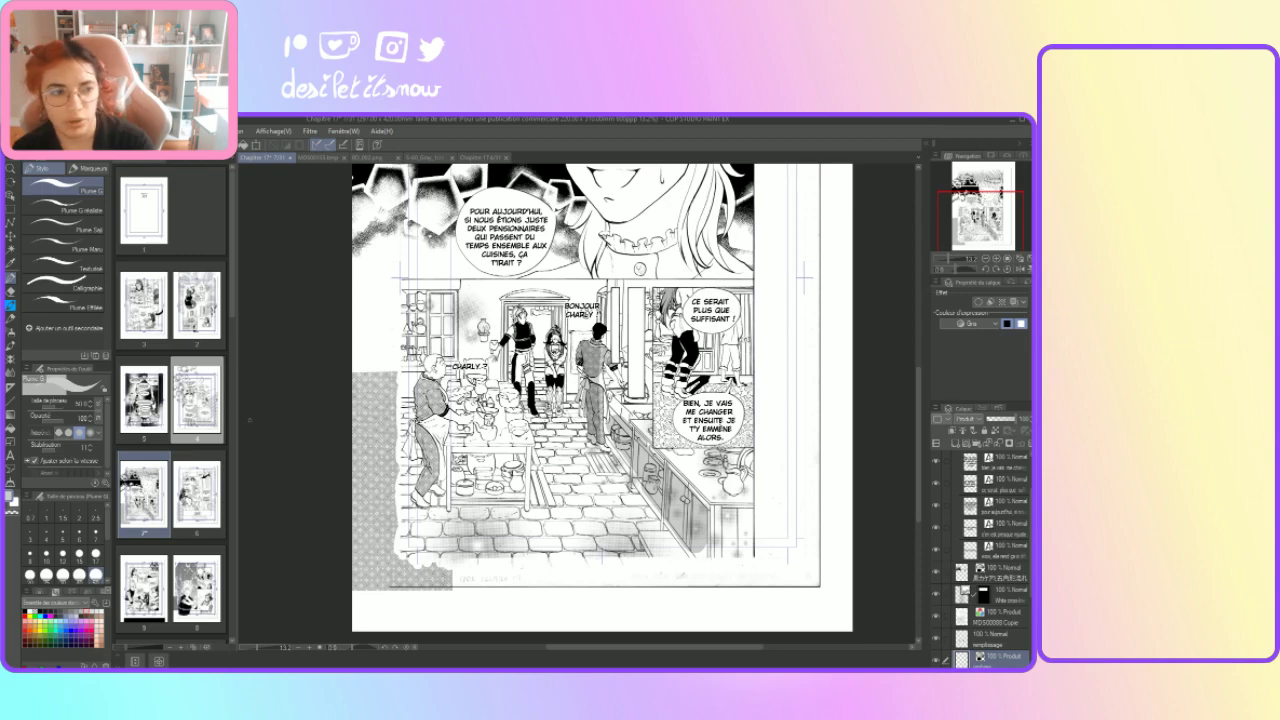
# Step: Clean up the grey shadows with the Dur eraser and continue shading the kitchen panel with Plume G
pyautogui.click(10, 291)
pyautogui.click(40, 186)
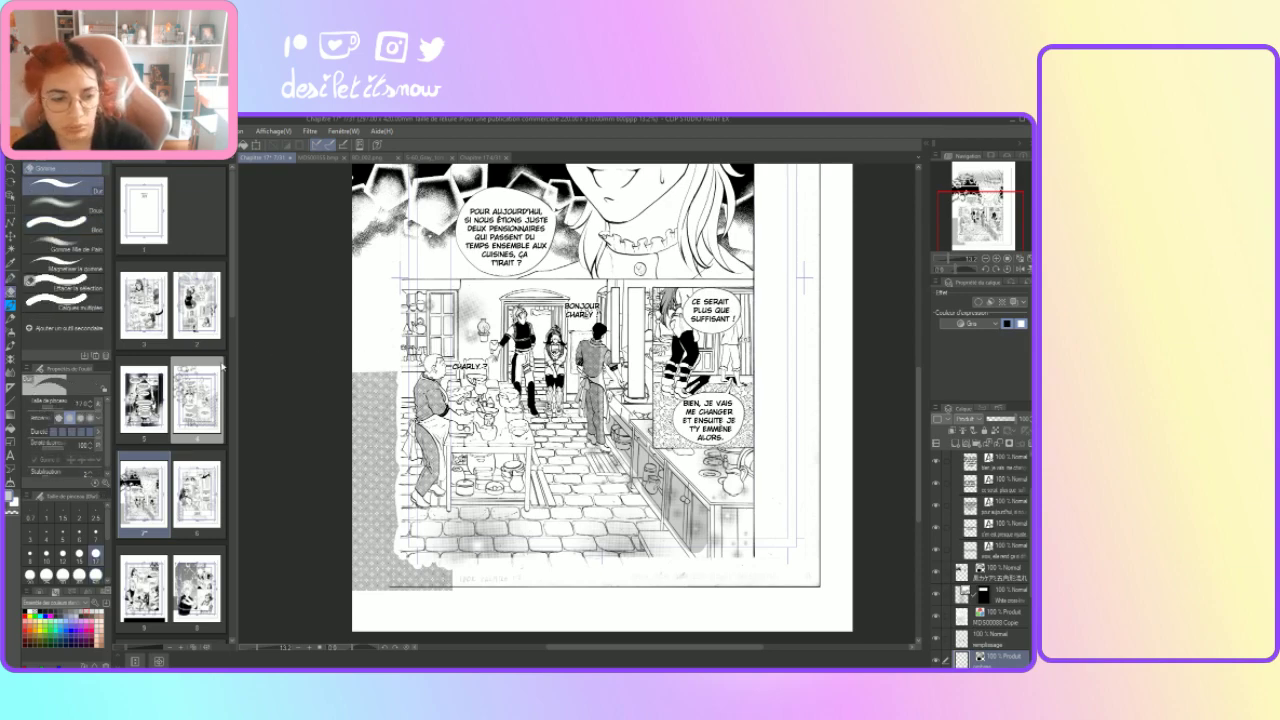
pyautogui.click(96, 575)
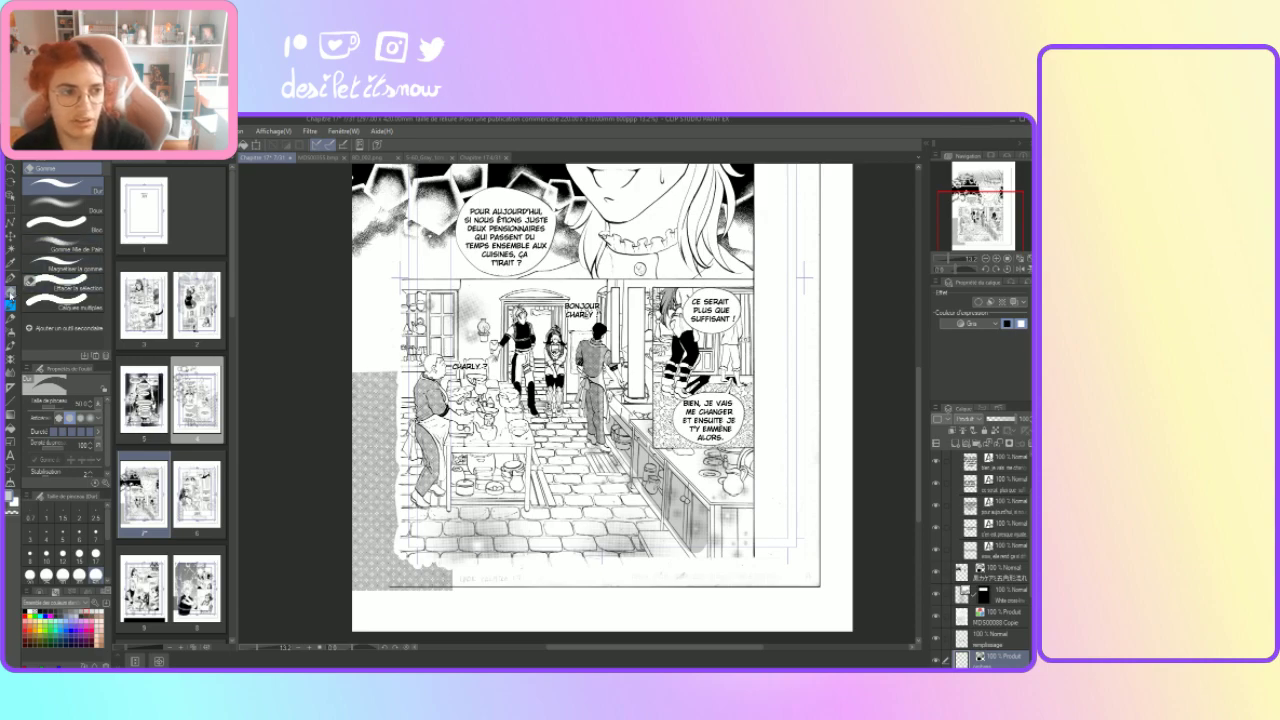
pyautogui.click(11, 278)
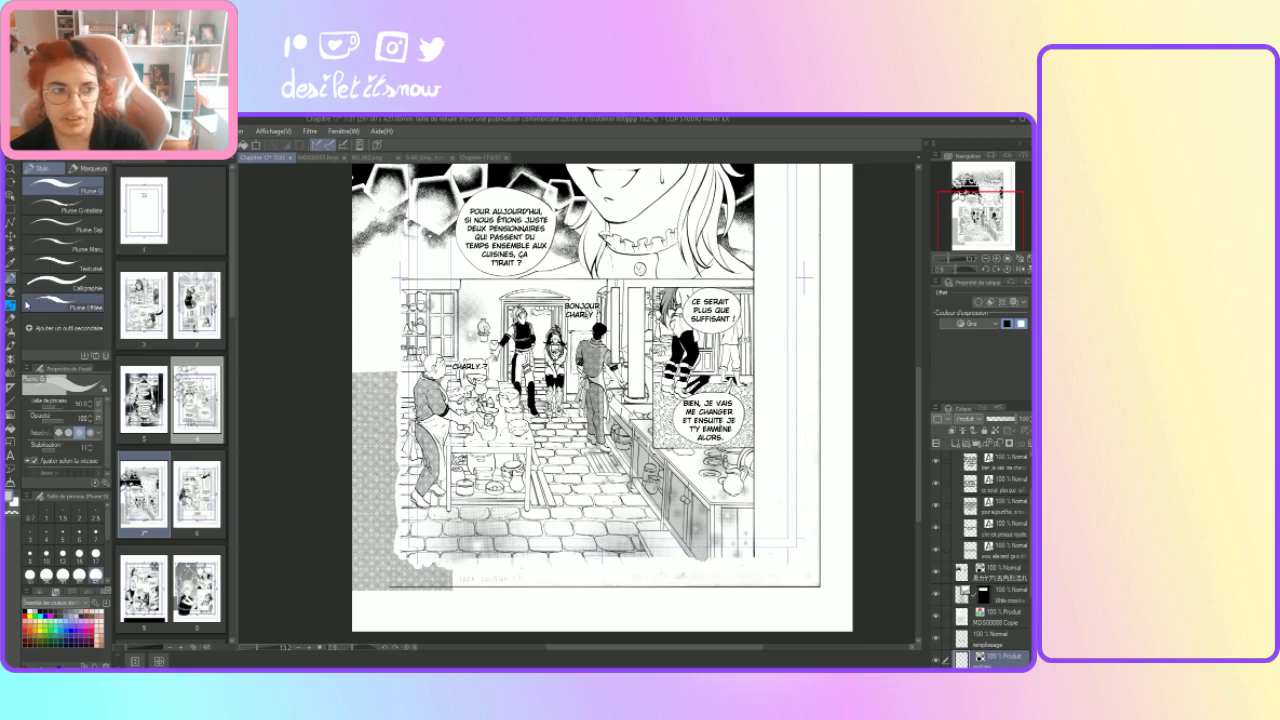
pyautogui.click(11, 292)
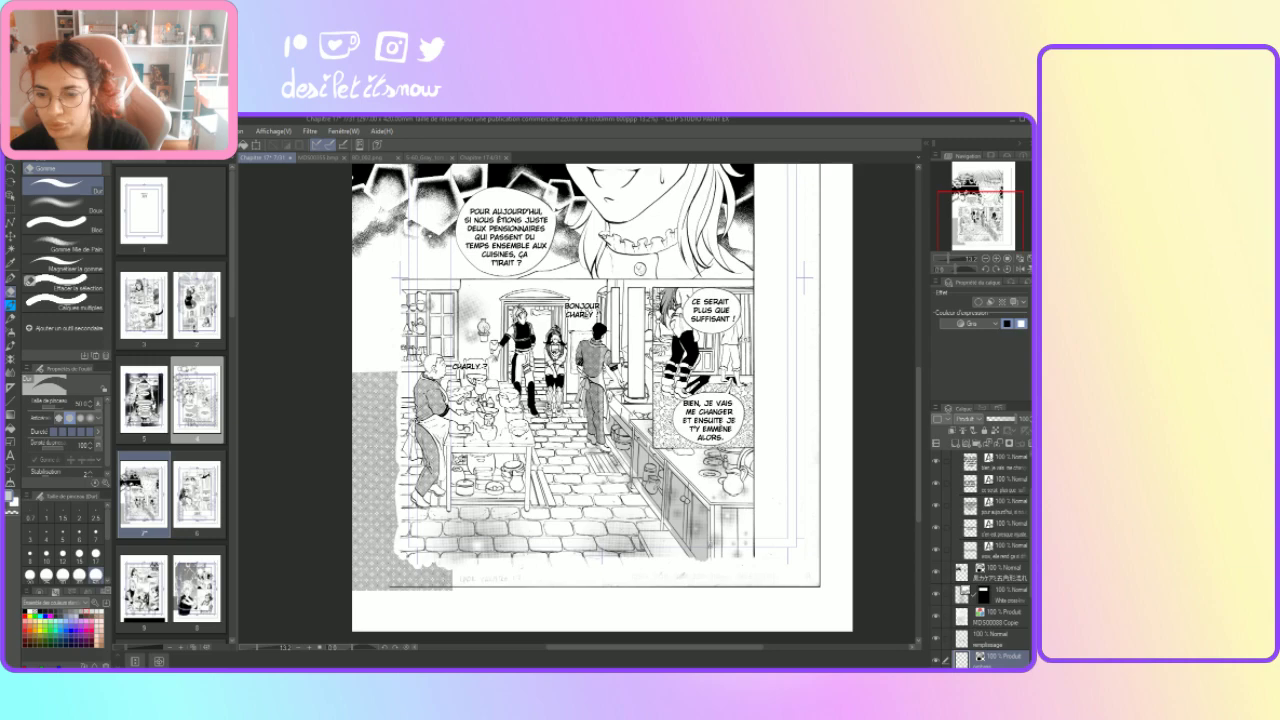
pyautogui.press('p')
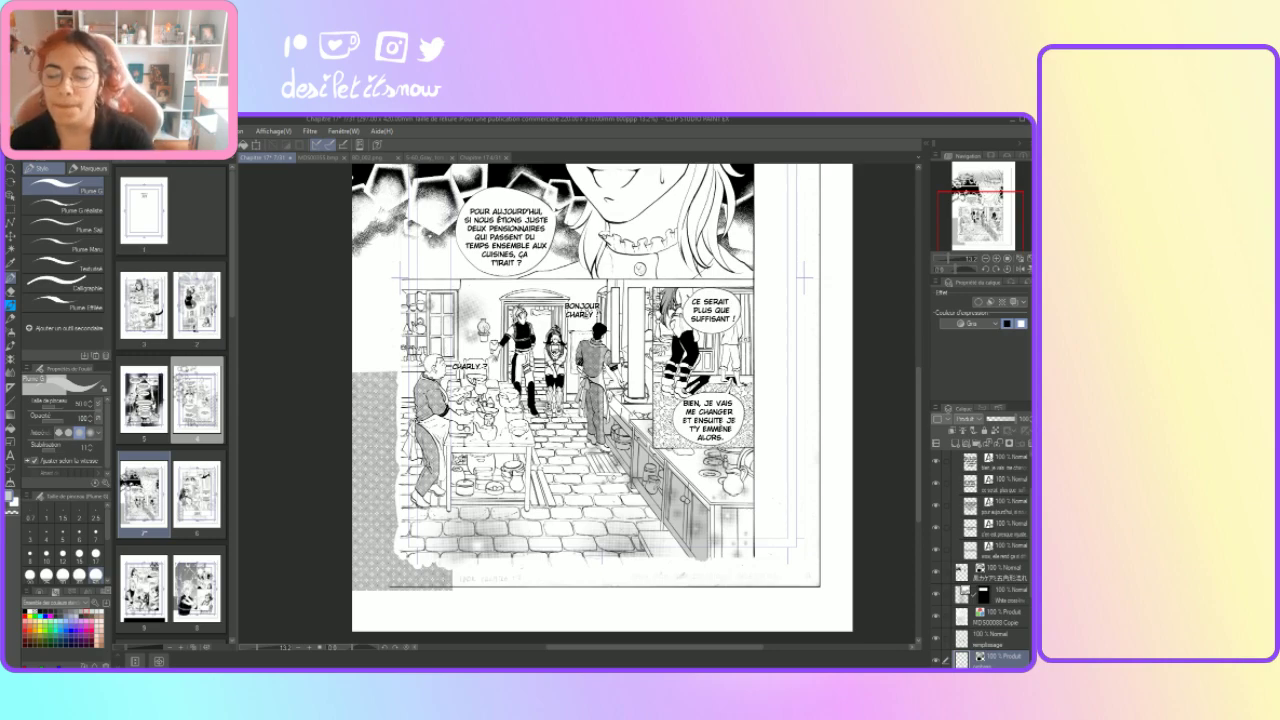
pyautogui.click(309, 648)
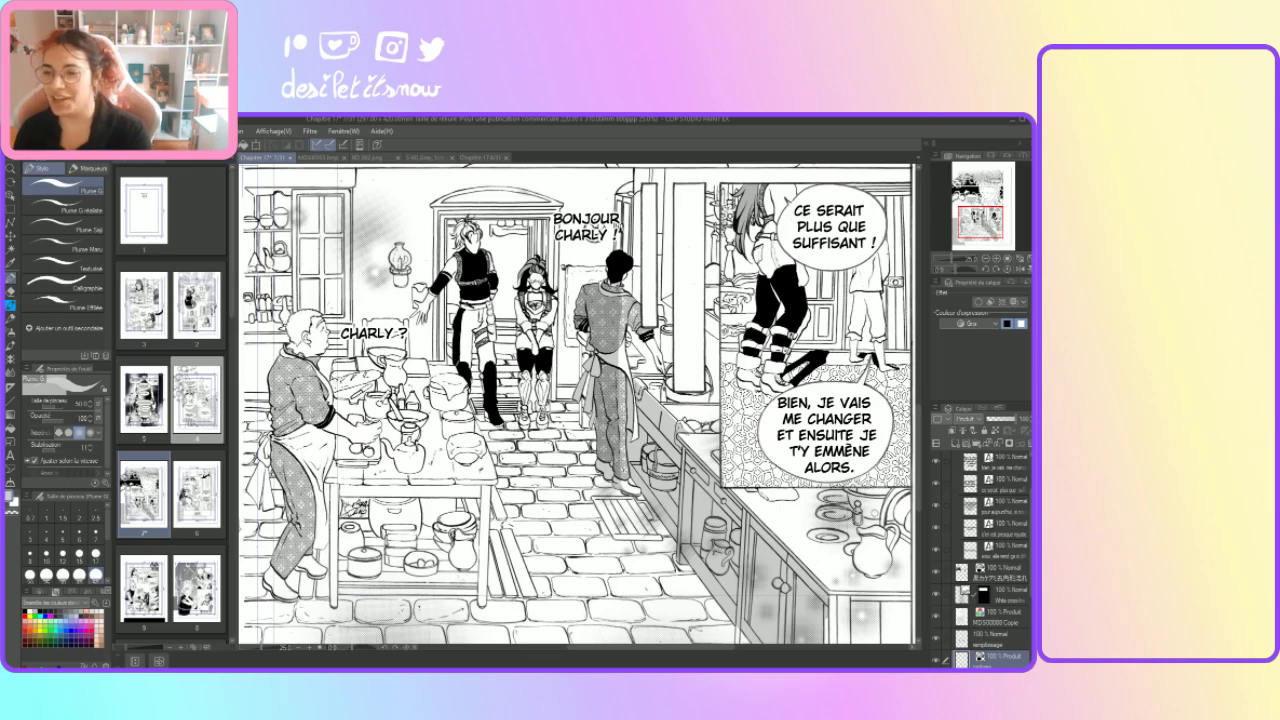
pyautogui.moveTo(921, 472); pyautogui.dragTo(925, 502)
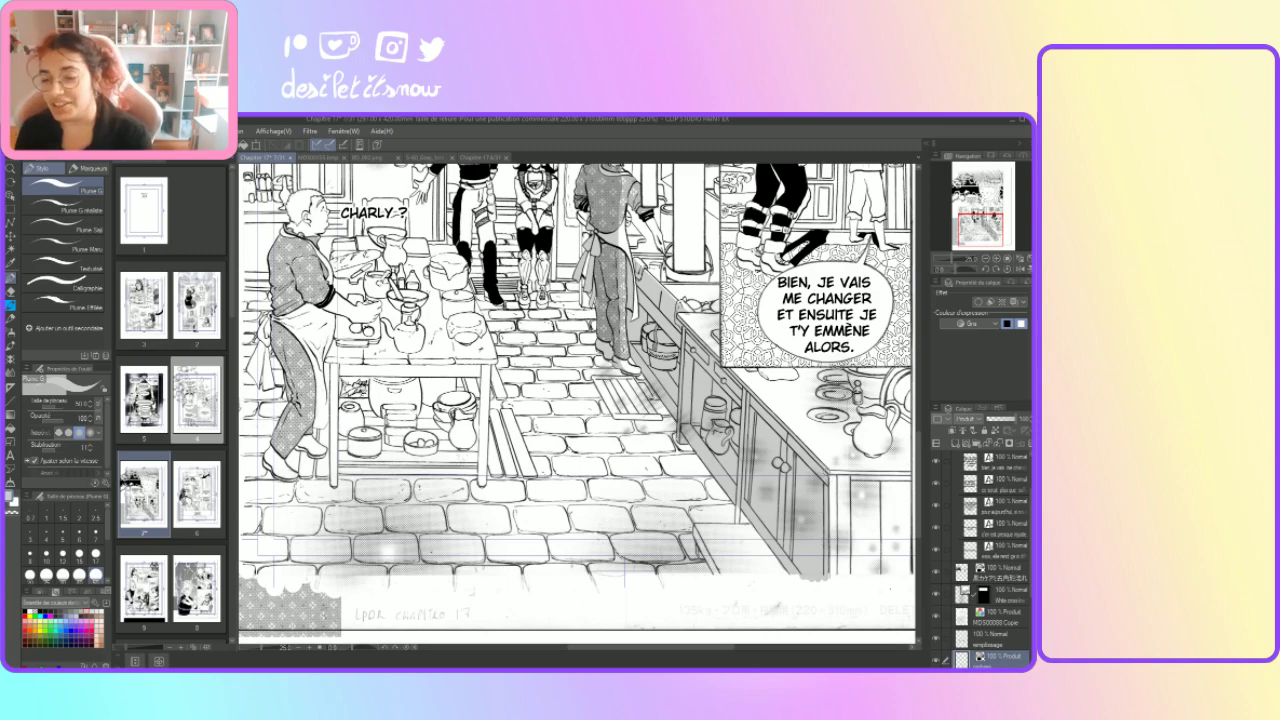
pyautogui.moveTo(920, 504); pyautogui.dragTo(918, 470)
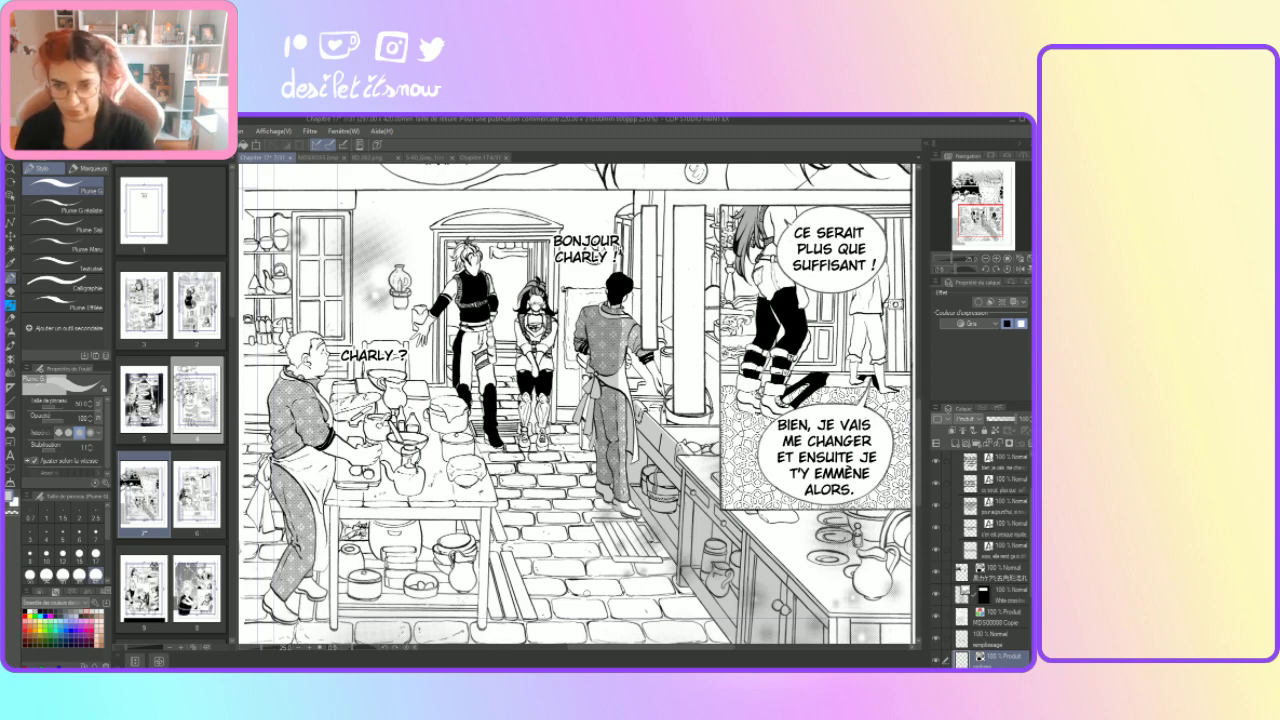
pyautogui.click(10, 291)
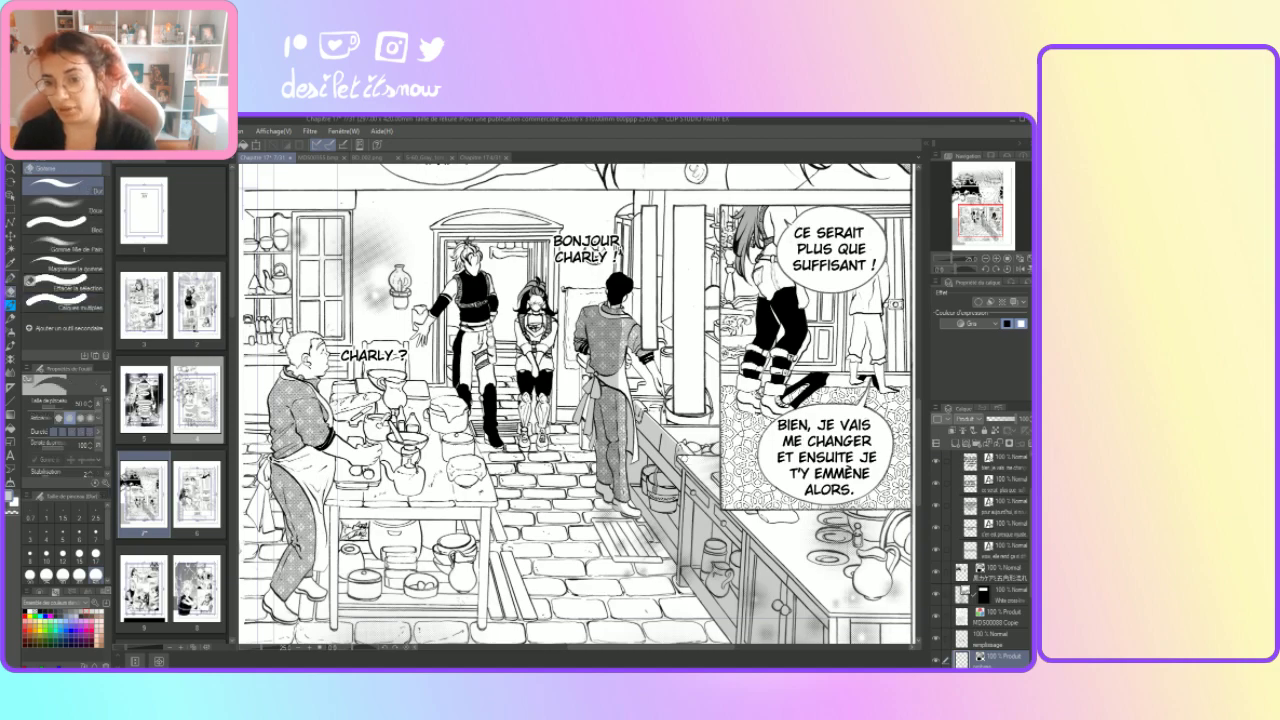
pyautogui.click(10, 277)
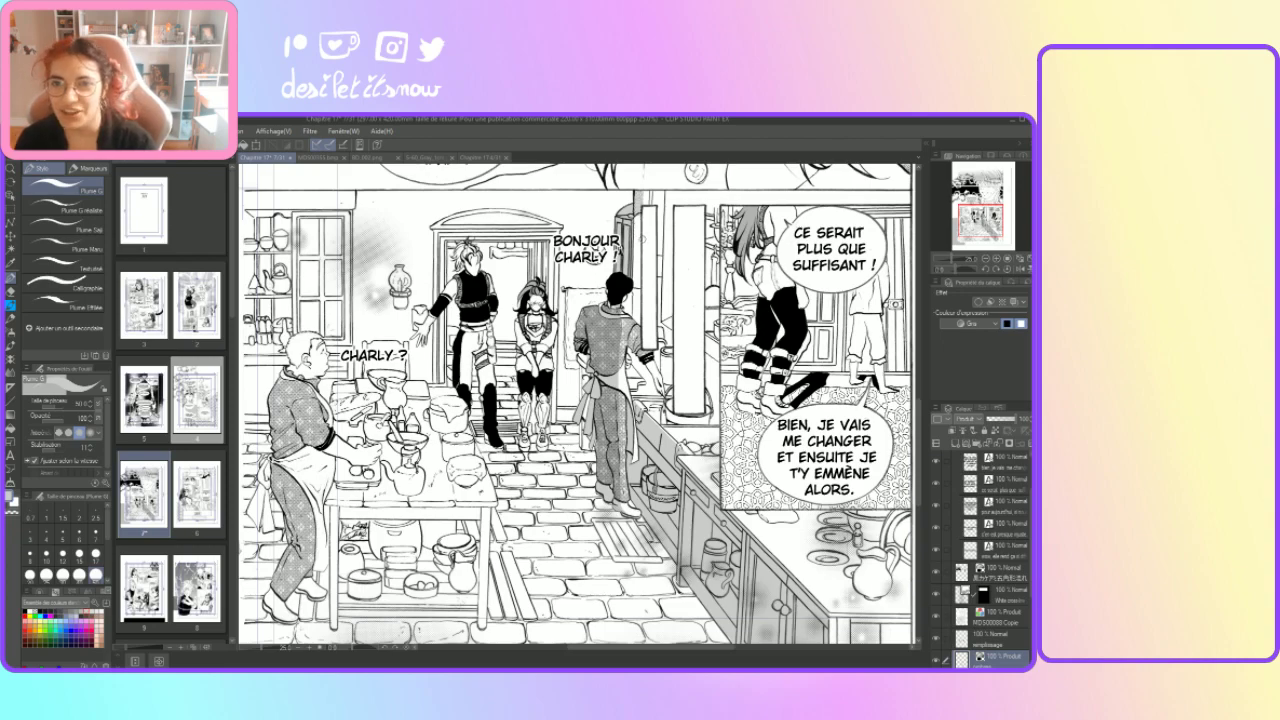
pyautogui.press('e')
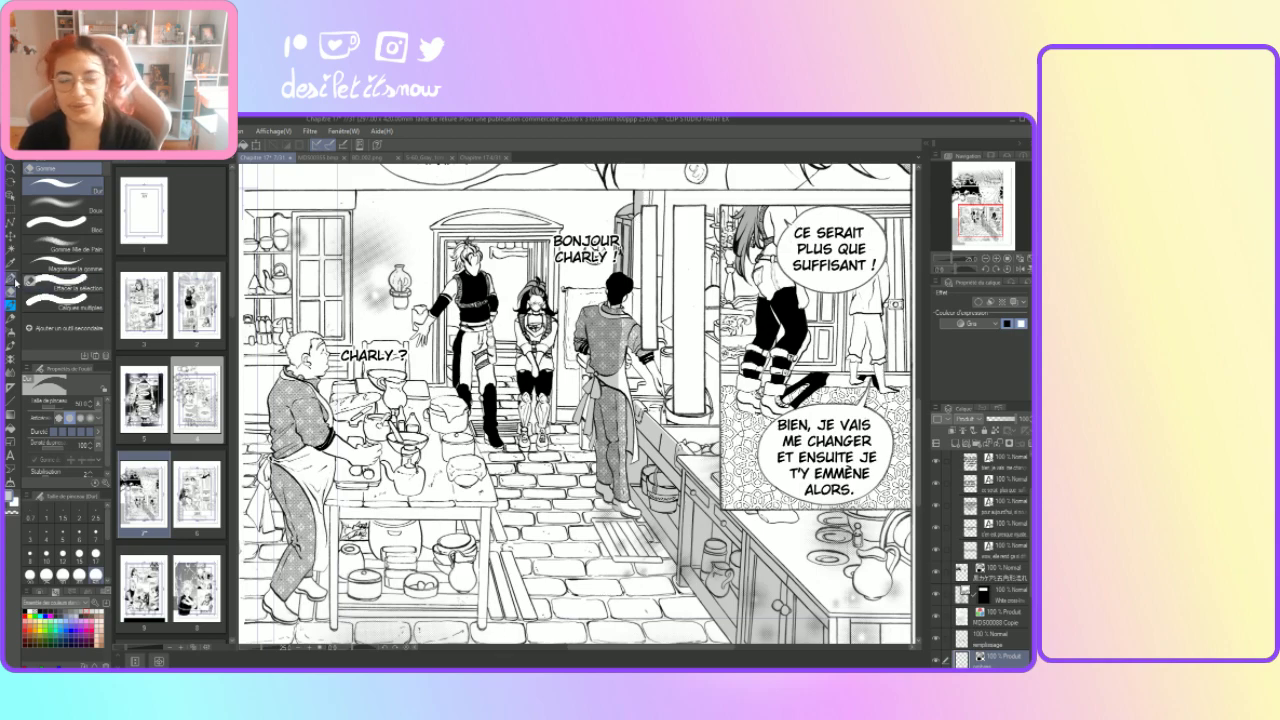
pyautogui.press('p')
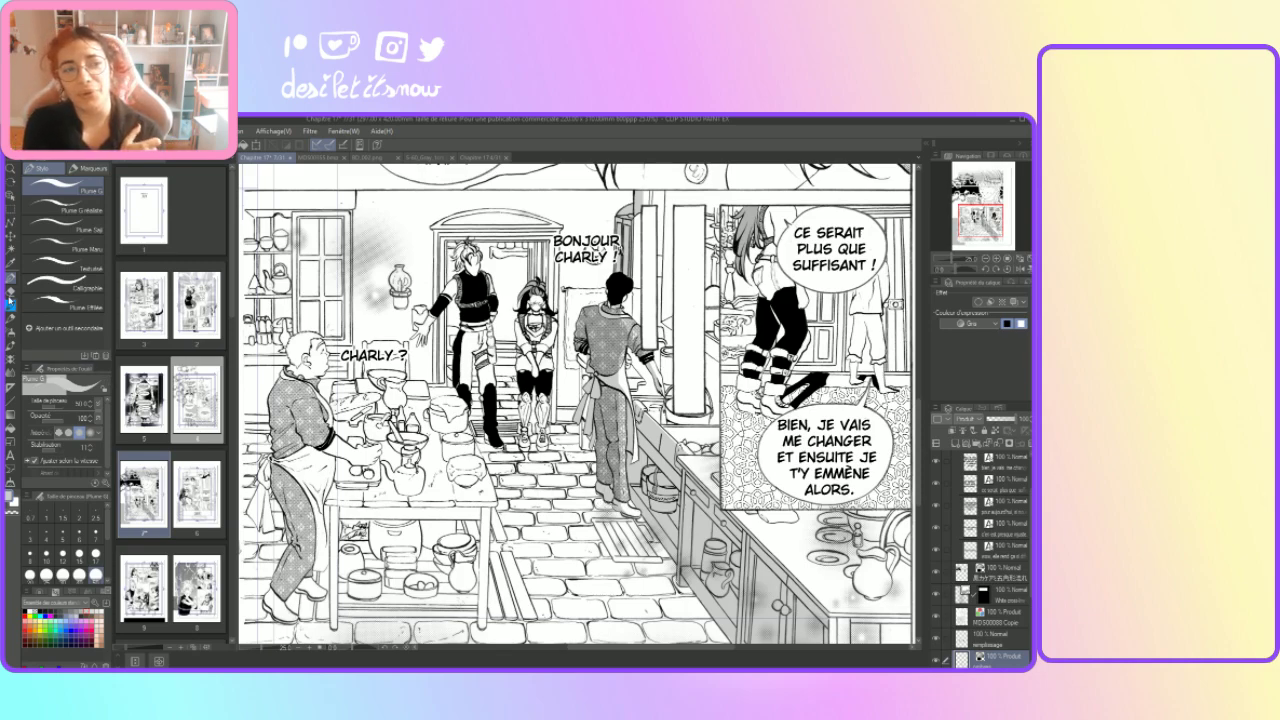
pyautogui.click(11, 291)
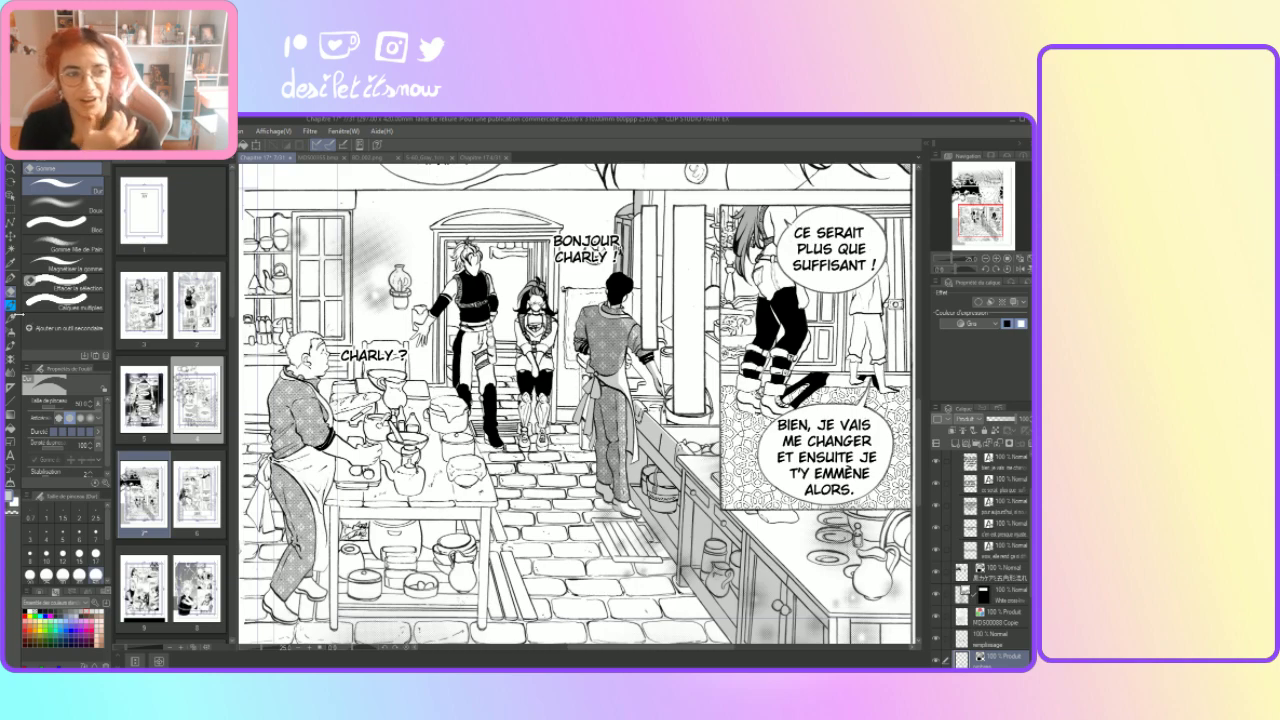
pyautogui.click(10, 278)
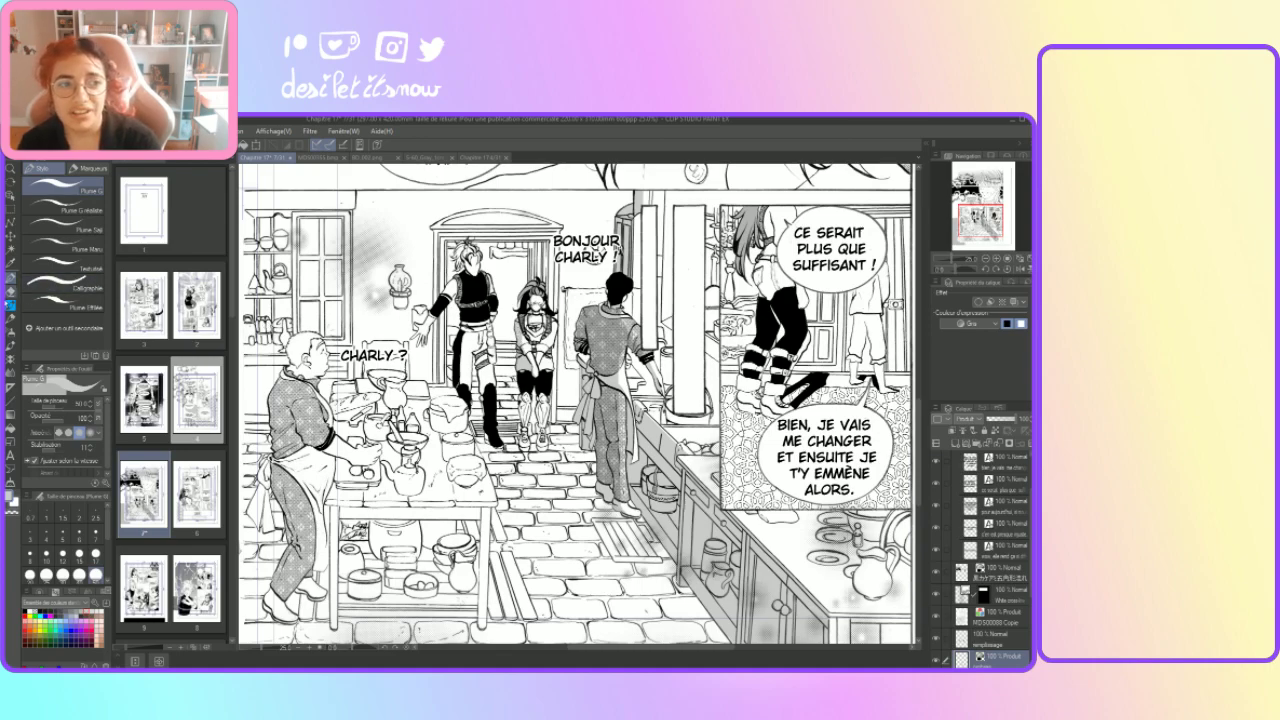
pyautogui.click(10, 292)
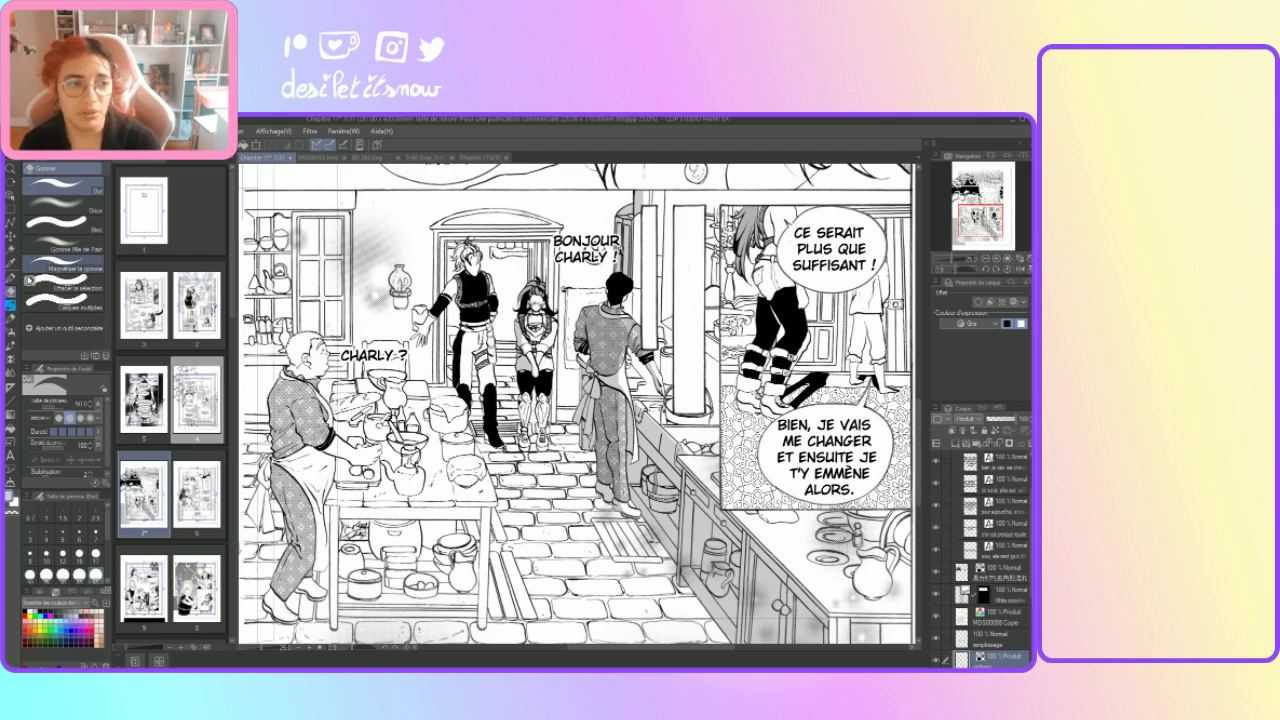
pyautogui.click(11, 278)
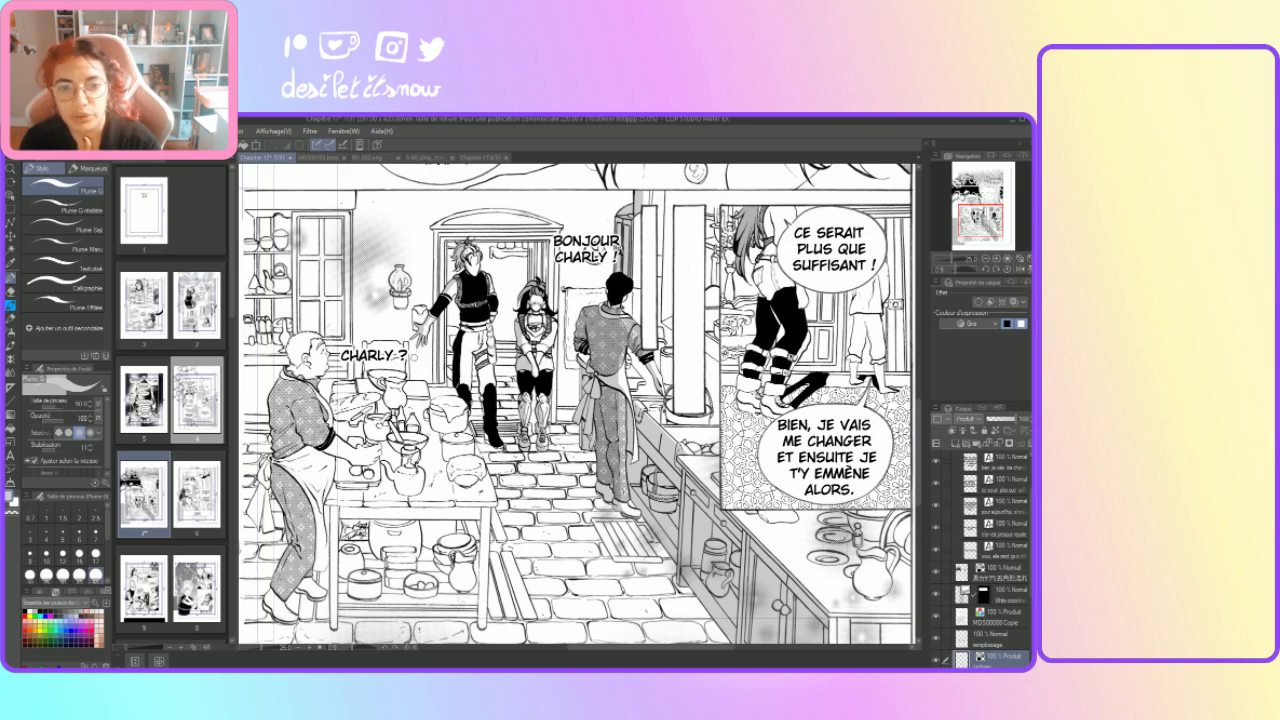
pyautogui.click(10, 292)
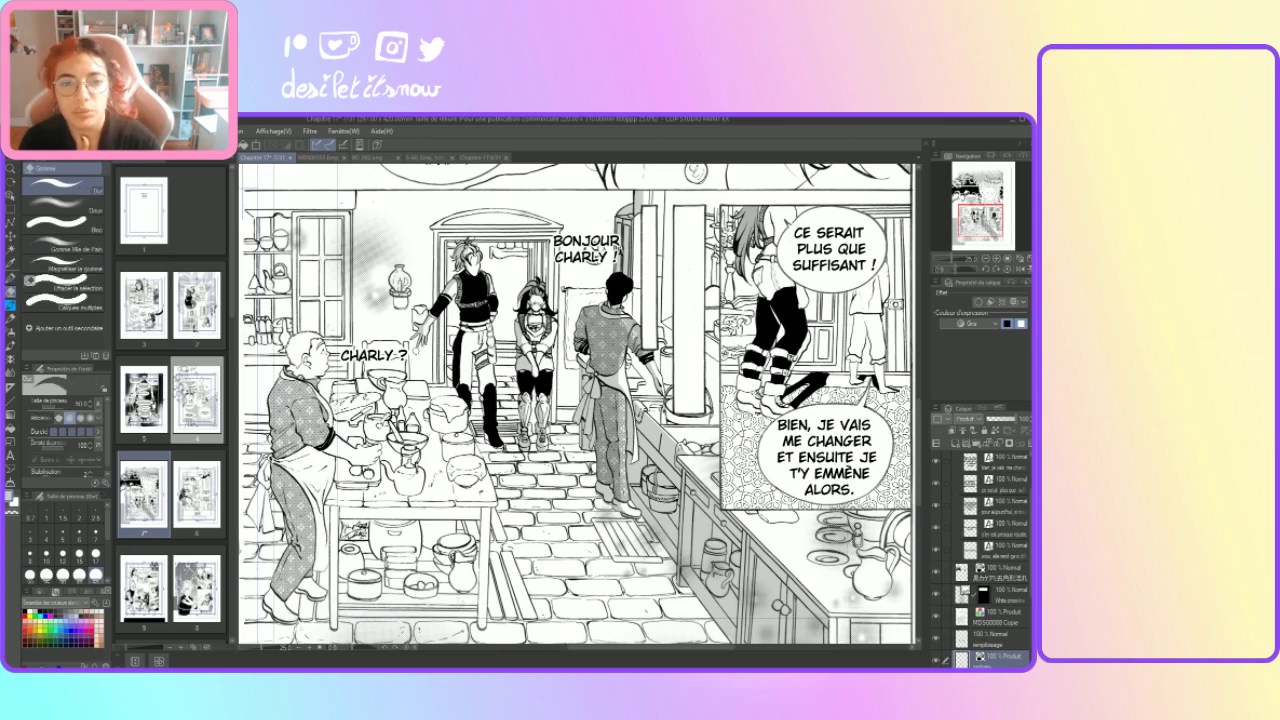
pyautogui.click(10, 277)
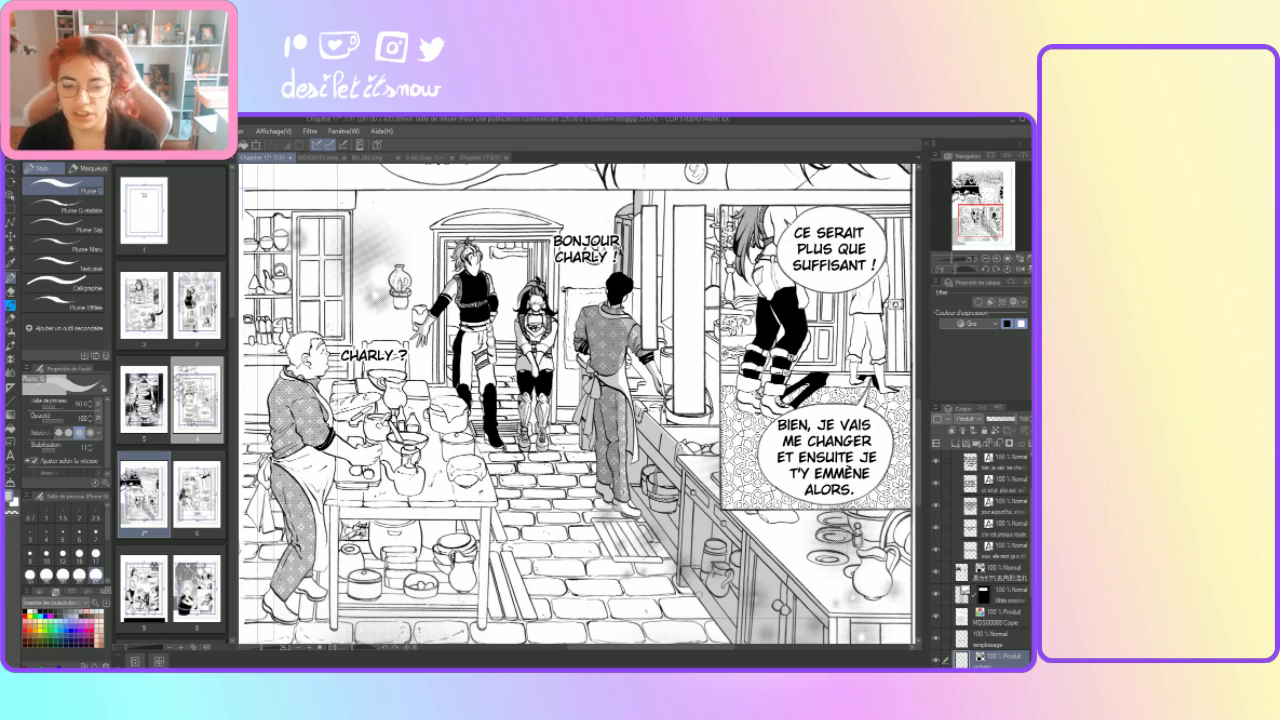
# Step: Paint gray shadows on the bald cook's apron and on the pots and table legs beneath the kitchen table
pyautogui.moveTo(616, 648); pyautogui.dragTo(586, 648)
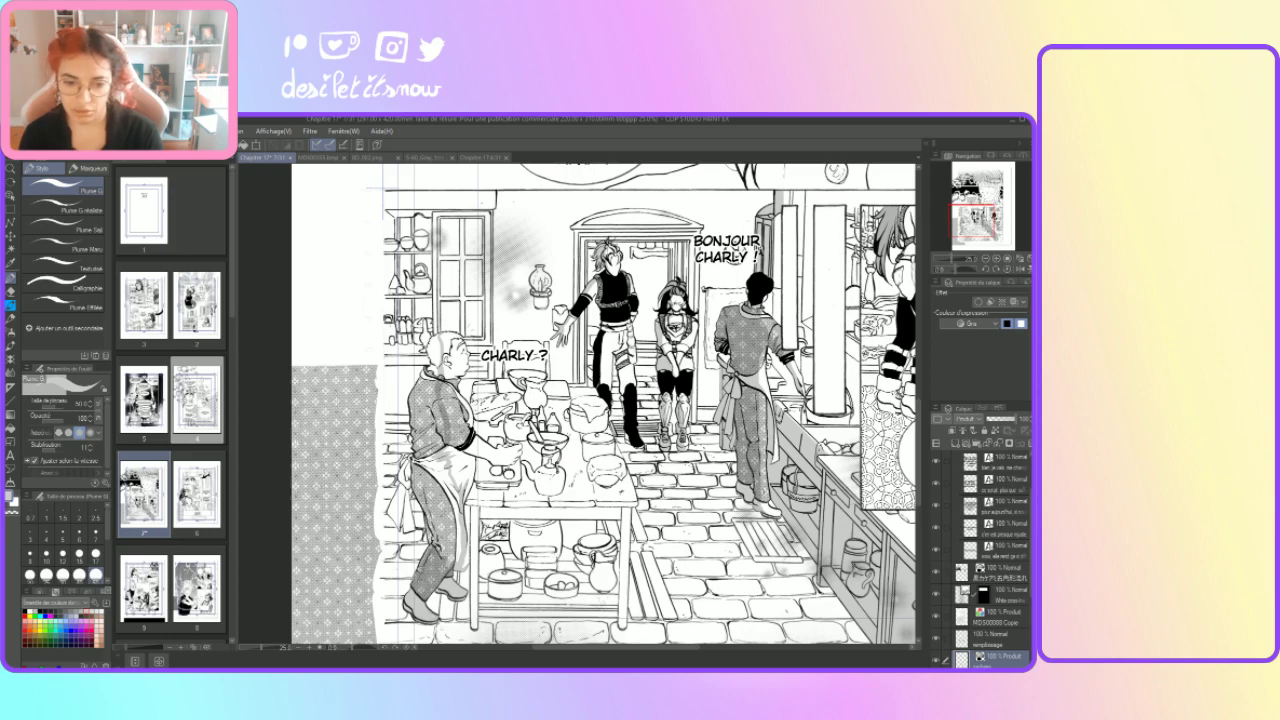
pyautogui.moveTo(440, 536)
pyautogui.mouseDown()
pyautogui.moveTo(438, 556)
pyautogui.moveTo(457, 560)
pyautogui.mouseUp()
pyautogui.moveTo(462, 525)
pyautogui.mouseDown()
pyautogui.moveTo(456, 541)
pyautogui.moveTo(428, 542)
pyautogui.moveTo(426, 523)
pyautogui.moveTo(448, 525)
pyautogui.moveTo(455, 490)
pyautogui.moveTo(428, 484)
pyautogui.moveTo(418, 511)
pyautogui.moveTo(410, 462)
pyautogui.moveTo(436, 462)
pyautogui.moveTo(442, 476)
pyautogui.moveTo(448, 462)
pyautogui.moveTo(446, 480)
pyautogui.mouseUp()
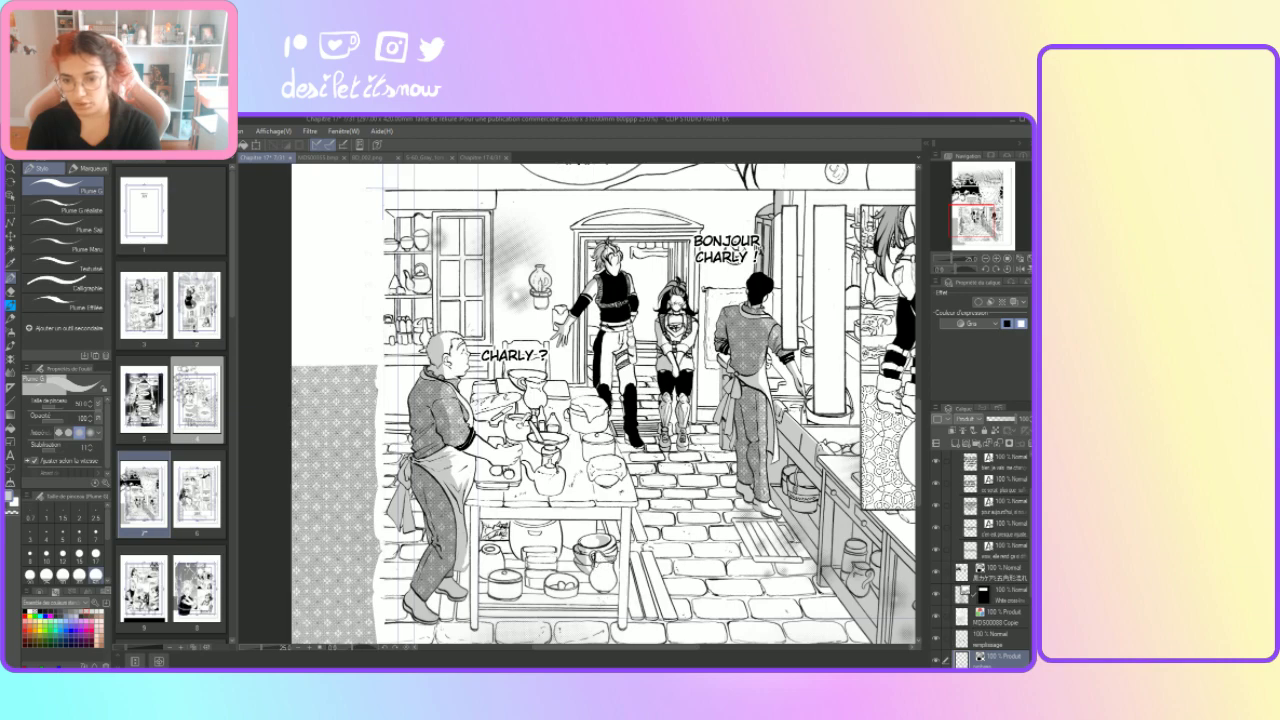
pyautogui.moveTo(597, 572); pyautogui.dragTo(592, 580)
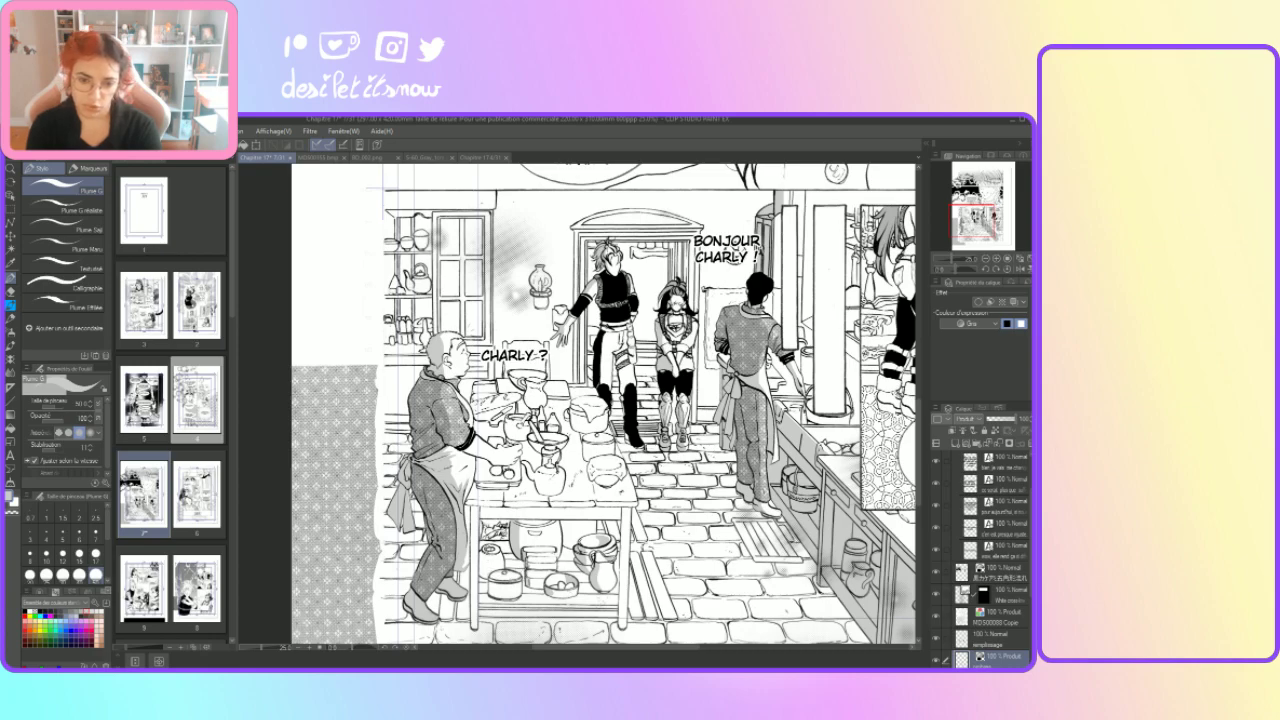
pyautogui.moveTo(485, 572)
pyautogui.mouseDown()
pyautogui.moveTo(485, 584)
pyautogui.moveTo(481, 547)
pyautogui.moveTo(493, 598)
pyautogui.mouseUp()
pyautogui.moveTo(493, 574); pyautogui.dragTo(493, 588)
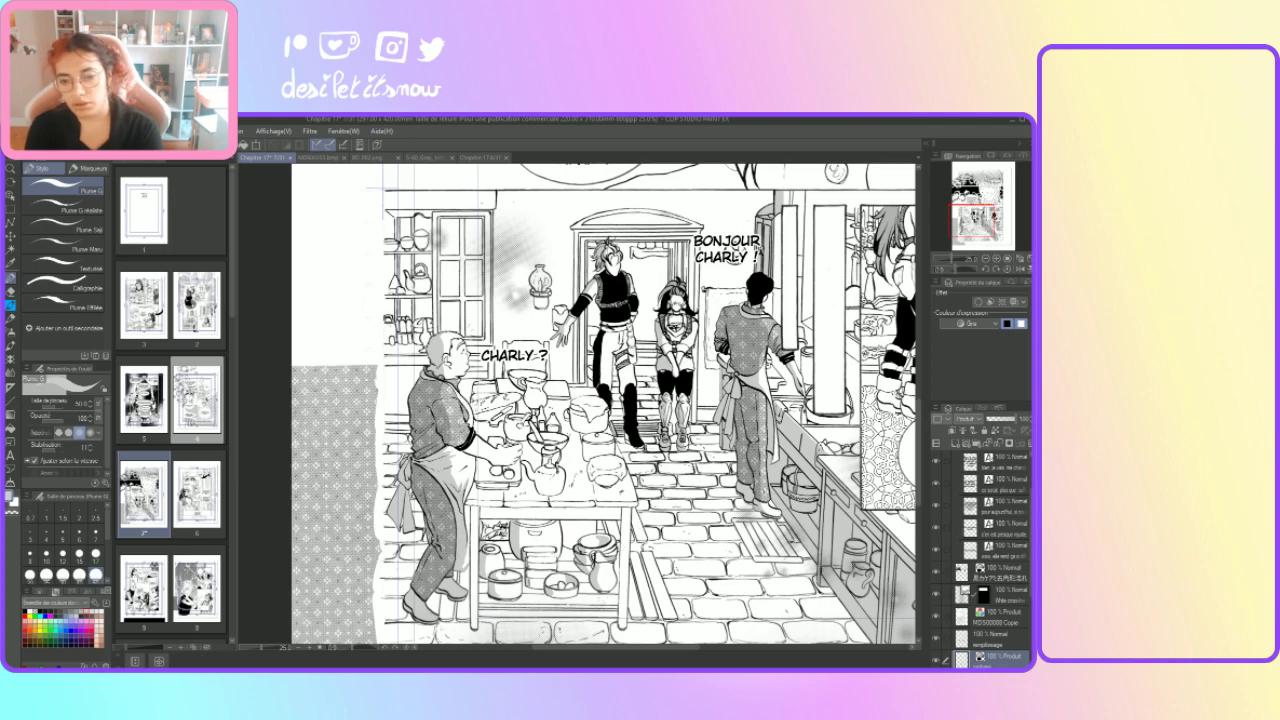
# Step: Paint gray shadows on the bowls, jars and sacks on the kitchen tabletop, using the G pen and the eraser
pyautogui.moveTo(644, 656); pyautogui.dragTo(676, 647)
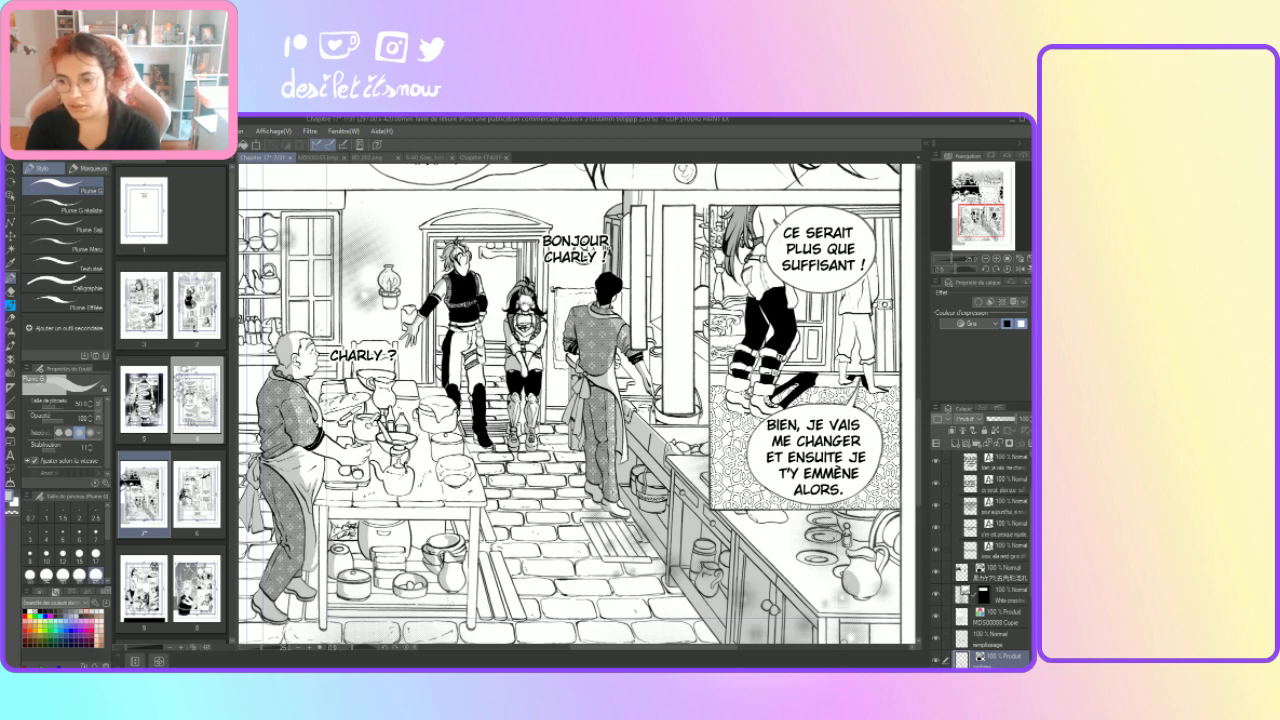
pyautogui.moveTo(664, 655); pyautogui.dragTo(635, 655)
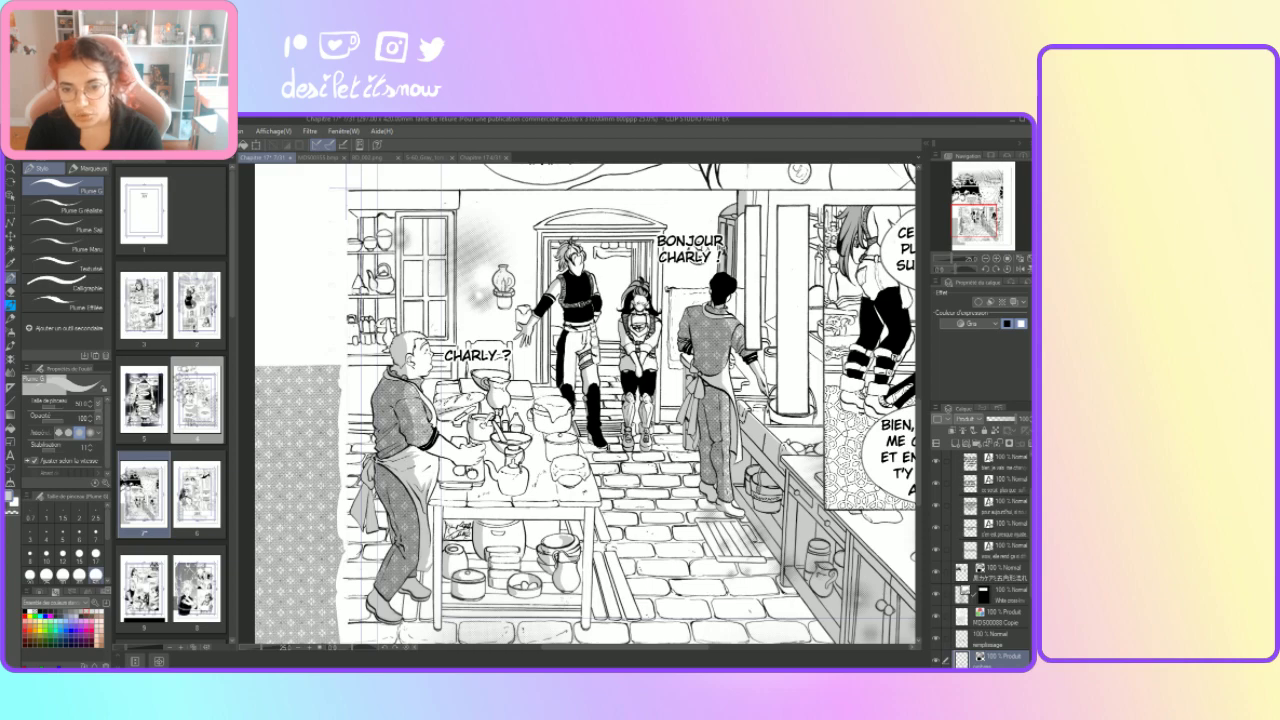
pyautogui.moveTo(533, 406); pyautogui.dragTo(540, 428)
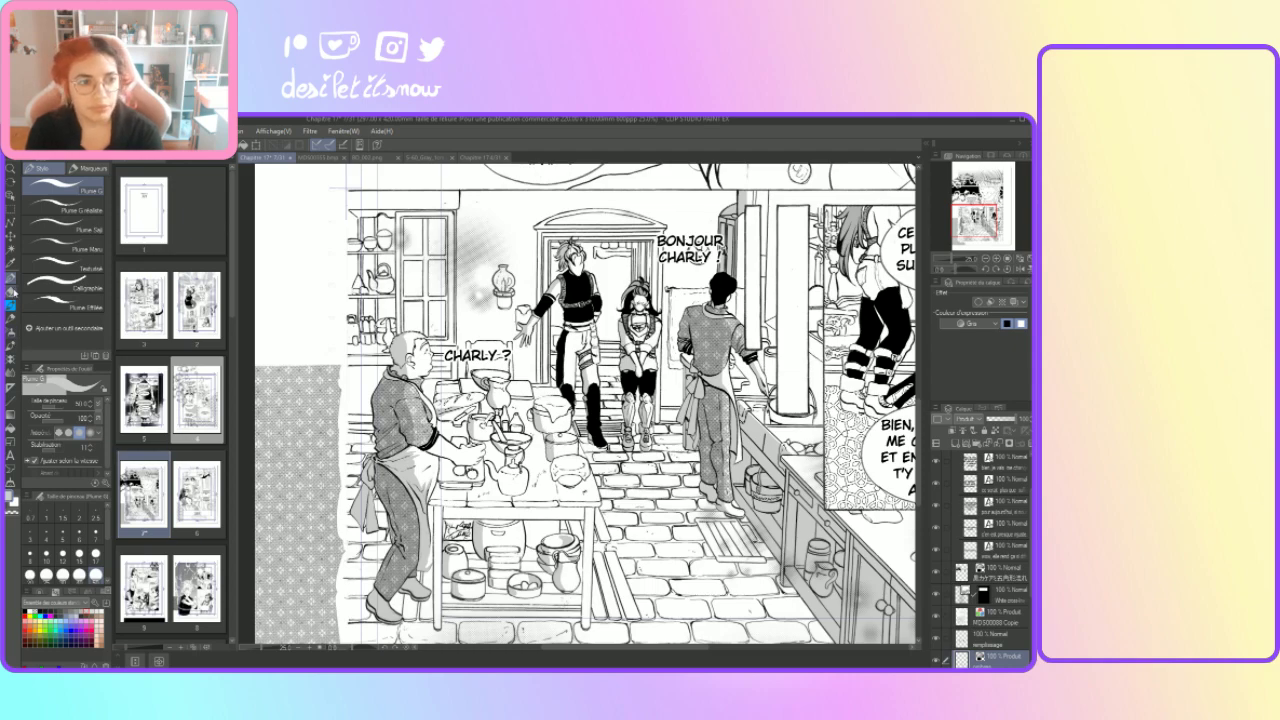
pyautogui.press('e')
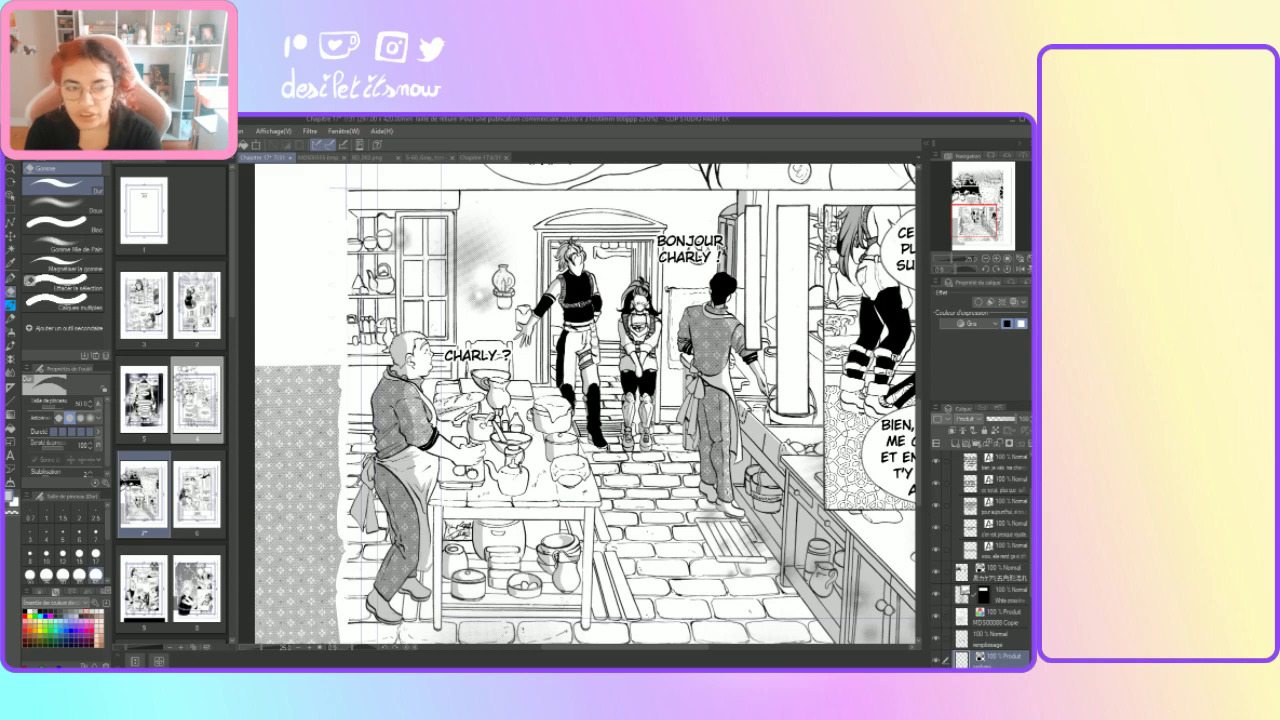
pyautogui.click(10, 277)
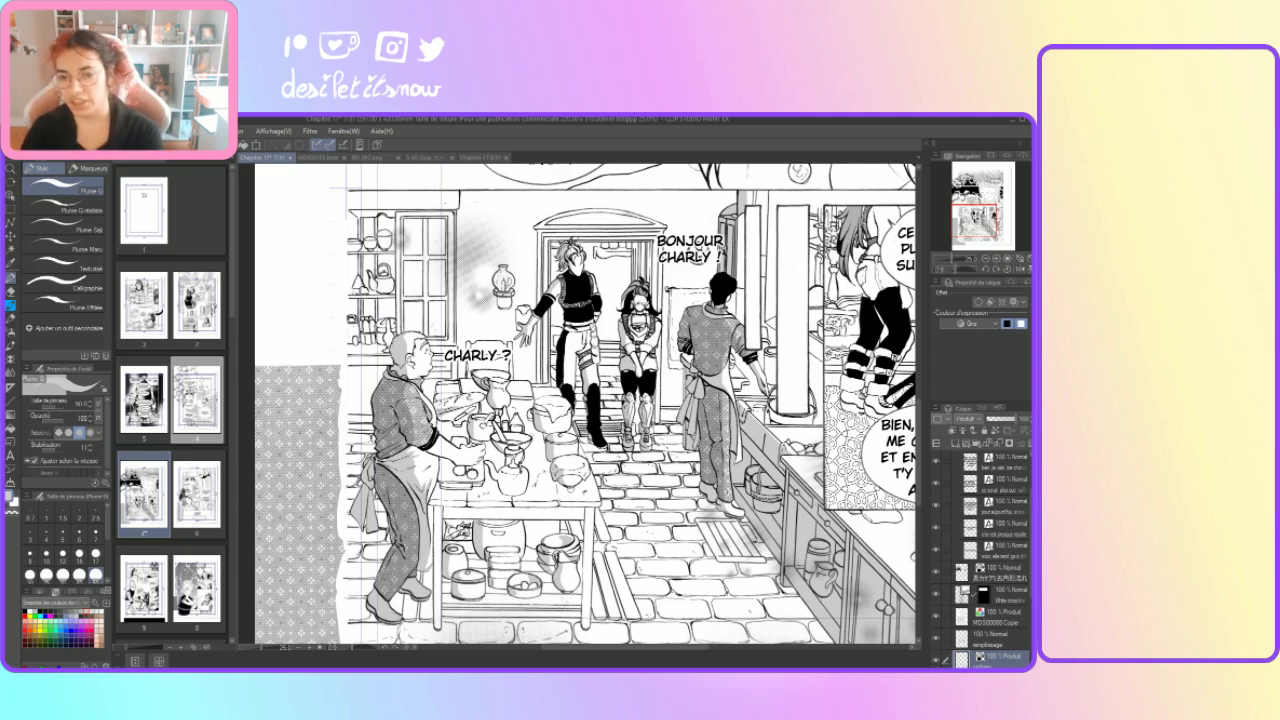
pyautogui.click(64, 264)
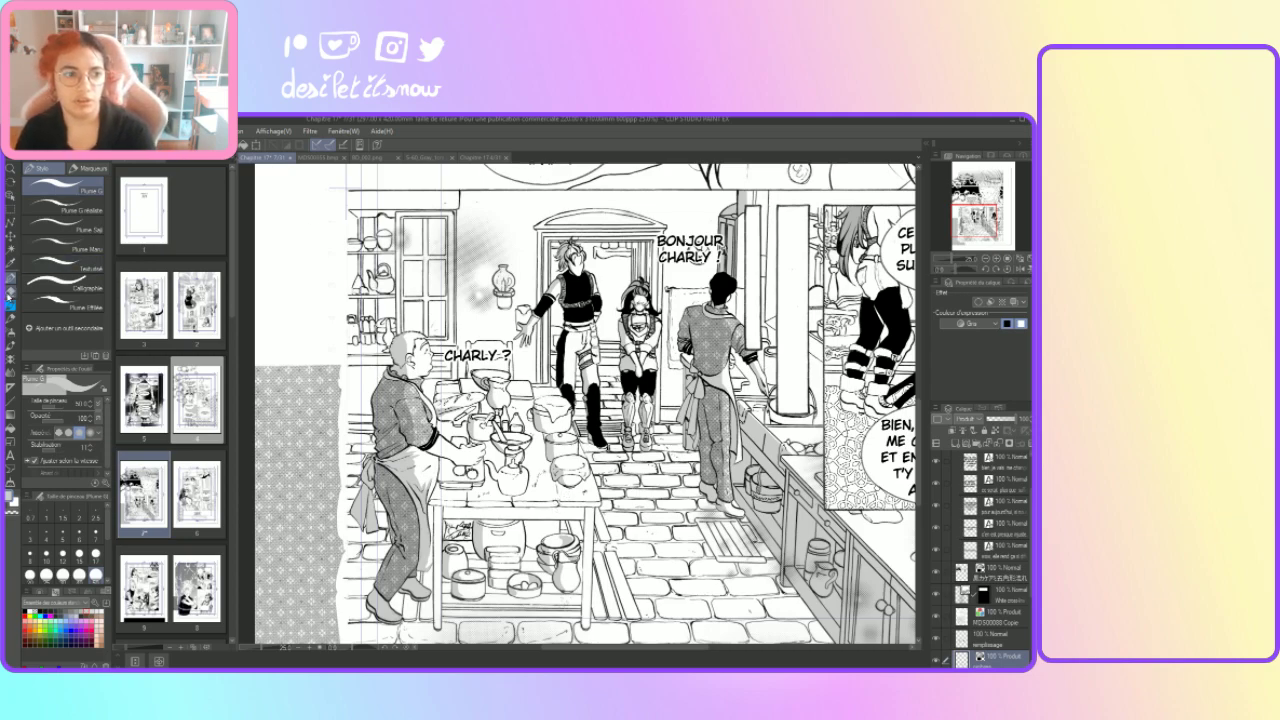
pyautogui.click(10, 296)
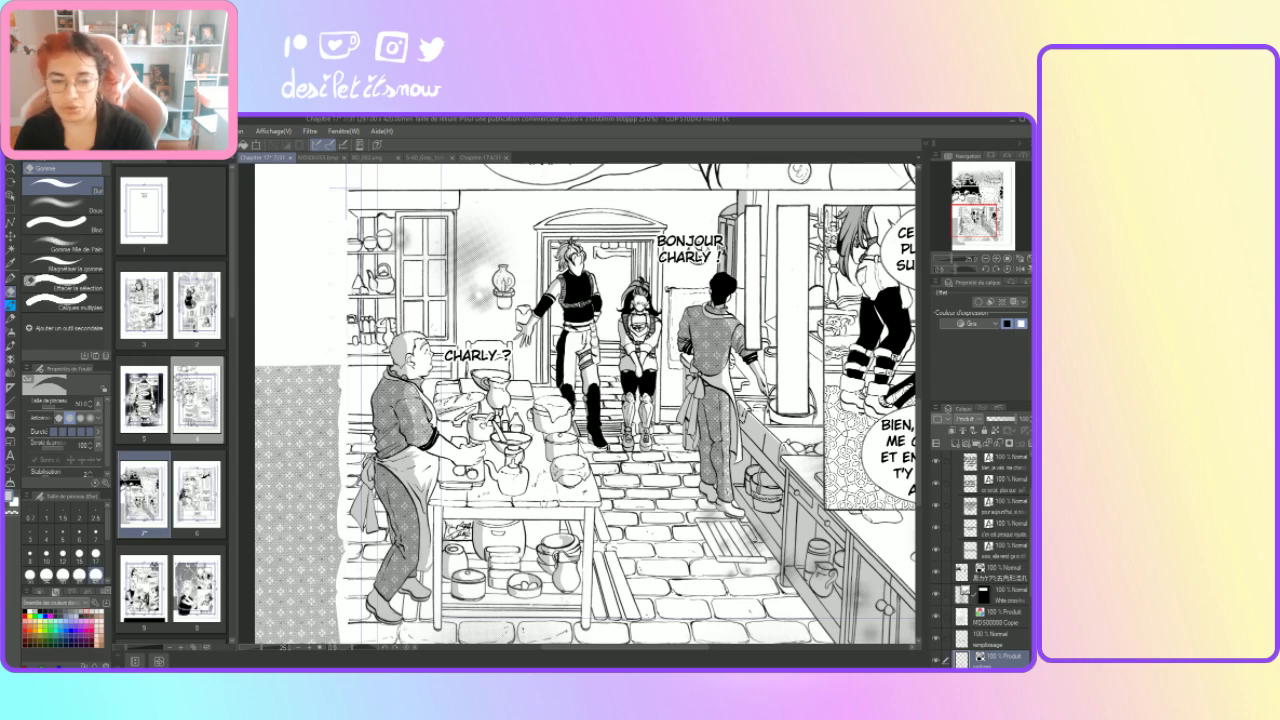
pyautogui.click(10, 280)
pyautogui.click(100, 266)
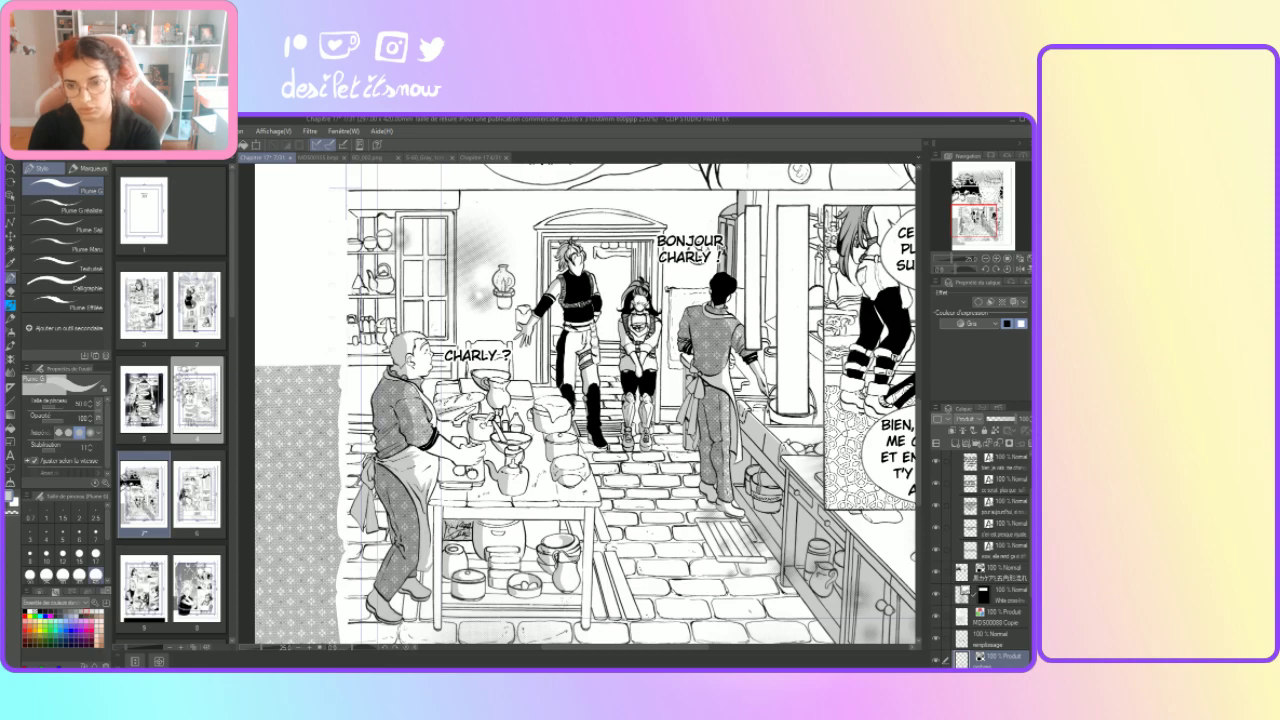
# Step: Fill a polygonal selection over the kitchen floor and counter front with gray shadow and clear the selection
pyautogui.scroll(-2, 650, 540)
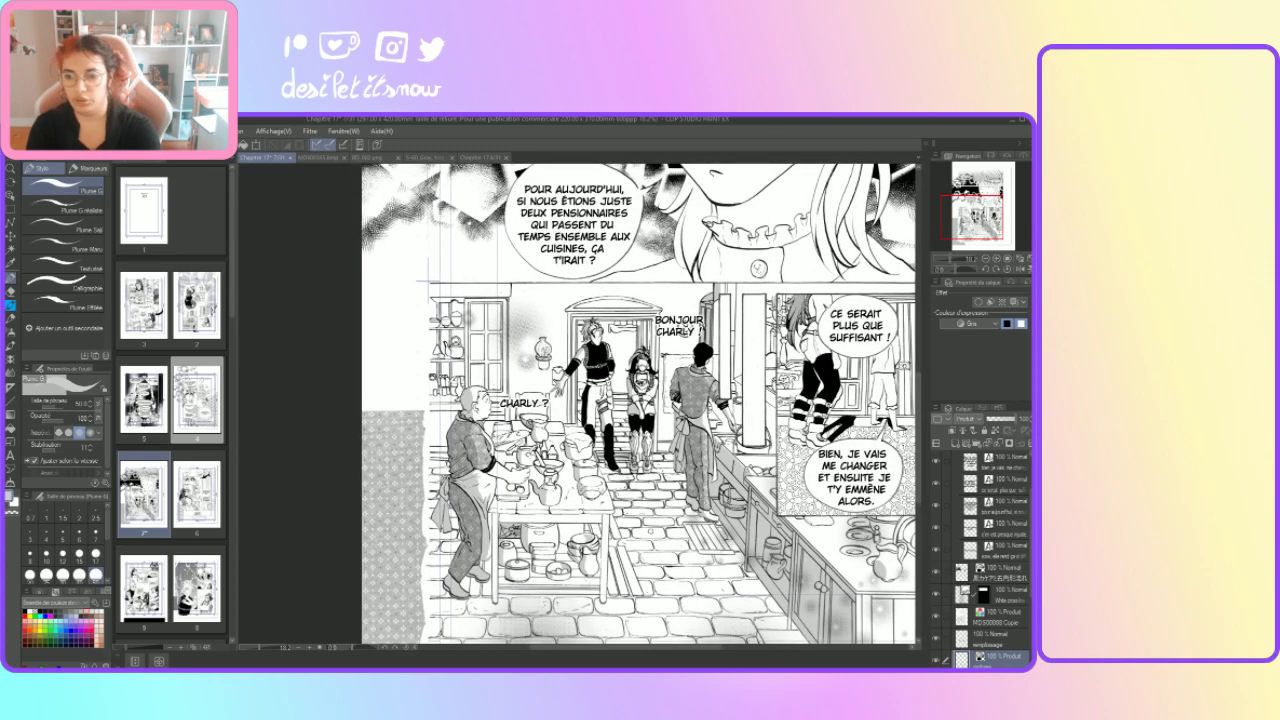
pyautogui.scroll(-2, 653, 532)
pyautogui.moveTo(600, 653); pyautogui.dragTo(636, 653)
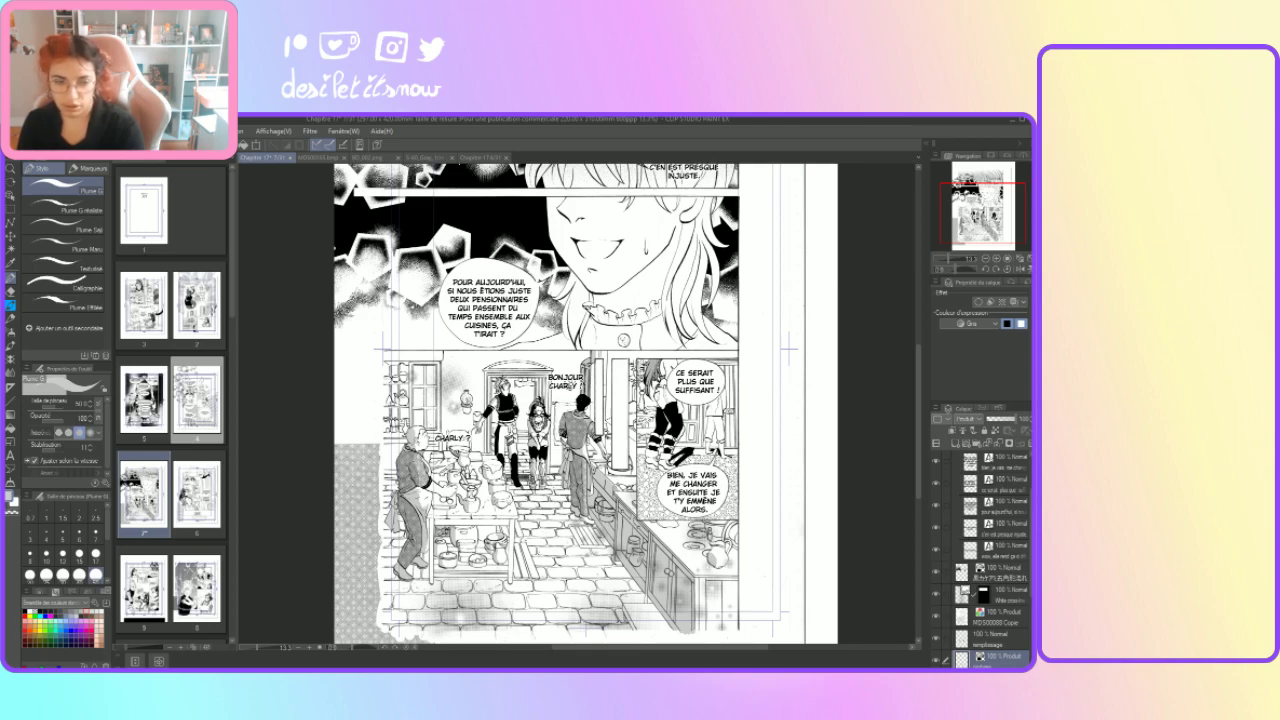
pyautogui.click(10, 209)
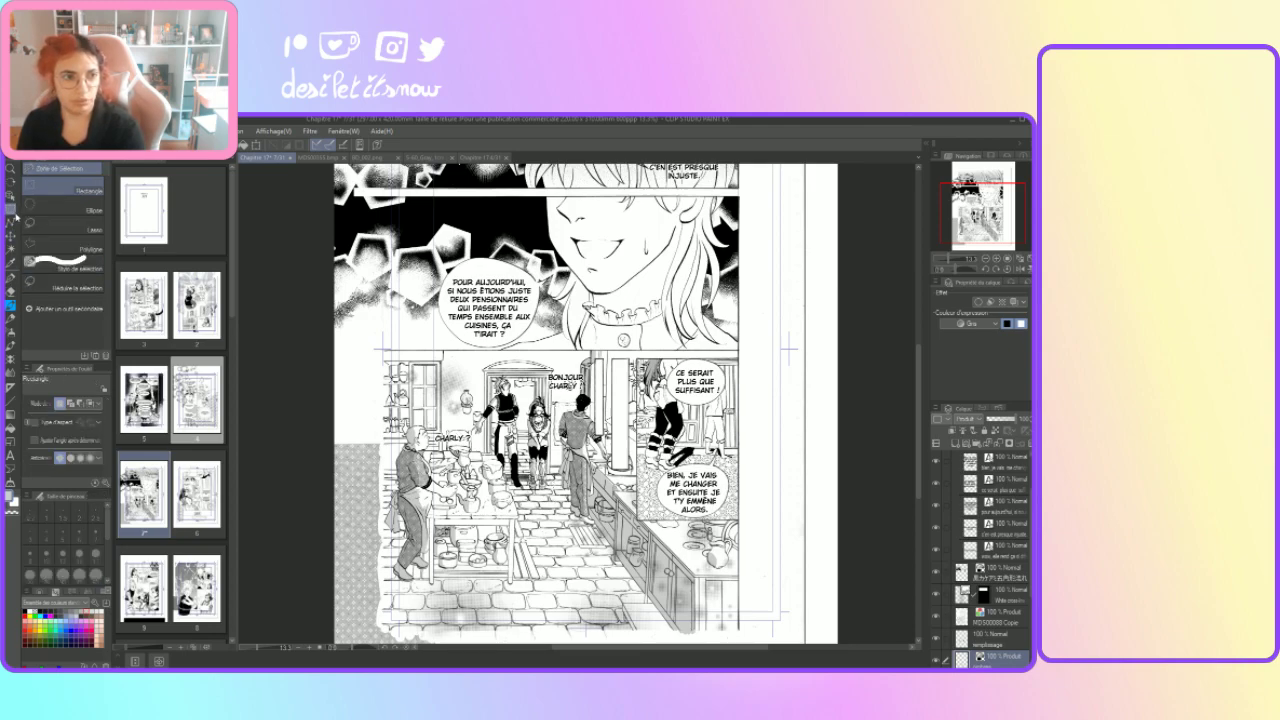
pyautogui.click(62, 245)
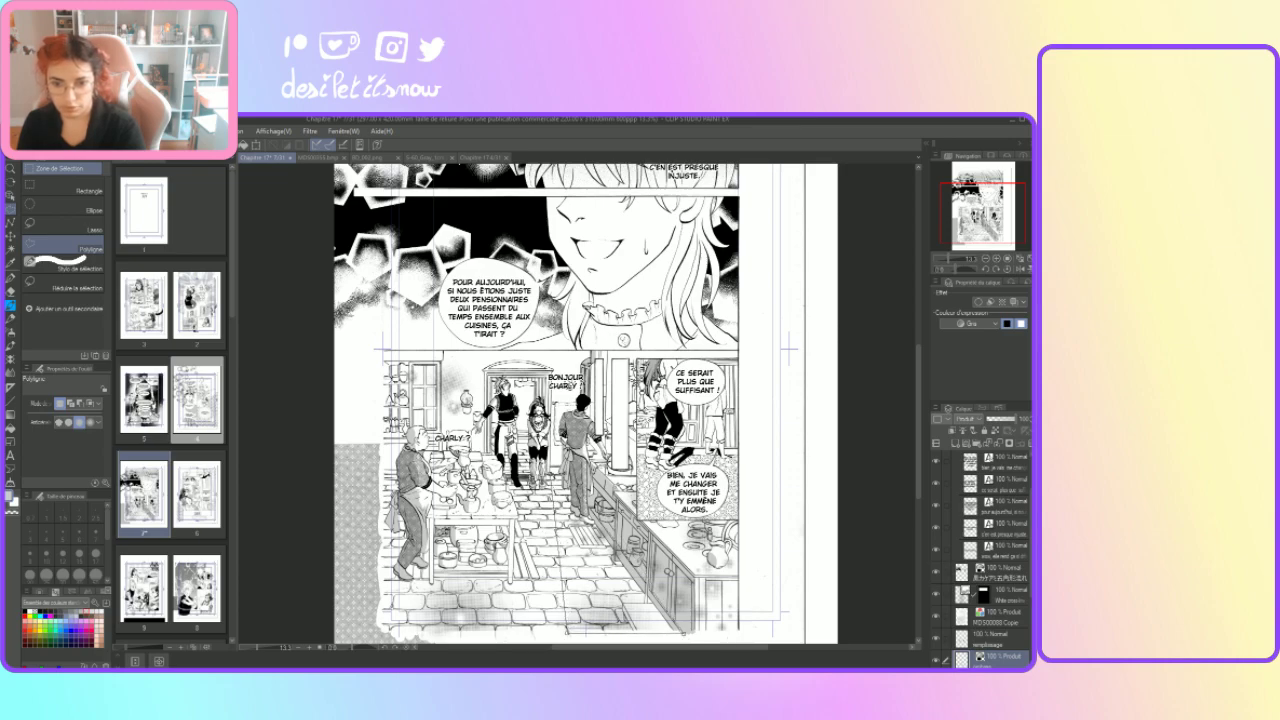
pyautogui.doubleClick(683, 632)
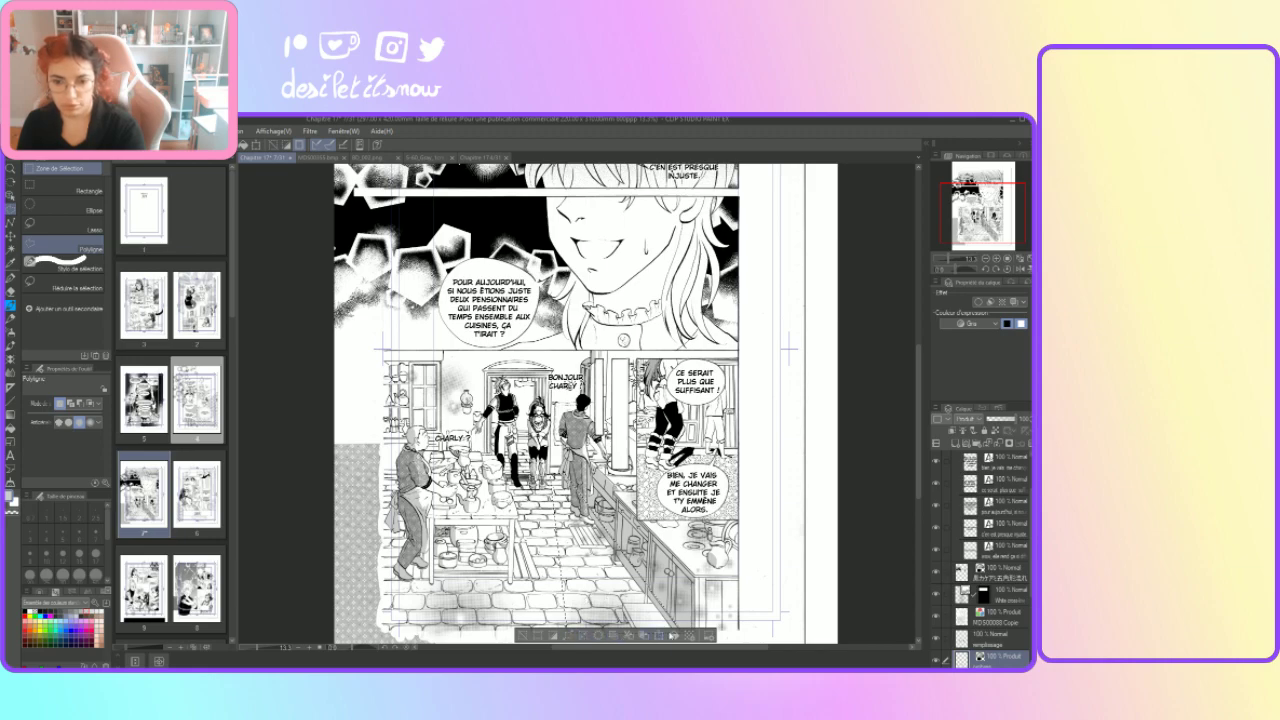
pyautogui.click(668, 637)
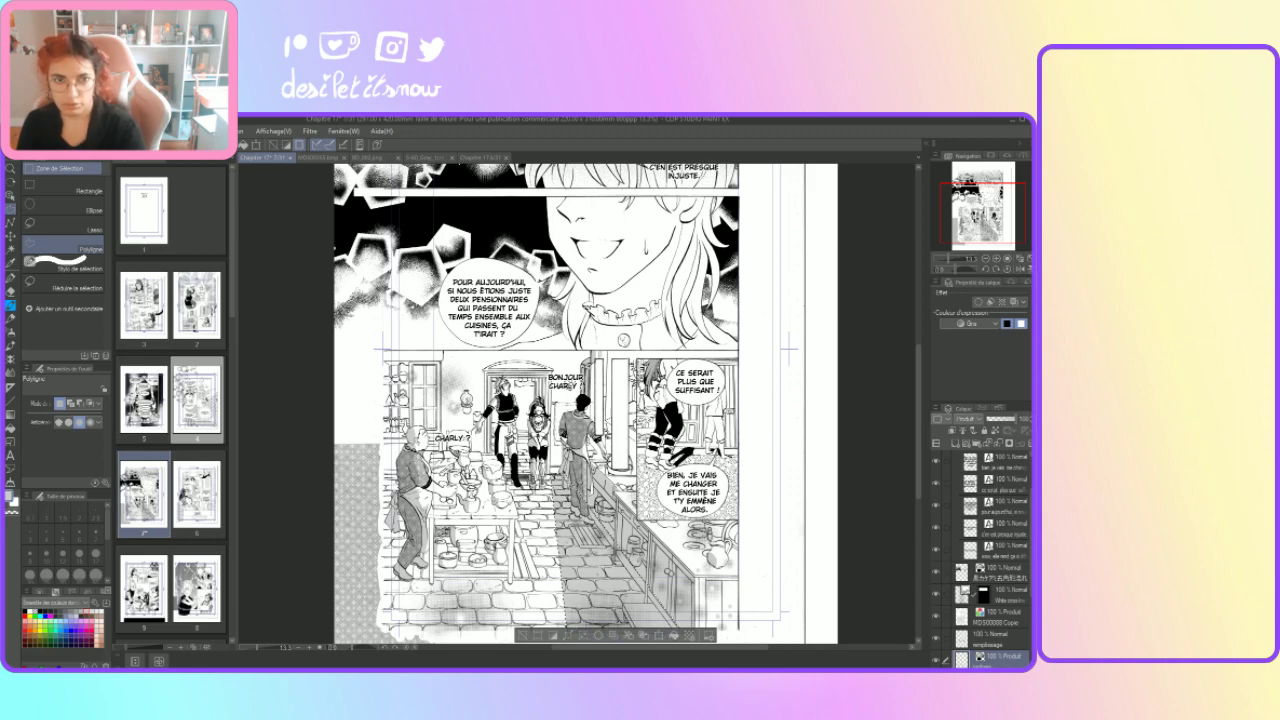
pyautogui.hotkey('ctrl', 'd')
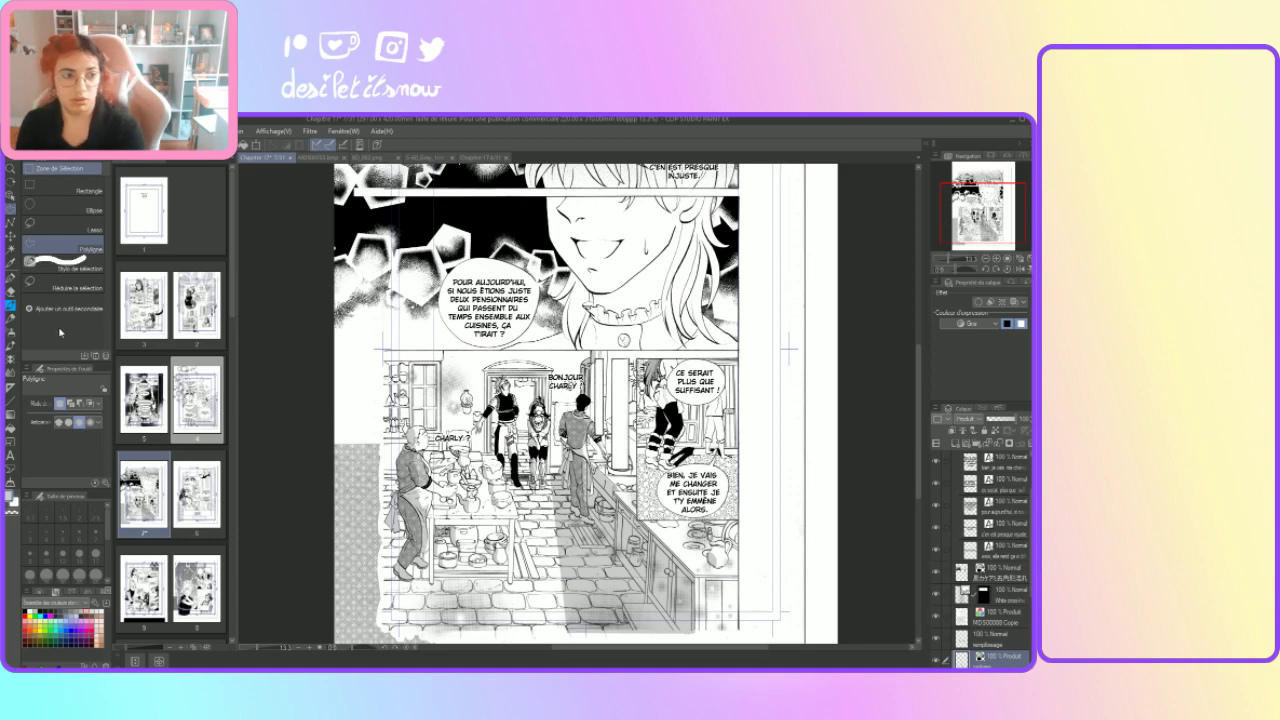
# Step: Try to paint a diagonal gray shadow on the lower panes of the kitchen window with the G pen
pyautogui.press('p')
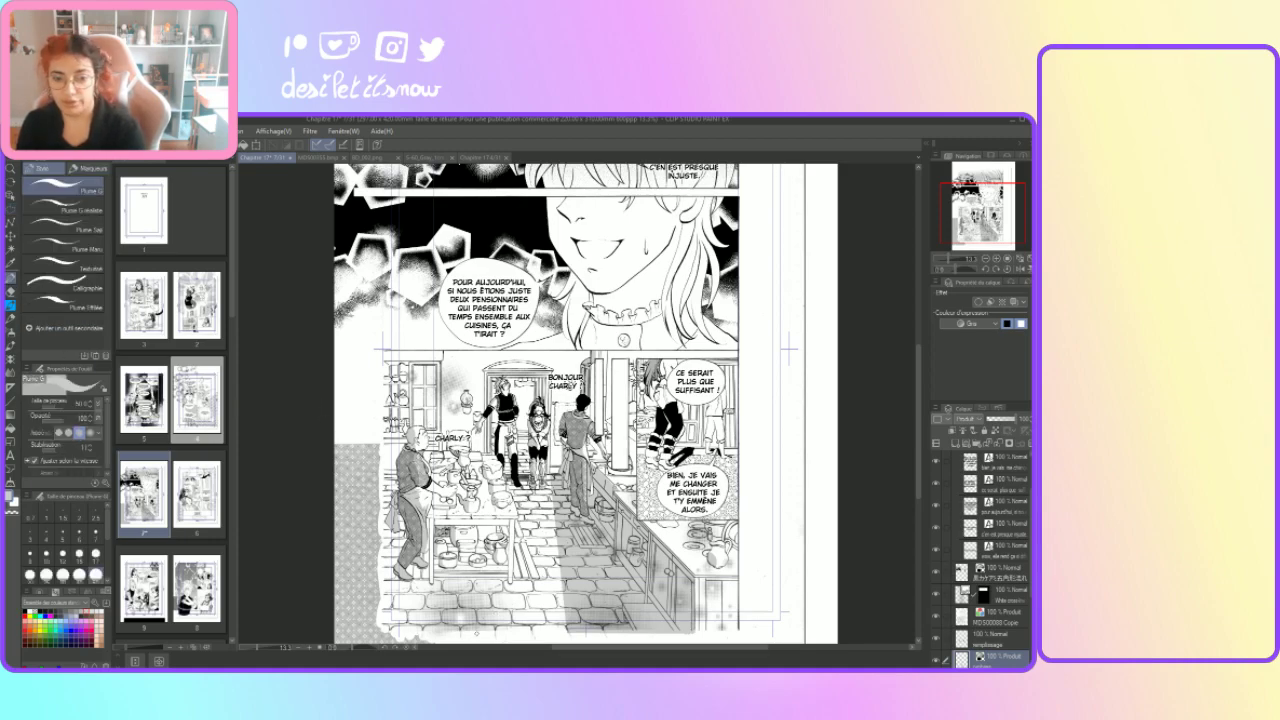
pyautogui.click(310, 647)
pyautogui.click(310, 647)
pyautogui.click(310, 647)
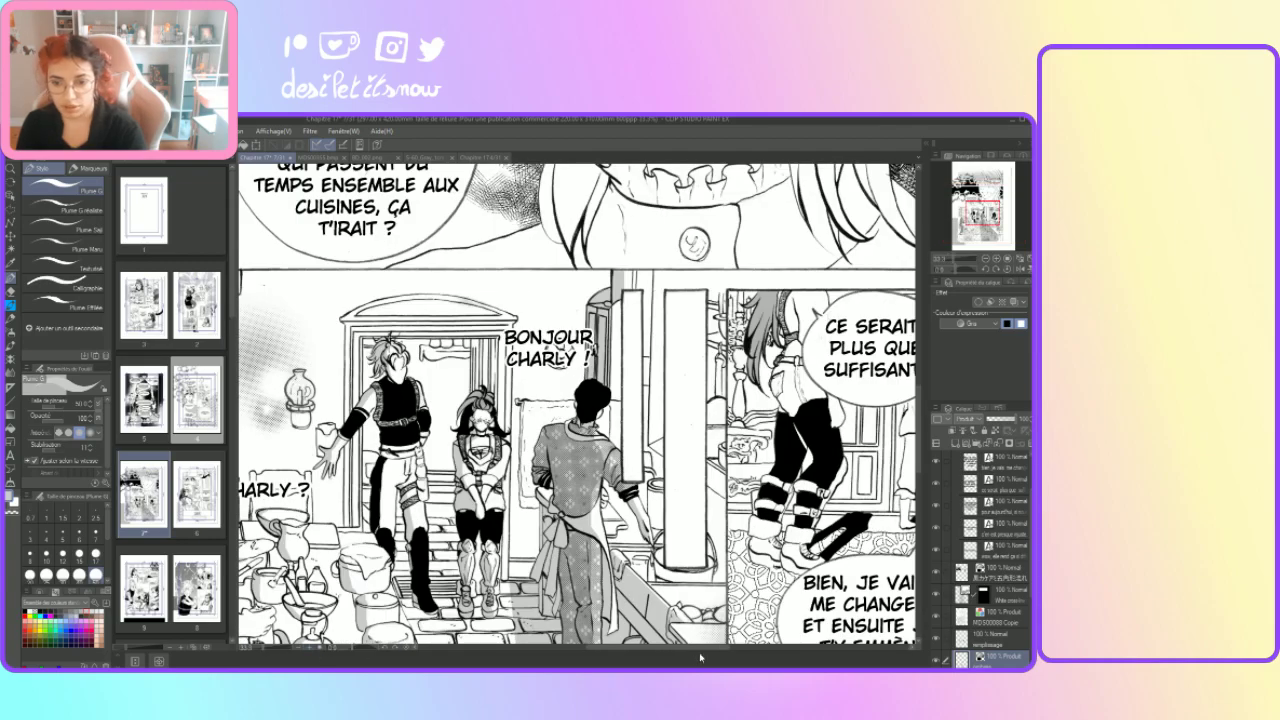
pyautogui.moveTo(692, 649); pyautogui.dragTo(612, 662)
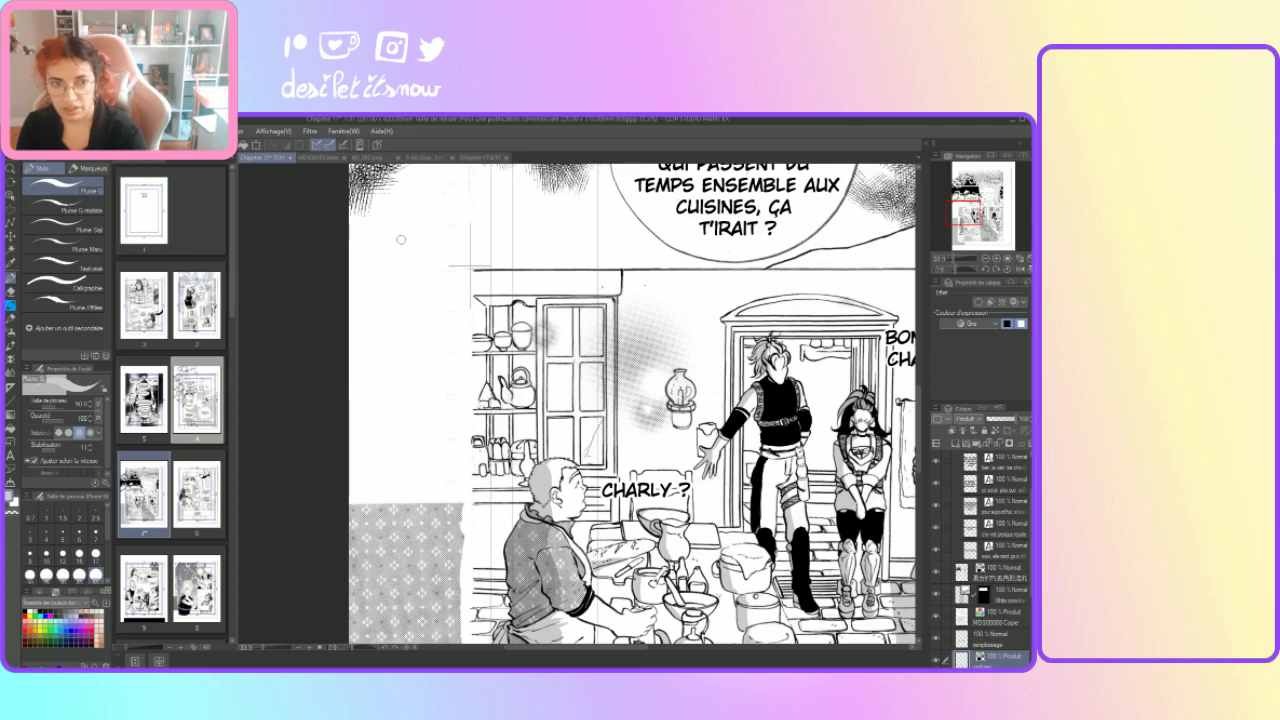
pyautogui.moveTo(596, 434)
pyautogui.mouseDown()
pyautogui.moveTo(580, 465)
pyautogui.moveTo(598, 440)
pyautogui.mouseUp()
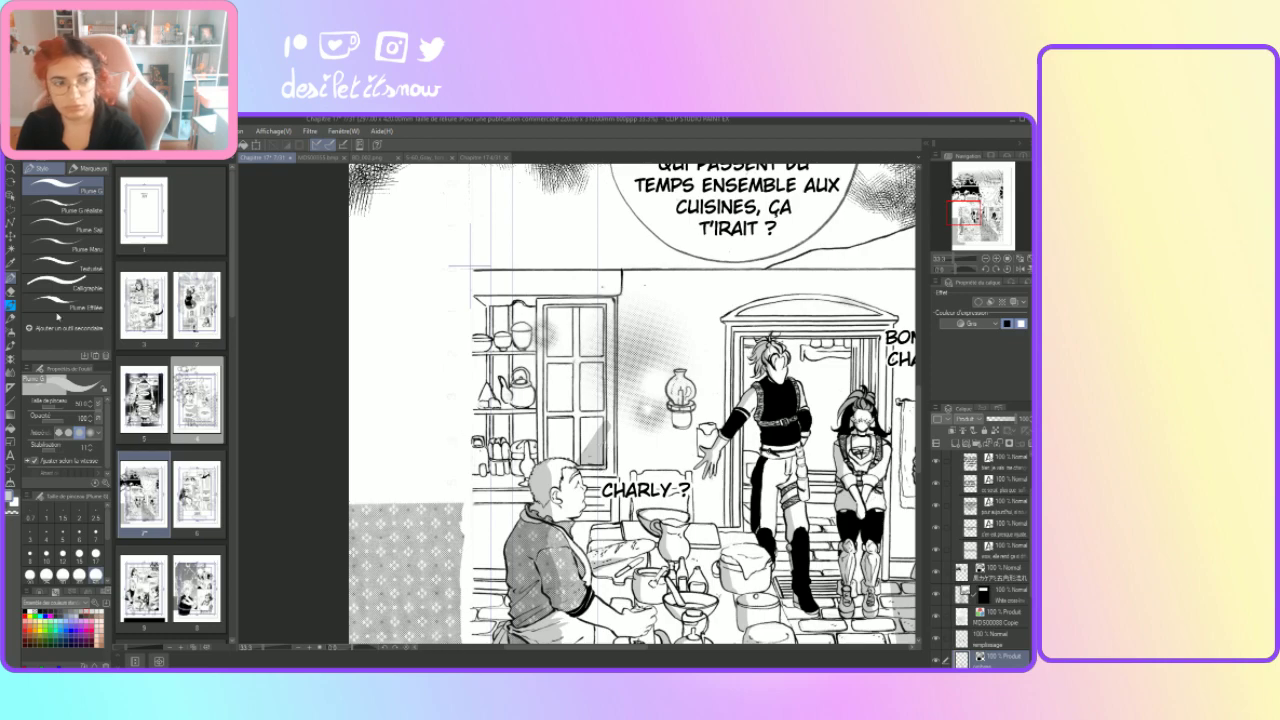
pyautogui.press('e')
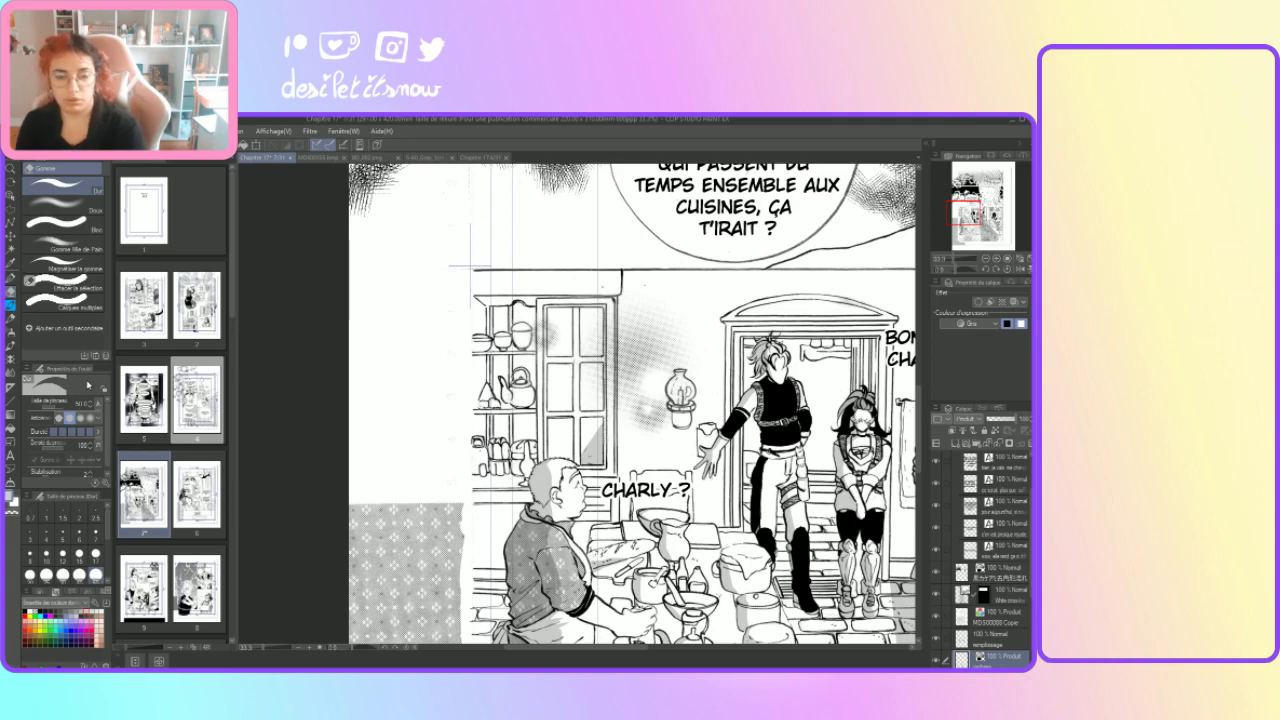
pyautogui.click(11, 278)
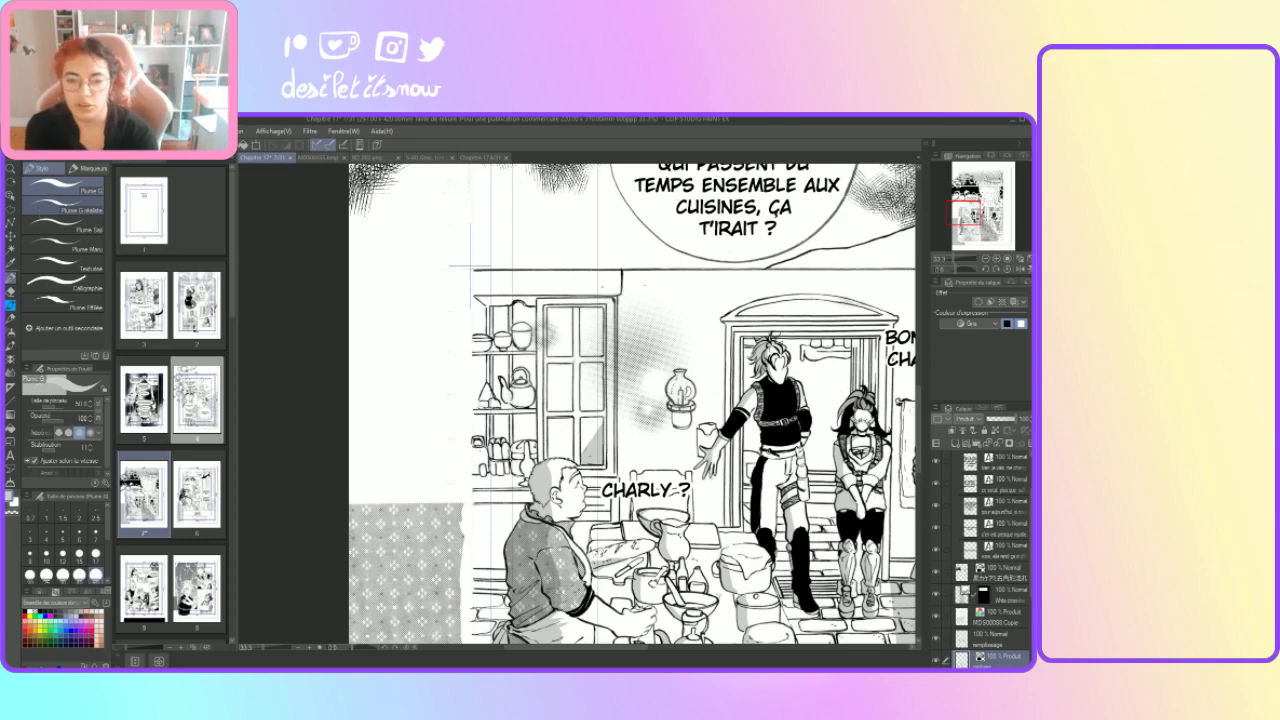
pyautogui.click(14, 305)
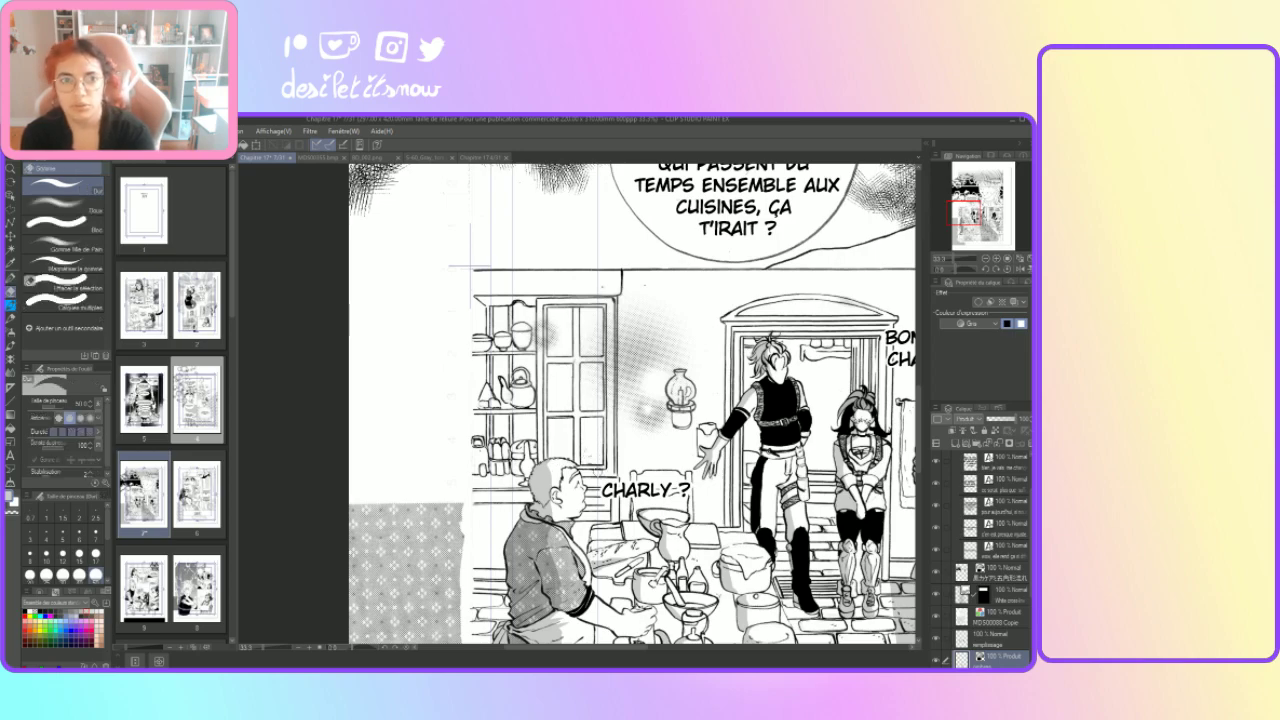
# Step: Copy the horizontal gray gradient strip from its open image file and paste it into the kitchen page
pyautogui.click(482, 157)
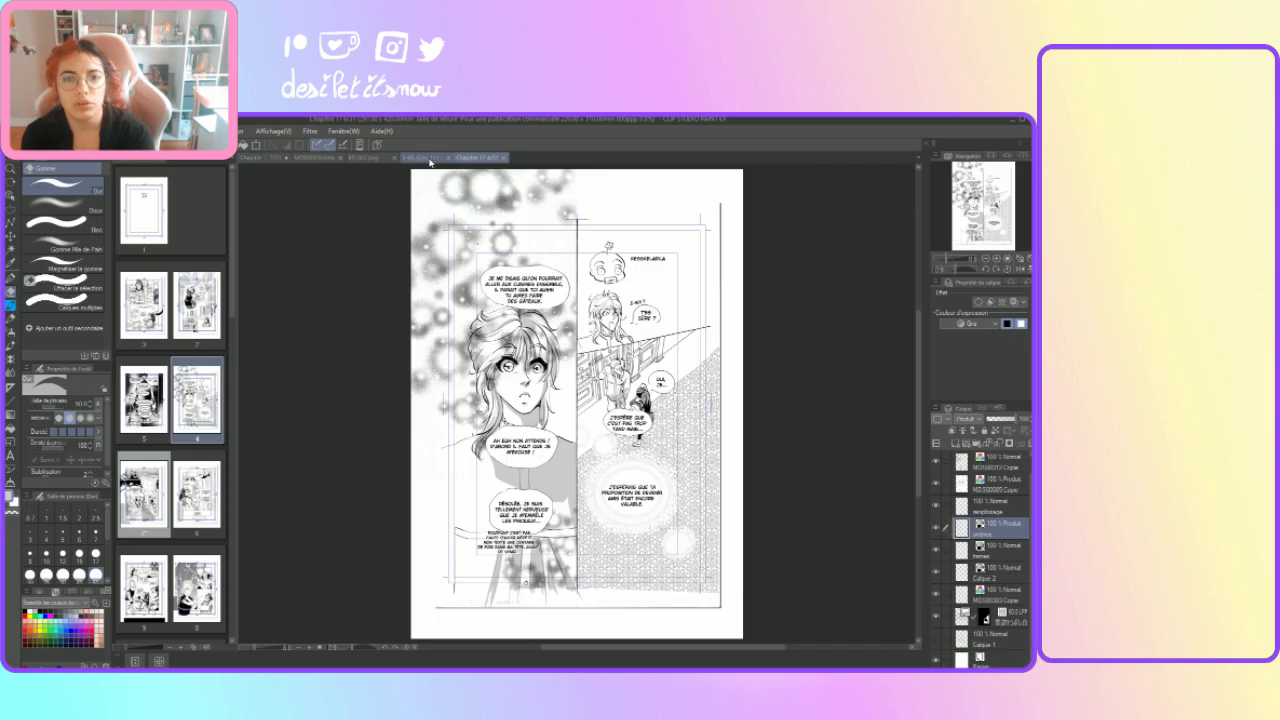
pyautogui.click(428, 158)
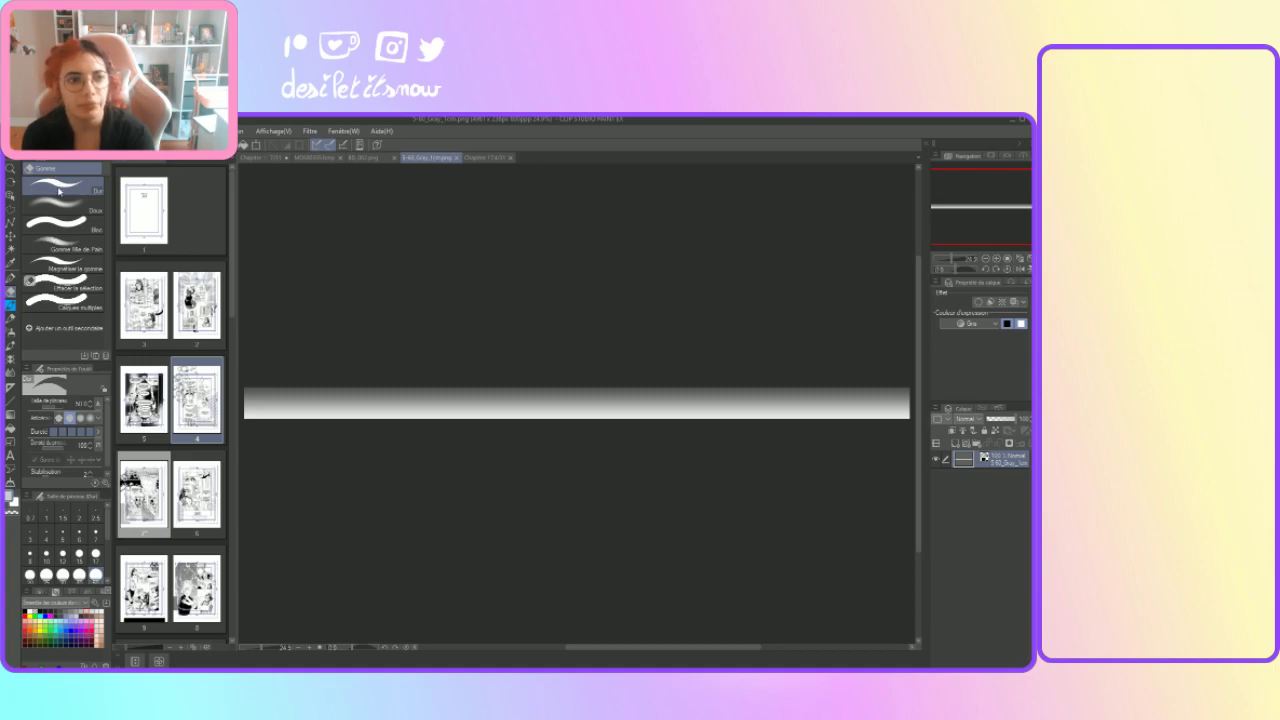
pyautogui.click(247, 158)
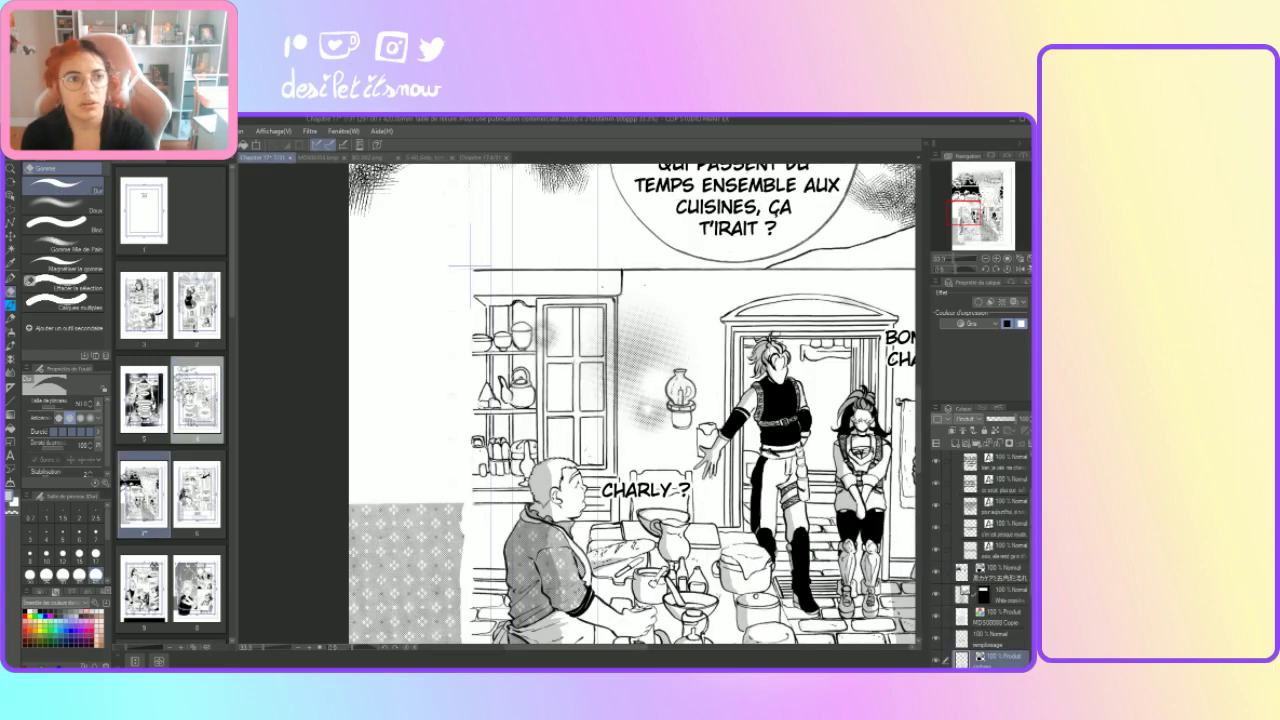
pyautogui.hotkey('ctrl', 'v')
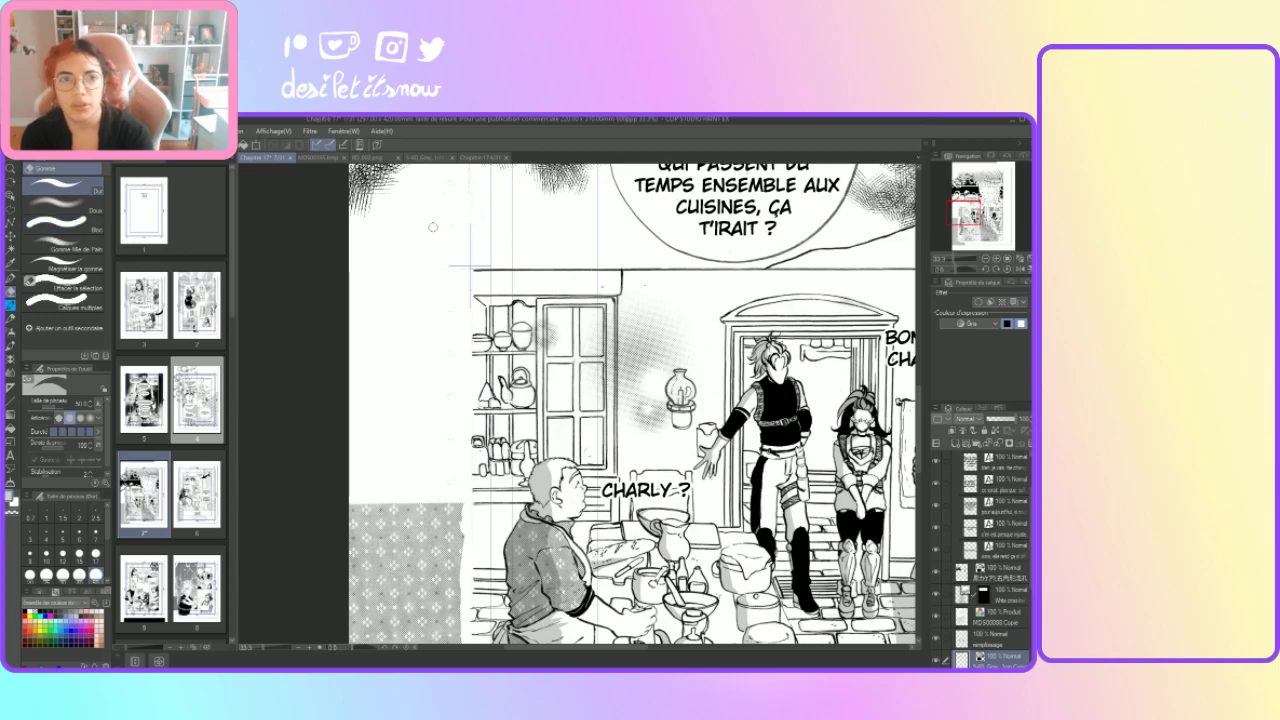
# Step: Transform the pasted gradient strip: move it down over the kitchen panel and rotate it to stand vertically
pyautogui.hotkey('ctrl', 't')
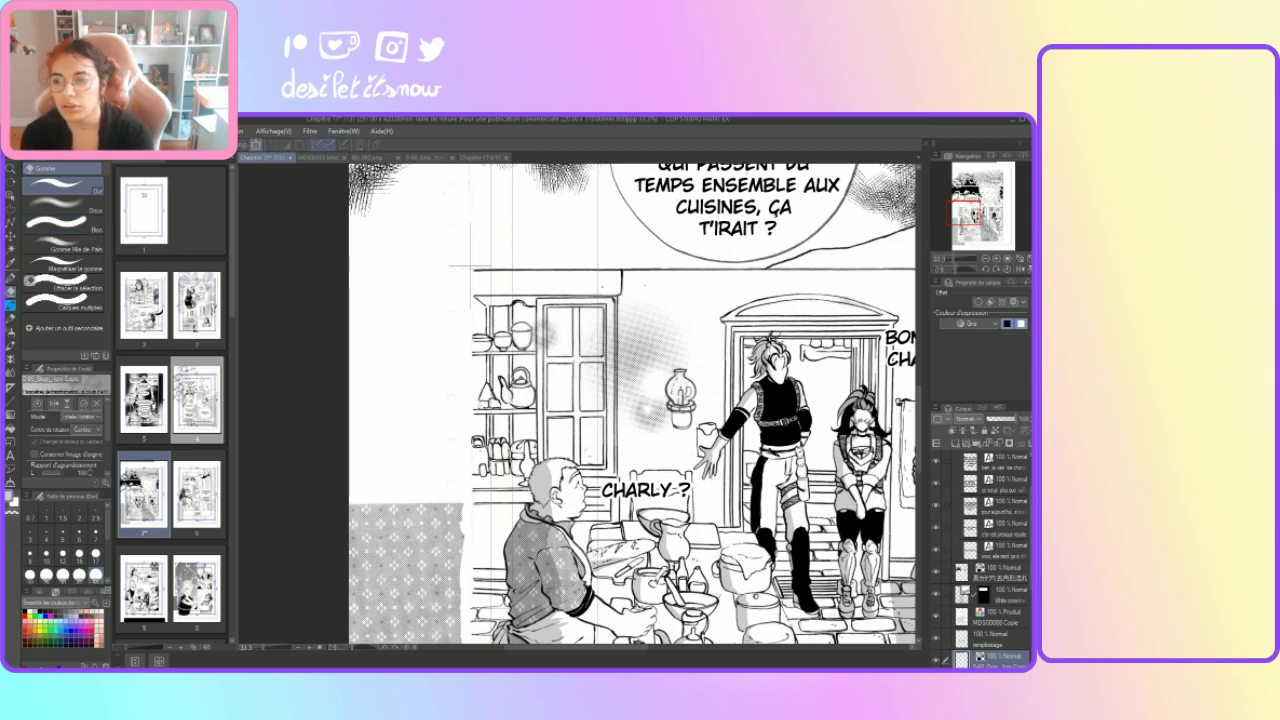
pyautogui.scroll(8, 843, 330)
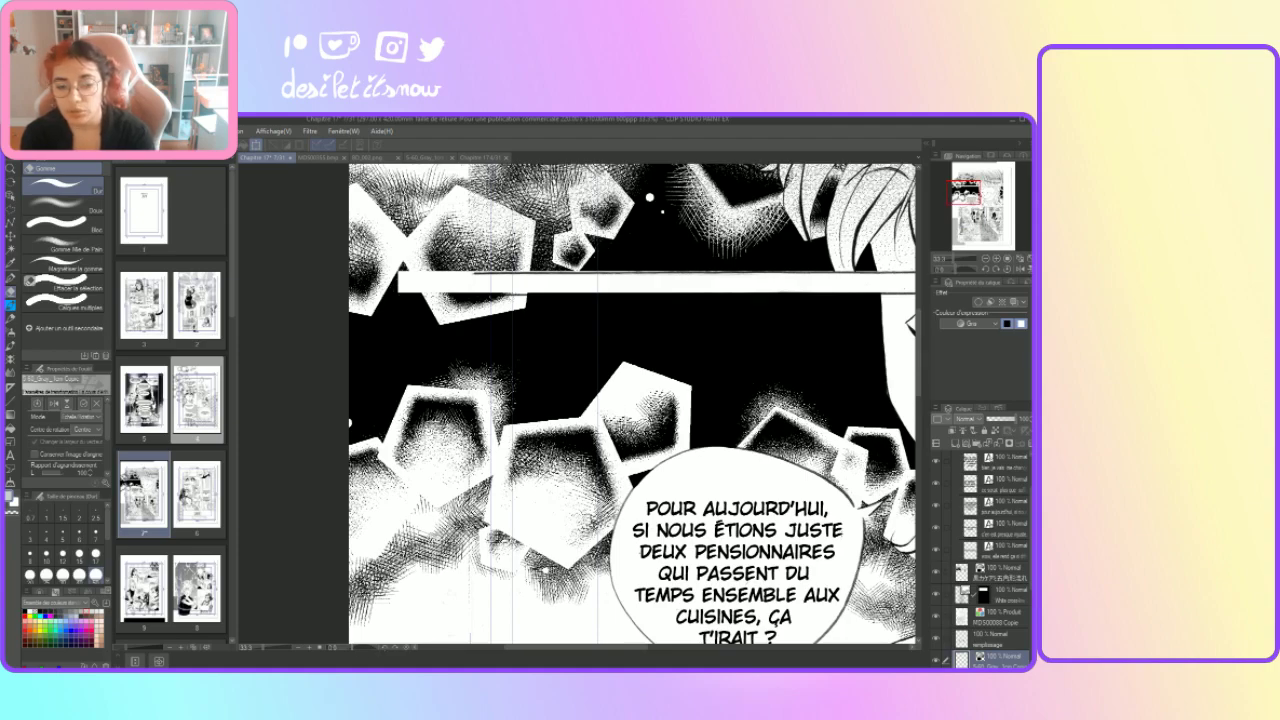
pyautogui.click(296, 650)
pyautogui.click(296, 650)
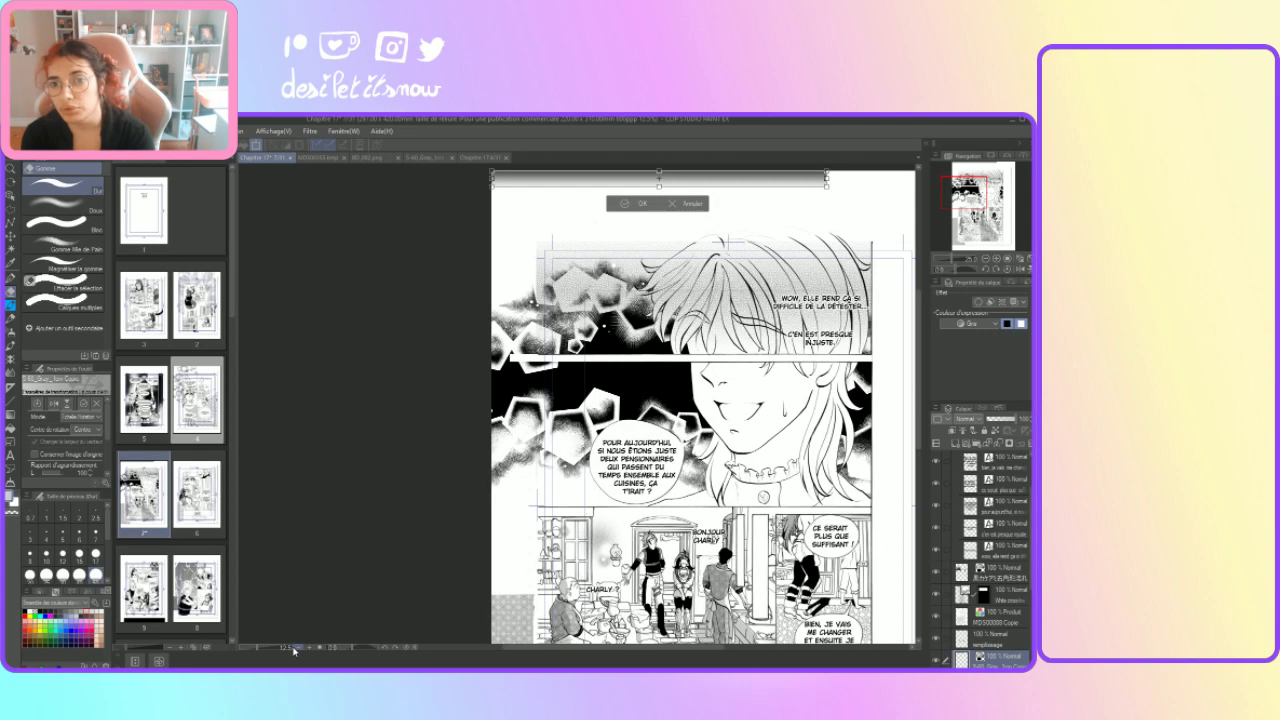
pyautogui.moveTo(589, 186); pyautogui.dragTo(589, 560)
pyautogui.scroll(-3, 921, 443)
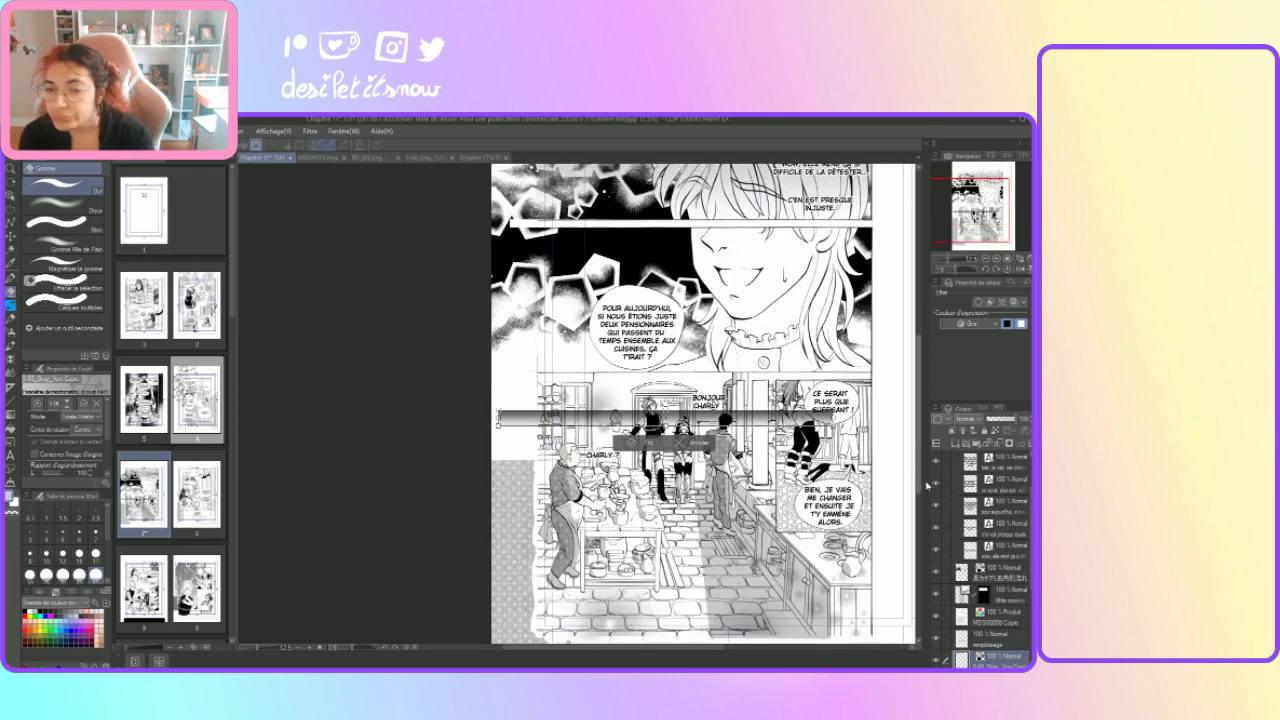
pyautogui.moveTo(527, 448); pyautogui.dragTo(609, 349)
pyautogui.moveTo(695, 585); pyautogui.dragTo(660, 610)
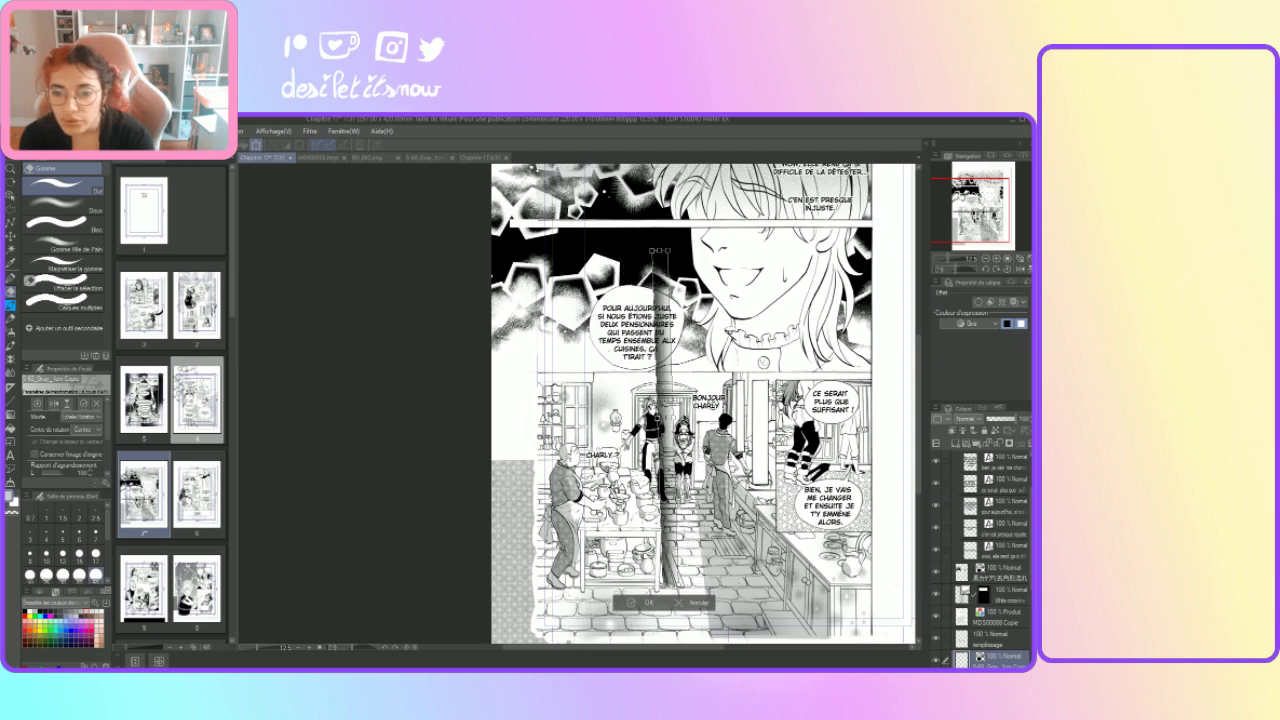
# Step: Set the strip's rotation to -90°, align it over the kitchen window's panes and apply the transformation
pyautogui.scroll(-2, 106, 470)
pyautogui.click(91, 449)
pyautogui.click(91, 449)
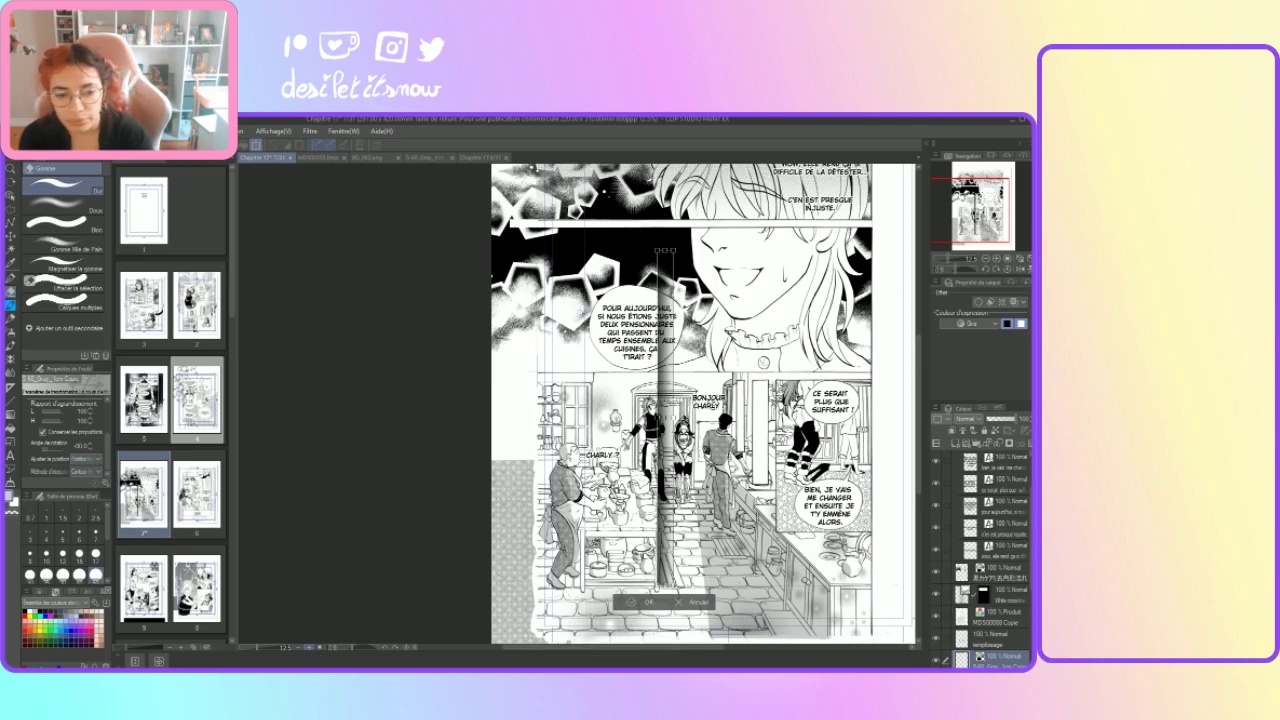
pyautogui.click(309, 648)
pyautogui.moveTo(751, 389); pyautogui.dragTo(580, 446)
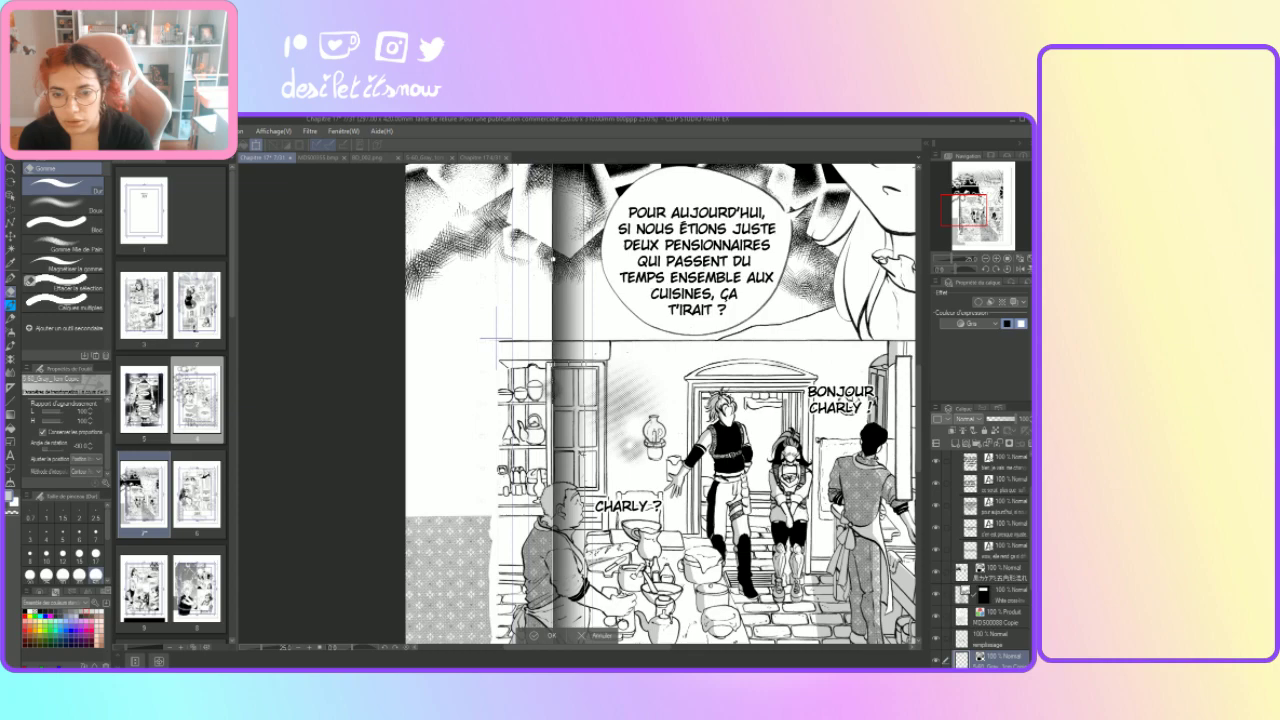
pyautogui.press('Left')
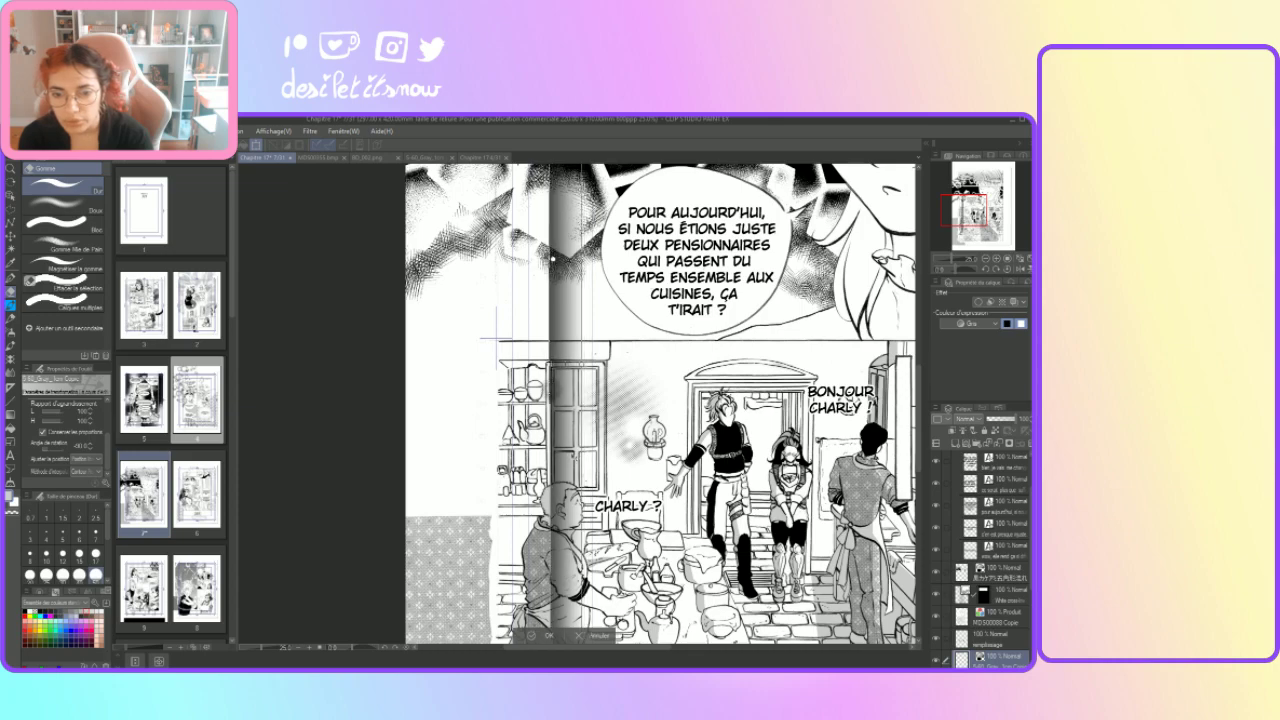
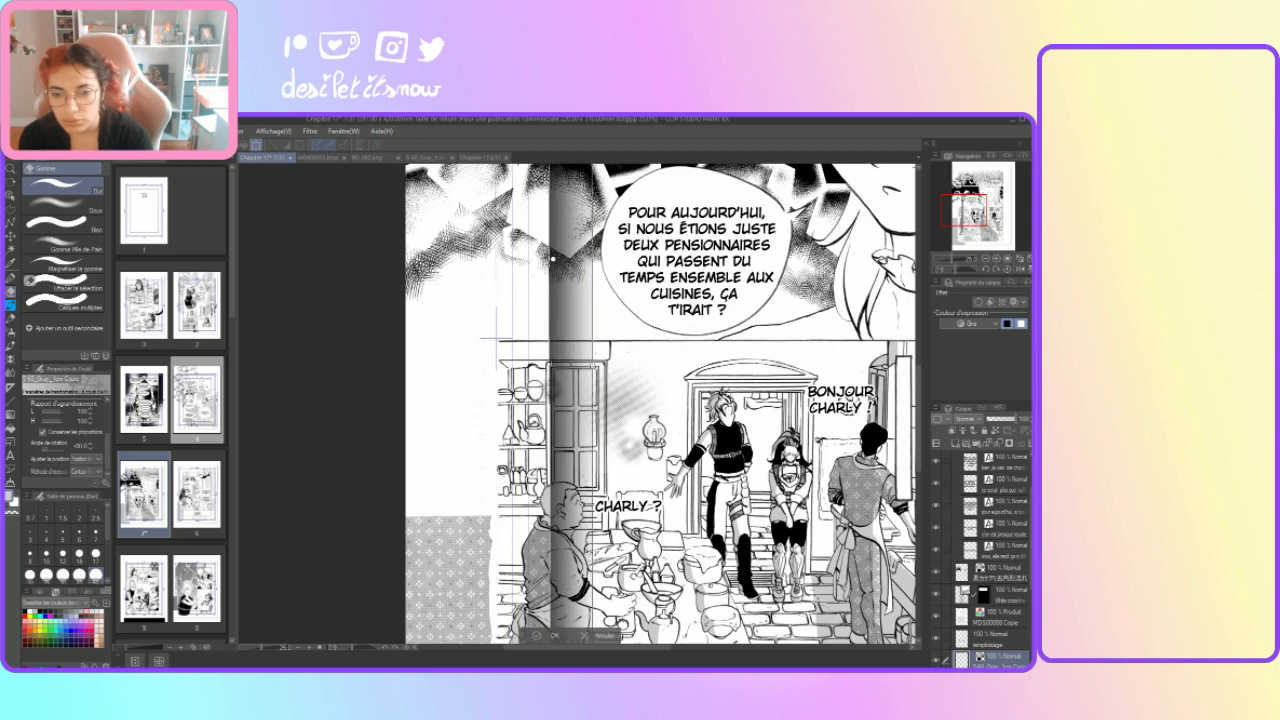
pyautogui.click(548, 635)
# Step: Delete the part of the gradient strip above the kitchen window with a rectangular selection and clear the selection
pyautogui.click(10, 209)
pyautogui.click(27, 196)
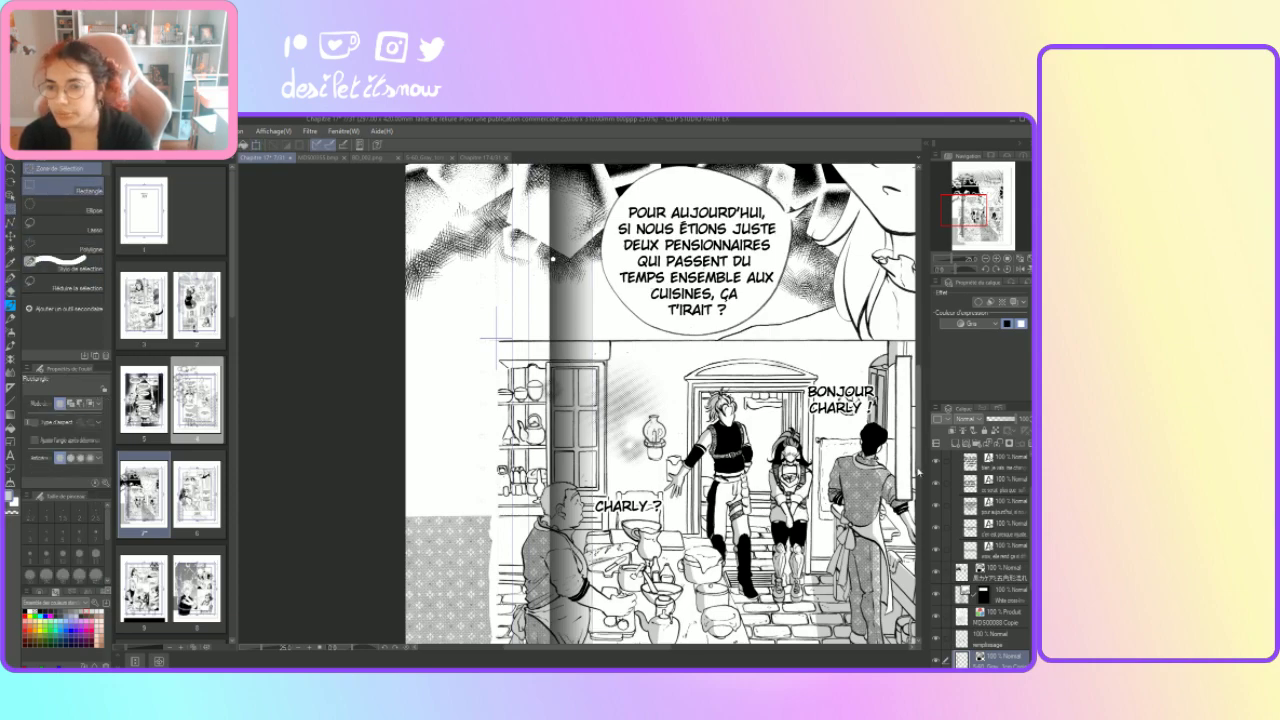
pyautogui.moveTo(918, 470); pyautogui.dragTo(917, 398)
pyautogui.moveTo(515, 229); pyautogui.dragTo(632, 665)
pyautogui.moveTo(917, 426); pyautogui.dragTo(917, 495)
pyautogui.moveTo(617, 540); pyautogui.dragTo(617, 541)
pyautogui.click(551, 558)
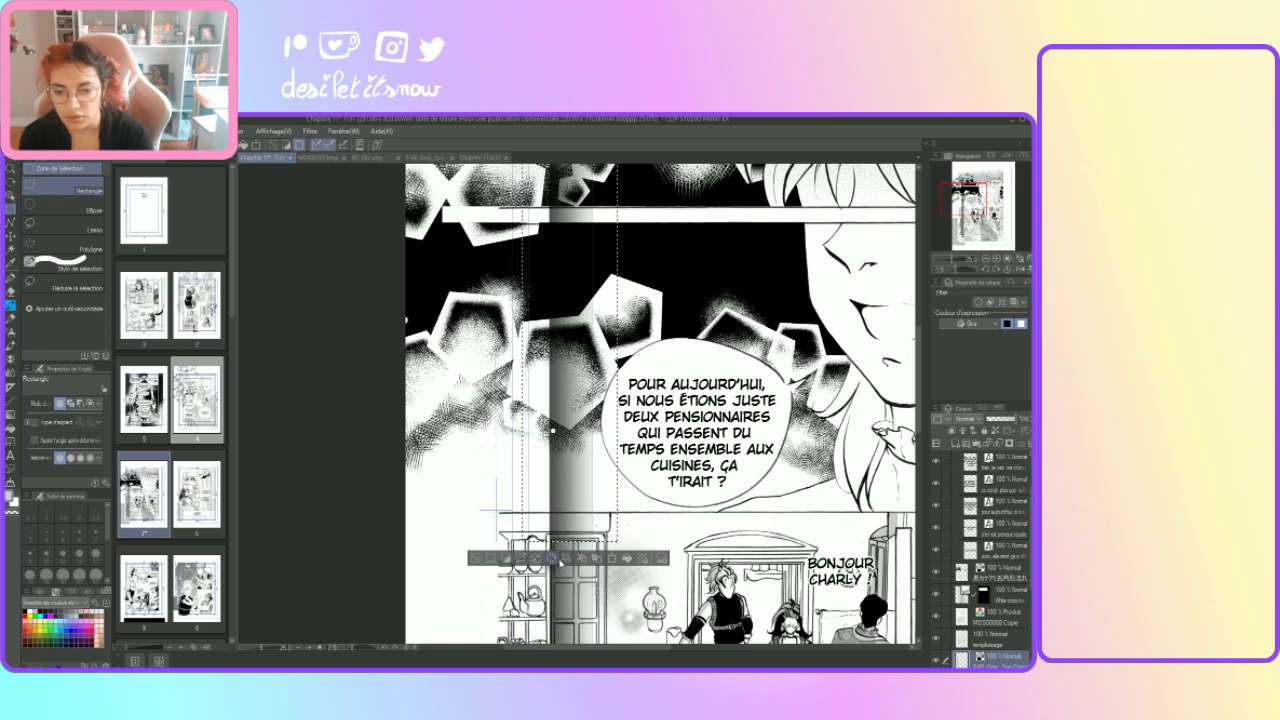
pyautogui.hotkey('ctrl', 'd')
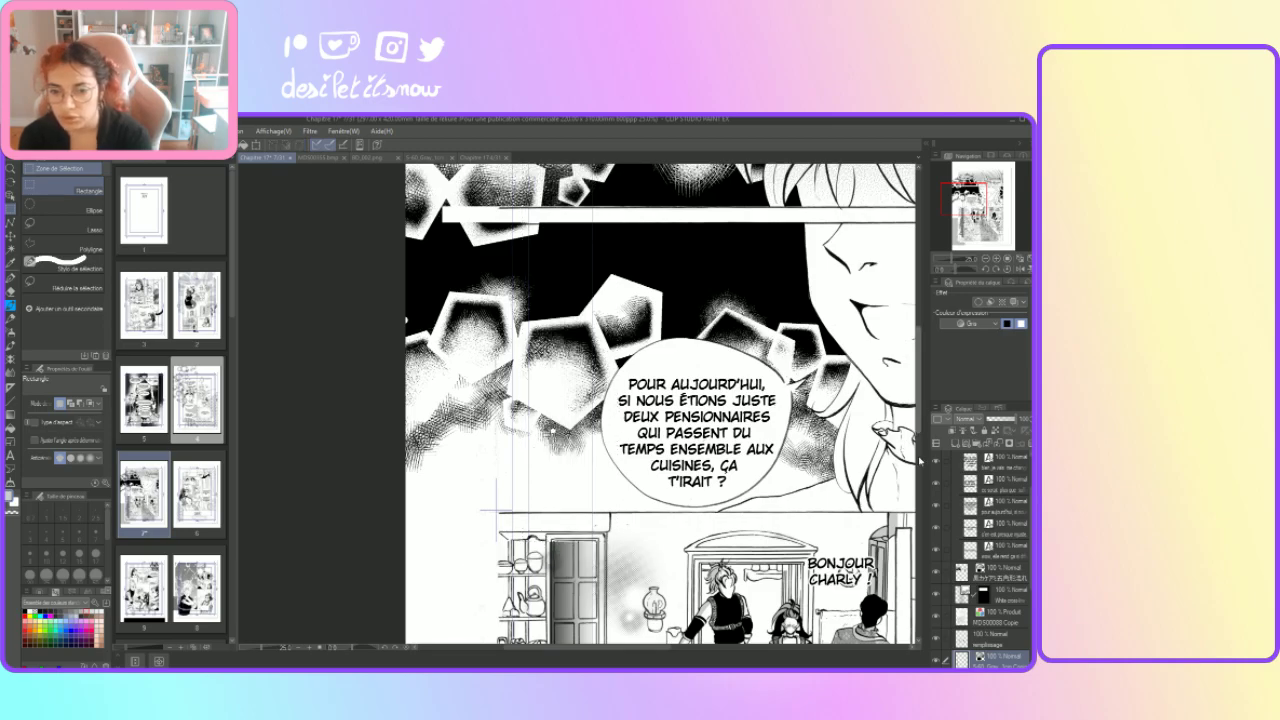
# Step: Delete the part of the gradient strip below the window, over the cook and floor, and clear the selection
pyautogui.scroll(-10, 552, 432)
pyautogui.scroll(3, 552, 432)
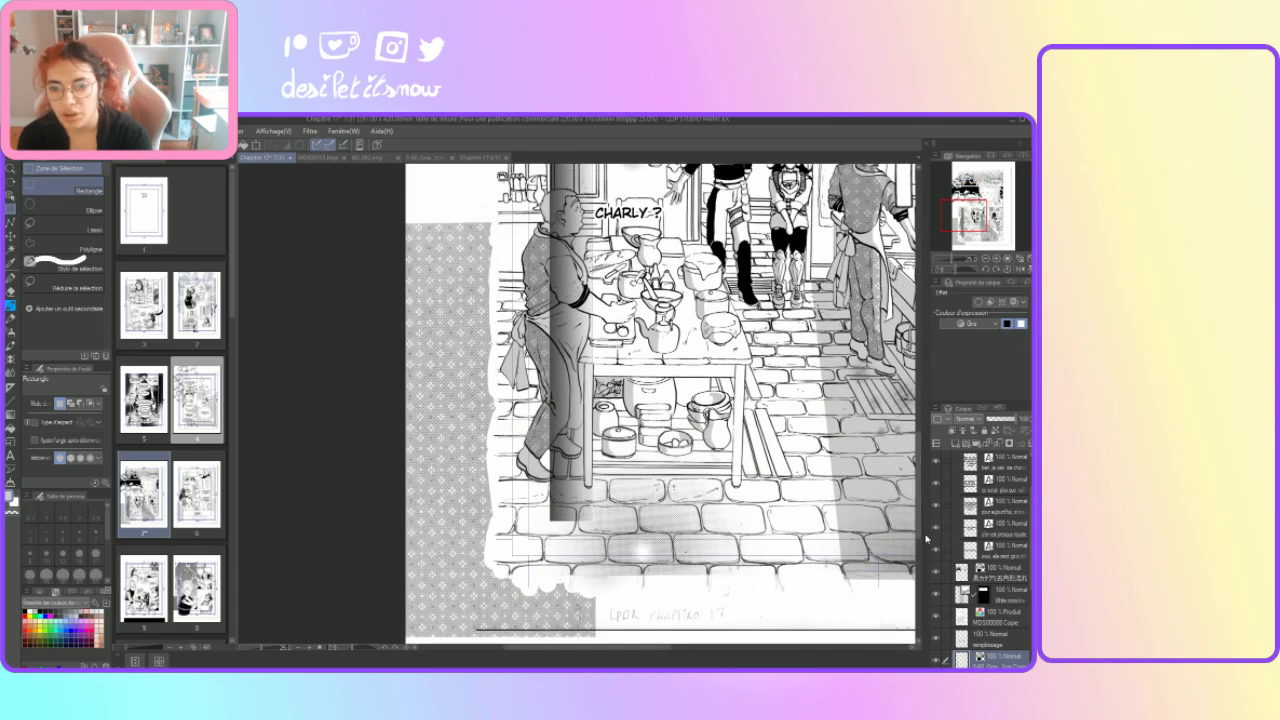
pyautogui.moveTo(551, 354); pyautogui.dragTo(520, 194)
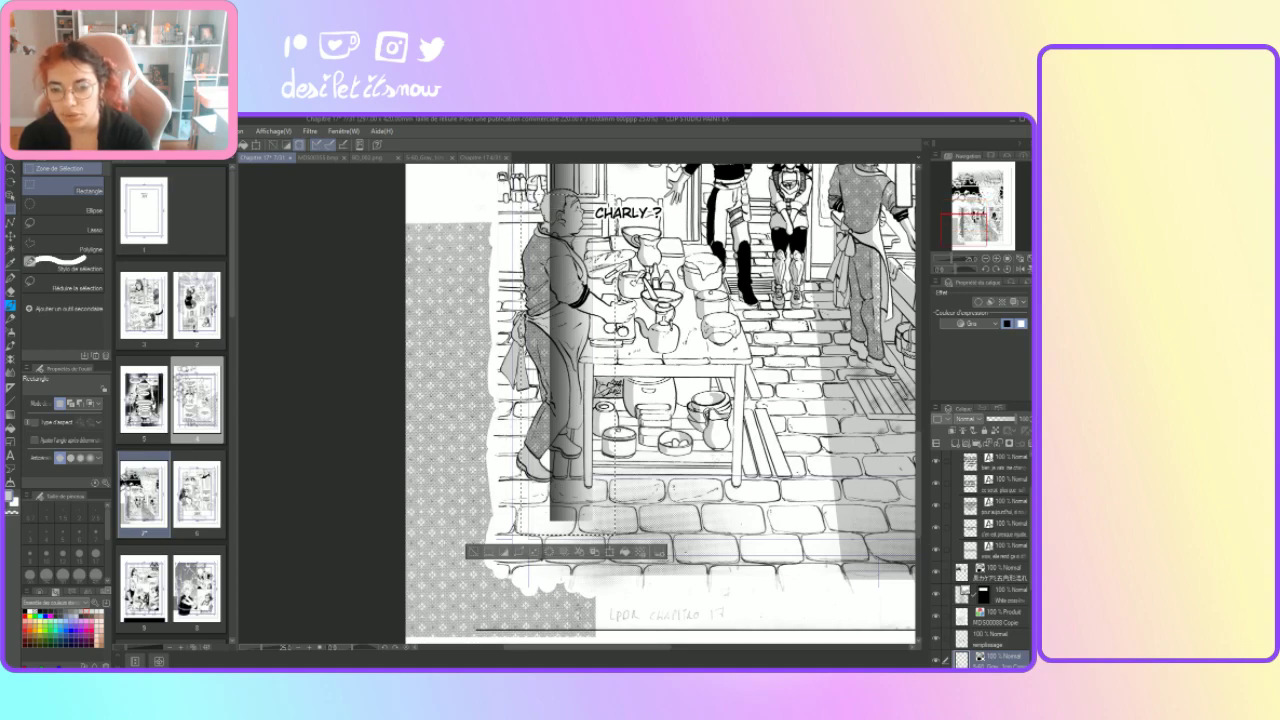
pyautogui.click(552, 555)
pyautogui.hotkey('ctrl', 'd')
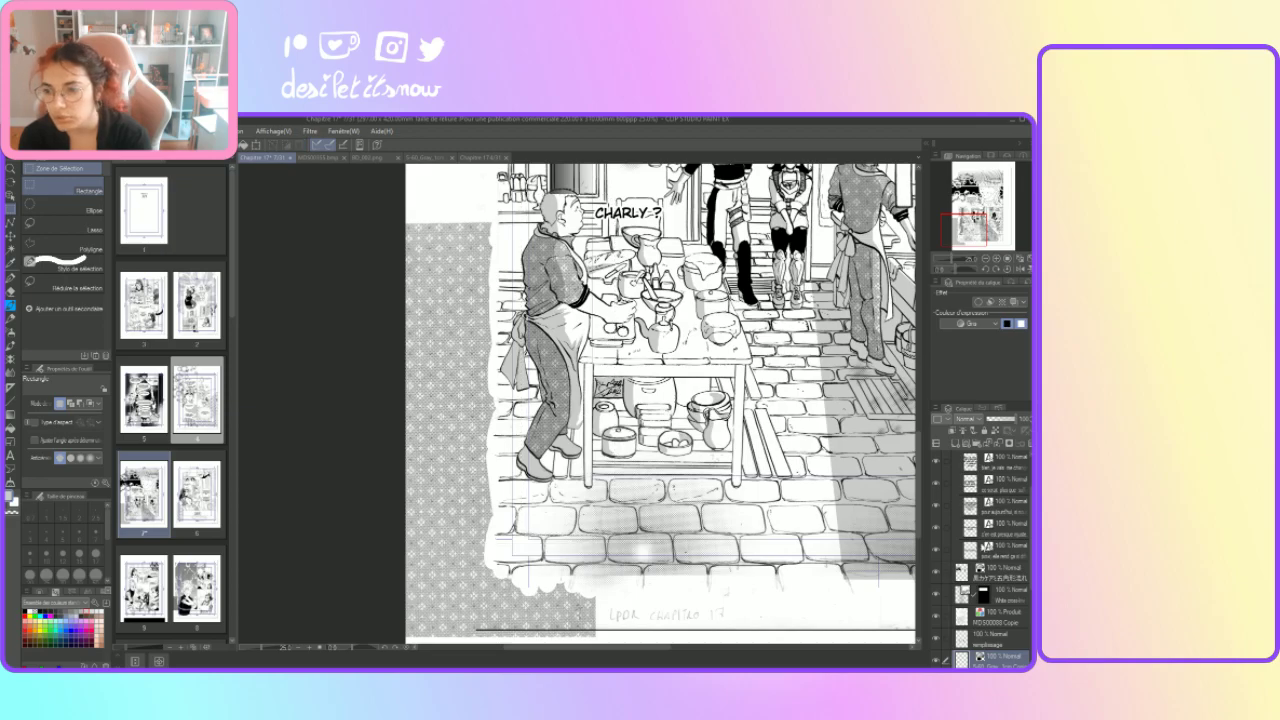
# Step: Trim the gradient's left edge to the window panes with a narrow rectangular selection, clear it and apply the transformation unchanged
pyautogui.scroll(10, 664, 403)
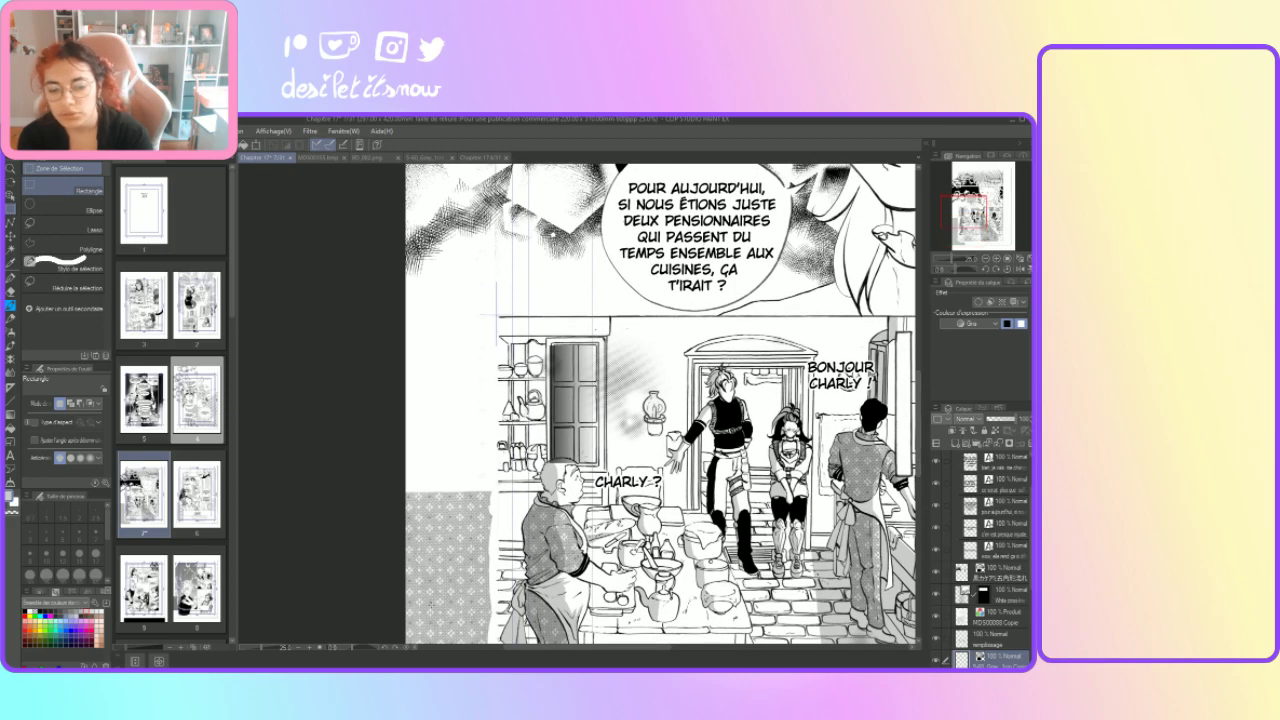
pyautogui.click(309, 648)
pyautogui.click(309, 648)
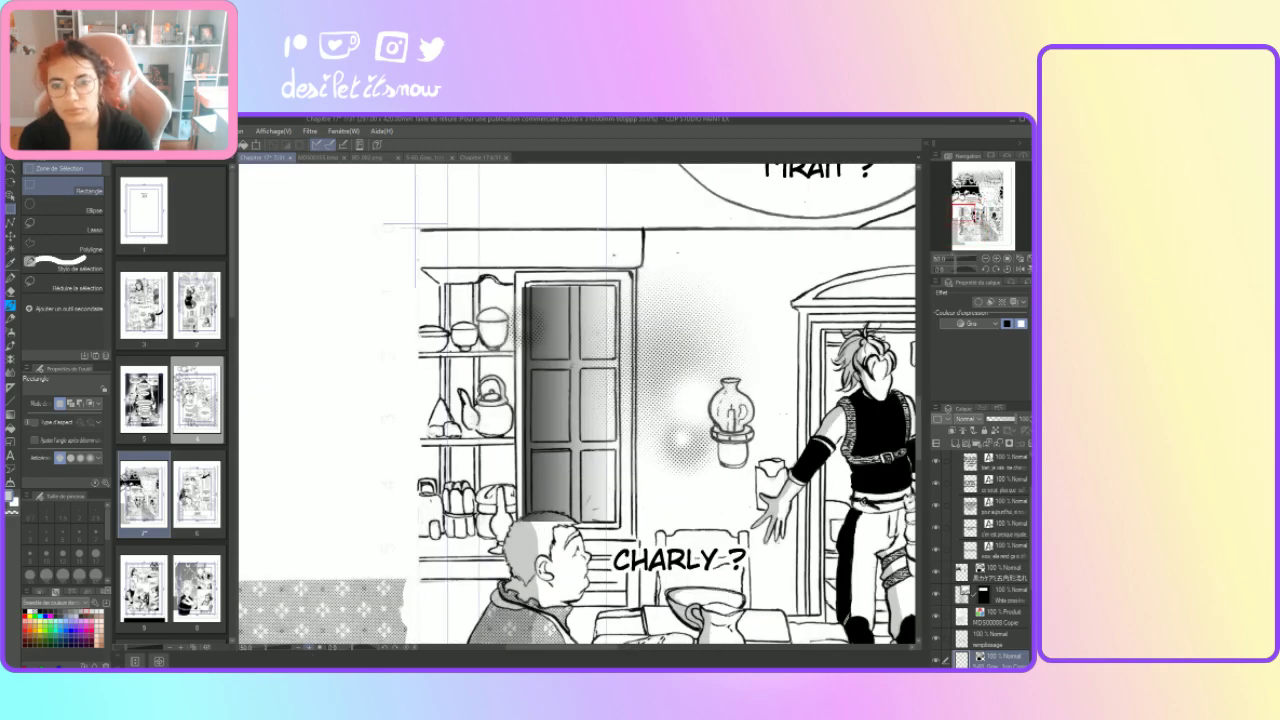
pyautogui.moveTo(511, 277); pyautogui.dragTo(531, 620)
pyautogui.click(504, 634)
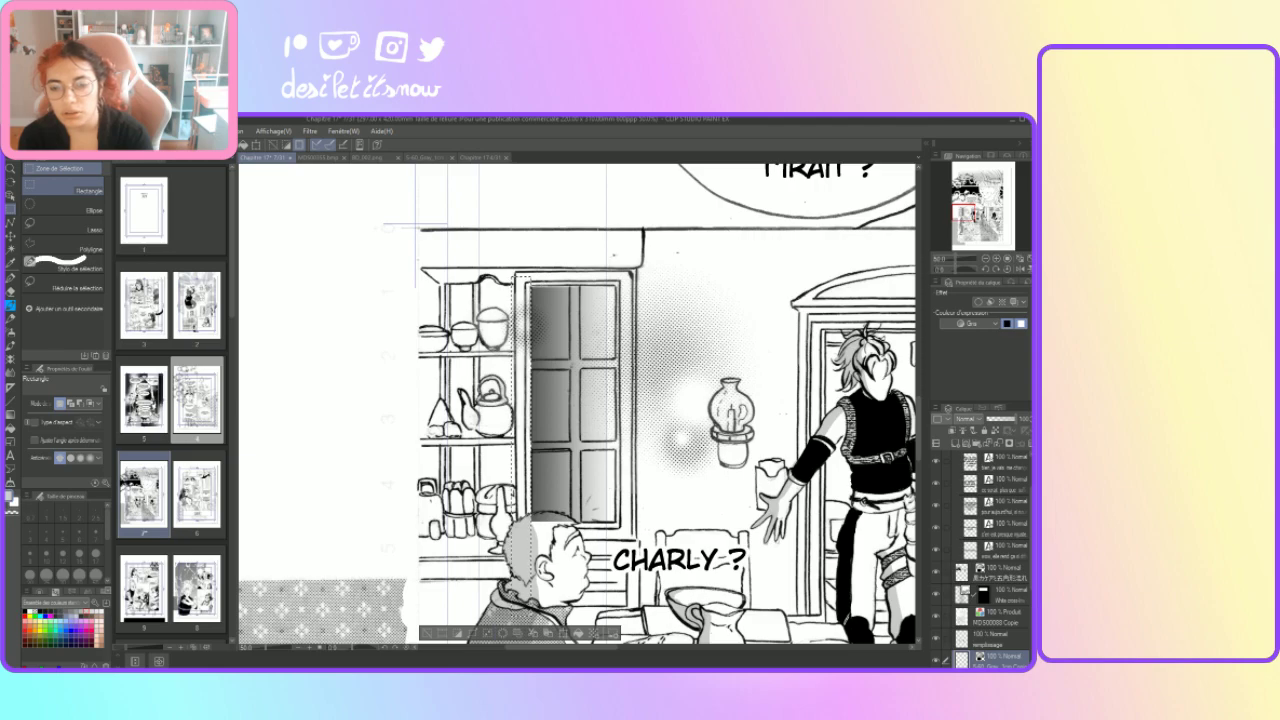
pyautogui.hotkey('ctrl', 'd')
pyautogui.hotkey('ctrl', 't')
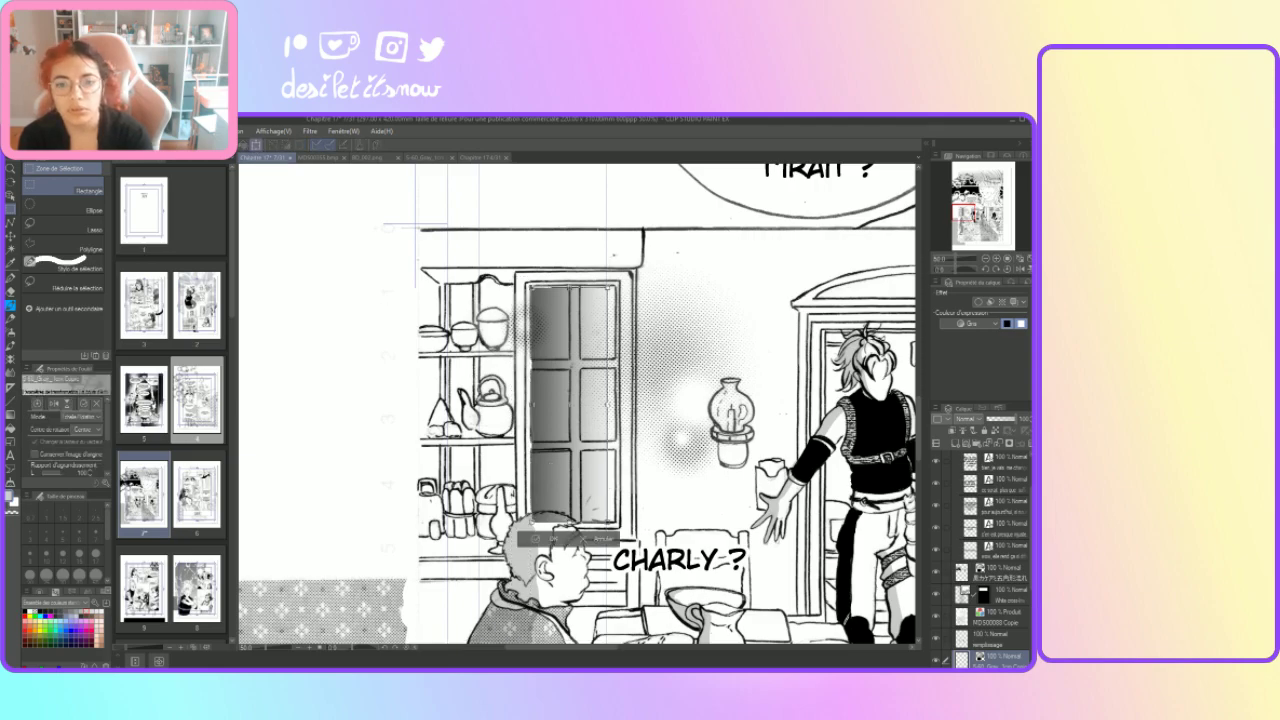
pyautogui.click(553, 537)
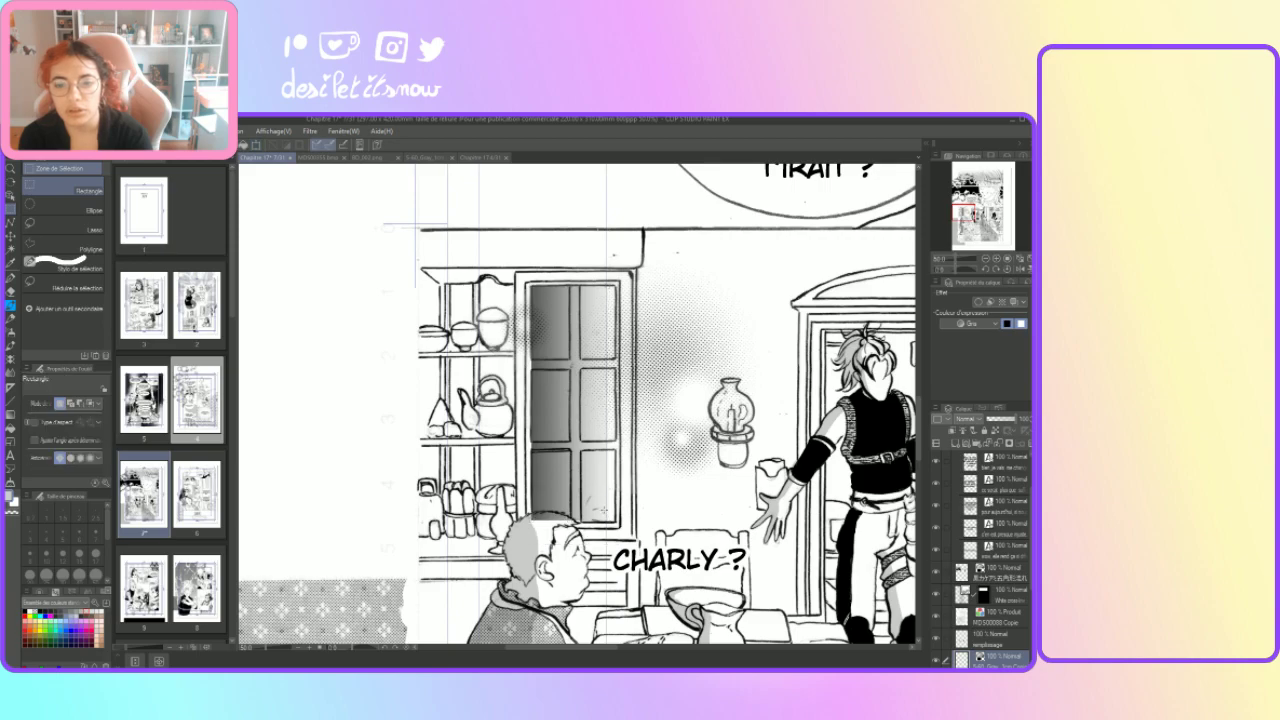
# Step: Erase the gradient from the cook's head and the window's crossbars, using eraser size 17 for the bars
pyautogui.click(11, 290)
pyautogui.moveTo(546, 528)
pyautogui.mouseDown()
pyautogui.moveTo(535, 519)
pyautogui.moveTo(566, 524)
pyautogui.mouseUp()
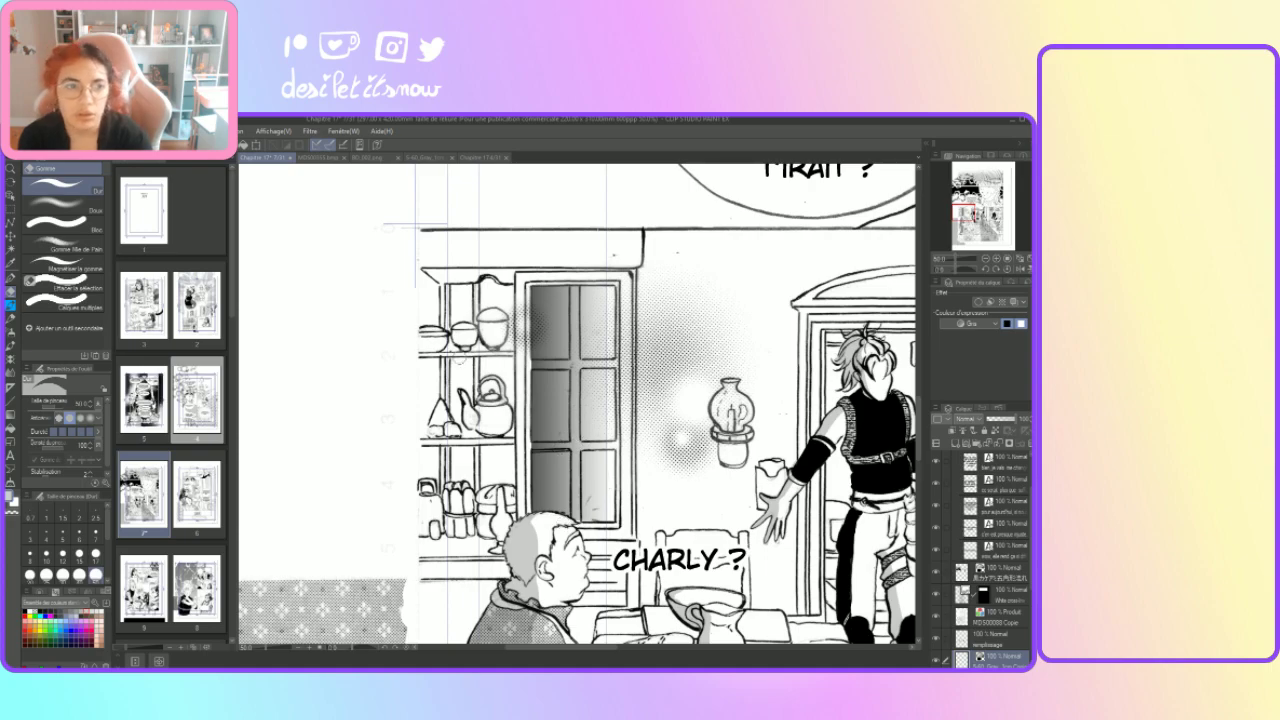
pyautogui.click(95, 556)
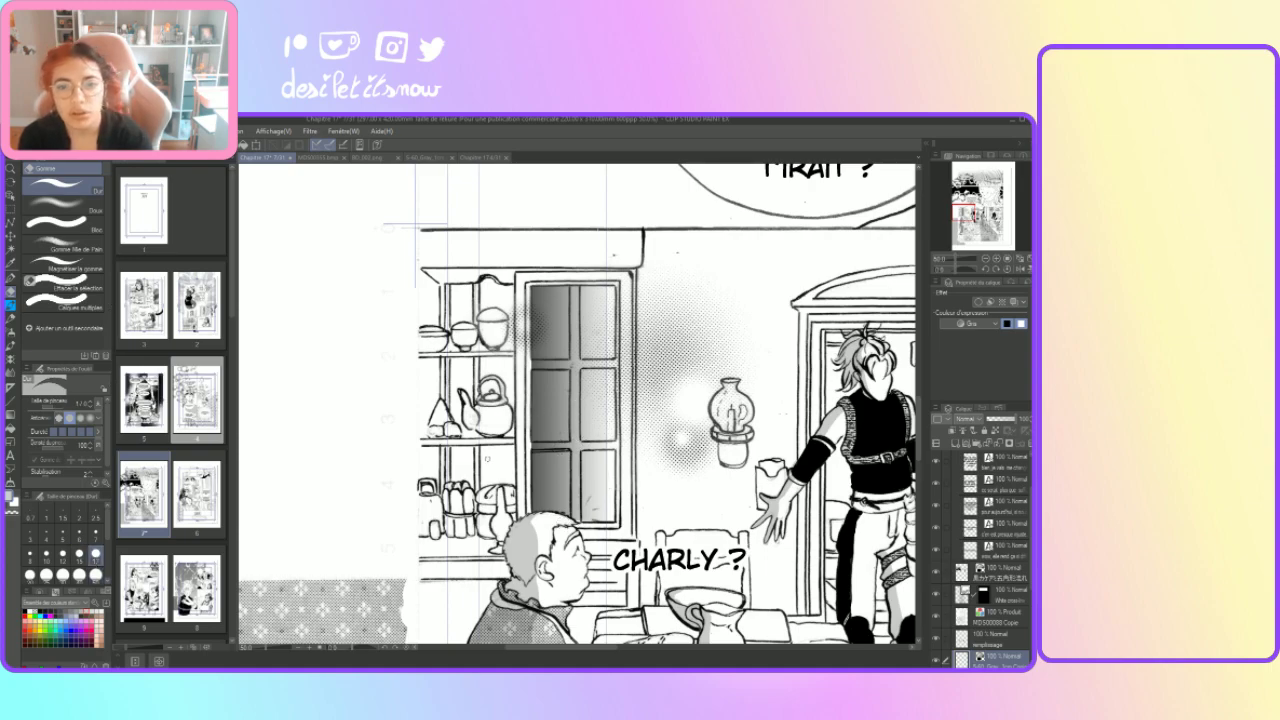
pyautogui.moveTo(532, 364)
pyautogui.mouseDown()
pyautogui.moveTo(572, 363)
pyautogui.moveTo(545, 362)
pyautogui.moveTo(577, 363)
pyautogui.moveTo(574, 286)
pyautogui.mouseUp()
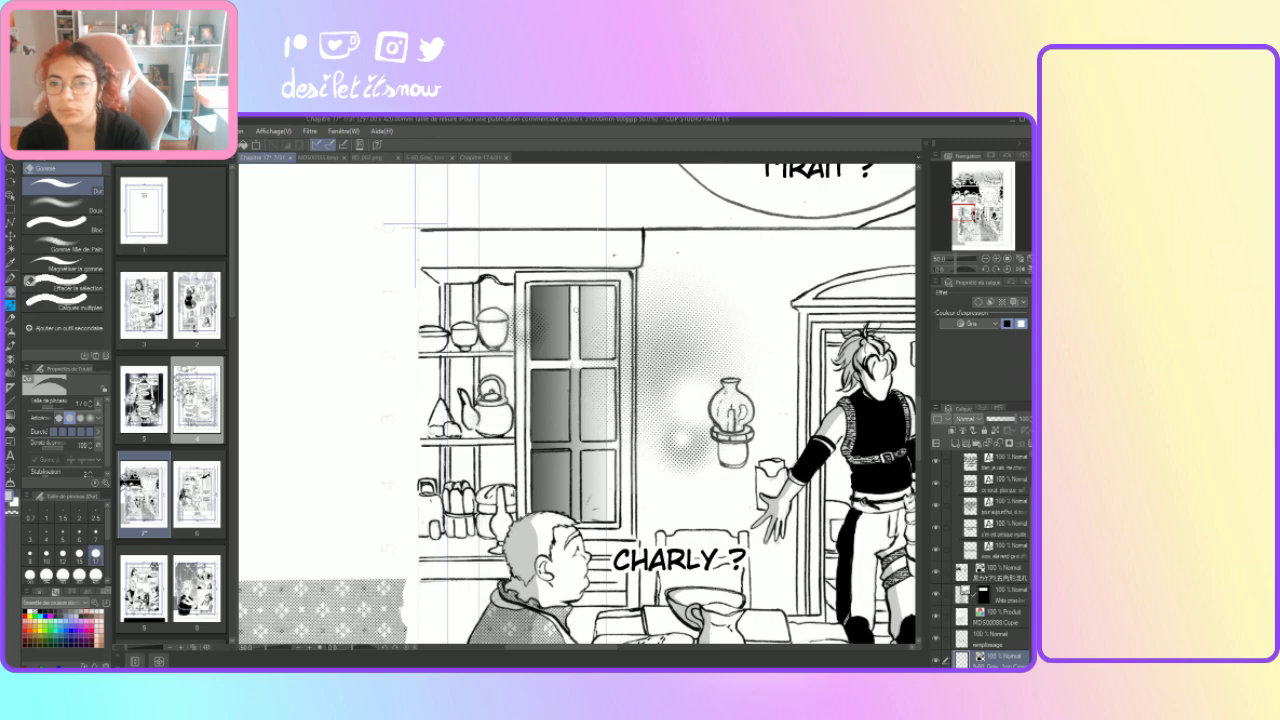
pyautogui.moveTo(575, 382)
pyautogui.mouseDown()
pyautogui.moveTo(576, 395)
pyautogui.moveTo(574, 370)
pyautogui.moveTo(578, 446)
pyautogui.mouseUp()
pyautogui.moveTo(575, 442); pyautogui.dragTo(579, 518)
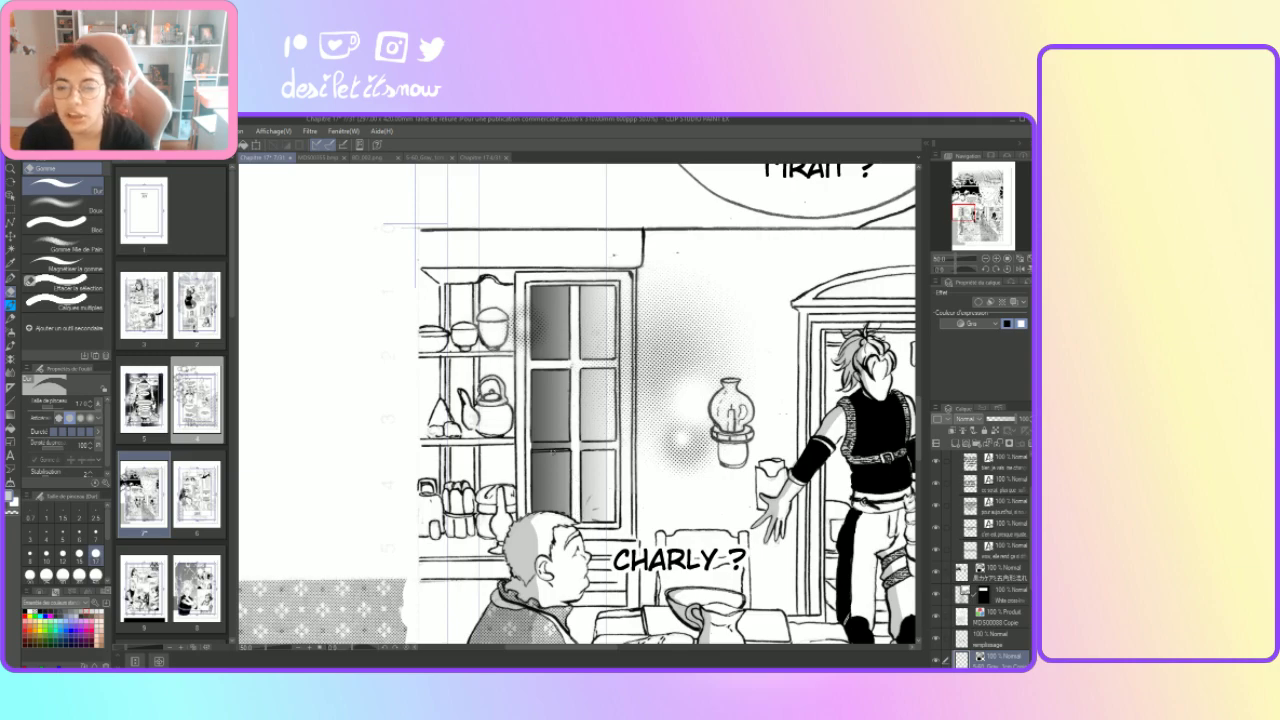
pyautogui.moveTo(553, 448)
pyautogui.mouseDown()
pyautogui.moveTo(532, 447)
pyautogui.moveTo(618, 446)
pyautogui.mouseUp()
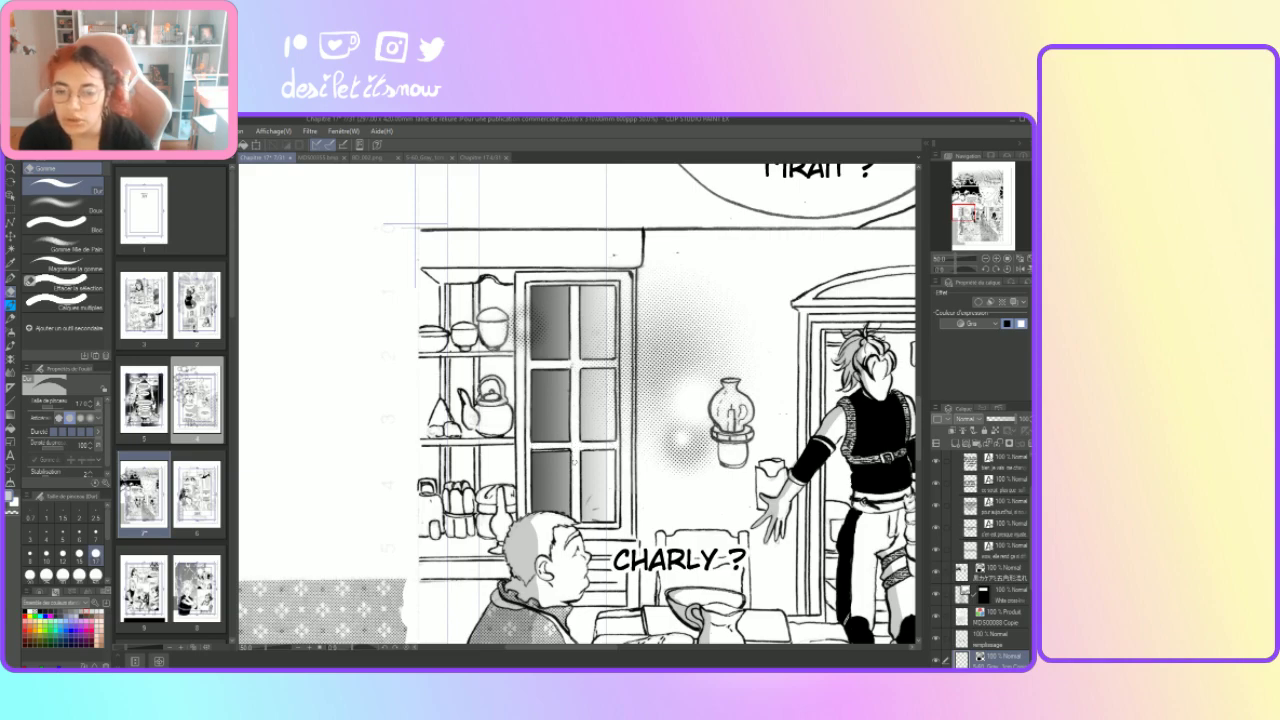
# Step: Cut diagonal glass reflections into the middle right window pane with the G pen in transparent colour at size 10
pyautogui.click(10, 277)
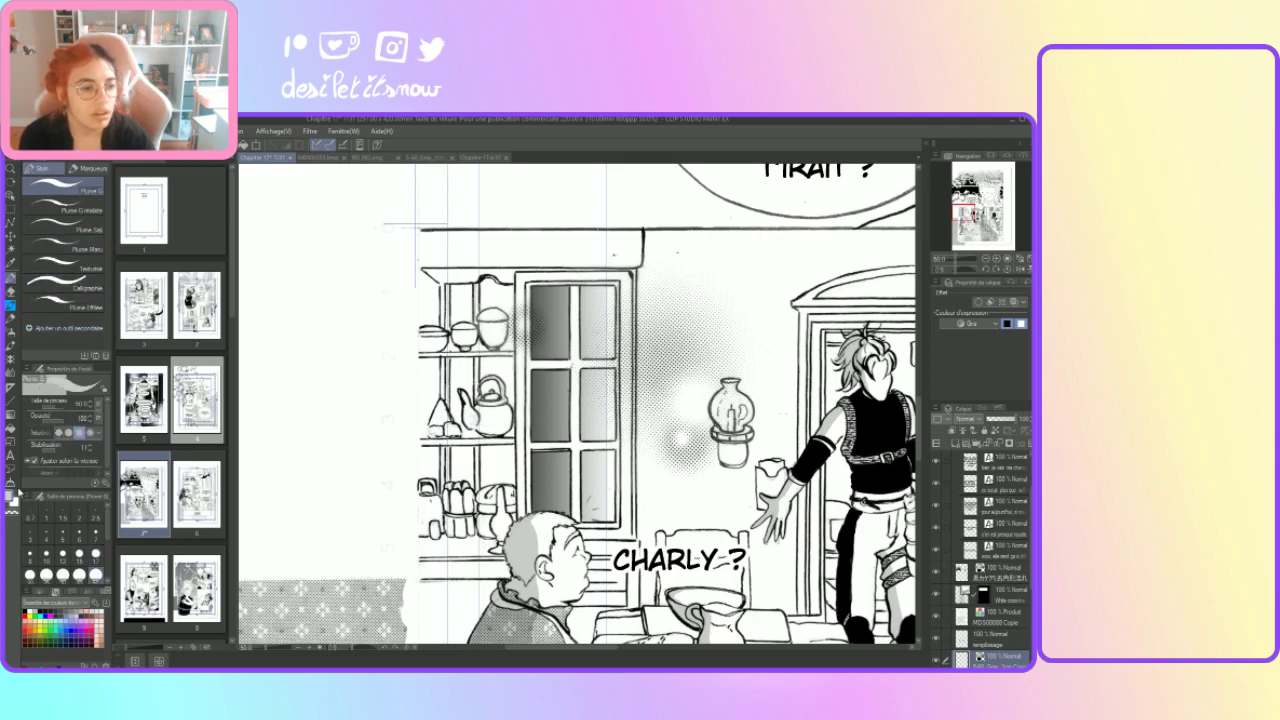
pyautogui.click(11, 513)
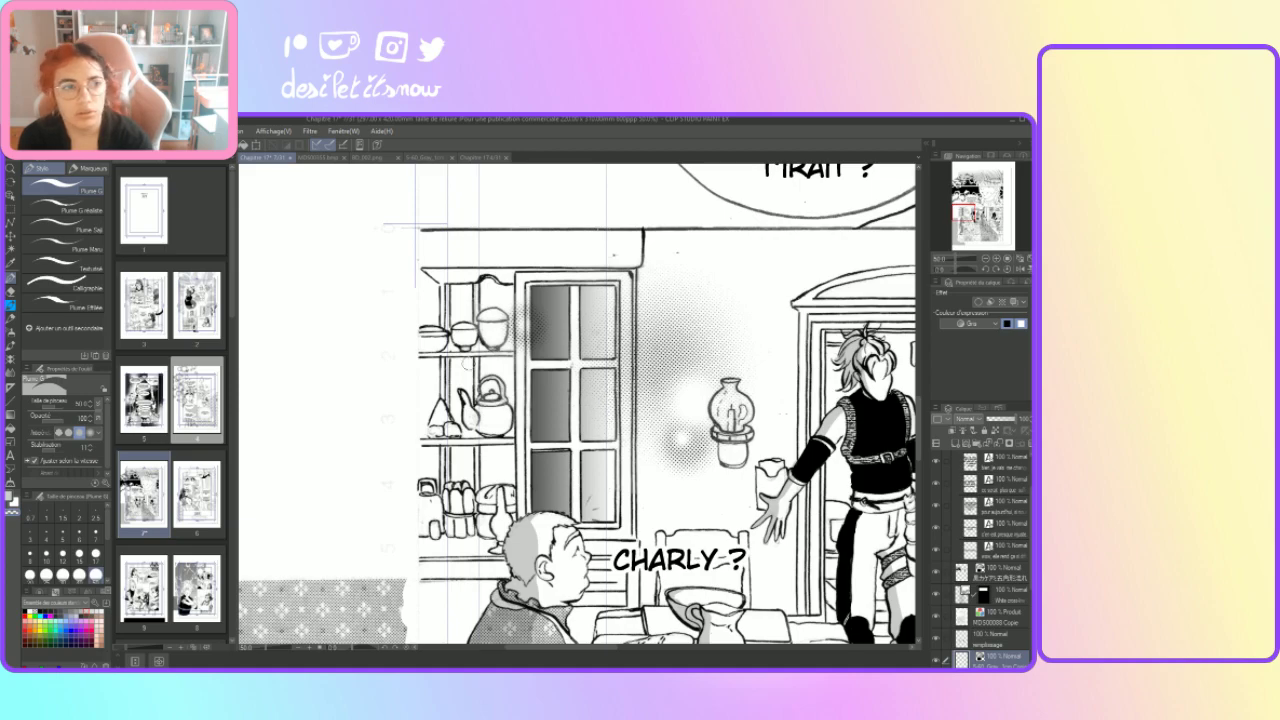
pyautogui.click(95, 555)
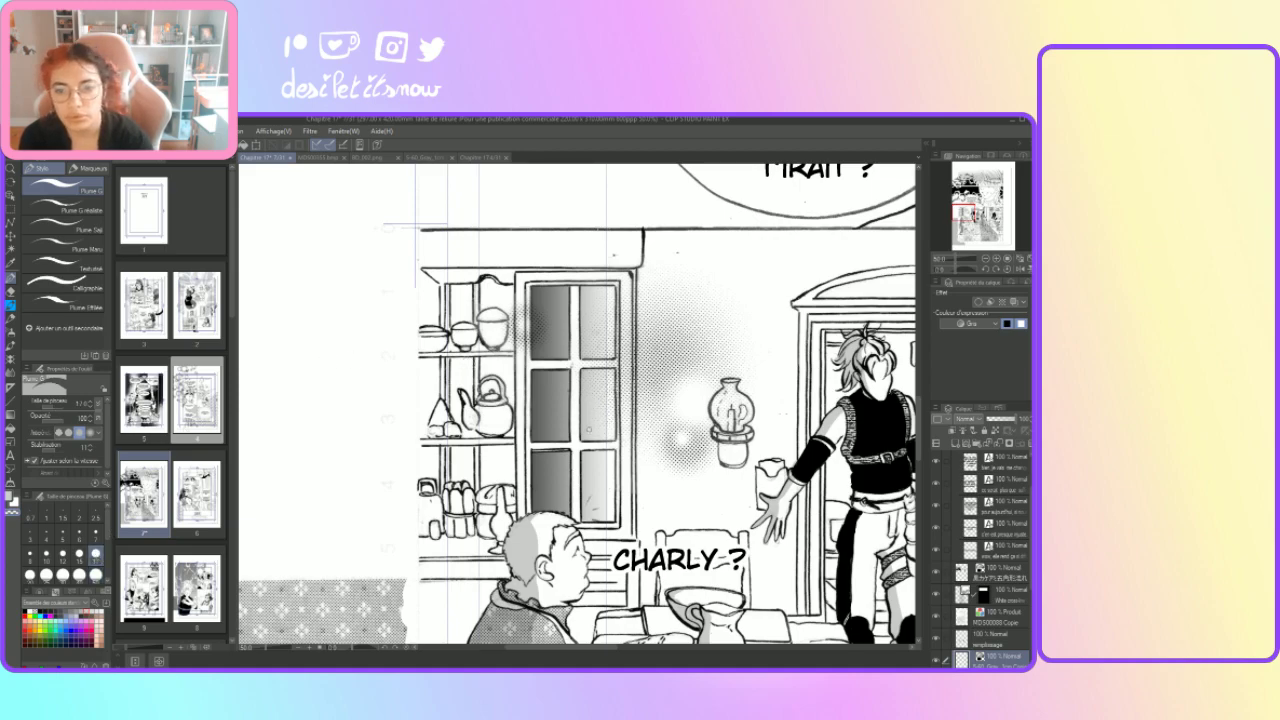
pyautogui.moveTo(607, 402); pyautogui.dragTo(590, 432)
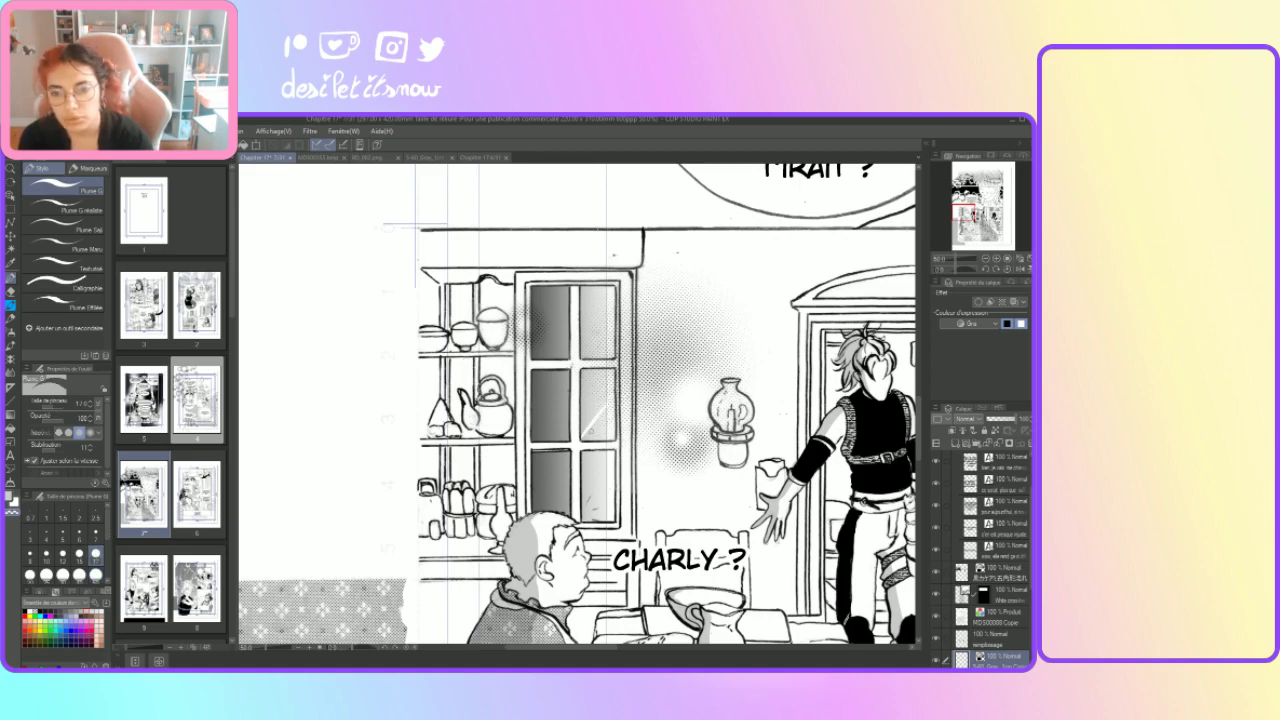
pyautogui.hotkey('ctrl', 'z')
pyautogui.press('[')
pyautogui.press('[')
pyautogui.press('[')
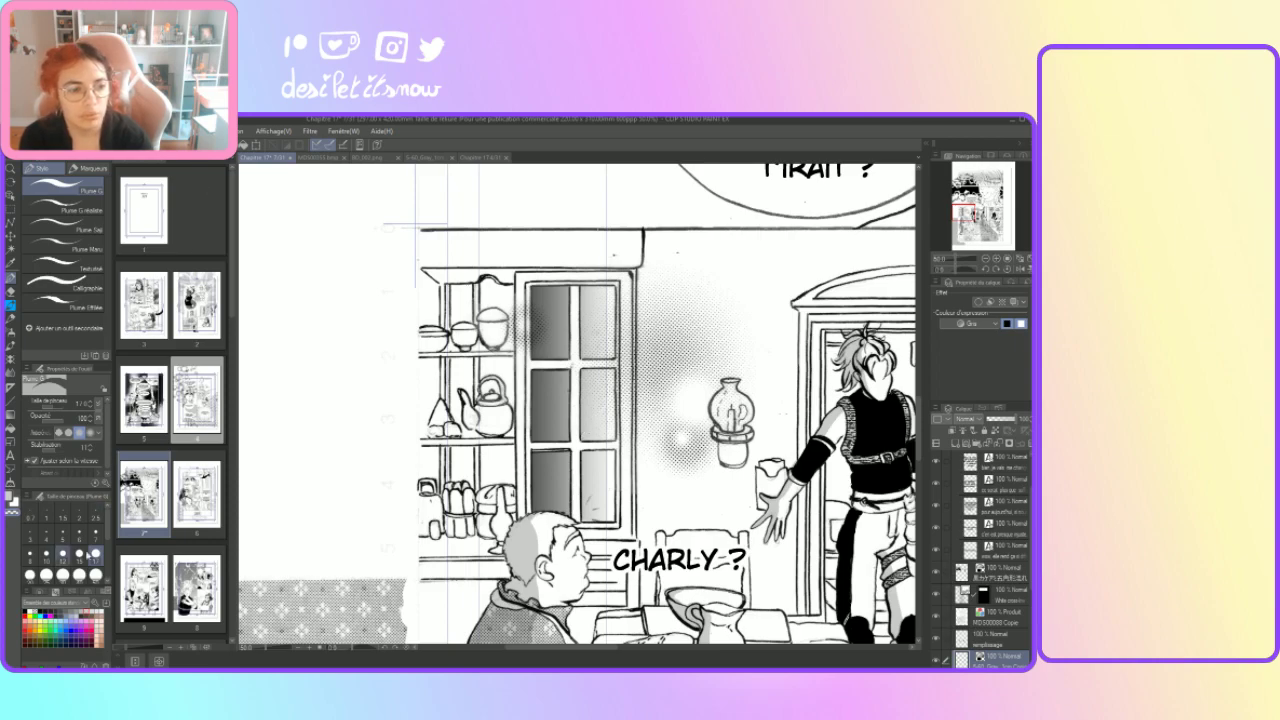
pyautogui.moveTo(606, 412); pyautogui.dragTo(589, 441)
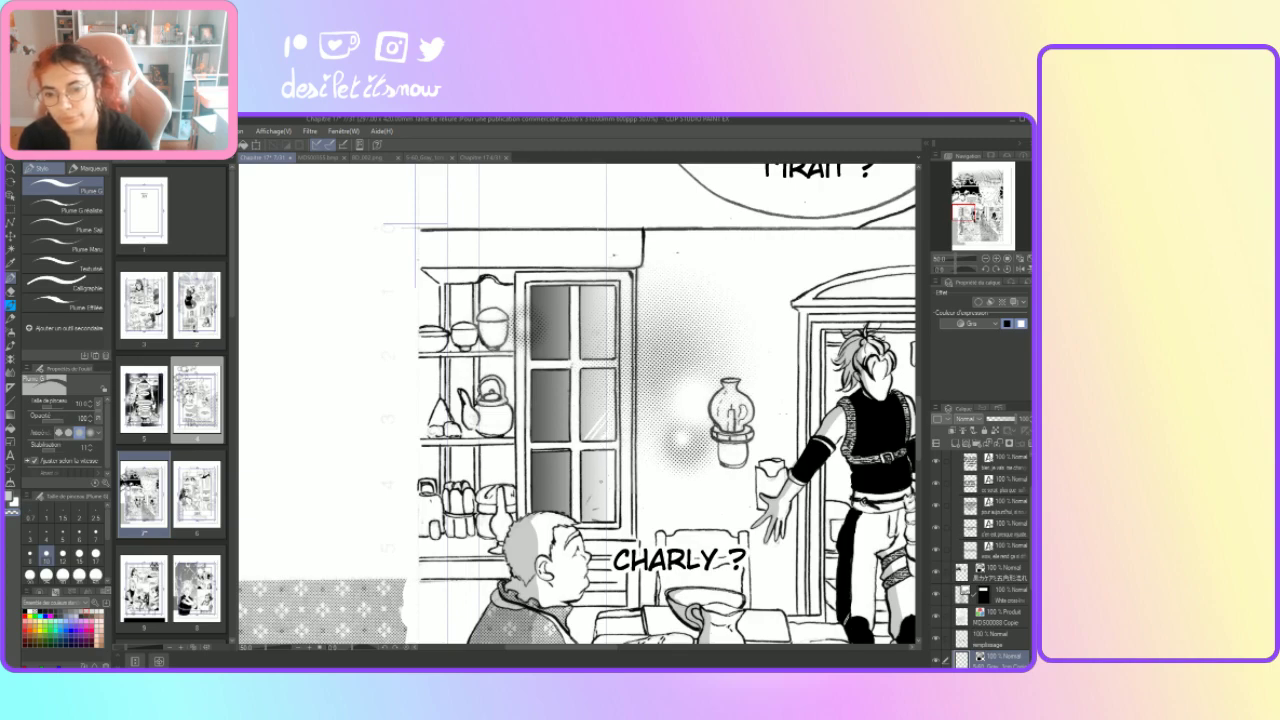
# Step: Cut a diagonal glass reflection into the lower right window pane, undoing and redrawing the first attempt
pyautogui.moveTo(606, 480); pyautogui.dragTo(583, 518)
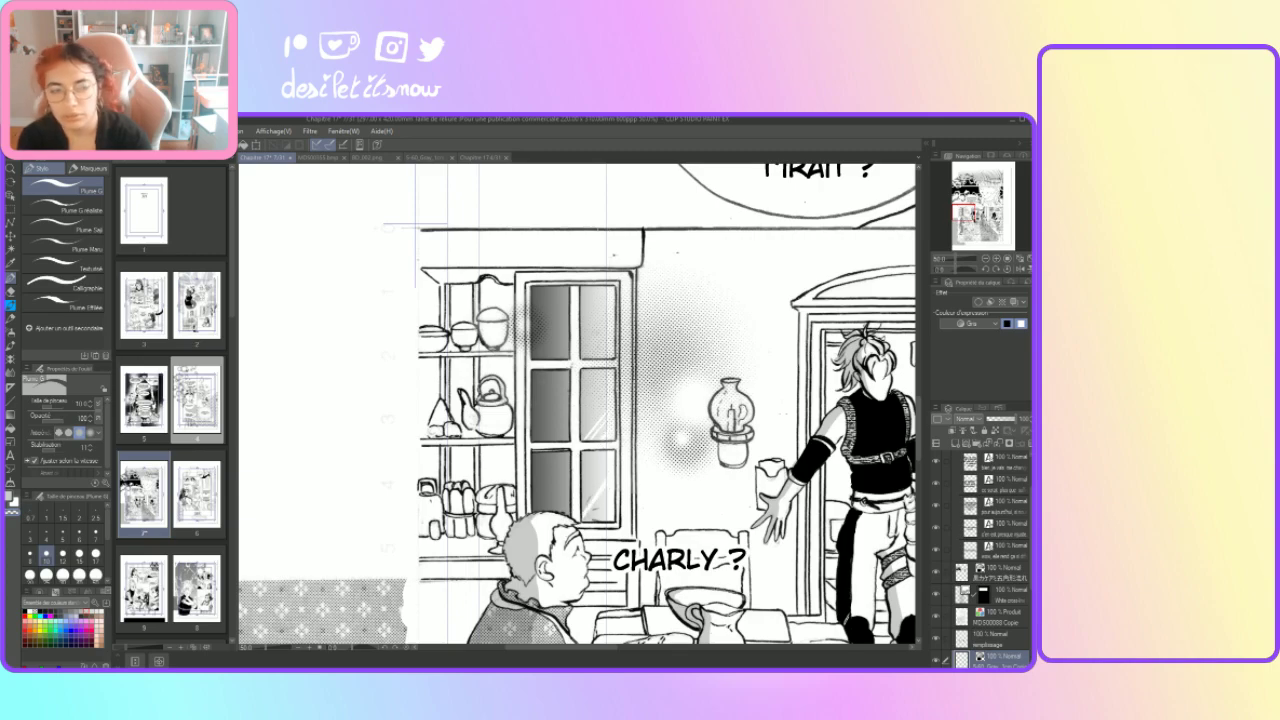
pyautogui.hotkey('ctrl', 'z')
pyautogui.hotkey('ctrl', 'z')
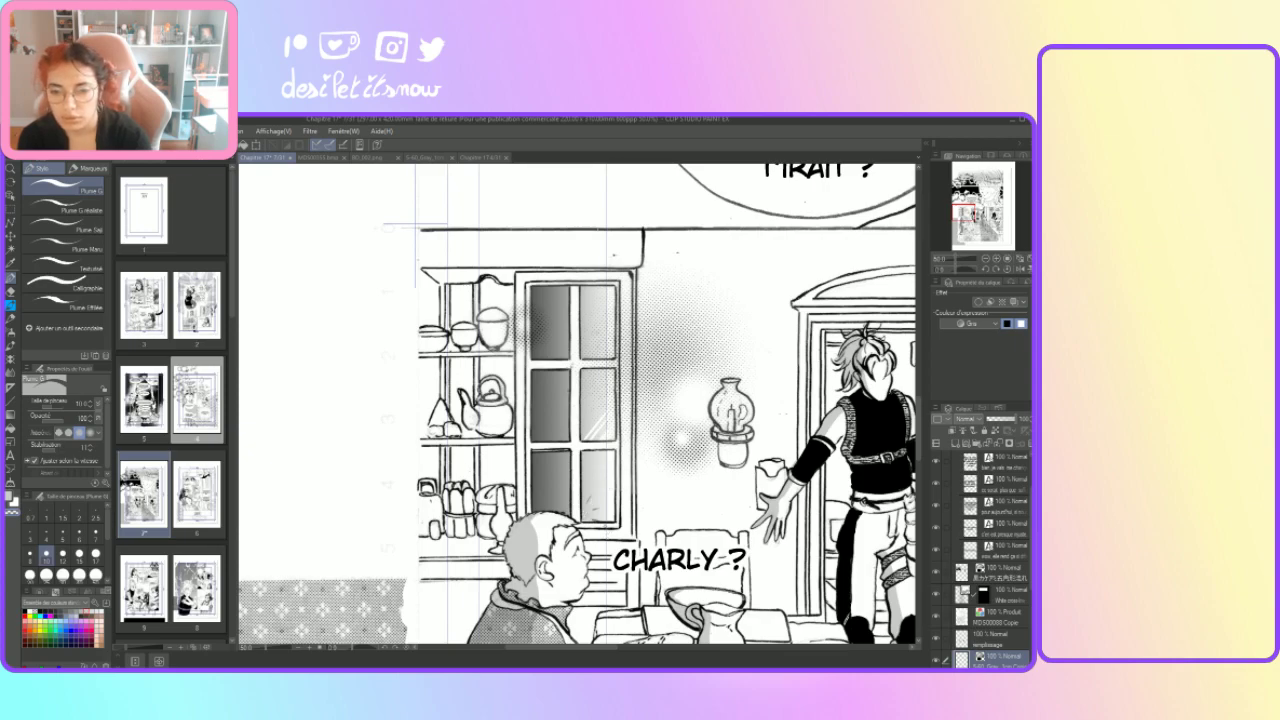
pyautogui.moveTo(600, 518); pyautogui.dragTo(588, 516)
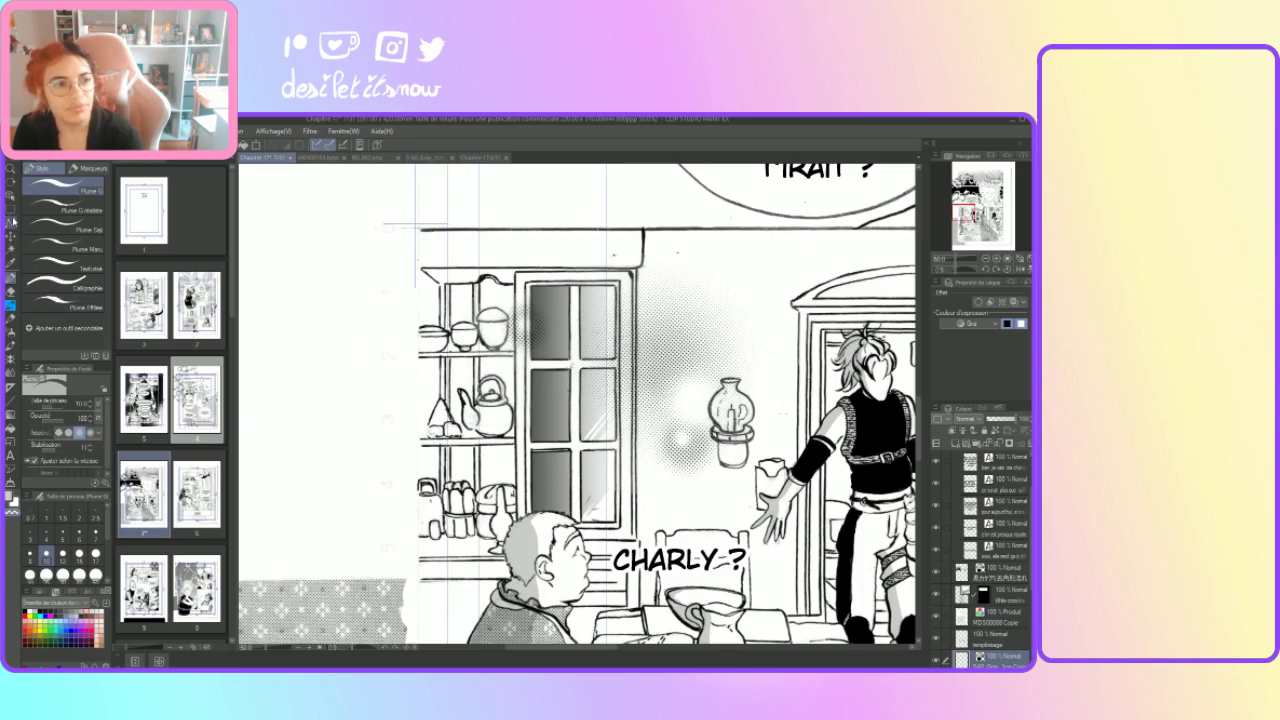
# Step: Auto-select the middle left window pane using the Multiply copy layer, then return to the gradient layer
pyautogui.click(12, 262)
pyautogui.click(548, 420)
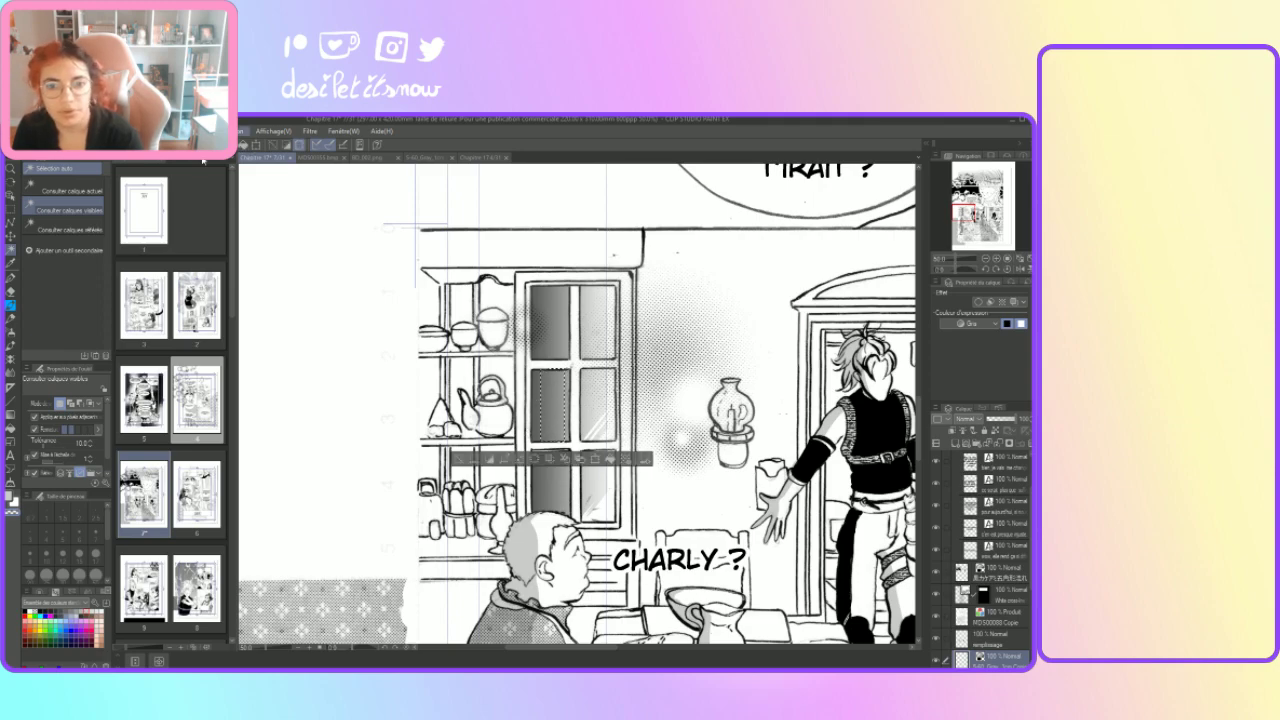
pyautogui.hotkey('ctrl', 'd')
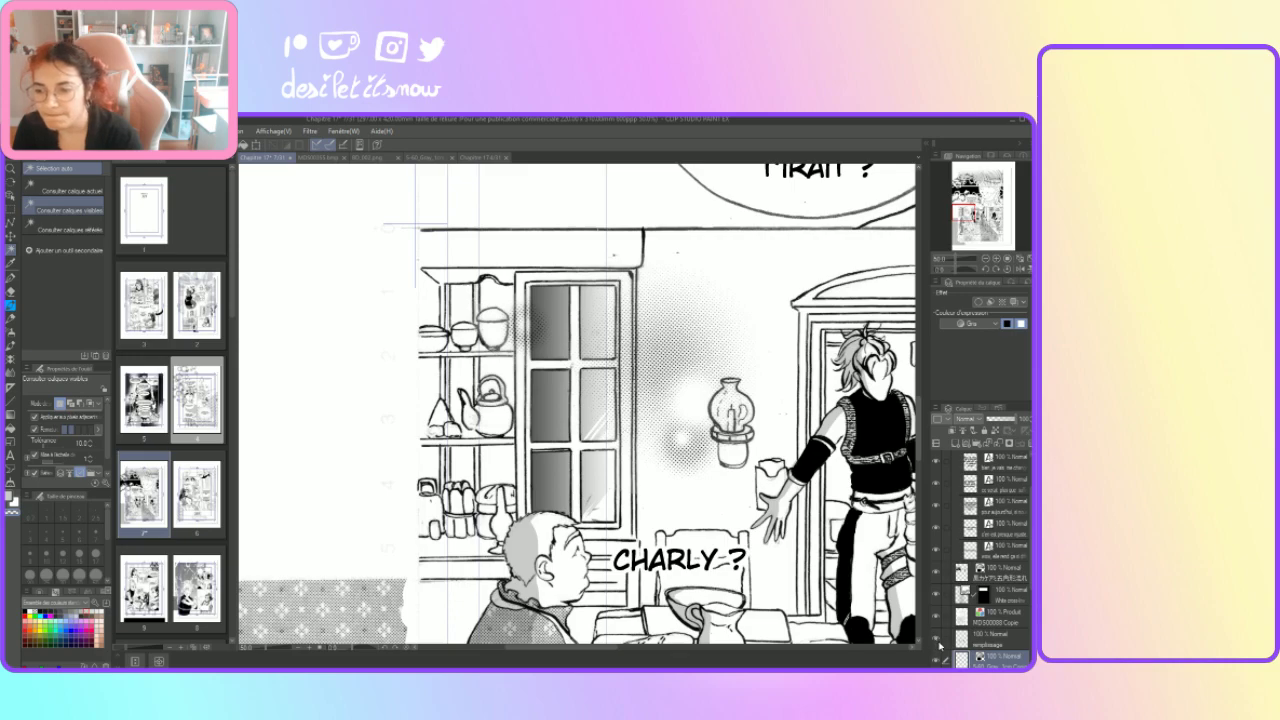
pyautogui.click(946, 618)
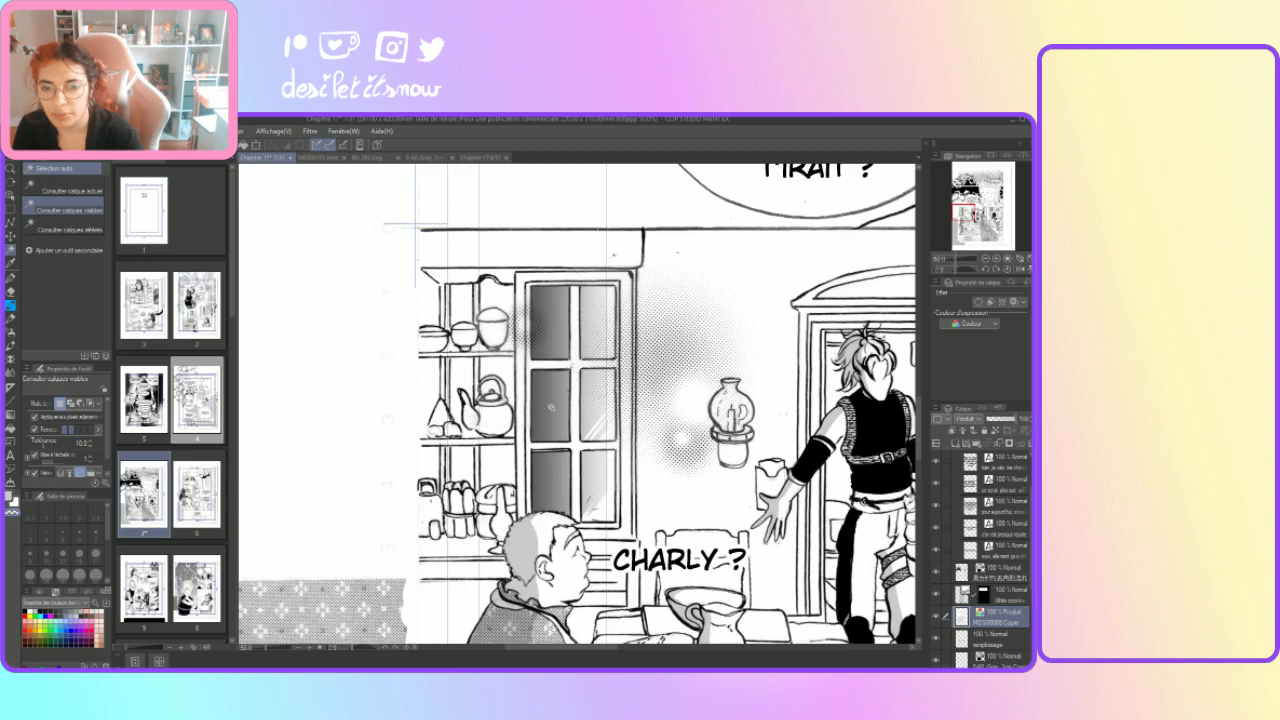
pyautogui.click(551, 413)
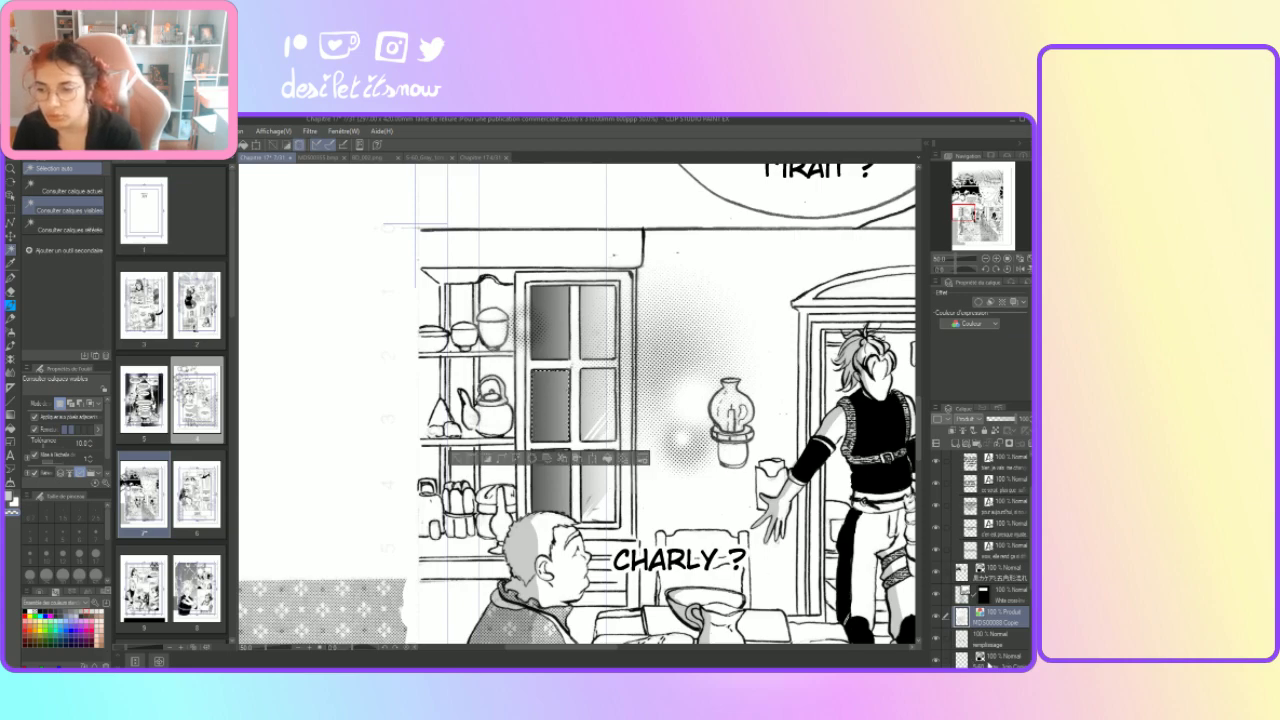
pyautogui.click(988, 663)
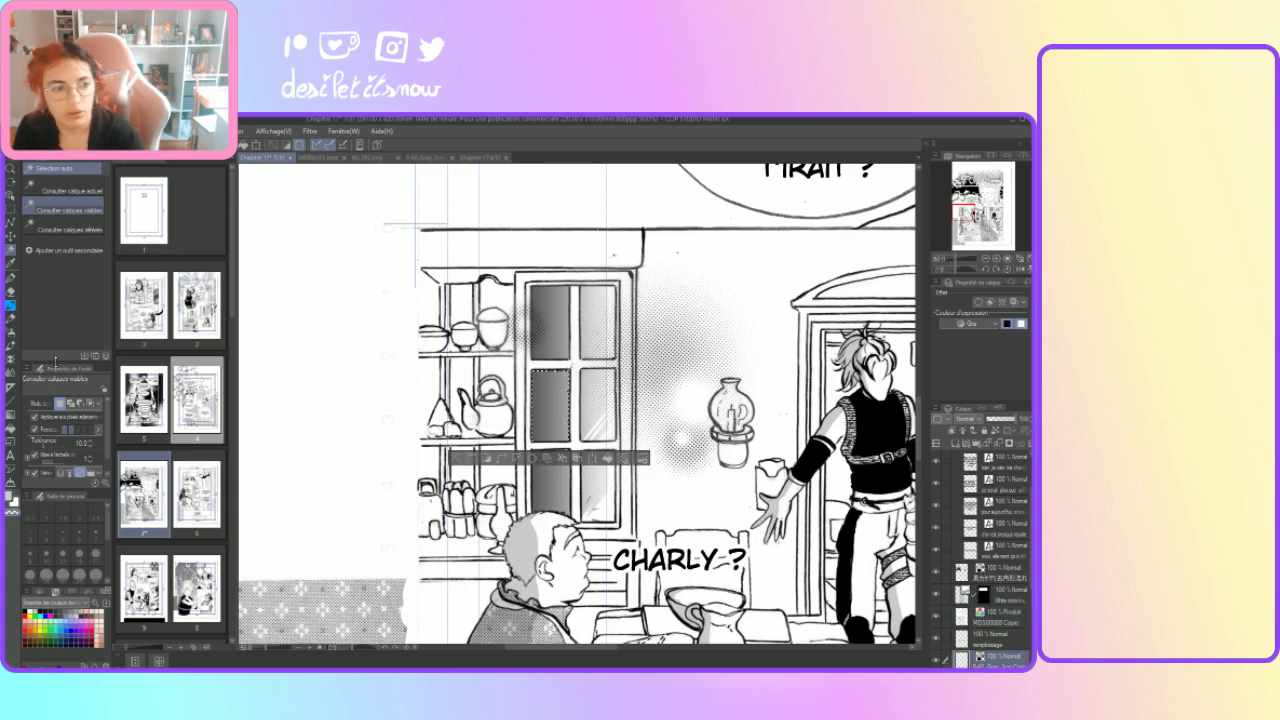
# Step: Cut diagonal glass reflections into the middle left window pane with the G pen at size 10, then deselect it
pyautogui.click(11, 281)
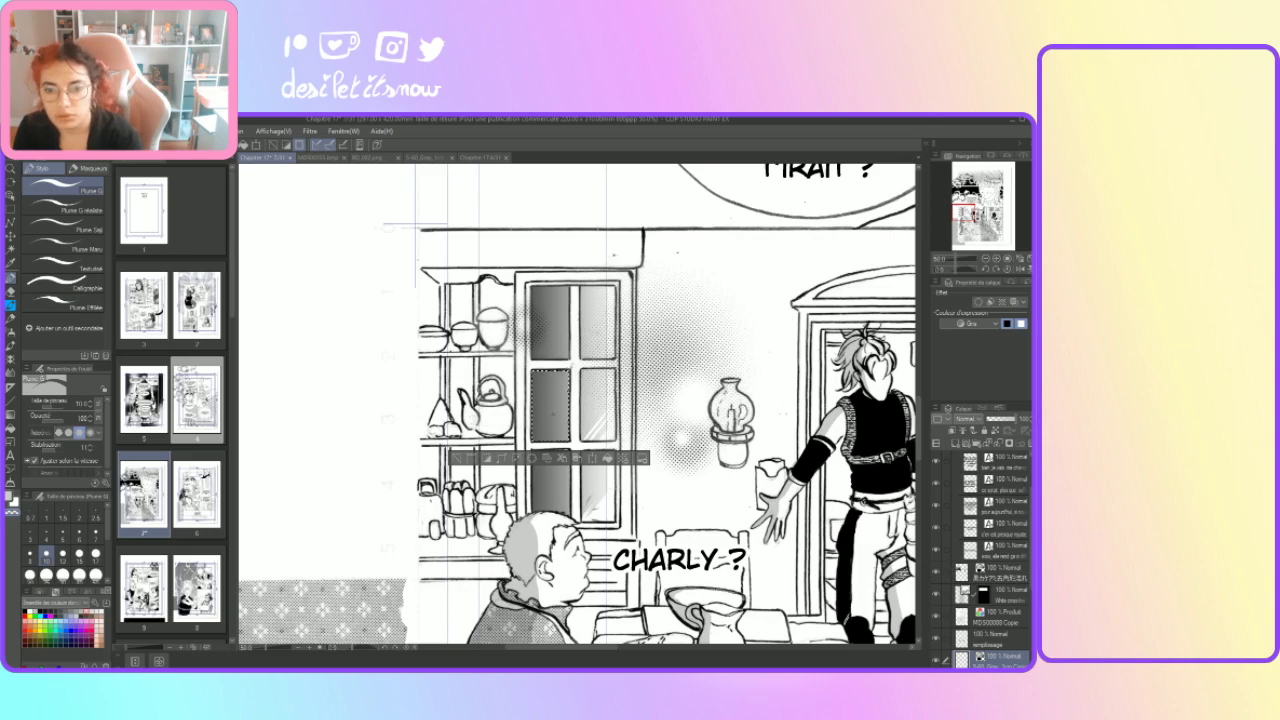
pyautogui.moveTo(532, 441)
pyautogui.mouseDown()
pyautogui.moveTo(567, 404)
pyautogui.moveTo(550, 427)
pyautogui.moveTo(565, 411)
pyautogui.moveTo(568, 430)
pyautogui.mouseUp()
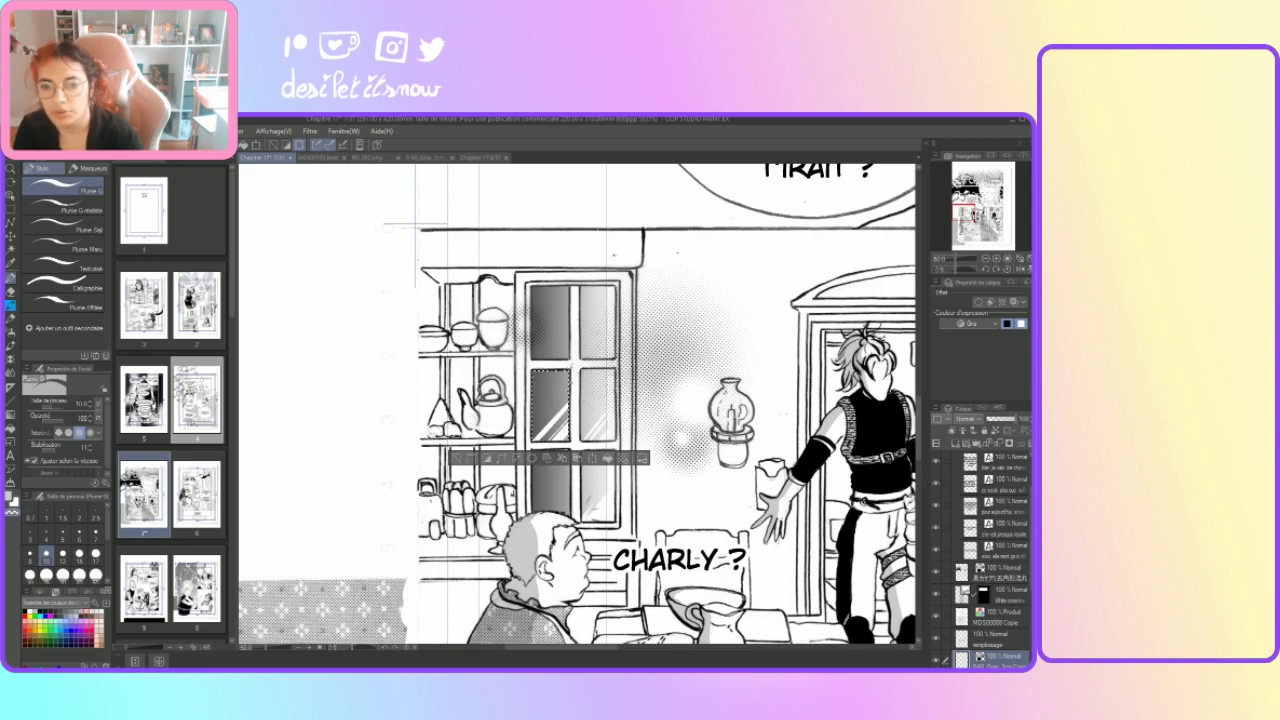
pyautogui.moveTo(532, 408); pyautogui.dragTo(563, 372)
pyautogui.moveTo(533, 405); pyautogui.dragTo(567, 375)
pyautogui.moveTo(533, 414); pyautogui.dragTo(568, 382)
pyautogui.moveTo(534, 422)
pyautogui.mouseDown()
pyautogui.moveTo(568, 386)
pyautogui.moveTo(532, 426)
pyautogui.mouseUp()
pyautogui.click(228, 131)
pyautogui.hotkey('ctrl', 'd')
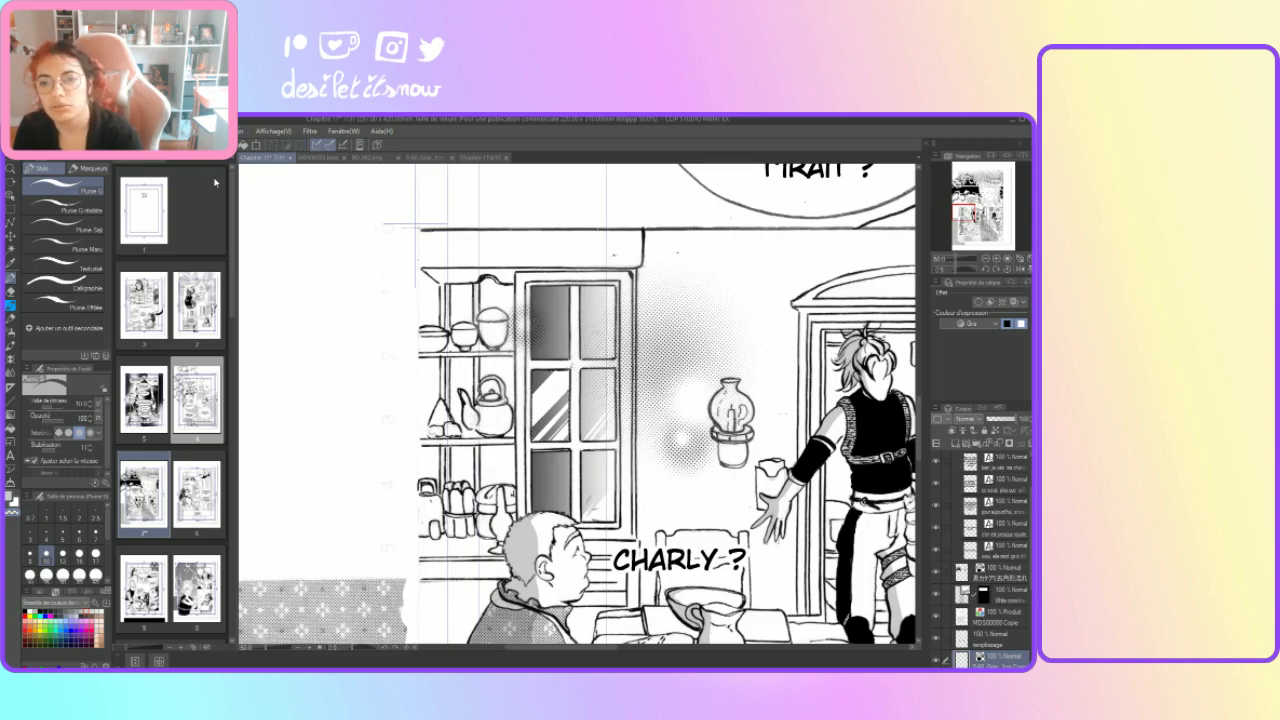
# Step: Auto-select the lower left window pane, cut diagonal reflections into its gradient with the G pen, and clear the selection
pyautogui.click(999, 621)
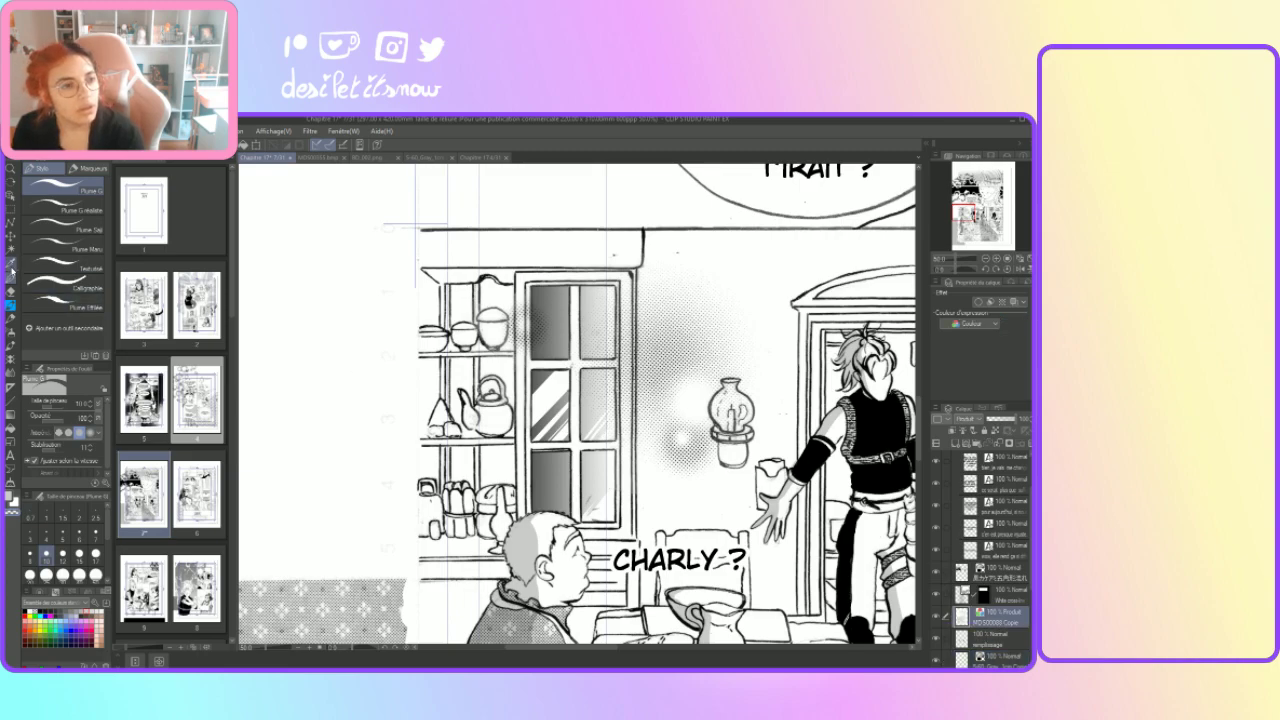
pyautogui.click(11, 250)
pyautogui.click(551, 506)
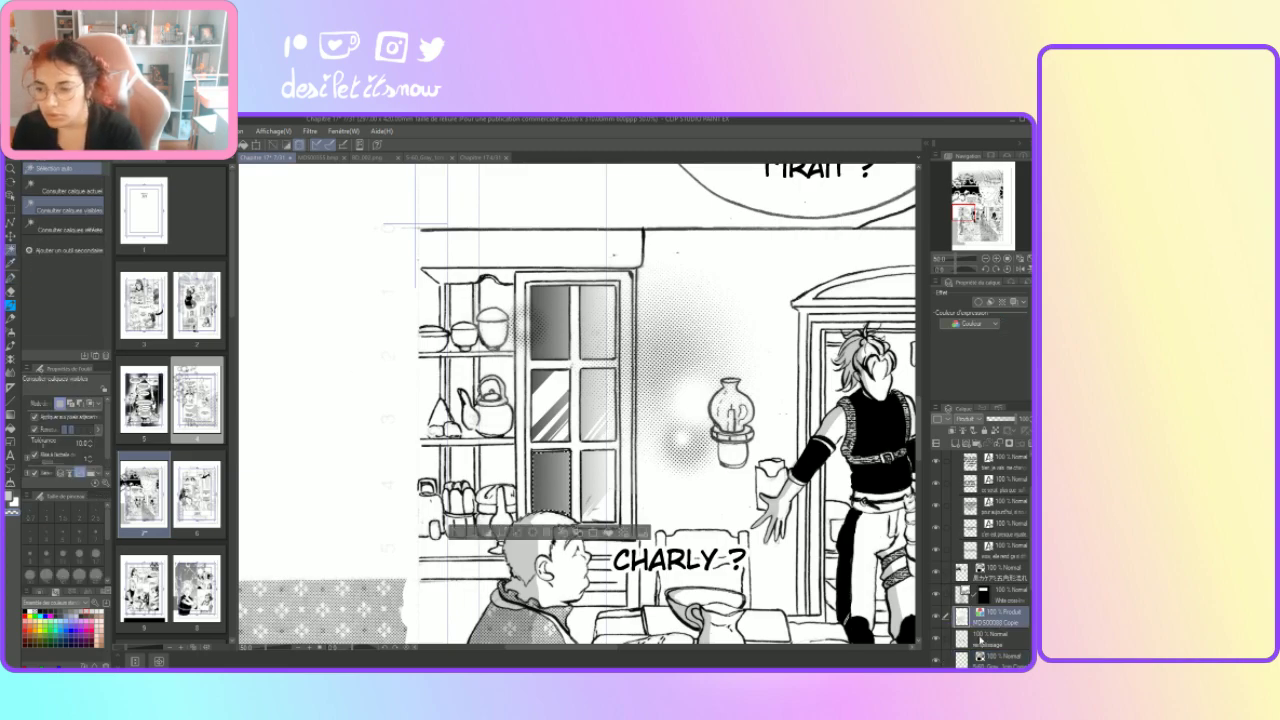
pyautogui.click(990, 657)
pyautogui.press('p')
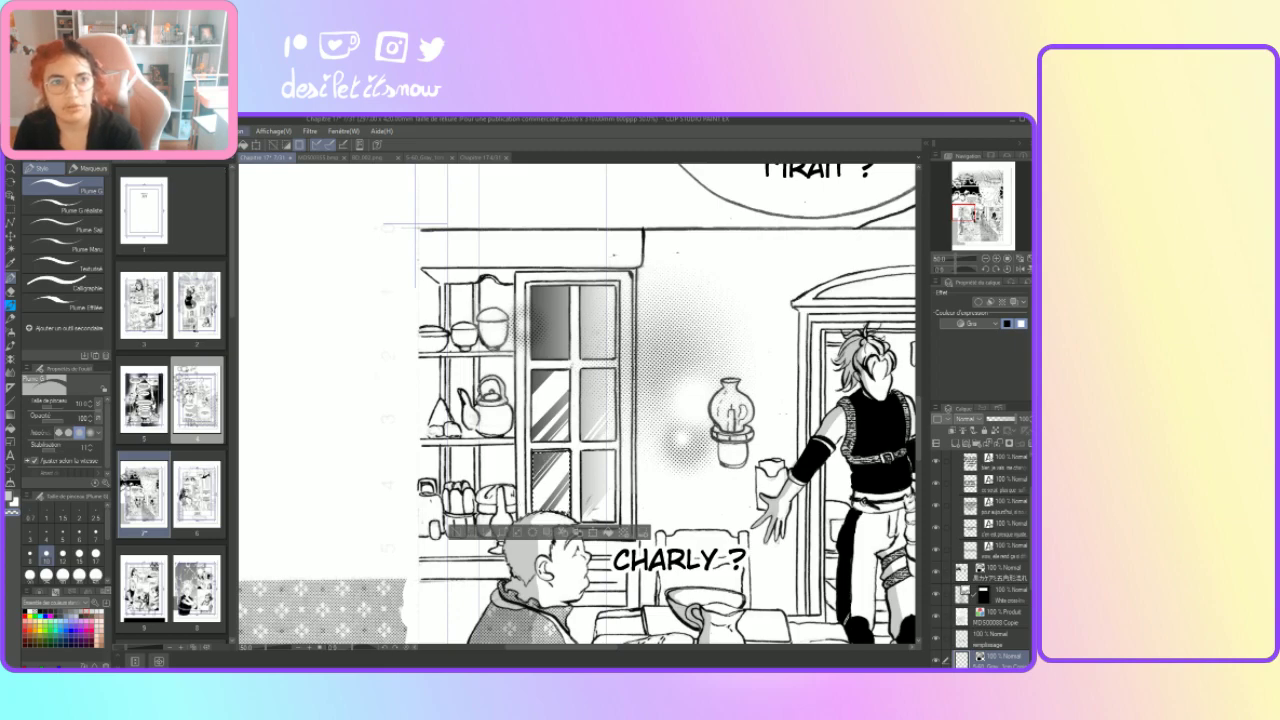
pyautogui.hotkey('ctrl', 'shift', 'i')
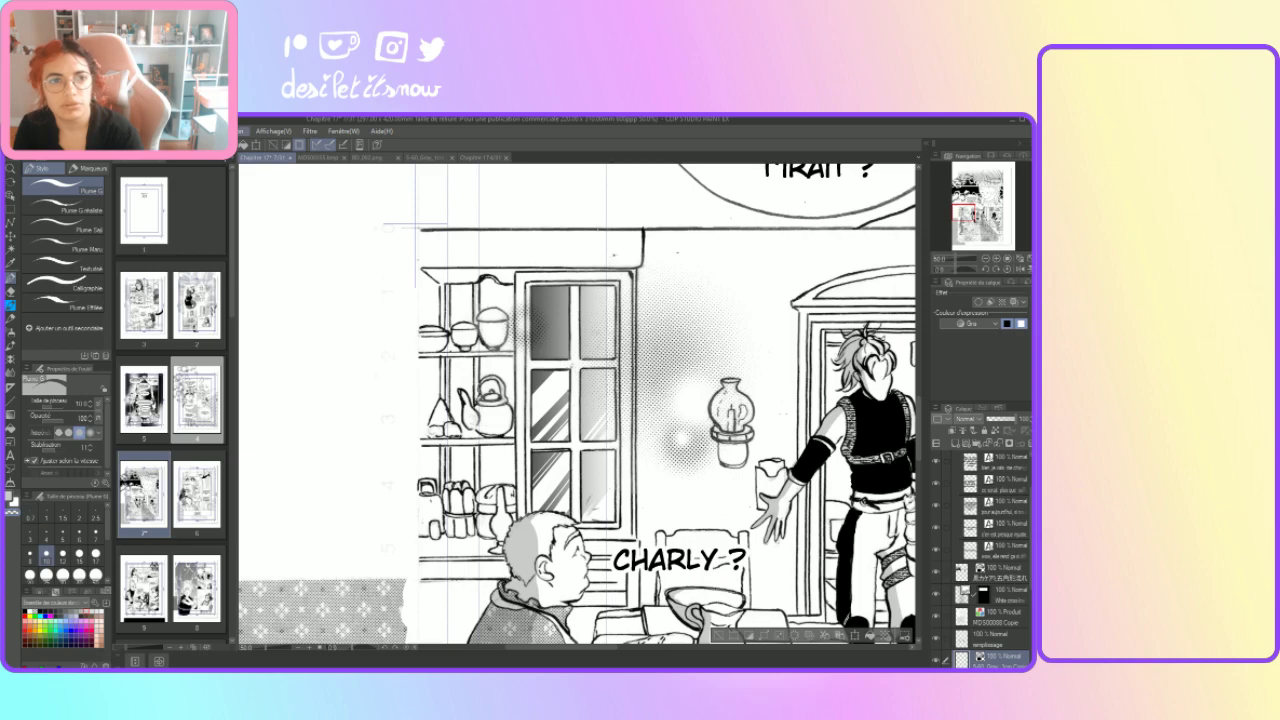
pyautogui.hotkey('ctrl', 'd')
pyautogui.press('w')
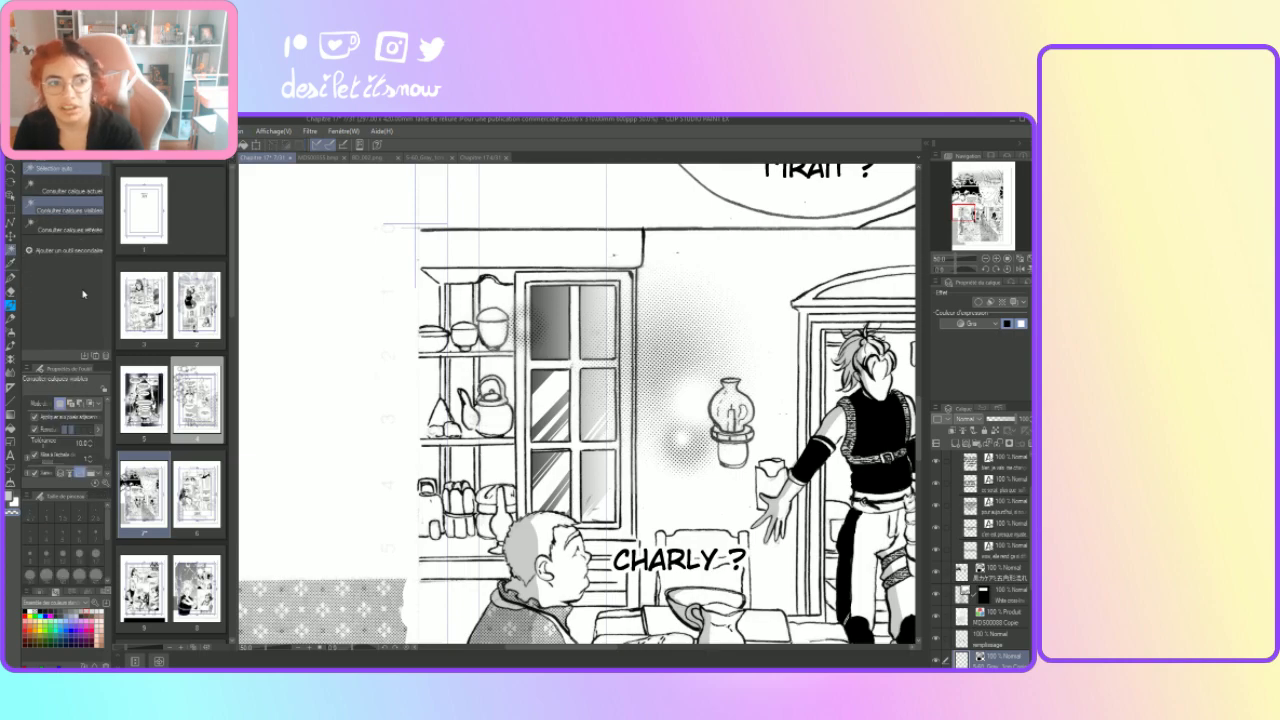
pyautogui.click(1000, 616)
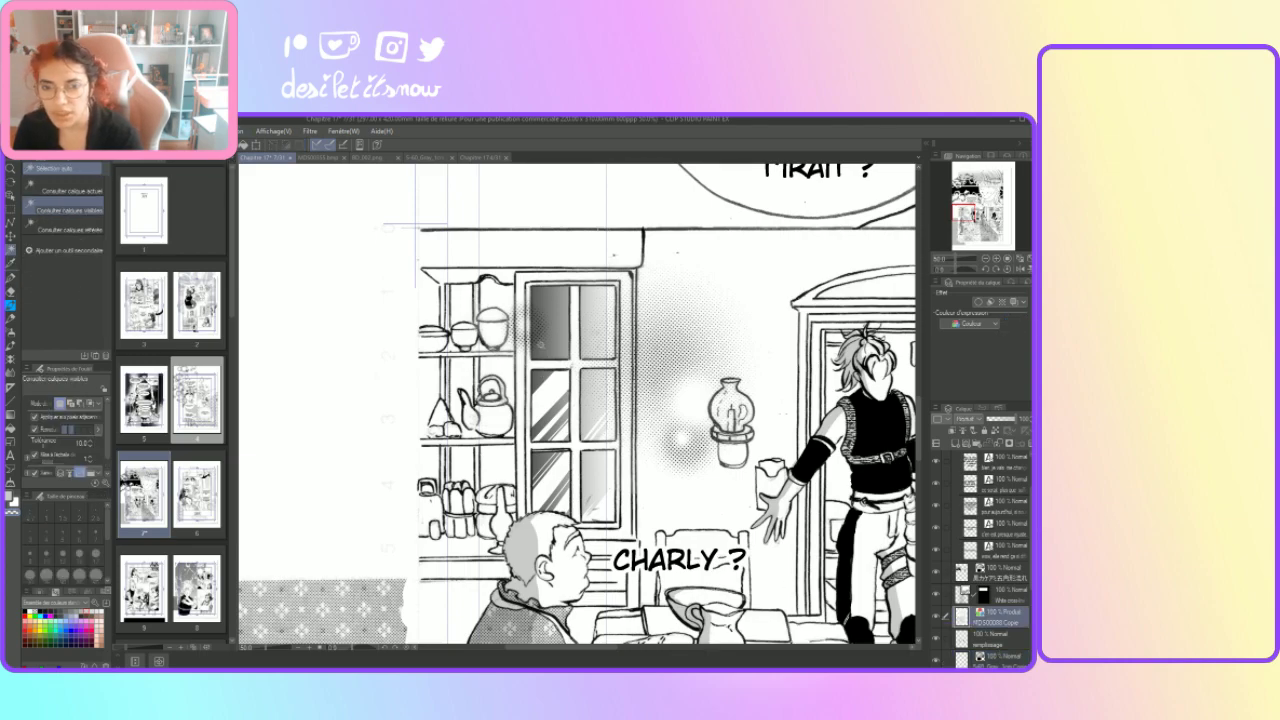
pyautogui.click(548, 330)
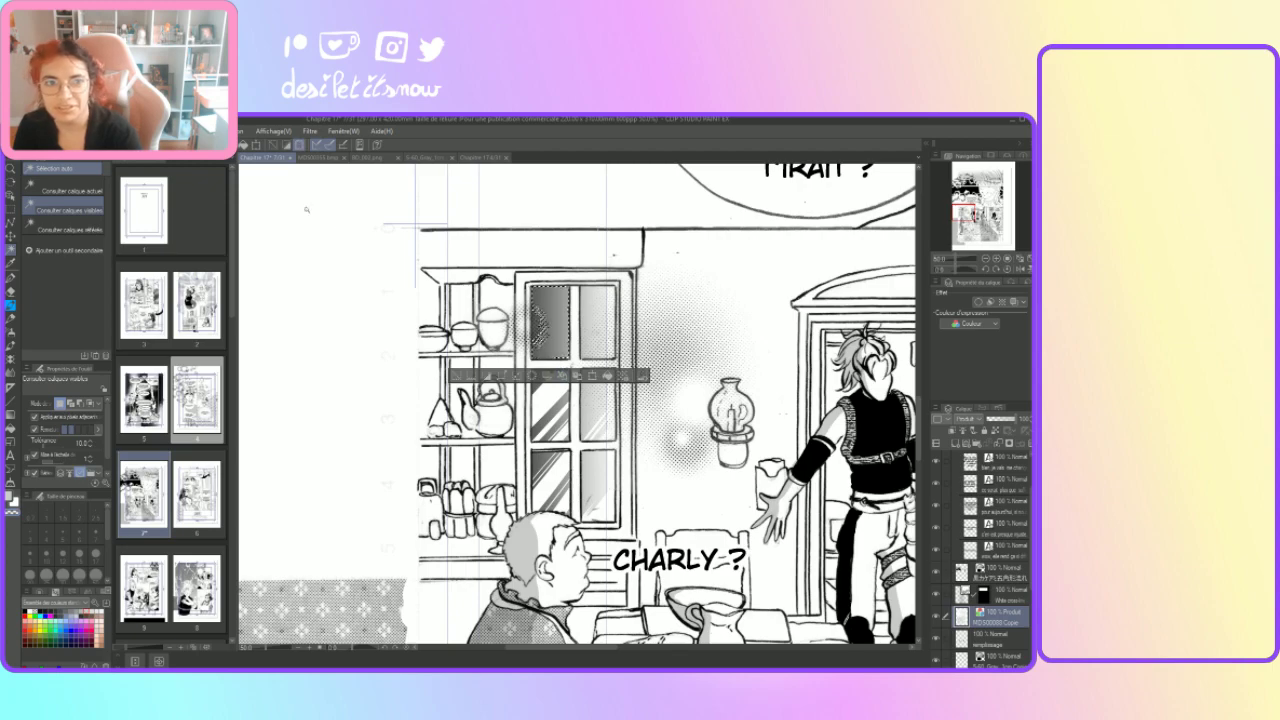
pyautogui.hotkey('ctrl', 'd')
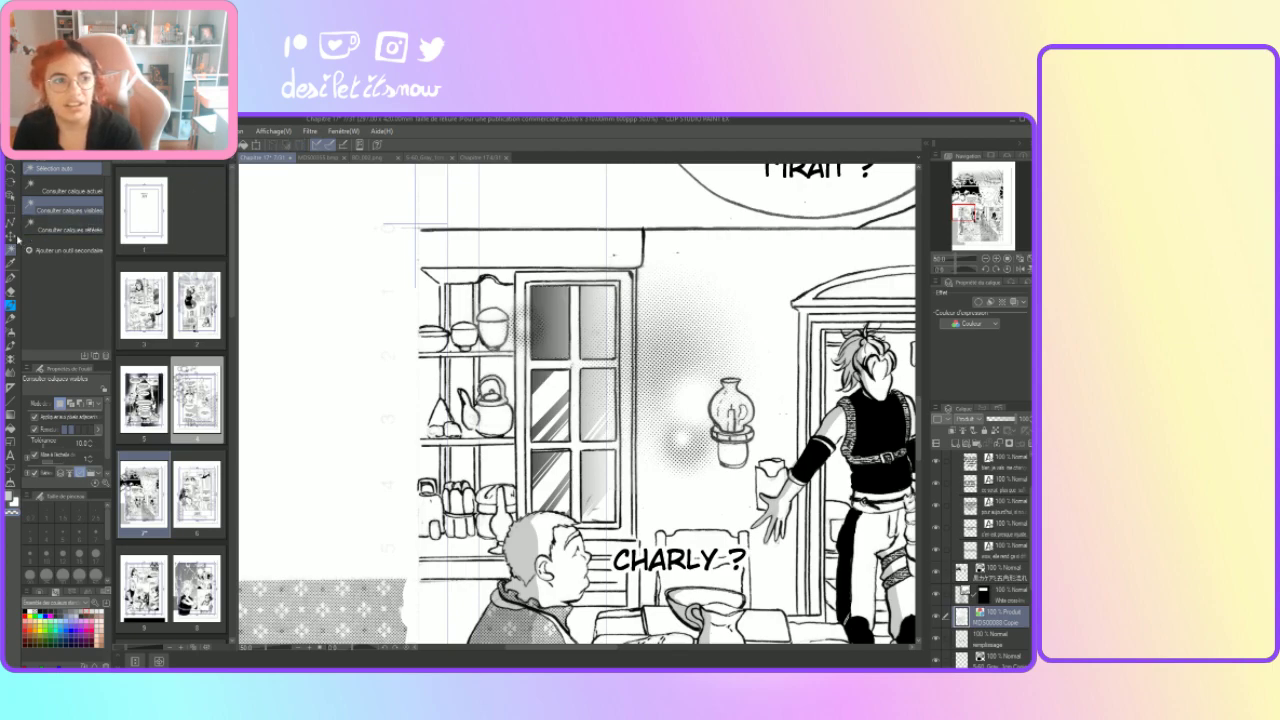
# Step: Select the upper left window pane with a rectangle and cut diagonal glass reflections into its gradient with the G pen
pyautogui.press('m')
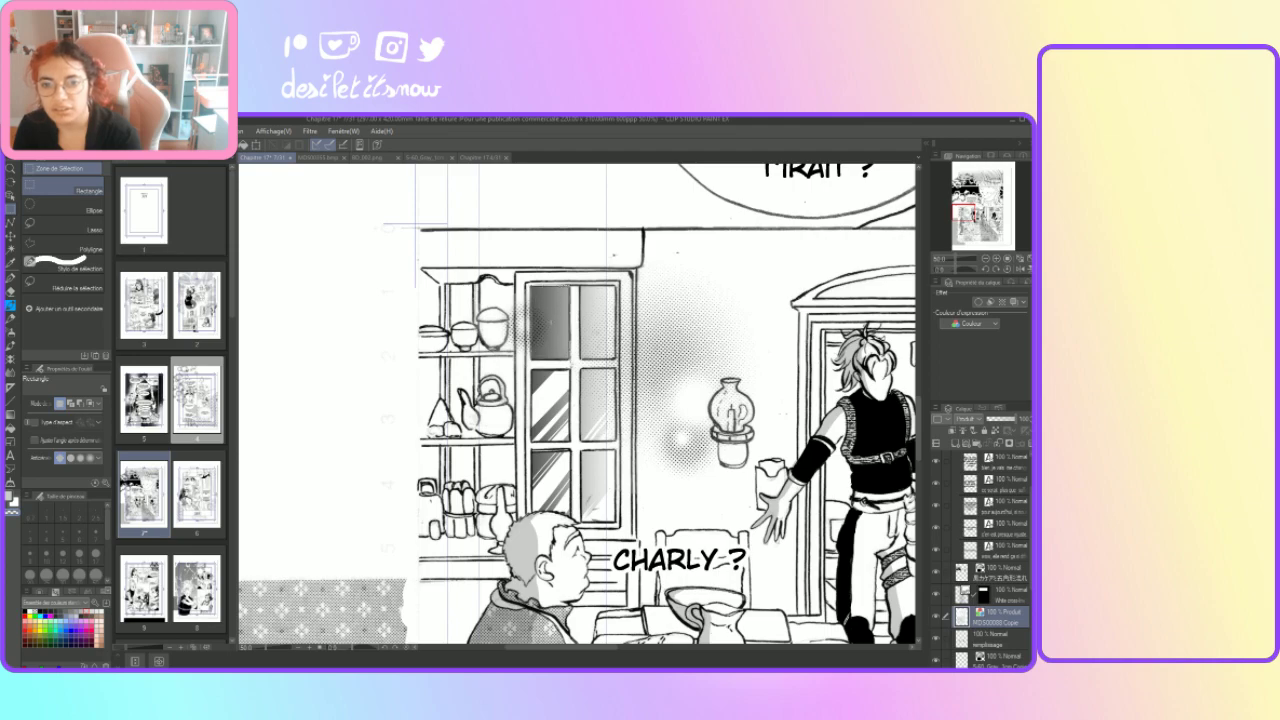
pyautogui.moveTo(531, 286); pyautogui.dragTo(570, 359)
pyautogui.click(990, 659)
pyautogui.press('p')
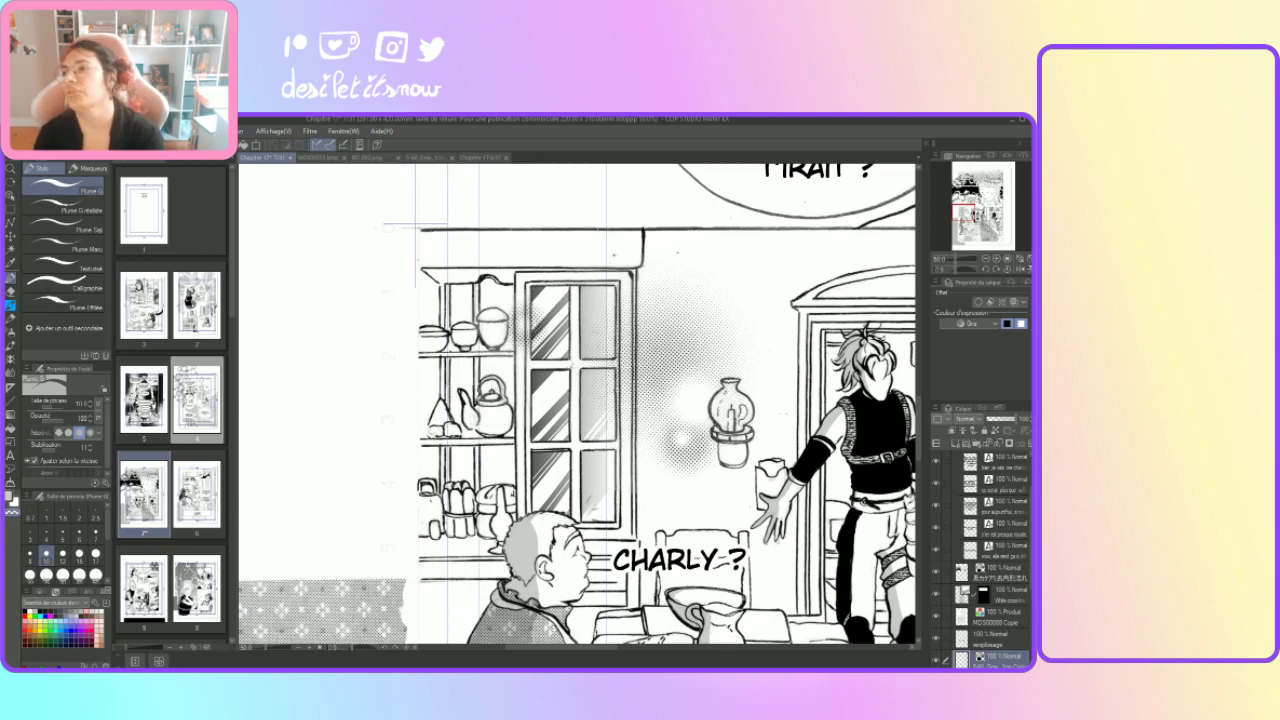
# Step: Select the upper right window pane with a rectangle, cut diagonal reflections into its gradient with the G pen, and deselect it
pyautogui.click(11, 210)
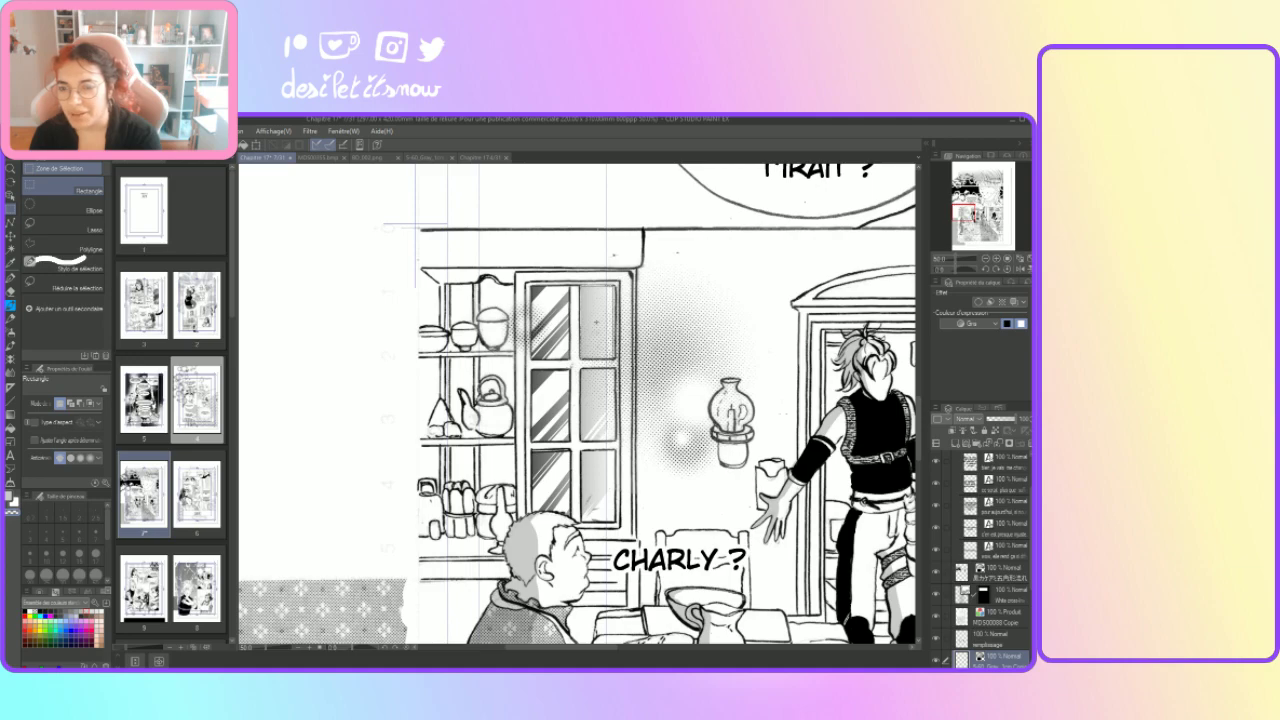
pyautogui.moveTo(616, 356); pyautogui.dragTo(616, 359)
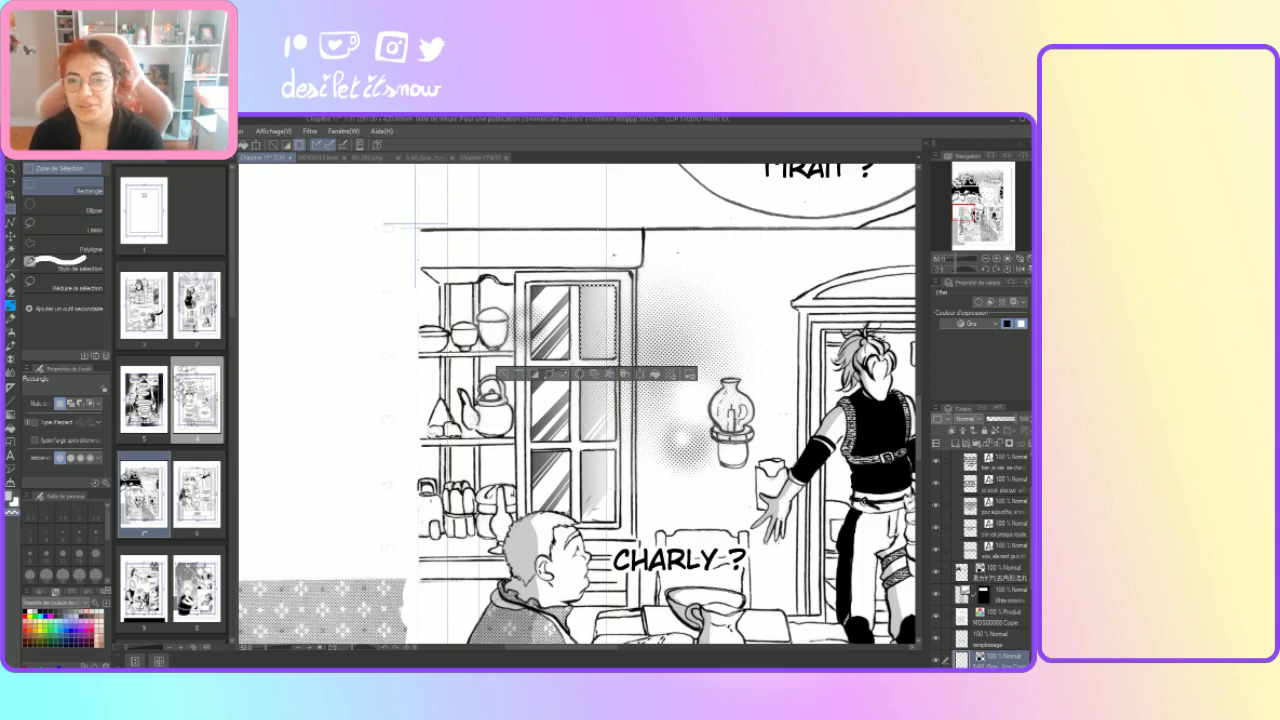
pyautogui.moveTo(592, 329); pyautogui.dragTo(592, 333)
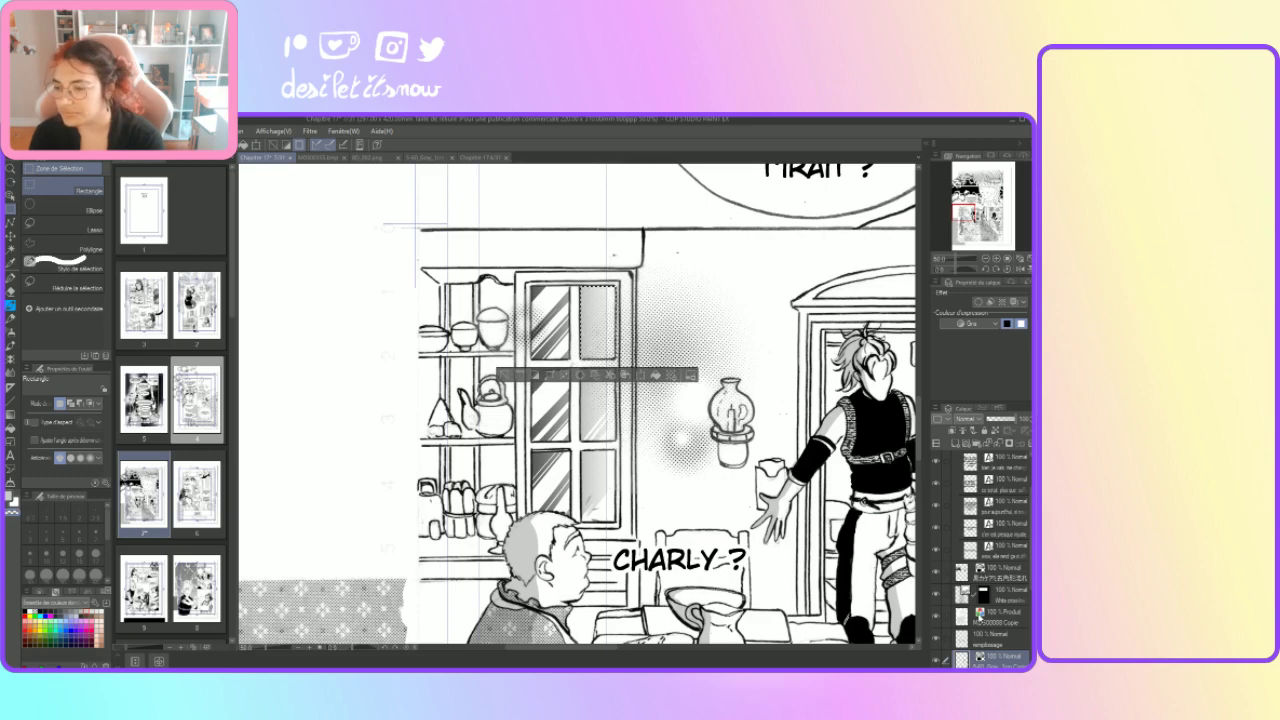
pyautogui.click(985, 617)
pyautogui.click(10, 277)
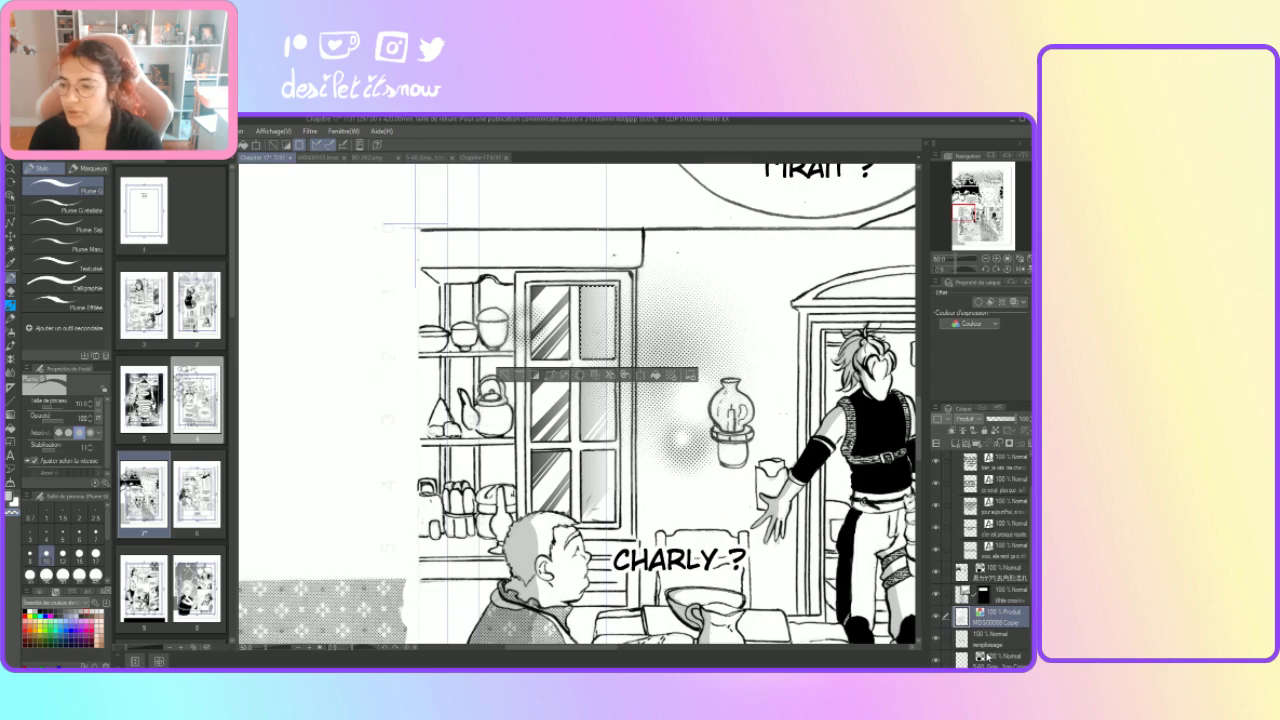
pyautogui.click(986, 656)
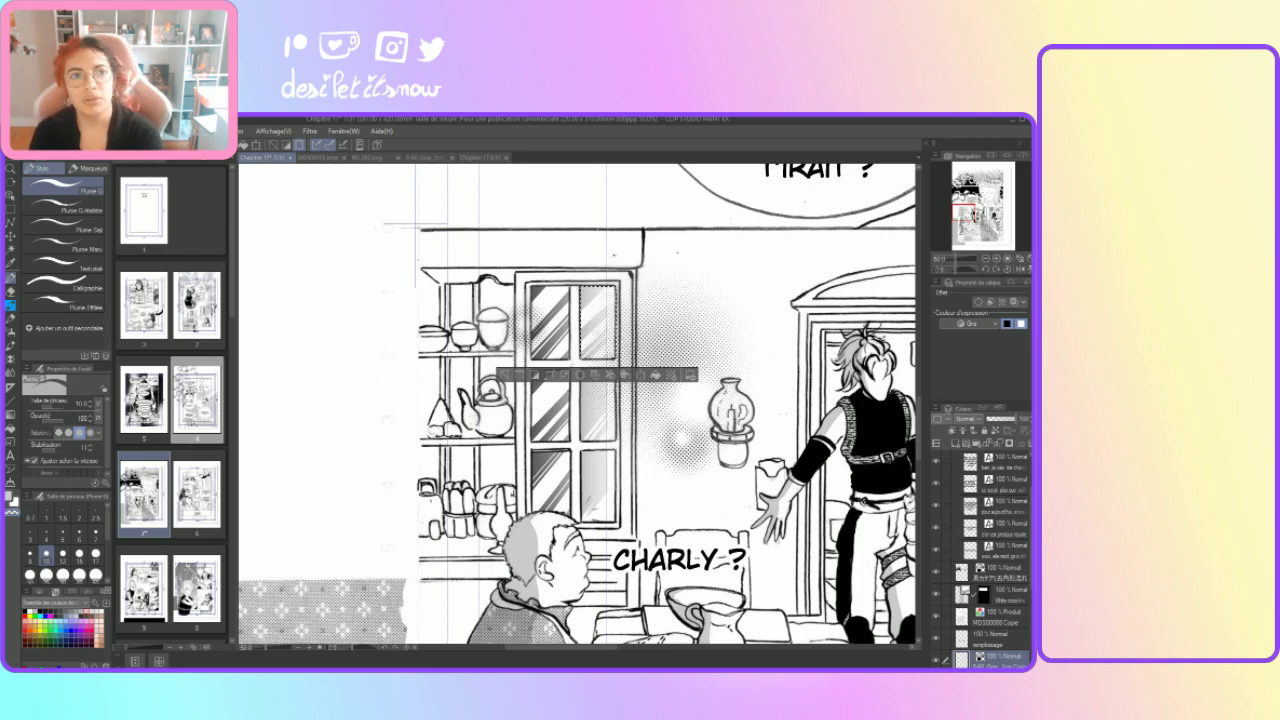
pyautogui.hotkey('ctrl', 'd')
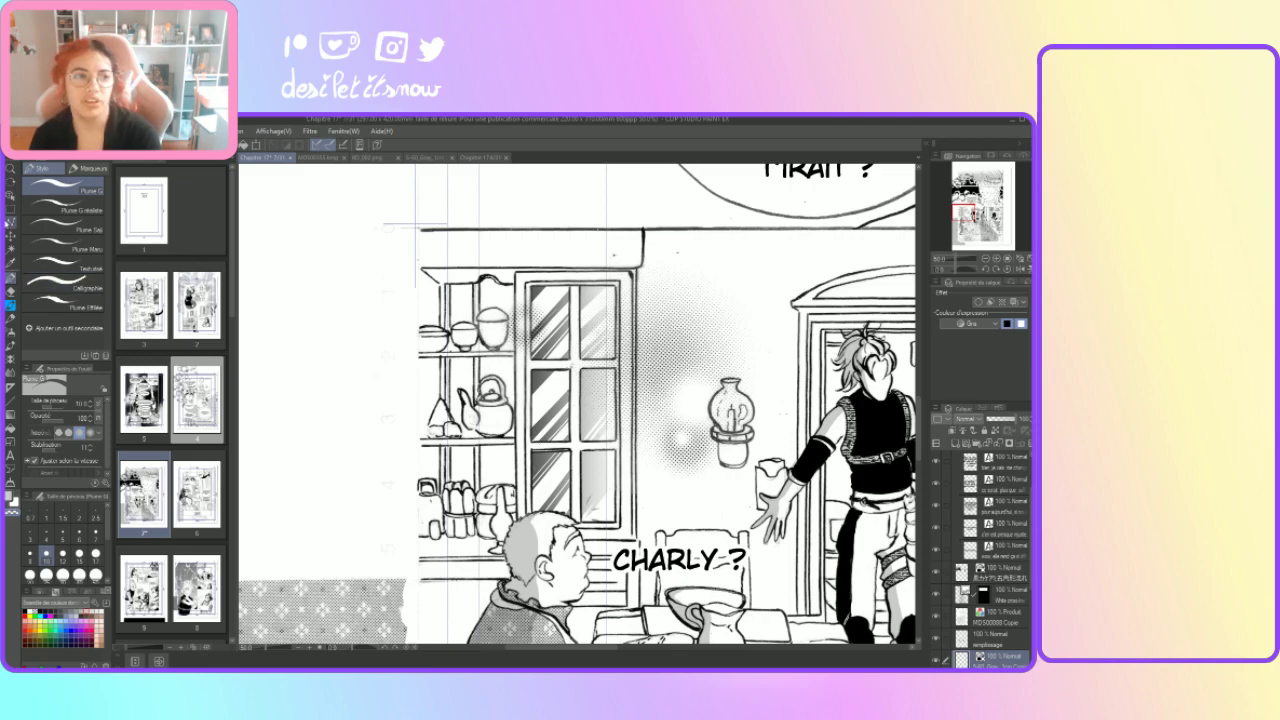
# Step: Select the middle right window pane with a rectangle, cut diagonal reflections into its gradient with the G pen, and deselect it
pyautogui.press('m')
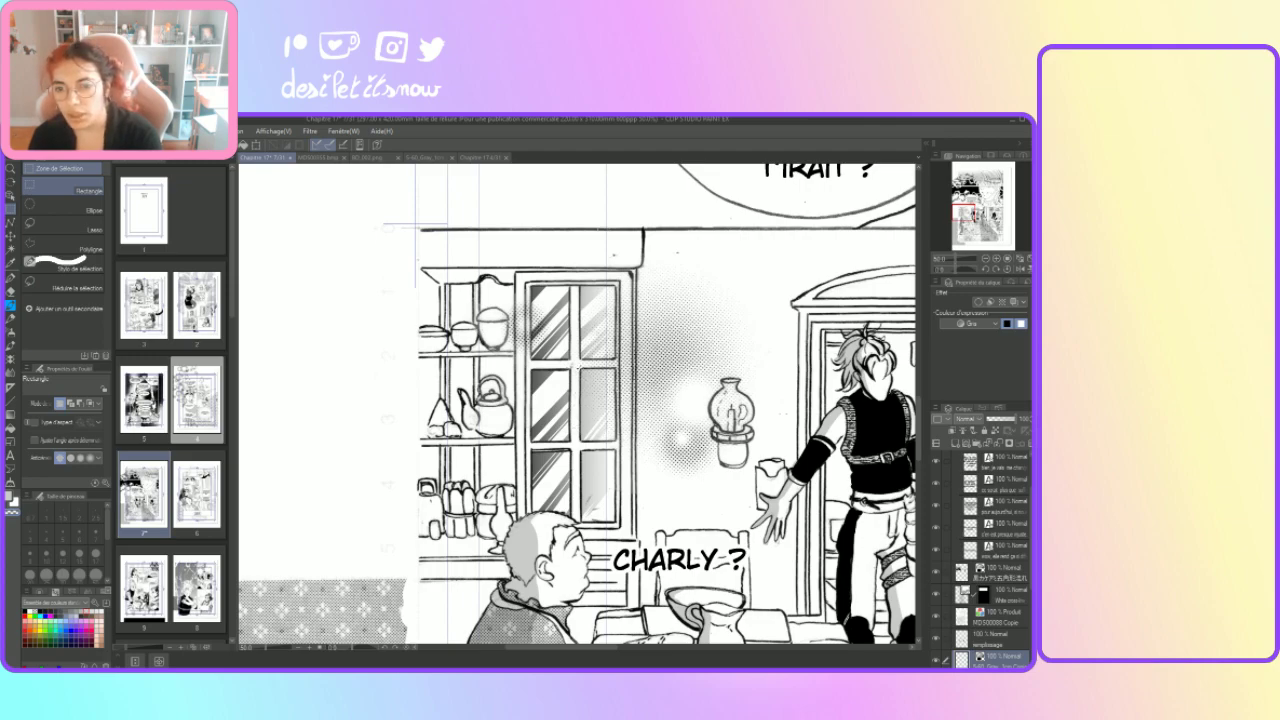
pyautogui.moveTo(581, 369); pyautogui.dragTo(618, 441)
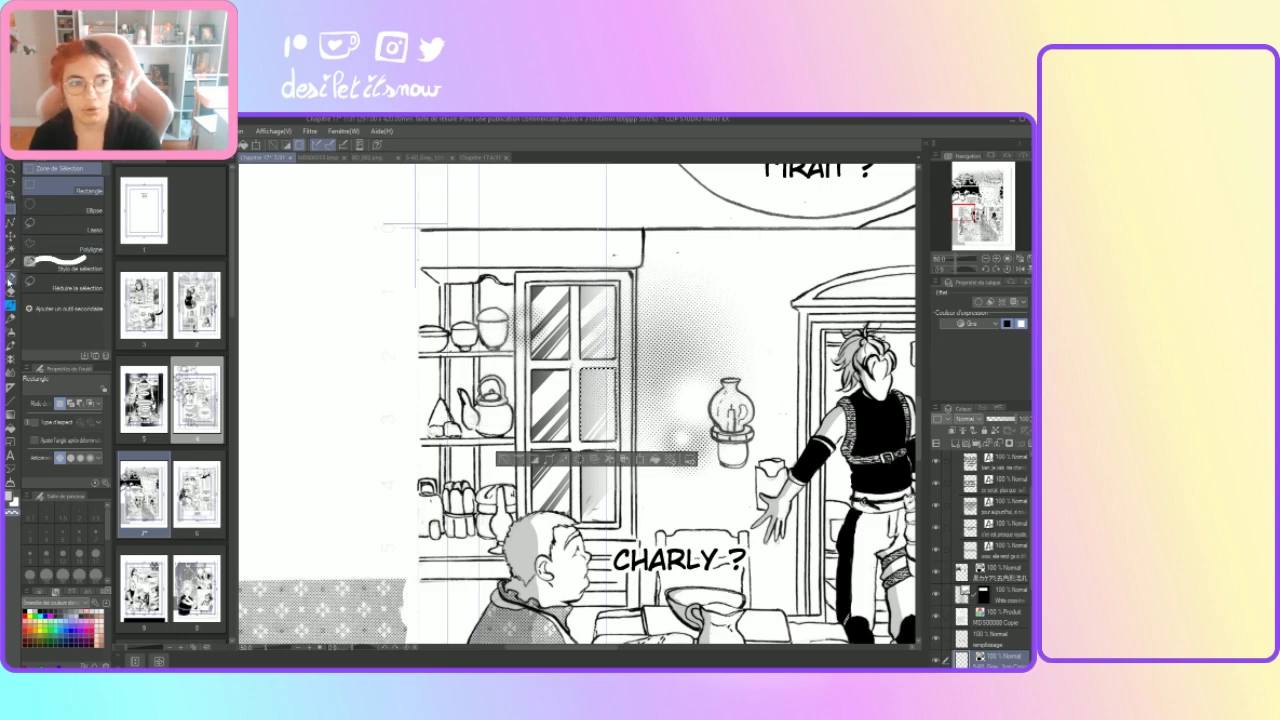
pyautogui.click(9, 279)
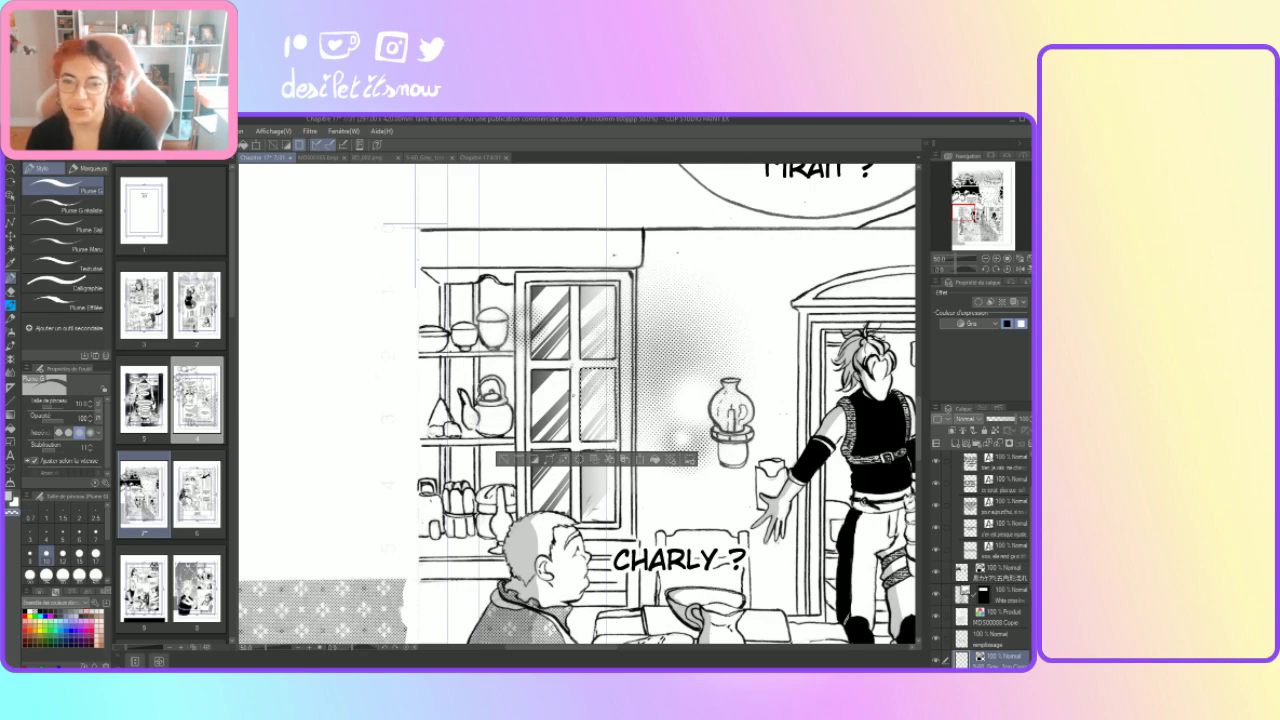
pyautogui.hotkey('ctrl', 'd')
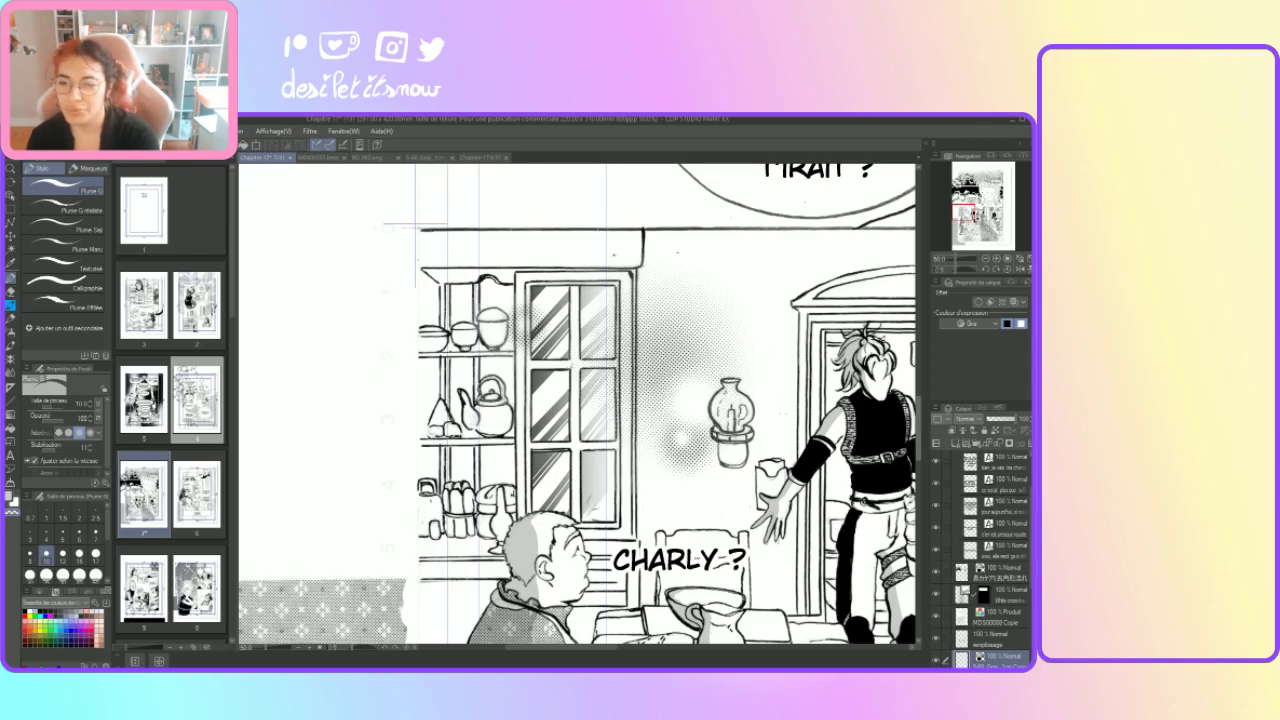
# Step: Select the lower right window pane with a rectangle, cut diagonal reflections into its gradient with the G pen, and deselect it
pyautogui.scroll(-2, 918, 440)
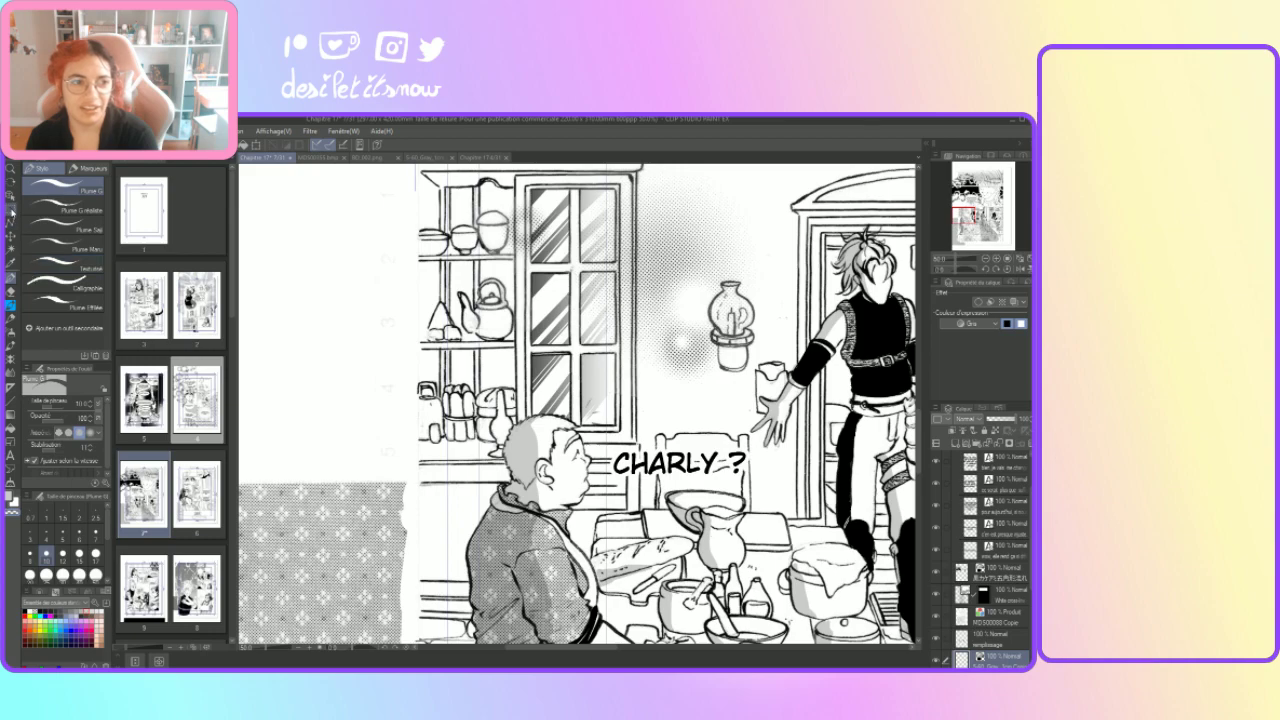
pyautogui.click(10, 208)
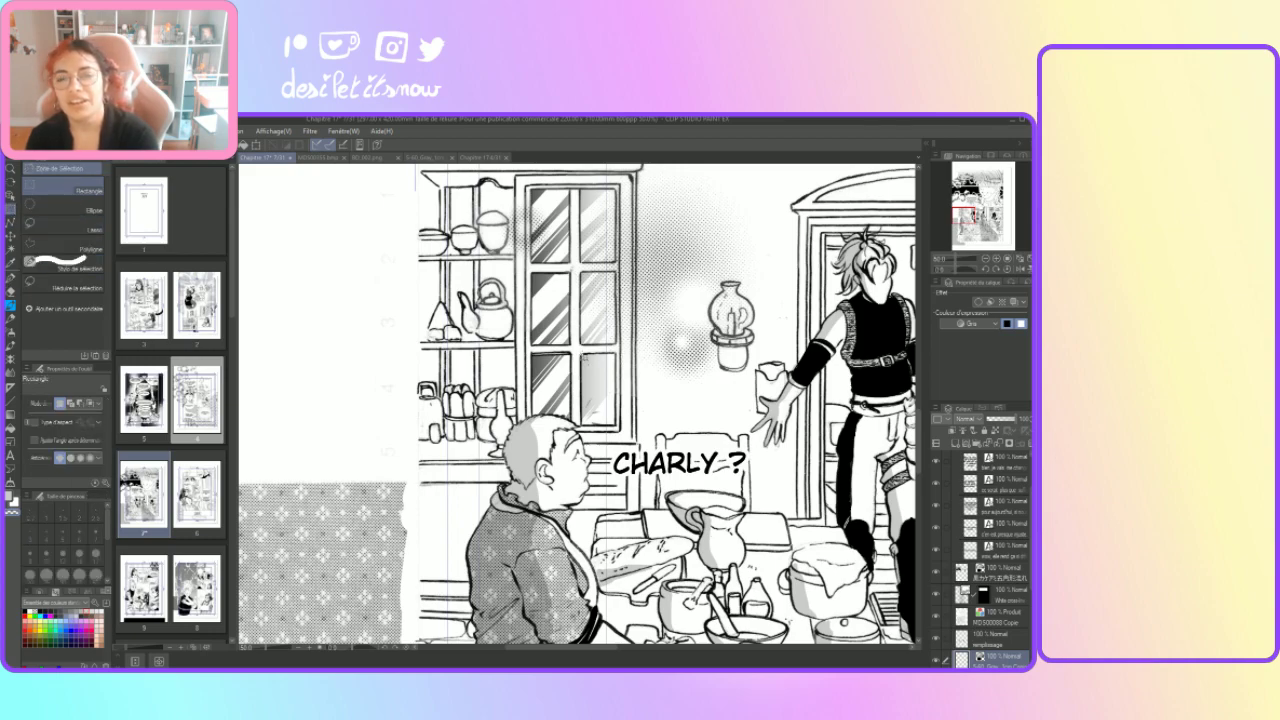
pyautogui.moveTo(581, 354); pyautogui.dragTo(613, 427)
pyautogui.press('p')
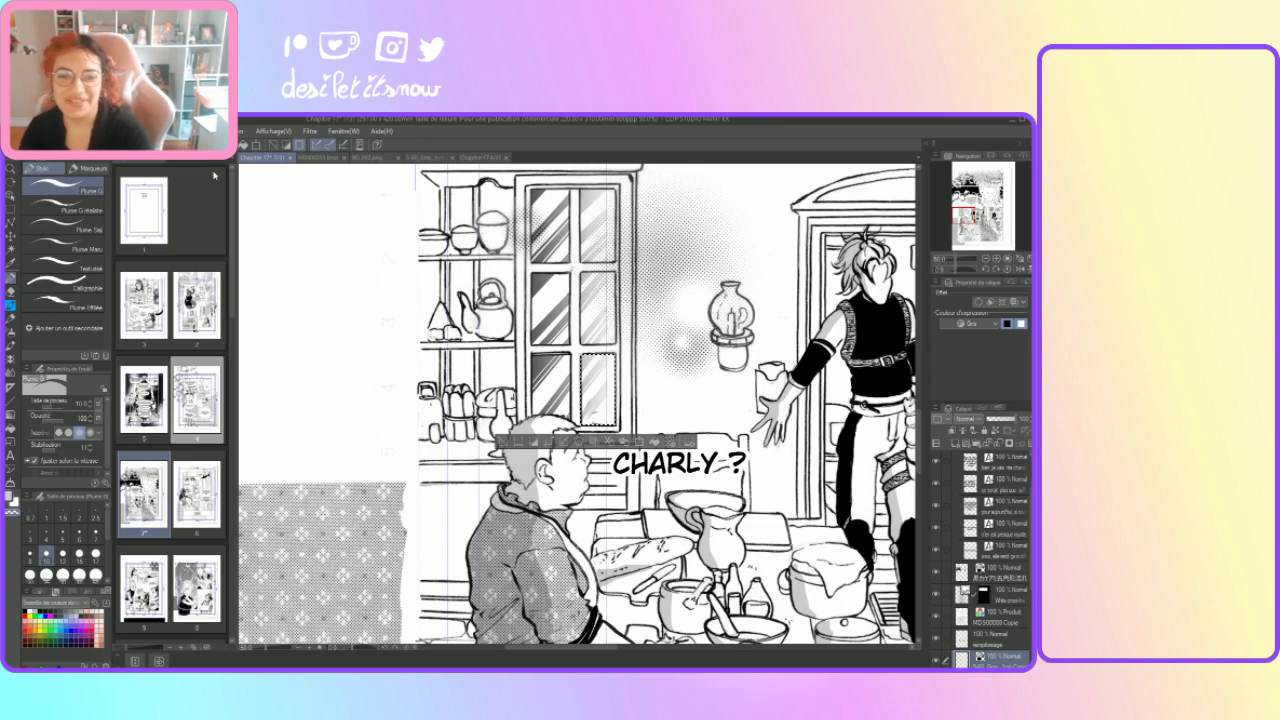
pyautogui.hotkey('ctrl', 'd')
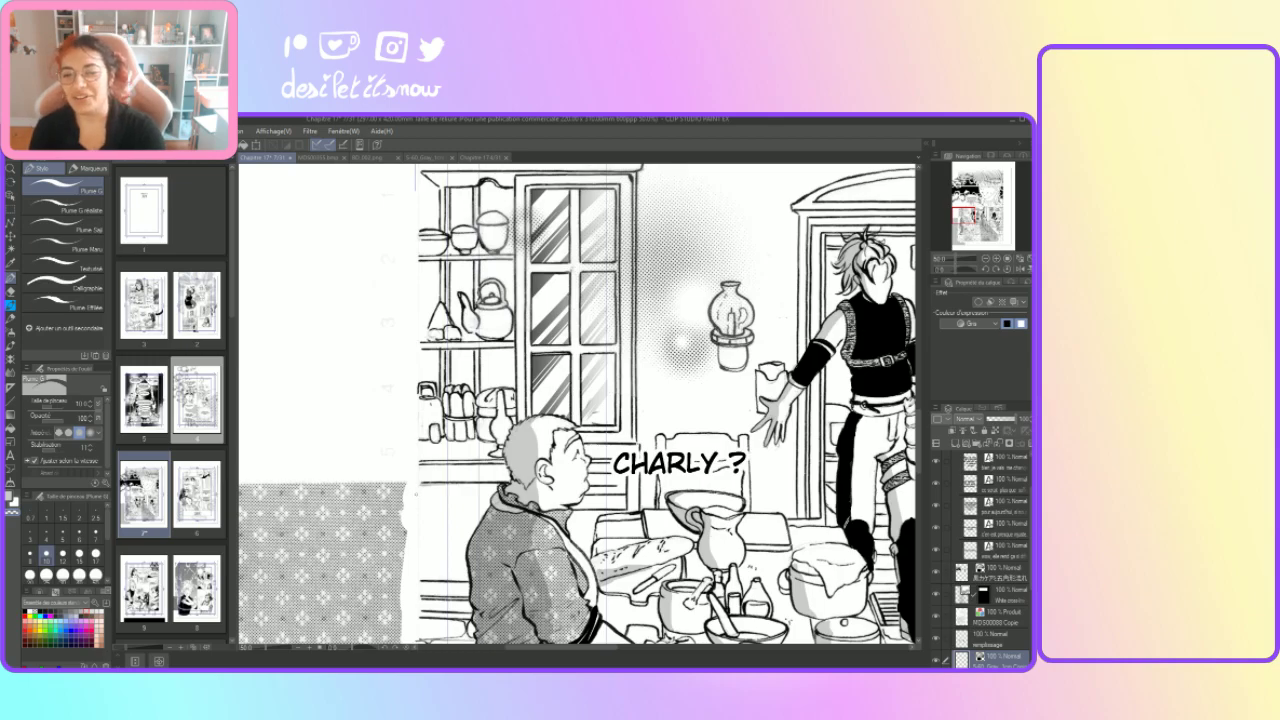
pyautogui.scroll(-3, 481, 511)
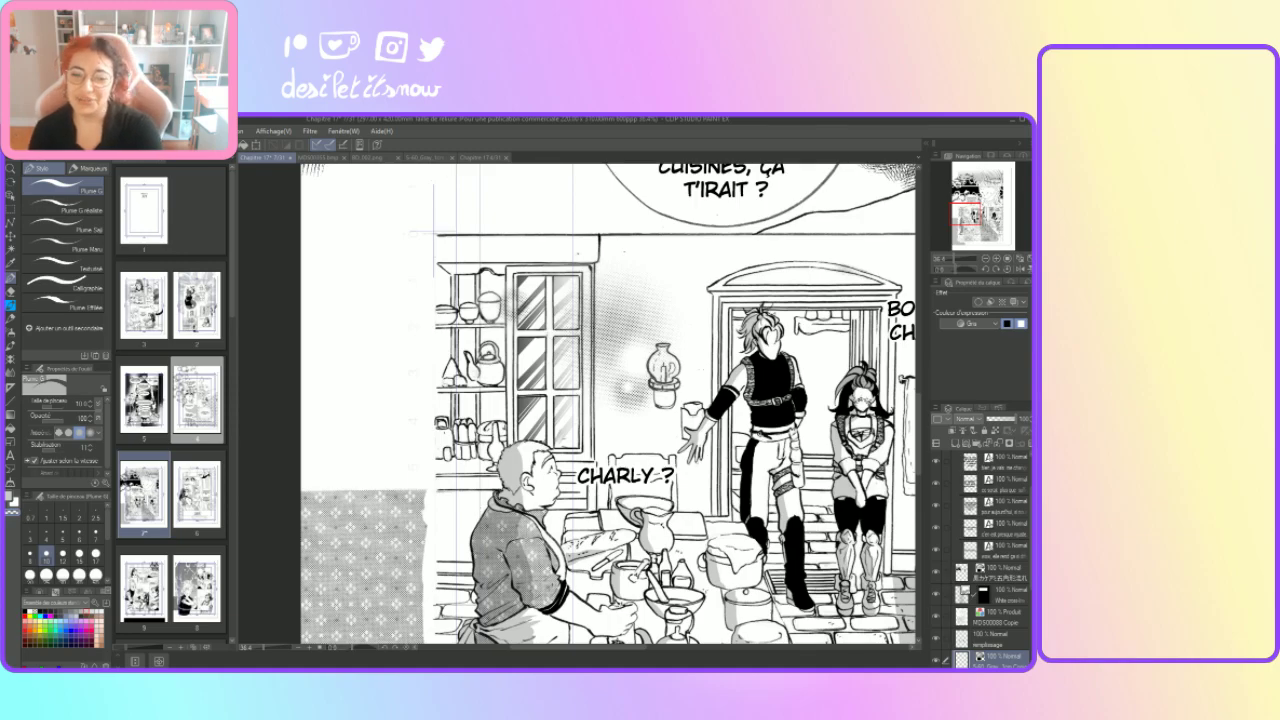
pyautogui.scroll(-3, 500, 495)
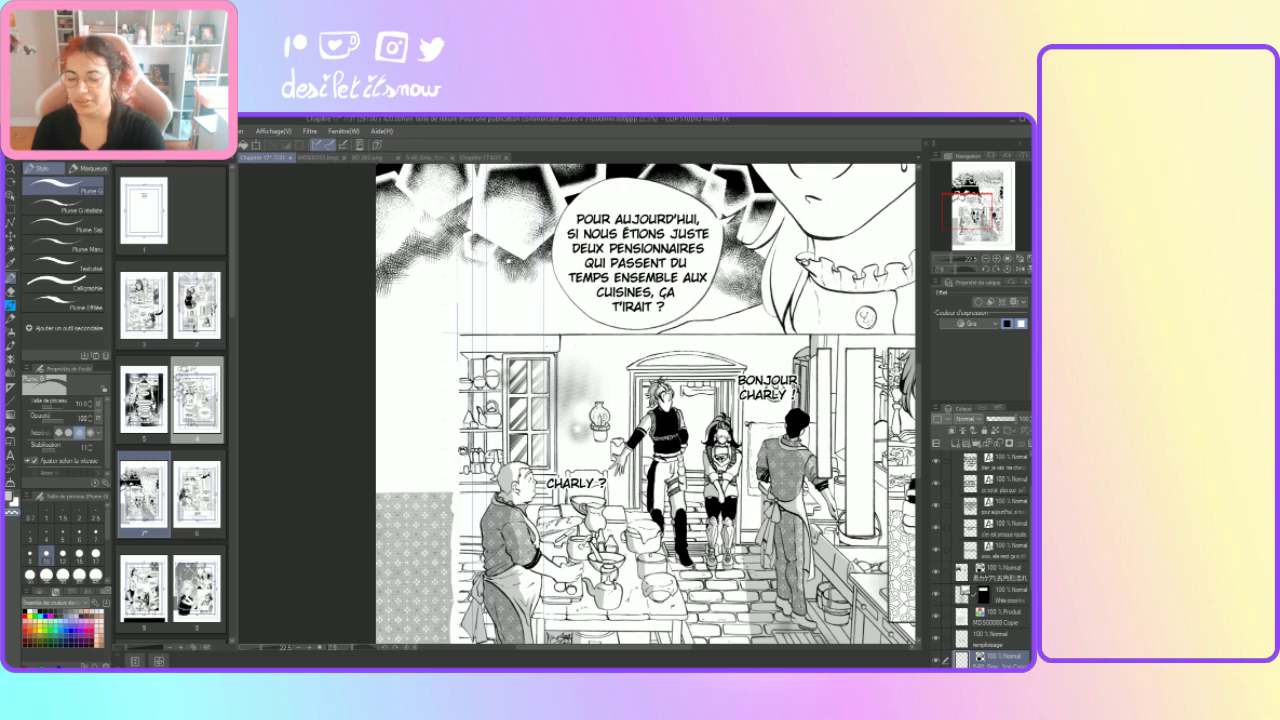
pyautogui.moveTo(626, 648); pyautogui.dragTo(658, 648)
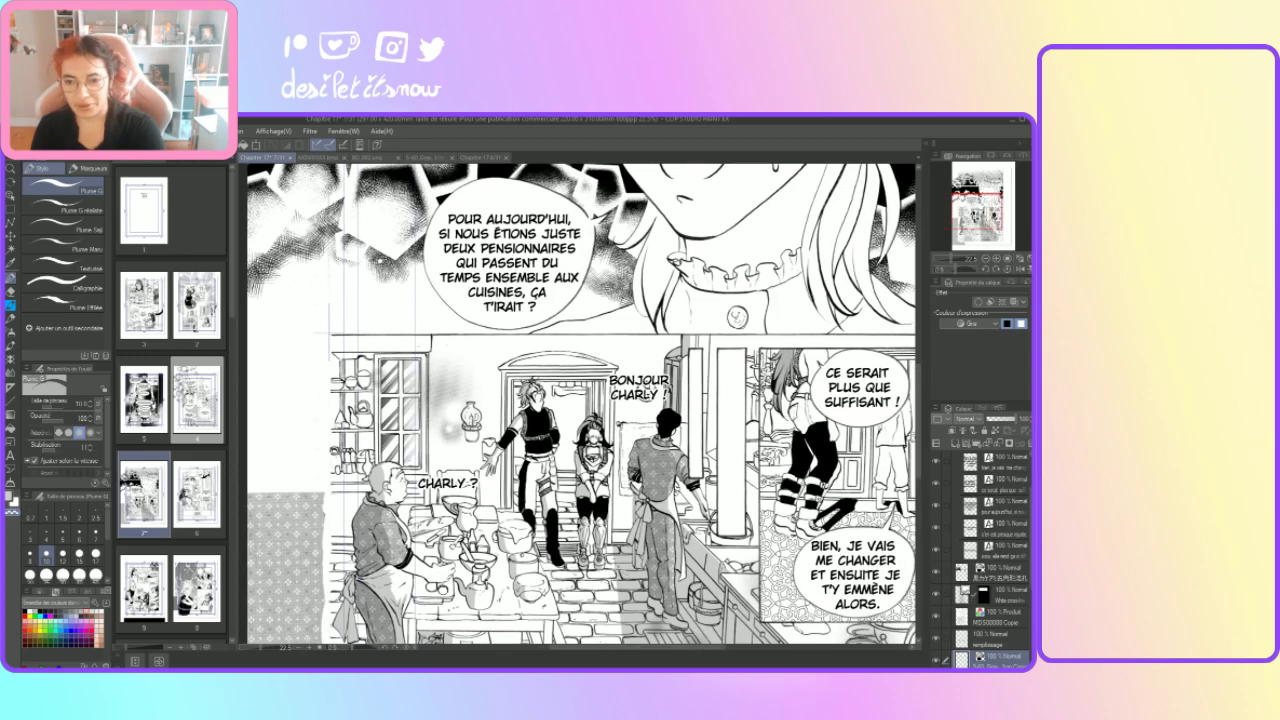
# Step: Select the Produit shadow layer lower in the layer stack and set the G pen size to 50
pyautogui.scroll(-3, 630, 485)
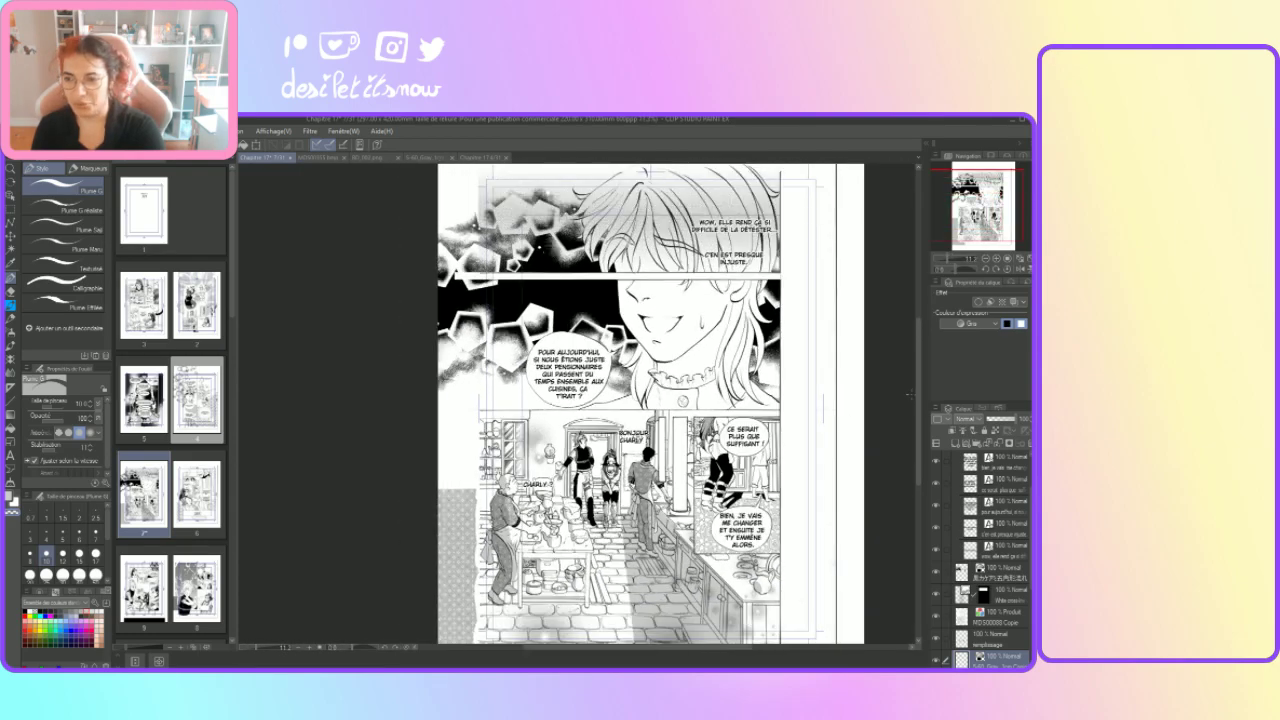
pyautogui.moveTo(915, 393); pyautogui.dragTo(924, 411)
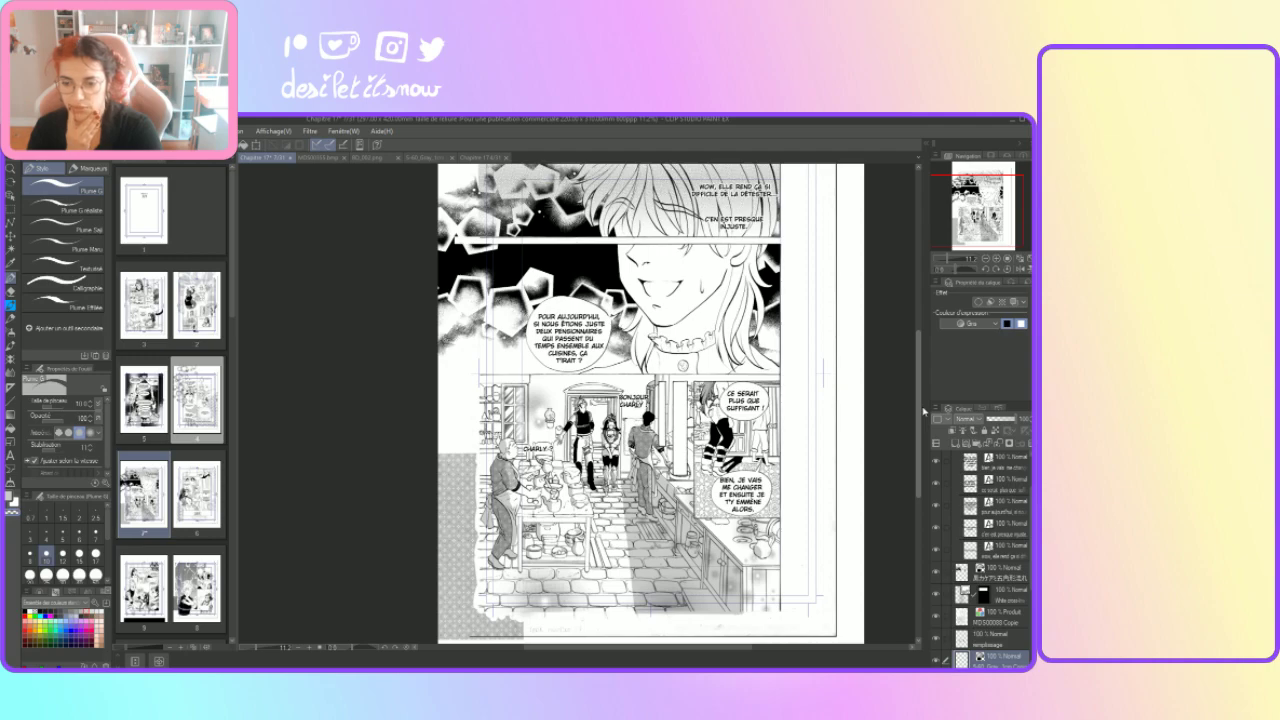
pyautogui.scroll(2, 650, 400)
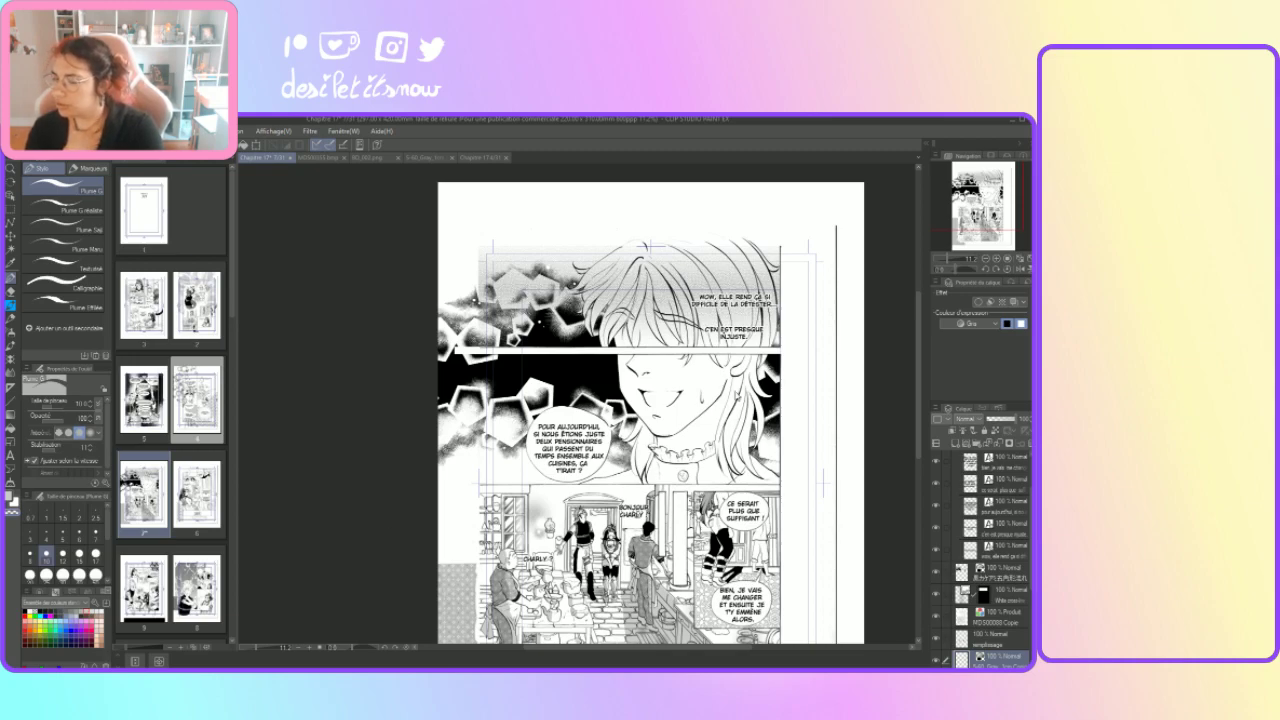
pyautogui.scroll(-3, 995, 538)
pyautogui.click(993, 530)
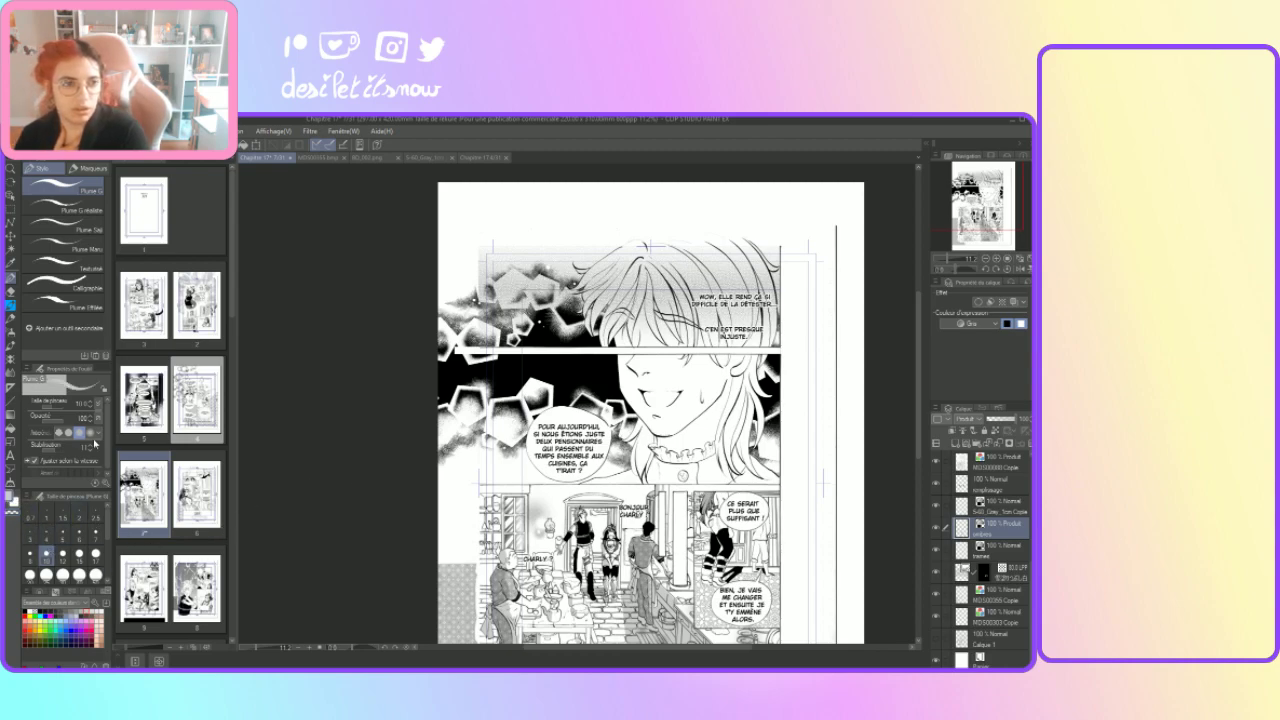
pyautogui.click(96, 553)
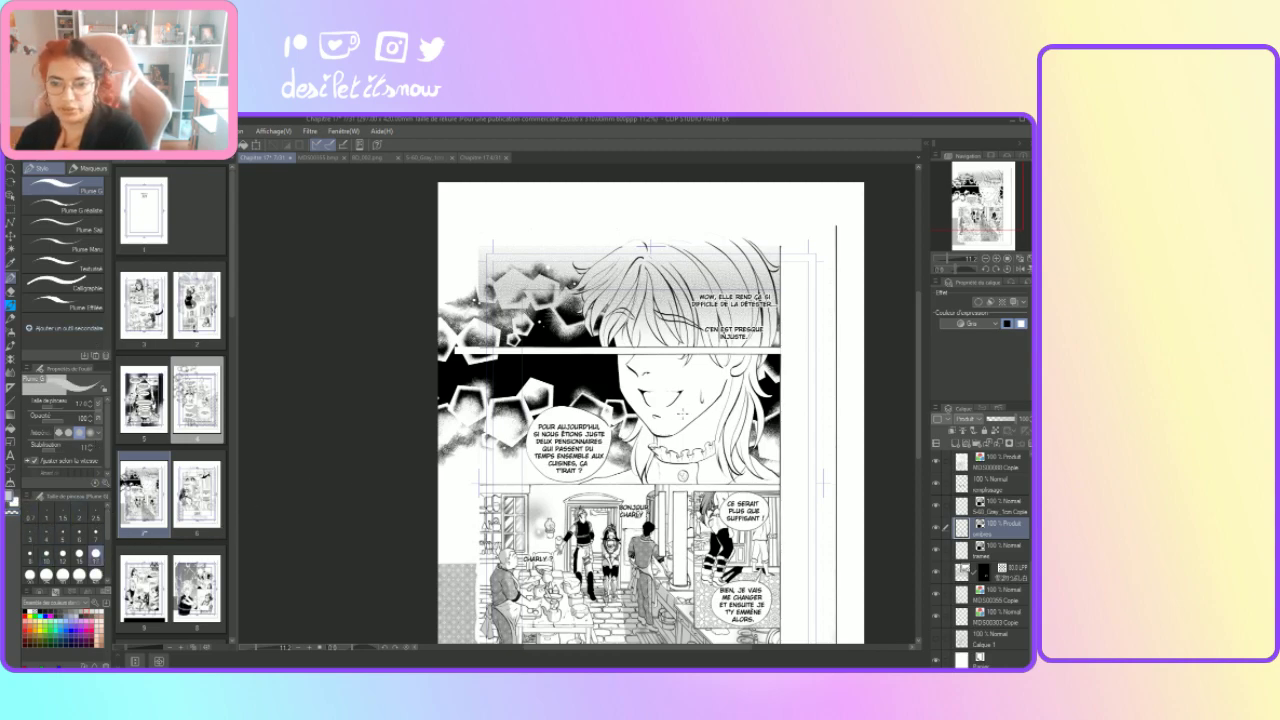
pyautogui.click(96, 576)
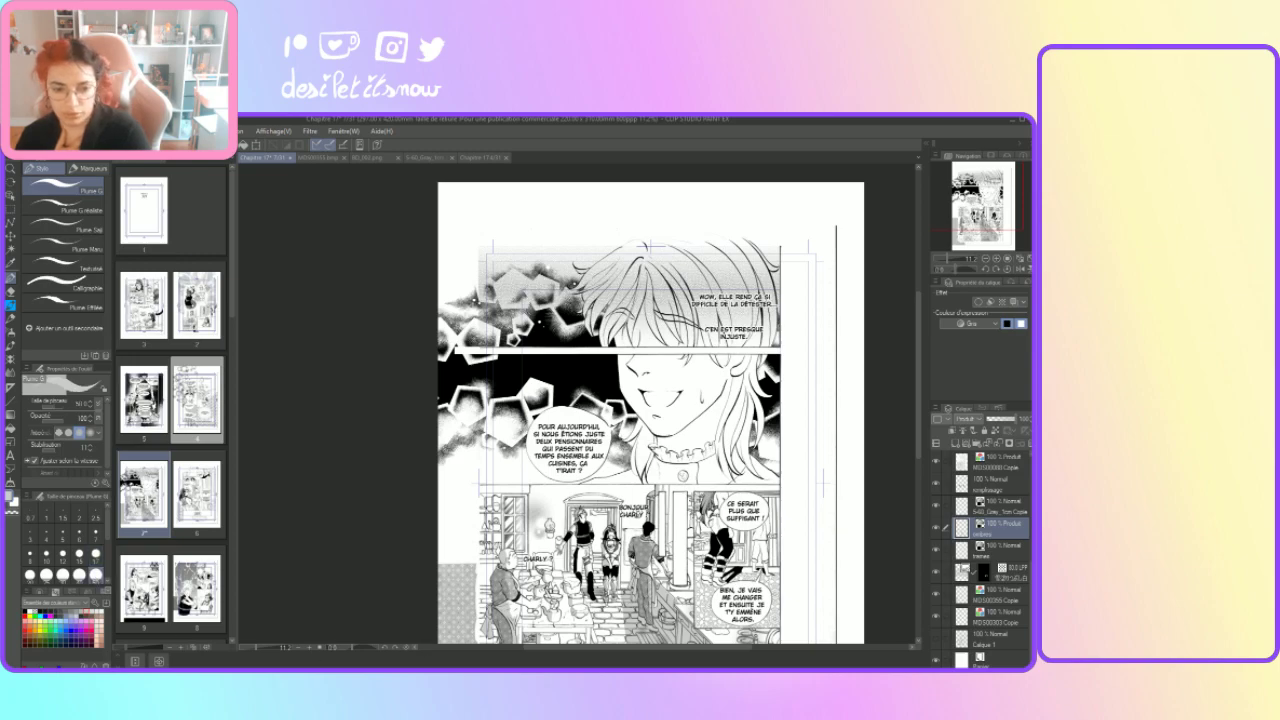
# Step: Paint gray shadows under the nose and inside the open mouth of the smiling face, then clean the mouth shading with the eraser
pyautogui.click(309, 650)
pyautogui.click(309, 650)
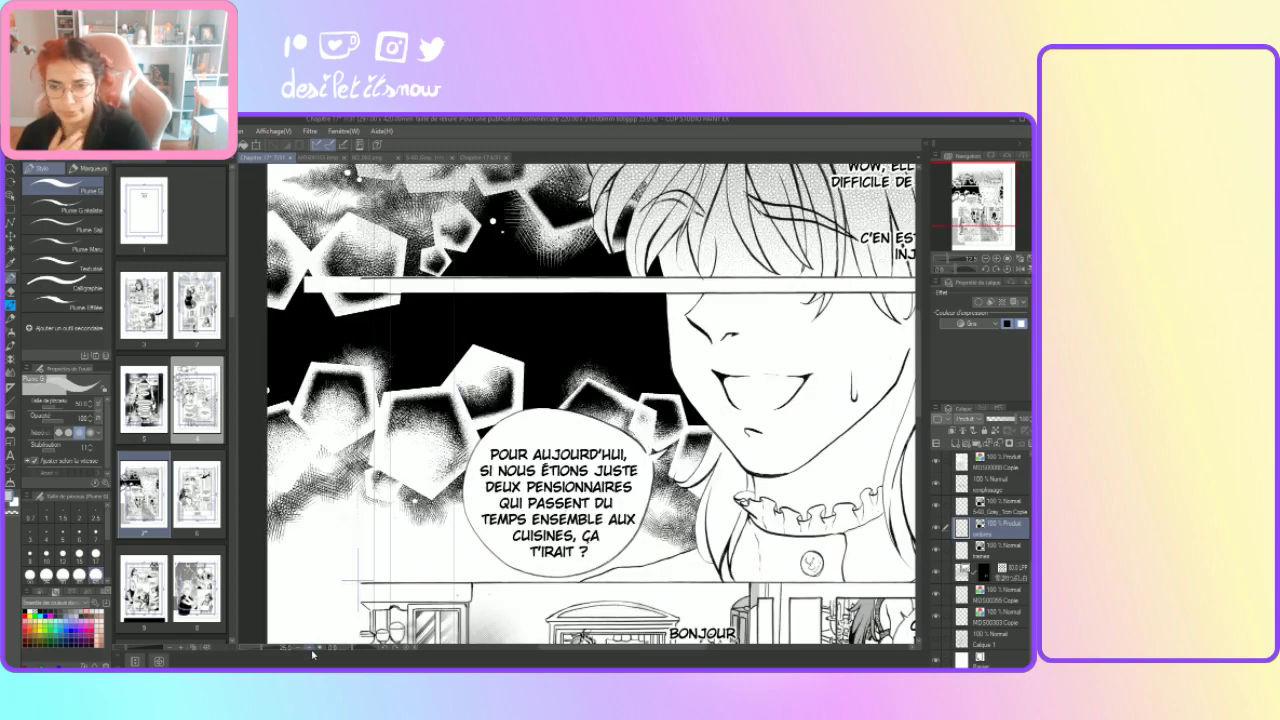
pyautogui.moveTo(592, 652); pyautogui.dragTo(641, 652)
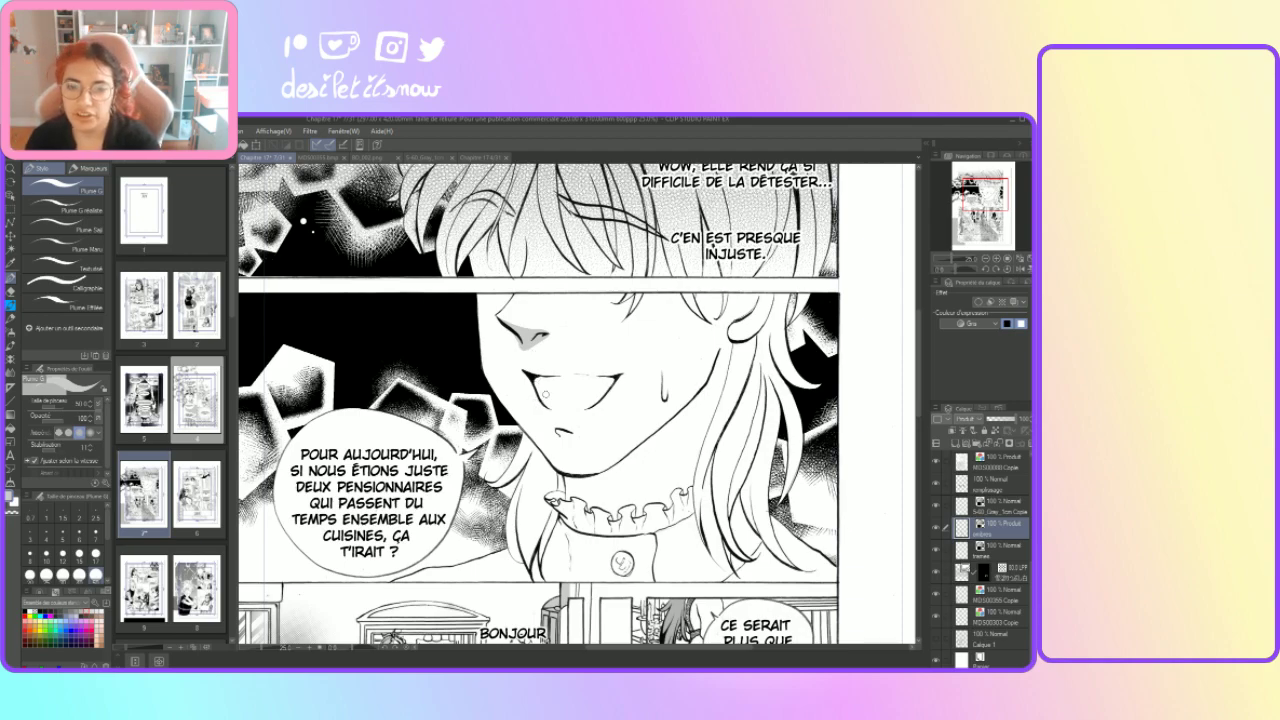
pyautogui.moveTo(607, 377); pyautogui.dragTo(532, 373)
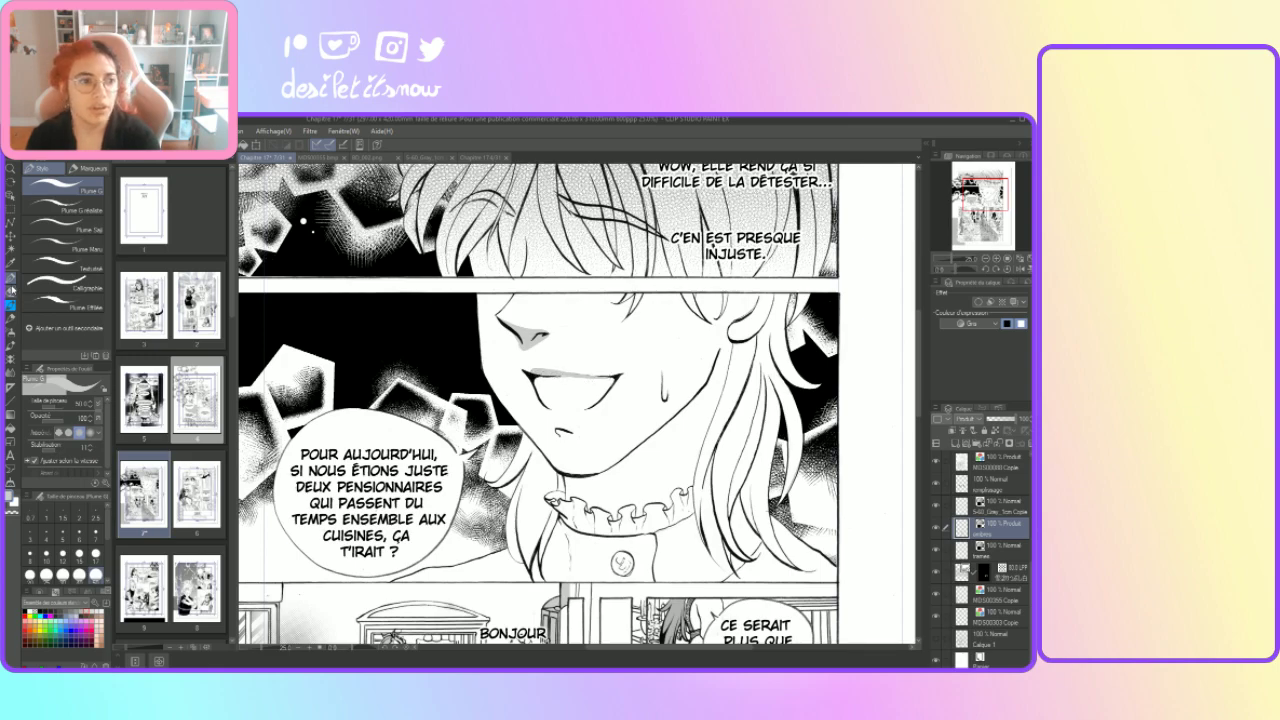
pyautogui.click(10, 291)
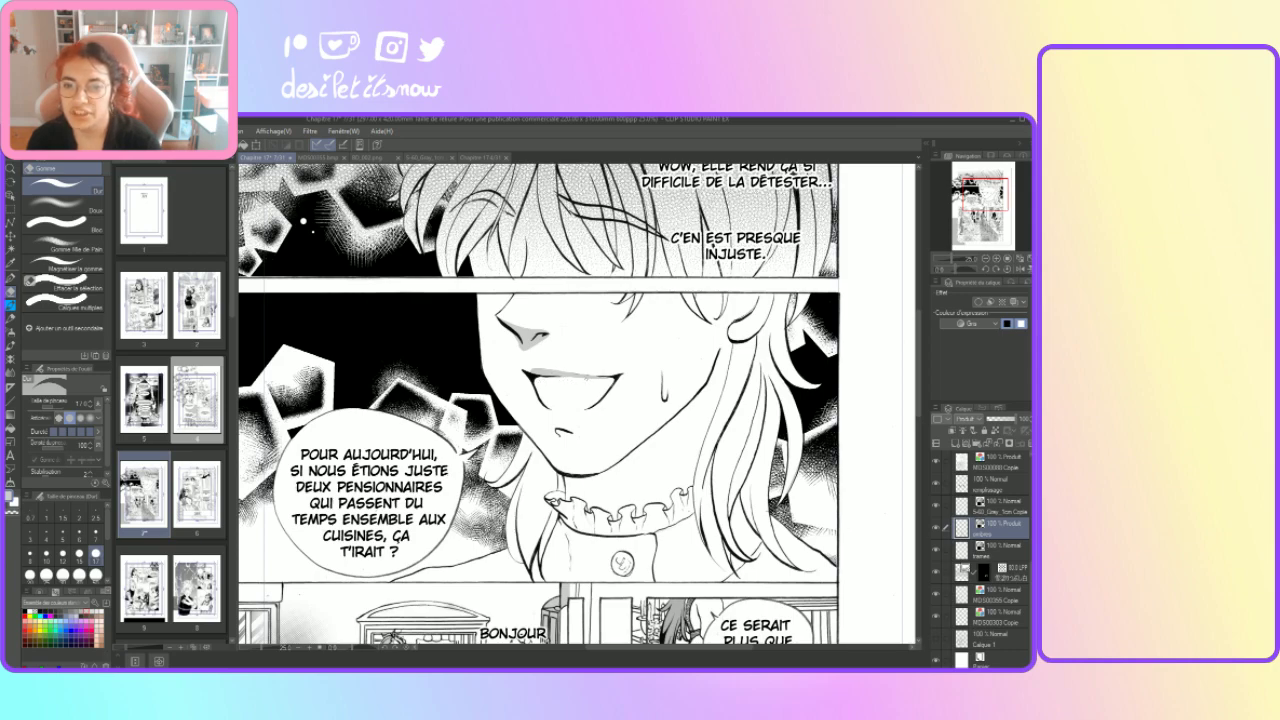
pyautogui.moveTo(574, 377); pyautogui.dragTo(609, 379)
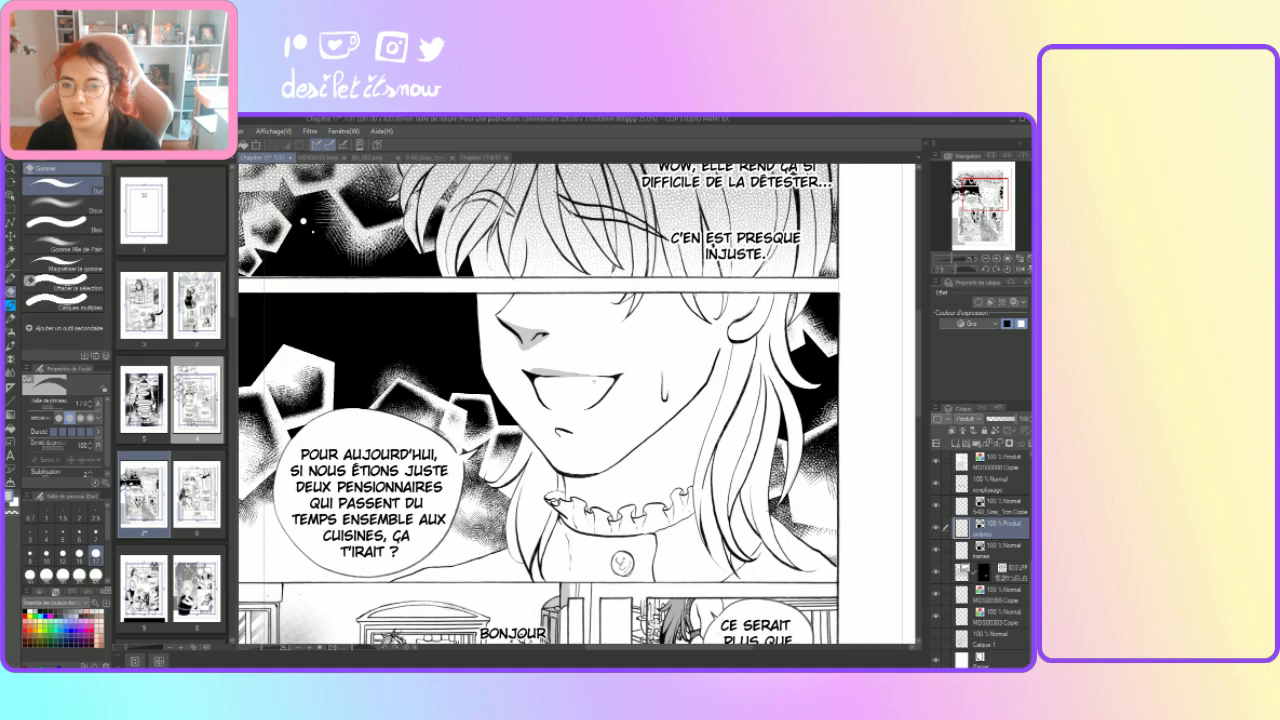
pyautogui.moveTo(572, 378); pyautogui.dragTo(546, 378)
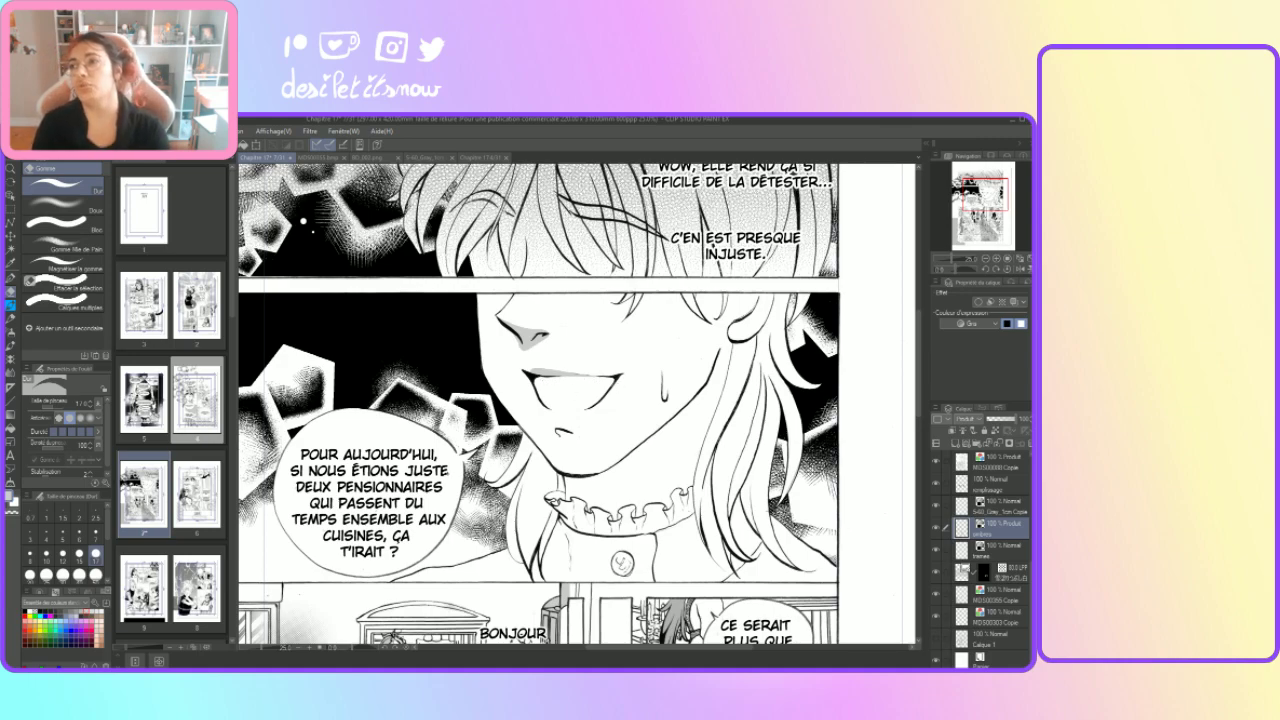
# Step: Paint the gray neck shadow beneath the jaw with the G pen, reworking unsatisfactory strokes, and add a small shadow under the lower lip
pyautogui.click(10, 276)
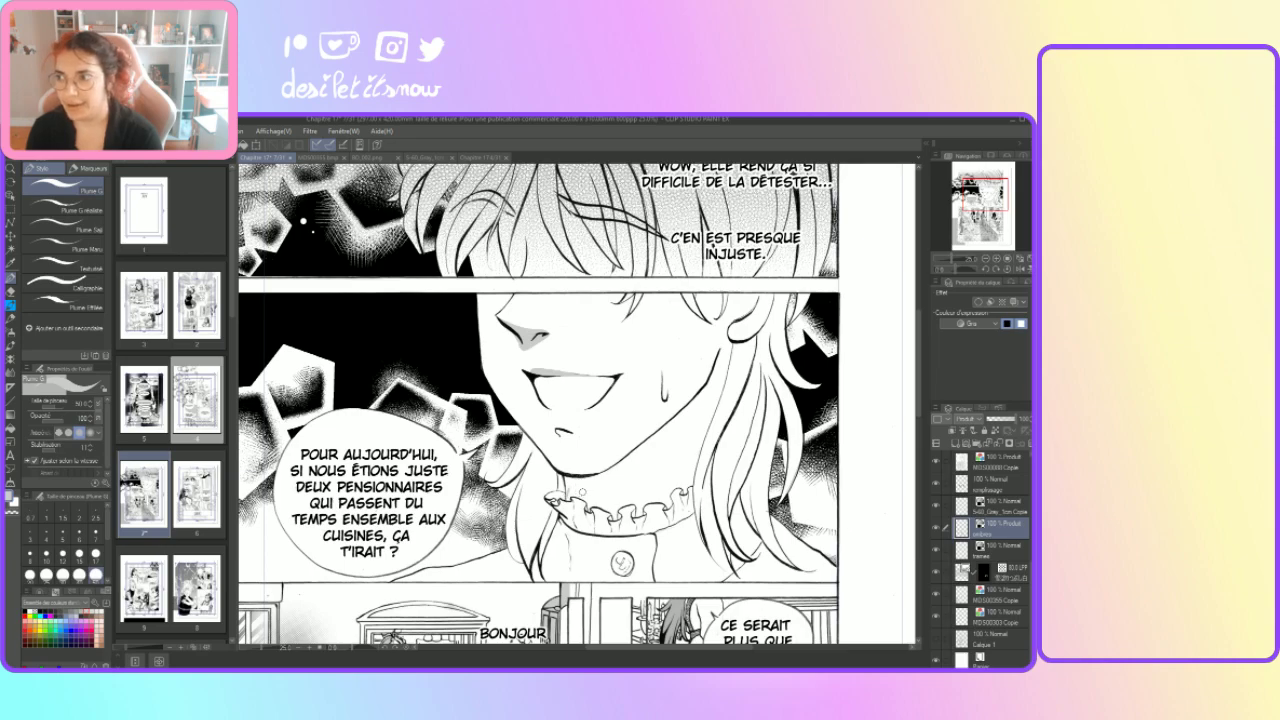
pyautogui.moveTo(570, 483); pyautogui.dragTo(700, 404)
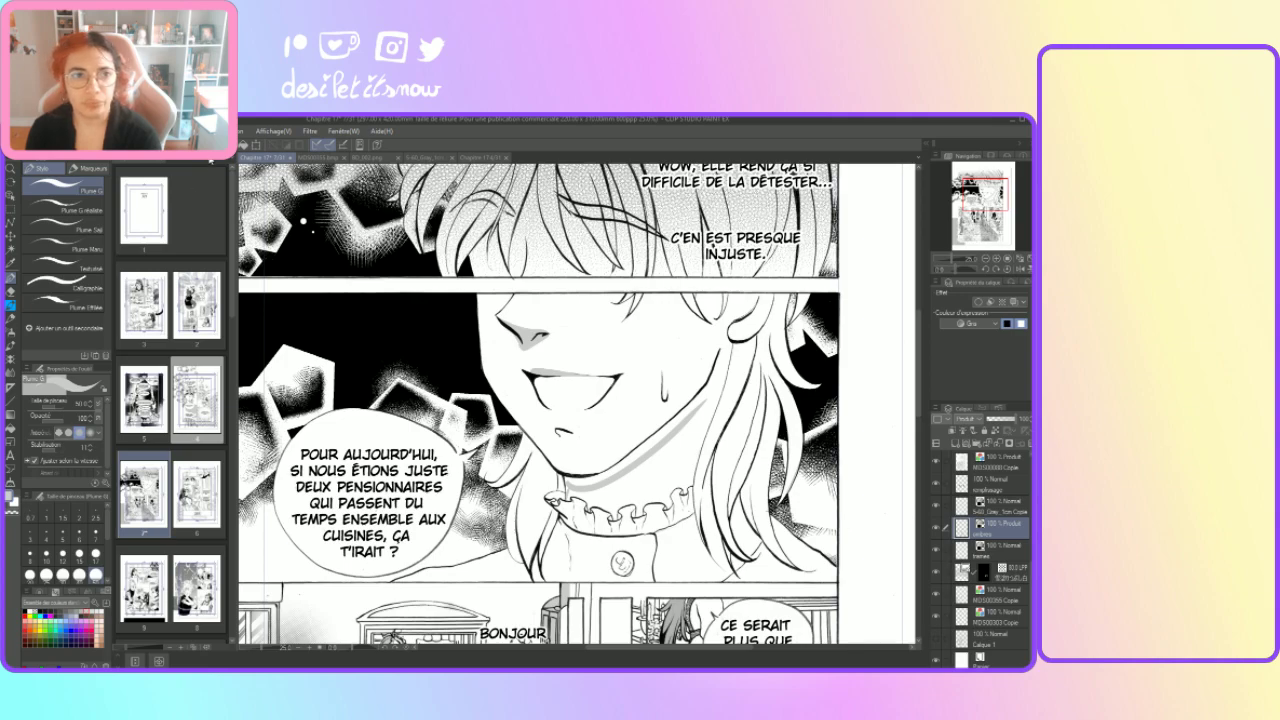
pyautogui.hotkey('ctrl', 'z')
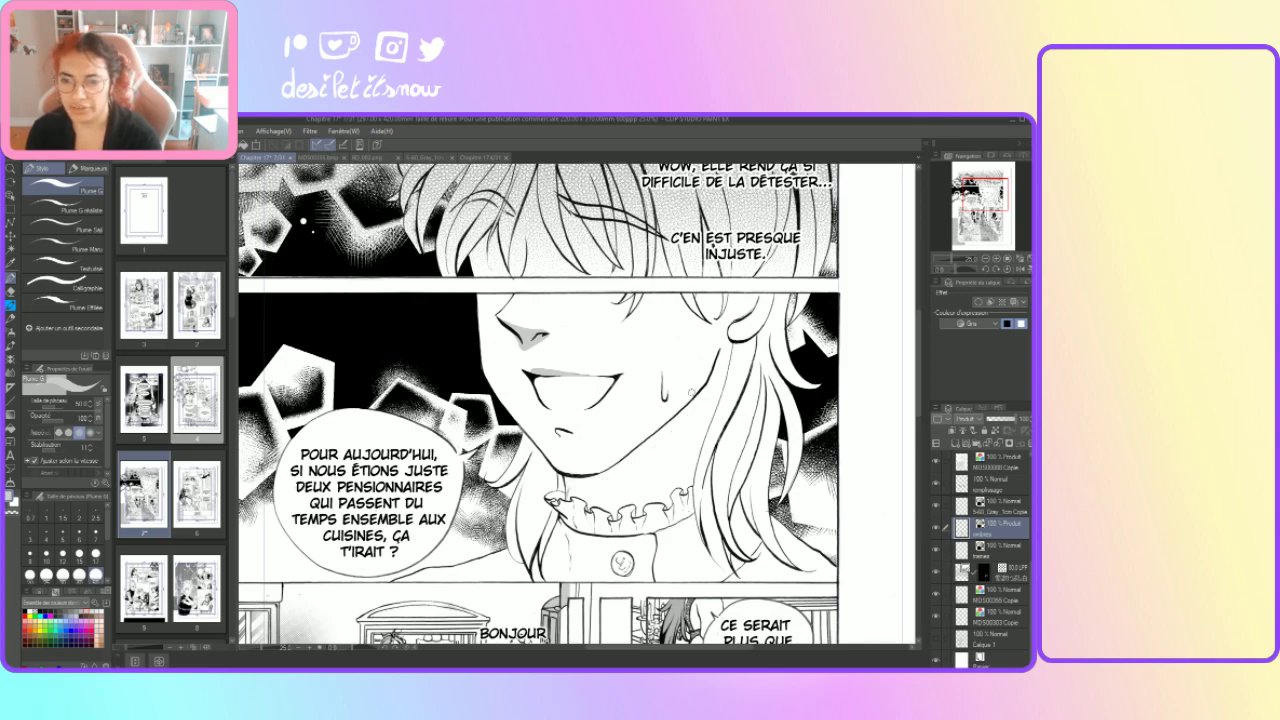
pyautogui.moveTo(702, 385)
pyautogui.mouseDown()
pyautogui.moveTo(685, 430)
pyautogui.moveTo(574, 480)
pyautogui.mouseUp()
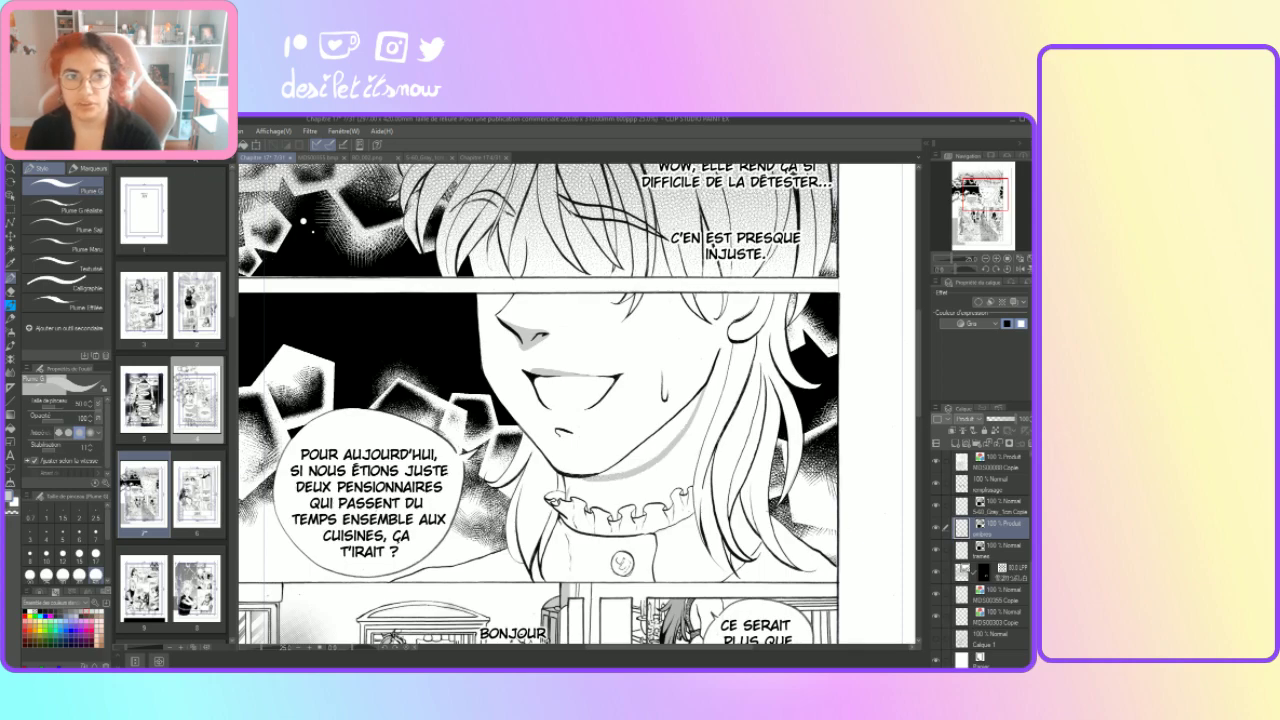
pyautogui.hotkey('ctrl', 'z')
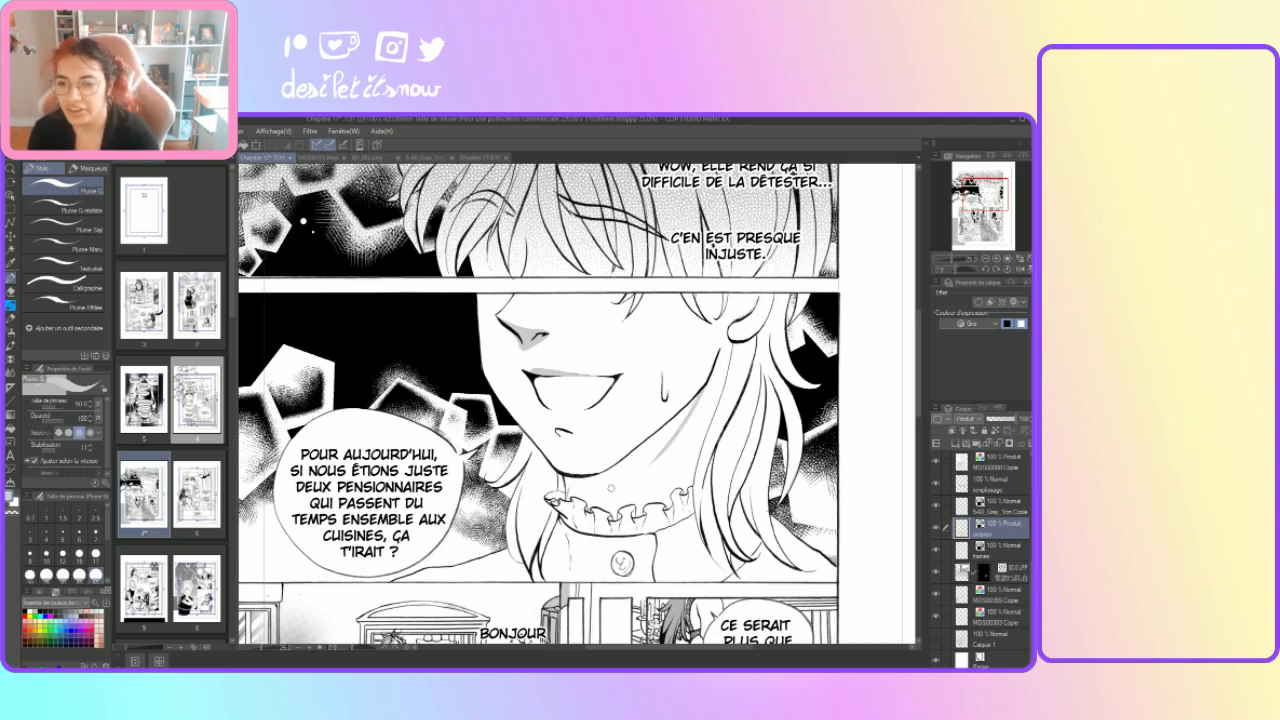
pyautogui.moveTo(661, 451); pyautogui.dragTo(580, 505)
pyautogui.hotkey('ctrl', 'z')
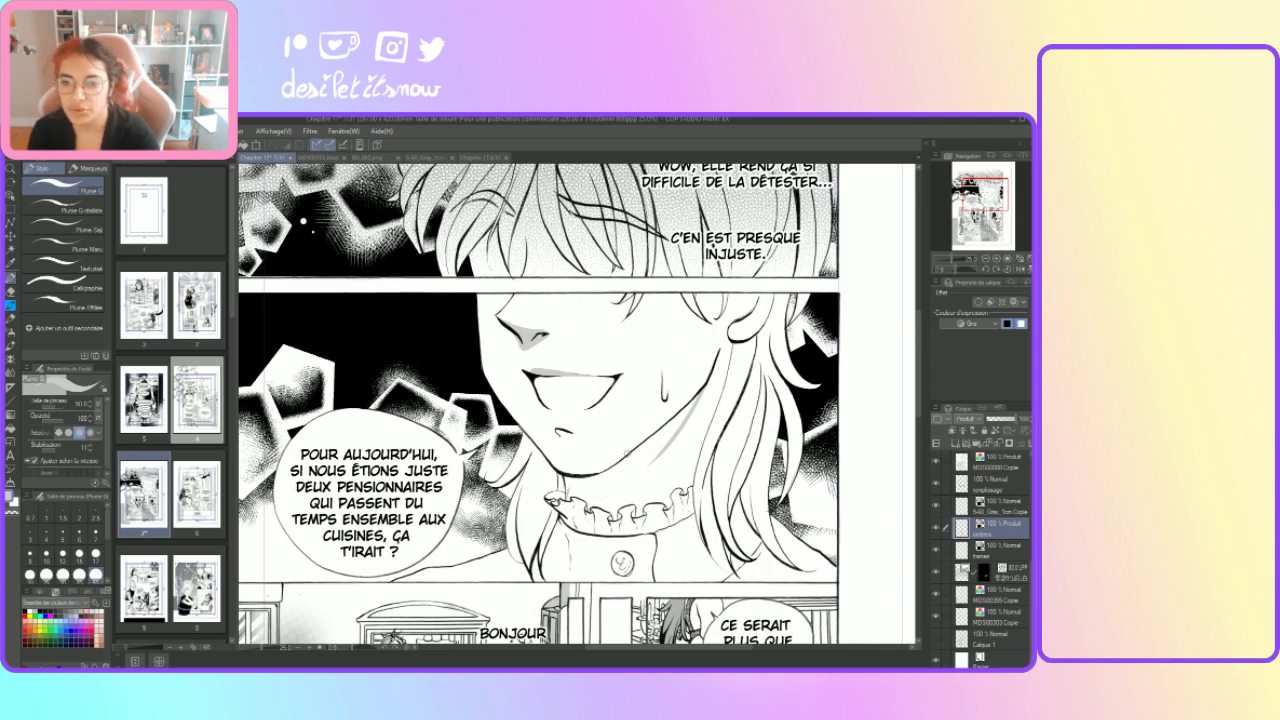
pyautogui.moveTo(671, 436)
pyautogui.mouseDown()
pyautogui.moveTo(631, 478)
pyautogui.moveTo(566, 496)
pyautogui.mouseUp()
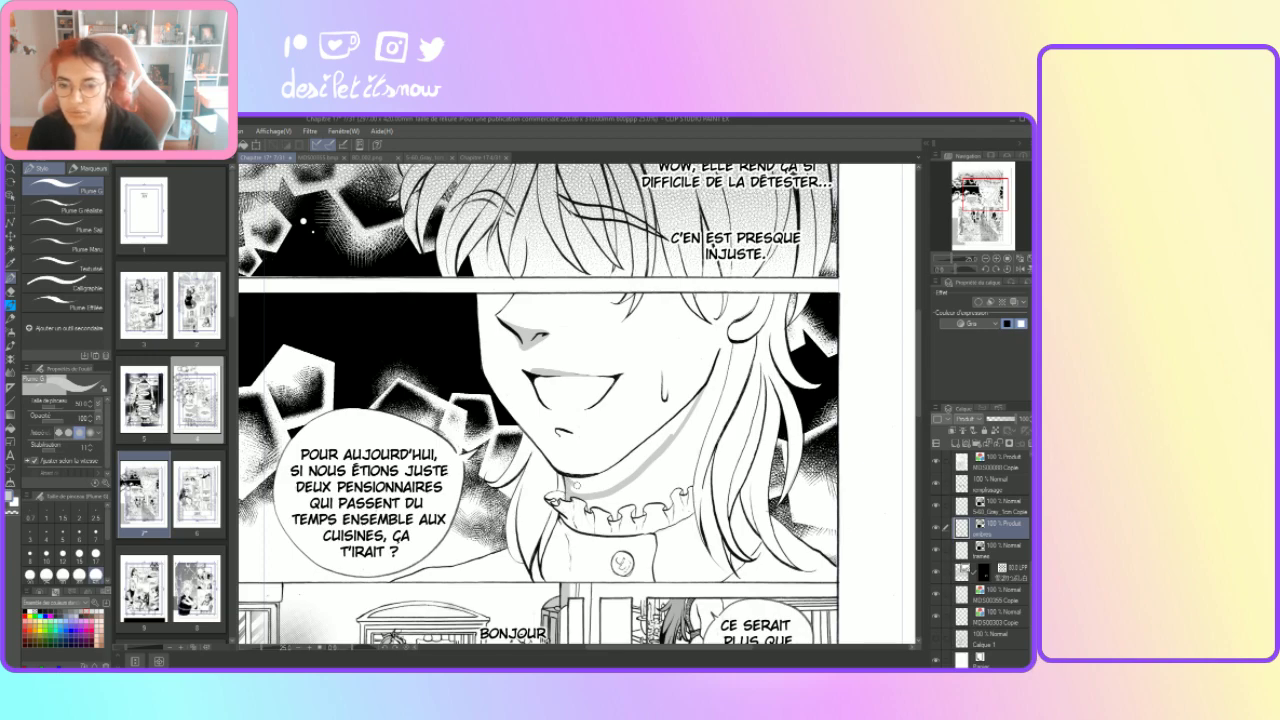
pyautogui.moveTo(579, 487)
pyautogui.mouseDown()
pyautogui.moveTo(662, 443)
pyautogui.moveTo(697, 398)
pyautogui.moveTo(686, 407)
pyautogui.mouseUp()
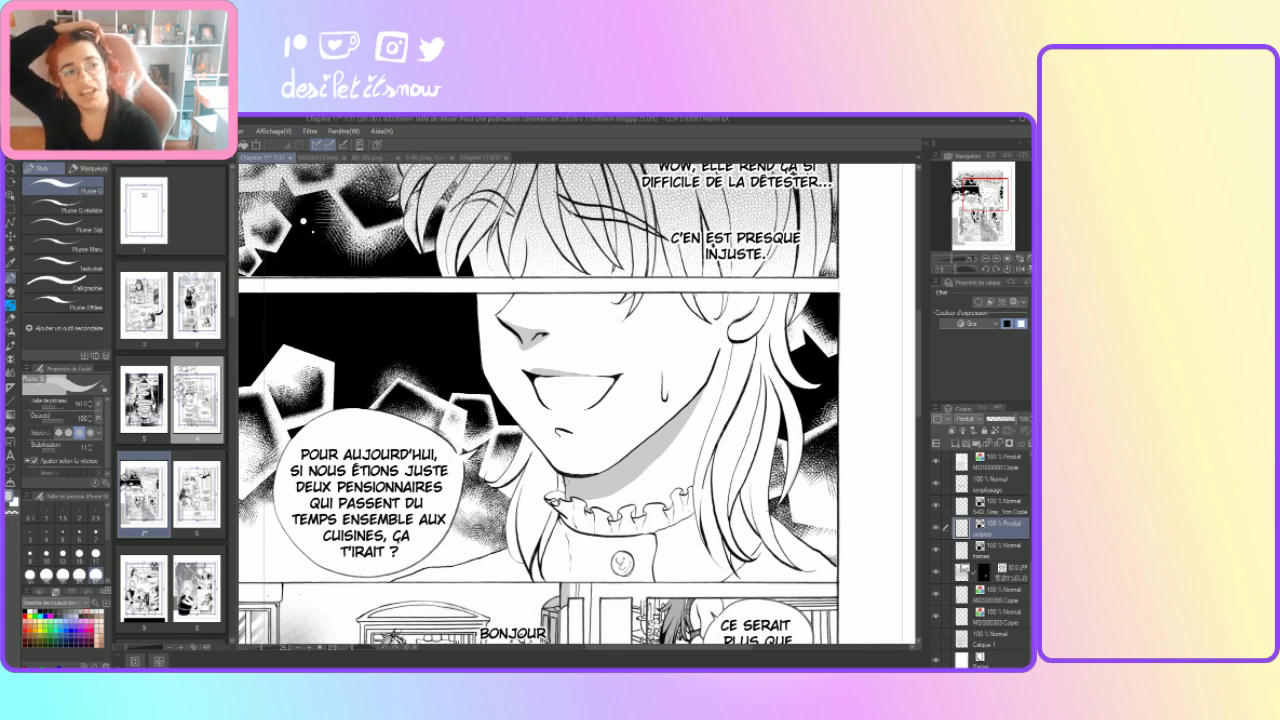
pyautogui.press('e')
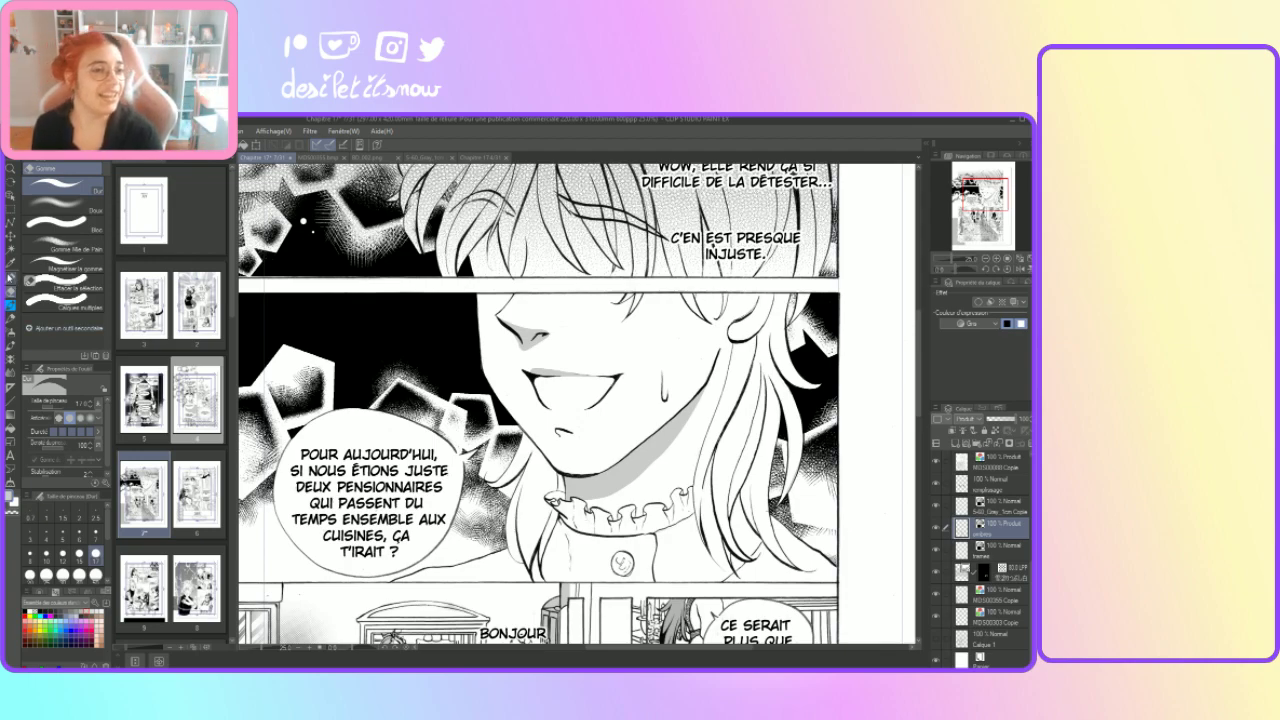
pyautogui.click(11, 278)
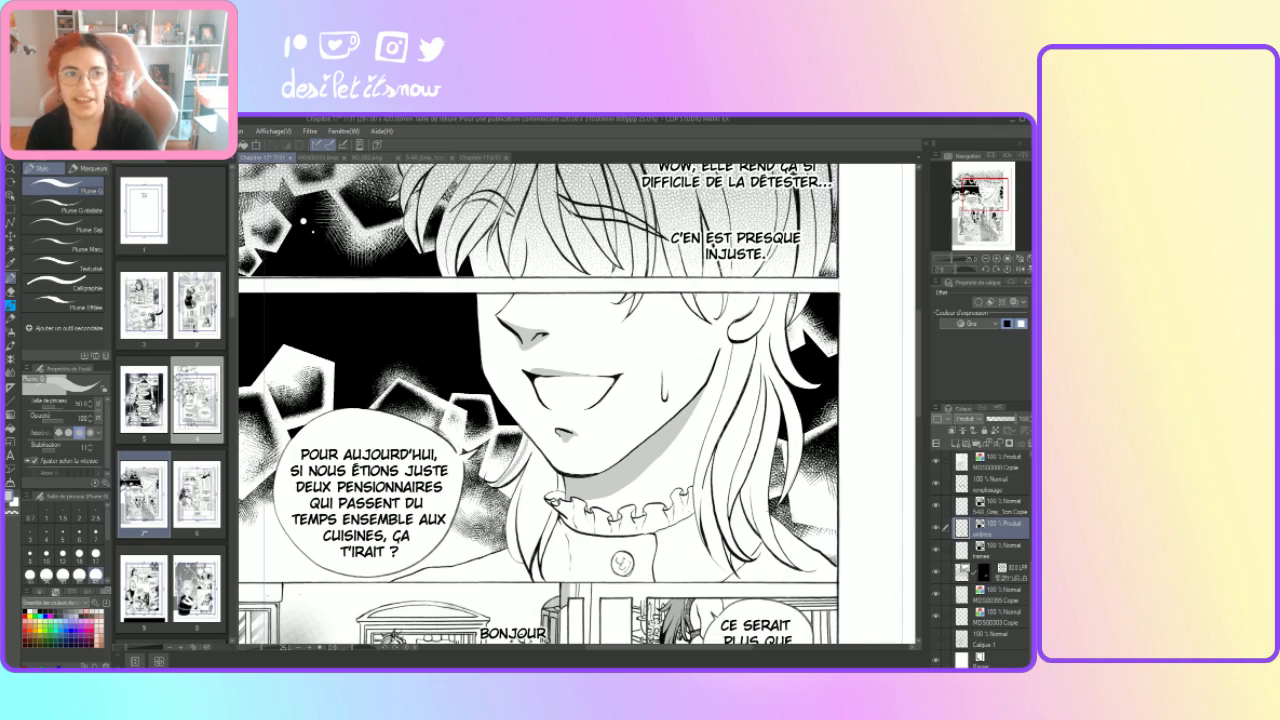
# Step: Set the G pen size to 30, shade the hair beside the speech balloon in gray, and erase the overflow
pyautogui.click(64, 575)
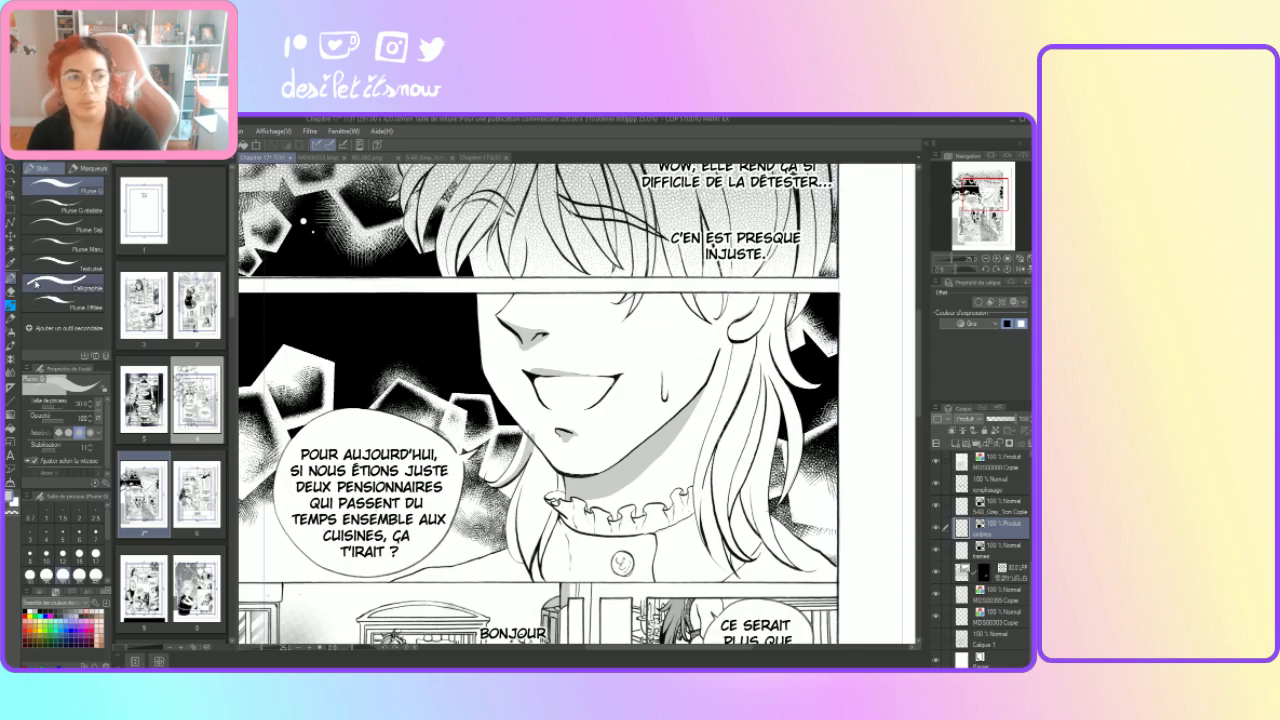
pyautogui.press('e')
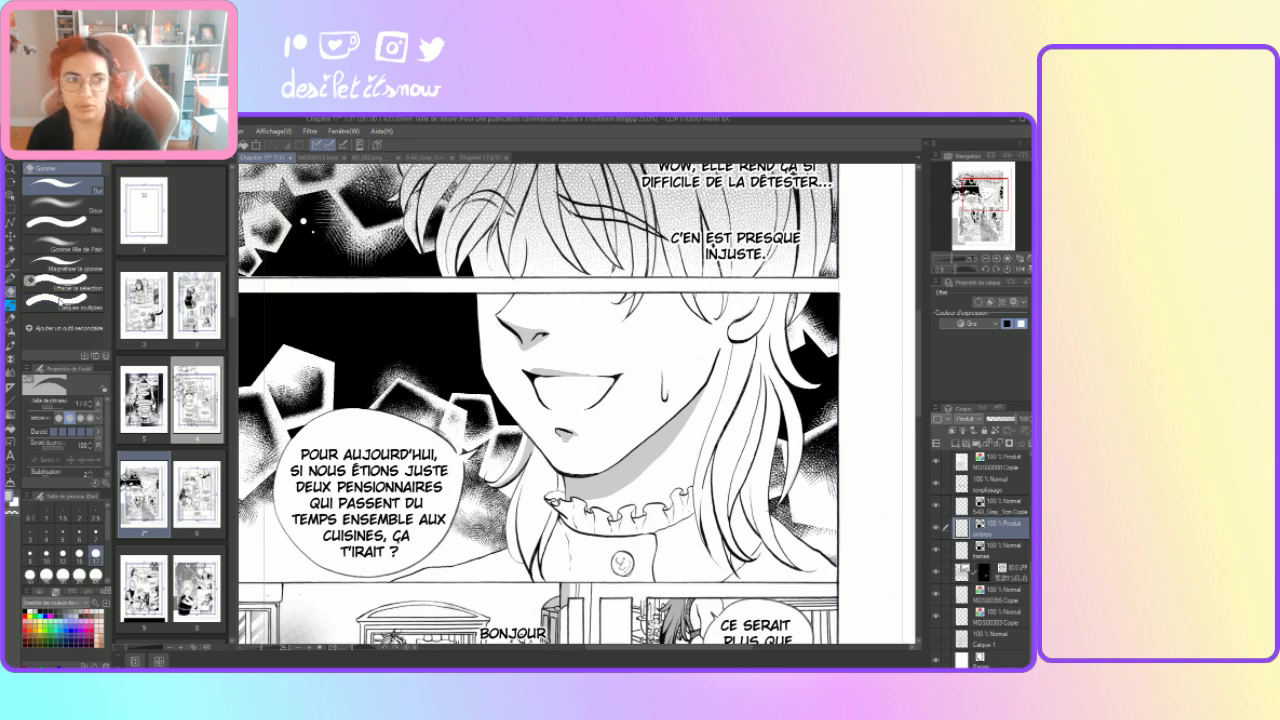
pyautogui.press('p')
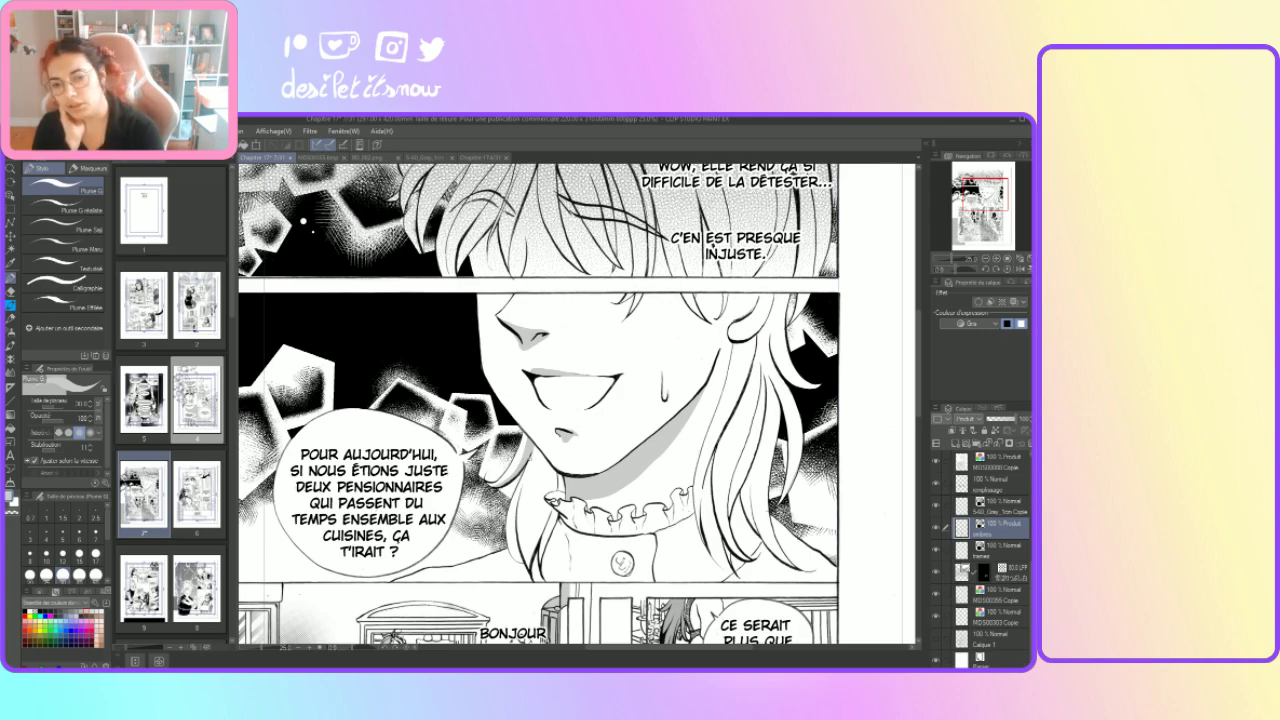
pyautogui.moveTo(536, 446)
pyautogui.mouseDown()
pyautogui.moveTo(508, 516)
pyautogui.moveTo(512, 570)
pyautogui.mouseUp()
pyautogui.moveTo(527, 465); pyautogui.dragTo(507, 505)
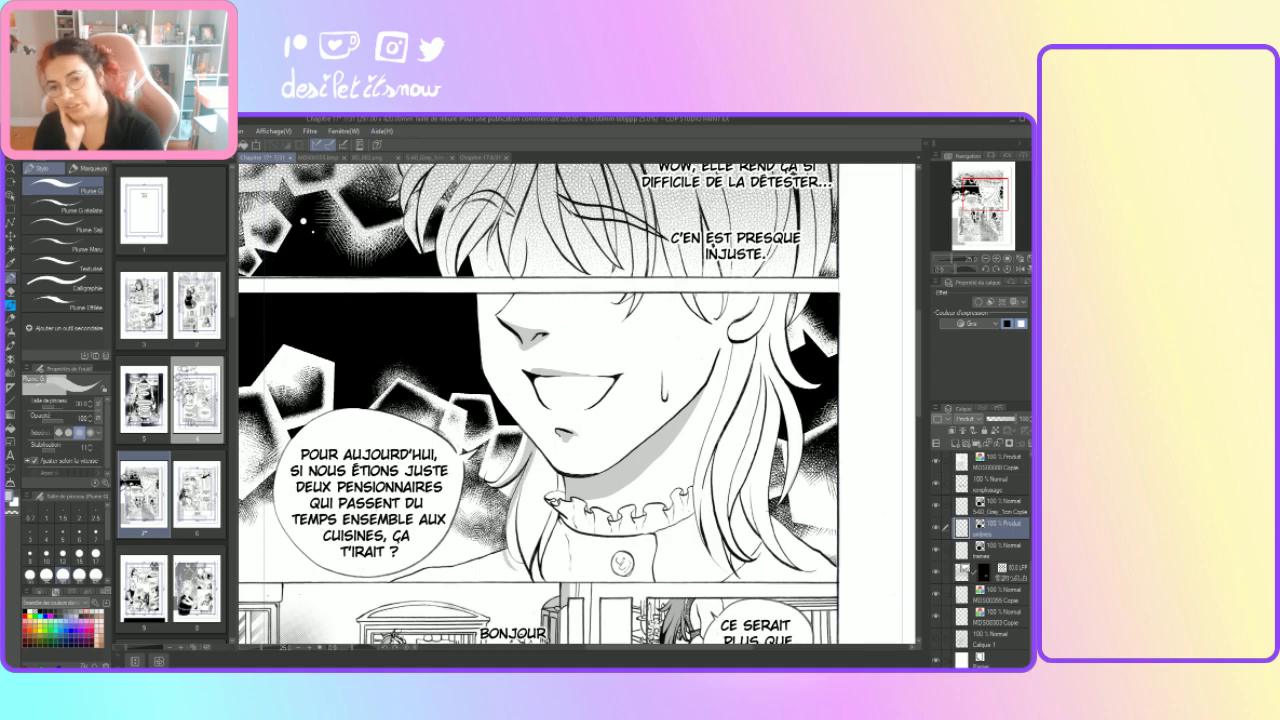
pyautogui.press('e')
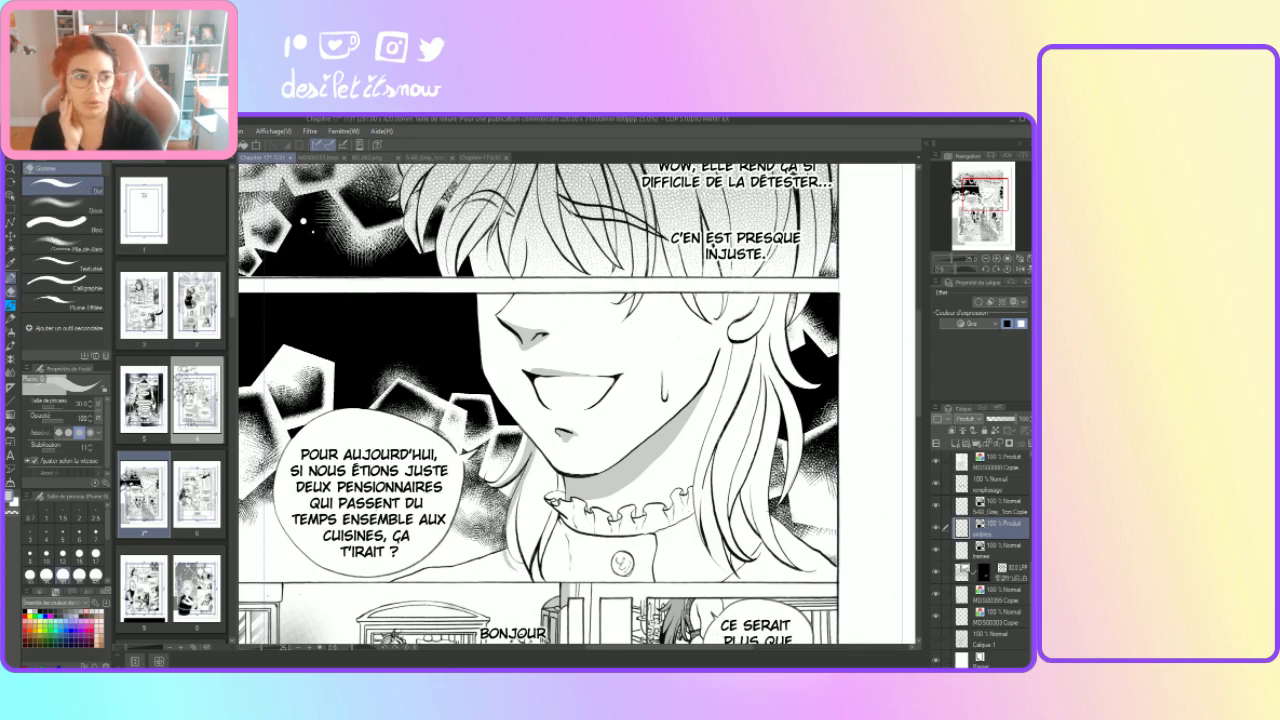
pyautogui.moveTo(508, 552)
pyautogui.mouseDown()
pyautogui.moveTo(508, 570)
pyautogui.moveTo(508, 542)
pyautogui.mouseUp()
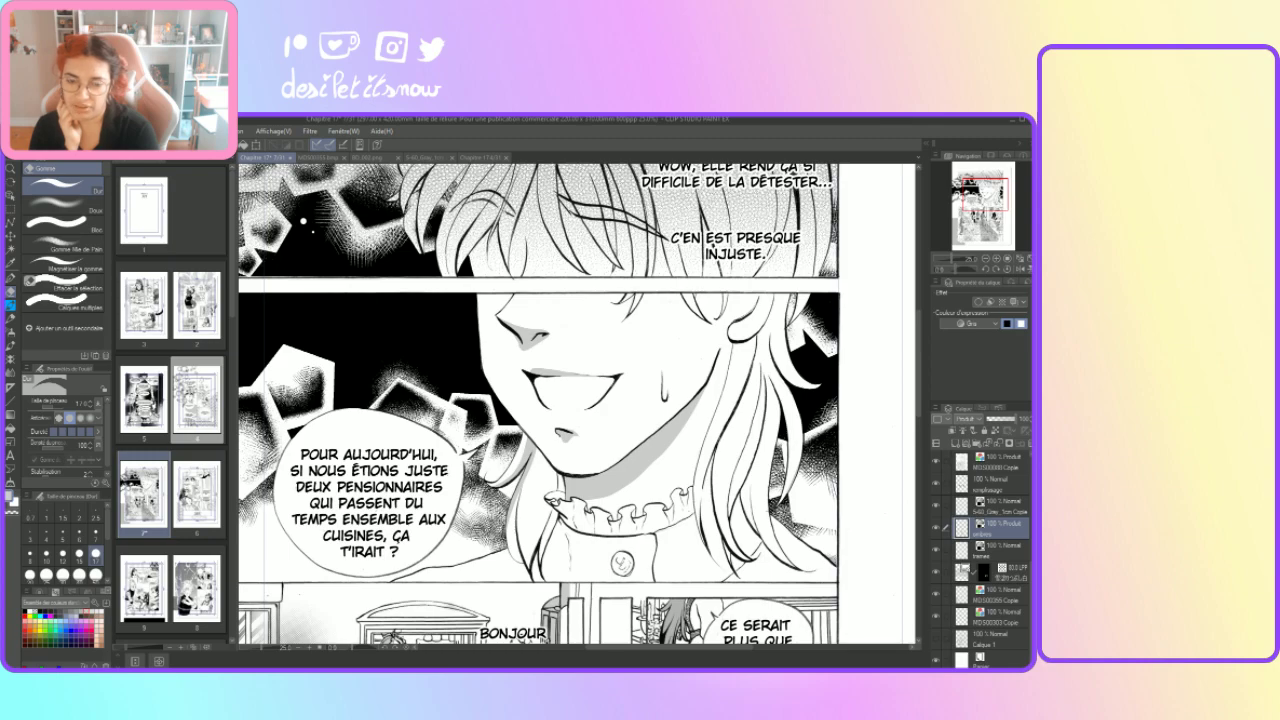
# Step: Extend the gray shading down the hair beside the neck and over the adjoining side of the collar
pyautogui.press('p')
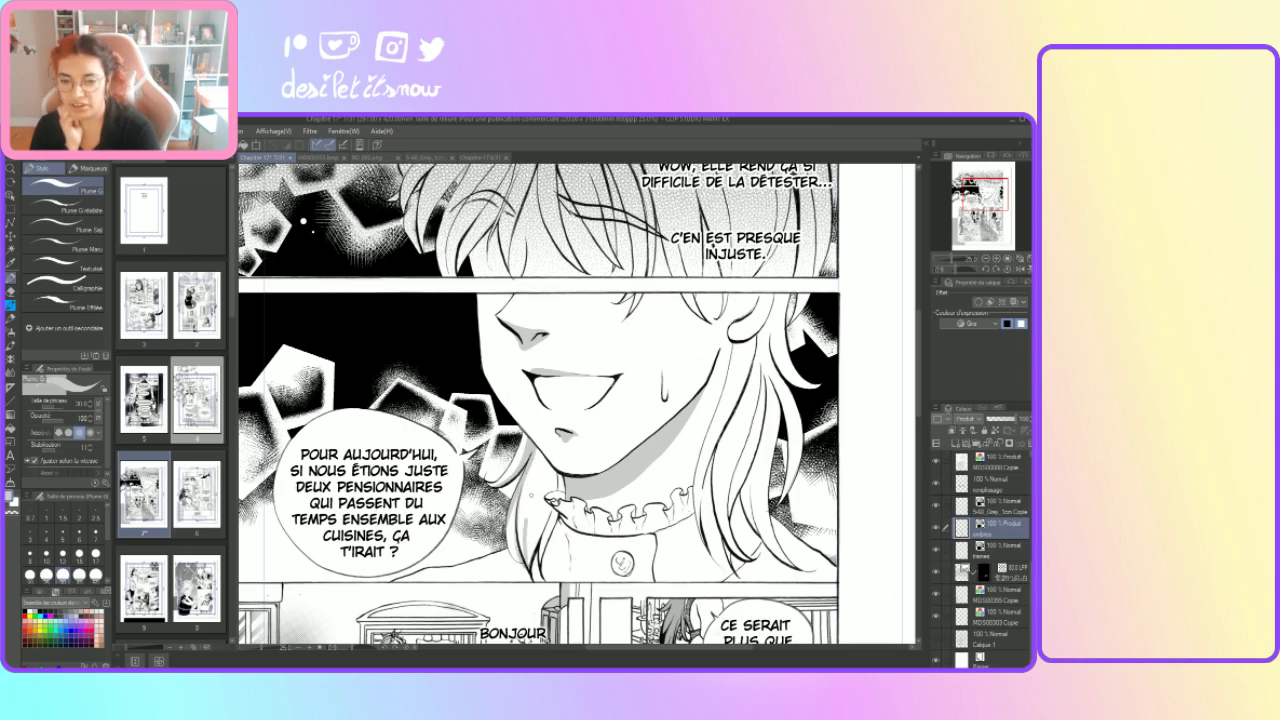
pyautogui.moveTo(536, 451); pyautogui.dragTo(517, 547)
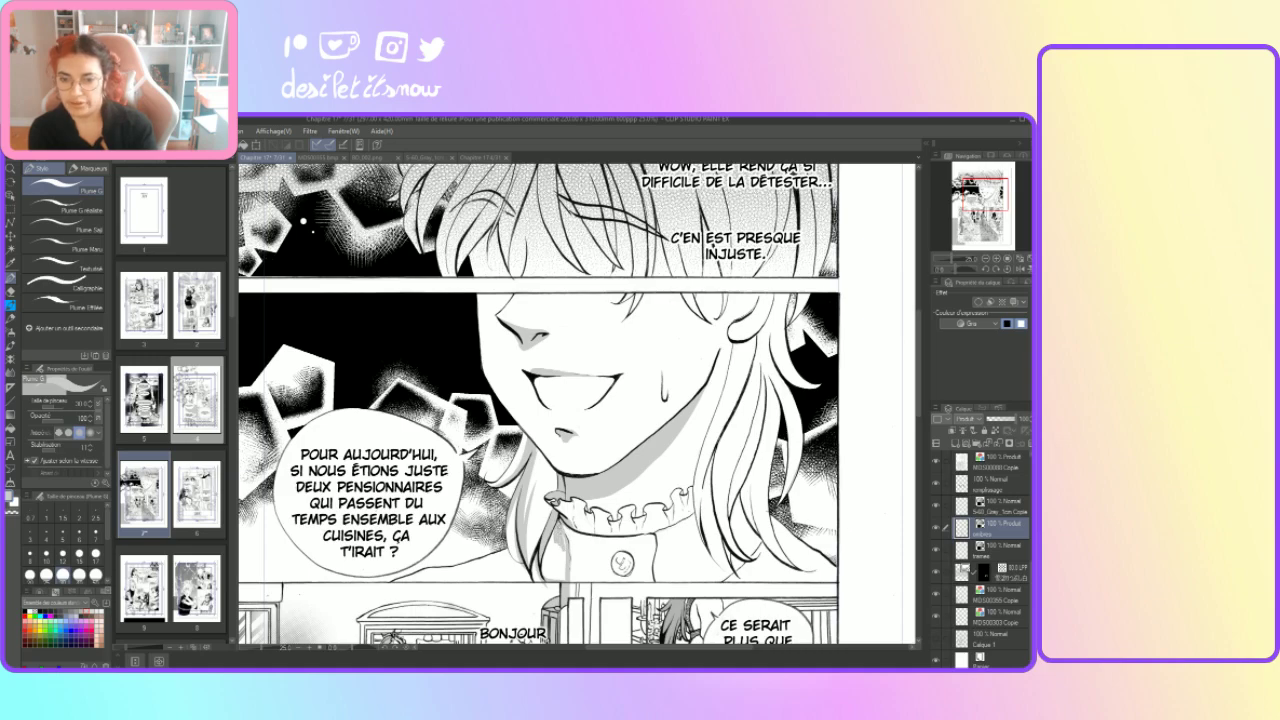
pyautogui.moveTo(559, 536)
pyautogui.mouseDown()
pyautogui.moveTo(546, 575)
pyautogui.moveTo(554, 560)
pyautogui.moveTo(566, 580)
pyautogui.mouseUp()
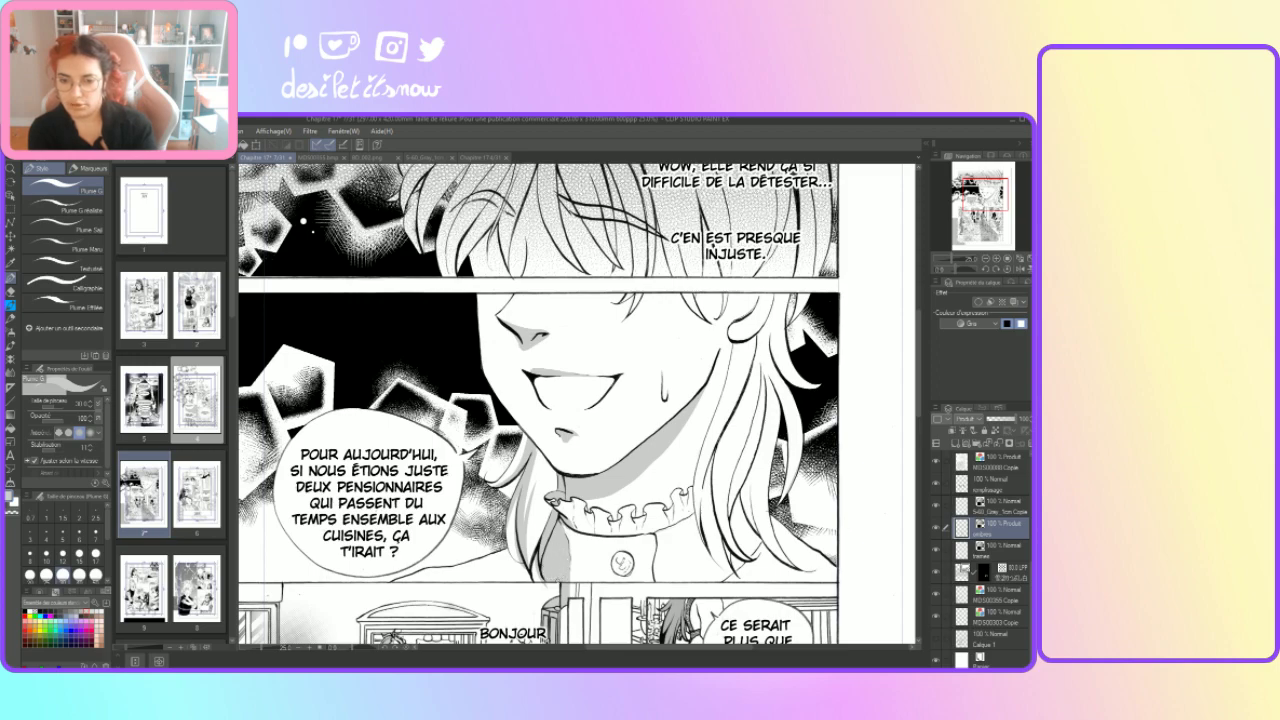
pyautogui.press('e')
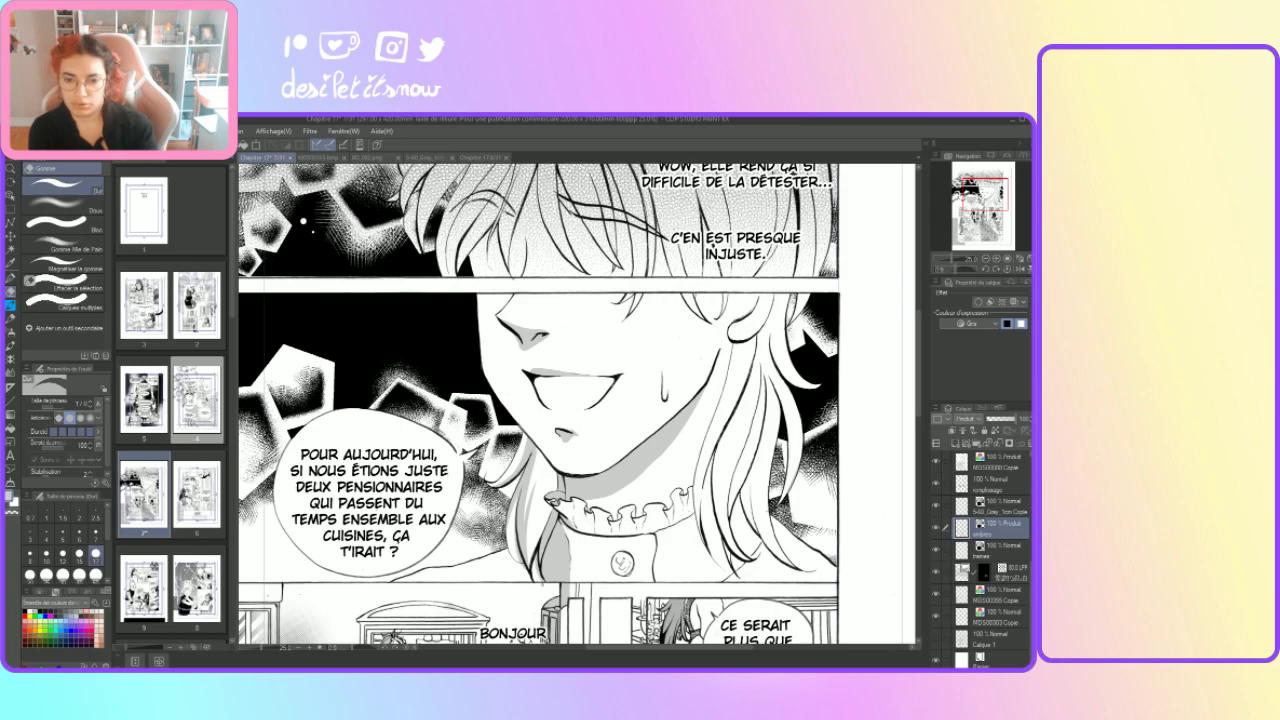
# Step: Fill the shoulder between the speech balloon and the hair with gray shadow and tidy its edges with the eraser
pyautogui.press('p')
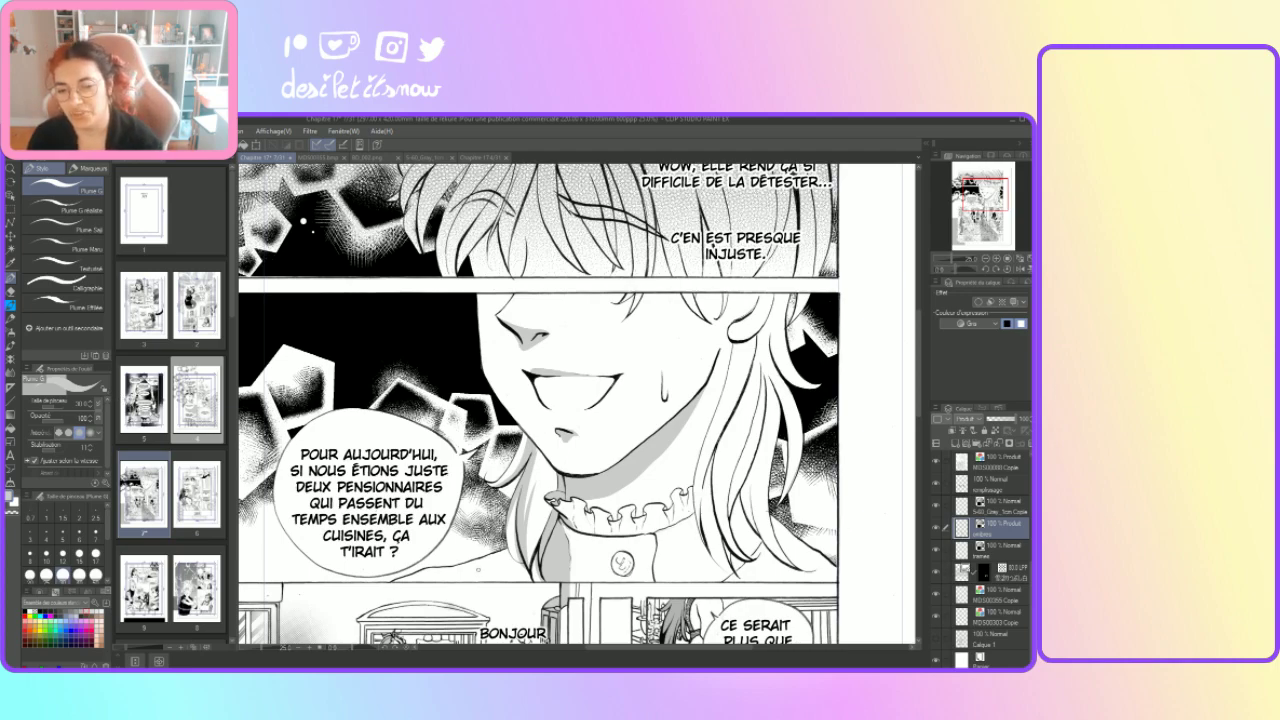
pyautogui.moveTo(436, 576)
pyautogui.mouseDown()
pyautogui.moveTo(388, 586)
pyautogui.moveTo(422, 576)
pyautogui.mouseUp()
pyautogui.moveTo(434, 568)
pyautogui.mouseDown()
pyautogui.moveTo(420, 574)
pyautogui.moveTo(442, 574)
pyautogui.mouseUp()
pyautogui.moveTo(468, 573); pyautogui.dragTo(440, 580)
pyautogui.moveTo(462, 578); pyautogui.dragTo(424, 582)
pyautogui.click(10, 290)
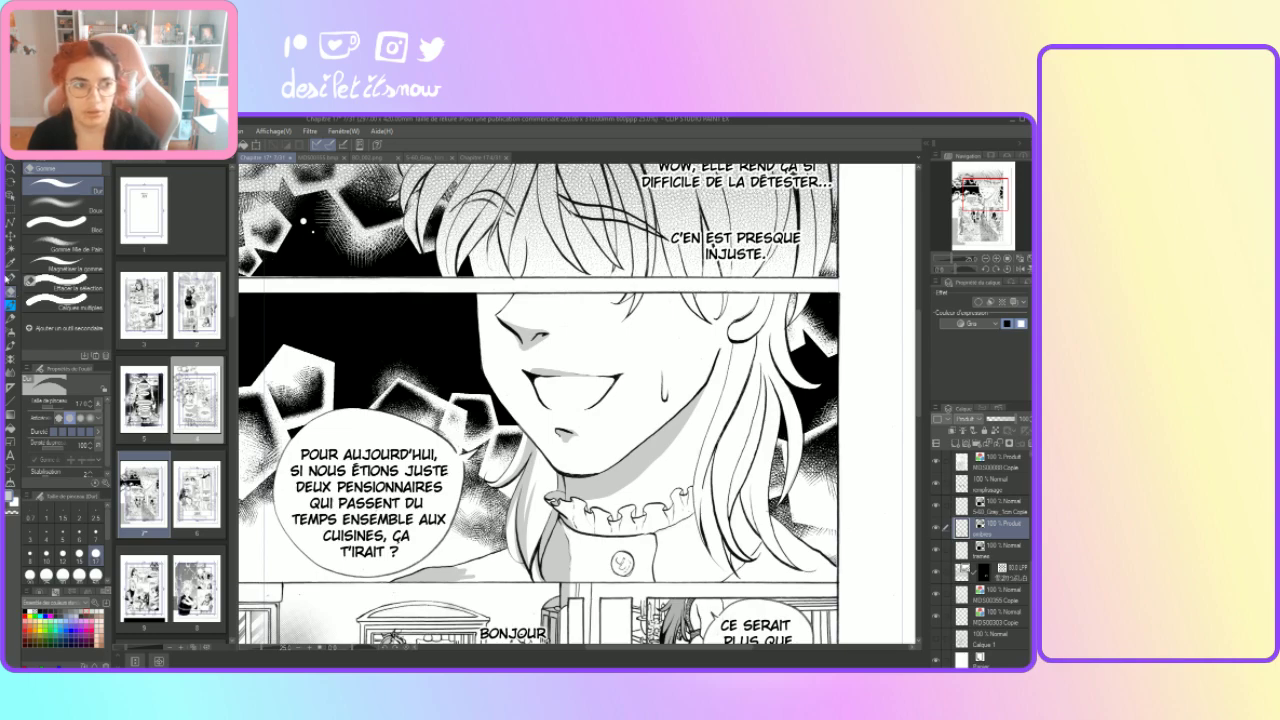
pyautogui.click(10, 278)
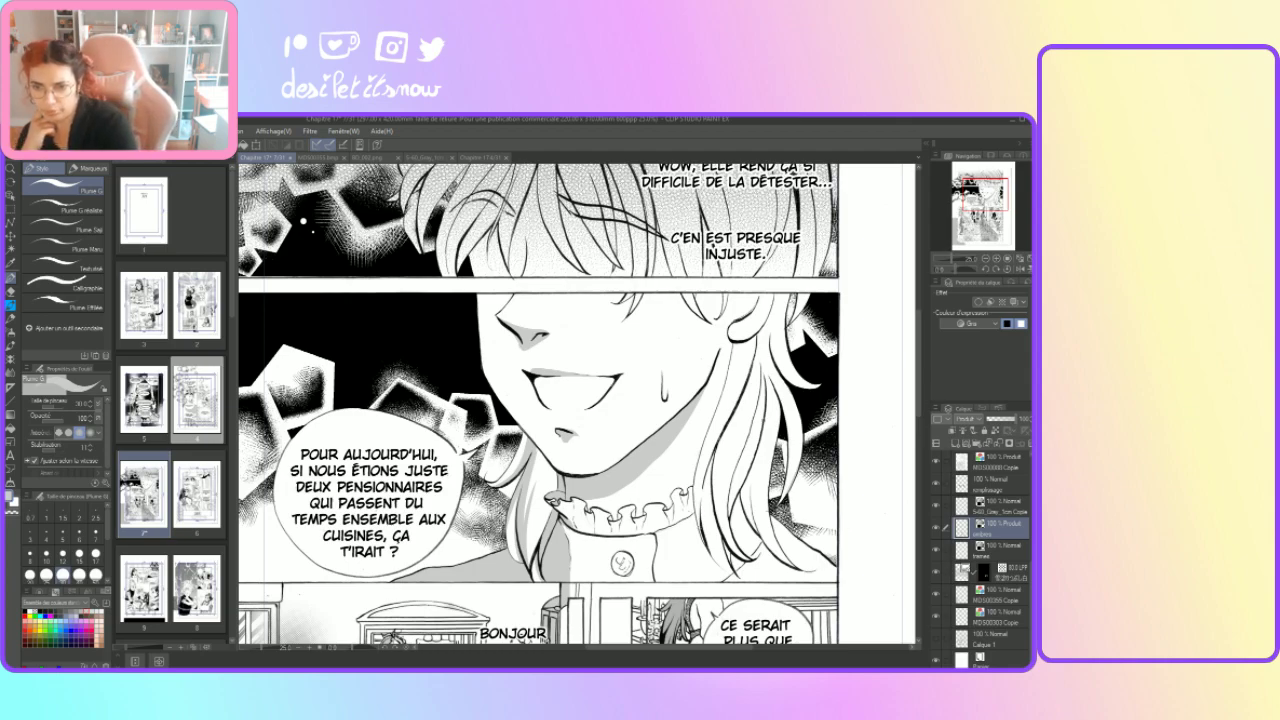
pyautogui.moveTo(734, 346); pyautogui.dragTo(706, 544)
pyautogui.hotkey('ctrl', 'z')
pyautogui.moveTo(260, 649); pyautogui.dragTo(257, 649)
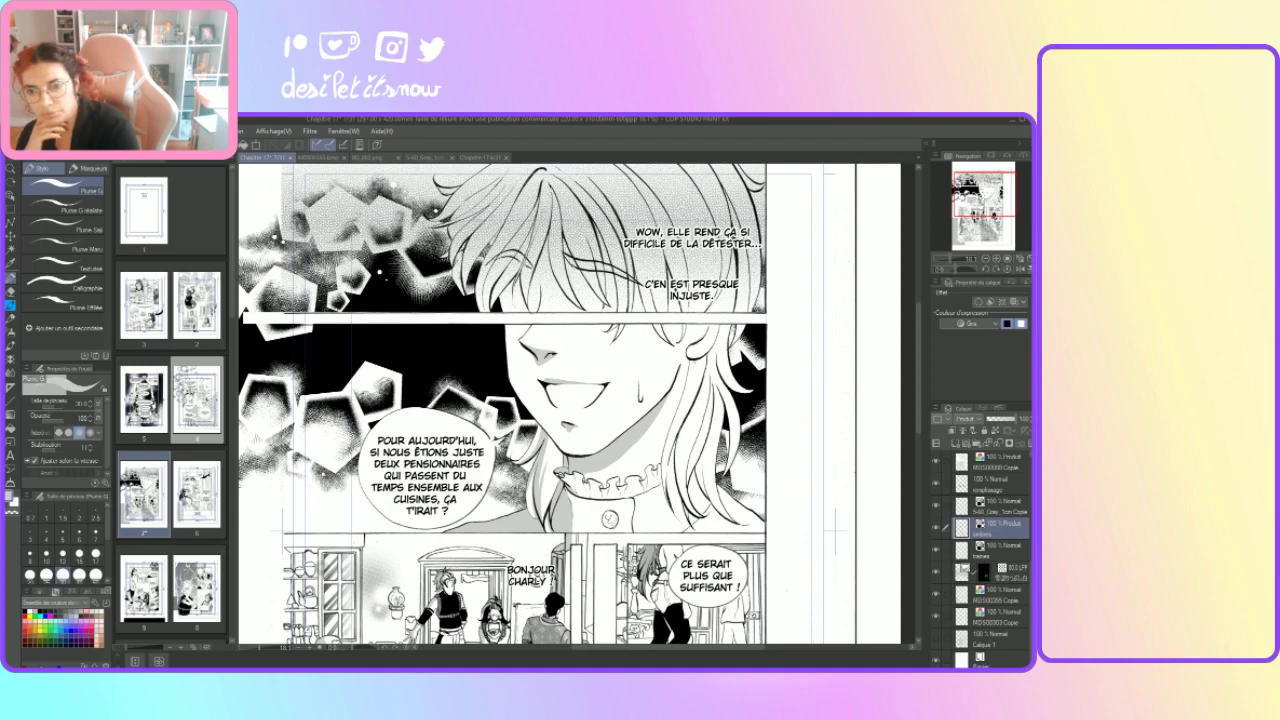
pyautogui.moveTo(694, 360); pyautogui.dragTo(667, 556)
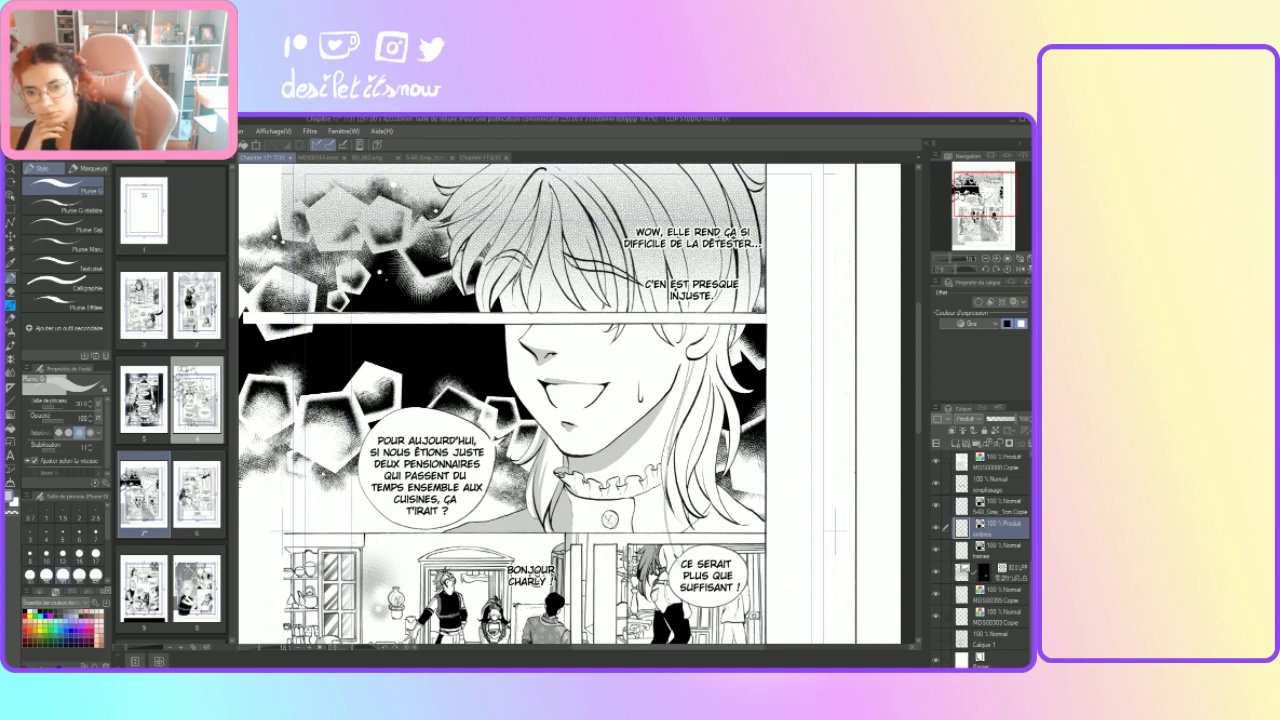
pyautogui.hotkey('ctrl', 'z')
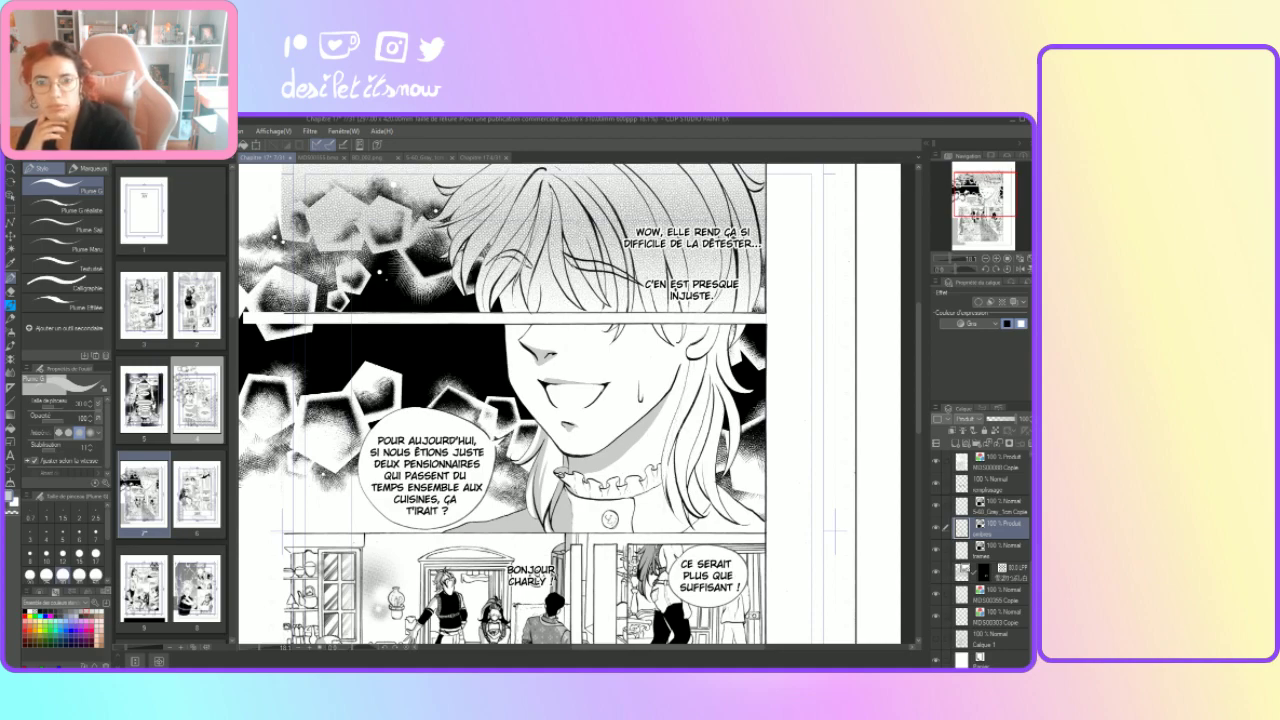
pyautogui.moveTo(690, 362); pyautogui.dragTo(666, 534)
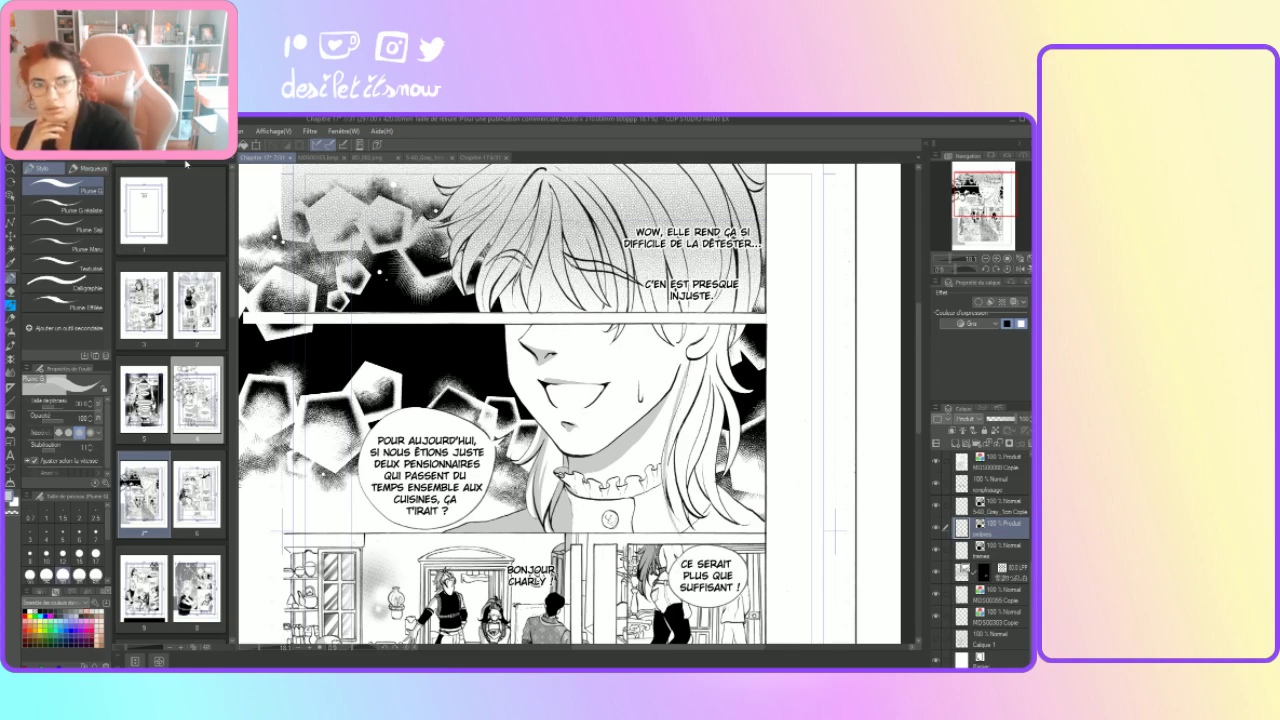
pyautogui.hotkey('ctrl', 'z')
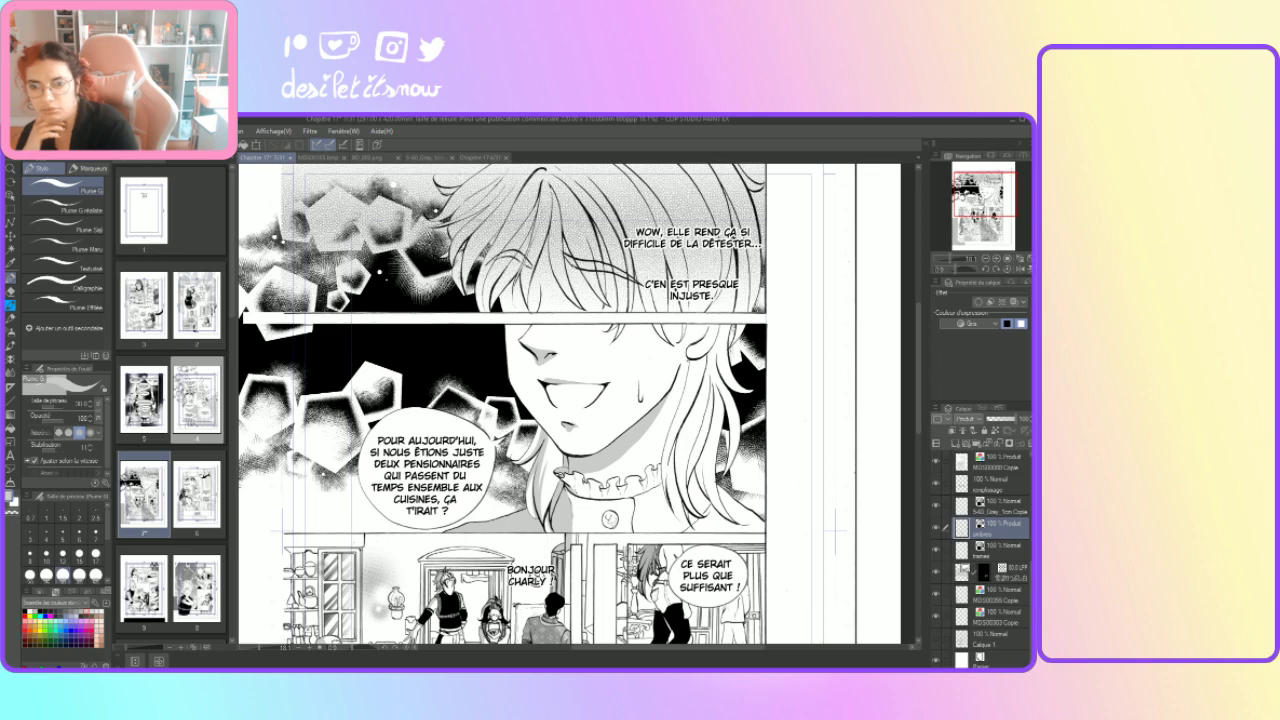
pyautogui.moveTo(690, 358); pyautogui.dragTo(670, 528)
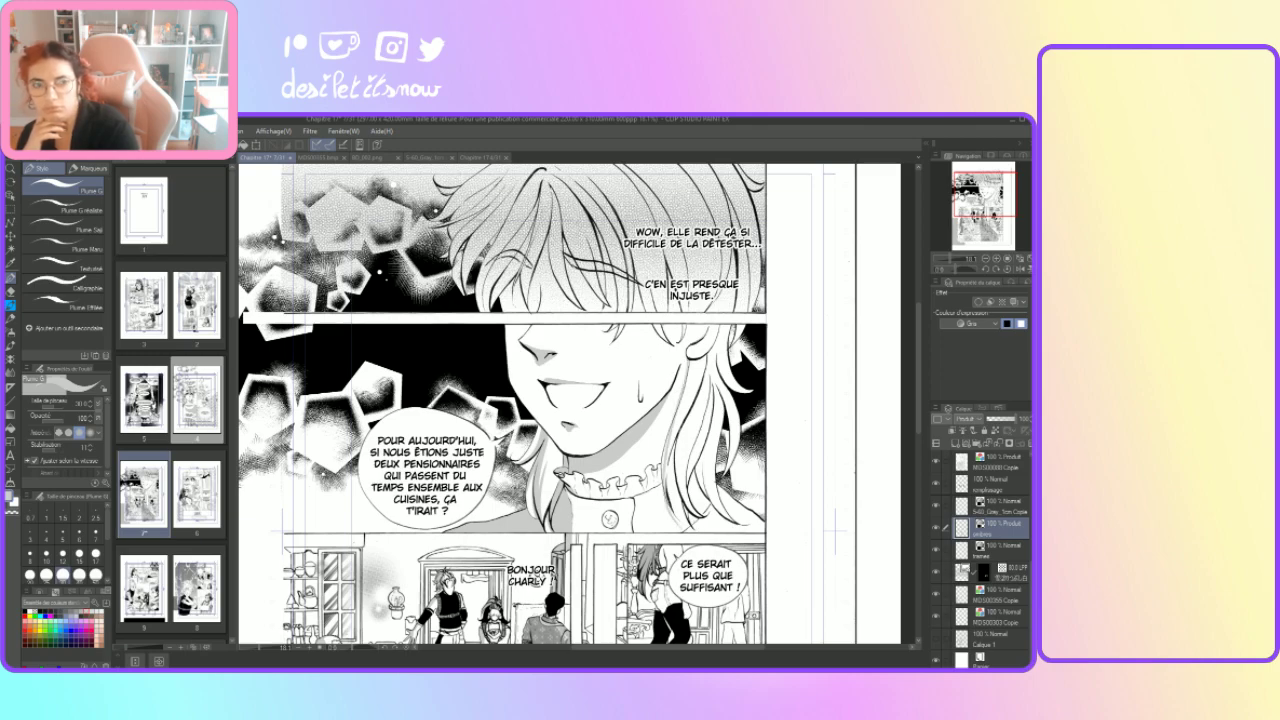
pyautogui.hotkey('ctrl', 'z')
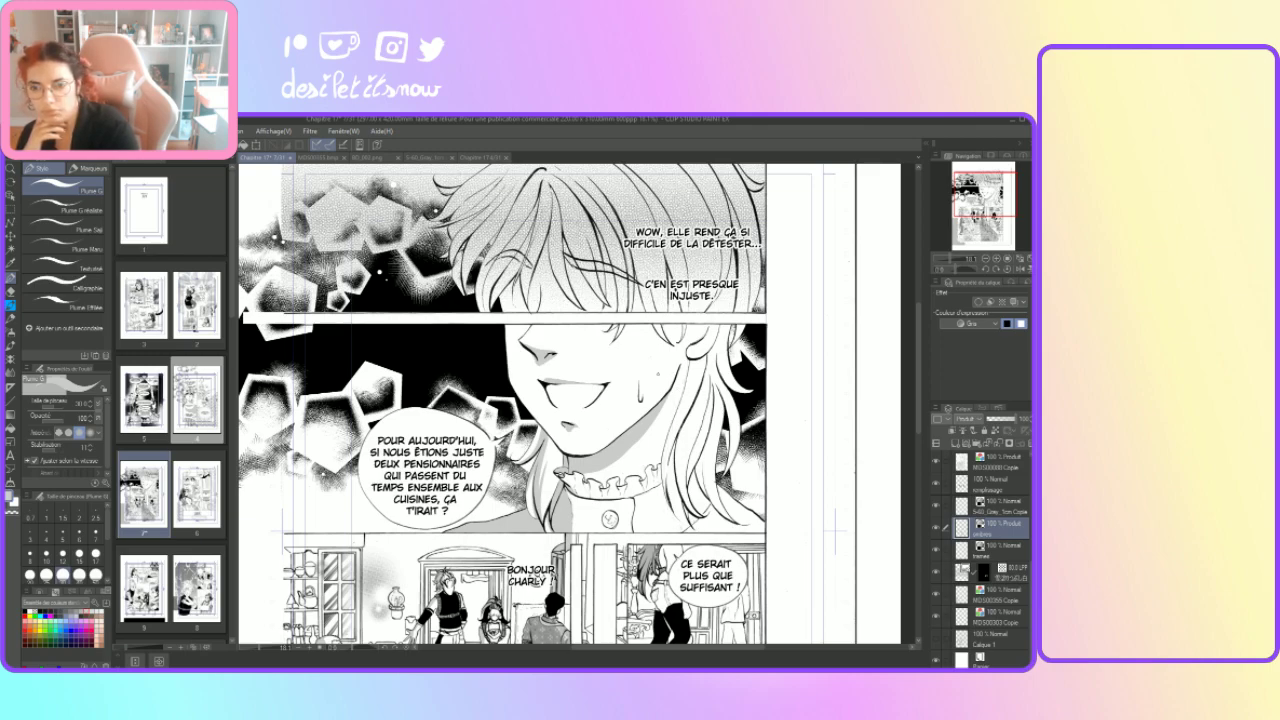
# Step: Paint gray shadows along the hair strands falling from behind the ear to the shoulder, reworking an unsatisfactory stroke
pyautogui.moveTo(690, 356); pyautogui.dragTo(670, 524)
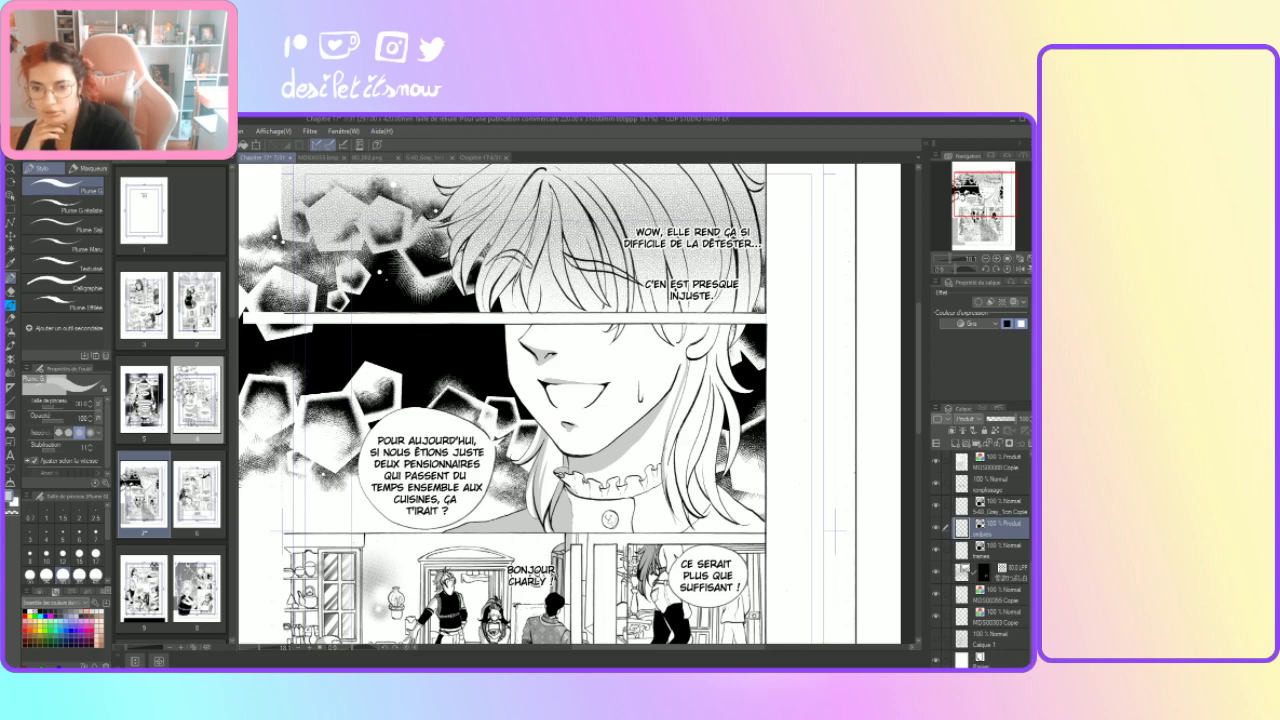
pyautogui.moveTo(694, 356); pyautogui.dragTo(659, 502)
pyautogui.hotkey('ctrl', 'z')
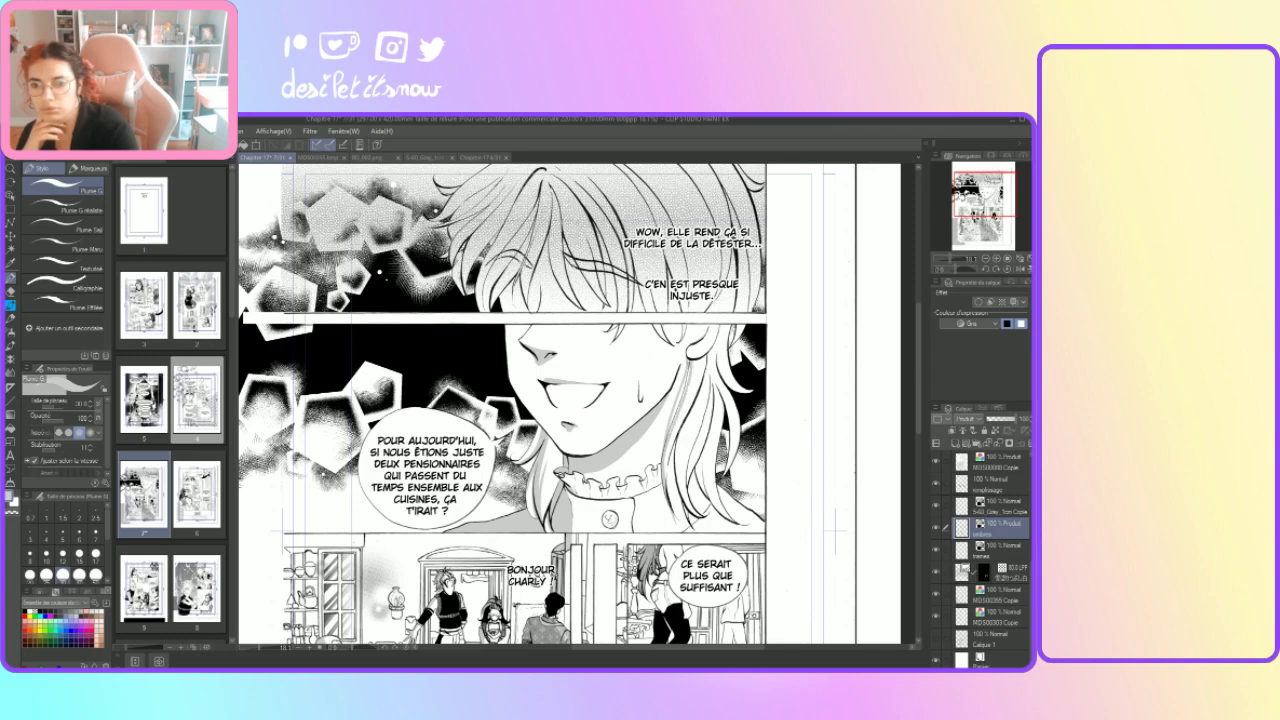
pyautogui.moveTo(689, 369); pyautogui.dragTo(681, 403)
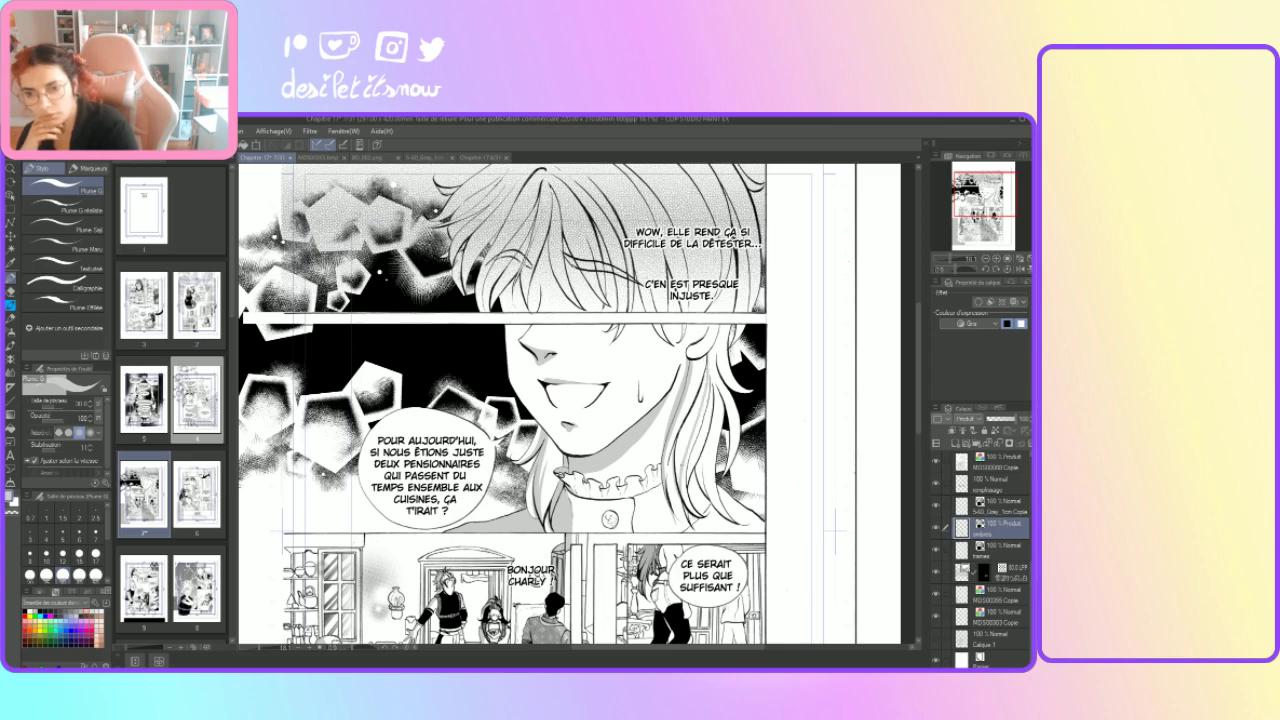
pyautogui.moveTo(676, 480)
pyautogui.mouseDown()
pyautogui.moveTo(683, 430)
pyautogui.moveTo(674, 460)
pyautogui.mouseUp()
pyautogui.moveTo(680, 440)
pyautogui.mouseDown()
pyautogui.moveTo(675, 462)
pyautogui.moveTo(684, 438)
pyautogui.mouseUp()
pyautogui.moveTo(696, 414)
pyautogui.mouseDown()
pyautogui.moveTo(688, 442)
pyautogui.moveTo(700, 395)
pyautogui.mouseUp()
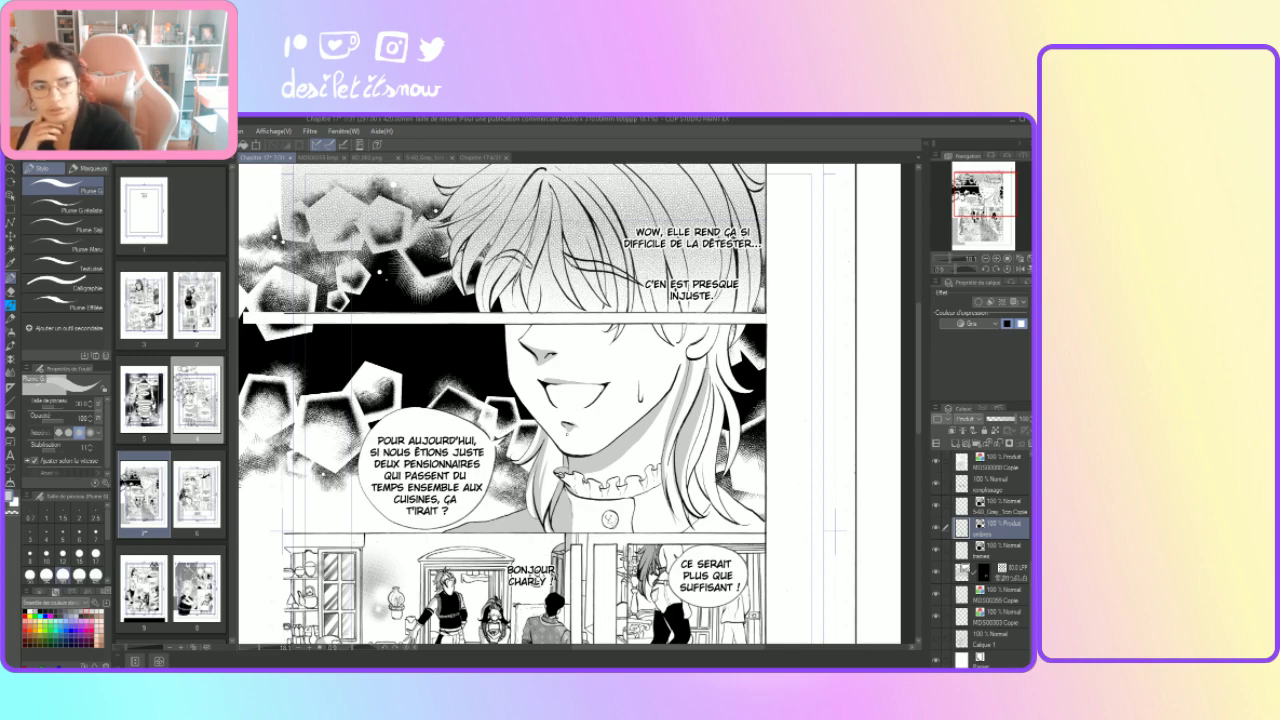
pyautogui.click(11, 333)
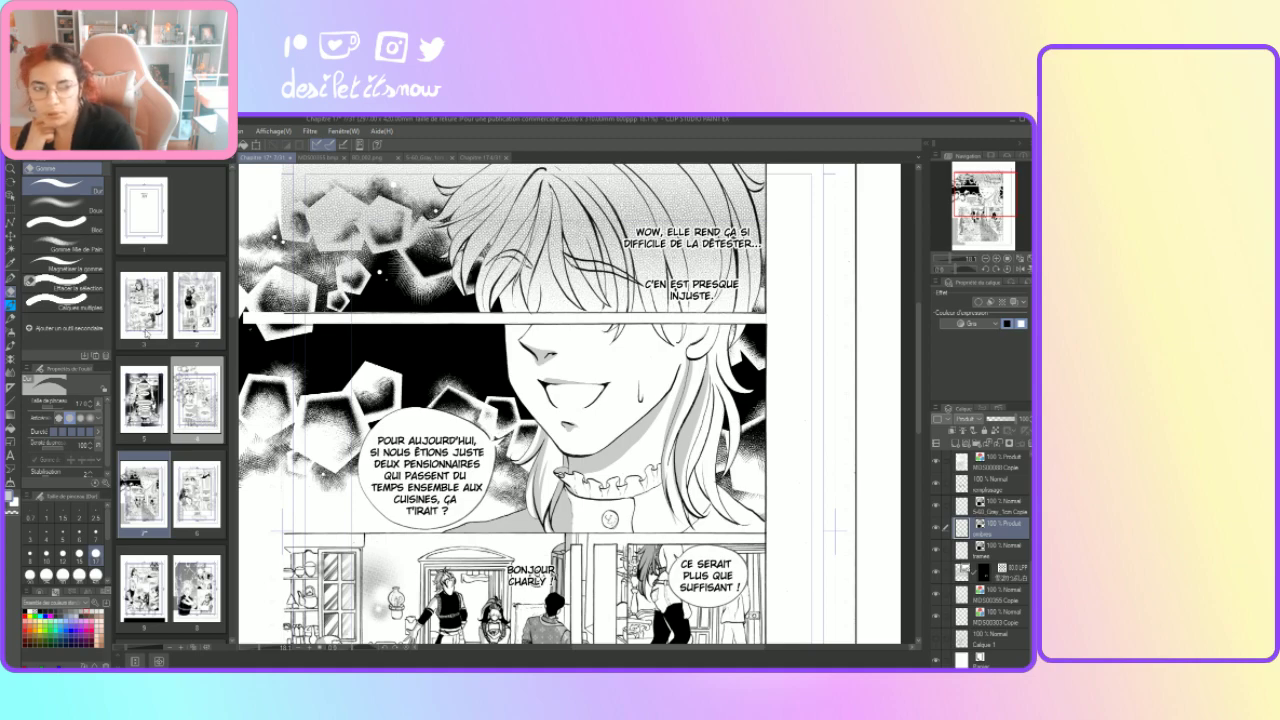
pyautogui.press('p')
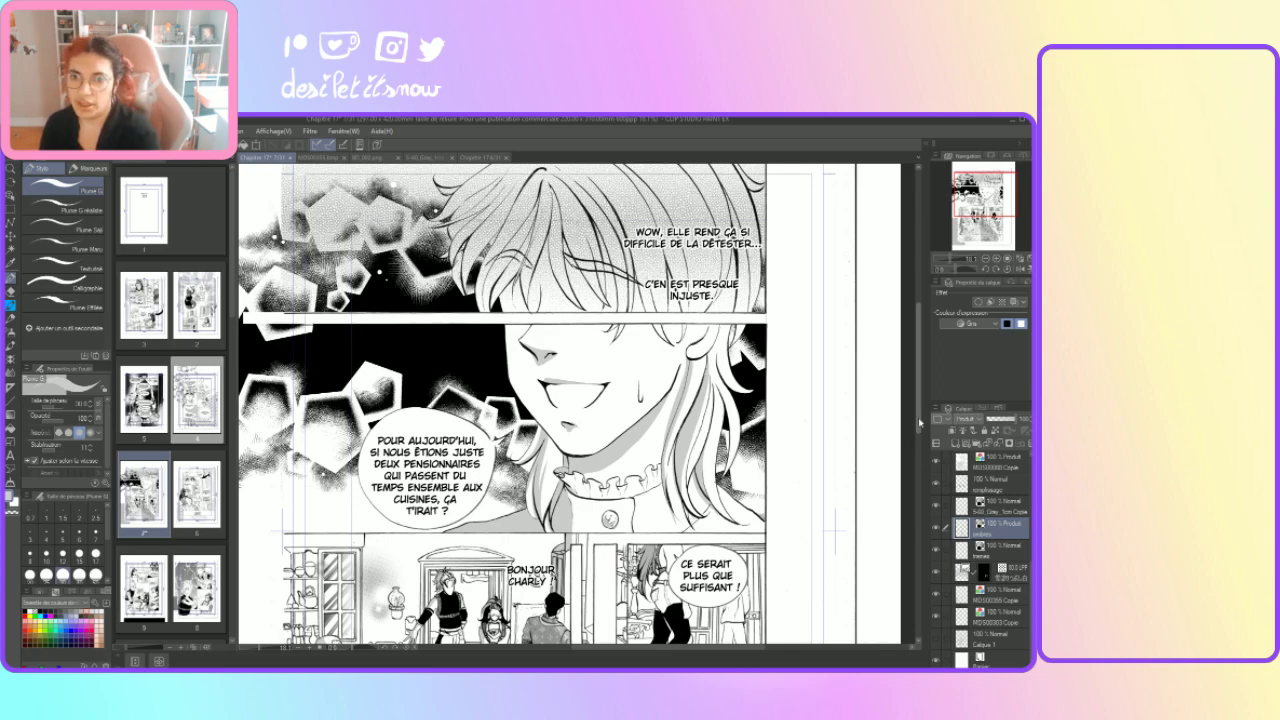
# Step: Paint a thin gray shadow along the outer edge of the smiling face beside the nose and tidy it with the eraser
pyautogui.scroll(2, 543, 403)
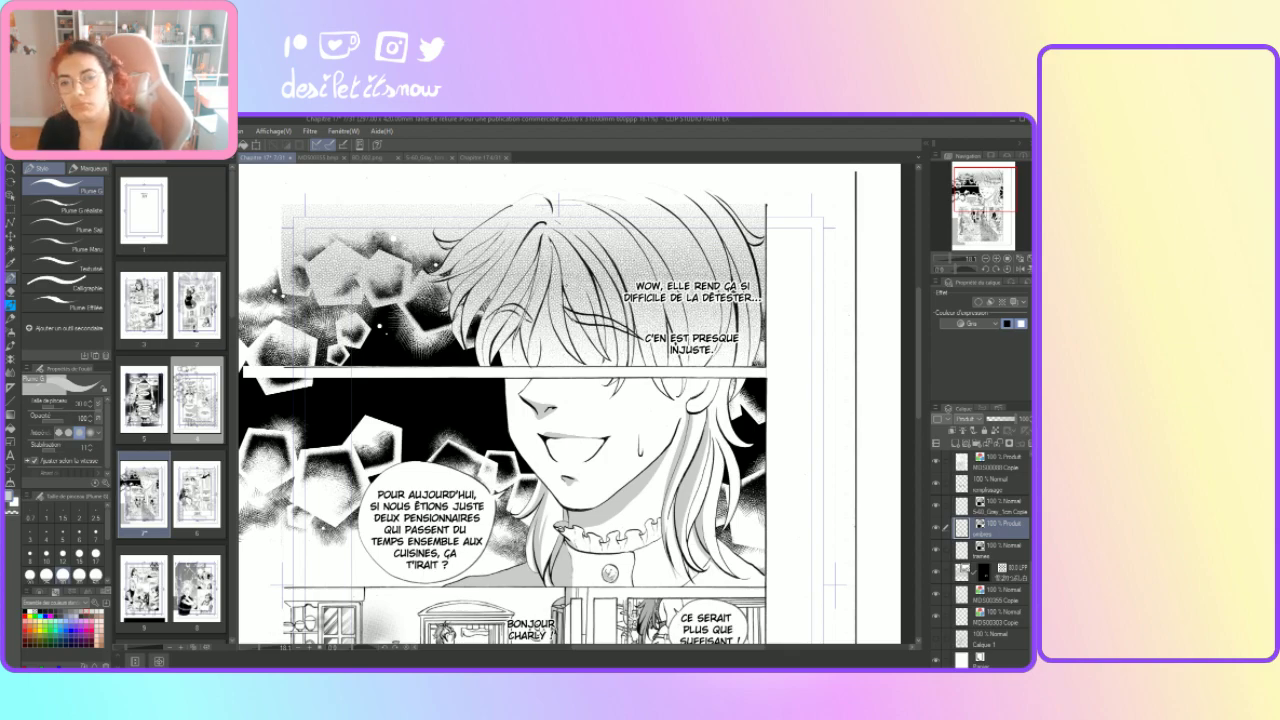
pyautogui.moveTo(511, 380); pyautogui.dragTo(516, 448)
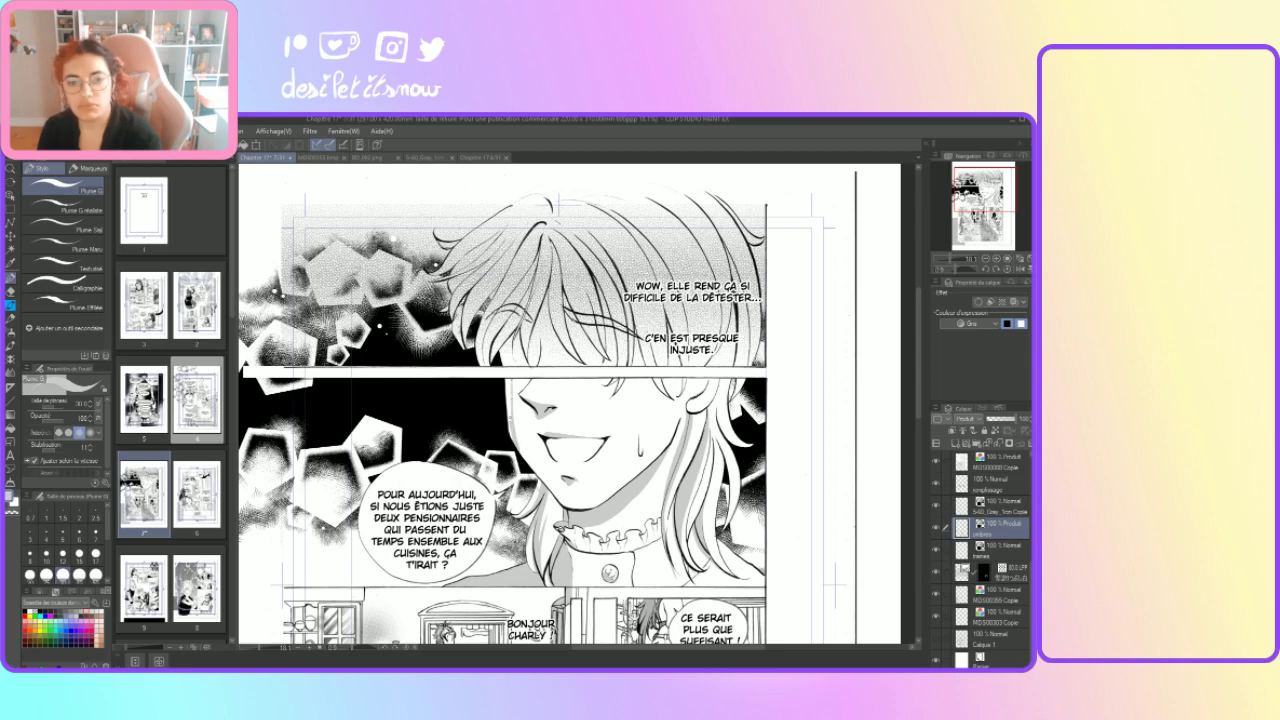
pyautogui.moveTo(510, 394); pyautogui.dragTo(507, 415)
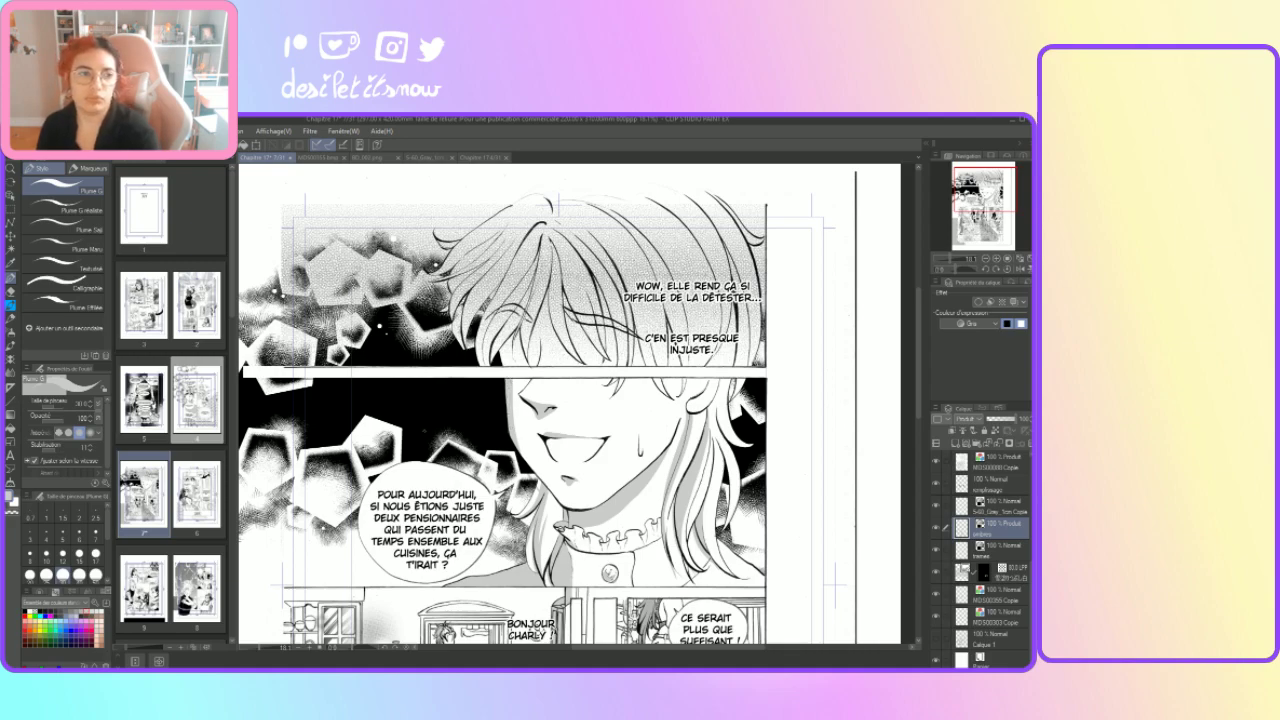
pyautogui.press('e')
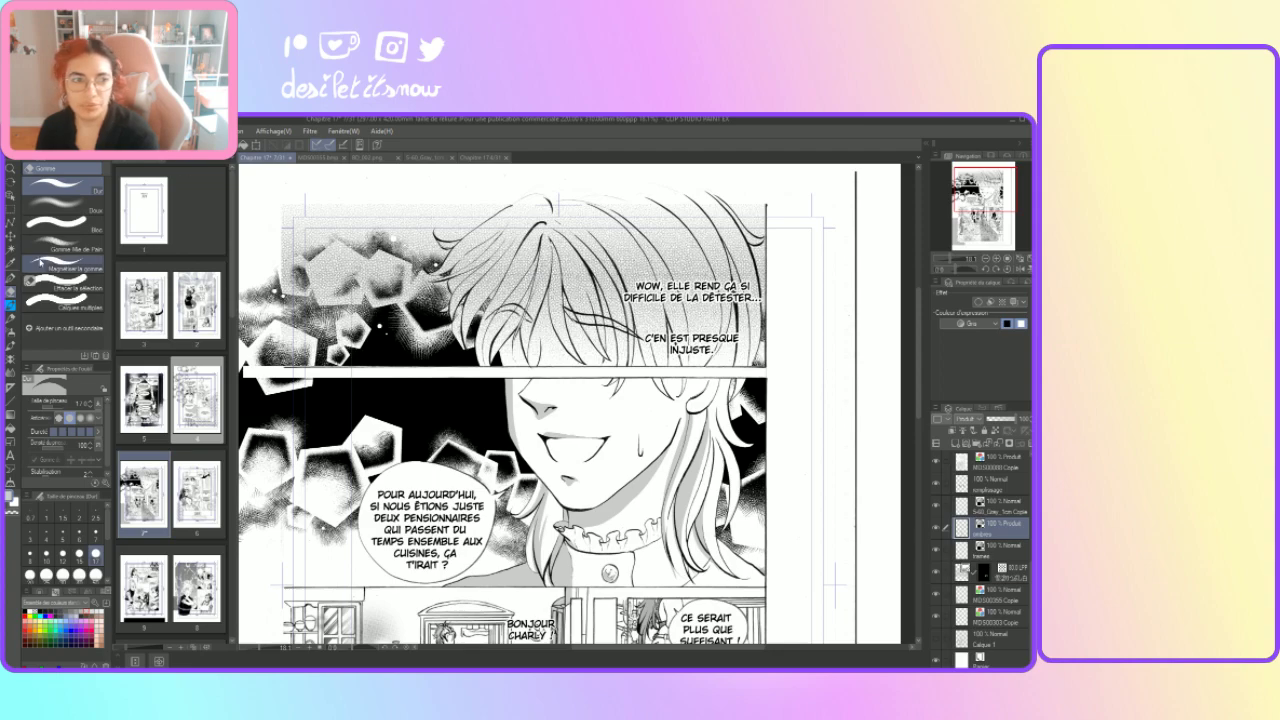
pyautogui.press('p')
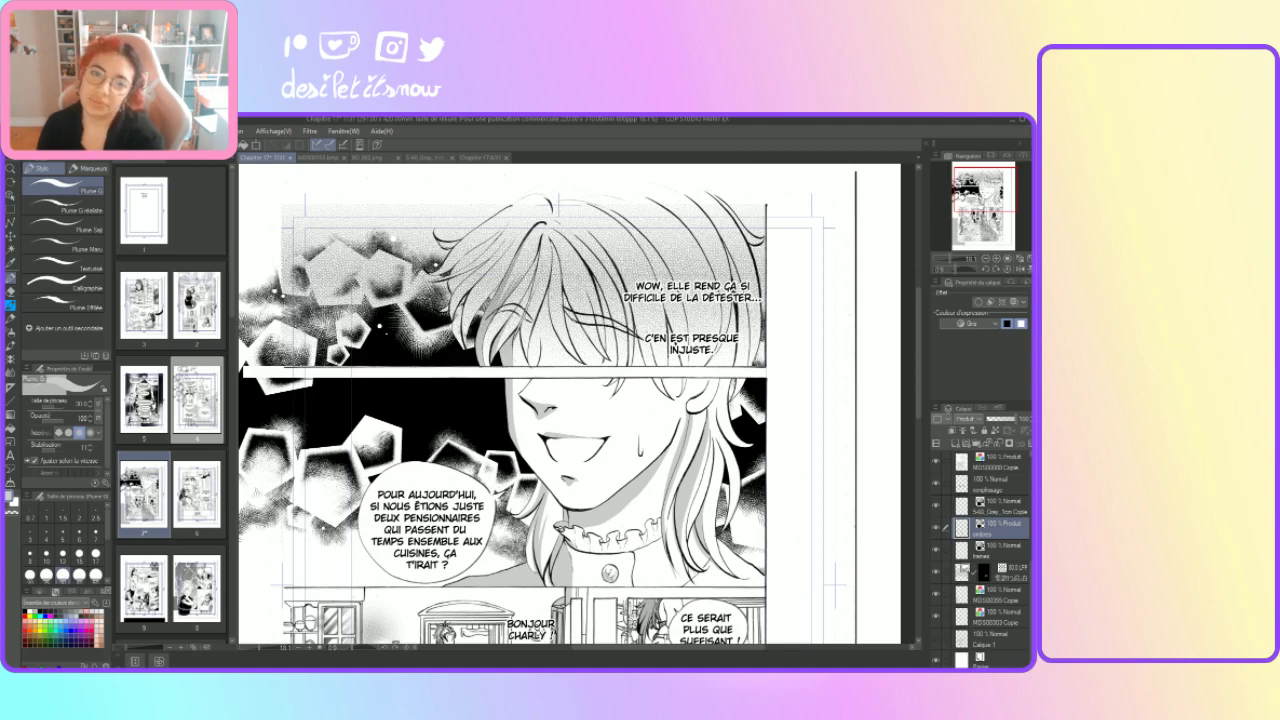
# Step: Shade the outer fringe locks in the upper panel in gray on the side facing the pentagon background, redoing an unsatisfactory stroke
pyautogui.moveTo(490, 282); pyautogui.dragTo(467, 340)
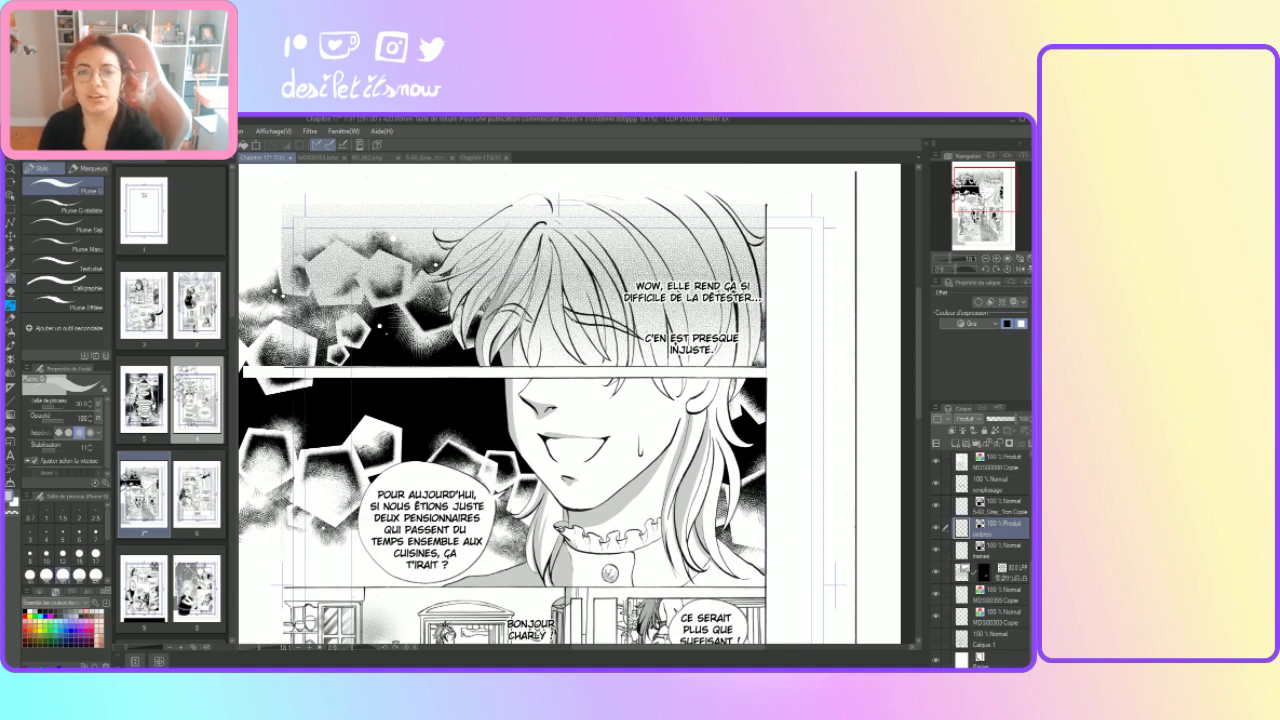
pyautogui.hotkey('ctrl', 'z')
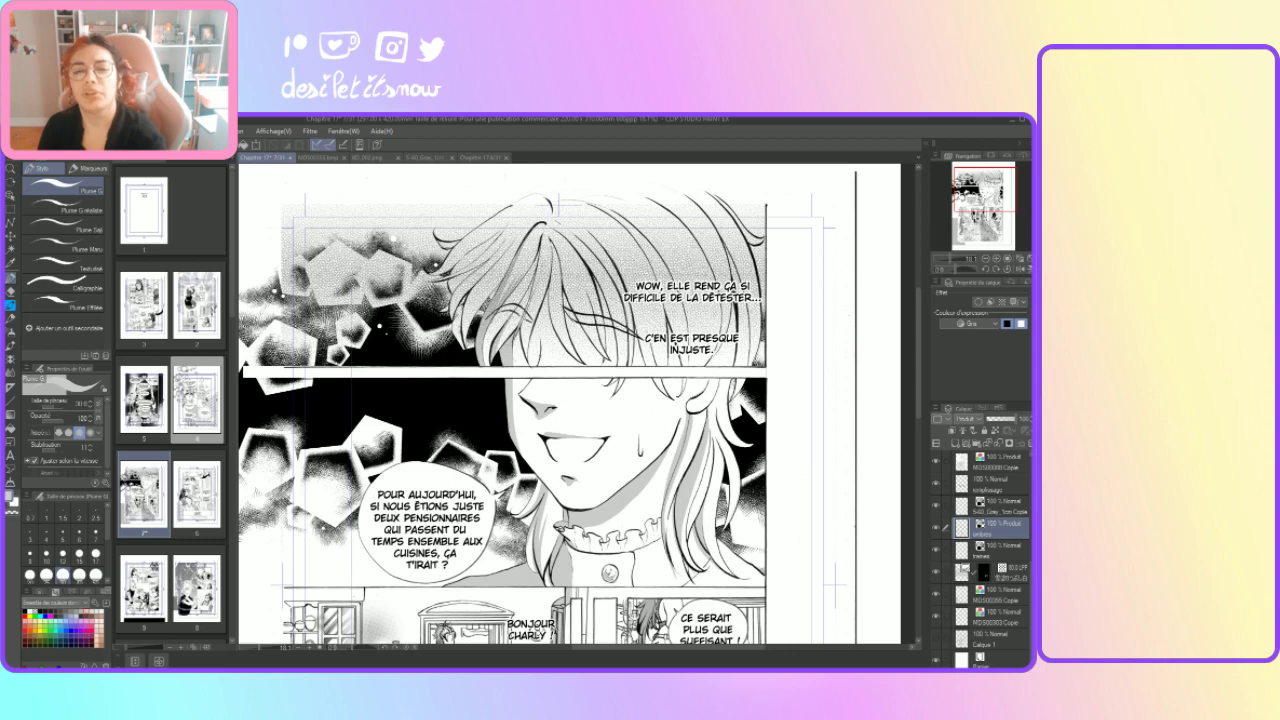
pyautogui.moveTo(482, 288); pyautogui.dragTo(467, 348)
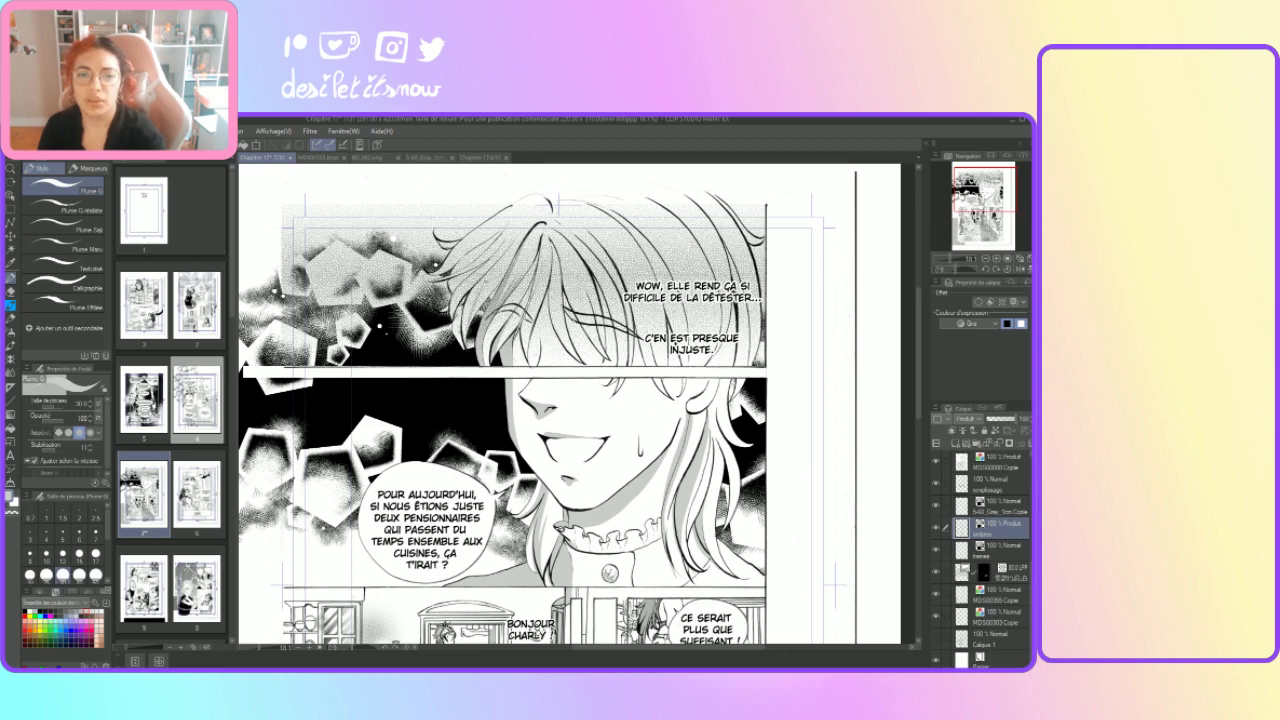
pyautogui.moveTo(488, 274); pyautogui.dragTo(466, 329)
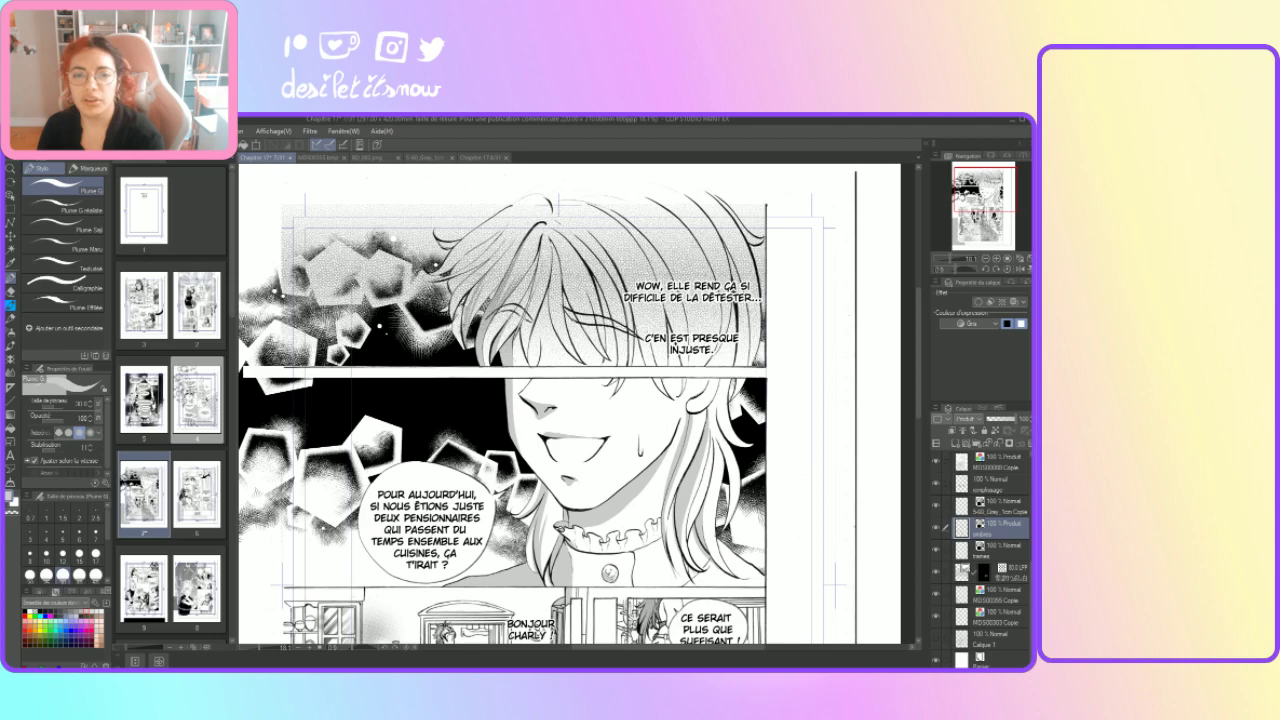
pyautogui.moveTo(471, 293); pyautogui.dragTo(467, 305)
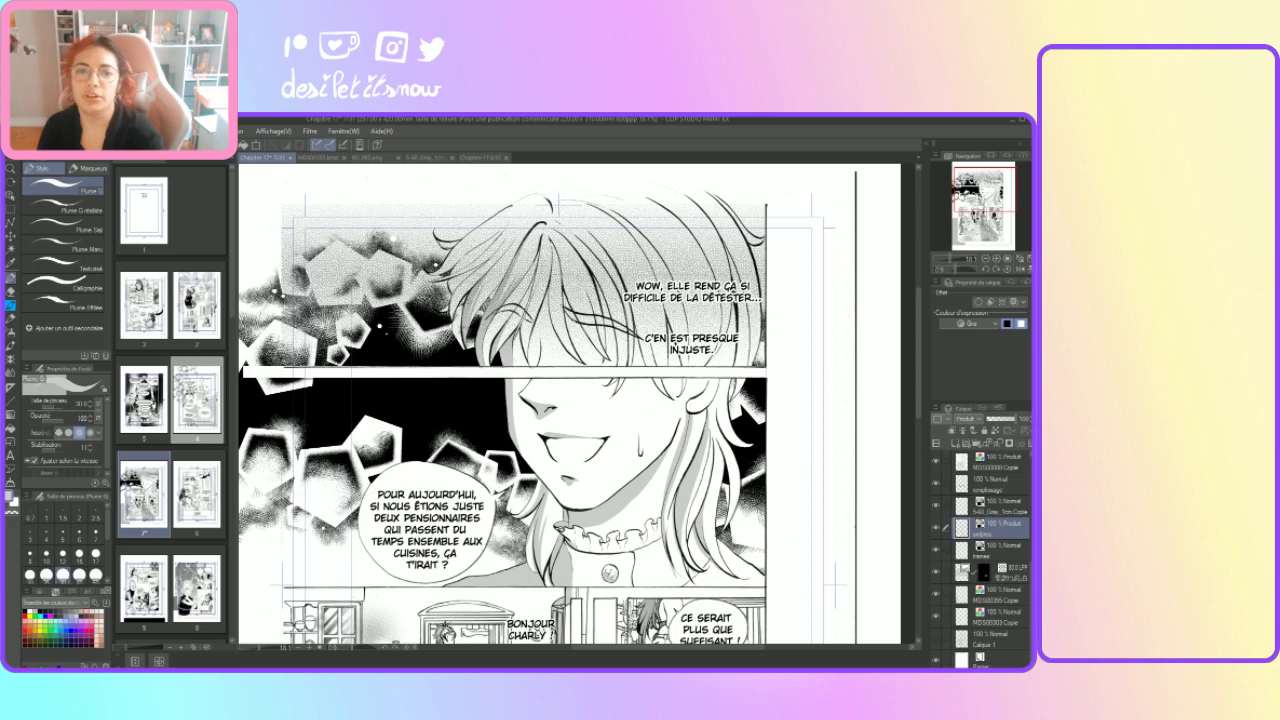
pyautogui.moveTo(453, 318)
pyautogui.mouseDown()
pyautogui.moveTo(474, 276)
pyautogui.moveTo(452, 306)
pyautogui.mouseUp()
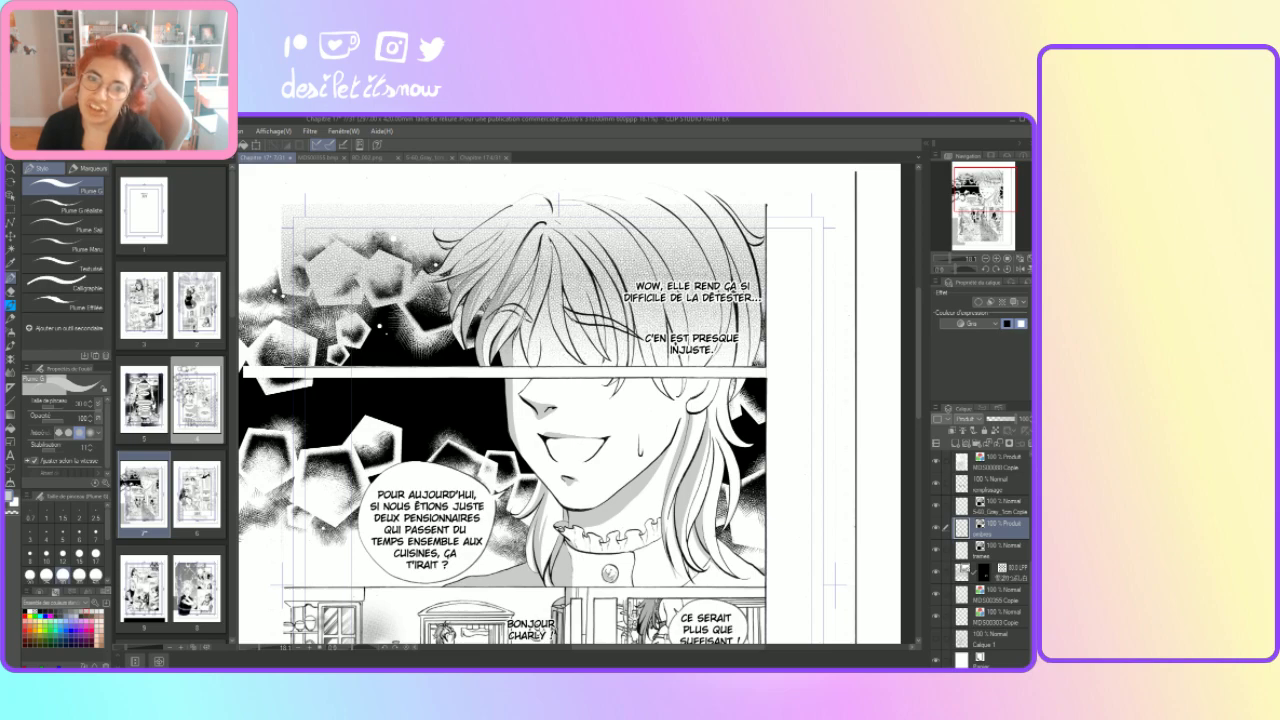
pyautogui.moveTo(456, 272); pyautogui.dragTo(478, 246)
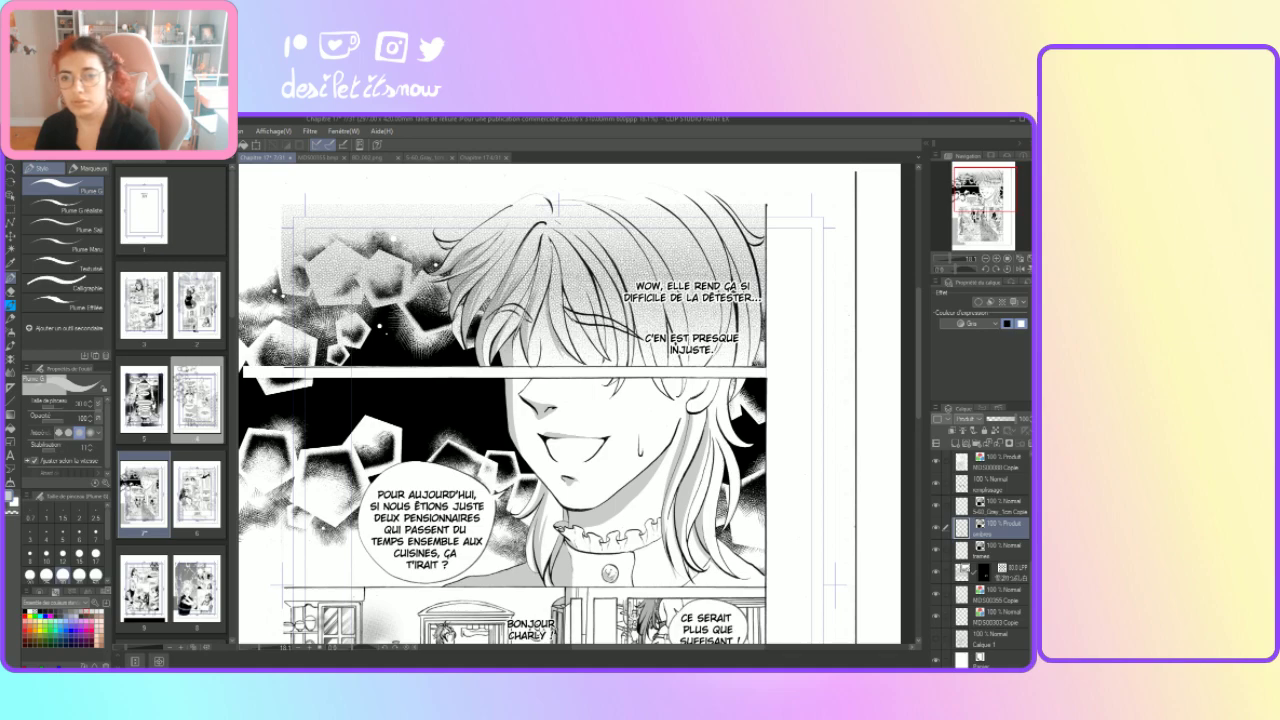
# Step: Extend the gray shading across the central fringe strands of the upper panel, from below the parting toward the closed eye
pyautogui.moveTo(552, 244); pyautogui.dragTo(555, 316)
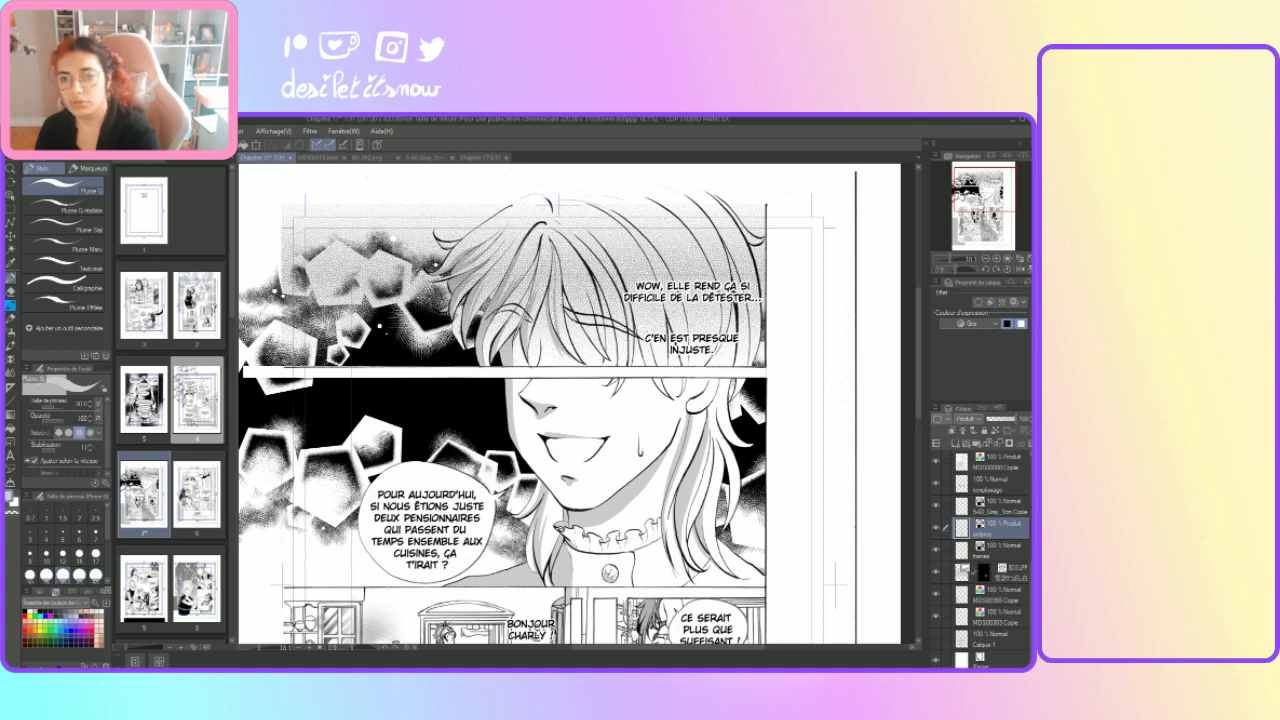
pyautogui.moveTo(552, 282)
pyautogui.mouseDown()
pyautogui.moveTo(551, 306)
pyautogui.moveTo(550, 263)
pyautogui.mouseUp()
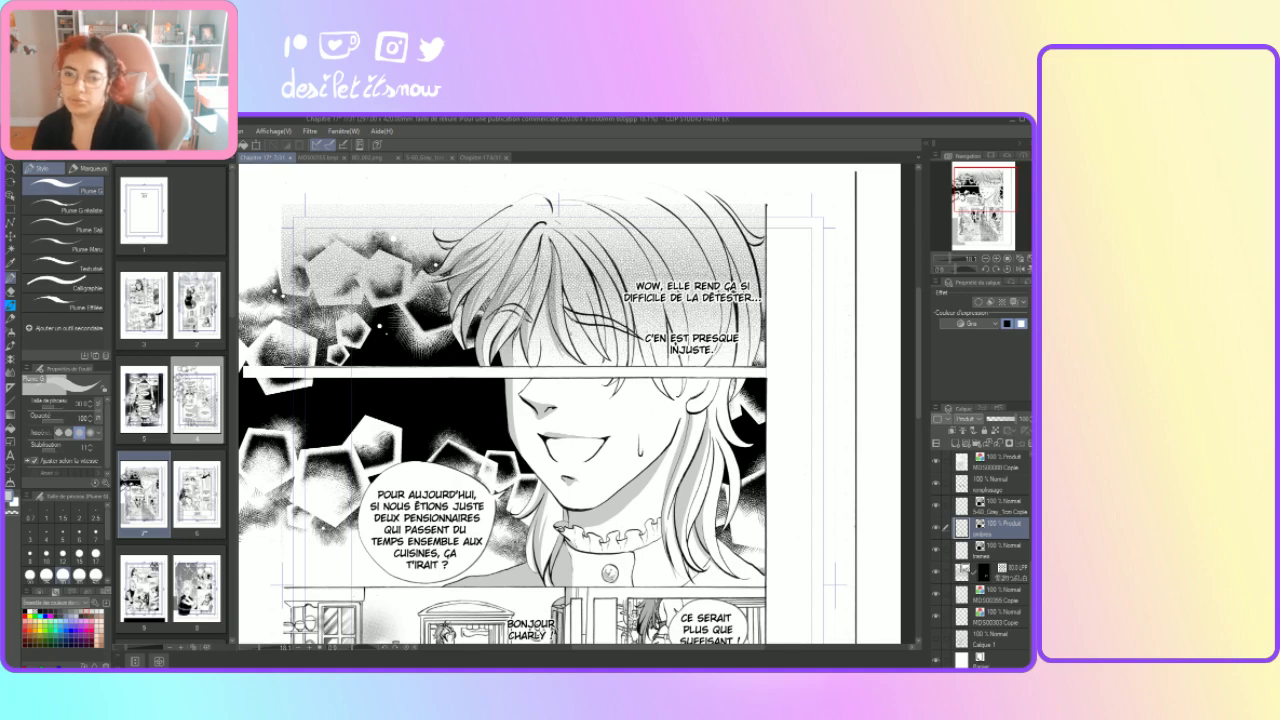
pyautogui.moveTo(565, 272); pyautogui.dragTo(597, 352)
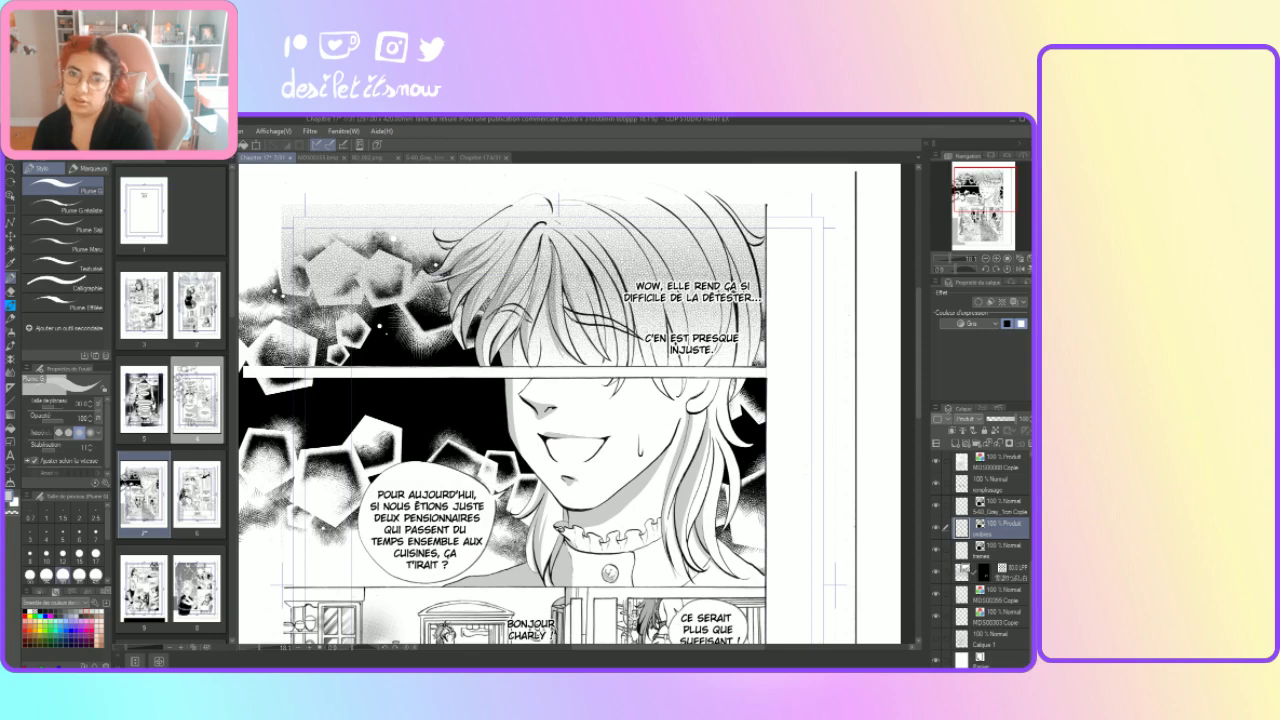
pyautogui.moveTo(566, 294); pyautogui.dragTo(594, 350)
pyautogui.moveTo(582, 282); pyautogui.dragTo(606, 352)
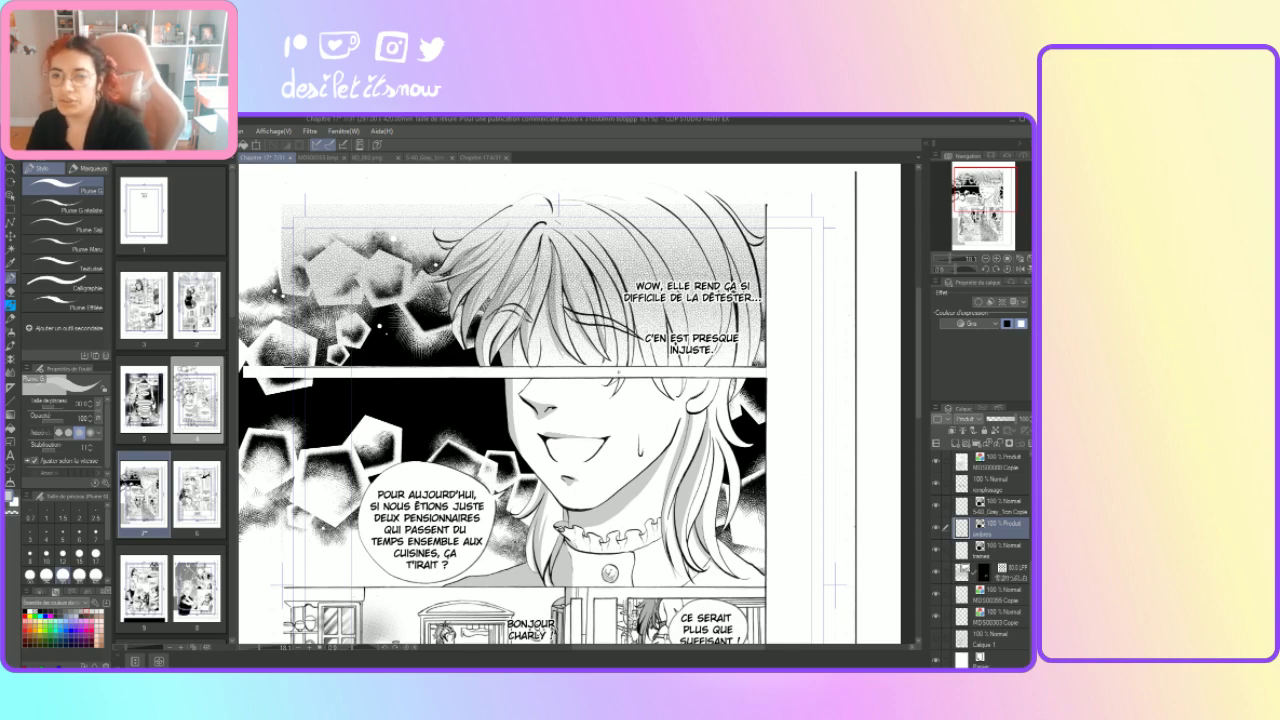
# Step: Shade the fringe strands beside the "C'EN EST PRESQUE INJUSTE." text and the hair tips continuing into the smiling panel
pyautogui.moveTo(594, 280); pyautogui.dragTo(618, 360)
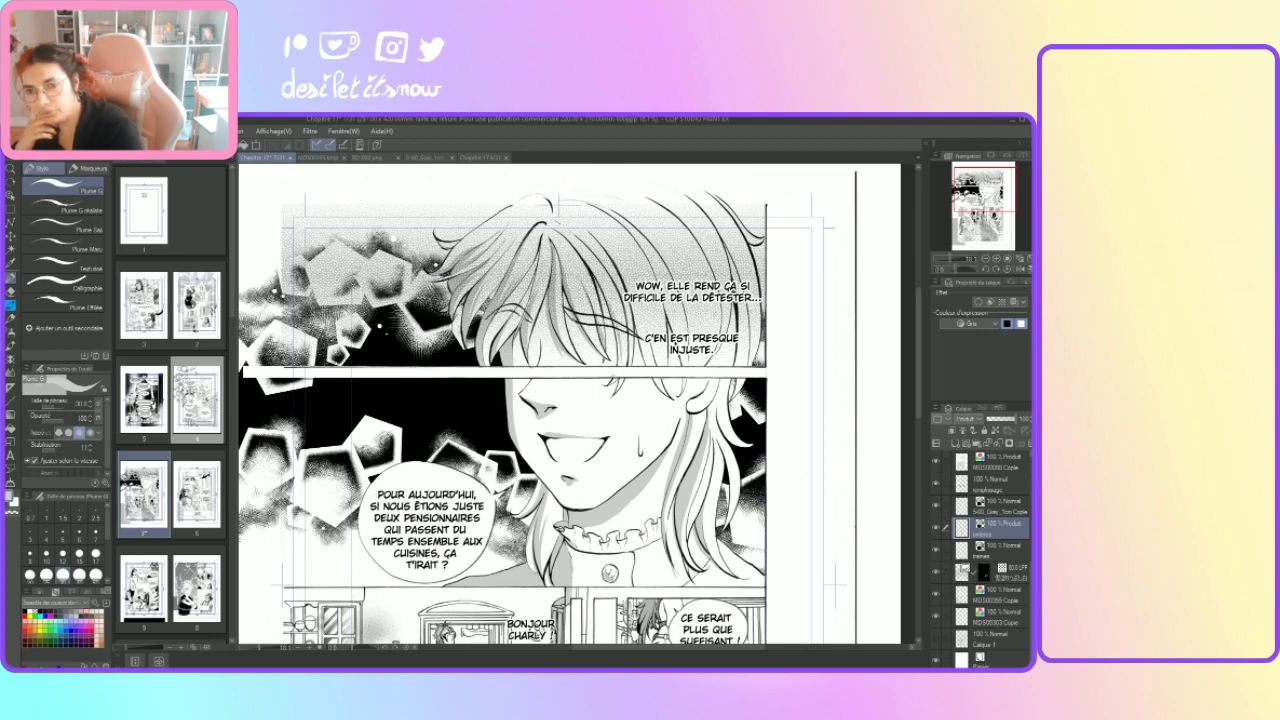
pyautogui.moveTo(602, 293); pyautogui.dragTo(618, 378)
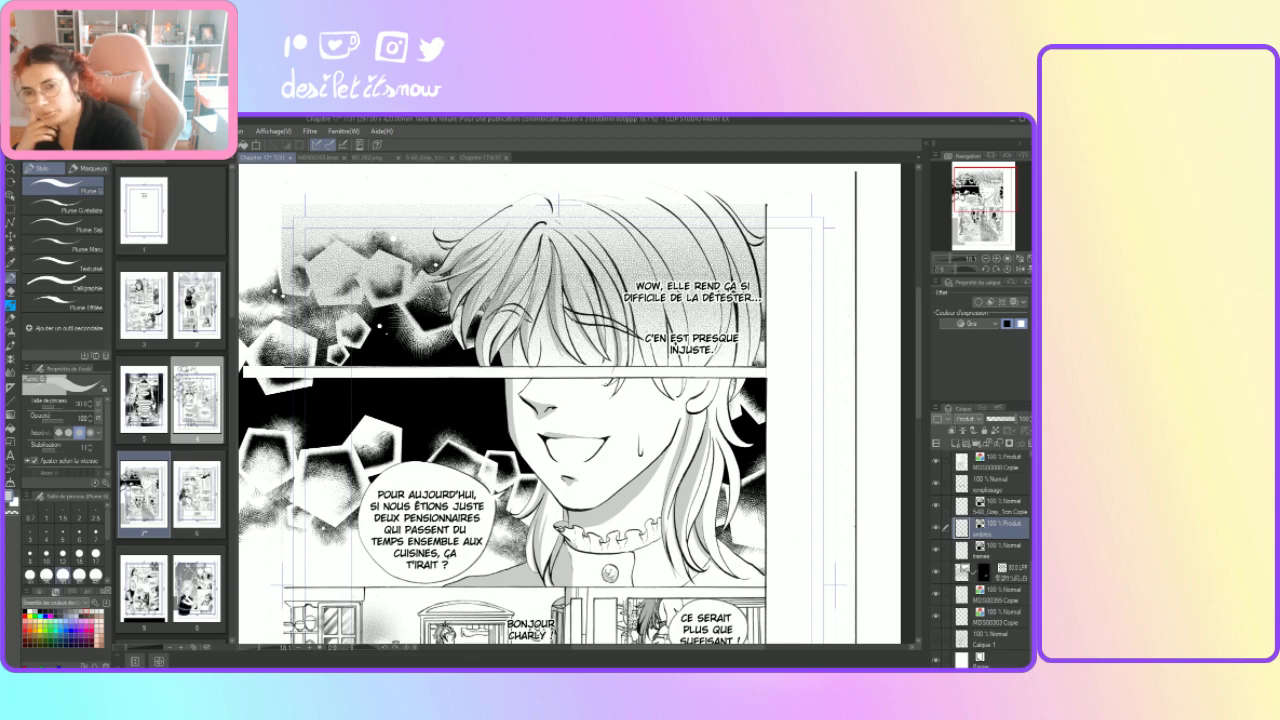
pyautogui.moveTo(597, 378); pyautogui.dragTo(613, 390)
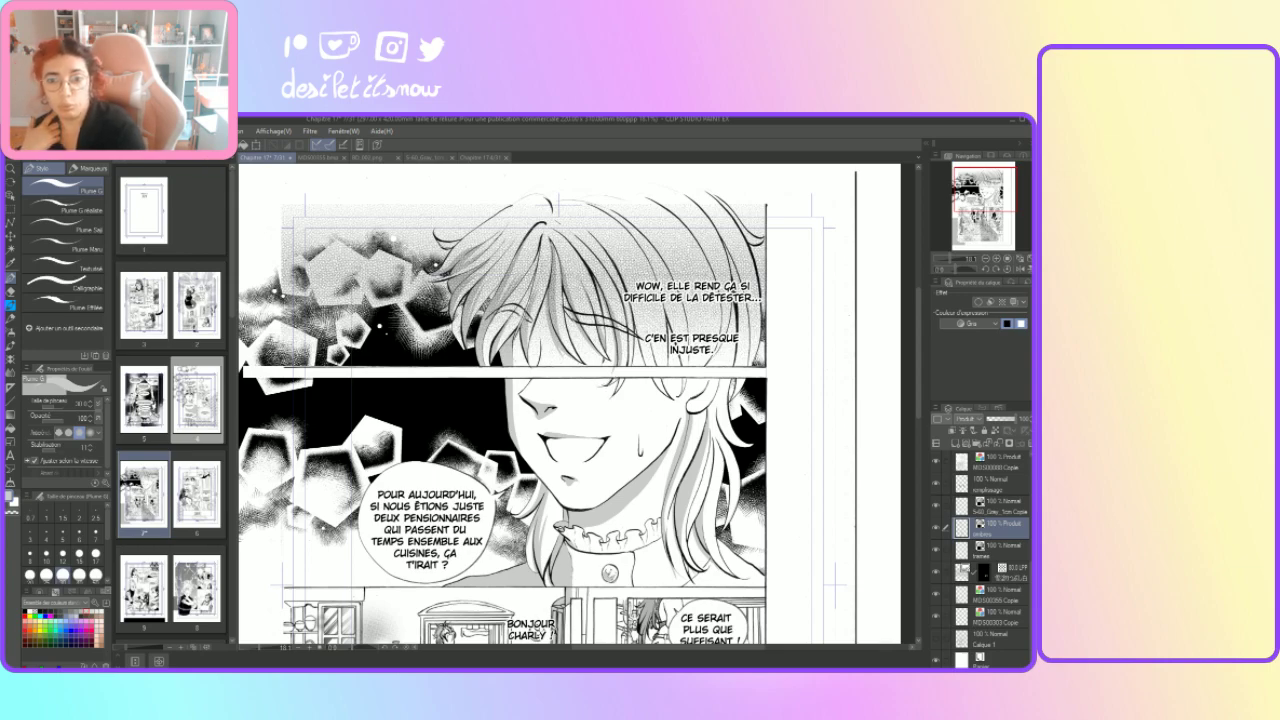
pyautogui.click(11, 291)
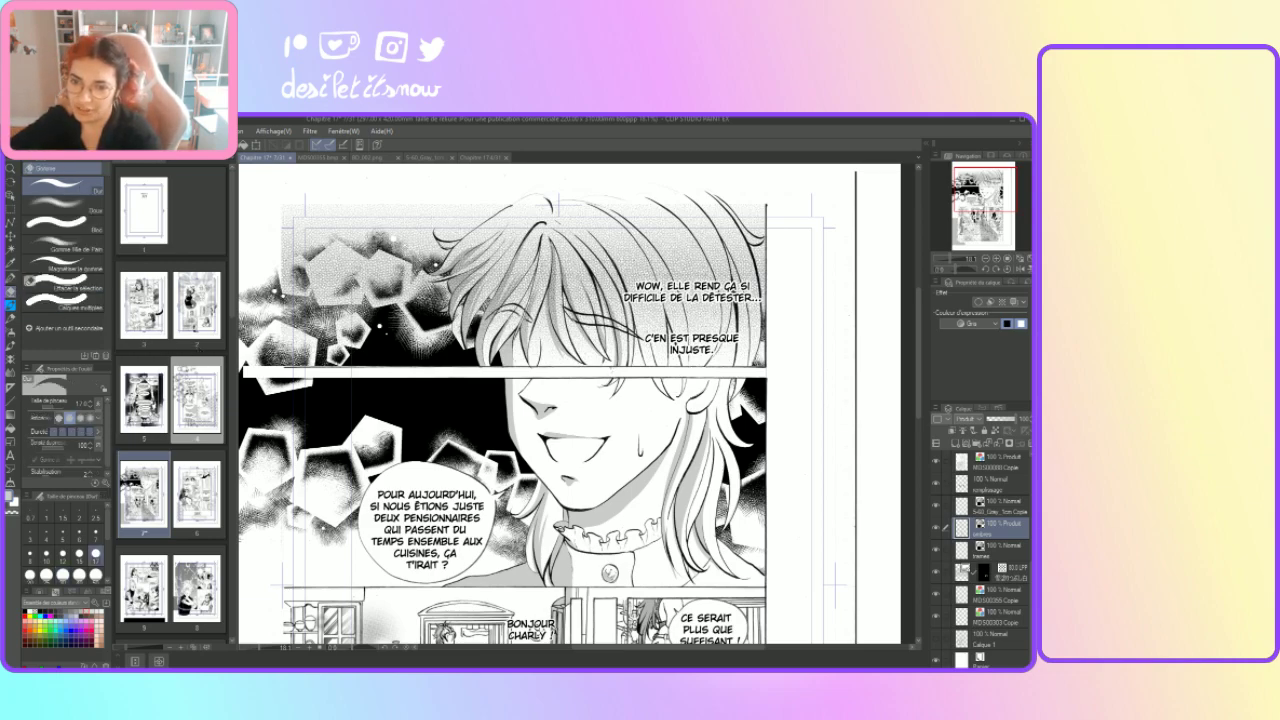
pyautogui.click(11, 278)
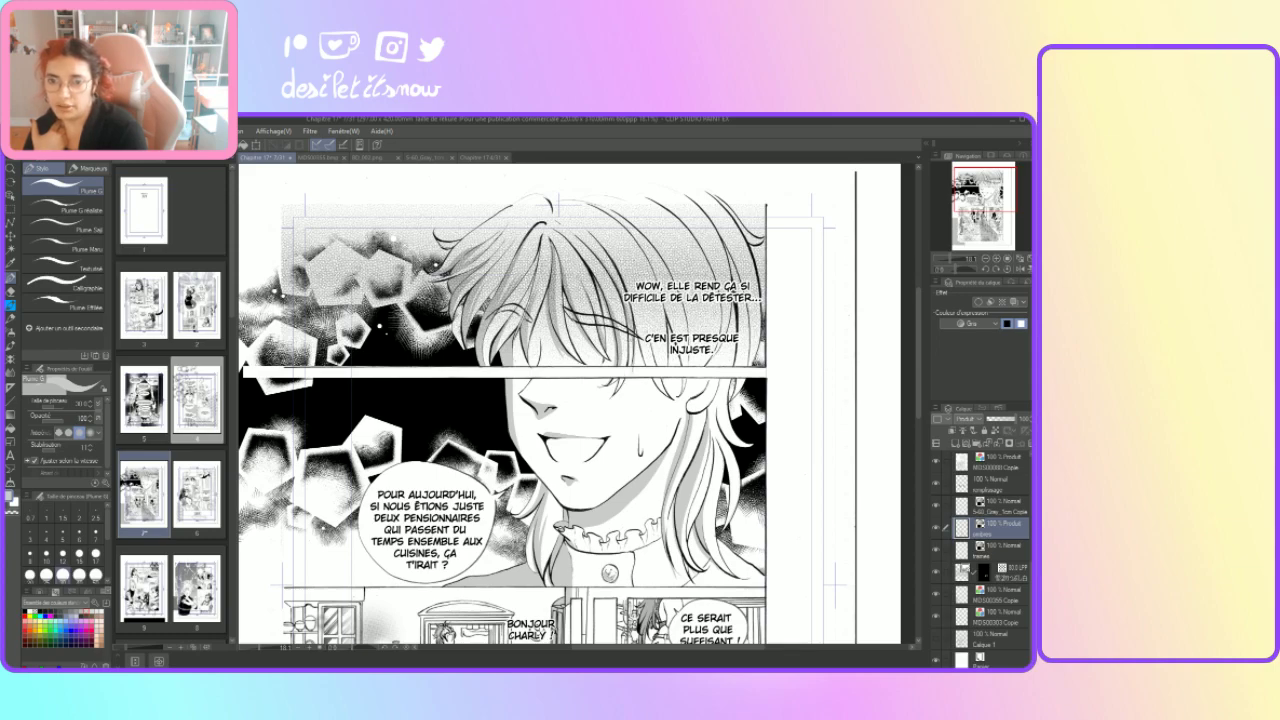
pyautogui.moveTo(630, 336); pyautogui.dragTo(629, 358)
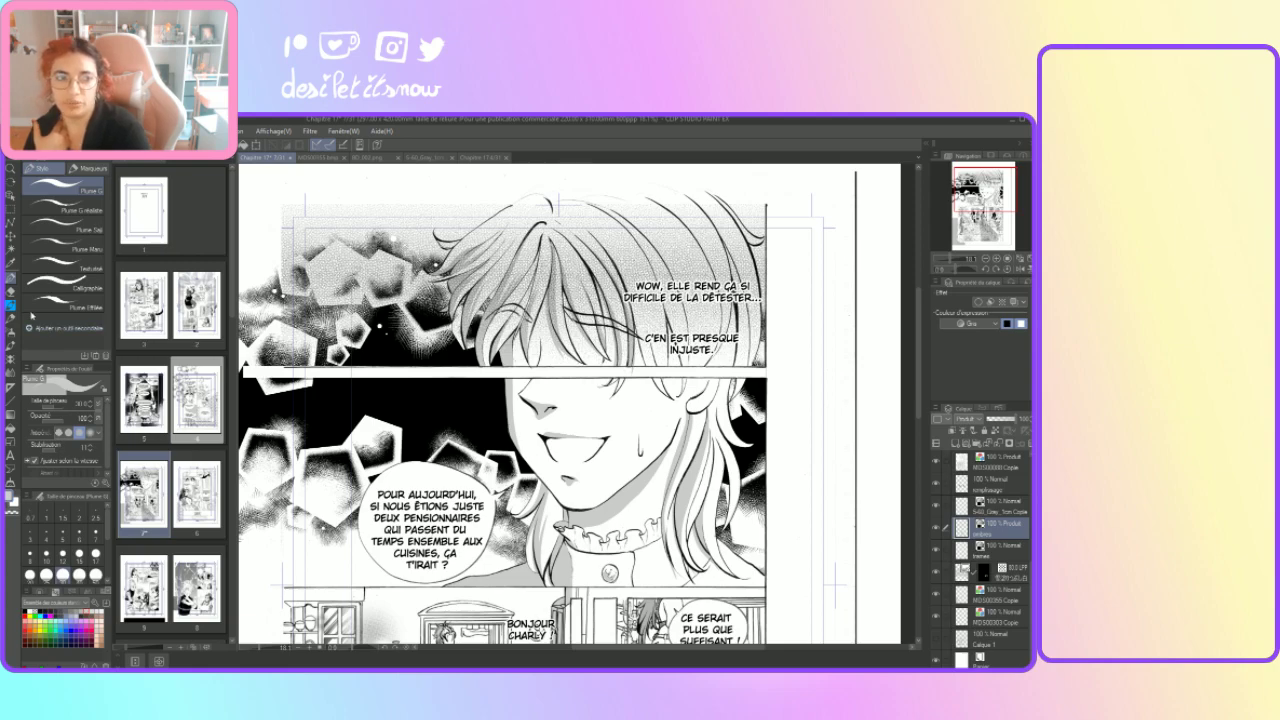
# Step: Refine the gray shading on the upper panel's fringe strands, alternating between the G-pen and the eraser
pyautogui.press('e')
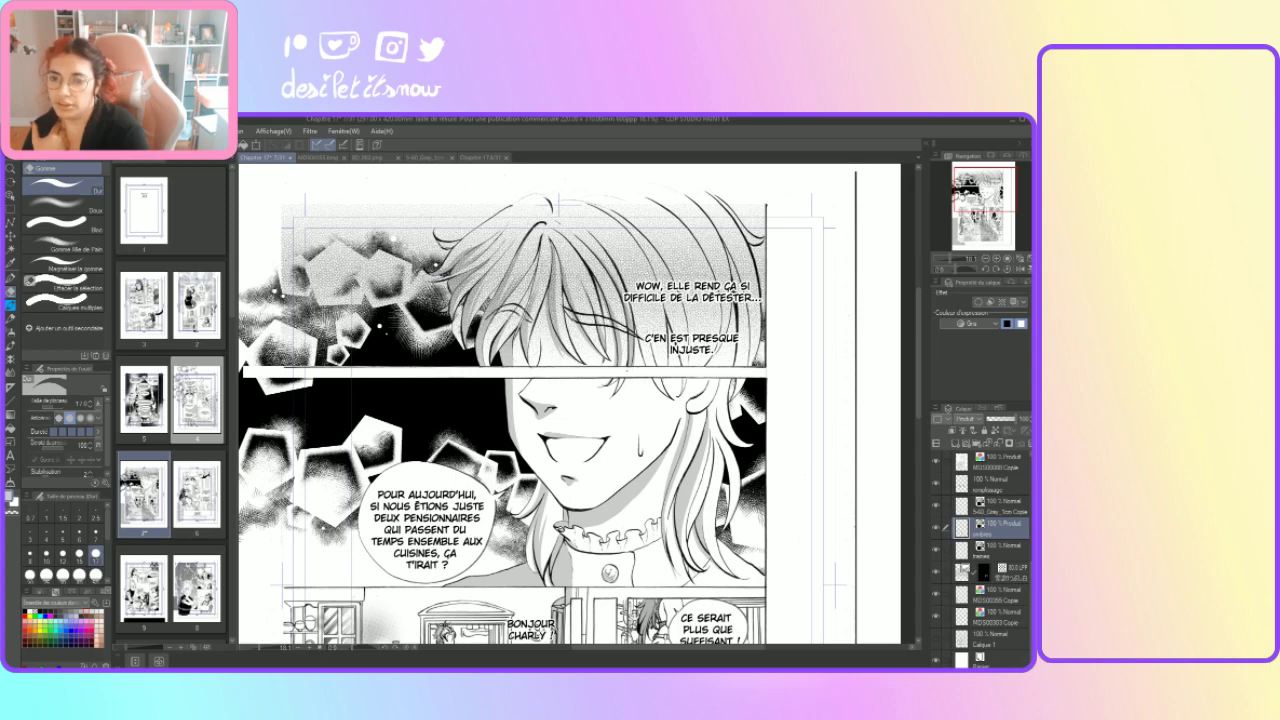
pyautogui.click(10, 278)
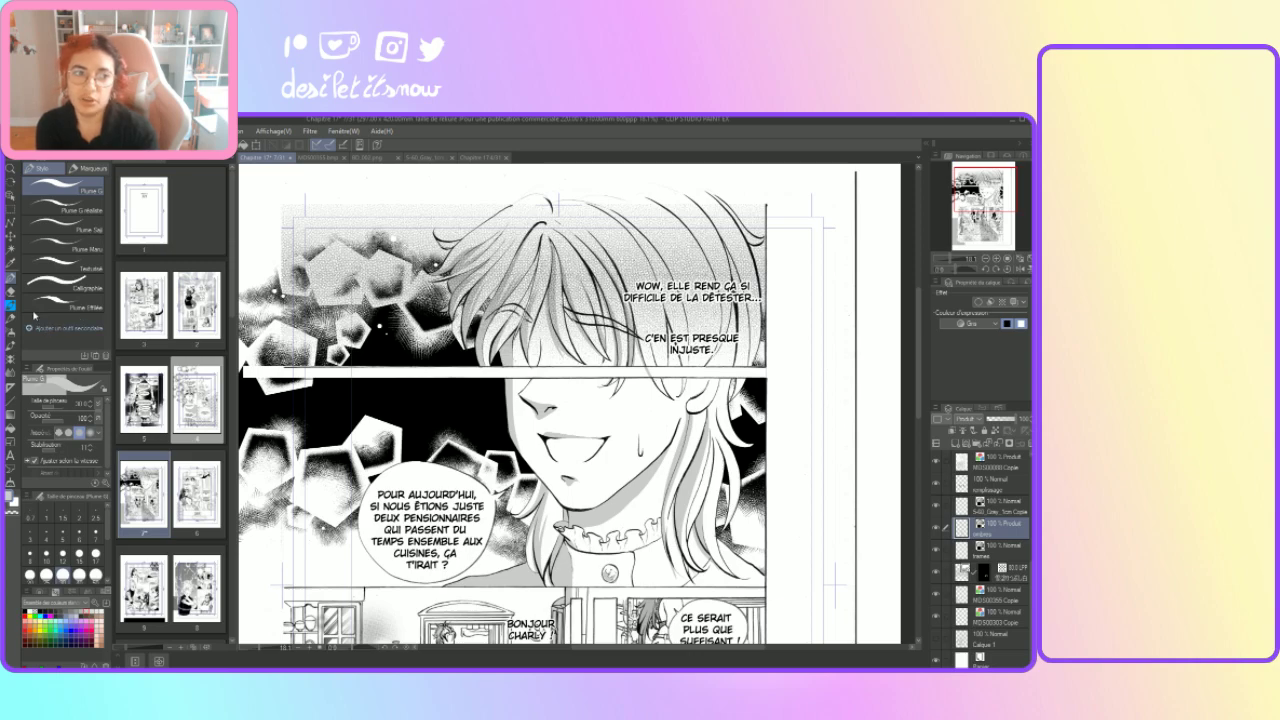
pyautogui.press('e')
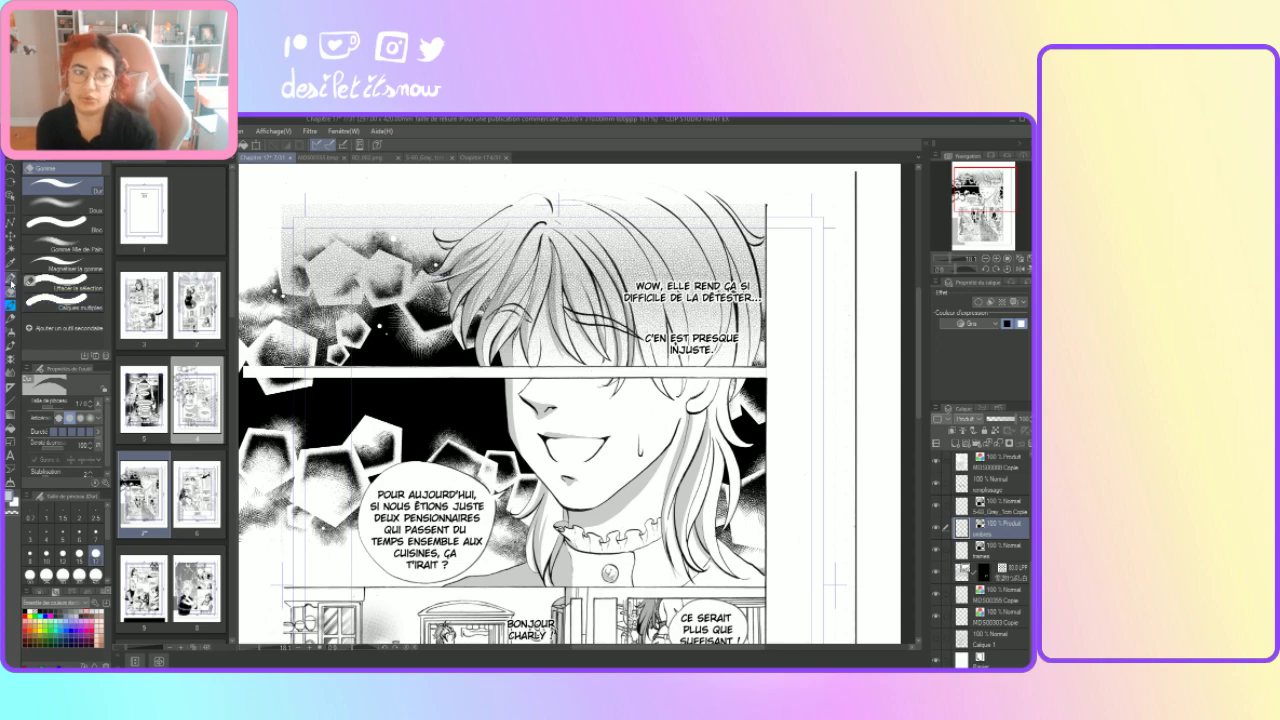
pyautogui.press('p')
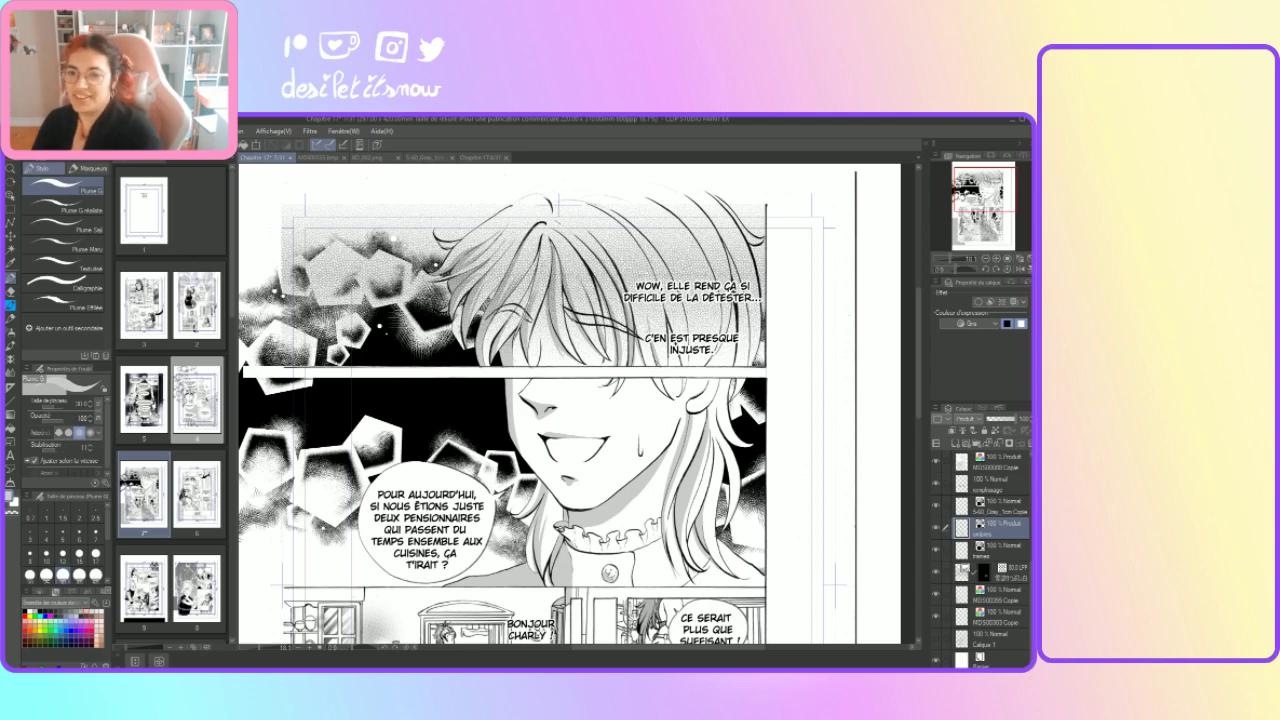
pyautogui.press('e')
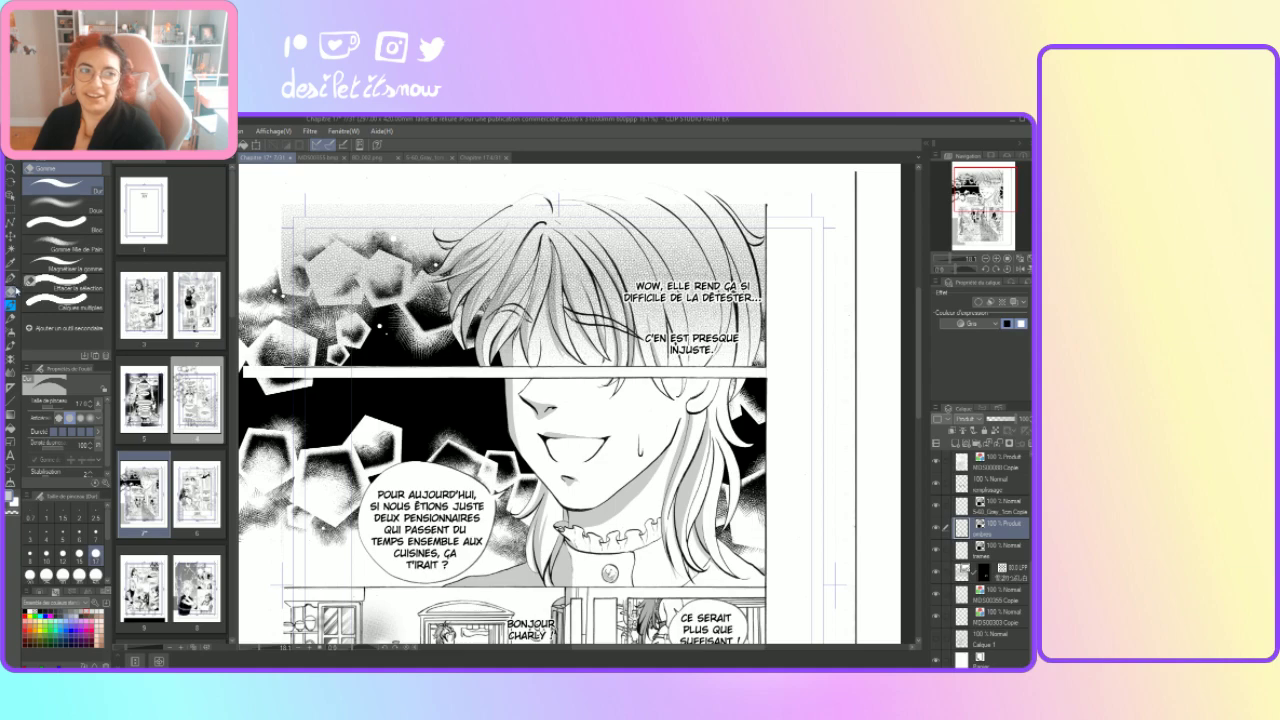
pyautogui.press('p')
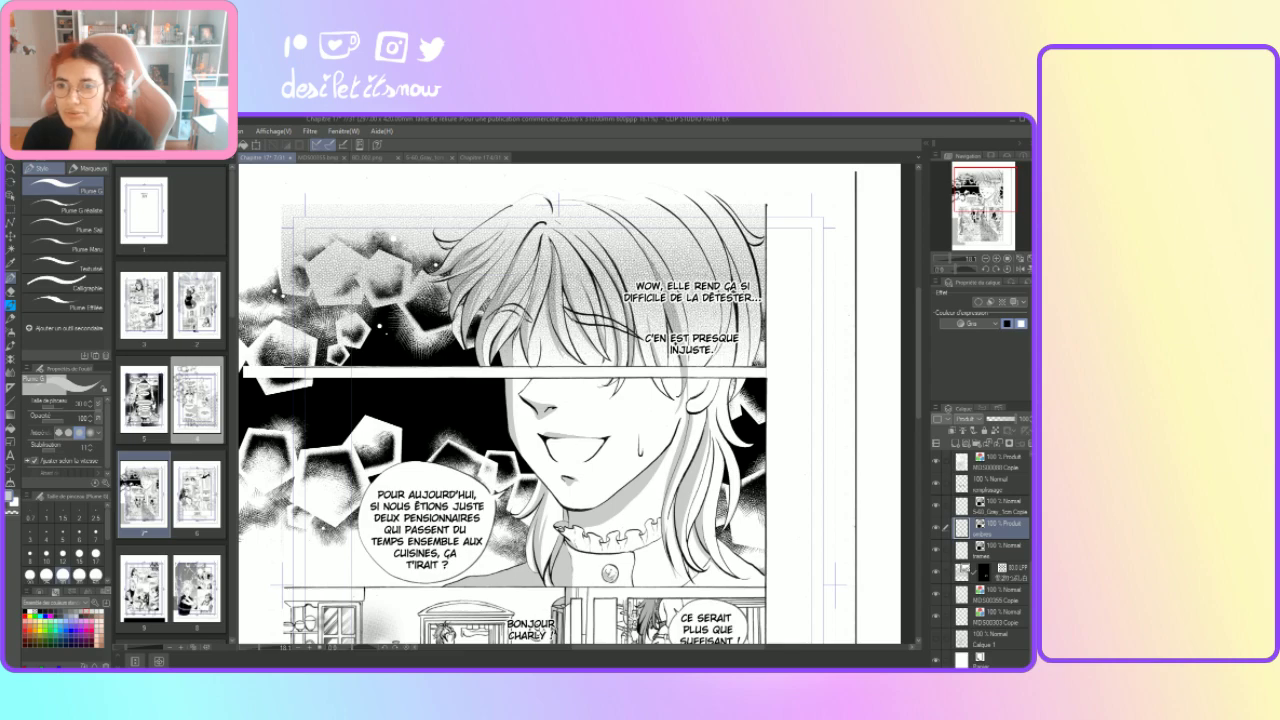
pyautogui.press('e')
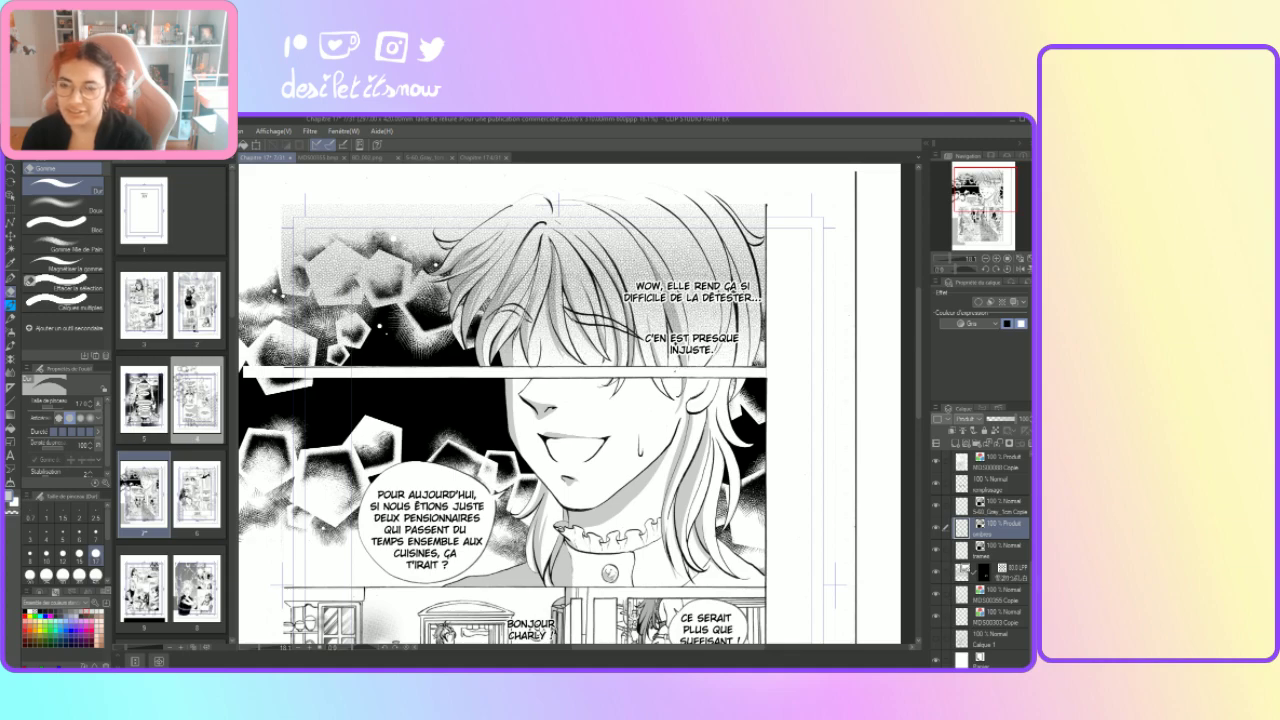
pyautogui.press('p')
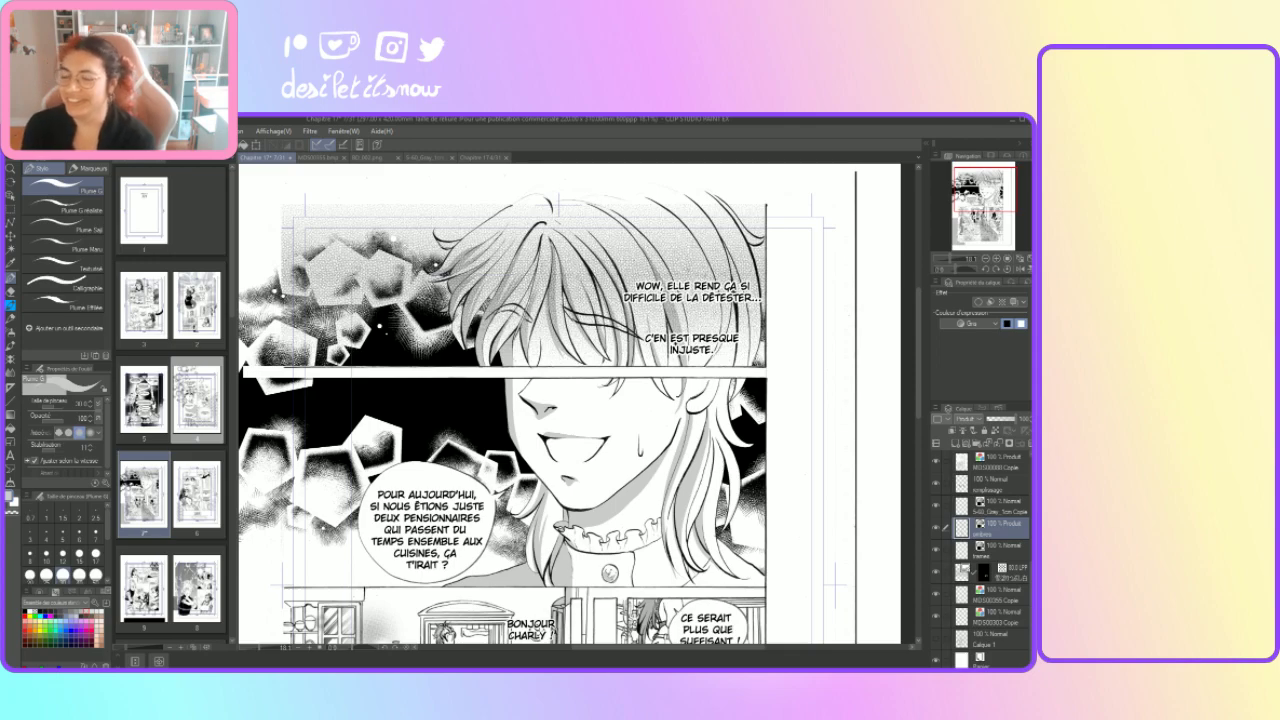
# Step: Outline and fill gray shadow shapes on the side hair behind the "WOW, ELLE REND ÇA SI DIFFICILE DE LA DÉTESTER..." text
pyautogui.moveTo(648, 237); pyautogui.dragTo(702, 330)
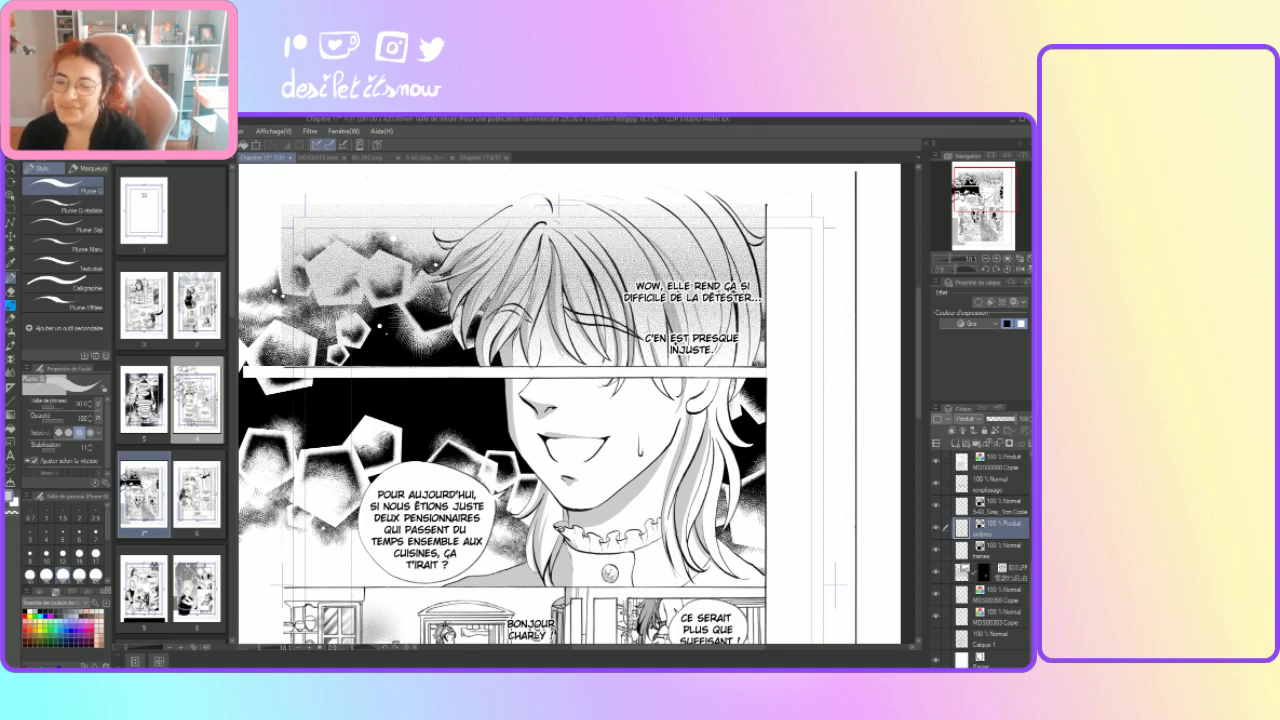
pyautogui.moveTo(697, 246); pyautogui.dragTo(707, 275)
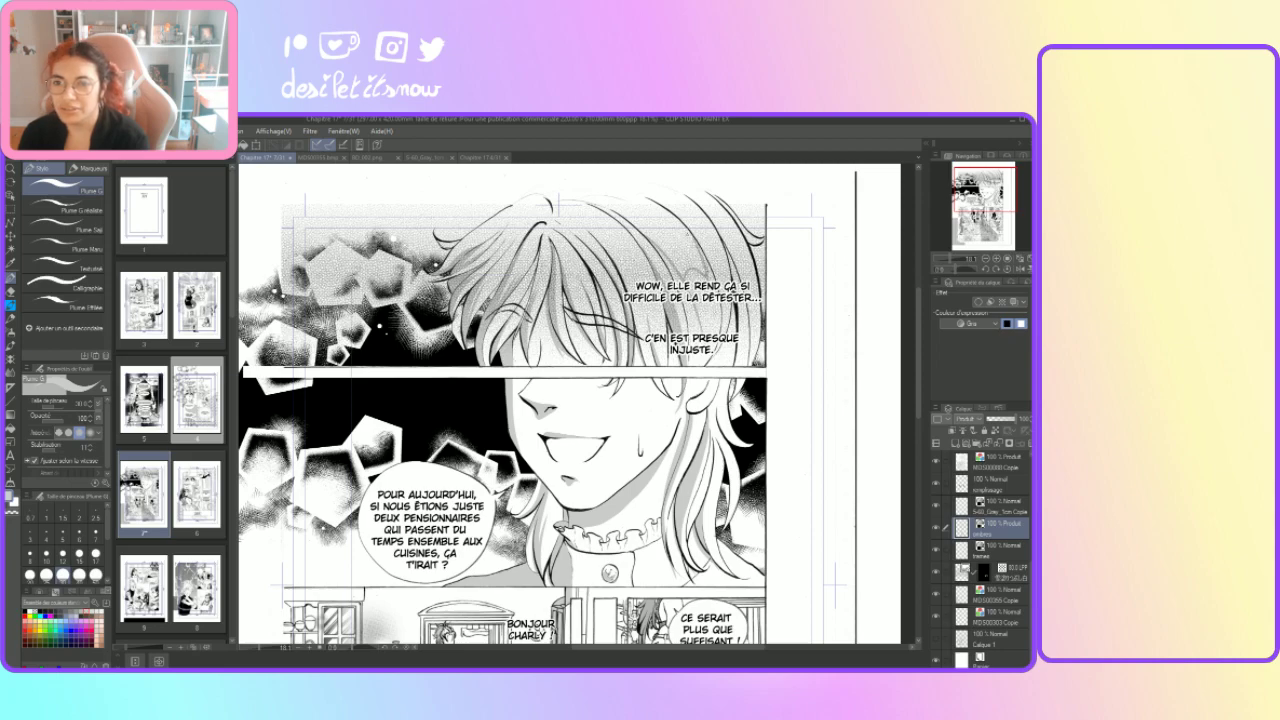
pyautogui.moveTo(705, 257); pyautogui.dragTo(712, 280)
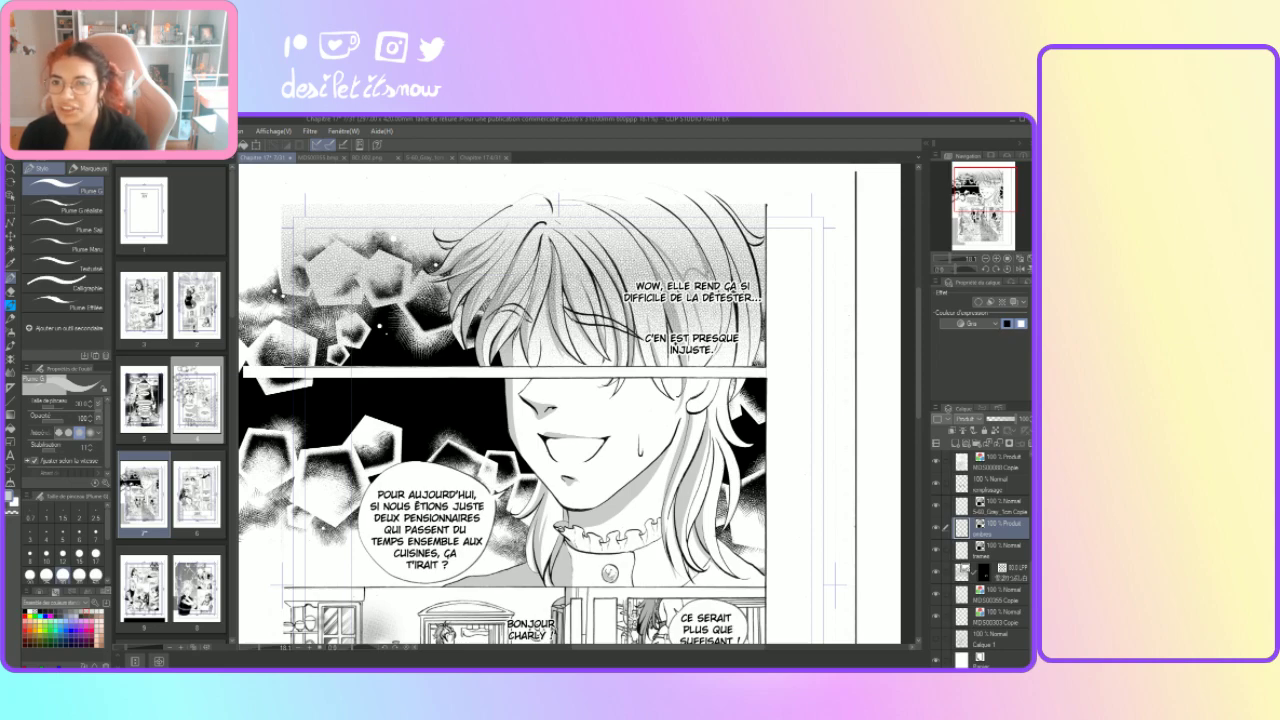
pyautogui.moveTo(668, 262); pyautogui.dragTo(688, 336)
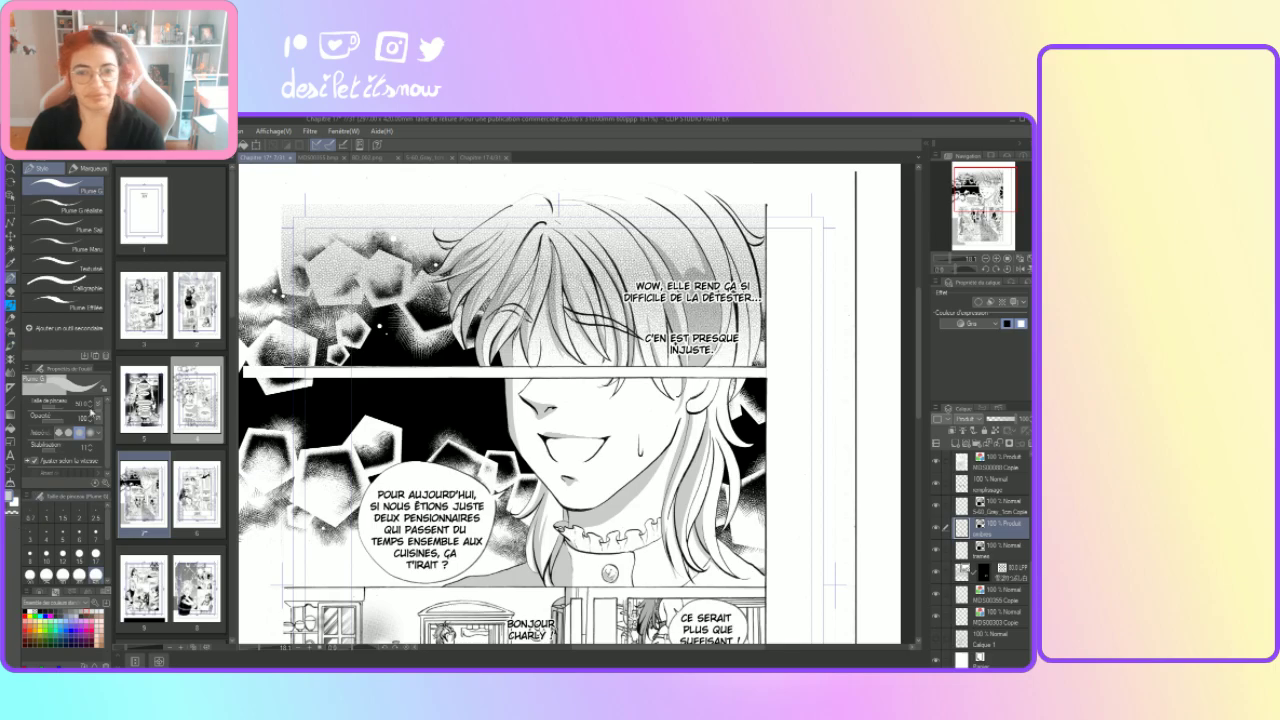
# Step: Bring the whole page into view and show the rough sketch layer "Calque 1" over the finished artwork
pyautogui.hotkey('ctrl', '-')
pyautogui.hotkey('ctrl', '-')
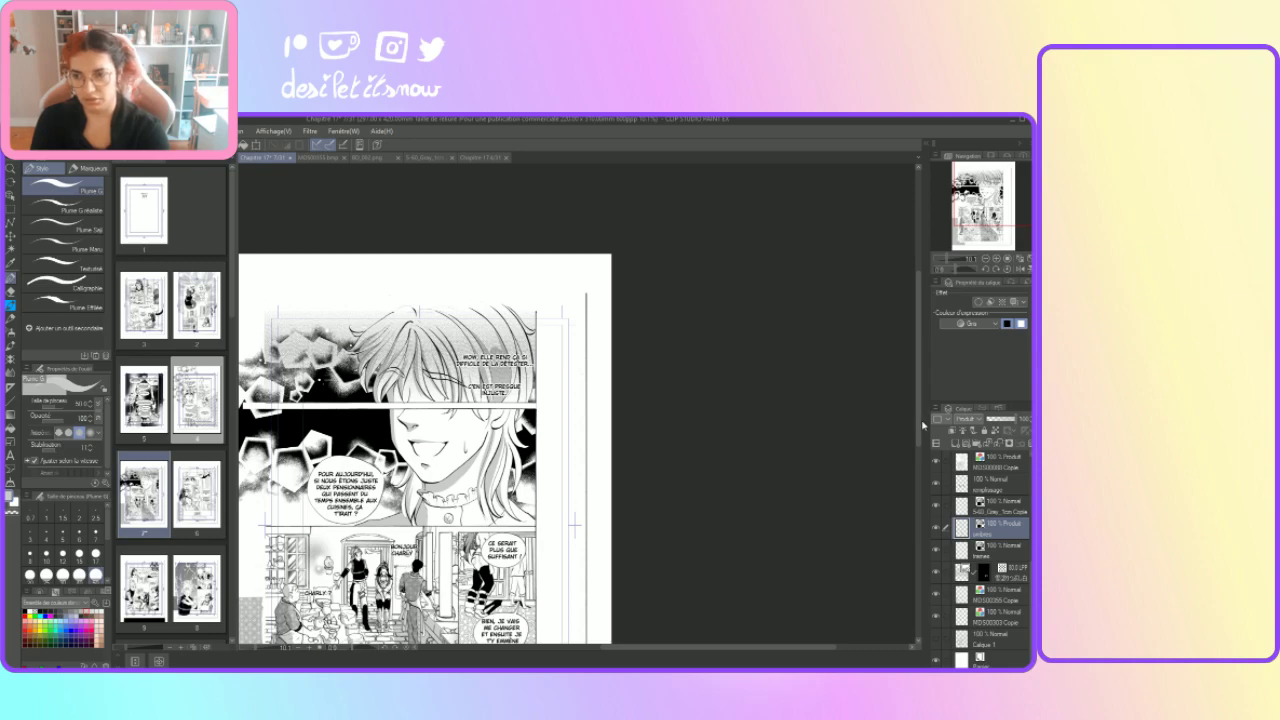
pyautogui.scroll(-1, 922, 420)
pyautogui.scroll(-4, 922, 470)
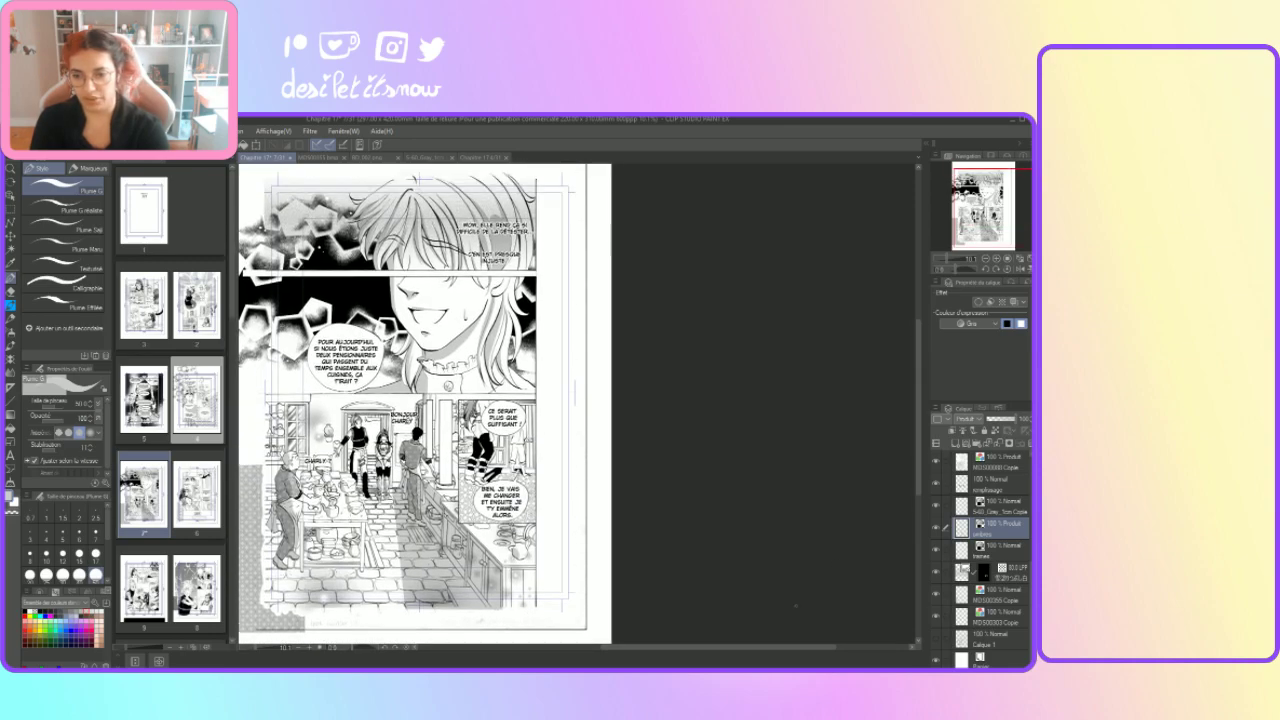
pyautogui.hscroll(-4, 742, 659)
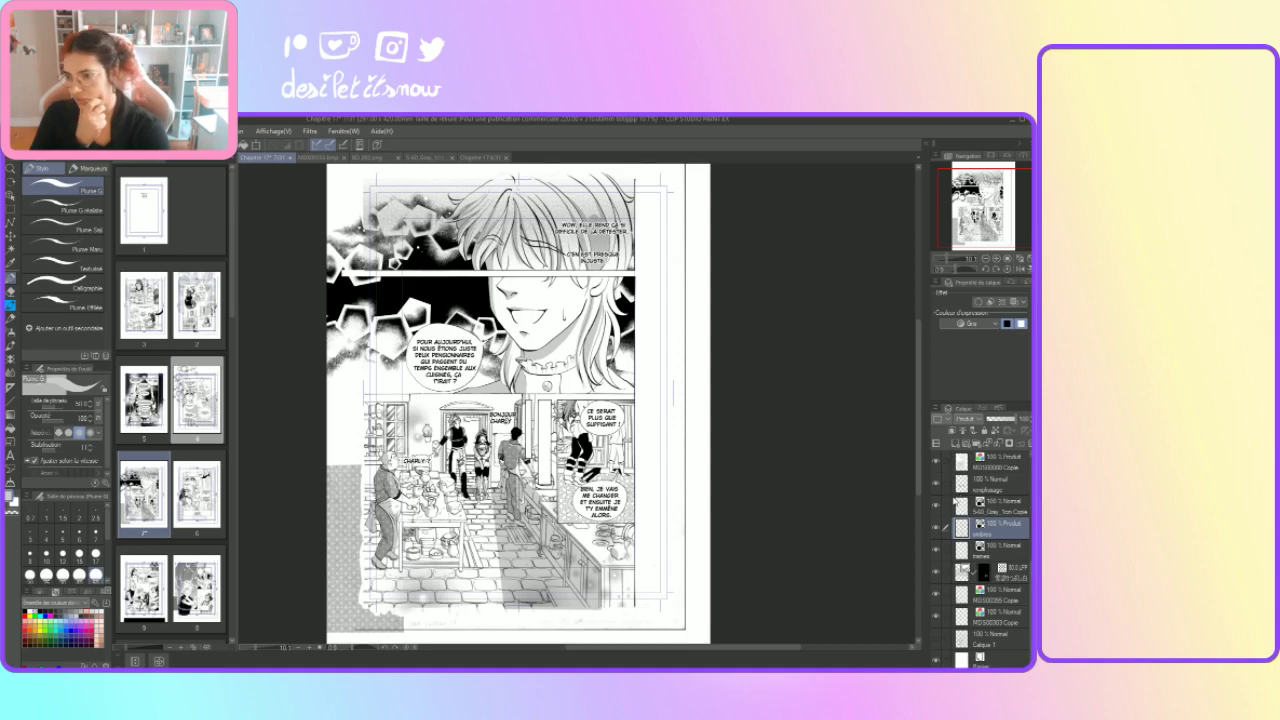
pyautogui.moveTo(1006, 645); pyautogui.dragTo(984, 456)
pyautogui.click(958, 478)
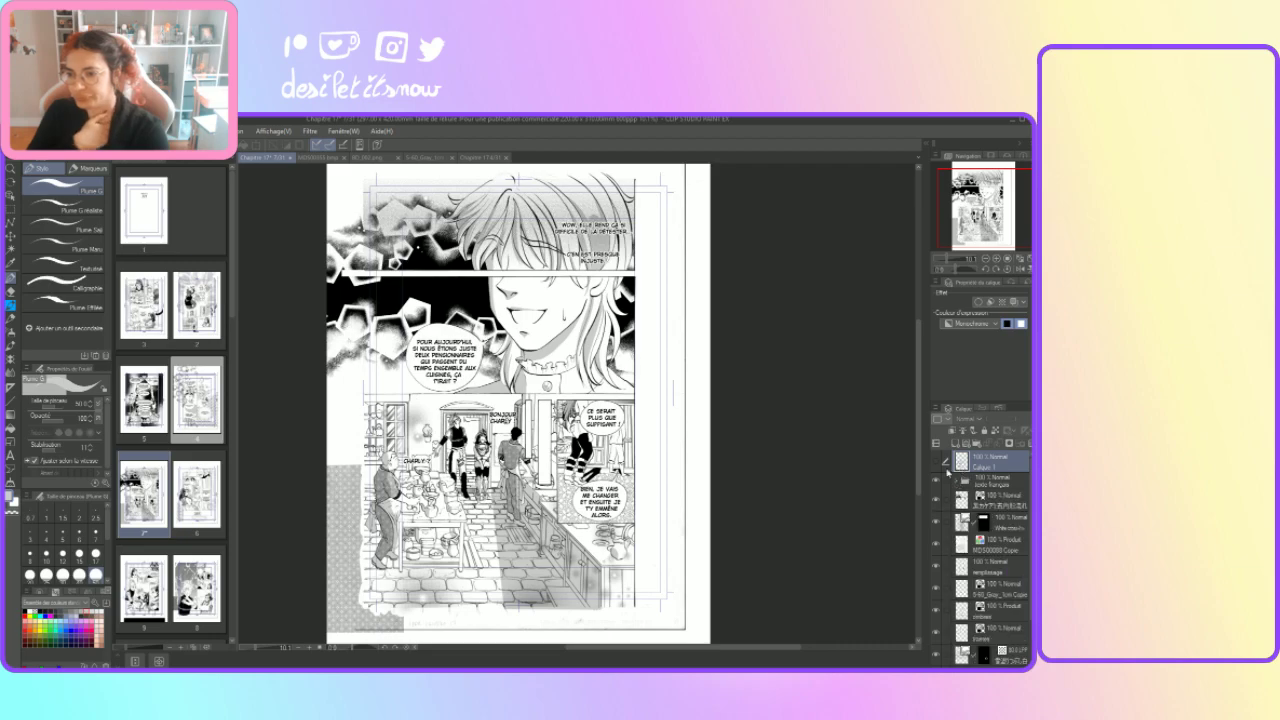
pyautogui.click(938, 463)
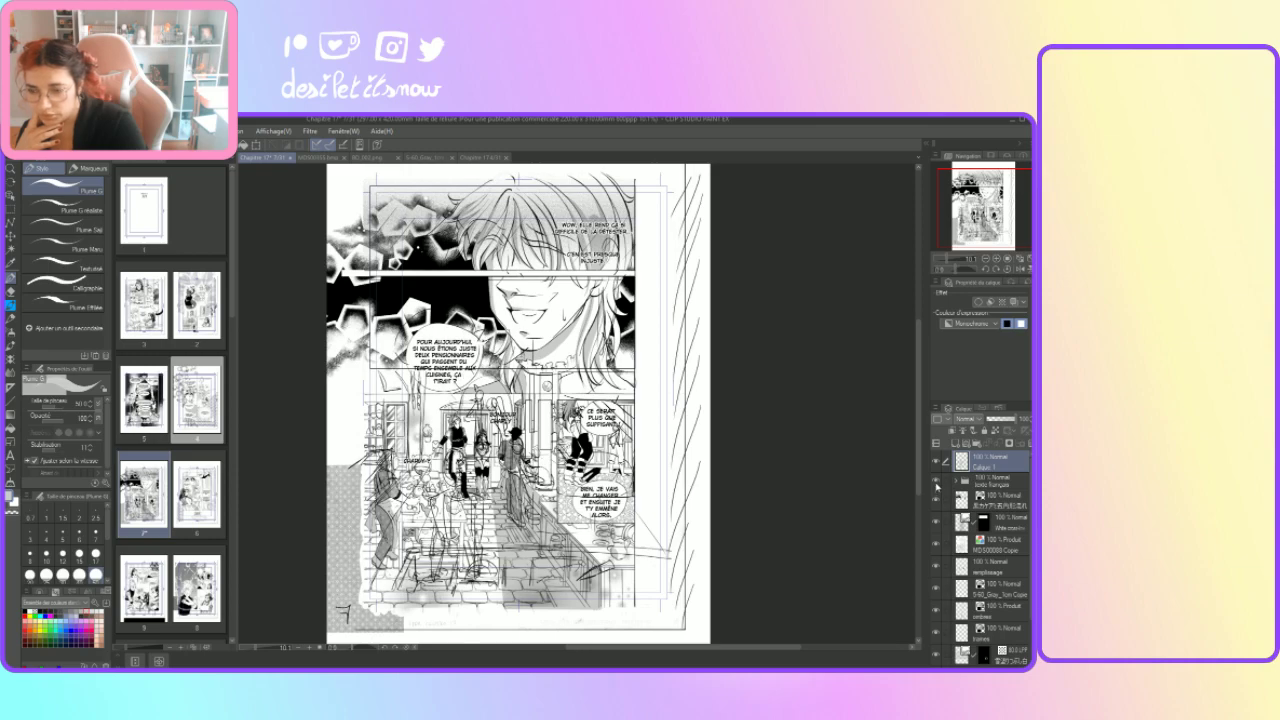
# Step: Hide the text, artwork and tone layers below "Calque 1" to examine the rough sketch on its own
pyautogui.moveTo(937, 487); pyautogui.dragTo(937, 658)
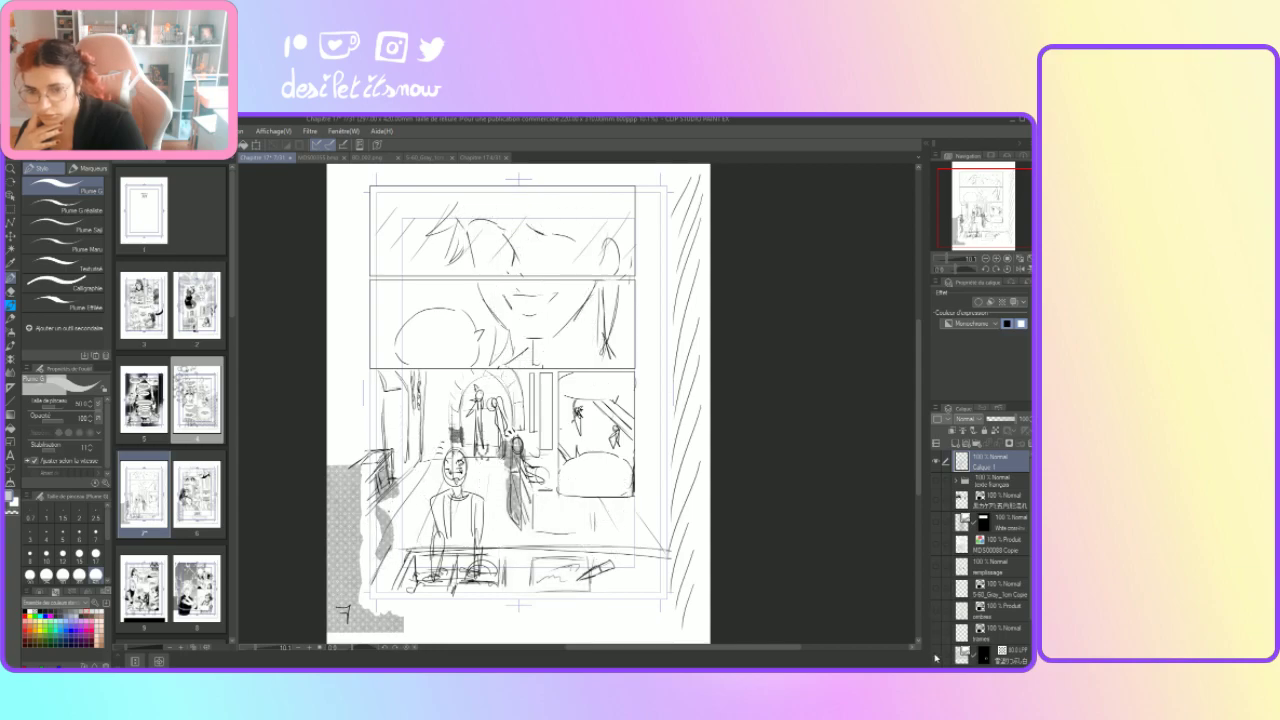
pyautogui.scroll(-2, 938, 650)
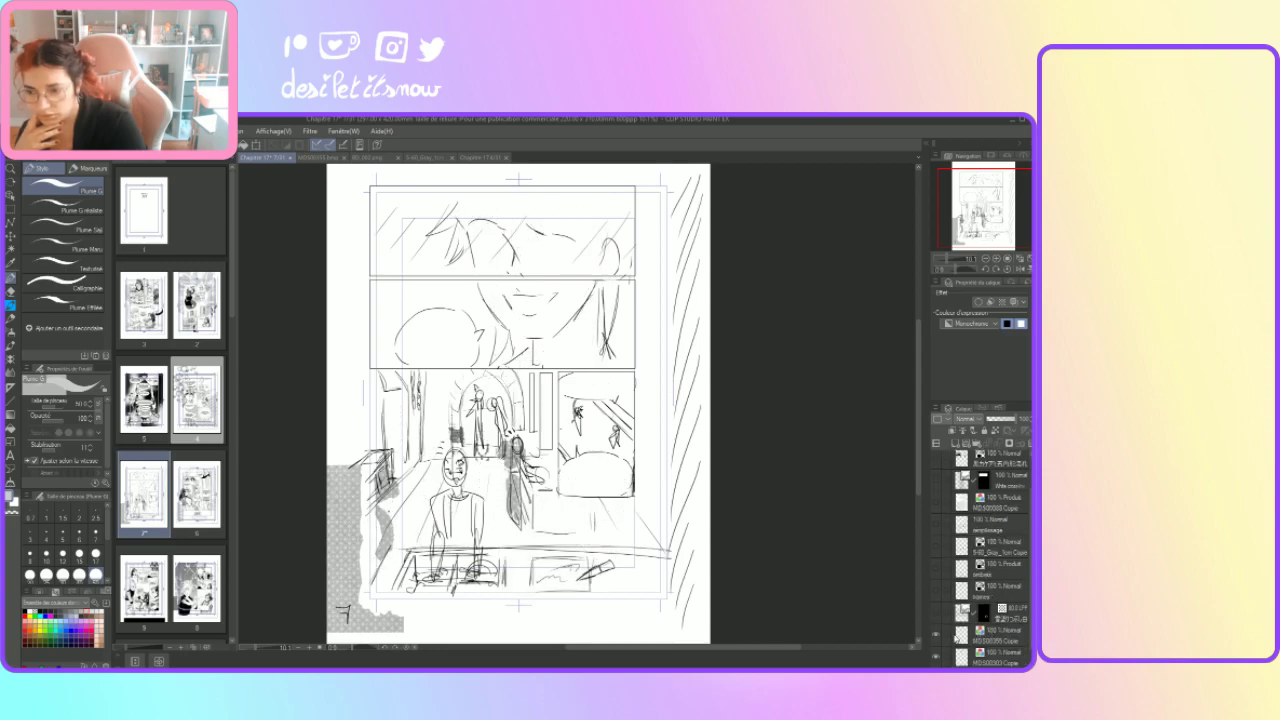
pyautogui.click(936, 635)
pyautogui.click(936, 656)
pyautogui.scroll(-1, 953, 629)
pyautogui.scroll(1, 974, 617)
pyautogui.hotkey('ctrl', 'shift', 'n')
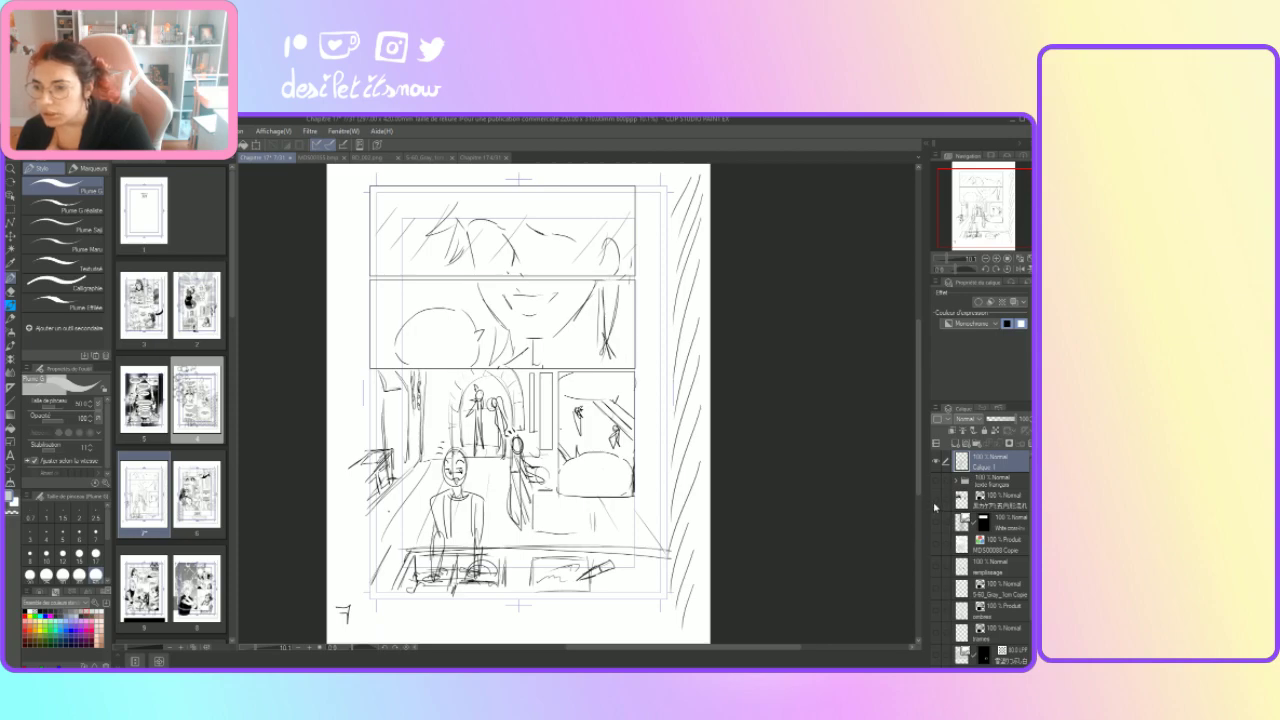
# Step: Turn the hidden background, fill, shadow, line art and tone layers back on beneath the sketch
pyautogui.click(936, 497)
pyautogui.click(936, 519)
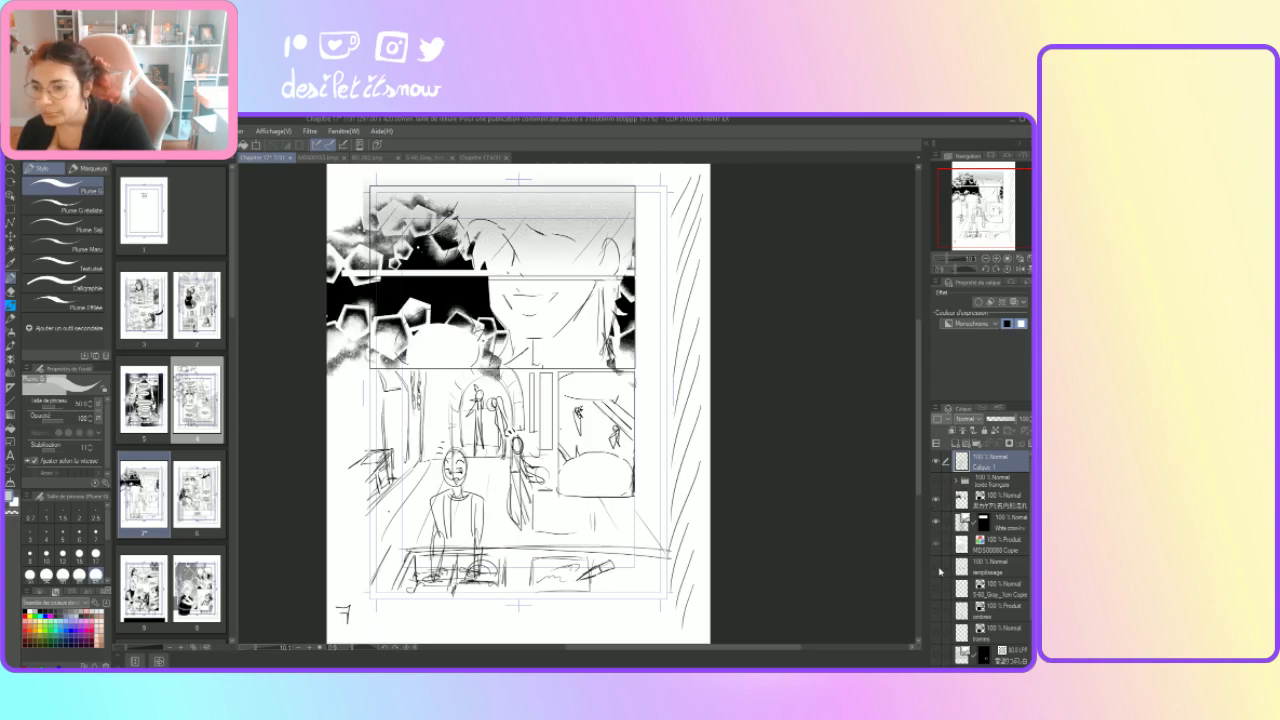
pyautogui.click(936, 541)
pyautogui.click(940, 572)
pyautogui.click(936, 590)
pyautogui.click(936, 612)
pyautogui.click(936, 632)
pyautogui.click(937, 655)
pyautogui.scroll(-2, 940, 630)
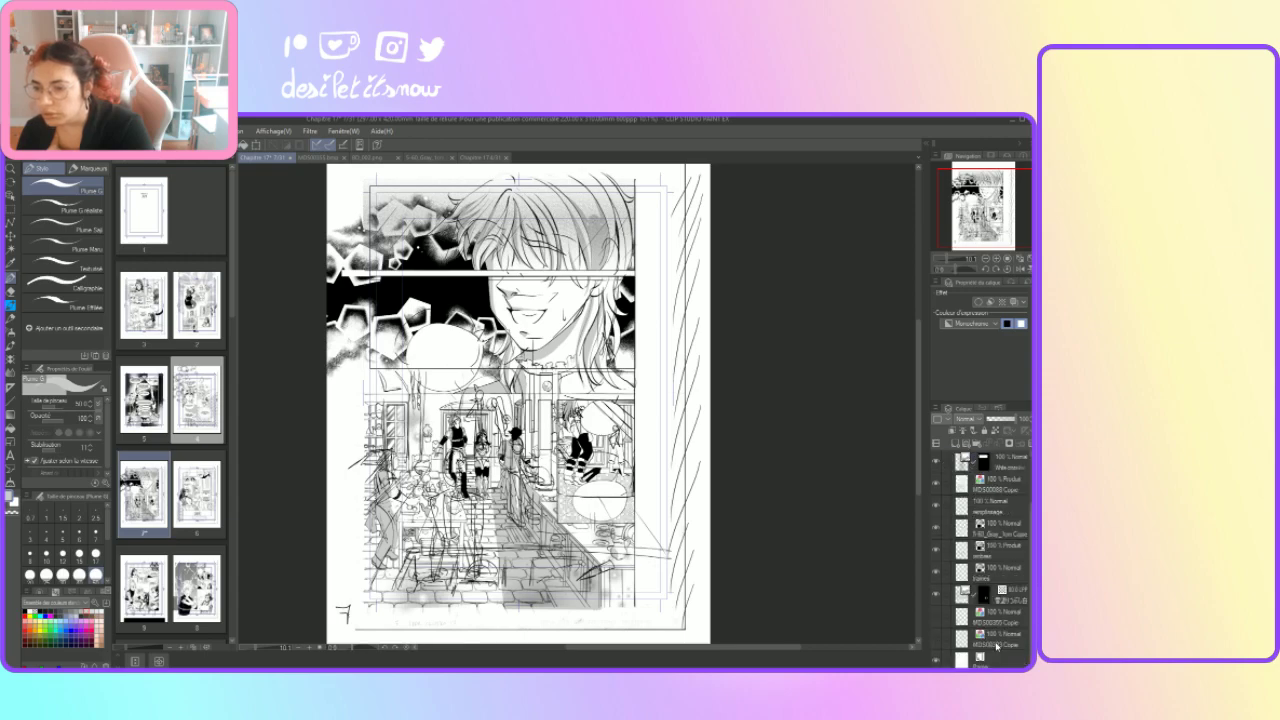
pyautogui.click(936, 622)
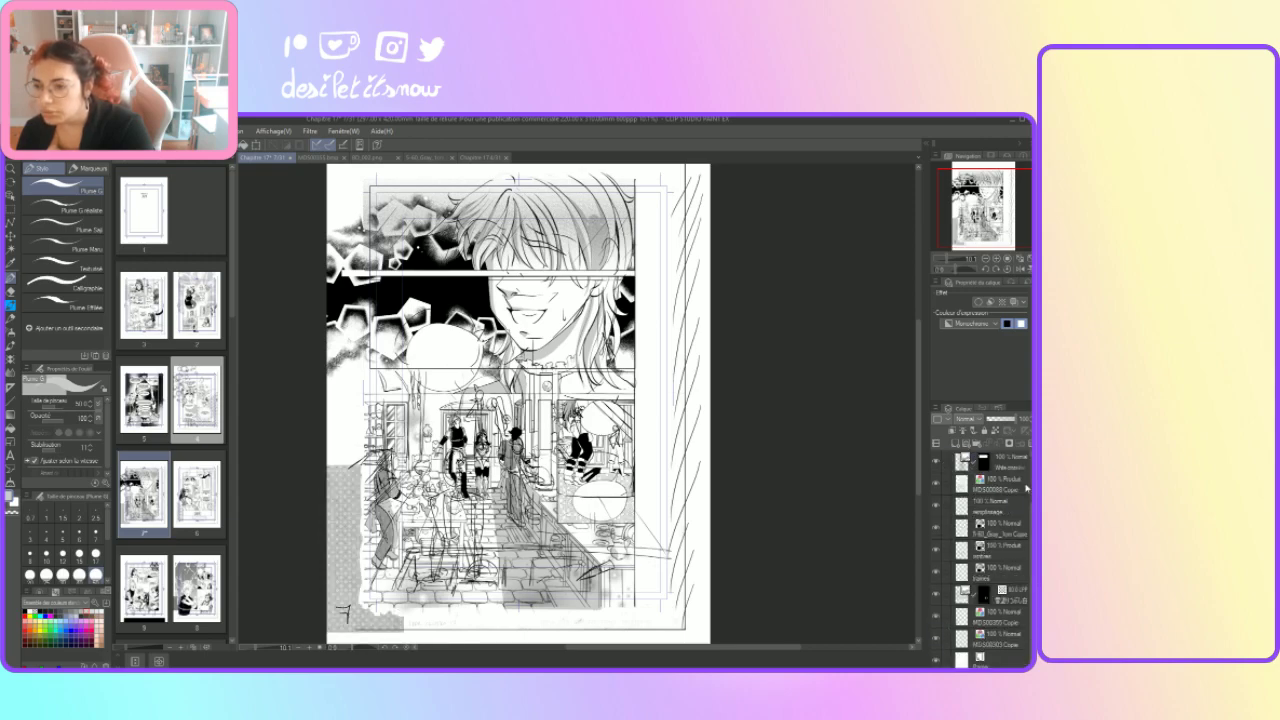
# Step: Hide the rough sketch layer "Calque 1" and keep the French text folder visible
pyautogui.scroll(2, 1022, 476)
pyautogui.click(936, 478)
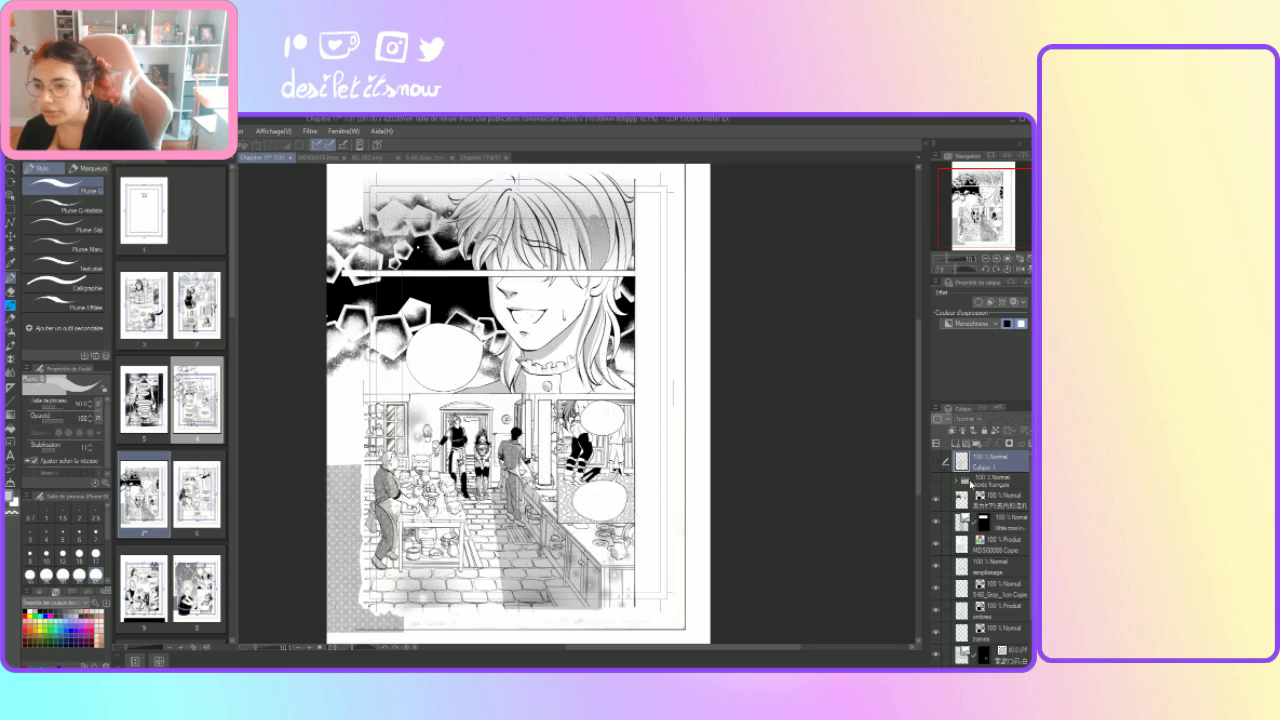
pyautogui.click(937, 481)
# Step: Add a new layer directly above the French text folder and switch the drawing color to black
pyautogui.click(975, 484)
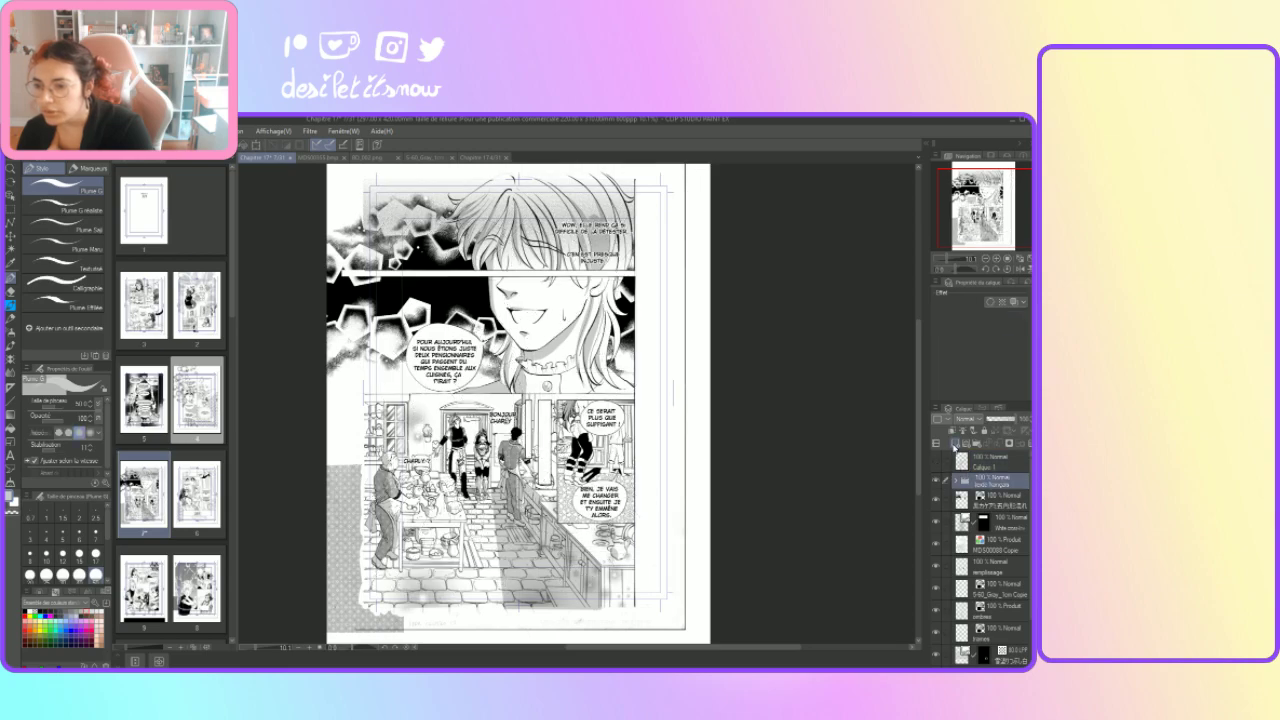
pyautogui.click(955, 443)
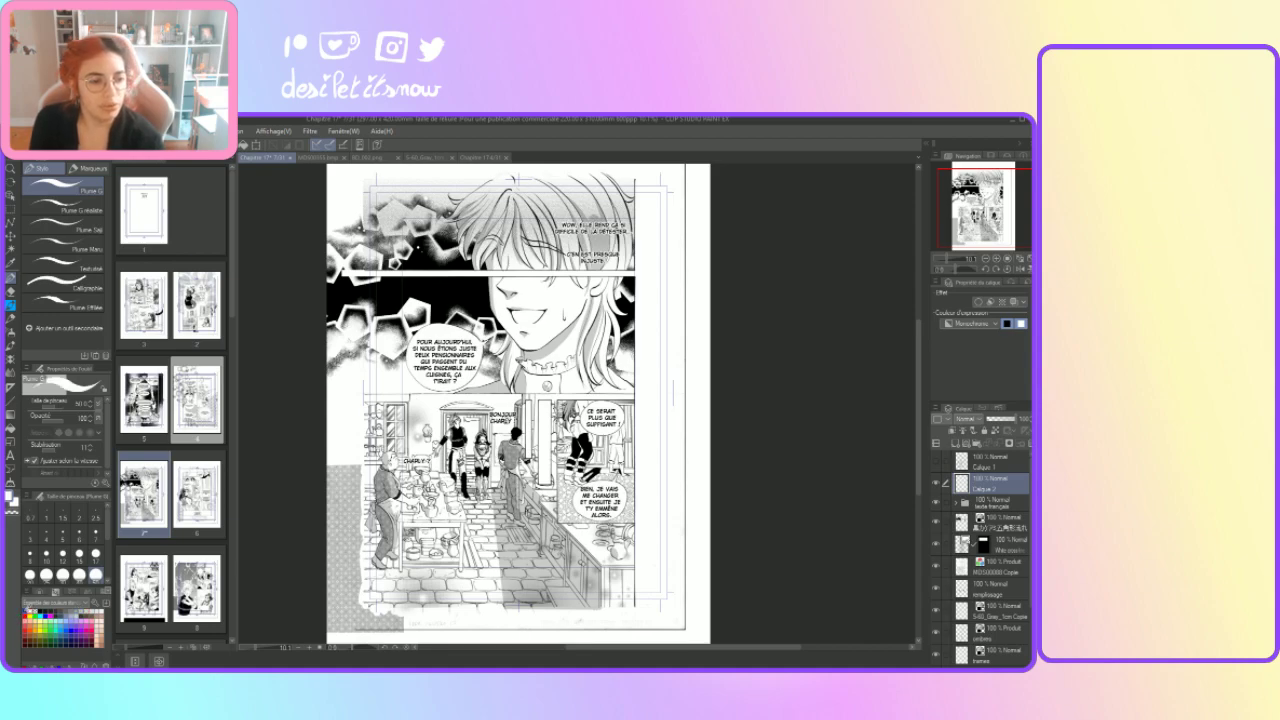
pyautogui.press('x')
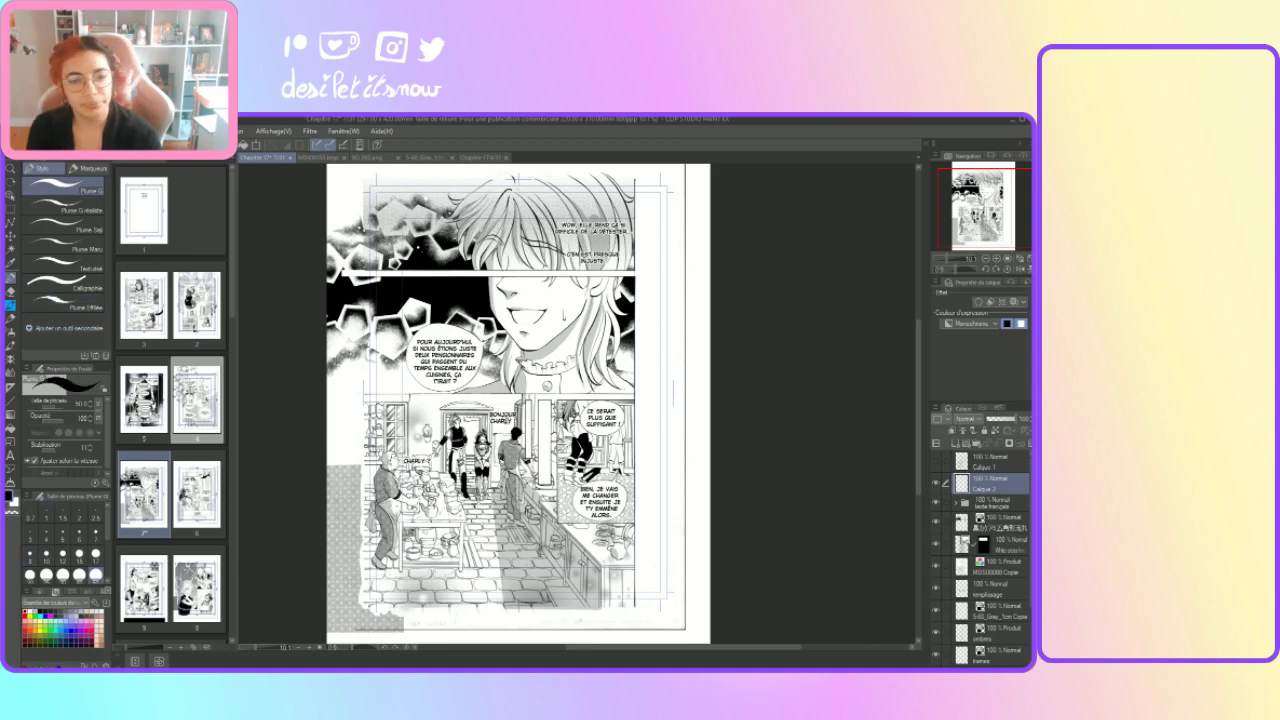
# Step: With a size 17 pen, draw small black surprise marks beside the heads of the two cooks in the kitchen panel
pyautogui.click(306, 649)
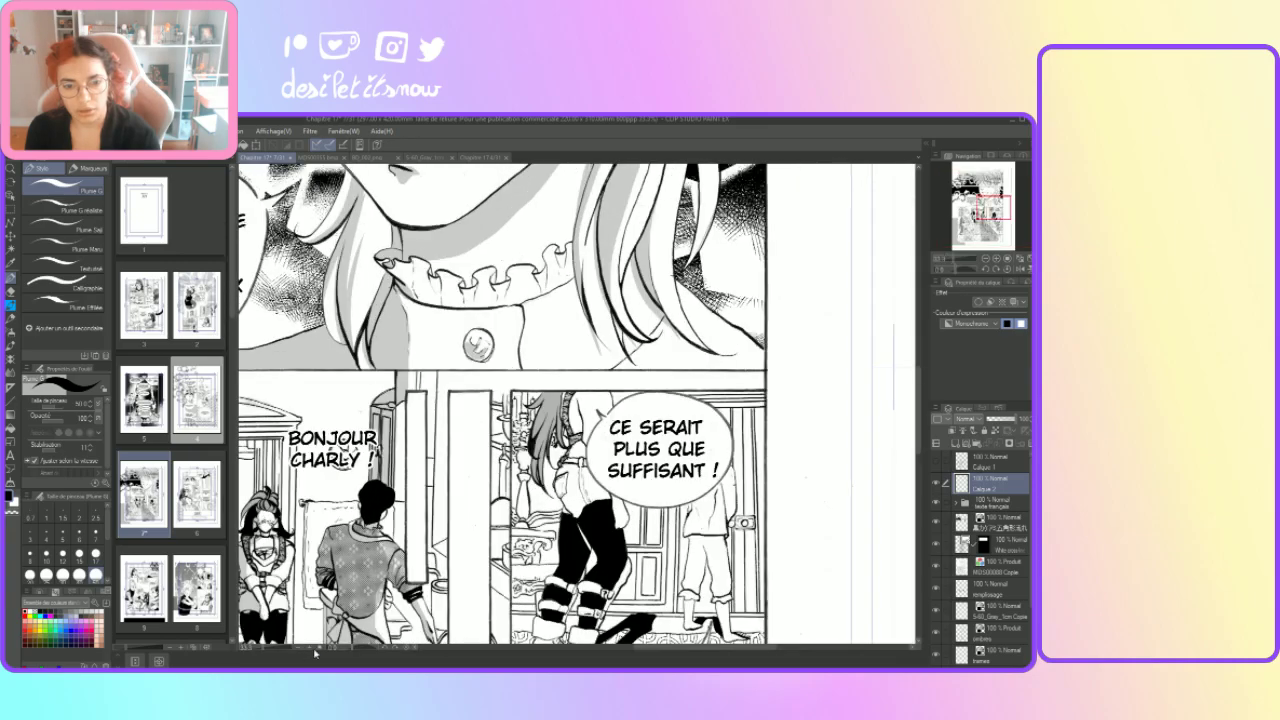
pyautogui.moveTo(703, 650); pyautogui.dragTo(634, 660)
pyautogui.scroll(-5, 922, 452)
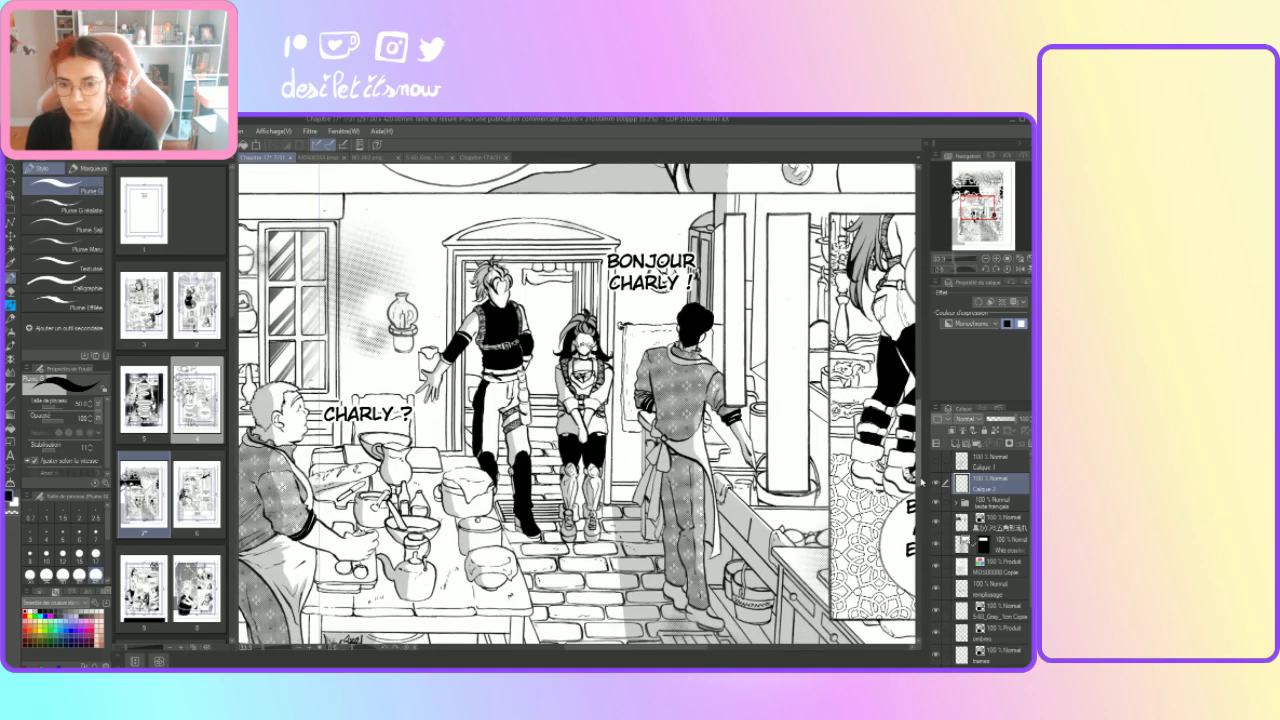
pyautogui.click(96, 552)
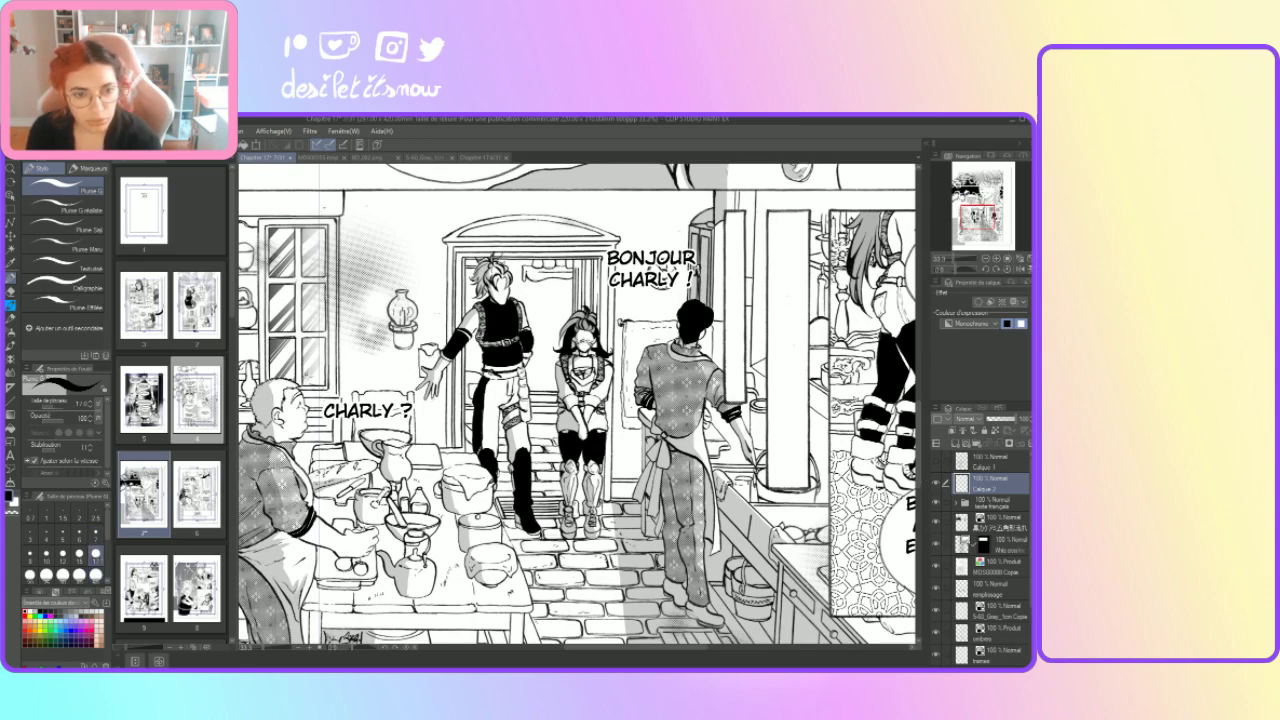
pyautogui.moveTo(310, 375); pyautogui.dragTo(316, 379)
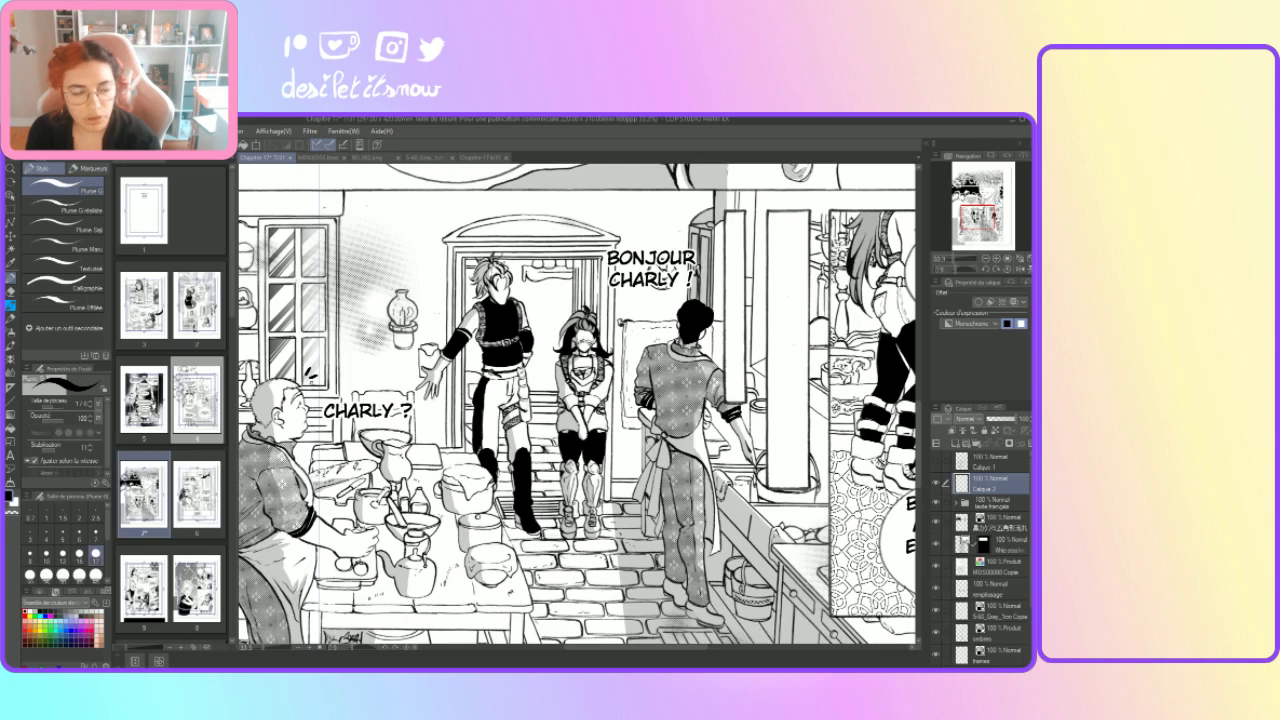
pyautogui.hotkey('ctrl', 'z')
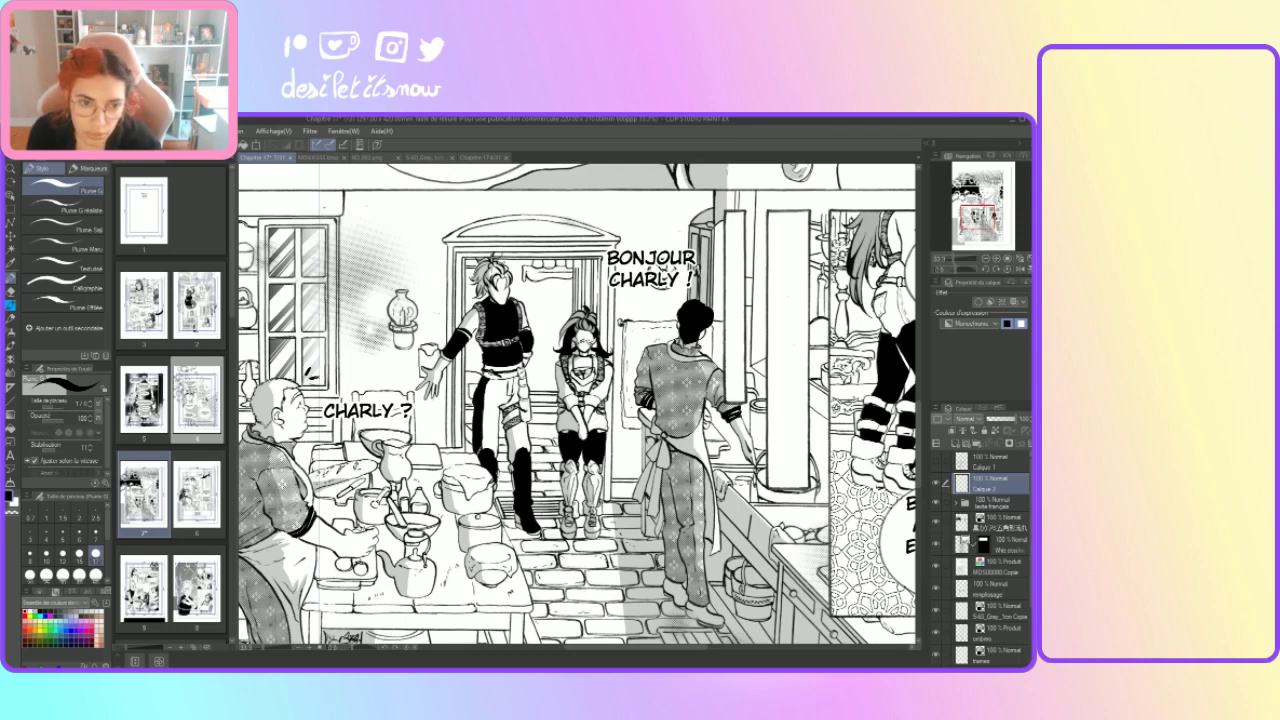
pyautogui.moveTo(311, 381); pyautogui.dragTo(318, 386)
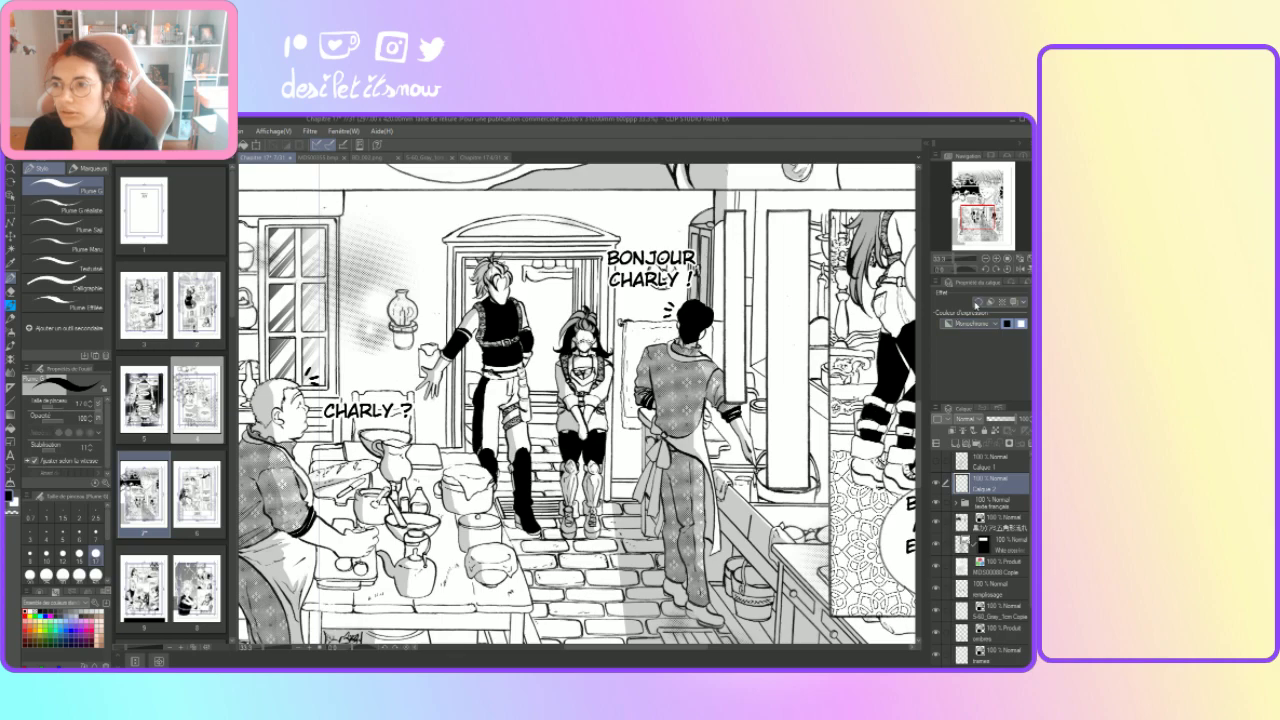
# Step: Apply a white border effect to the surprise-marks layer and increase the border's thickness
pyautogui.click(979, 301)
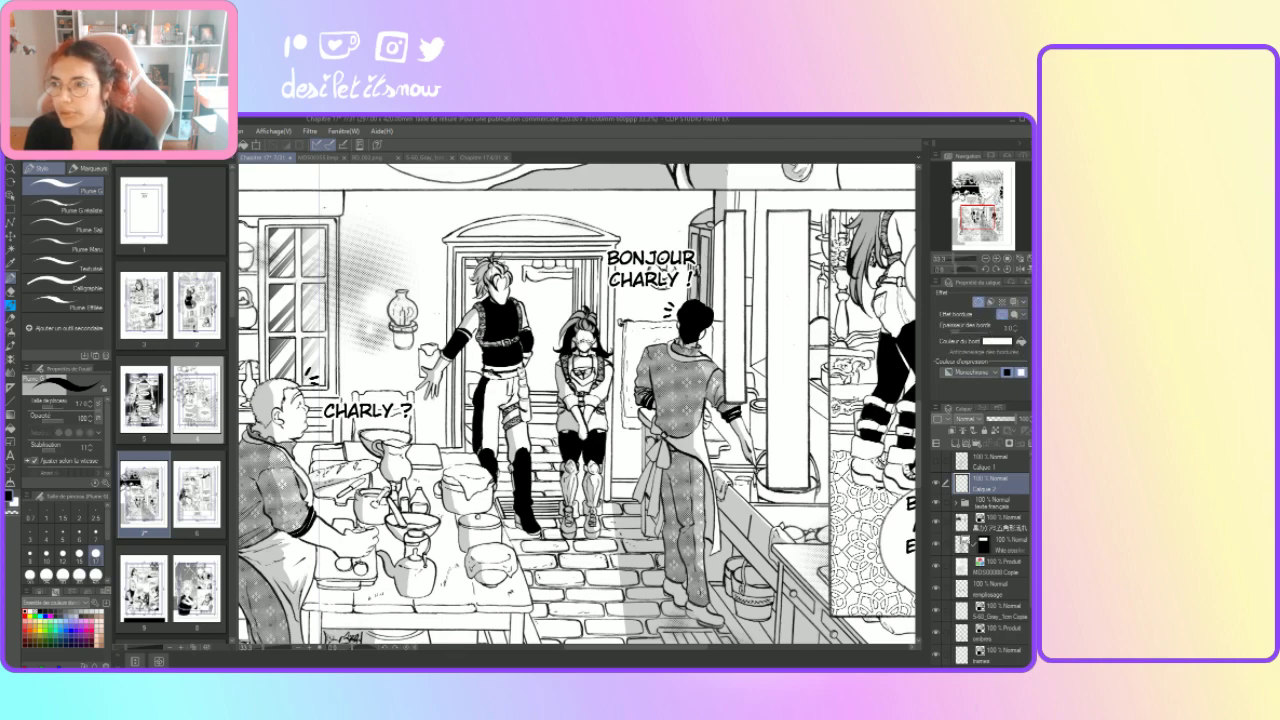
pyautogui.click(1015, 327)
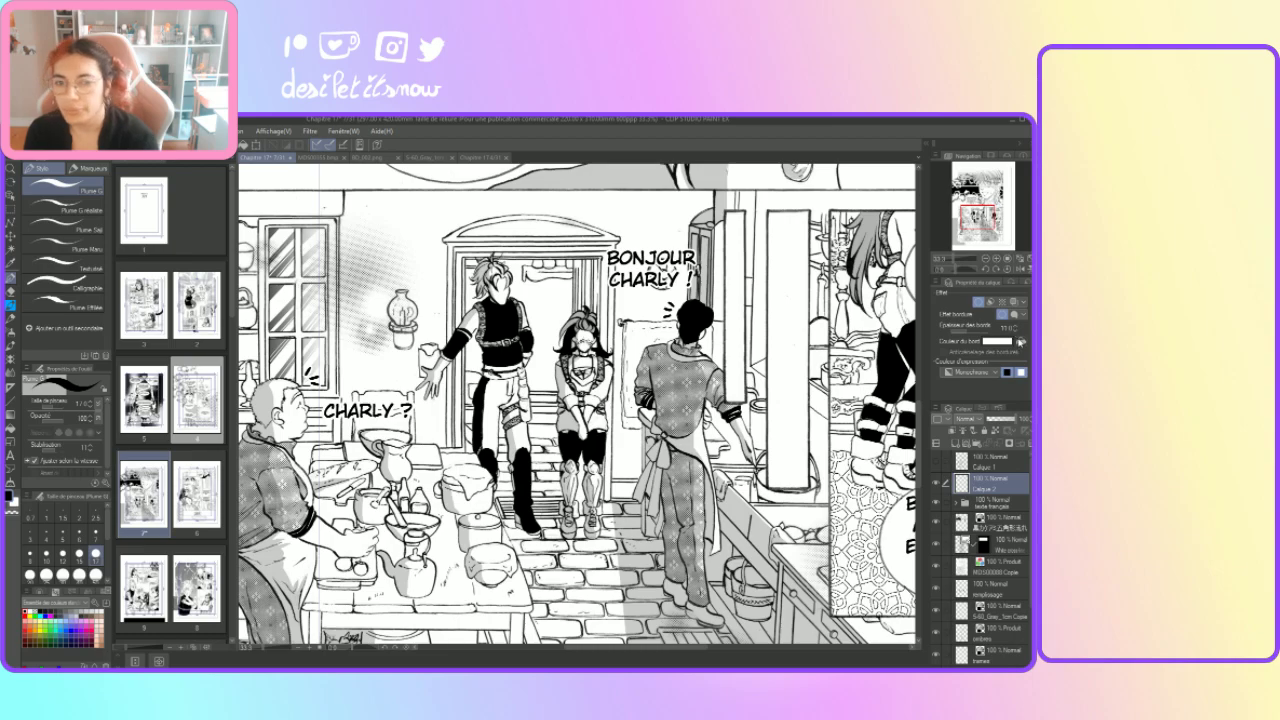
# Step: Paint gray shadows on the "ombres" layer over the background figure in the narrow panel beside the kitchen, alternating between pen and eraser
pyautogui.scroll(-3, 703, 409)
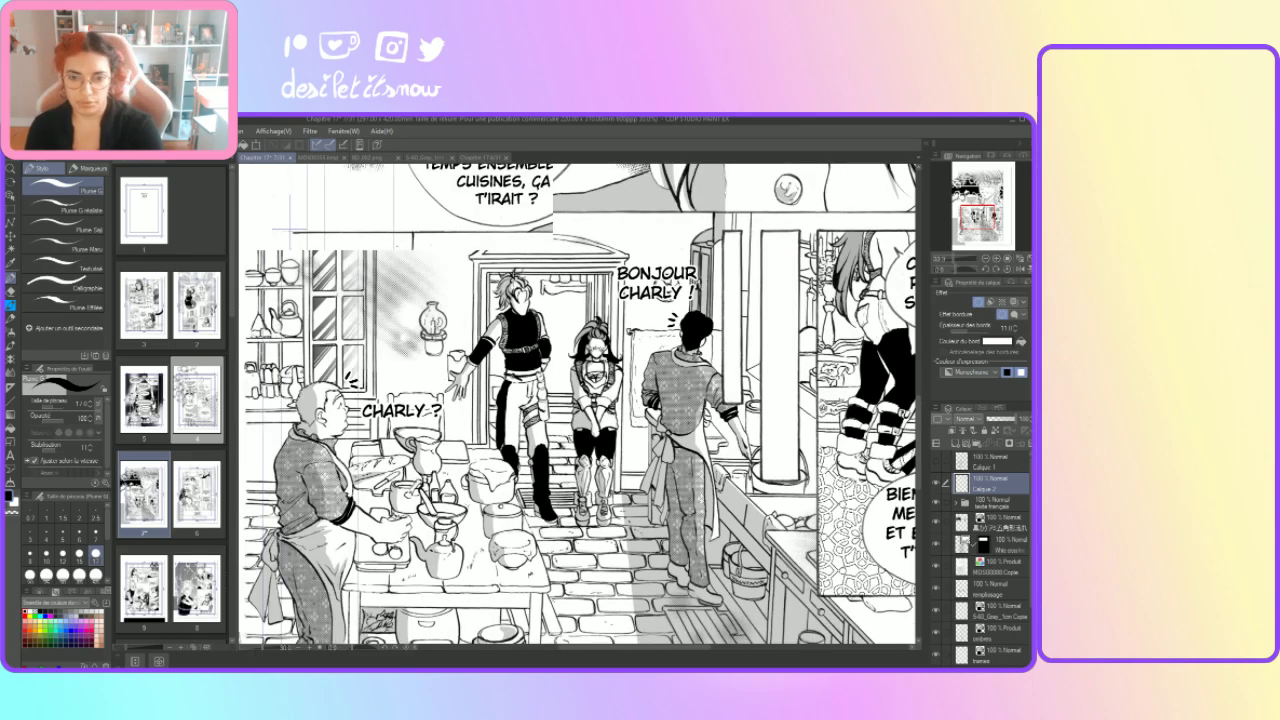
pyautogui.scroll(-1, 636, 406)
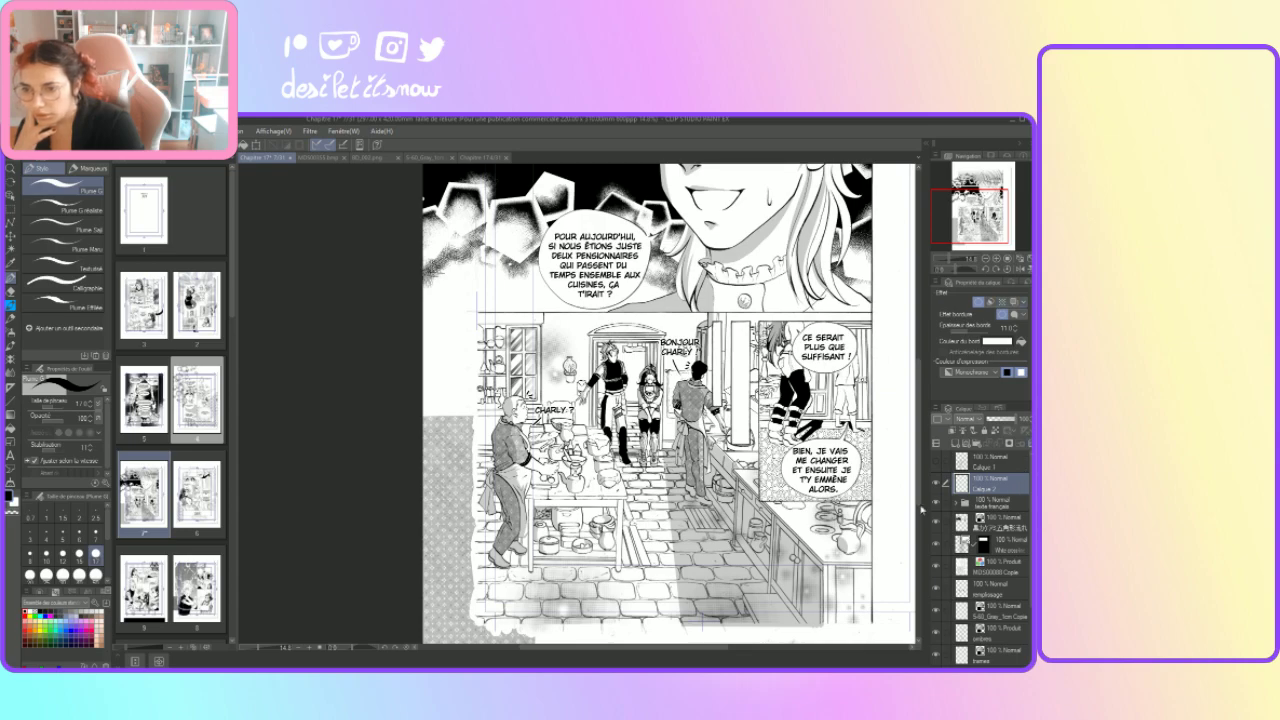
pyautogui.click(1014, 634)
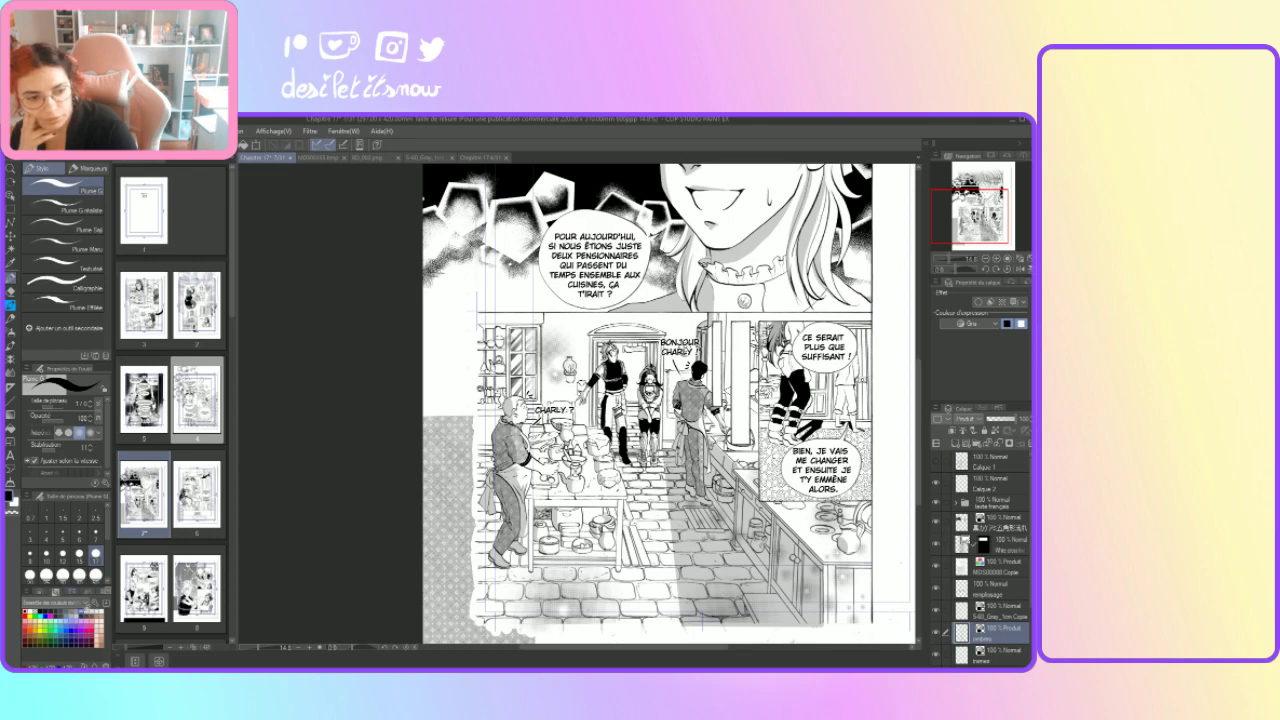
pyautogui.click(88, 610)
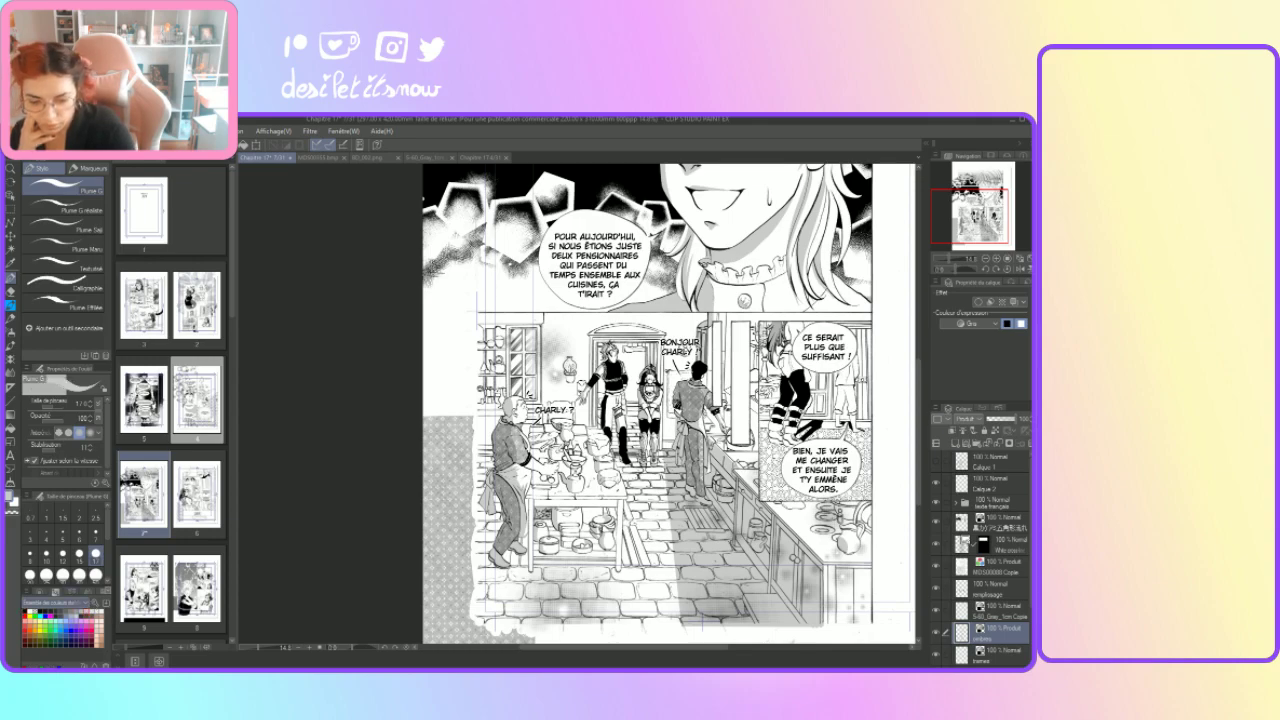
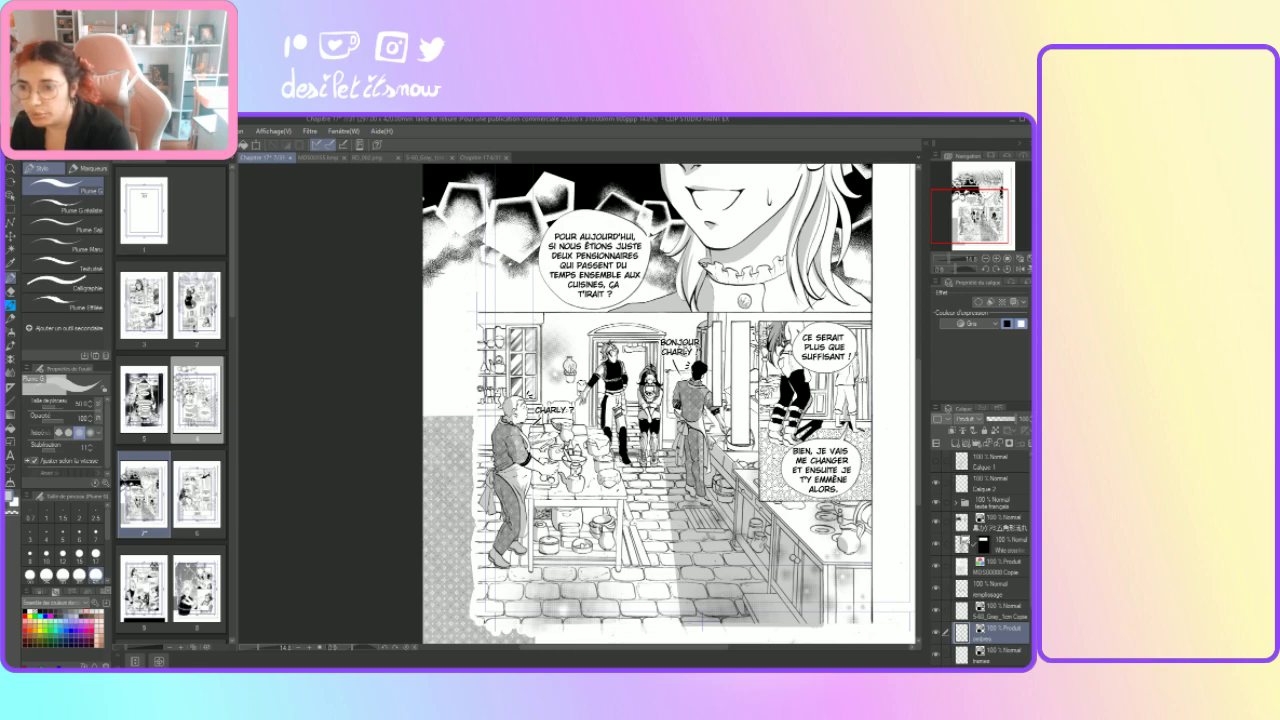
pyautogui.moveTo(854, 389); pyautogui.dragTo(855, 413)
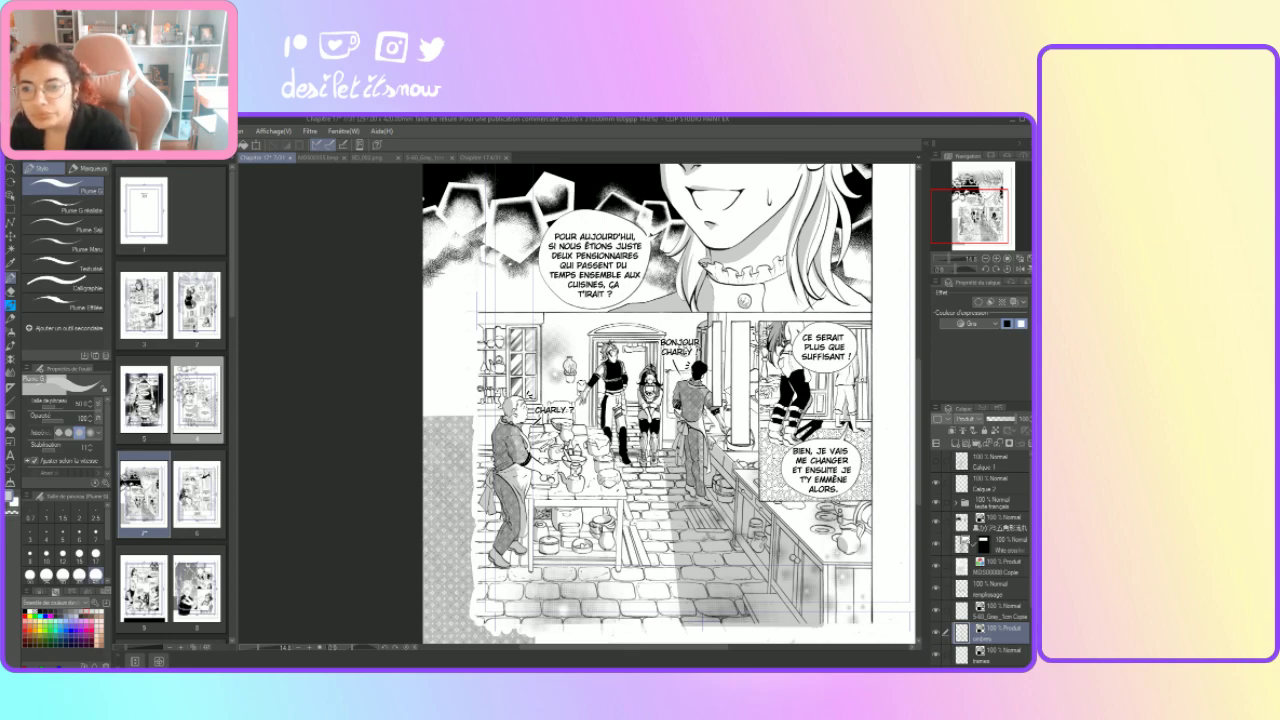
pyautogui.moveTo(817, 397); pyautogui.dragTo(817, 415)
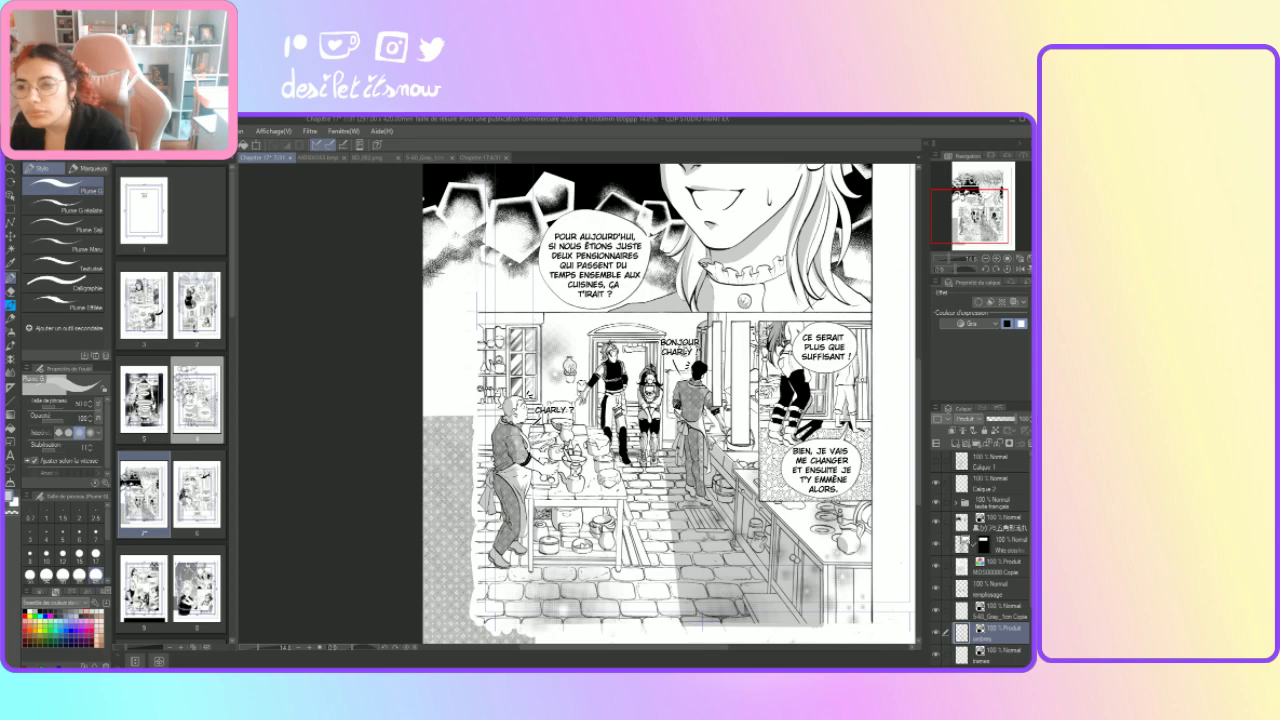
pyautogui.moveTo(817, 398); pyautogui.dragTo(816, 375)
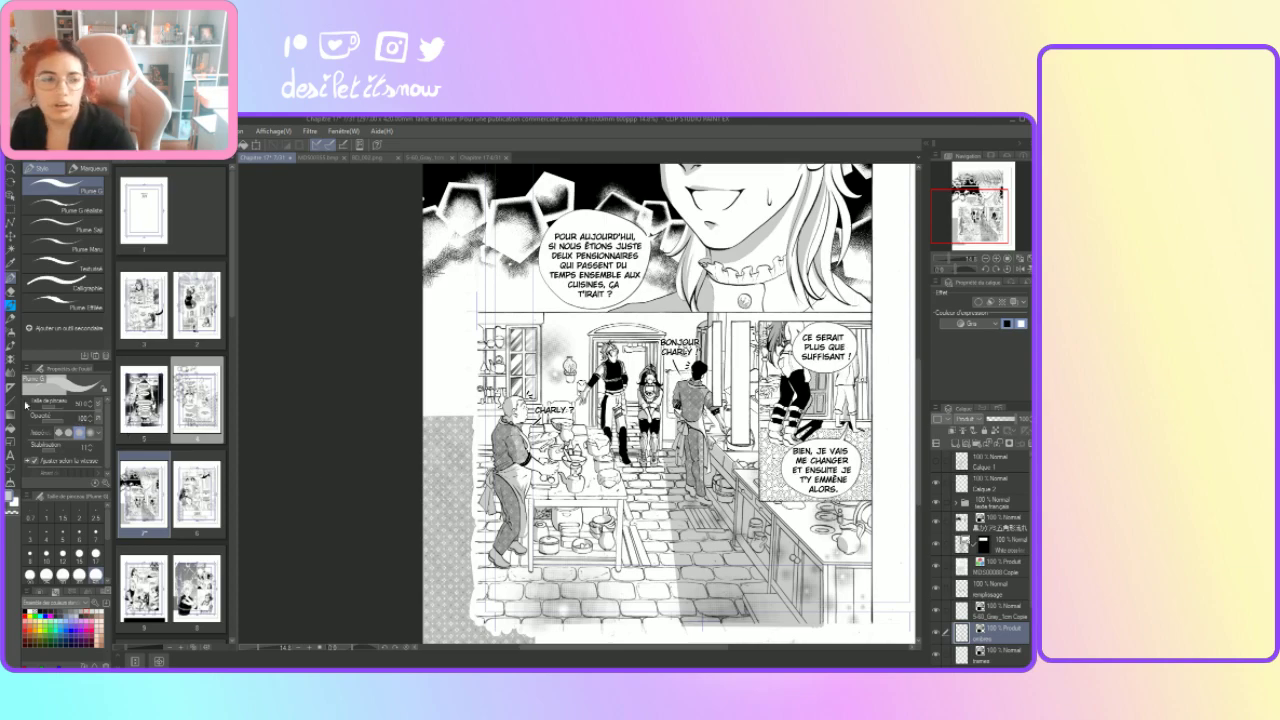
pyautogui.click(11, 292)
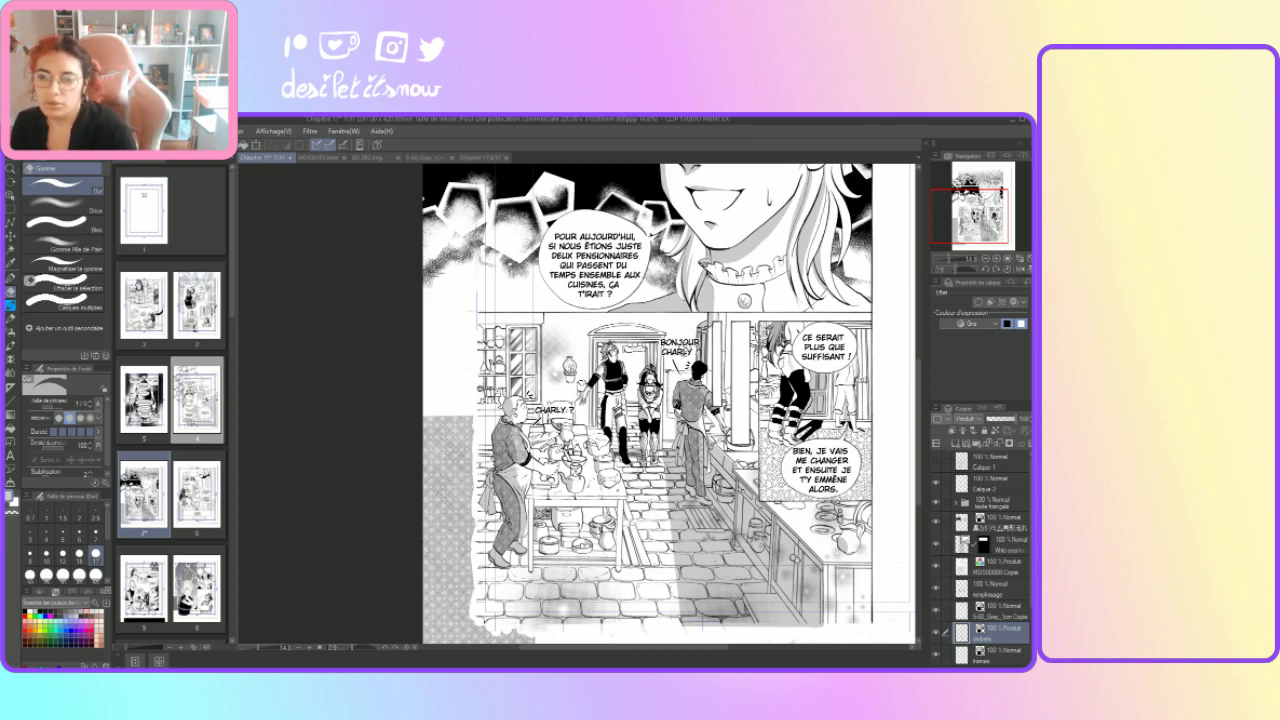
pyautogui.click(11, 278)
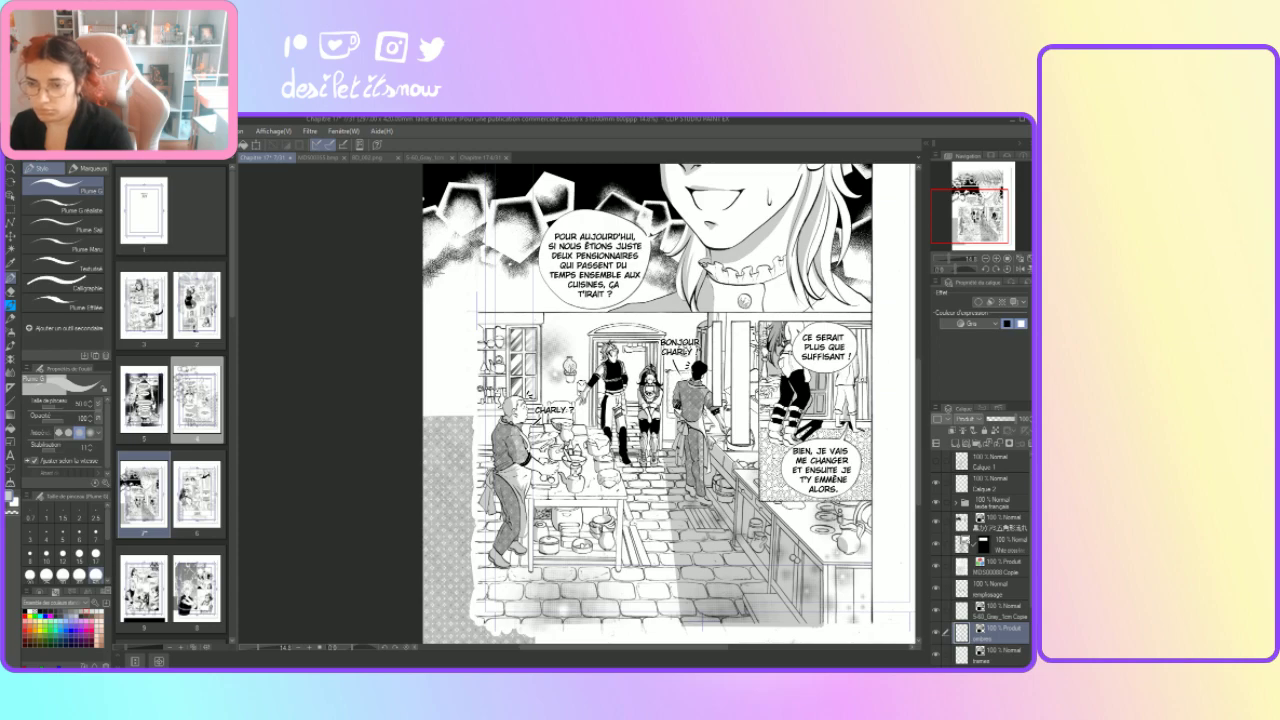
pyautogui.click(10, 292)
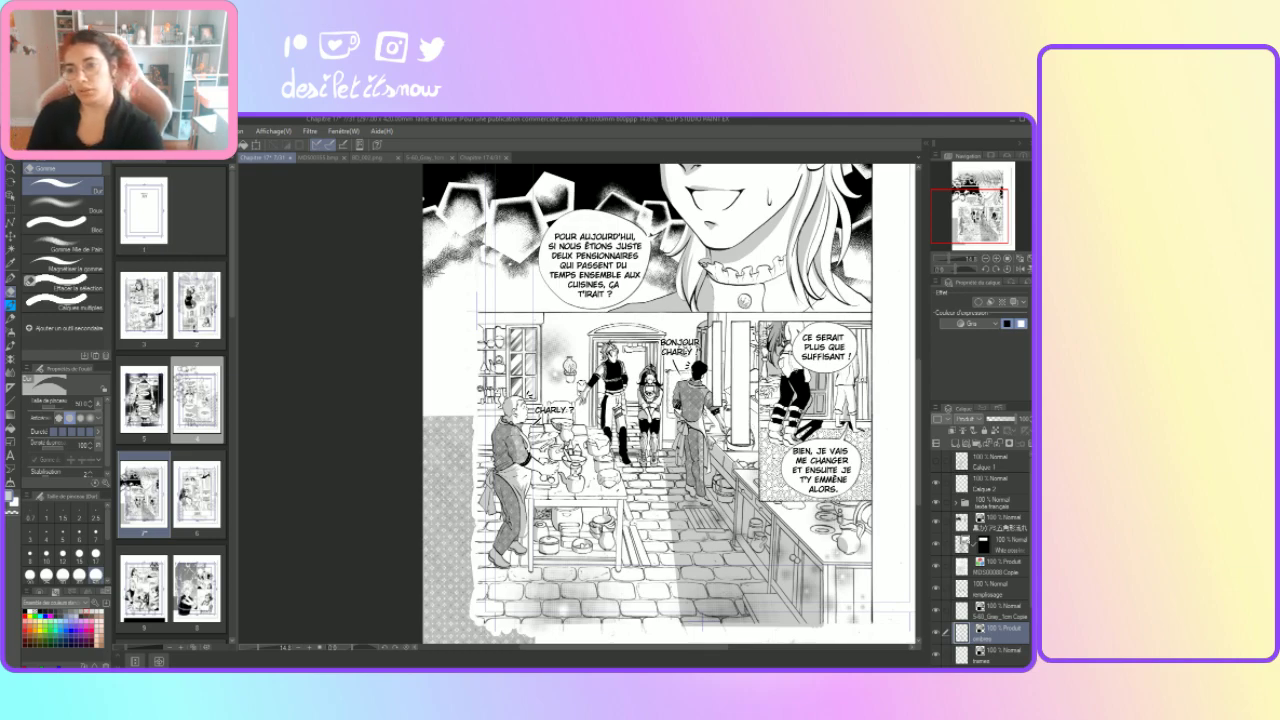
# Step: Save the finished kitchen page, then close it together with the page 4 document and the comic page reference image
pyautogui.scroll(-2, 790, 366)
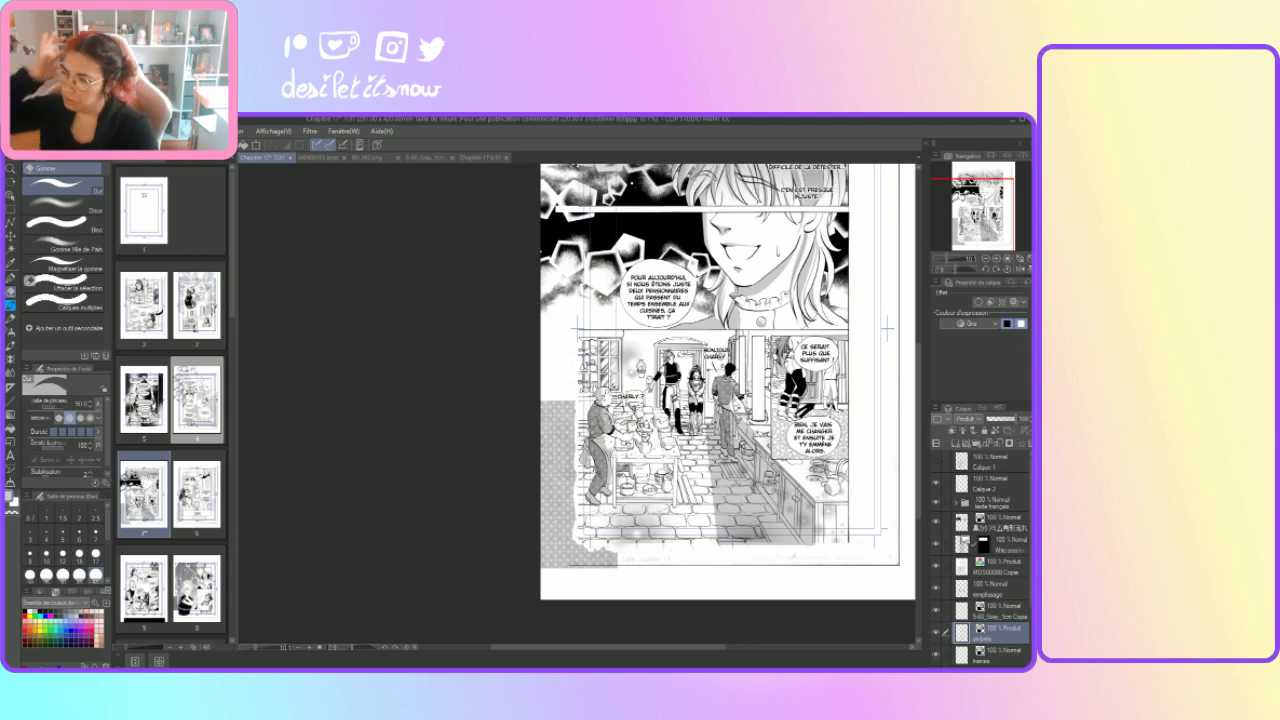
pyautogui.hotkey('ctrl', 's')
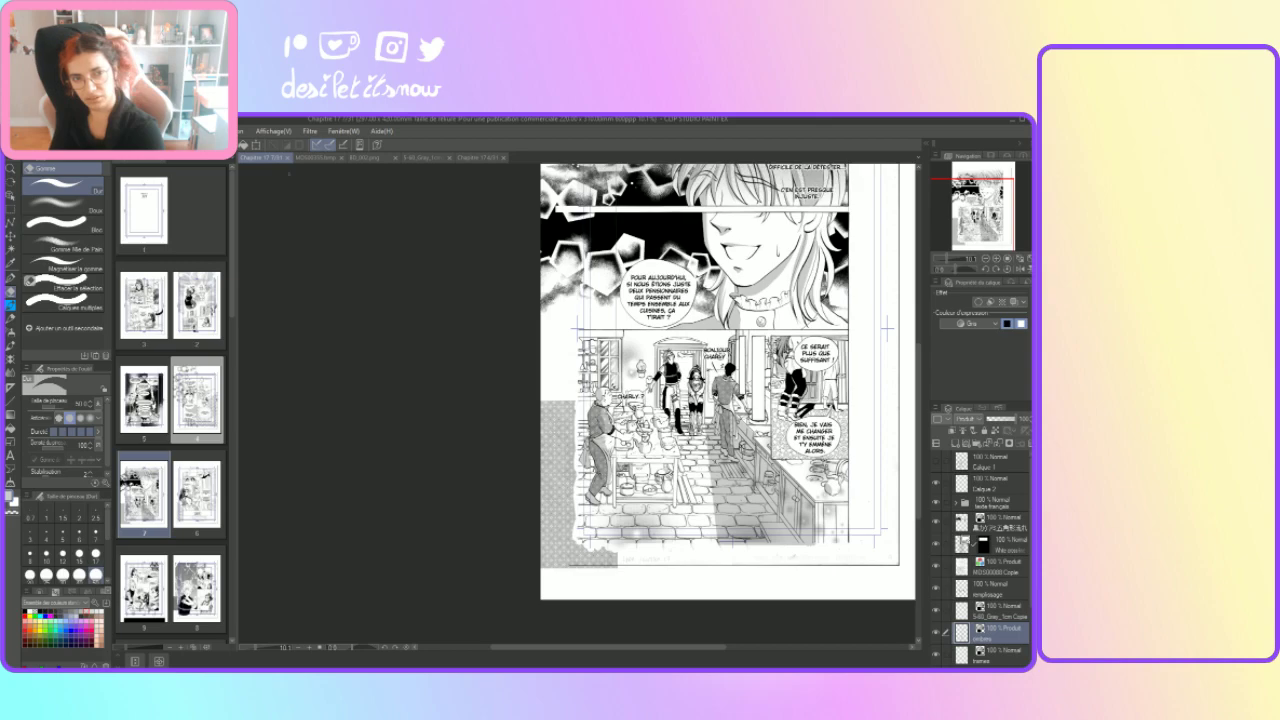
pyautogui.click(287, 160)
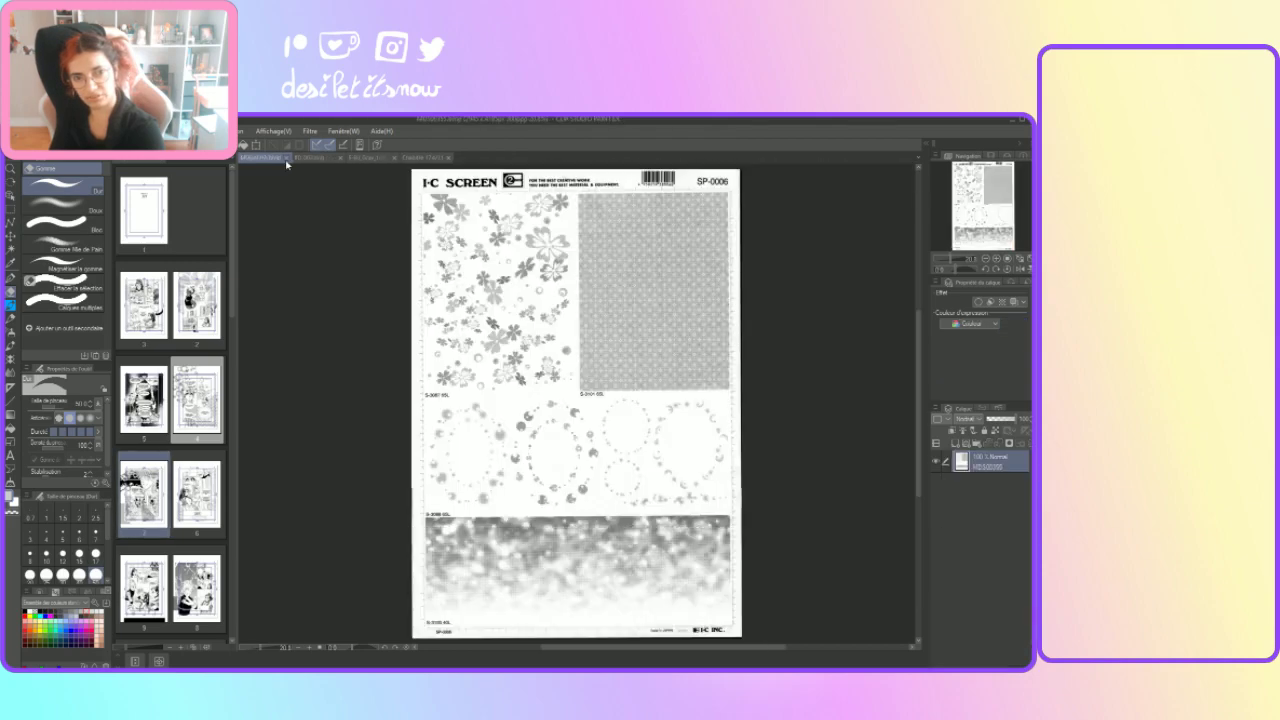
pyautogui.click(420, 160)
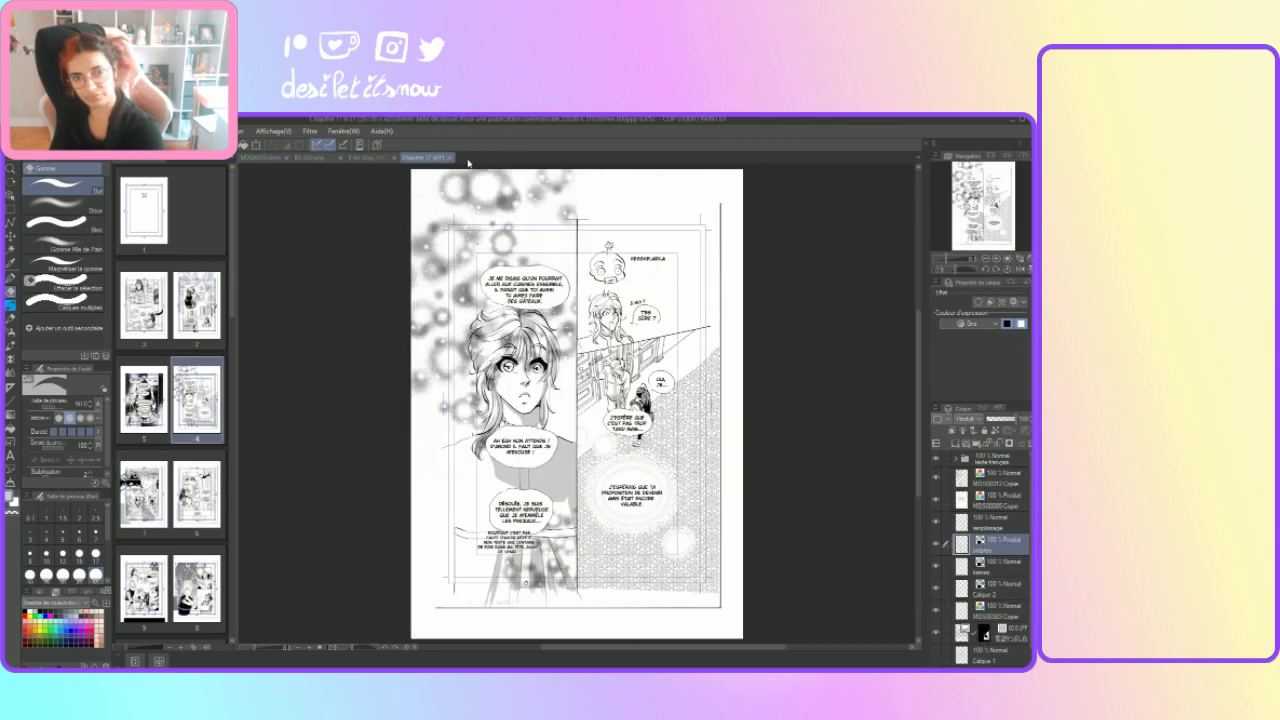
pyautogui.click(452, 160)
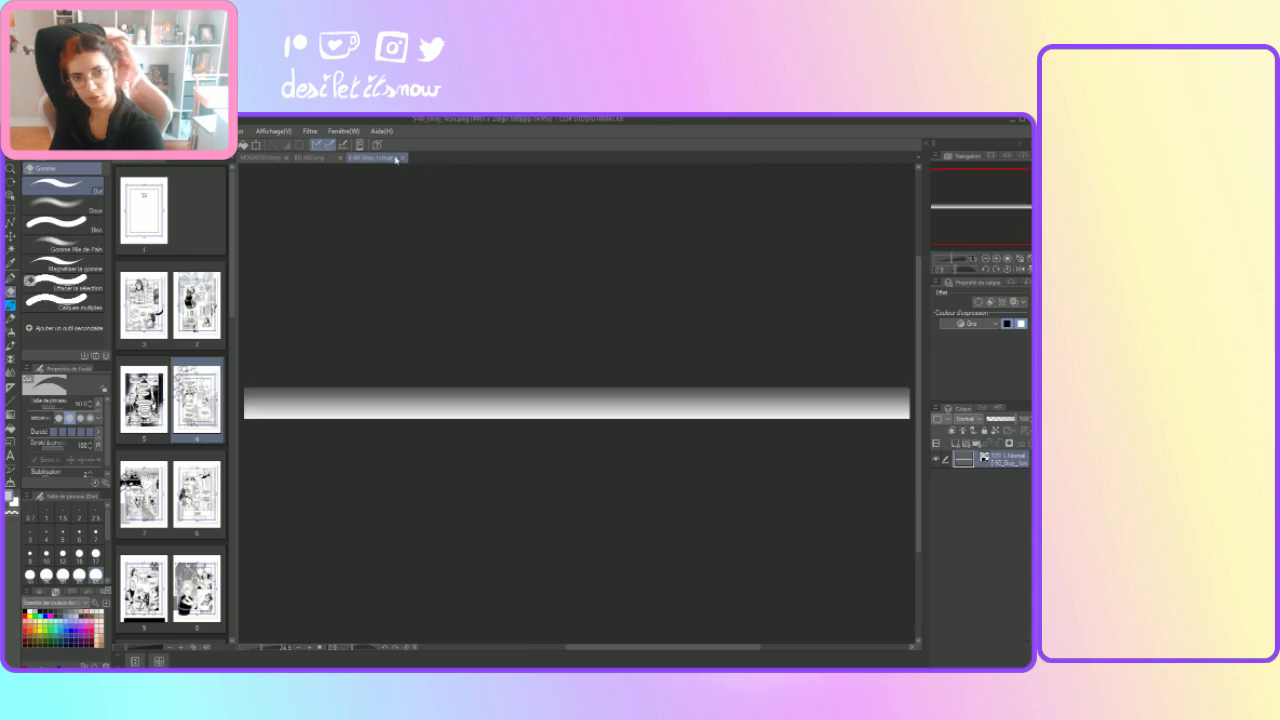
pyautogui.click(327, 161)
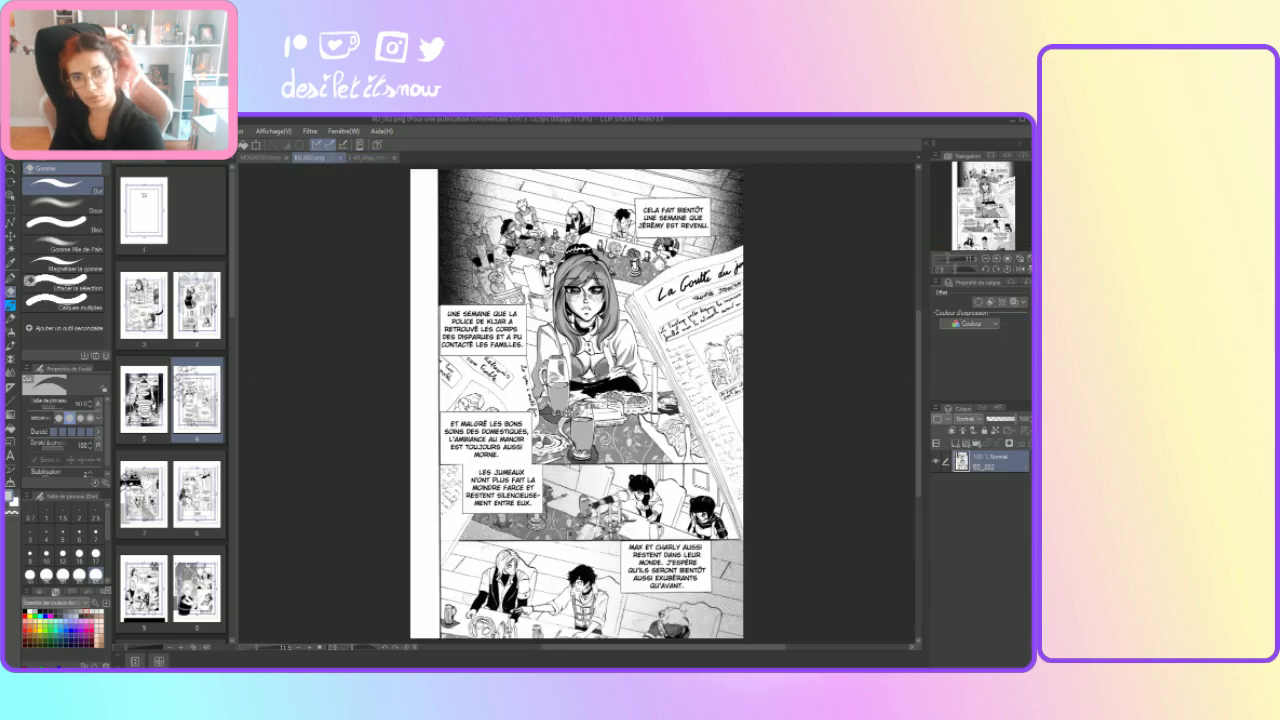
pyautogui.click(341, 159)
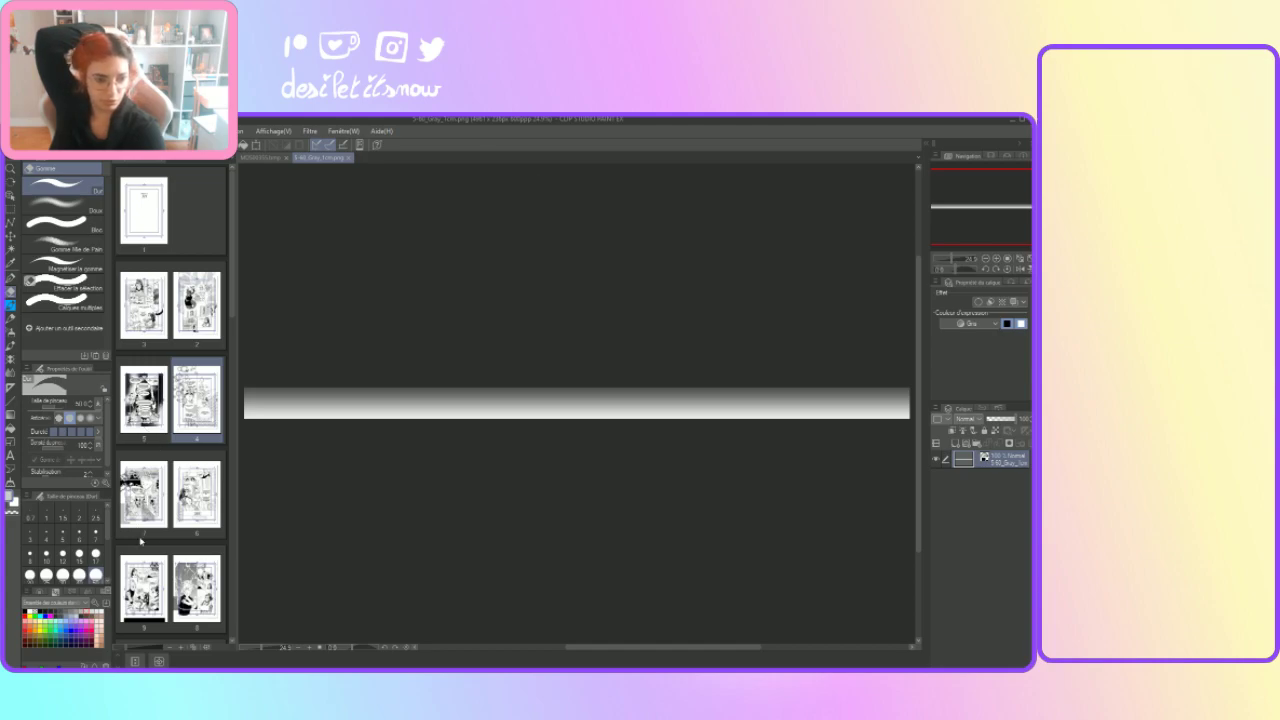
# Step: Open page 8 of the chapter and dock its document alongside the tone sheet and gradient files
pyautogui.click(199, 587)
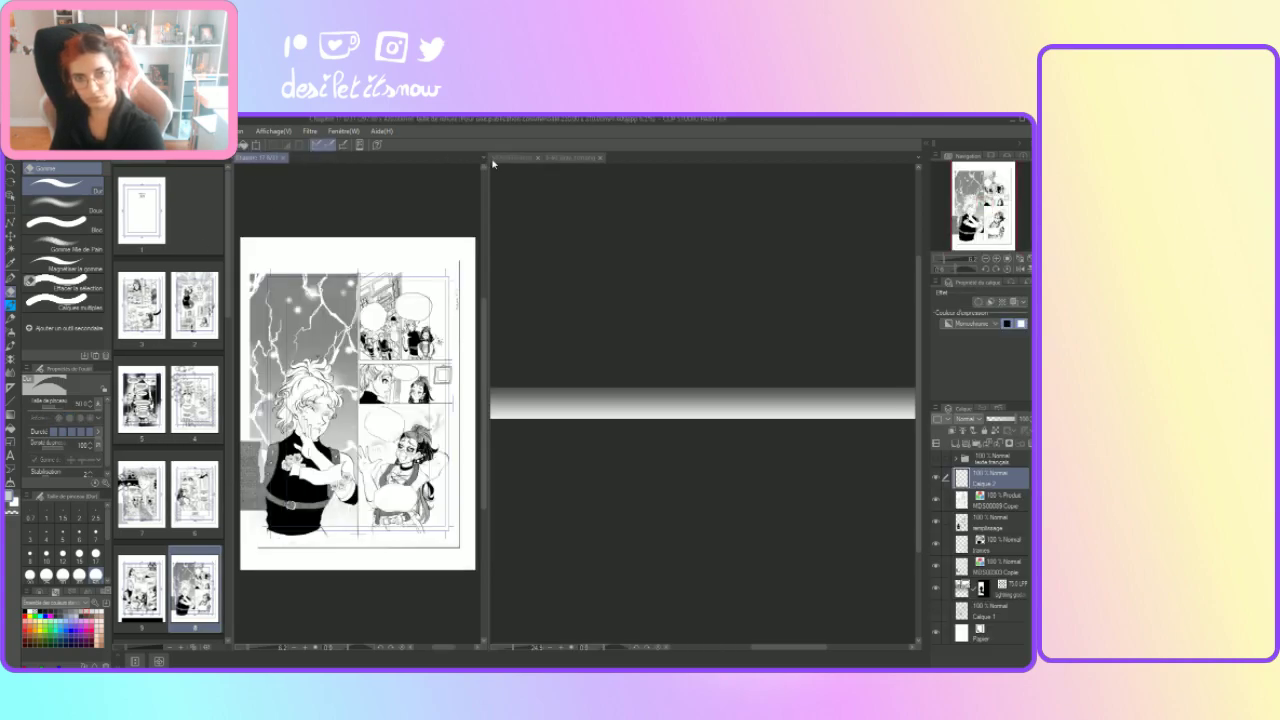
pyautogui.moveTo(260, 157); pyautogui.dragTo(492, 161)
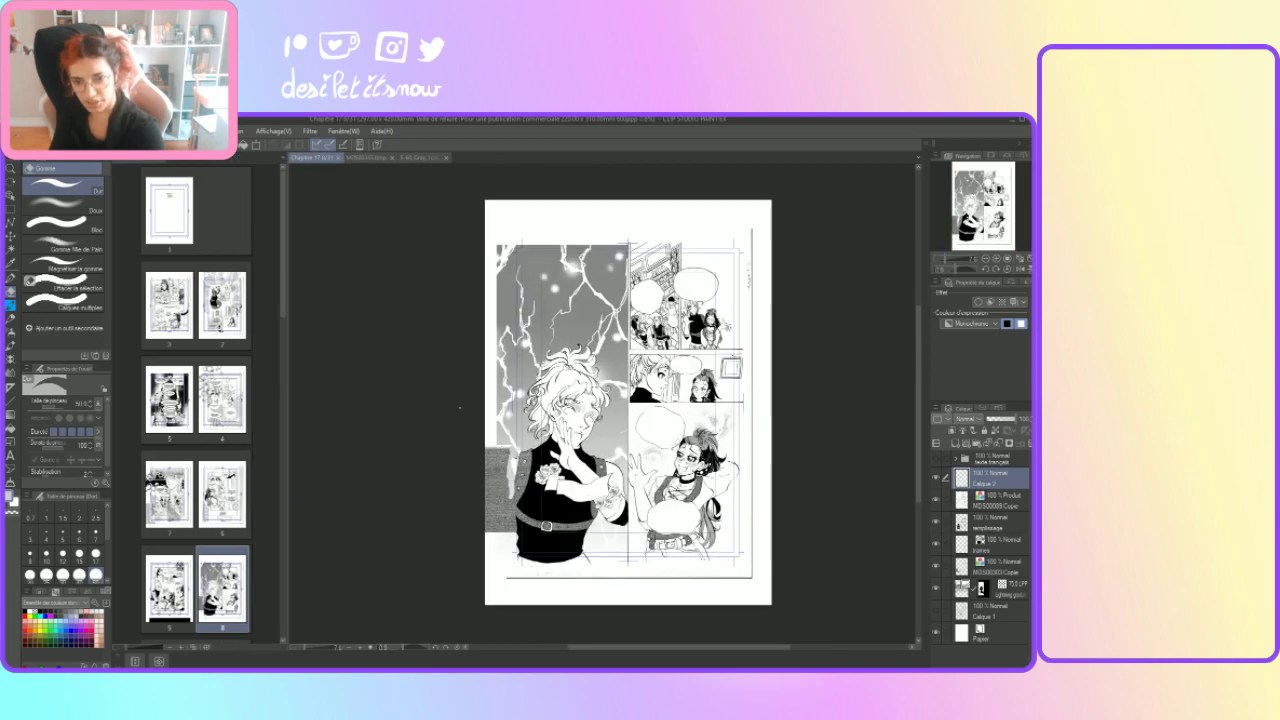
pyautogui.scroll(2, 457, 408)
pyautogui.moveTo(557, 648); pyautogui.dragTo(629, 649)
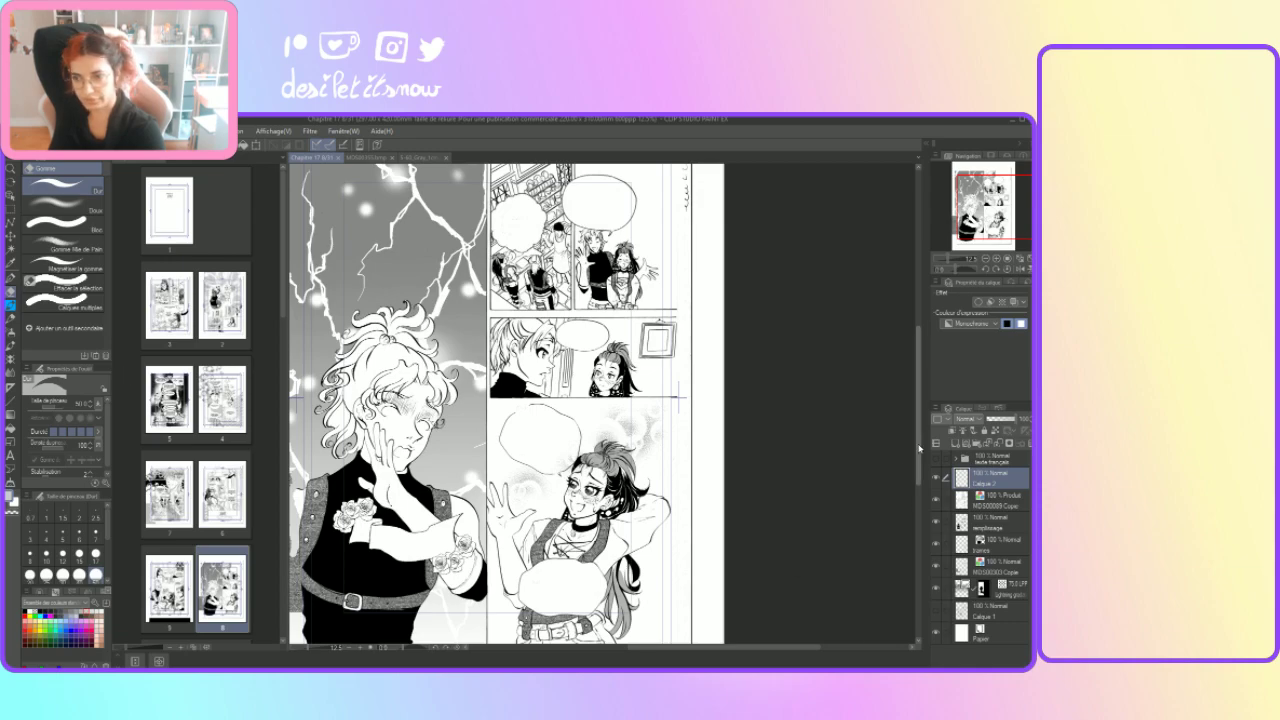
pyautogui.moveTo(918, 448); pyautogui.dragTo(918, 426)
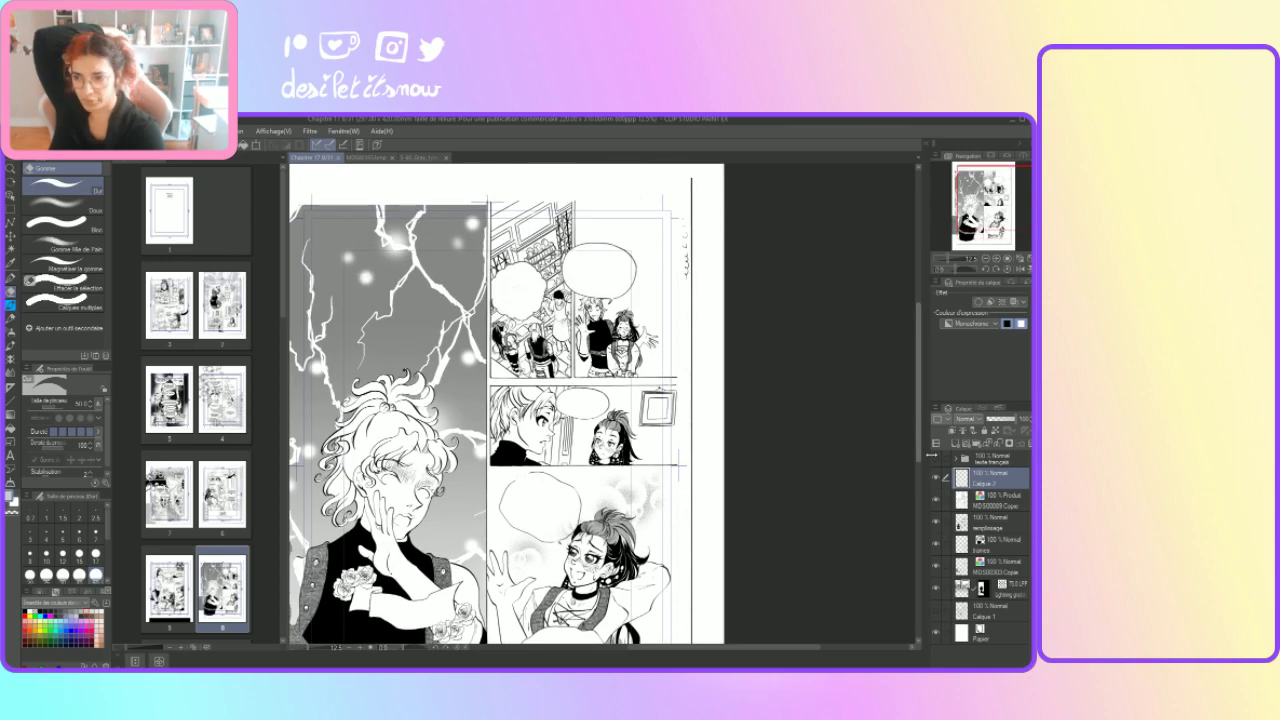
# Step: Copy the SP-0006 tone sheet into page 8 and move its layer below the other tone layers, just above the masked background layer
pyautogui.click(975, 548)
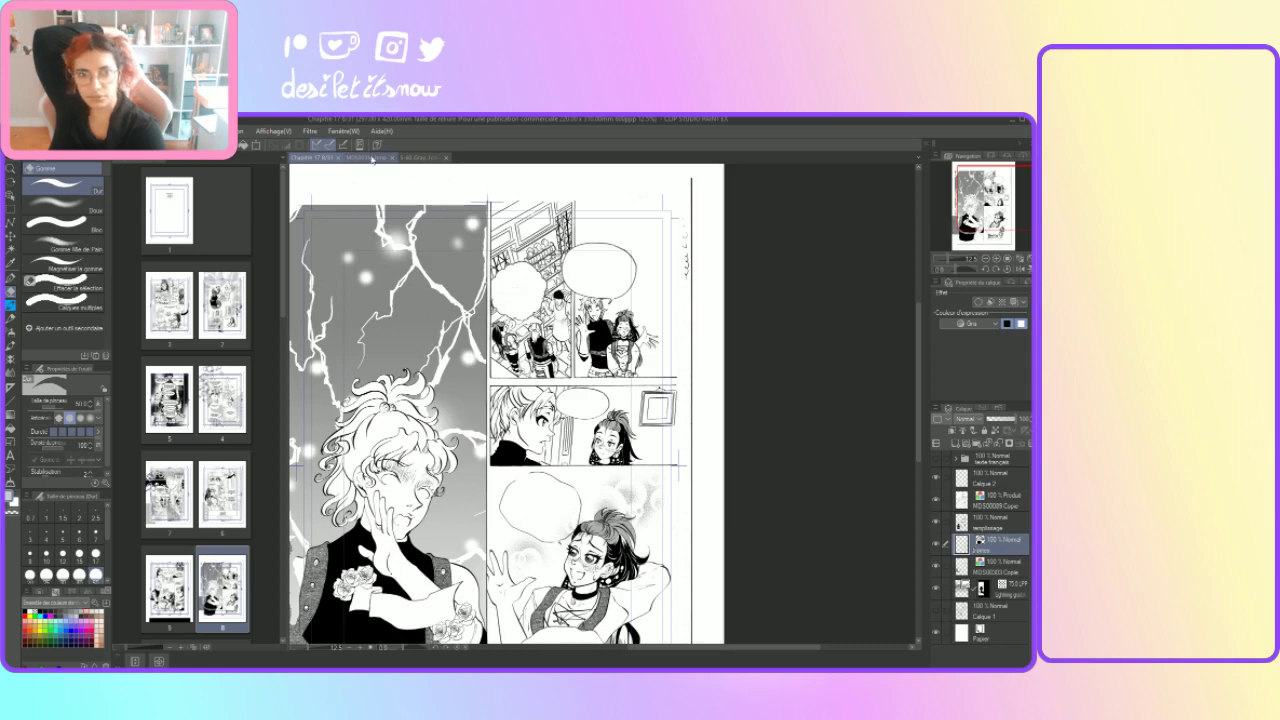
pyautogui.click(372, 157)
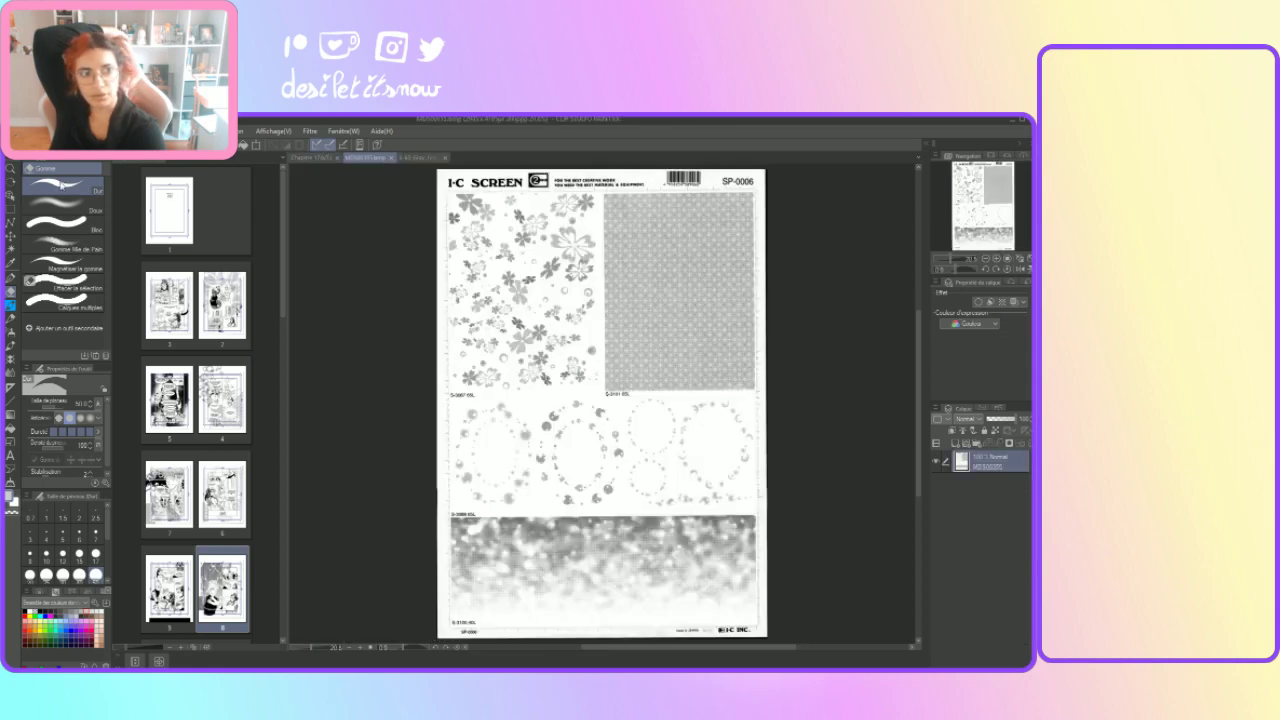
pyautogui.click(314, 157)
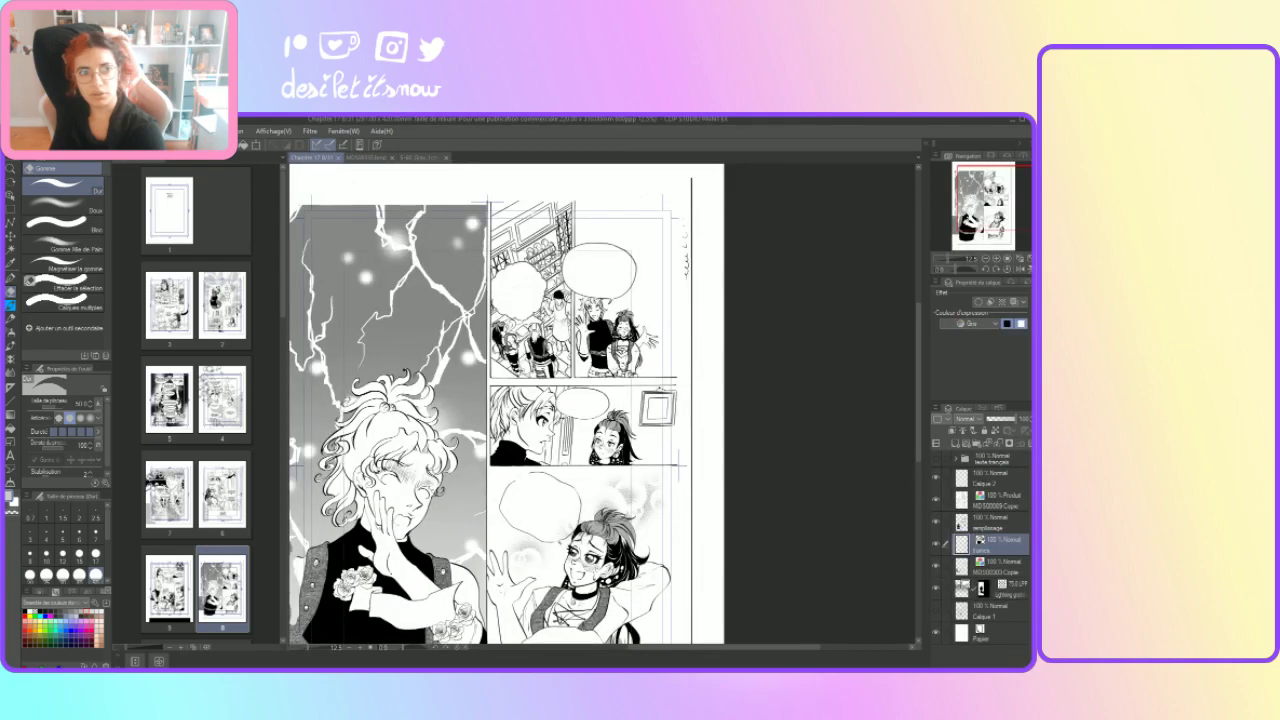
pyautogui.hotkey('ctrl', 'v')
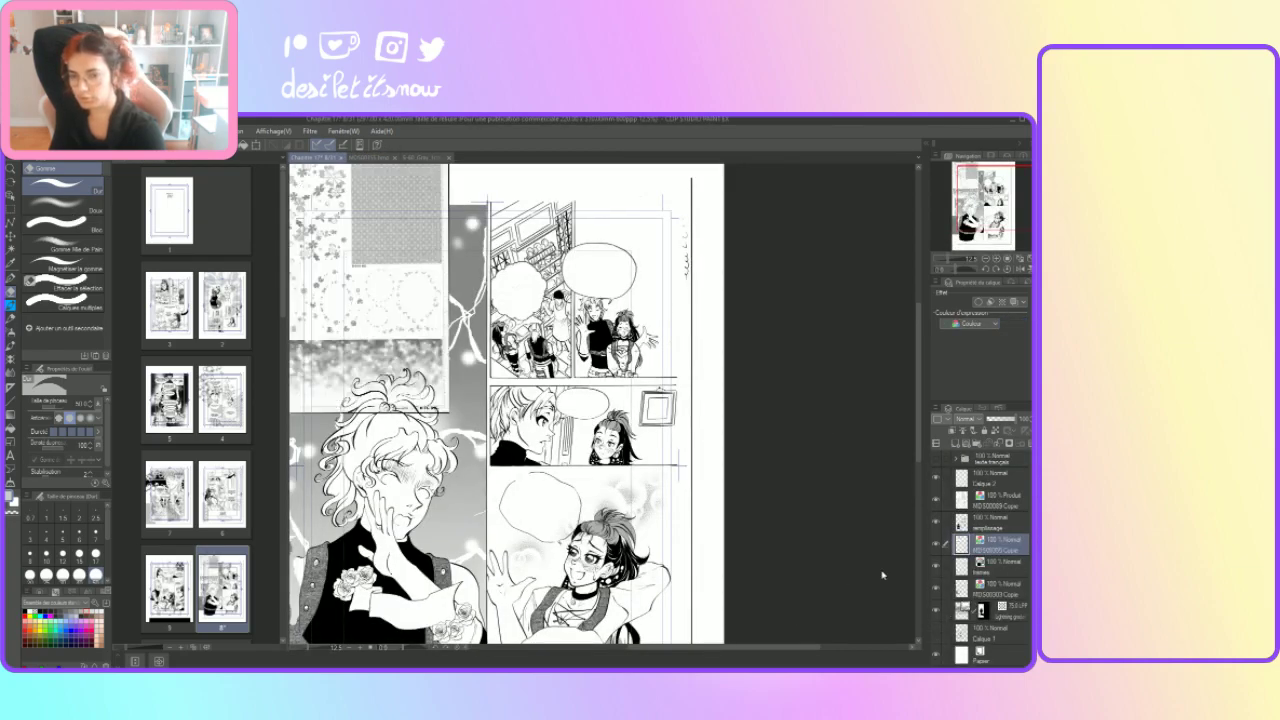
pyautogui.moveTo(1016, 563); pyautogui.dragTo(1015, 601)
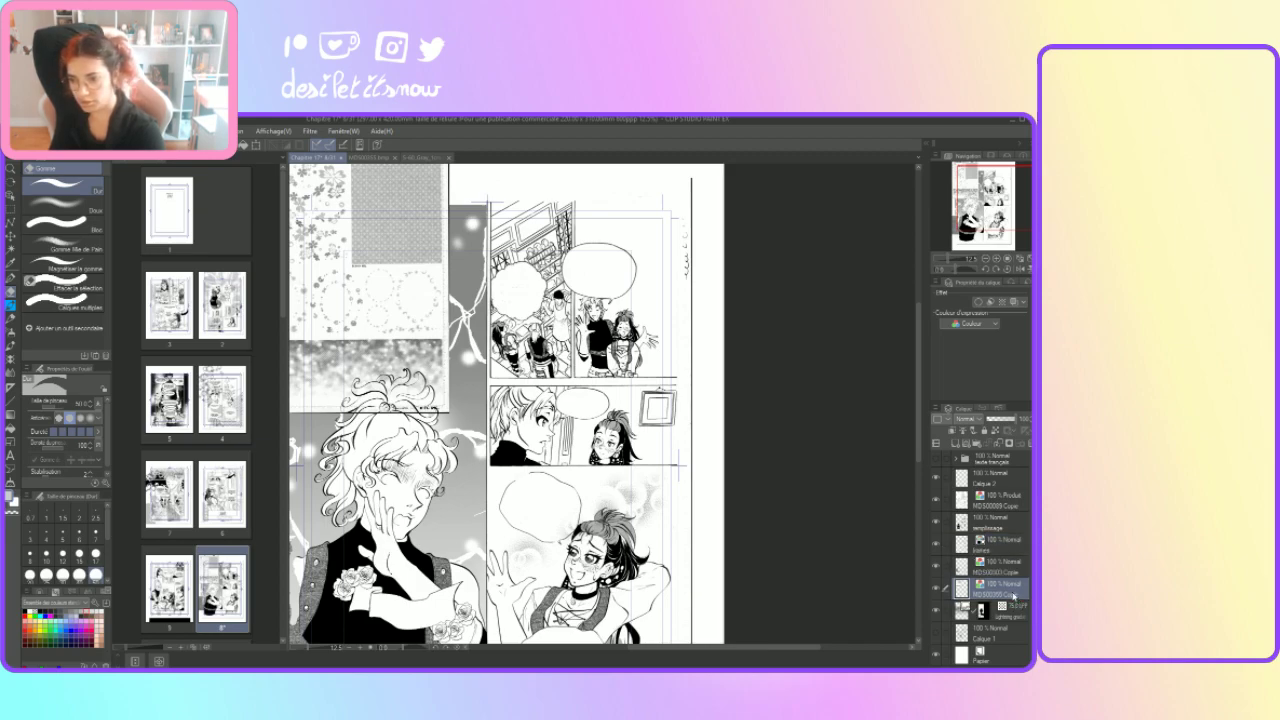
# Step: Enlarge the pasted tone sheet and position it so the patterned tone covers the upper panel with the group of characters
pyautogui.click(258, 146)
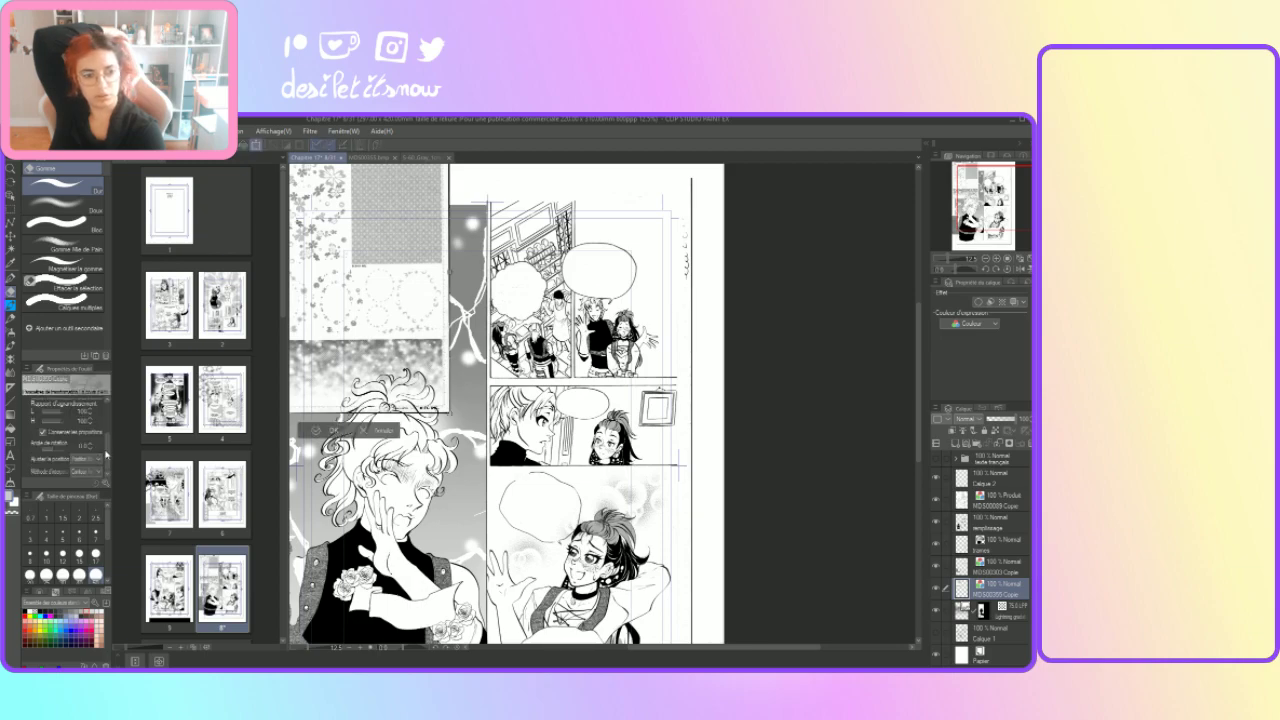
pyautogui.click(89, 497)
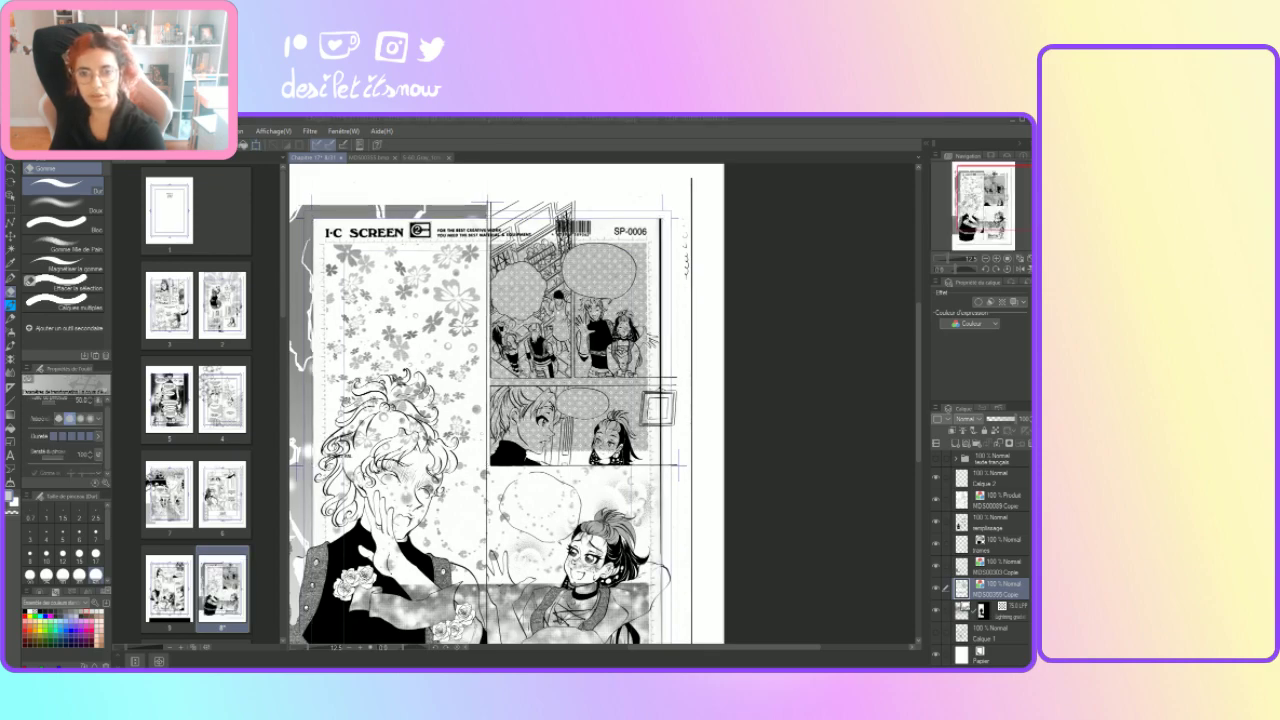
pyautogui.click(257, 145)
pyautogui.moveTo(435, 412); pyautogui.dragTo(482, 330)
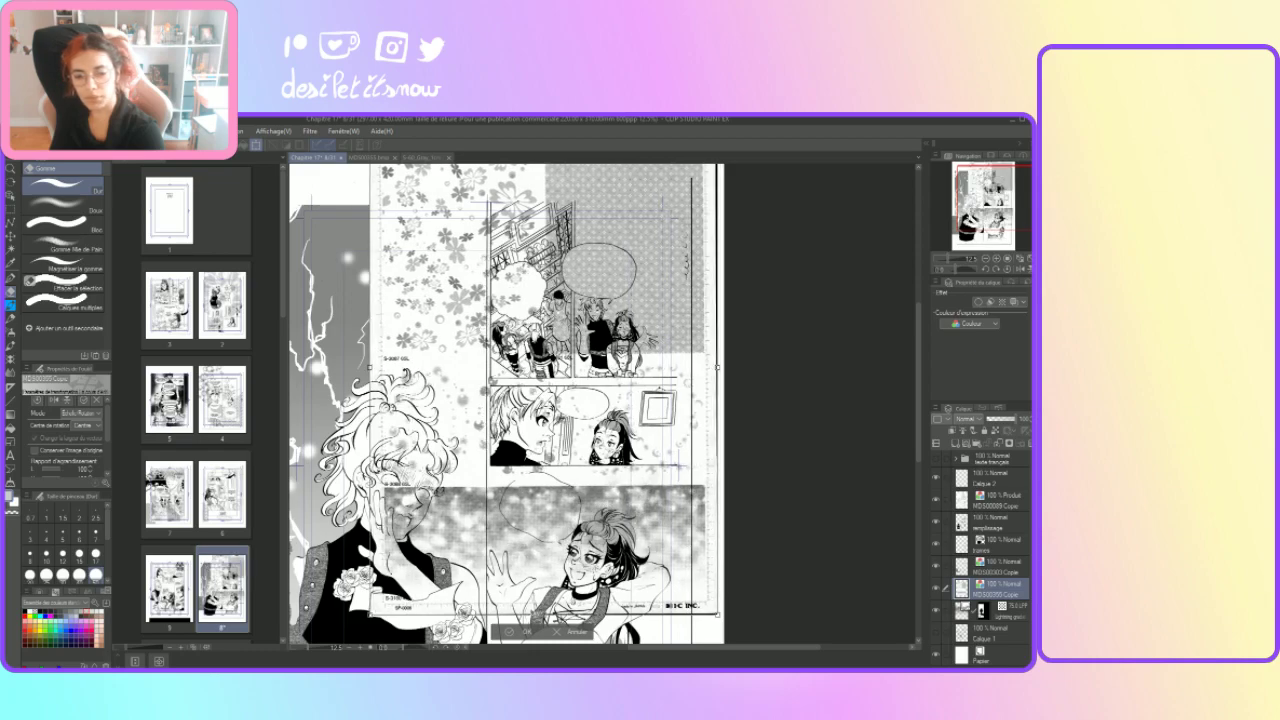
pyautogui.press('Return')
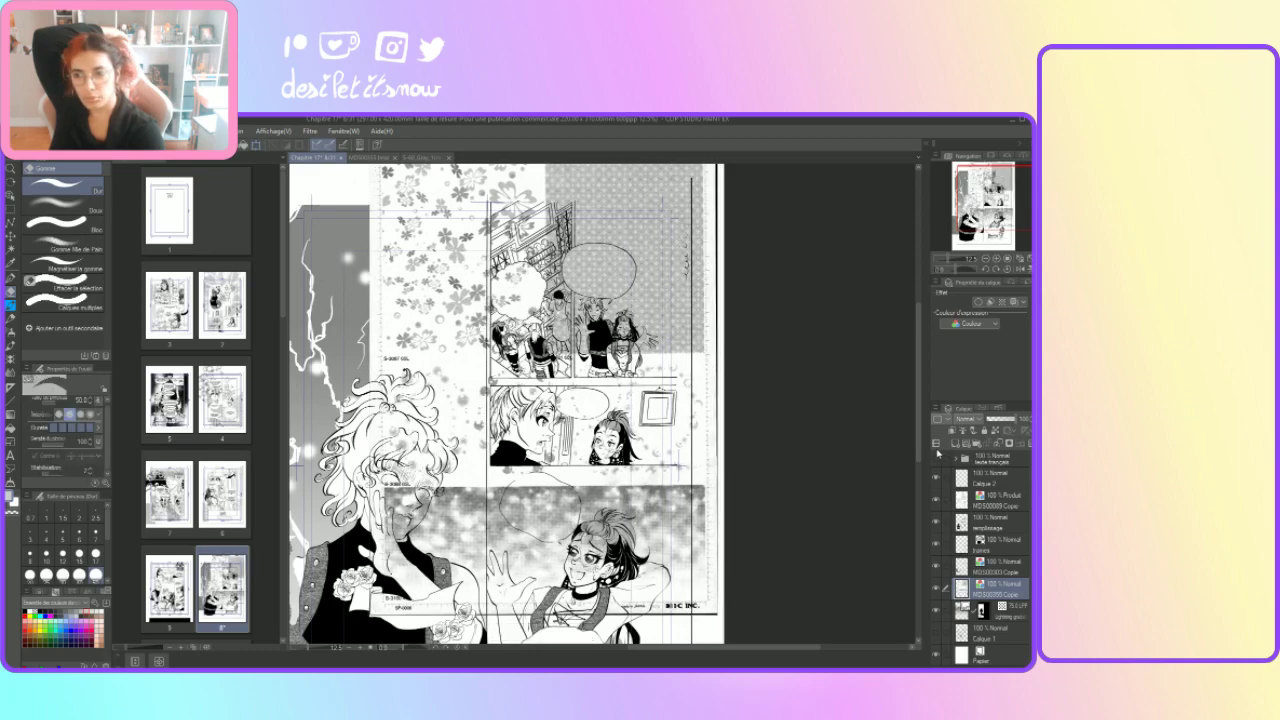
# Step: Select a rectangle around the capped man in the upper panel and delete the rest of the tone sheet outside it
pyautogui.moveTo(918, 457); pyautogui.dragTo(918, 429)
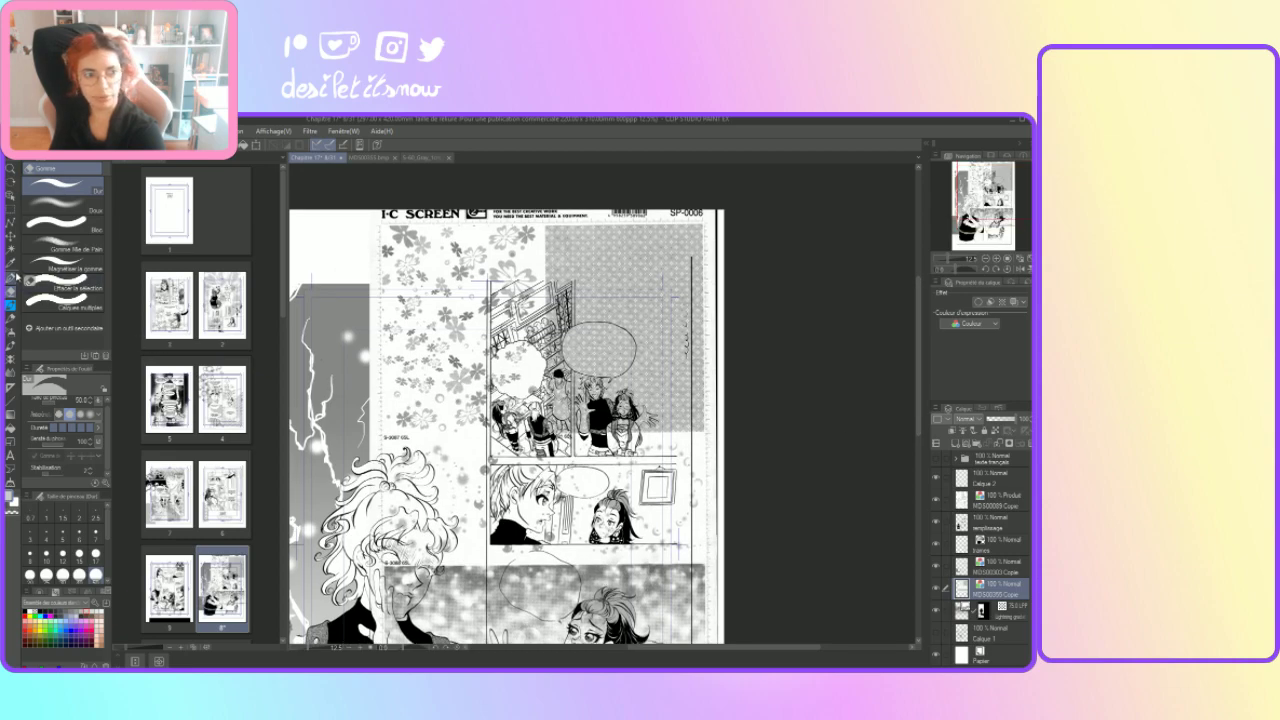
pyautogui.click(10, 208)
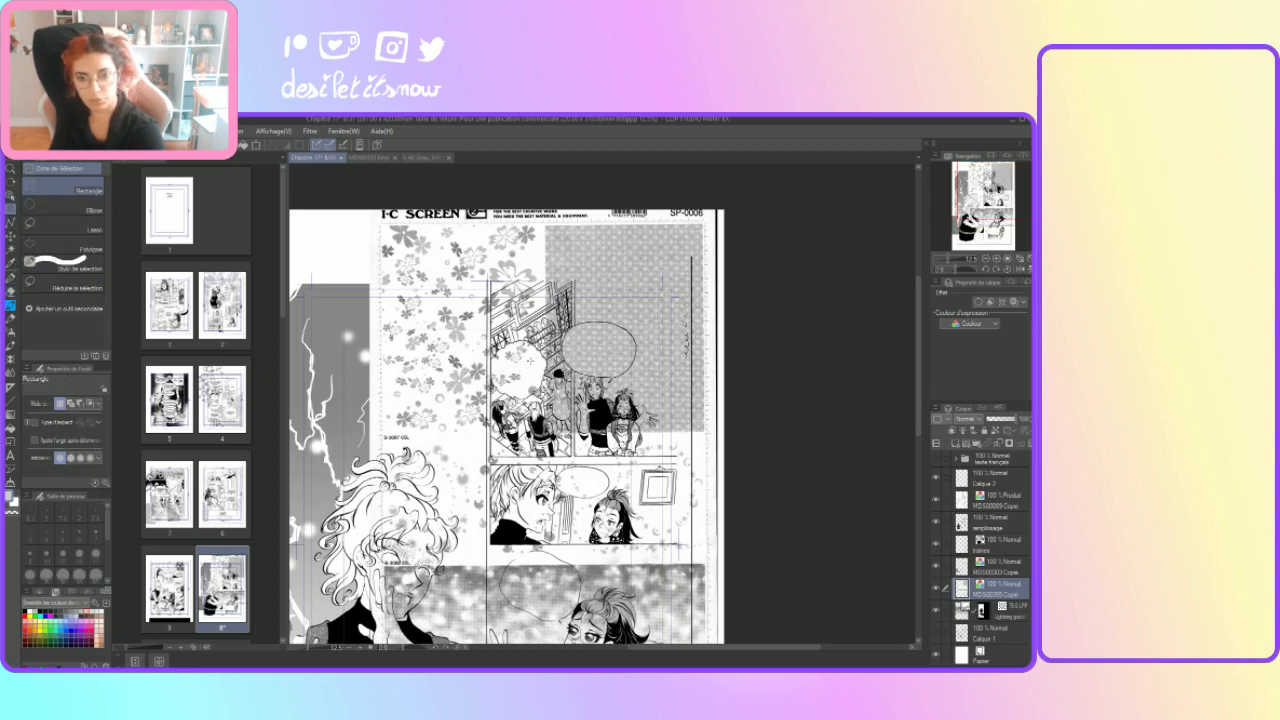
pyautogui.moveTo(568, 427); pyautogui.dragTo(575, 440)
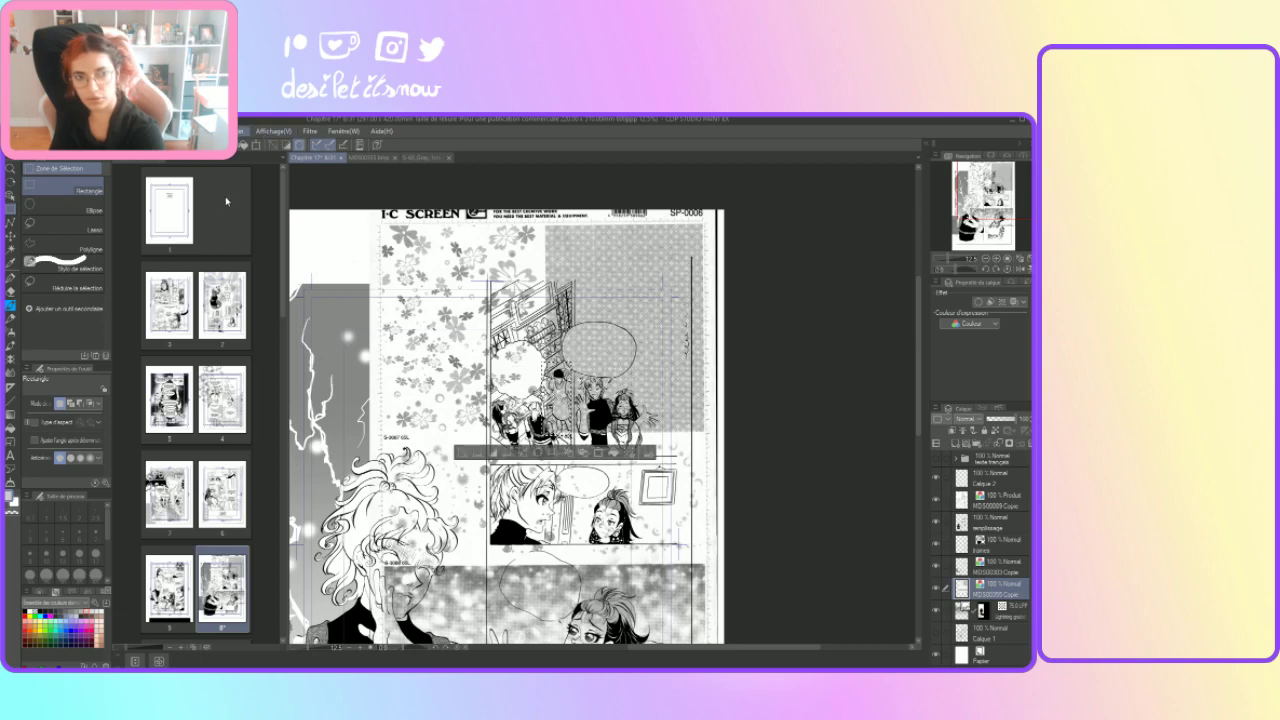
pyautogui.hotkey('ctrl', 'shift', 'i')
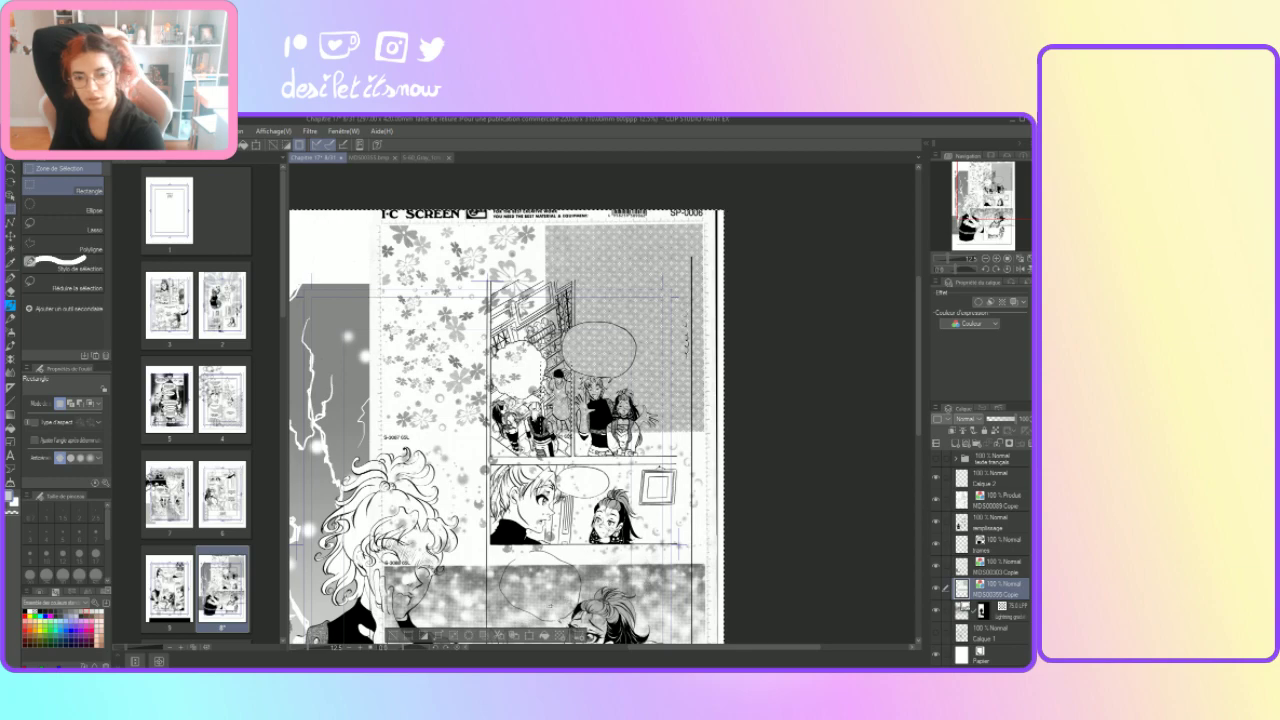
pyautogui.press('Delete')
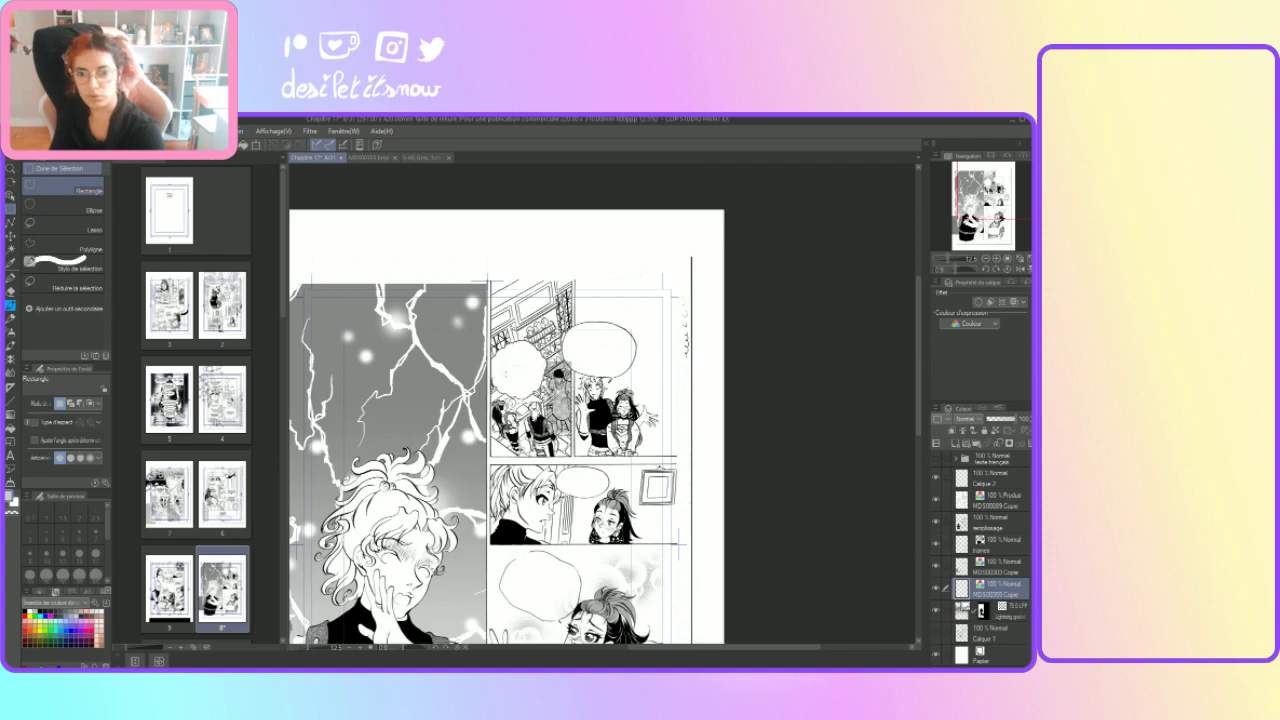
# Step: Erase the excess floral tone around the capped man and from his apron, leaving the pattern on his clothing
pyautogui.scroll(4, 505, 375)
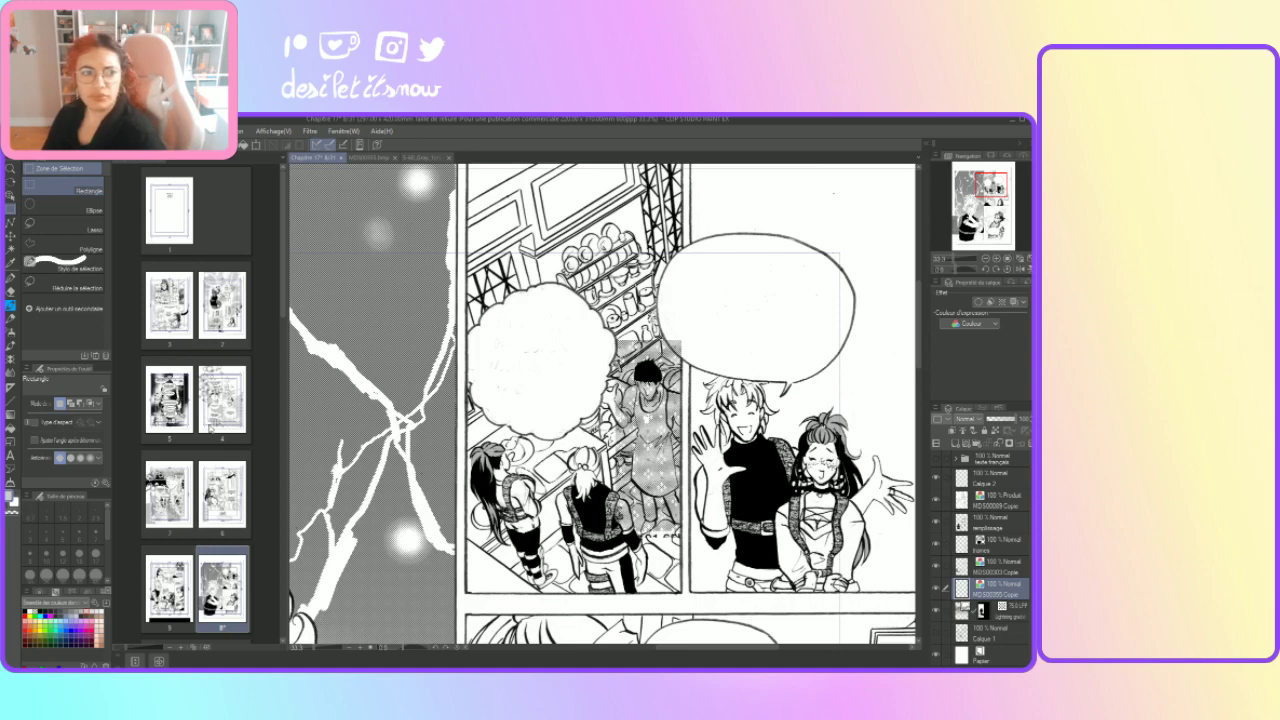
pyautogui.click(11, 291)
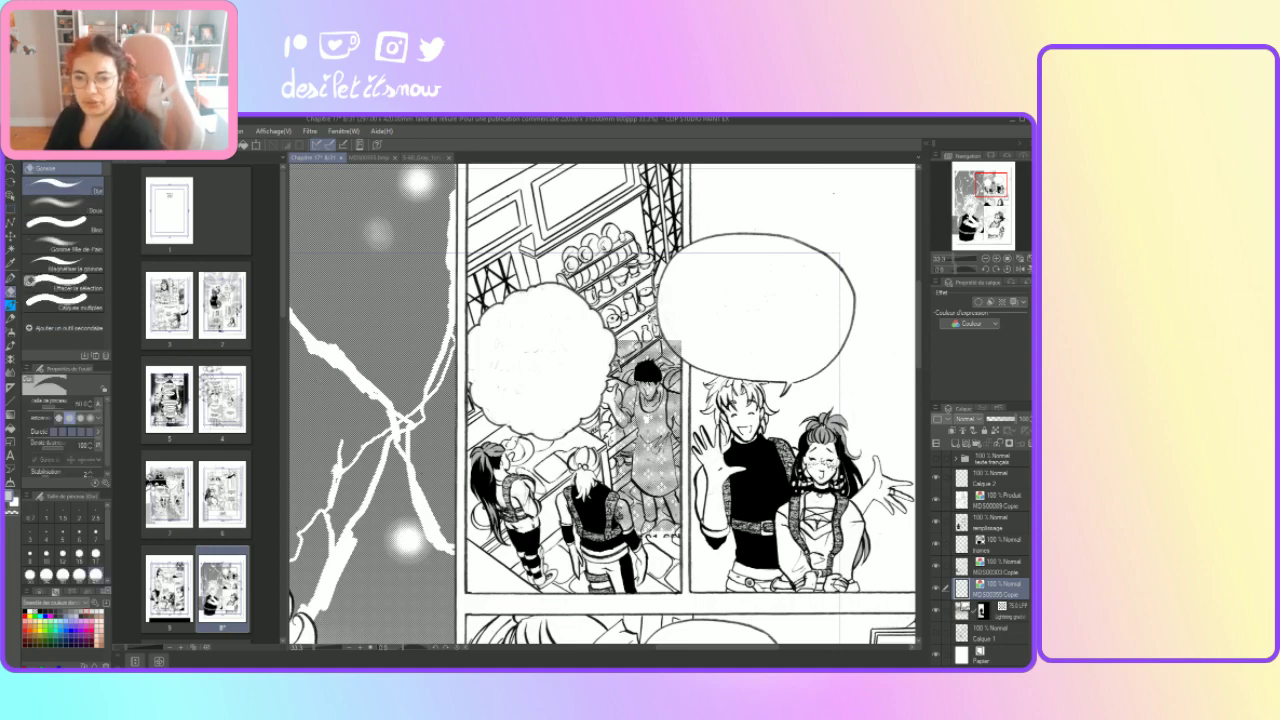
pyautogui.moveTo(620, 498)
pyautogui.mouseDown()
pyautogui.moveTo(622, 540)
pyautogui.moveTo(632, 520)
pyautogui.moveTo(673, 530)
pyautogui.moveTo(661, 506)
pyautogui.moveTo(670, 528)
pyautogui.moveTo(684, 497)
pyautogui.moveTo(678, 482)
pyautogui.moveTo(629, 496)
pyautogui.moveTo(638, 520)
pyautogui.moveTo(643, 477)
pyautogui.moveTo(611, 478)
pyautogui.moveTo(627, 458)
pyautogui.moveTo(666, 489)
pyautogui.moveTo(650, 490)
pyautogui.moveTo(665, 466)
pyautogui.moveTo(655, 455)
pyautogui.moveTo(678, 435)
pyautogui.moveTo(616, 438)
pyautogui.moveTo(610, 424)
pyautogui.moveTo(624, 418)
pyautogui.moveTo(612, 405)
pyautogui.moveTo(632, 444)
pyautogui.moveTo(616, 392)
pyautogui.moveTo(614, 404)
pyautogui.moveTo(633, 380)
pyautogui.moveTo(606, 352)
pyautogui.moveTo(662, 350)
pyautogui.moveTo(678, 362)
pyautogui.moveTo(671, 386)
pyautogui.mouseUp()
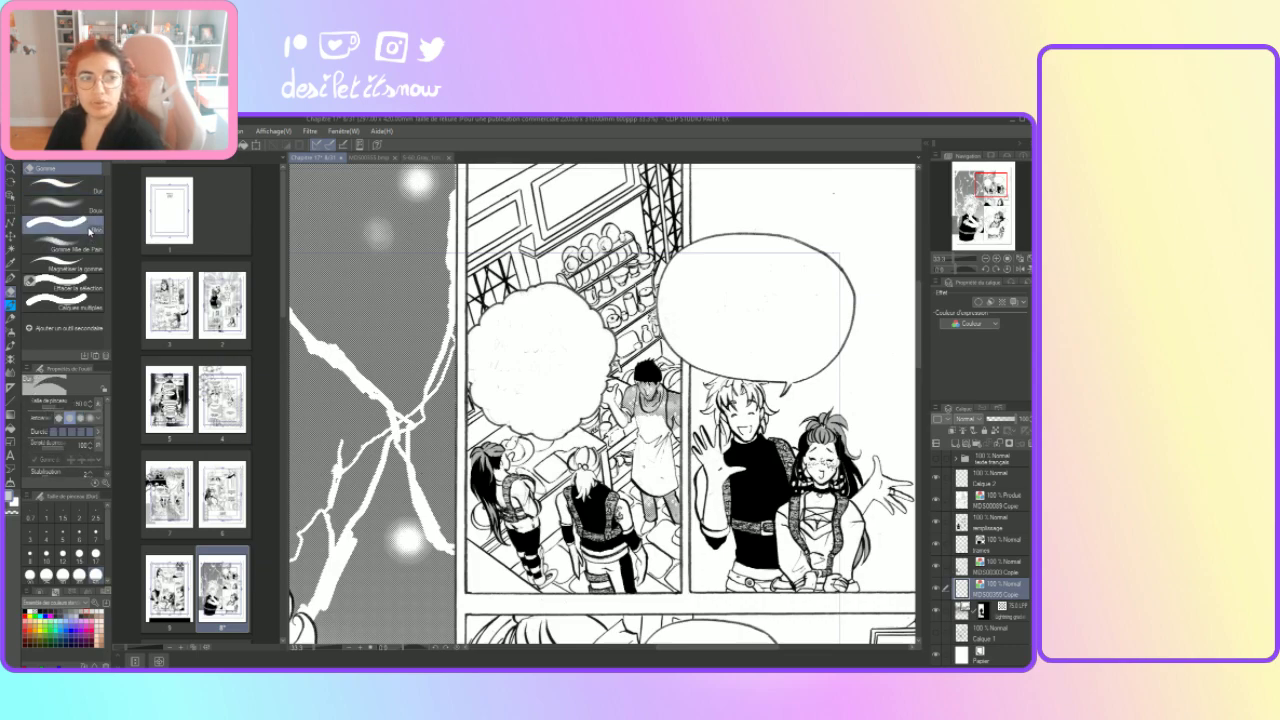
pyautogui.click(95, 553)
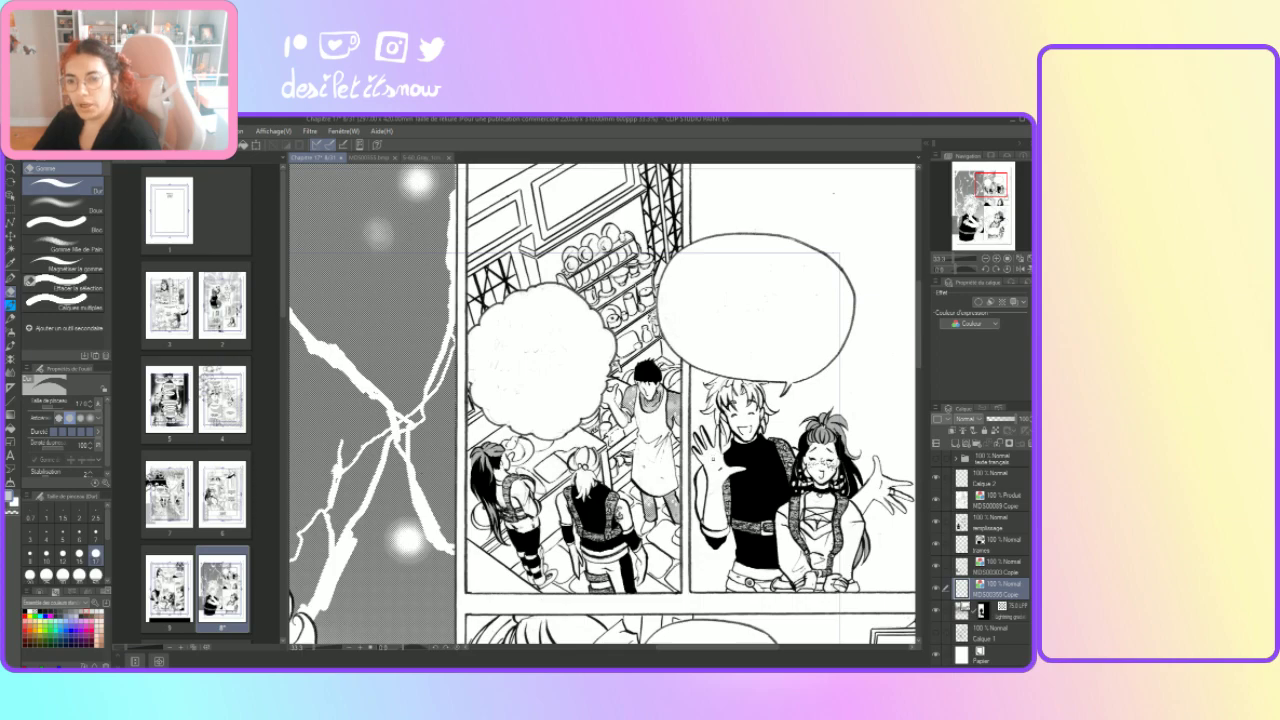
# Step: Select the remplissage layer and set up the Plume G pen at brush size 17, switching the drawing colour
pyautogui.click(1004, 522)
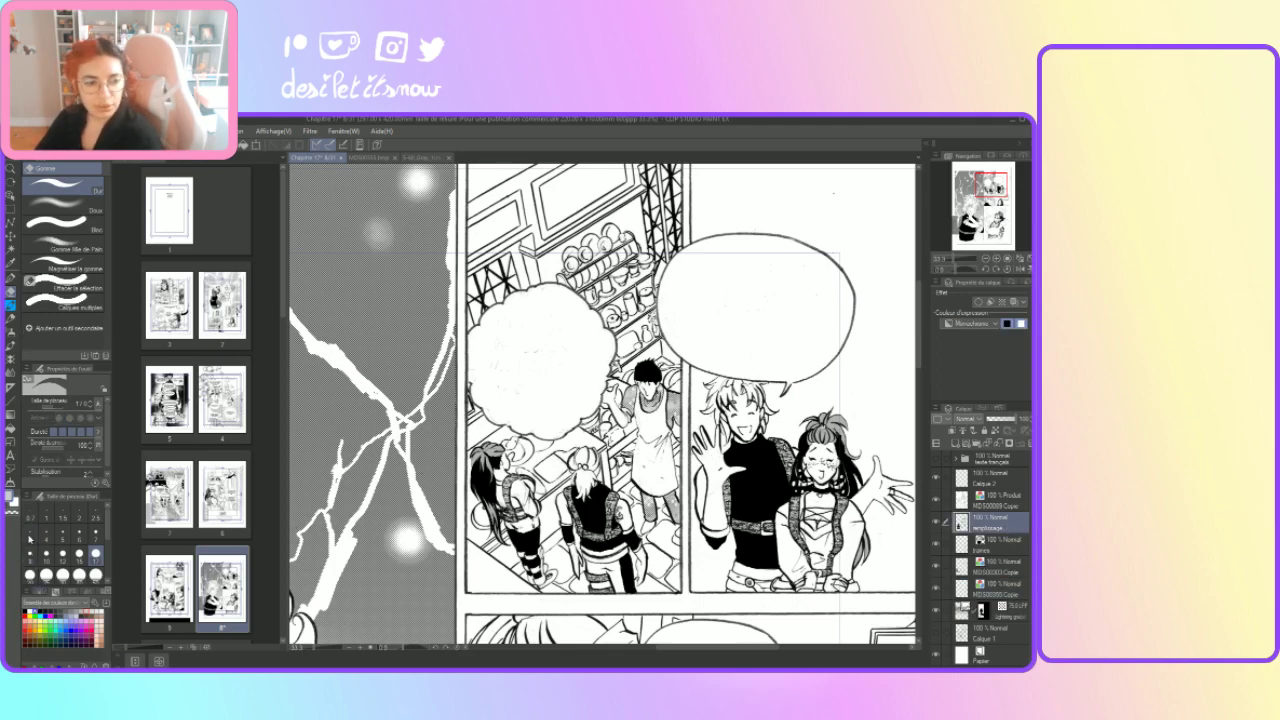
pyautogui.click(27, 610)
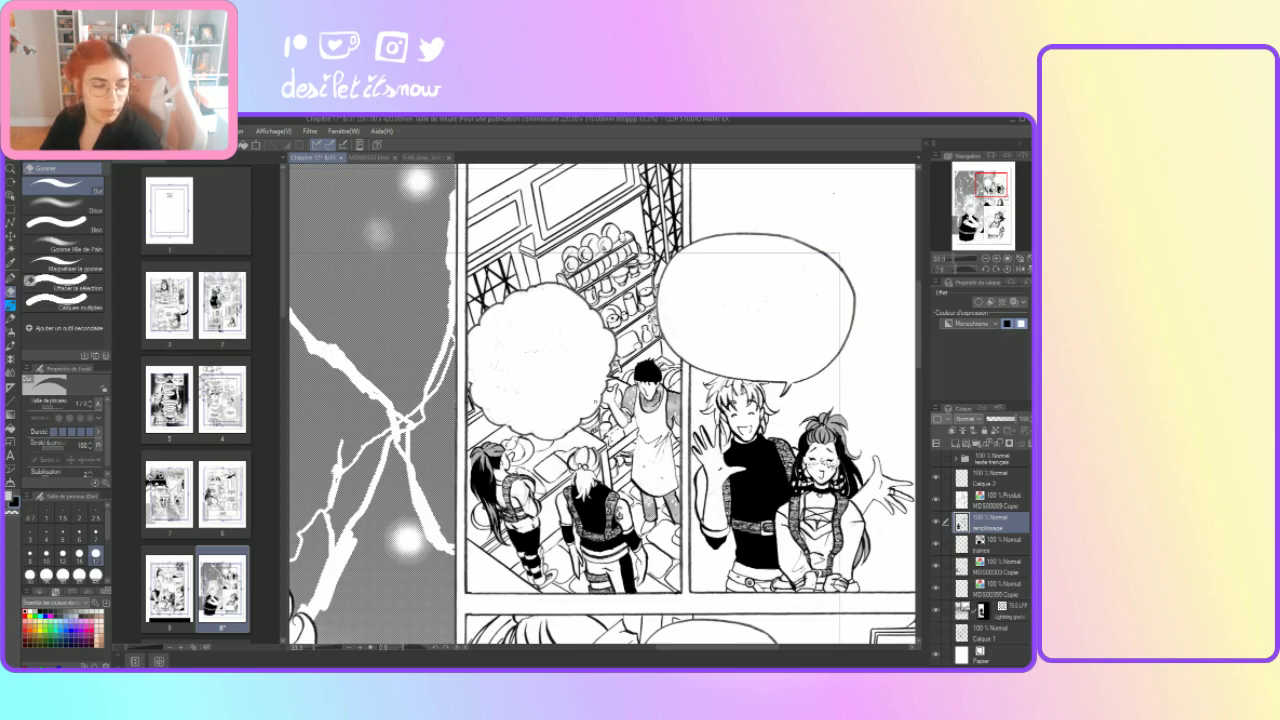
pyautogui.click(10, 277)
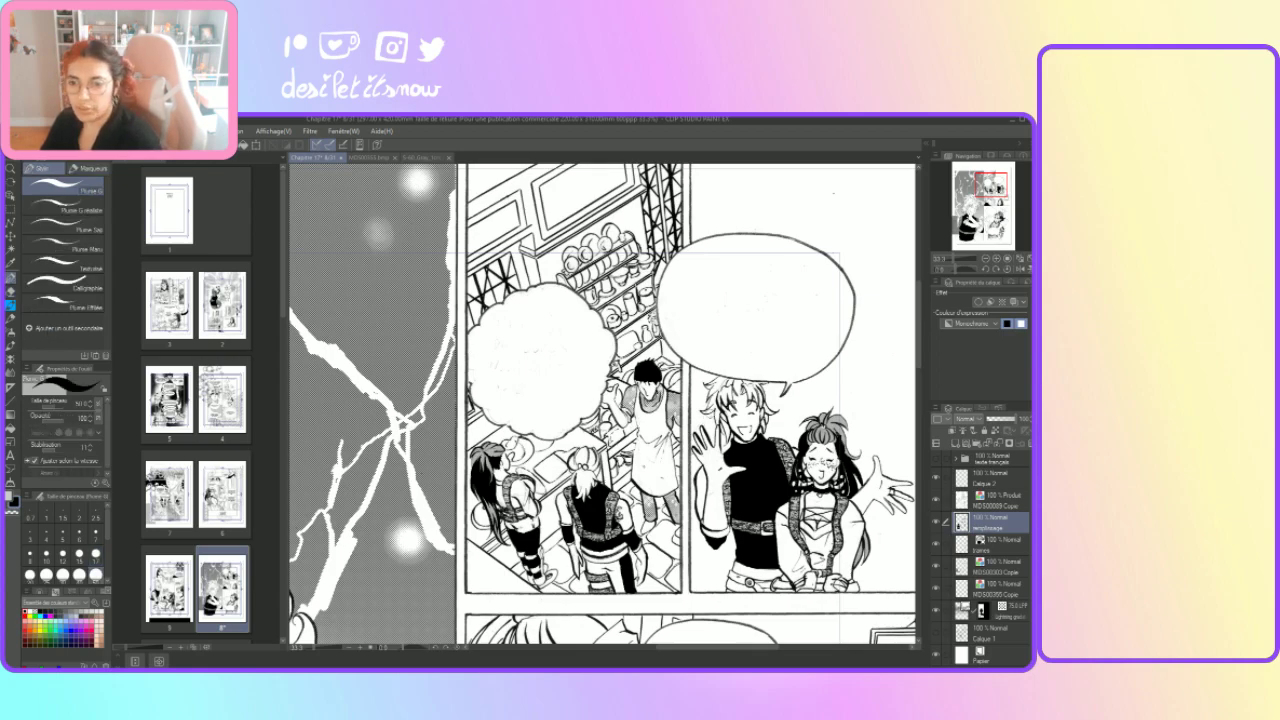
pyautogui.click(95, 553)
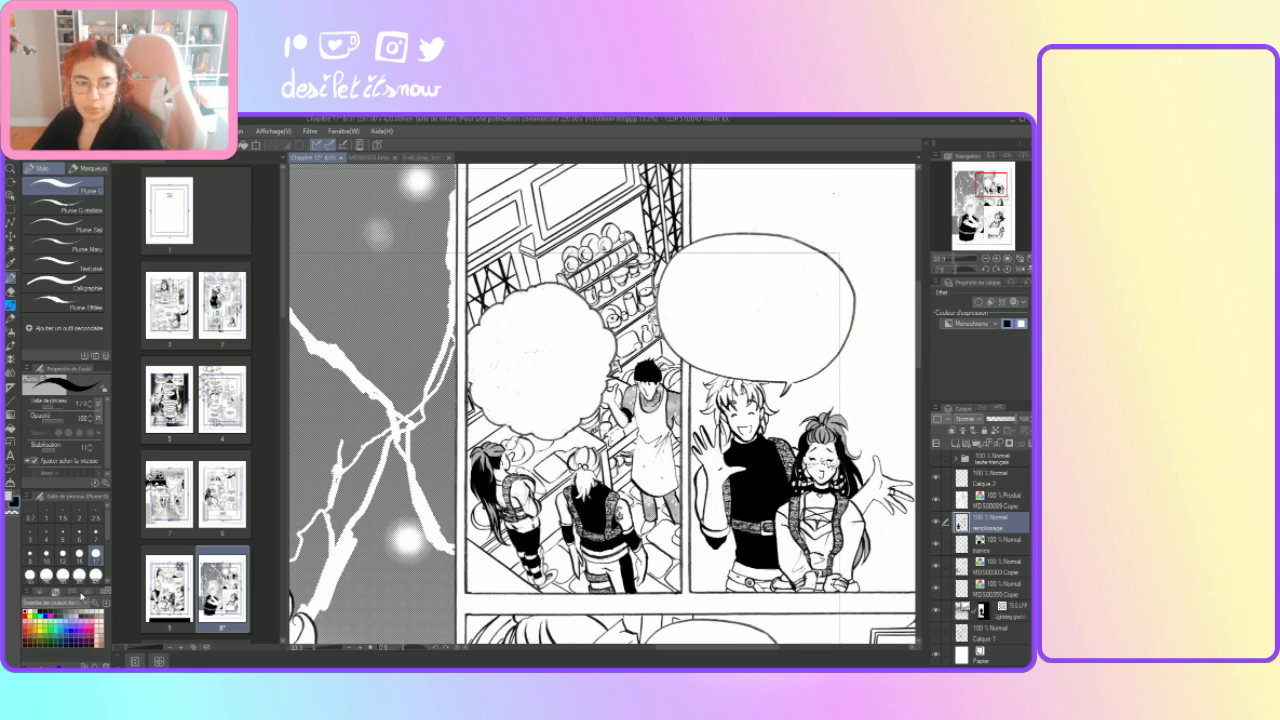
pyautogui.click(14, 511)
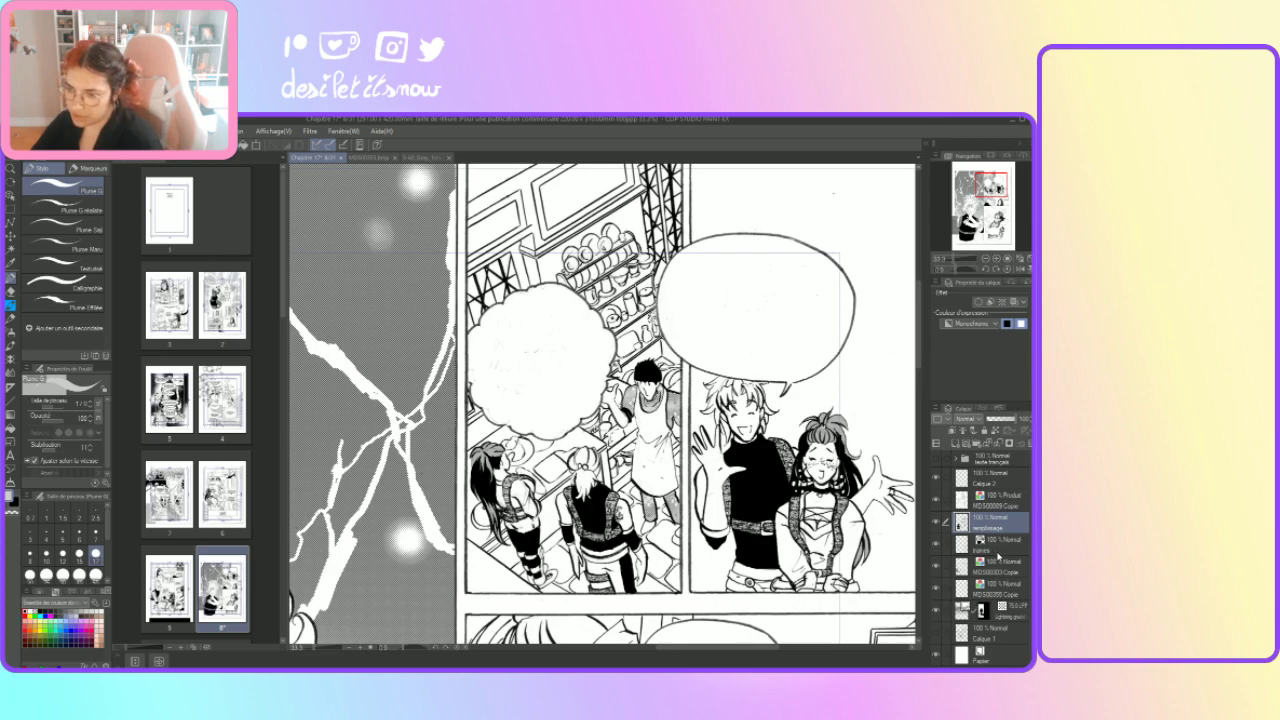
# Step: Add a layer named ombres above the trames layer, with Produit blending and the Gris expression colour
pyautogui.click(997, 550)
pyautogui.click(955, 443)
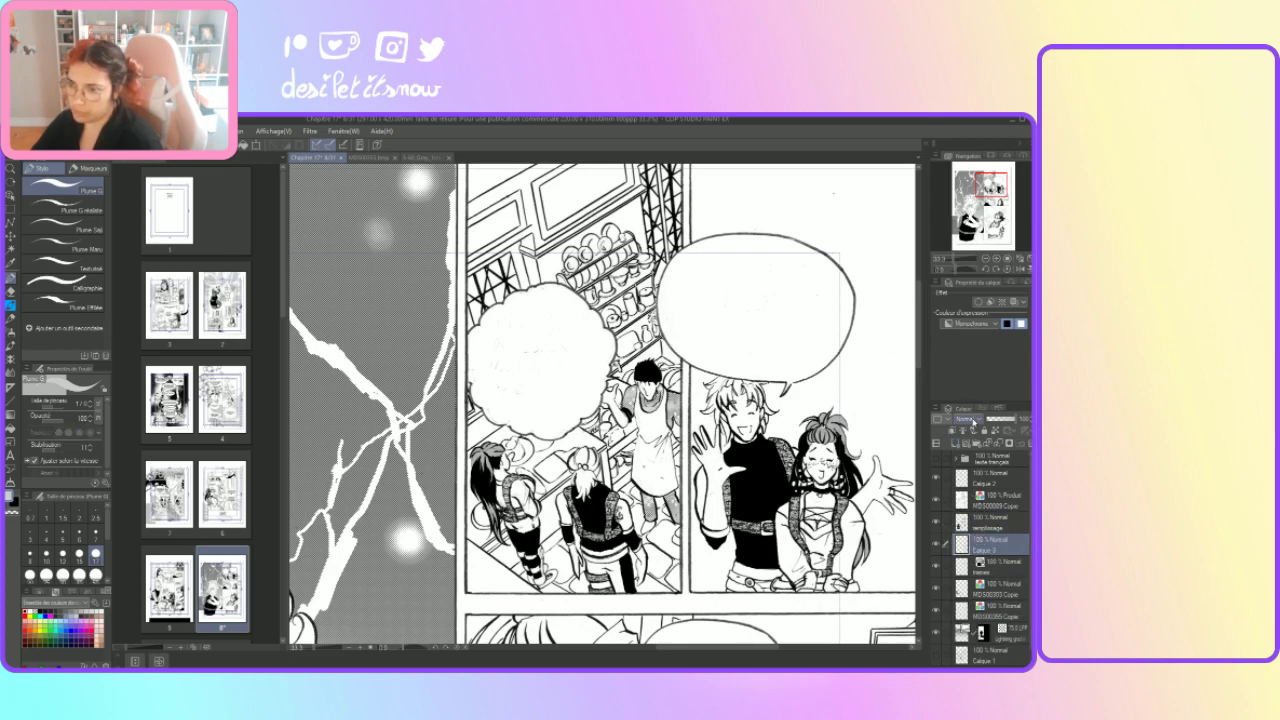
pyautogui.click(977, 167)
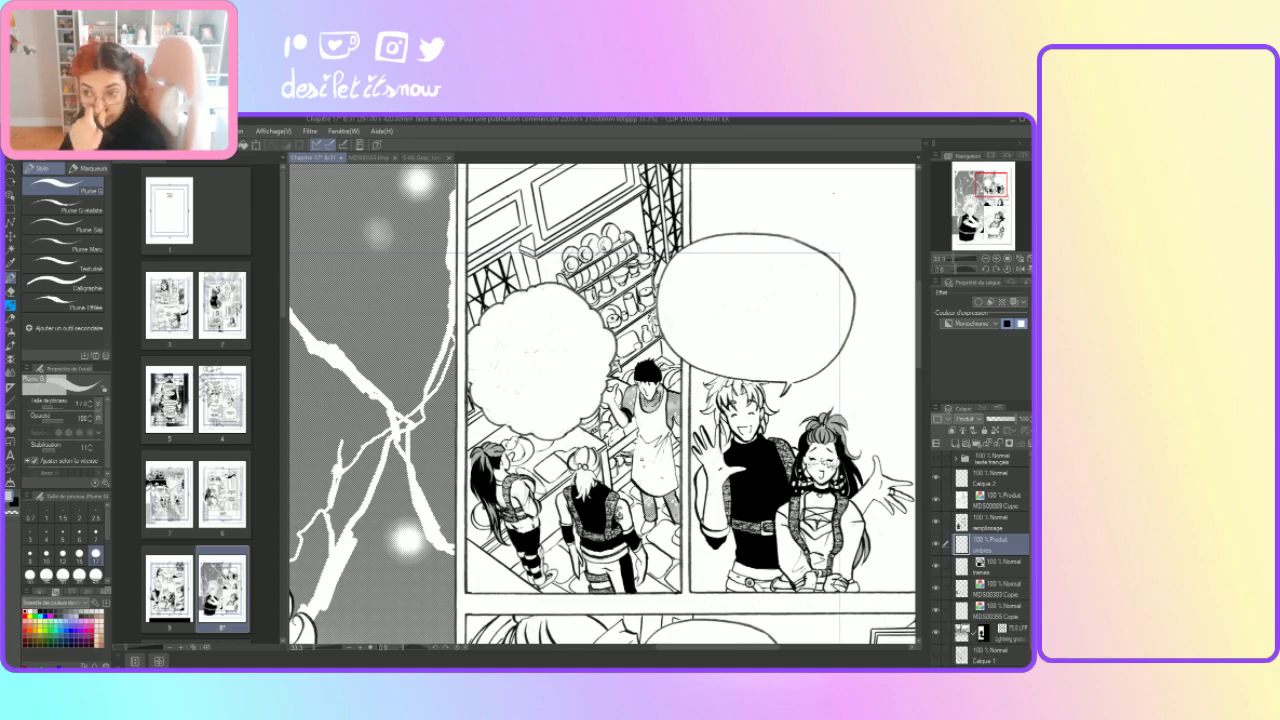
pyautogui.click(949, 325)
pyautogui.click(951, 348)
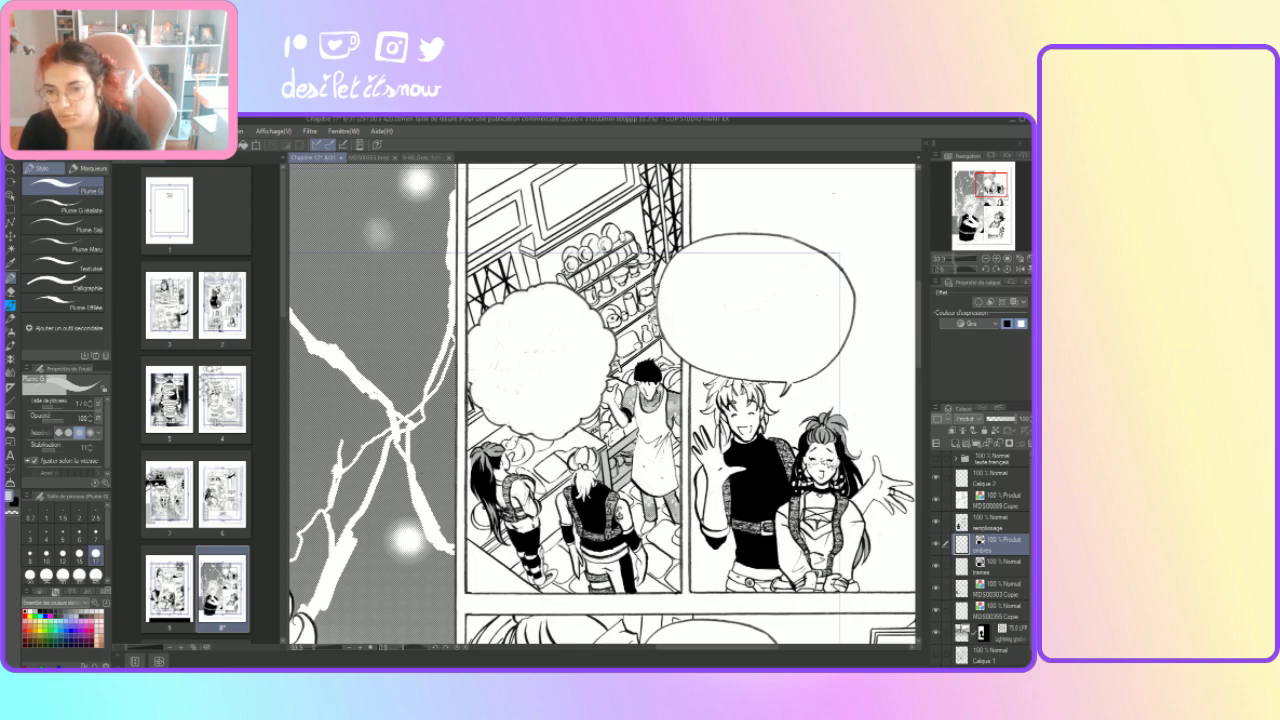
# Step: Paint grey shadows on the sides of the shop counter between the characters in the upper panel
pyautogui.moveTo(550, 512)
pyautogui.mouseDown()
pyautogui.moveTo(555, 549)
pyautogui.moveTo(544, 515)
pyautogui.mouseUp()
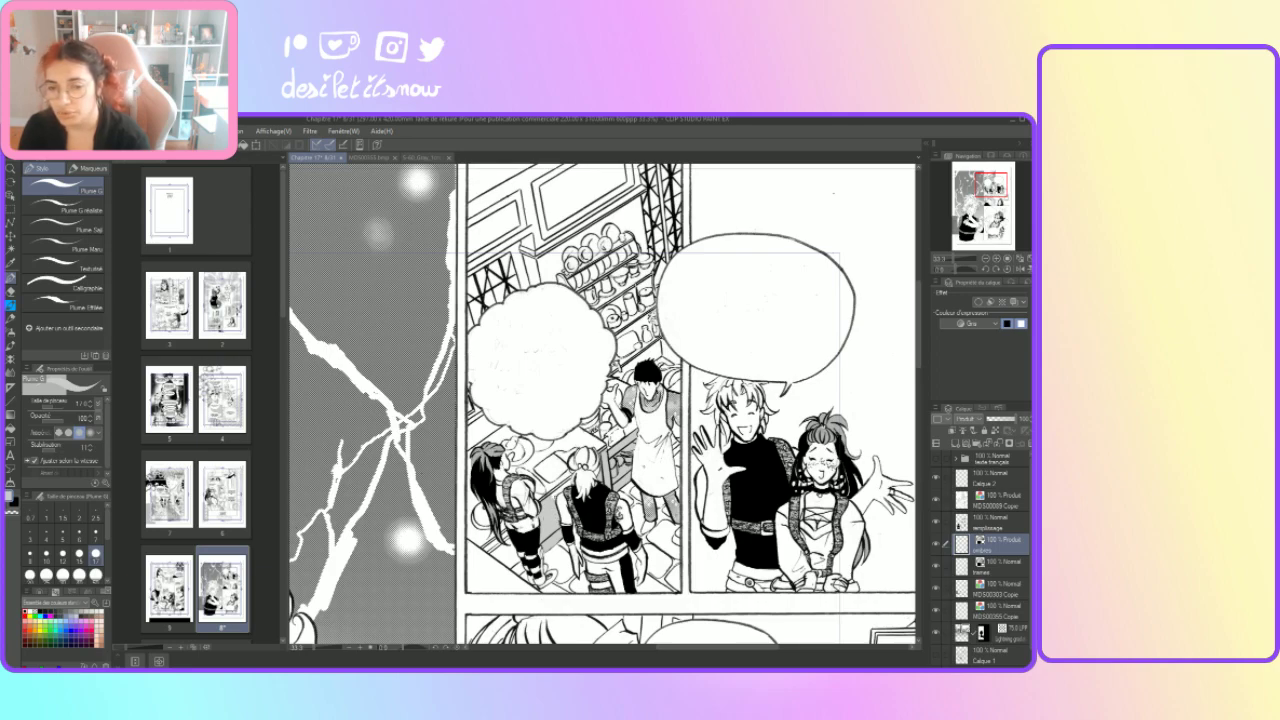
pyautogui.moveTo(564, 484); pyautogui.dragTo(555, 491)
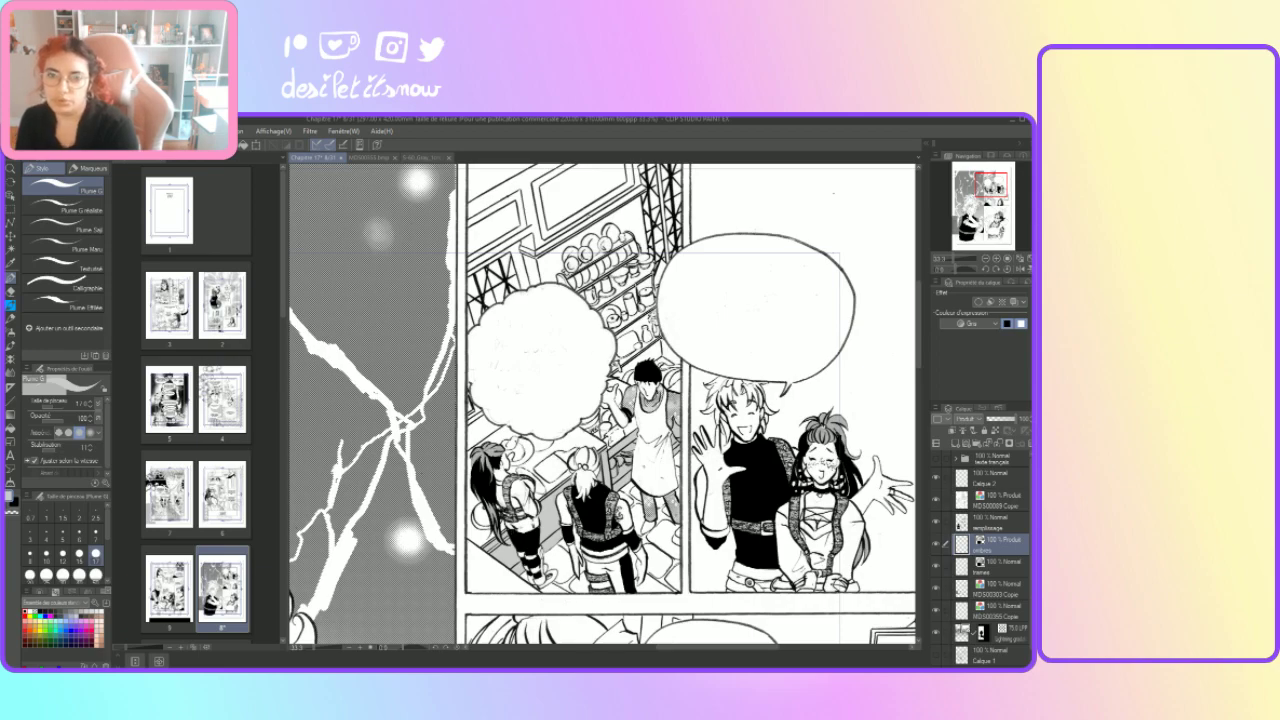
# Step: Outline the cabinet and shelves behind the speech bubble with a polygonal selection, fill it with grey, and deselect
pyautogui.moveTo(920, 365); pyautogui.dragTo(920, 349)
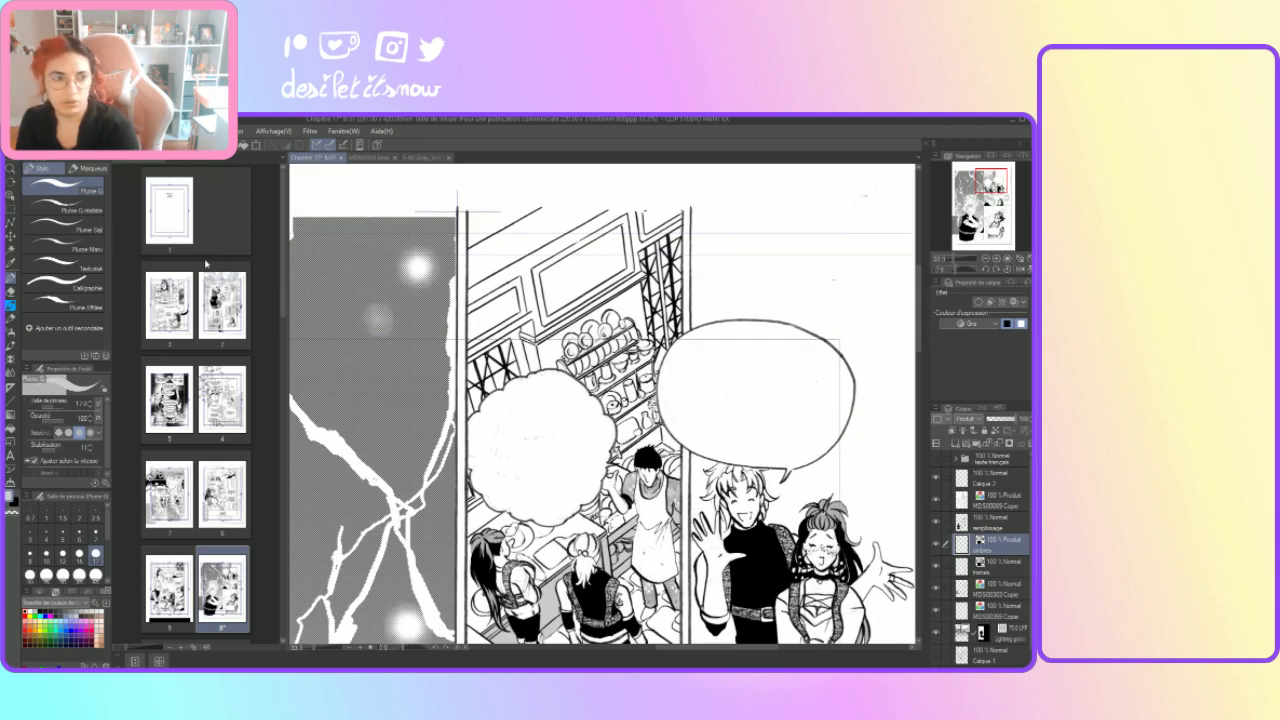
pyautogui.press('m')
pyautogui.click(70, 245)
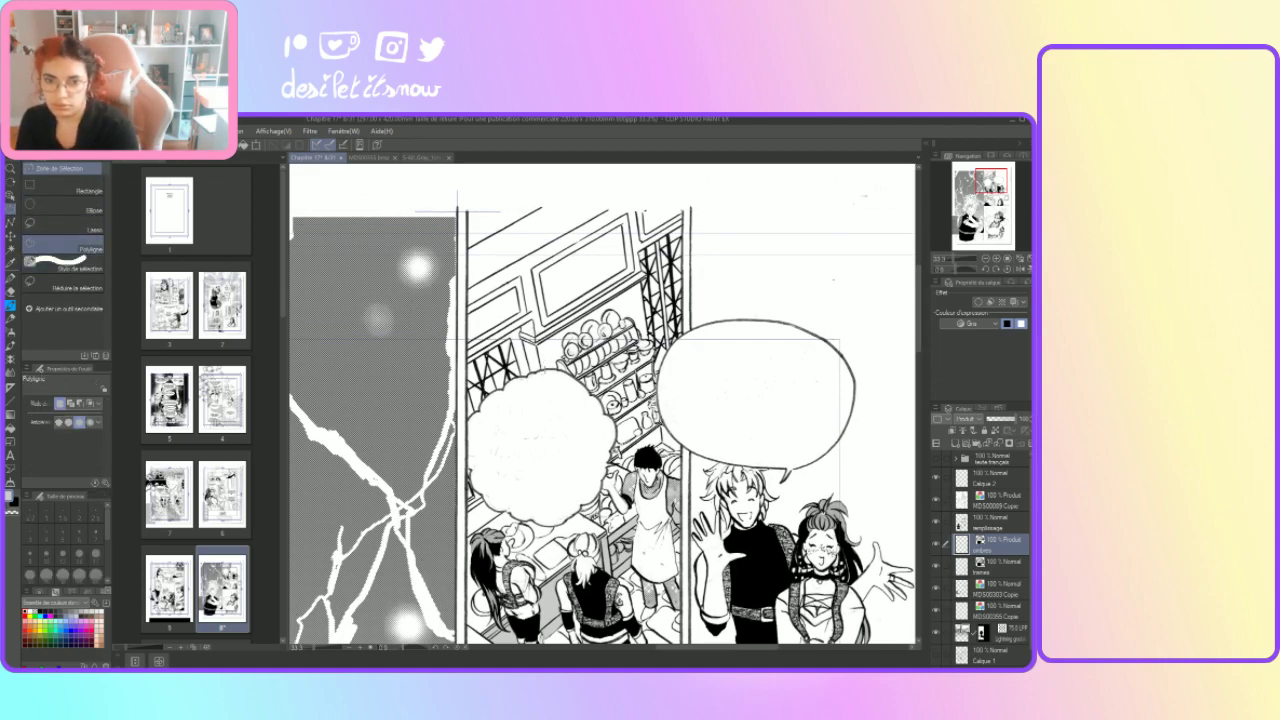
pyautogui.click(520, 251)
pyautogui.click(513, 212)
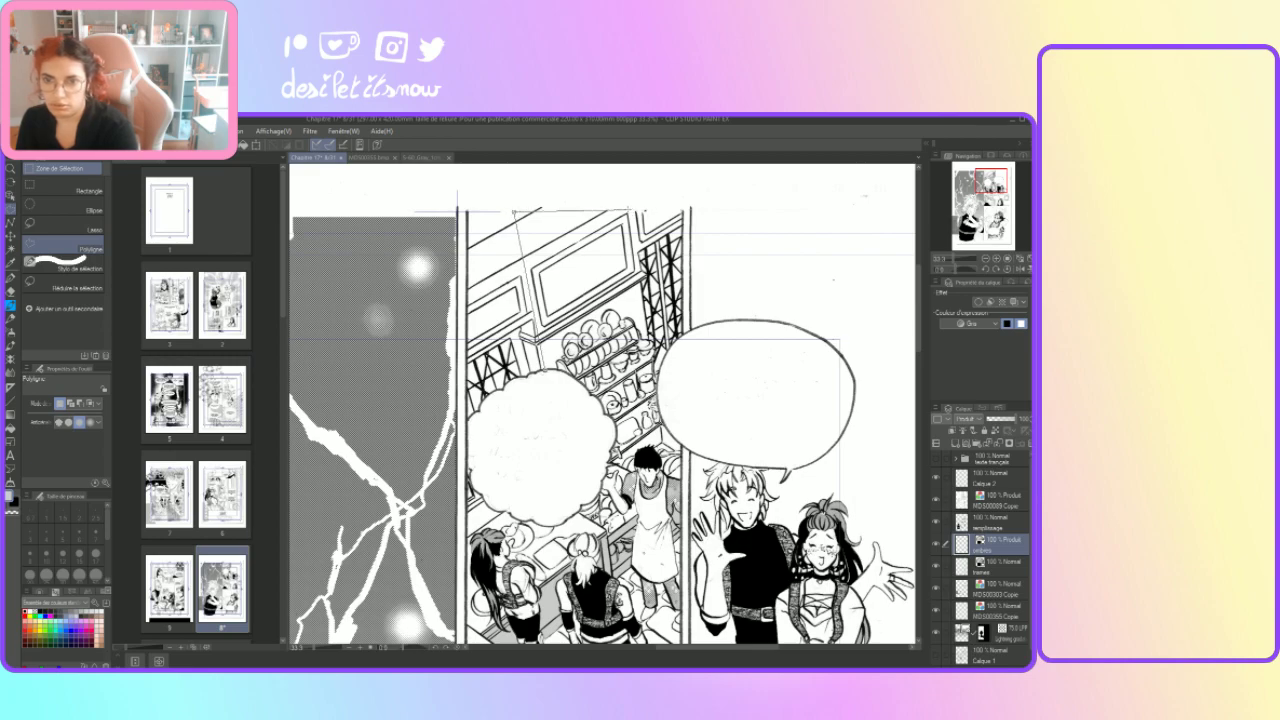
pyautogui.click(628, 209)
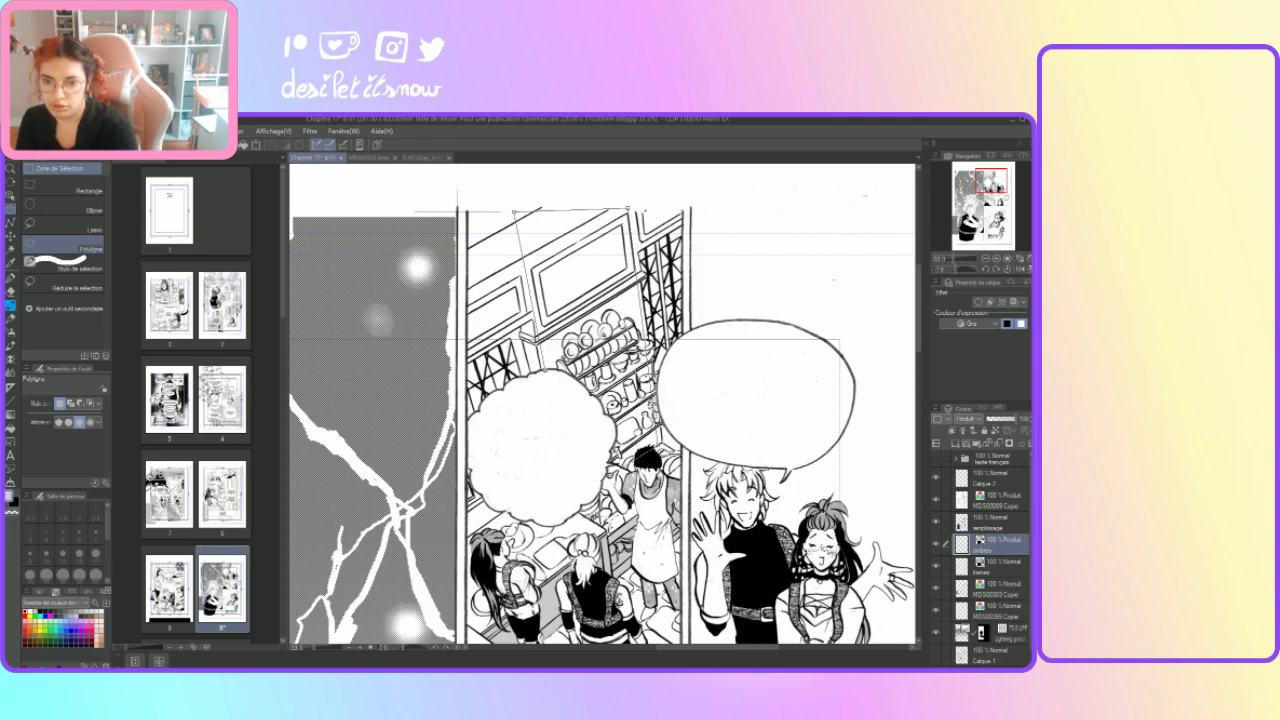
pyautogui.click(600, 494)
pyautogui.click(543, 371)
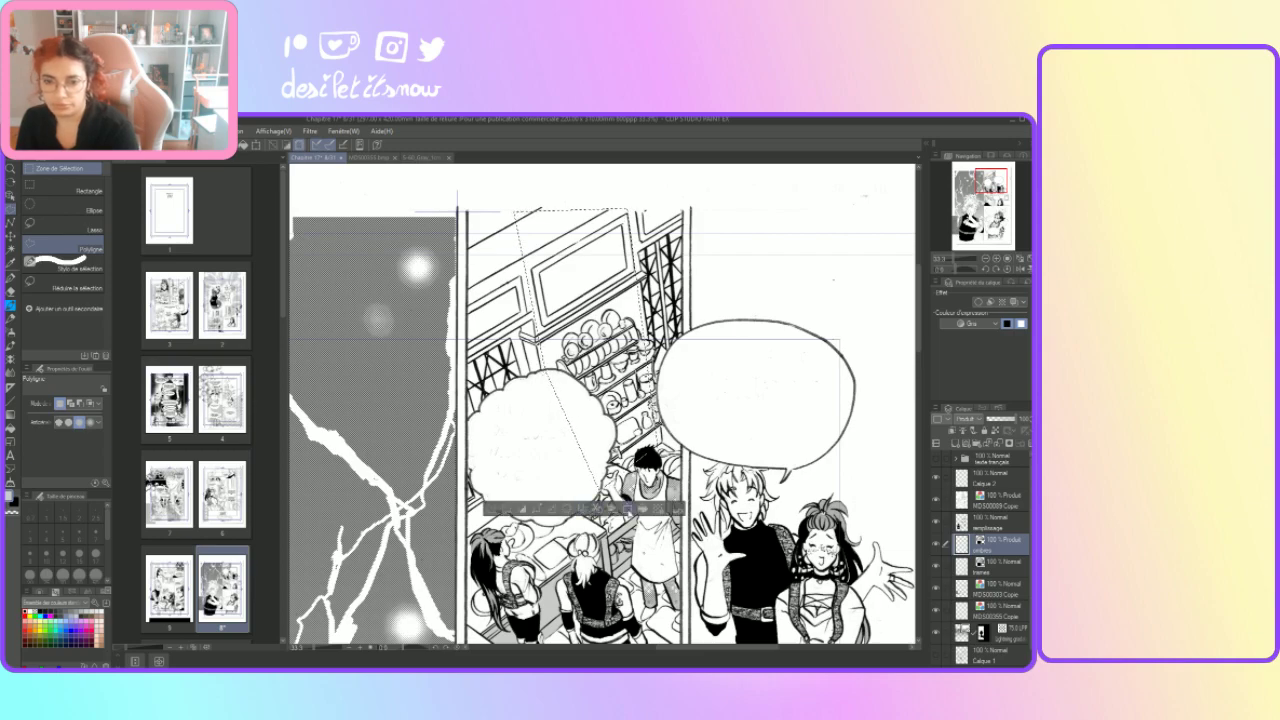
pyautogui.click(641, 510)
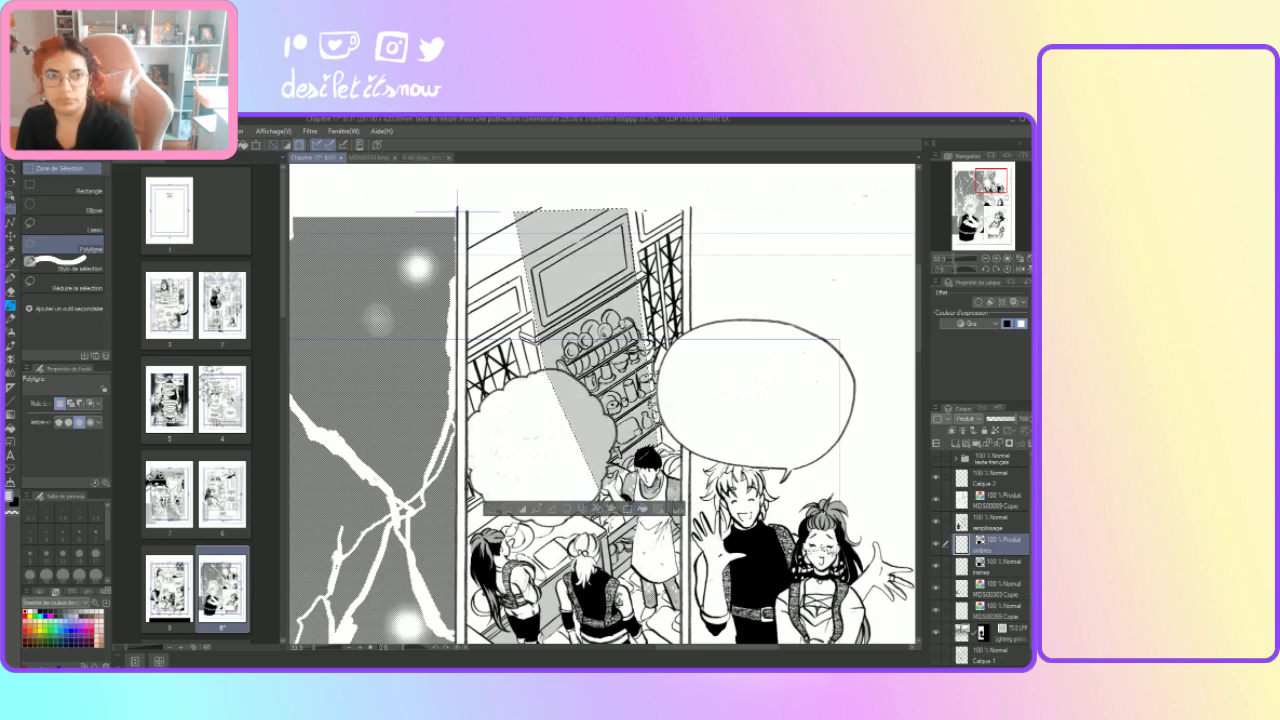
pyautogui.hotkey('ctrl', 'd')
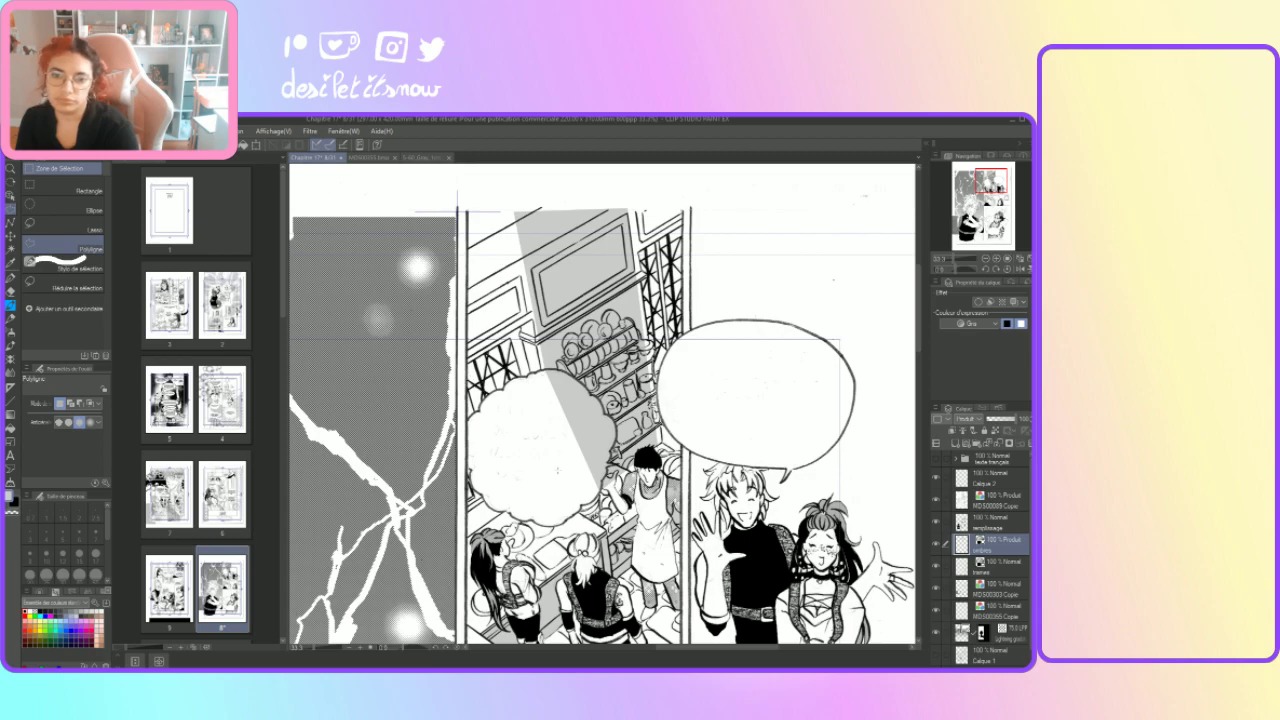
# Step: Erase the grey shadow from inside the cloud-shaped speech bubble and show the texte français folder
pyautogui.press('e')
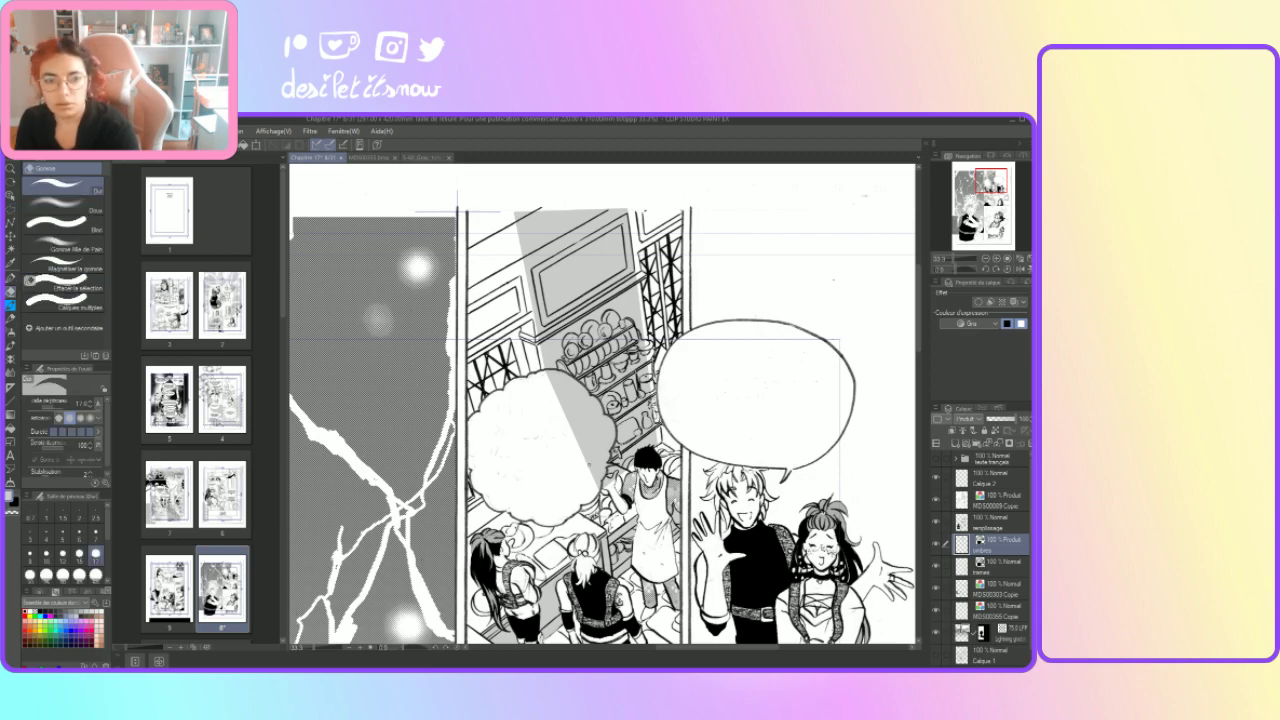
pyautogui.click(96, 576)
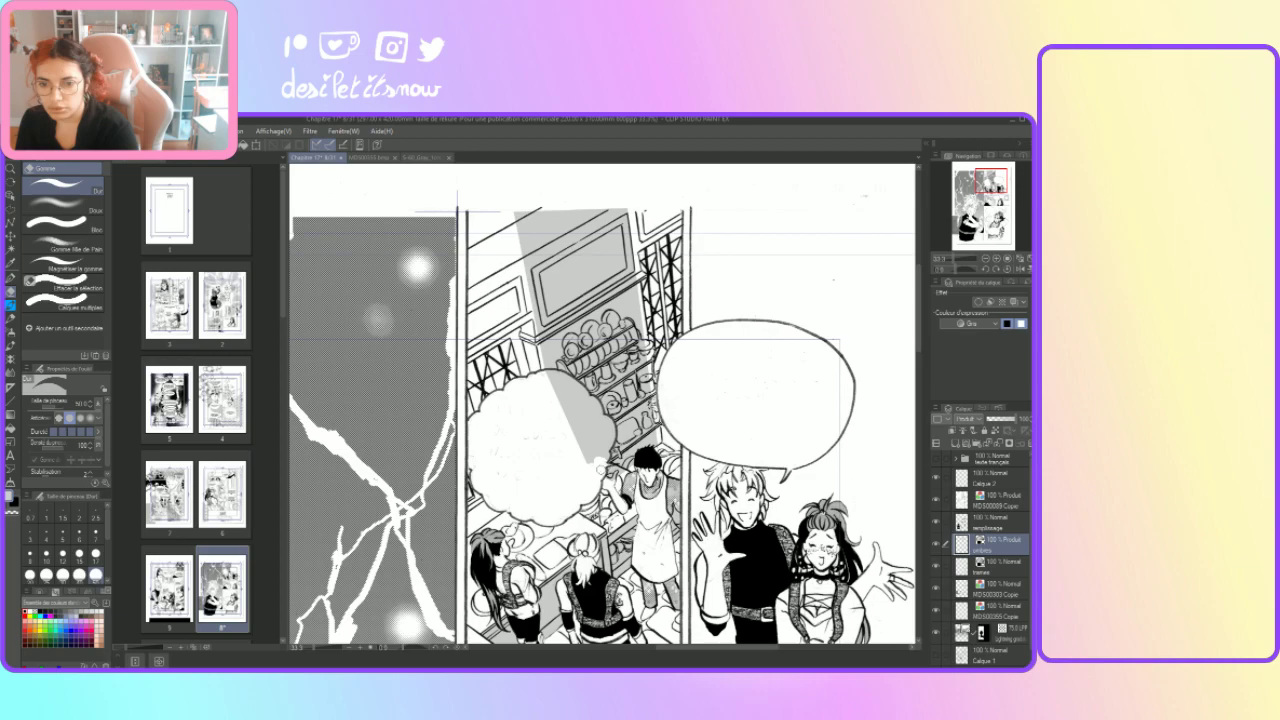
pyautogui.moveTo(604, 449)
pyautogui.mouseDown()
pyautogui.moveTo(604, 416)
pyautogui.moveTo(606, 428)
pyautogui.moveTo(592, 419)
pyautogui.moveTo(588, 464)
pyautogui.moveTo(574, 434)
pyautogui.mouseUp()
pyautogui.click(937, 461)
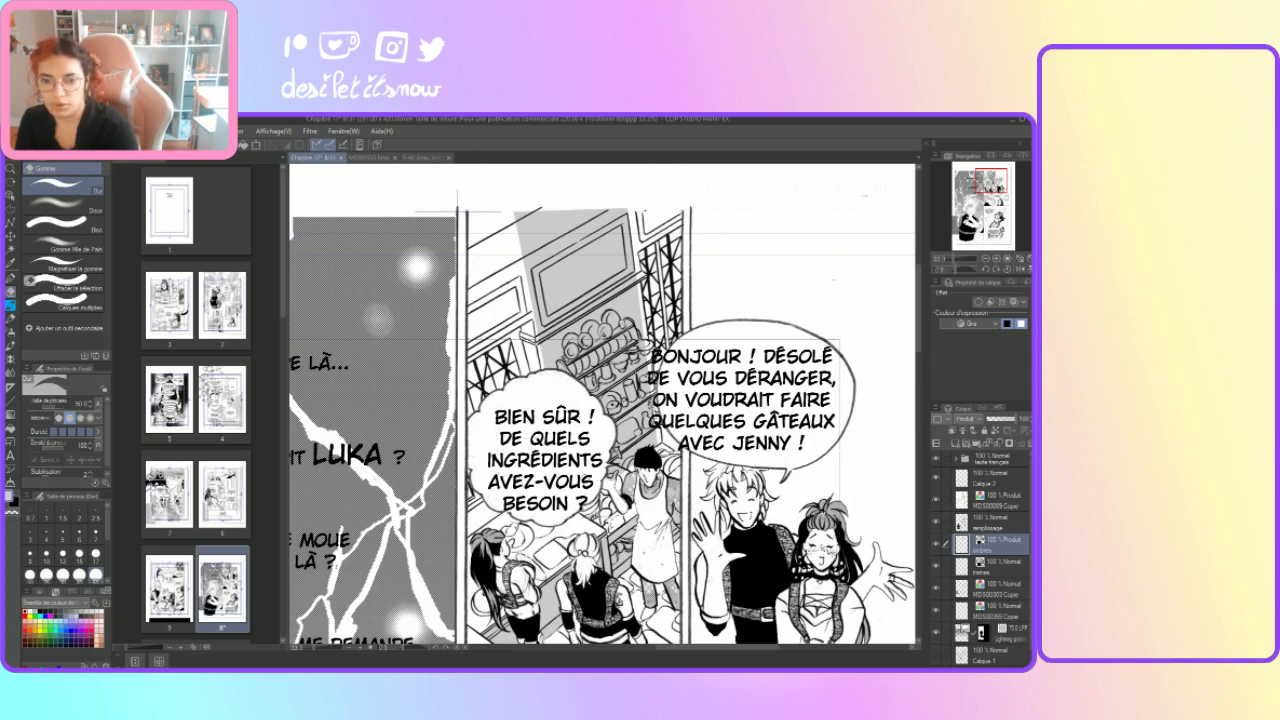
# Step: Refine the grey shadows around the back-wall shelving using the eraser at size 17 and the Plume G pen
pyautogui.click(96, 553)
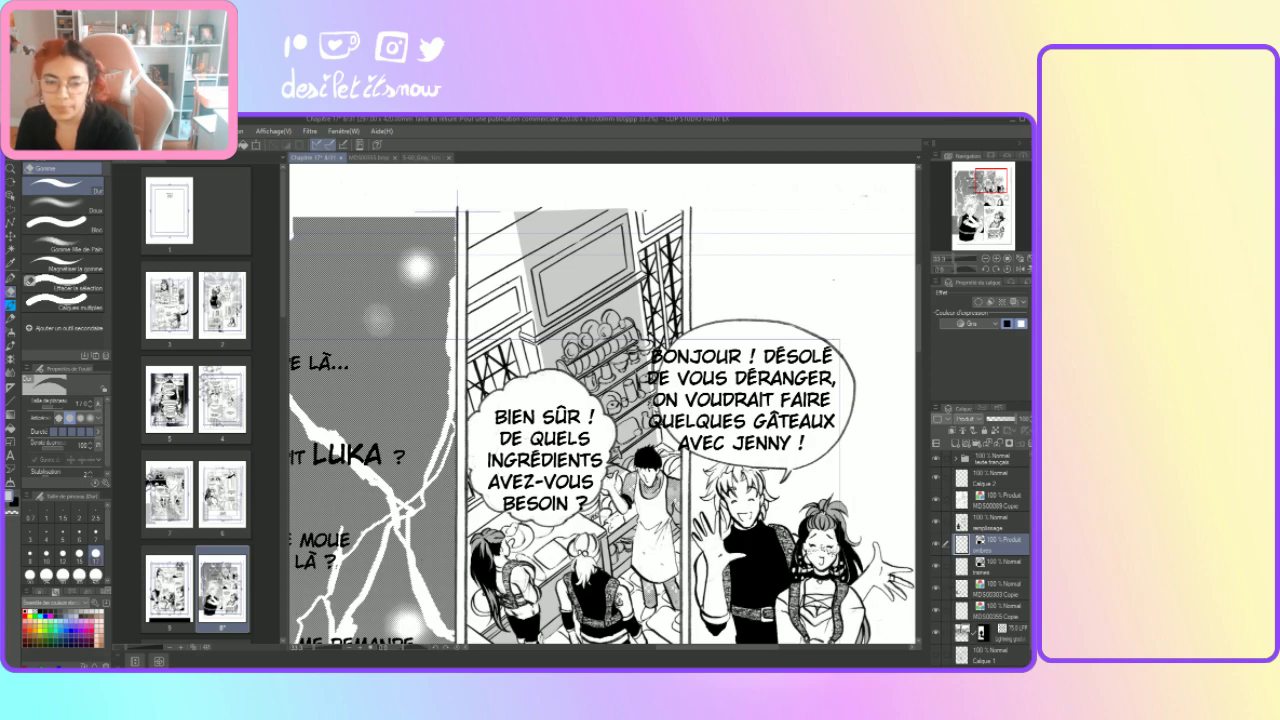
pyautogui.press('p')
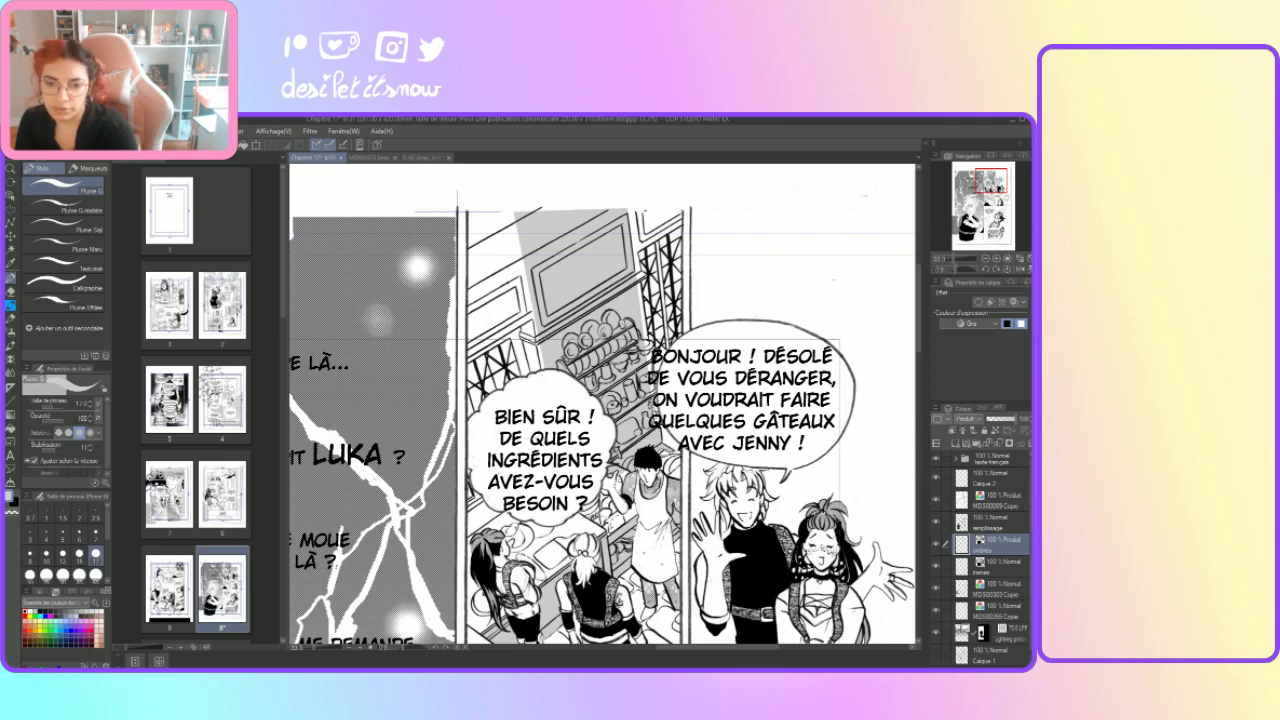
pyautogui.press('e')
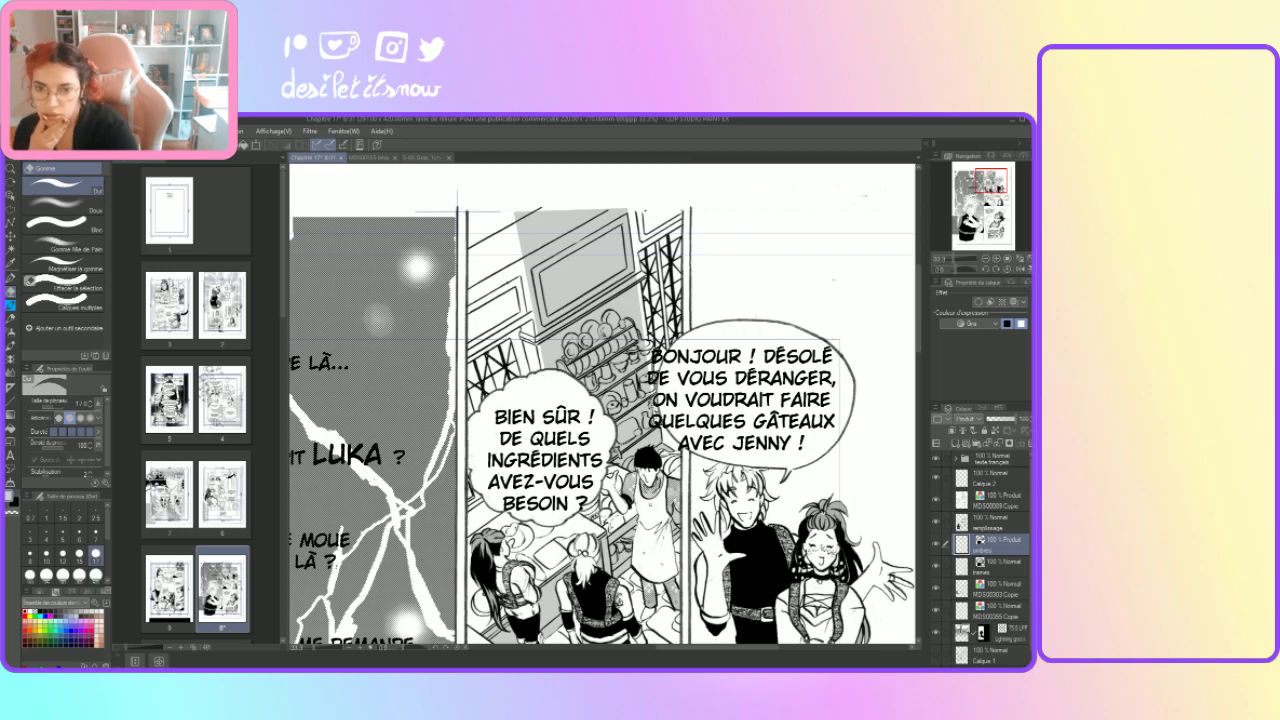
pyautogui.scroll(-2, 649, 506)
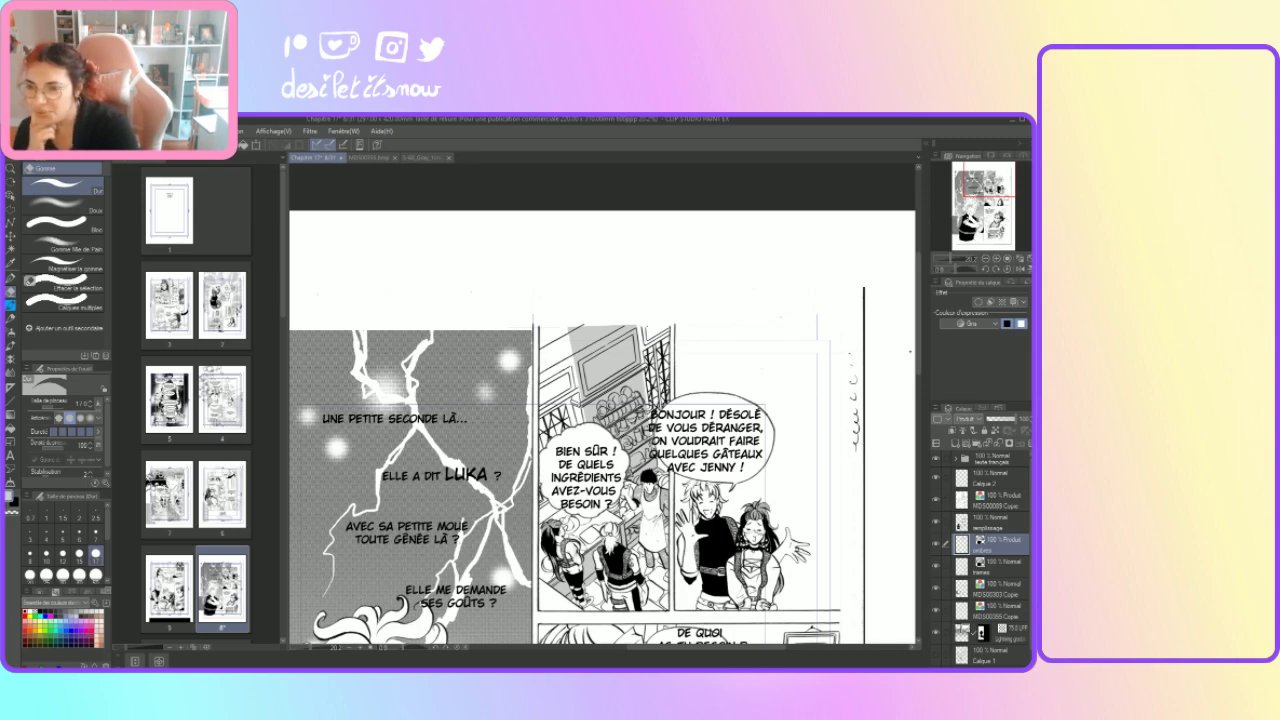
pyautogui.moveTo(916, 352); pyautogui.dragTo(919, 400)
pyautogui.scroll(-2, 922, 399)
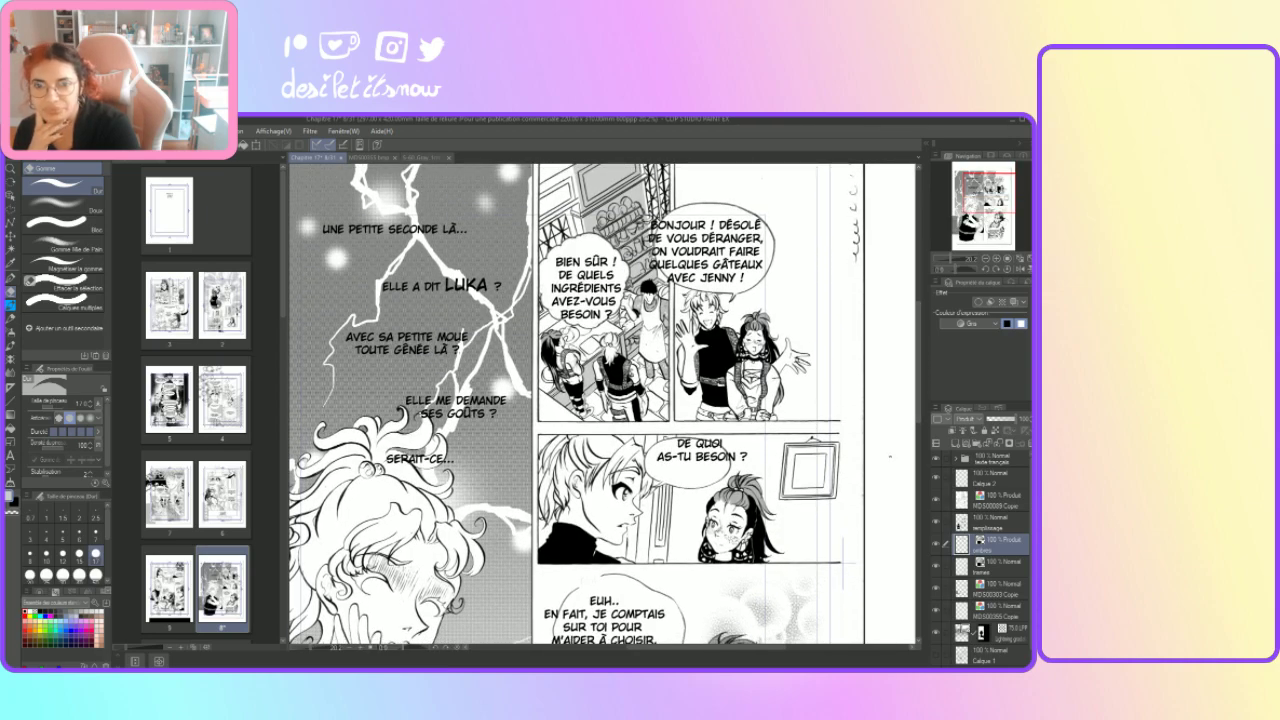
pyautogui.moveTo(742, 648); pyautogui.dragTo(714, 661)
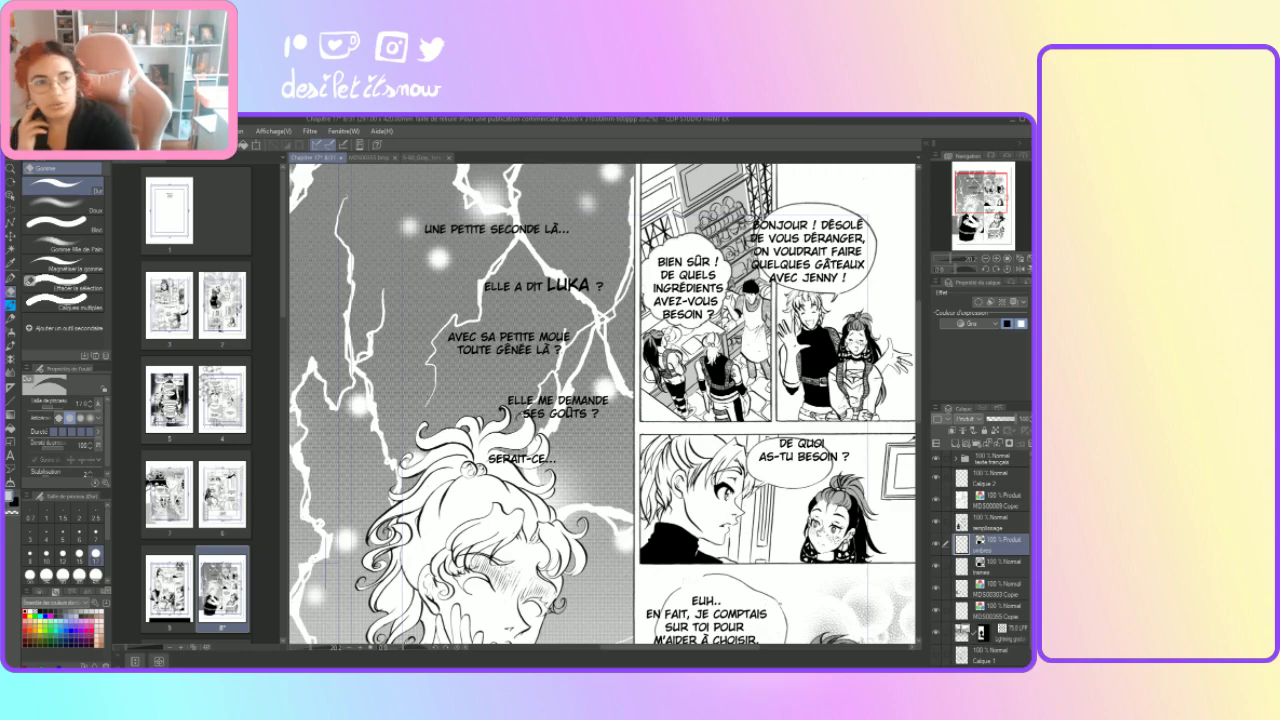
# Step: Reduce the "BONJOUR ! DÉSOLÉ DE VOUS DÉRANGER..." text to size 10 and centre it inside its speech bubble
pyautogui.click(10, 455)
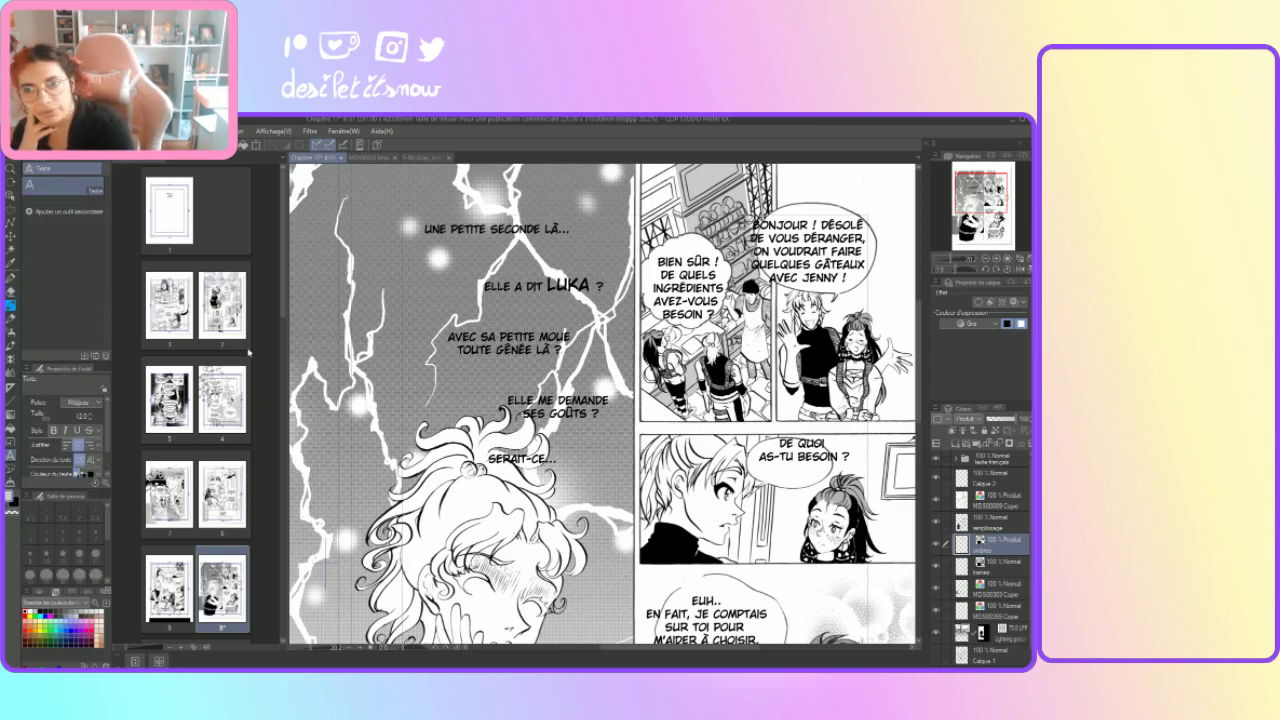
pyautogui.click(846, 276)
pyautogui.moveTo(846, 277); pyautogui.dragTo(753, 224)
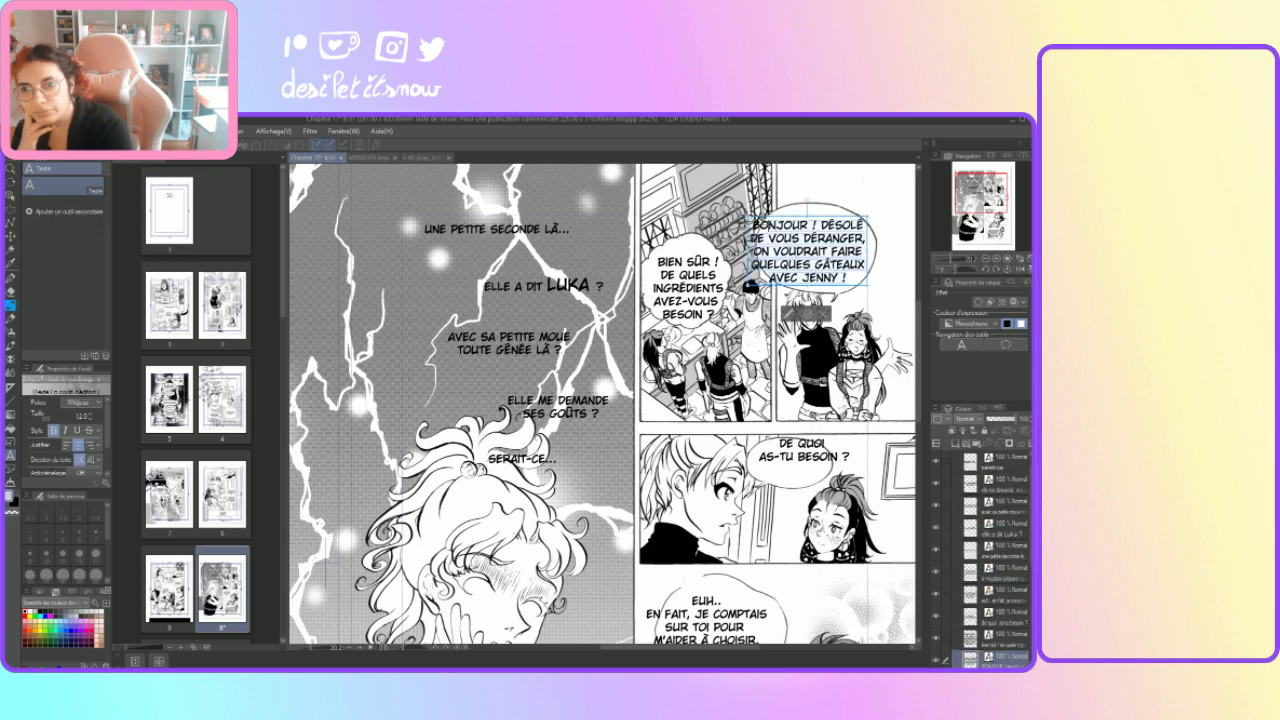
pyautogui.click(90, 420)
pyautogui.moveTo(90, 425); pyautogui.dragTo(90, 431)
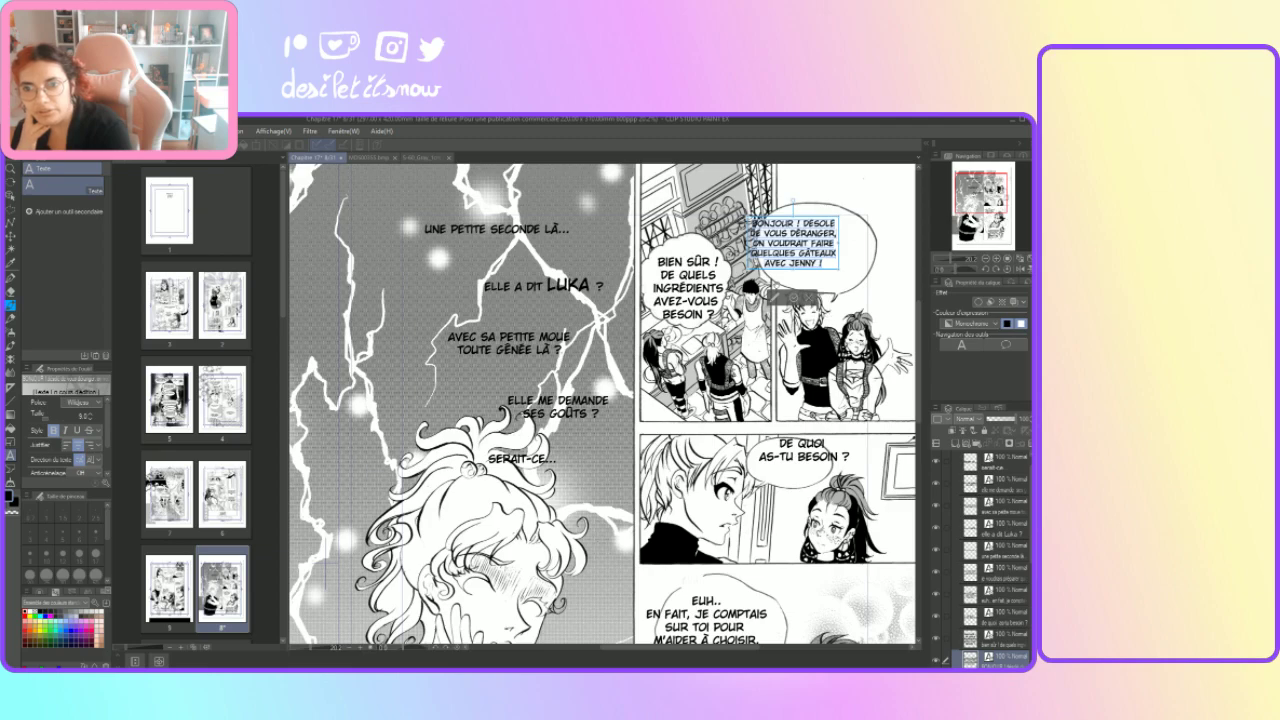
pyautogui.moveTo(772, 274); pyautogui.dragTo(792, 278)
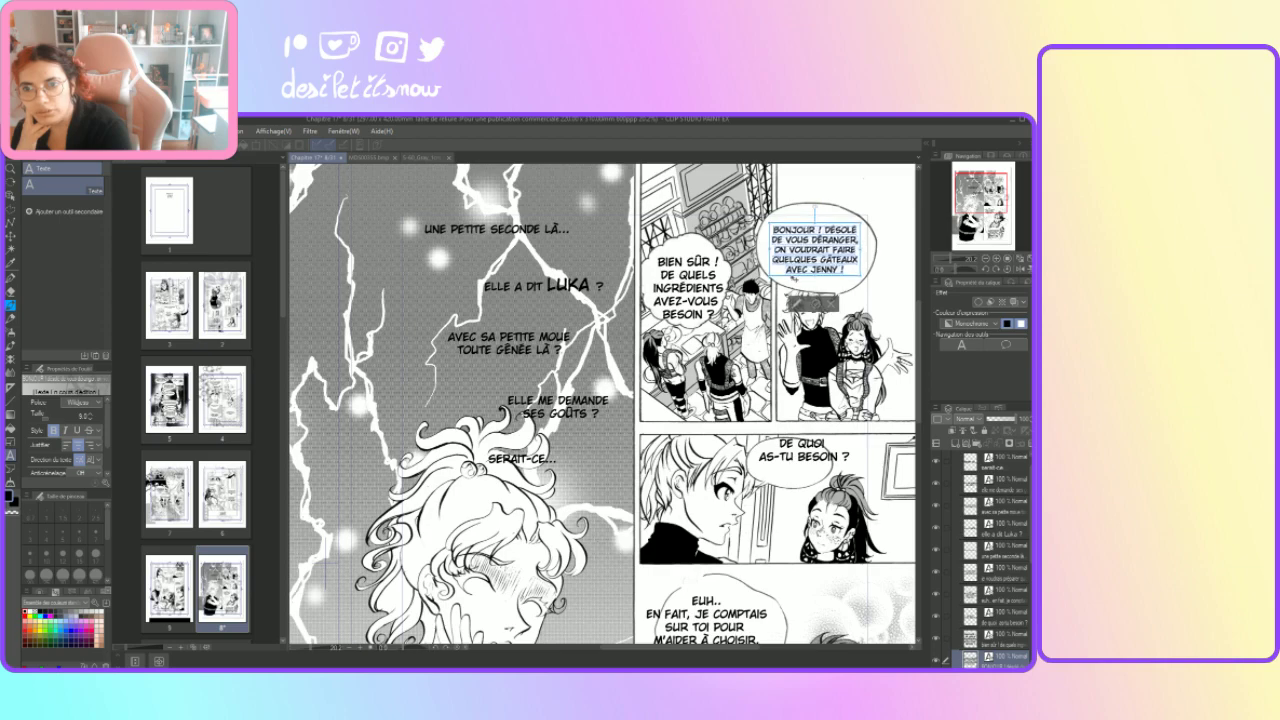
pyautogui.click(94, 419)
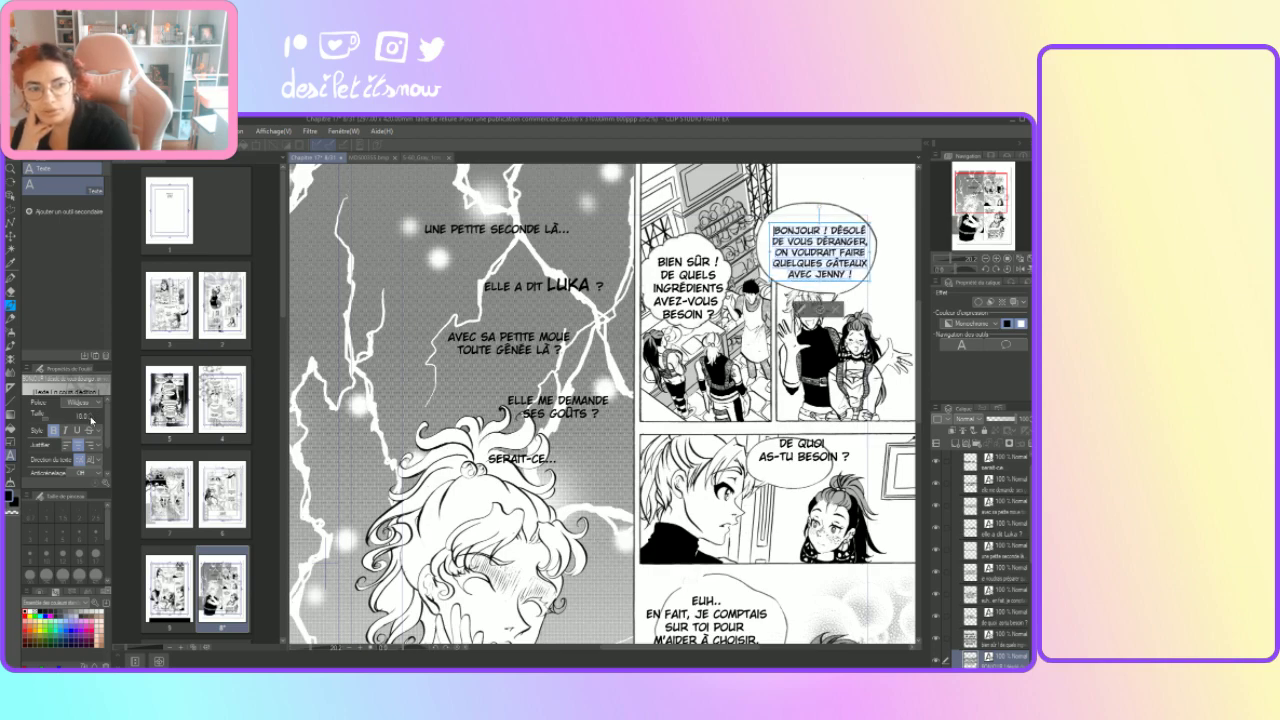
pyautogui.moveTo(801, 284); pyautogui.dragTo(798, 284)
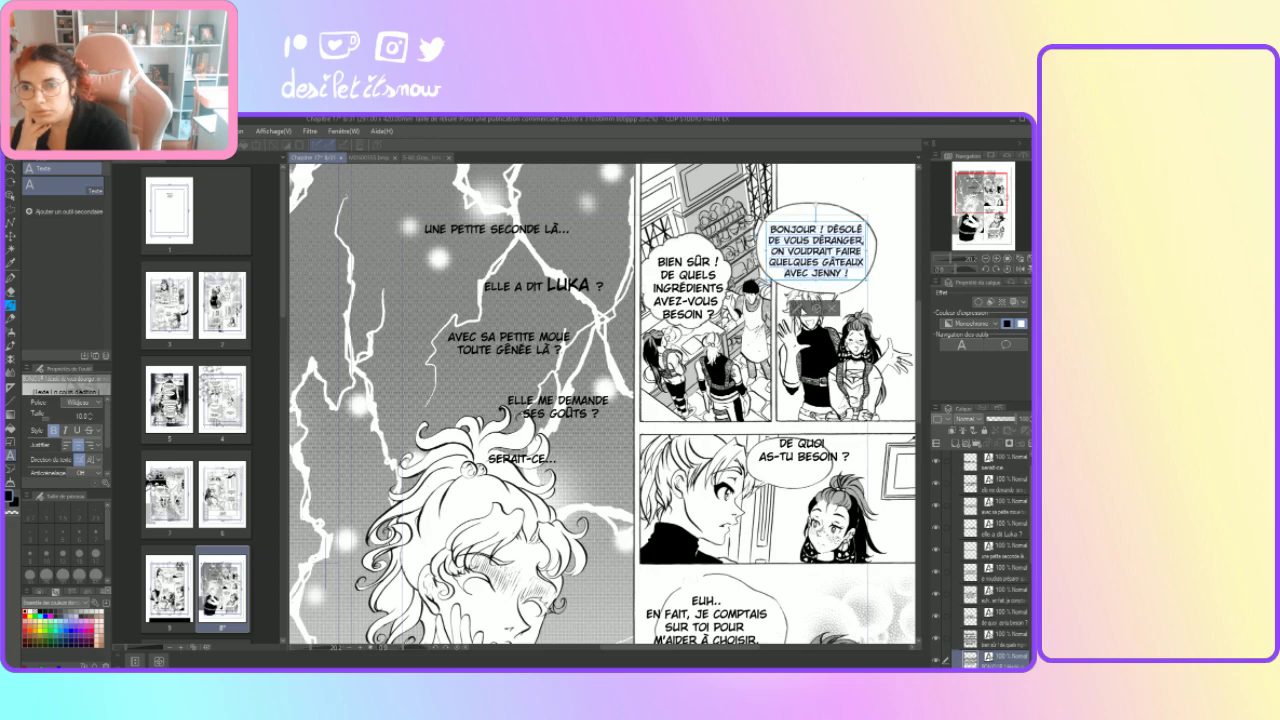
# Step: Reduce the "BIEN SÛR ! DE QUELS INGRÉDIENTS..." text to size 10 and centre it inside its speech bubble
pyautogui.click(688, 288)
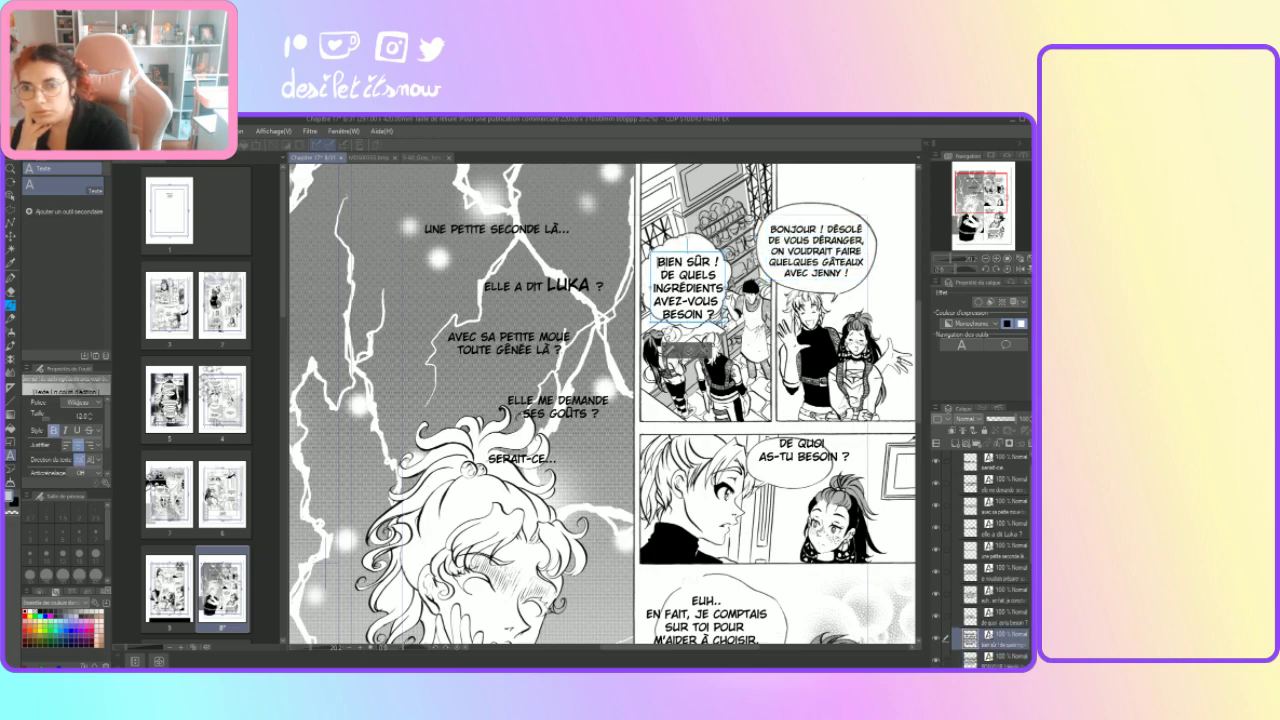
pyautogui.click(97, 421)
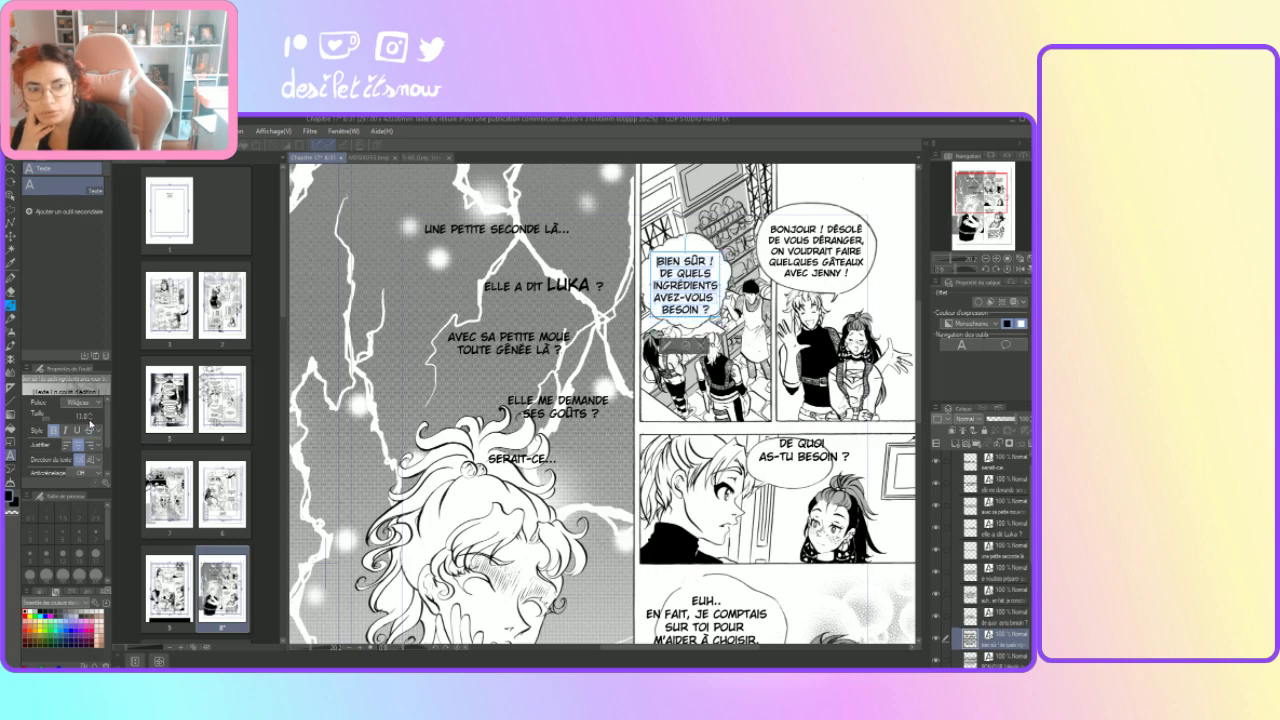
pyautogui.click(90, 423)
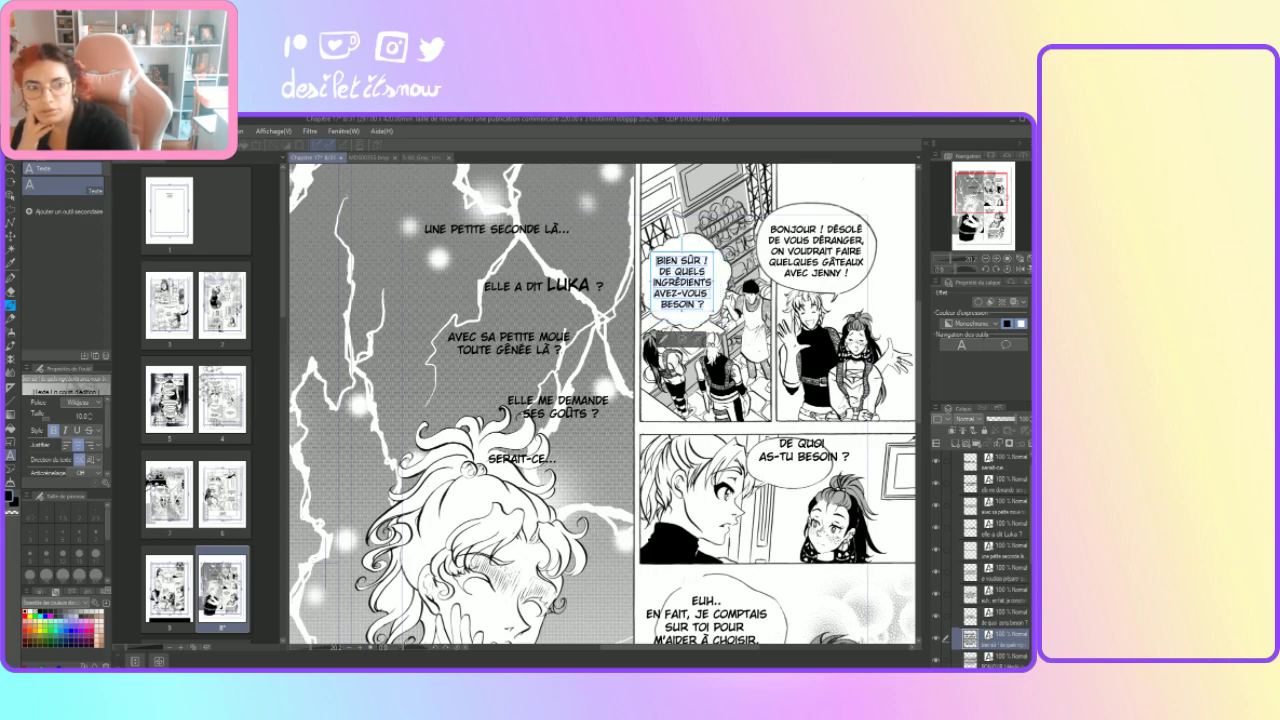
pyautogui.moveTo(677, 313); pyautogui.dragTo(679, 312)
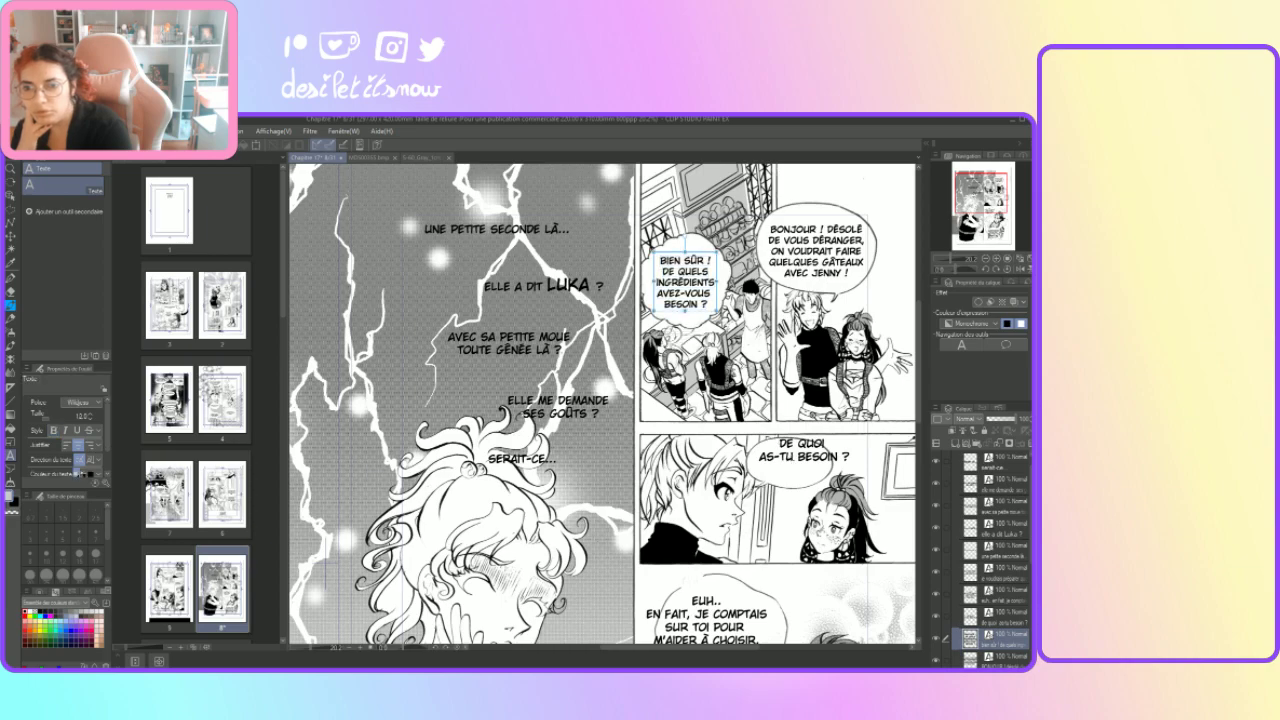
# Step: Break the dialogue into three lines, "DE QUOI / AS-TU / BESOIN ?", and centre it in its speech bubble
pyautogui.click(788, 464)
pyautogui.moveTo(774, 479); pyautogui.dragTo(775, 477)
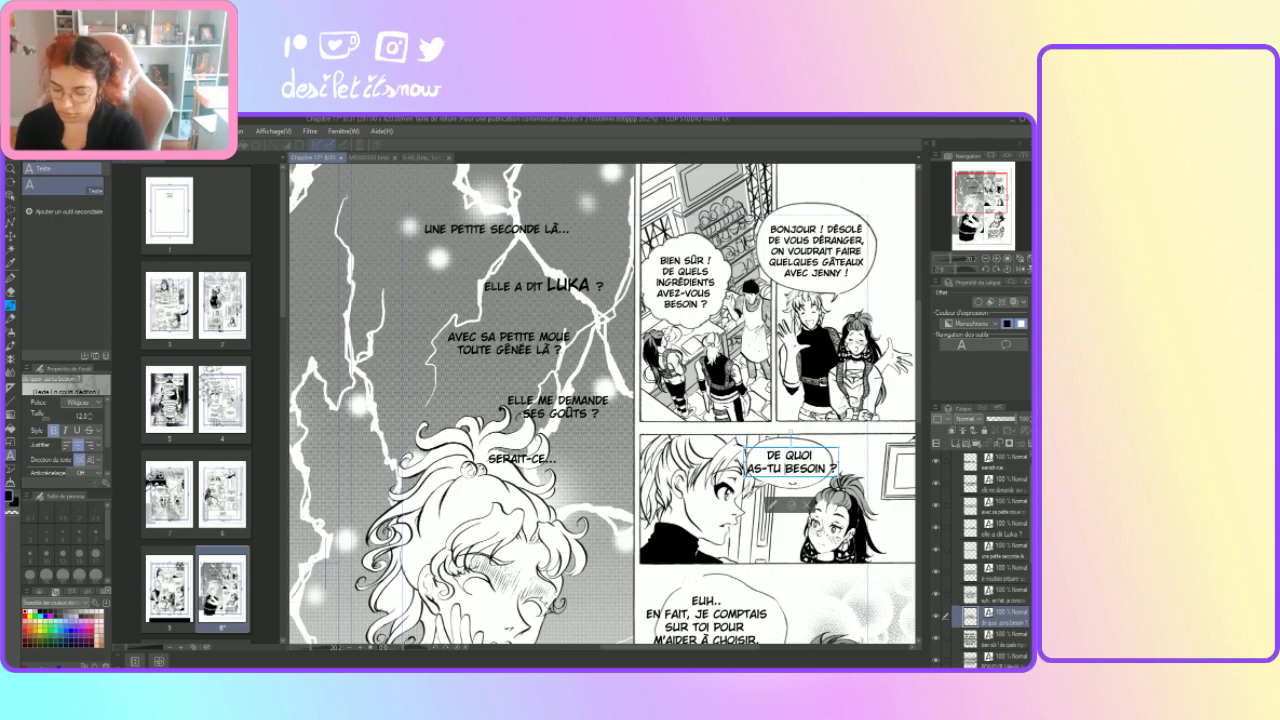
pyautogui.press('Return')
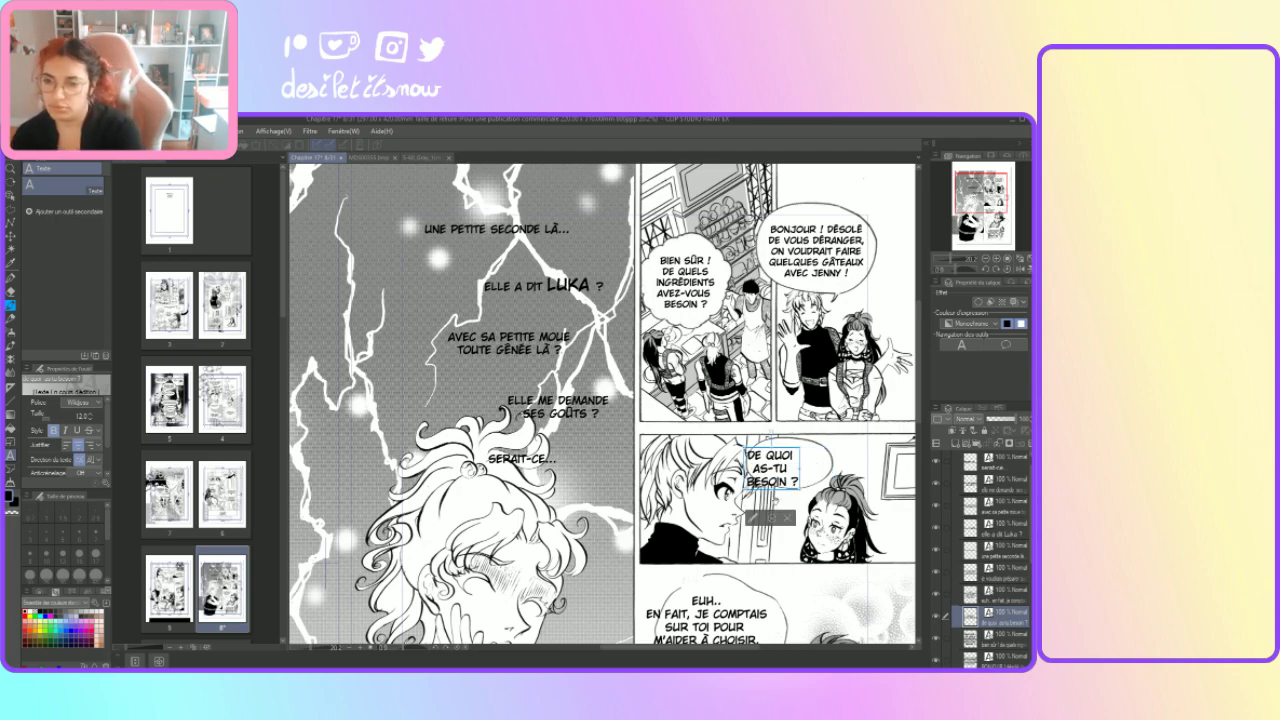
pyautogui.moveTo(792, 492); pyautogui.dragTo(808, 477)
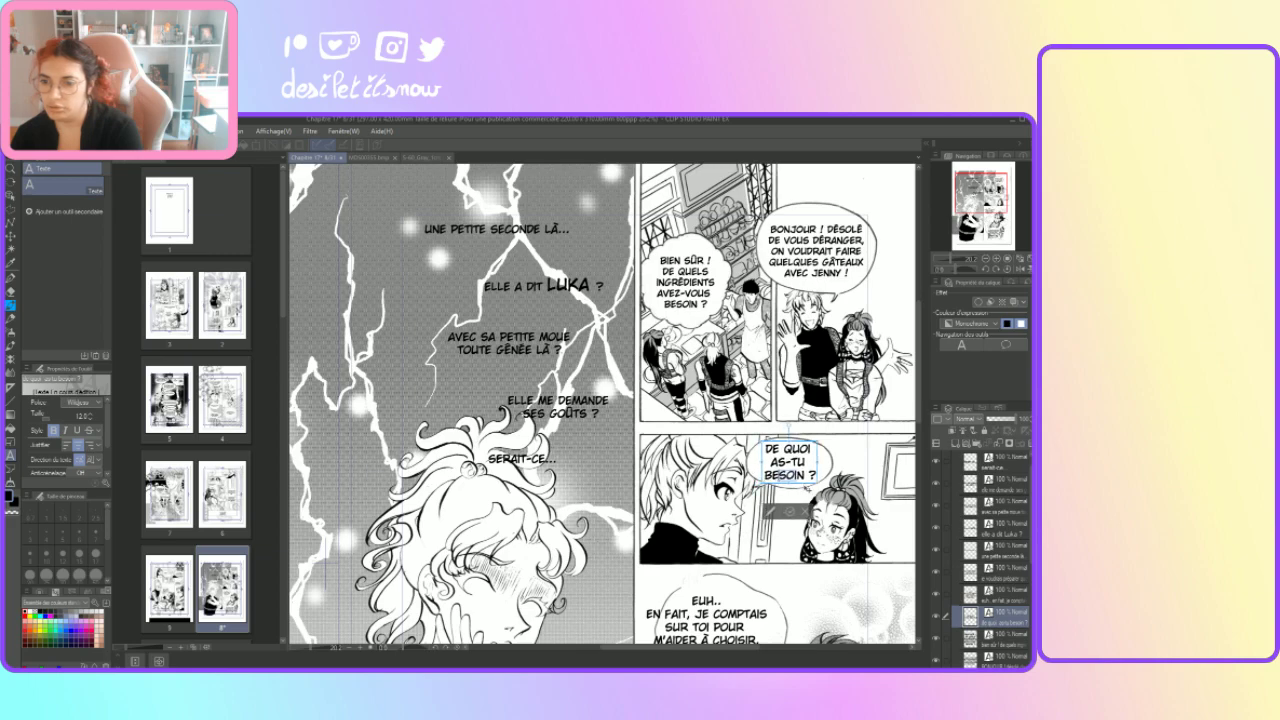
pyautogui.click(789, 511)
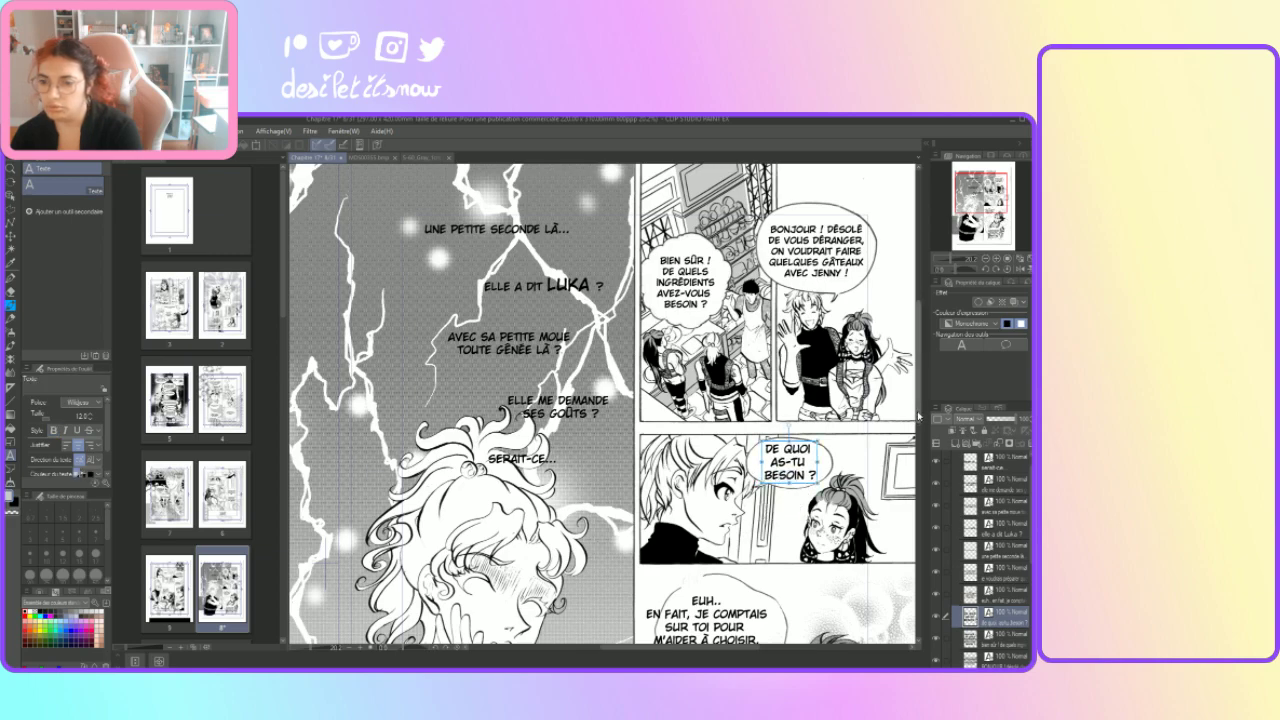
# Step: Reposition the "EUH.. EN FAIT, JE COMPTAIS SUR TOI..." text so it sits centred within its speech bubble
pyautogui.scroll(-5, 602, 403)
pyautogui.click(708, 438)
pyautogui.moveTo(698, 459); pyautogui.dragTo(713, 463)
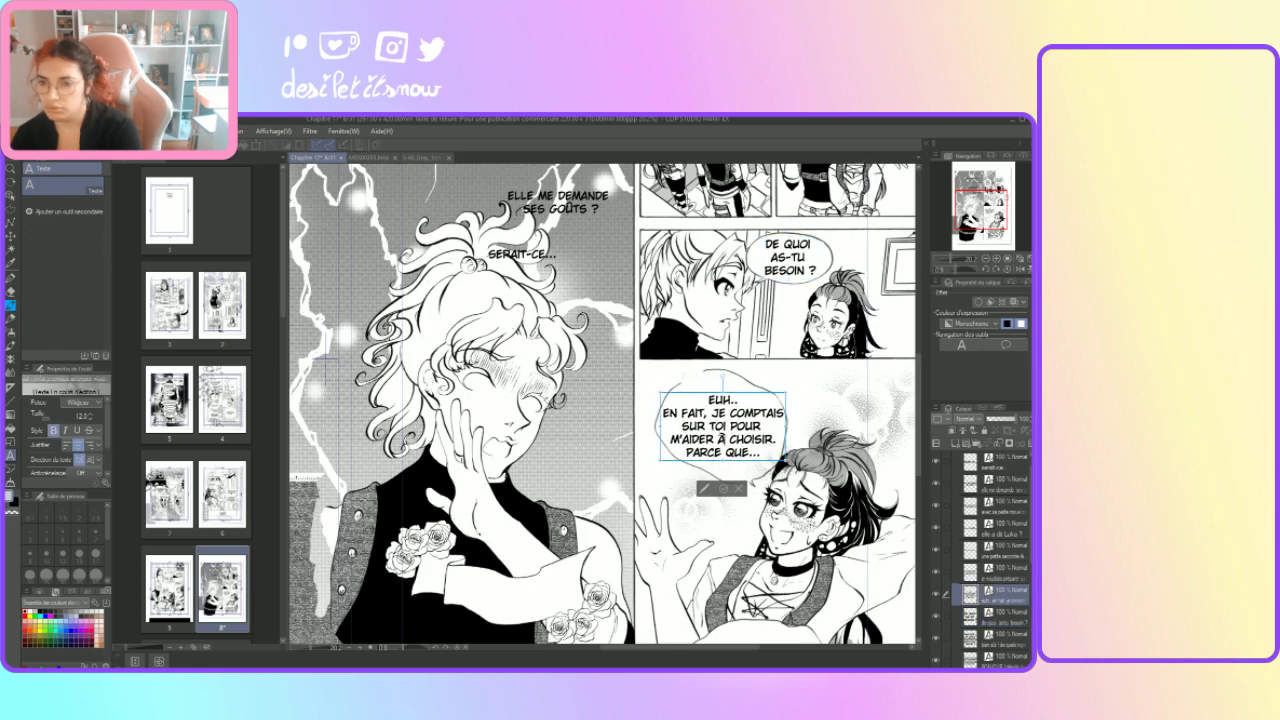
pyautogui.click(722, 489)
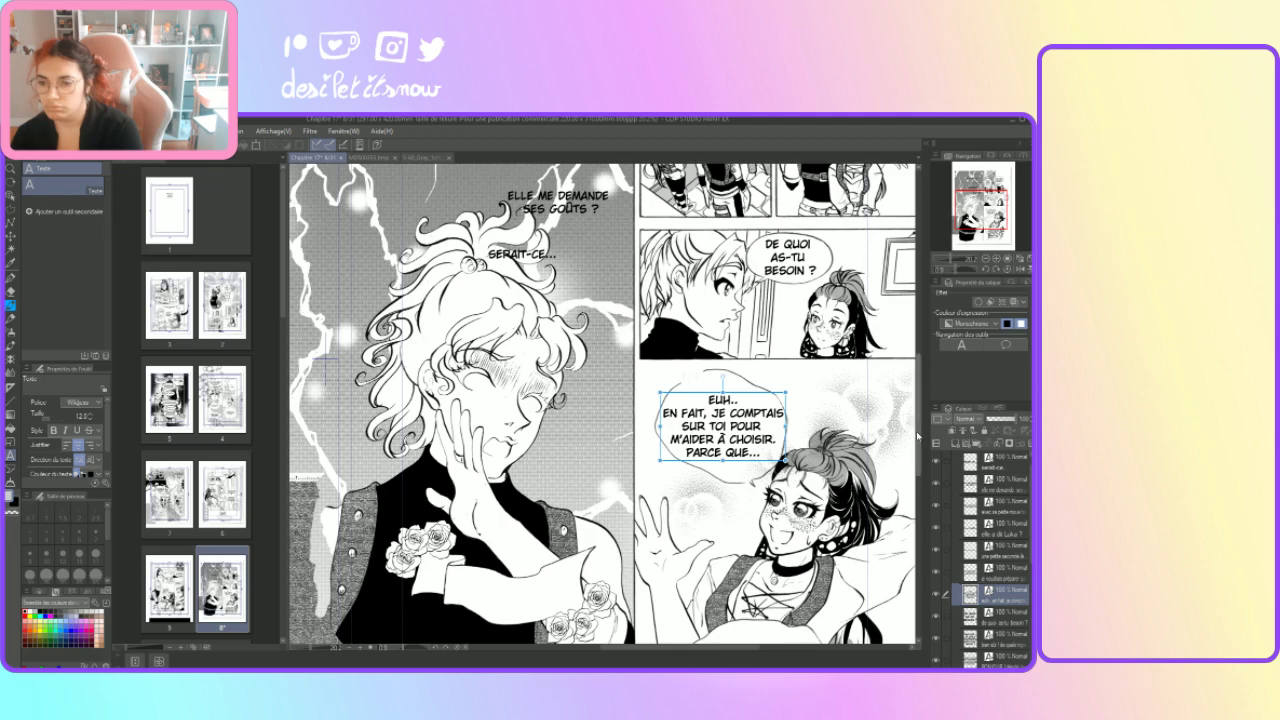
# Step: Shift the lowest bubble's dialogue over its bubble and rebreak its opening as "JE VOUDRAIS / PRÉPARER QUELQUE"
pyautogui.scroll(-3, 840, 415)
pyautogui.click(740, 522)
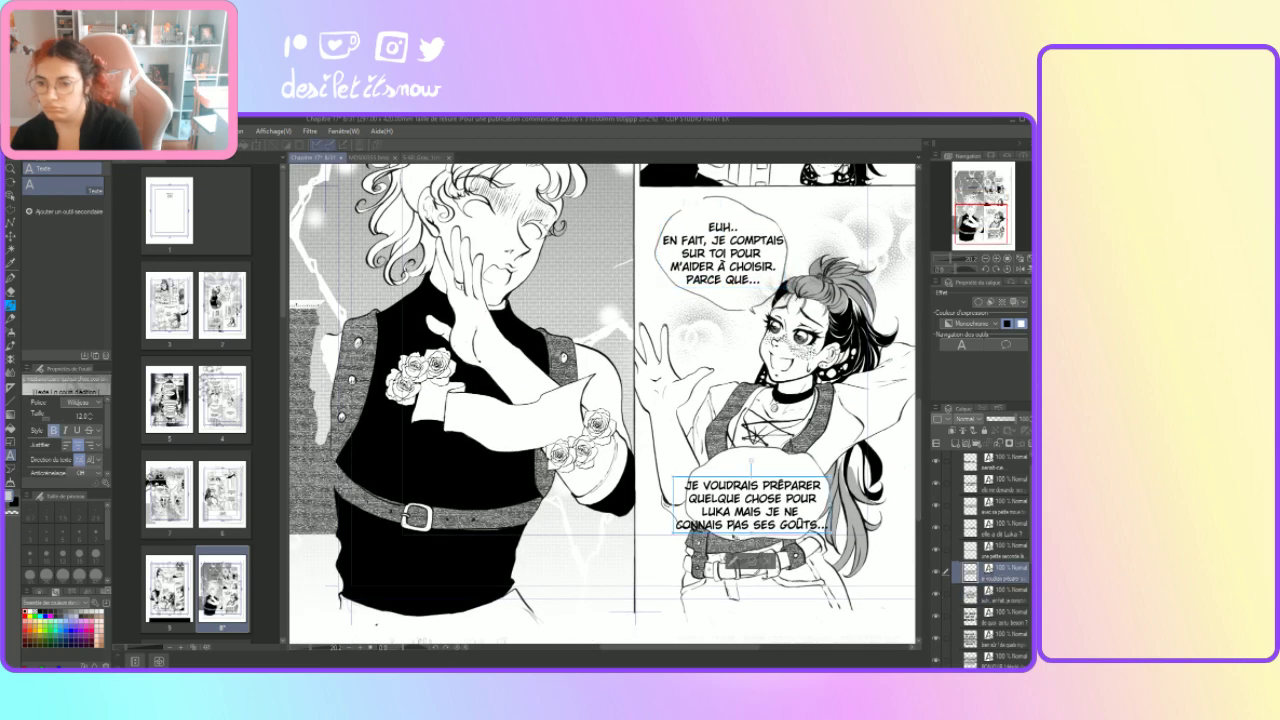
pyautogui.moveTo(742, 521); pyautogui.dragTo(756, 519)
pyautogui.press('Return')
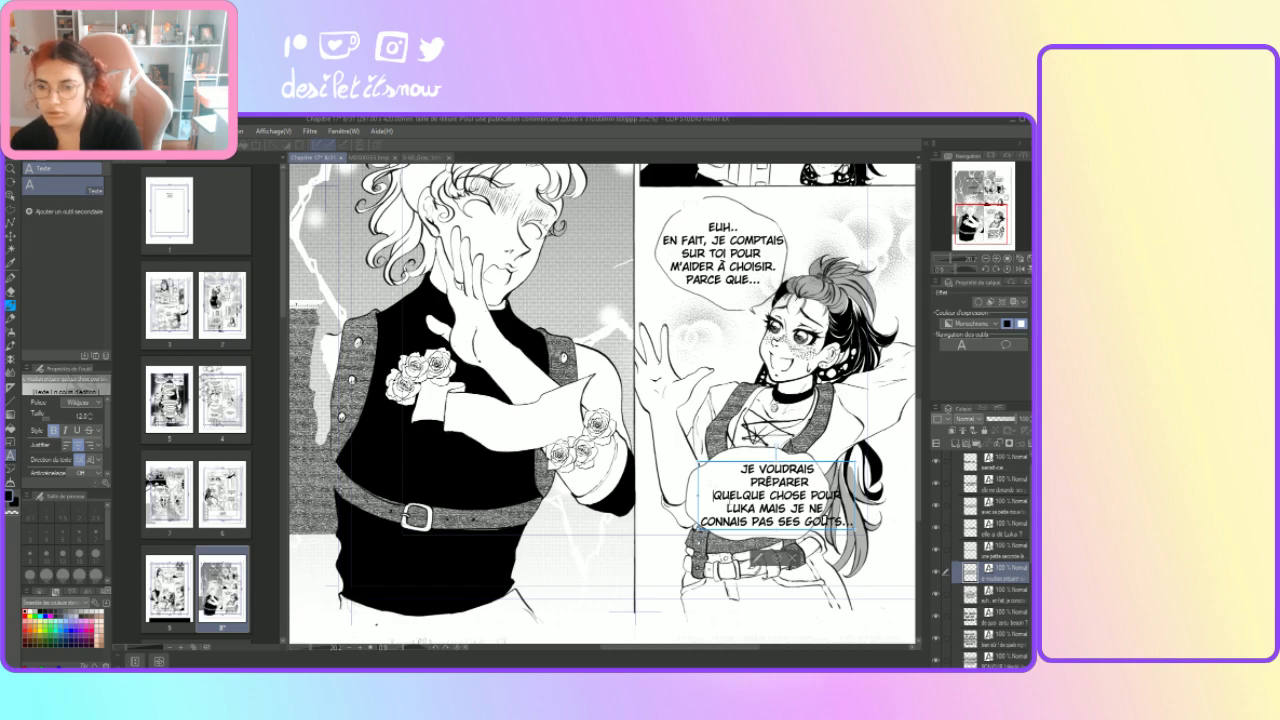
pyautogui.press('BackSpace')
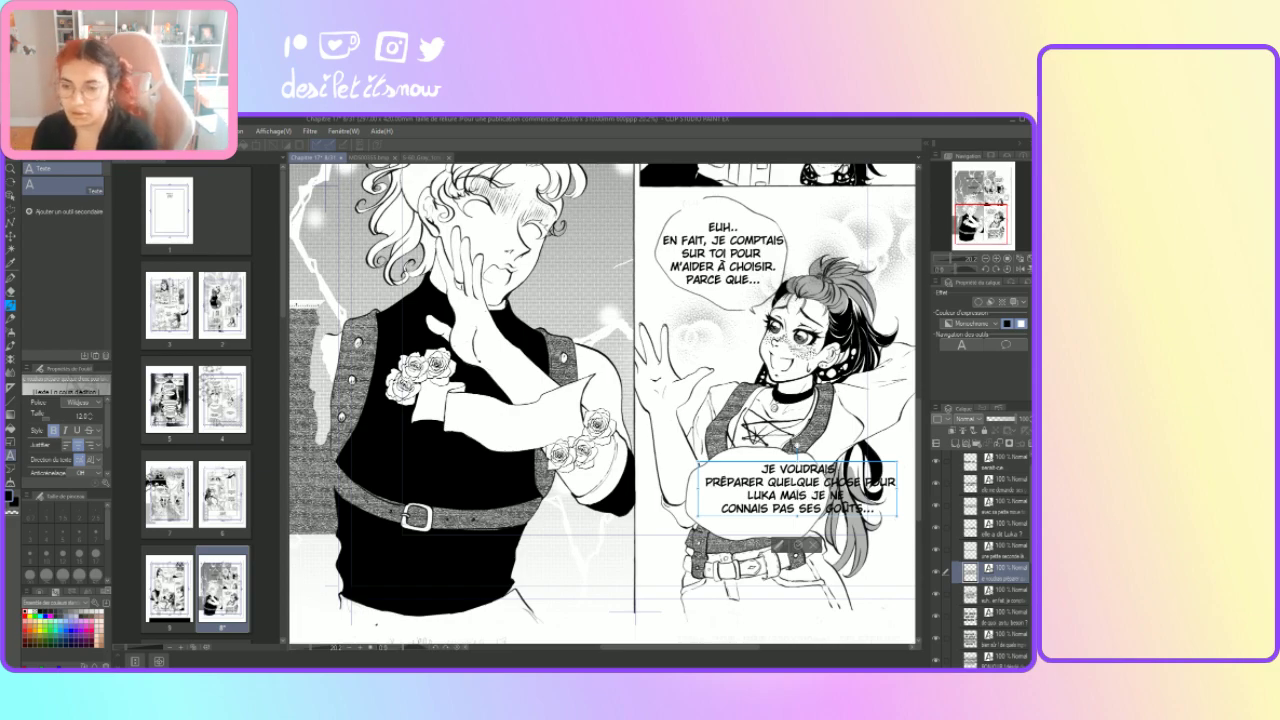
pyautogui.press('Return')
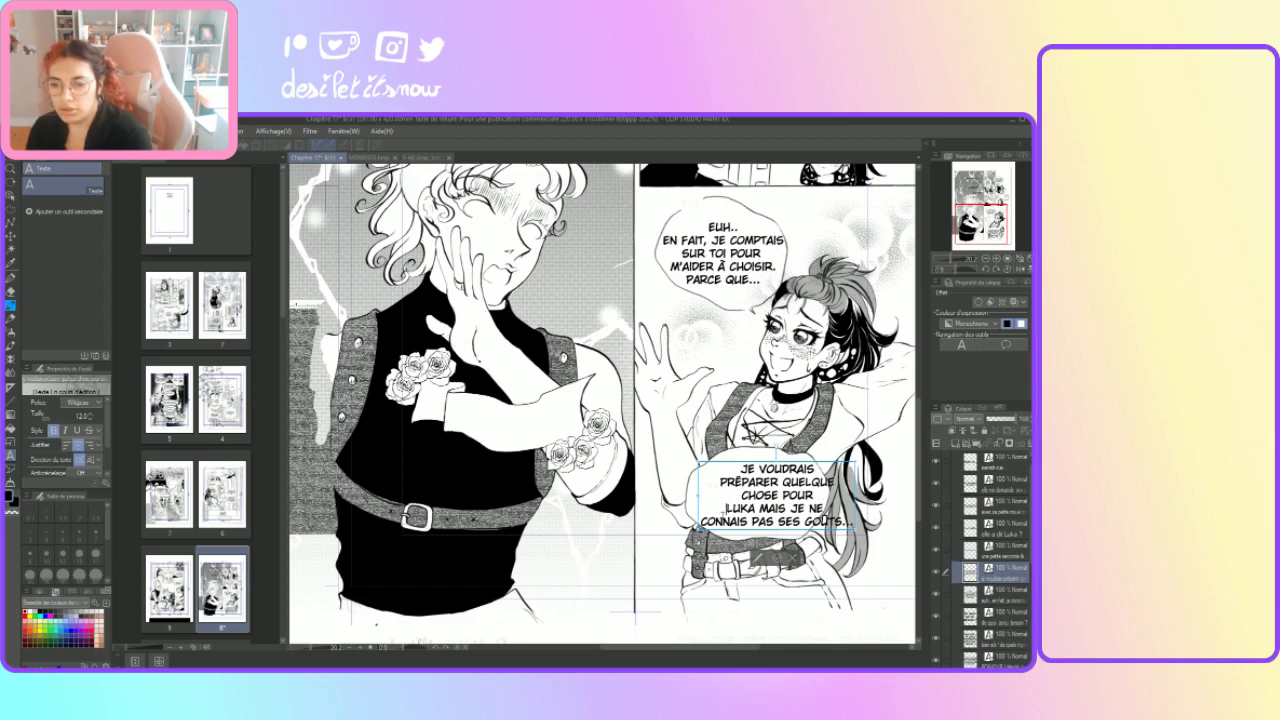
pyautogui.press('BackSpace')
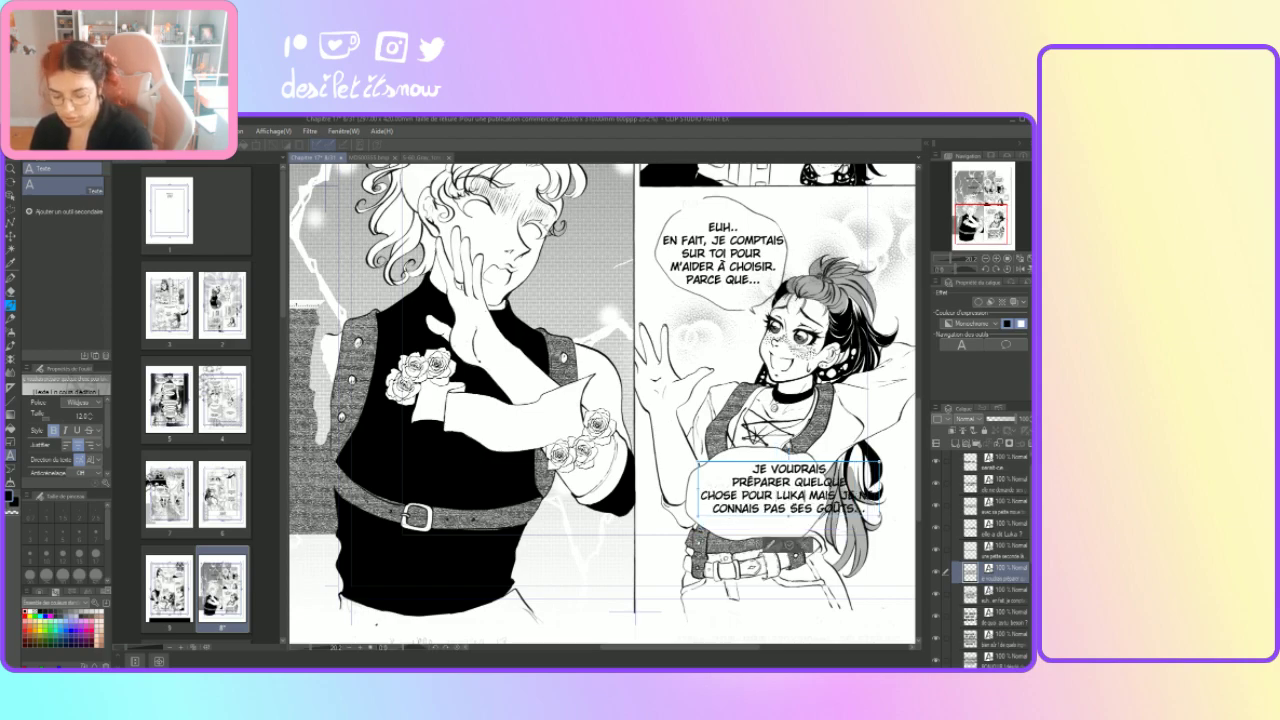
# Step: Add a comma after "LUKA", rebreak the ending as "MAIS JE NE CONNAIS / PAS SES GOÛTS..." and centre the text in its bubble
pyautogui.write(',')
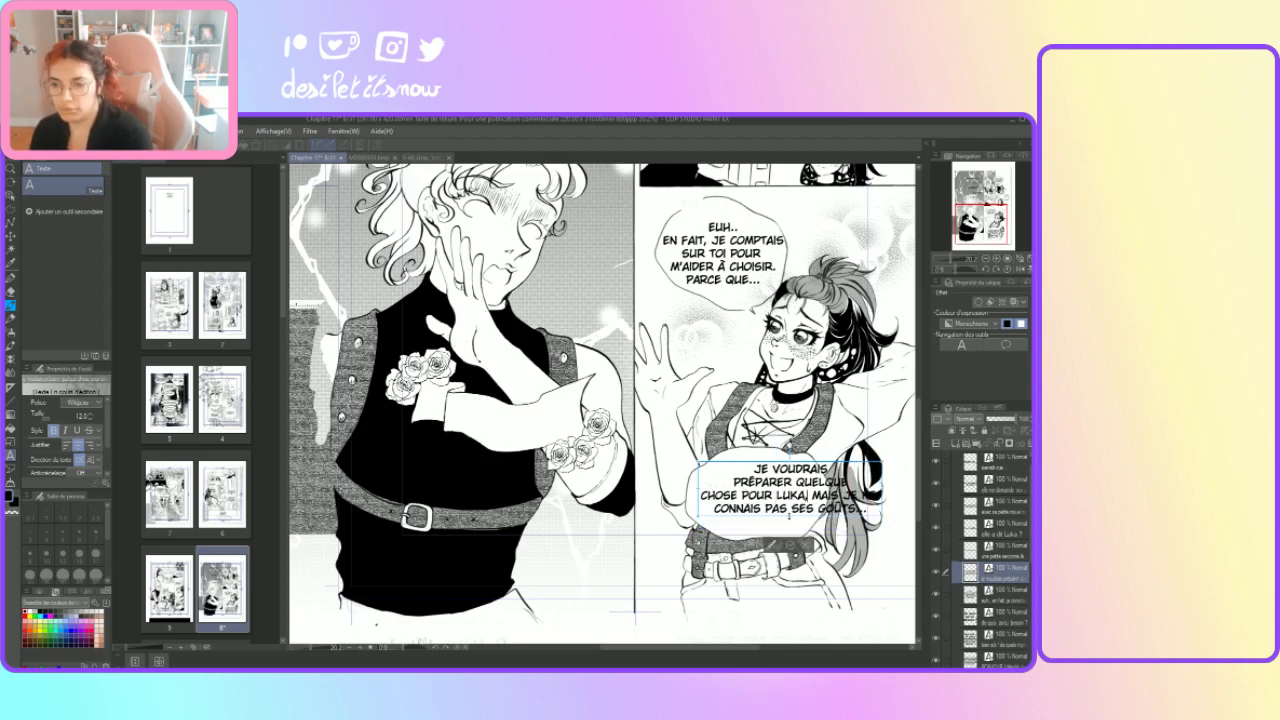
pyautogui.press('Return')
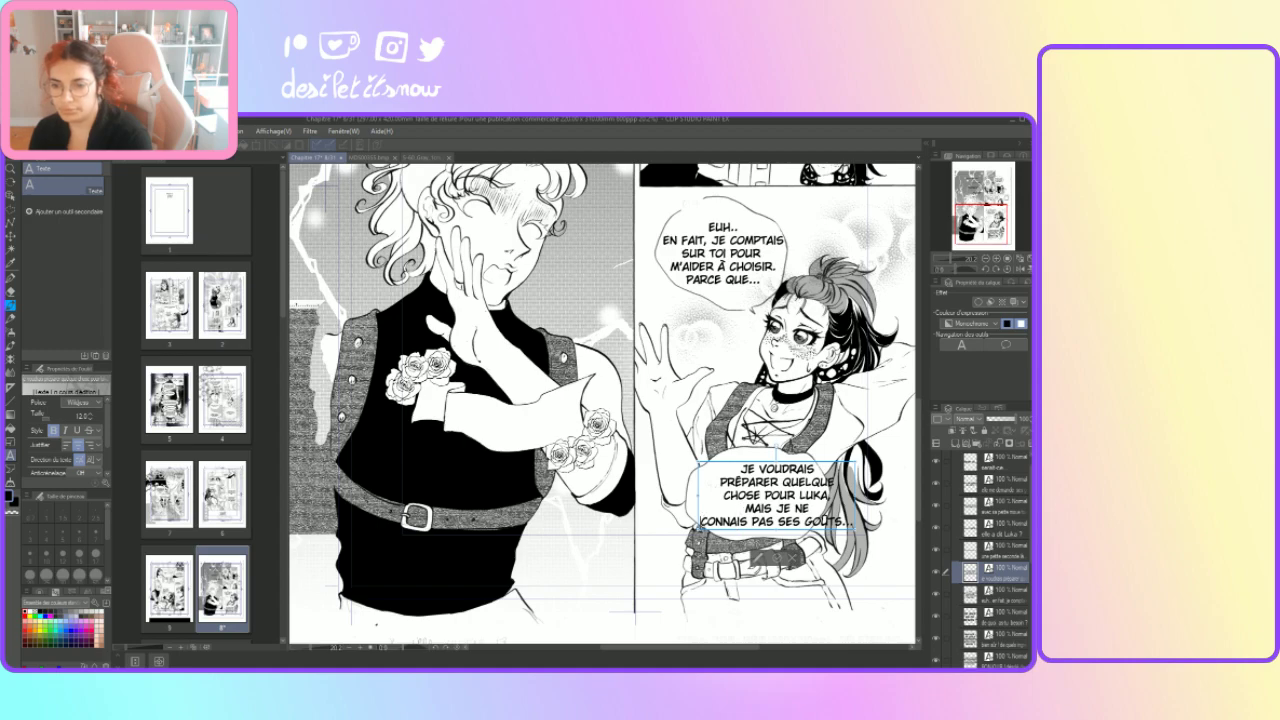
pyautogui.press('BackSpace')
pyautogui.press('BackSpace')
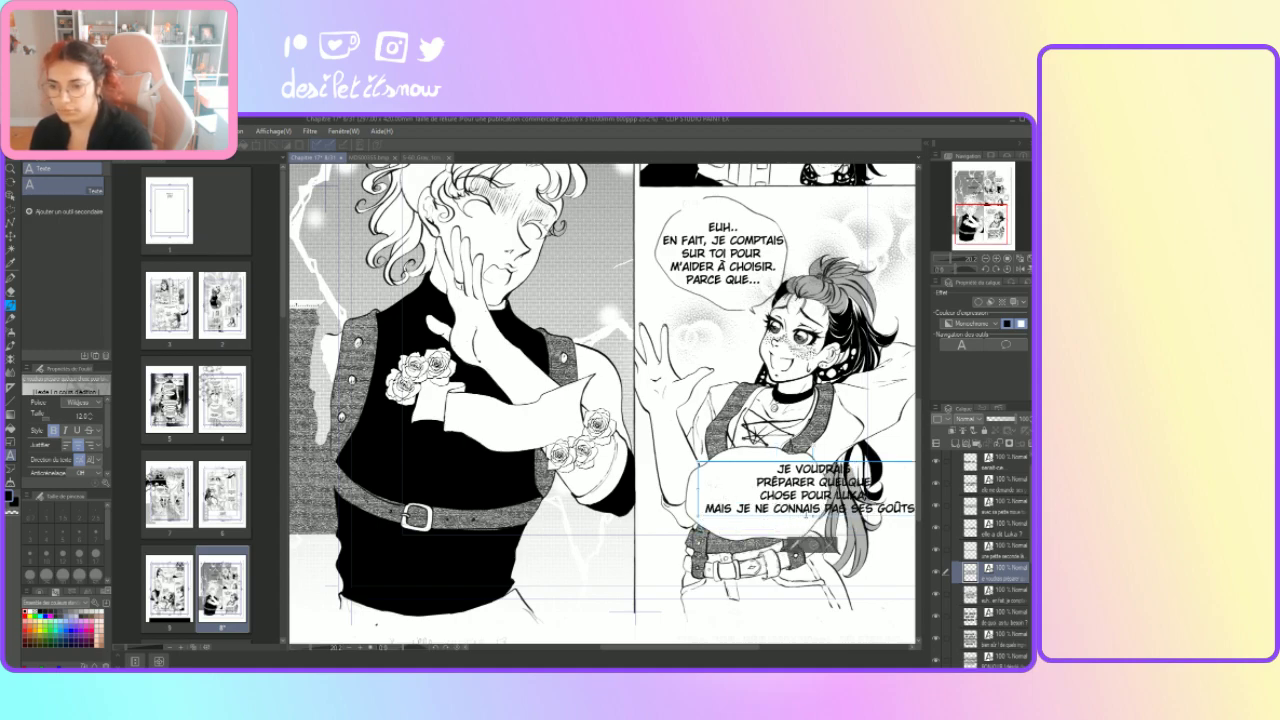
pyautogui.click(820, 510)
pyautogui.press('Return')
pyautogui.moveTo(728, 533); pyautogui.dragTo(725, 534)
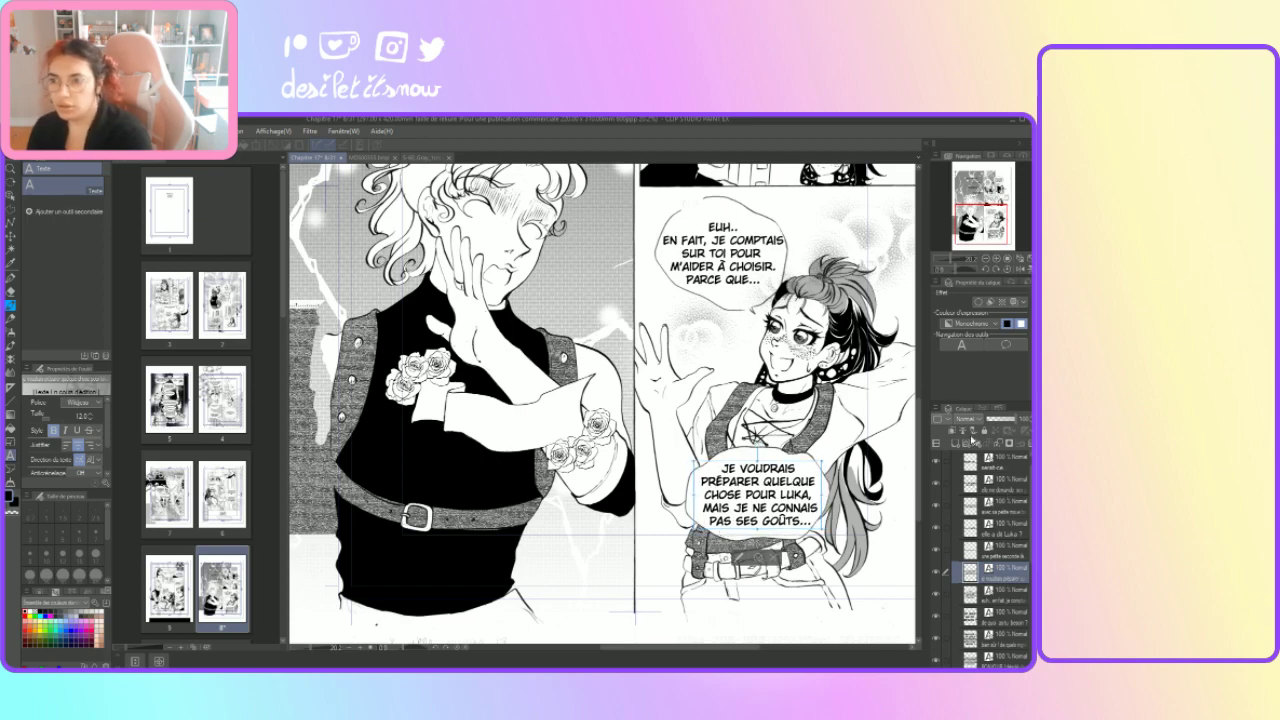
# Step: Make the "UNE PETITE SECONDE LÀ..." caption white and give it a thickened black border effect
pyautogui.moveTo(922, 447); pyautogui.dragTo(922, 349)
pyautogui.click(538, 252)
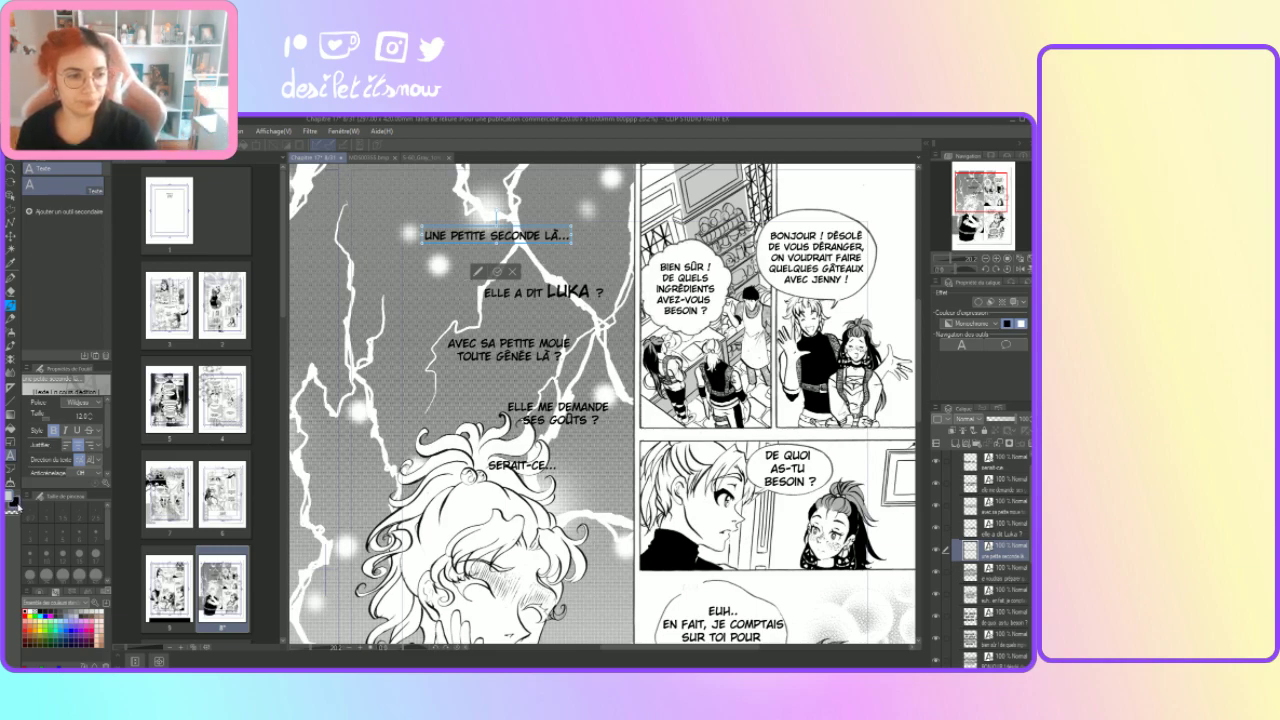
pyautogui.click(10, 279)
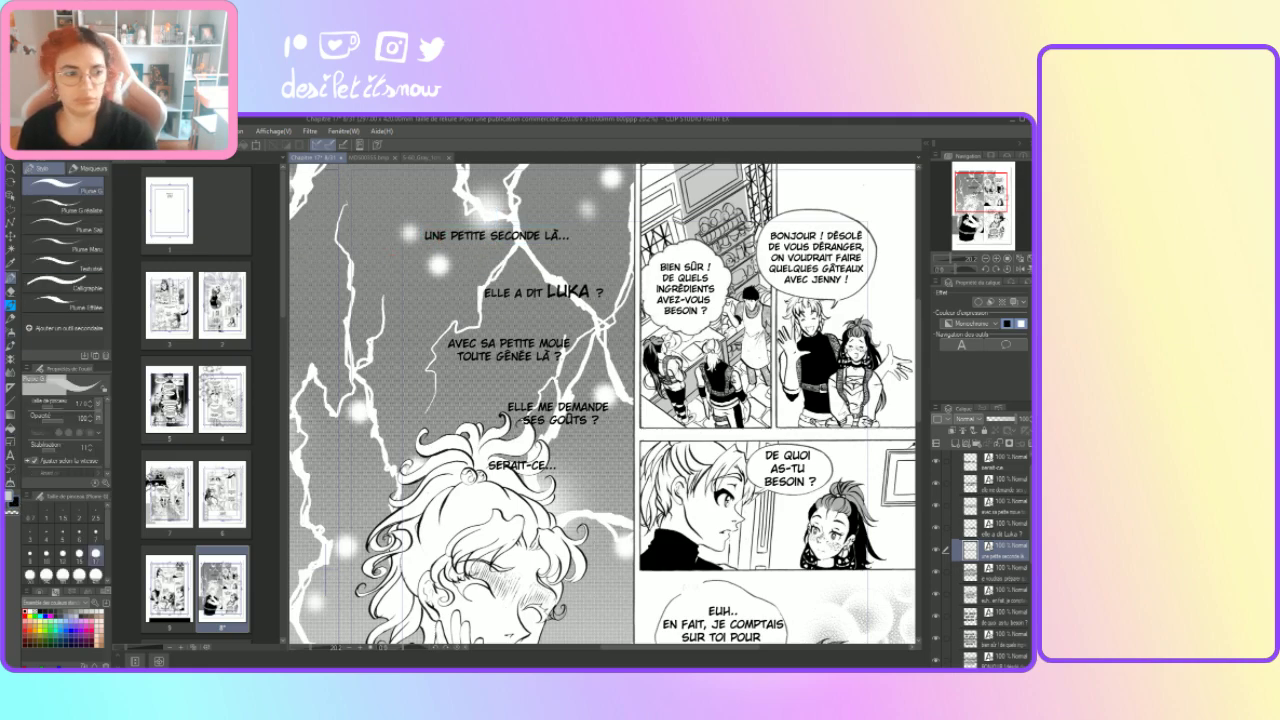
pyautogui.click(10, 455)
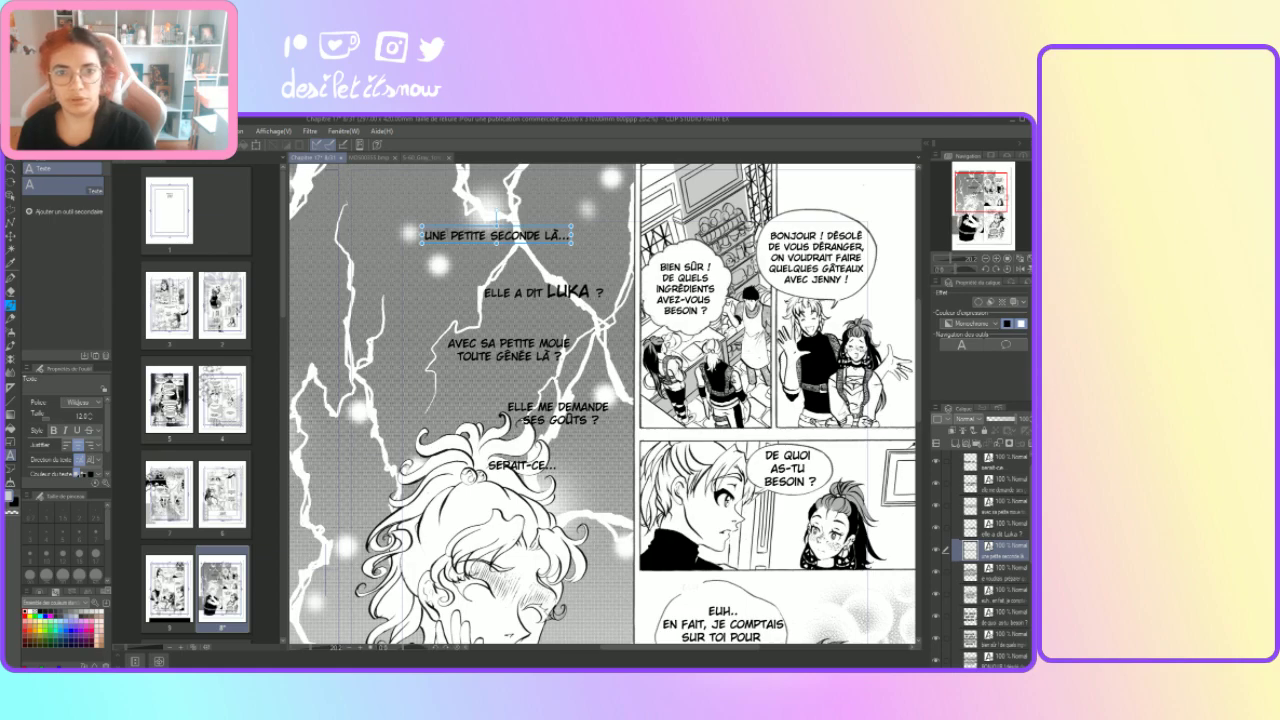
pyautogui.click(497, 235)
pyautogui.moveTo(424, 235); pyautogui.dragTo(572, 237)
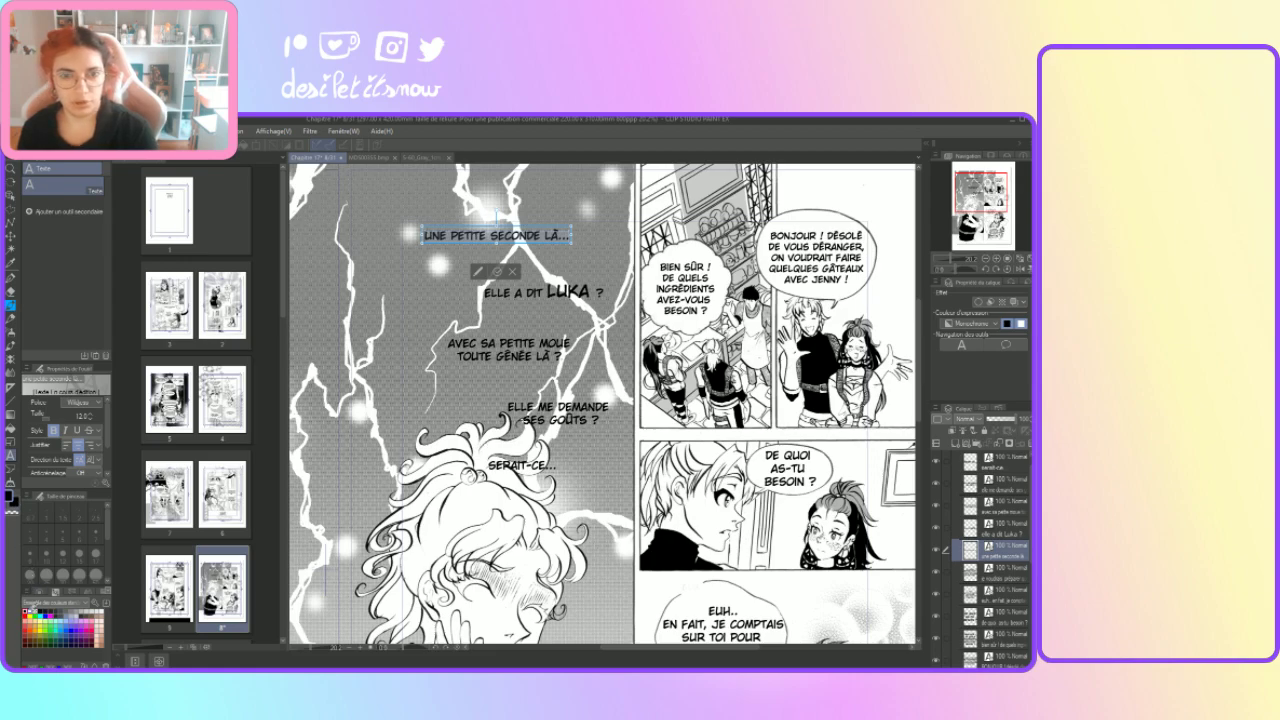
pyautogui.click(978, 303)
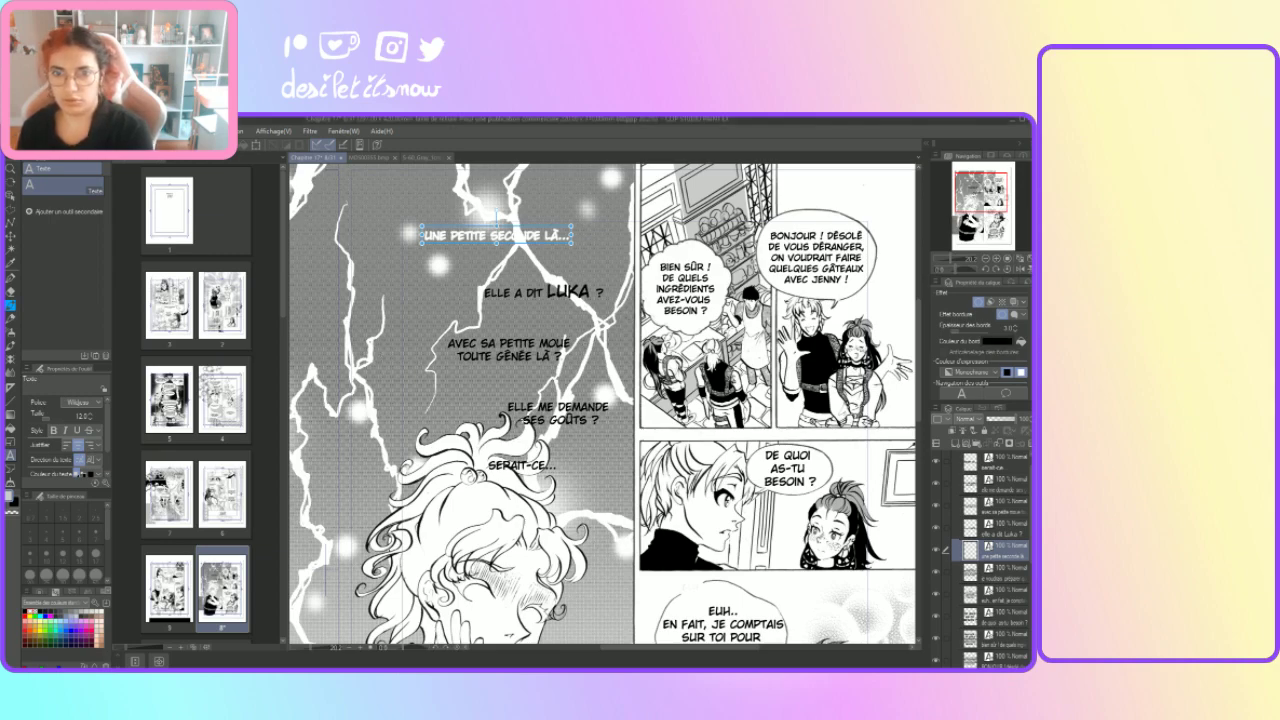
pyautogui.click(1018, 343)
pyautogui.click(1015, 327)
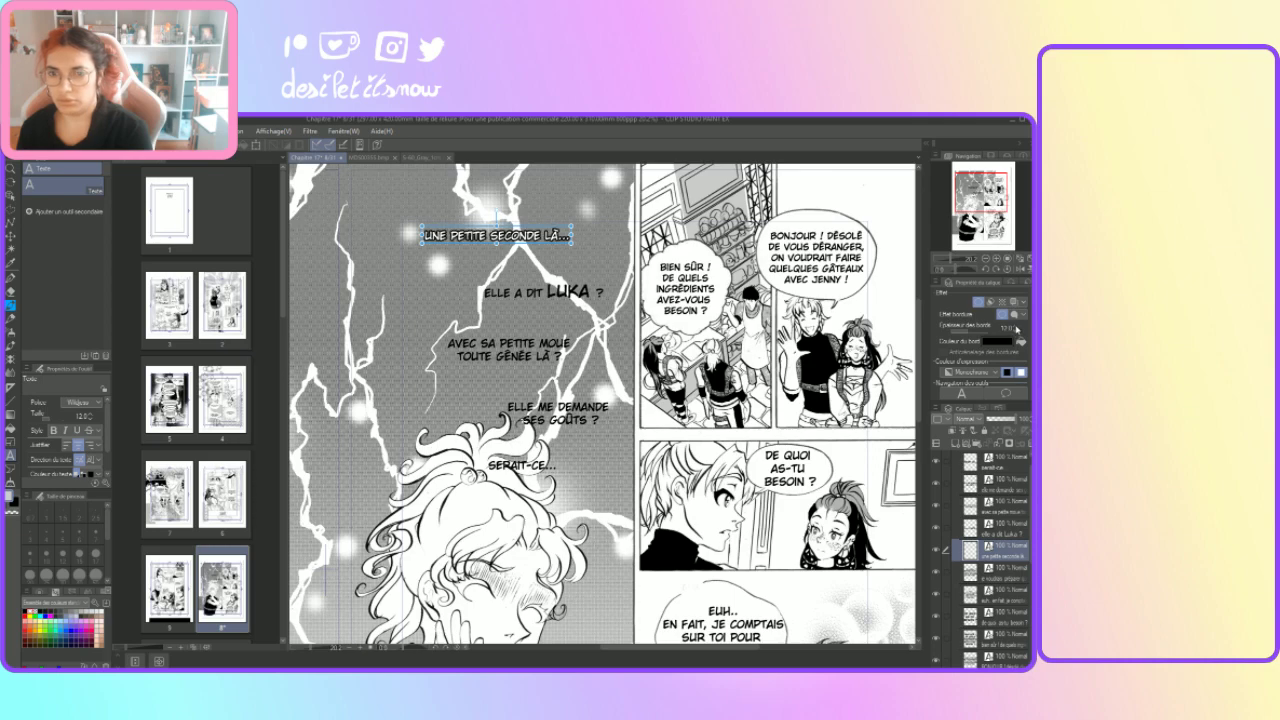
pyautogui.moveTo(1016, 330); pyautogui.dragTo(1017, 330)
# Step: Make the "ELLE A DIT LUKA ?" caption white and give it a thickened black border effect
pyautogui.click(496, 307)
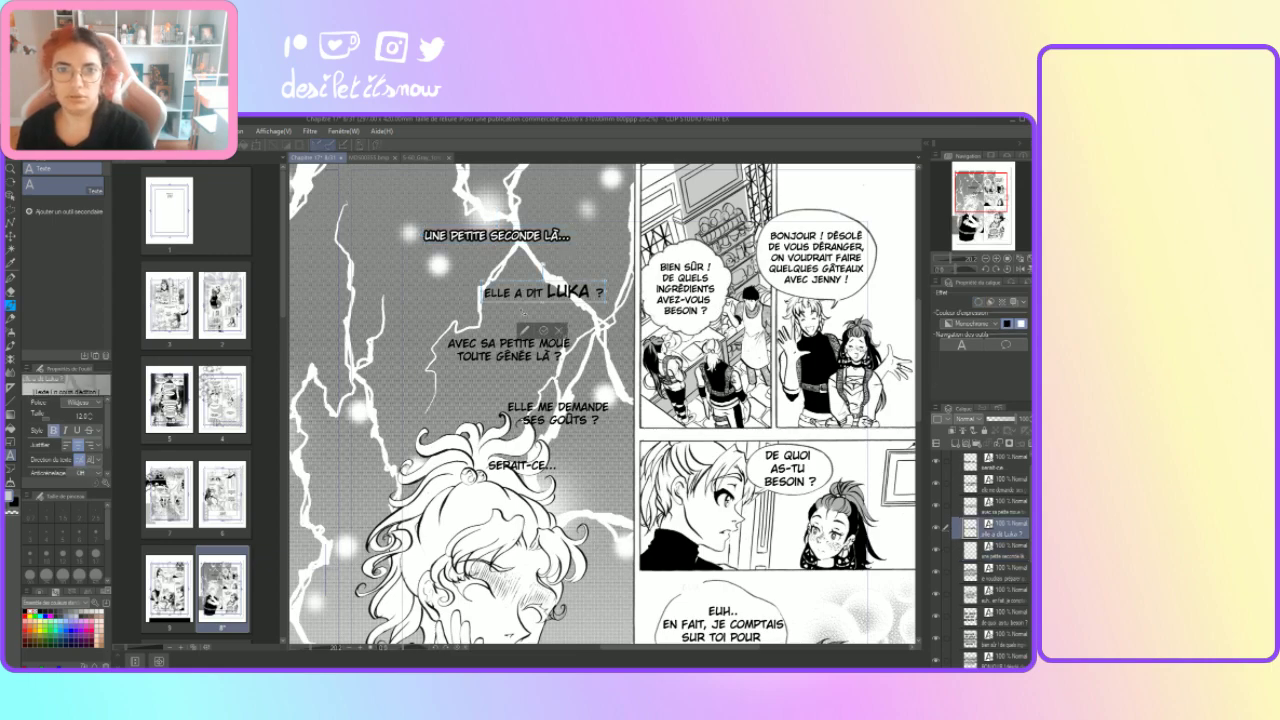
pyautogui.moveTo(485, 294); pyautogui.dragTo(603, 294)
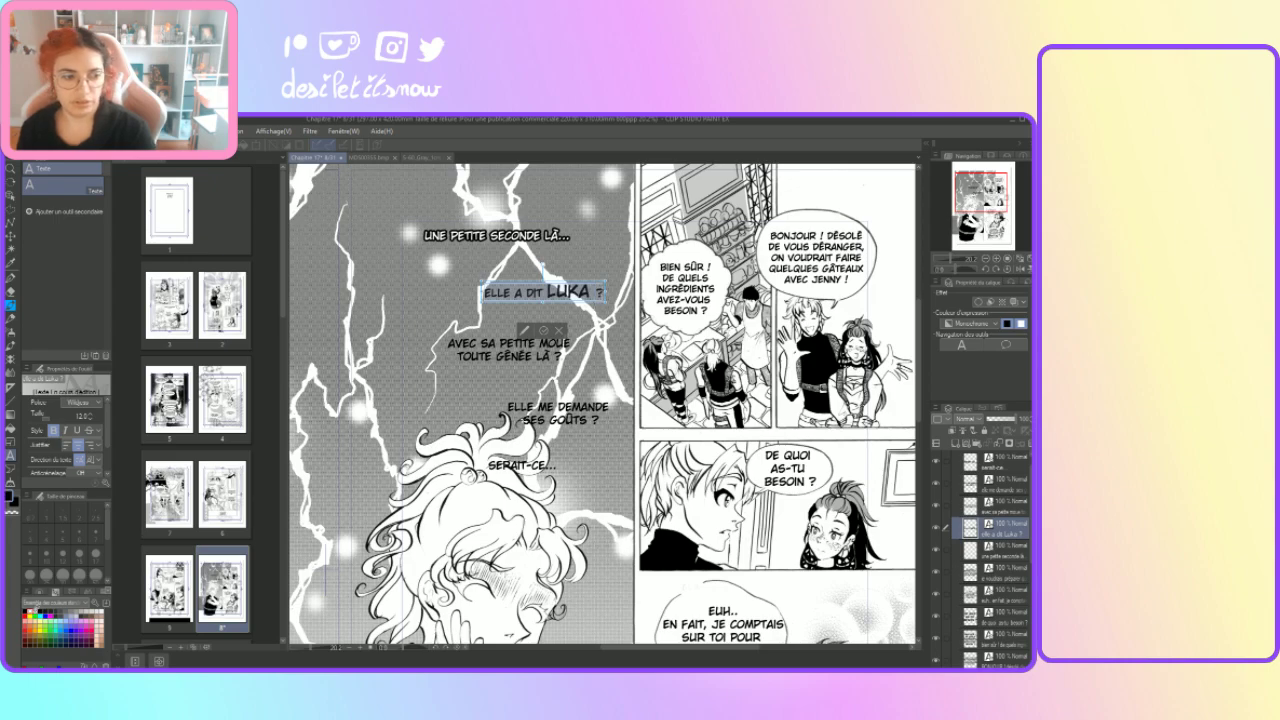
pyautogui.click(31, 609)
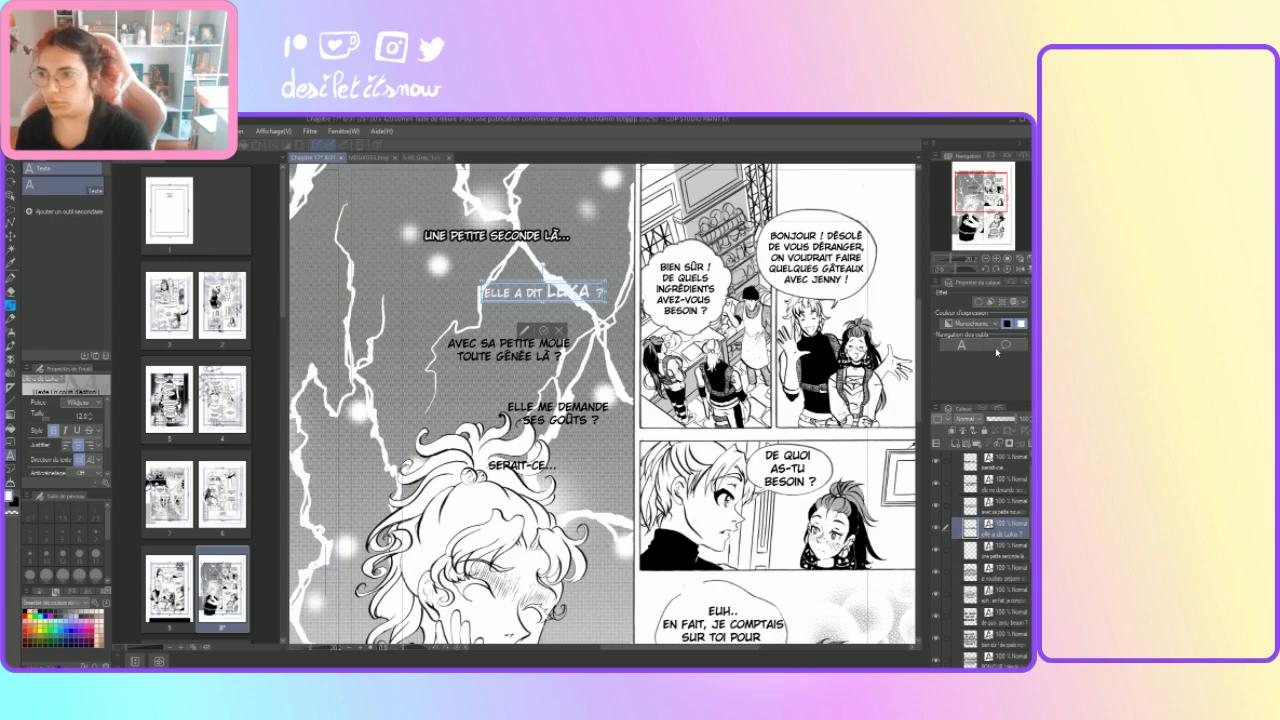
pyautogui.click(980, 303)
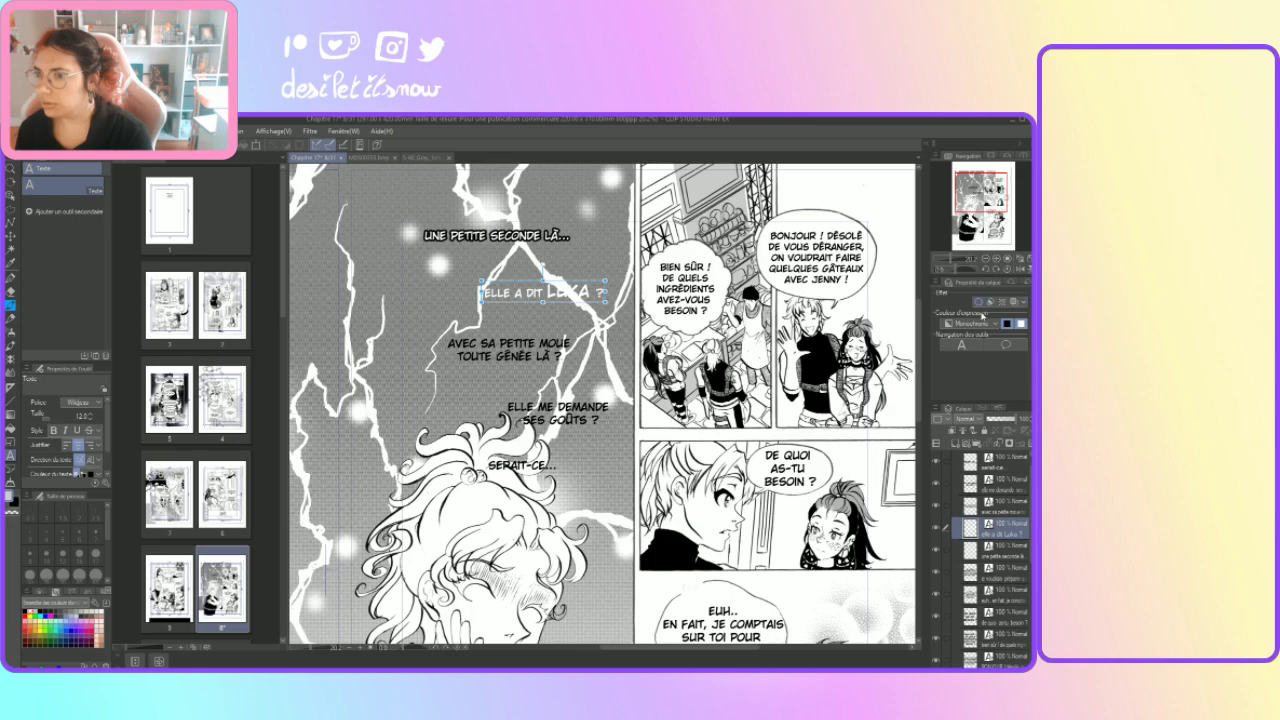
pyautogui.click(979, 302)
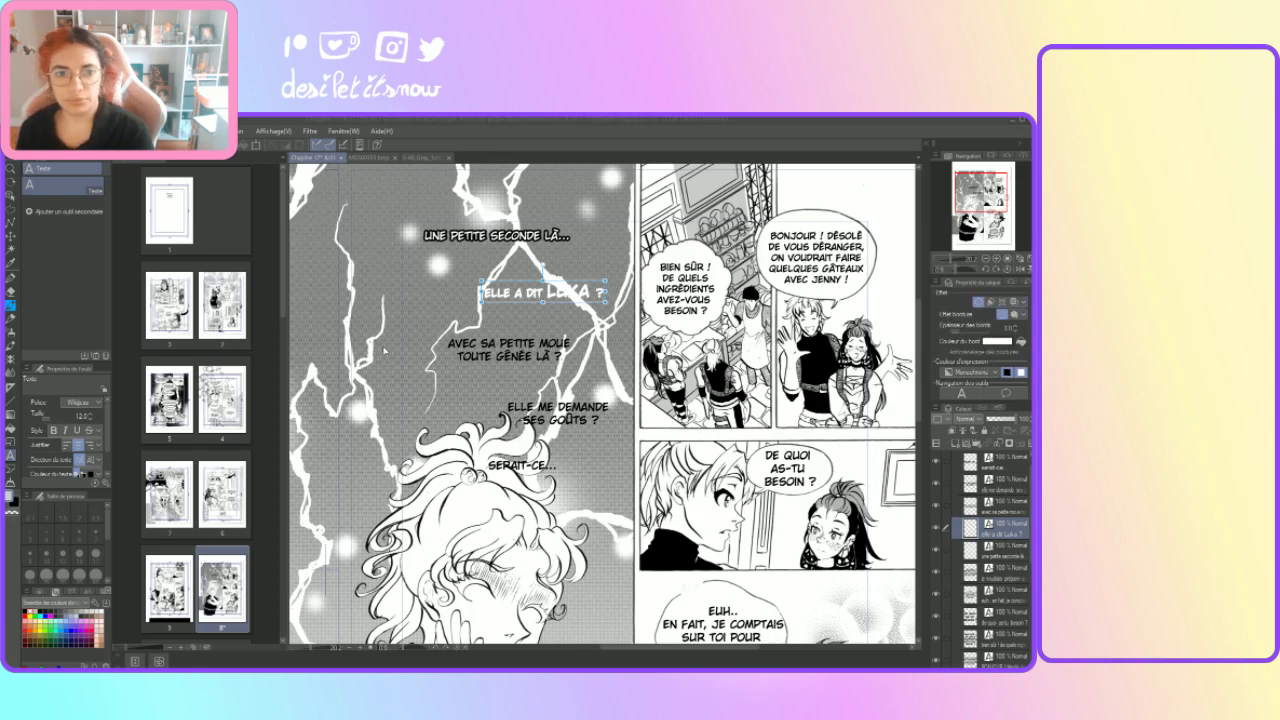
pyautogui.click(735, 329)
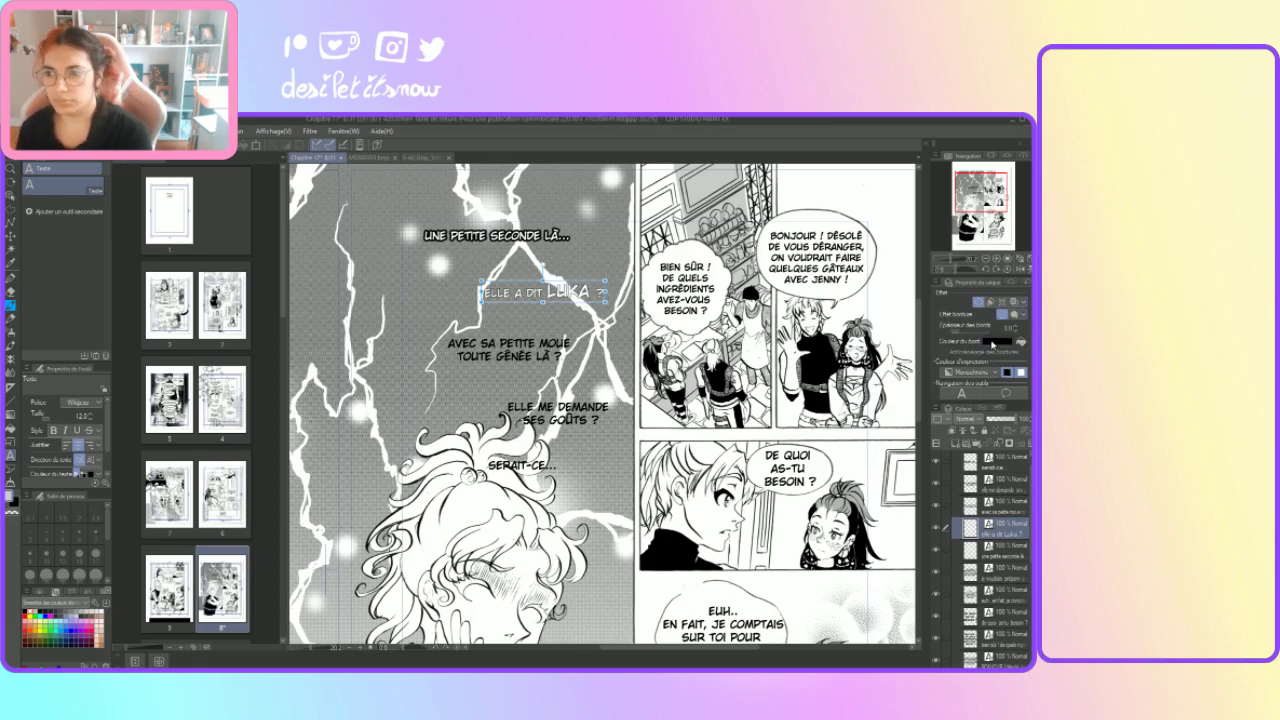
pyautogui.click(1016, 327)
pyautogui.click(1016, 327)
pyautogui.click(1016, 327)
pyautogui.click(1016, 327)
pyautogui.click(1016, 327)
pyautogui.click(1016, 327)
pyautogui.scroll(2, 1016, 330)
# Step: Recolour the "AVEC SA PETITE MOUE TOUTE GÊNÉE LÀ ?" caption white and surround it with a thickened black border effect
pyautogui.click(509, 349)
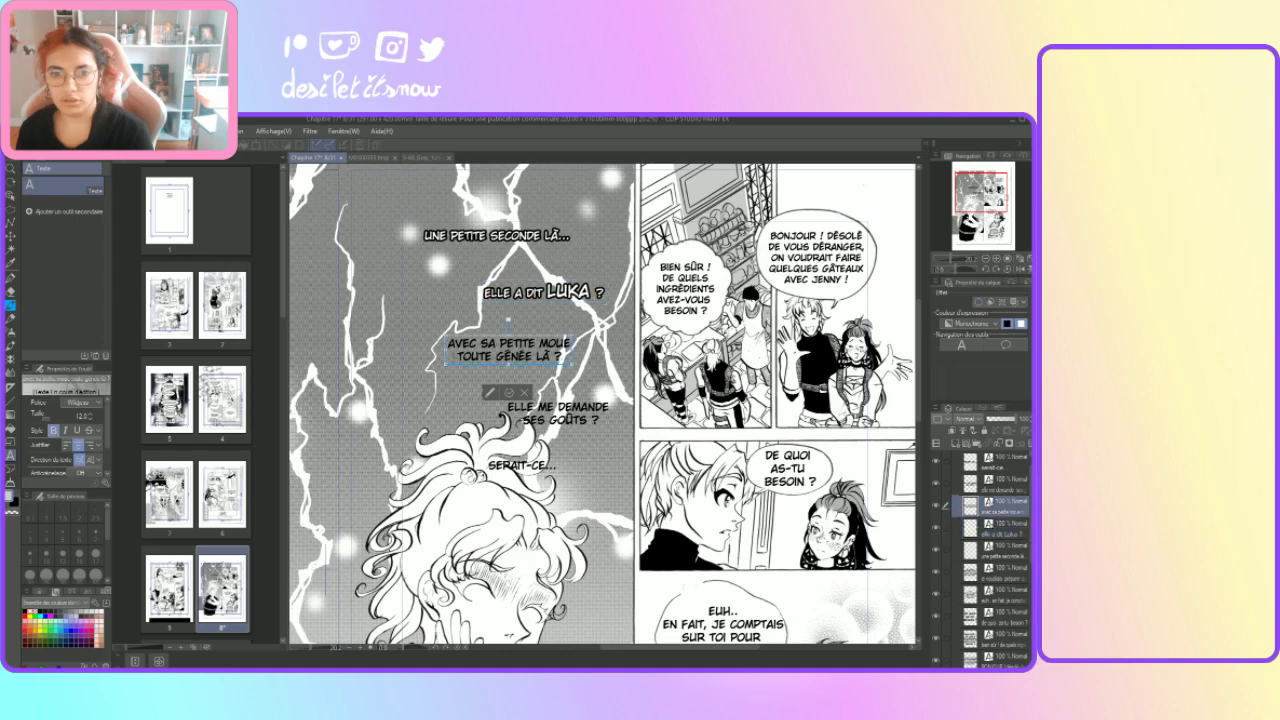
pyautogui.hotkey('ctrl', 'a')
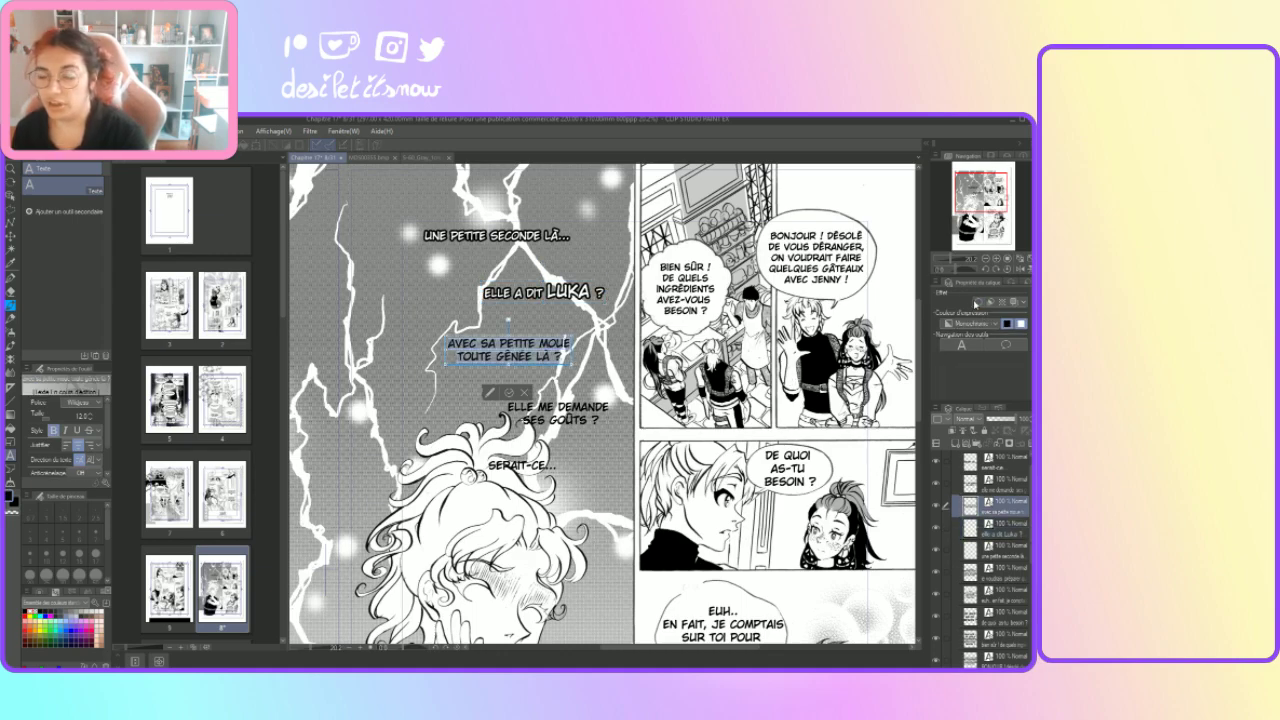
pyautogui.click(56, 611)
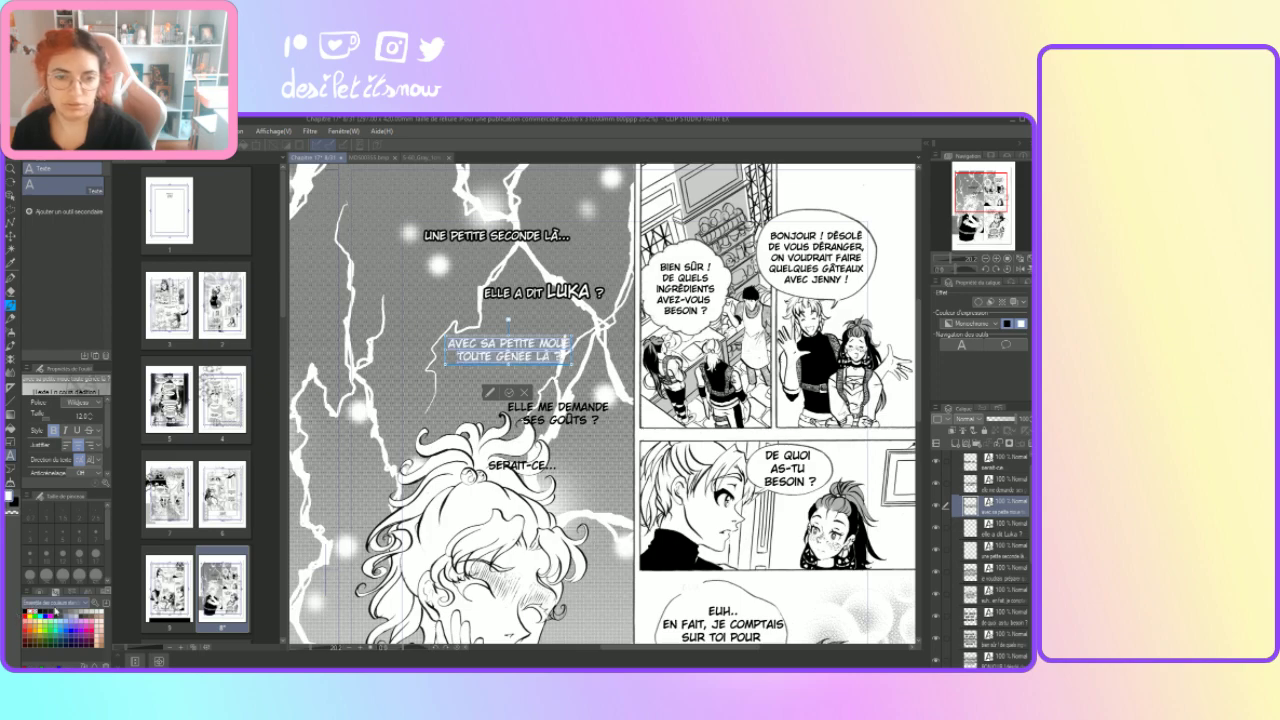
pyautogui.click(980, 305)
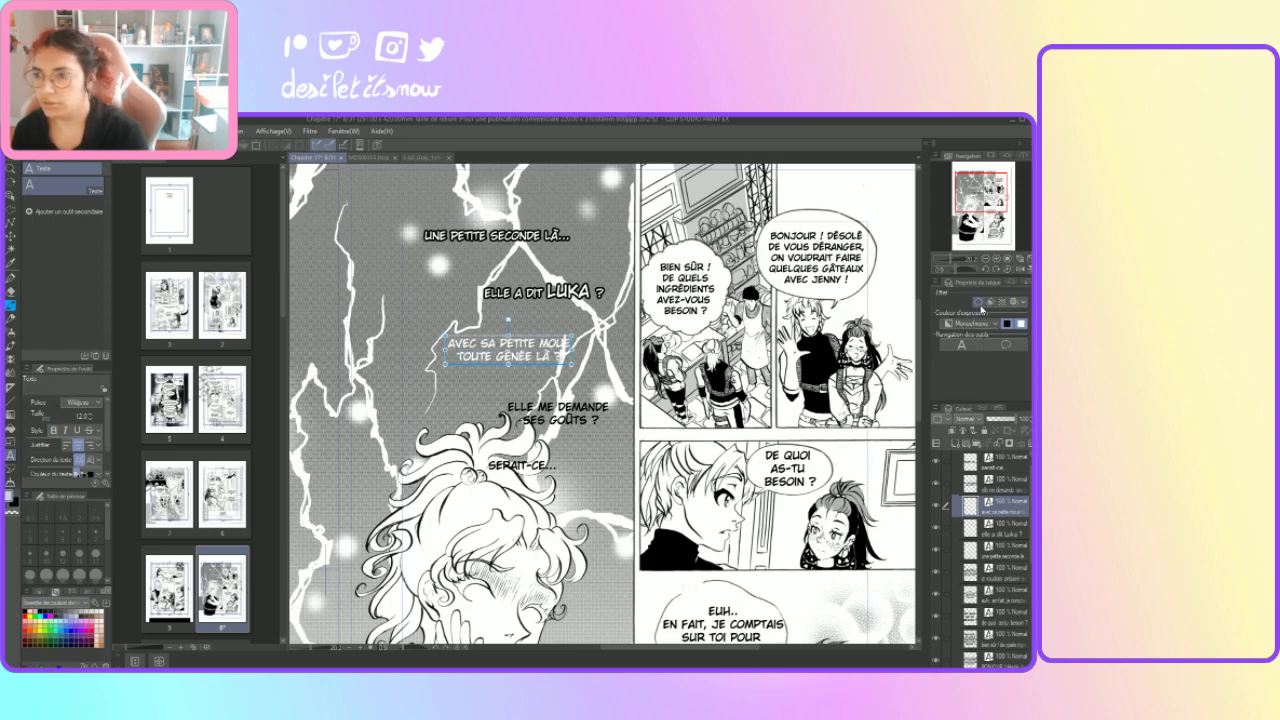
pyautogui.click(979, 303)
pyautogui.click(1016, 329)
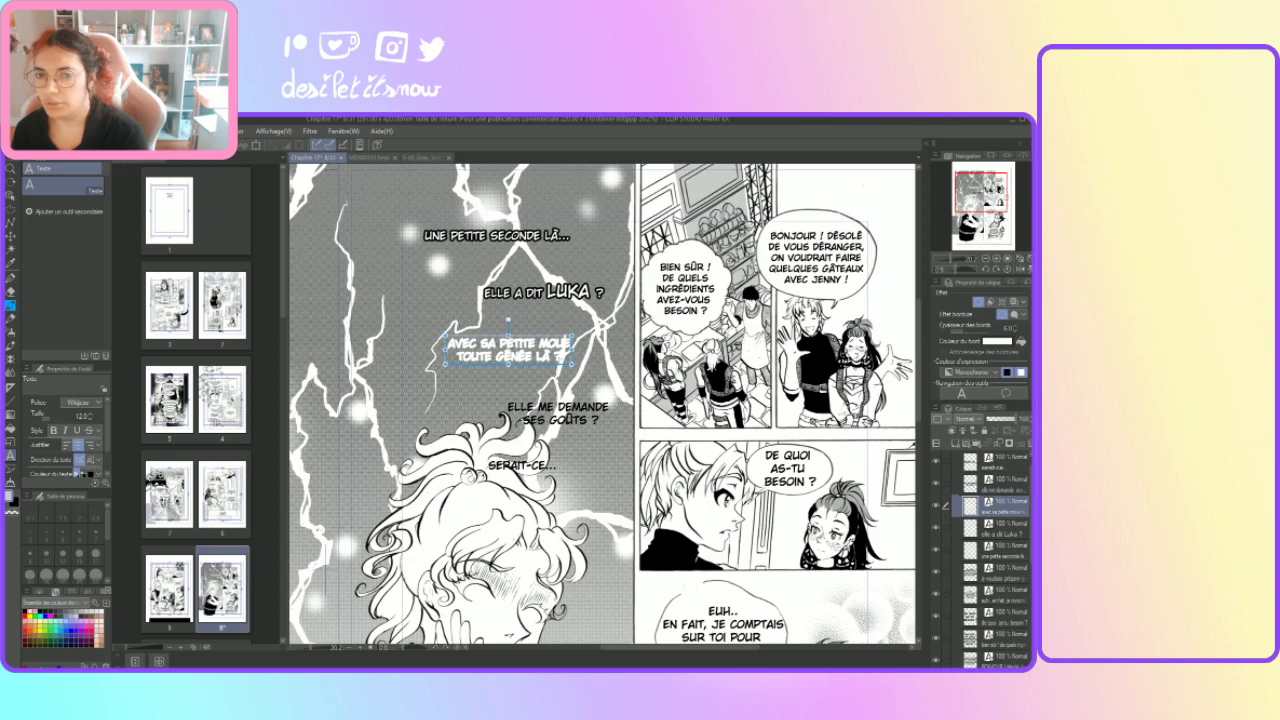
pyautogui.click(1017, 330)
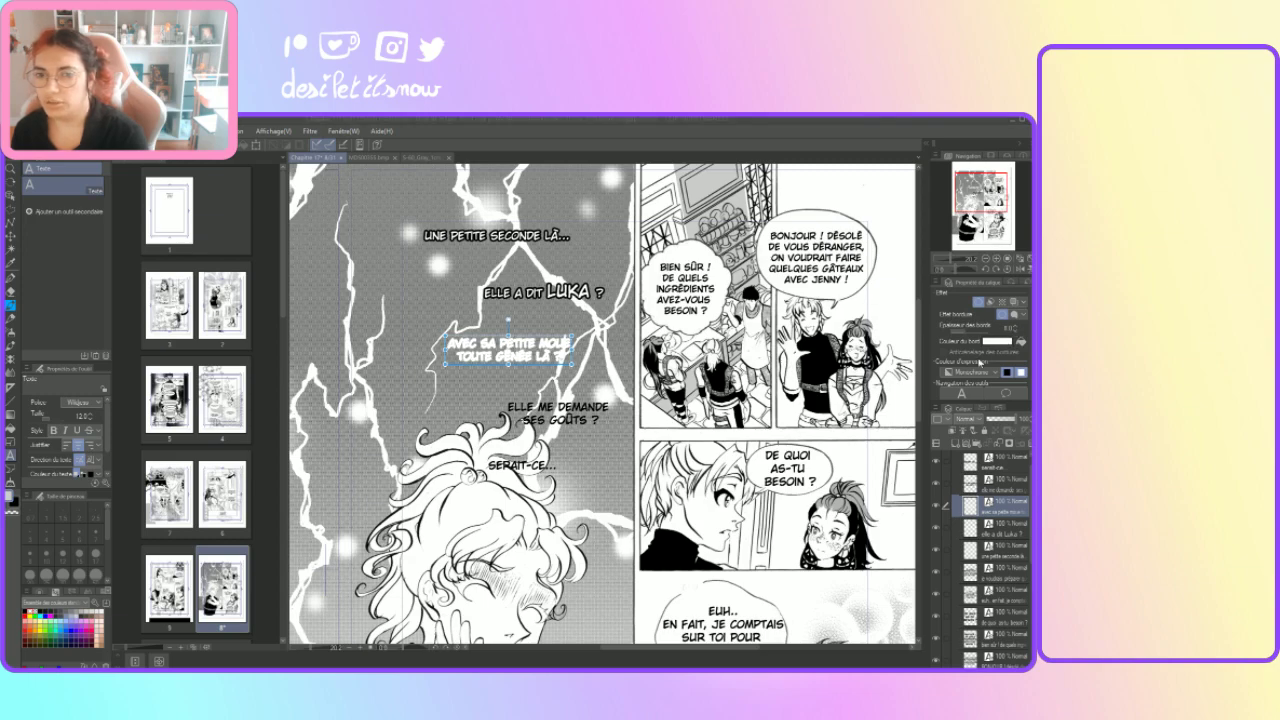
pyautogui.click(682, 320)
pyautogui.click(1017, 330)
pyautogui.click(1016, 325)
pyautogui.click(1015, 327)
pyautogui.click(1016, 330)
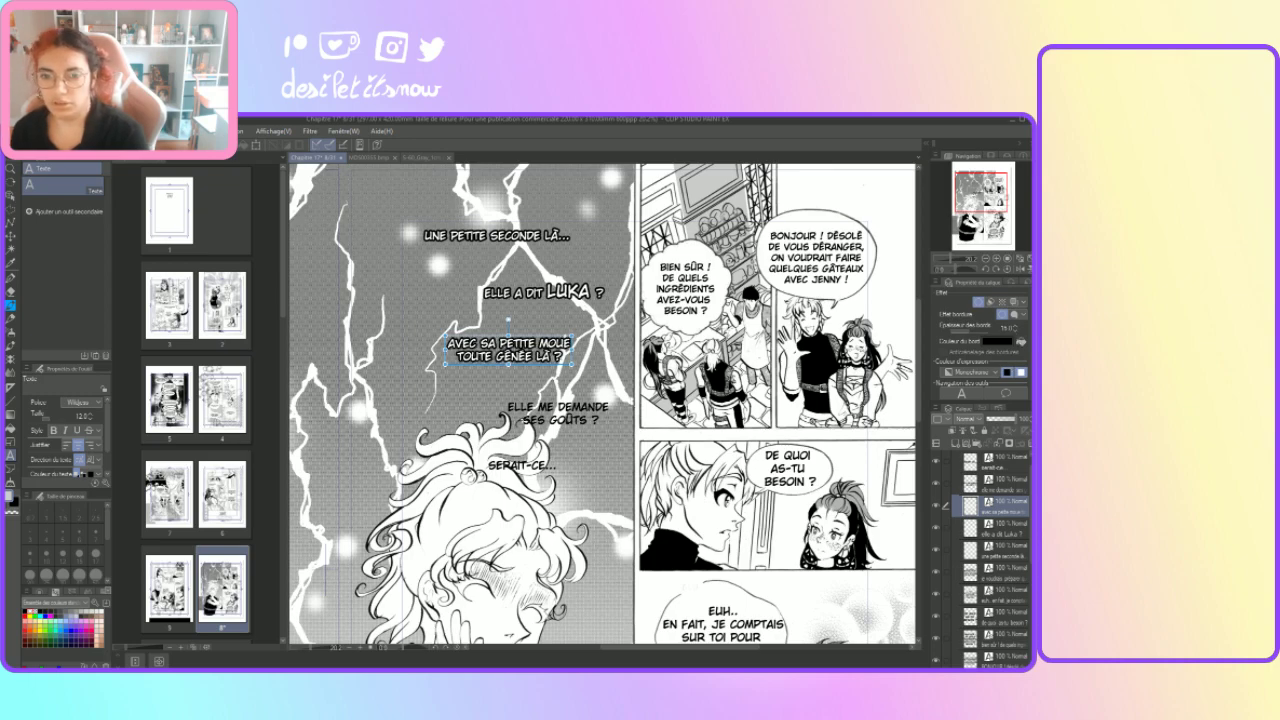
# Step: Turn the "ELLE ME DEMANDE SES GOÛTS ?" caption white and outline it with a thickened black border effect
pyautogui.click(504, 419)
pyautogui.hotkey('ctrl', 'a')
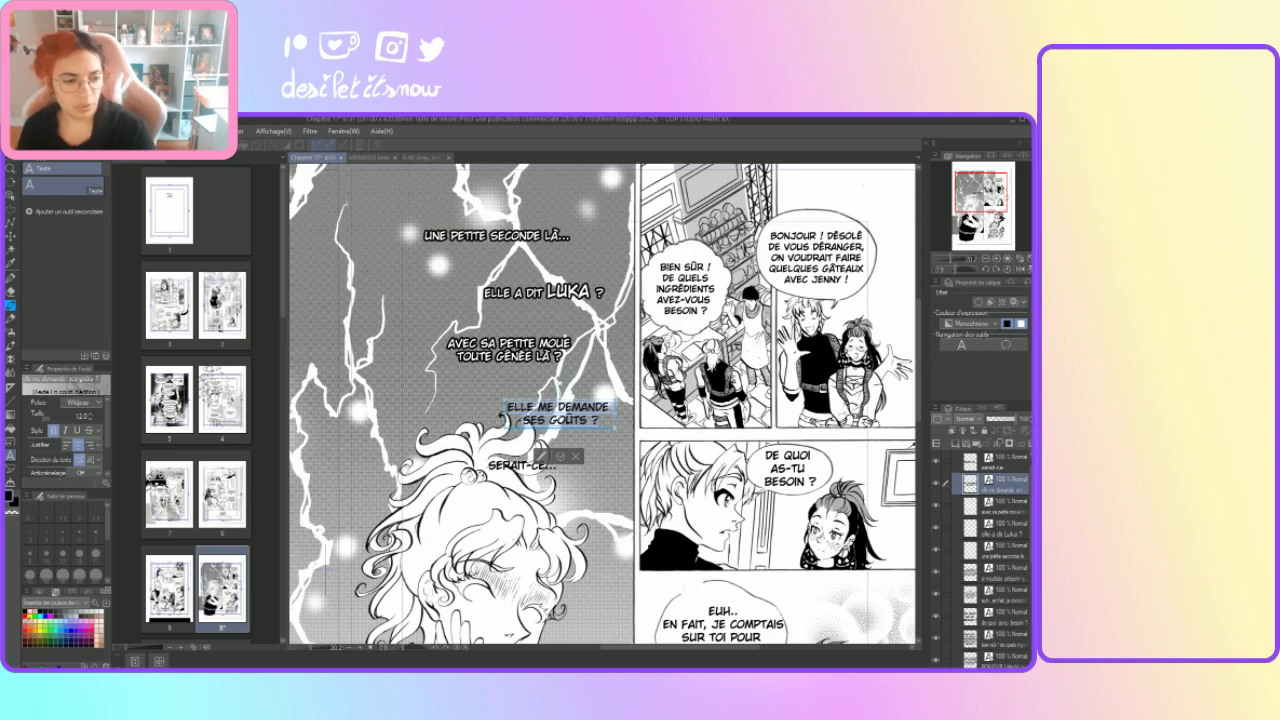
pyautogui.click(29, 608)
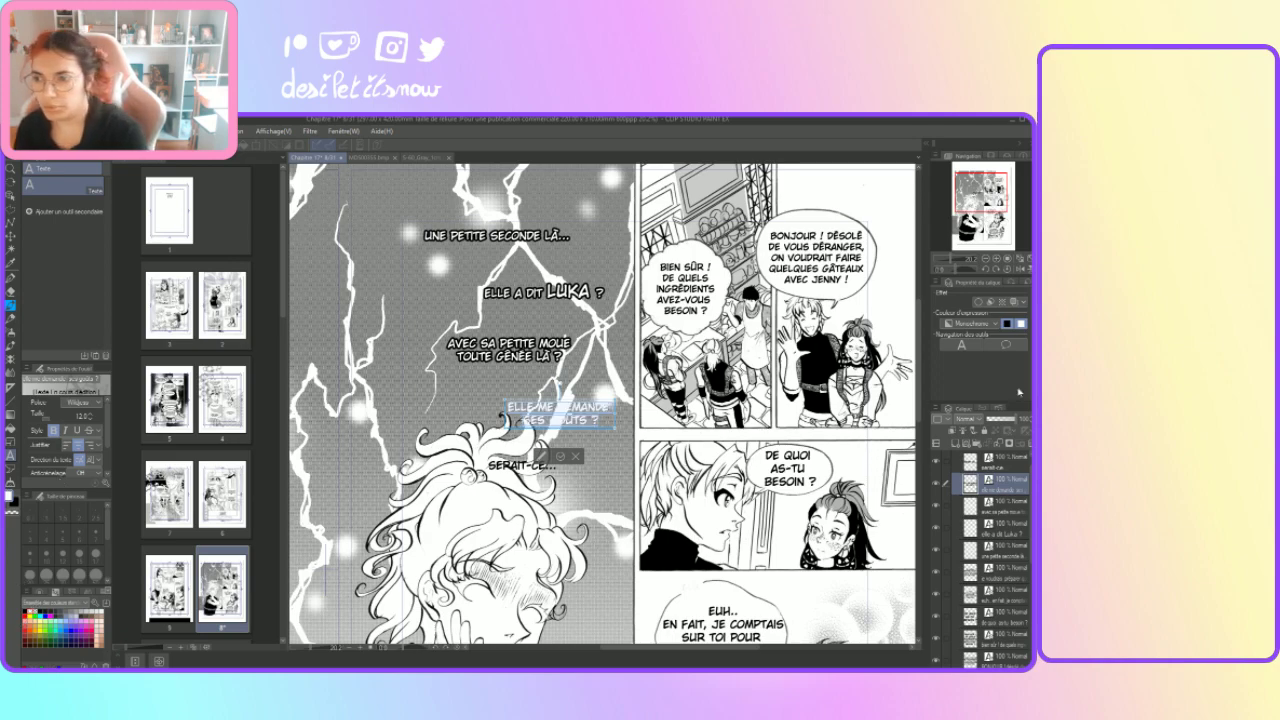
pyautogui.press('Escape')
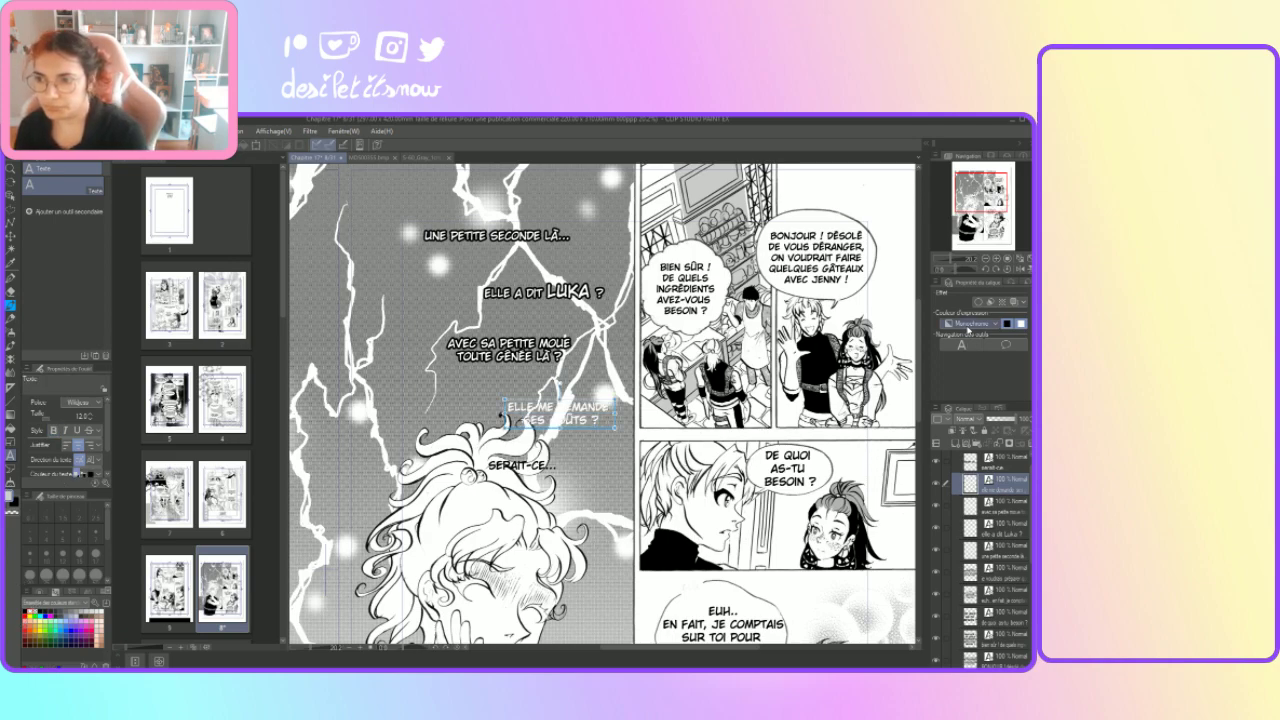
pyautogui.click(978, 301)
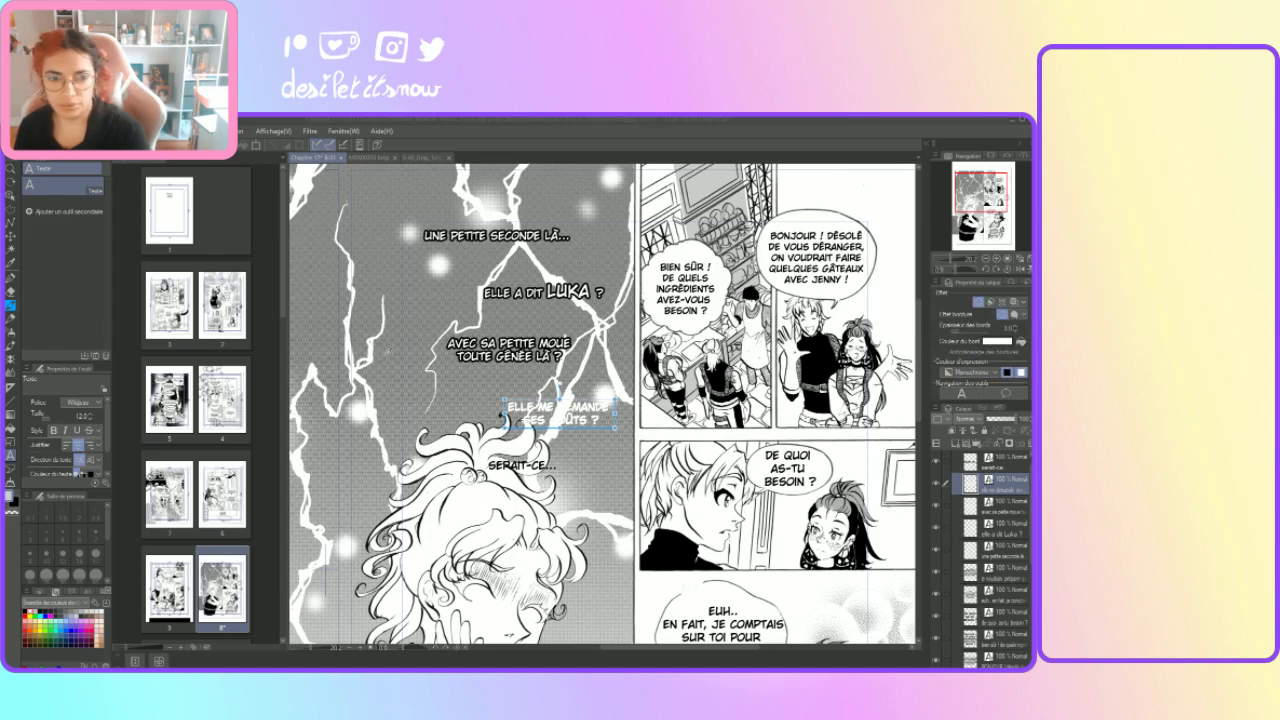
pyautogui.click(697, 329)
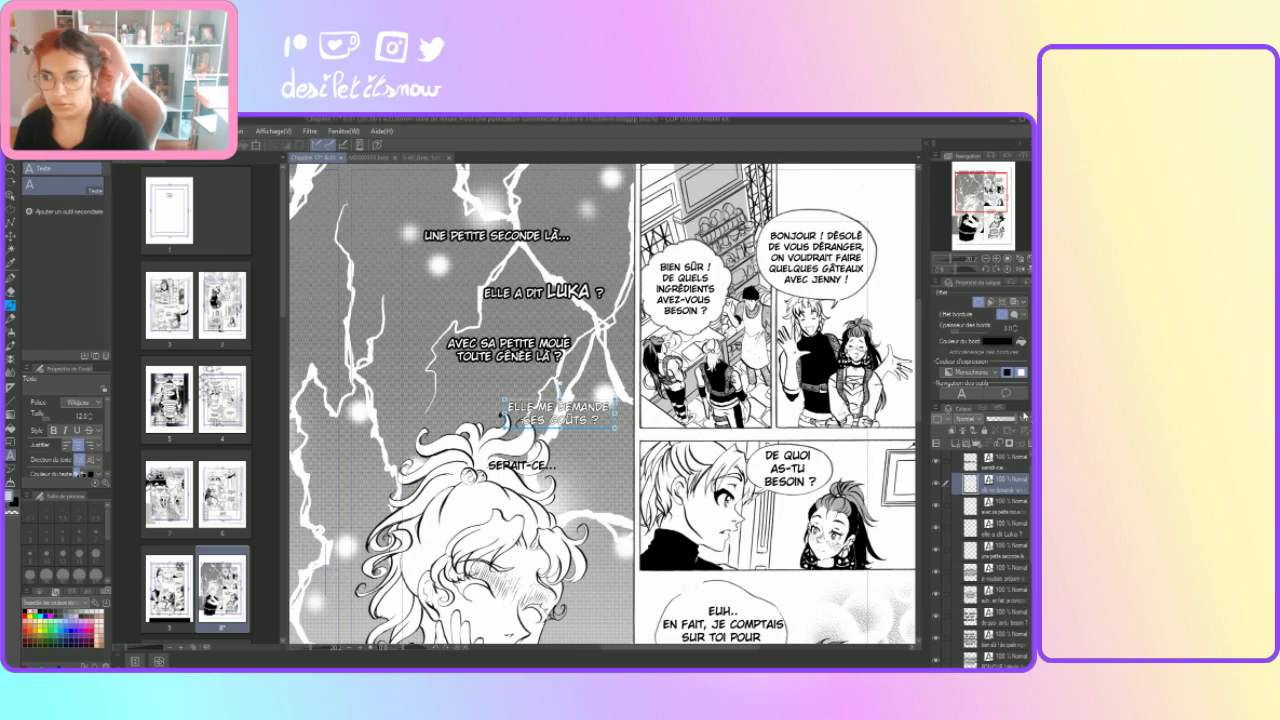
pyautogui.click(1015, 326)
pyautogui.click(1015, 326)
pyautogui.click(1015, 326)
pyautogui.click(1015, 326)
pyautogui.click(1015, 326)
pyautogui.click(1015, 331)
pyautogui.click(1015, 331)
pyautogui.click(1015, 331)
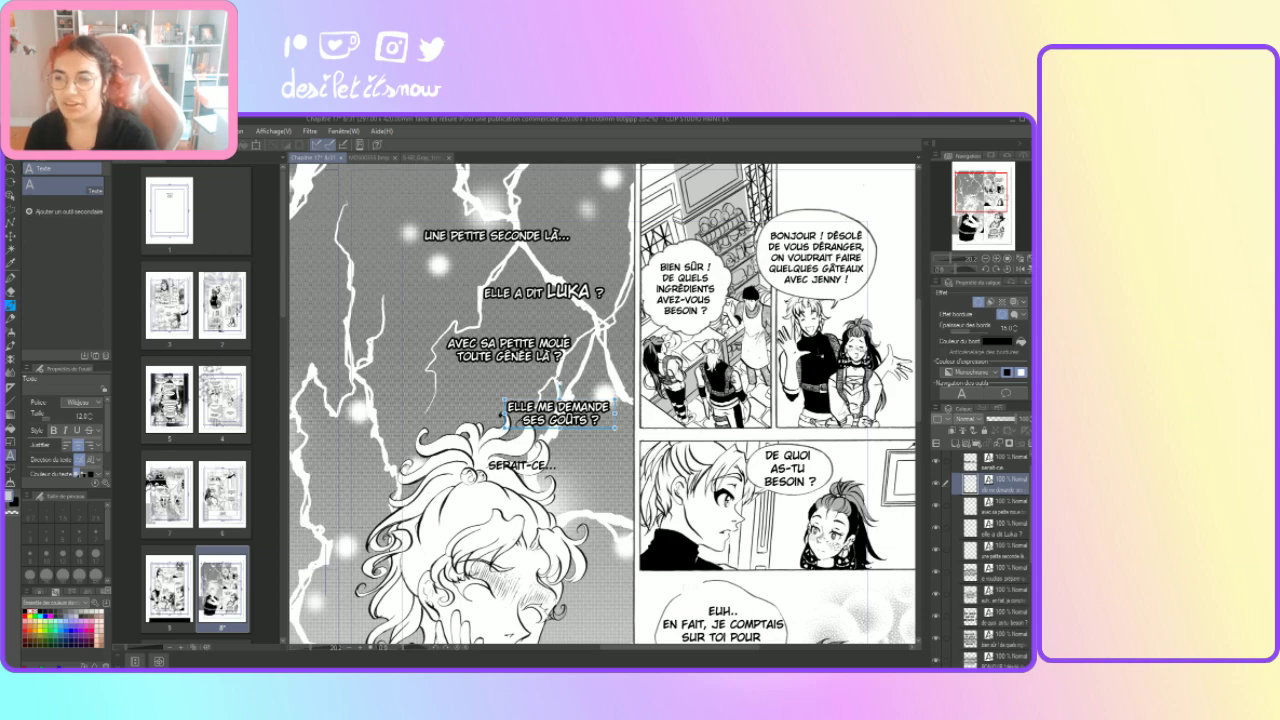
# Step: Keep the "SERAIT-CE..." caption black and add a thickened white border effect around it
pyautogui.click(522, 462)
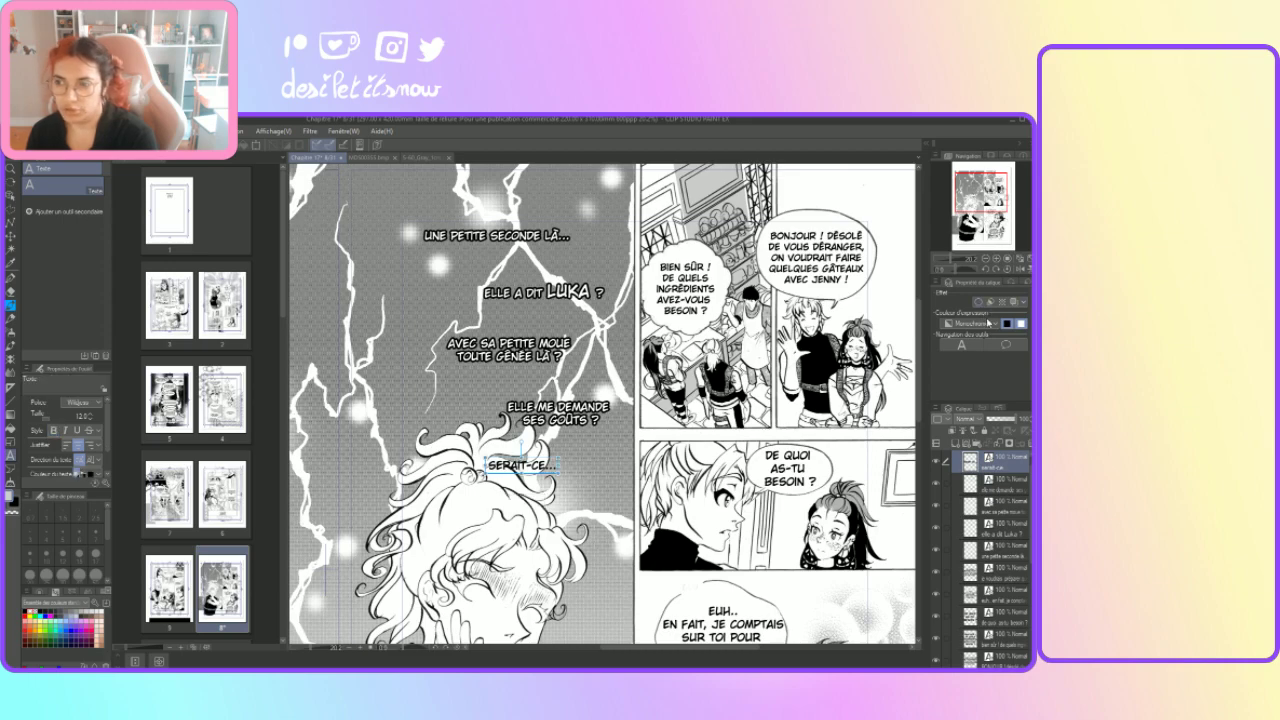
pyautogui.click(979, 302)
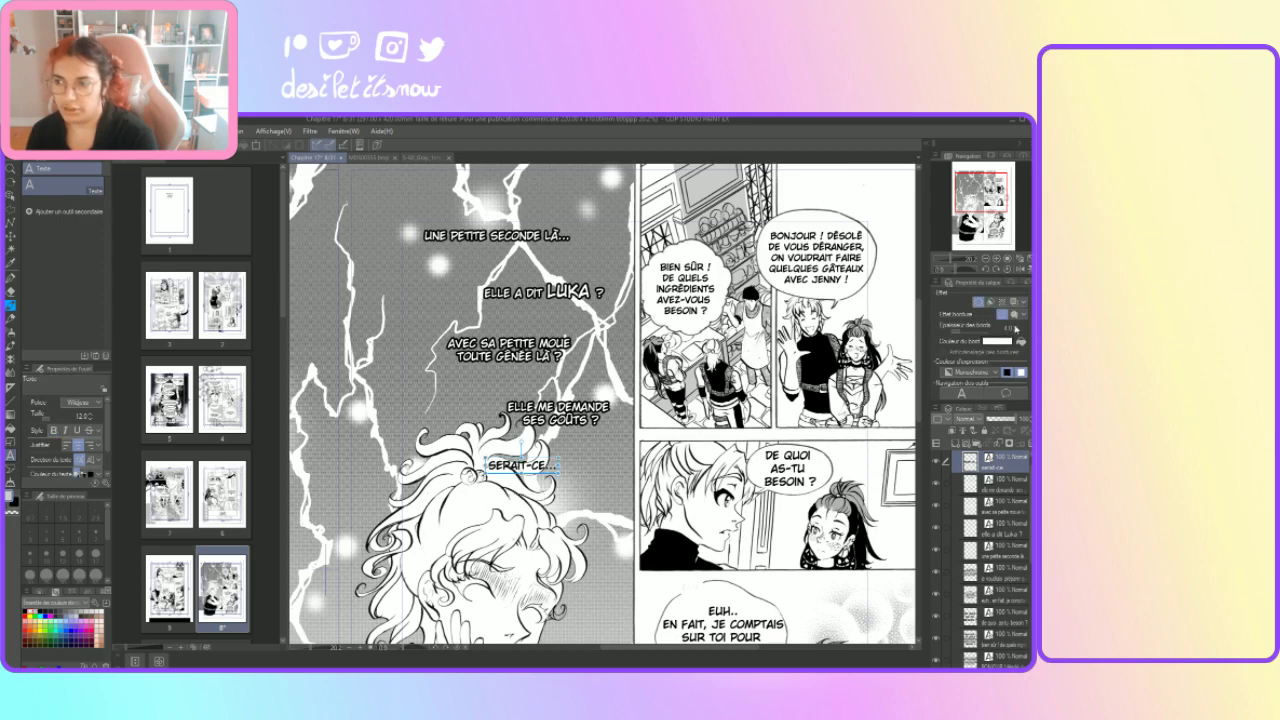
pyautogui.click(1016, 328)
pyautogui.click(1016, 328)
pyautogui.click(1016, 330)
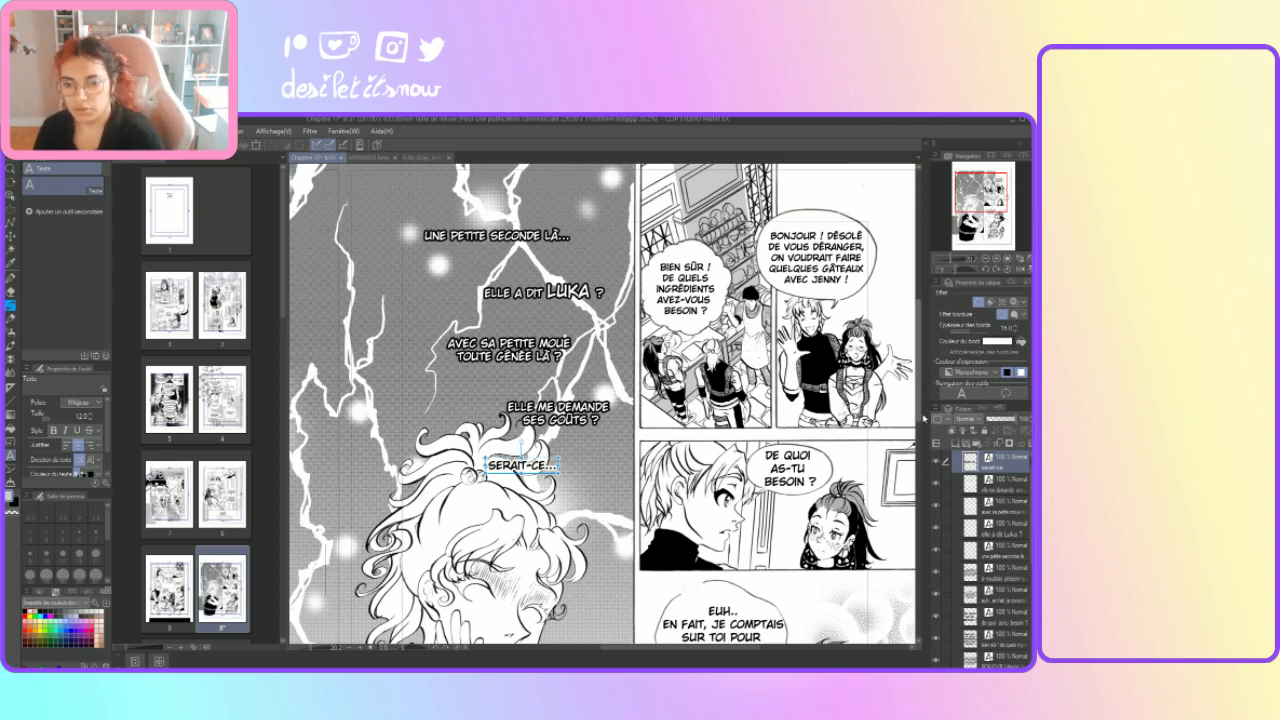
# Step: Collapse the "texte français" layer folder, select the layer directly beneath it and check its content by toggling its visibility
pyautogui.scroll(-5, 928, 440)
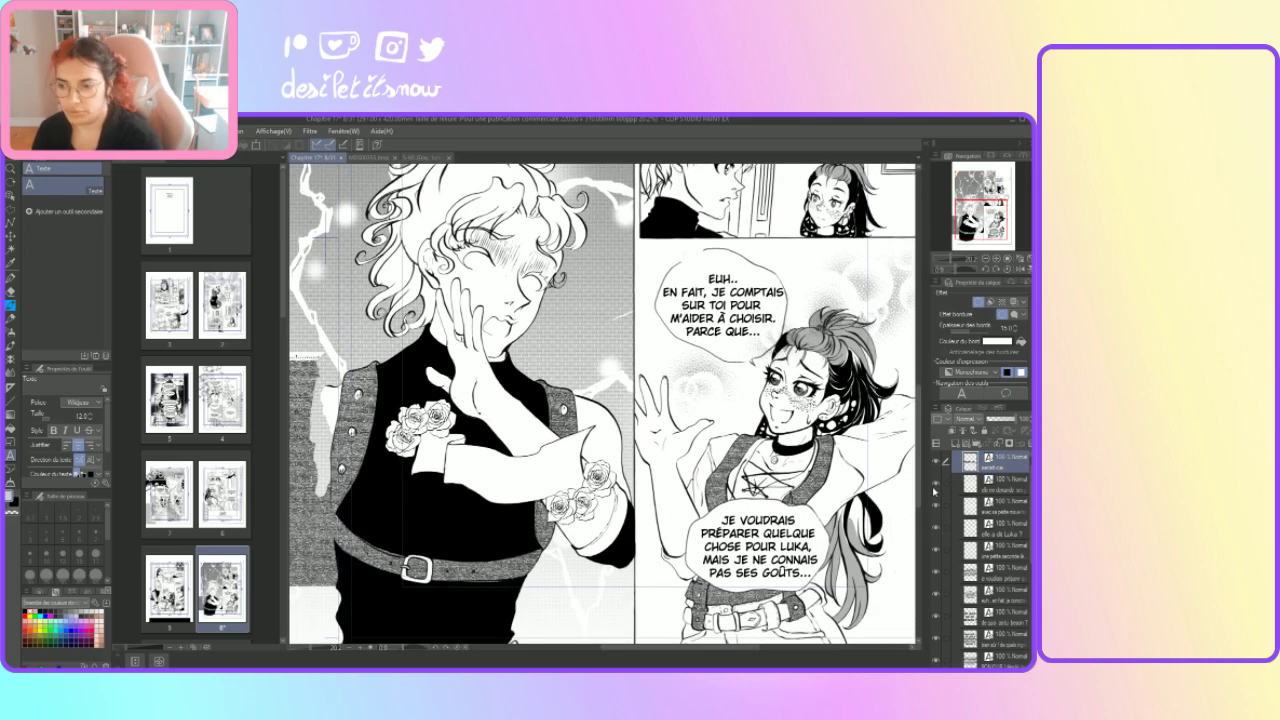
pyautogui.scroll(1, 1025, 470)
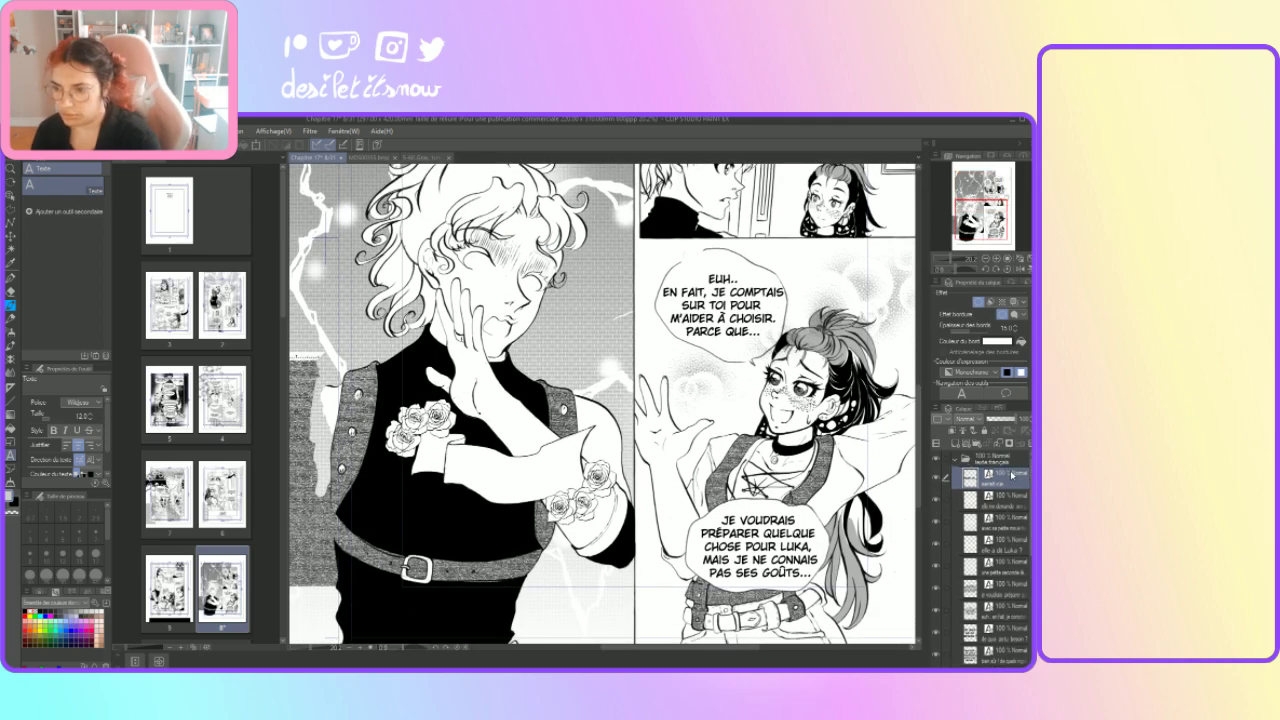
pyautogui.click(959, 463)
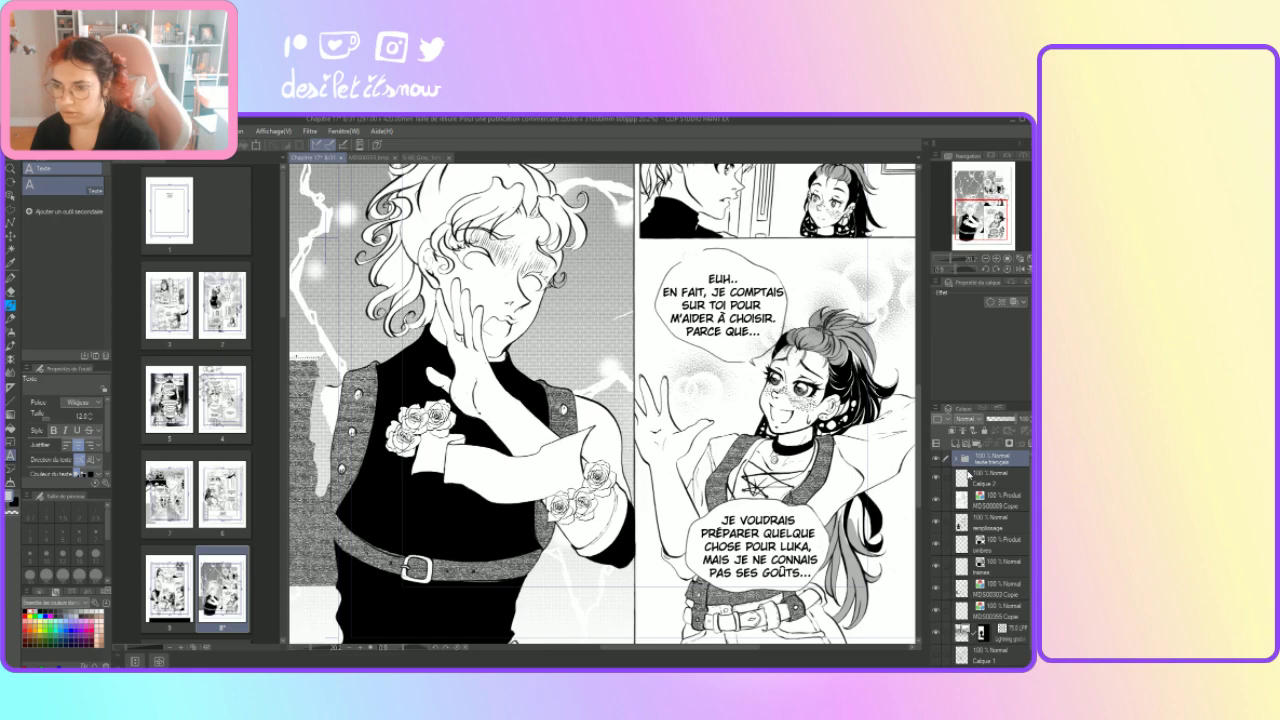
pyautogui.click(992, 485)
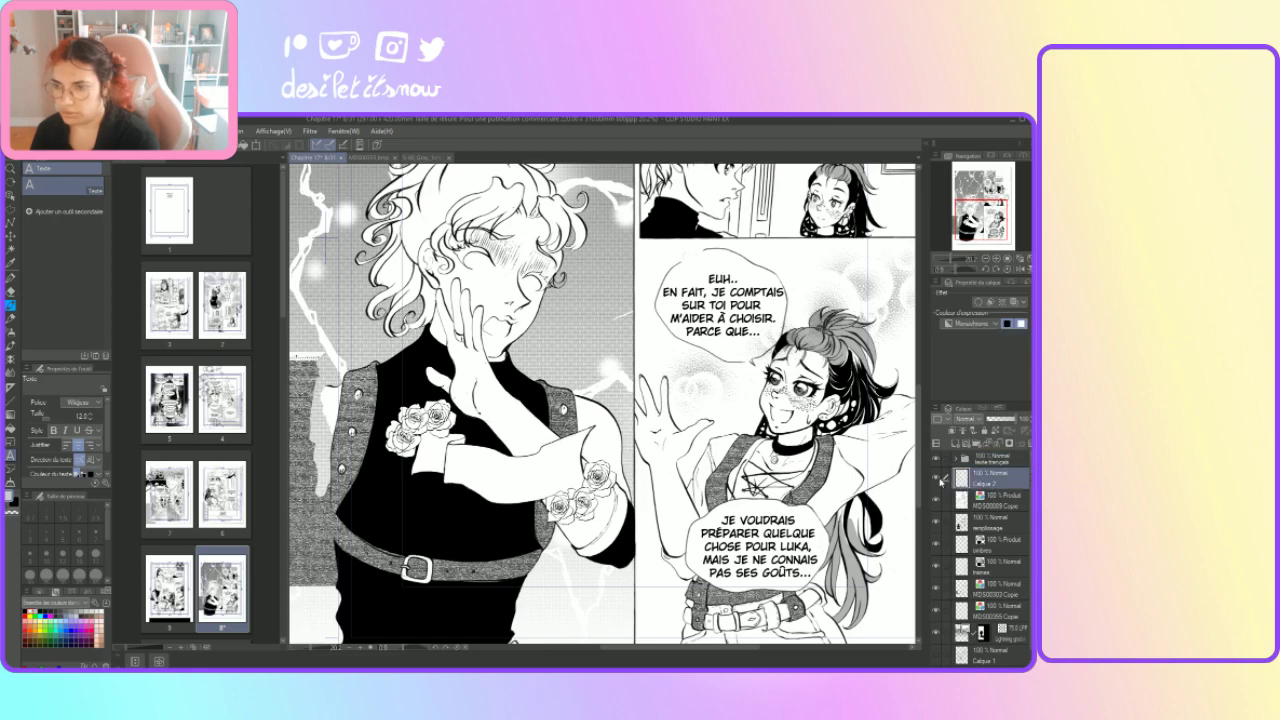
pyautogui.click(937, 481)
pyautogui.click(937, 481)
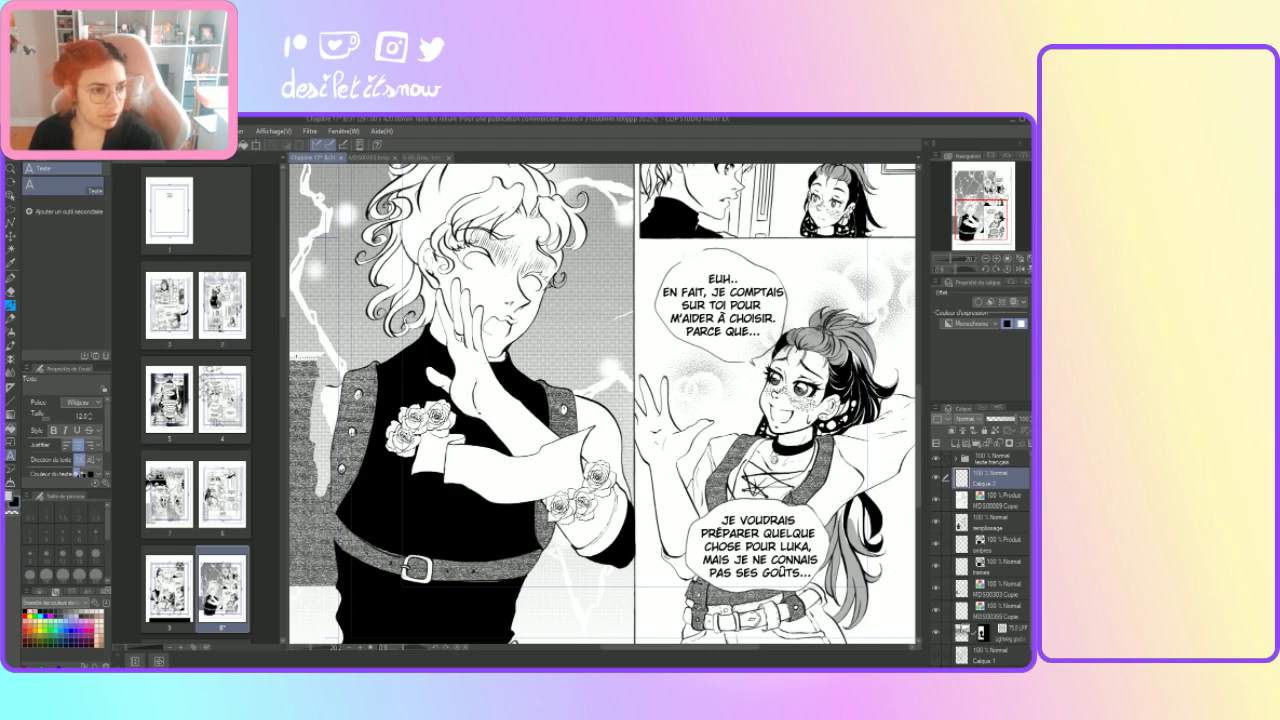
# Step: Handwrite "Un crush ?" in black with the calligraphy pen on the blank banner across the large character's arm
pyautogui.click(13, 282)
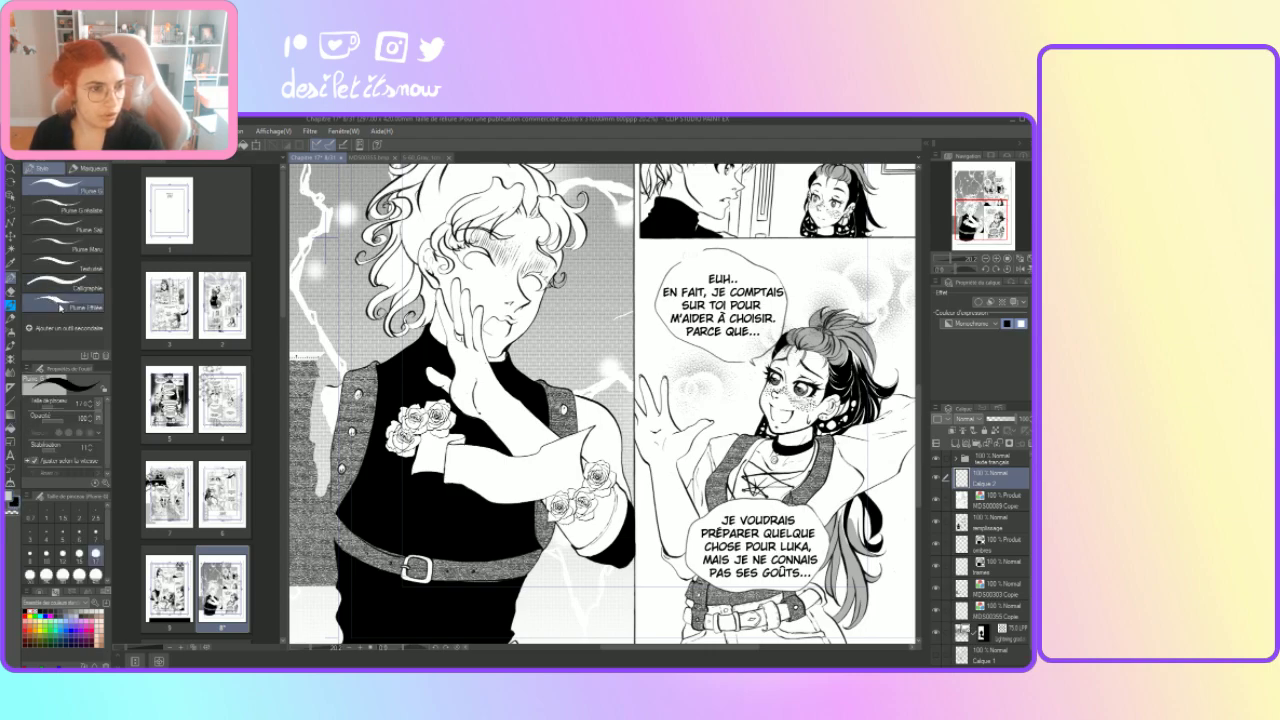
pyautogui.click(58, 286)
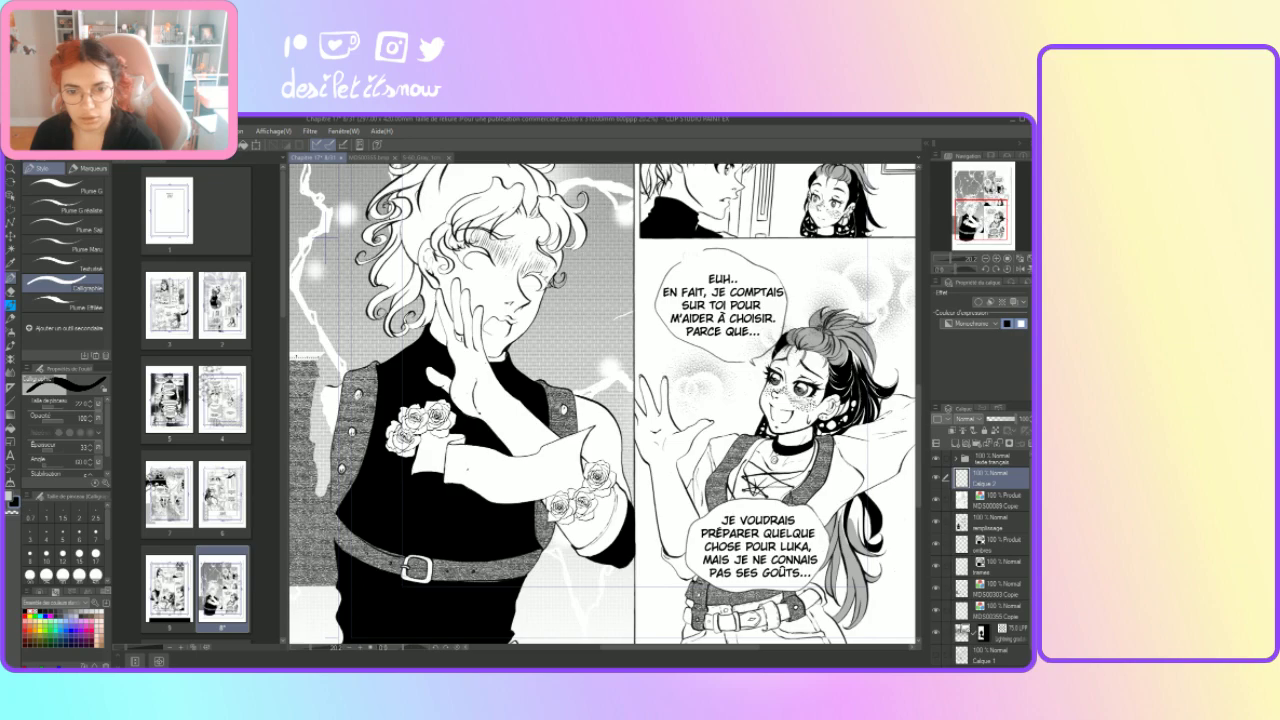
pyautogui.moveTo(460, 456)
pyautogui.mouseDown()
pyautogui.moveTo(462, 472)
pyautogui.moveTo(468, 457)
pyautogui.mouseUp()
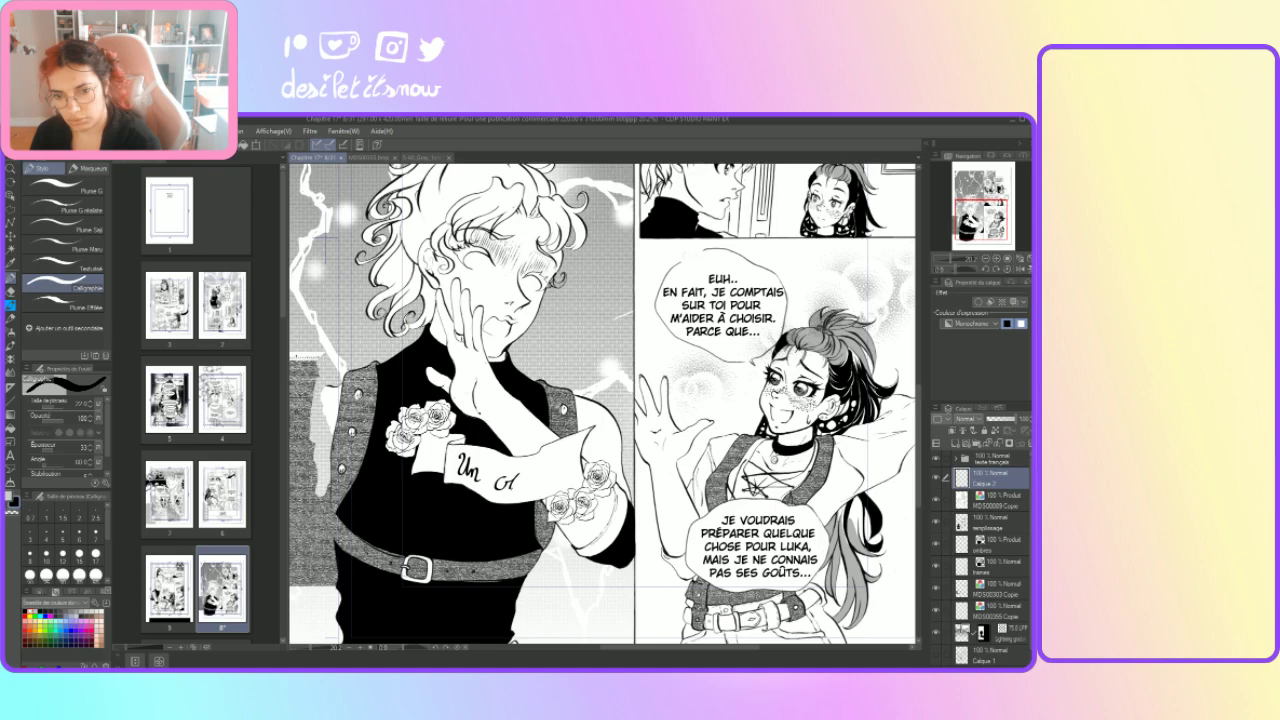
pyautogui.moveTo(525, 475)
pyautogui.mouseDown()
pyautogui.moveTo(528, 486)
pyautogui.moveTo(541, 472)
pyautogui.moveTo(549, 488)
pyautogui.mouseUp()
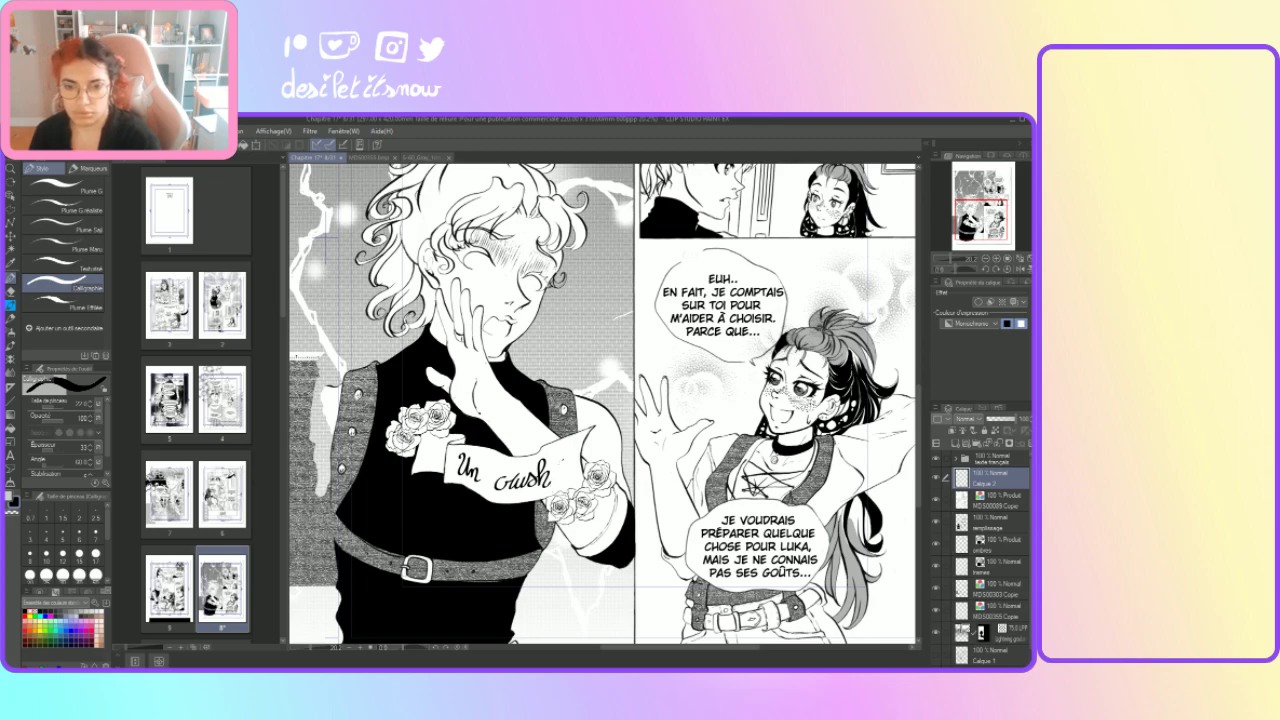
pyautogui.moveTo(562, 456); pyautogui.dragTo(564, 467)
pyautogui.click(565, 473)
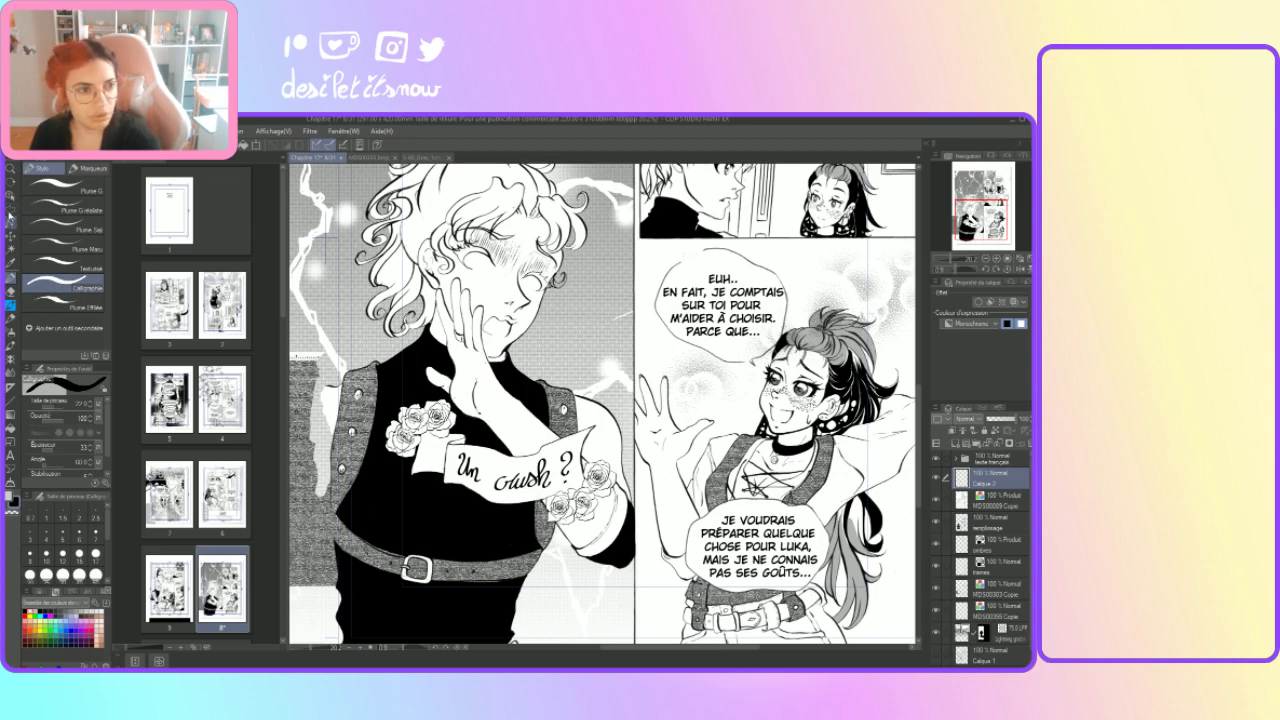
# Step: Lasso the handwritten "crush" on the arm banner and adjust its placement between "Un" and the question mark
pyautogui.click(11, 218)
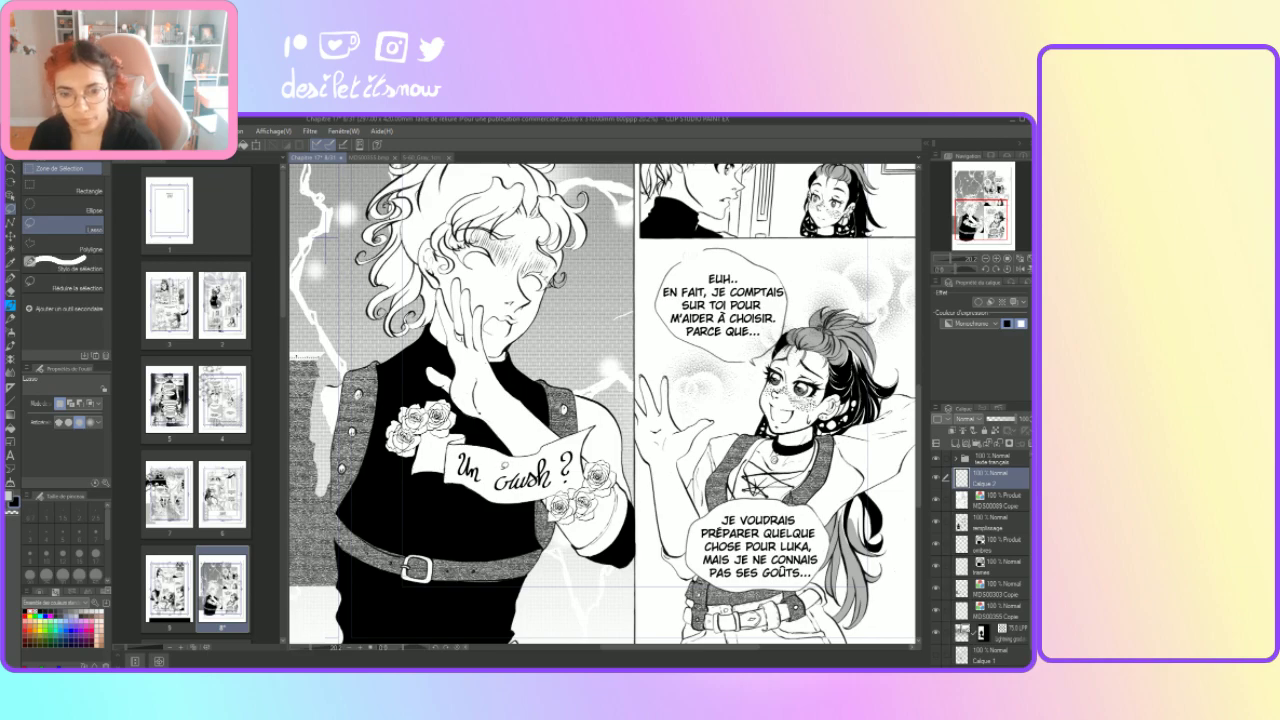
pyautogui.moveTo(553, 479); pyautogui.dragTo(497, 460)
pyautogui.click(561, 521)
pyautogui.moveTo(532, 499); pyautogui.dragTo(527, 498)
pyautogui.click(500, 521)
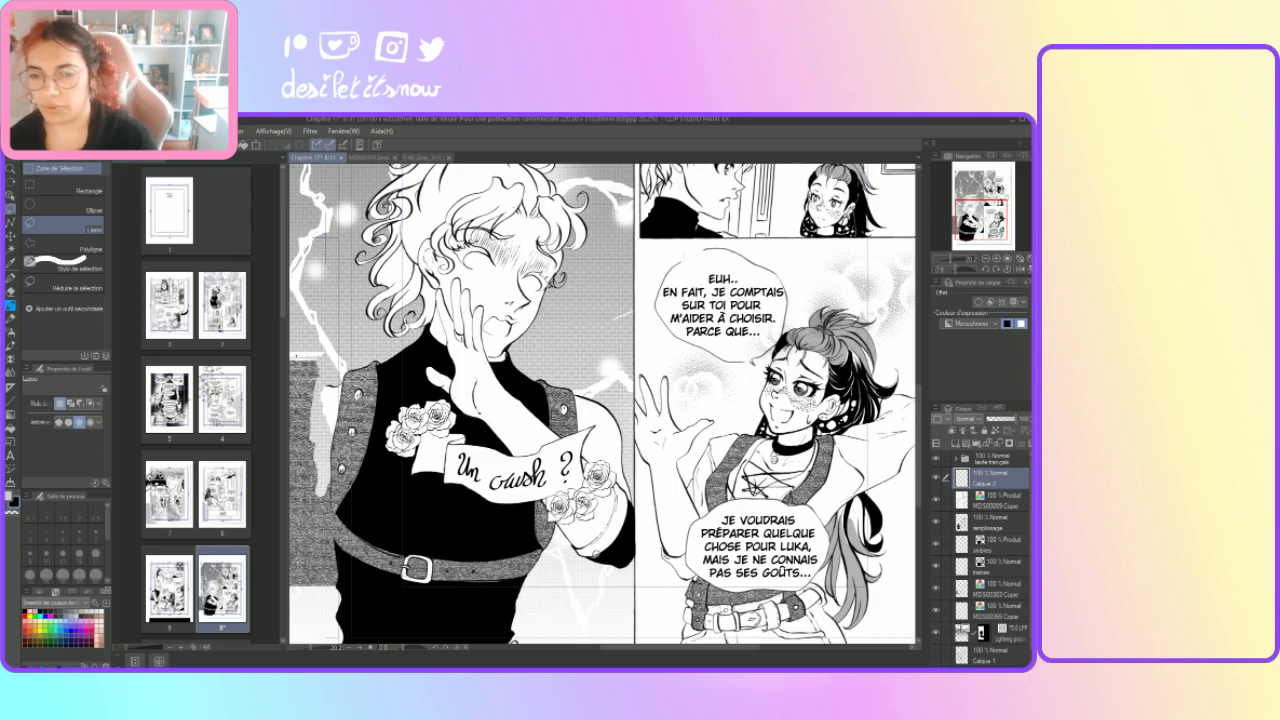
pyautogui.click(349, 647)
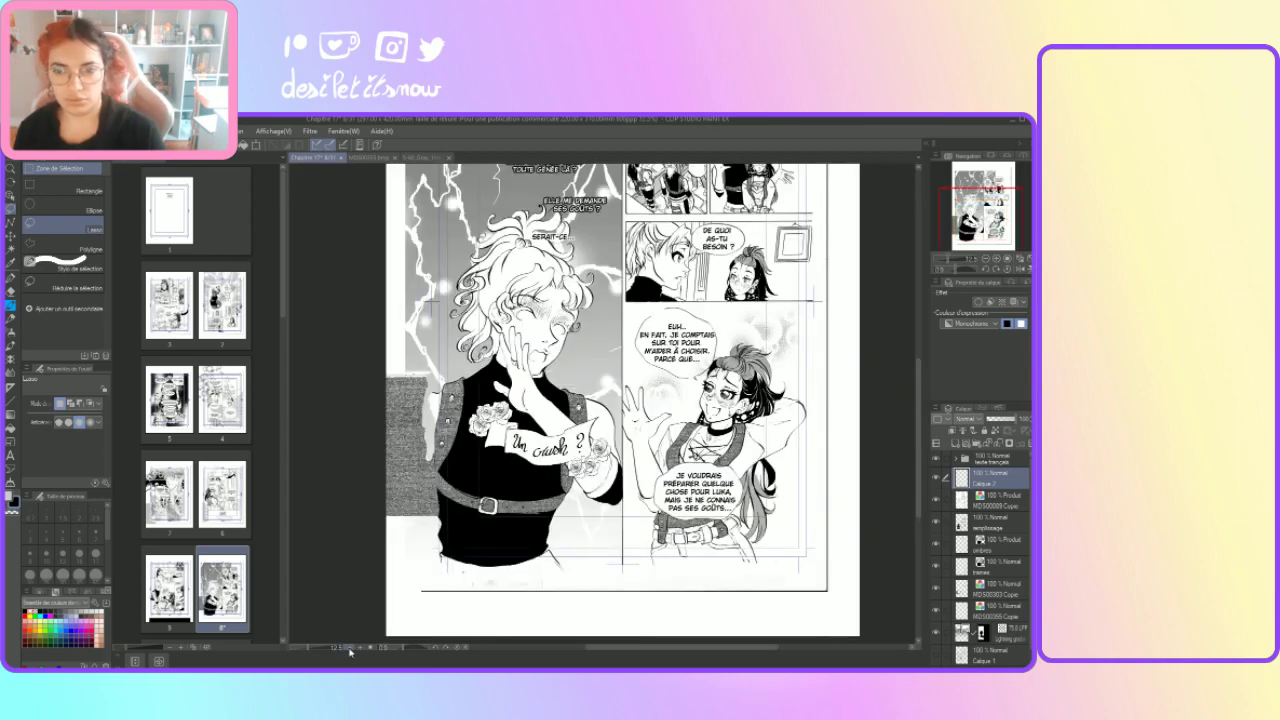
# Step: Select the "ombres" layer for shading the shop panels and clear the active selection
pyautogui.moveTo(918, 505); pyautogui.dragTo(911, 462)
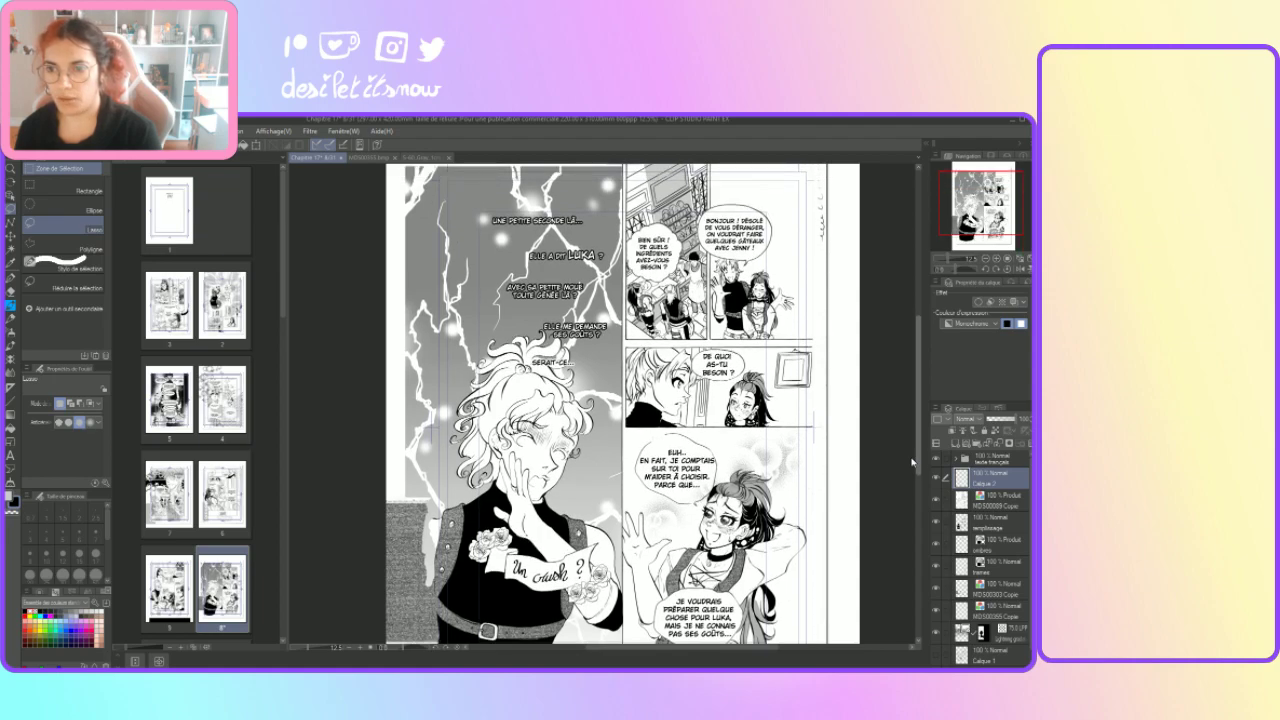
pyautogui.moveTo(911, 462); pyautogui.dragTo(911, 463)
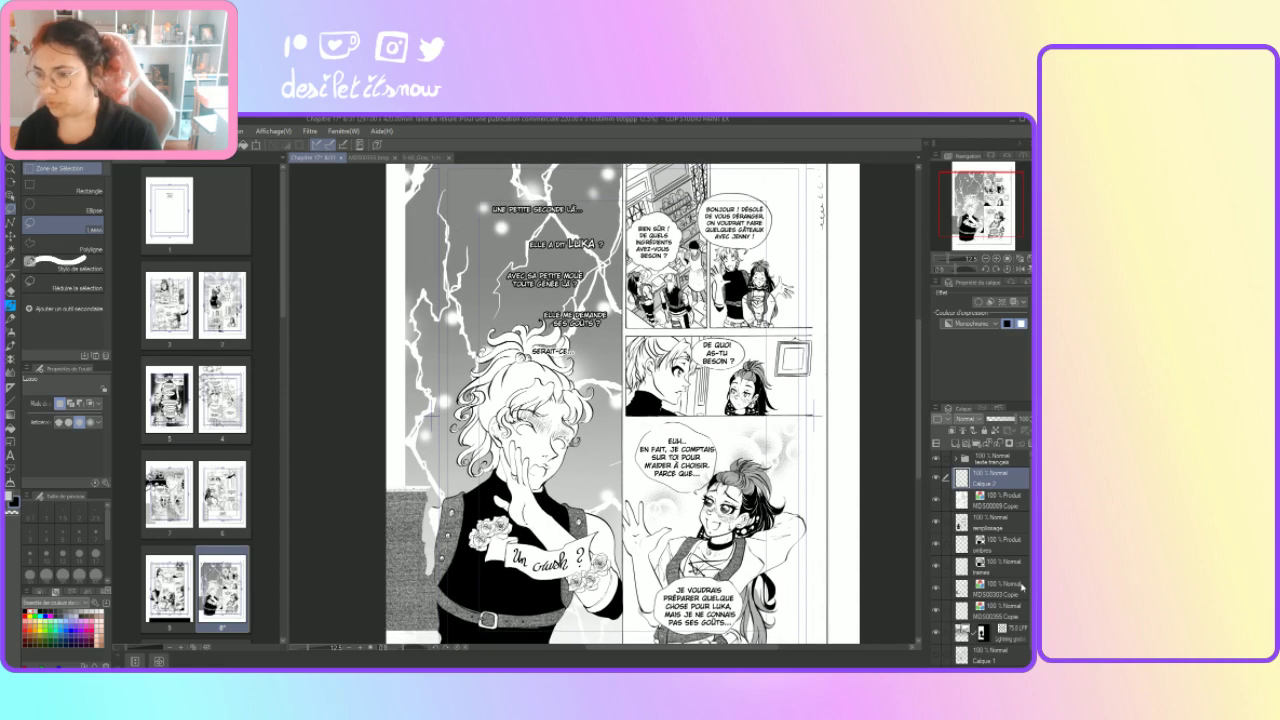
pyautogui.click(1000, 553)
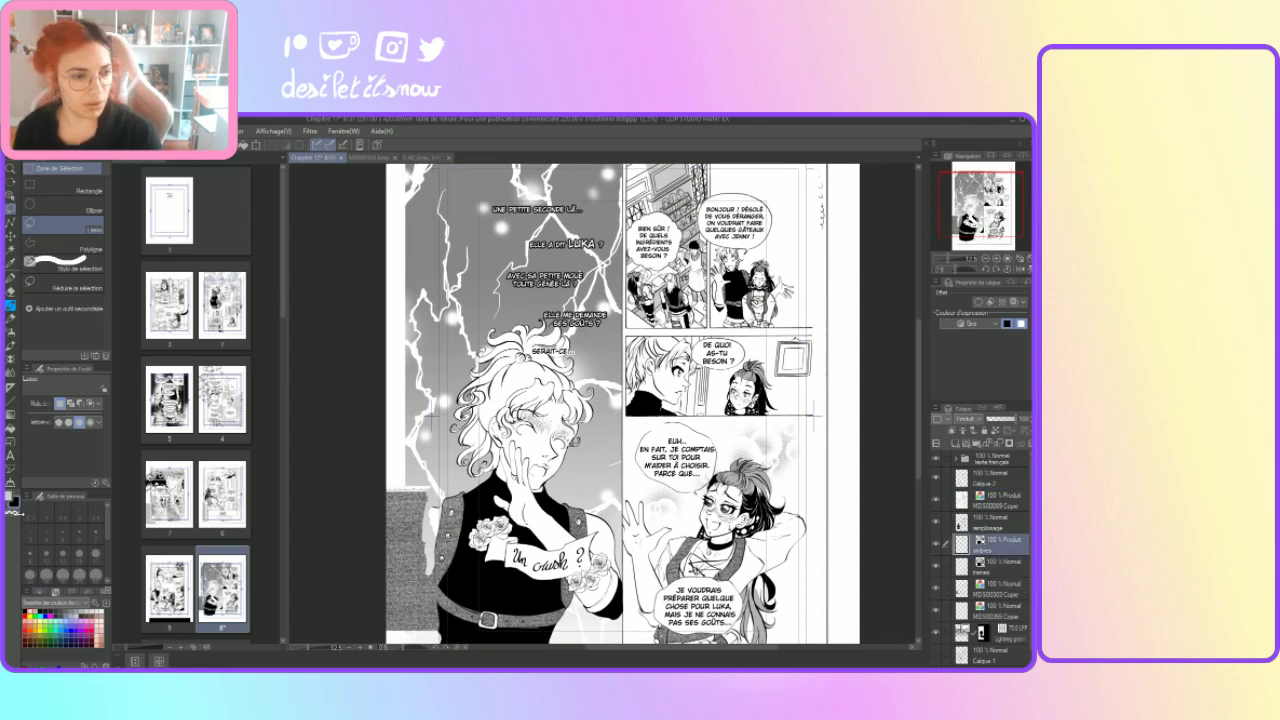
pyautogui.click(360, 650)
pyautogui.moveTo(745, 648); pyautogui.dragTo(791, 648)
pyautogui.moveTo(910, 428); pyautogui.dragTo(918, 371)
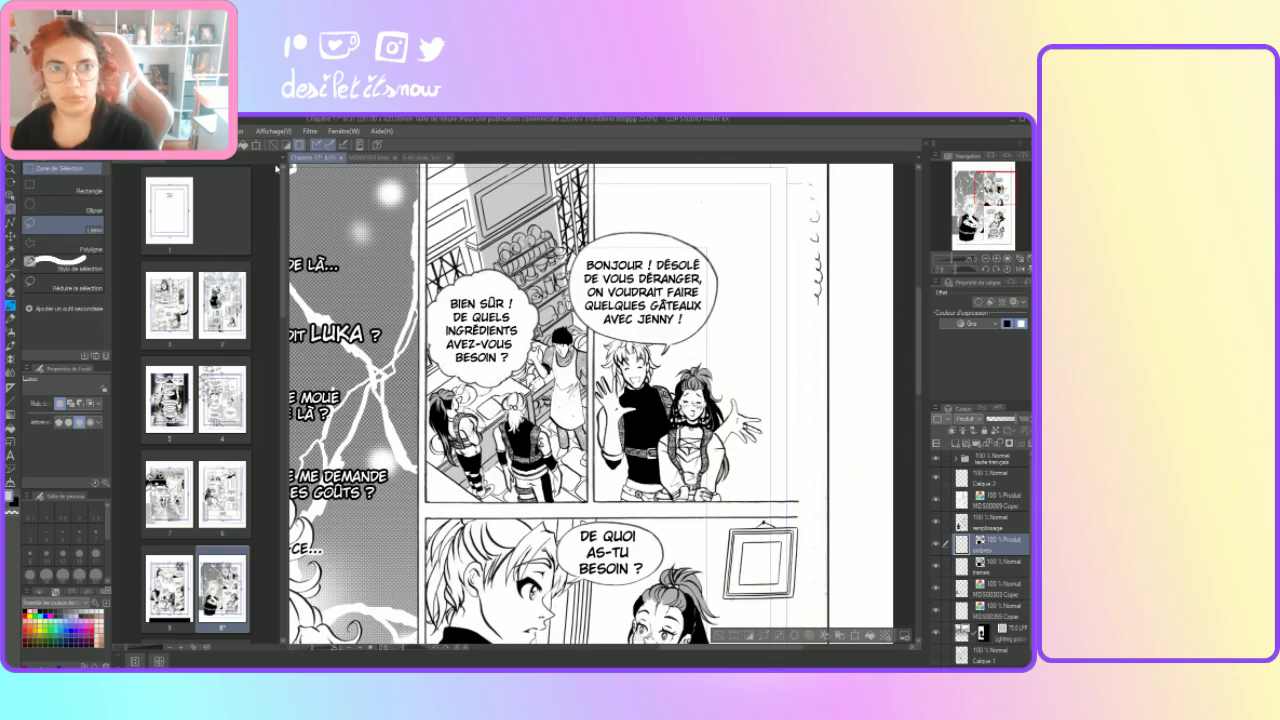
pyautogui.doubleClick(241, 122)
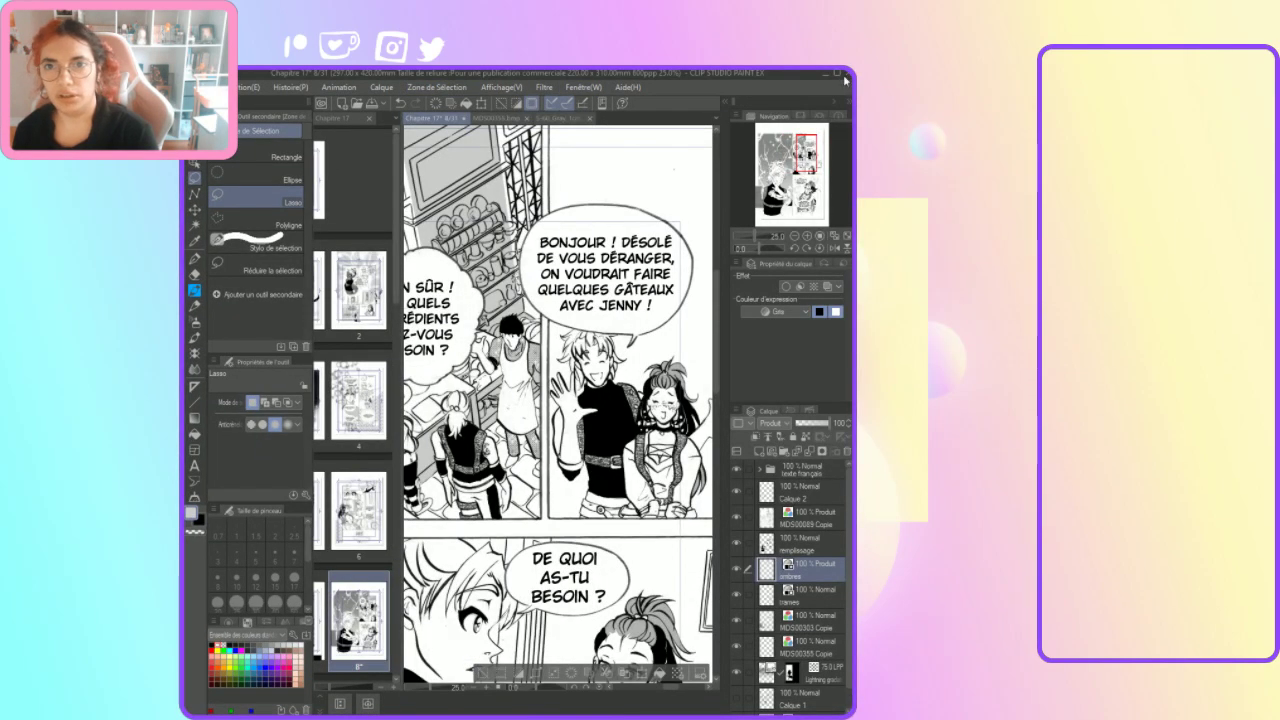
pyautogui.click(845, 77)
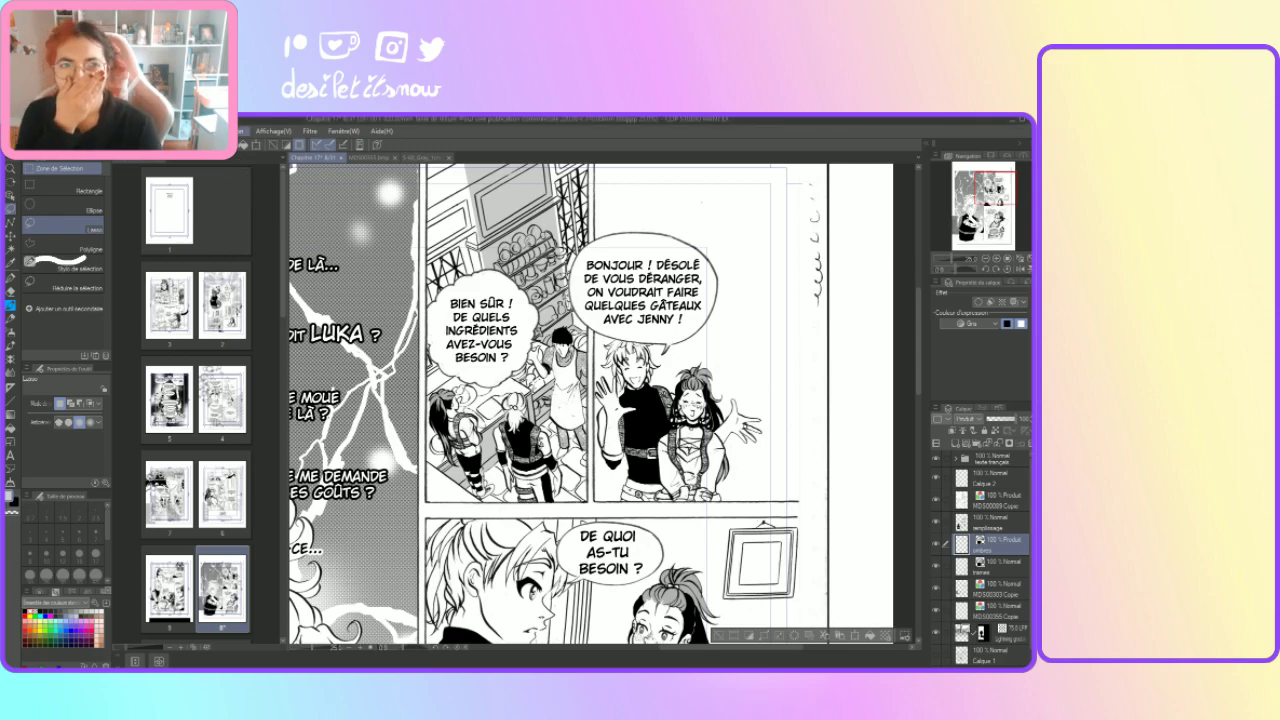
pyautogui.hotkey('ctrl', 'd')
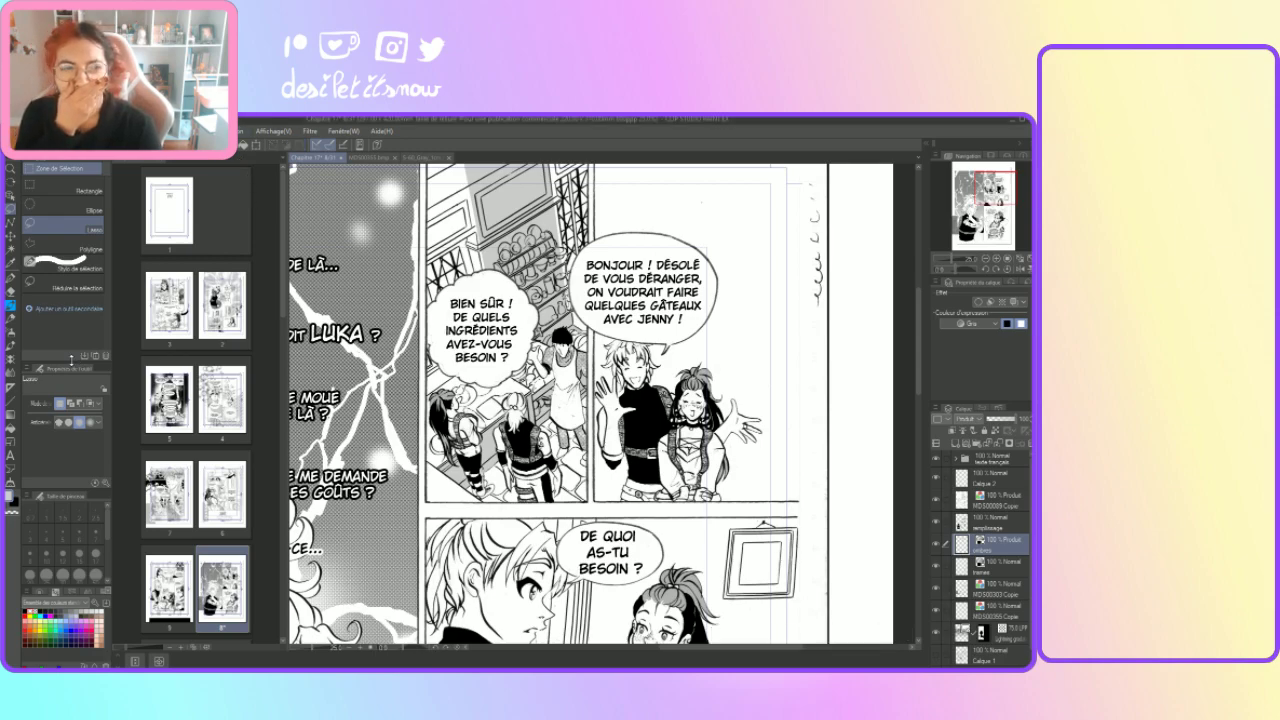
# Step: Paint grey shadows with the Plume G pen on the characters in the two upper shop panels
pyautogui.click(10, 279)
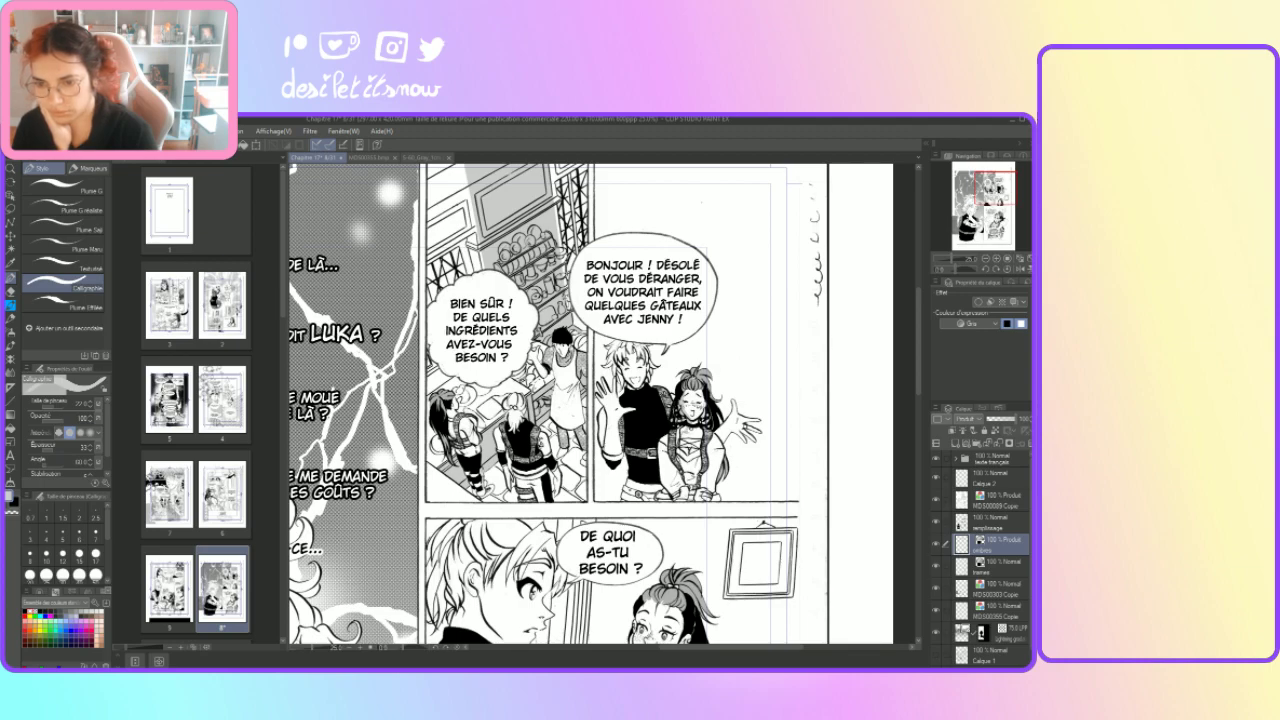
pyautogui.click(78, 203)
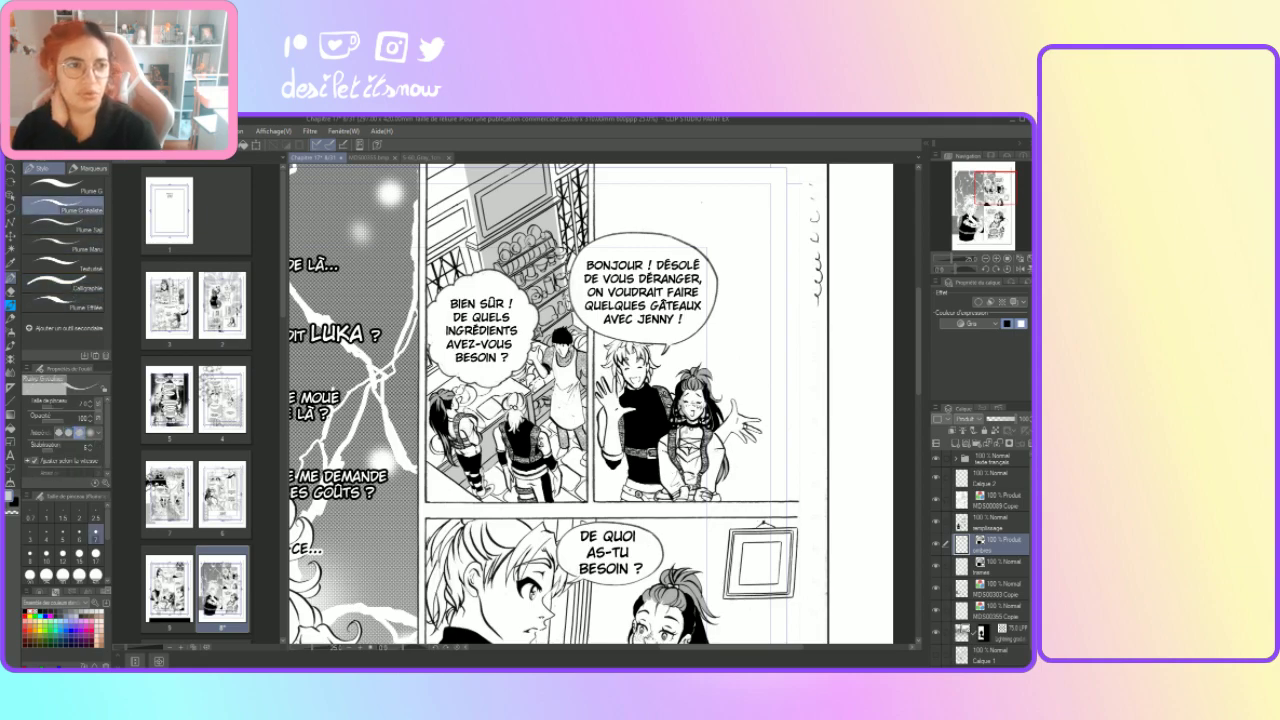
pyautogui.click(75, 185)
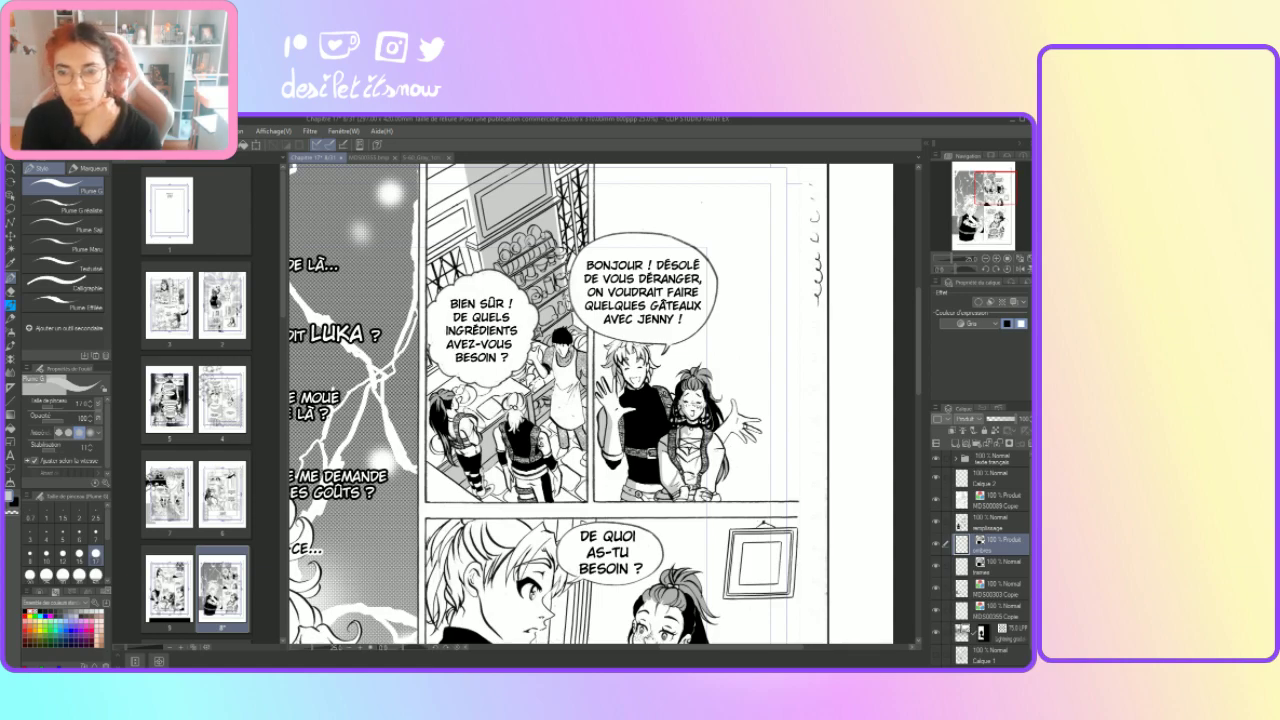
pyautogui.moveTo(724, 648); pyautogui.dragTo(706, 657)
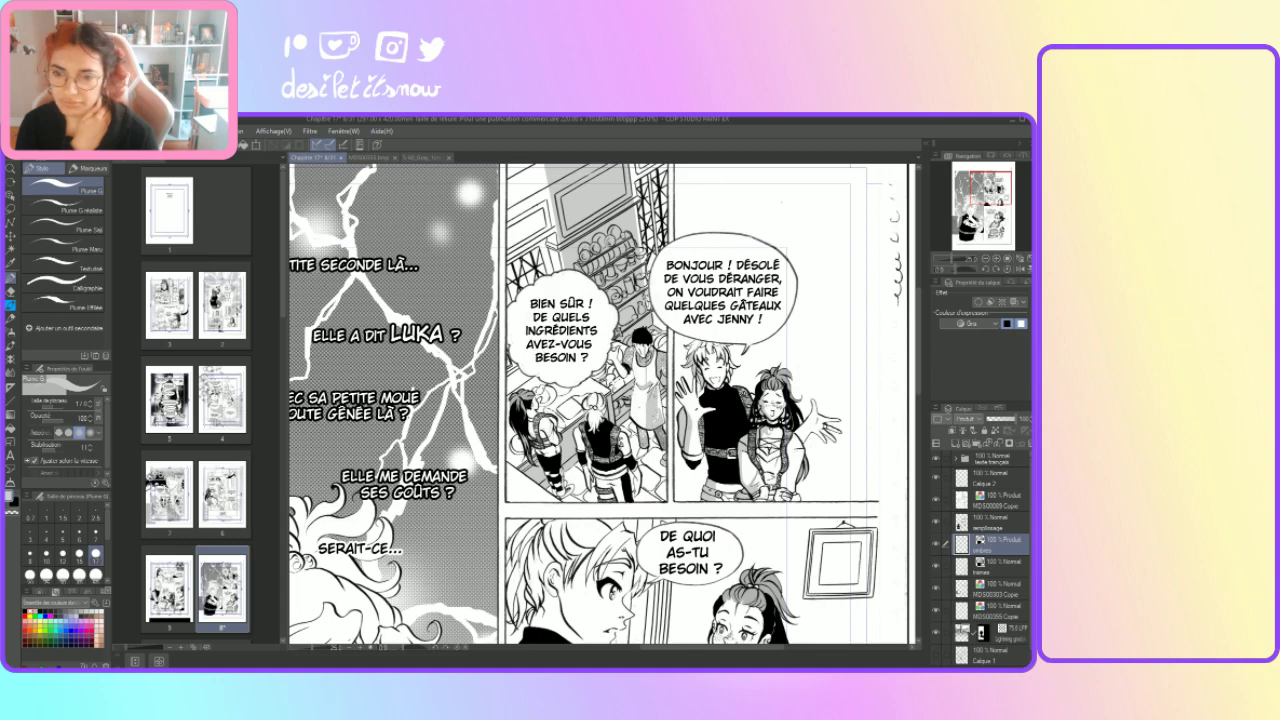
pyautogui.moveTo(660, 390); pyautogui.dragTo(660, 408)
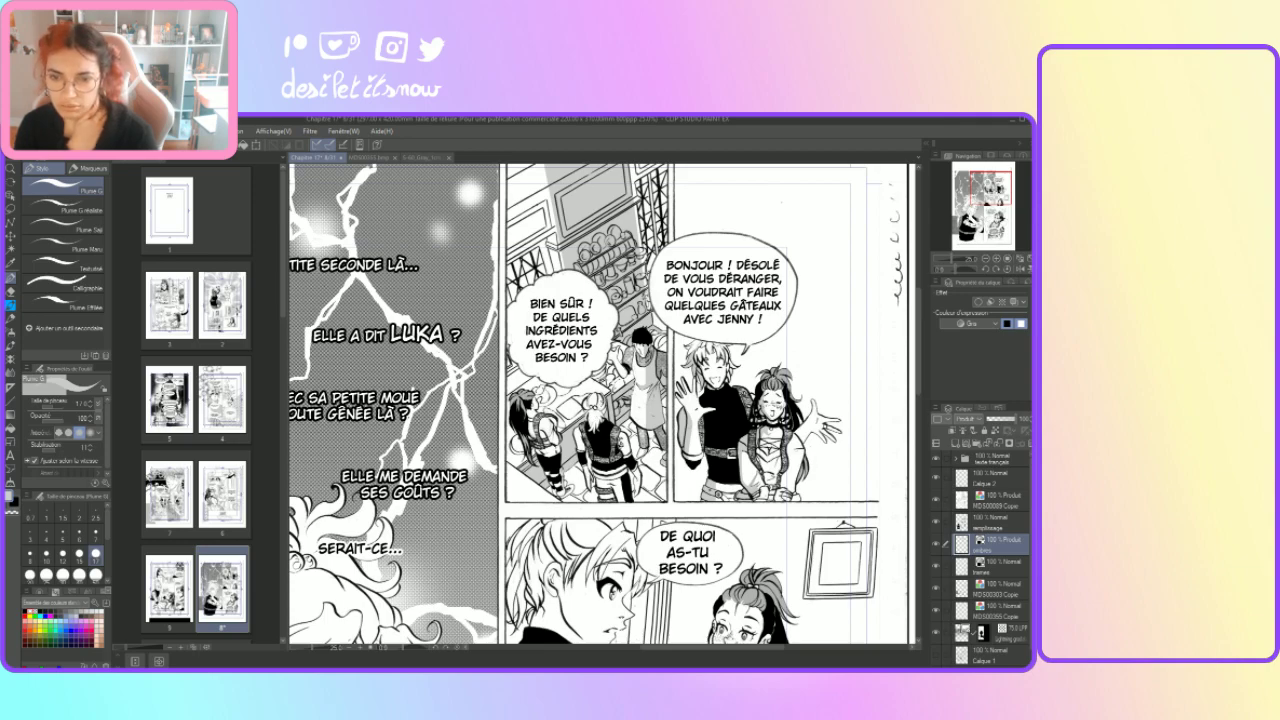
pyautogui.moveTo(599, 398); pyautogui.dragTo(599, 414)
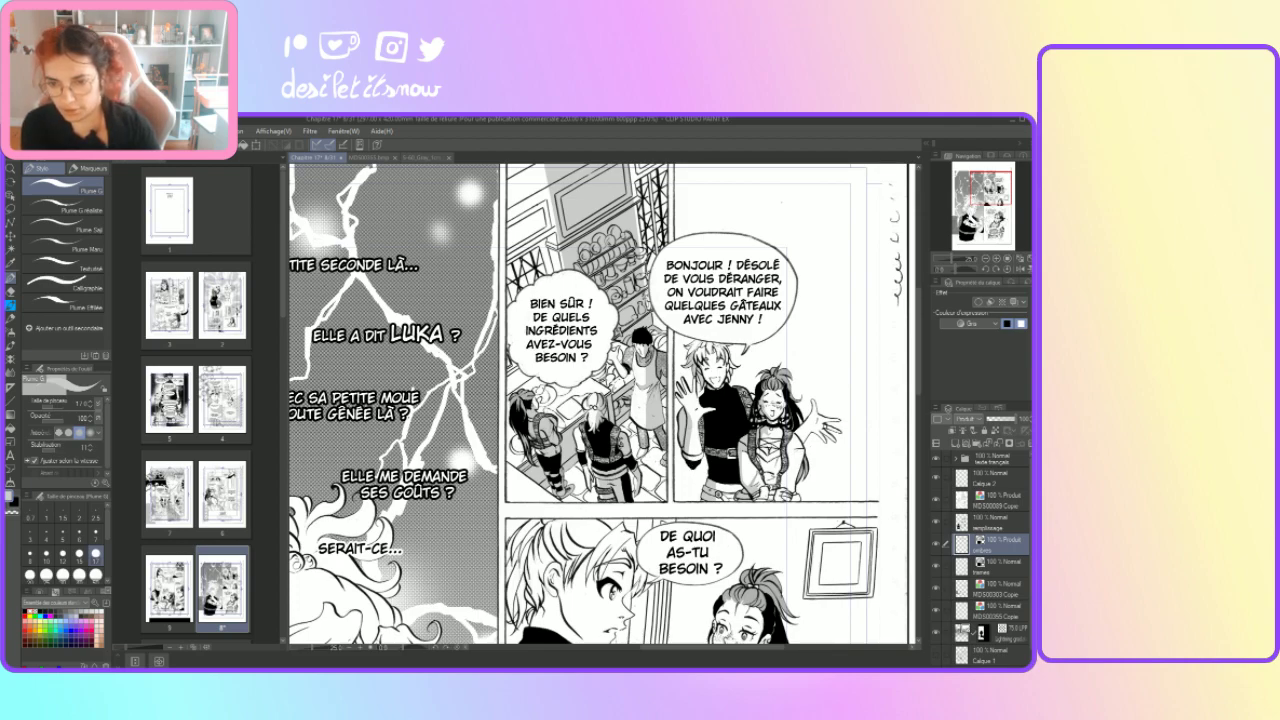
# Step: Outline shadow areas around the characters in the "BIEN SÛR !" shop panel with polygon selections and shade them grey
pyautogui.click(10, 208)
pyautogui.click(40, 245)
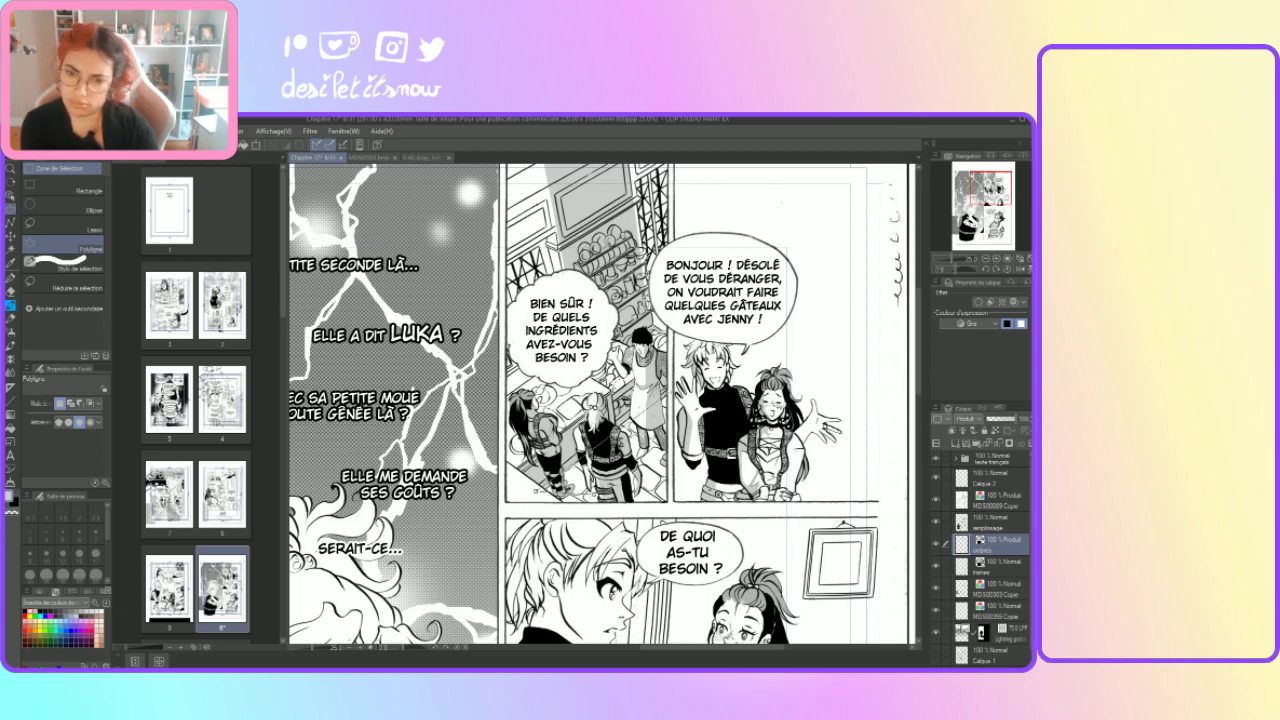
pyautogui.doubleClick(668, 398)
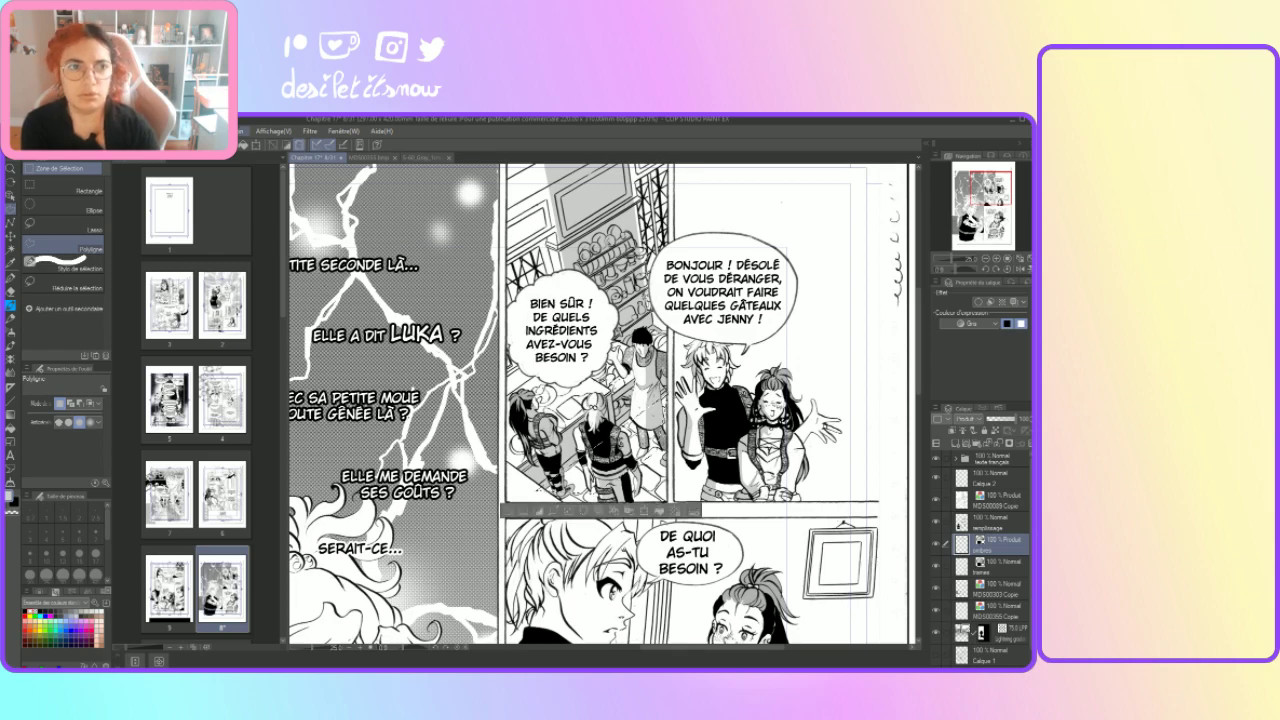
pyautogui.hotkey('ctrl', 'd')
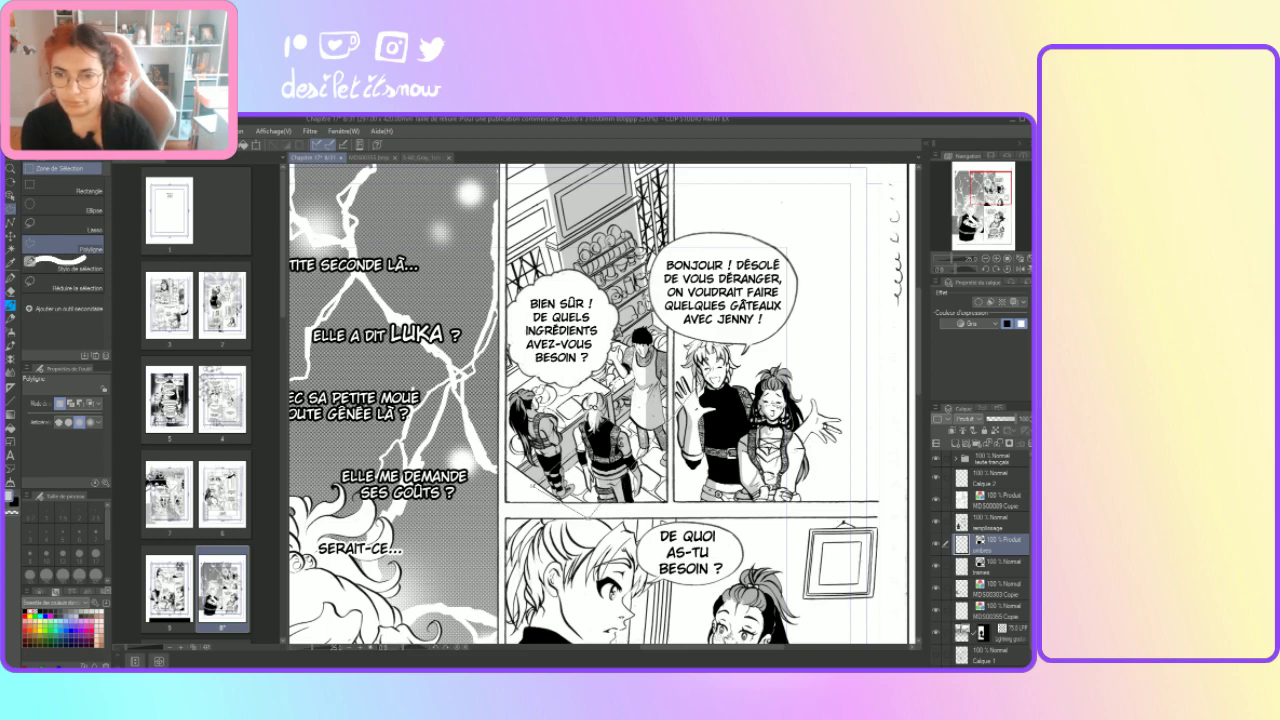
pyautogui.doubleClick(707, 372)
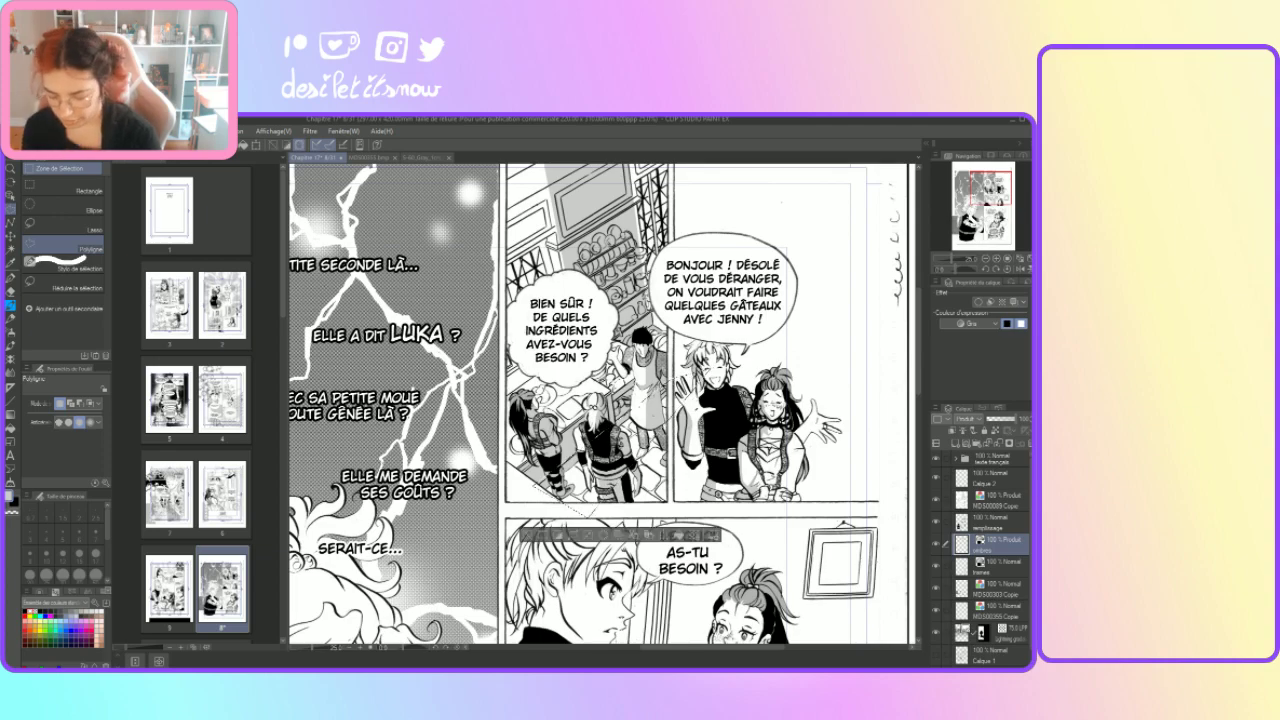
pyautogui.click(65, 190)
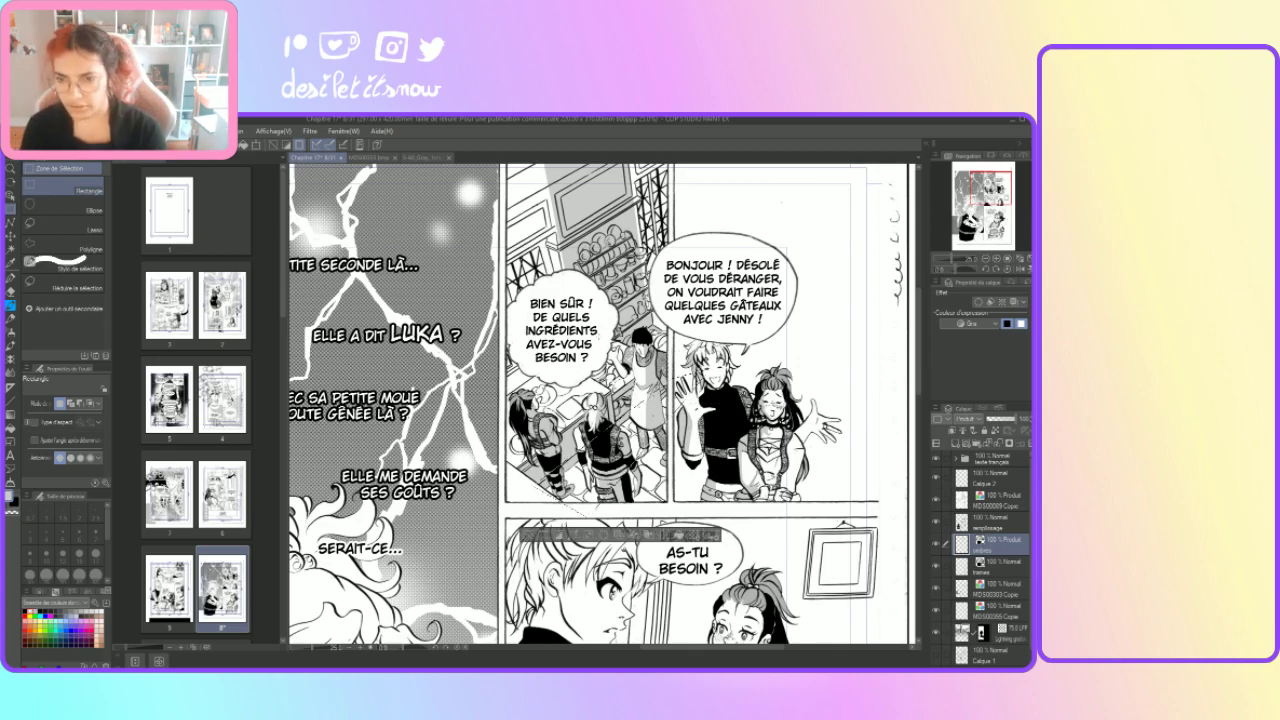
pyautogui.moveTo(738, 340); pyautogui.dragTo(670, 478)
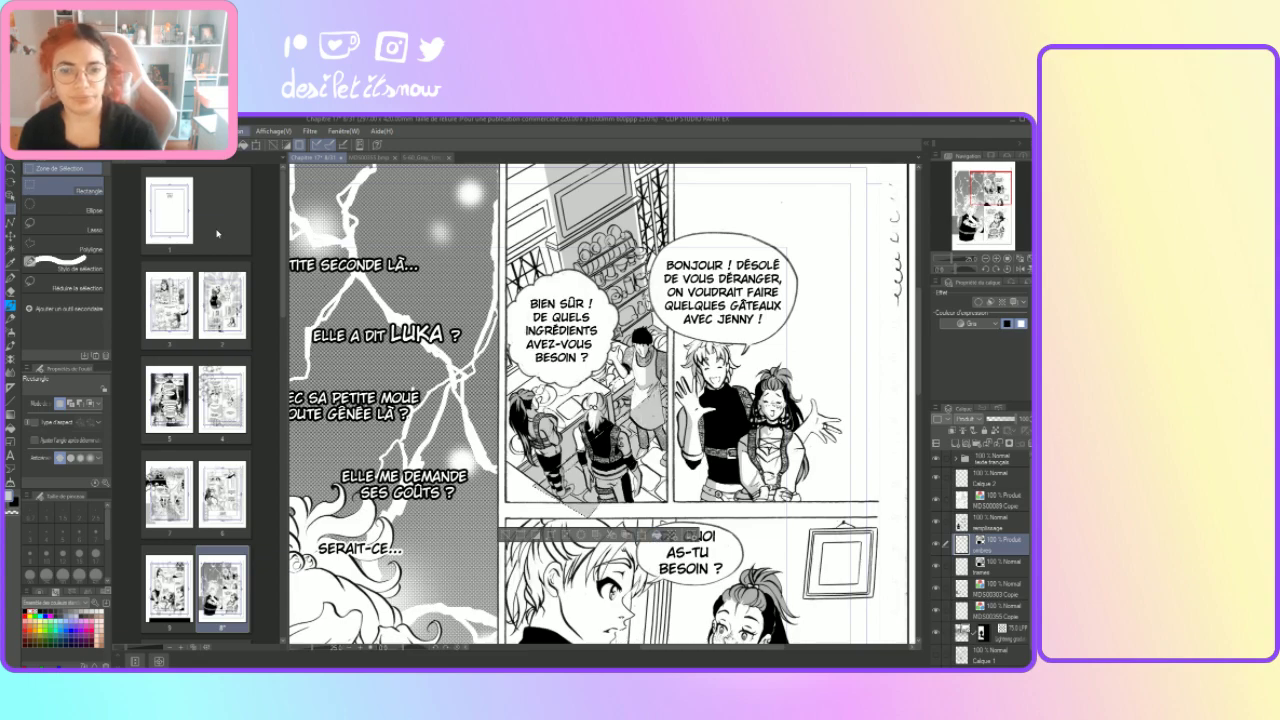
# Step: Clear the selection and erase the grey shading that spills below the first shop panel's frame
pyautogui.hotkey('ctrl', 'd')
pyautogui.press('e')
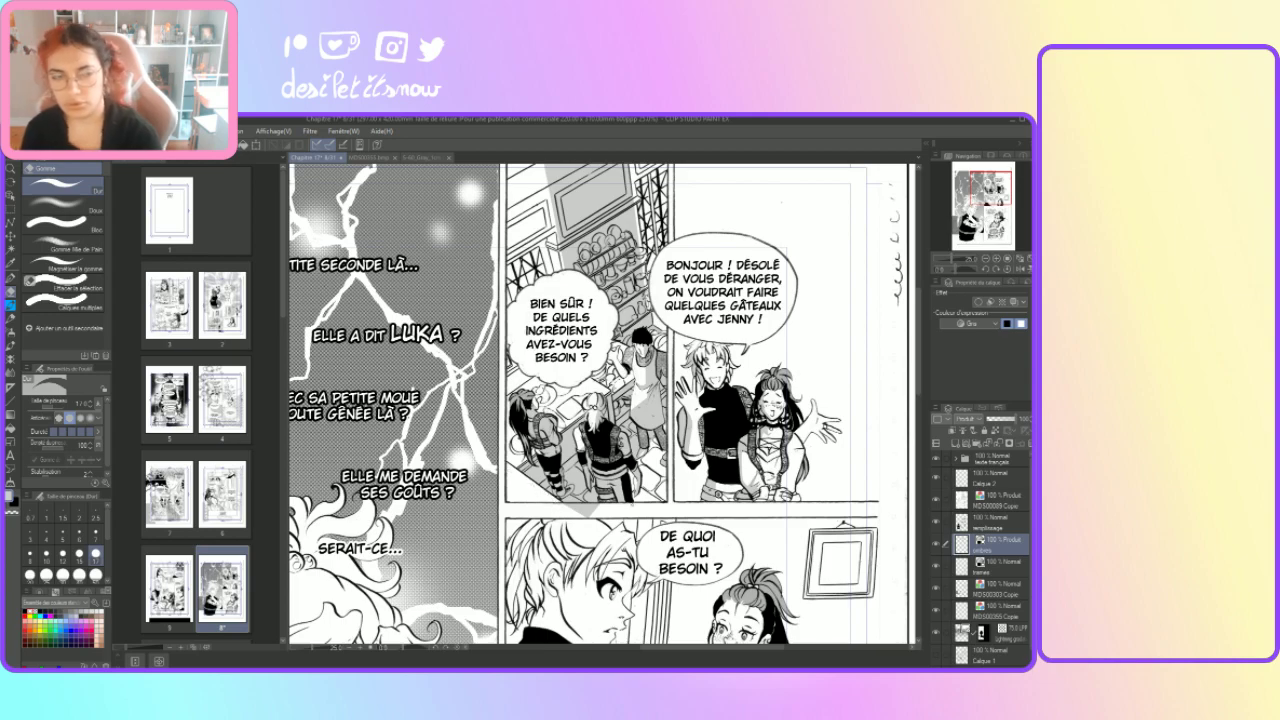
pyautogui.moveTo(569, 514); pyautogui.dragTo(598, 505)
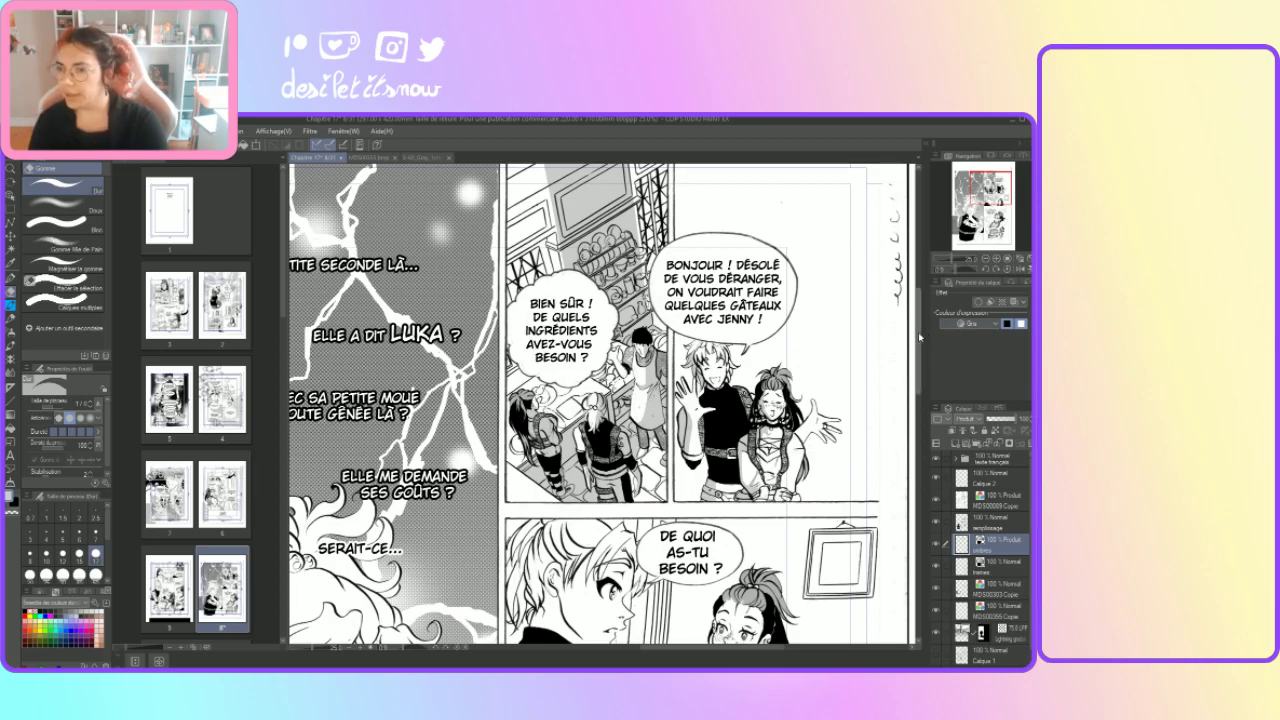
# Step: Paint grey shadows with the Plume G pen on both characters in the "DE QUOI AS-TU BESOIN ?" panel
pyautogui.moveTo(918, 332); pyautogui.dragTo(926, 394)
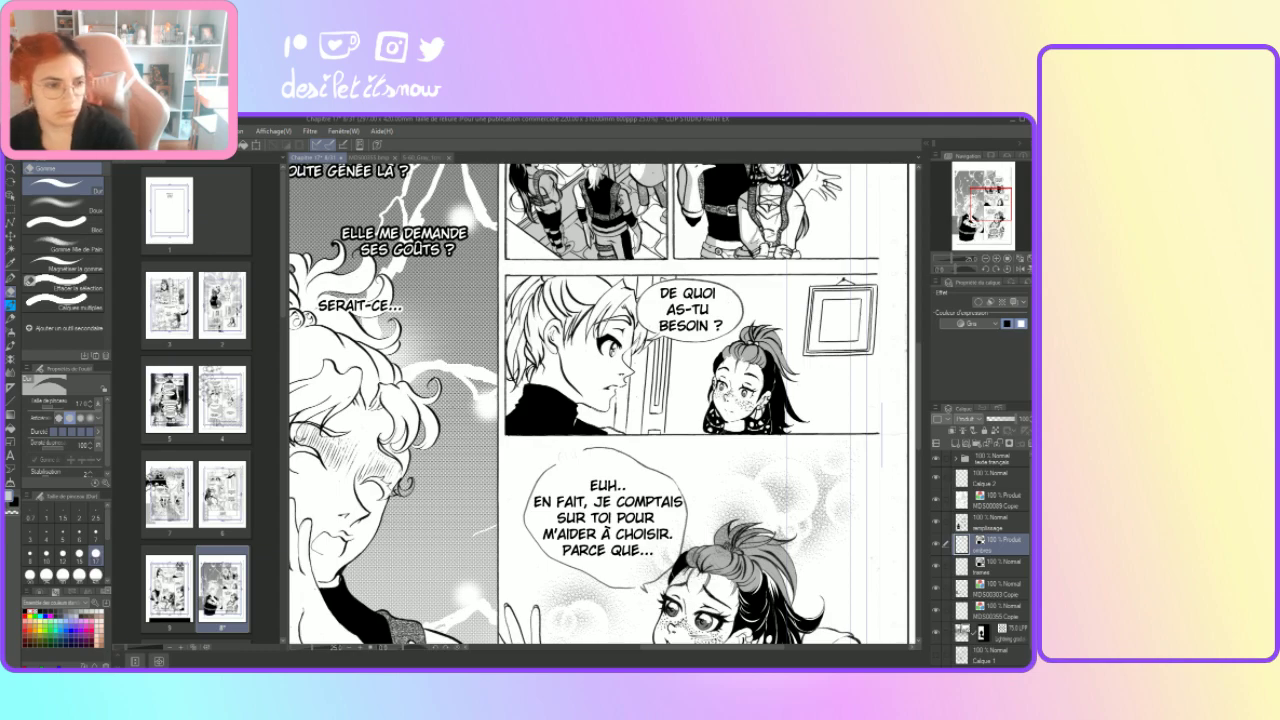
pyautogui.press('p')
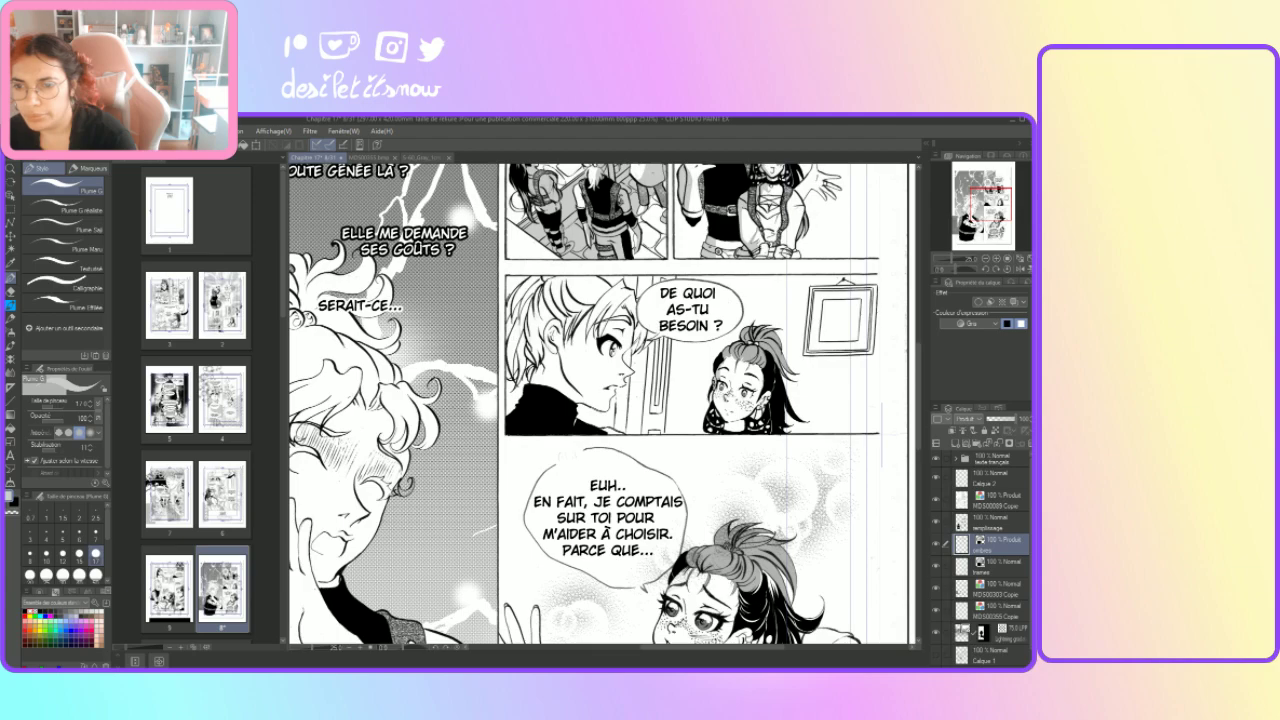
pyautogui.moveTo(716, 389); pyautogui.dragTo(714, 405)
pyautogui.moveTo(727, 420); pyautogui.dragTo(739, 432)
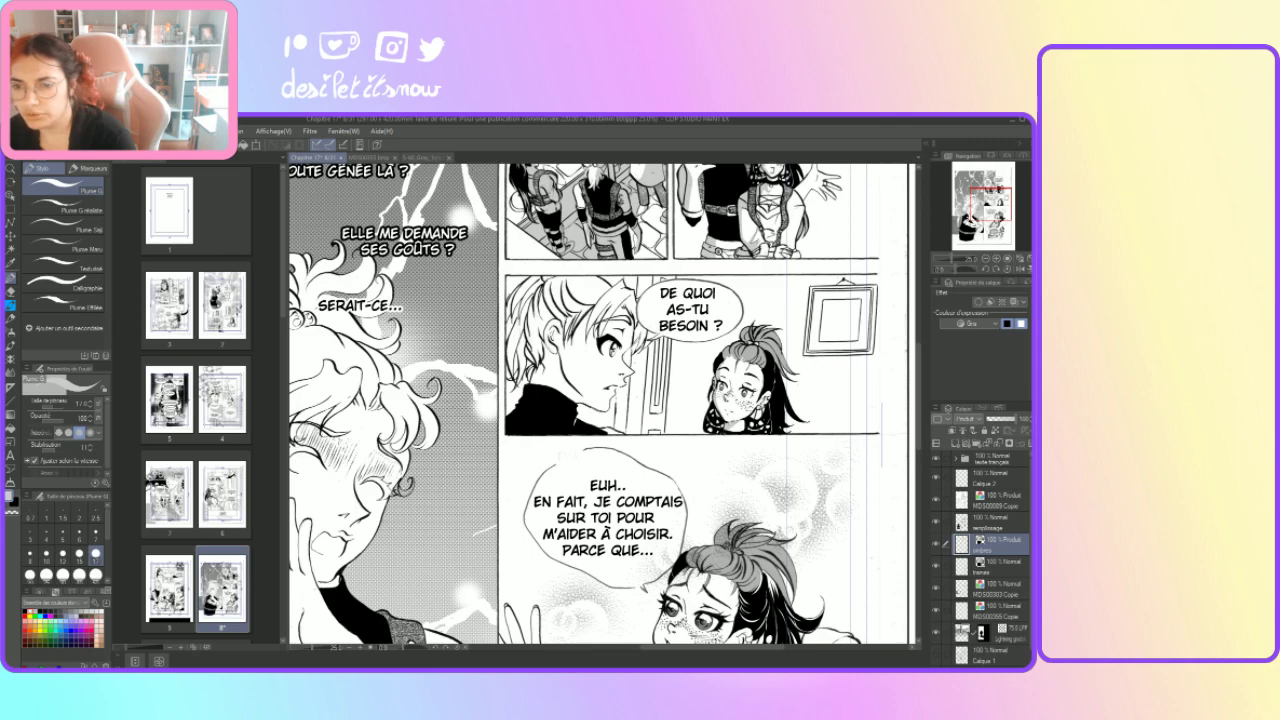
pyautogui.press('e')
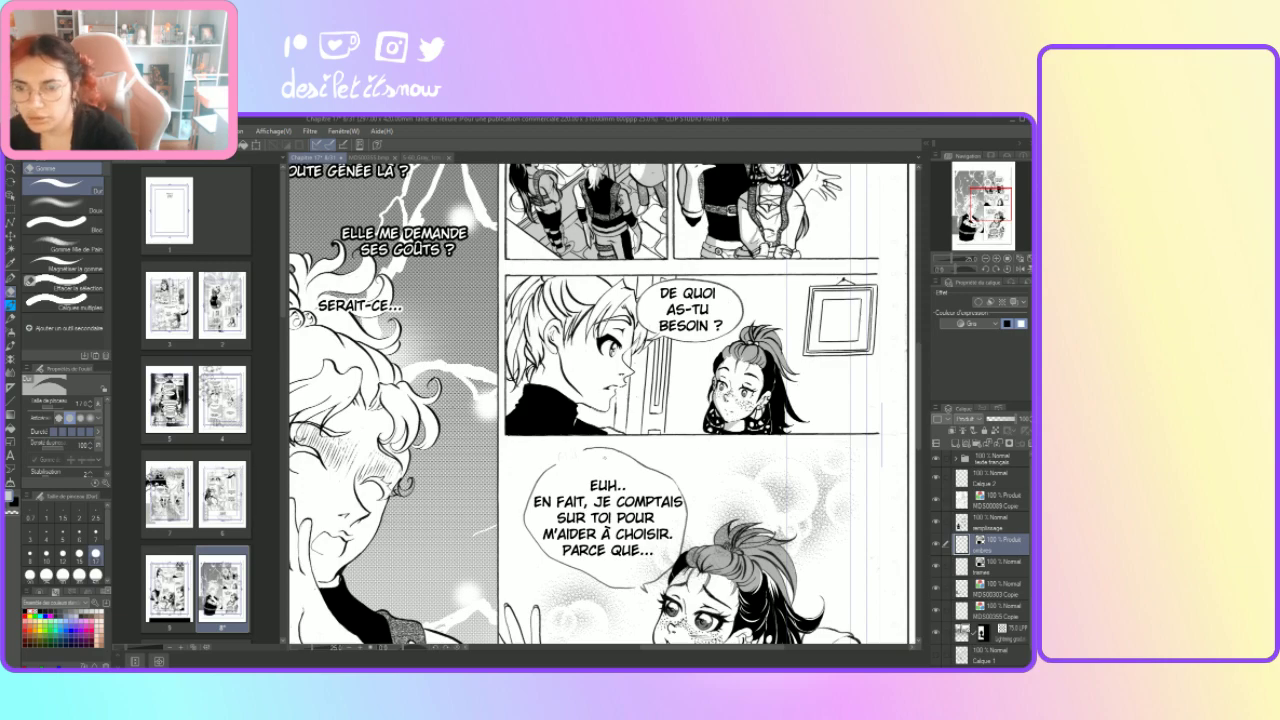
pyautogui.press('p')
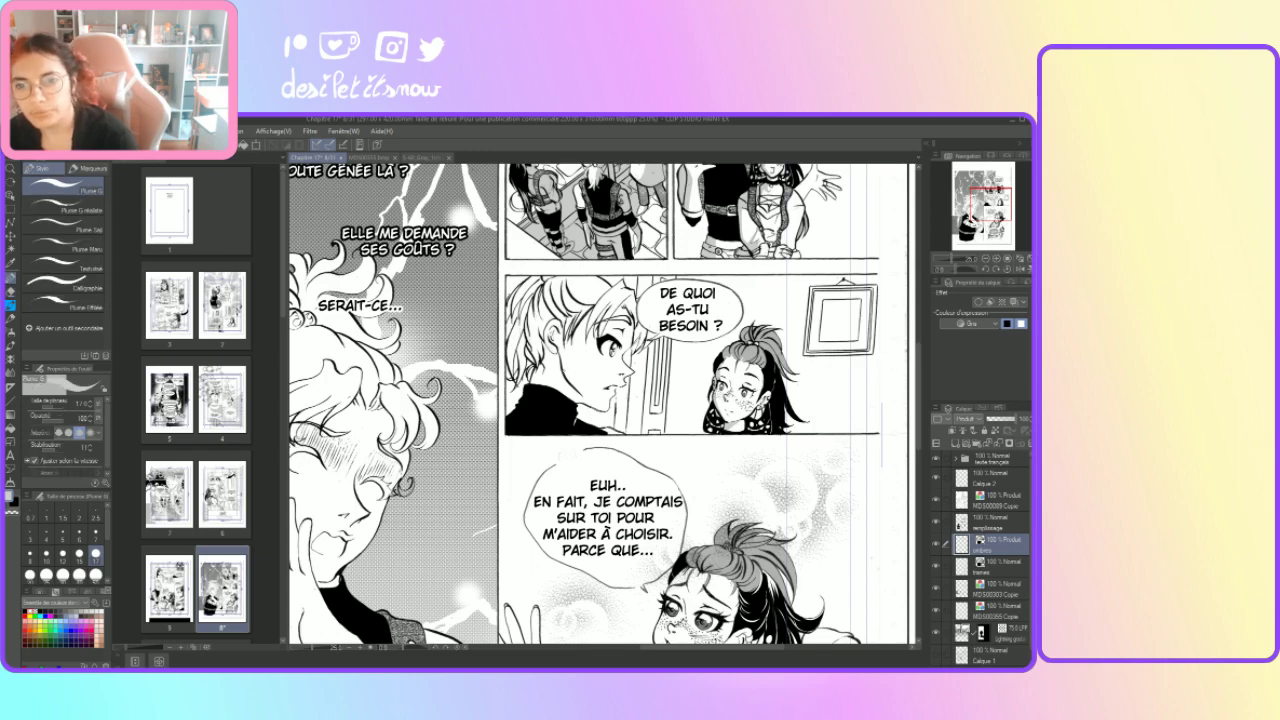
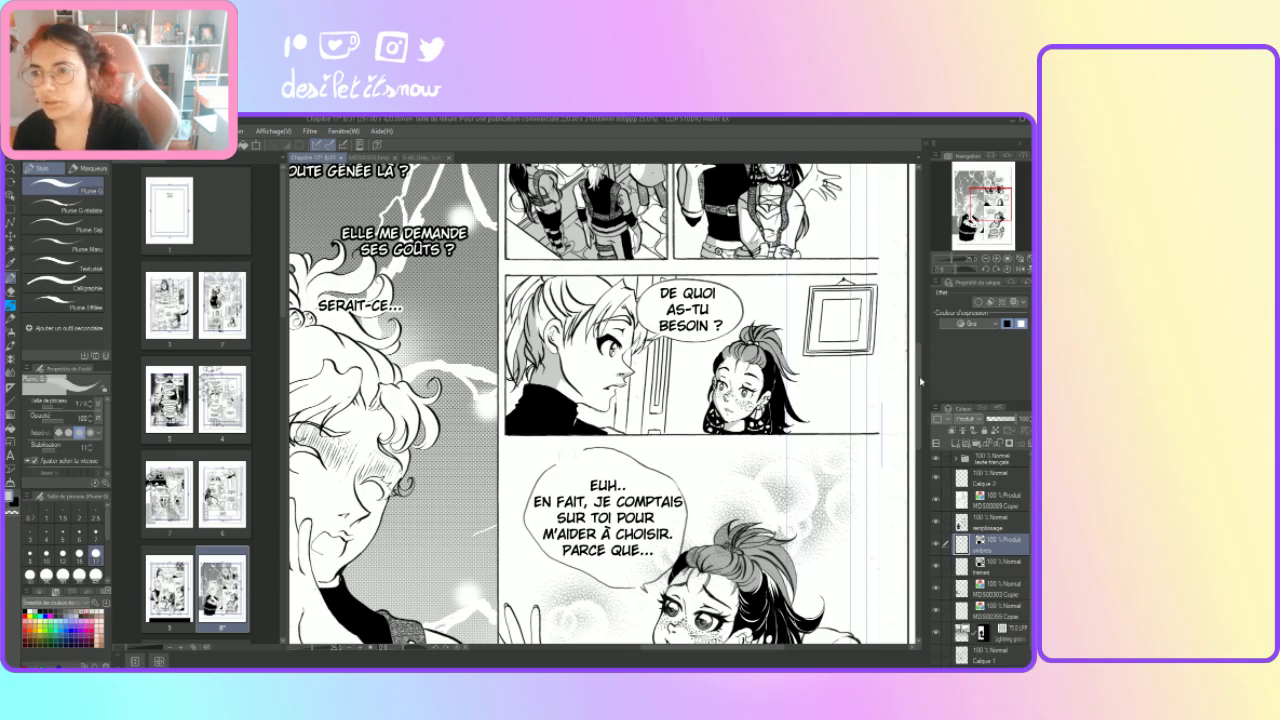
# Step: Paint grey shadows on the ponytailed girl in the lowest panel, using the Plume G pen on the "ombres" layer
pyautogui.moveTo(920, 391); pyautogui.dragTo(920, 455)
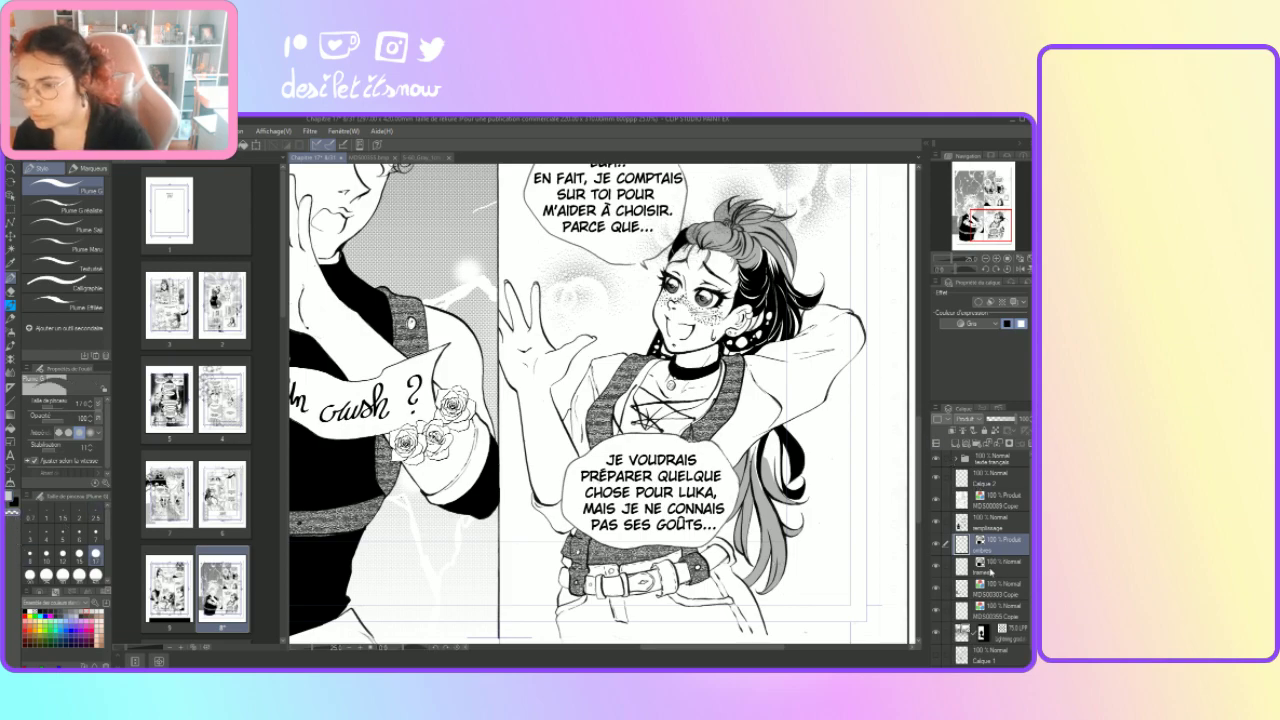
pyautogui.click(964, 568)
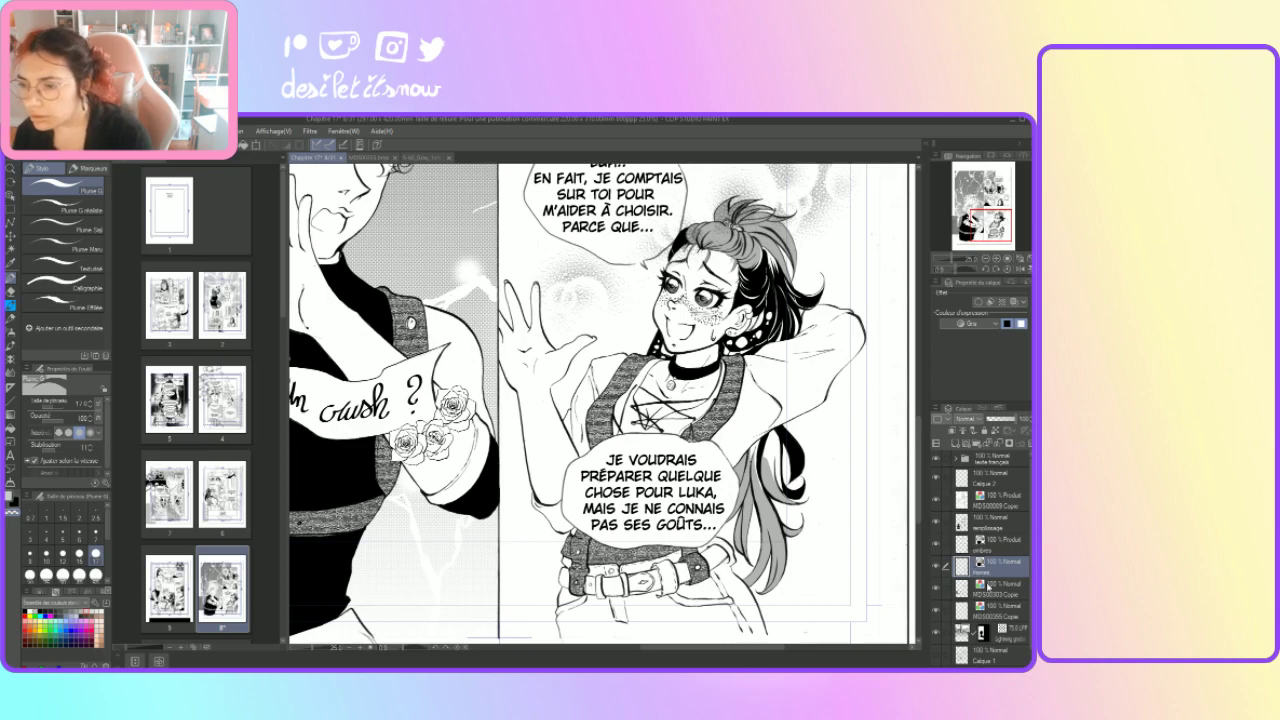
pyautogui.click(988, 588)
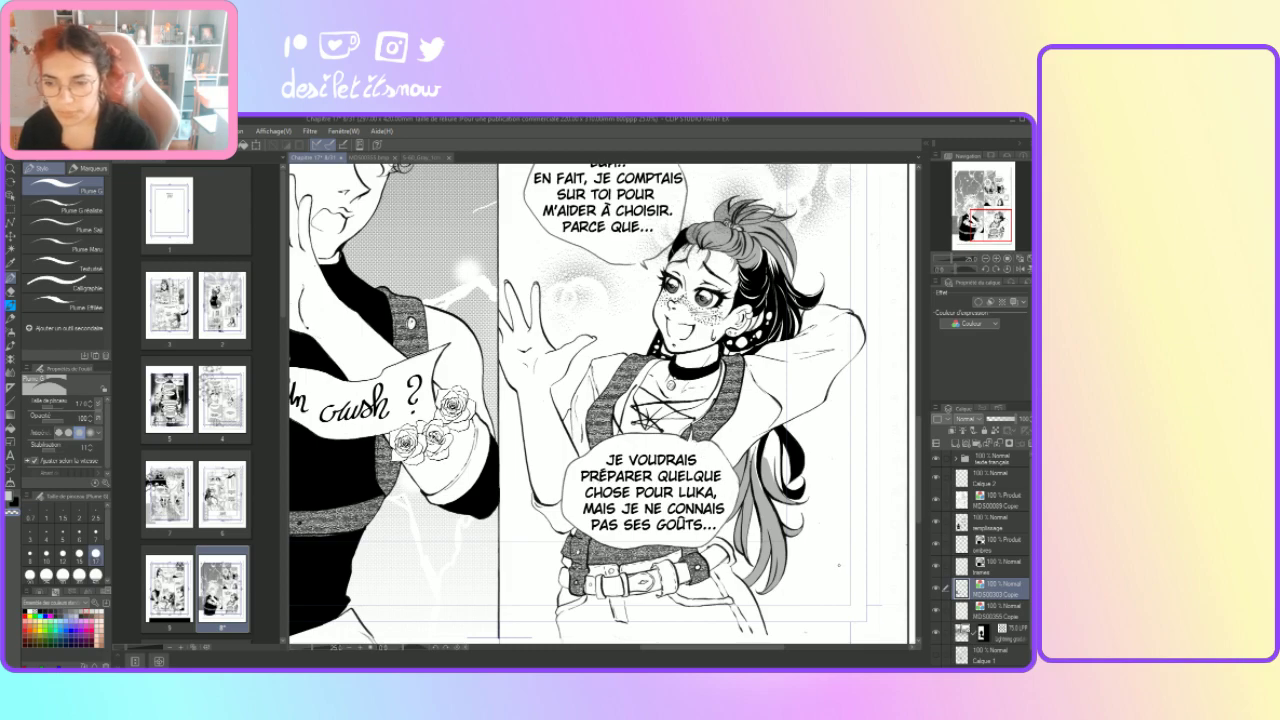
pyautogui.click(1001, 549)
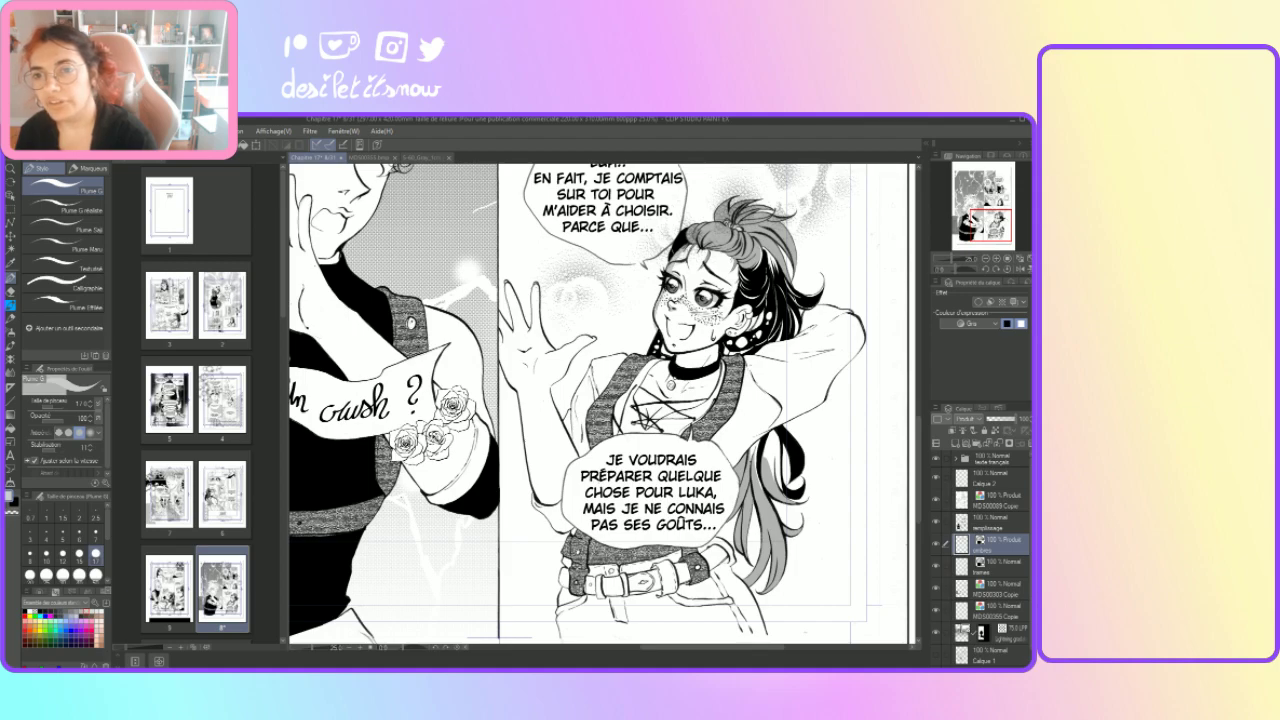
pyautogui.press('e')
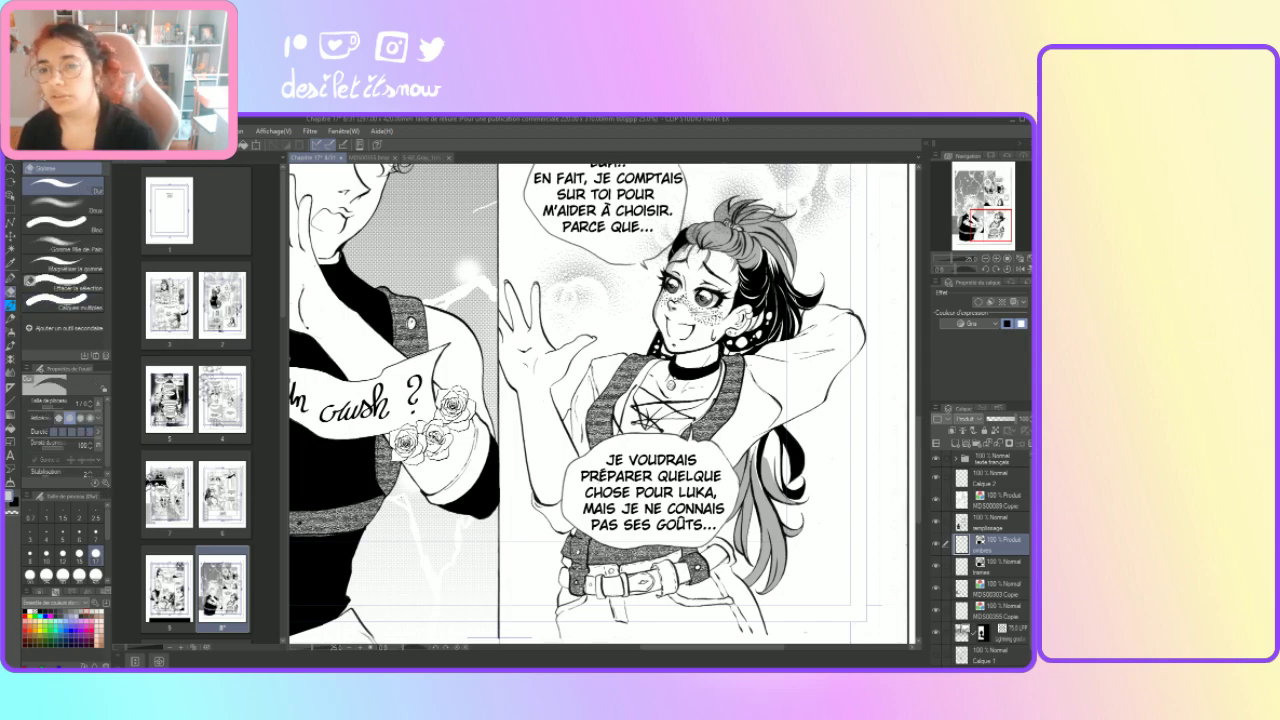
pyautogui.press('p')
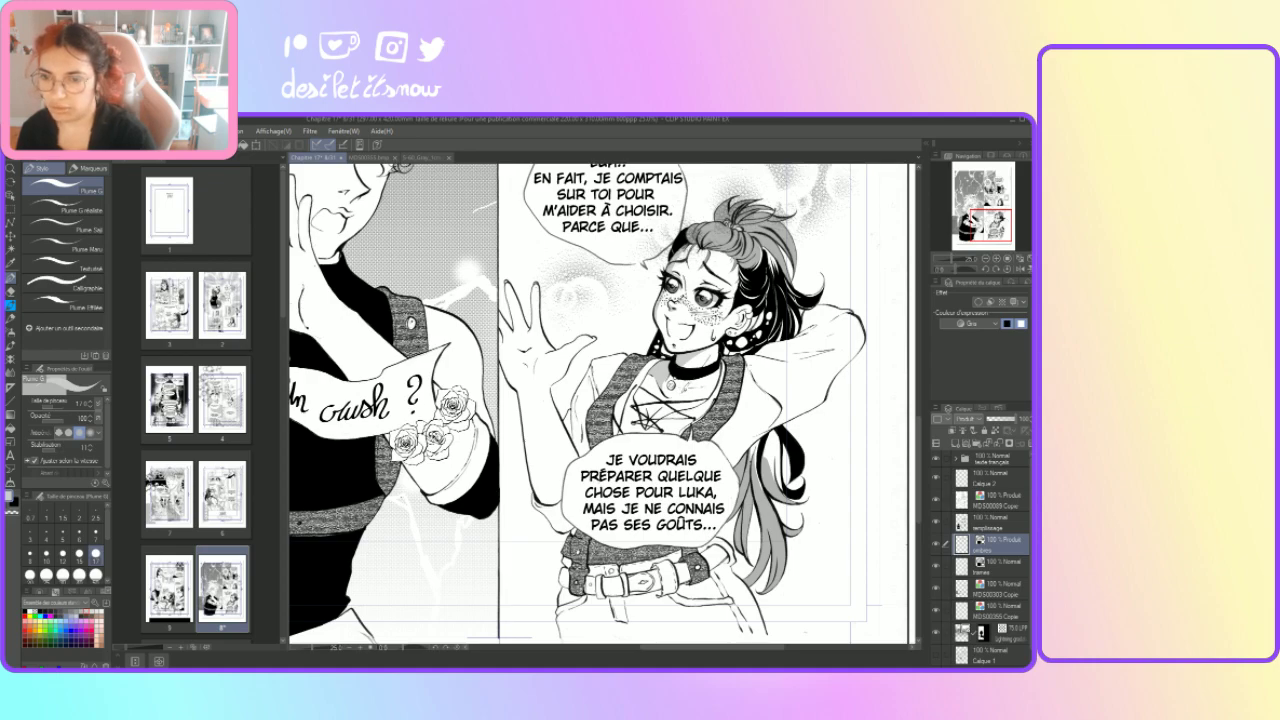
pyautogui.moveTo(685, 388); pyautogui.dragTo(699, 386)
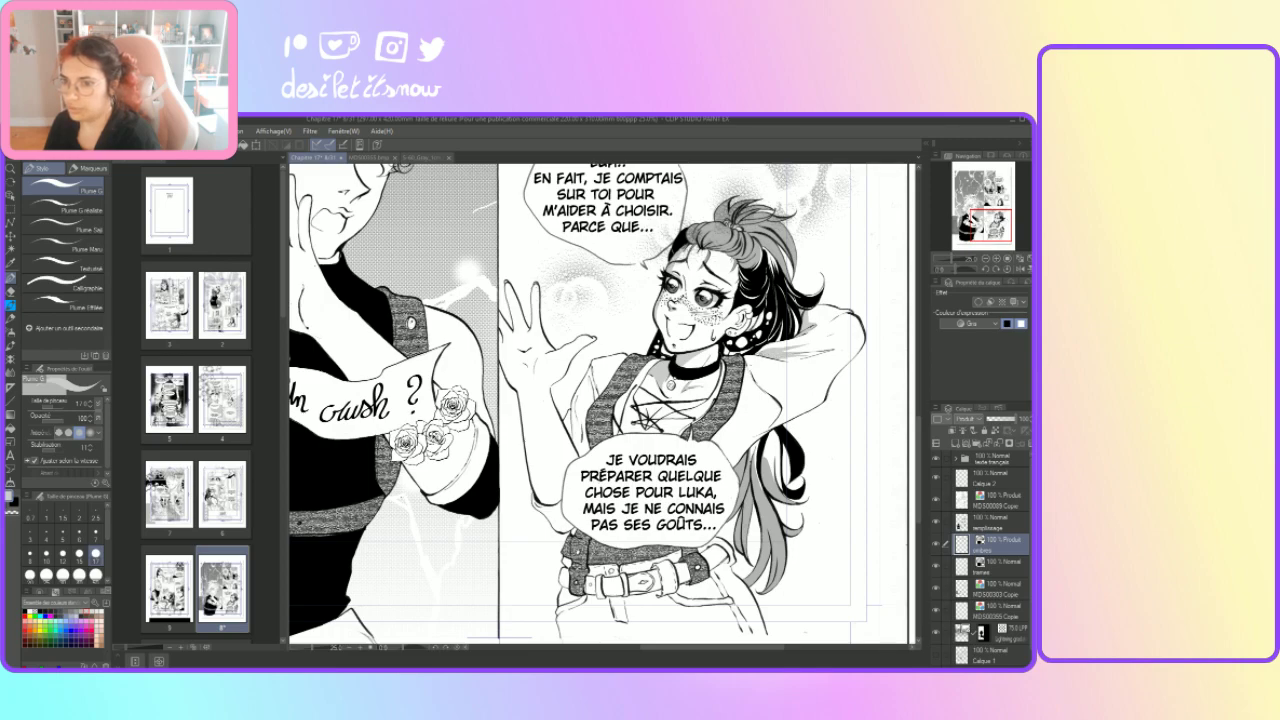
pyautogui.moveTo(785, 358); pyautogui.dragTo(801, 356)
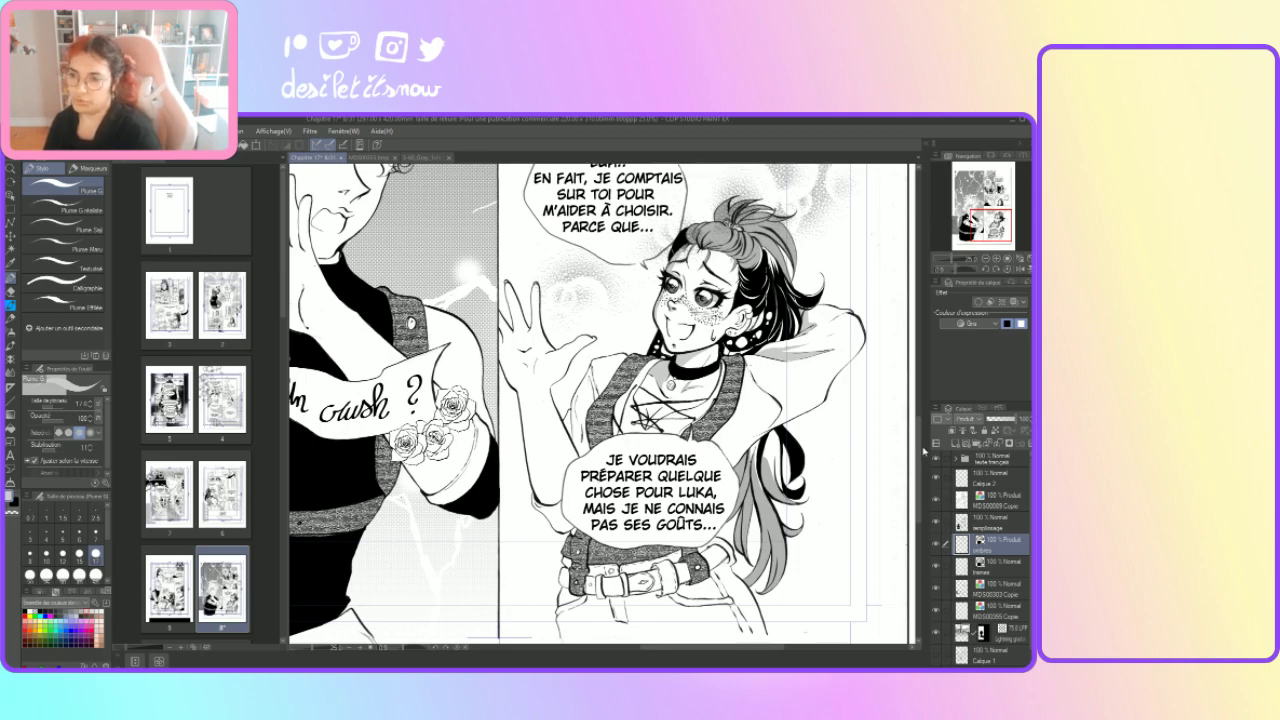
# Step: Paint grey Plume G shadows on the ponytailed girl's sleeve beside her raised hand in the lowest panel
pyautogui.scroll(-2, 600, 400)
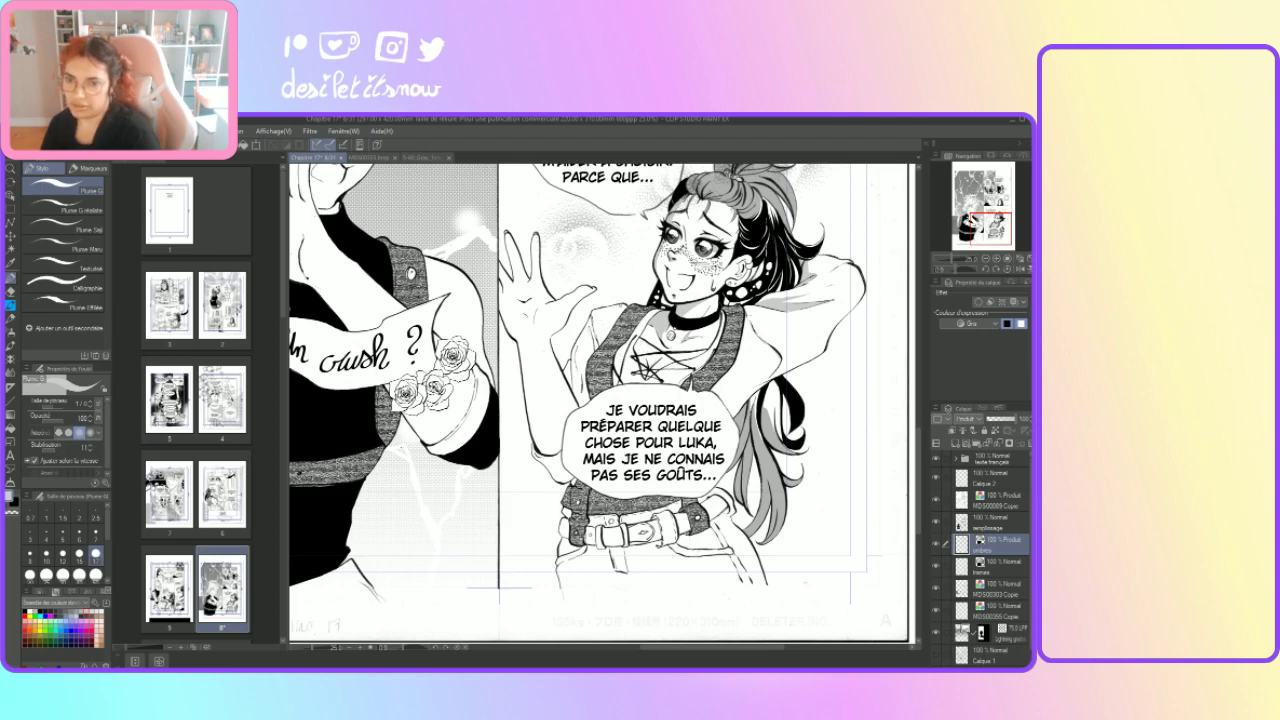
pyautogui.moveTo(606, 316)
pyautogui.mouseDown()
pyautogui.moveTo(596, 346)
pyautogui.moveTo(594, 315)
pyautogui.mouseUp()
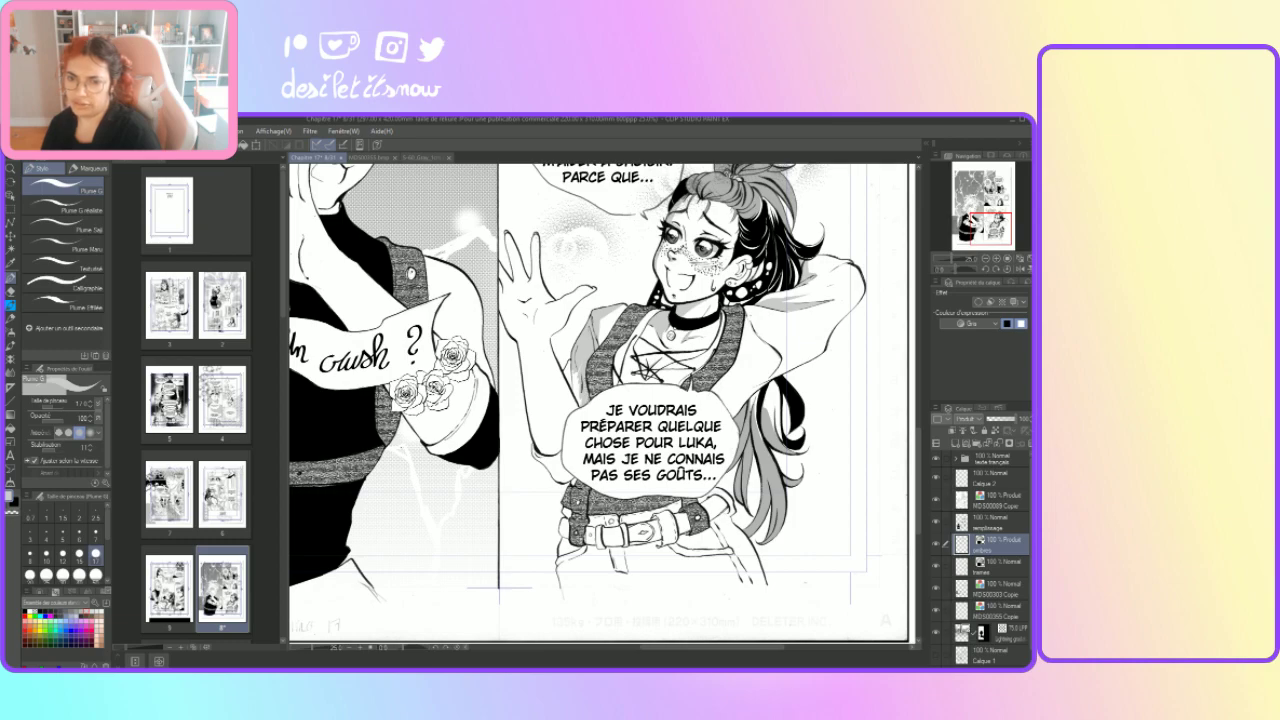
pyautogui.press('e')
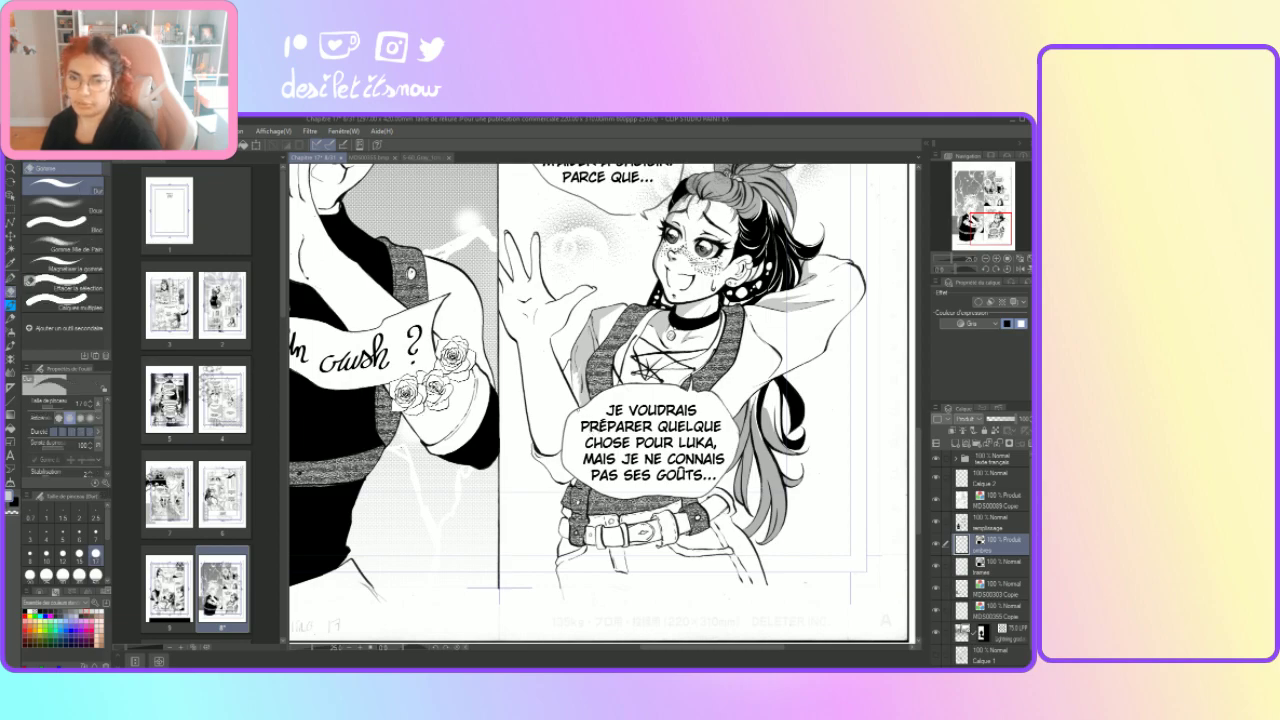
pyautogui.press('p')
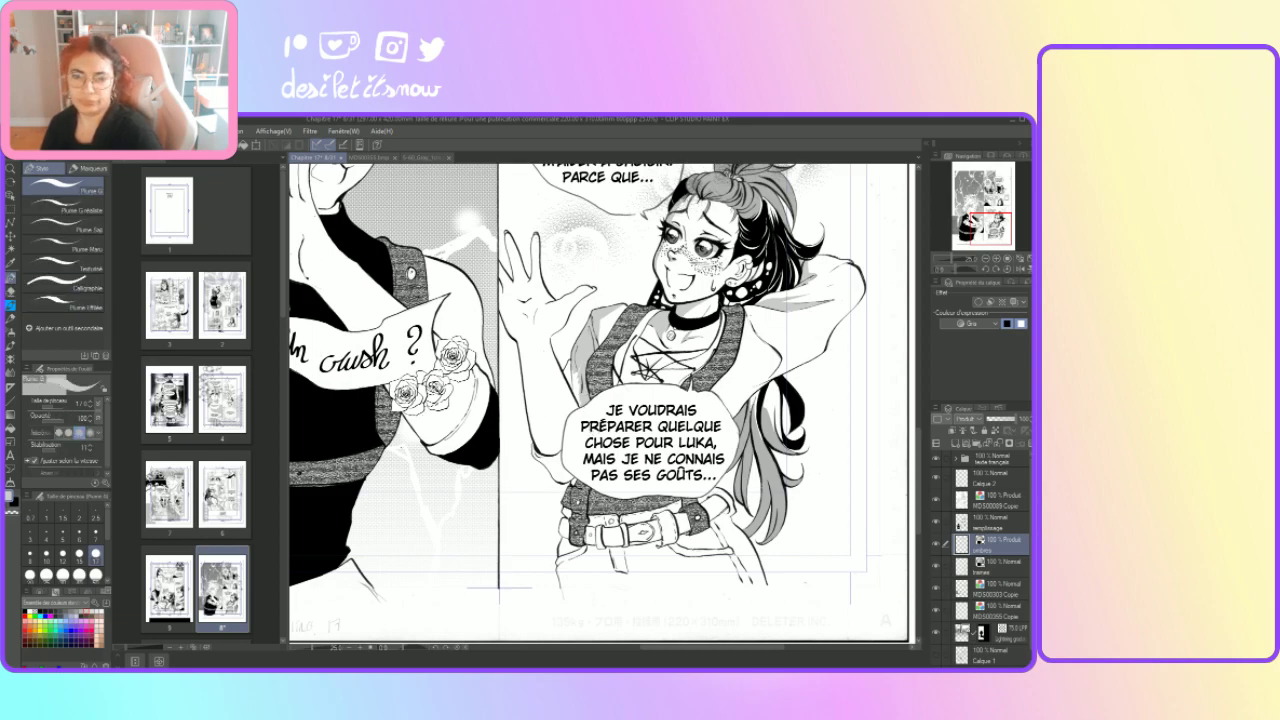
pyautogui.moveTo(582, 379)
pyautogui.mouseDown()
pyautogui.moveTo(574, 398)
pyautogui.moveTo(577, 386)
pyautogui.moveTo(565, 391)
pyautogui.mouseUp()
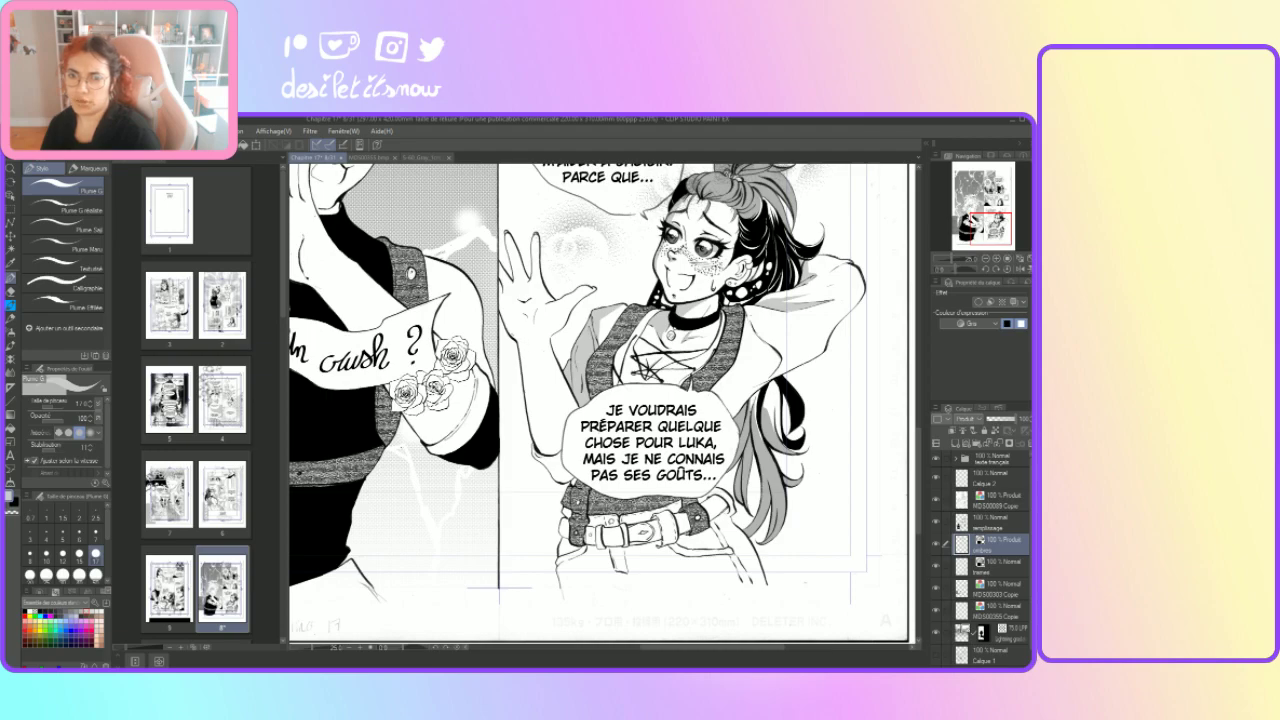
# Step: Shade the underside of the girl's raised forearm in grey down to the elbow, cleaning up the shadow's edges with the eraser
pyautogui.moveTo(517, 339); pyautogui.dragTo(561, 480)
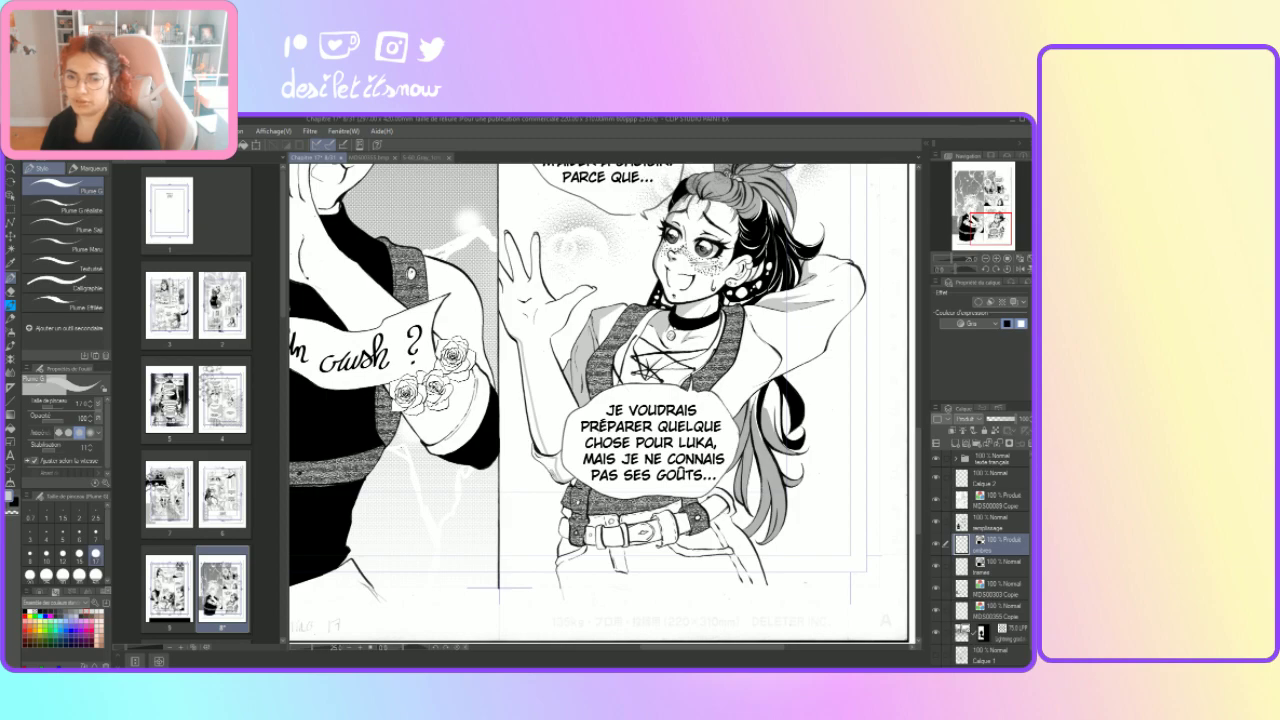
pyautogui.moveTo(546, 457); pyautogui.dragTo(552, 471)
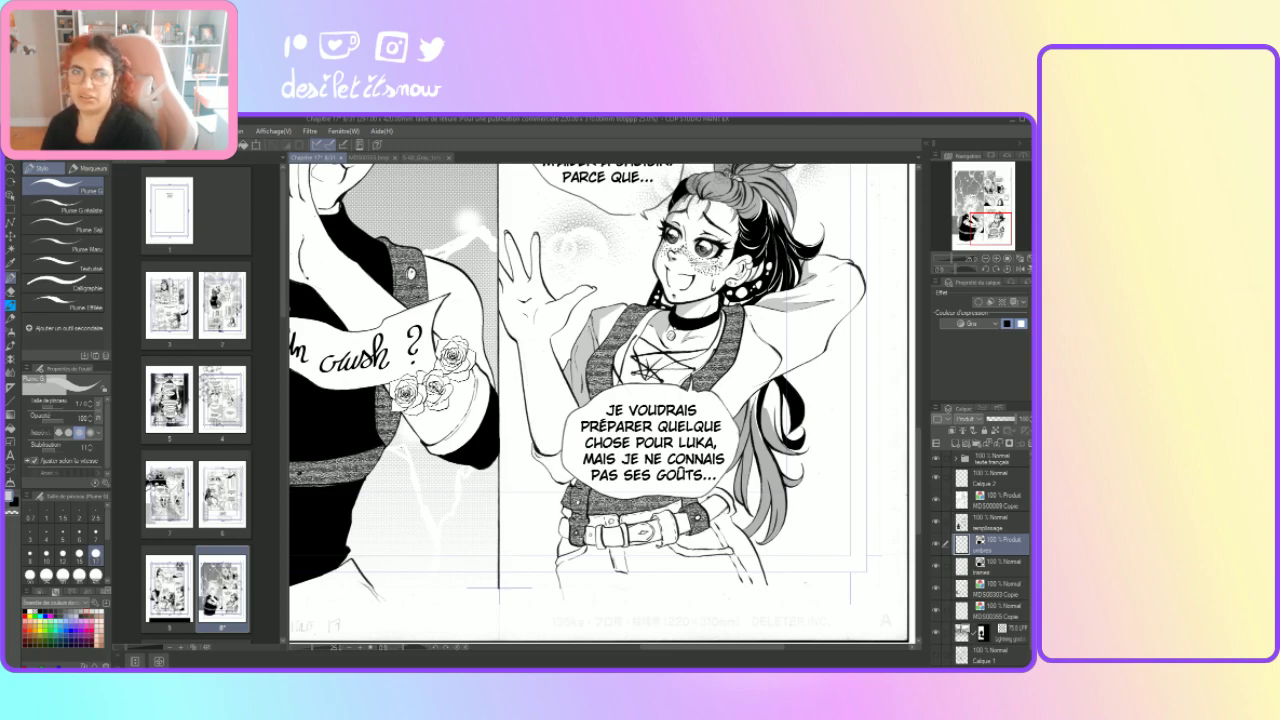
pyautogui.moveTo(518, 340); pyautogui.dragTo(566, 478)
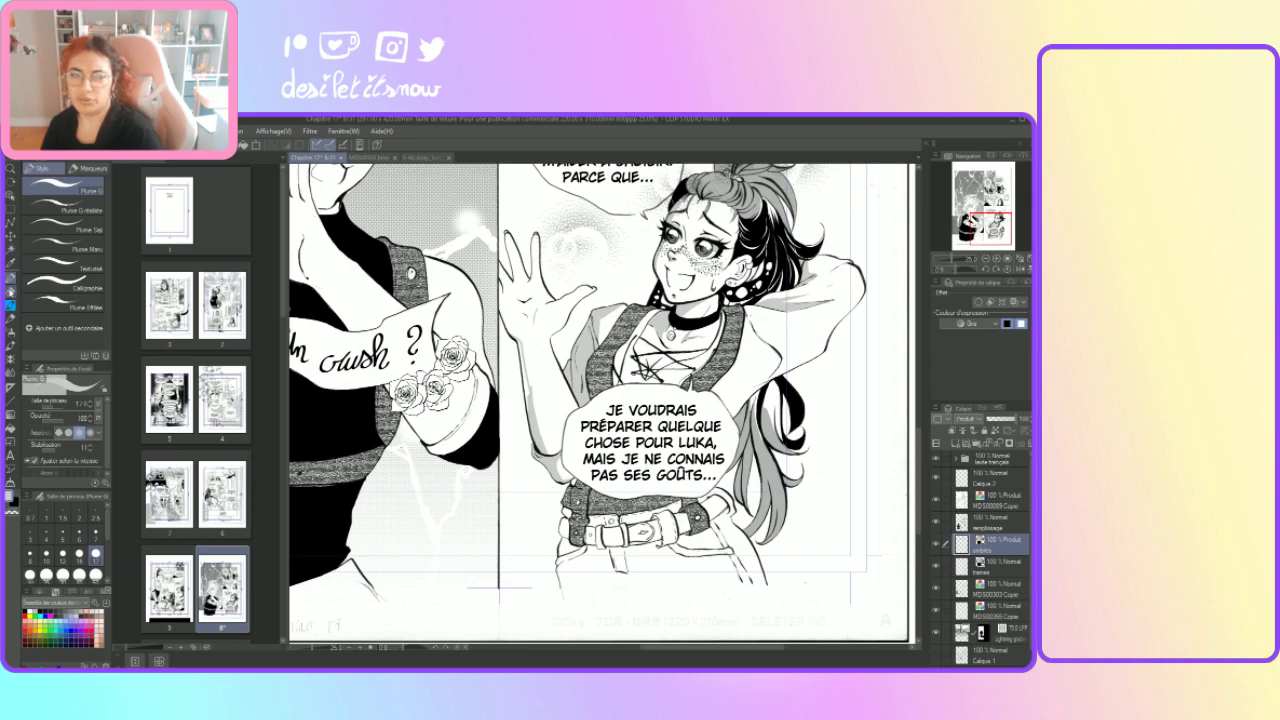
pyautogui.press('e')
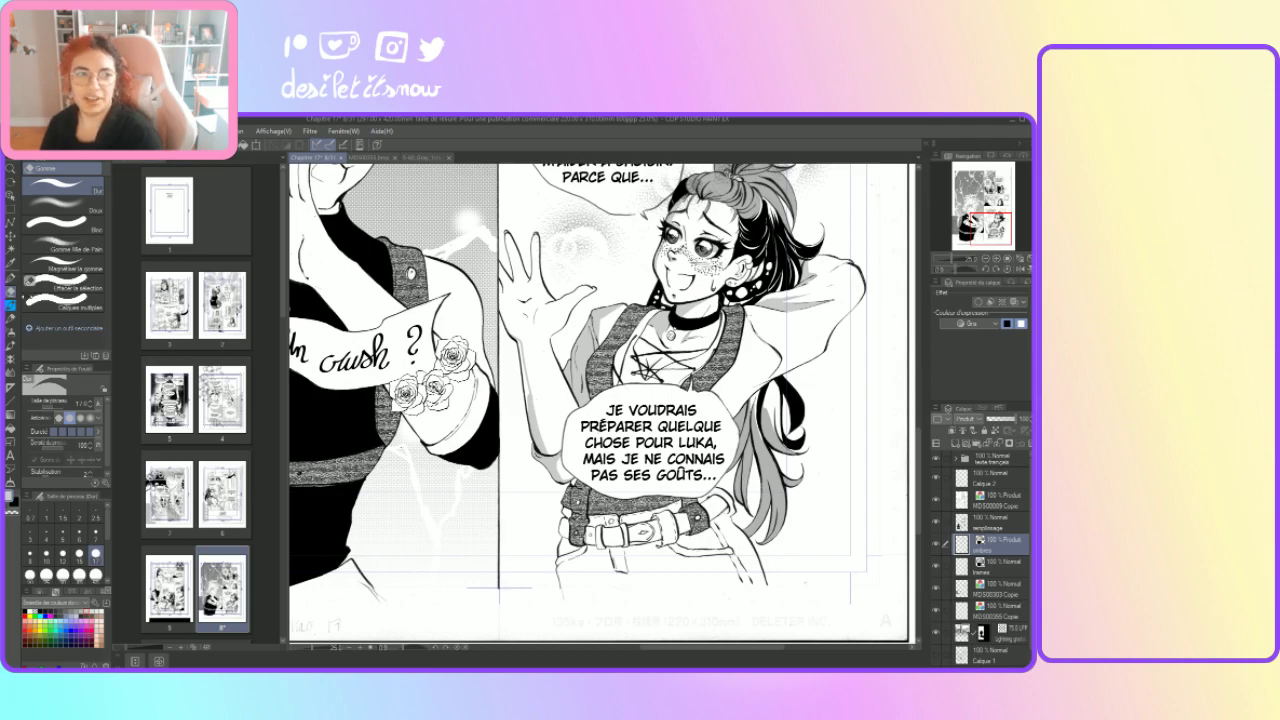
pyautogui.press('p')
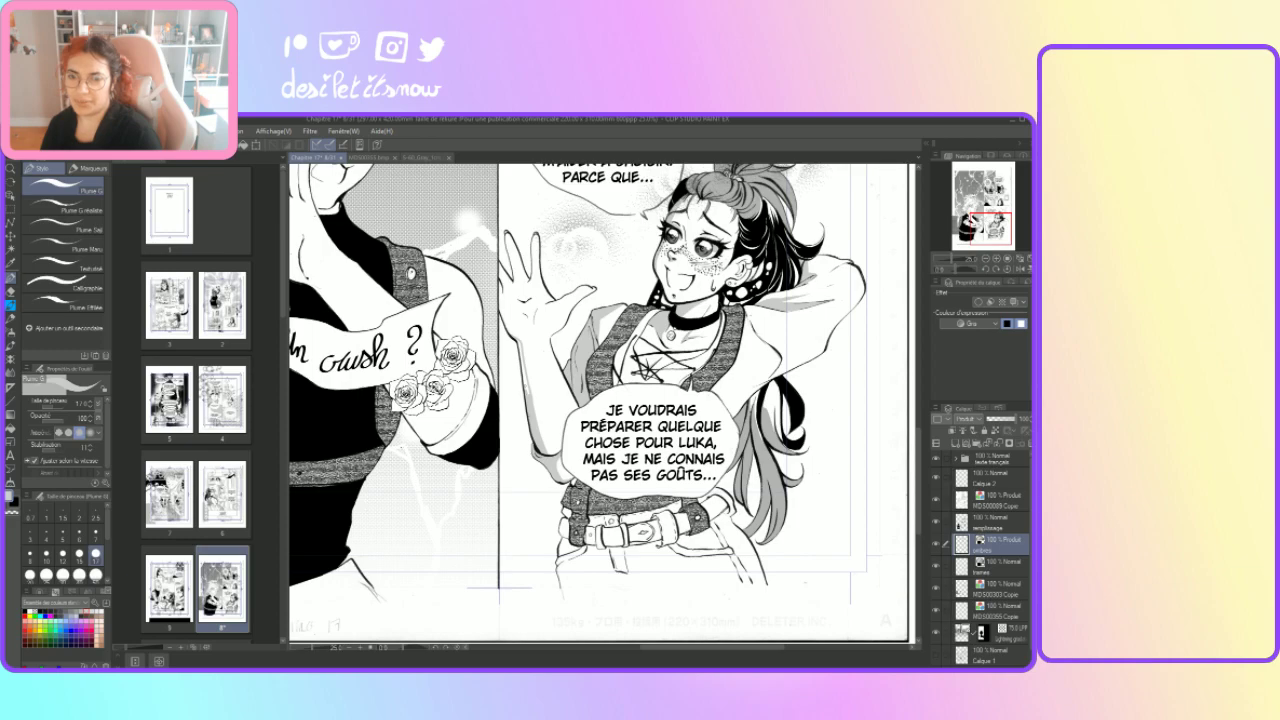
pyautogui.moveTo(521, 363); pyautogui.dragTo(525, 376)
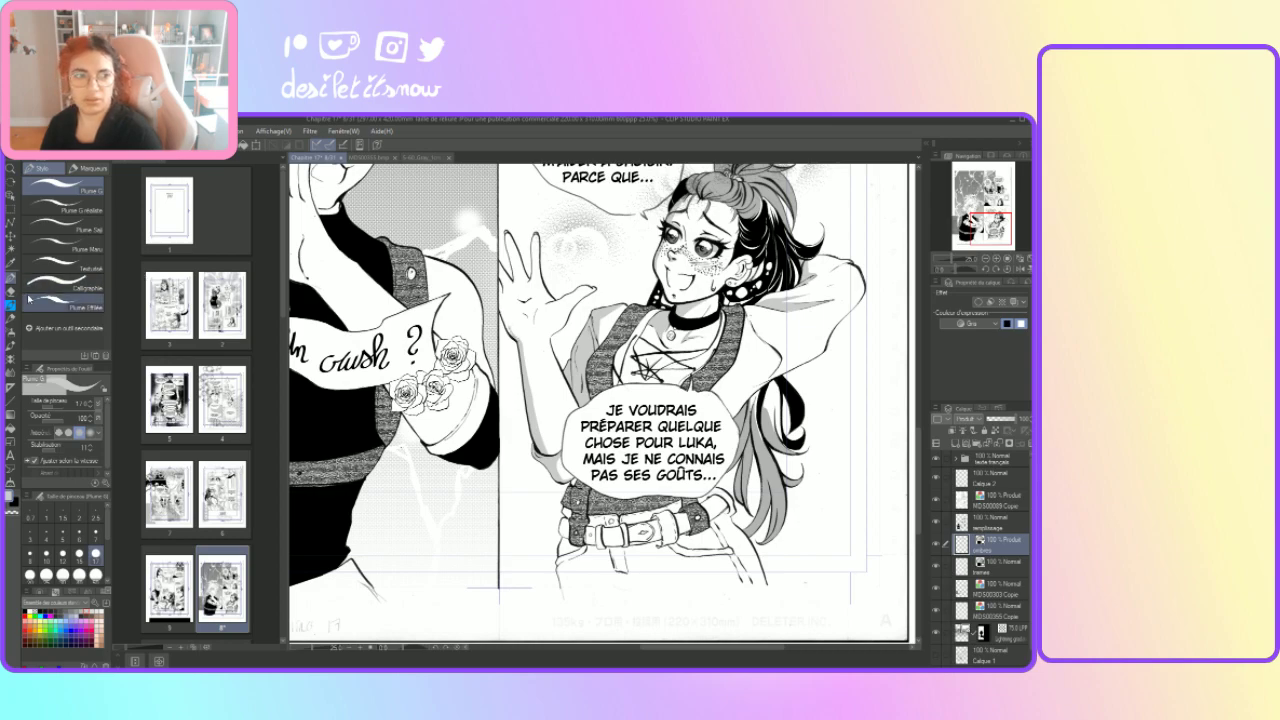
pyautogui.press('e')
pyautogui.moveTo(508, 325); pyautogui.dragTo(518, 340)
pyautogui.press('p')
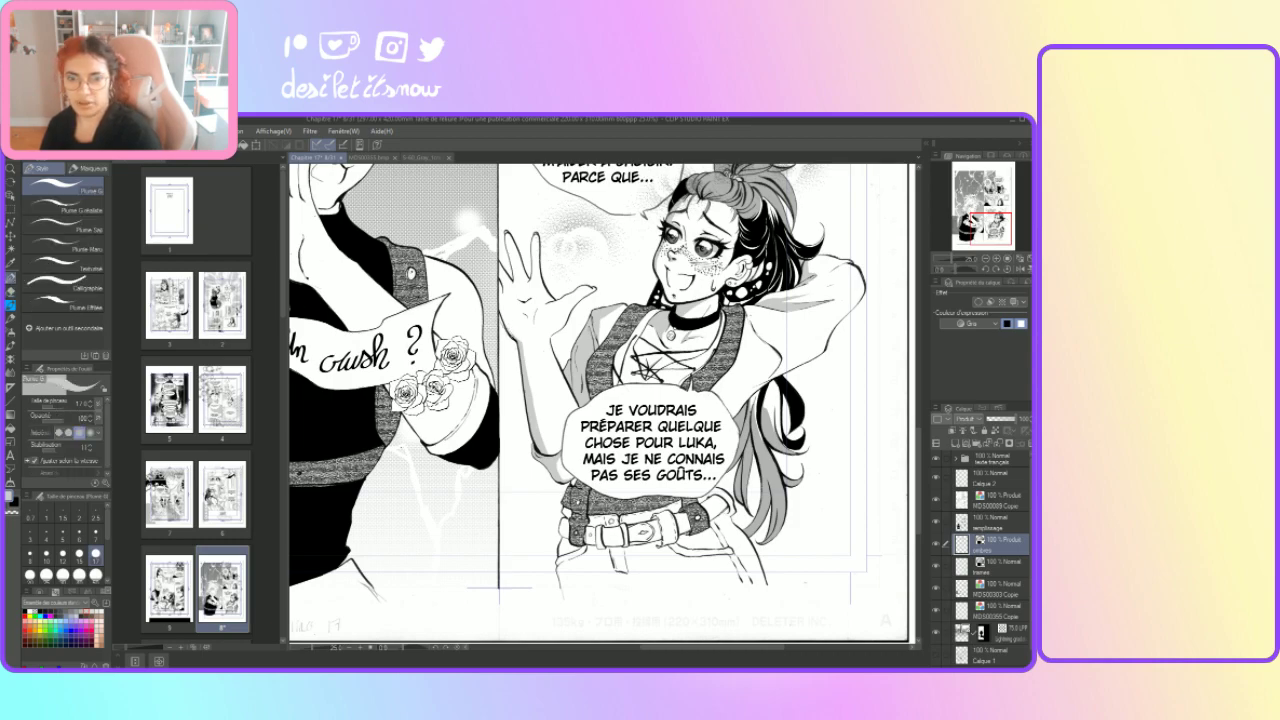
pyautogui.press('e')
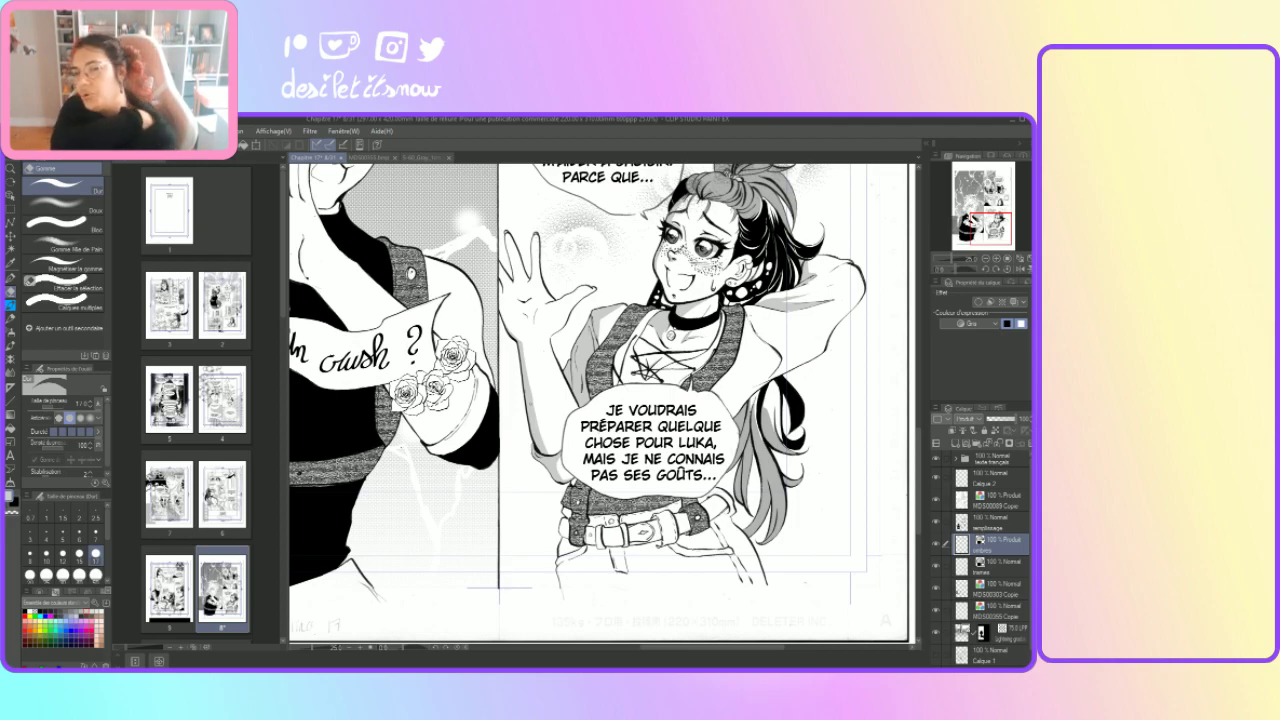
# Step: Paint grey shadows on the girl's waist and trousers below the speech bubble, using the Plume G pen at size 50
pyautogui.click(12, 281)
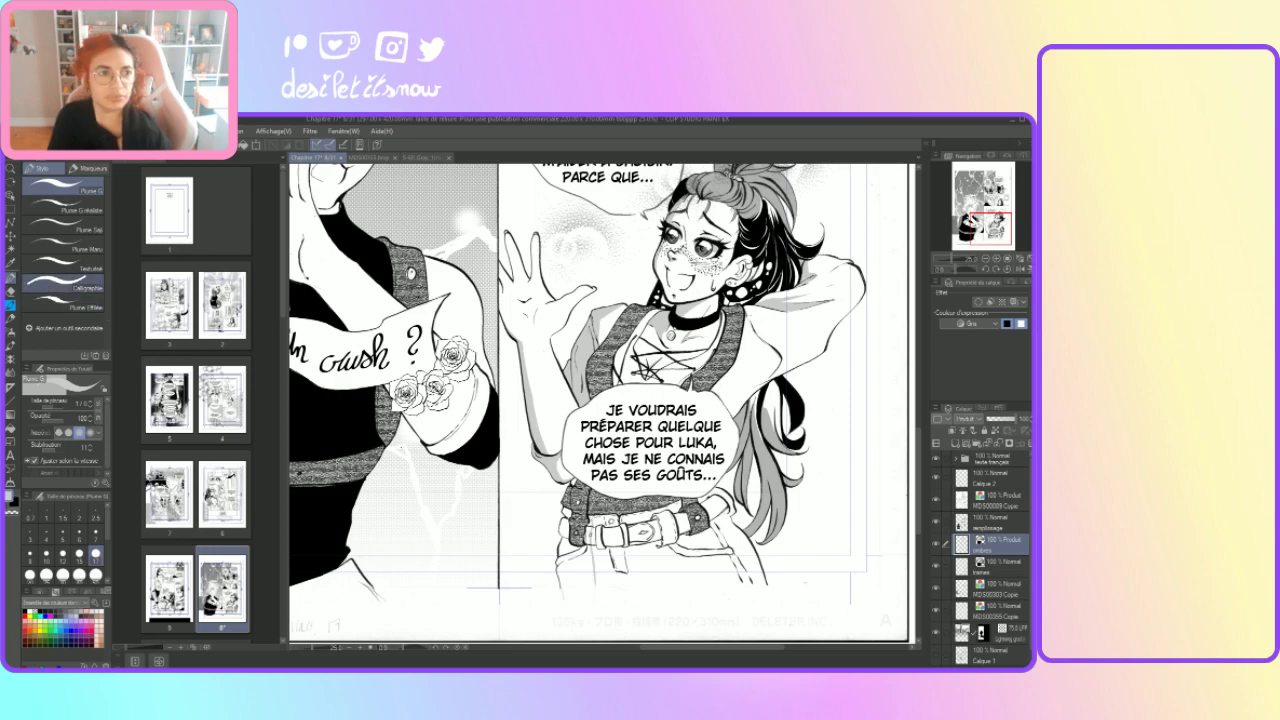
pyautogui.click(96, 579)
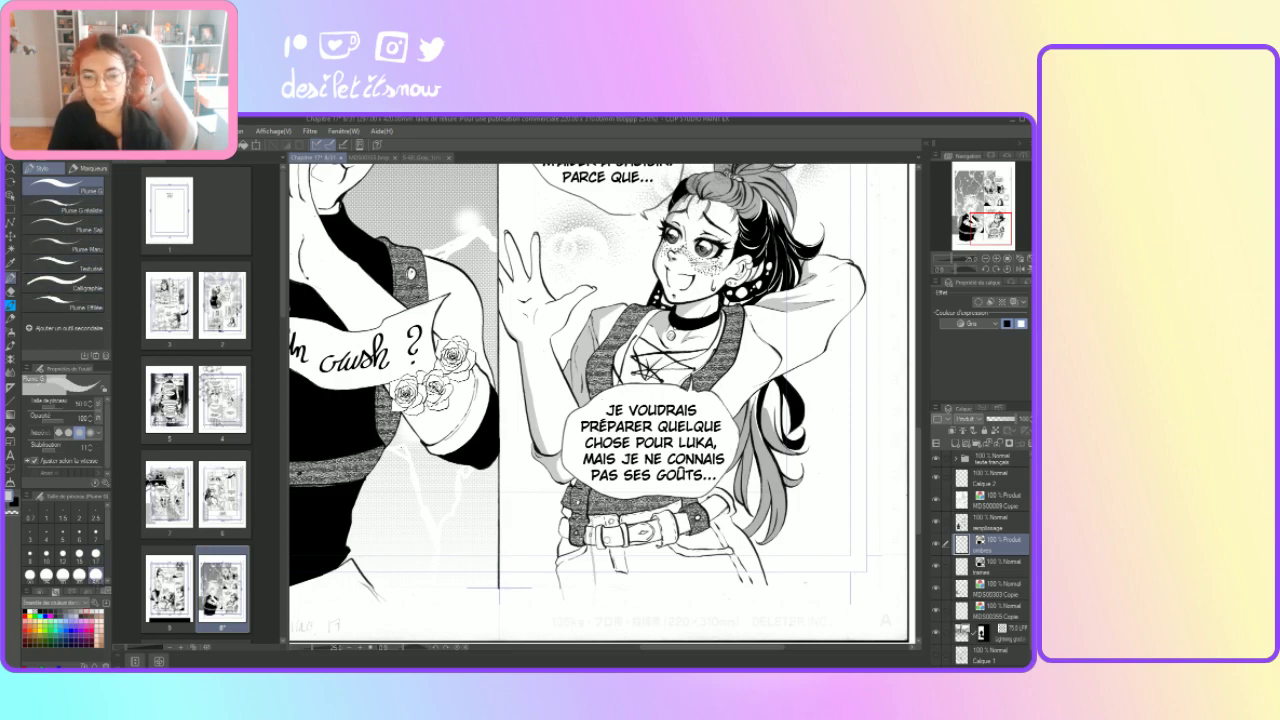
pyautogui.moveTo(570, 555)
pyautogui.mouseDown()
pyautogui.moveTo(564, 586)
pyautogui.moveTo(574, 560)
pyautogui.moveTo(590, 568)
pyautogui.moveTo(585, 530)
pyautogui.moveTo(586, 550)
pyautogui.moveTo(576, 540)
pyautogui.moveTo(561, 553)
pyautogui.moveTo(564, 522)
pyautogui.moveTo(566, 537)
pyautogui.mouseUp()
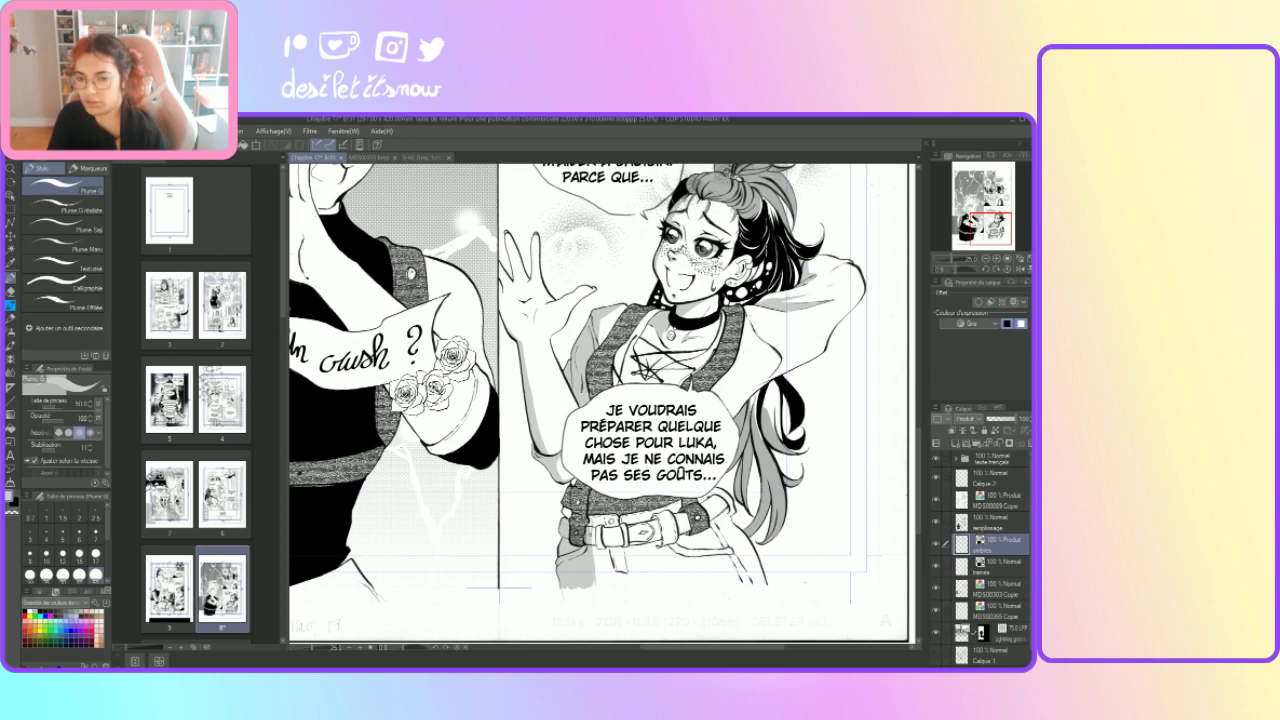
pyautogui.moveTo(568, 514)
pyautogui.mouseDown()
pyautogui.moveTo(586, 536)
pyautogui.moveTo(584, 516)
pyautogui.mouseUp()
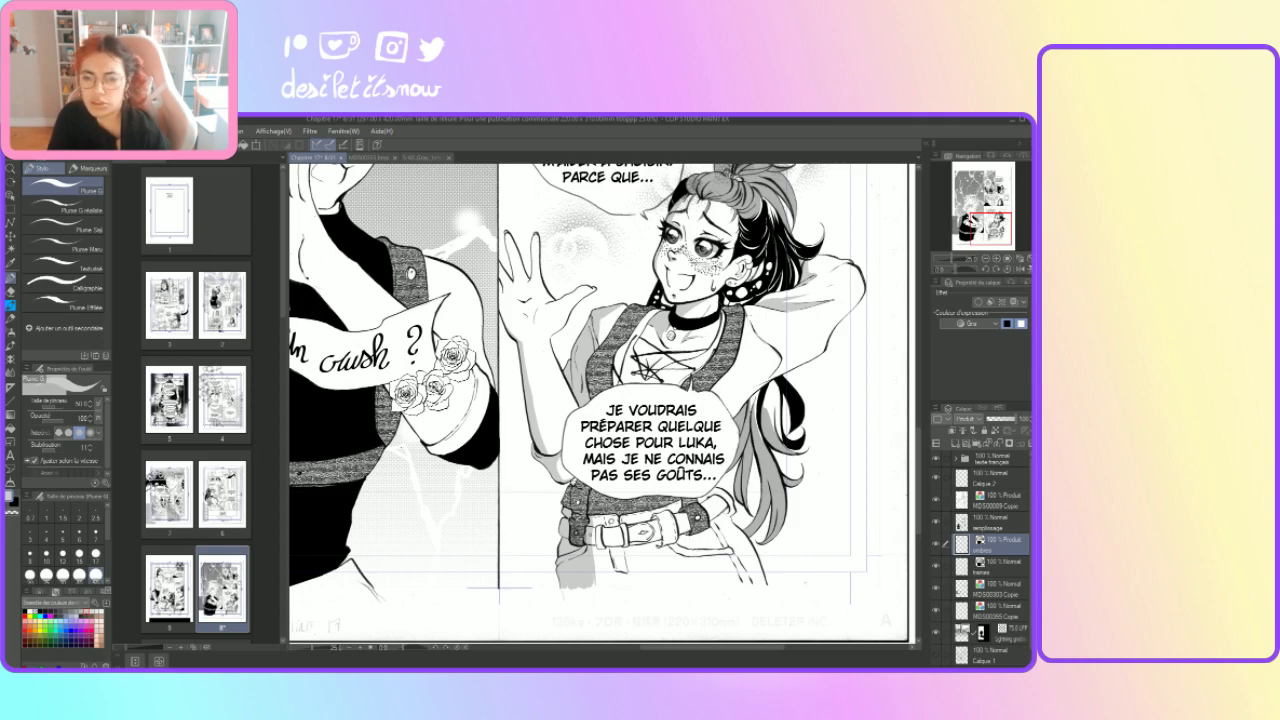
pyautogui.moveTo(585, 556); pyautogui.dragTo(592, 574)
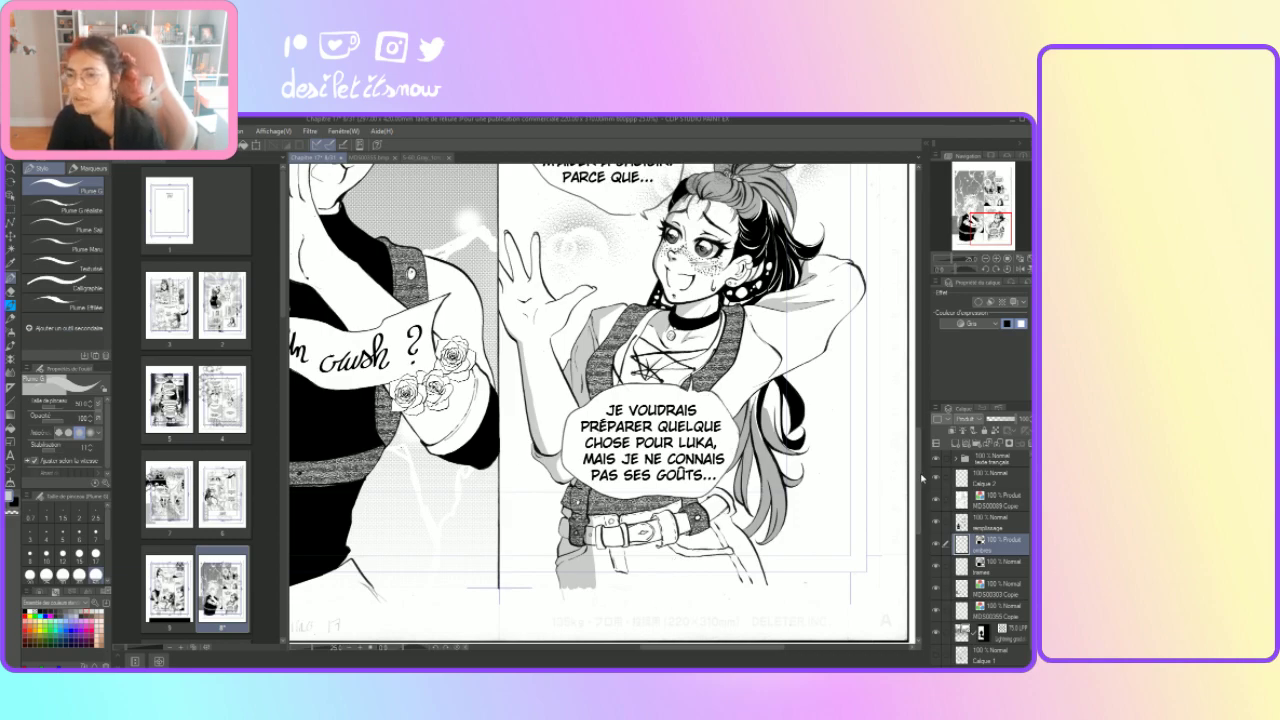
# Step: Add grey shadows to the strands of the girl's ponytail and upper hair, using the Plume G pen at size 17
pyautogui.scroll(1, 918, 477)
pyautogui.scroll(3, 918, 477)
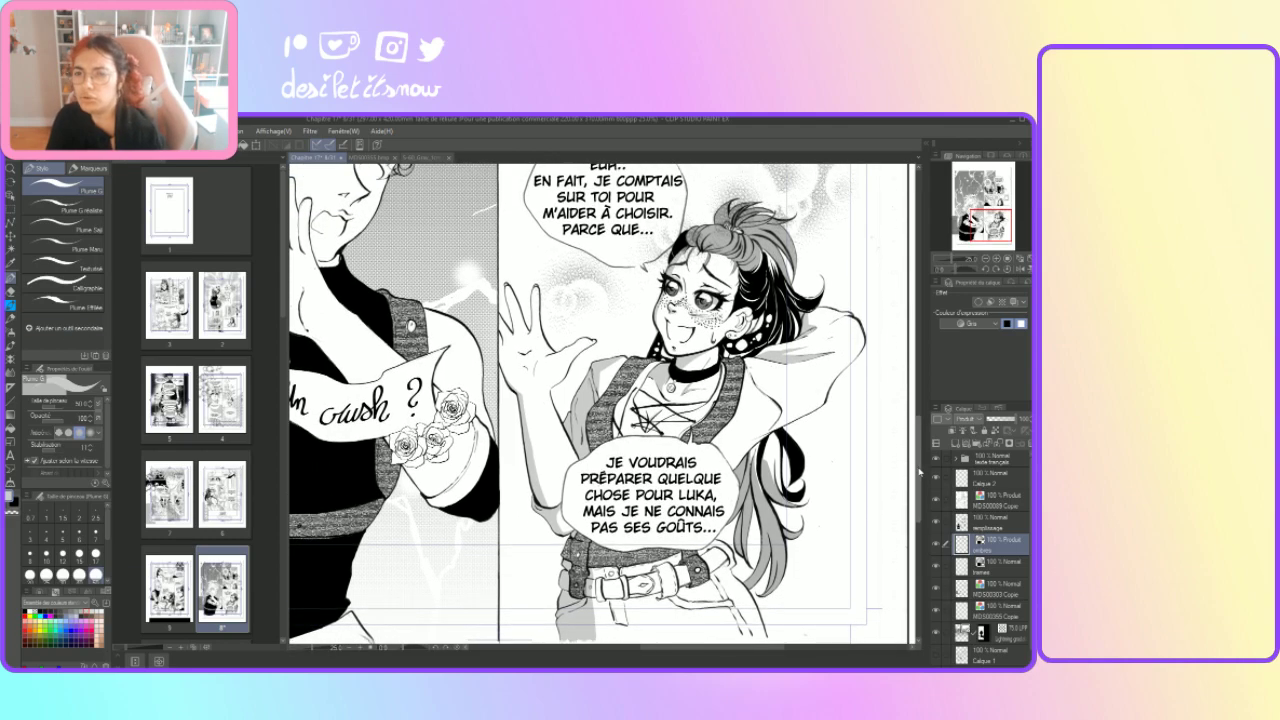
pyautogui.scroll(4, 917, 433)
pyautogui.moveTo(916, 430); pyautogui.dragTo(916, 430)
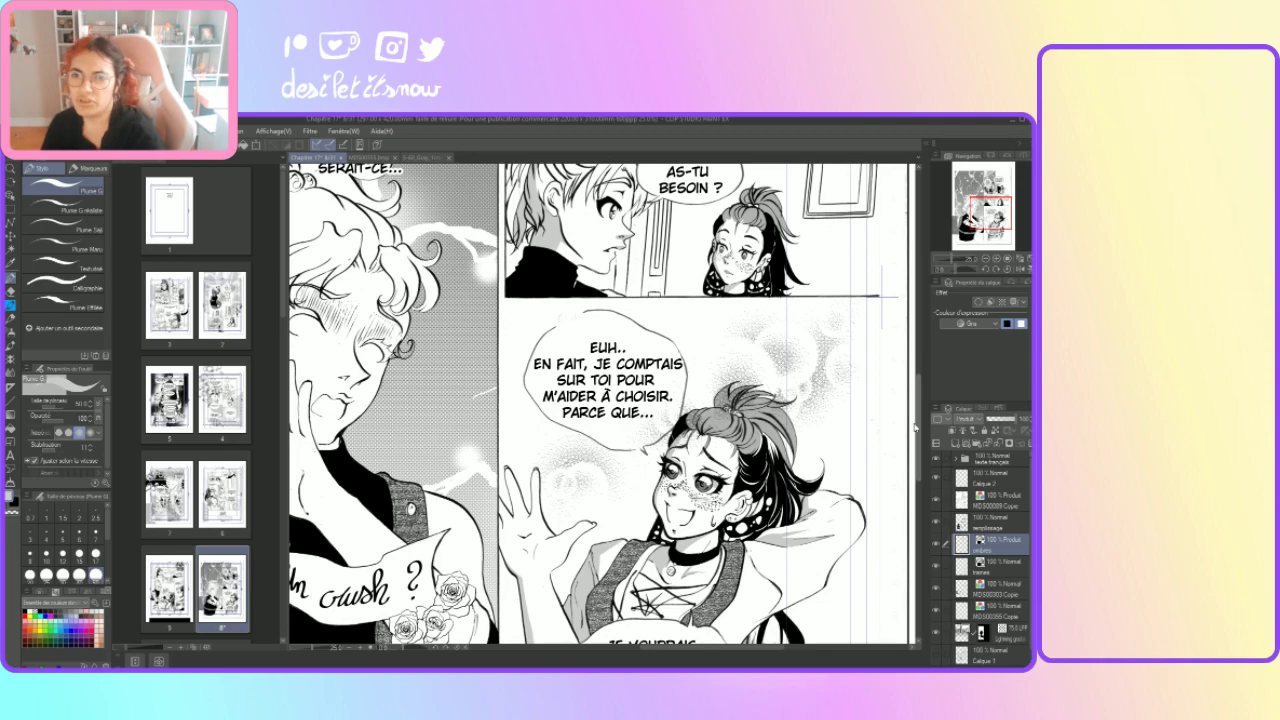
pyautogui.scroll(2, 916, 430)
pyautogui.scroll(-4, 916, 430)
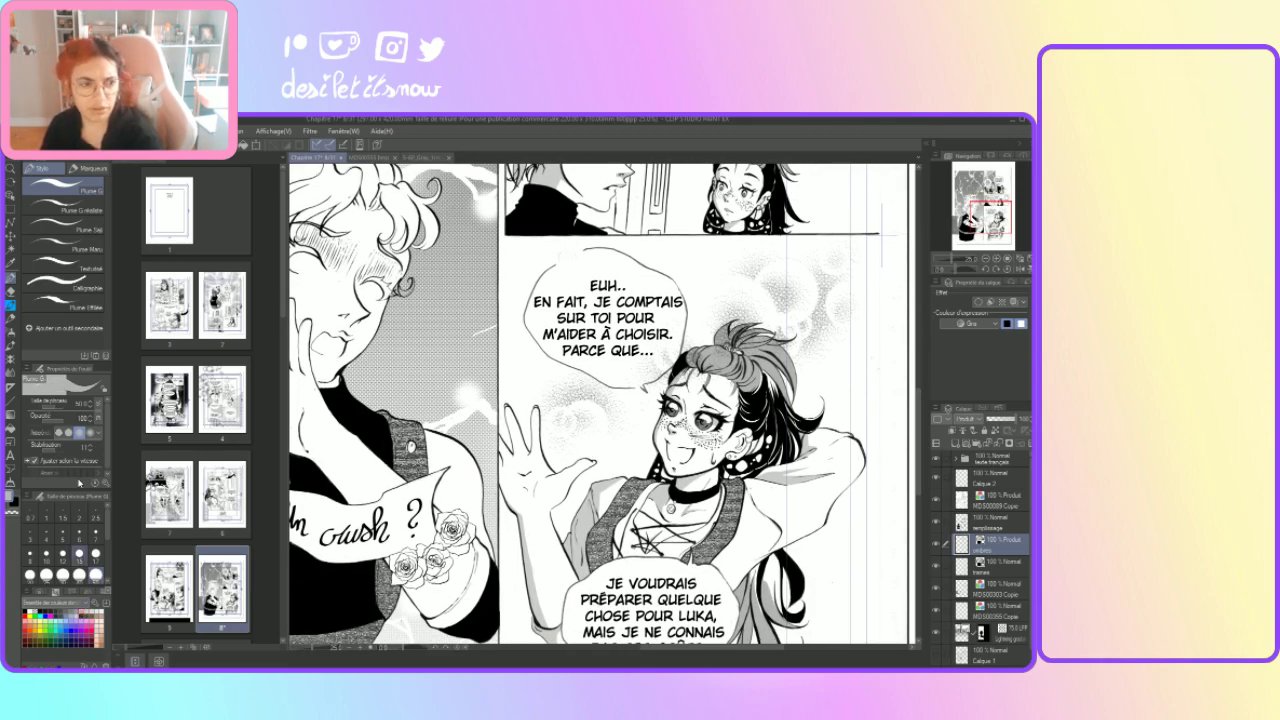
pyautogui.click(96, 553)
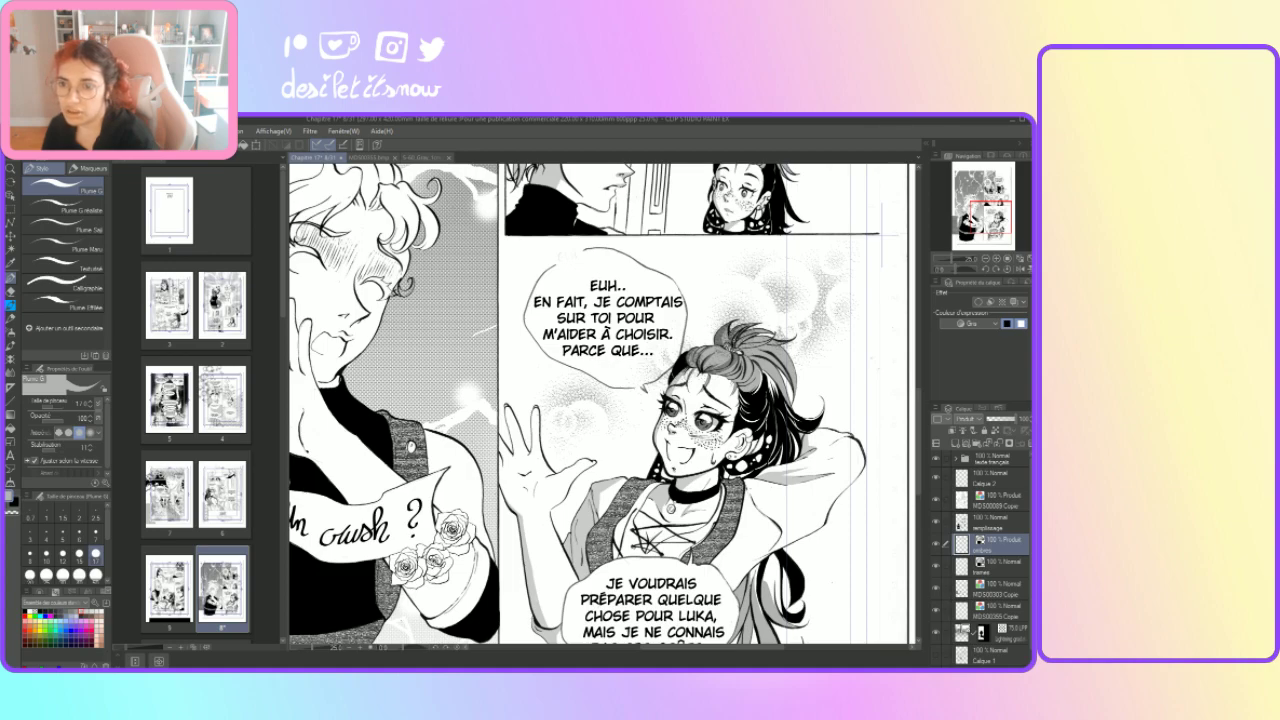
pyautogui.moveTo(734, 348); pyautogui.dragTo(770, 329)
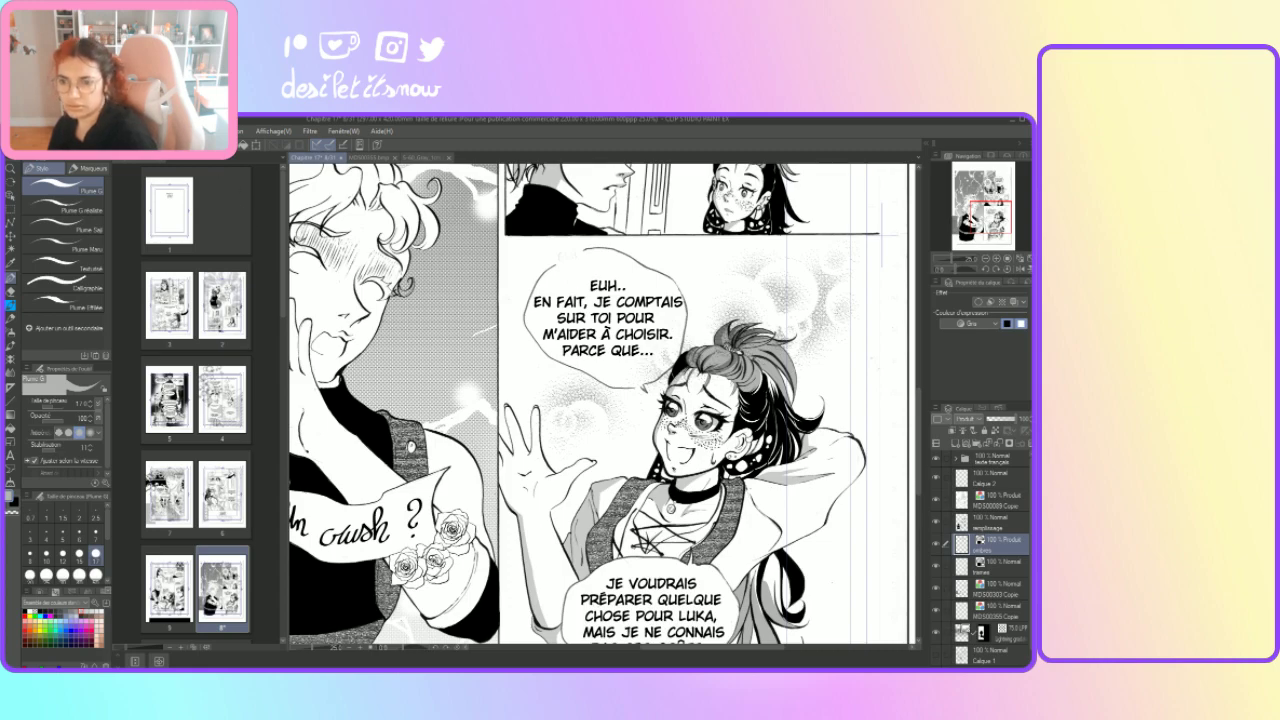
pyautogui.moveTo(764, 366); pyautogui.dragTo(776, 386)
pyautogui.moveTo(736, 382); pyautogui.dragTo(750, 390)
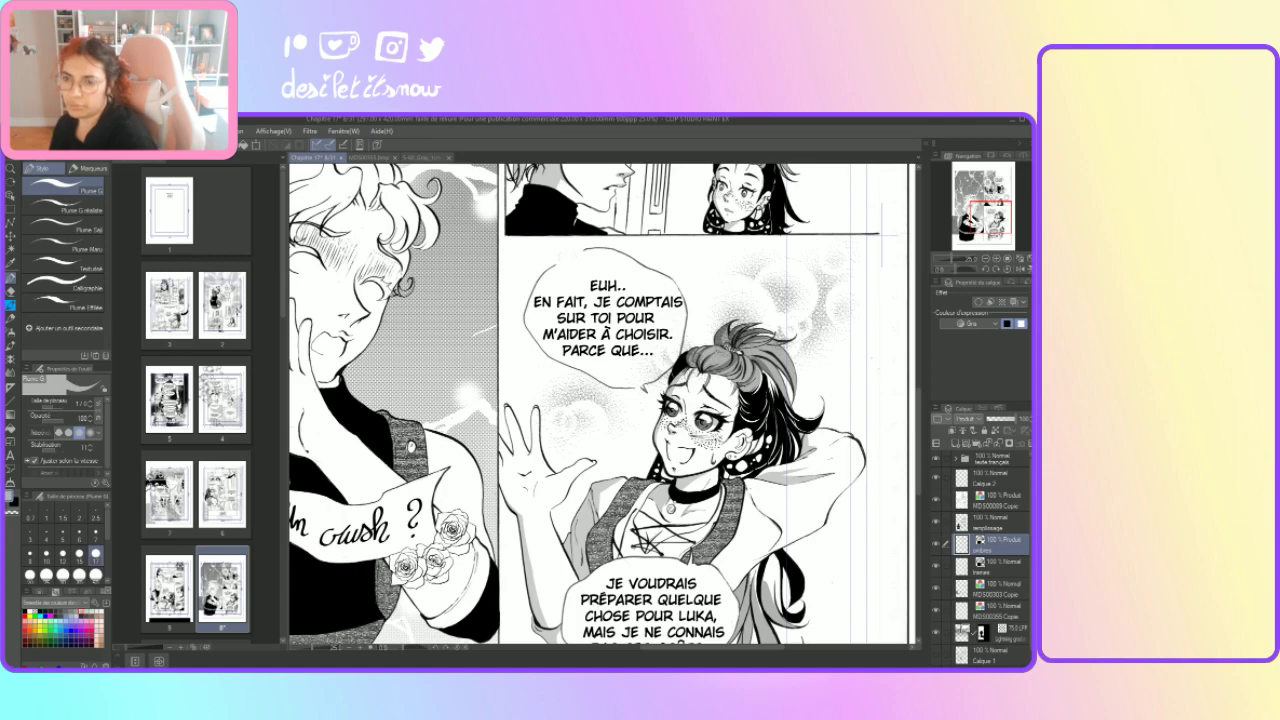
pyautogui.press('e')
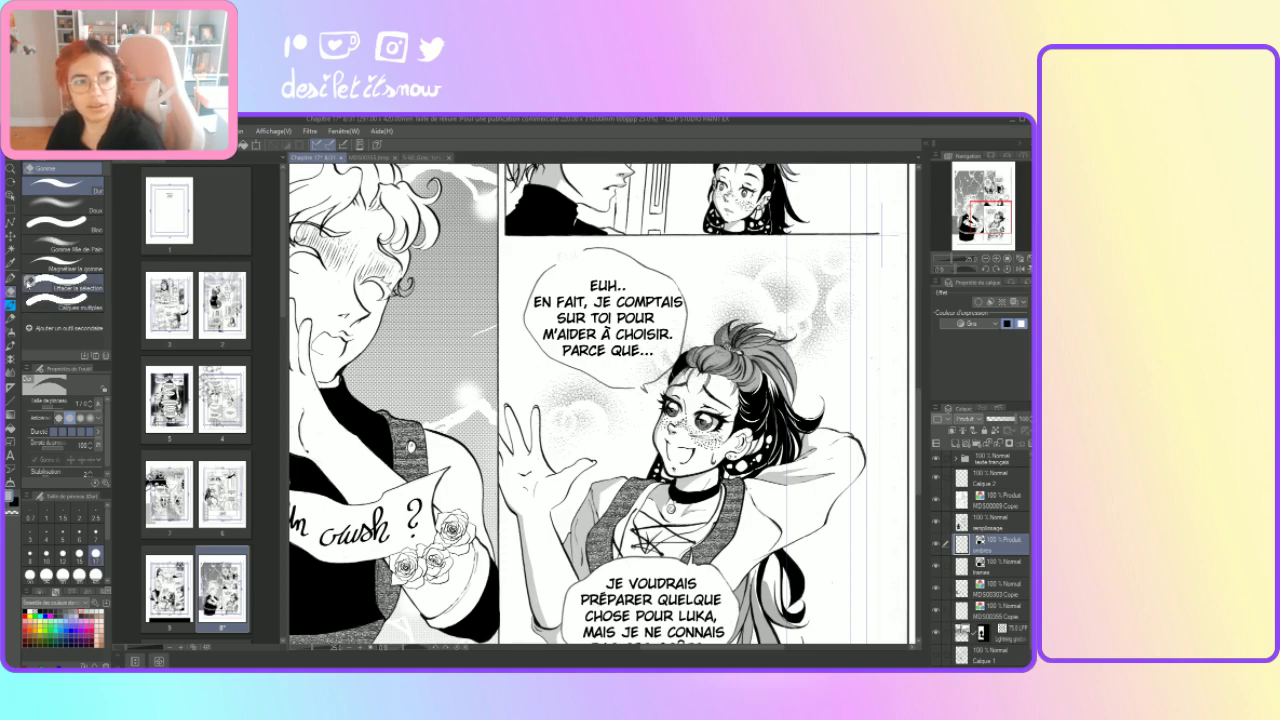
pyautogui.press('p')
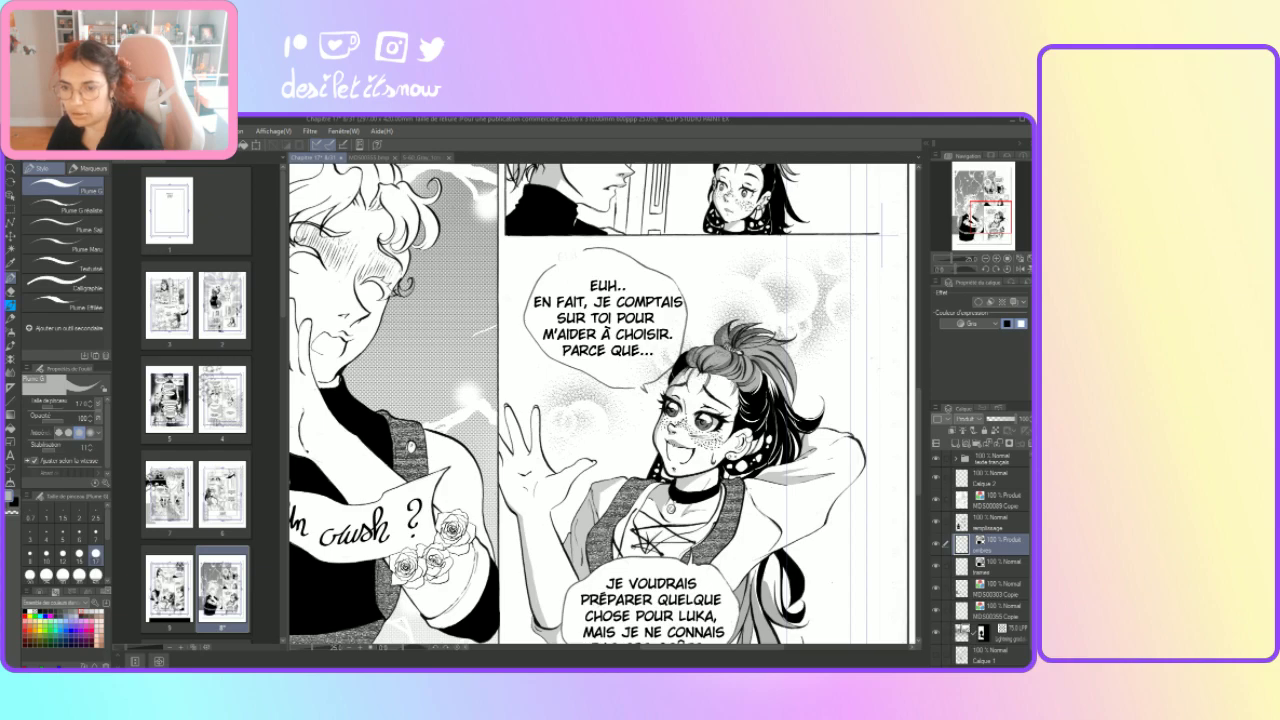
# Step: Shade the blond character's upper face in grey on the ombres layer, outlining with Plume G at size 17 and filling at size 50
pyautogui.moveTo(735, 648); pyautogui.dragTo(683, 650)
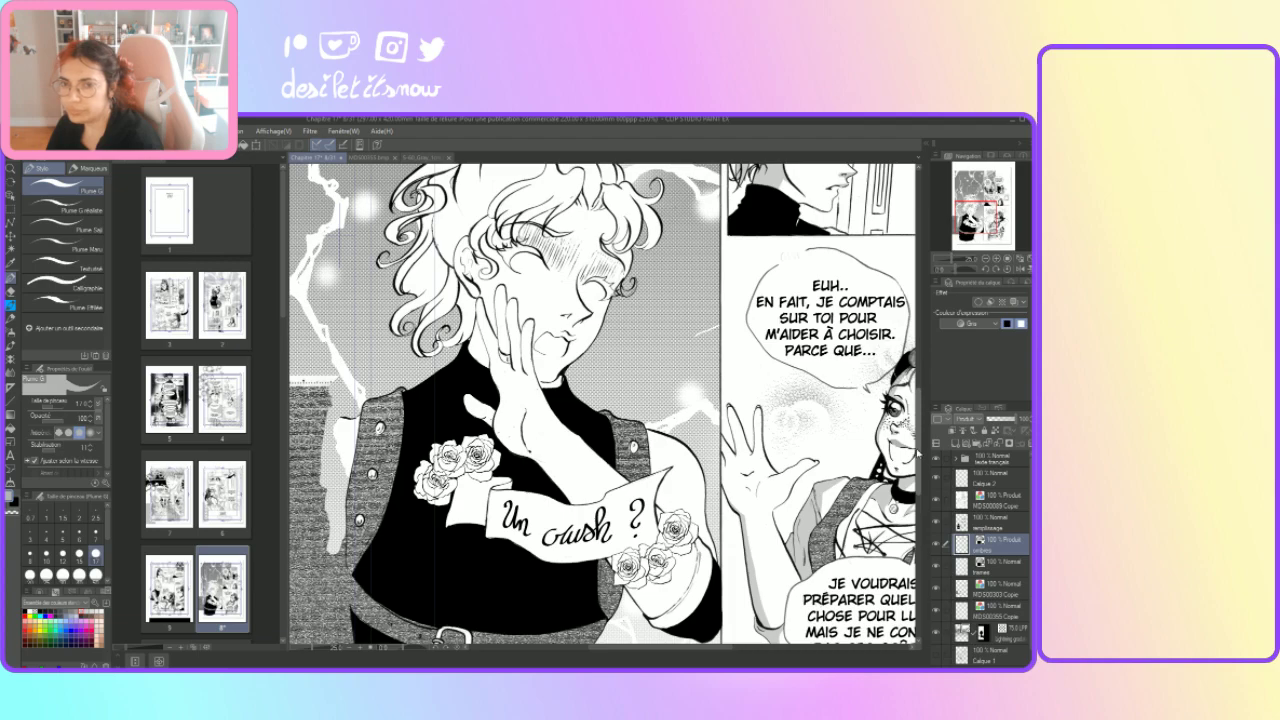
pyautogui.scroll(5, 919, 440)
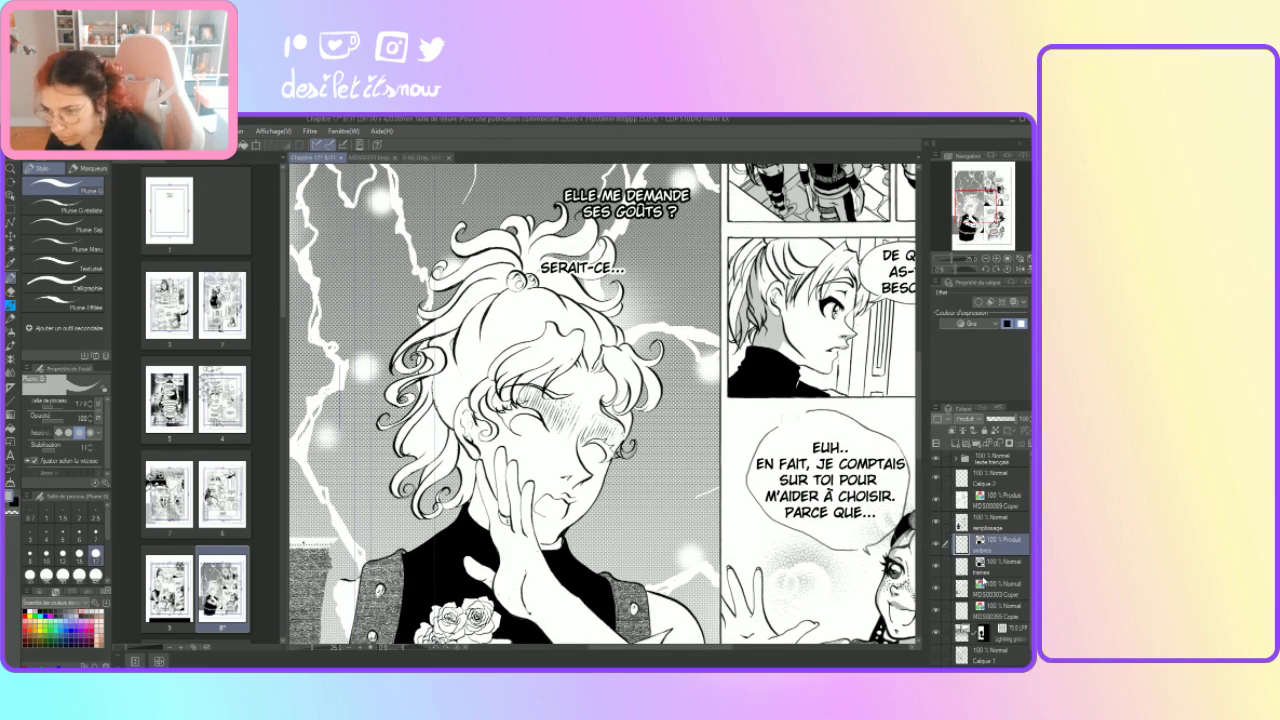
pyautogui.click(962, 632)
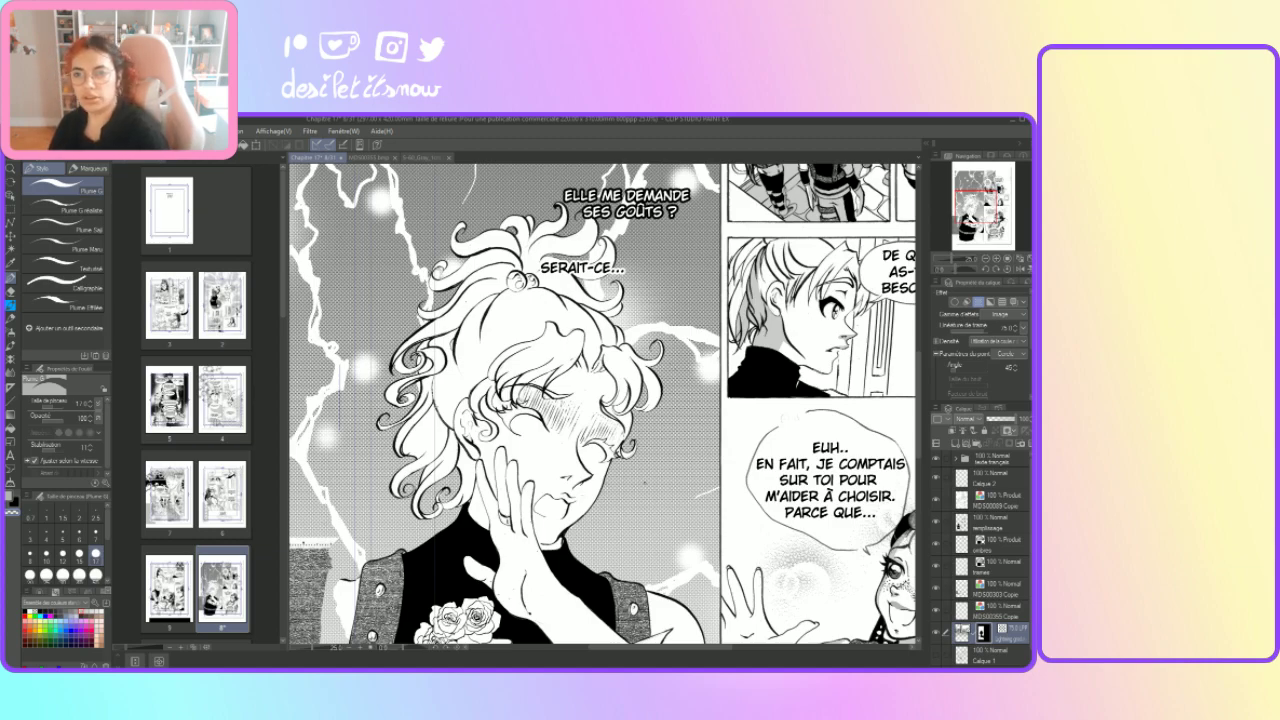
pyautogui.scroll(-3, 920, 470)
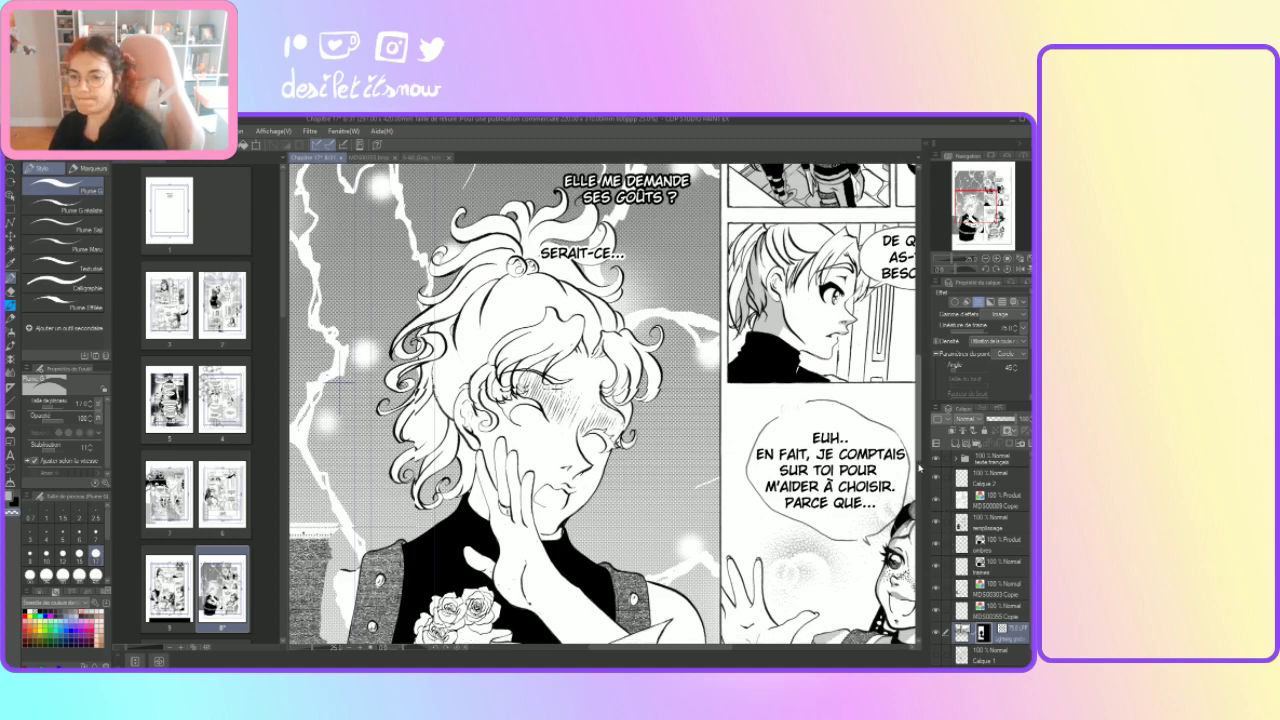
pyautogui.scroll(-1, 919, 478)
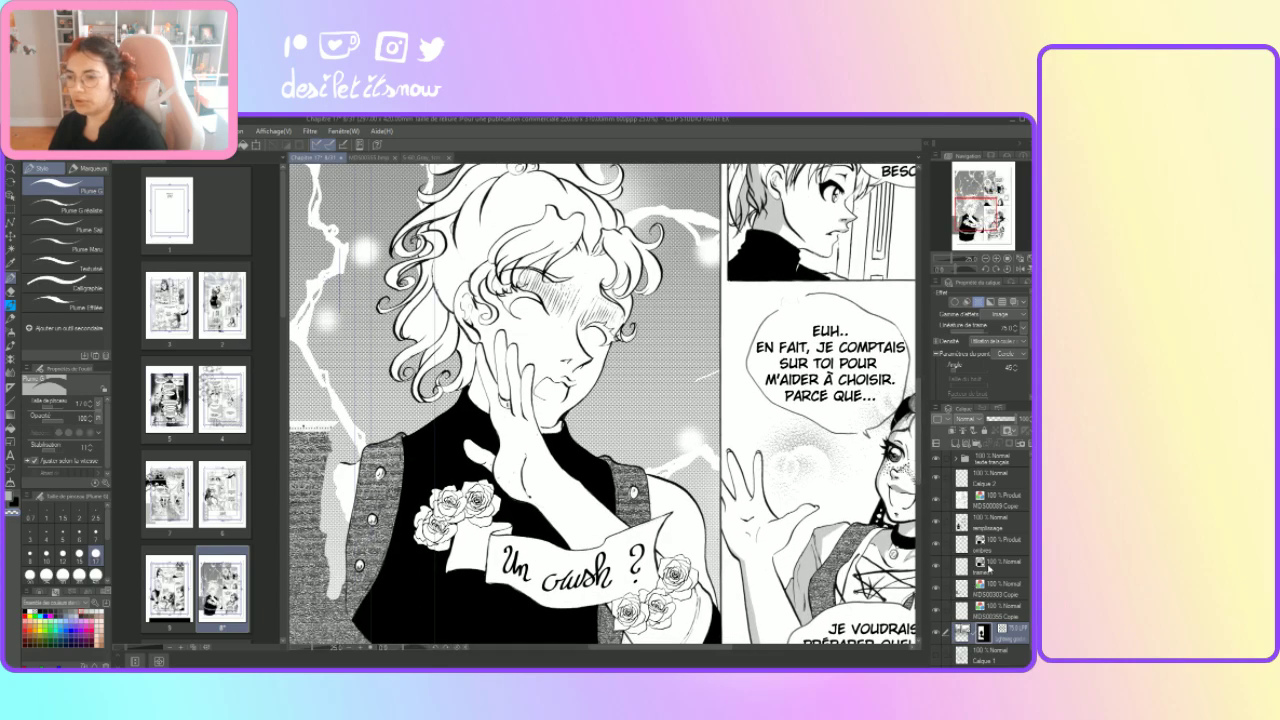
pyautogui.click(998, 552)
pyautogui.scroll(2, 921, 445)
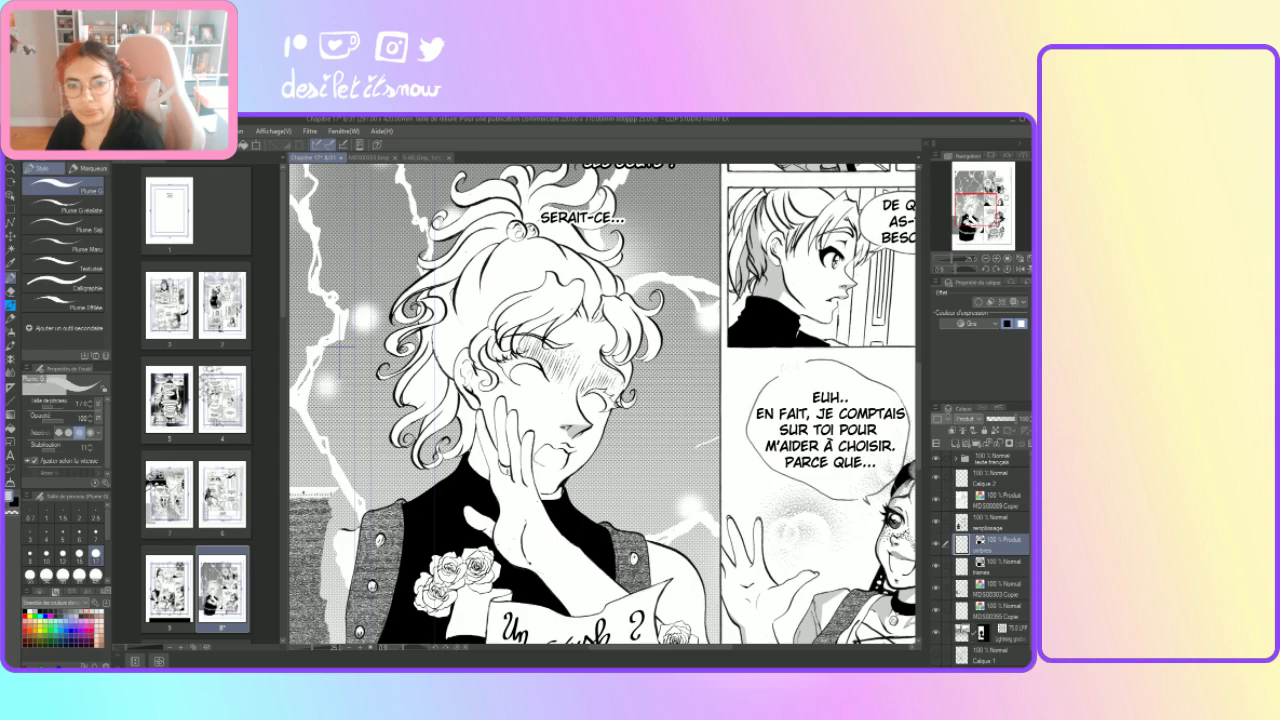
pyautogui.moveTo(551, 401); pyautogui.dragTo(567, 402)
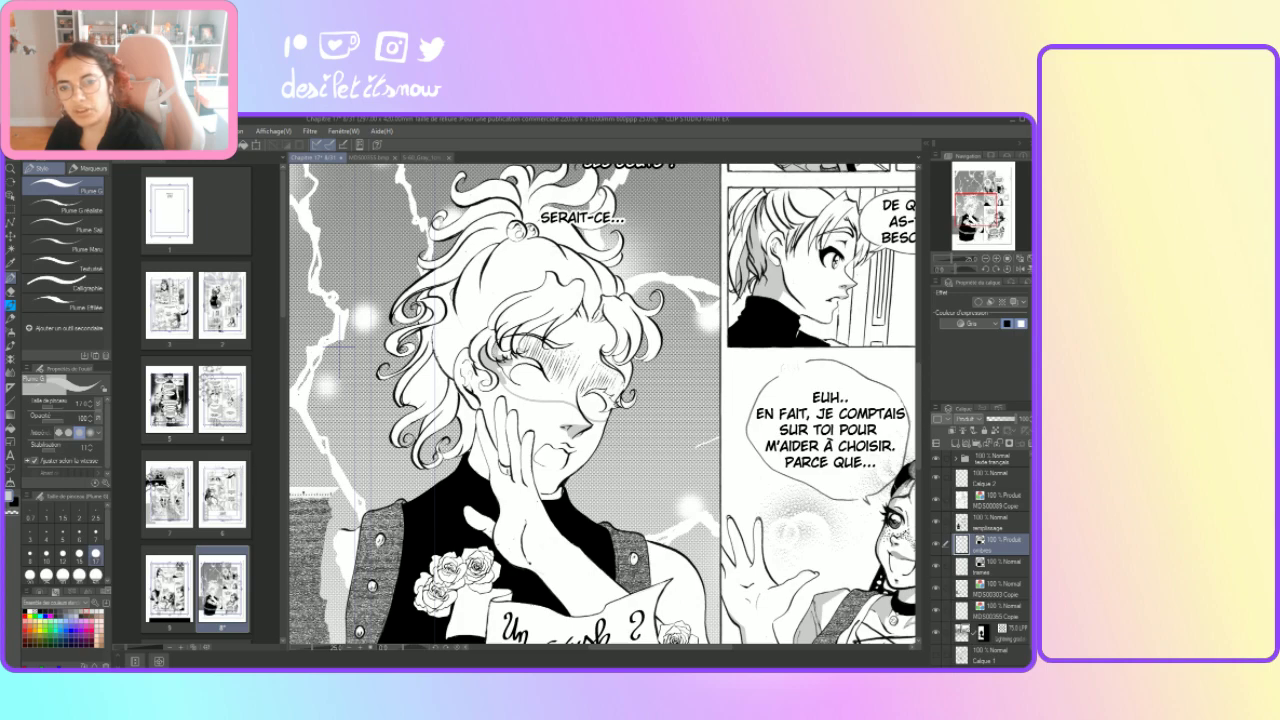
pyautogui.moveTo(497, 353); pyautogui.dragTo(506, 339)
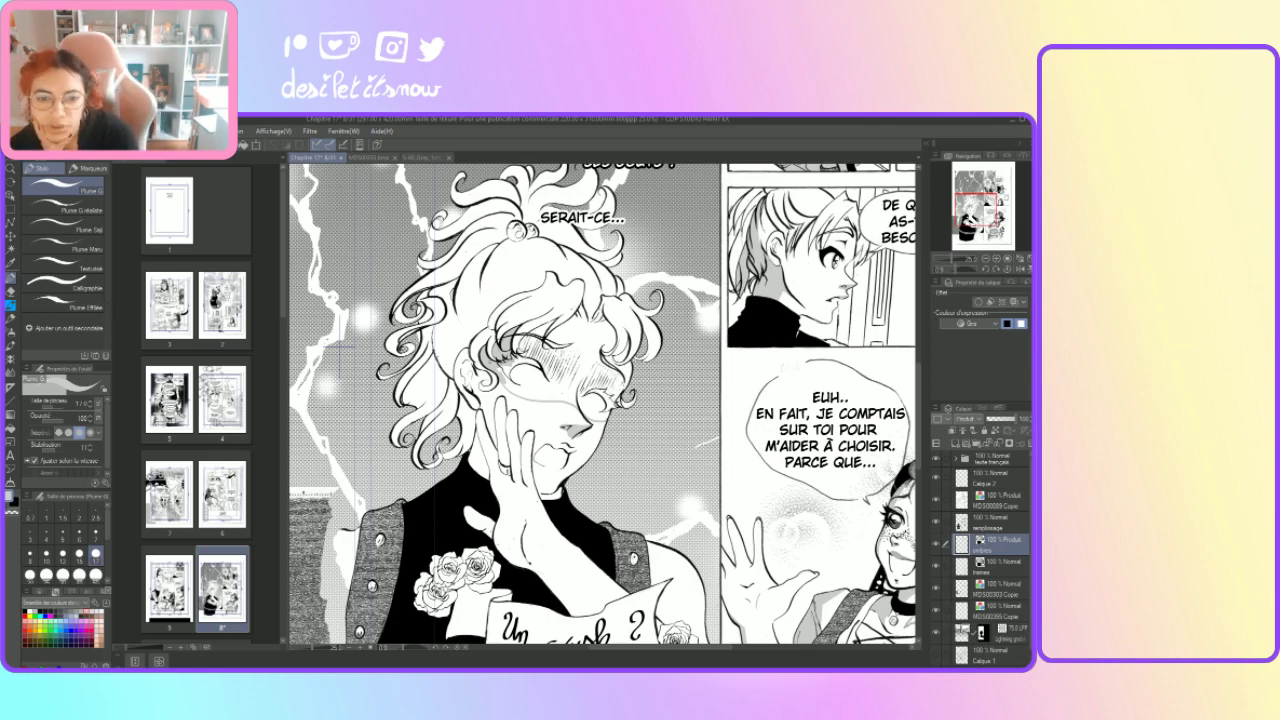
pyautogui.click(95, 574)
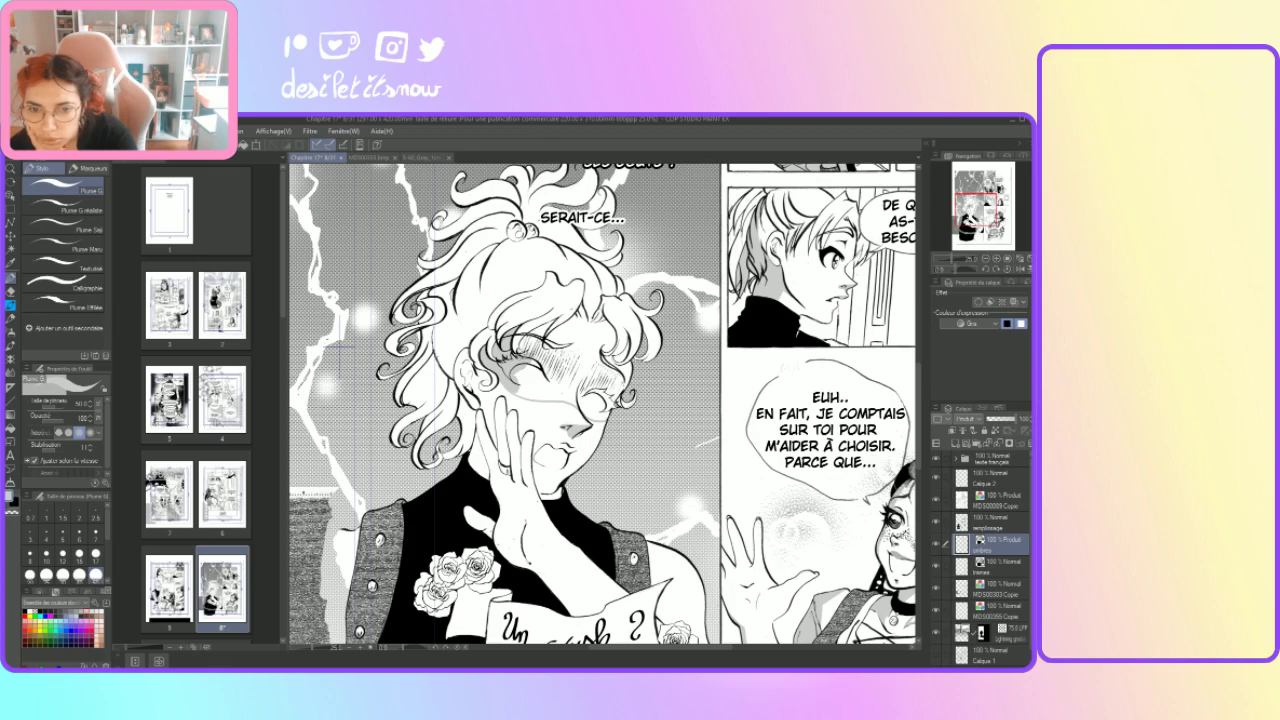
pyautogui.moveTo(518, 362)
pyautogui.mouseDown()
pyautogui.moveTo(522, 380)
pyautogui.moveTo(510, 375)
pyautogui.moveTo(525, 393)
pyautogui.mouseUp()
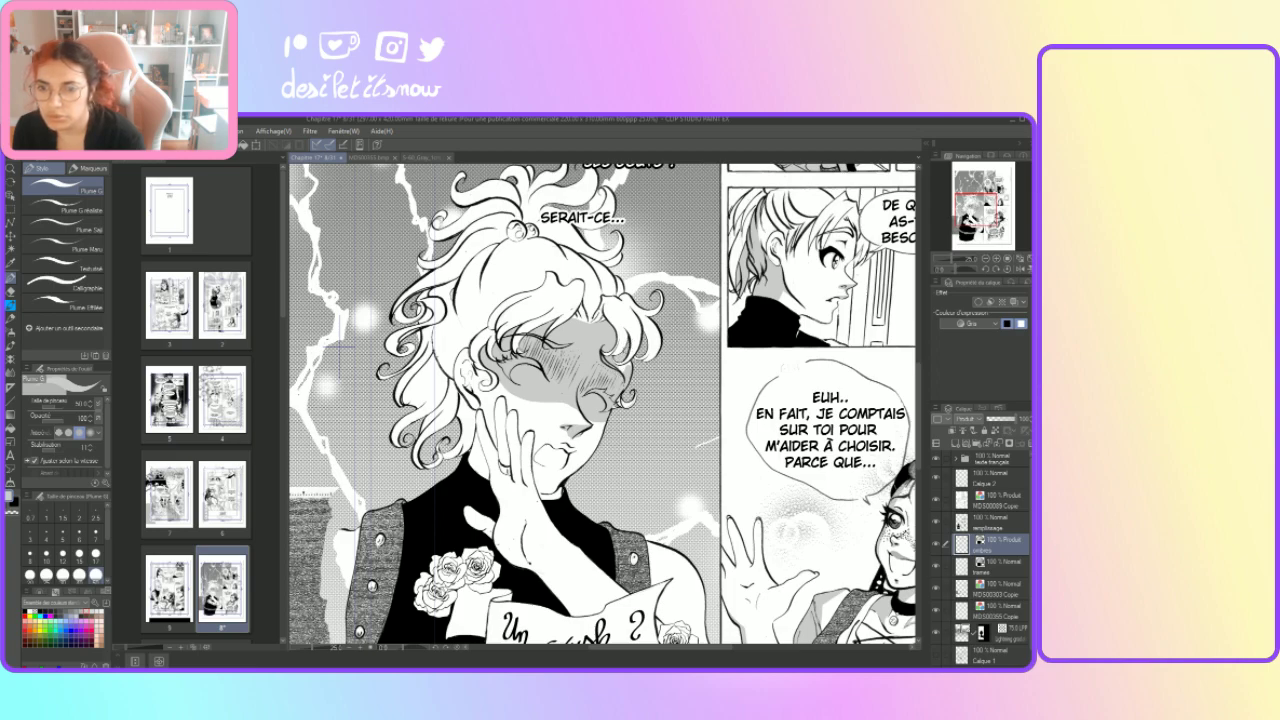
# Step: Add grey shadows to the blond character's hand on the cheek and to the hair behind the ear, refining them with pen and eraser
pyautogui.press('e')
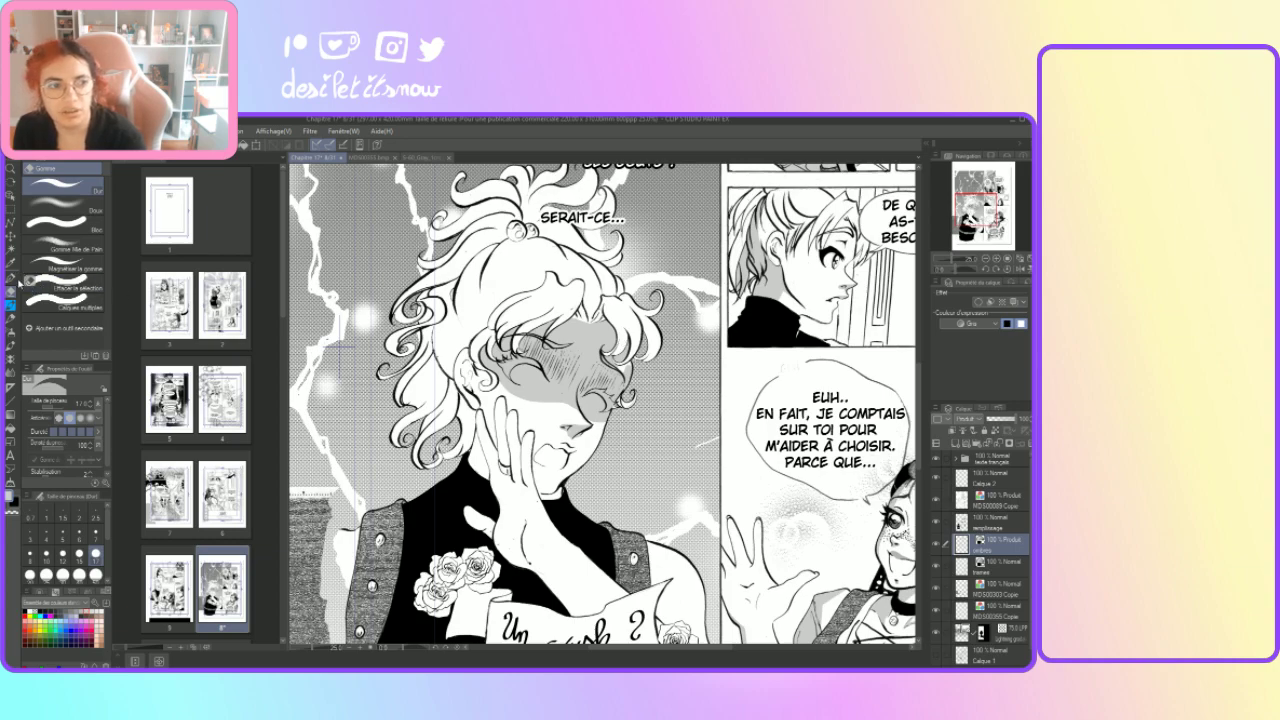
pyautogui.press('p')
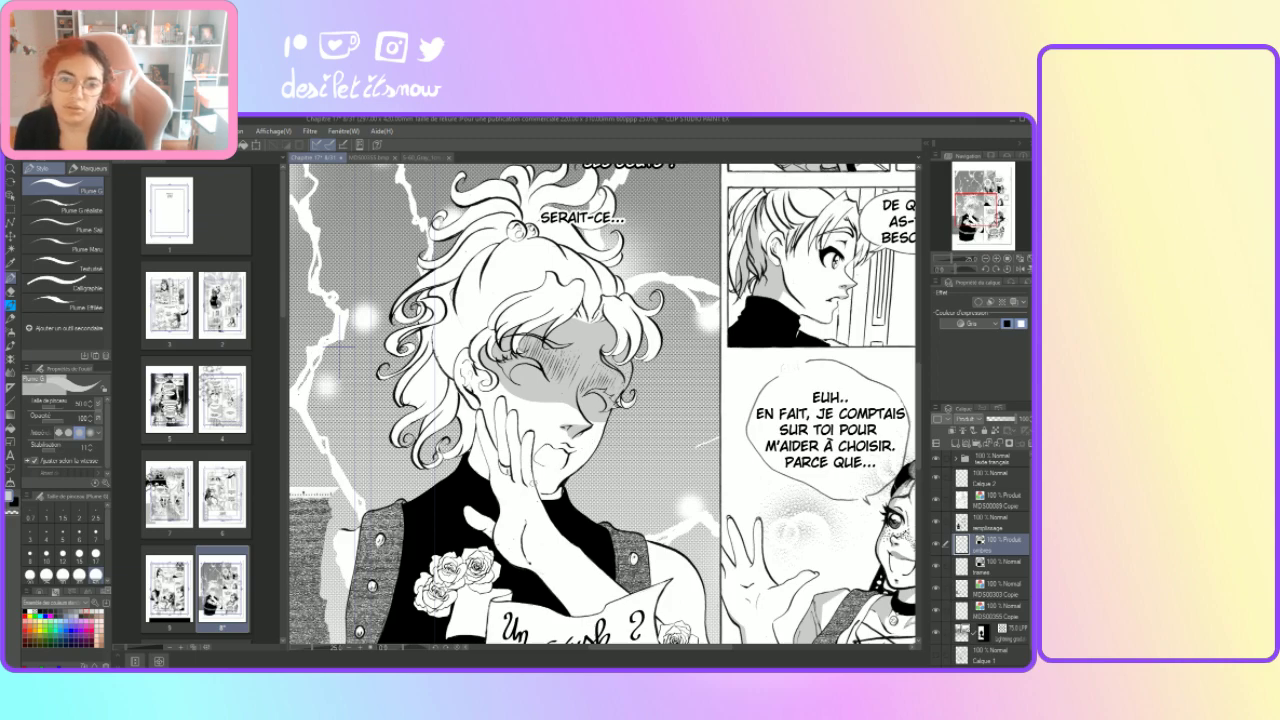
pyautogui.press('e')
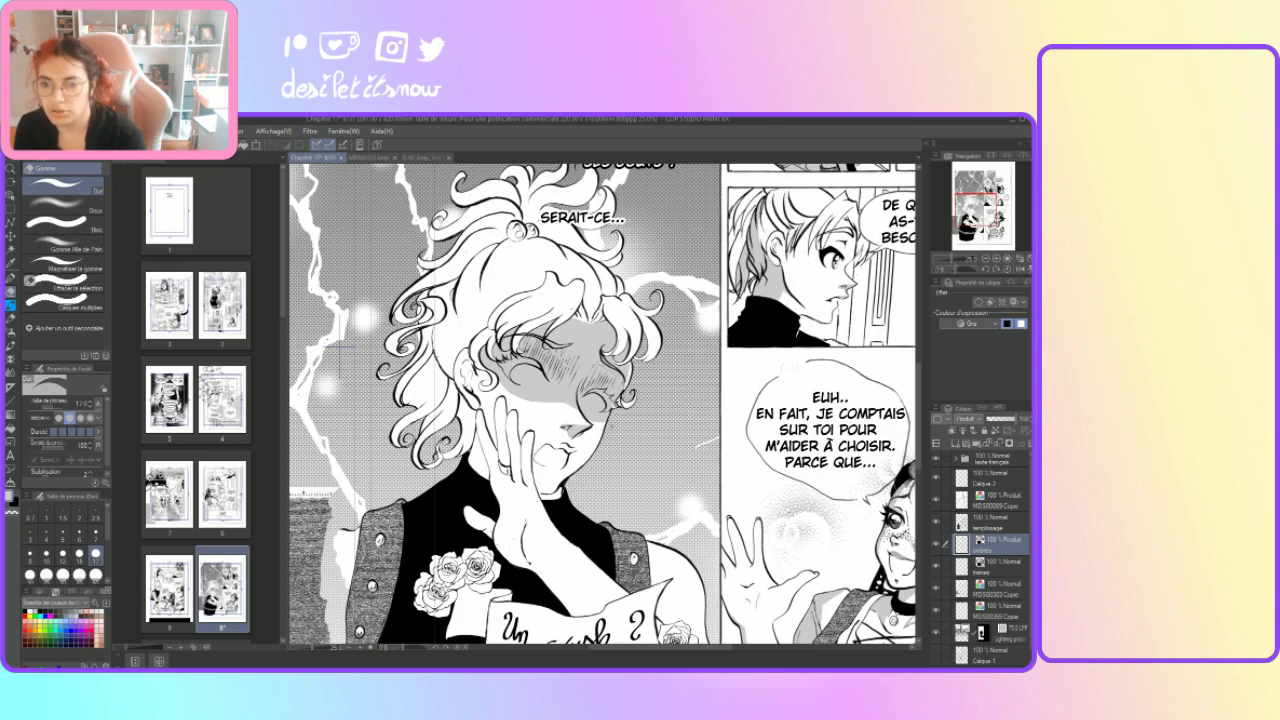
pyautogui.press('p')
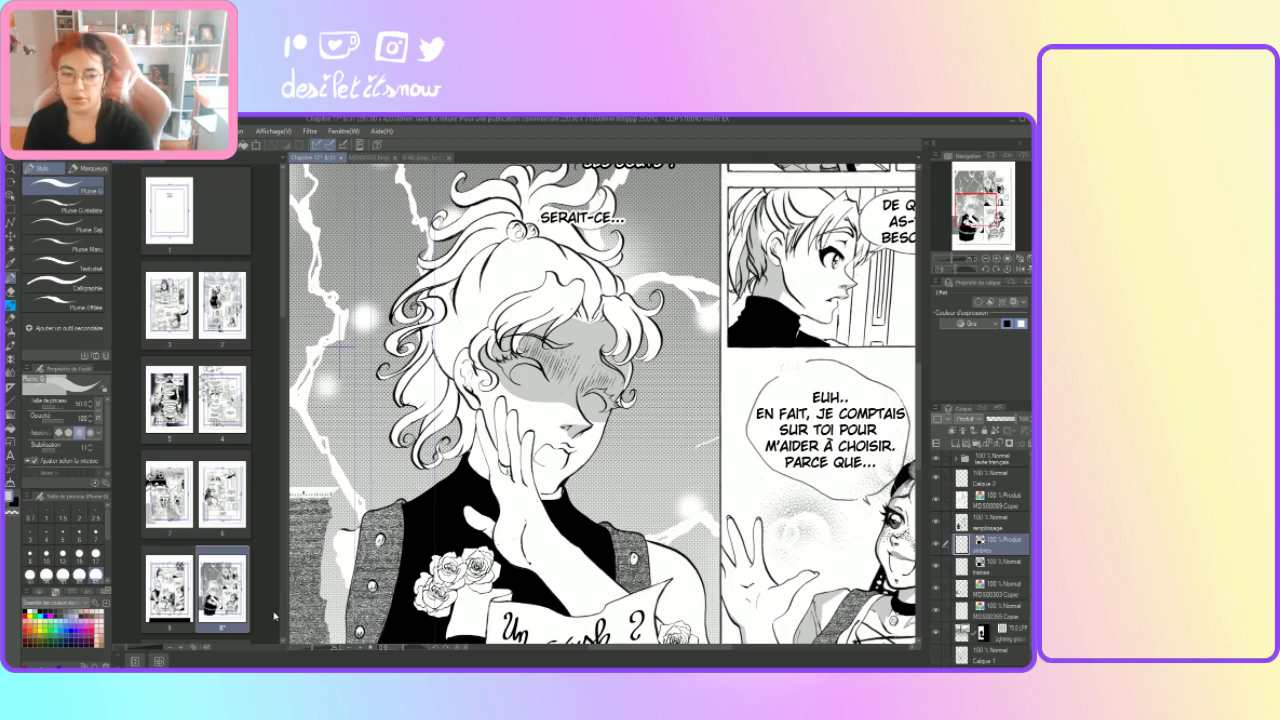
pyautogui.click(348, 648)
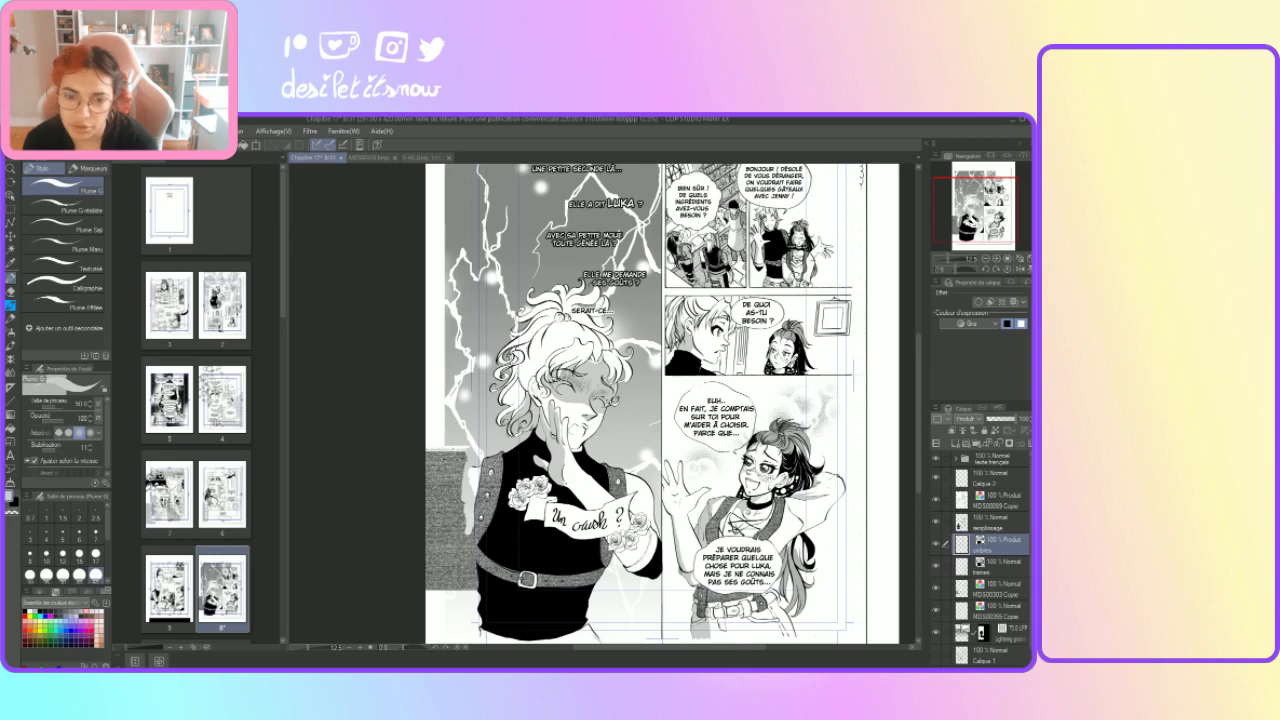
pyautogui.press('e')
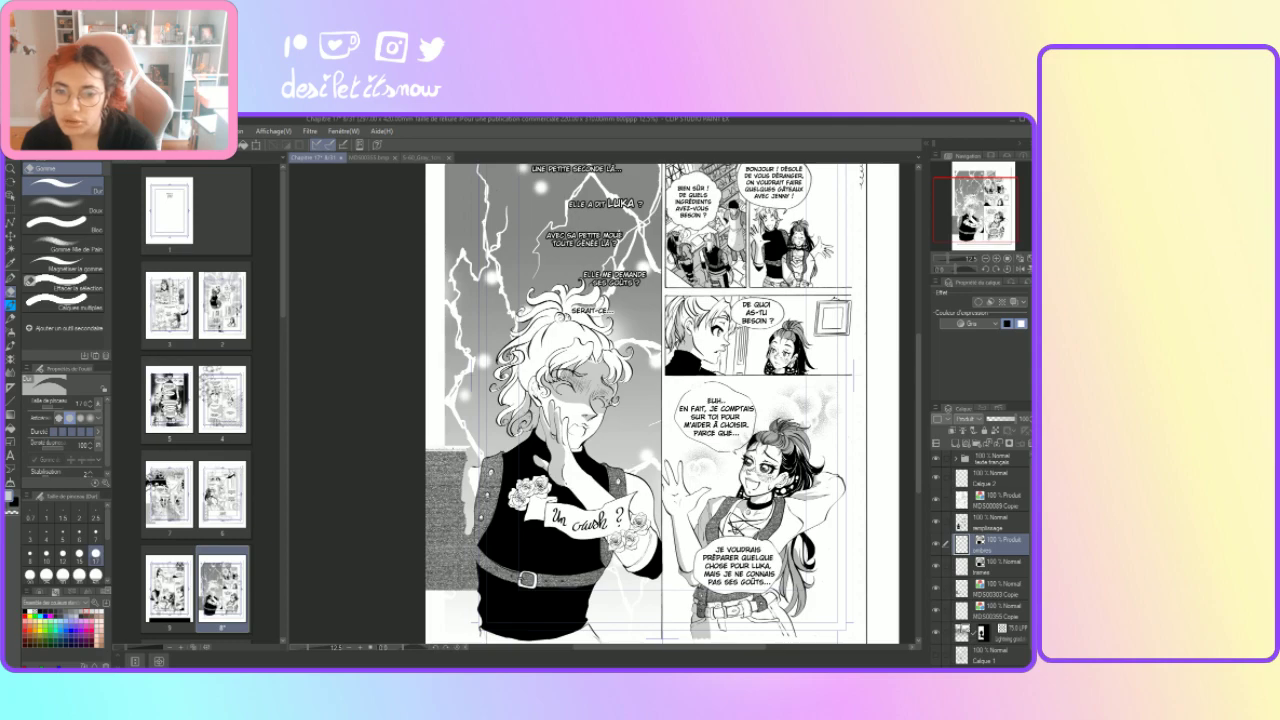
pyautogui.press('b')
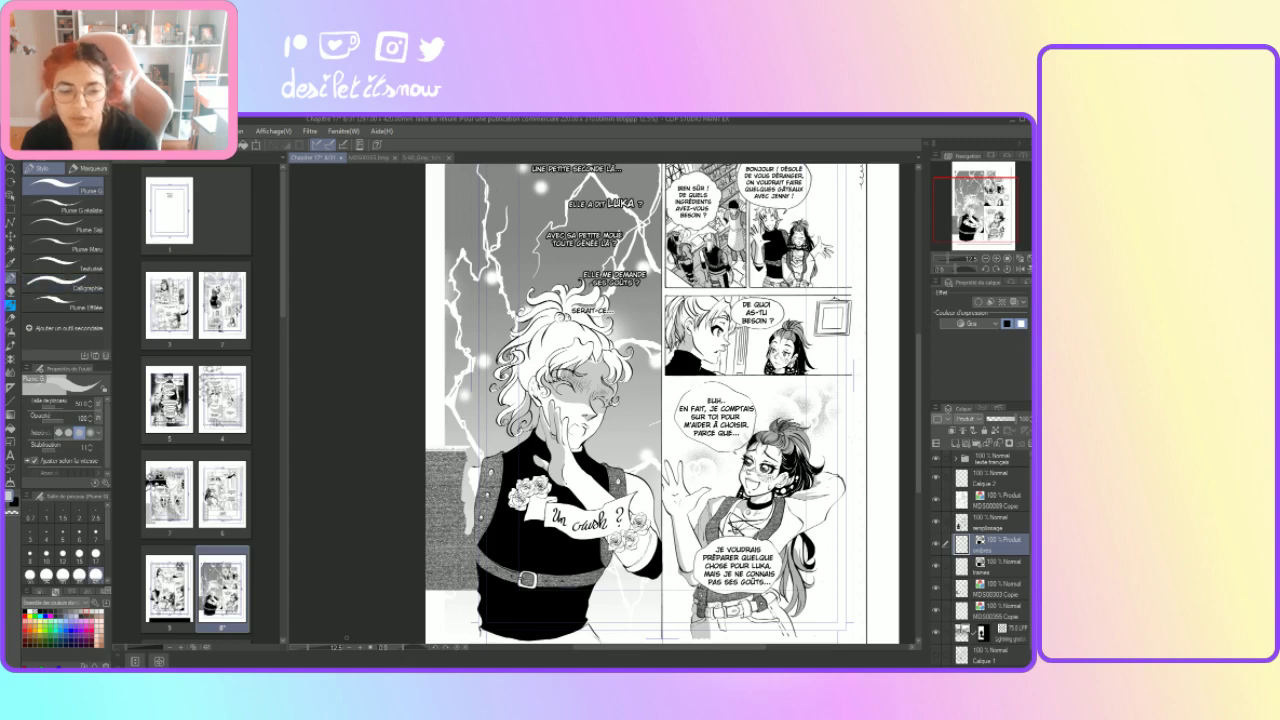
pyautogui.click(360, 651)
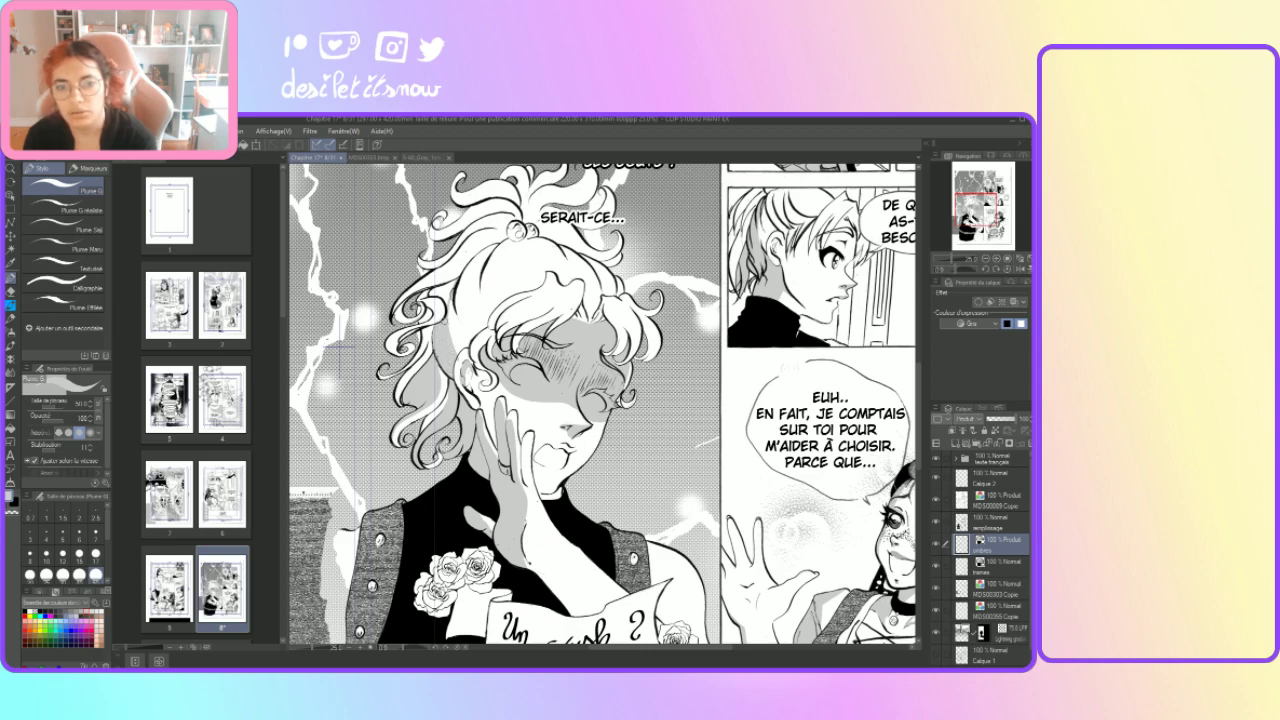
pyautogui.press('e')
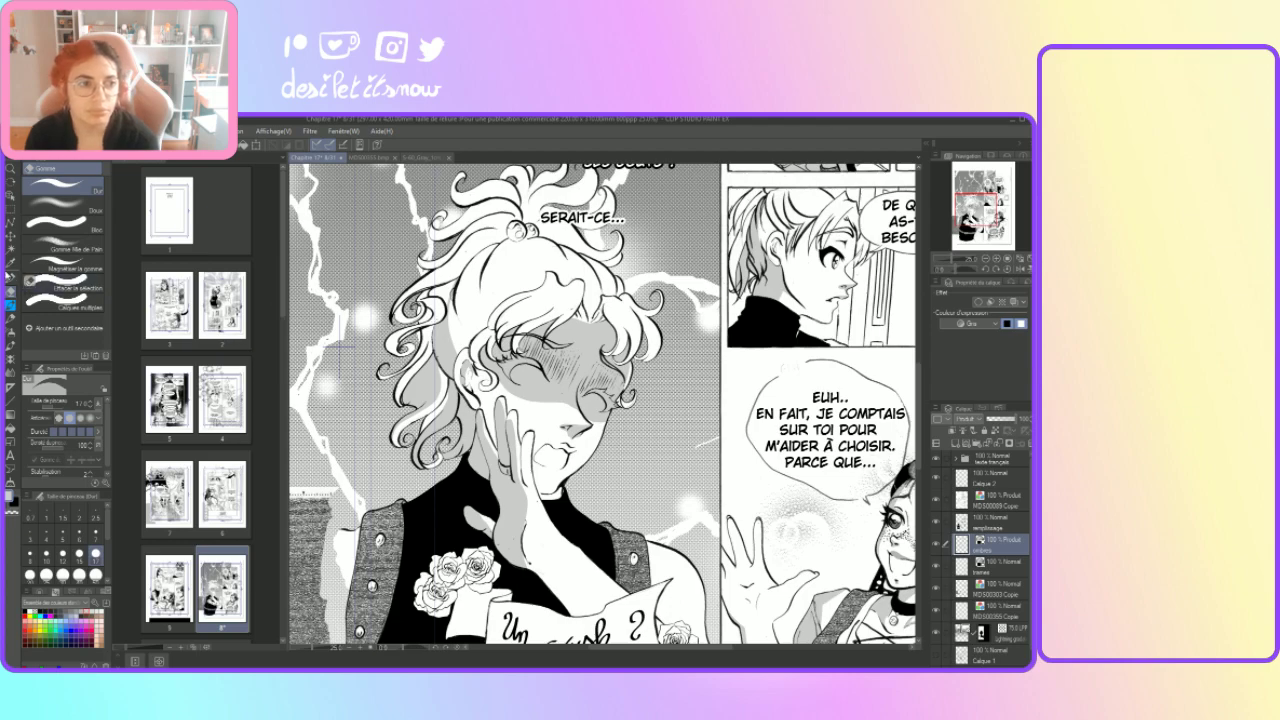
pyautogui.press('p')
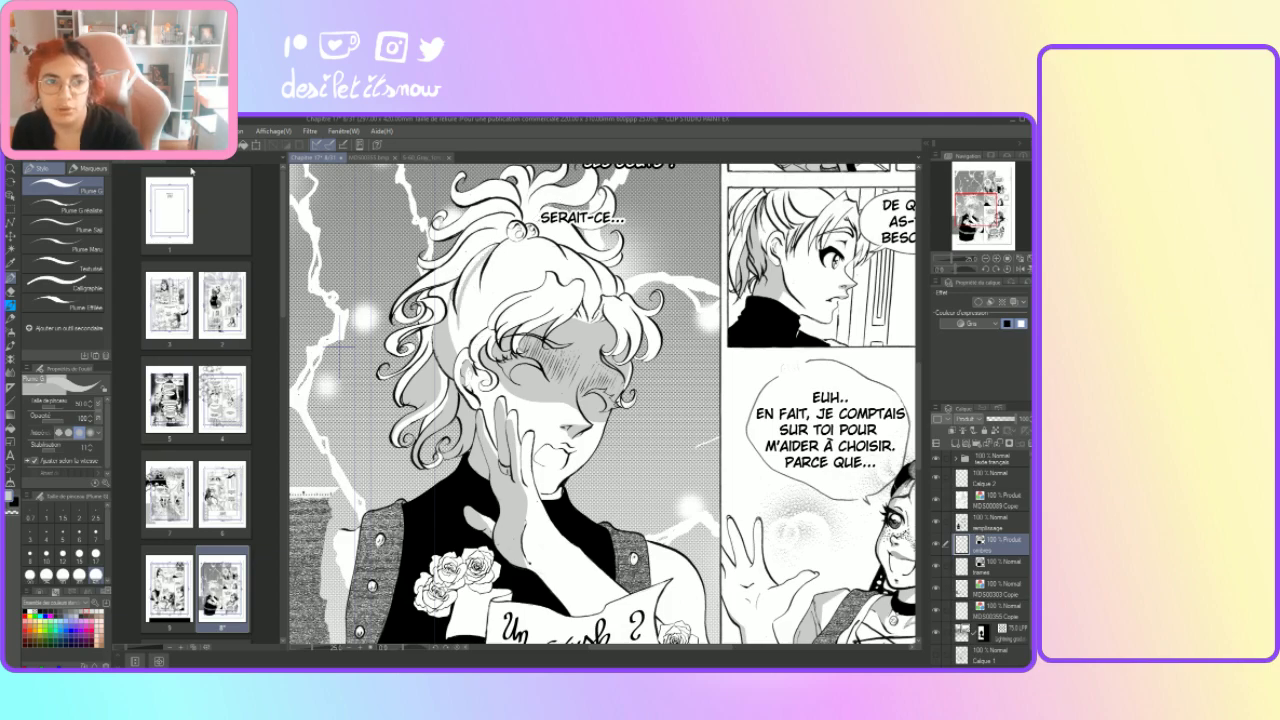
# Step: Paint grey shadows on the strands across the top and sides of the blond character's hair, using Plume Effilée at size 50
pyautogui.click(70, 307)
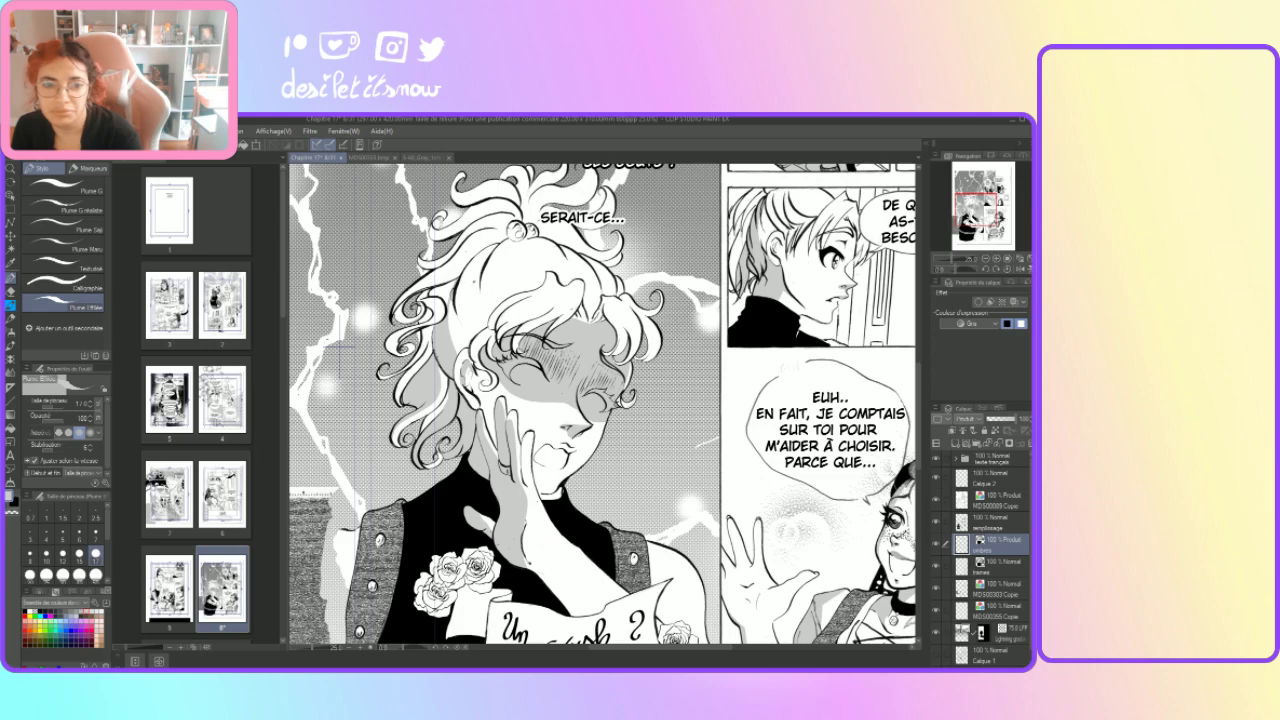
pyautogui.click(95, 575)
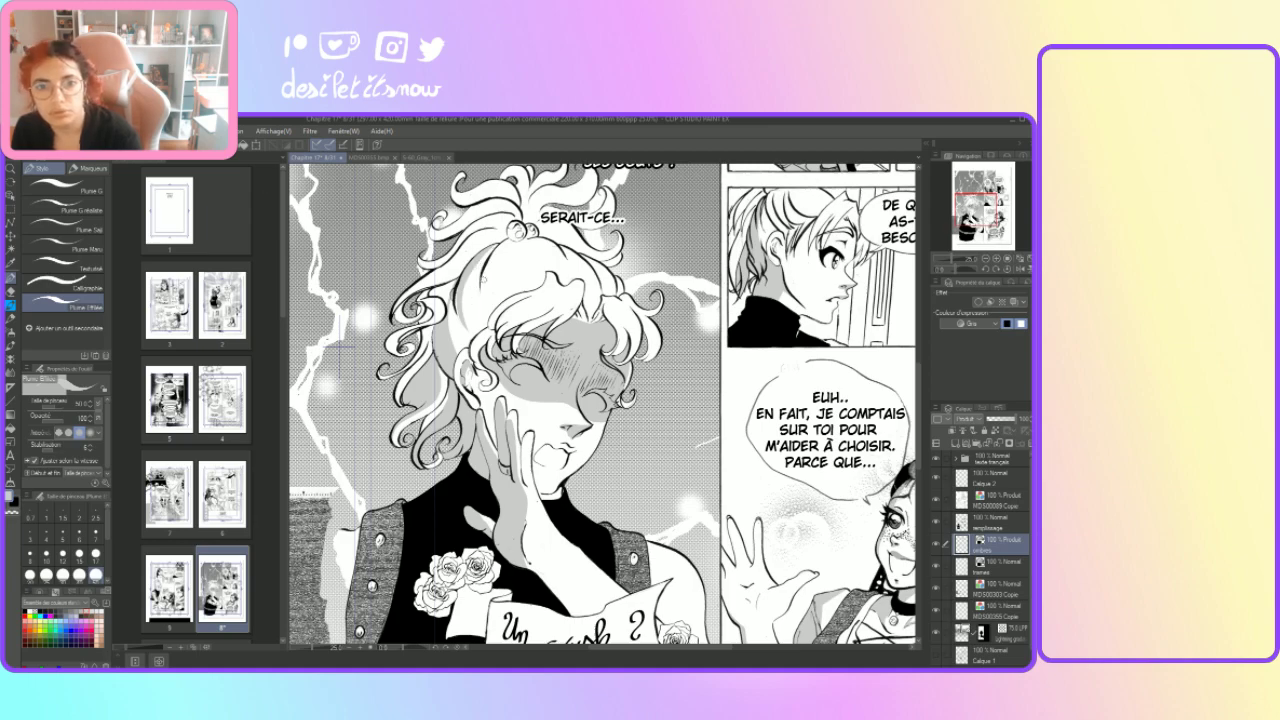
pyautogui.moveTo(483, 258); pyautogui.dragTo(482, 284)
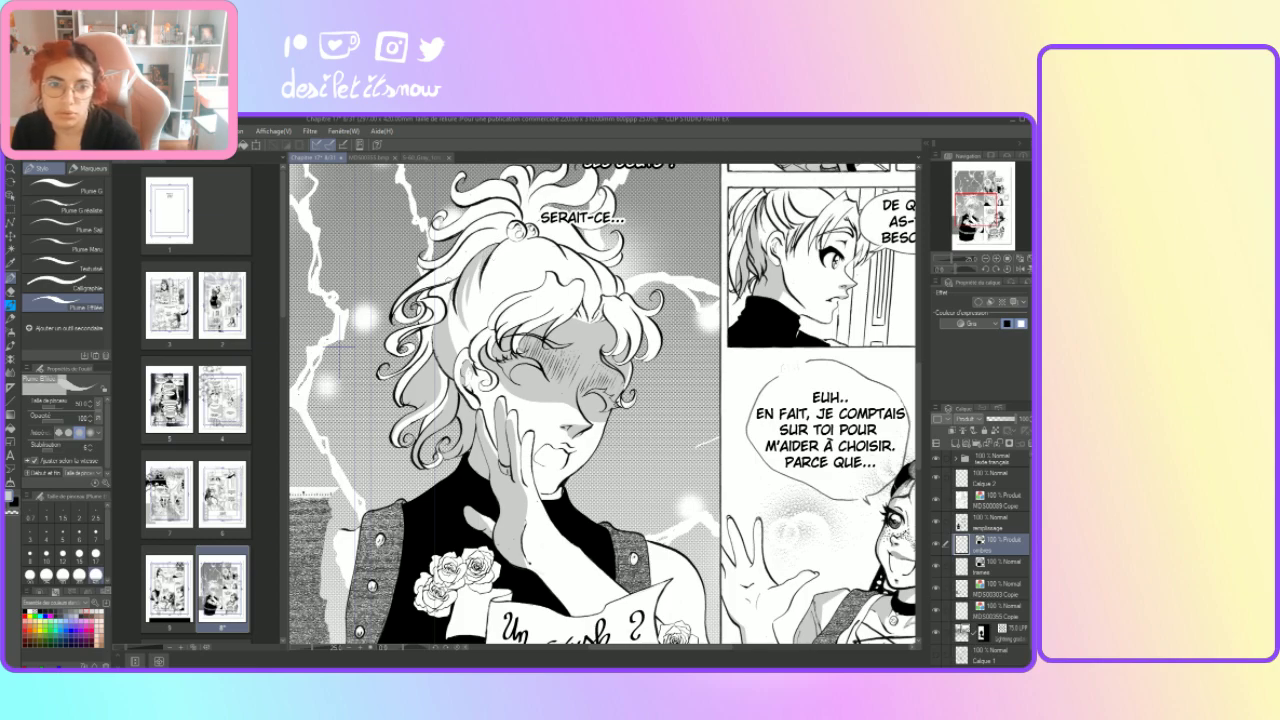
pyautogui.moveTo(424, 288); pyautogui.dragTo(502, 238)
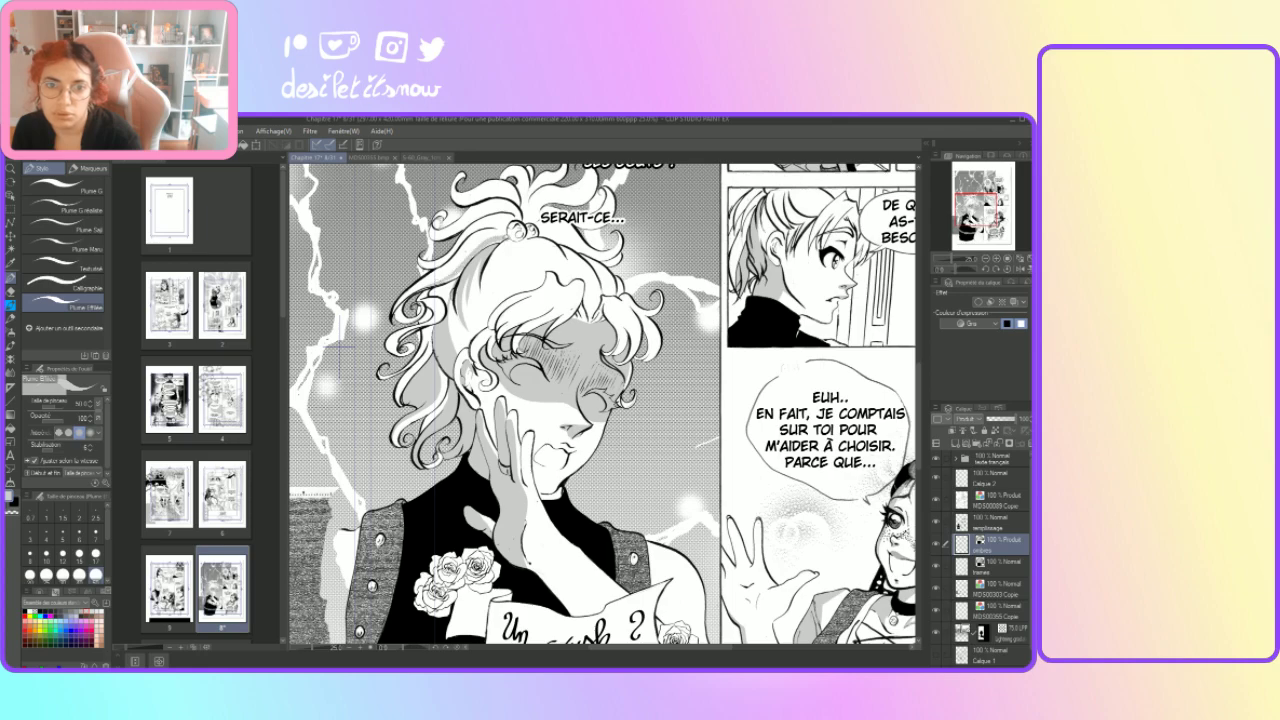
pyautogui.moveTo(445, 280); pyautogui.dragTo(466, 268)
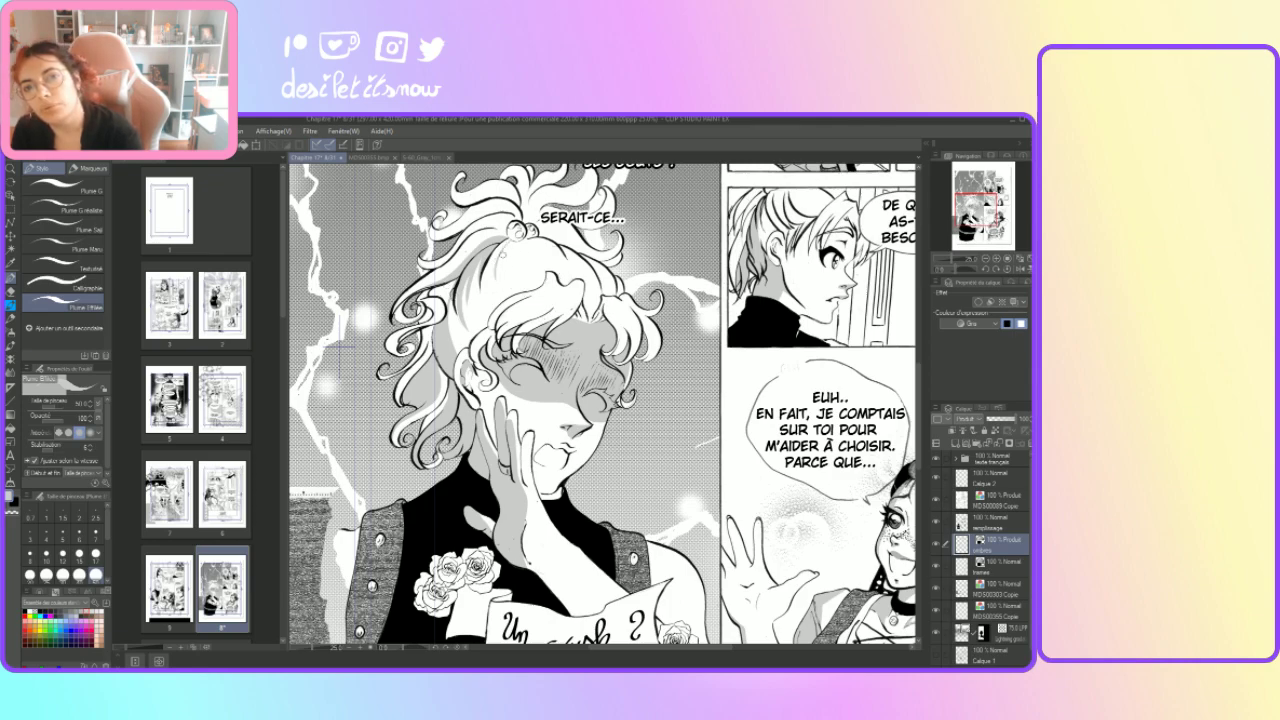
pyautogui.moveTo(502, 266)
pyautogui.mouseDown()
pyautogui.moveTo(536, 252)
pyautogui.moveTo(560, 264)
pyautogui.moveTo(526, 242)
pyautogui.moveTo(502, 264)
pyautogui.moveTo(530, 252)
pyautogui.mouseUp()
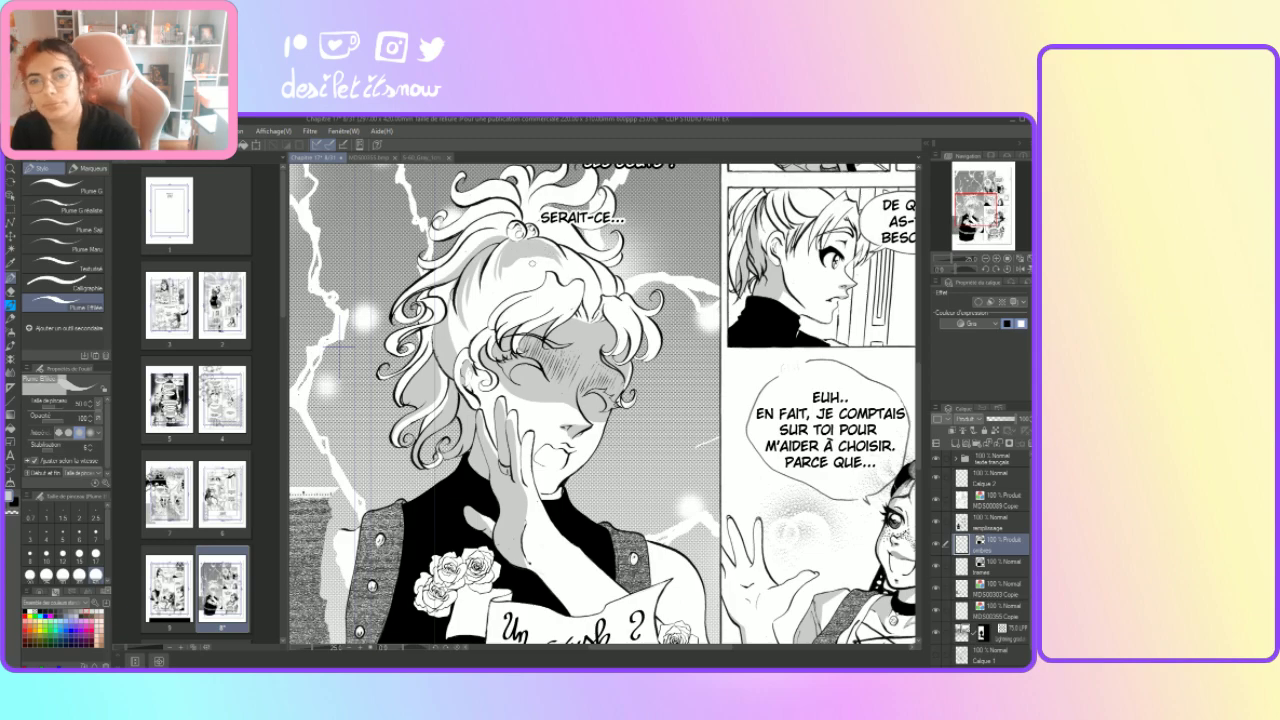
pyautogui.moveTo(559, 252); pyautogui.dragTo(590, 291)
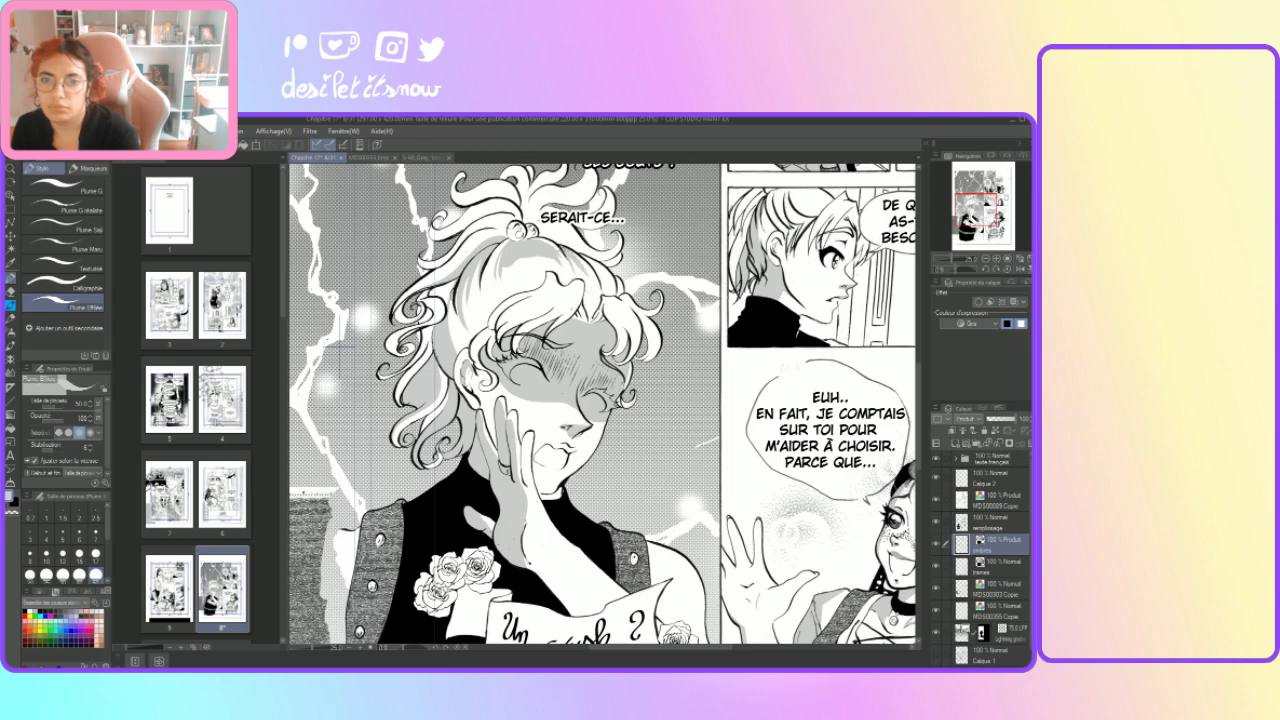
pyautogui.moveTo(586, 259); pyautogui.dragTo(594, 294)
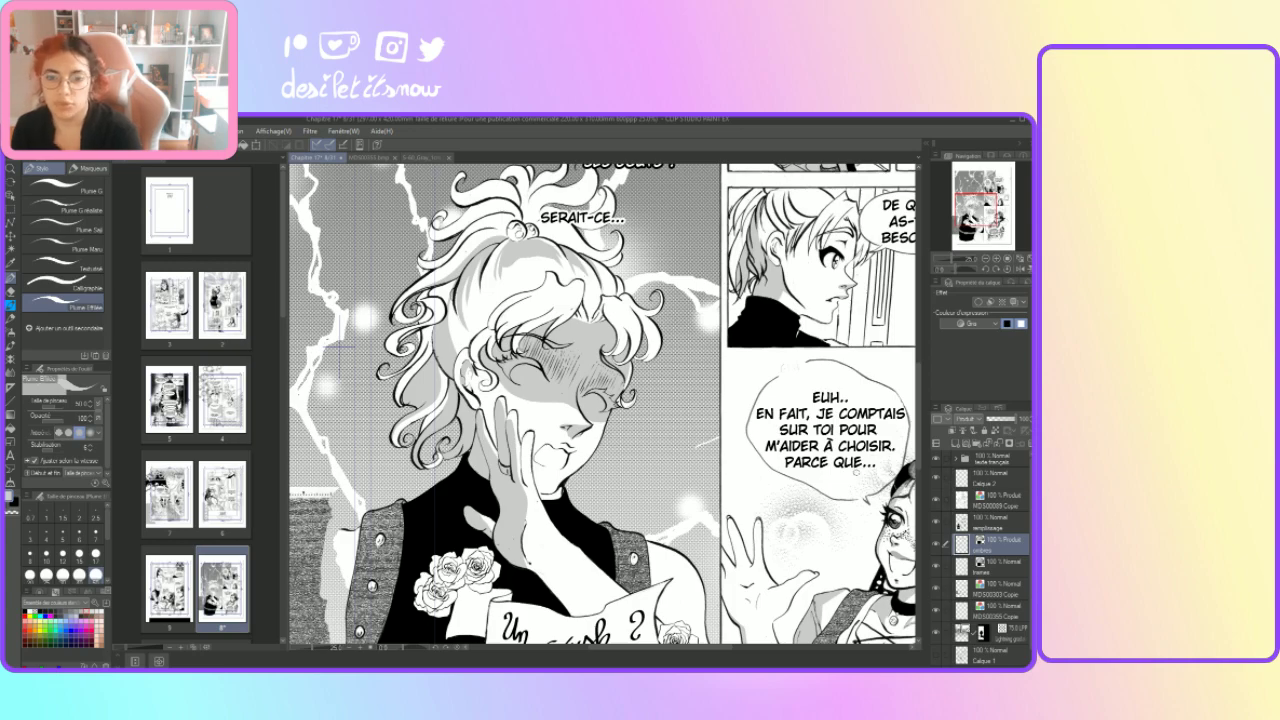
pyautogui.scroll(3, 918, 421)
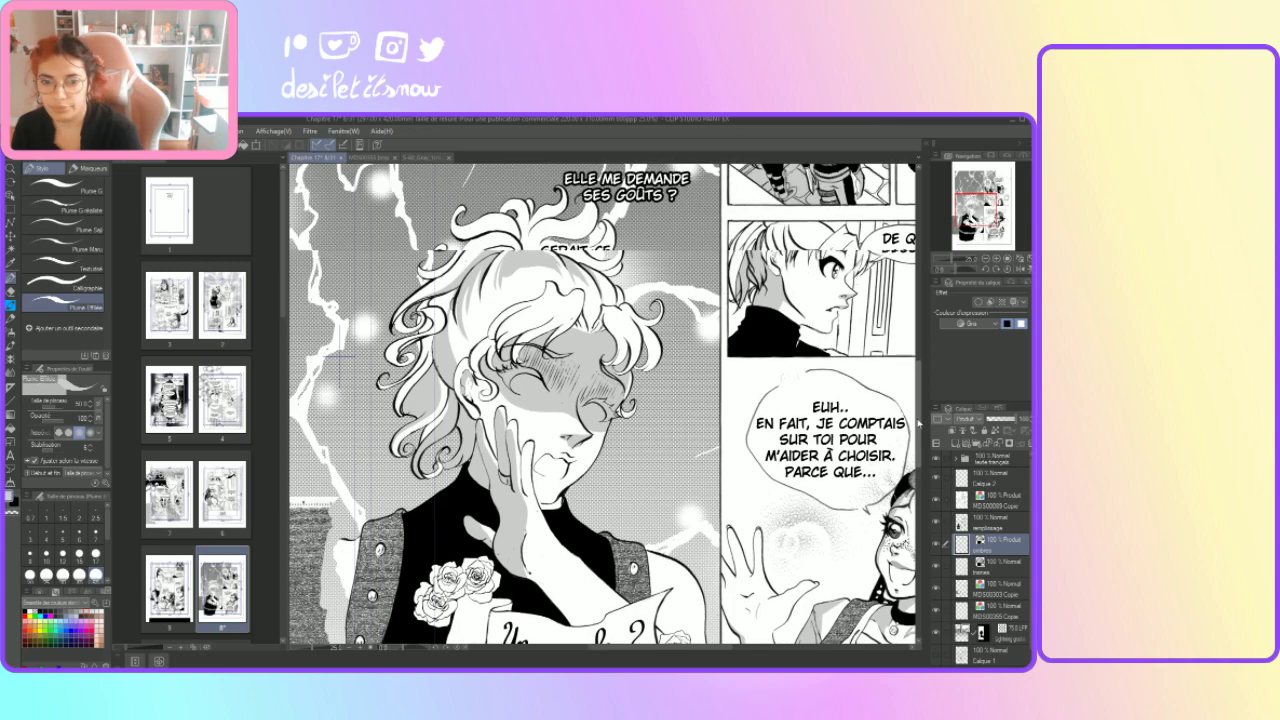
pyautogui.moveTo(917, 421); pyautogui.dragTo(917, 422)
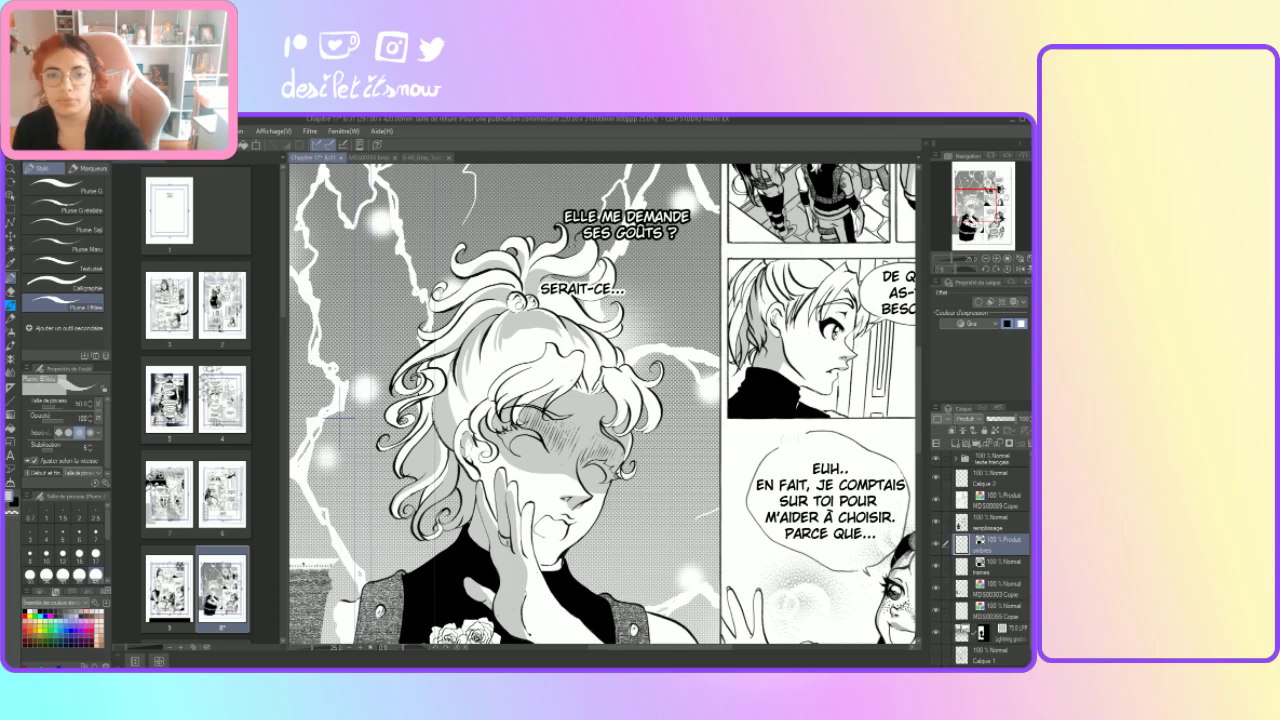
# Step: Re-break the "EUH.." bubble text in the large panel into the lines EUH.. / EN FAIT, JE / COMPTAIS SUR TOI / POUR M'AIDER À / CHOISIR. PARCE / QUE..
pyautogui.scroll(-4, 571, 250)
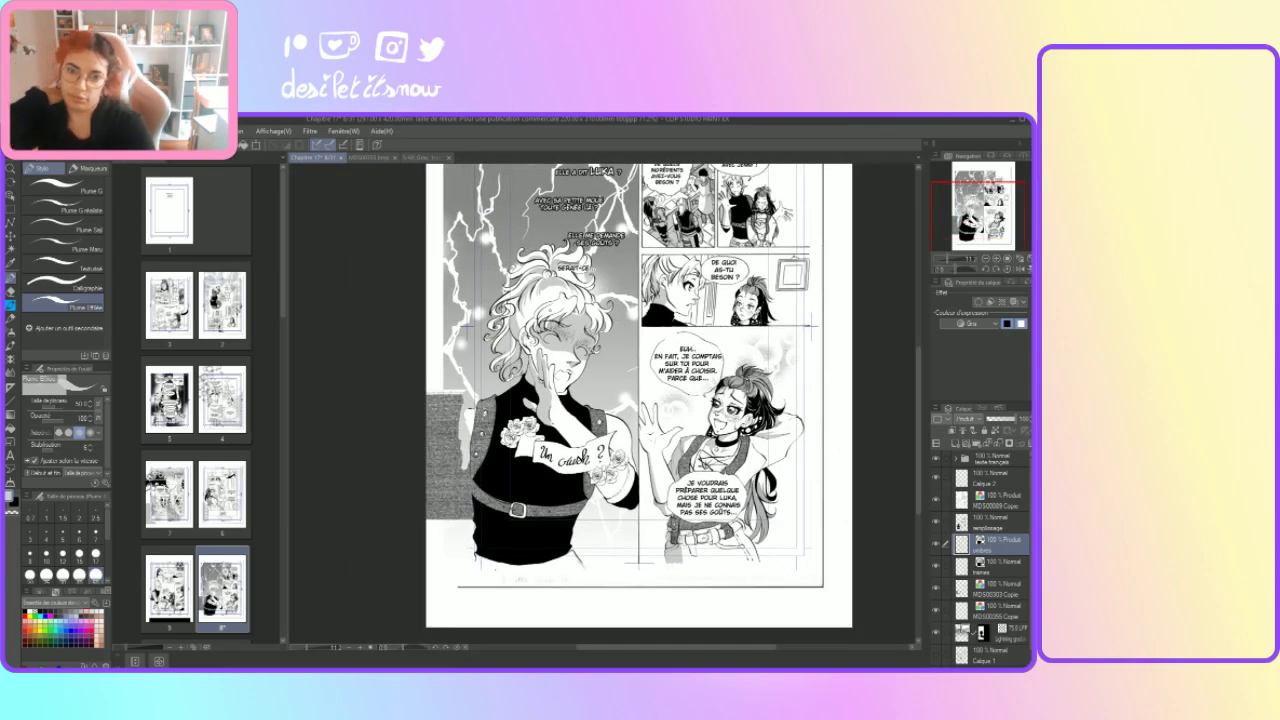
pyautogui.moveTo(920, 463); pyautogui.dragTo(919, 437)
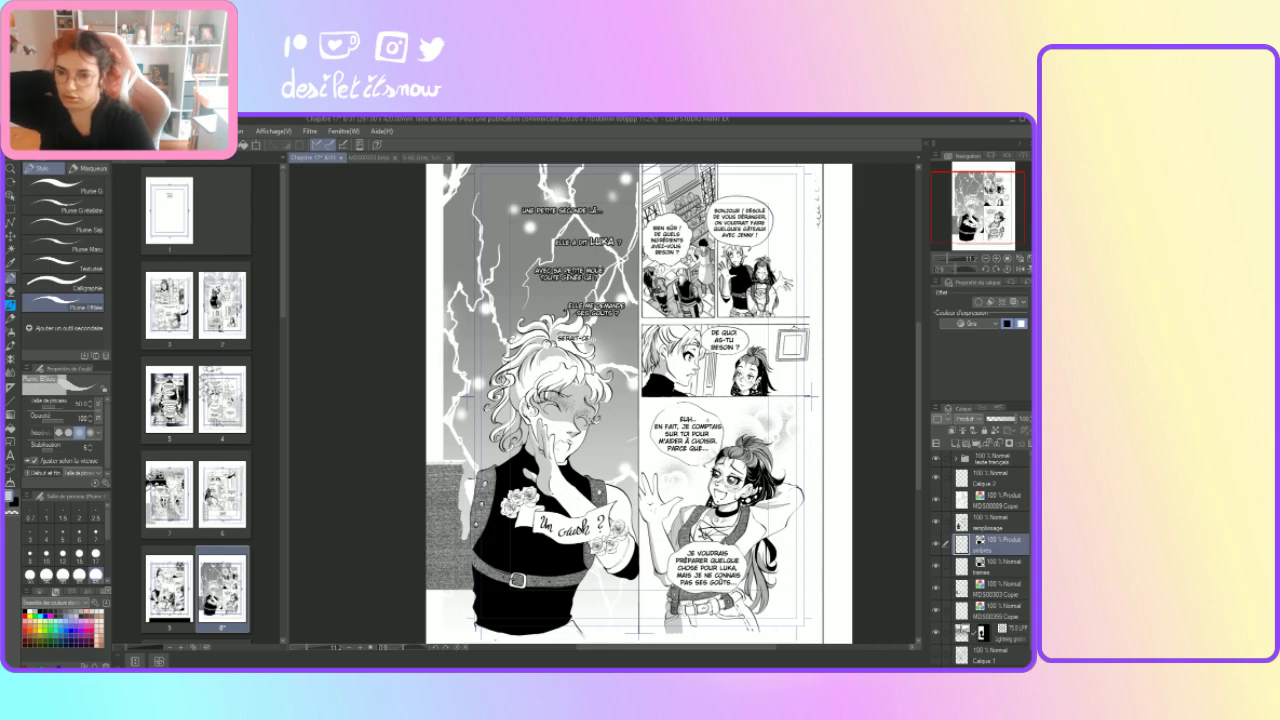
pyautogui.click(10, 455)
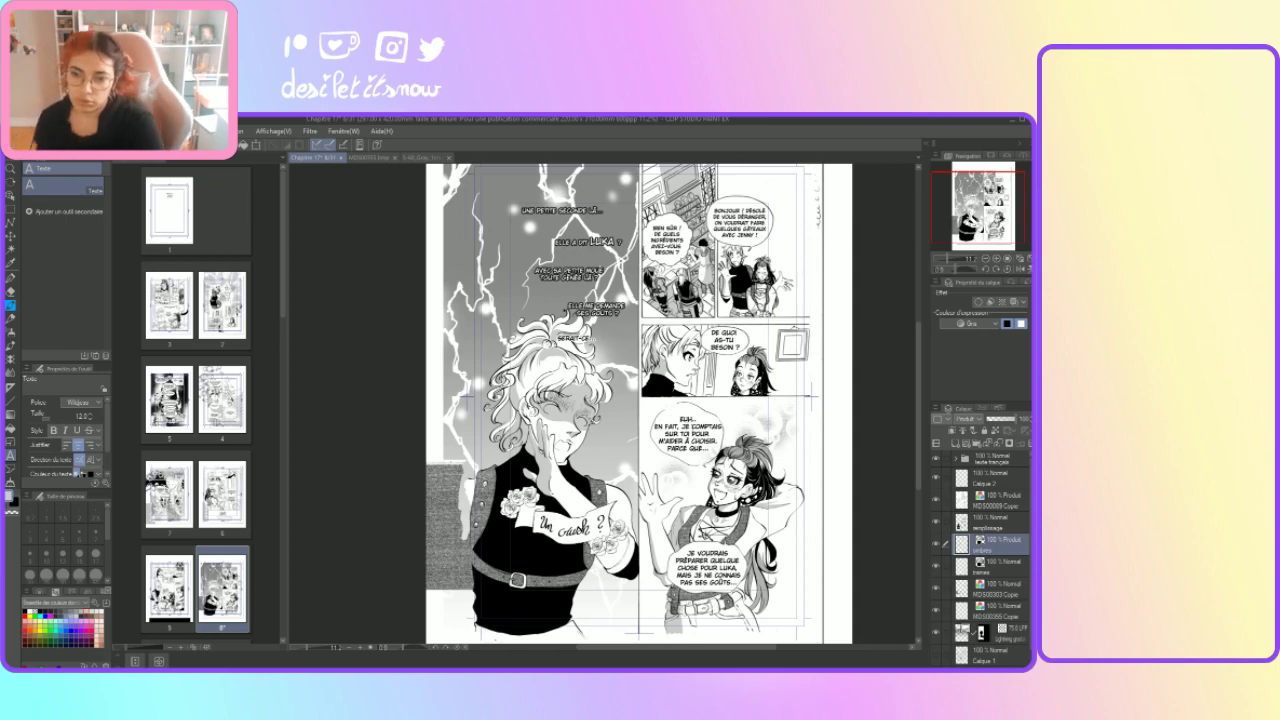
pyautogui.click(676, 419)
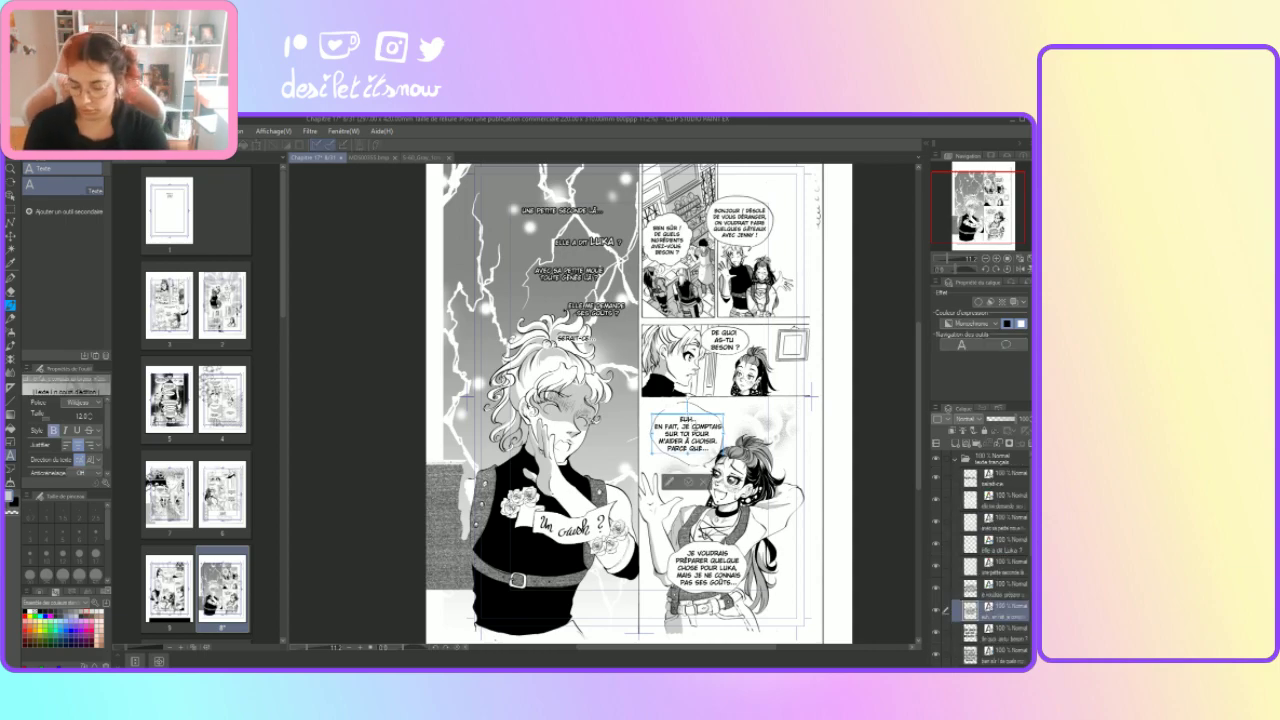
pyautogui.press('Return')
pyautogui.click(661, 440)
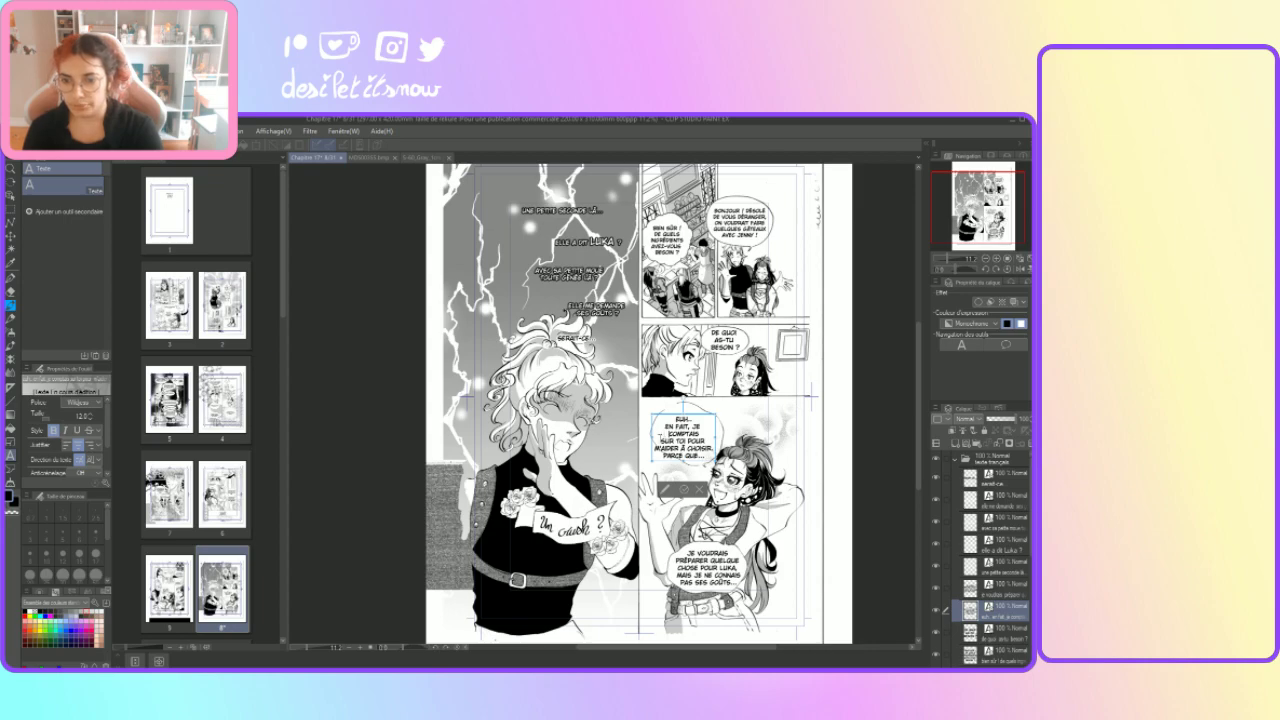
pyautogui.press('BackSpace')
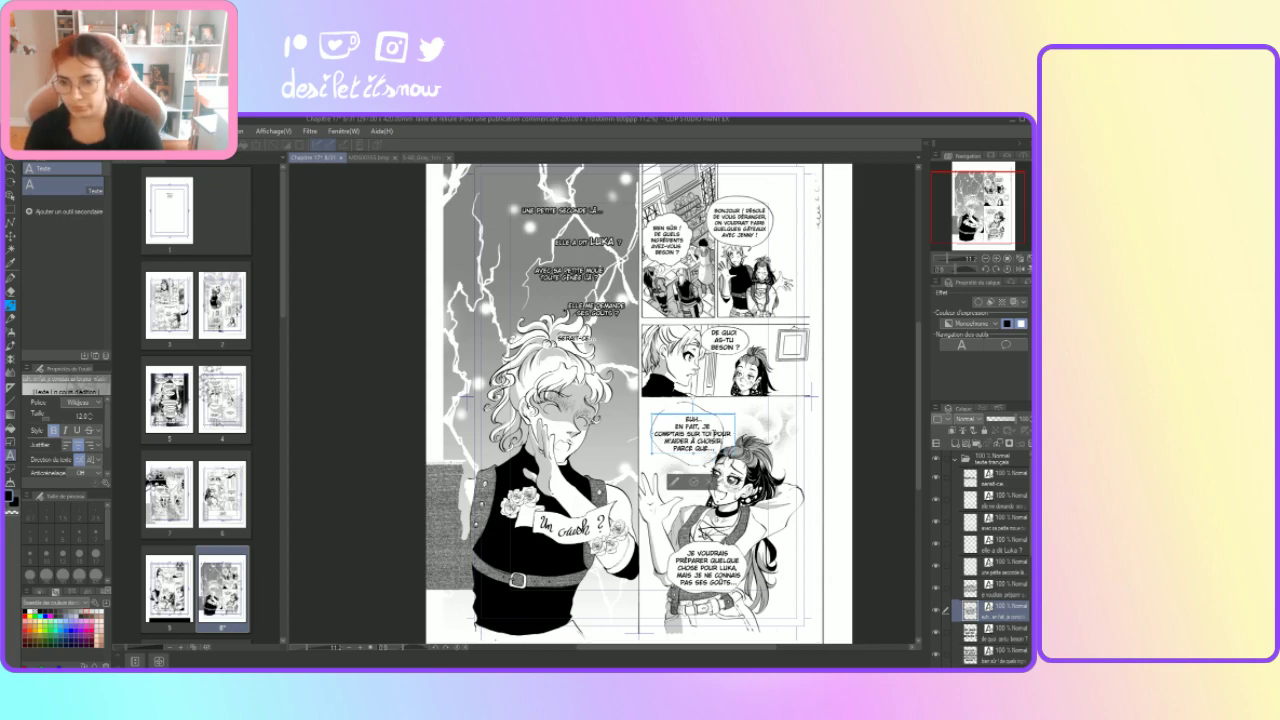
pyautogui.press('Return')
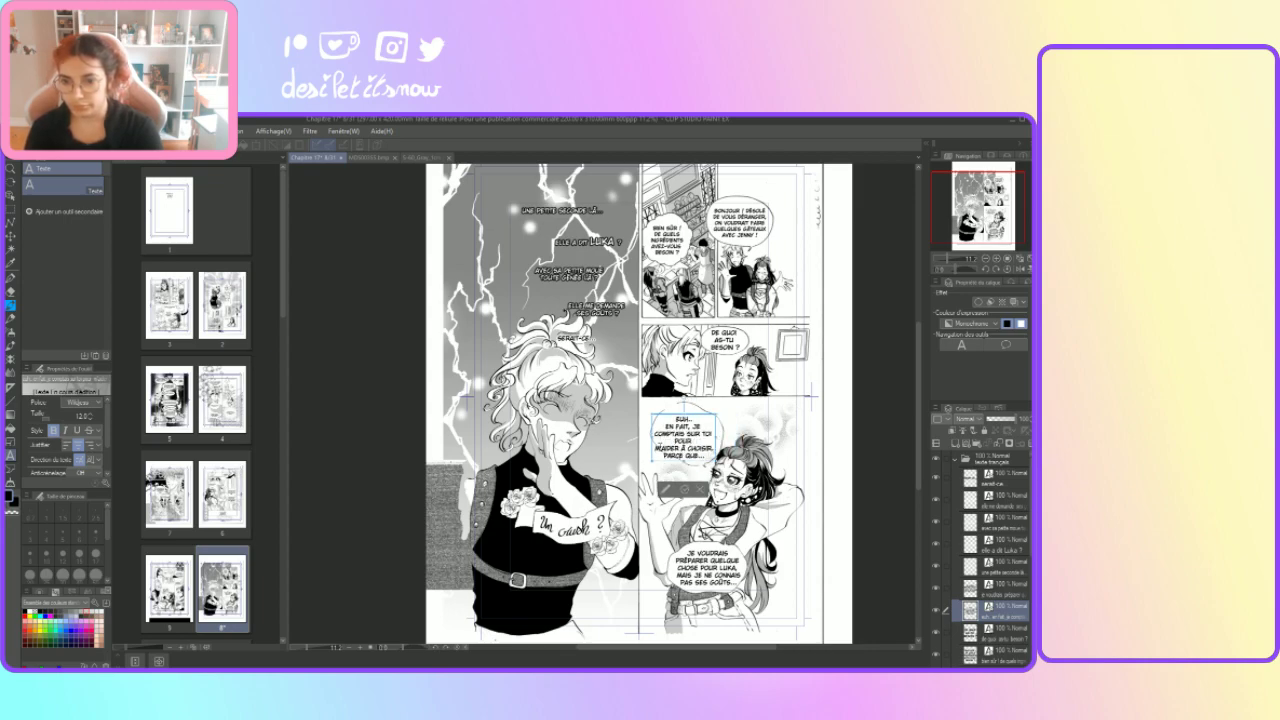
pyautogui.press('BackSpace')
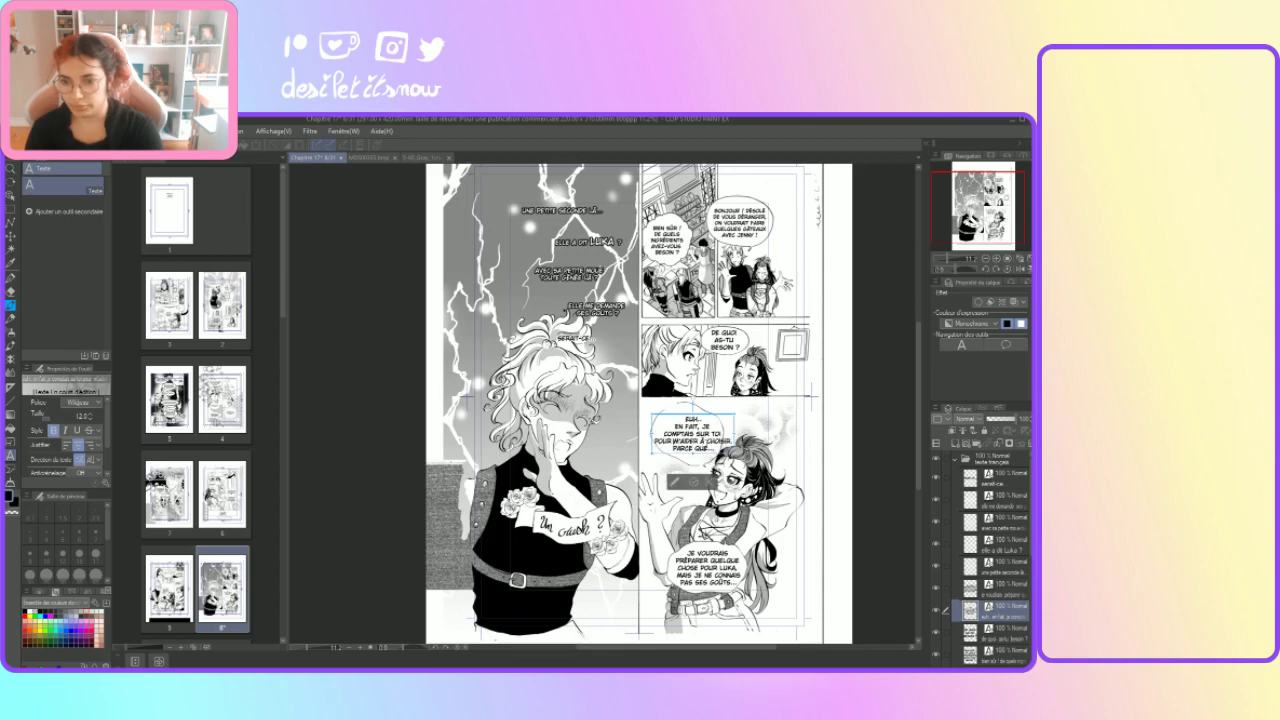
pyautogui.press('Return')
pyautogui.press('End')
pyautogui.press('Delete')
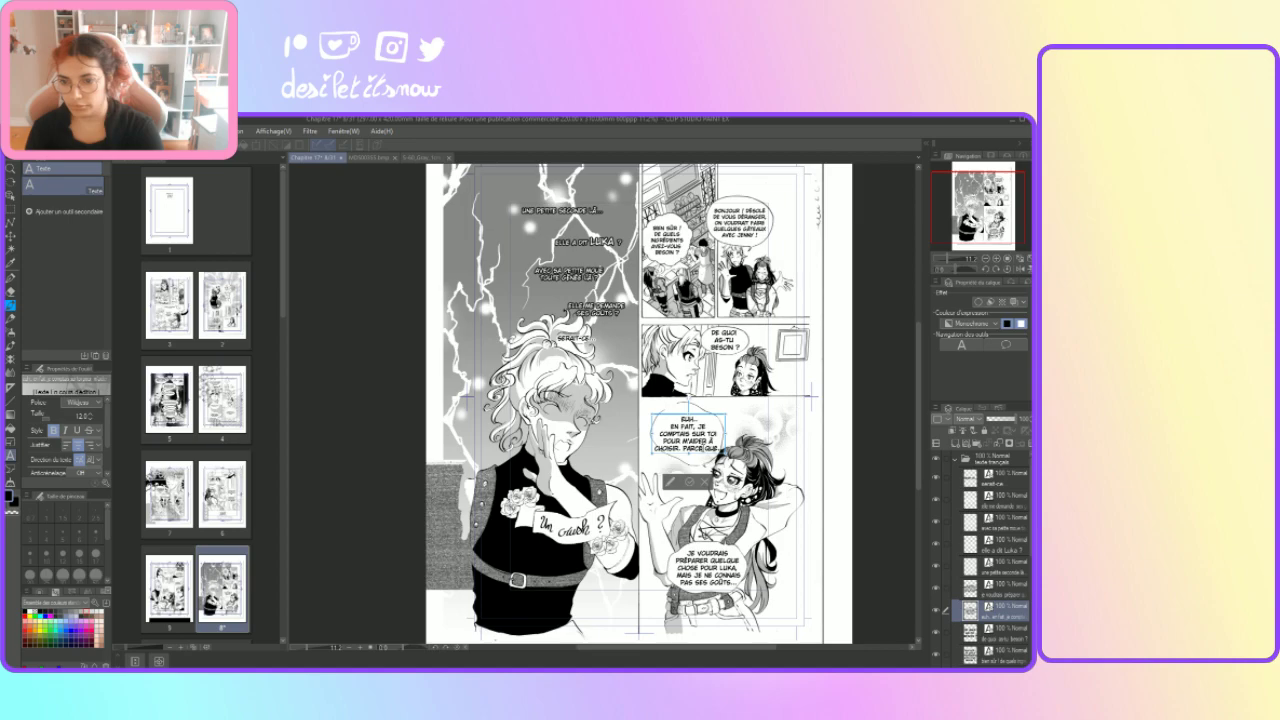
pyautogui.press('Return')
pyautogui.moveTo(670, 464); pyautogui.dragTo(673, 463)
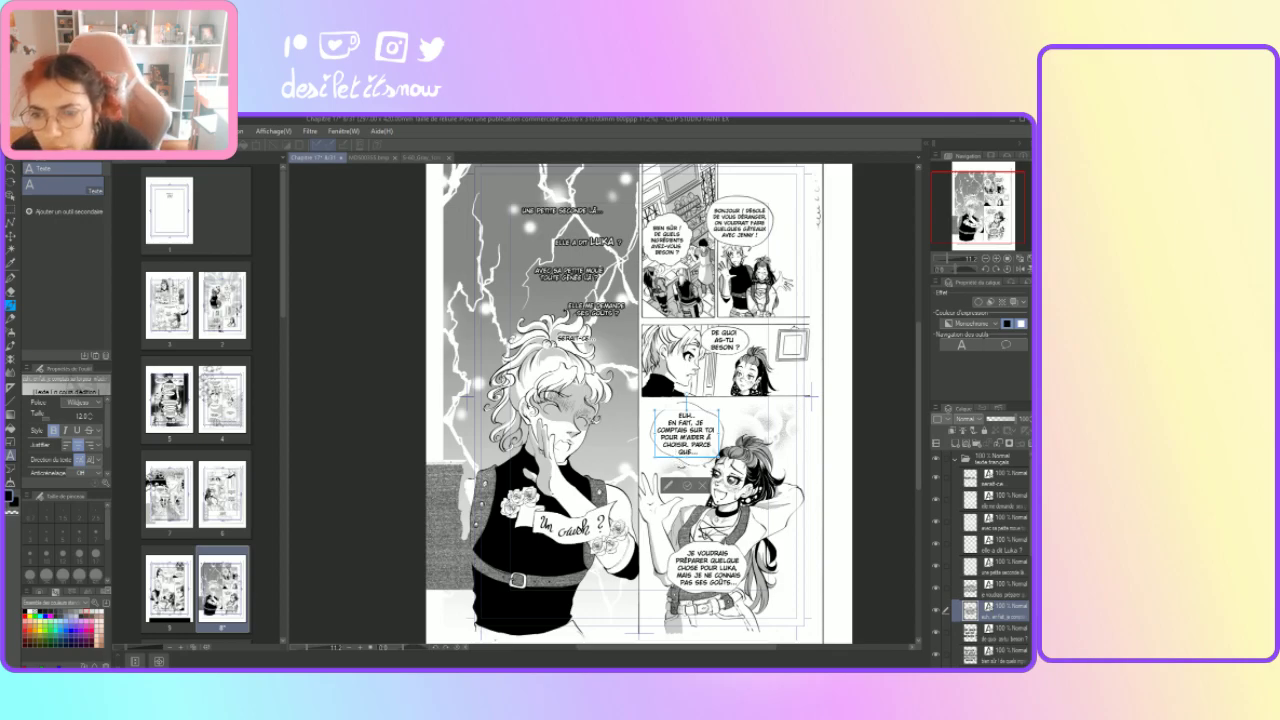
# Step: Remove the "EUH.." line from the bubble text and move the remaining lines slightly lower inside the bubble
pyautogui.scroll(4, 685, 471)
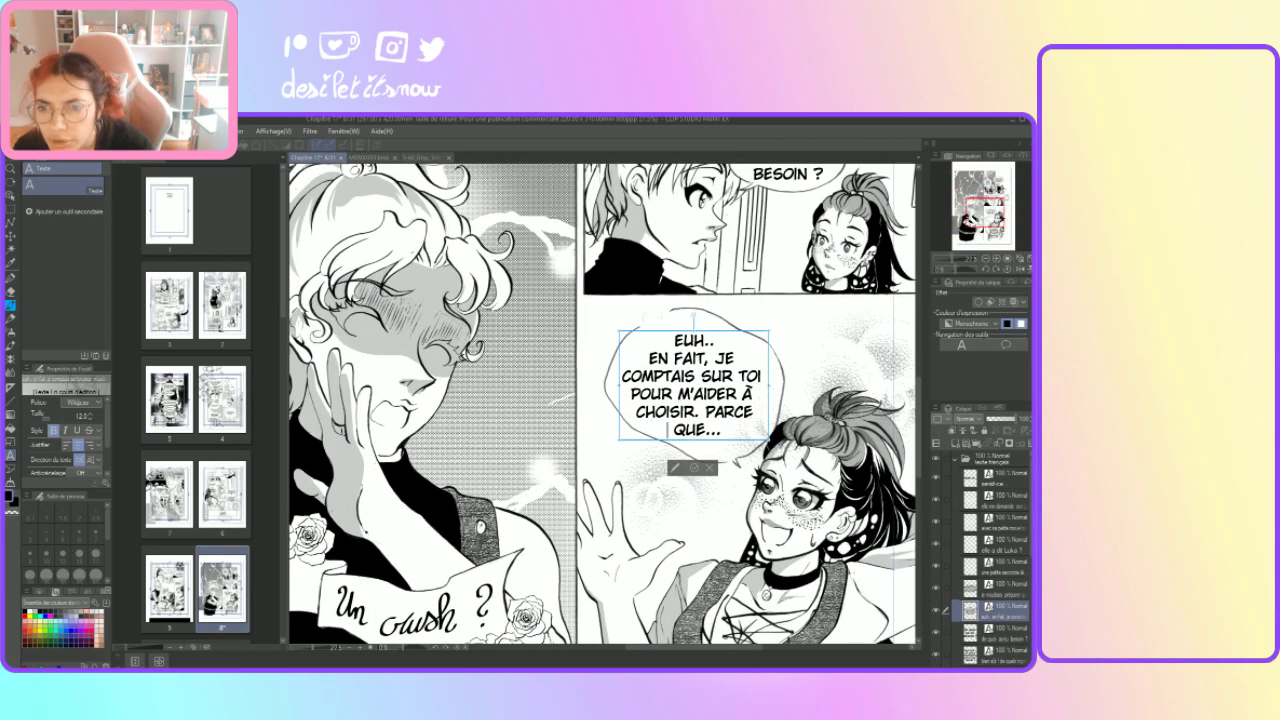
pyautogui.moveTo(715, 342); pyautogui.dragTo(656, 344)
pyautogui.press('BackSpace')
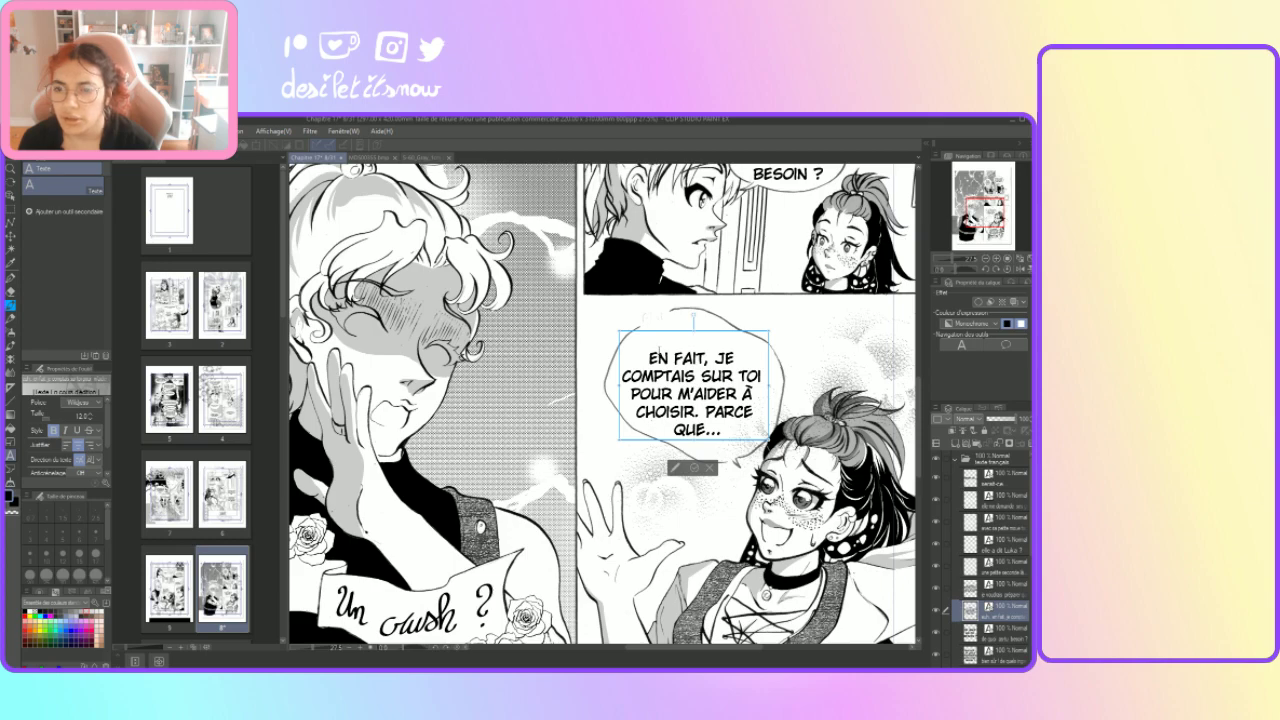
pyautogui.press('BackSpace')
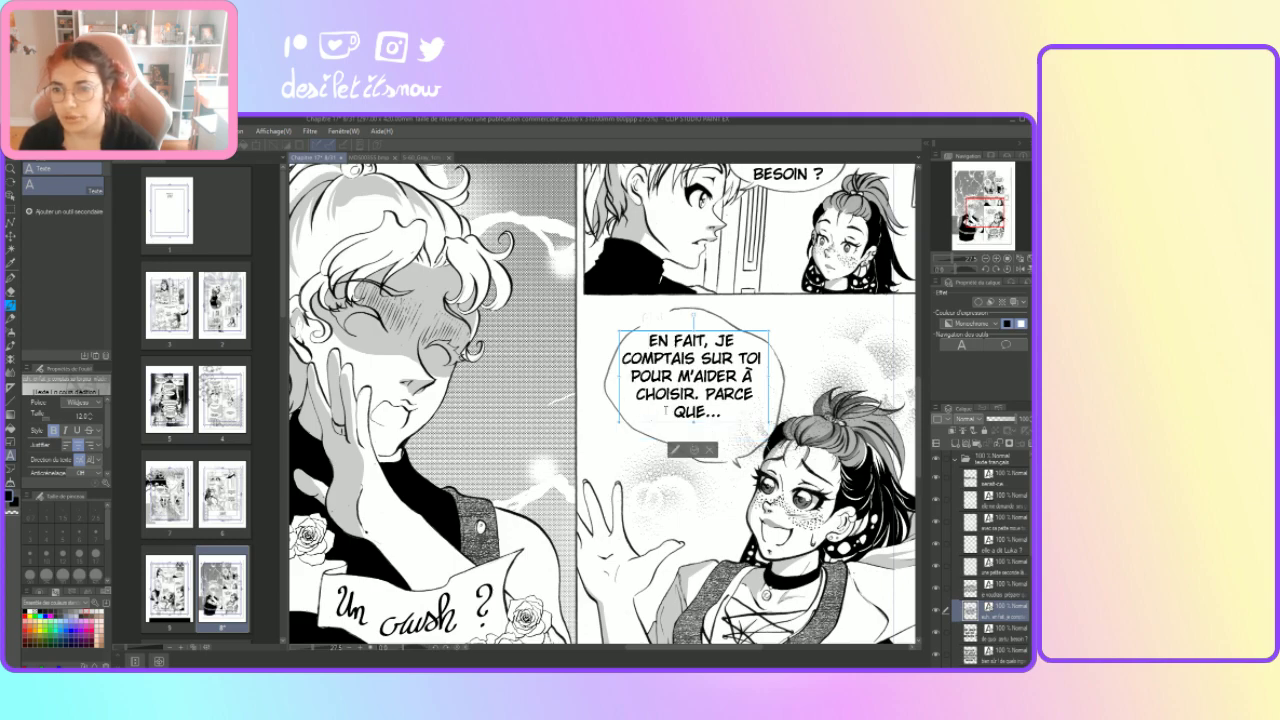
pyautogui.moveTo(669, 426); pyautogui.dragTo(672, 438)
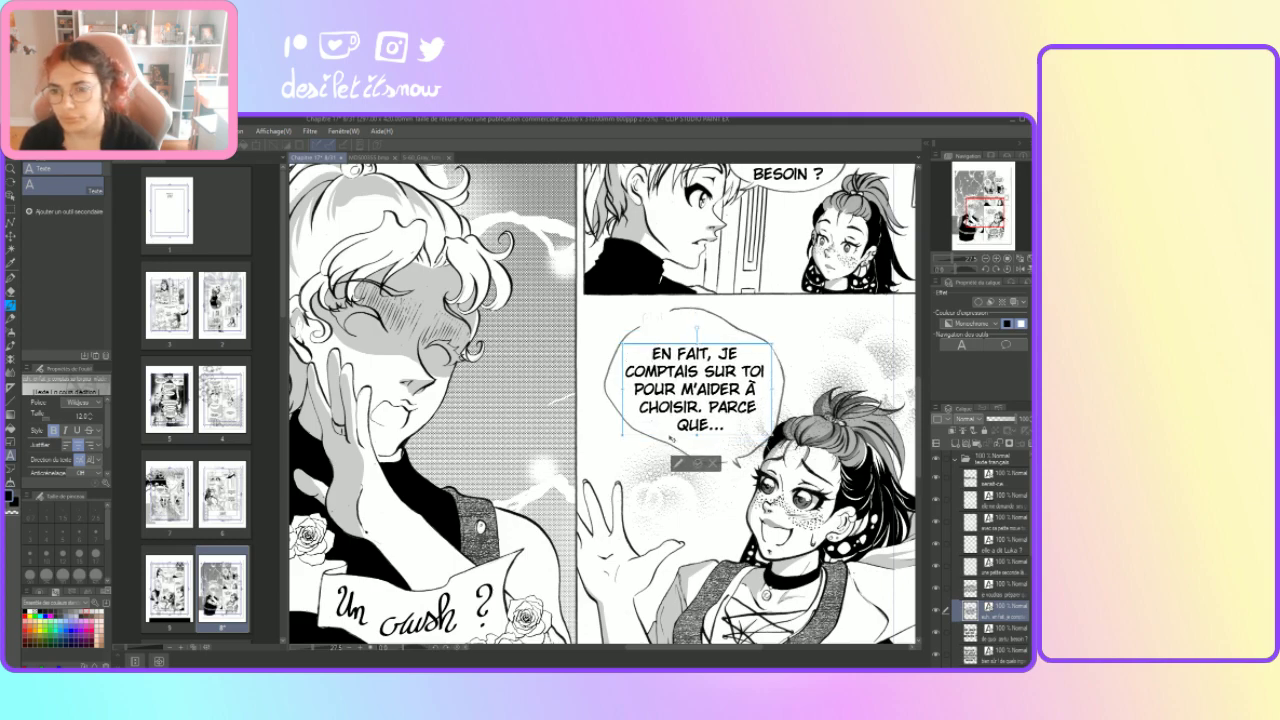
pyautogui.click(696, 463)
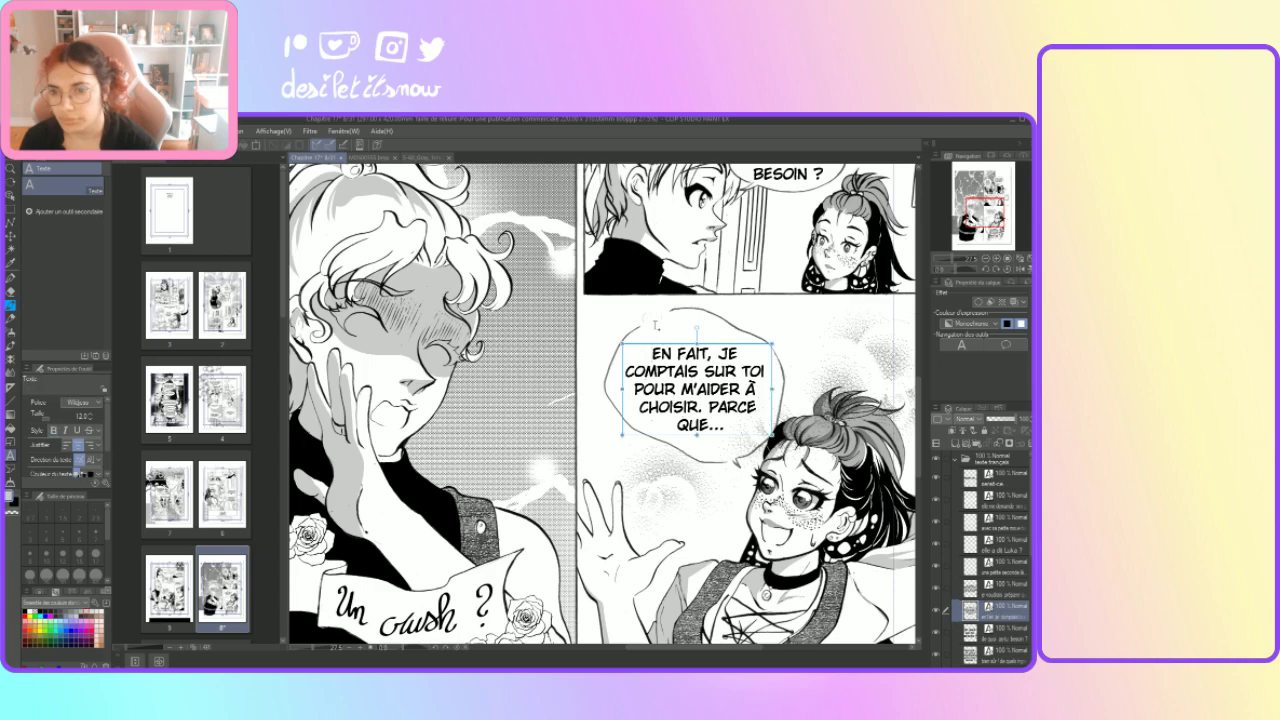
# Step: Add "EUH.." as a separate text and place it over the upper-left edge of the bubble
pyautogui.moveTo(626, 370); pyautogui.dragTo(690, 370)
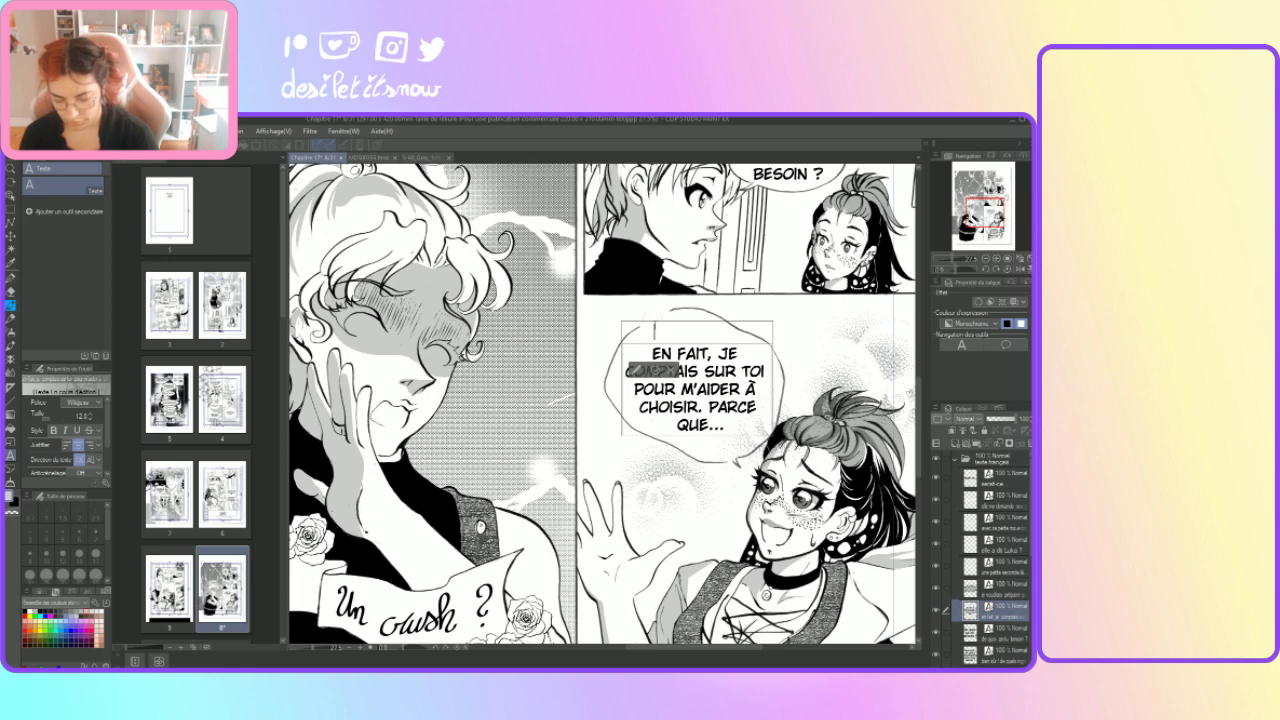
pyautogui.press('BackSpace')
pyautogui.press('BackSpace')
pyautogui.press('BackSpace')
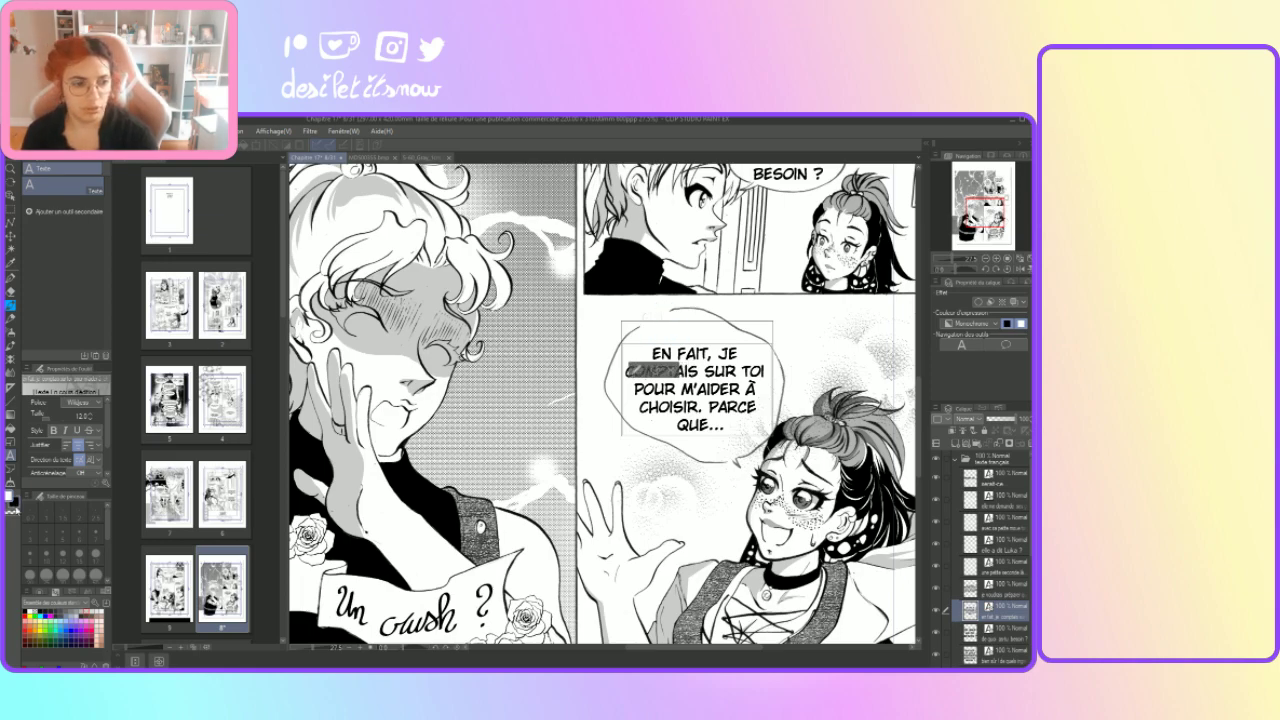
pyautogui.write('EUH')
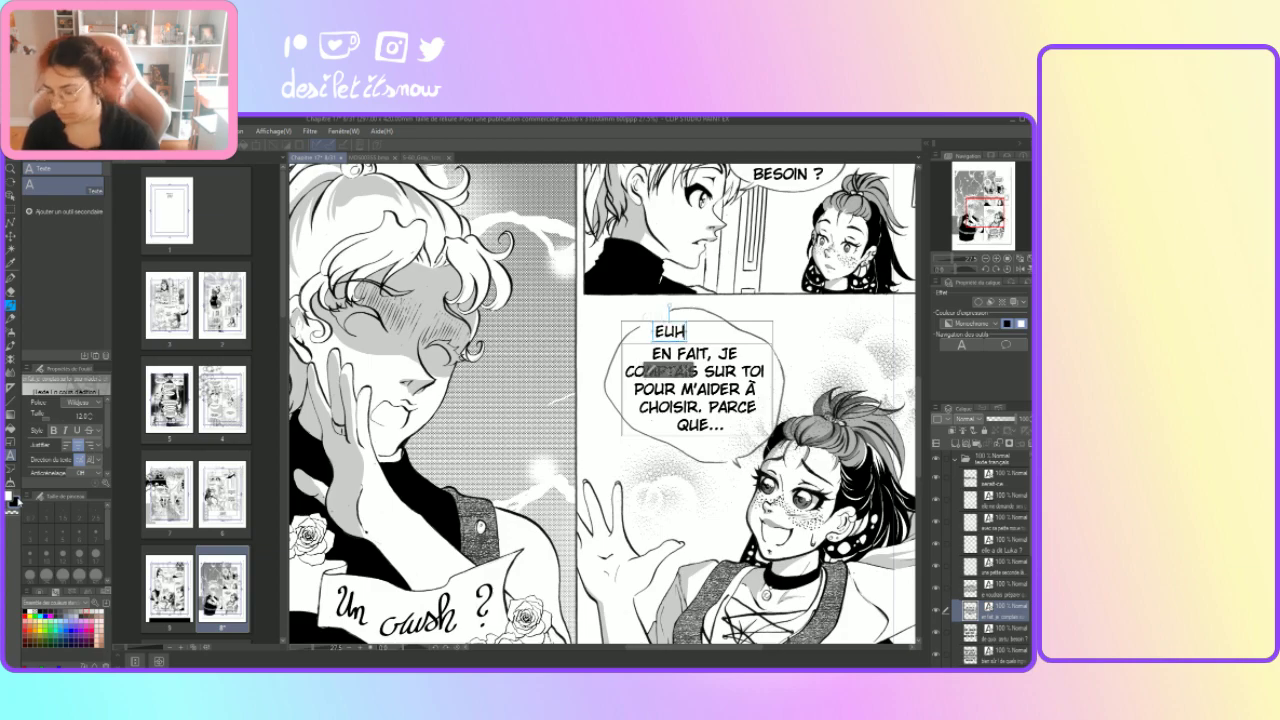
pyautogui.write('..')
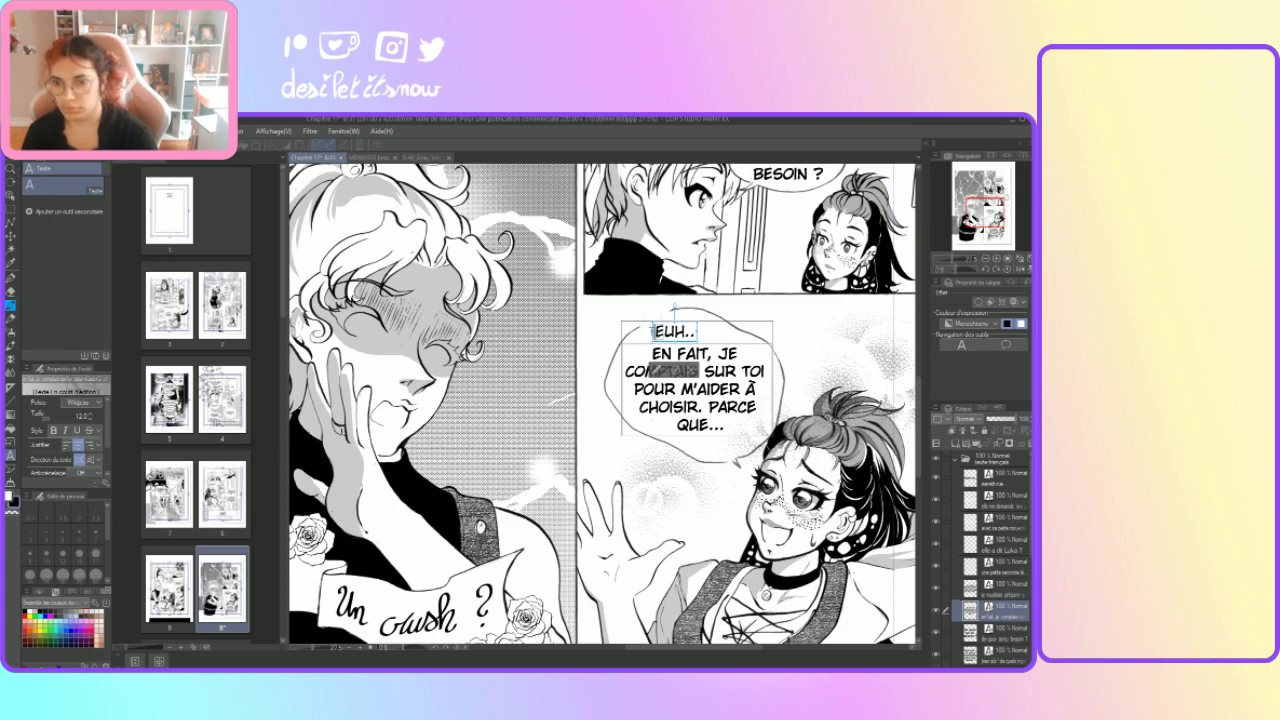
pyautogui.moveTo(669, 345)
pyautogui.mouseDown()
pyautogui.moveTo(628, 326)
pyautogui.moveTo(656, 333)
pyautogui.mouseUp()
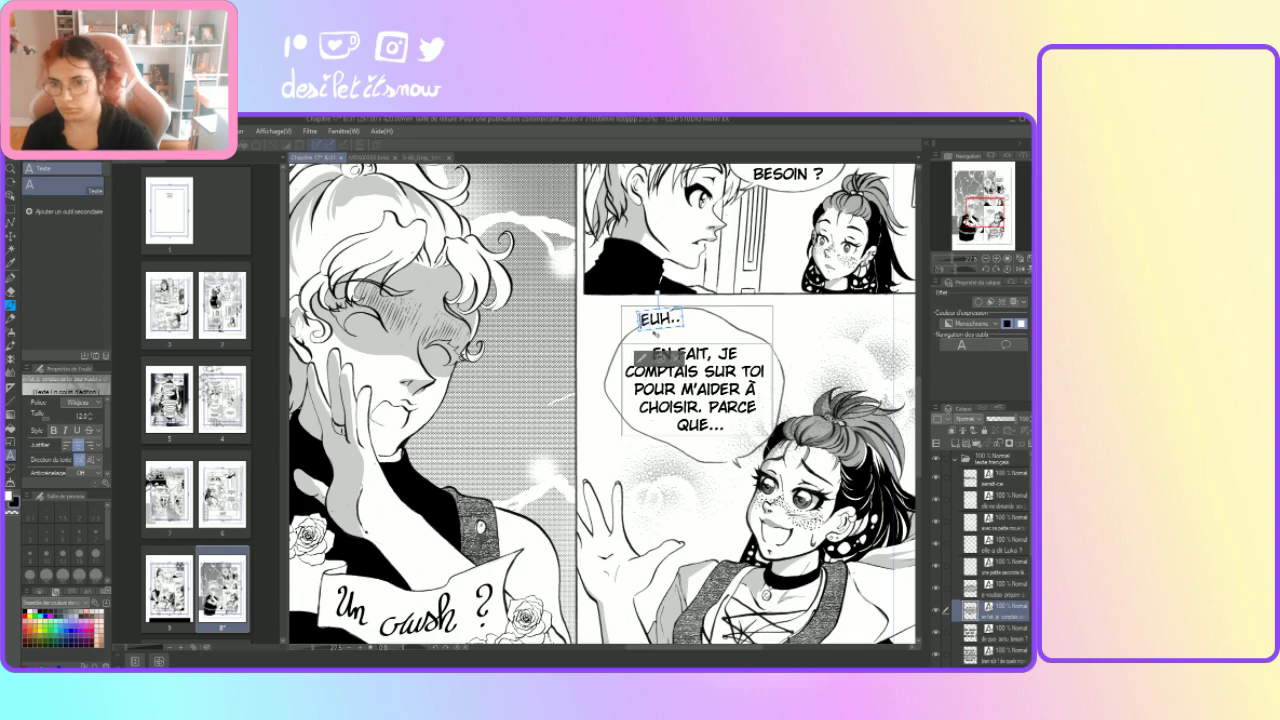
pyautogui.click(581, 347)
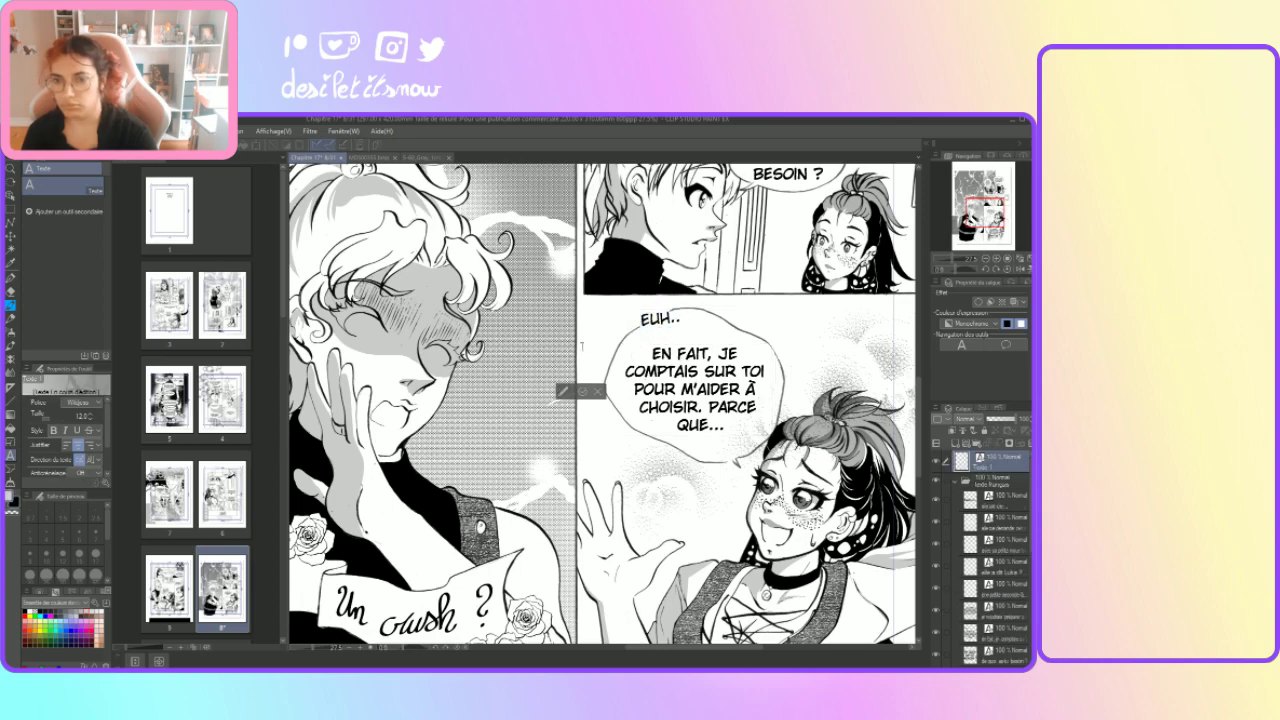
# Step: Re-break the "DE QUOI AS-TU BESOIN ?" bubble text into the lines DE QUOI / AS-TU BESOIN / ?
pyautogui.scroll(-3, 581, 347)
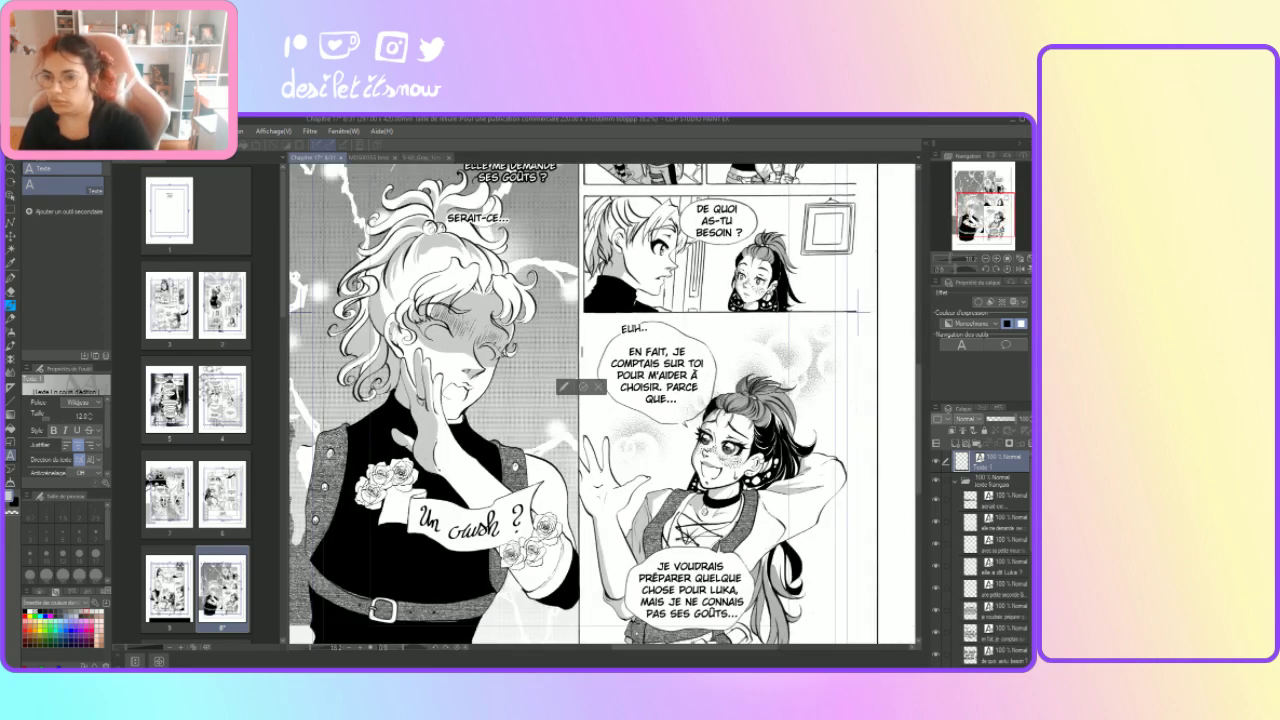
pyautogui.moveTo(918, 468); pyautogui.dragTo(918, 430)
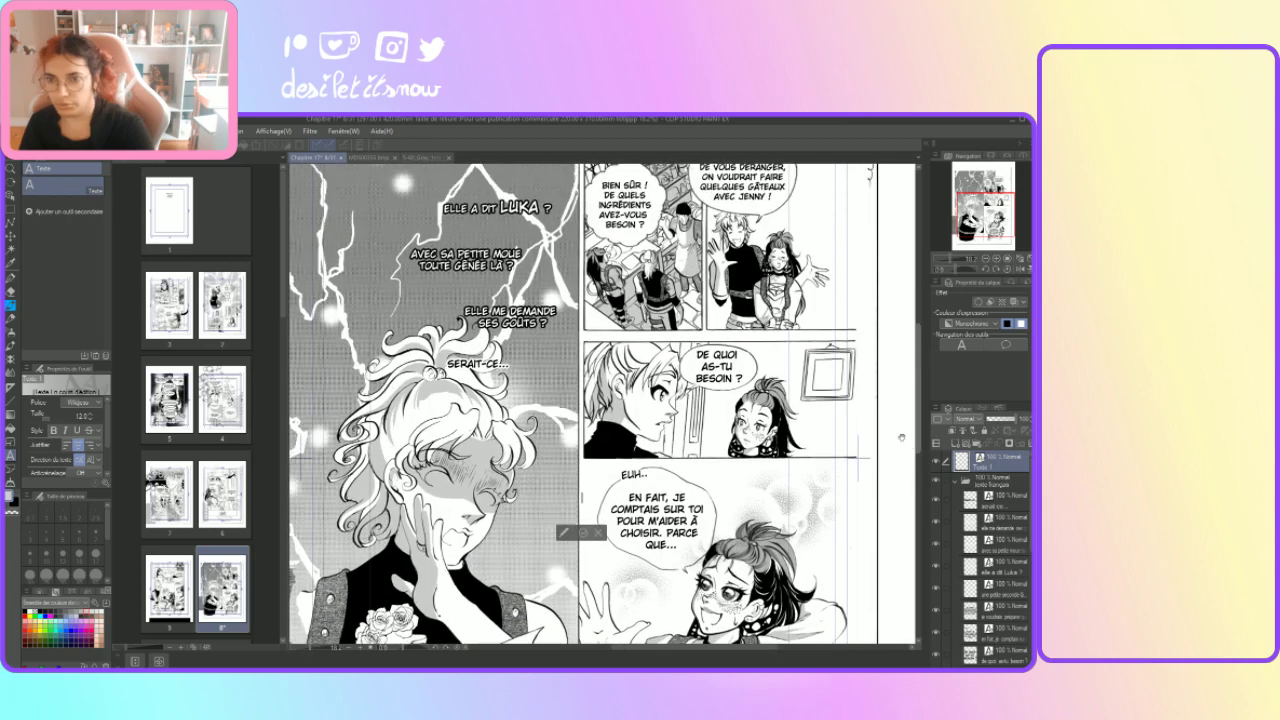
pyautogui.moveTo(716, 362); pyautogui.dragTo(740, 370)
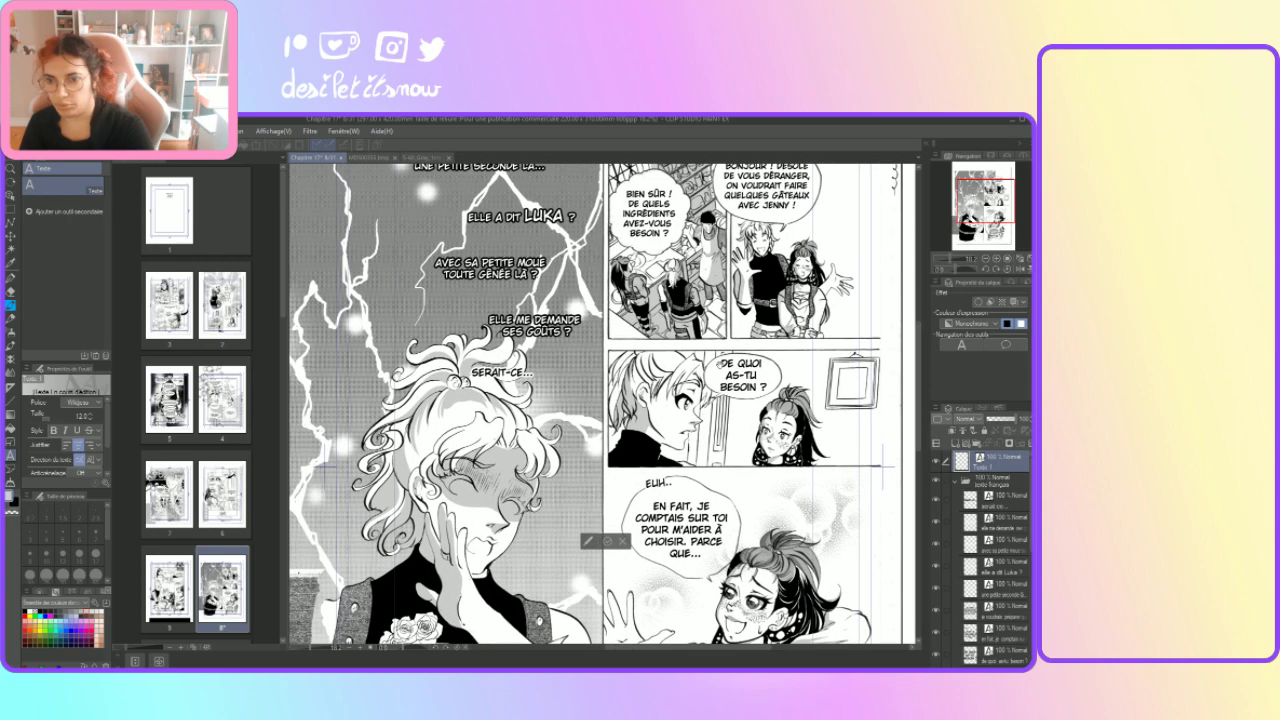
pyautogui.click(740, 370)
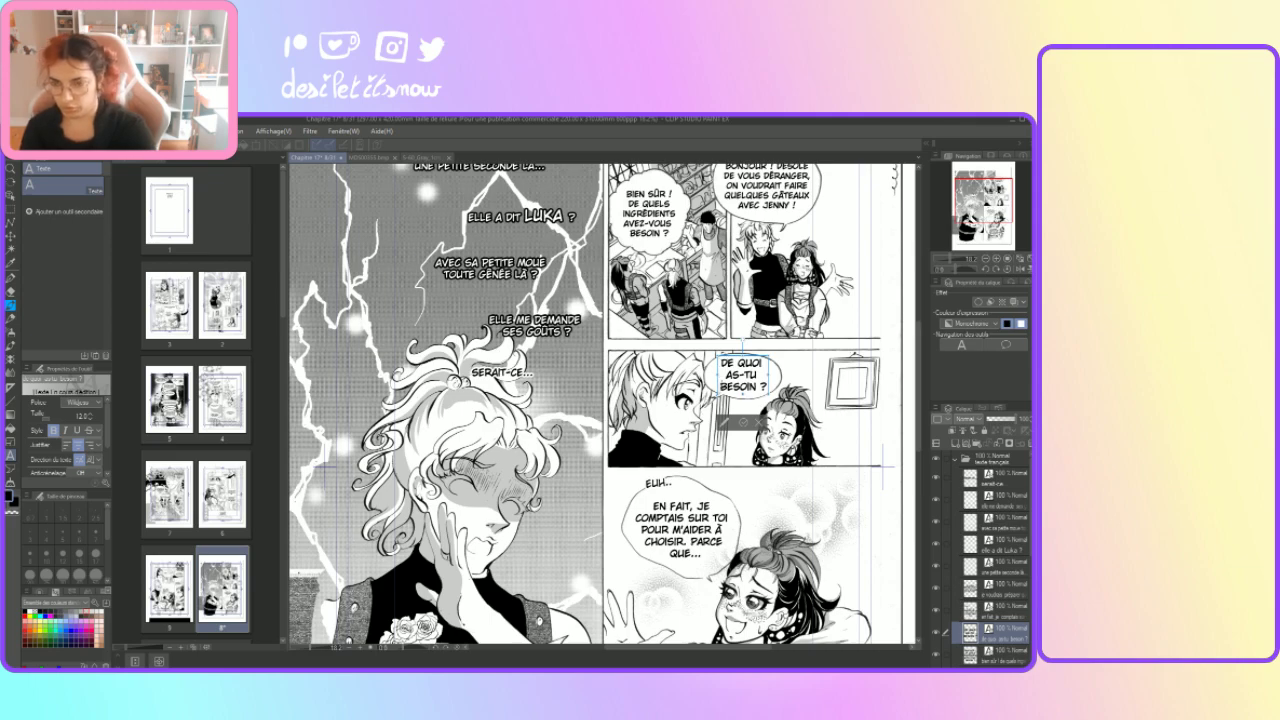
pyautogui.press('BackSpace')
pyautogui.press('Return')
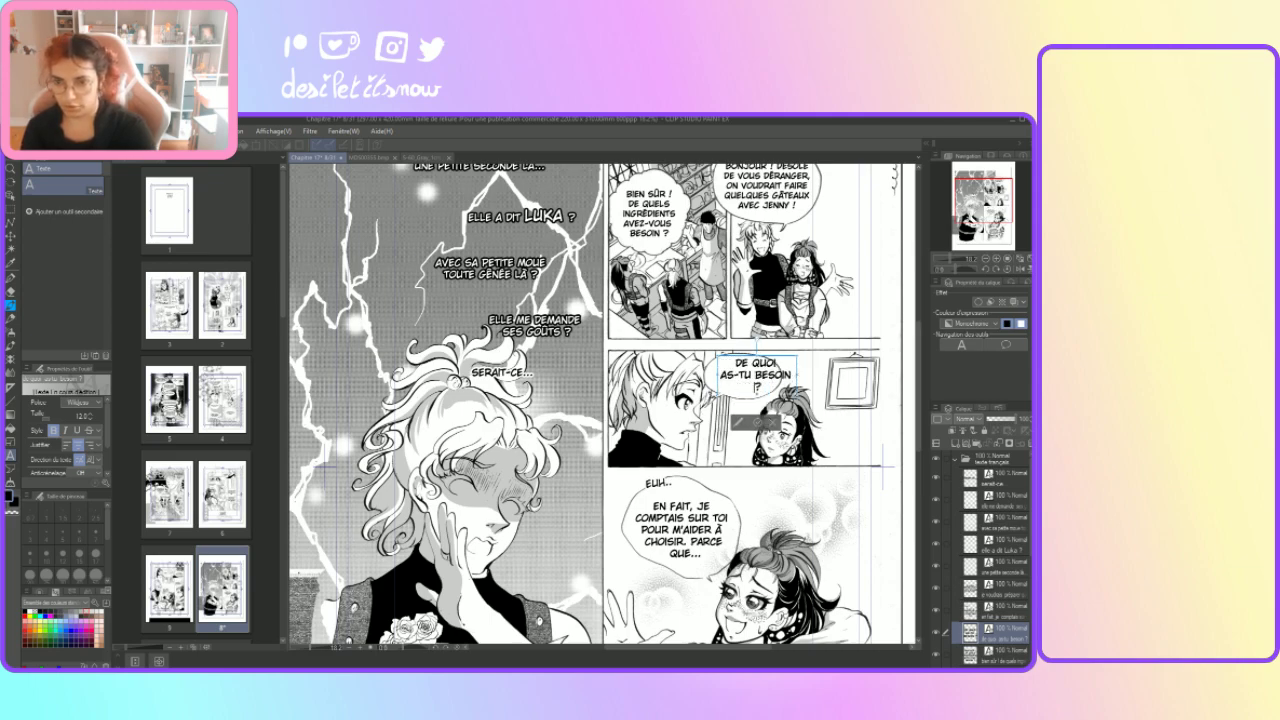
pyautogui.write('!')
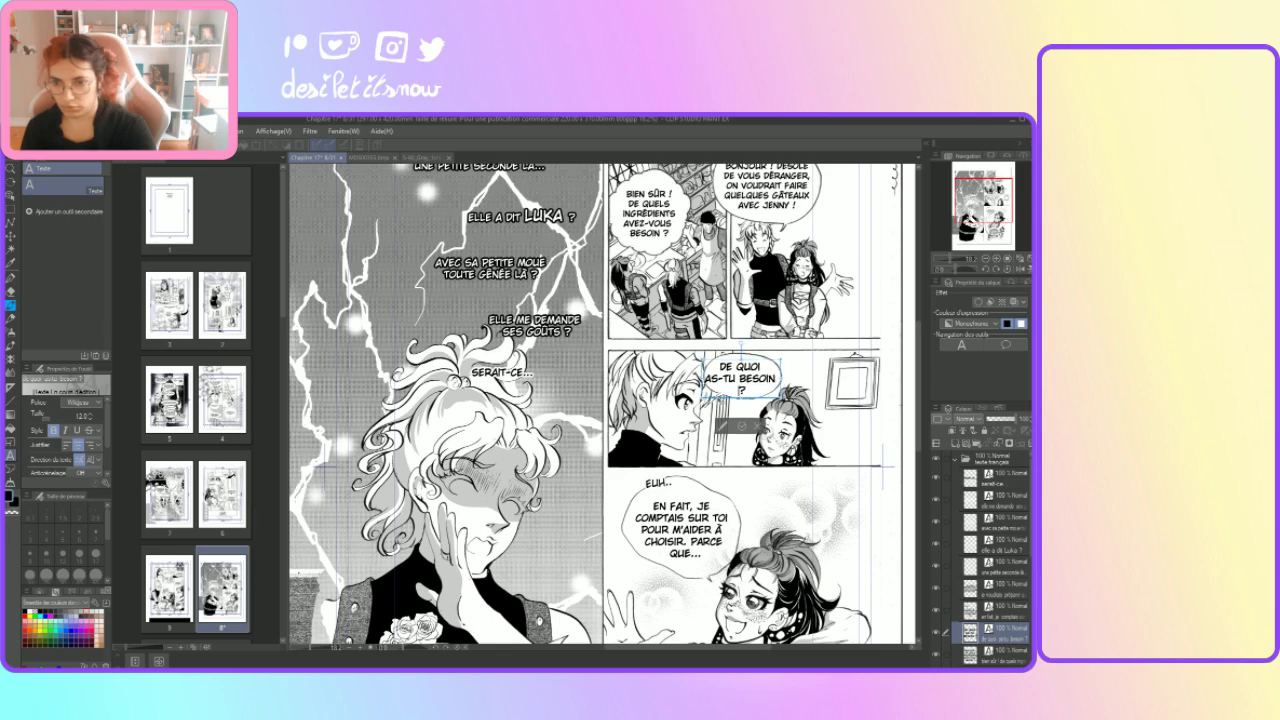
pyautogui.press('BackSpace')
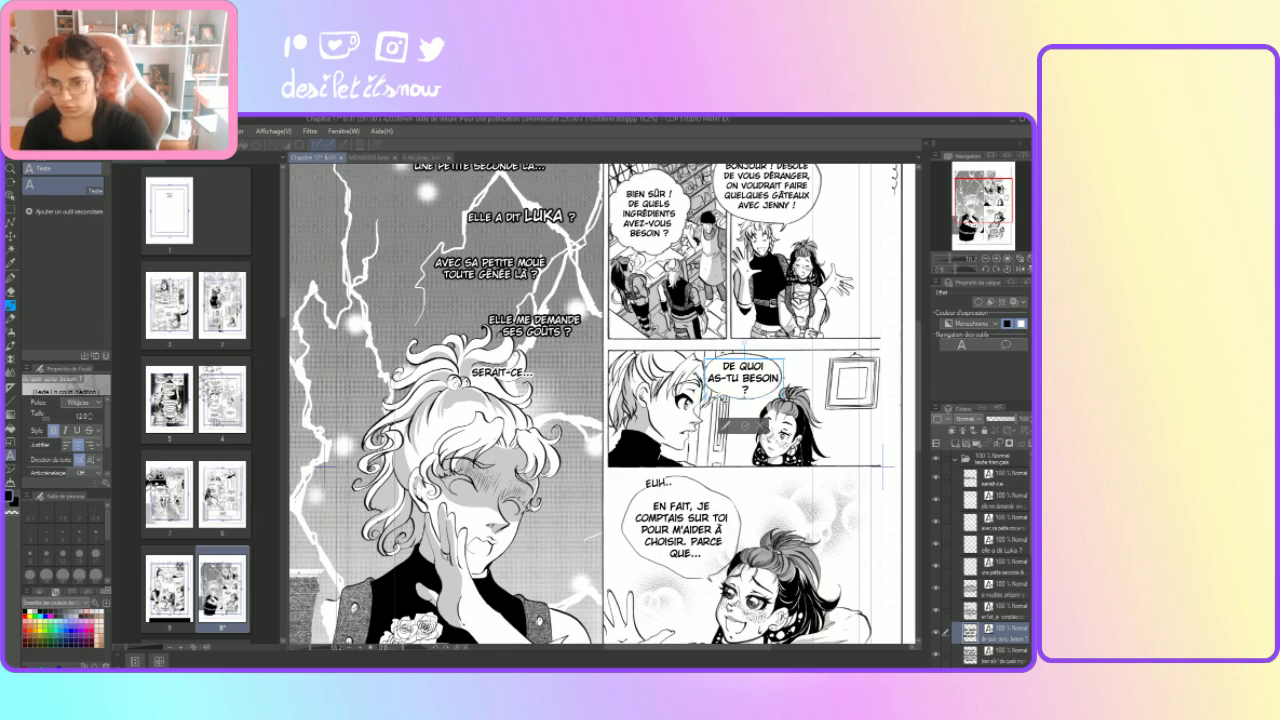
# Step: Set the "DE QUOI AS-TU BESOIN ?" text size to 10 and recentre it in its bubble
pyautogui.moveTo(722, 367); pyautogui.dragTo(760, 390)
pyautogui.click(92, 419)
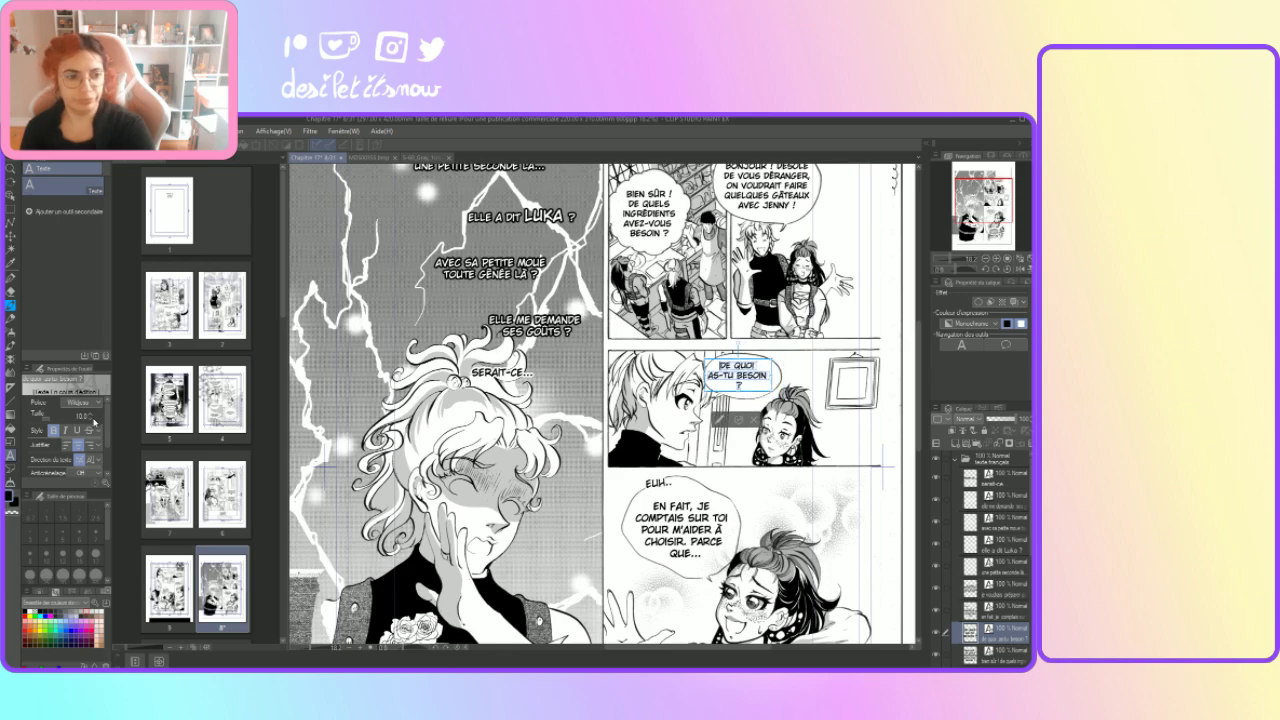
pyautogui.moveTo(729, 390); pyautogui.dragTo(733, 393)
pyautogui.click(740, 420)
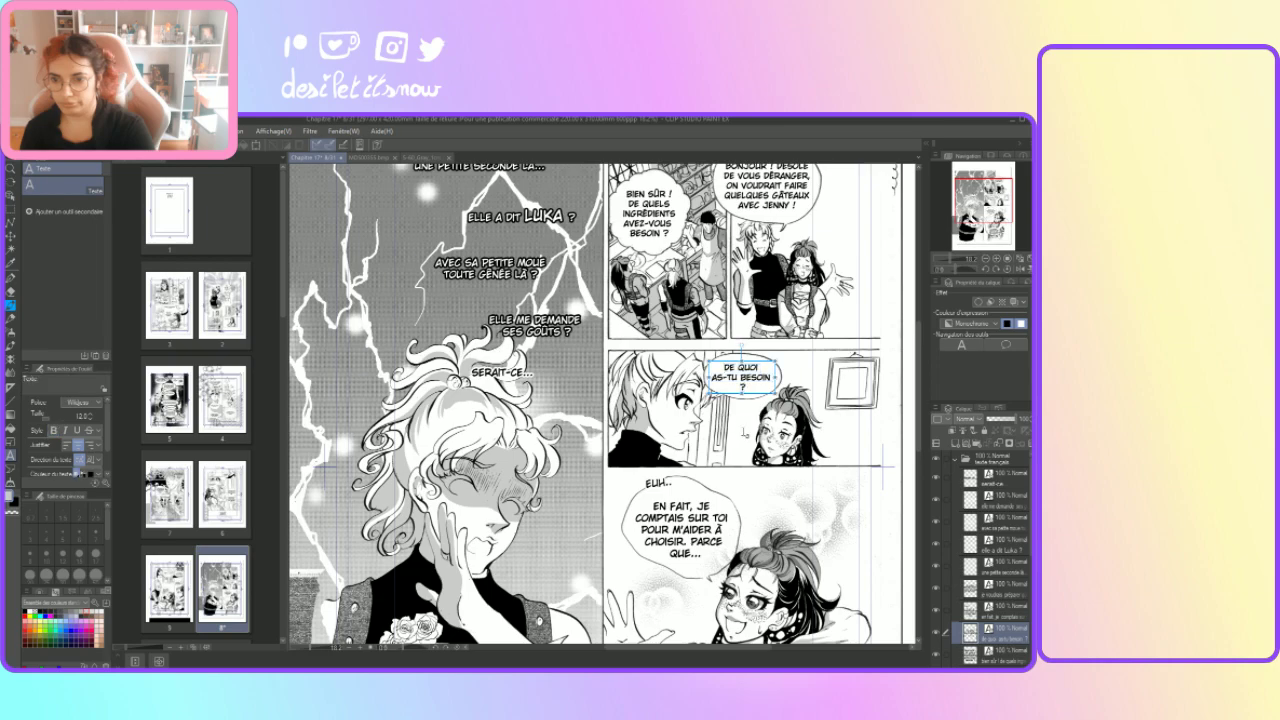
# Step: Collapse the French text folder and add a new layer above it
pyautogui.click(958, 462)
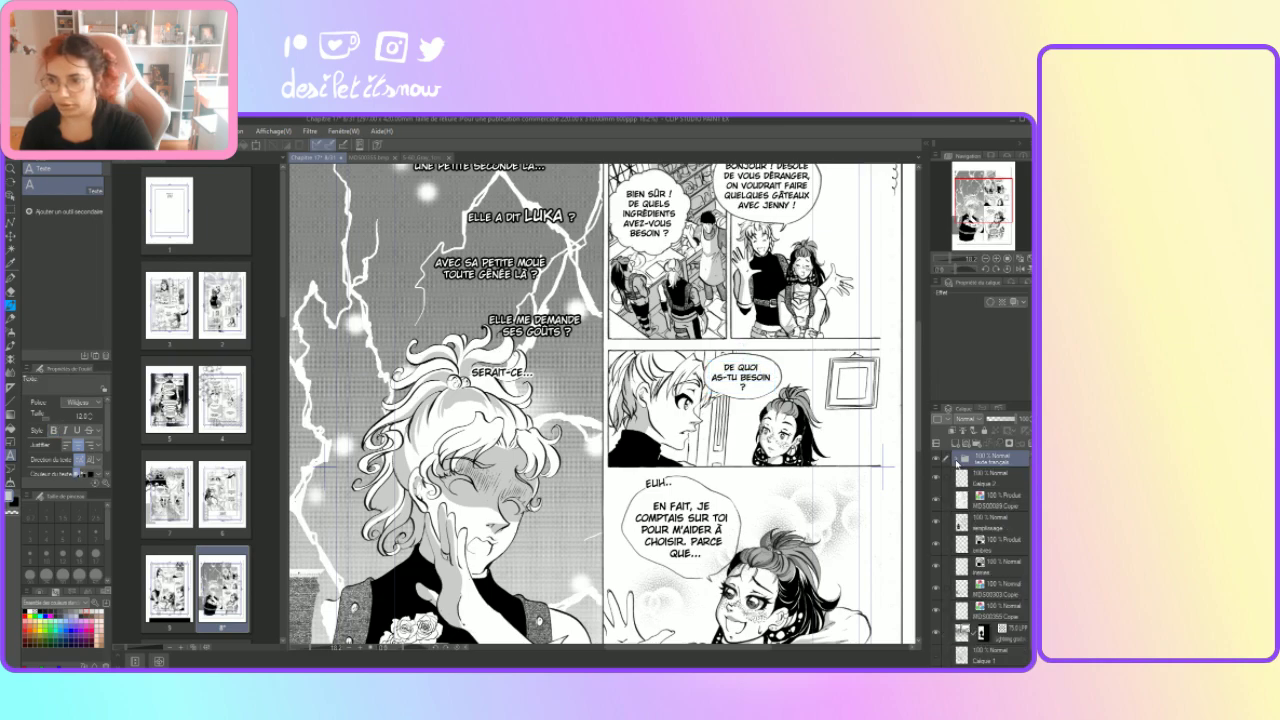
pyautogui.click(944, 478)
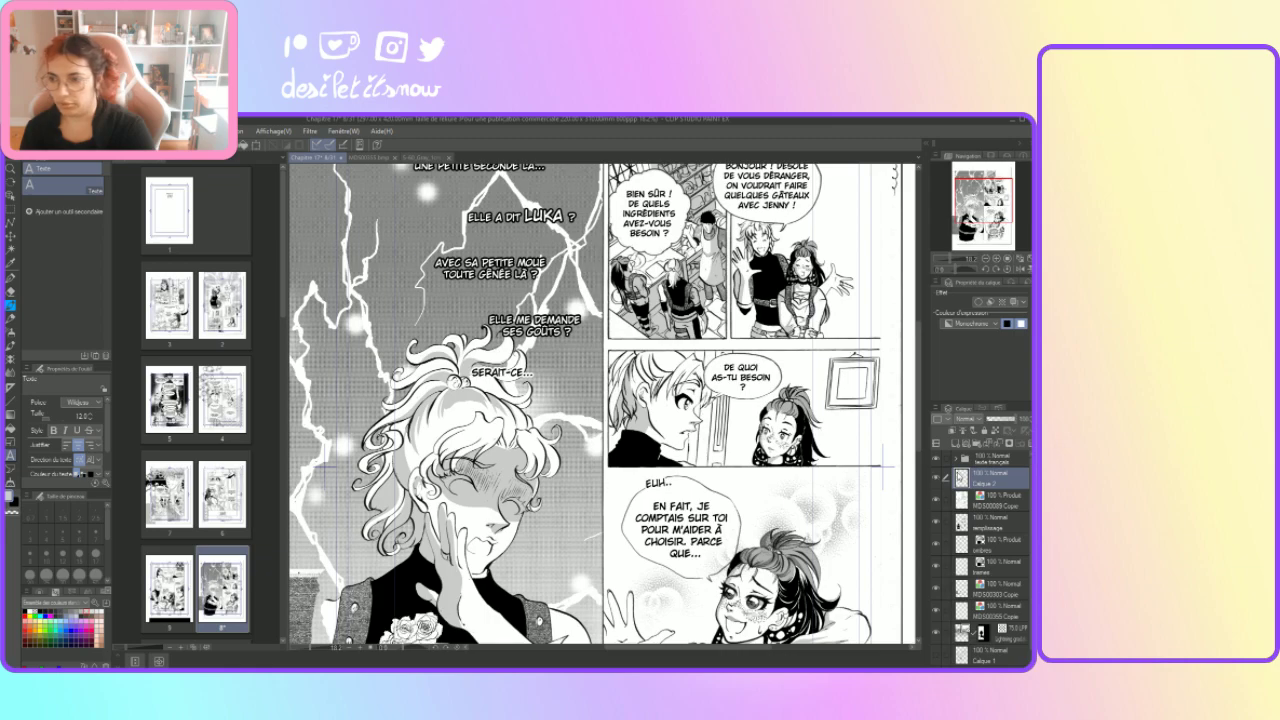
pyautogui.click(975, 461)
pyautogui.click(955, 443)
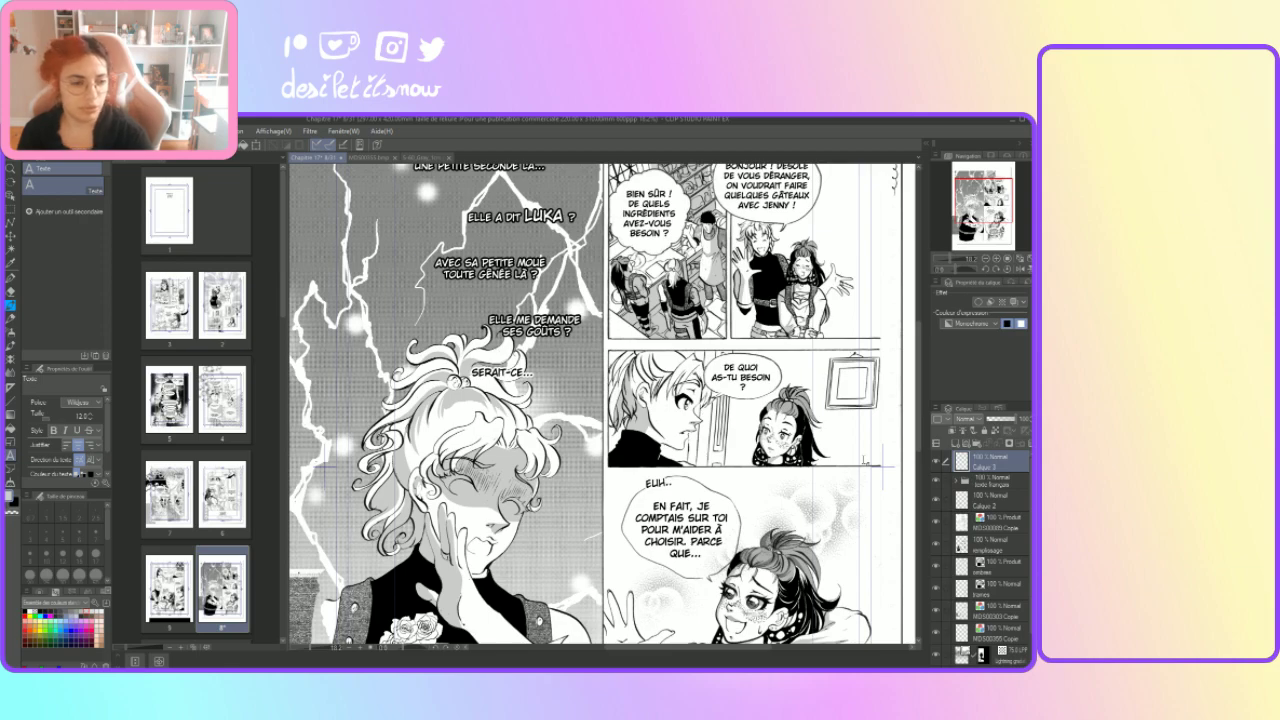
# Step: With the G pen at size 17 in black, ink emphasis lines beside the girl's head in the "DE QUOI AS-TU BESOIN ?" panel and beside her face below
pyautogui.click(12, 284)
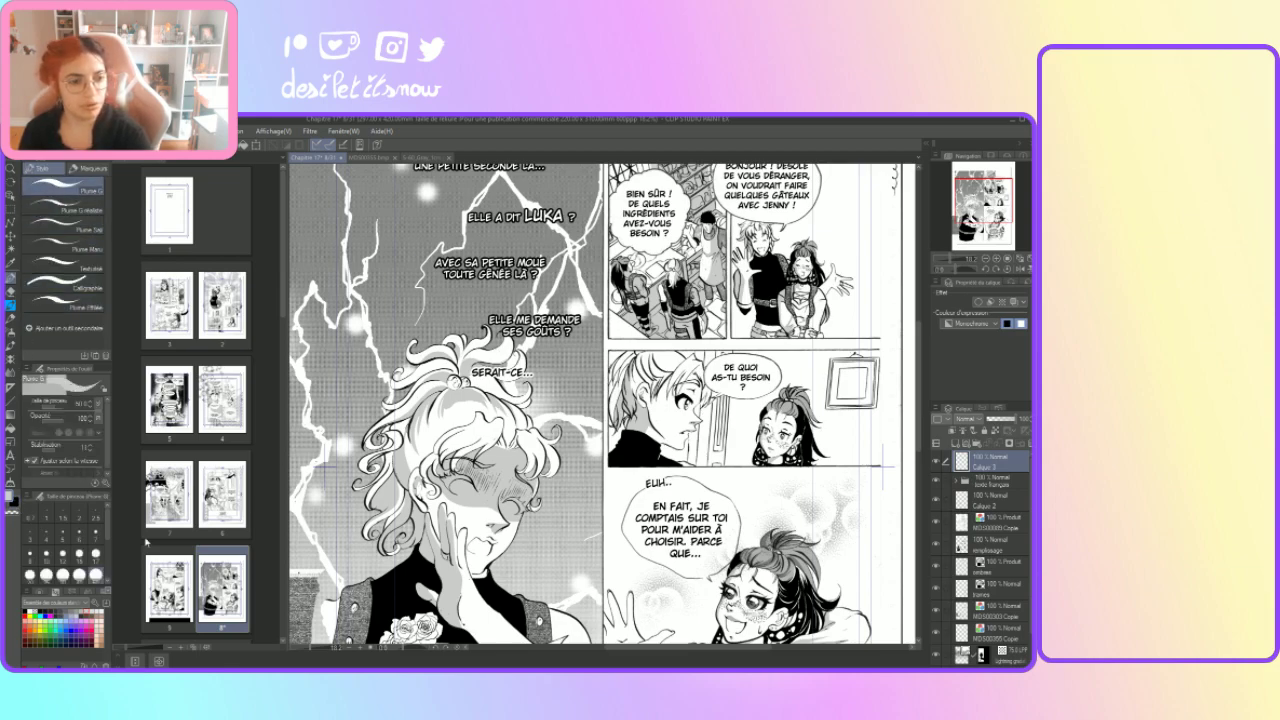
pyautogui.click(96, 553)
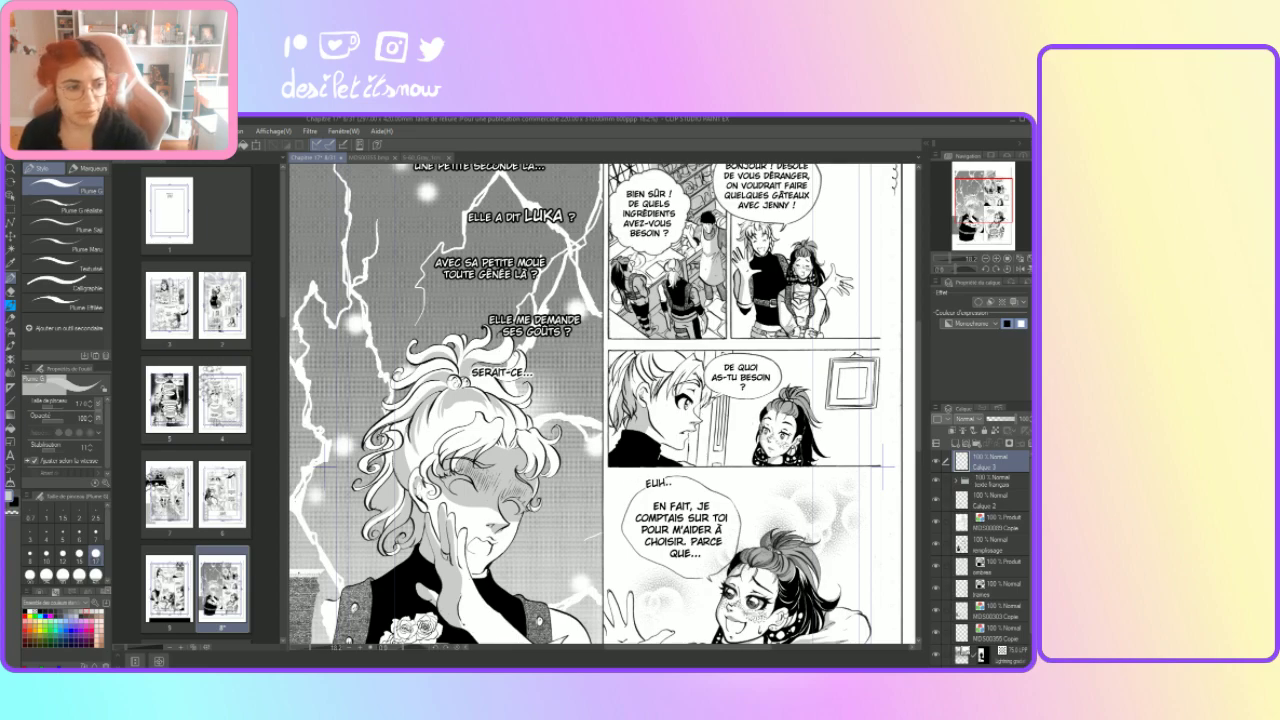
pyautogui.click(14, 502)
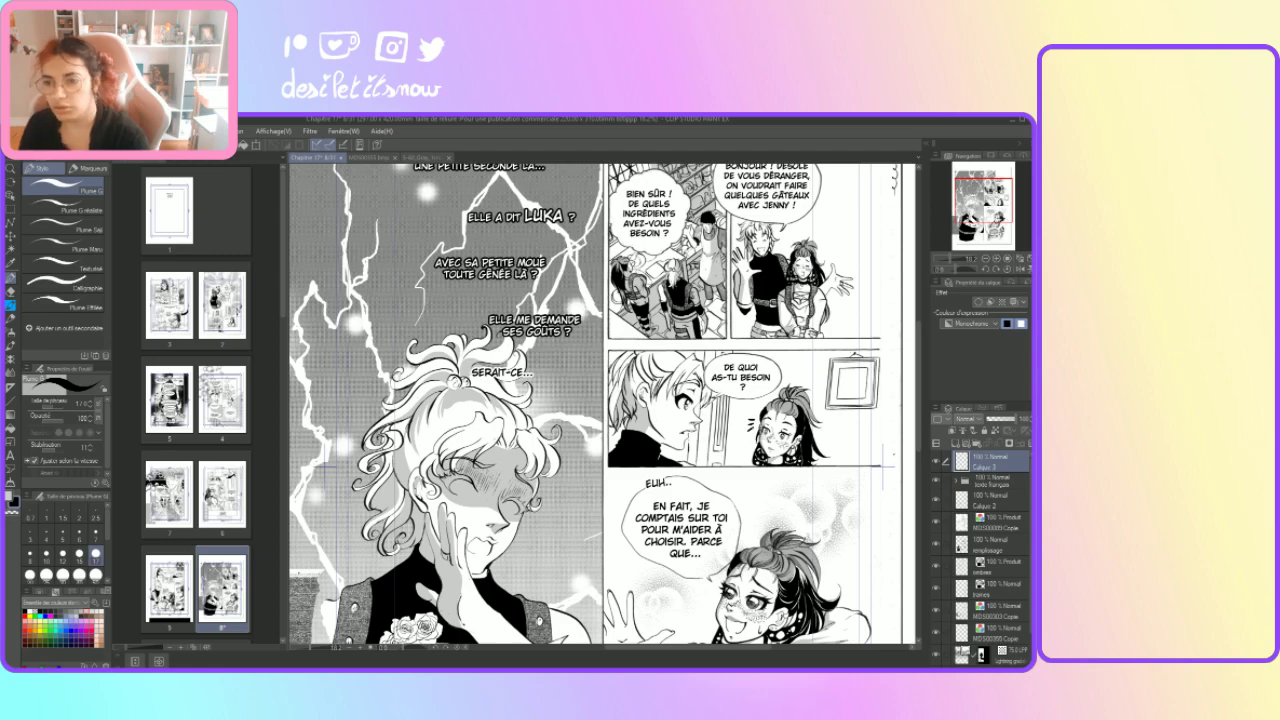
pyautogui.moveTo(919, 428); pyautogui.dragTo(919, 480)
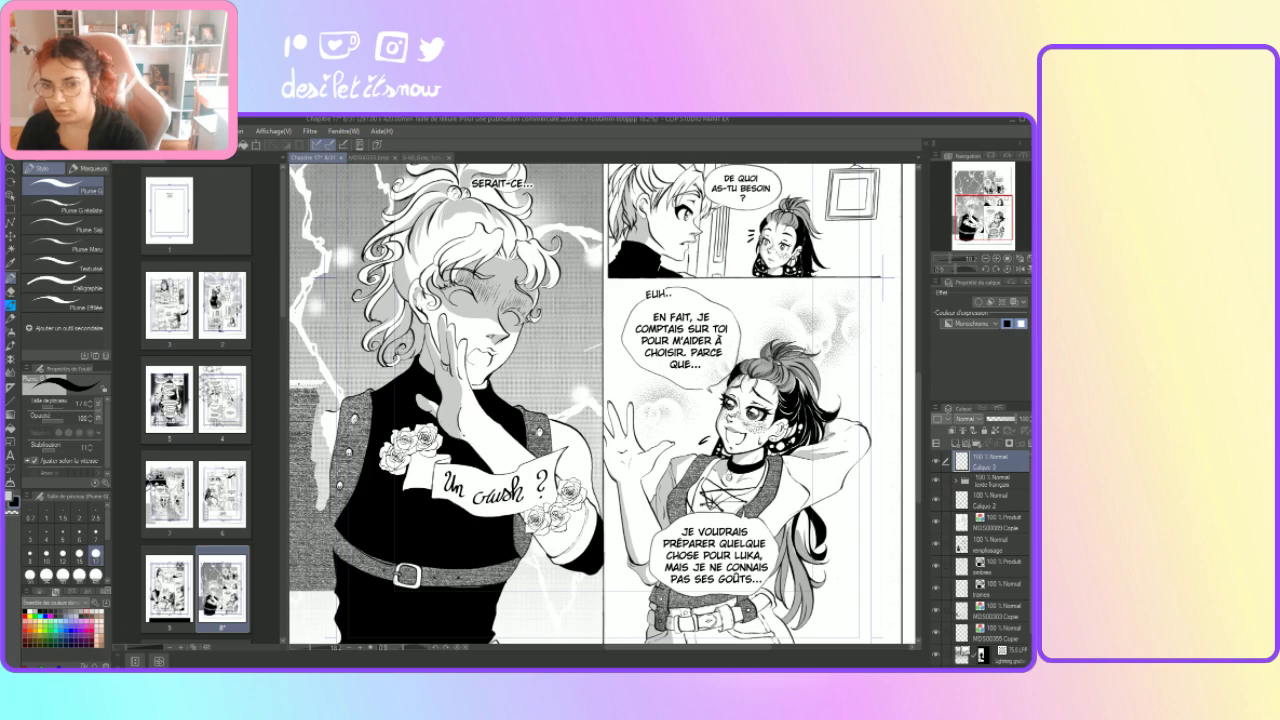
# Step: Identify the rough sketch layer Calque 1 by its visibility and move it above the French text folder, beneath Calque 3
pyautogui.scroll(-3, 1021, 617)
pyautogui.click(936, 645)
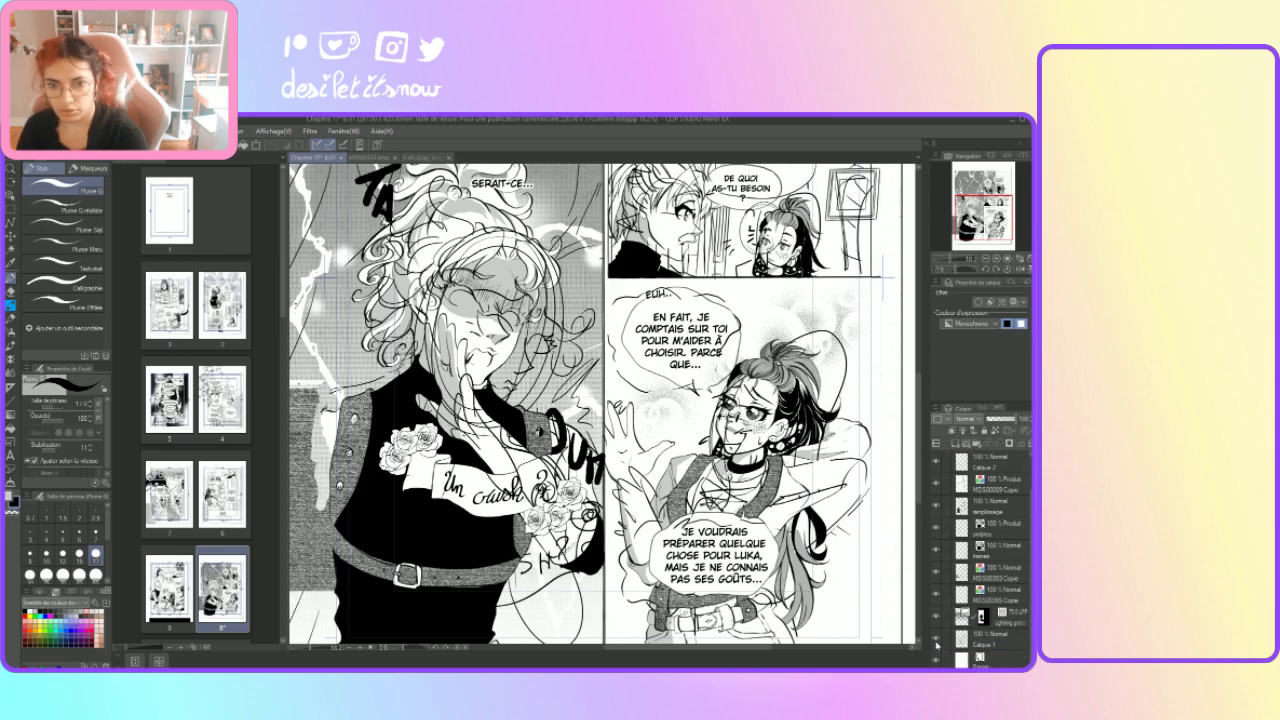
pyautogui.click(936, 645)
pyautogui.moveTo(1004, 646); pyautogui.dragTo(1007, 460)
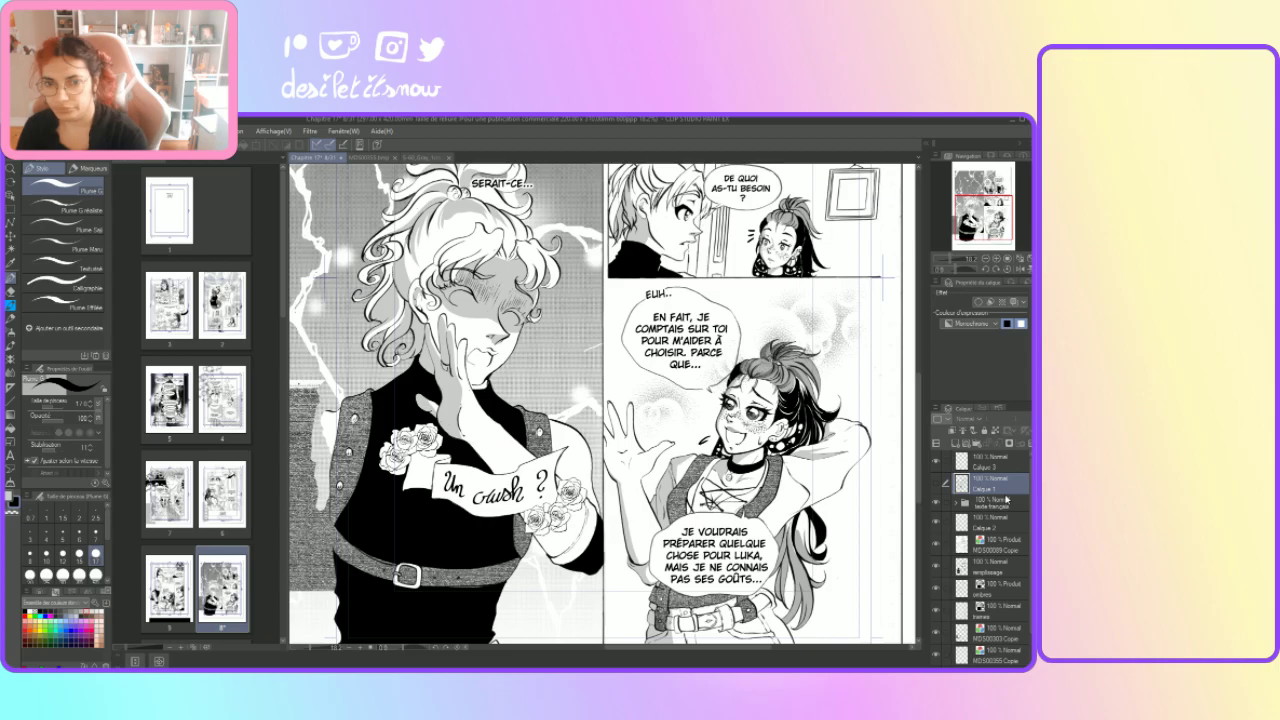
pyautogui.scroll(-2, 1005, 500)
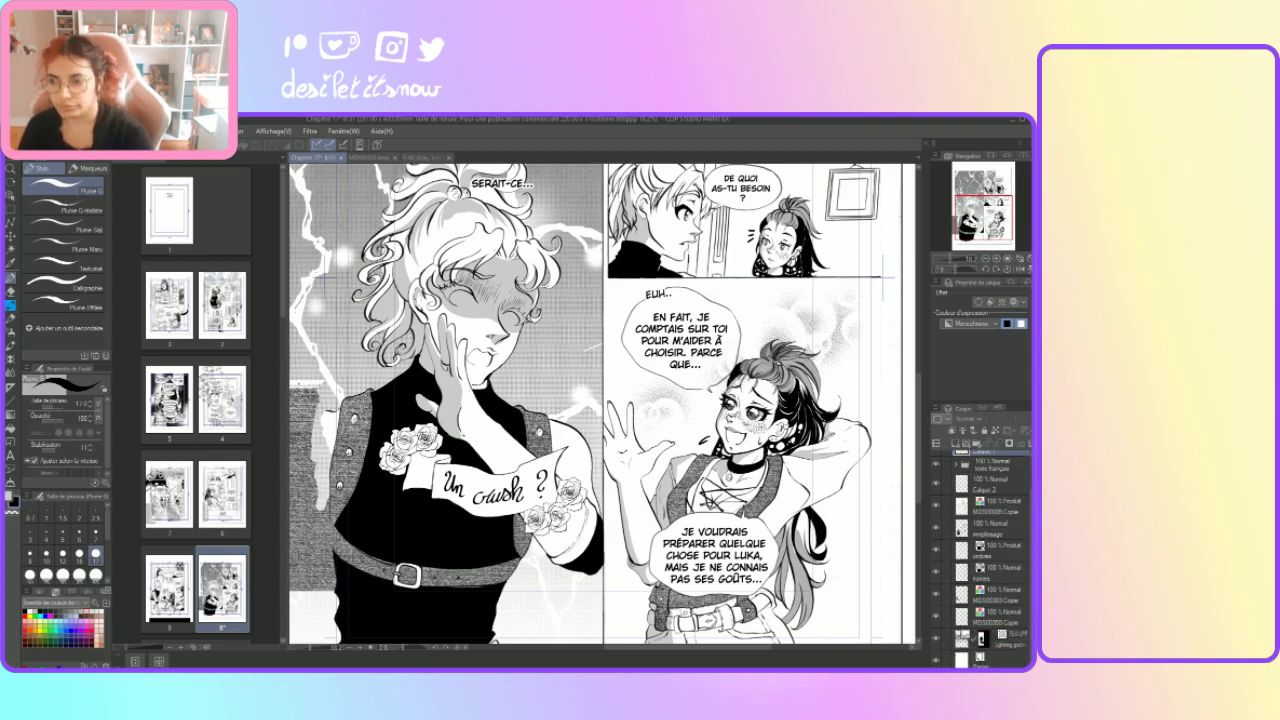
pyautogui.scroll(-2, 889, 471)
pyautogui.scroll(2, 971, 477)
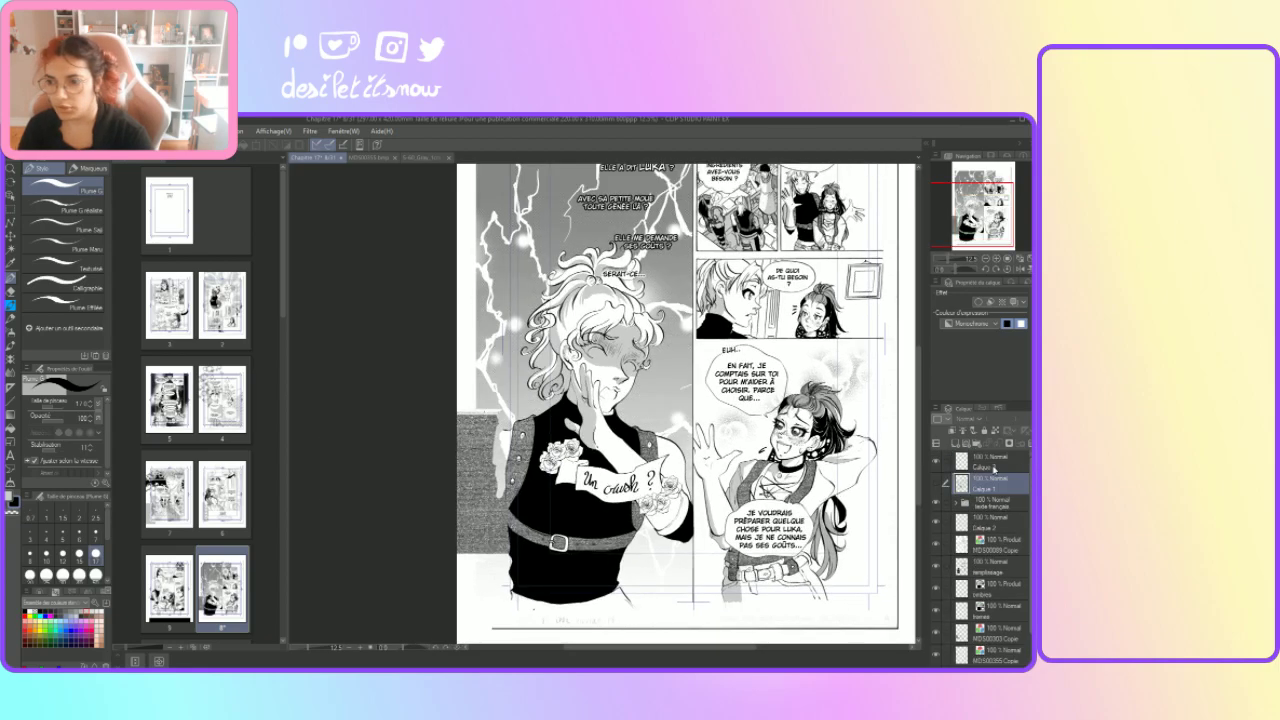
# Step: Show the rough sketch layer and hide the artwork layers below the French text folder
pyautogui.click(936, 484)
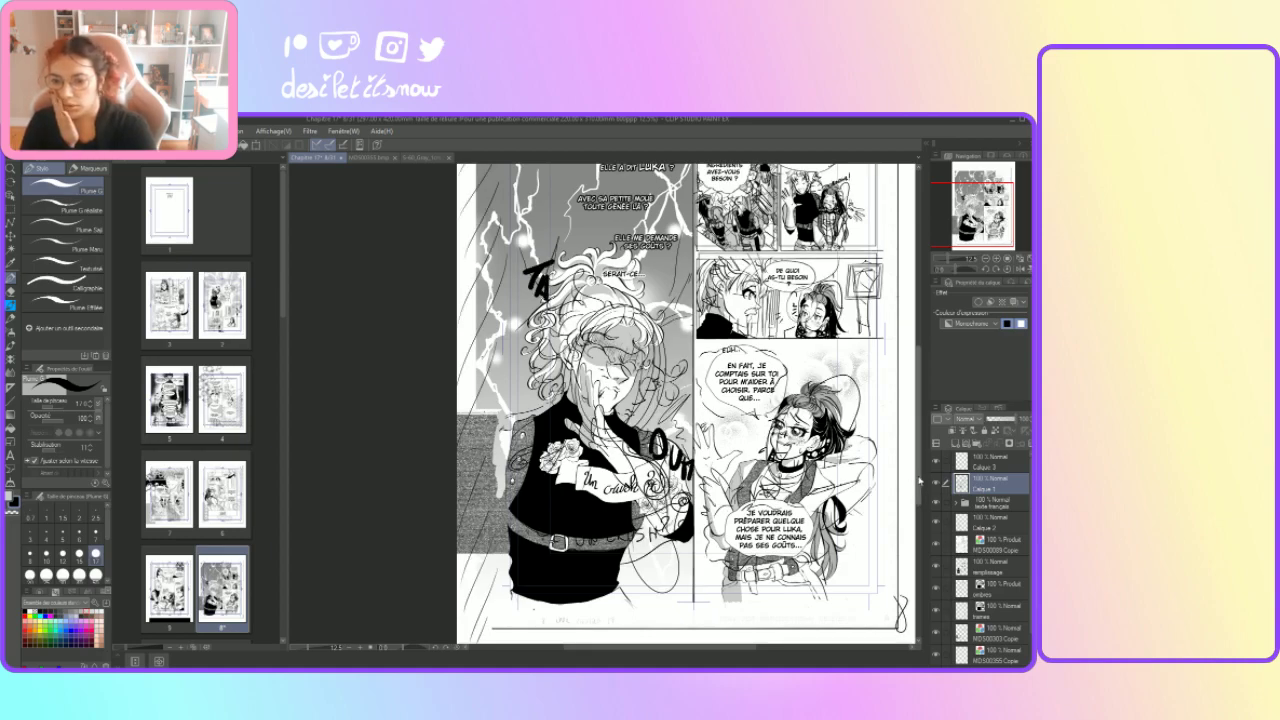
pyautogui.scroll(3, 919, 477)
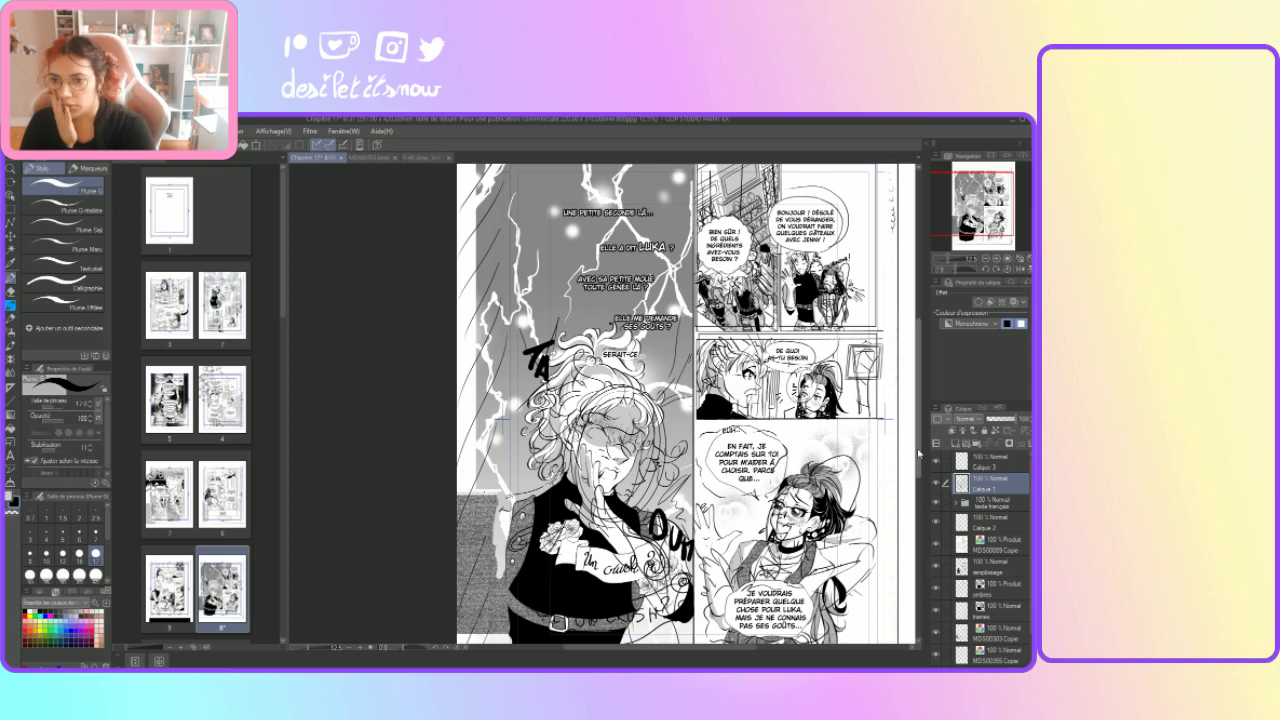
pyautogui.scroll(1, 919, 453)
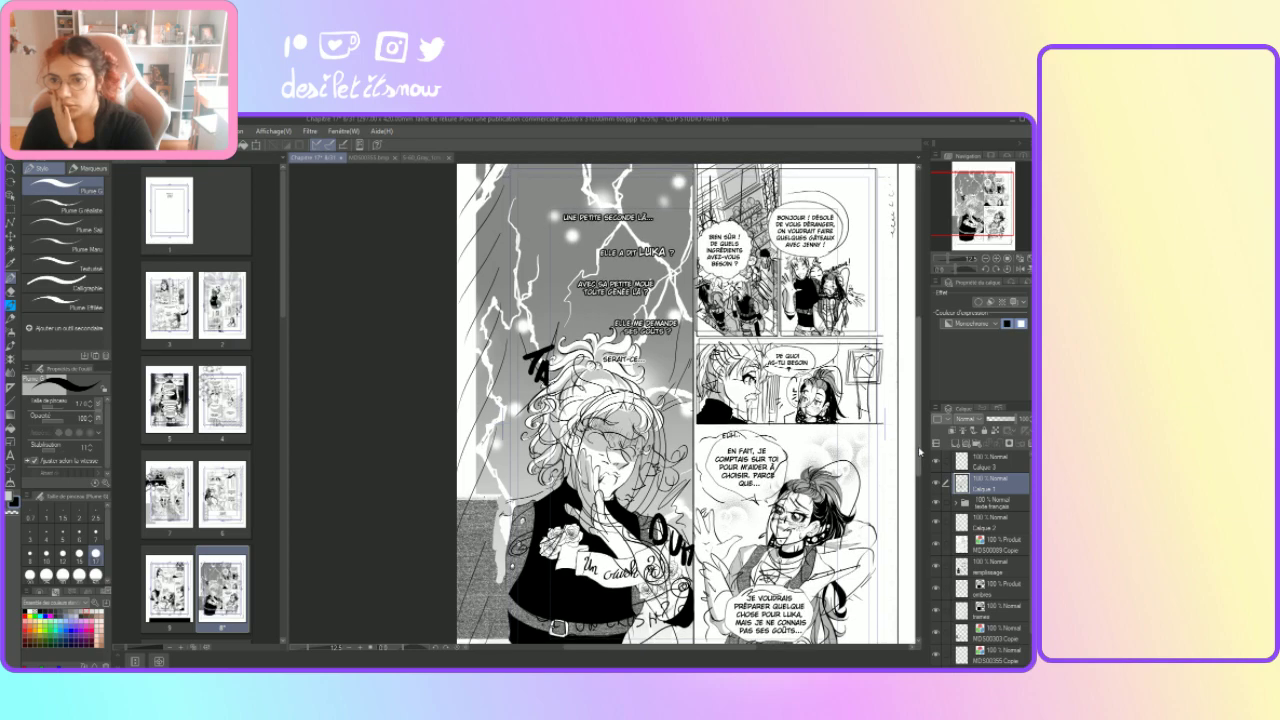
pyautogui.scroll(-1, 919, 453)
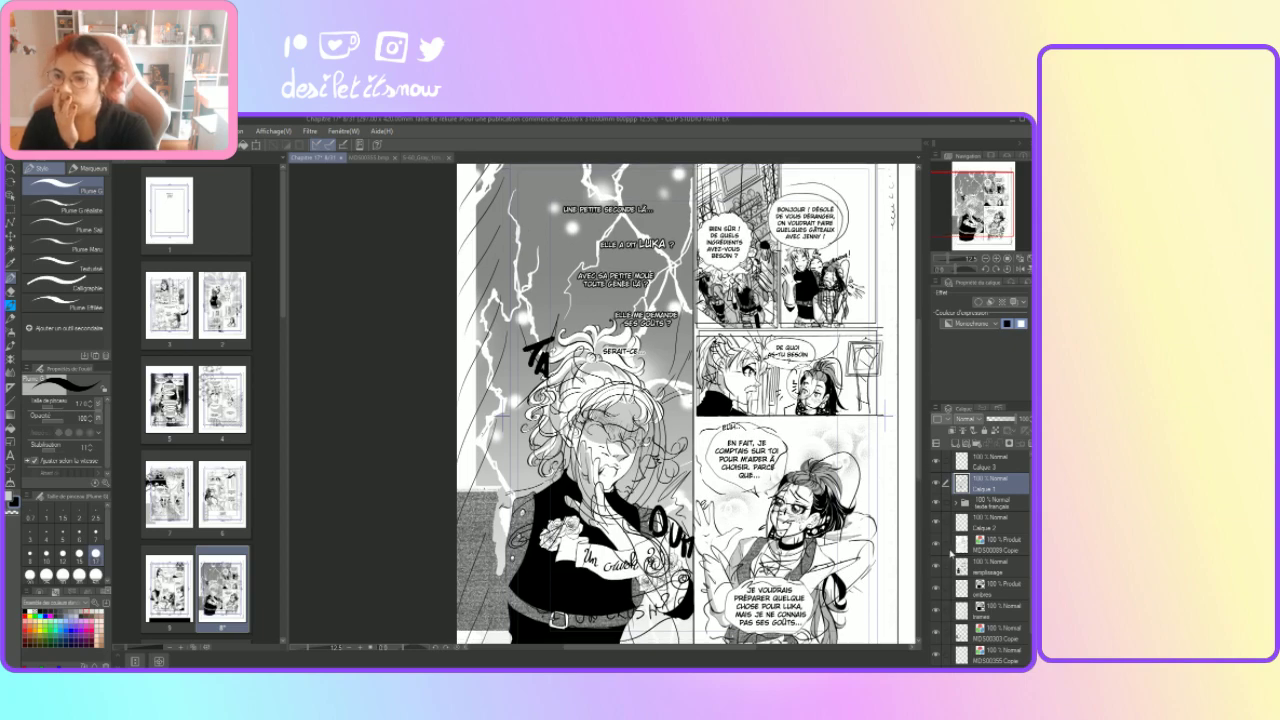
pyautogui.moveTo(937, 520); pyautogui.dragTo(937, 655)
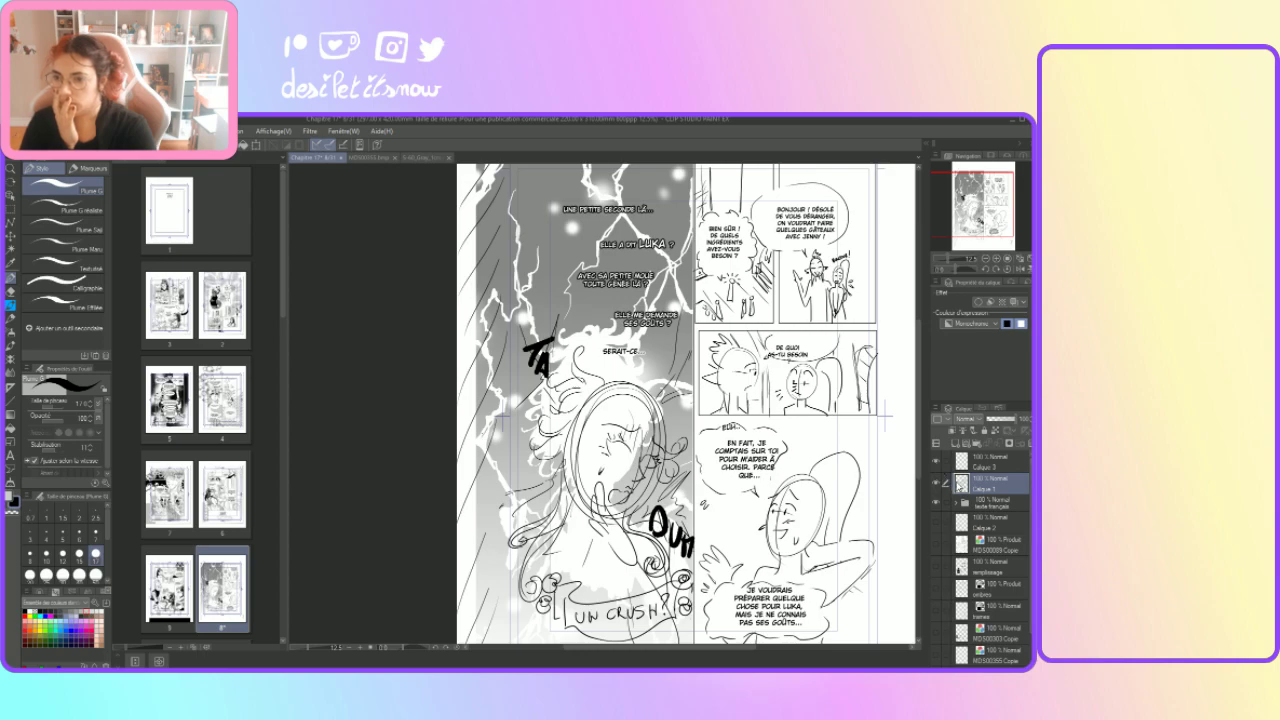
# Step: Apply the blue layer colour to the rough sketch, select Calque 3 and show the line-art layer again
pyautogui.click(1013, 302)
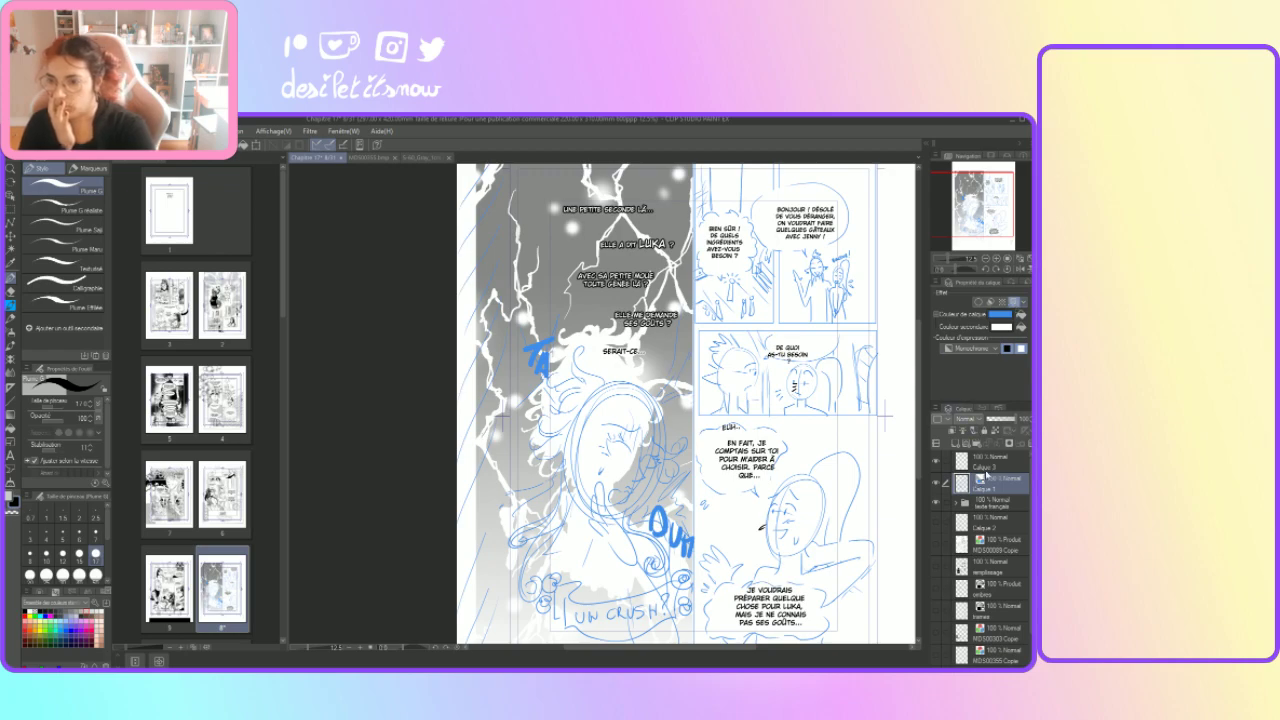
pyautogui.click(984, 466)
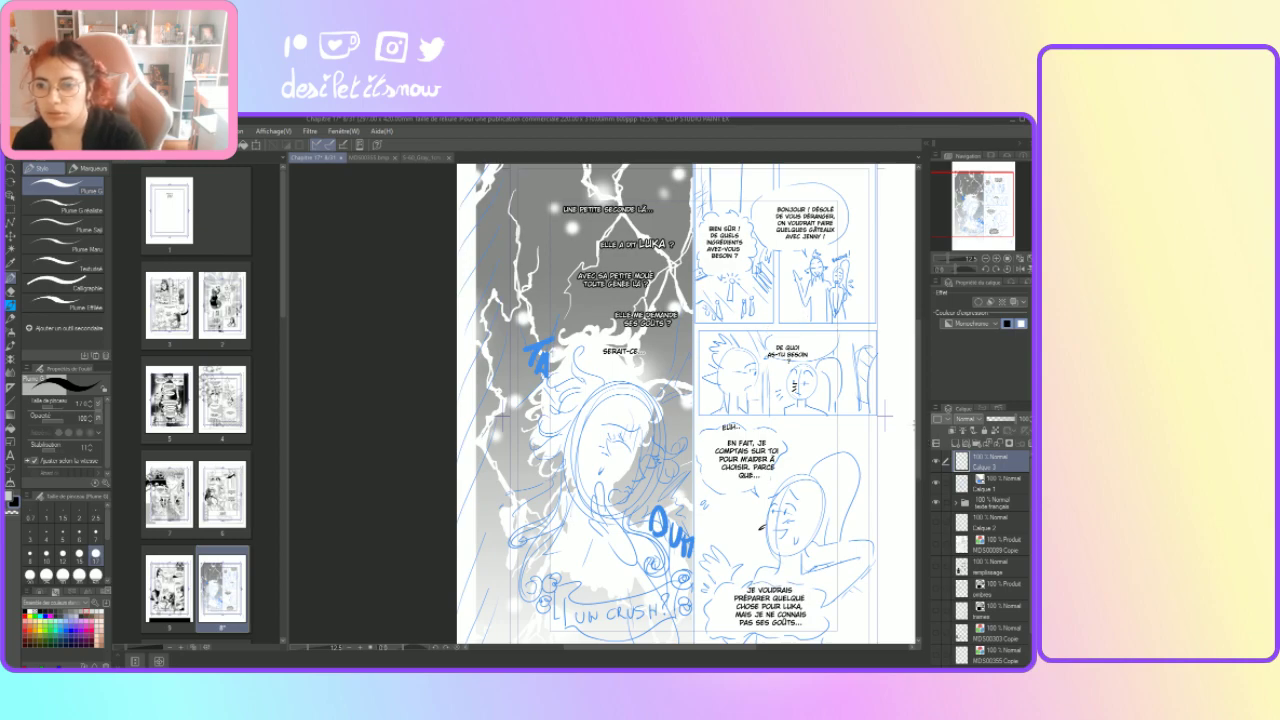
pyautogui.scroll(-3, 910, 413)
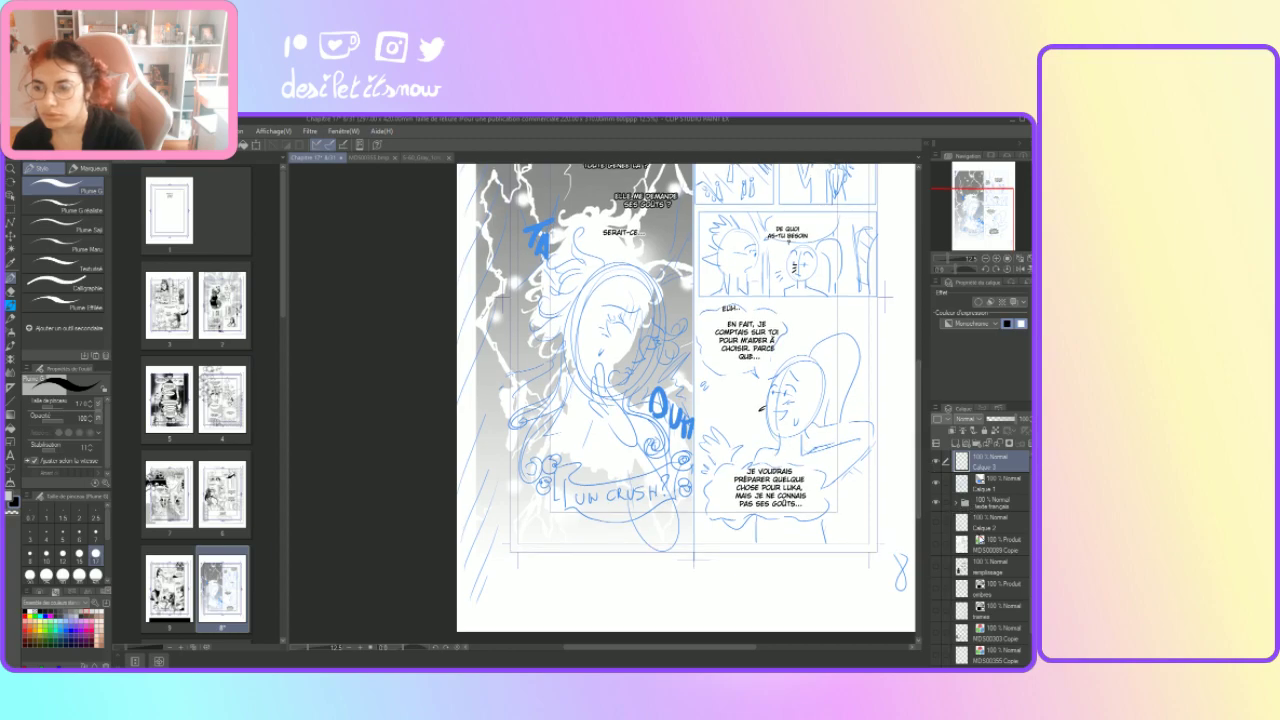
pyautogui.click(937, 545)
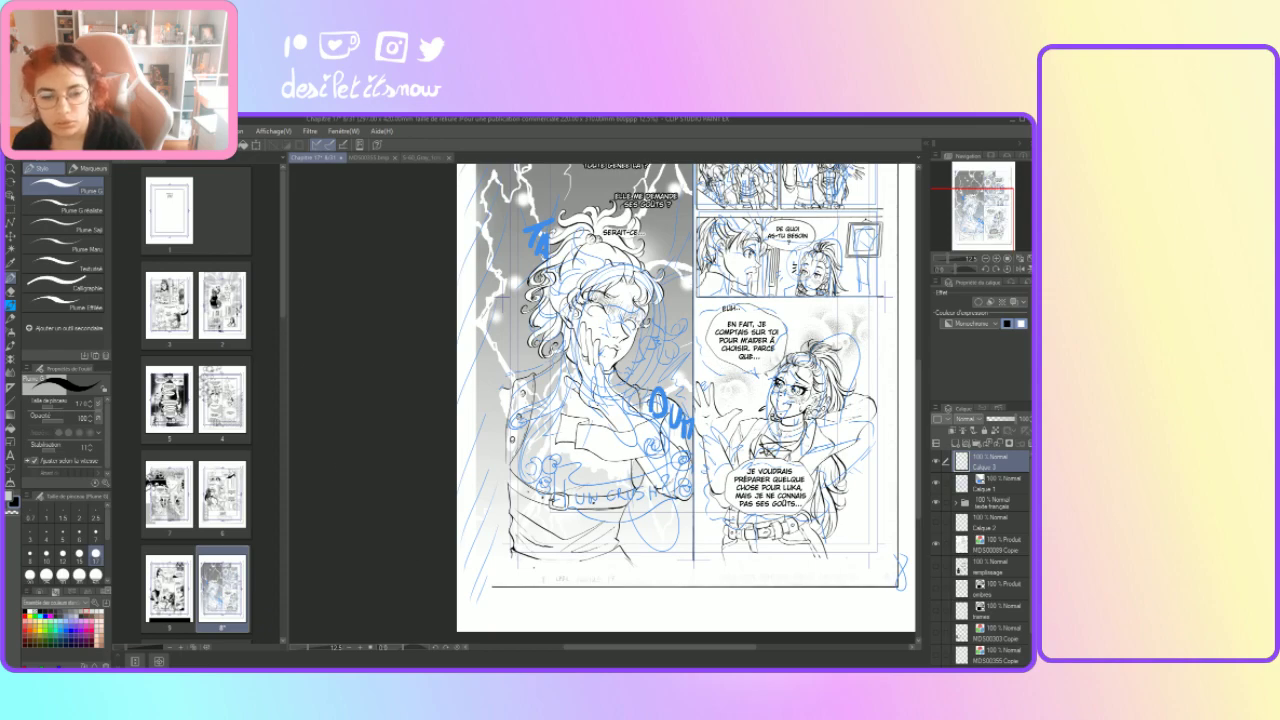
# Step: Ink short accent marks below the "EN FAIT" bubble and along the upper-left edge of the "JE VOUDRAIS" bubble
pyautogui.click(362, 649)
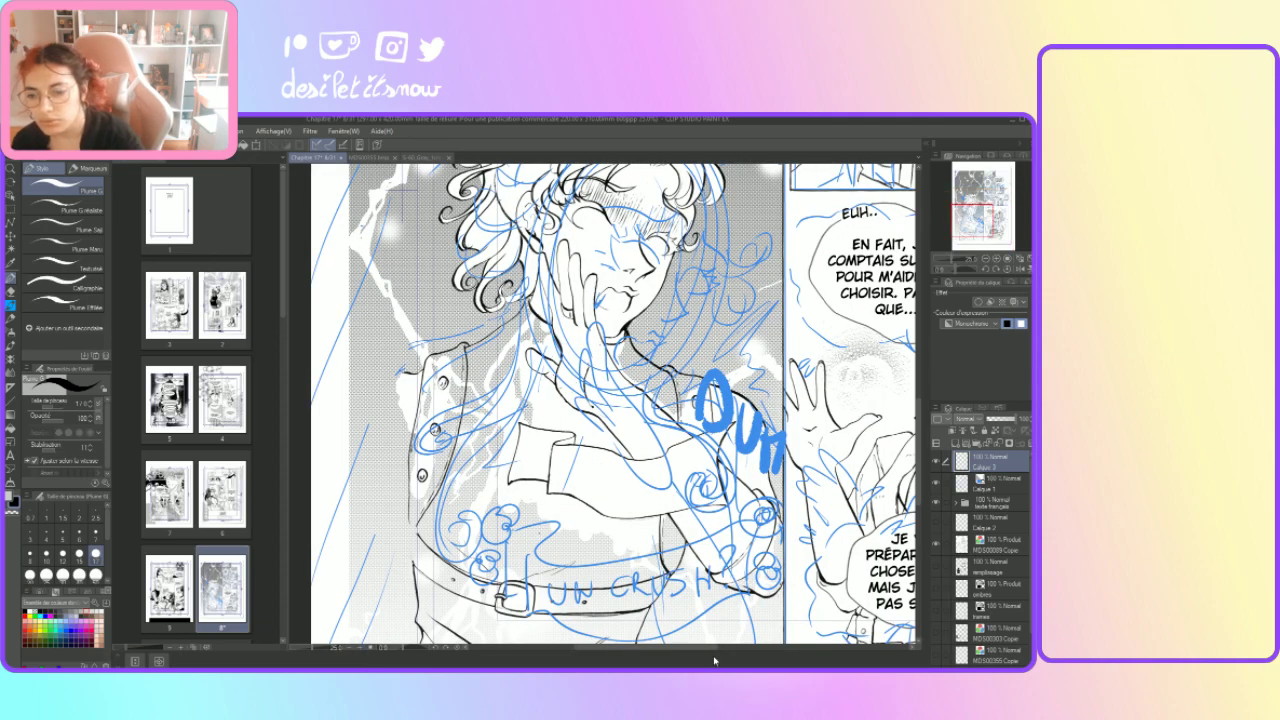
pyautogui.moveTo(712, 650); pyautogui.dragTo(768, 648)
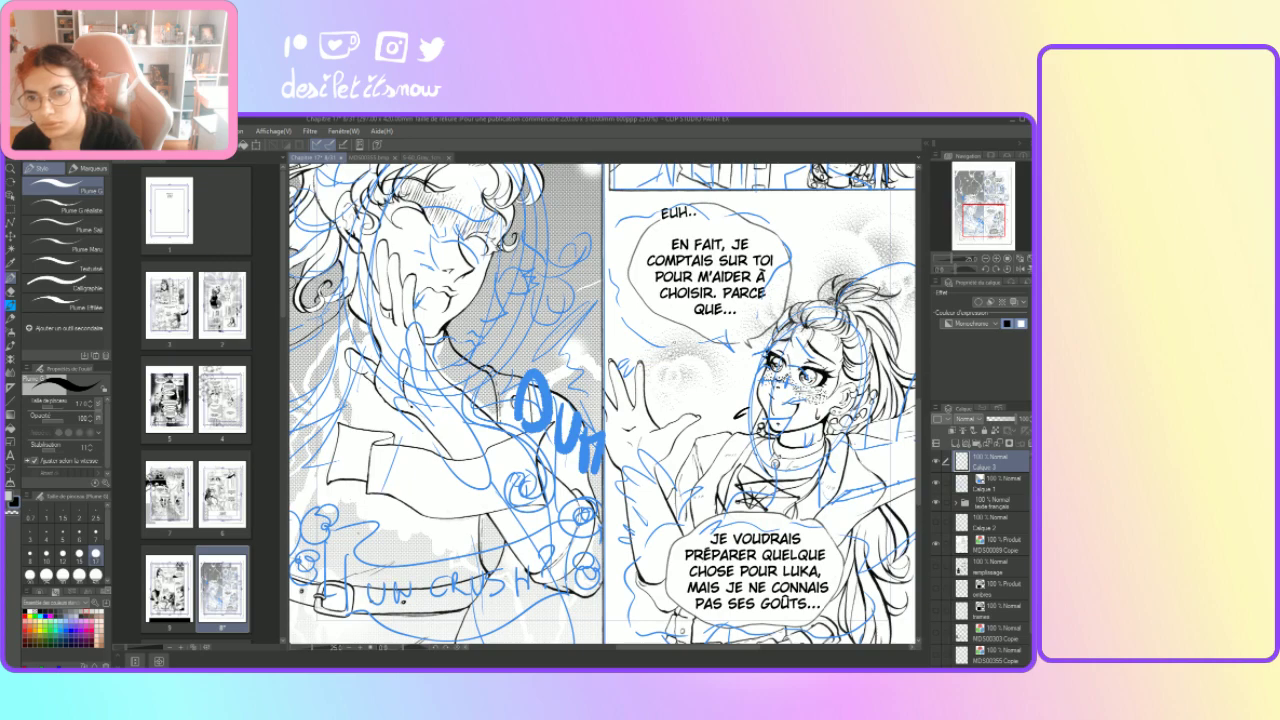
pyautogui.moveTo(645, 325); pyautogui.dragTo(651, 340)
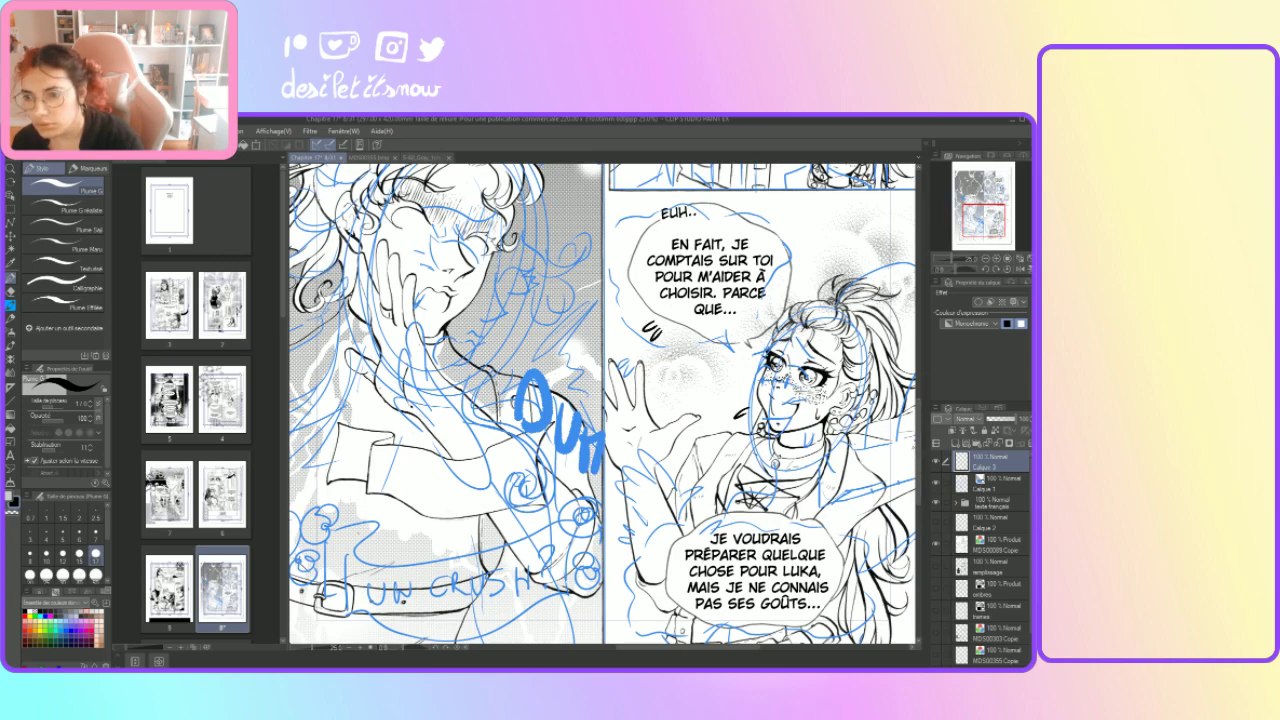
pyautogui.moveTo(918, 449); pyautogui.dragTo(919, 474)
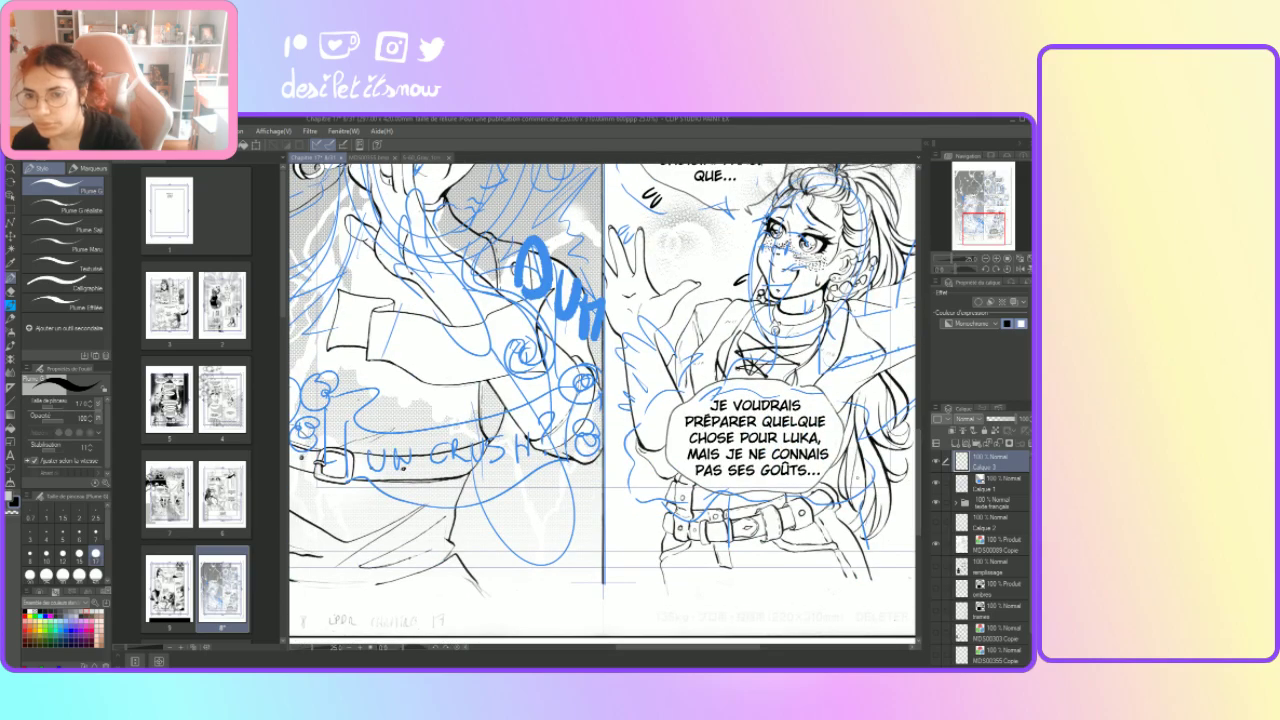
pyautogui.moveTo(693, 372); pyautogui.dragTo(670, 401)
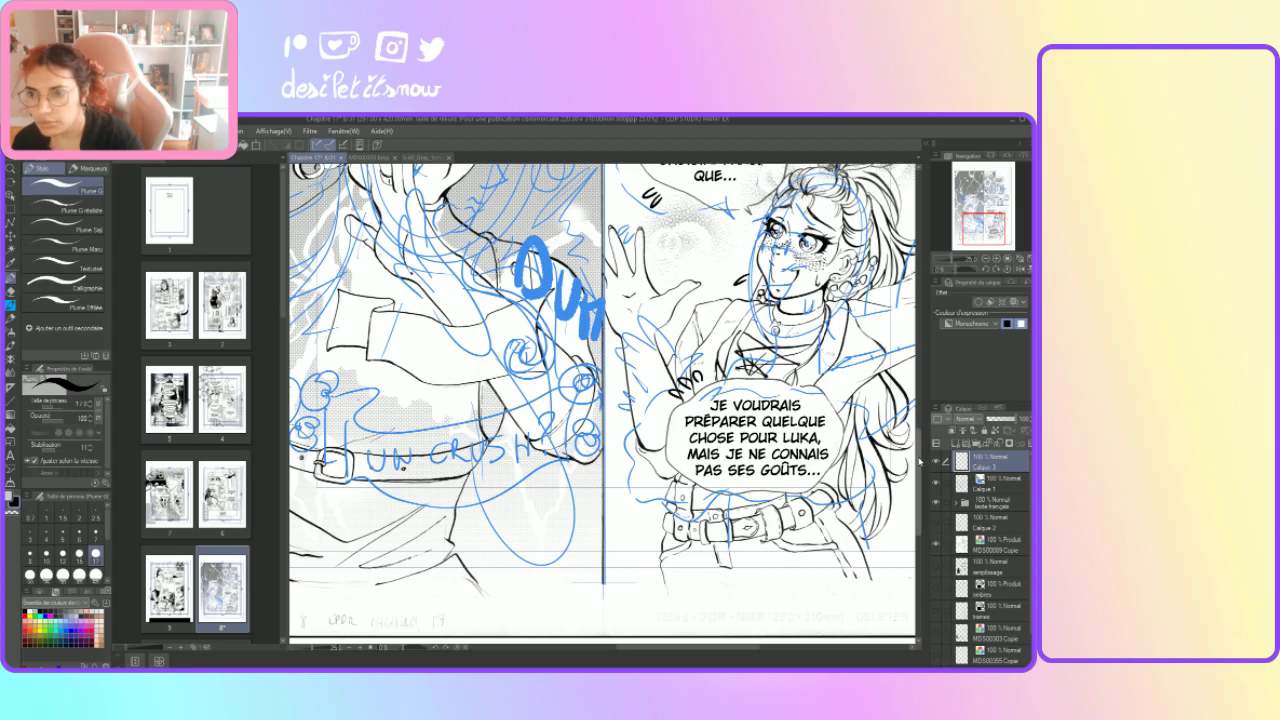
# Step: Hide the rough sketch, give Calque 3 a thicker white border effect and ink emphasis lines around the man's head in the "BIEN SÛR !" panel
pyautogui.scroll(15, 919, 461)
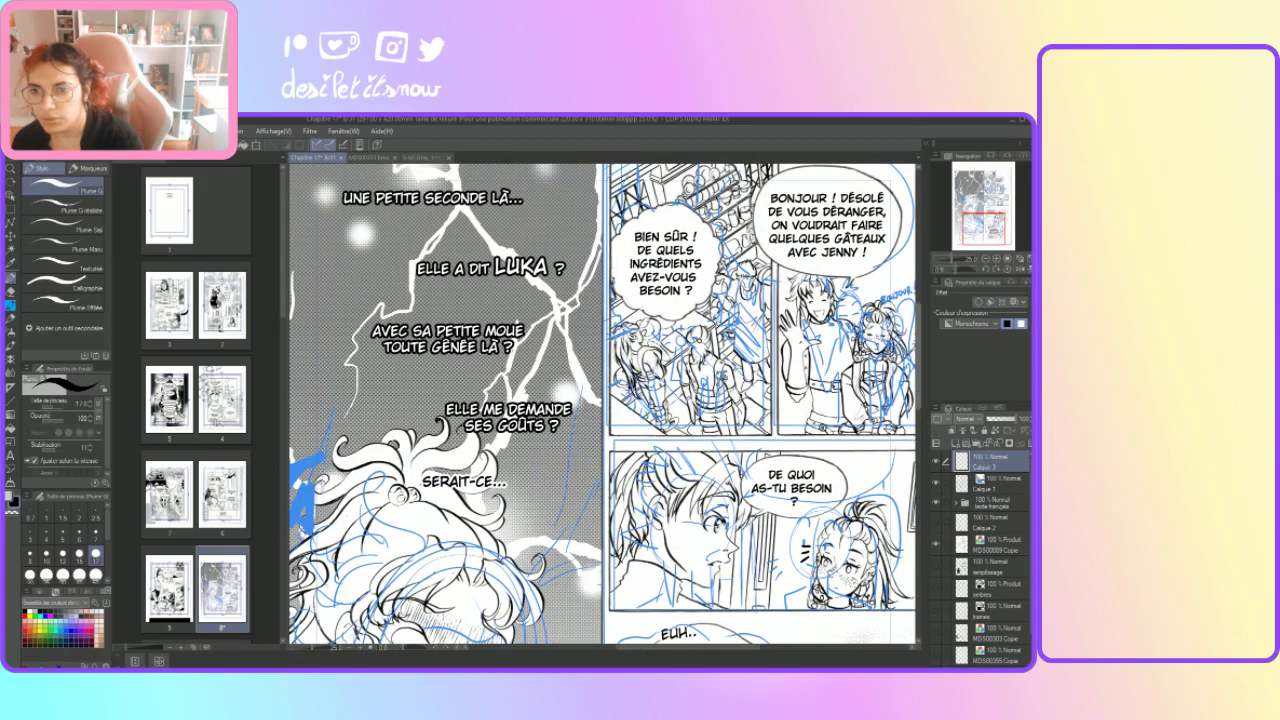
pyautogui.scroll(1, 919, 461)
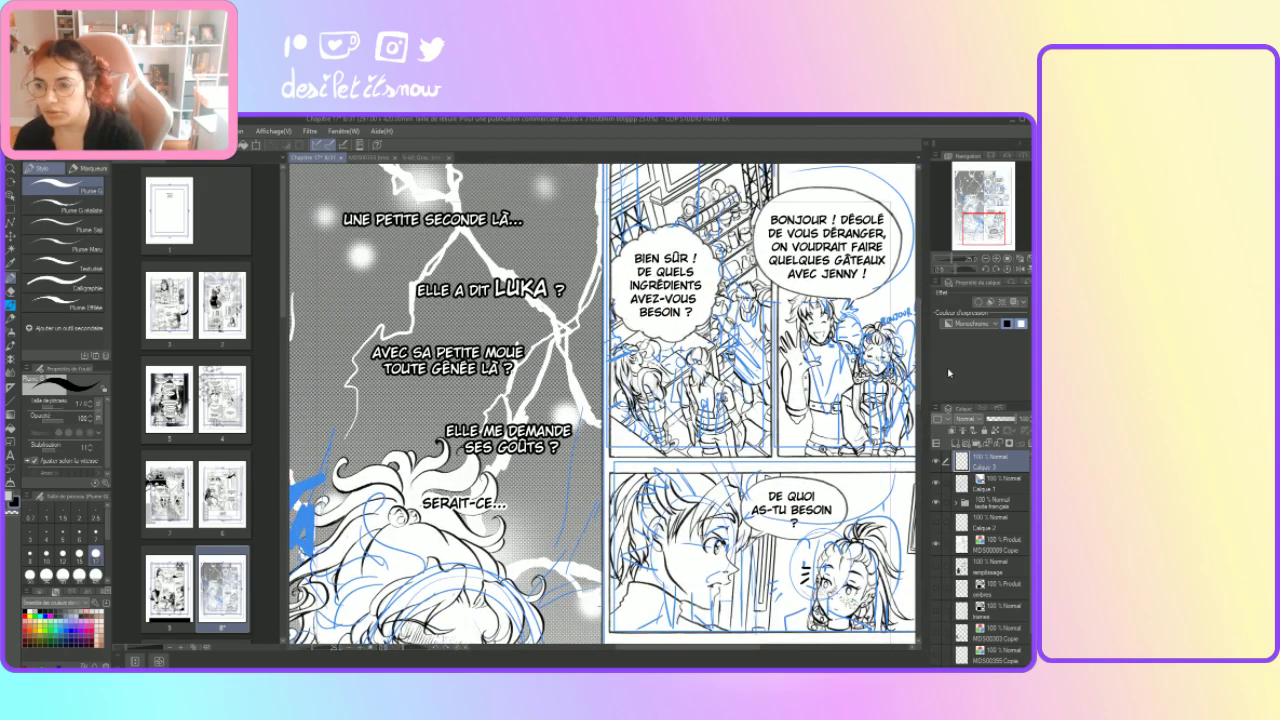
pyautogui.click(937, 486)
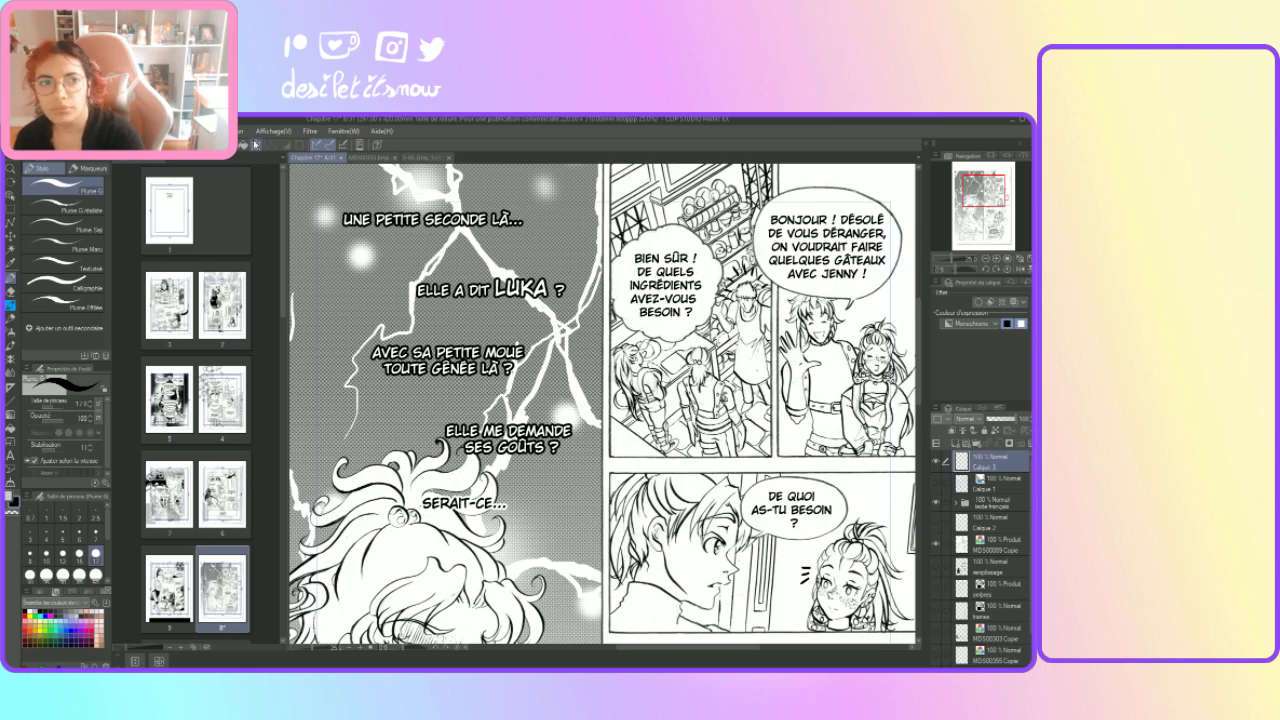
pyautogui.click(978, 302)
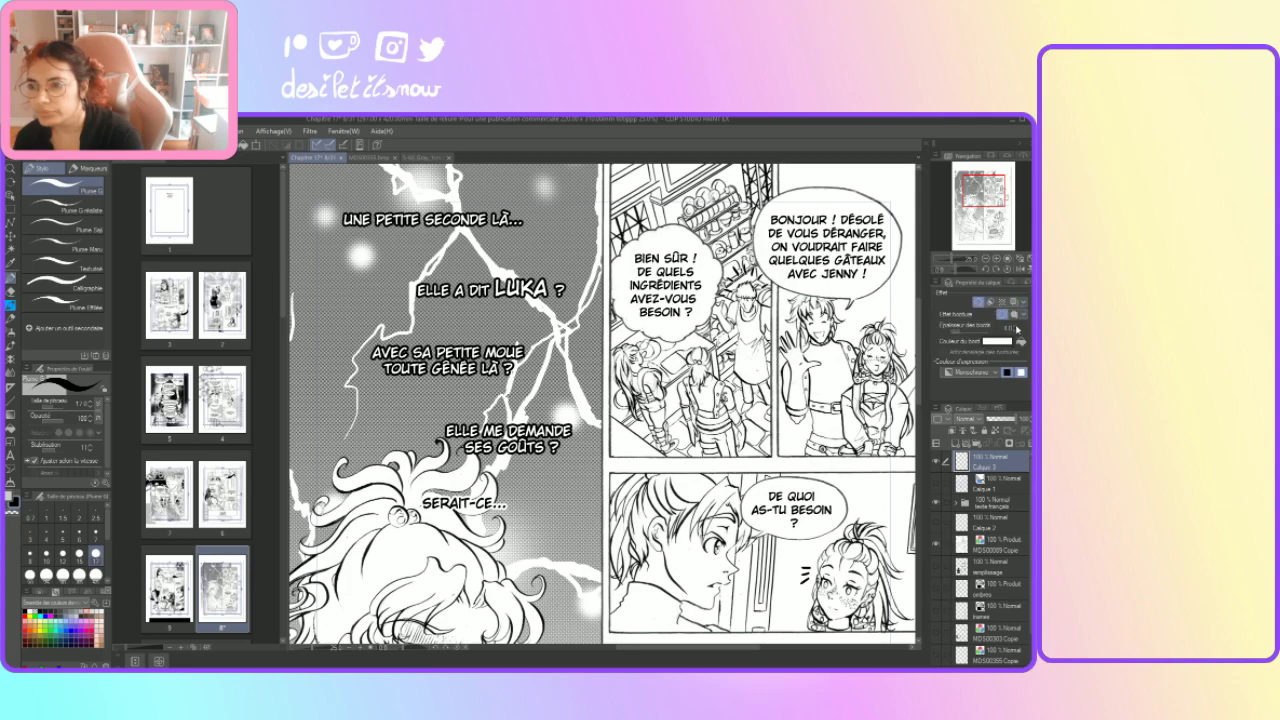
pyautogui.click(1016, 327)
pyautogui.click(1016, 331)
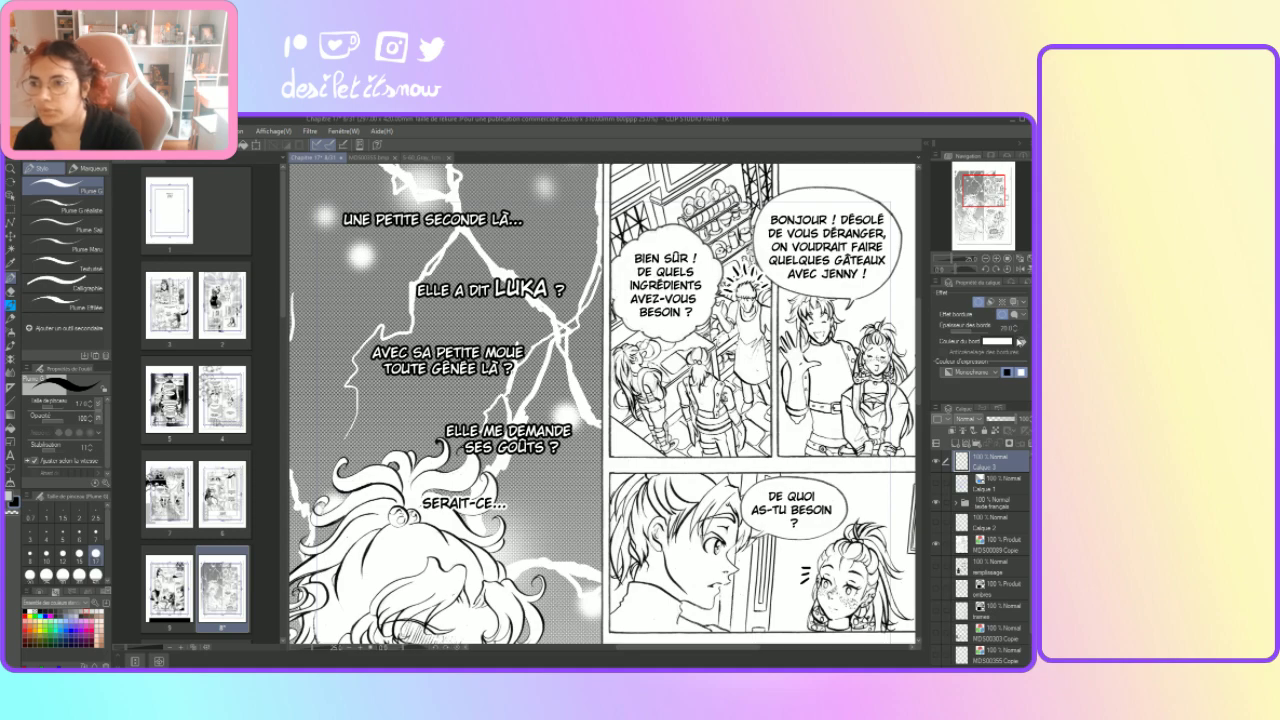
# Step: Following the rough sketch, hand-letter "Bonjour !" above the girl in the greeting panel and ink accent lines beside her head
pyautogui.click(11, 291)
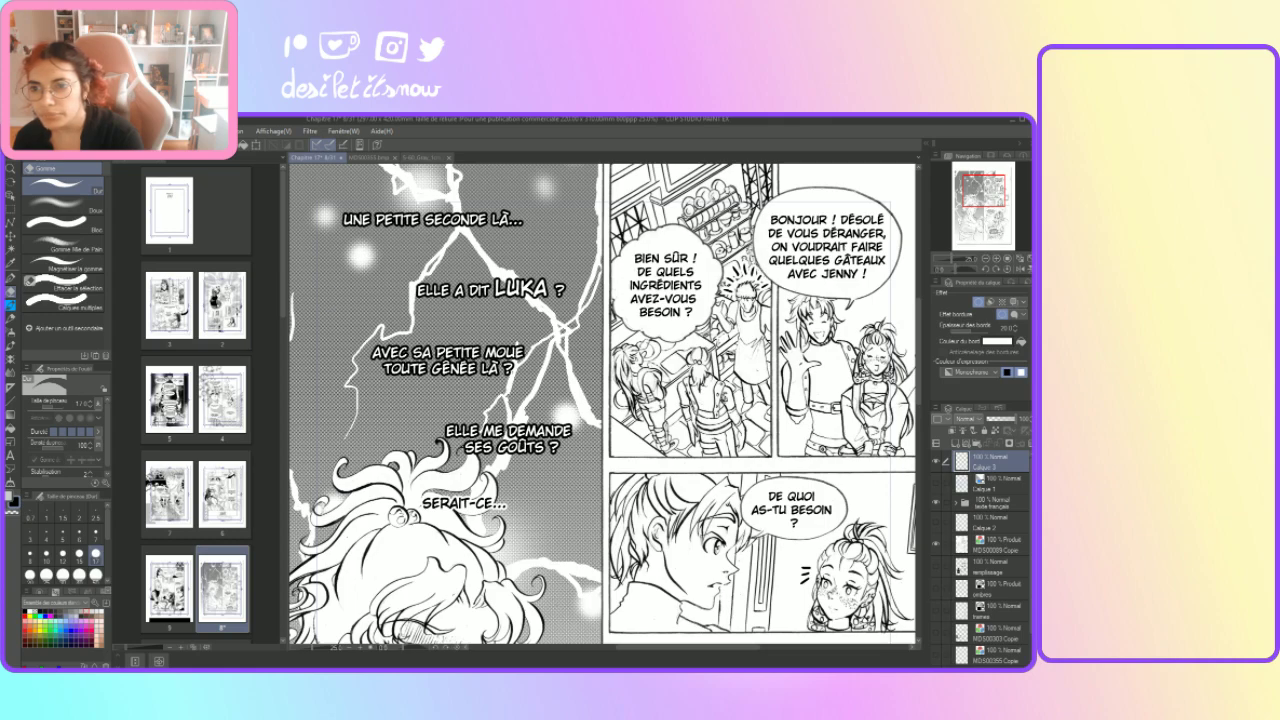
pyautogui.press('p')
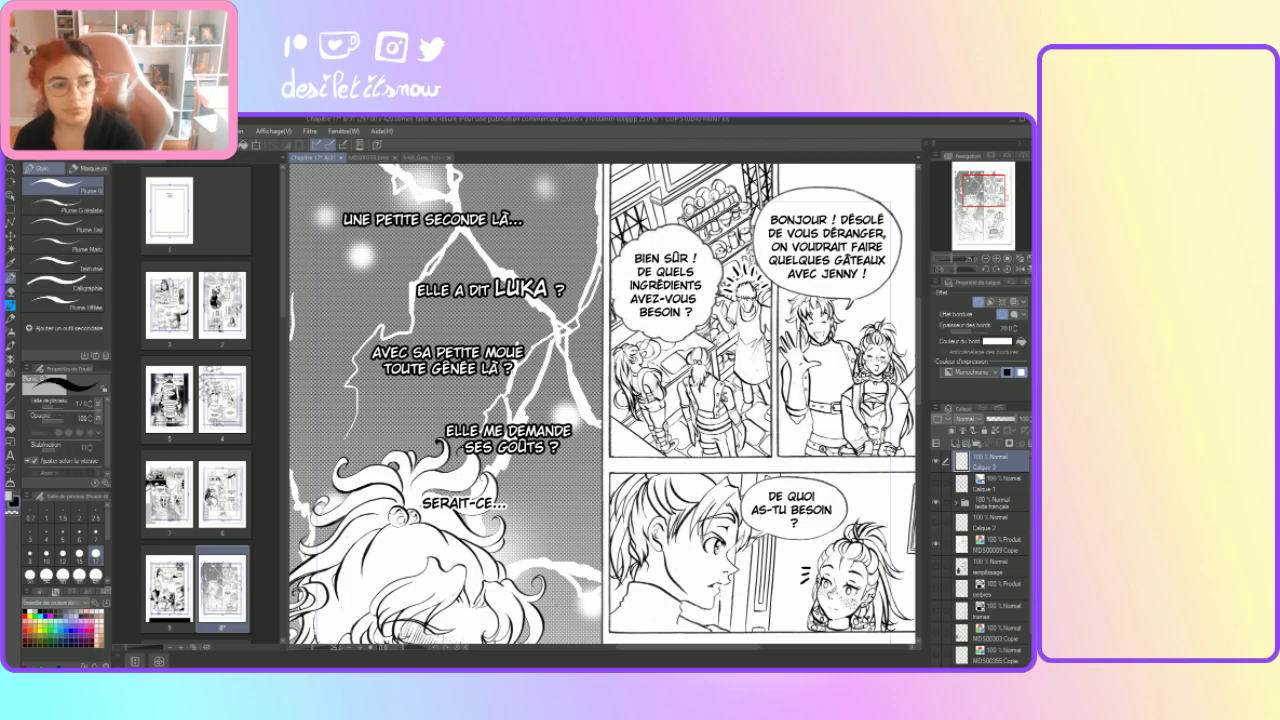
pyautogui.moveTo(640, 652); pyautogui.dragTo(670, 656)
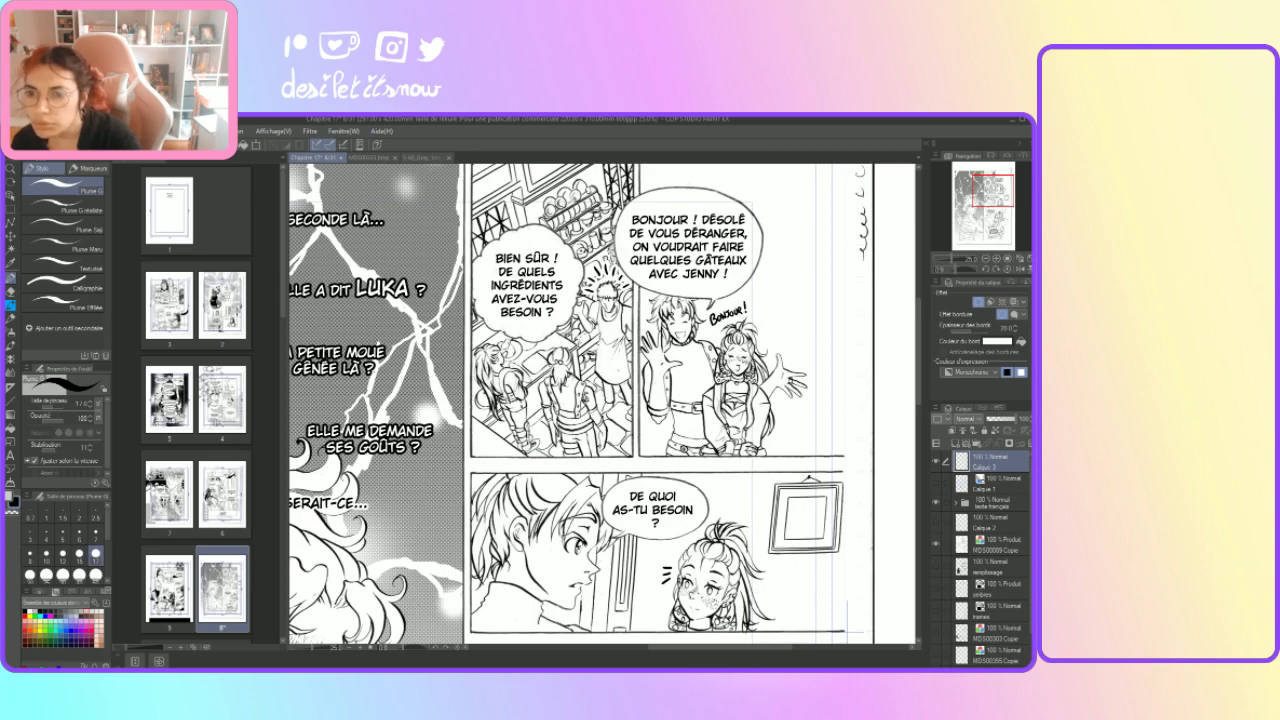
pyautogui.click(940, 487)
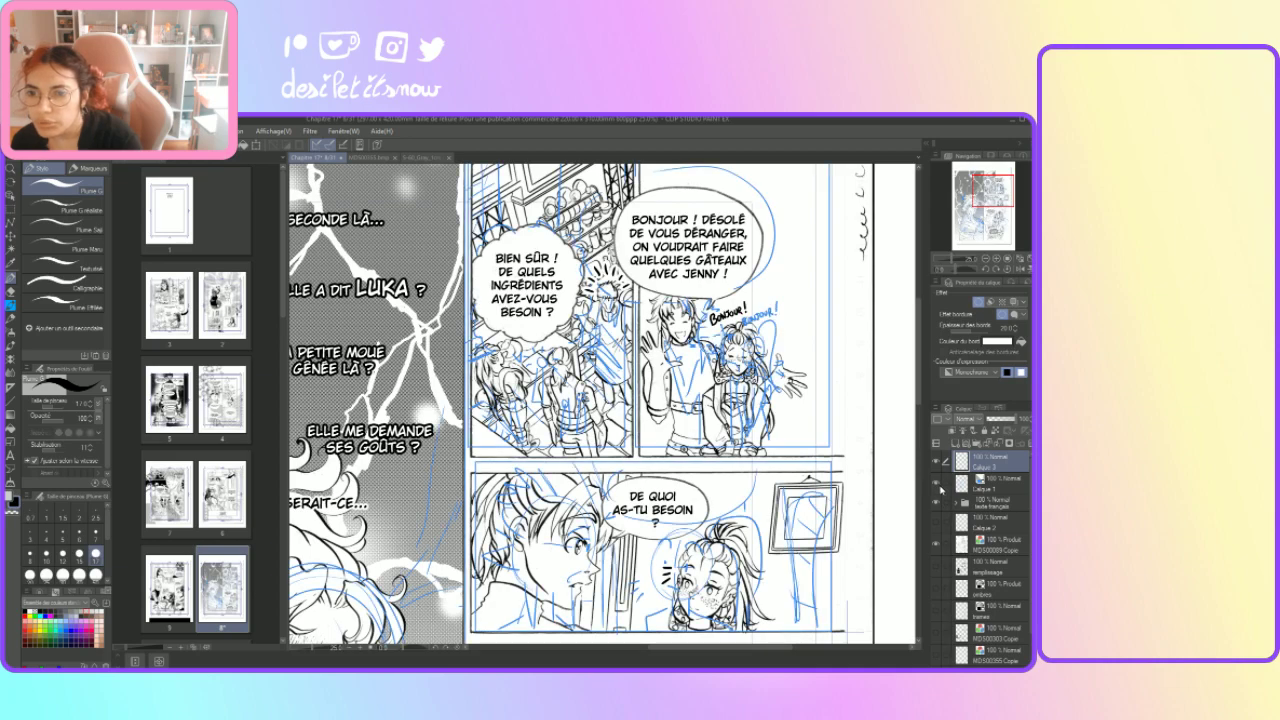
pyautogui.click(940, 487)
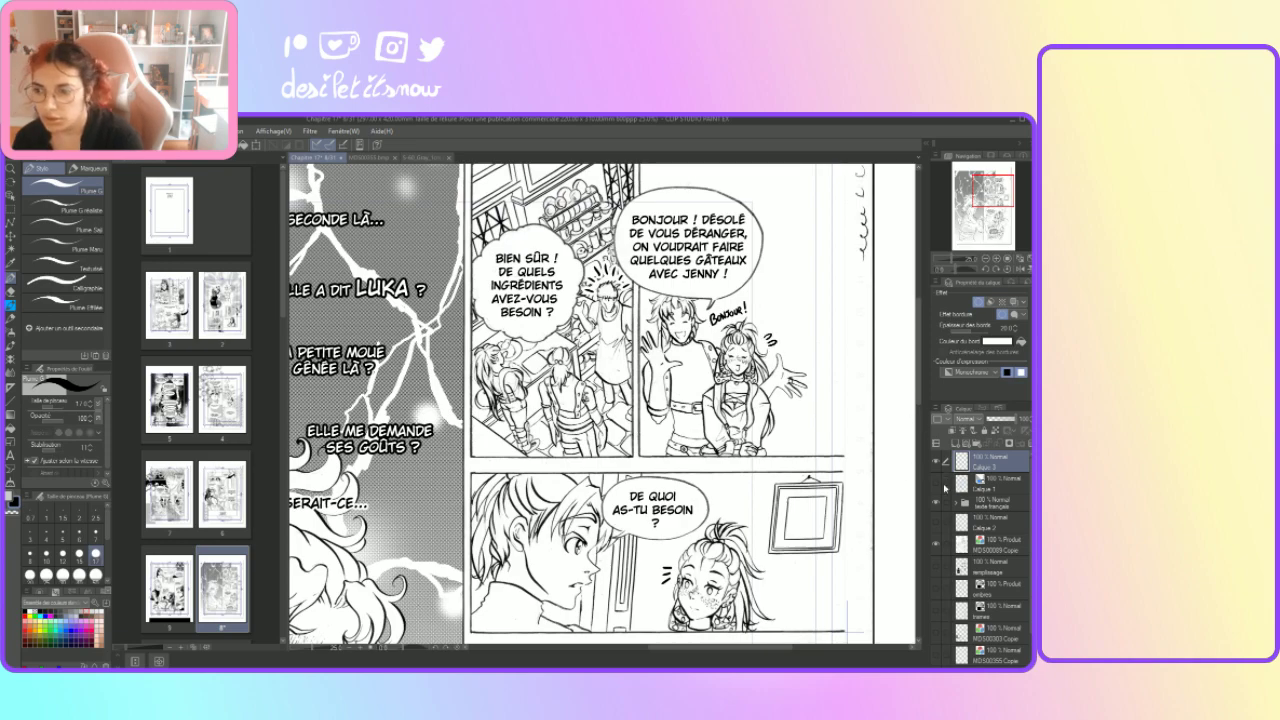
# Step: Compare the rough sketch with the inked line art in the greeting, "DE QUOI AS-TU BESOIN ?" and "EN FAIT" panels by toggling their visibility
pyautogui.click(940, 487)
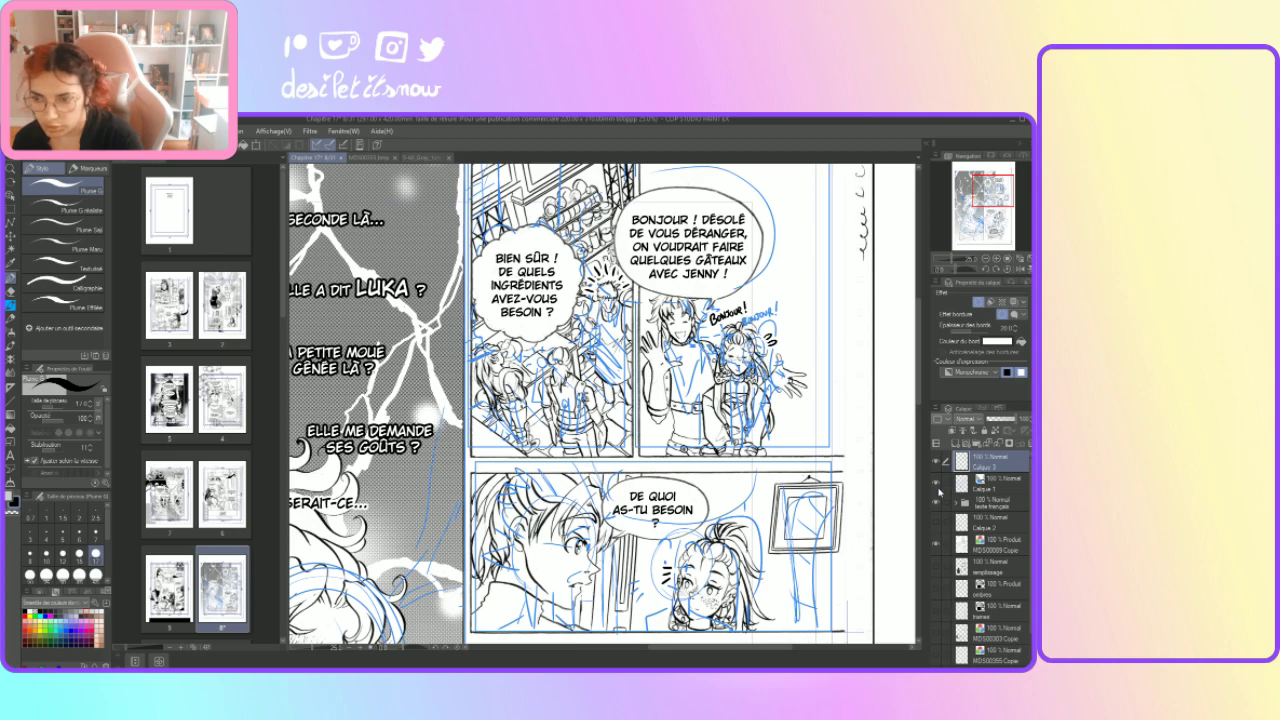
pyautogui.click(937, 545)
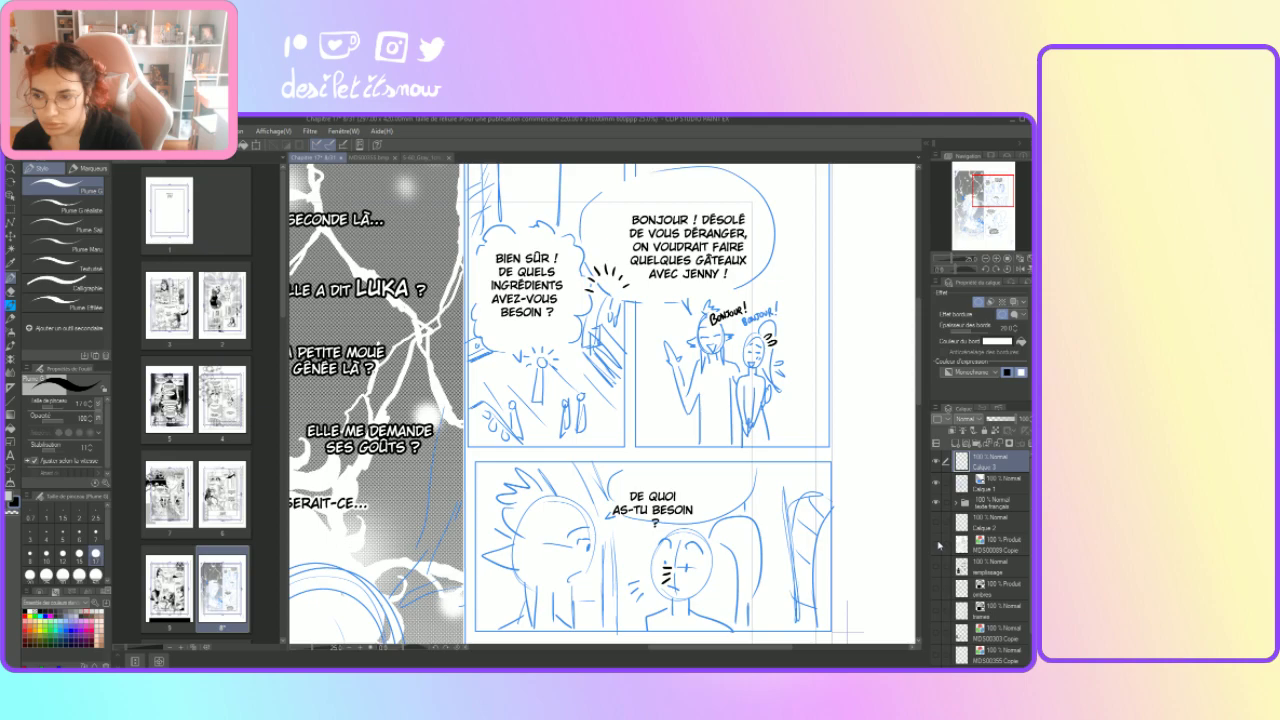
pyautogui.click(937, 545)
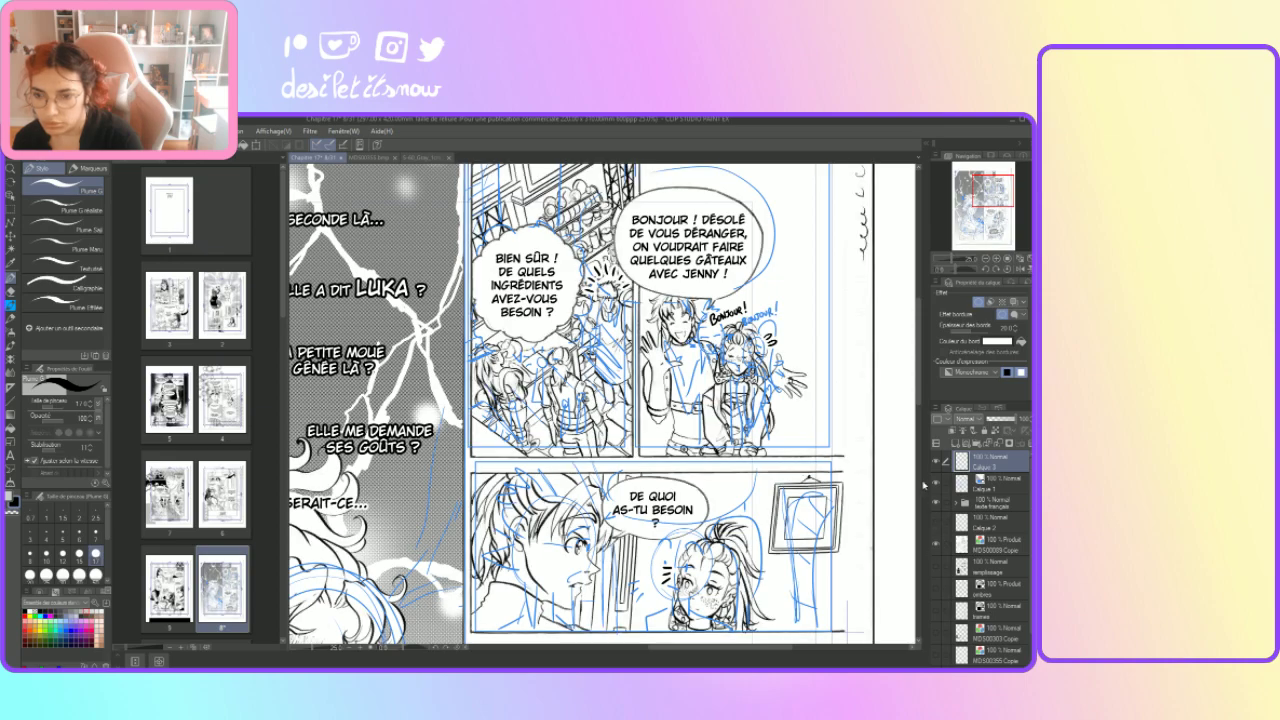
pyautogui.moveTo(920, 415)
pyautogui.mouseDown()
pyautogui.moveTo(917, 478)
pyautogui.moveTo(935, 505)
pyautogui.mouseUp()
pyautogui.click(937, 484)
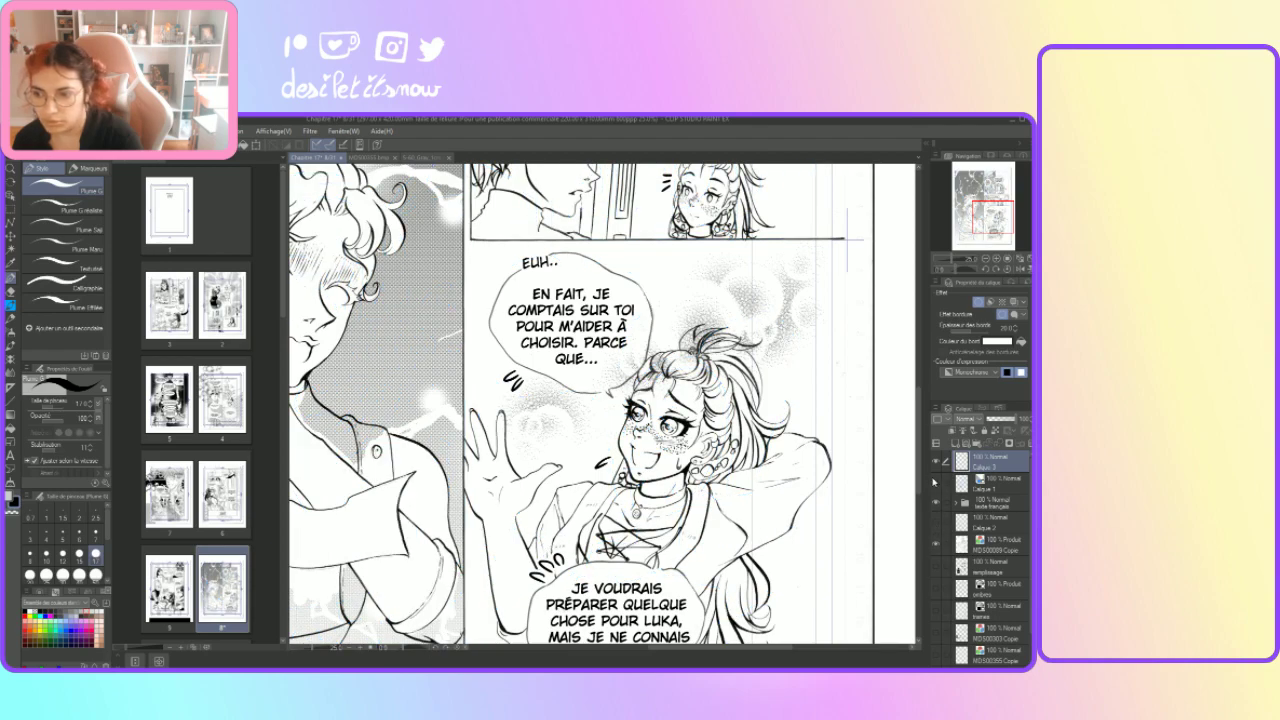
pyautogui.click(937, 484)
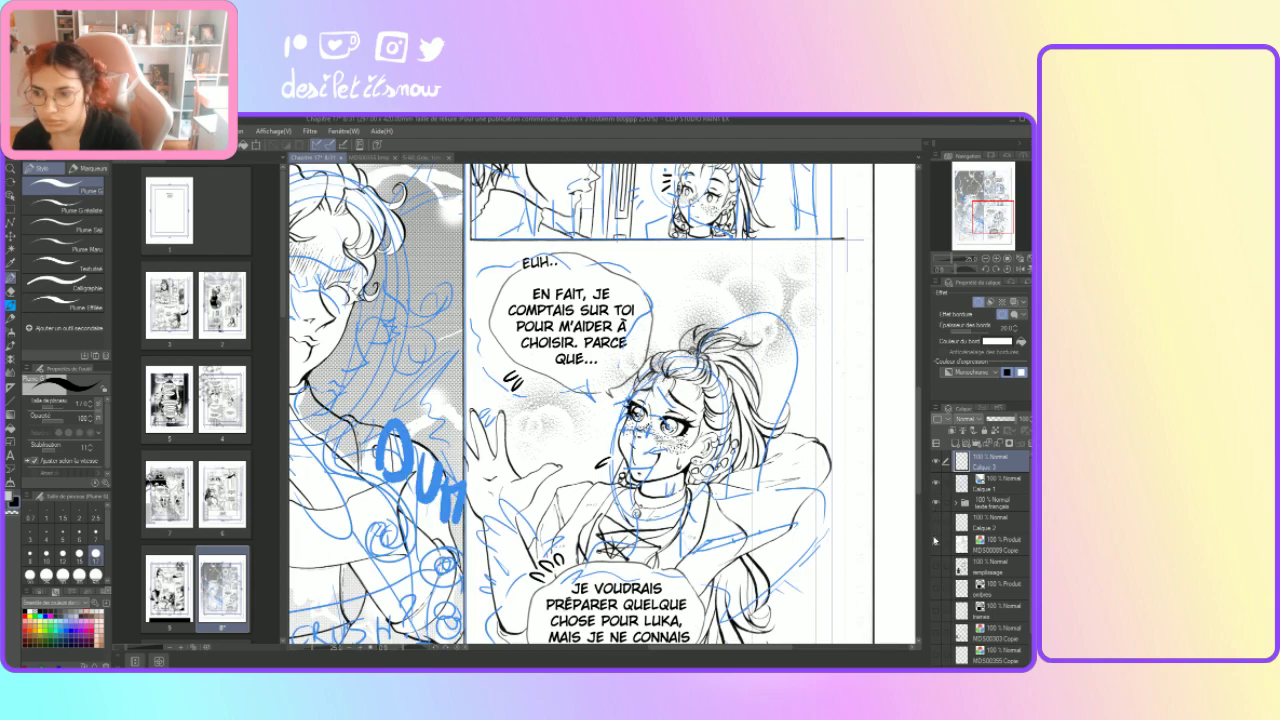
pyautogui.click(937, 543)
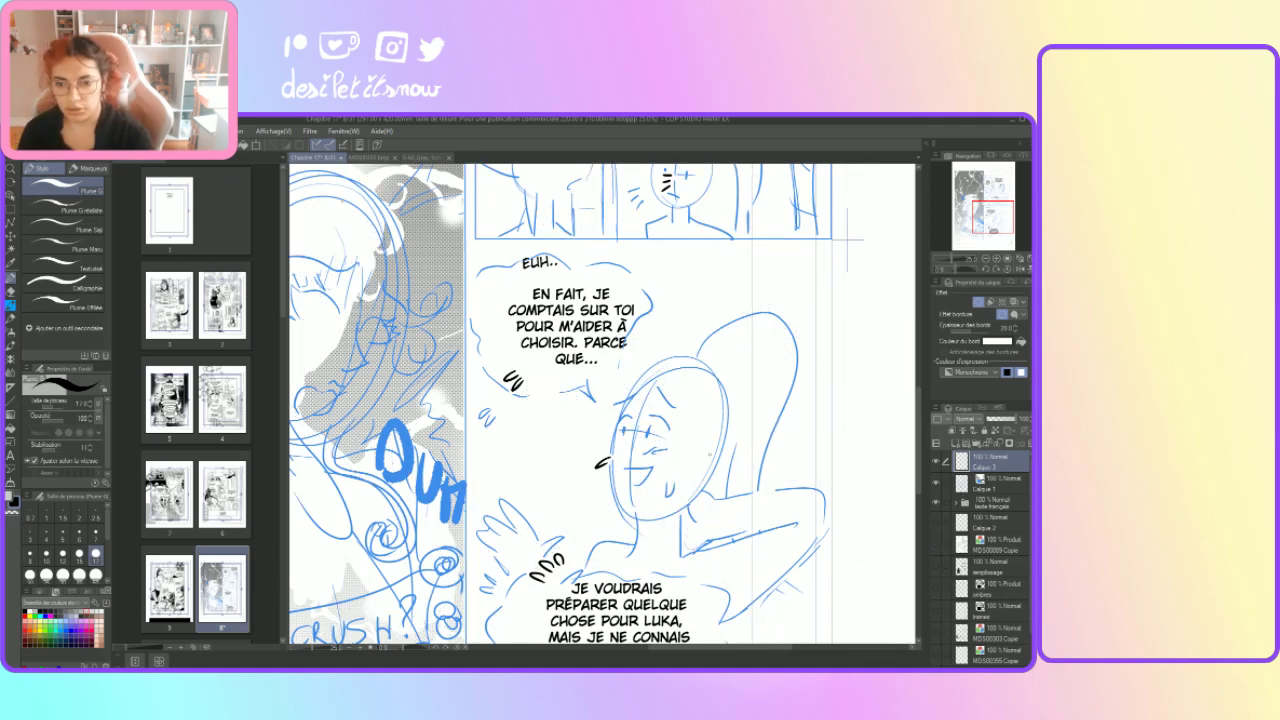
# Step: Check the page with the "Un crush ?" banner lettering and line art shown and the rough sketch hidden
pyautogui.scroll(-2, 623, 440)
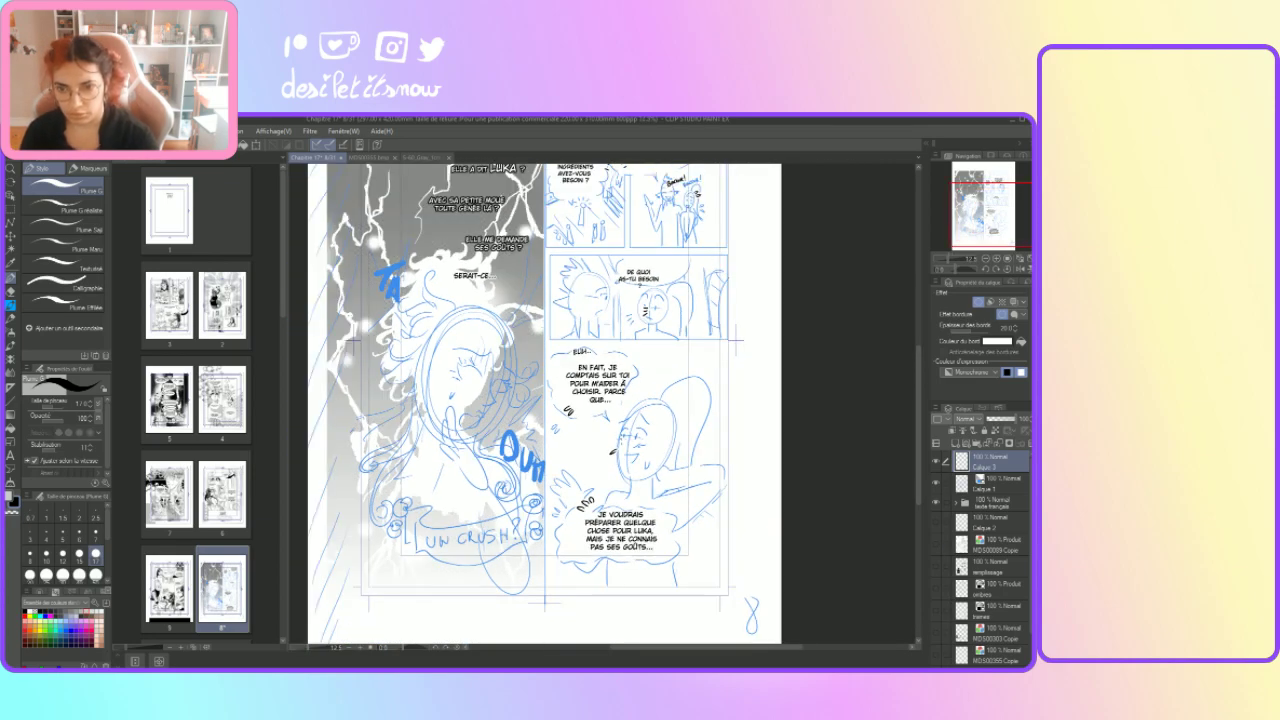
pyautogui.click(937, 522)
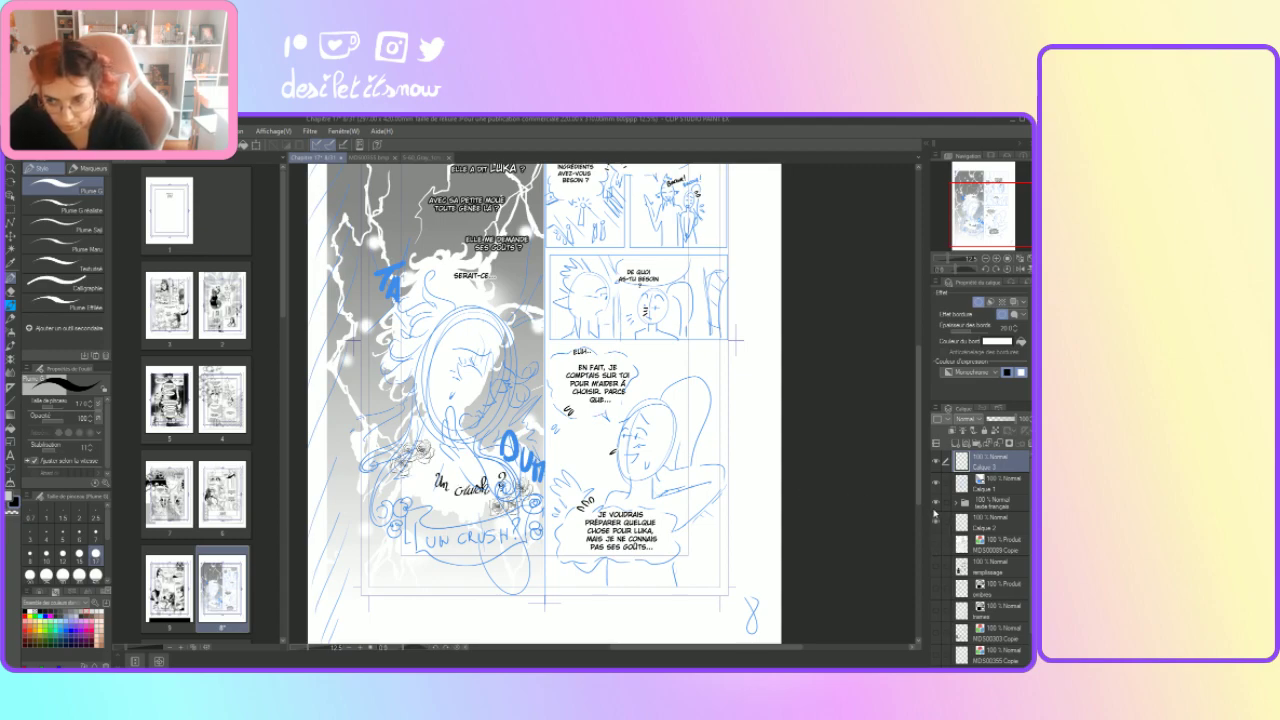
pyautogui.click(936, 481)
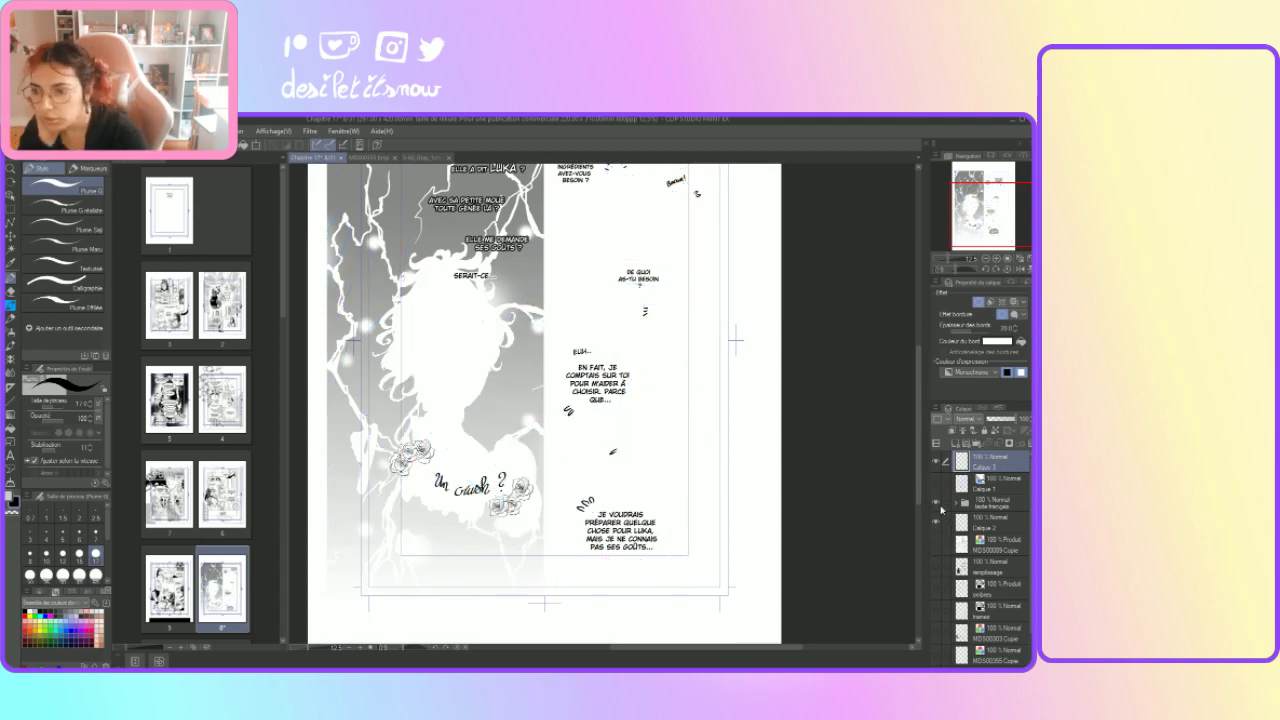
pyautogui.click(937, 543)
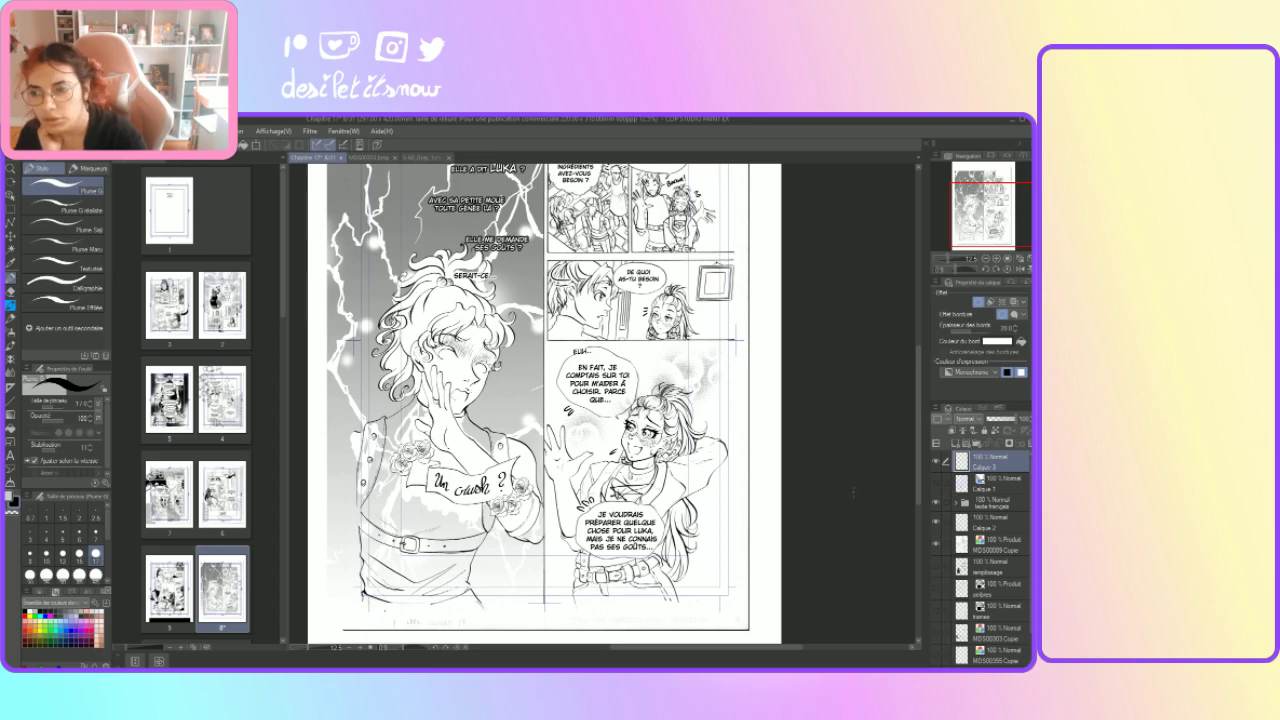
pyautogui.scroll(2, 853, 492)
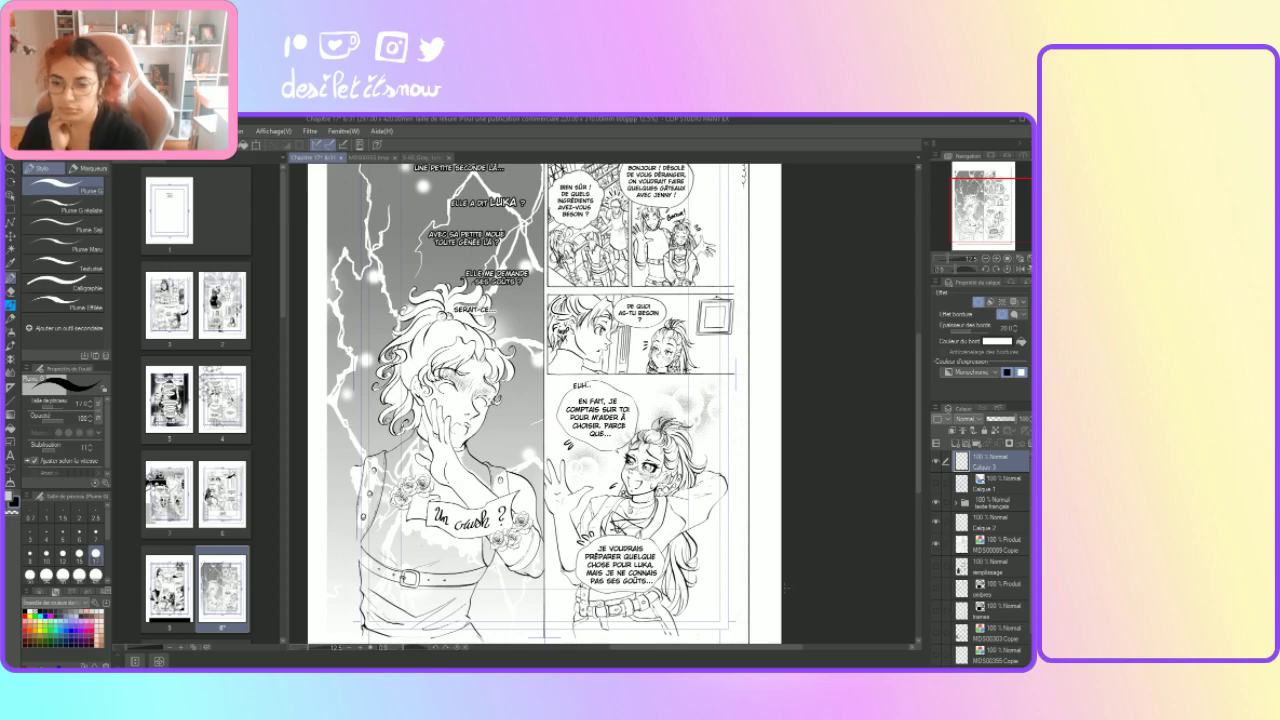
pyautogui.moveTo(751, 647); pyautogui.dragTo(729, 648)
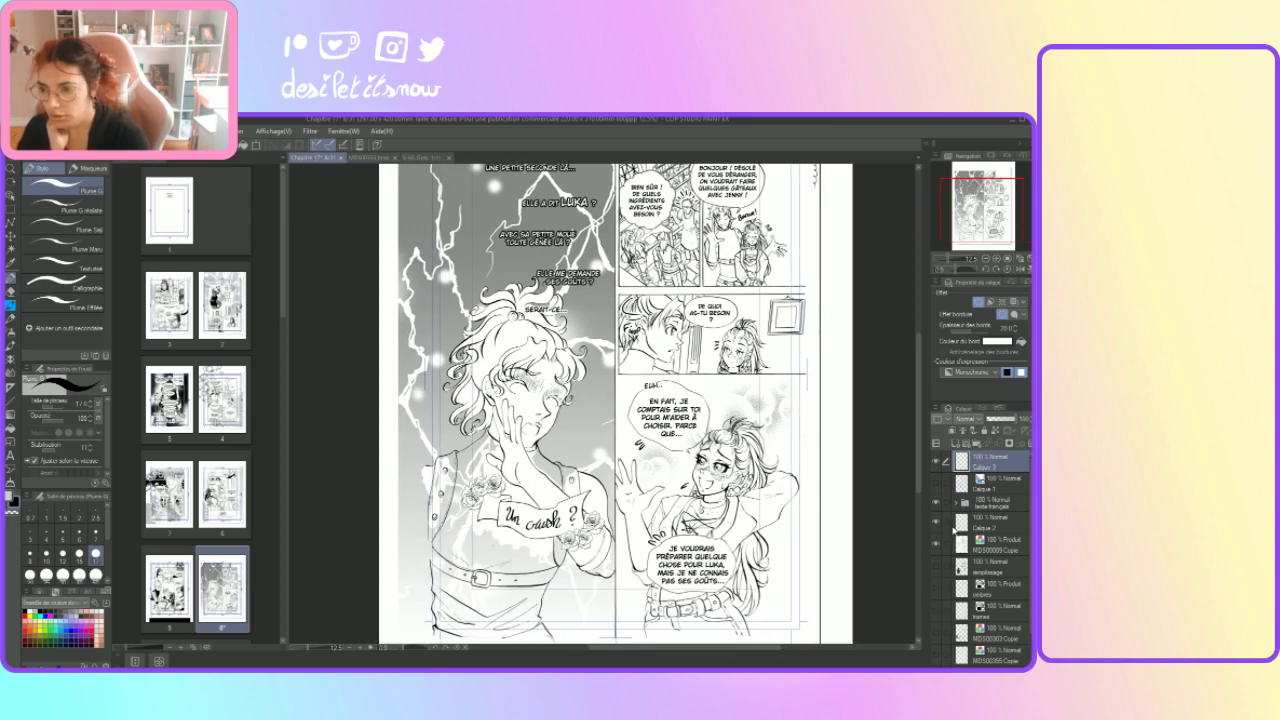
# Step: Hide Calque 2, show the rough sketch and ink a bold "TA" beside the blond man's hair with Plume G réaliste at size 120
pyautogui.click(937, 522)
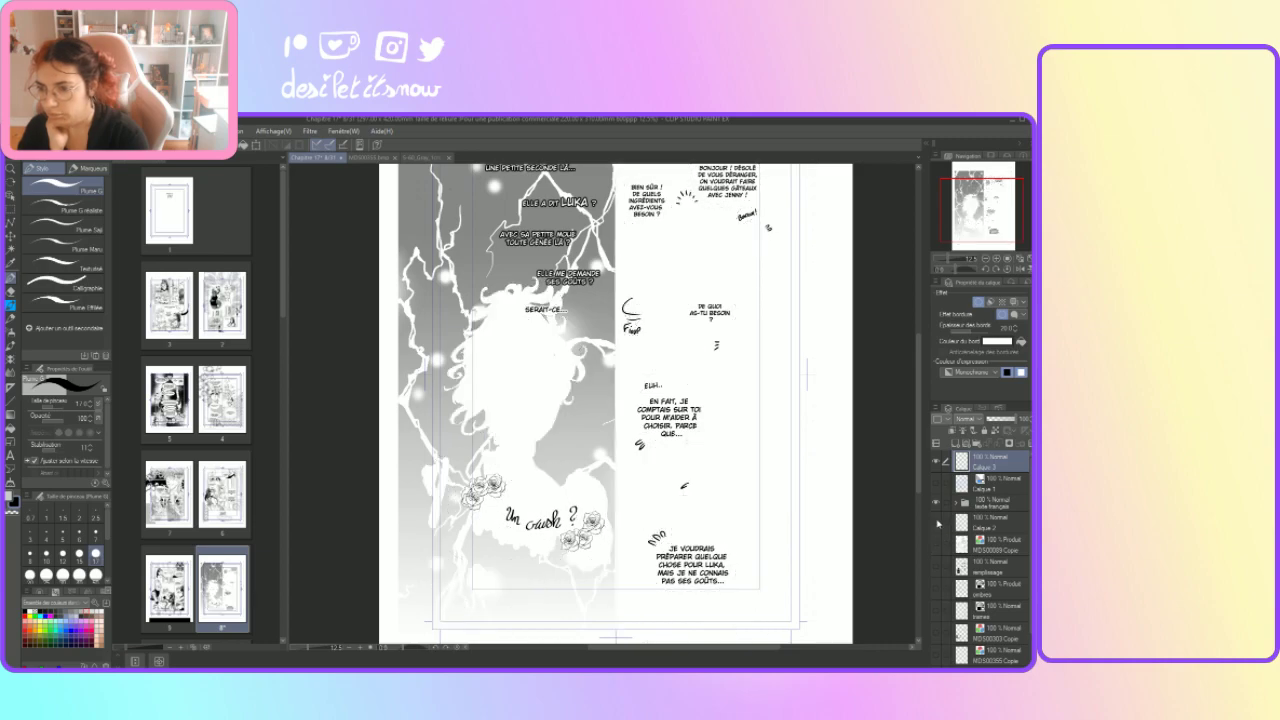
pyautogui.click(938, 485)
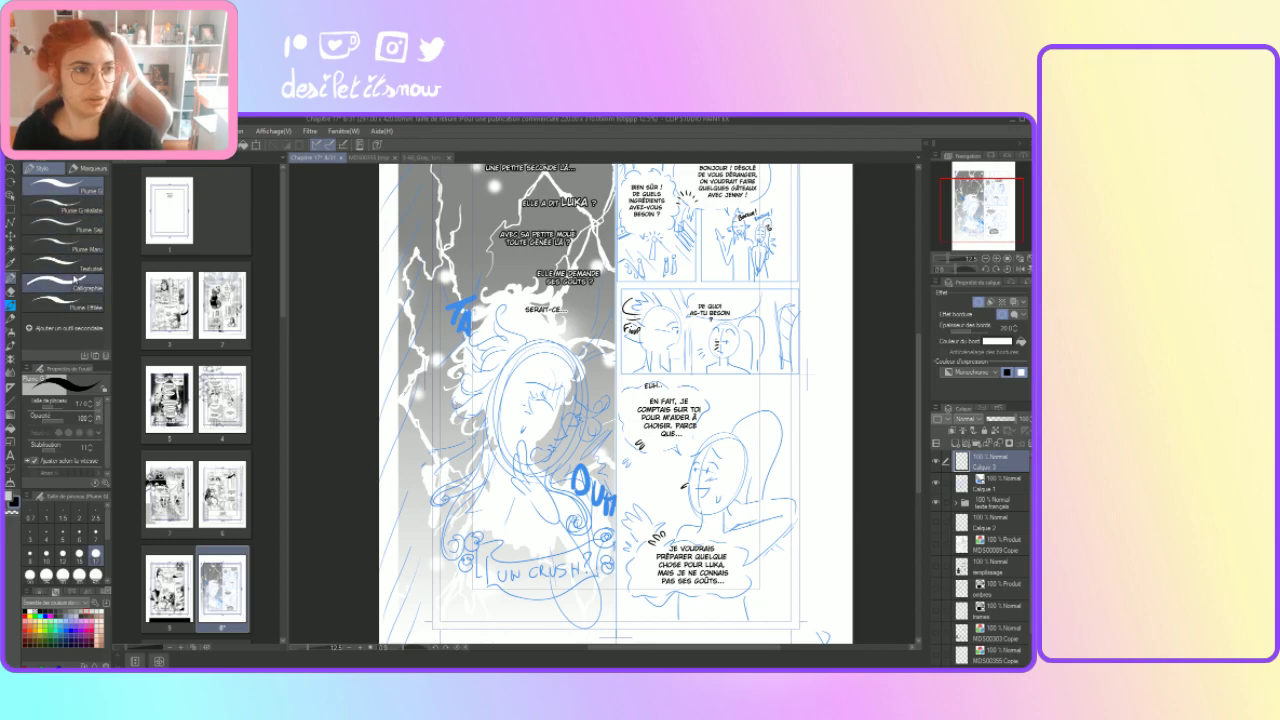
pyautogui.click(60, 210)
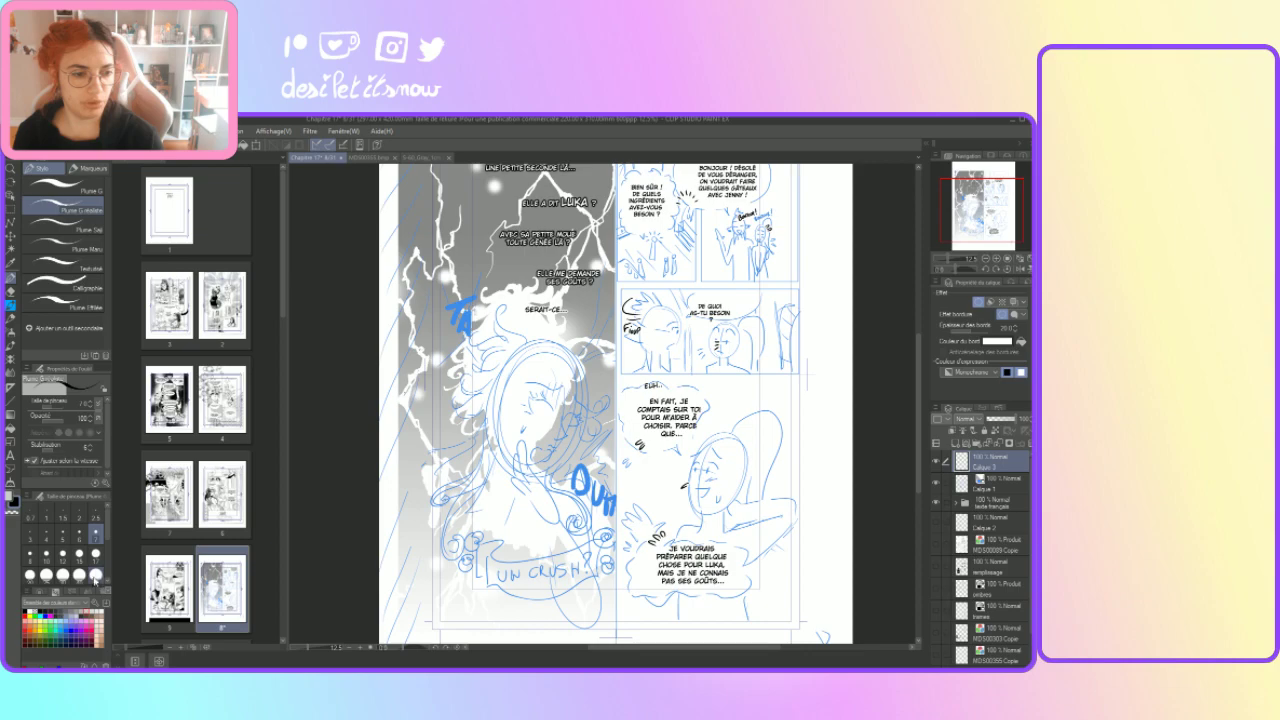
pyautogui.click(97, 575)
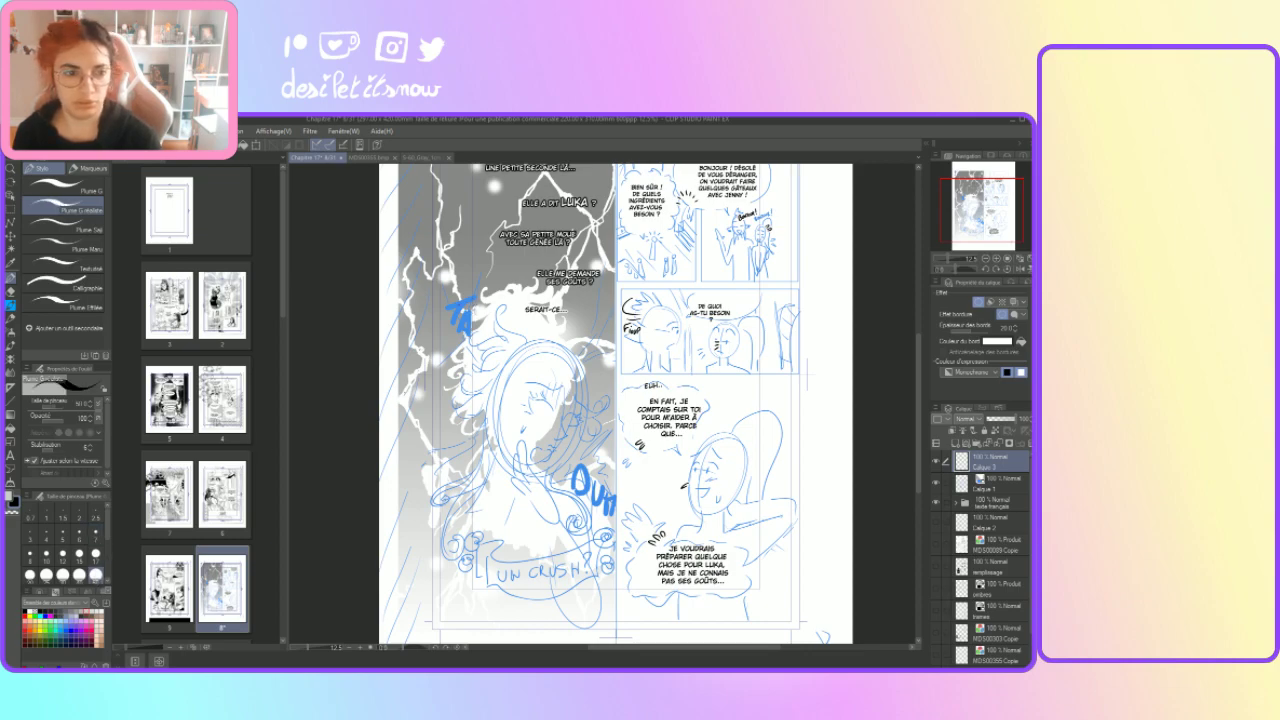
pyautogui.scroll(-2, 106, 541)
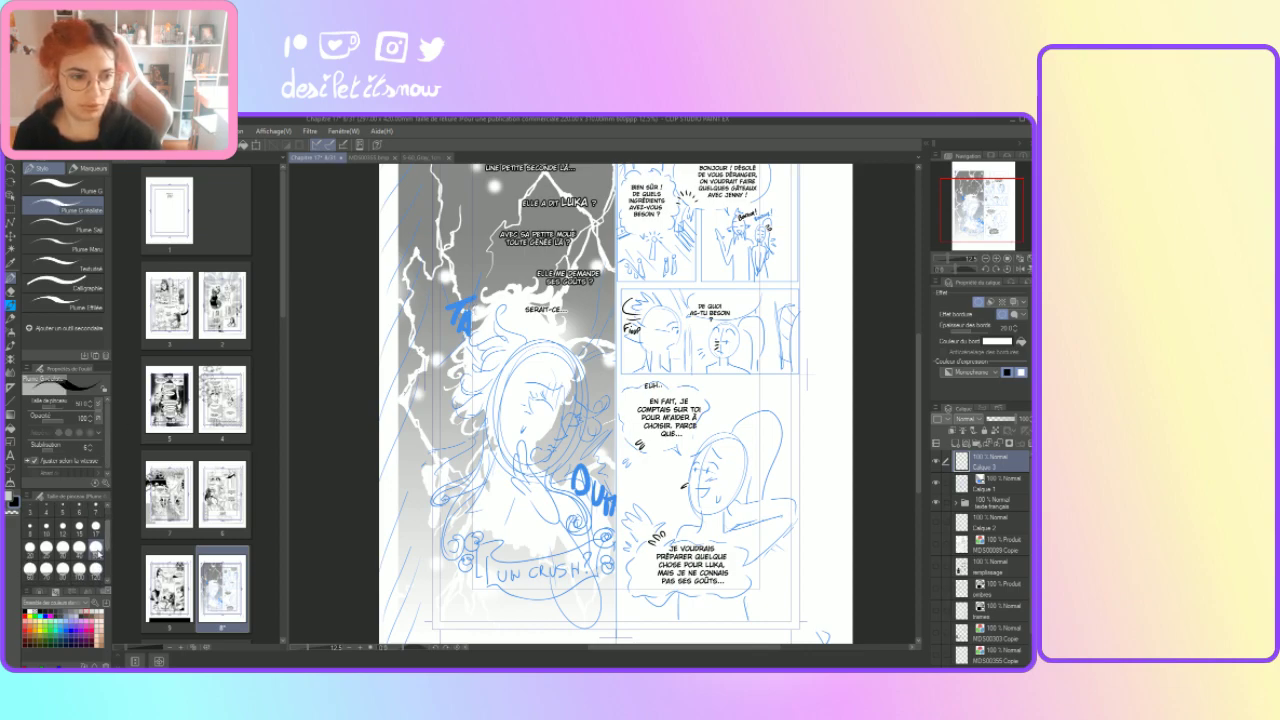
pyautogui.click(96, 569)
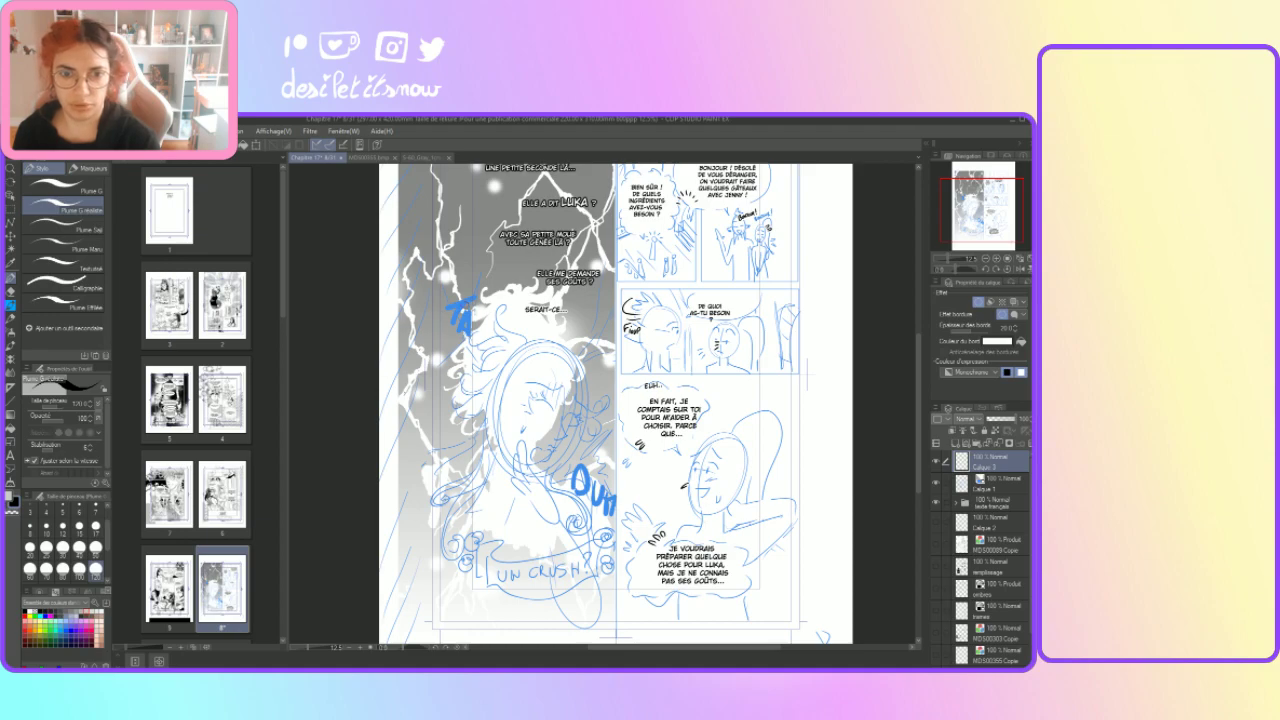
pyautogui.moveTo(474, 298)
pyautogui.mouseDown()
pyautogui.moveTo(446, 310)
pyautogui.moveTo(454, 346)
pyautogui.moveTo(474, 356)
pyautogui.moveTo(472, 334)
pyautogui.mouseUp()
# Step: Following the sketch, ink a bold "DUM" beside the blond man's shoulder, redoing the misdrawn strokes
pyautogui.moveTo(566, 467); pyautogui.dragTo(578, 496)
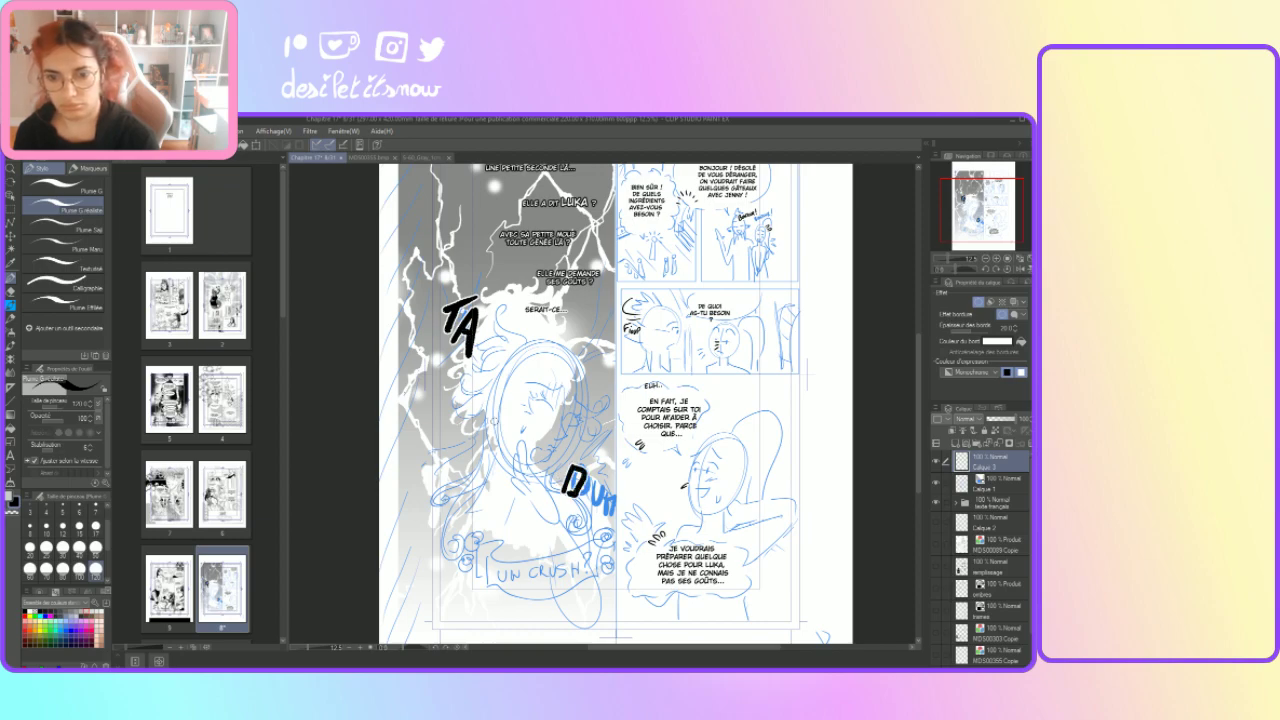
pyautogui.hotkey('ctrl', 'z')
pyautogui.hotkey('ctrl', 'z')
pyautogui.moveTo(566, 466)
pyautogui.mouseDown()
pyautogui.moveTo(566, 493)
pyautogui.moveTo(582, 472)
pyautogui.moveTo(564, 497)
pyautogui.moveTo(581, 503)
pyautogui.moveTo(590, 488)
pyautogui.mouseUp()
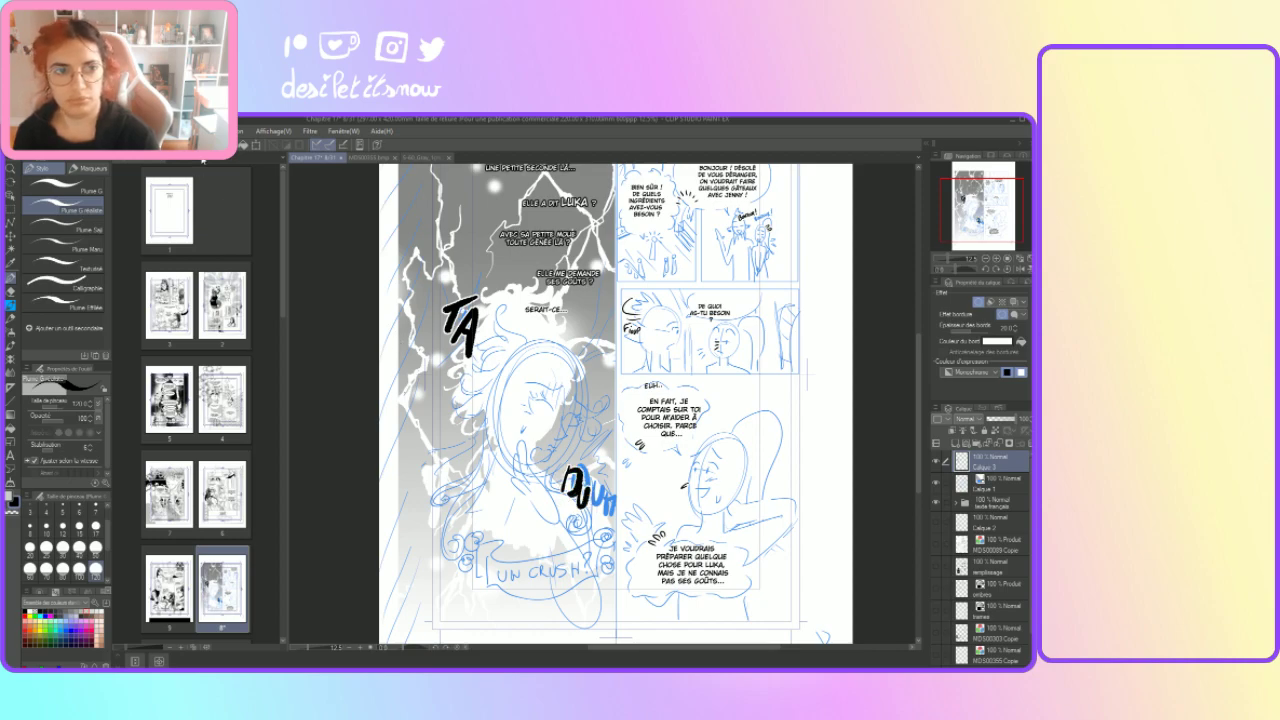
pyautogui.hotkey('ctrl', 'z')
pyautogui.moveTo(578, 484)
pyautogui.mouseDown()
pyautogui.moveTo(592, 486)
pyautogui.moveTo(596, 516)
pyautogui.moveTo(610, 490)
pyautogui.moveTo(606, 522)
pyautogui.mouseUp()
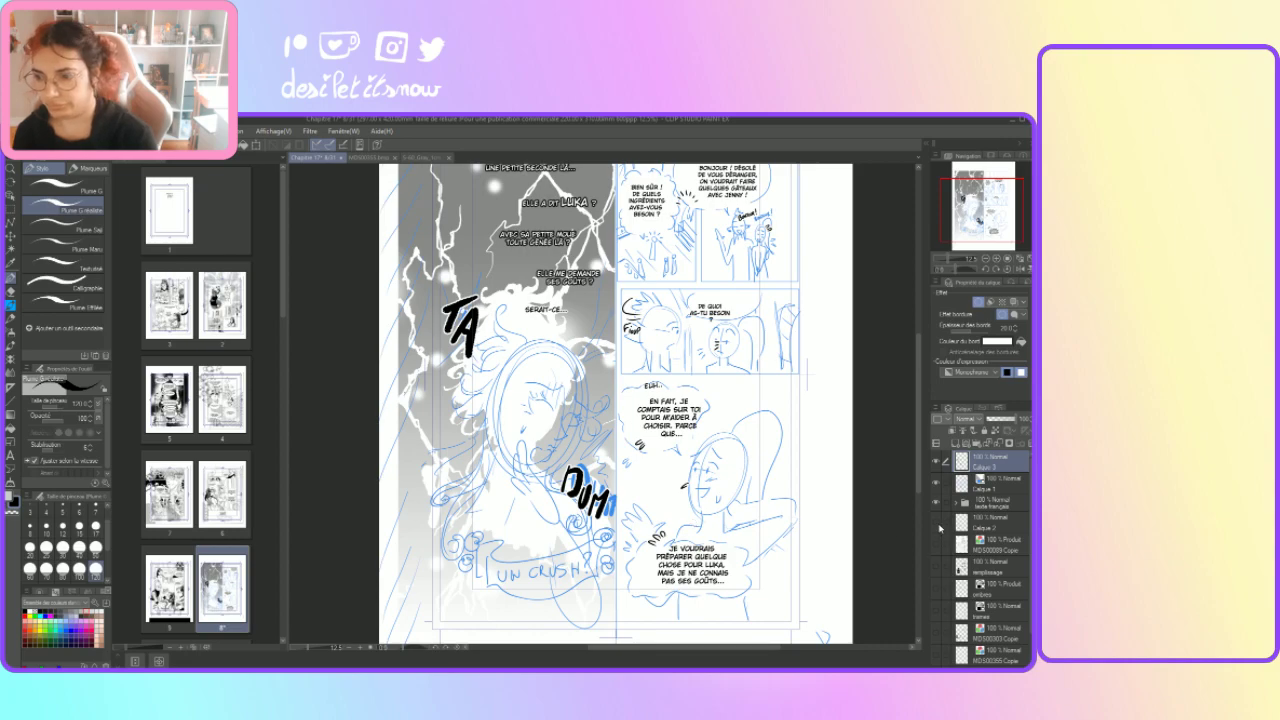
# Step: Hide the rough sketch and show Calque 2, the line art and the fill, shadow and tone layers again
pyautogui.click(938, 488)
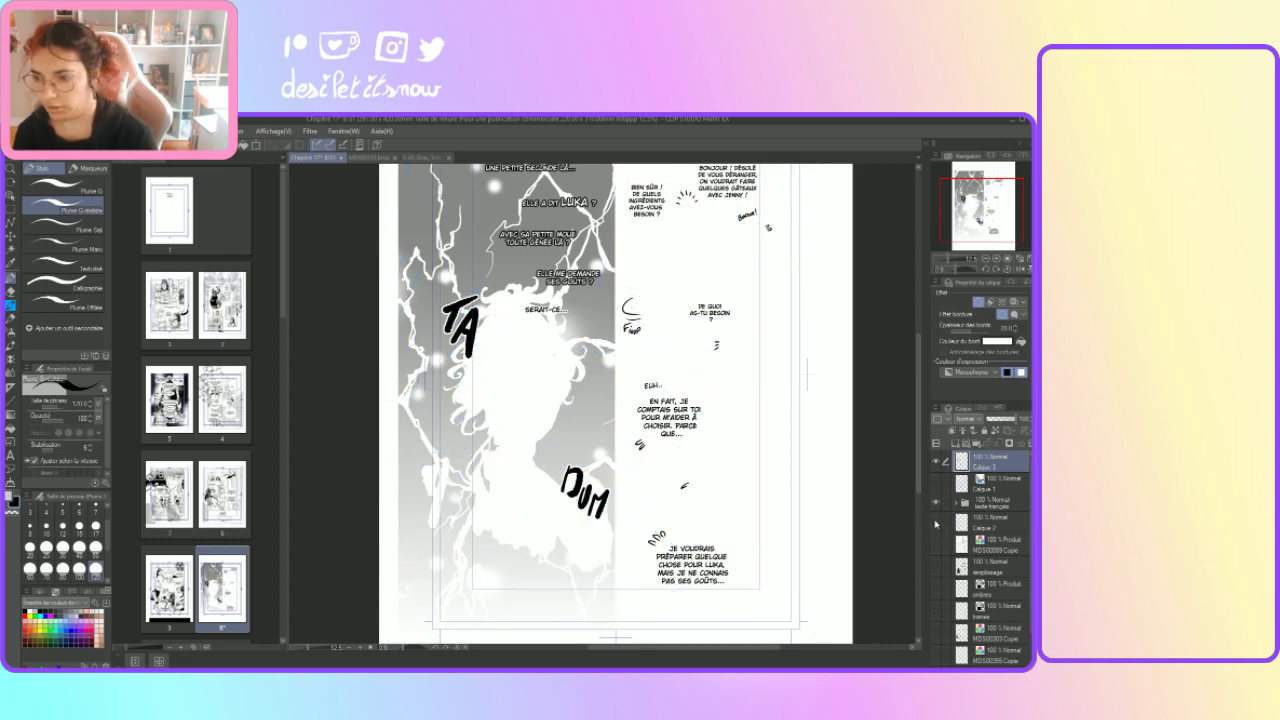
pyautogui.click(937, 522)
pyautogui.click(937, 546)
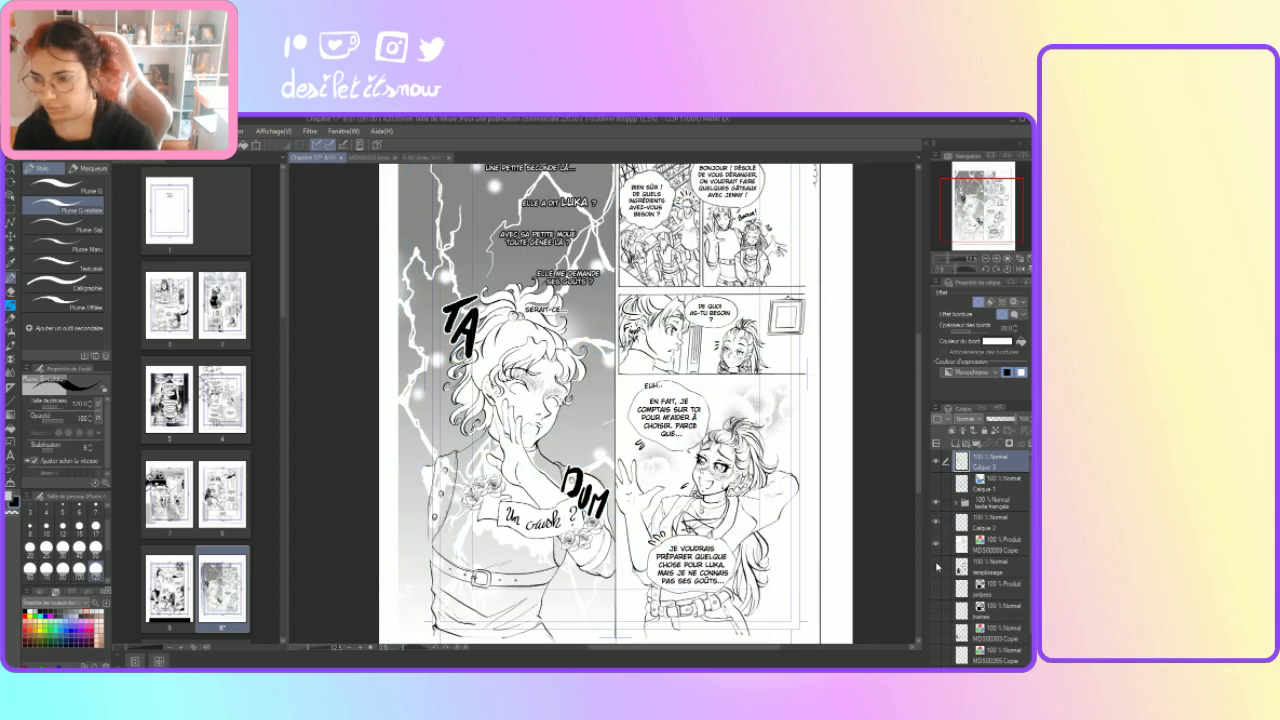
pyautogui.click(937, 568)
pyautogui.click(936, 610)
pyautogui.click(936, 632)
pyautogui.click(936, 654)
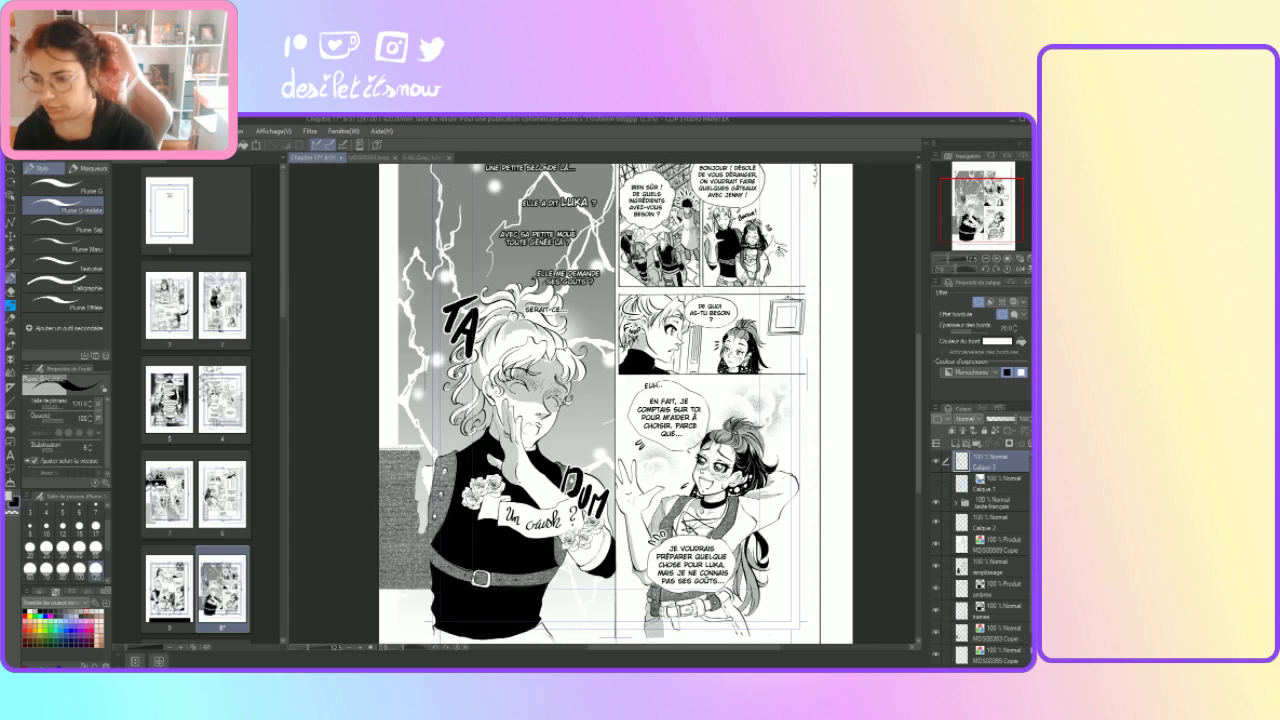
pyautogui.scroll(-2, 978, 558)
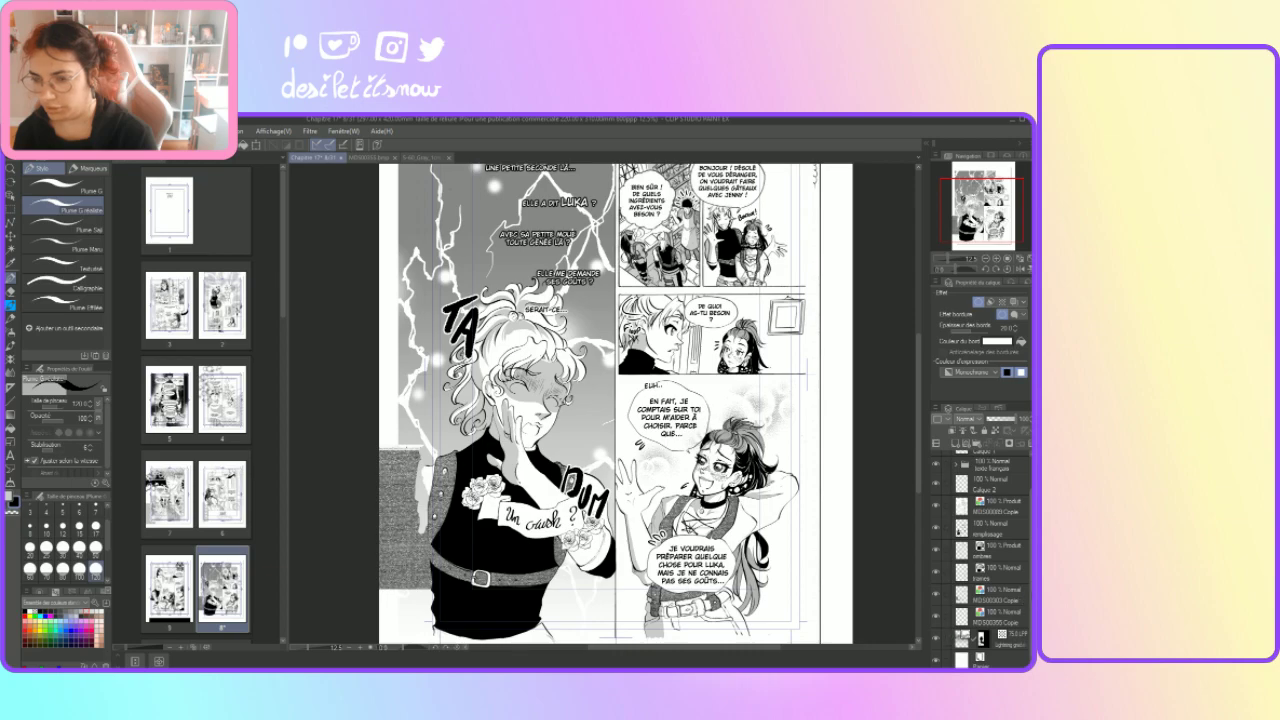
pyautogui.scroll(1, 978, 558)
pyautogui.scroll(1, 962, 457)
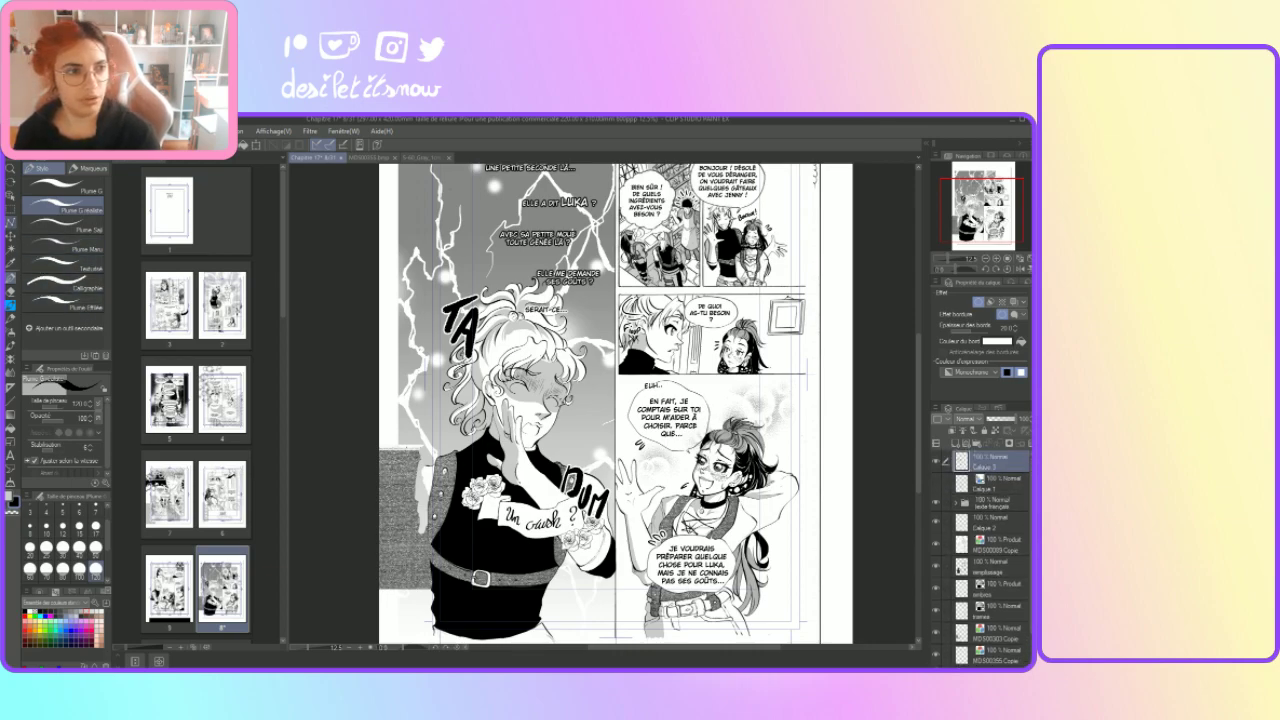
# Step: Select the "DUM" lettering with a rectangle and move it up, clear of the "Un crush ?" banner, then deselect
pyautogui.press('m')
pyautogui.moveTo(556, 452); pyautogui.dragTo(616, 539)
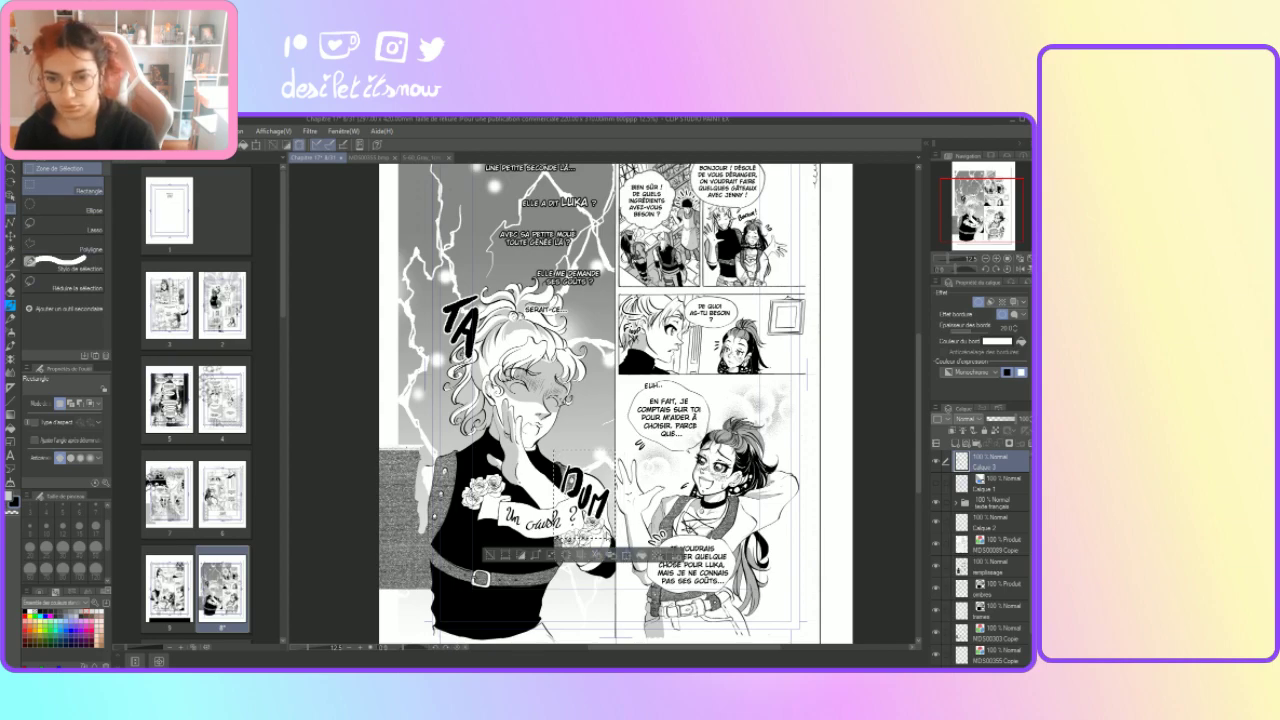
pyautogui.click(608, 555)
pyautogui.moveTo(590, 492); pyautogui.dragTo(584, 463)
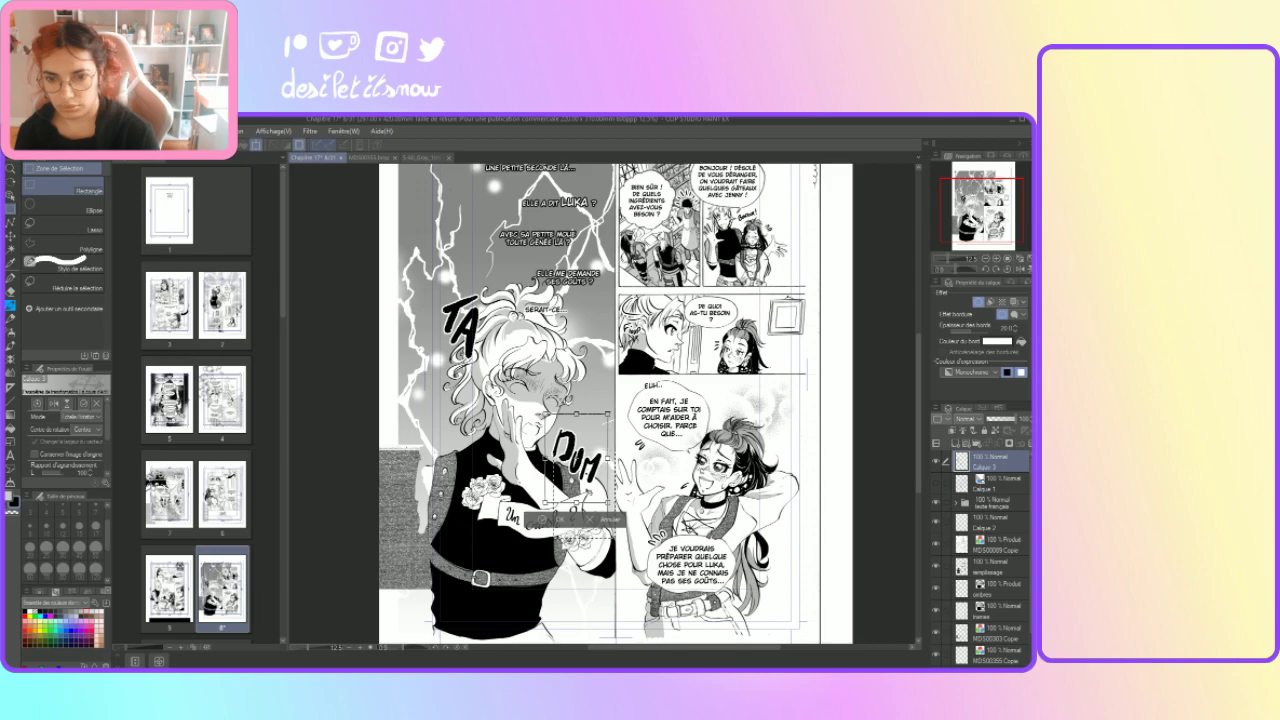
pyautogui.click(556, 523)
pyautogui.hotkey('ctrl', 'd')
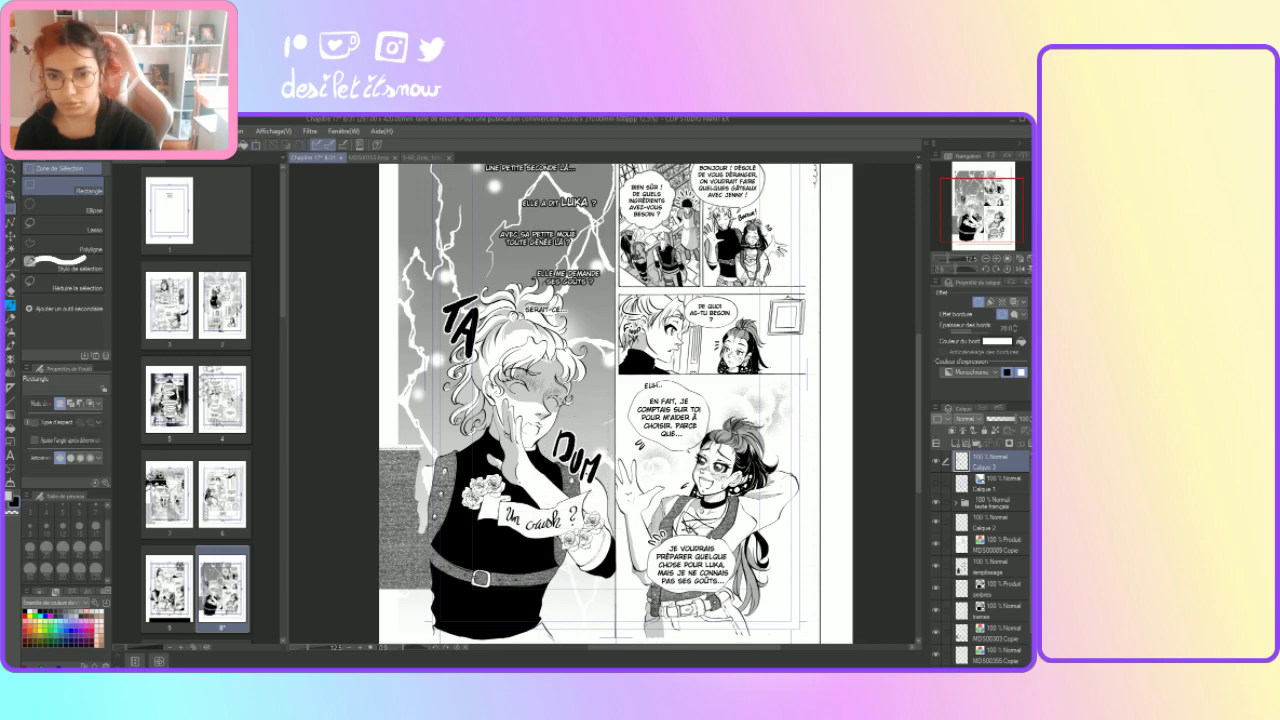
# Step: Erase the "DUM" lettering and ink it again in larger letters between the man's chin and the "Un crush ?" banner
pyautogui.press('e')
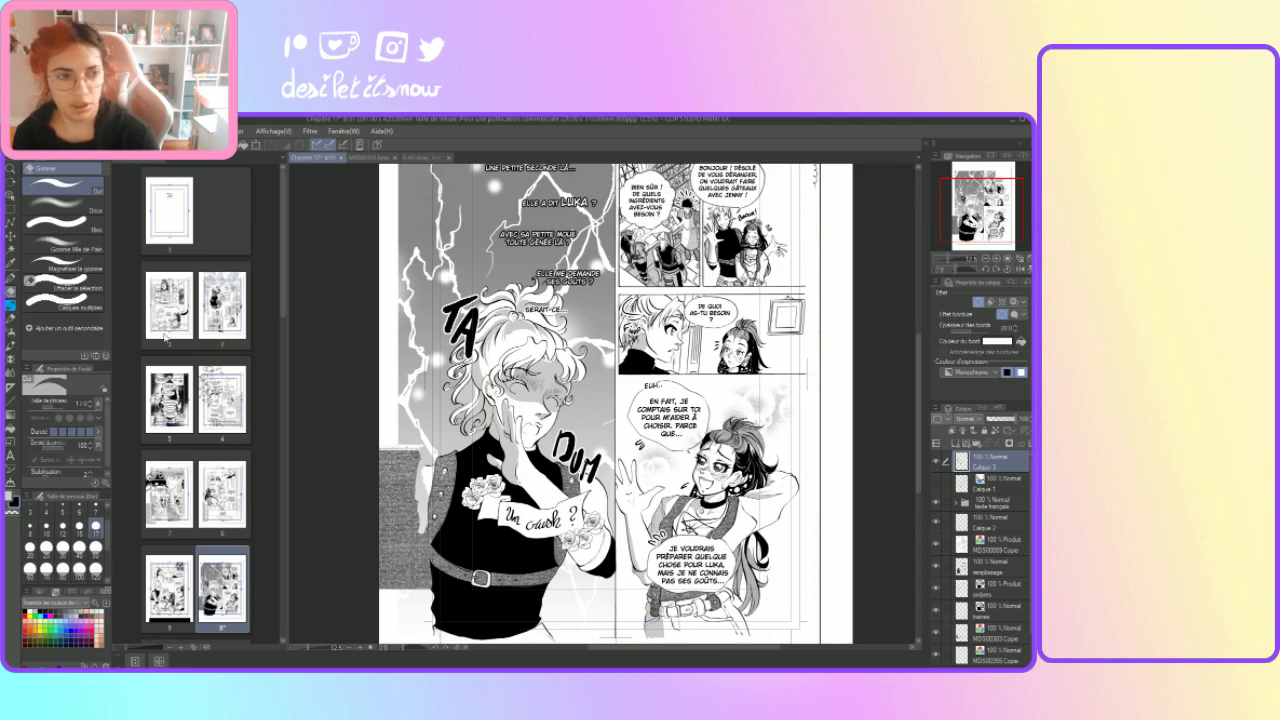
pyautogui.click(65, 226)
pyautogui.moveTo(577, 455); pyautogui.dragTo(558, 440)
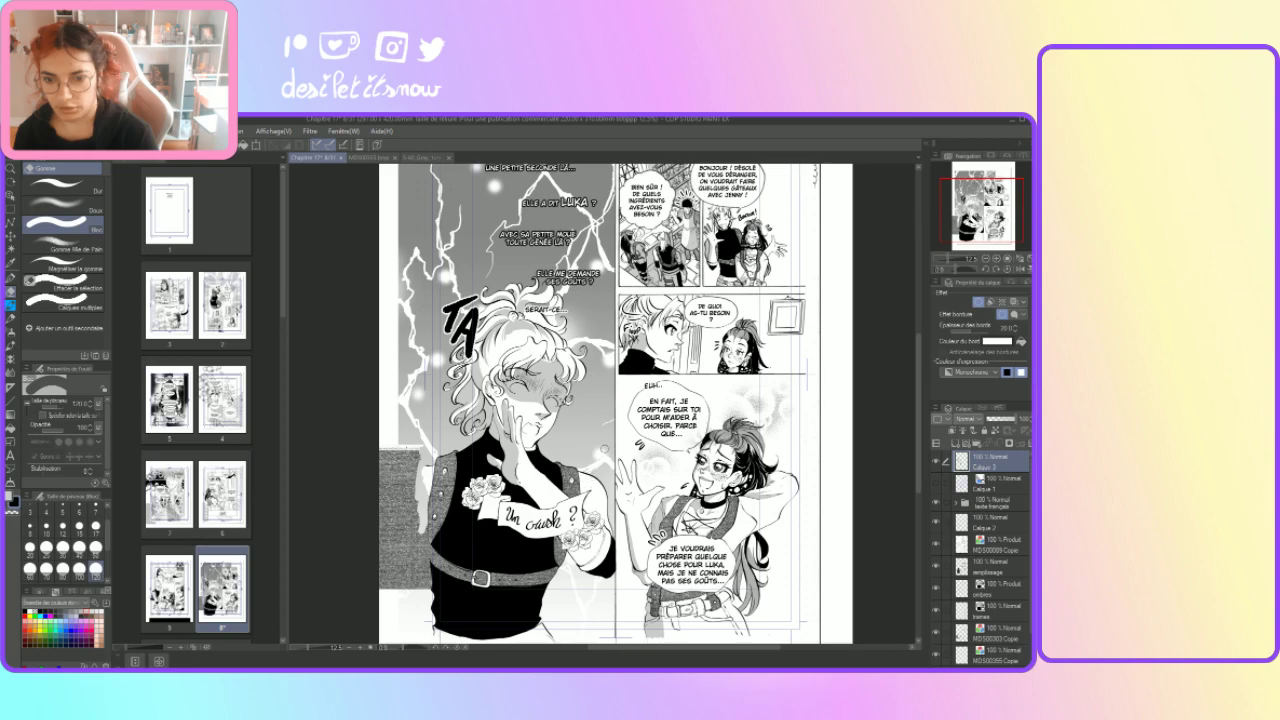
pyautogui.click(11, 277)
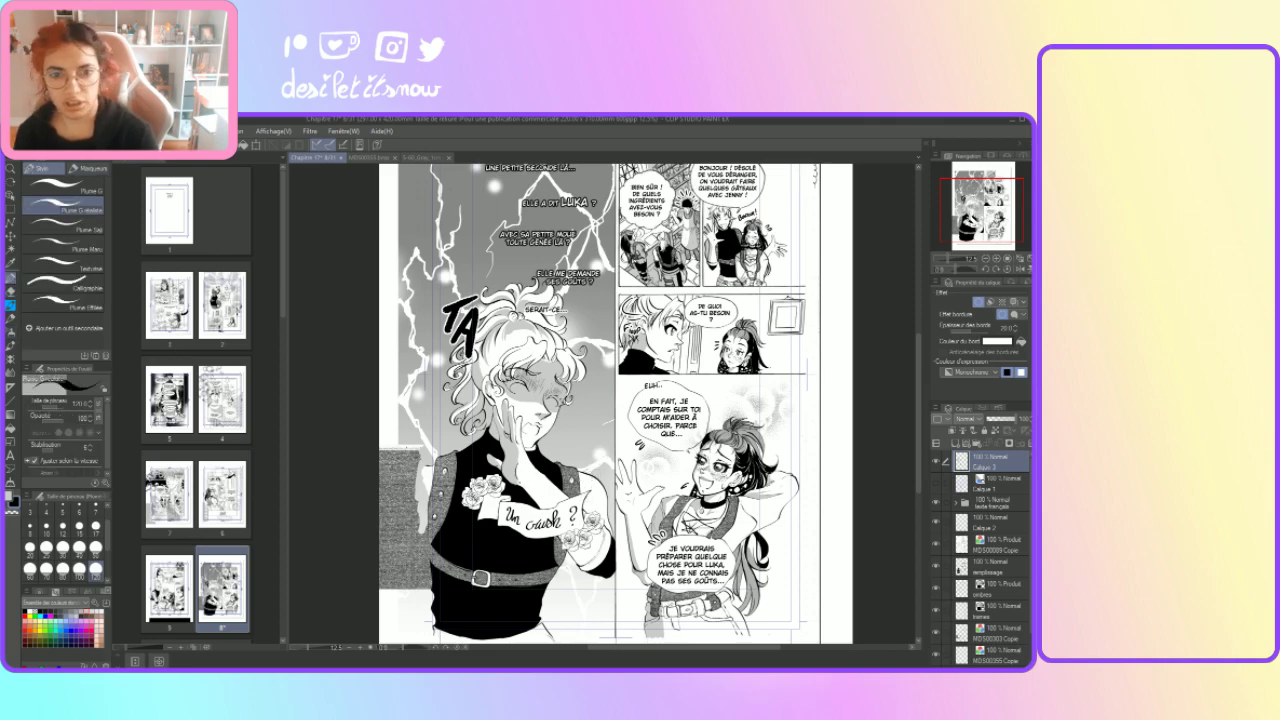
pyautogui.moveTo(556, 432)
pyautogui.mouseDown()
pyautogui.moveTo(549, 460)
pyautogui.moveTo(564, 470)
pyautogui.mouseUp()
pyautogui.moveTo(568, 456)
pyautogui.mouseDown()
pyautogui.moveTo(582, 482)
pyautogui.moveTo(590, 466)
pyautogui.moveTo(610, 482)
pyautogui.mouseUp()
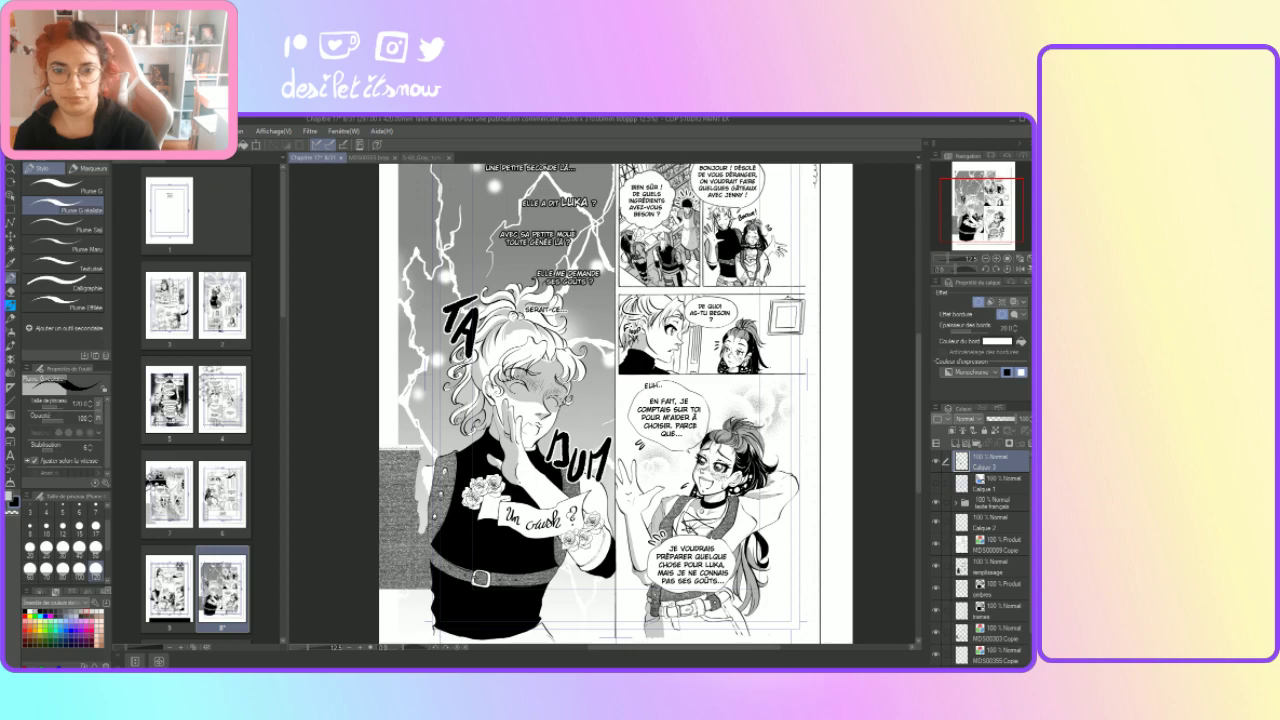
# Step: Ink a jagged emphasis mark beside the blond man's cheek, above the "DUM" lettering, with the pen at size 17
pyautogui.scroll(-2, 603, 404)
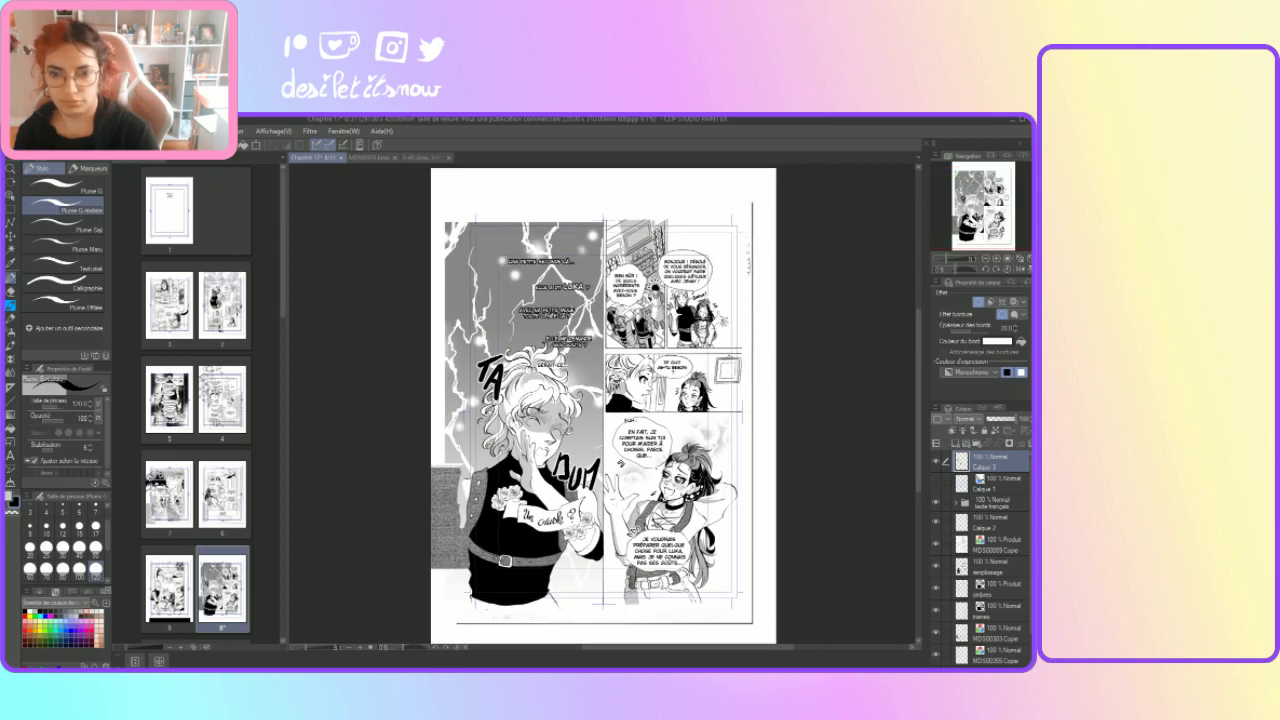
pyautogui.click(96, 534)
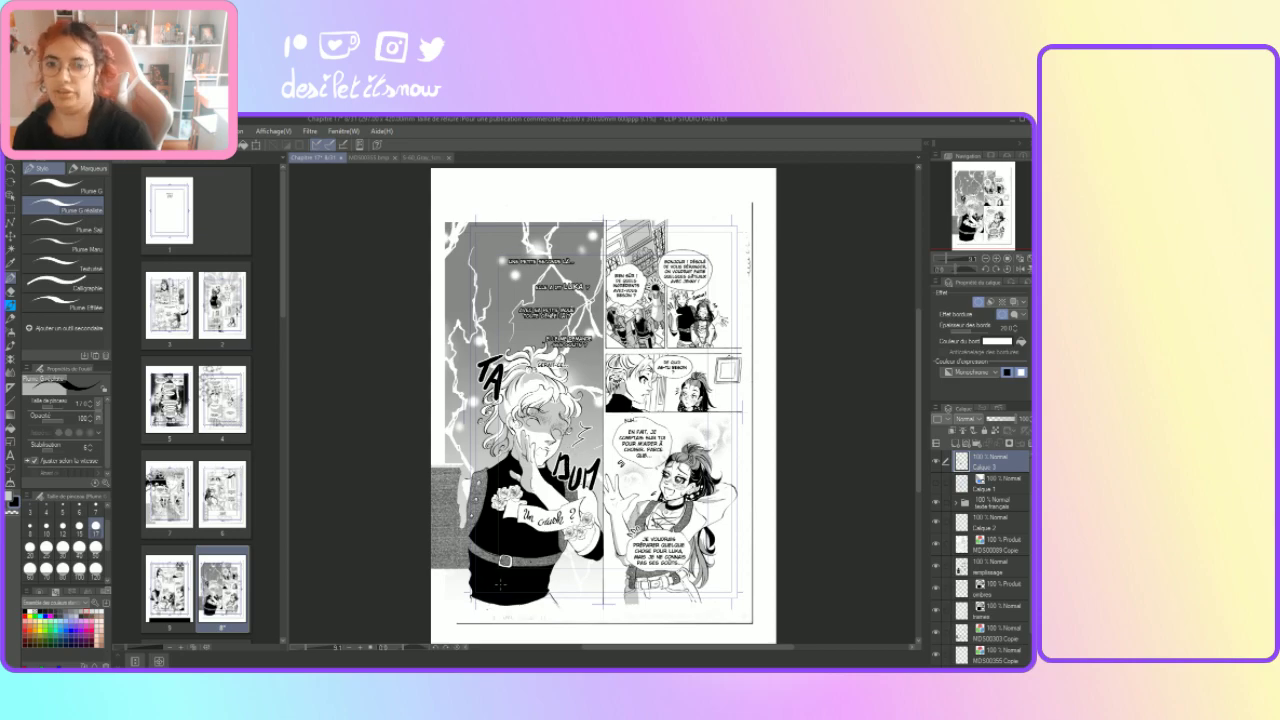
pyautogui.moveTo(360, 650); pyautogui.dragTo(374, 649)
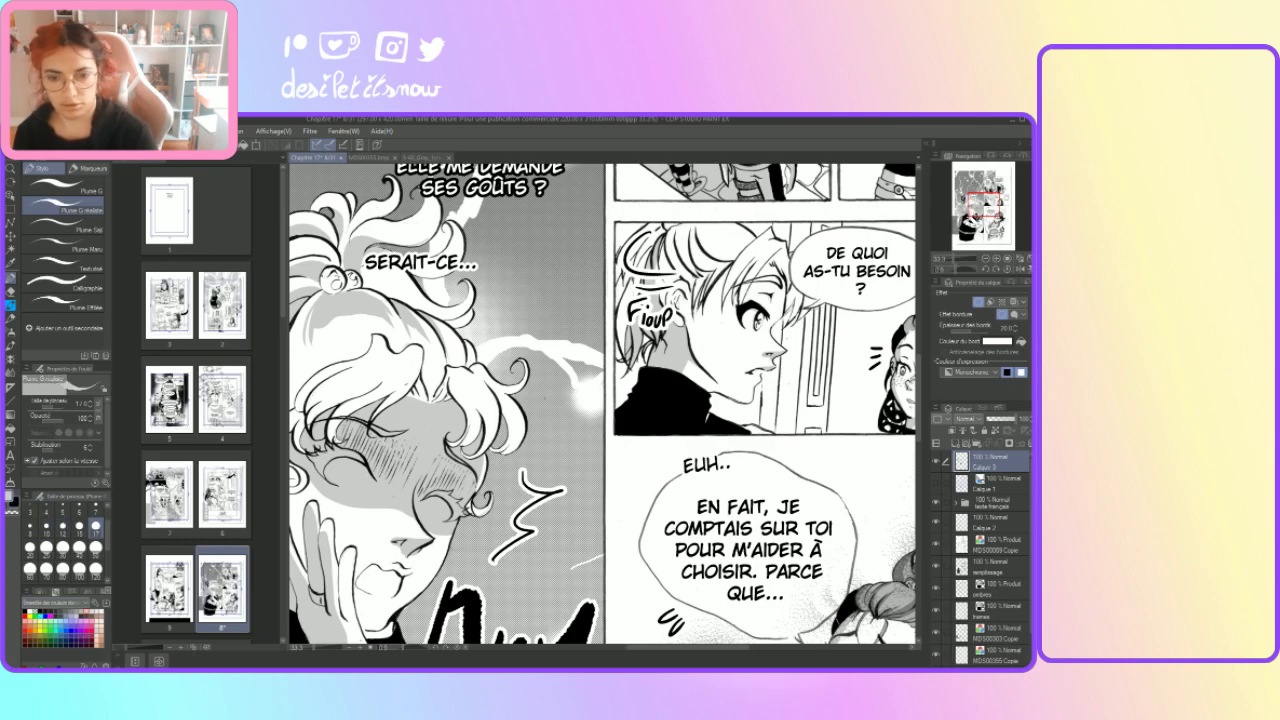
# Step: Close the open side of the jagged mark beside the man's cheek with a finer pen line, redoing the misdrawn strokes
pyautogui.moveTo(518, 481); pyautogui.dragTo(495, 551)
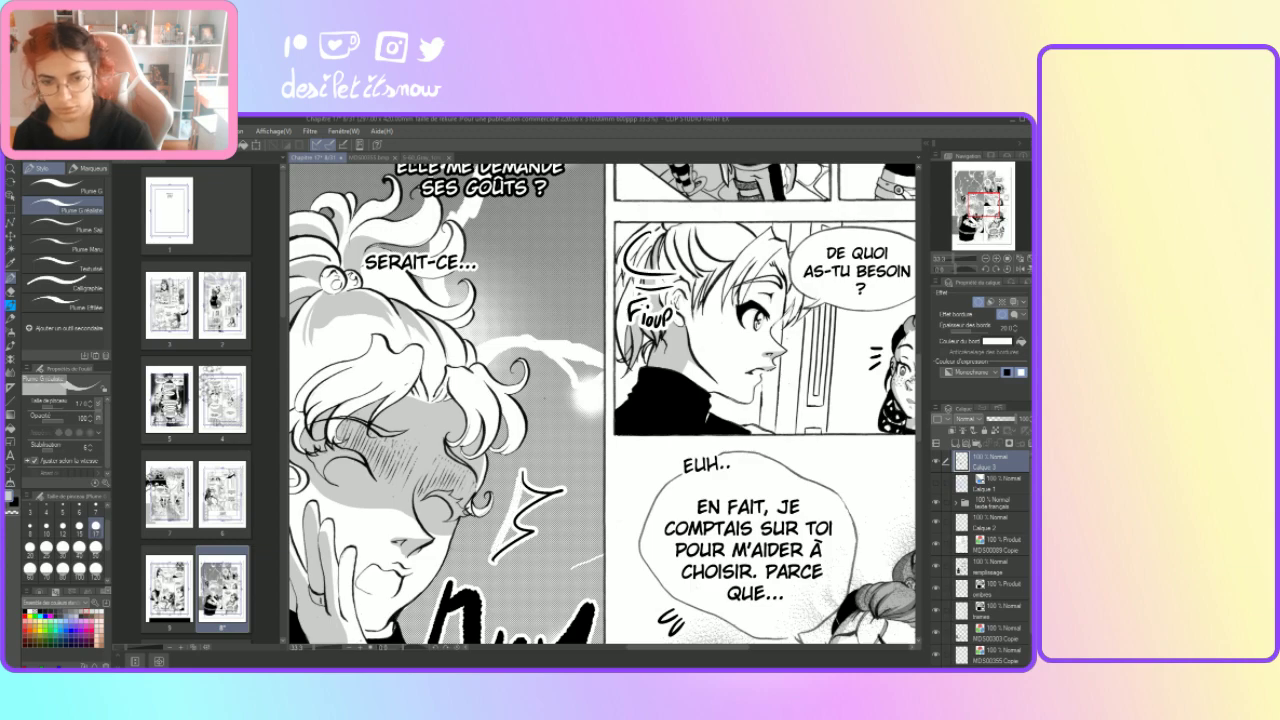
pyautogui.hotkey('ctrl', 'z')
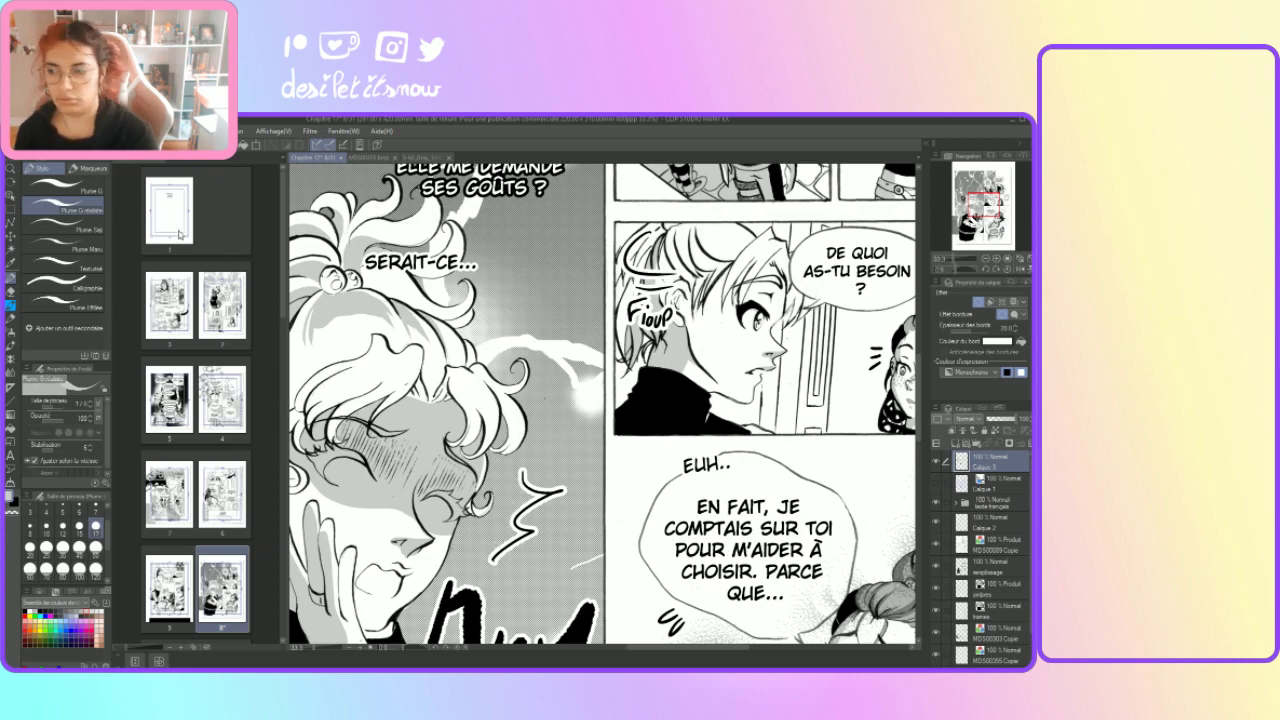
pyautogui.click(86, 212)
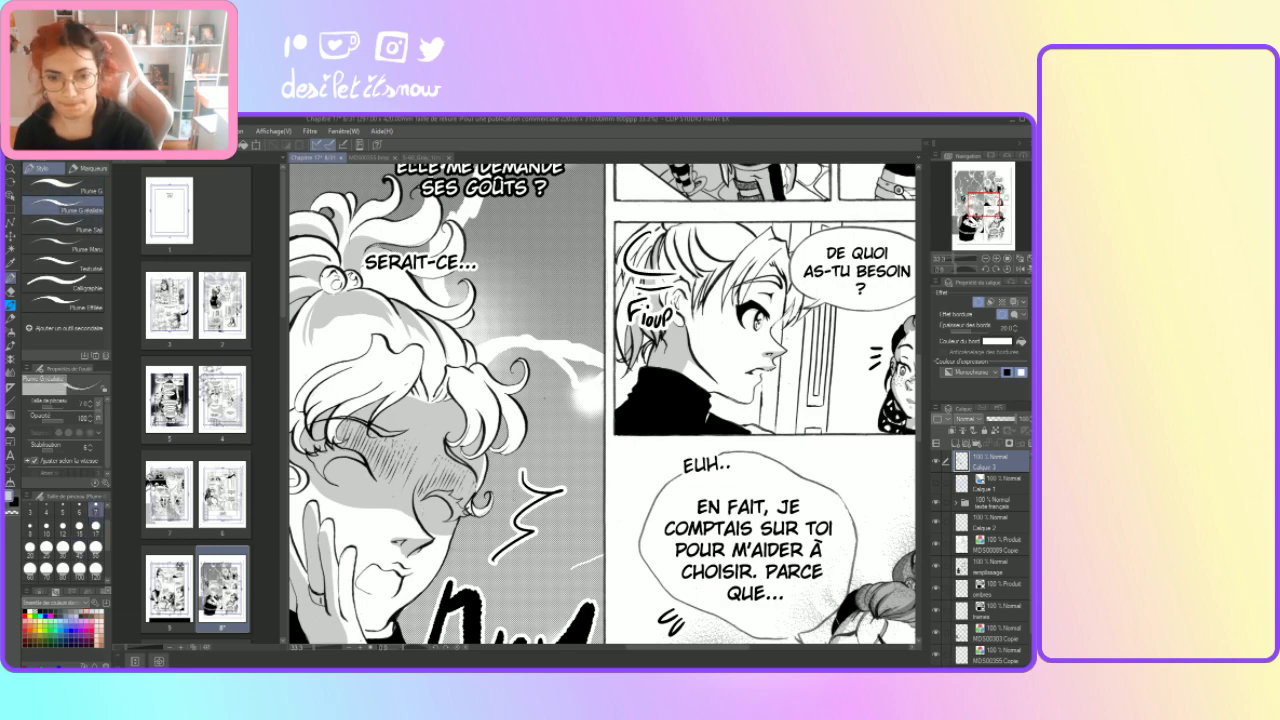
pyautogui.moveTo(522, 474); pyautogui.dragTo(500, 544)
pyautogui.hotkey('ctrl', 'z')
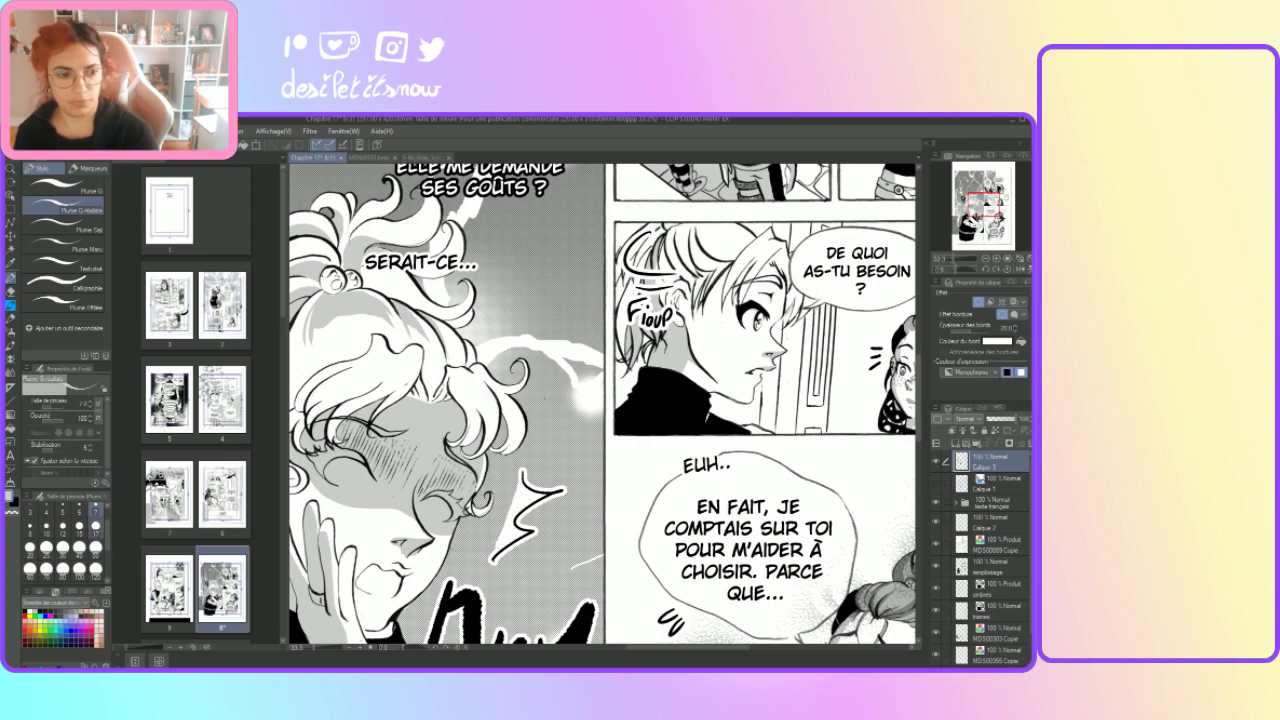
pyautogui.scroll(1, 100, 520)
pyautogui.click(97, 518)
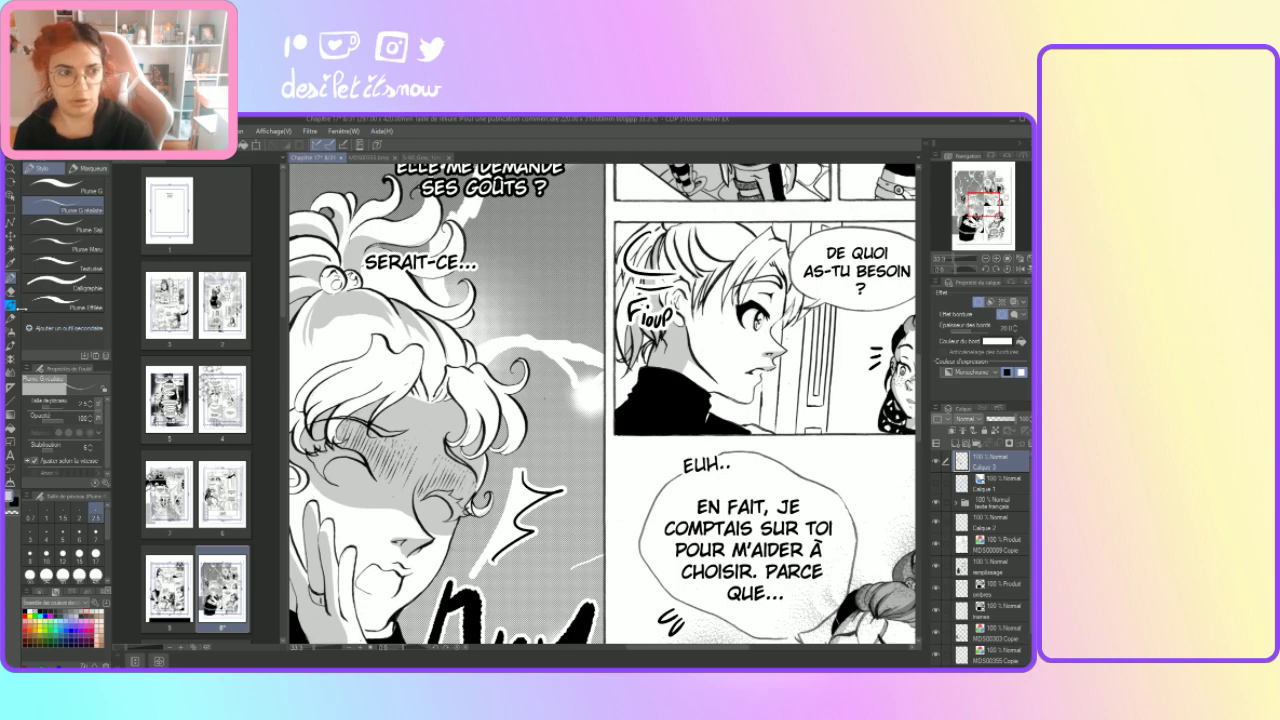
pyautogui.press('j')
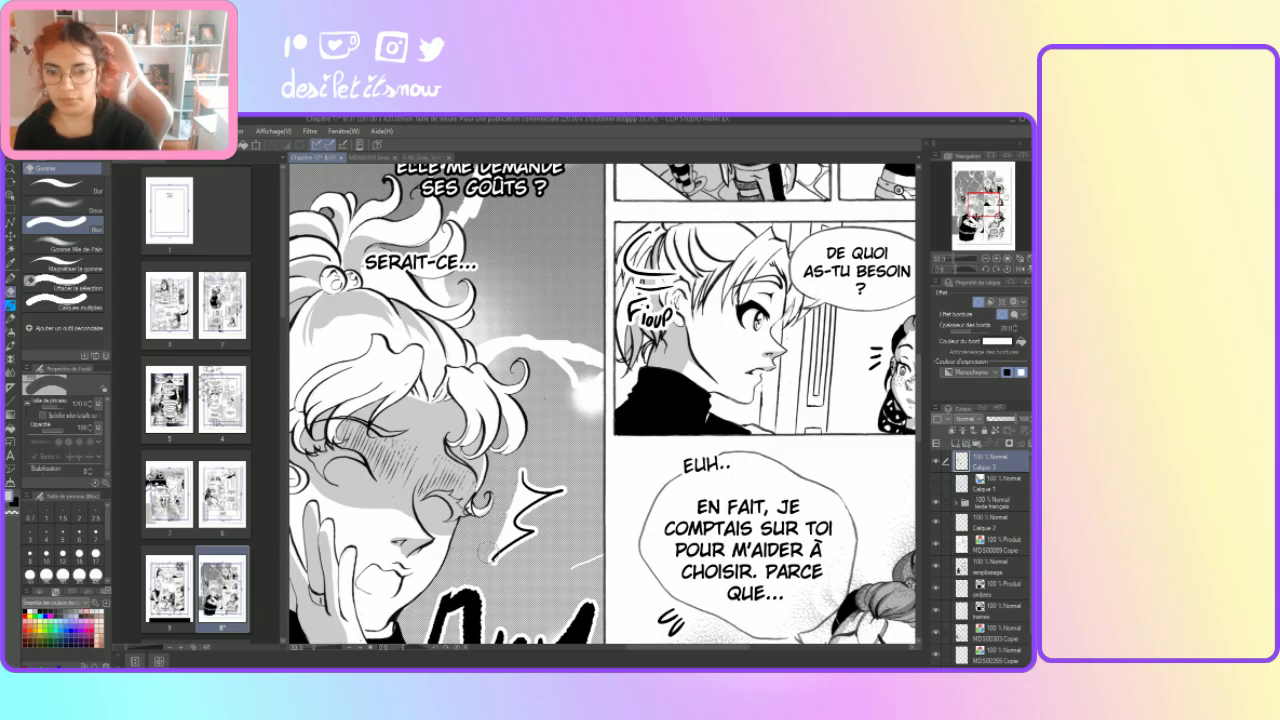
# Step: Ink a small hand-lettered sound effect under the blond man's curls at his shoulder with pen size 17, and close the page document
pyautogui.scroll(-5, 510, 535)
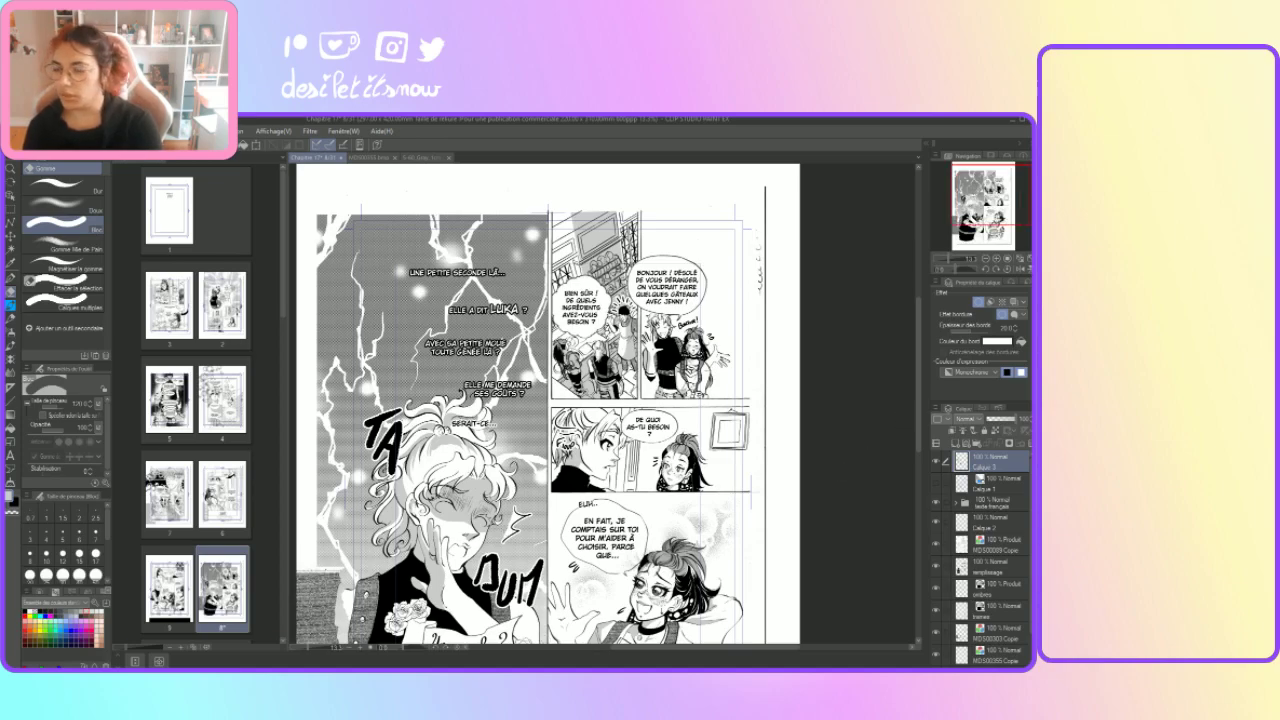
pyautogui.scroll(-1, 923, 486)
pyautogui.scroll(-3, 923, 486)
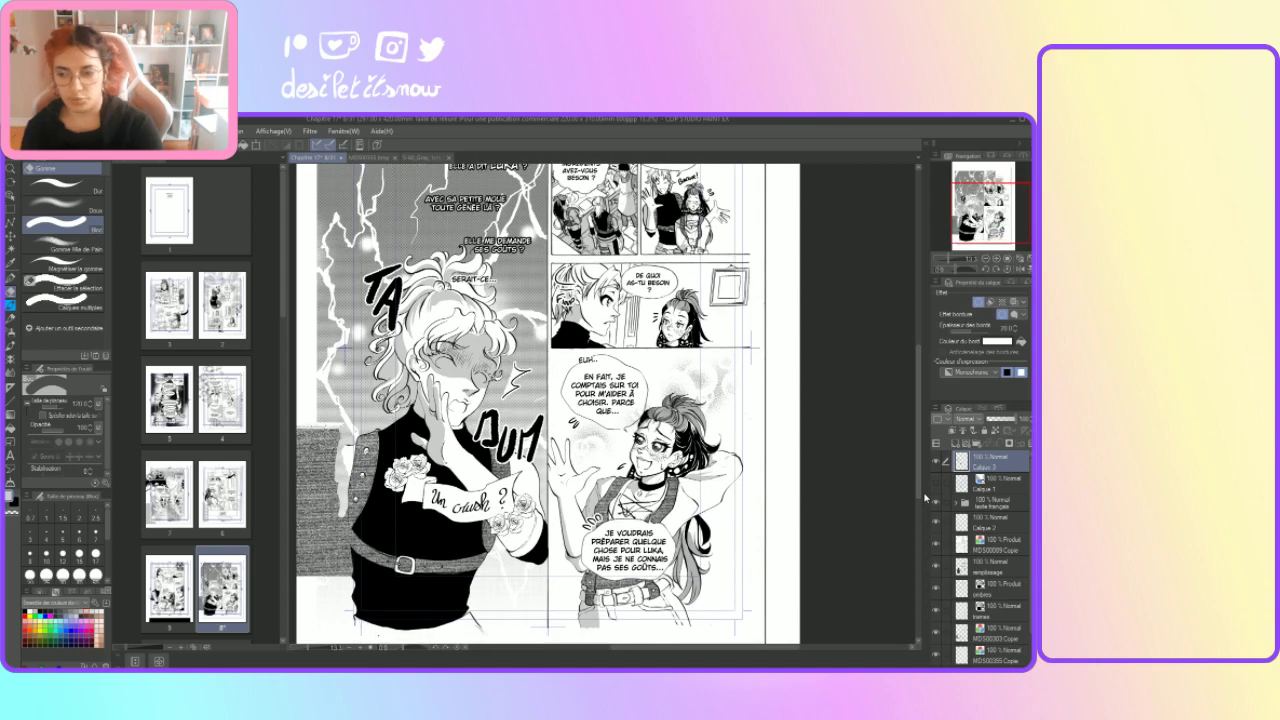
pyautogui.click(96, 554)
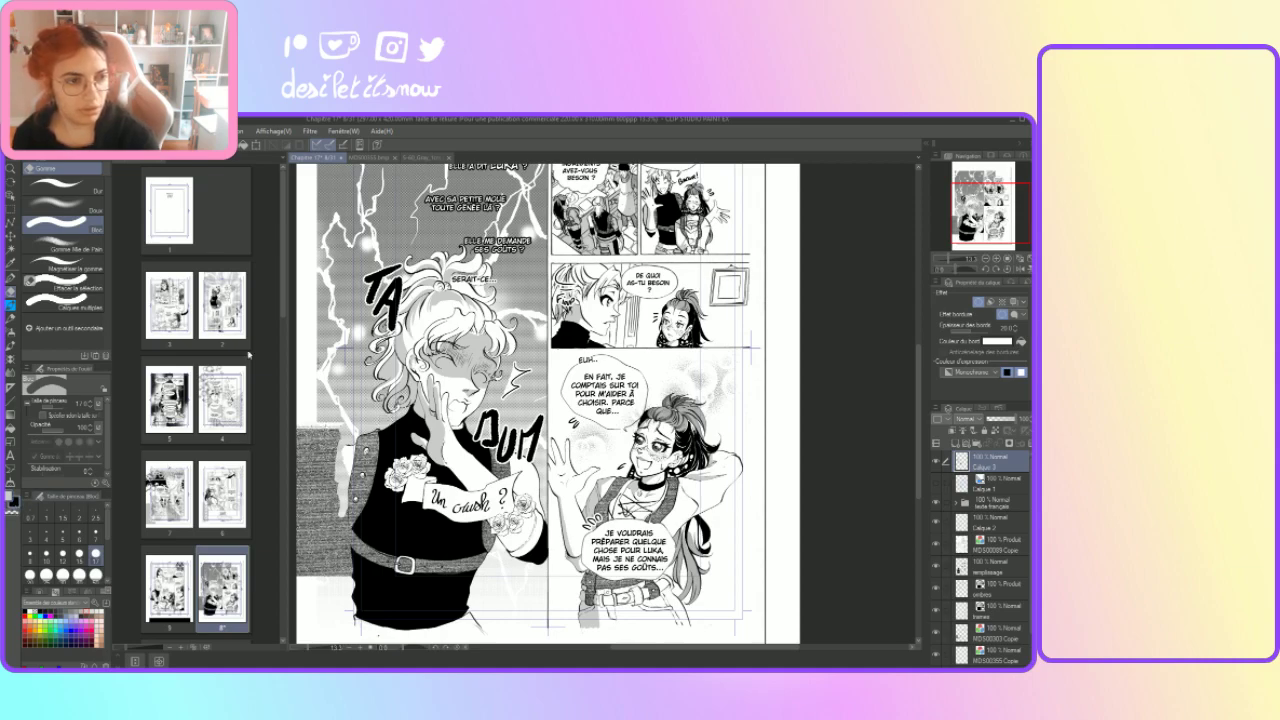
pyautogui.click(10, 279)
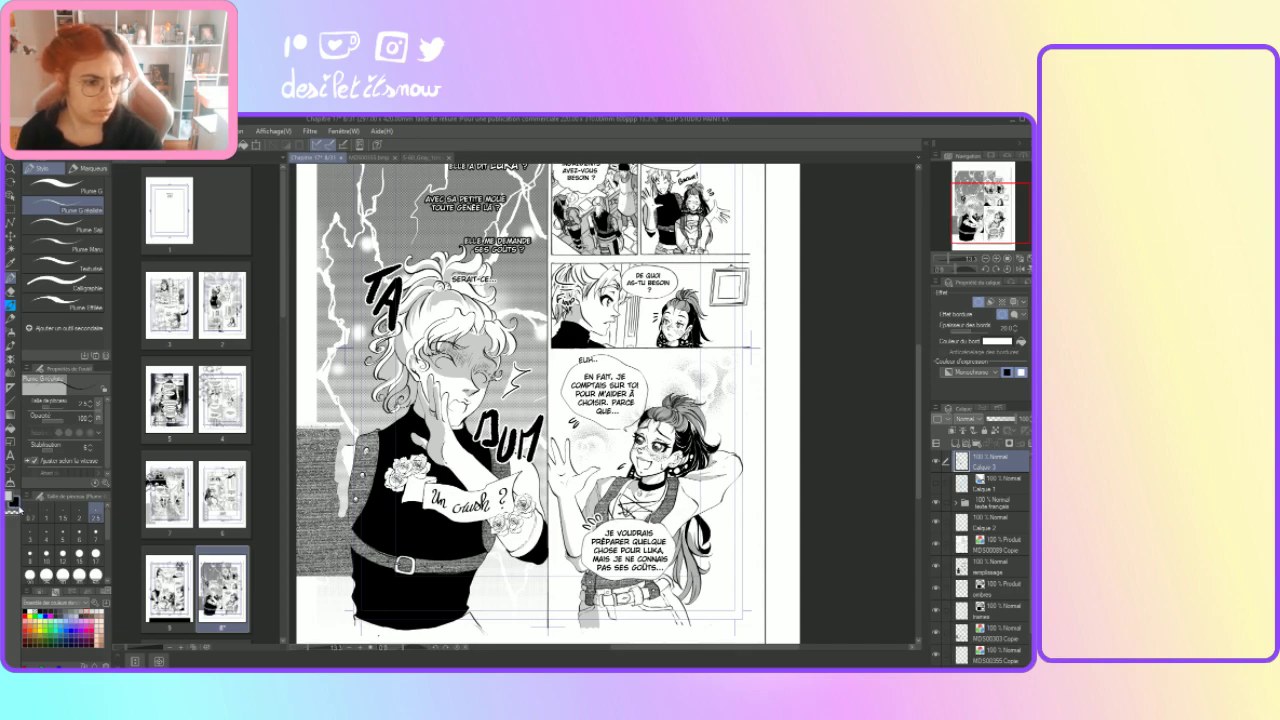
pyautogui.click(96, 536)
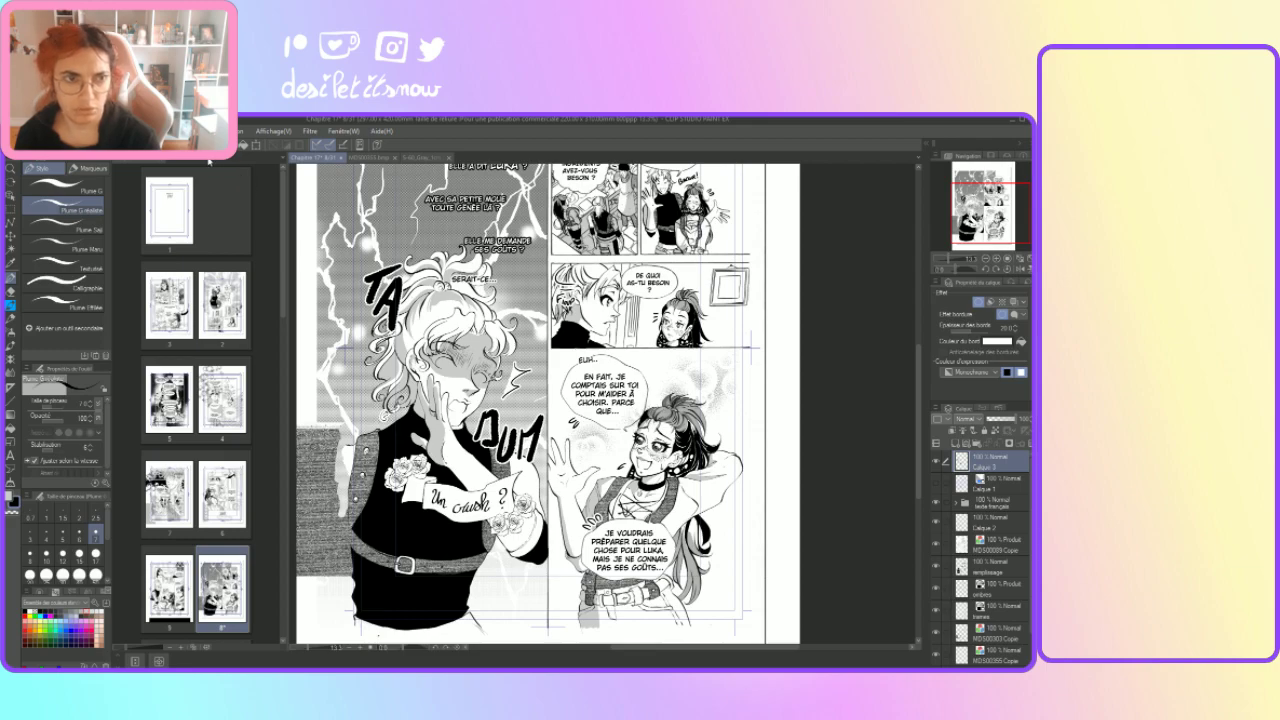
pyautogui.click(96, 553)
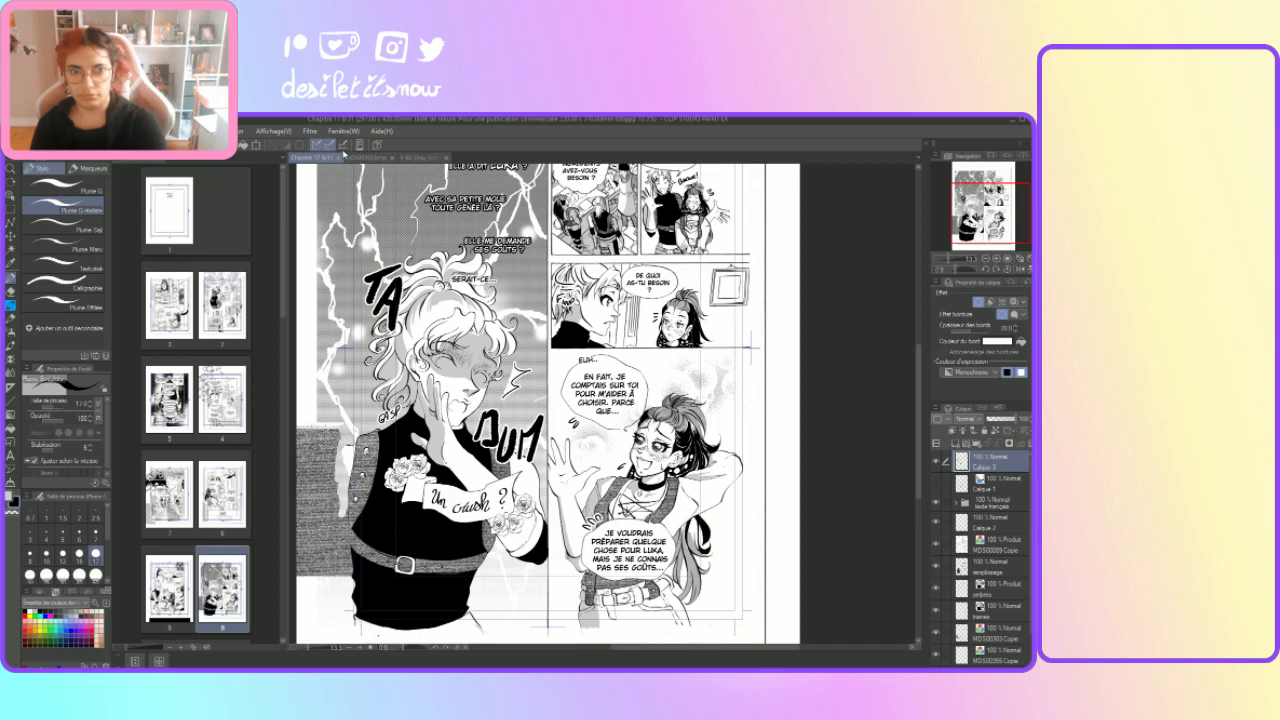
pyautogui.click(339, 158)
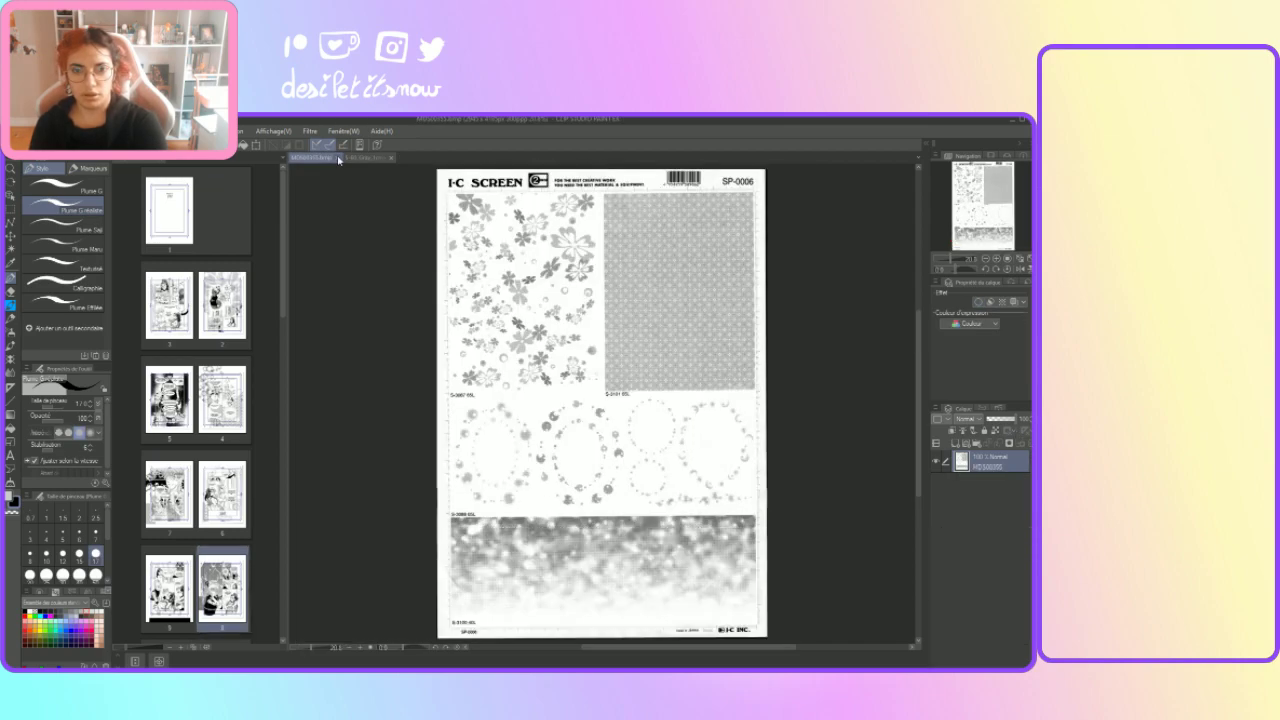